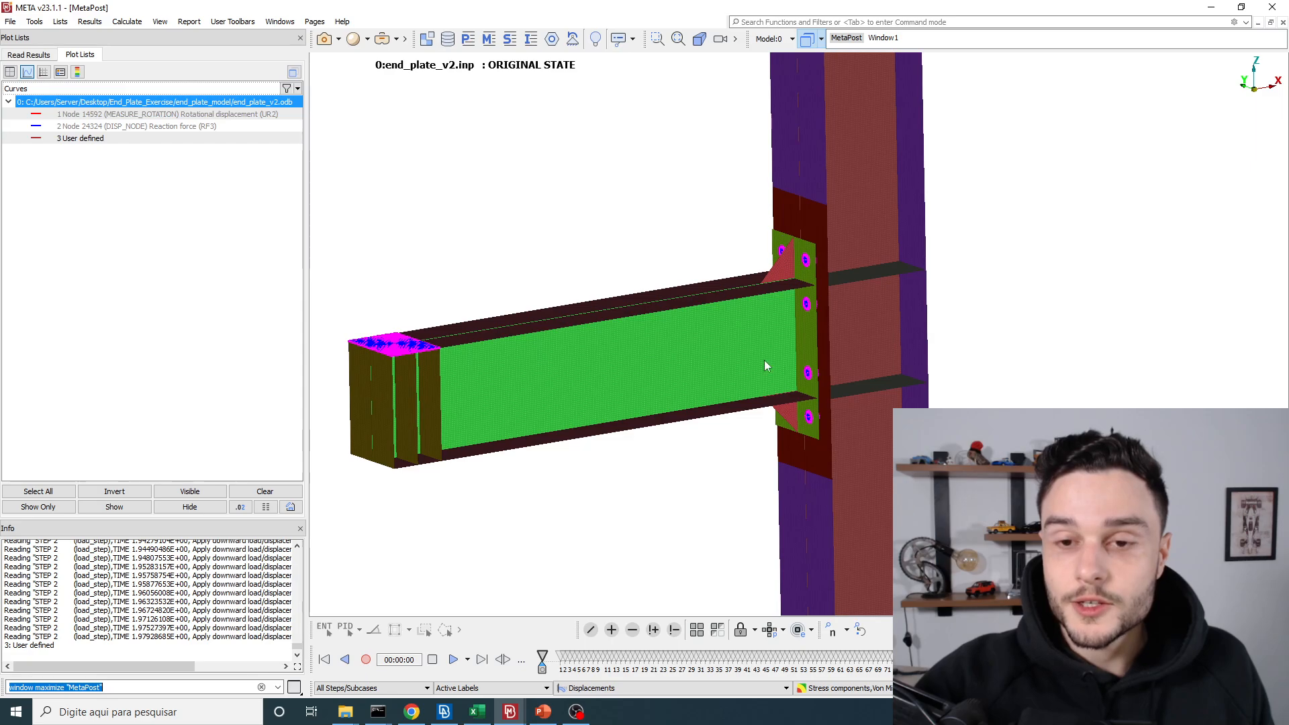
- Examine the bolt holes and the elements joining the end plate to the column flange, including from the side
scroll(768, 362, "up", 4)
scroll(806, 403, "down", 4)
scroll(814, 331, "up", 6)
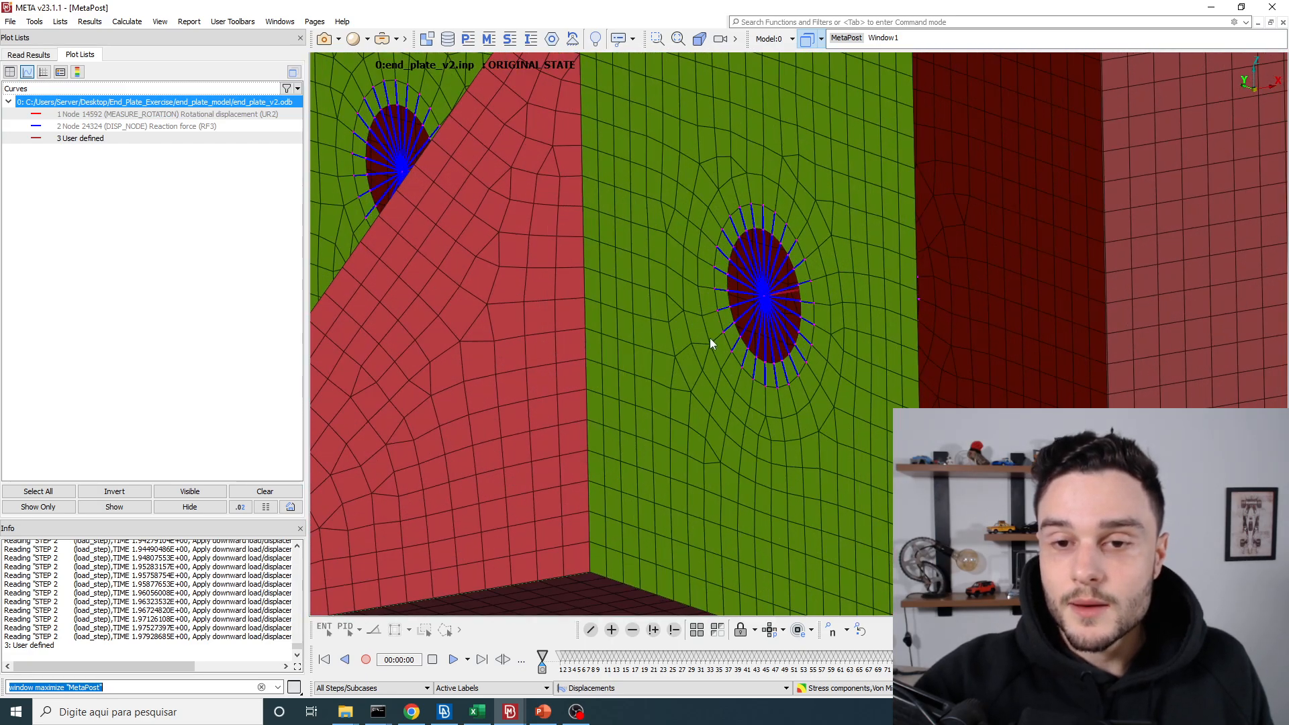
left_click_drag(711, 337, 615, 315, "ctrl")
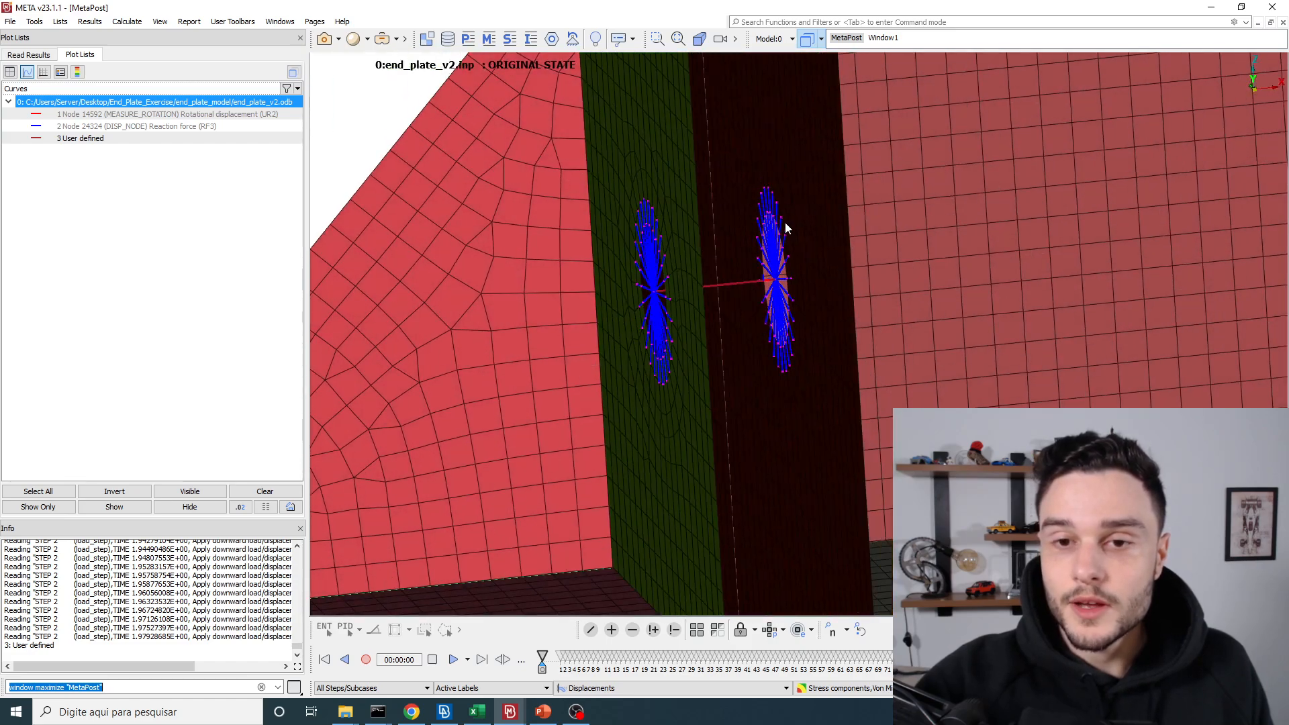
scroll(776, 335, "down", 8)
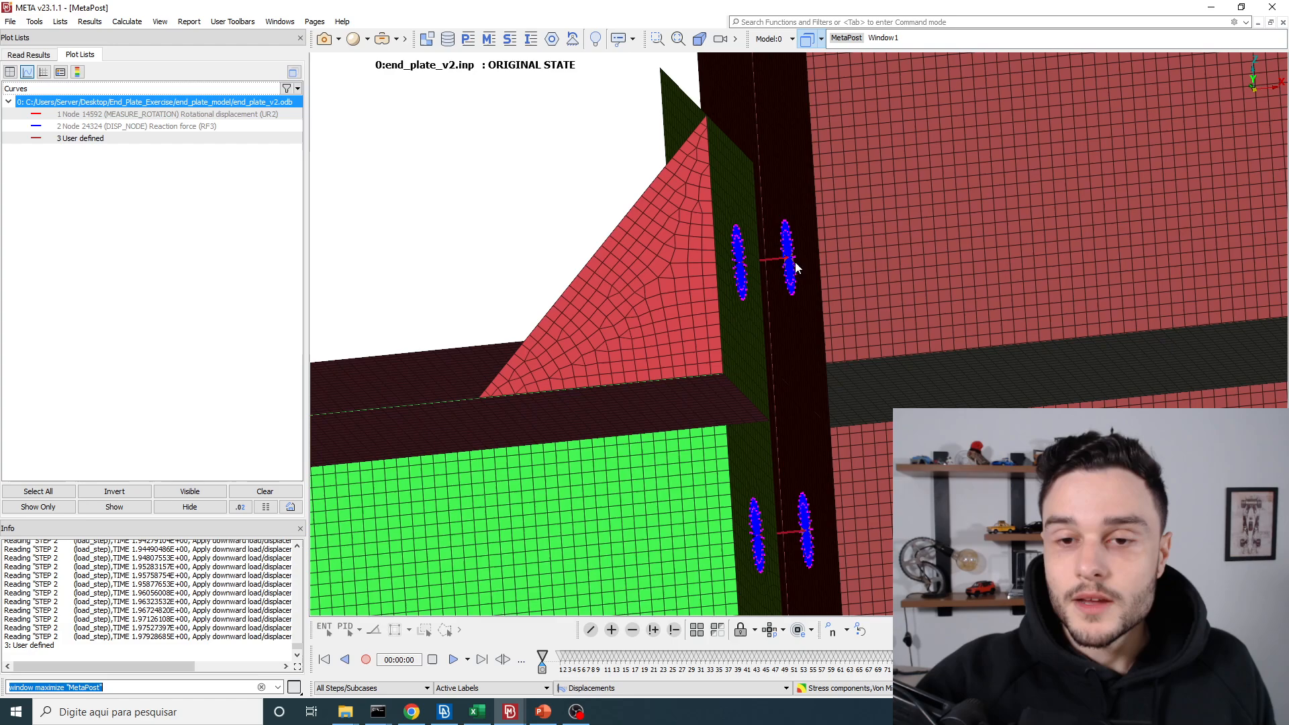
left_click_drag(791, 287, 880, 242, "ctrl")
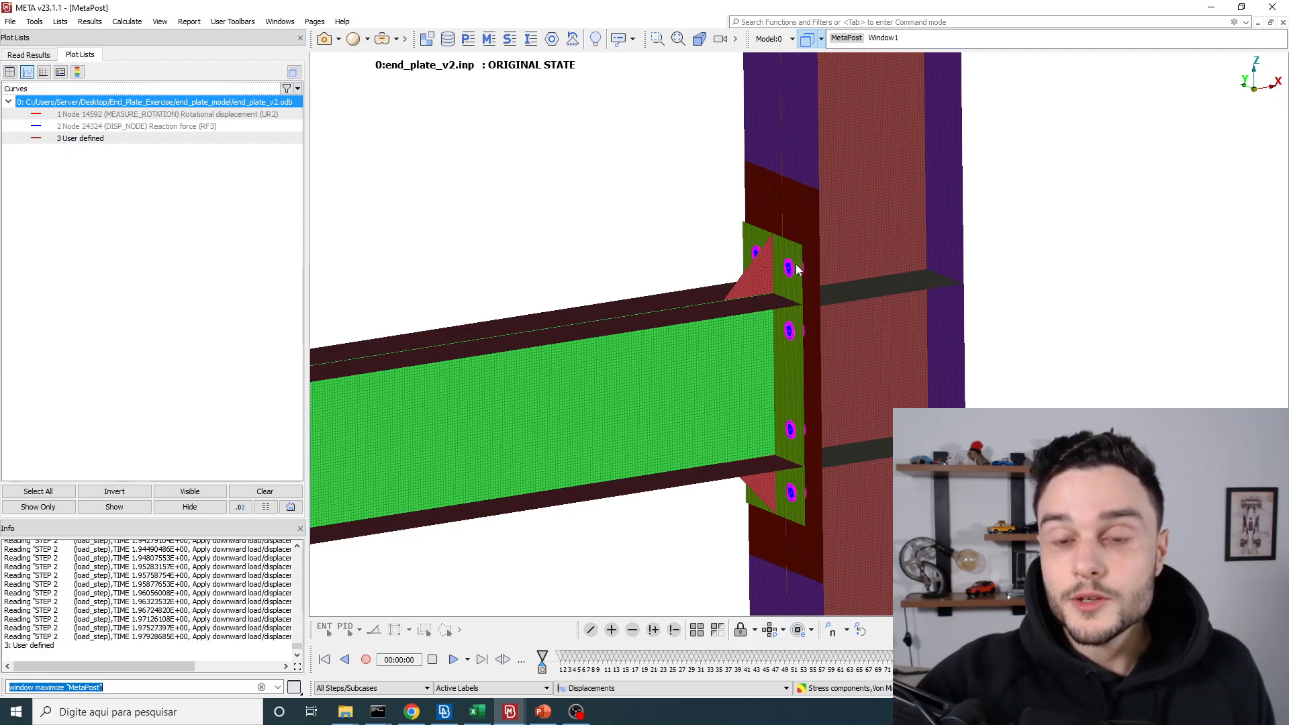
scroll(794, 271, "up", 4)
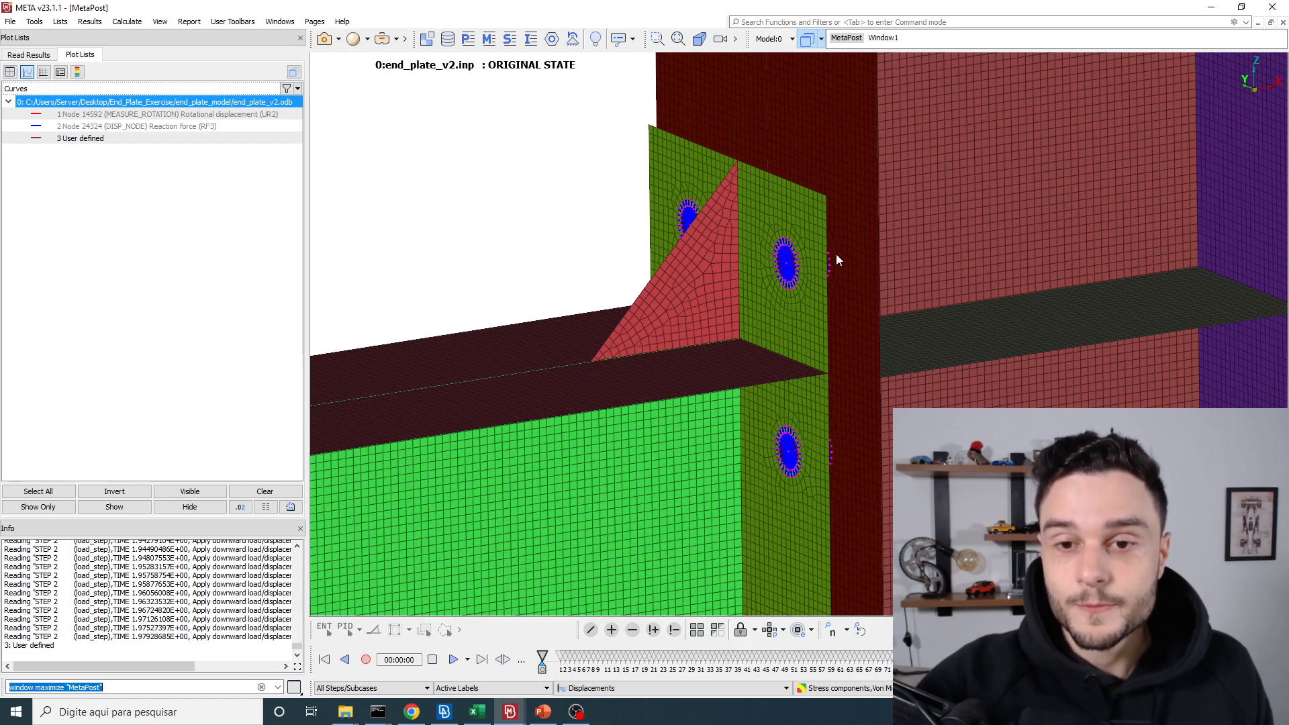
scroll(816, 258, "down", 5)
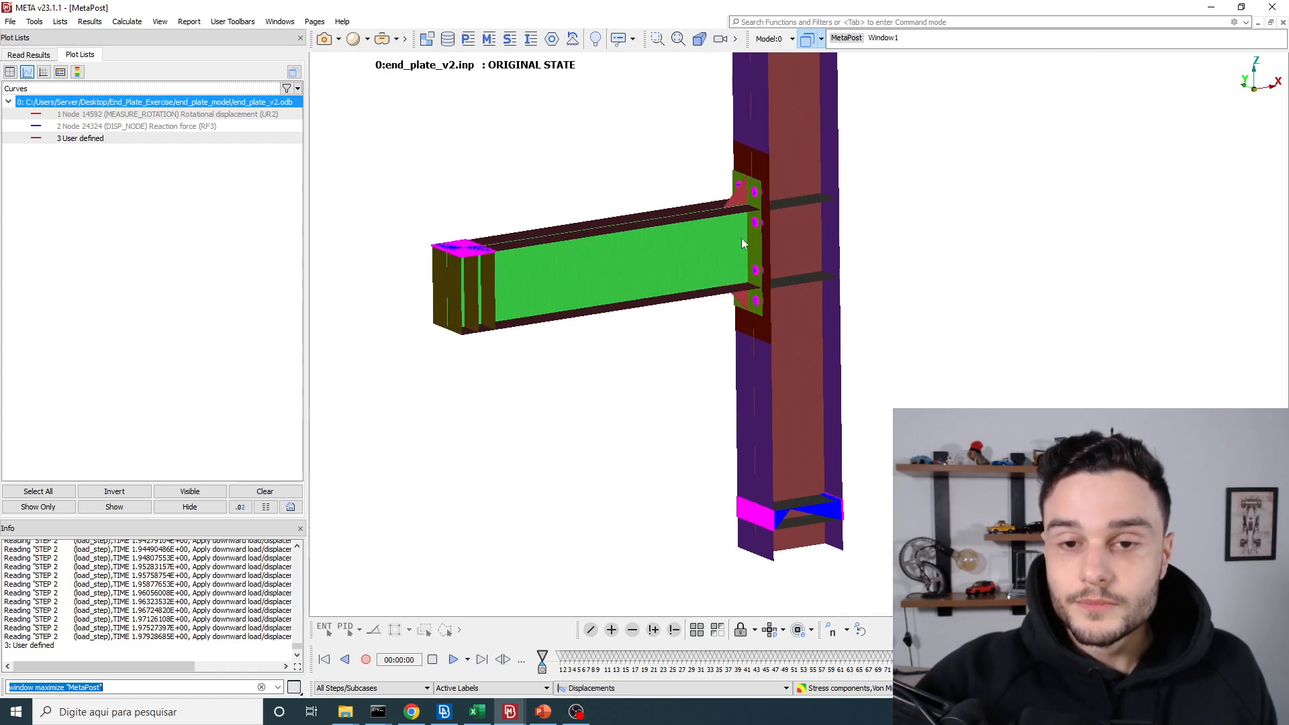
scroll(743, 243, "up", 5)
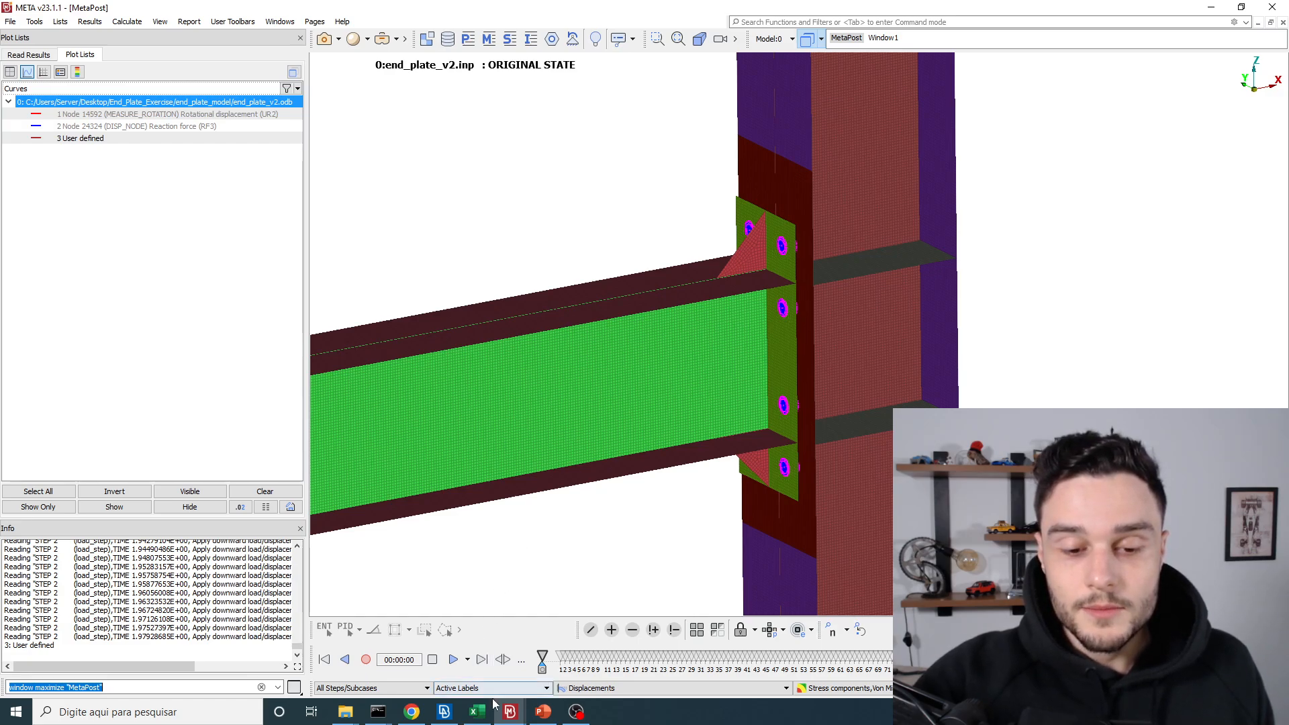
- Switch to ANSA and open the fourth boundary condition of the end plate model
mouse_move(509, 713)
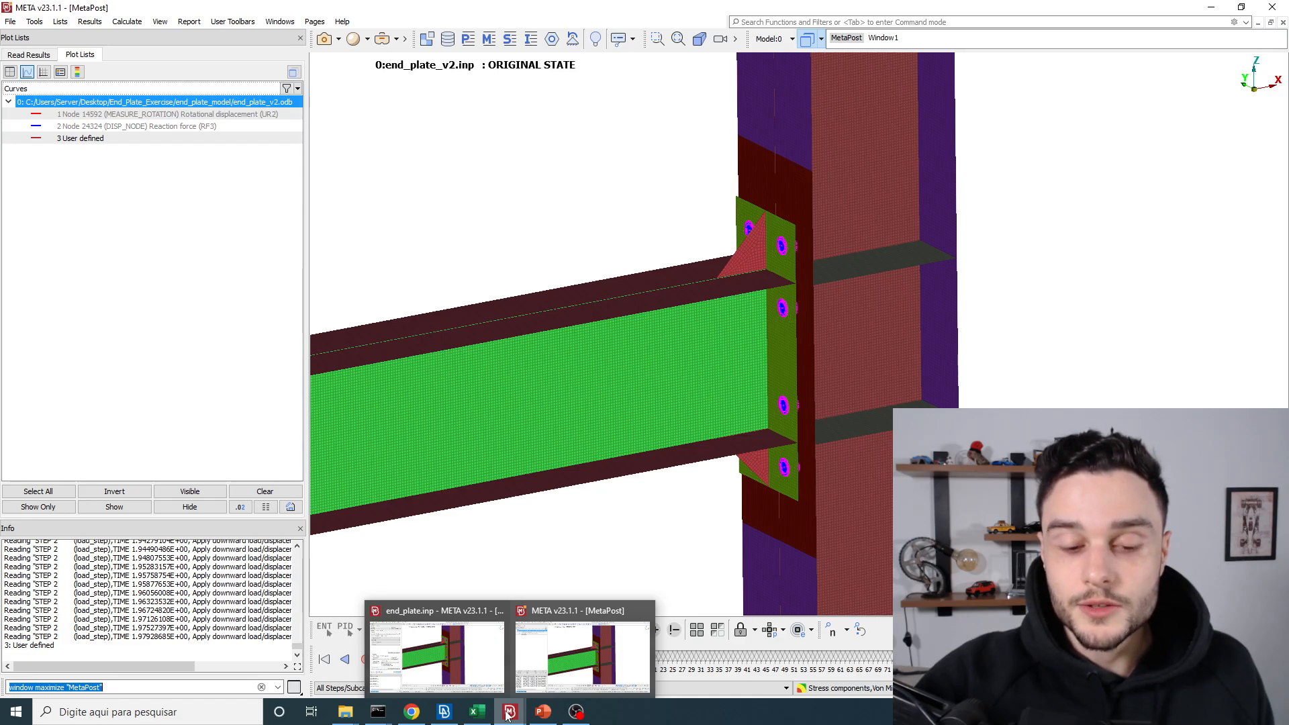
left_click(443, 712)
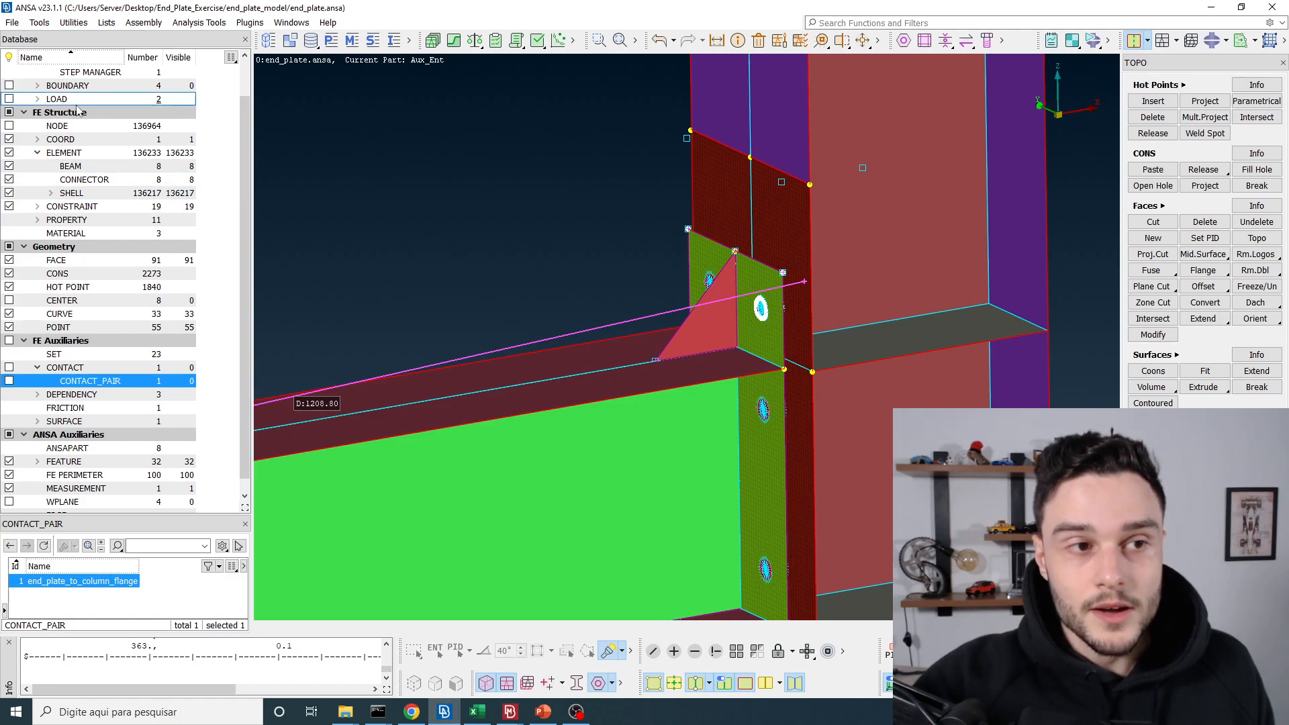
scroll(70, 131, "up", 1)
left_click(69, 127)
left_click(38, 608)
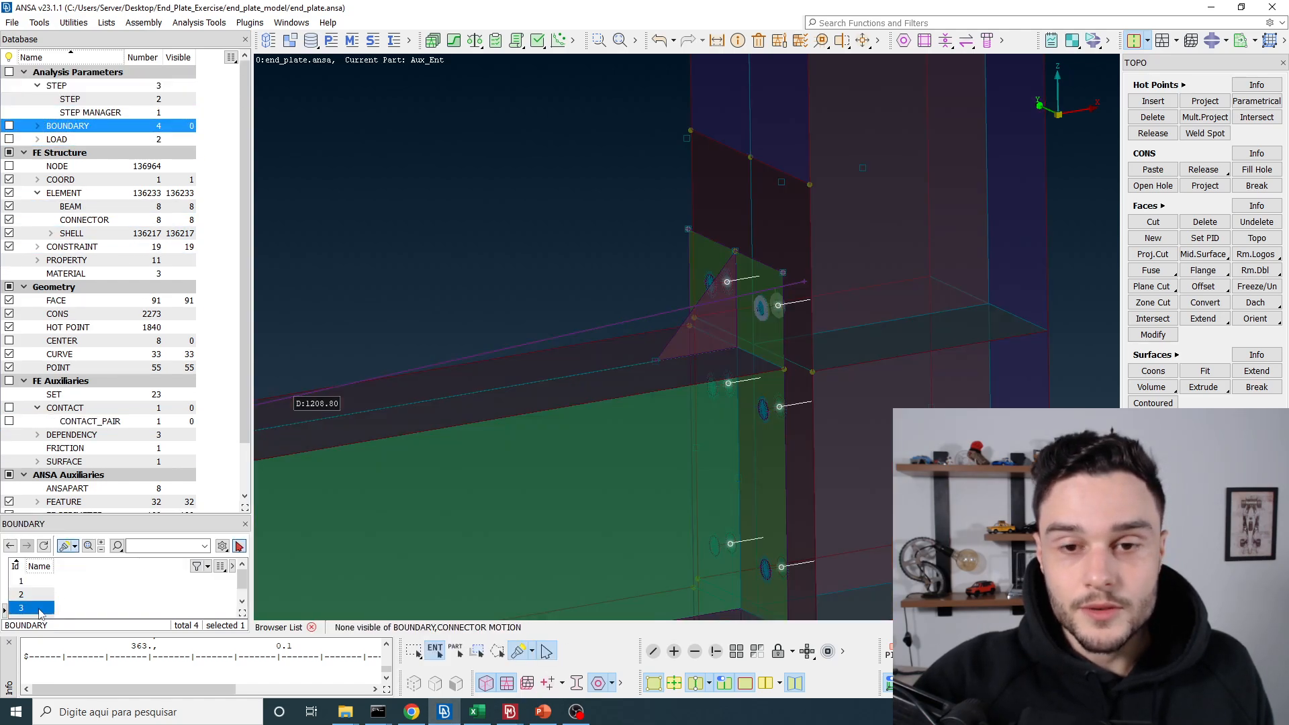
scroll(38, 607, "down", 1)
double_click(31, 608)
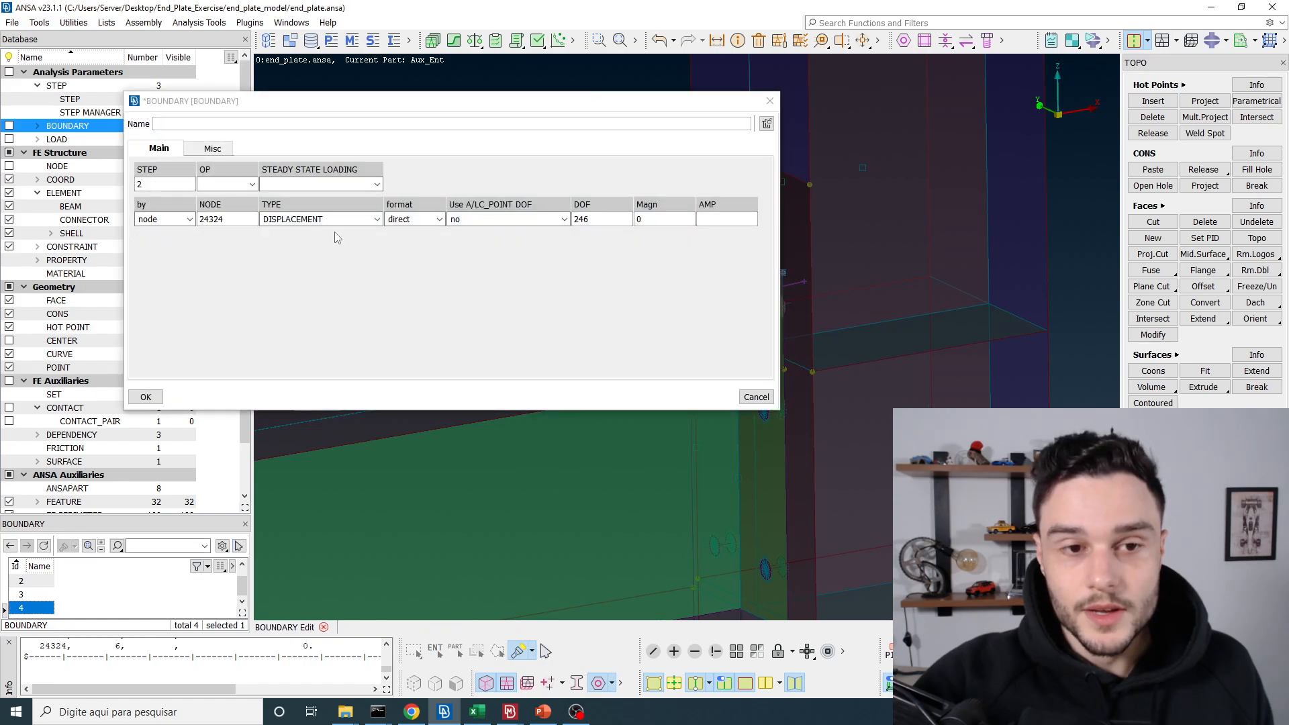
- Check the boundary's constrained degrees of freedom against the beam's free end, then close its definition without changes
double_click(591, 219)
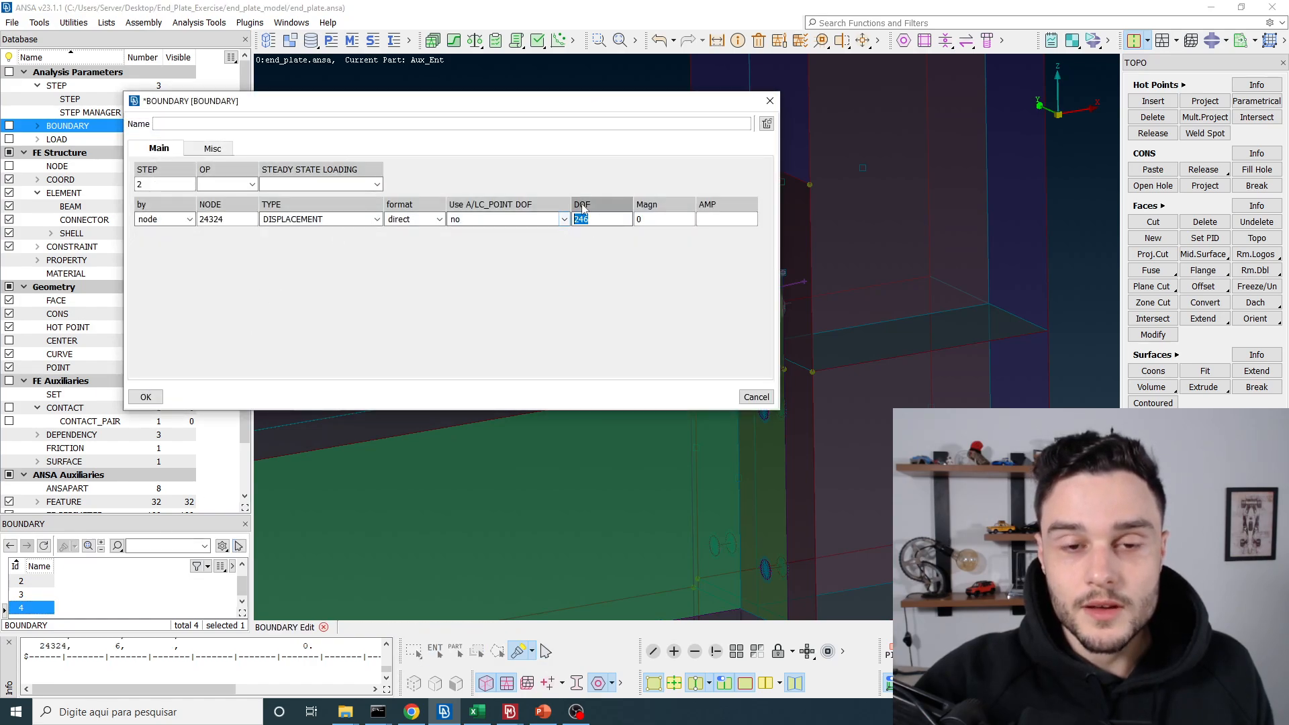
scroll(972, 276, "down", 10)
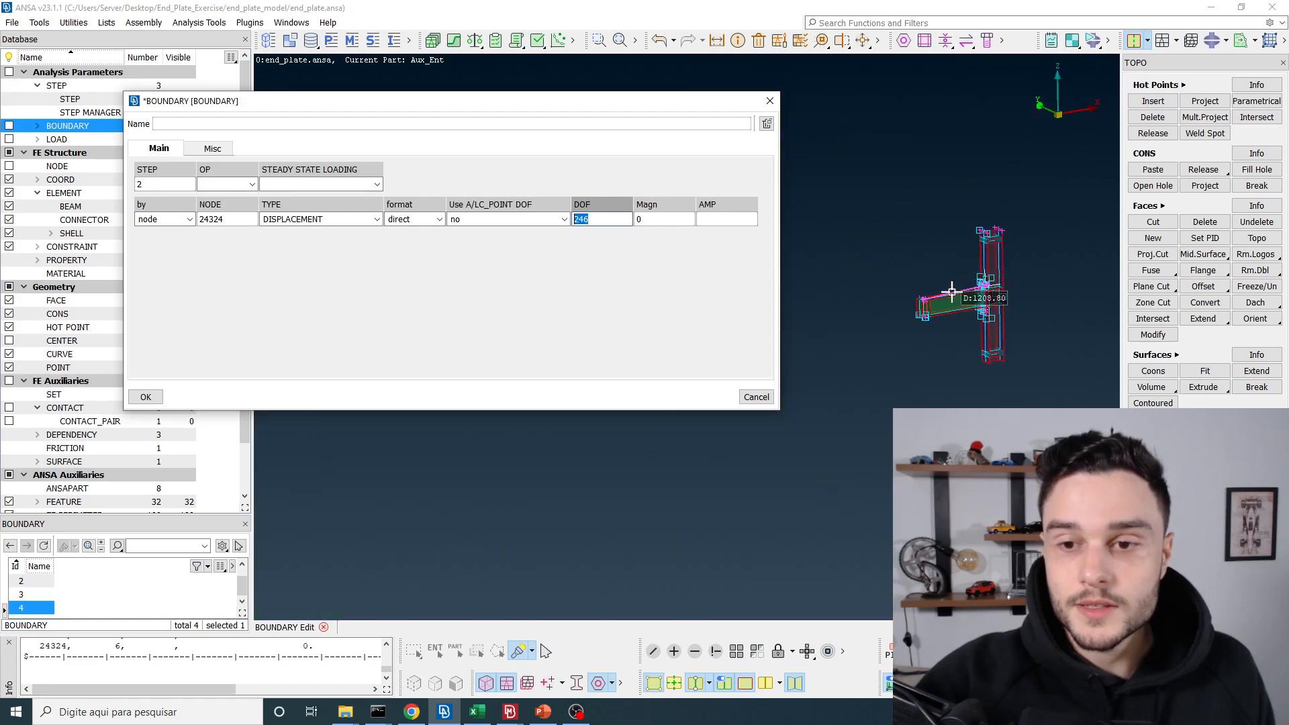
scroll(927, 299, "up", 10)
scroll(838, 306, "down", 4)
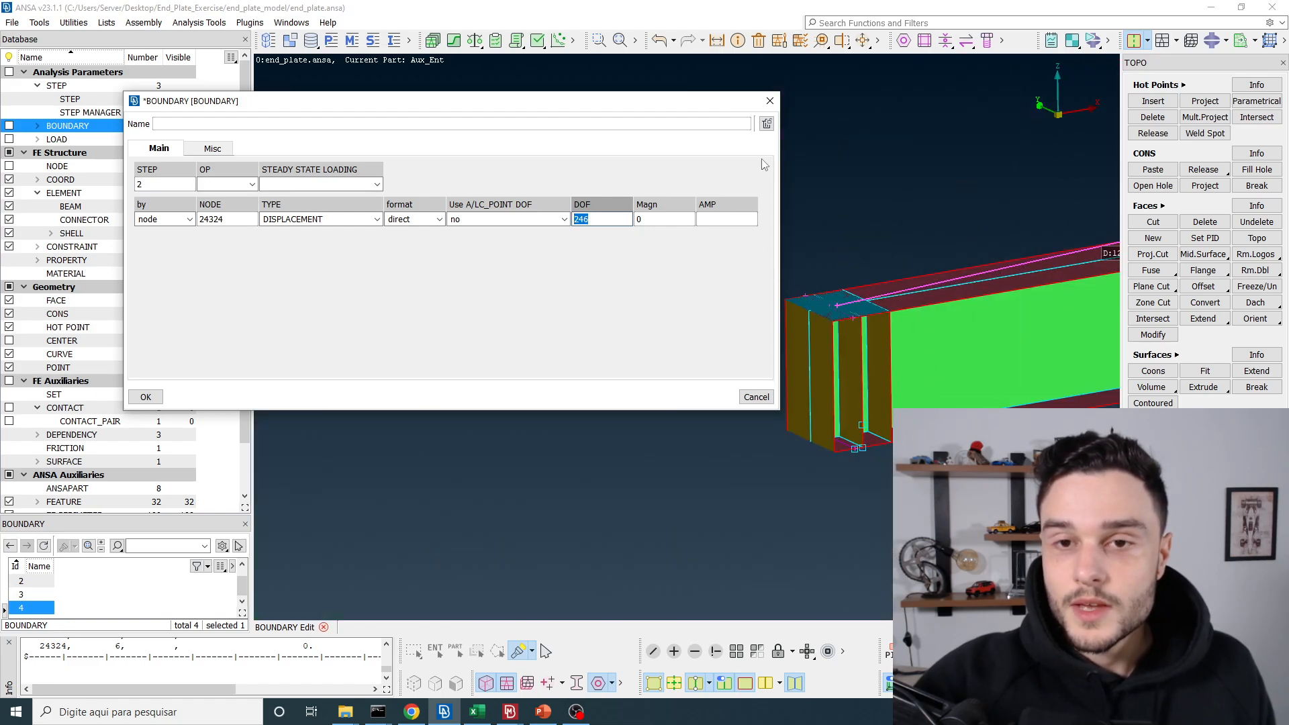
left_click(771, 101)
- Switch back to the META window with the end_plate_v2 results and look over the whole beam-to-column model
left_click(512, 712)
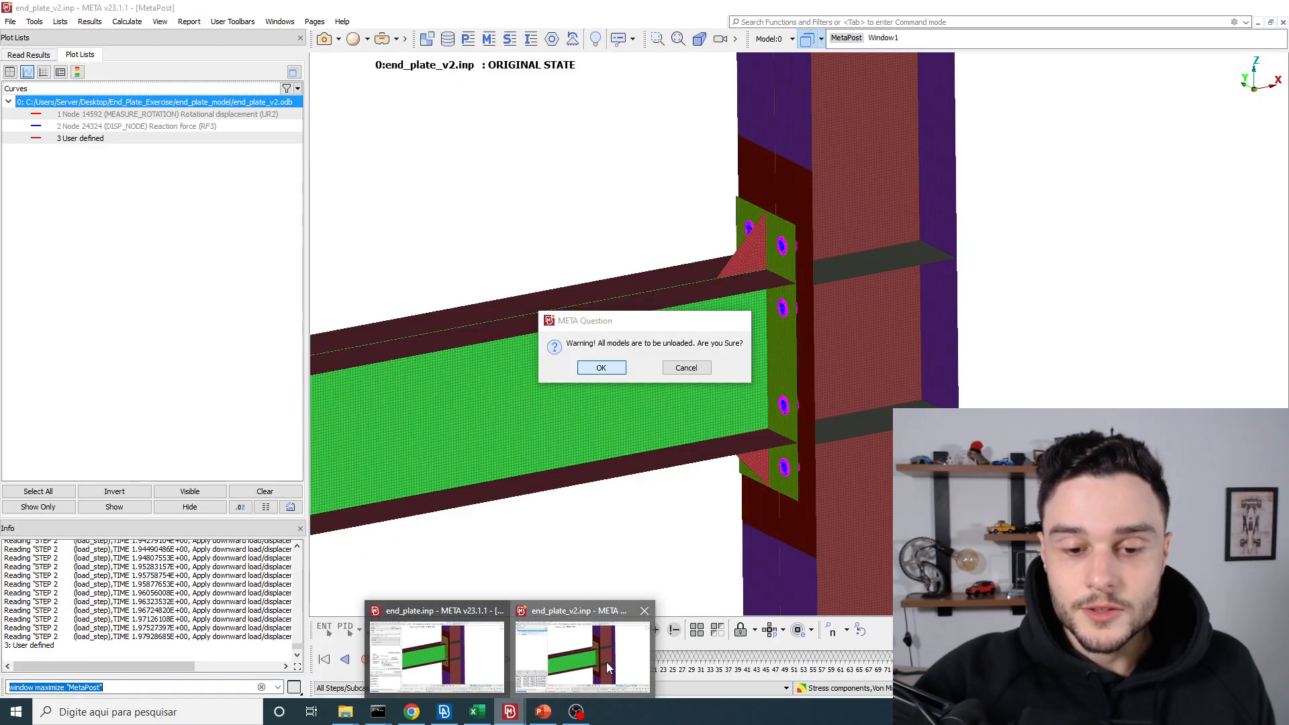
left_click(607, 662)
scroll(792, 360, "down", 4)
scroll(752, 368, "down", 3)
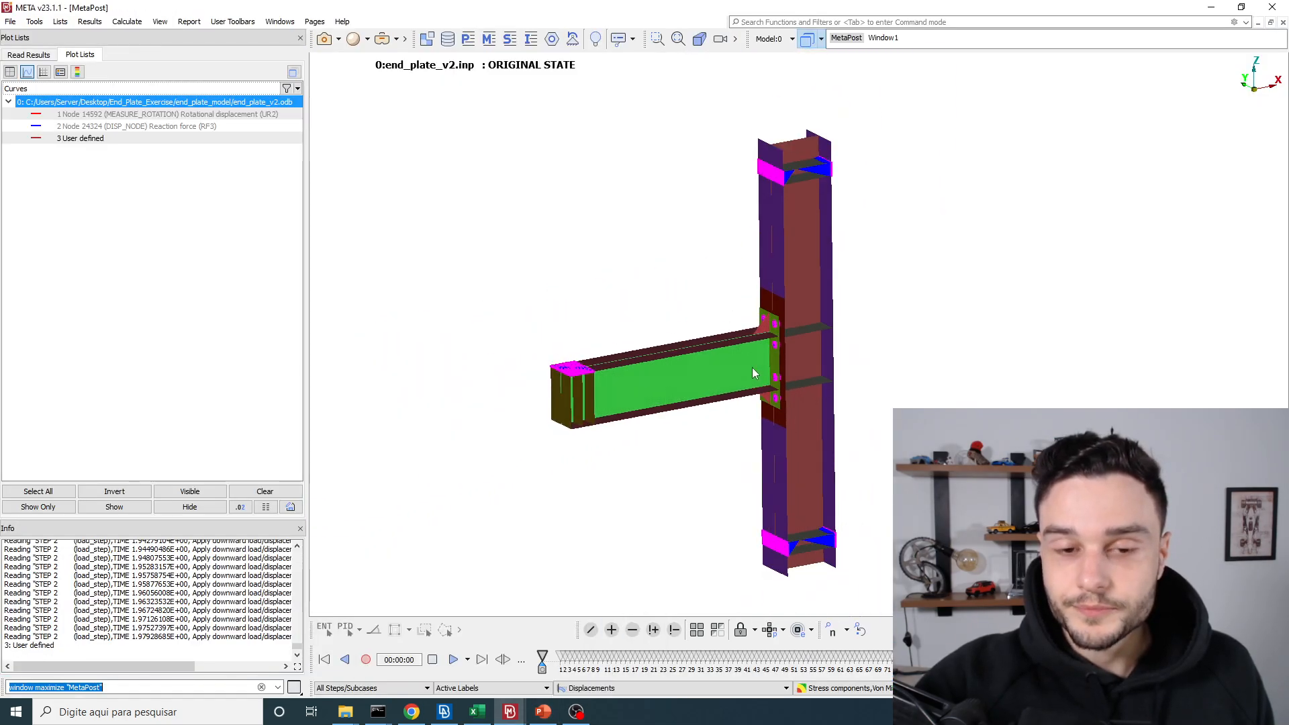
left_click_drag(752, 368, 754, 383, "ctrl")
scroll(672, 431, "up", 3)
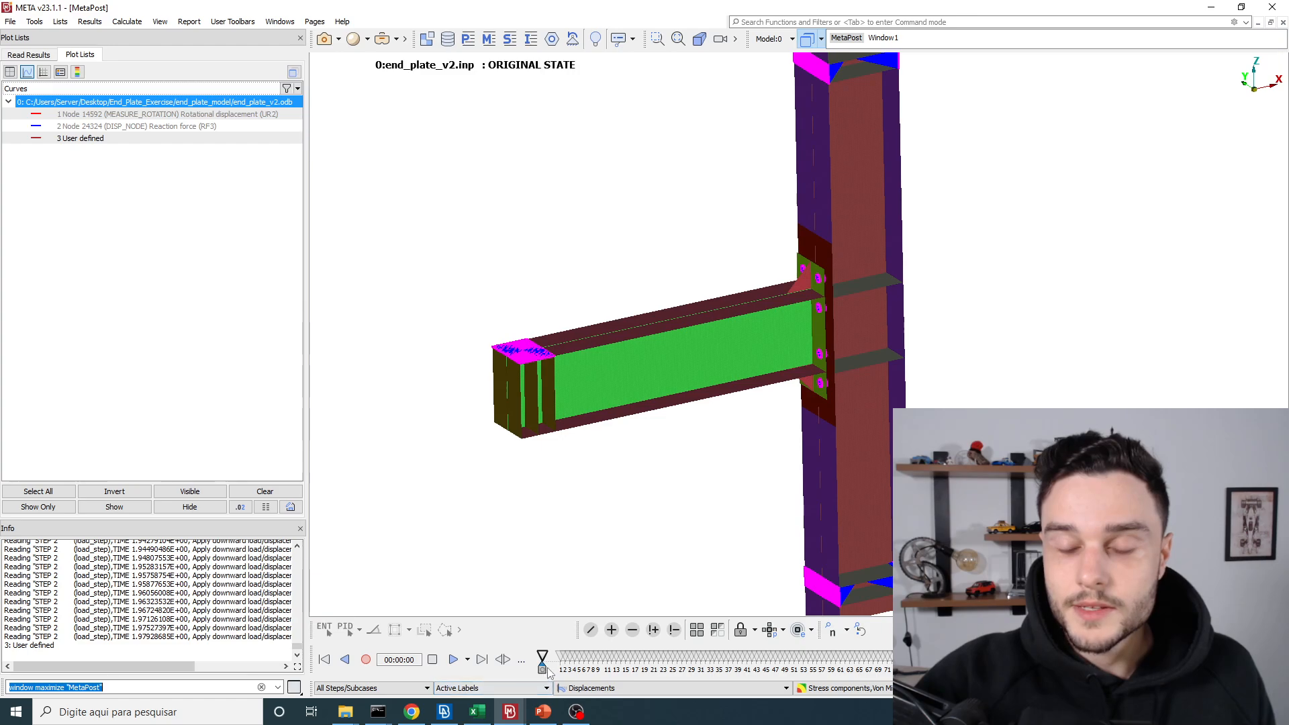
- Advance the results to the last state of STEP 2, time 1.97928685, viewing the connection from the front
mouse_move(542, 662)
left_mouse_down()
mouse_move(960, 659)
mouse_move(543, 660)
left_mouse_up()
scroll(602, 328, "down", 2)
key("F1")
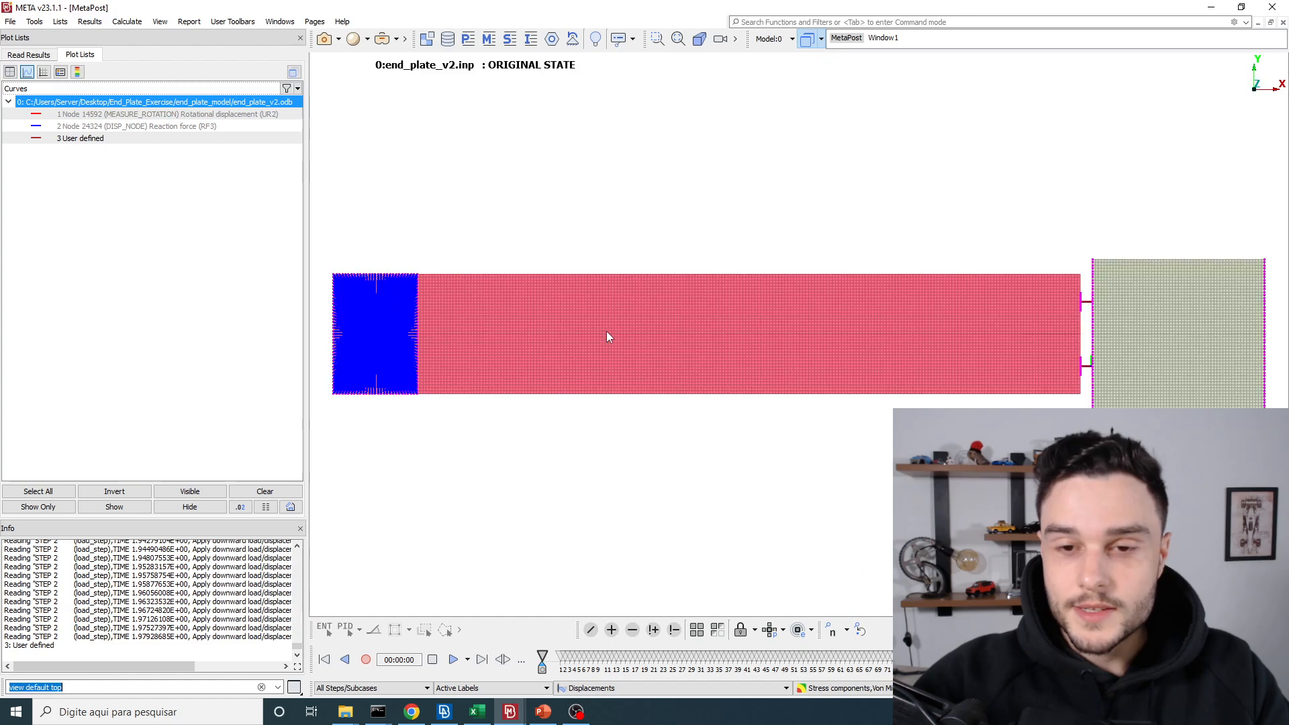
key("F2")
scroll(797, 346, "up", 3)
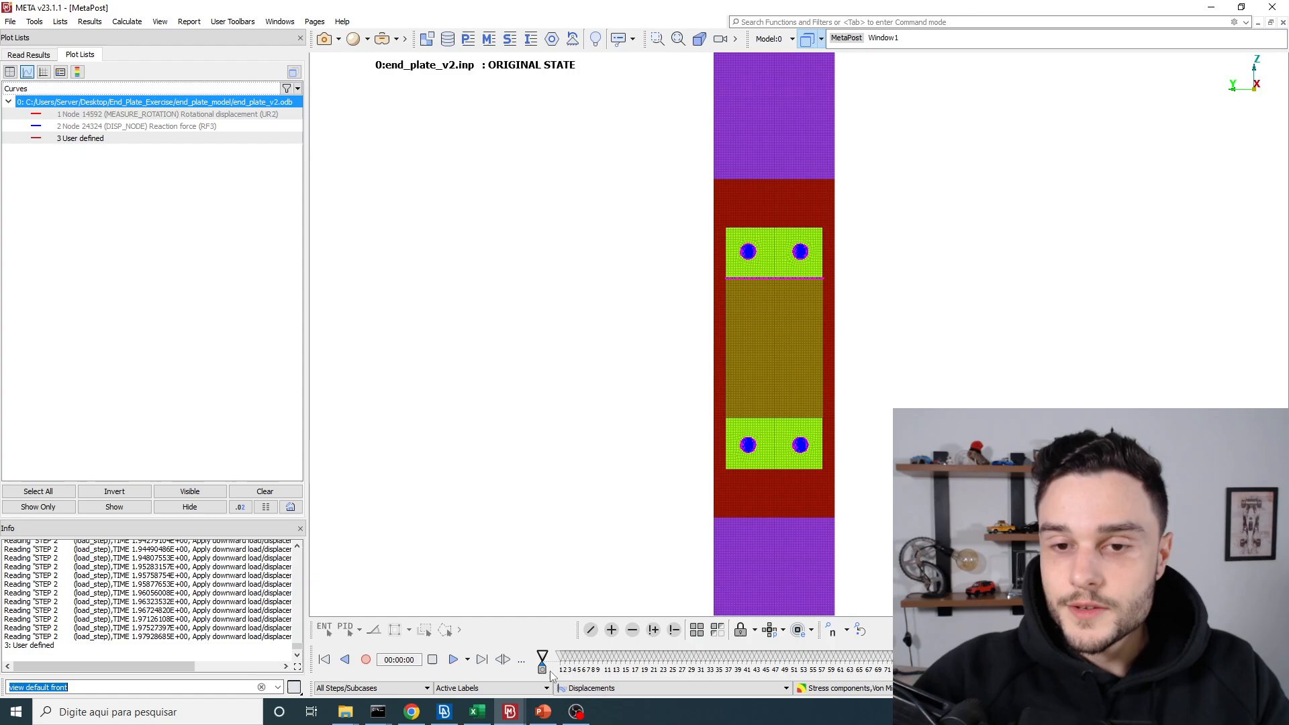
left_click_drag(543, 662, 865, 653)
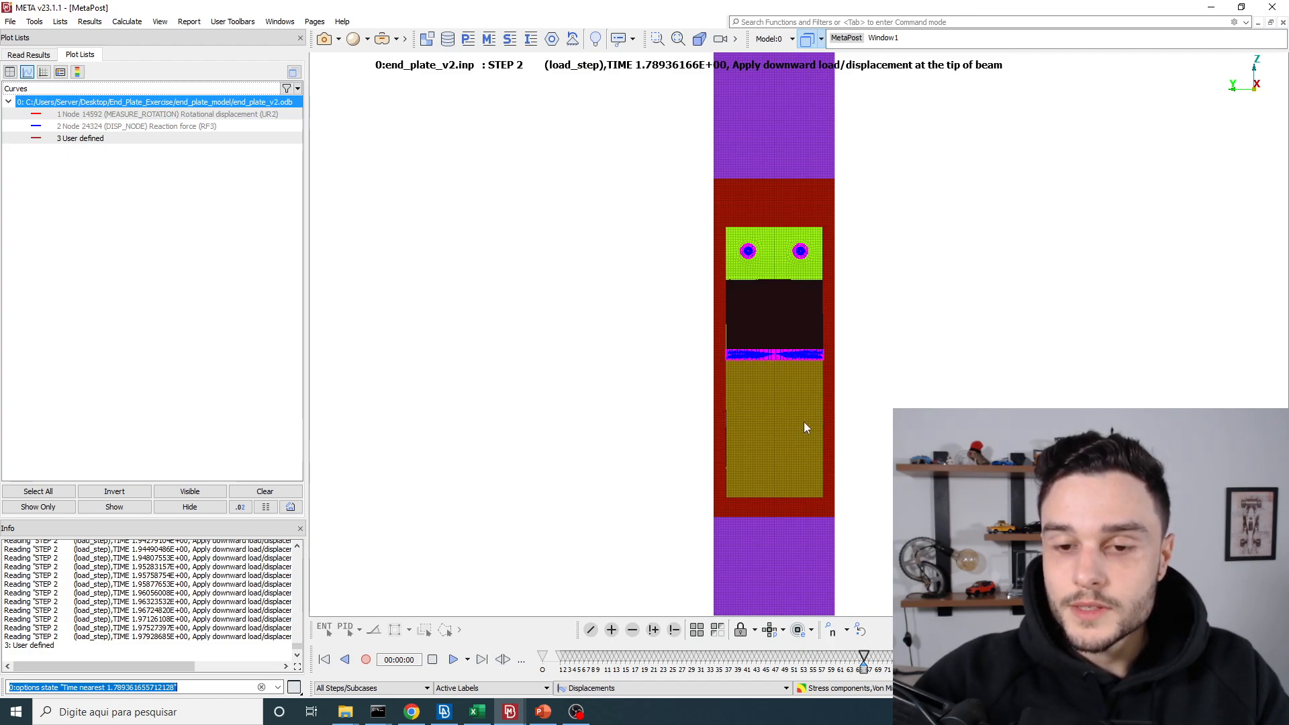
mouse_move(865, 662)
left_mouse_down()
mouse_move(647, 675)
mouse_move(878, 674)
left_mouse_up()
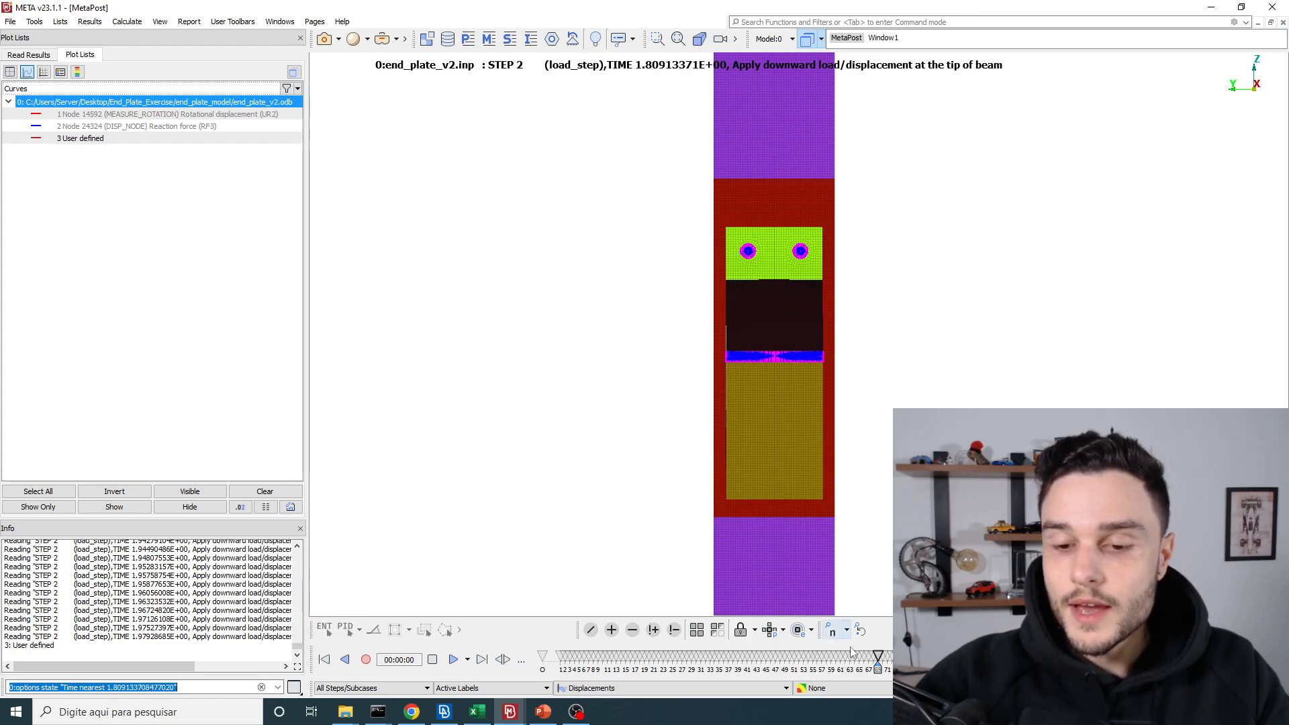
left_click_drag(878, 671, 1081, 661)
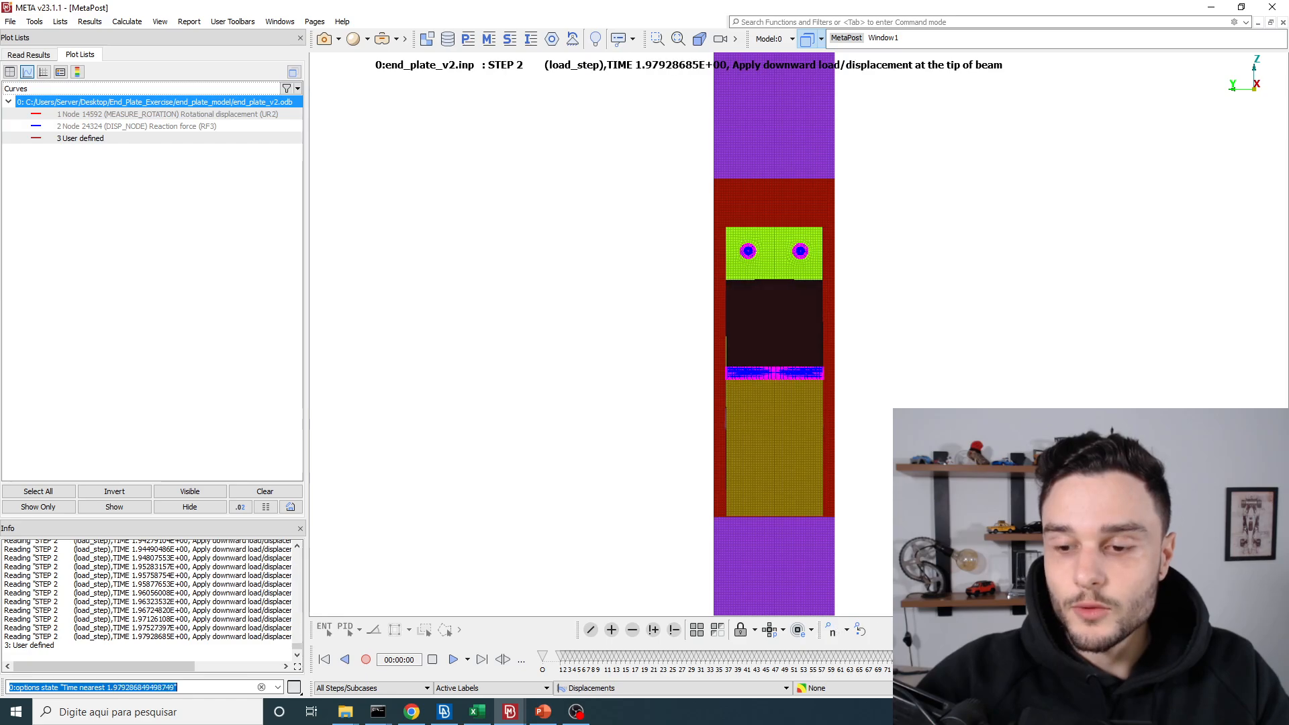
- Examine the deformed beam web and end plate at the connection, then display the reaction force curve in Window1
scroll(873, 585, "up", 1)
scroll(863, 577, "down", 3)
left_click_drag(739, 396, 468, 403, "ctrl")
scroll(497, 423, "down", 3)
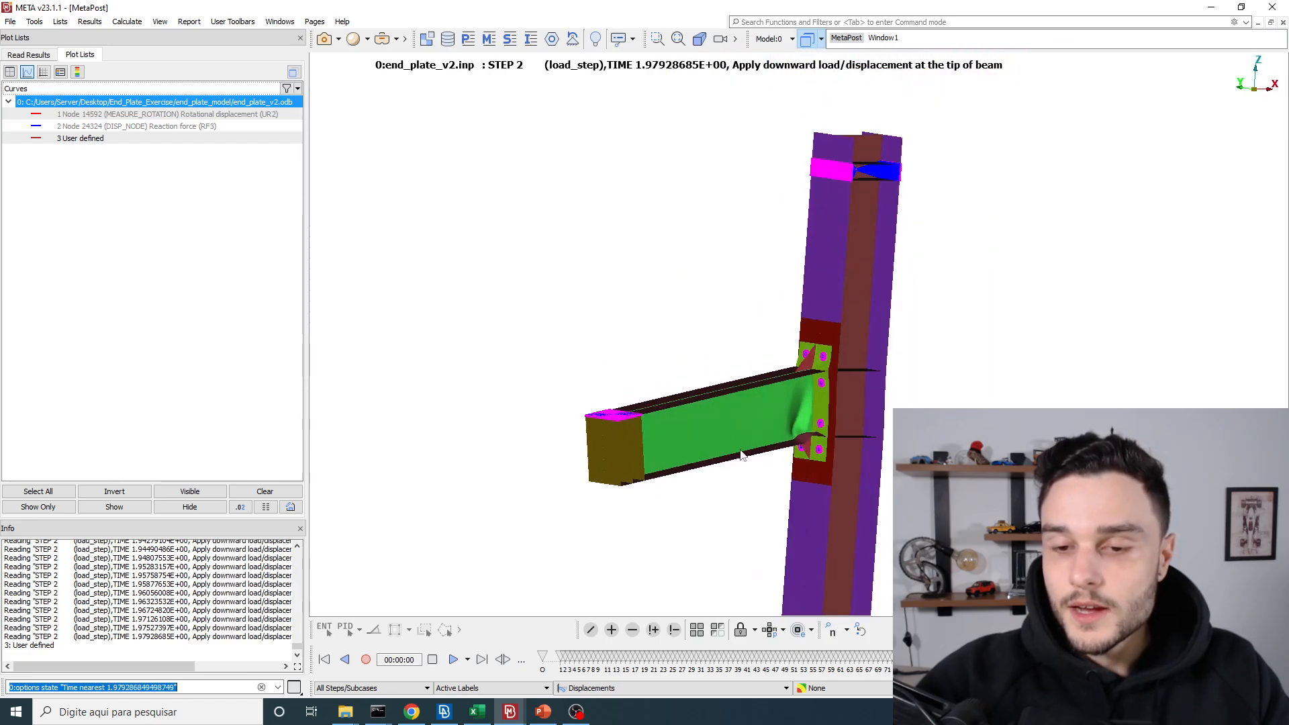
scroll(844, 461, "up", 4)
scroll(713, 397, "up", 6)
left_click_drag(714, 397, 718, 482, "ctrl")
scroll(718, 479, "down", 4)
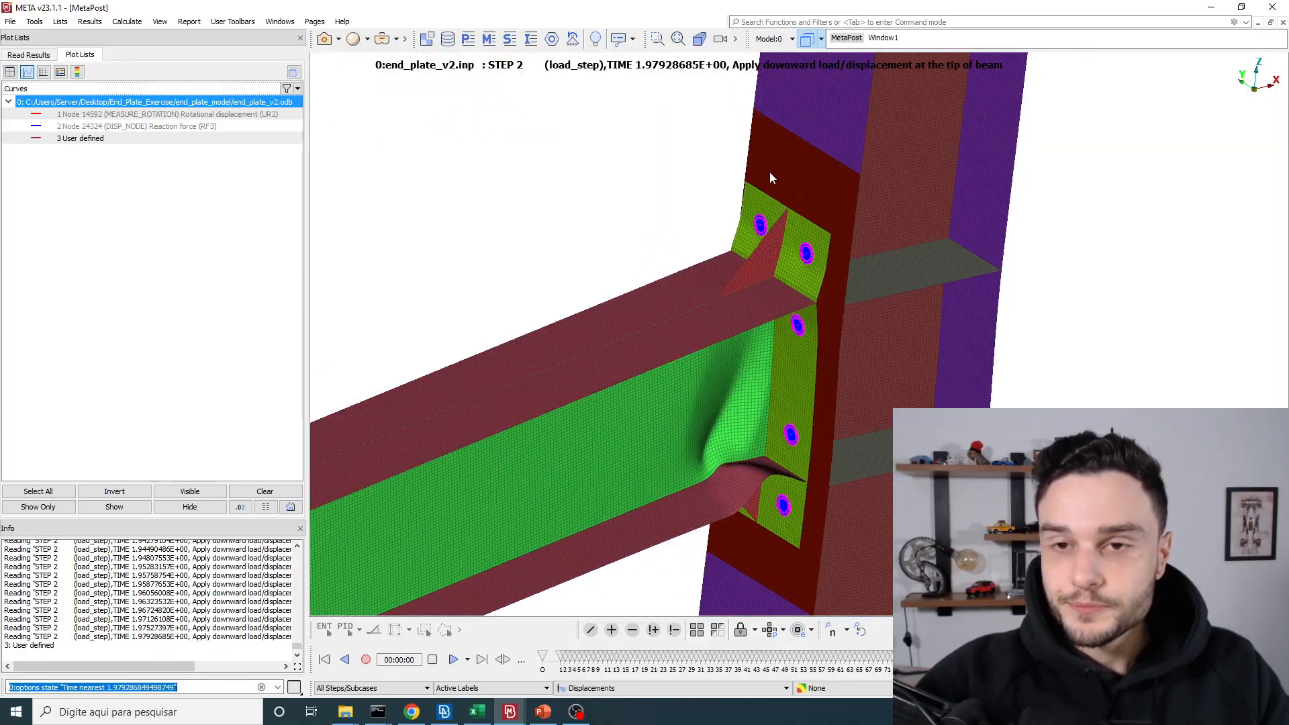
left_click(883, 38)
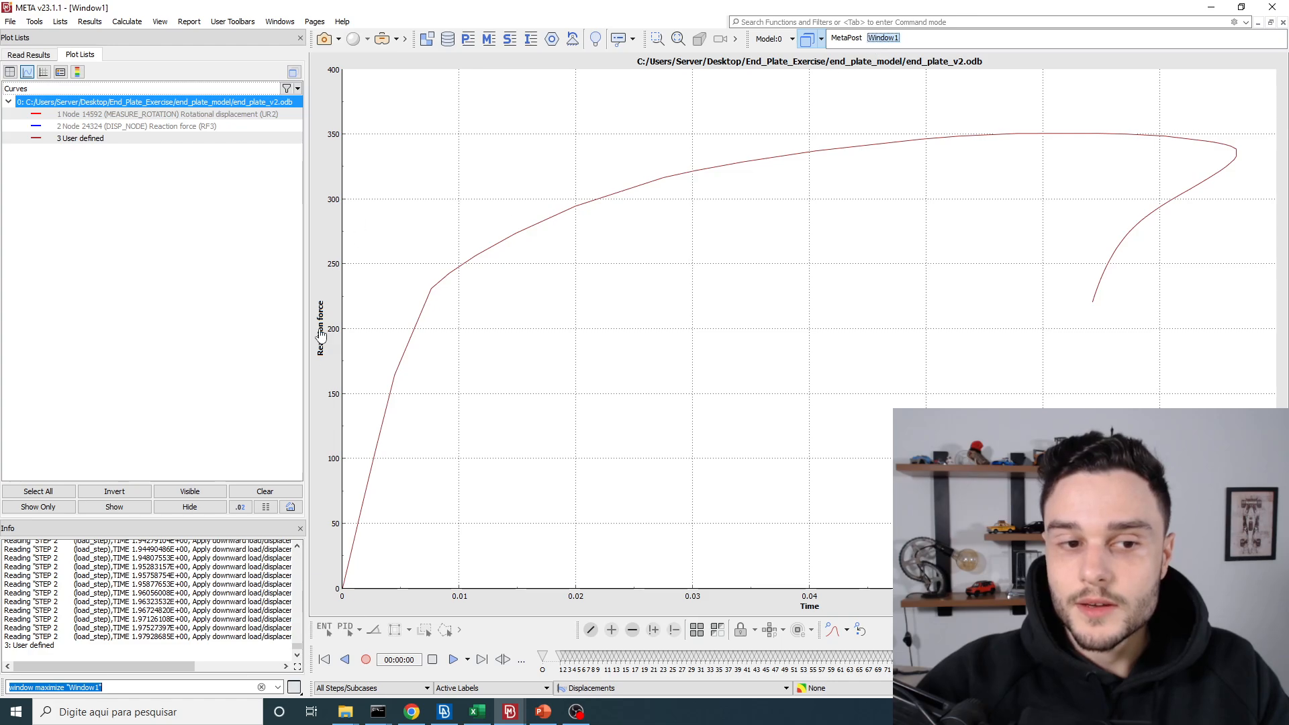
- Switch to the m_phi.xlsx workbook in Excel and select the orange moment-rotation series in the chart
left_click(477, 712)
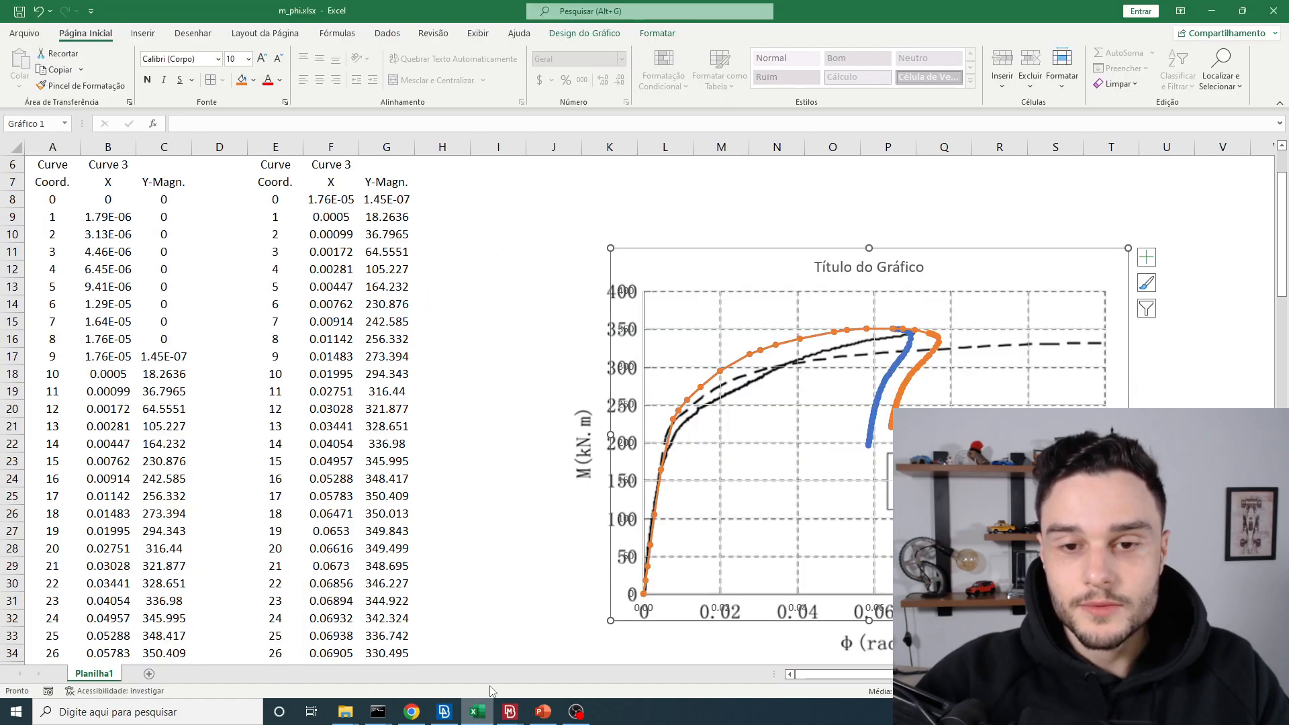
scroll(47, 175, "down", 2, "ctrl")
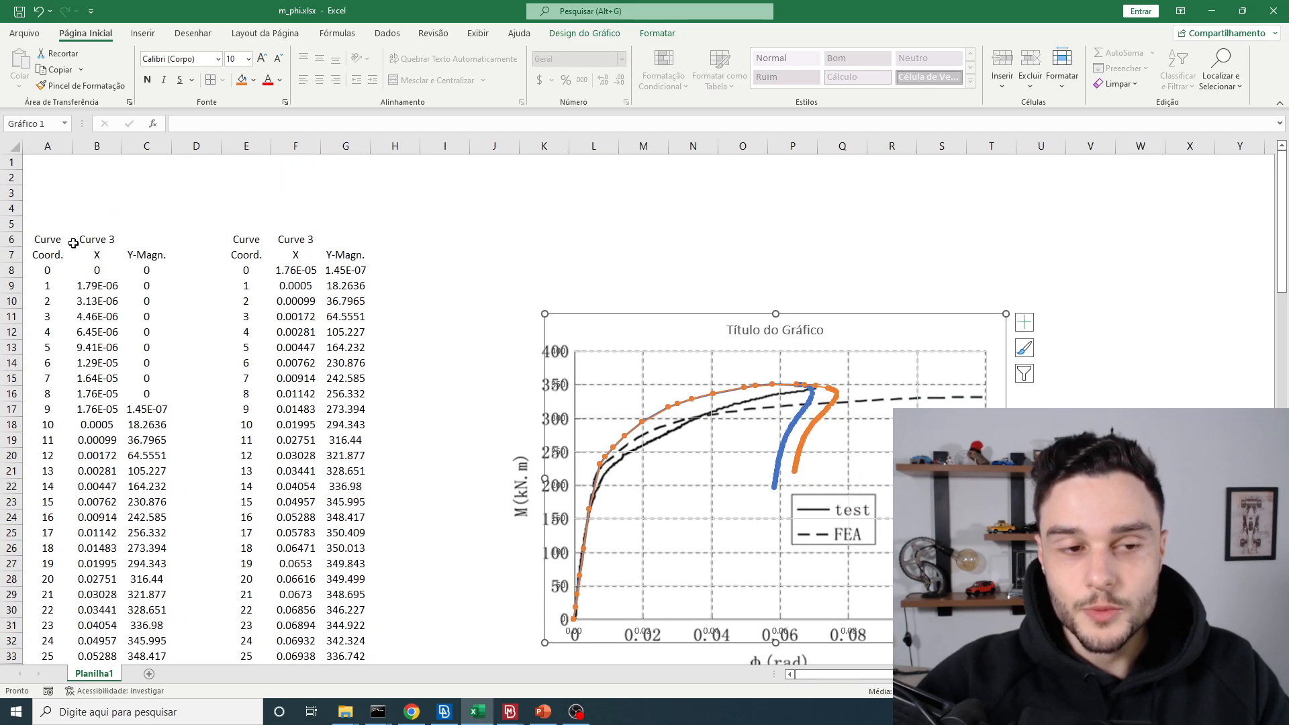
scroll(846, 376, "down", 3)
left_click(813, 298)
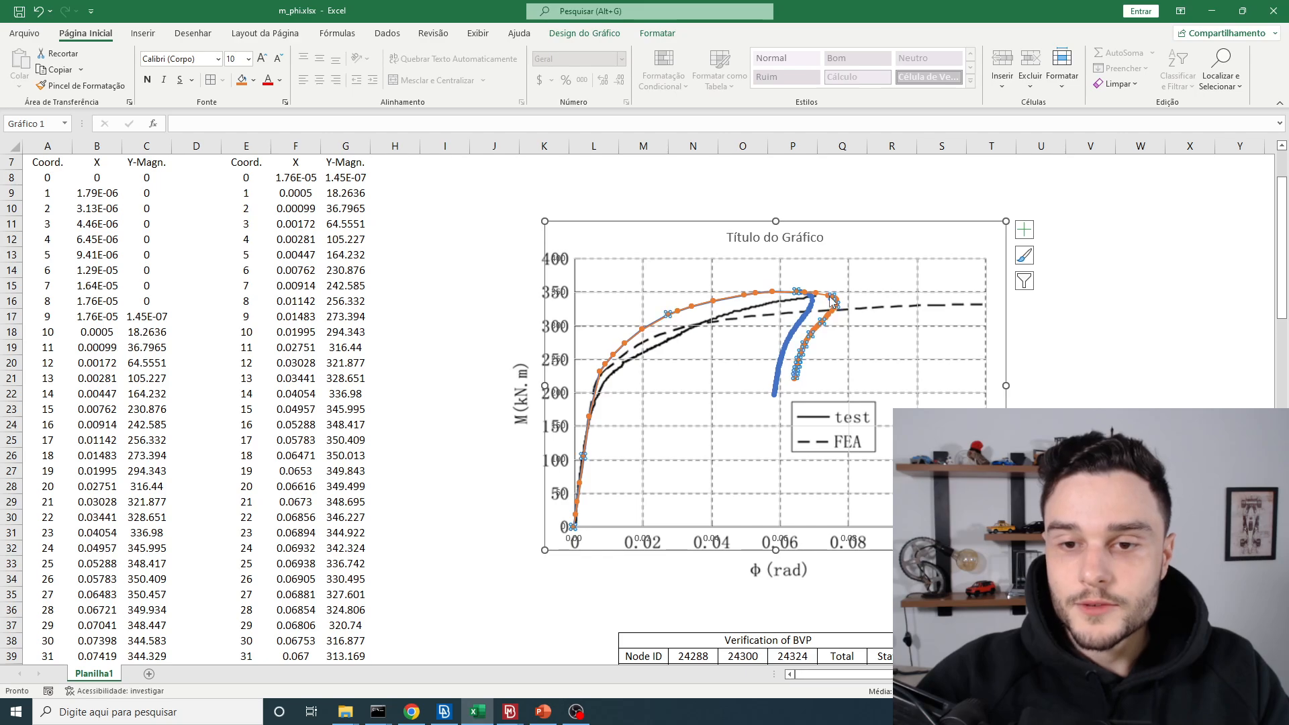
scroll(830, 300, "down", 1)
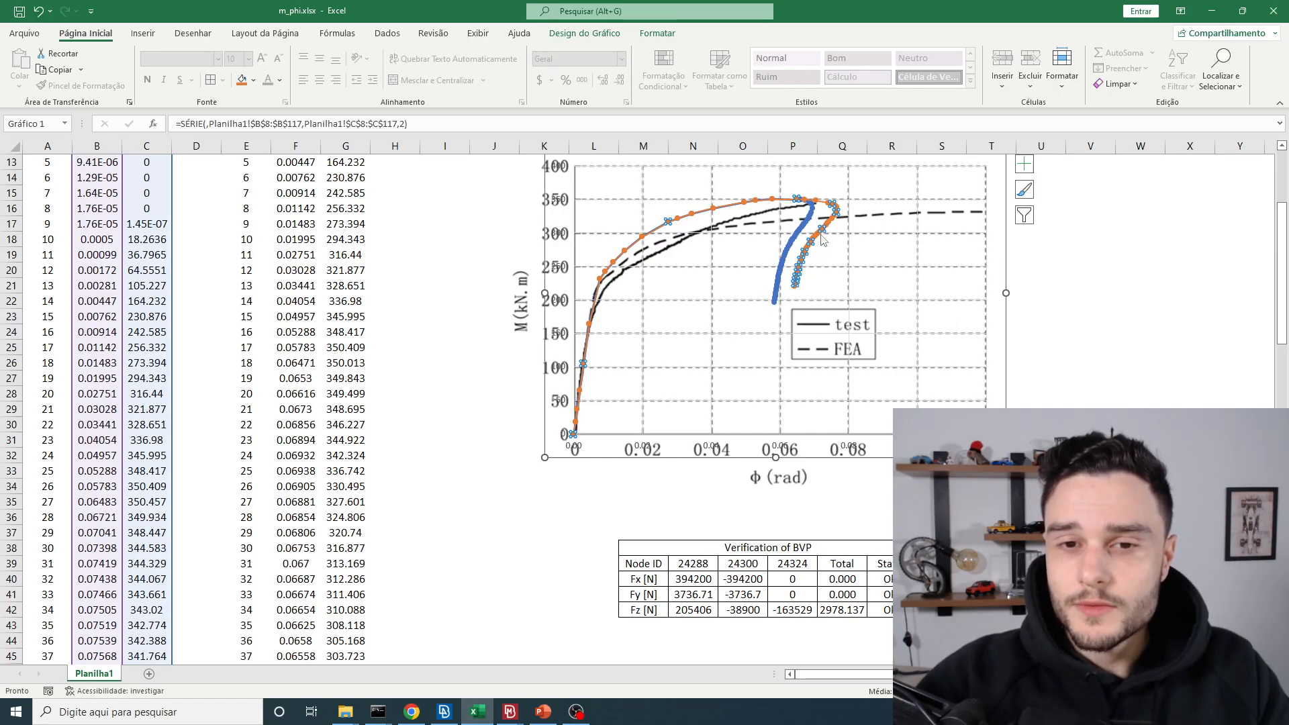
- Inspect the blue and orange chart series in turn, comparing them with the test and FEA reference curves
scroll(823, 241, "up", 1, "ctrl")
left_click(896, 204)
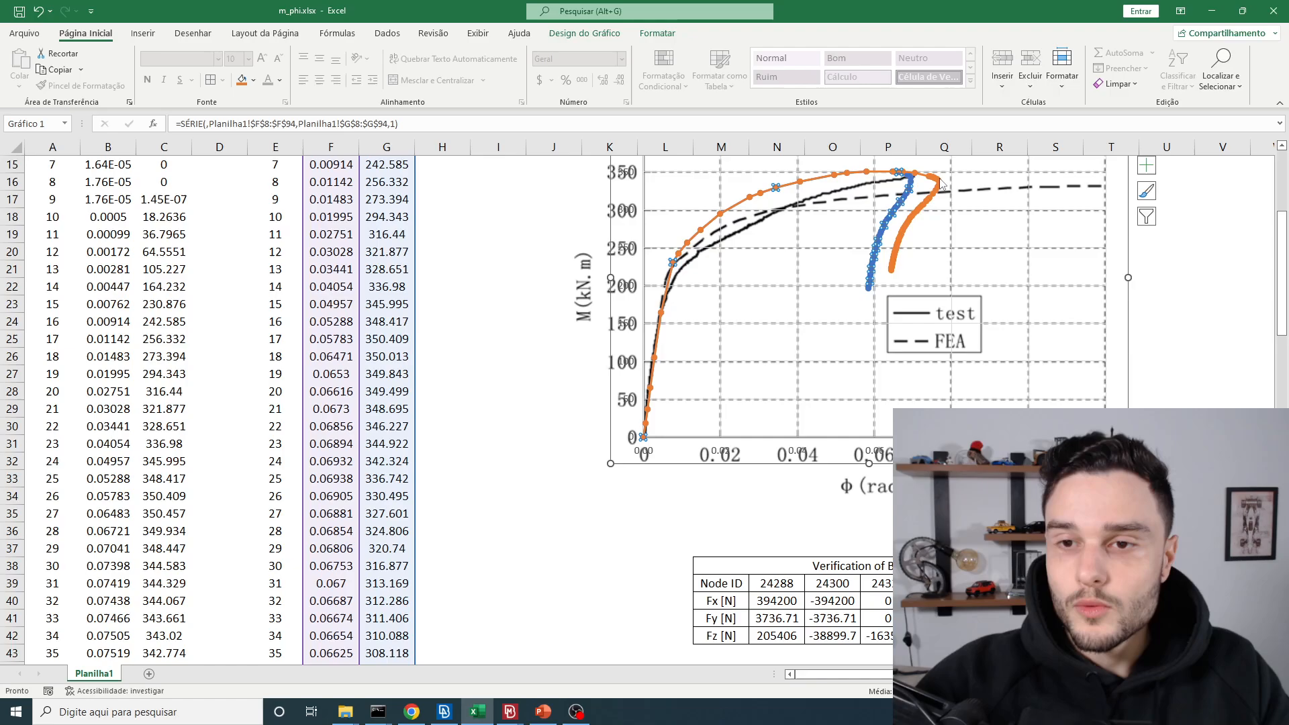
left_click(903, 183)
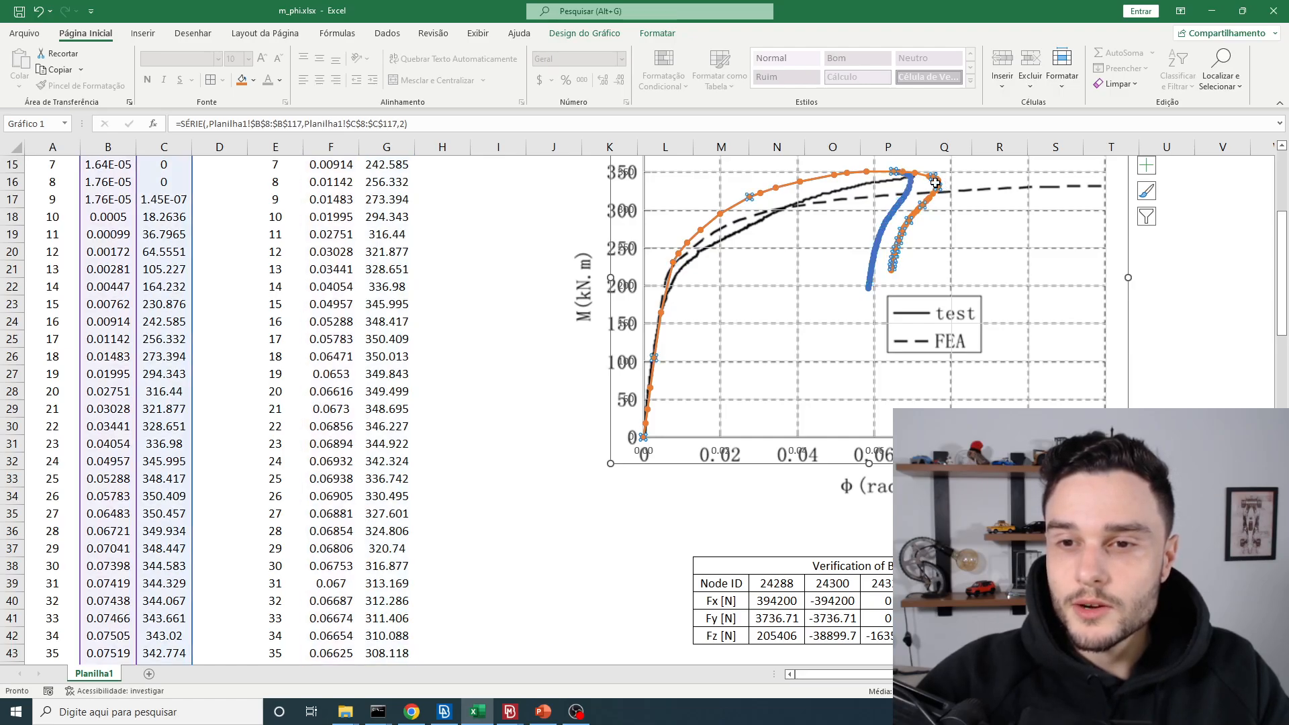
scroll(935, 182, "up", 1)
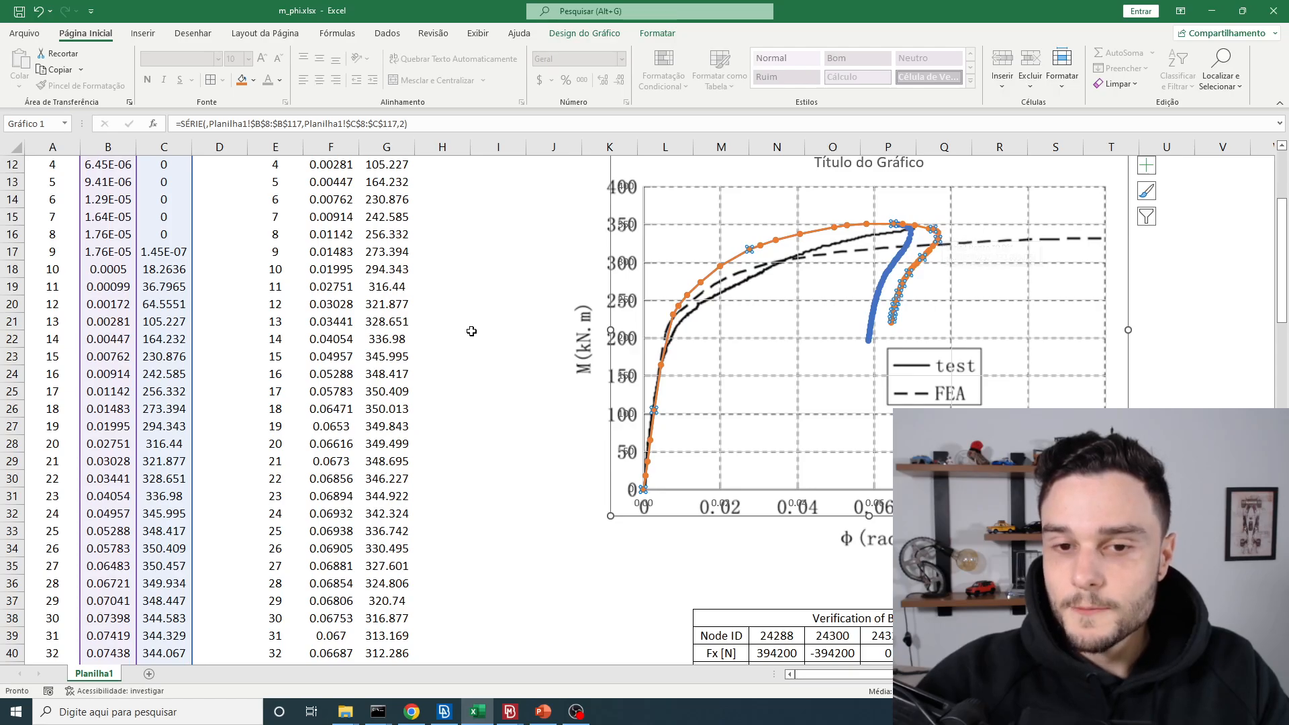
scroll(472, 325, "up", 2, "ctrl")
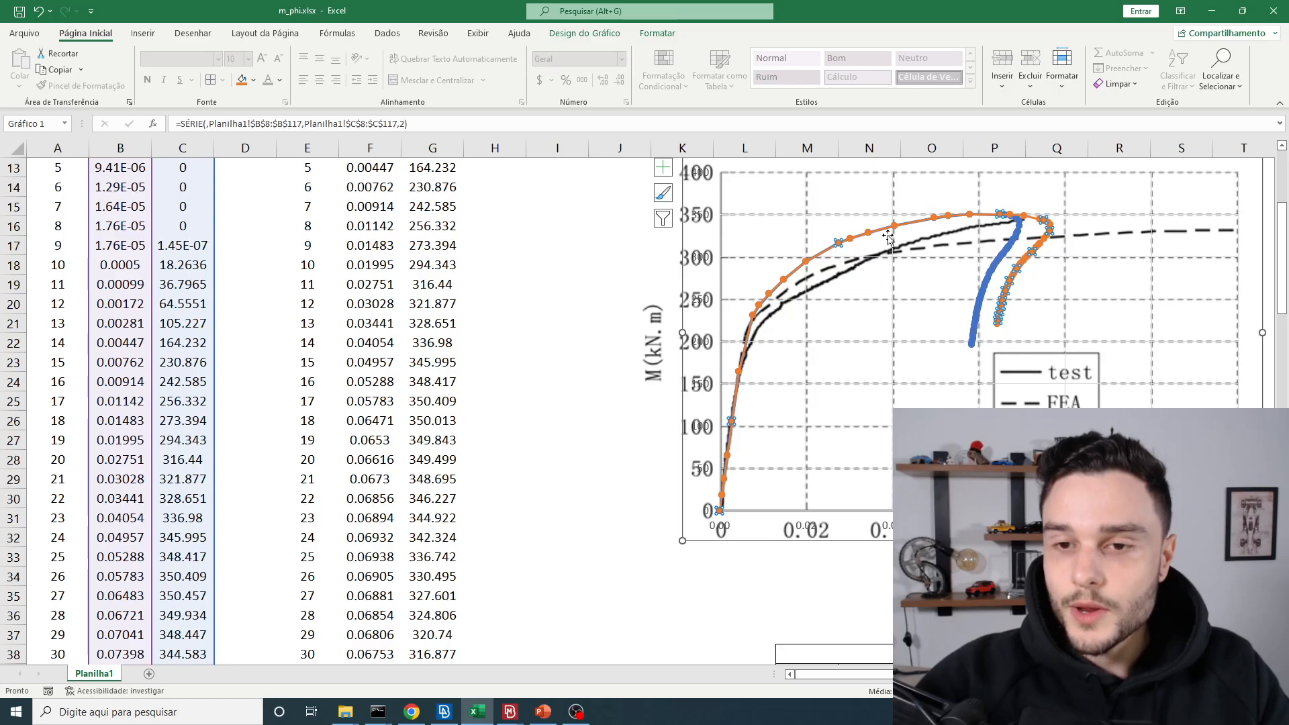
scroll(597, 321, "down", 1, "ctrl")
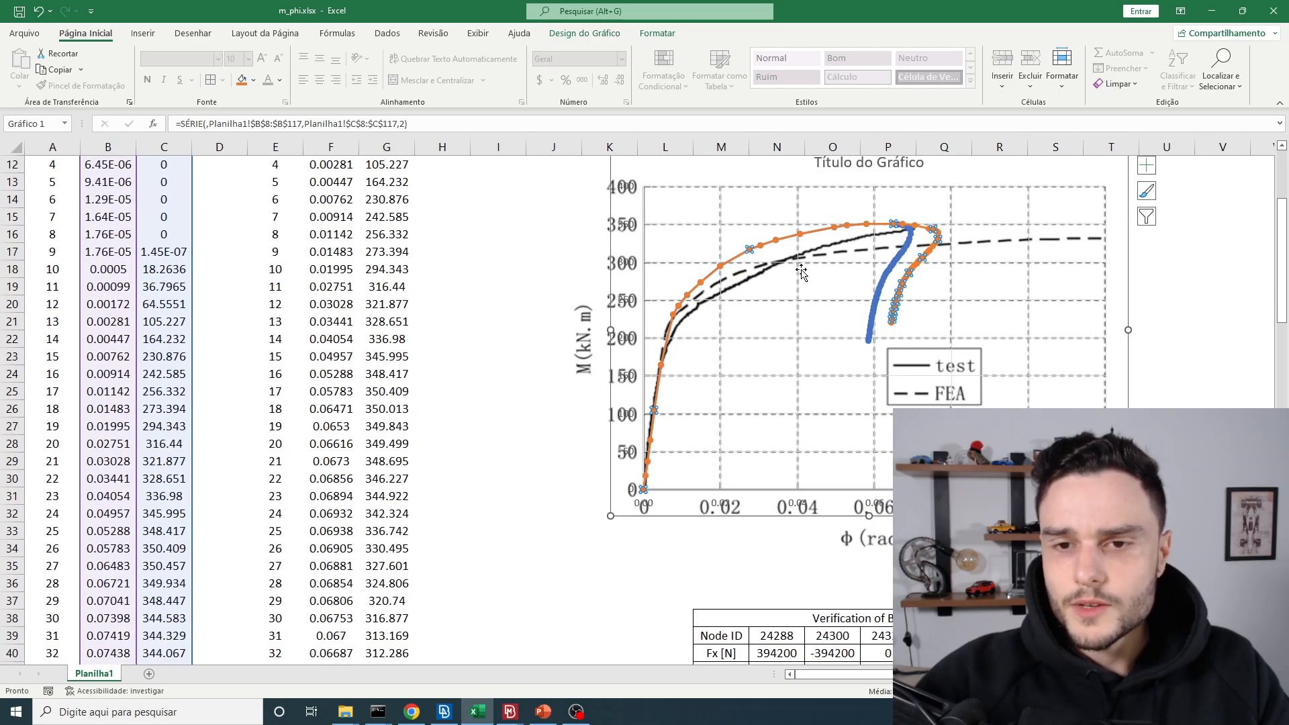
scroll(801, 271, "up", 1, "ctrl")
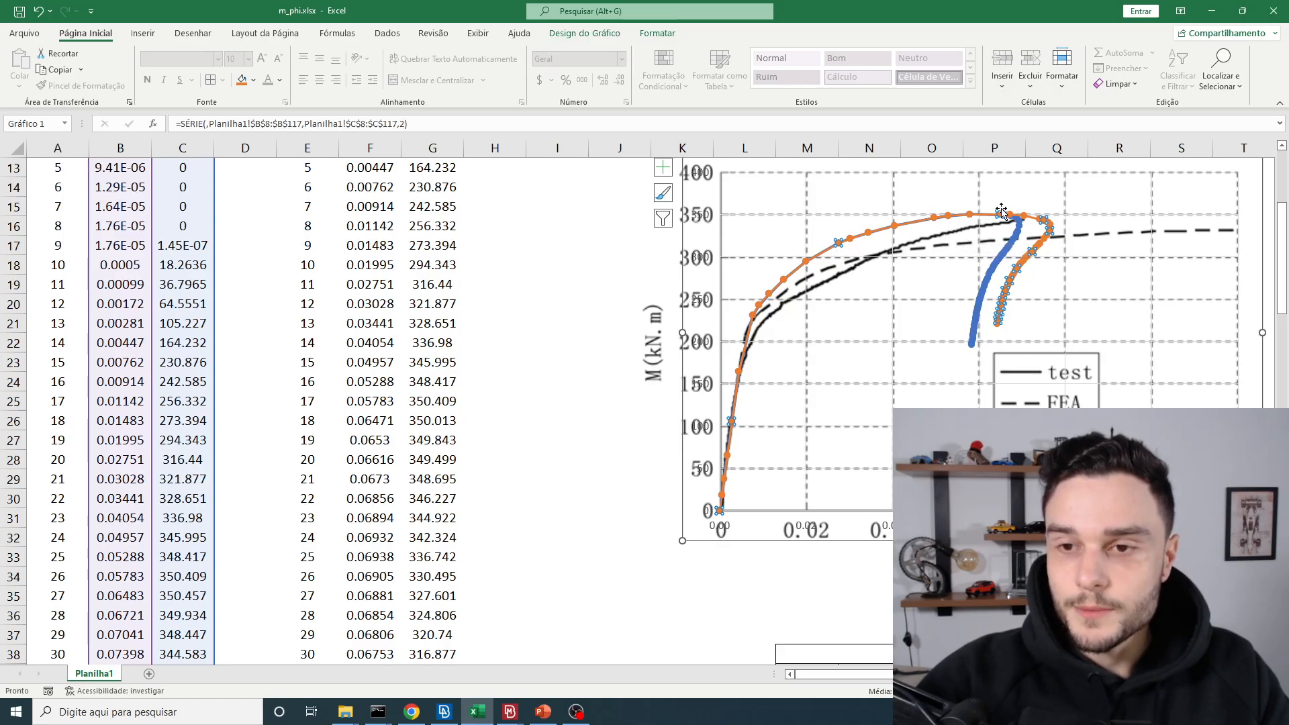
- Examine the whole moment-rotation chart, comparing the descending branches of the blue and orange series with the test and FEA curves
scroll(671, 349, "down", 1, "ctrl")
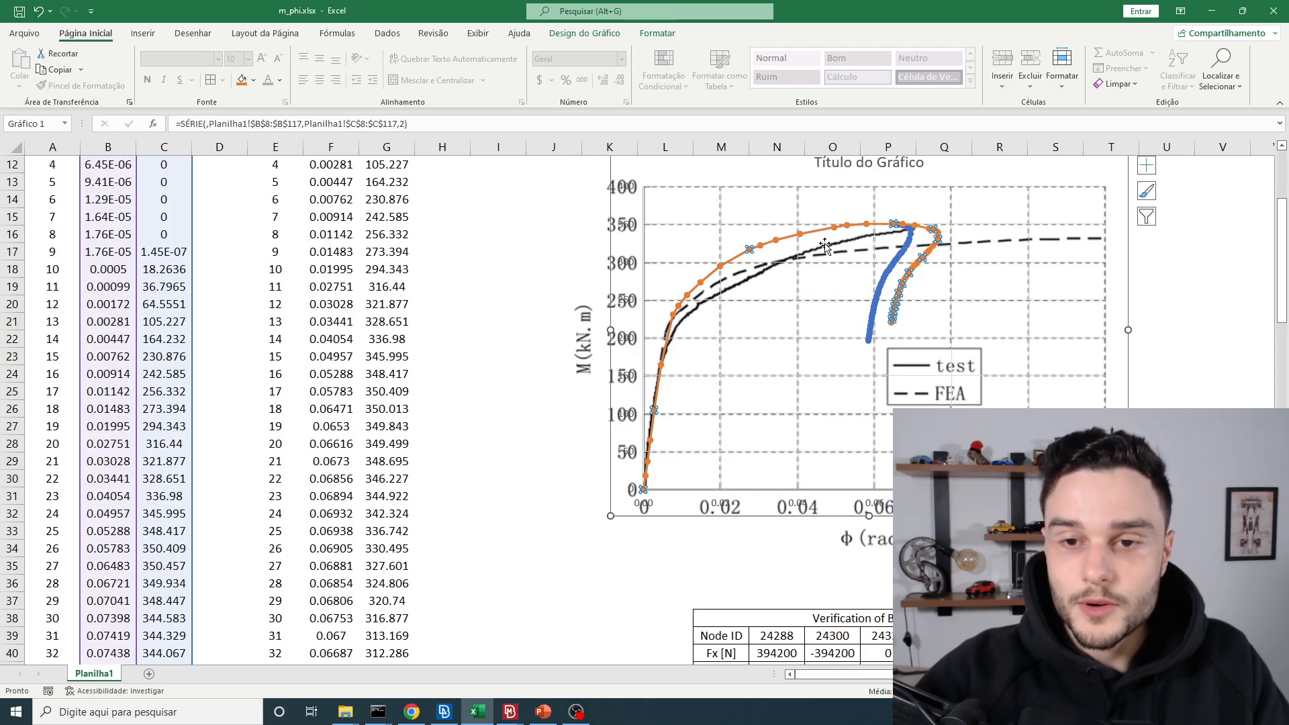
scroll(781, 332, "down", 1, "ctrl")
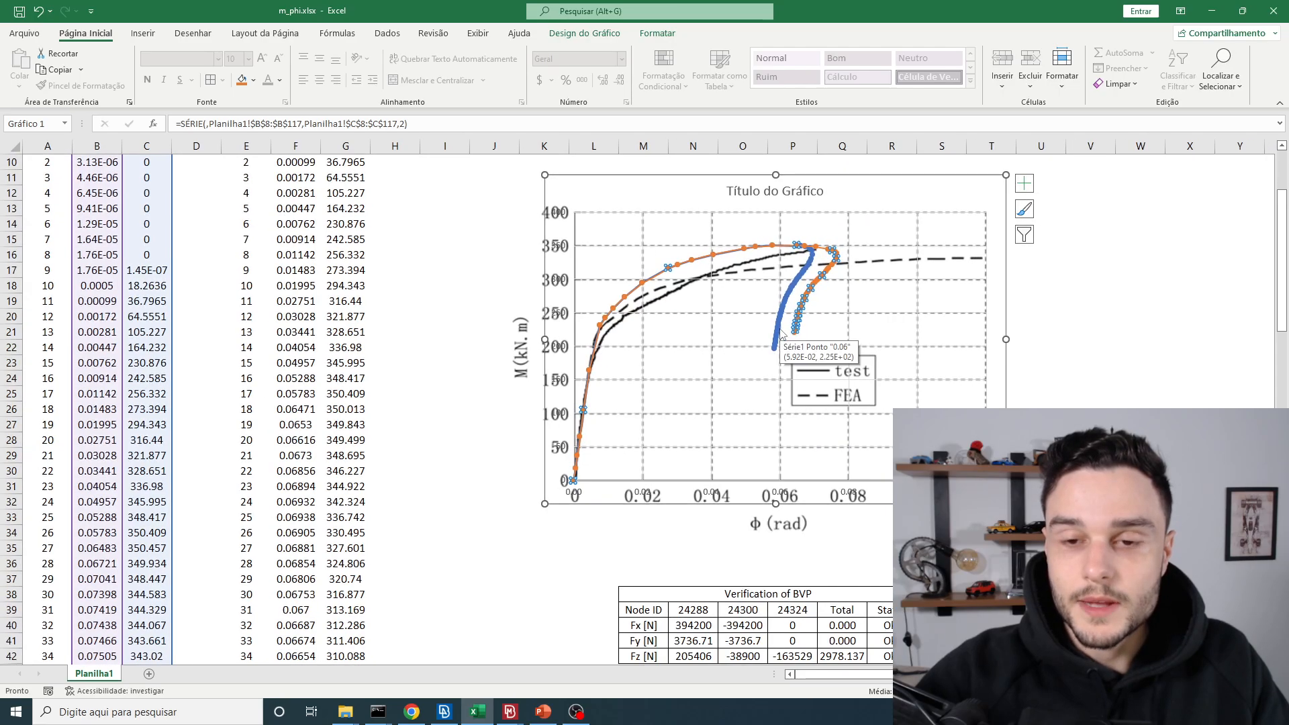
scroll(781, 333, "up", 2, "ctrl")
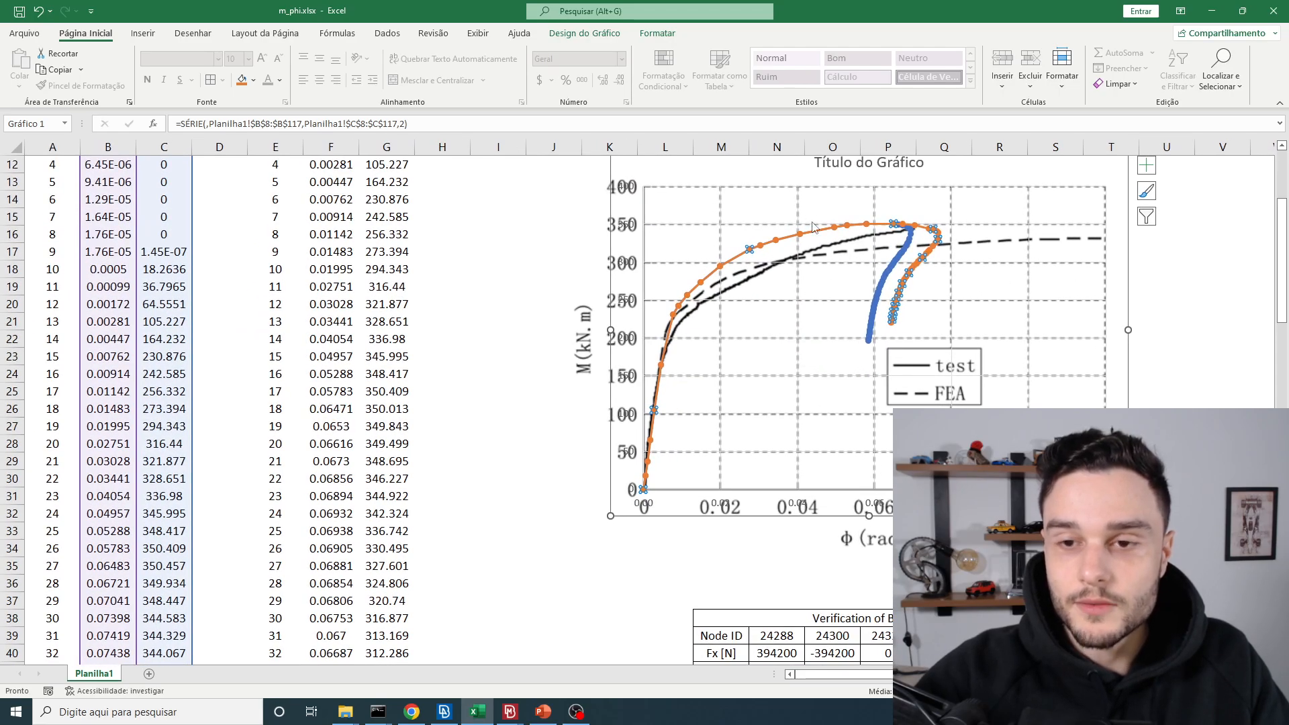
scroll(813, 227, "down", 2, "ctrl")
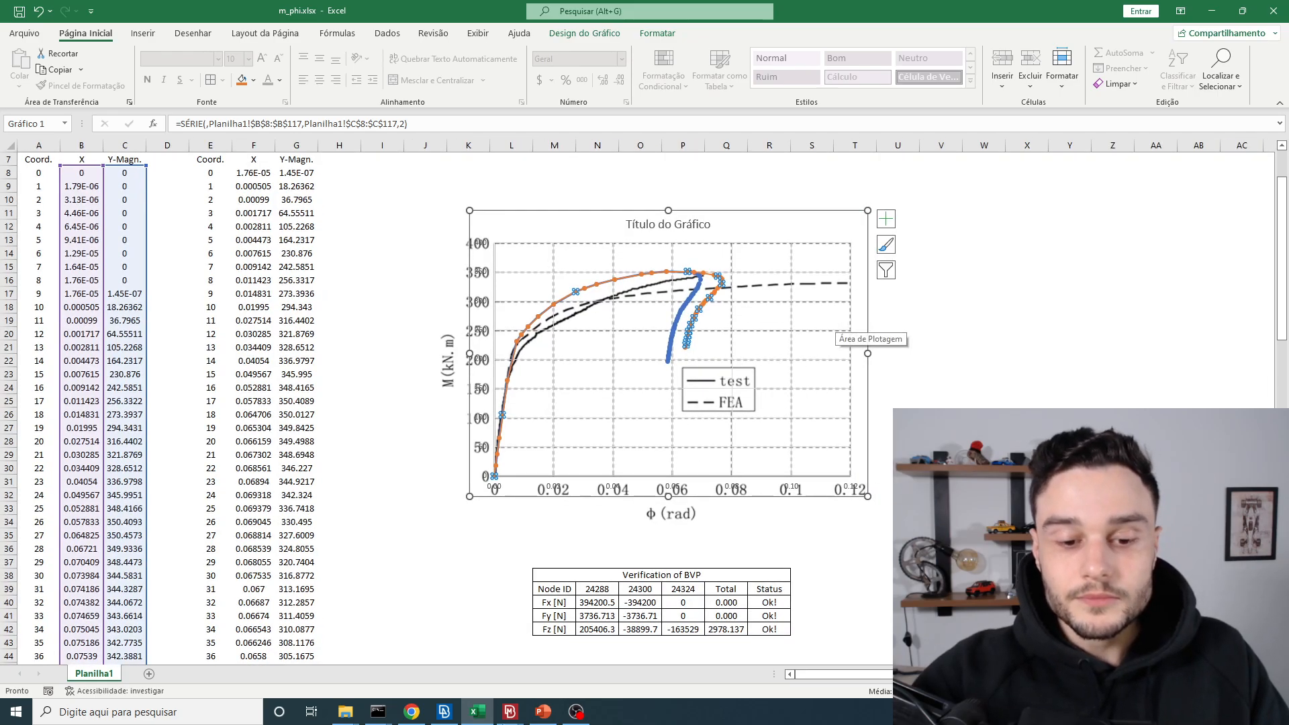
- Switch to the end_plate.inp model in META and advance the results to STEP 2, time 1.34253085, with the whole beam in view
mouse_move(508, 711)
left_click(468, 671)
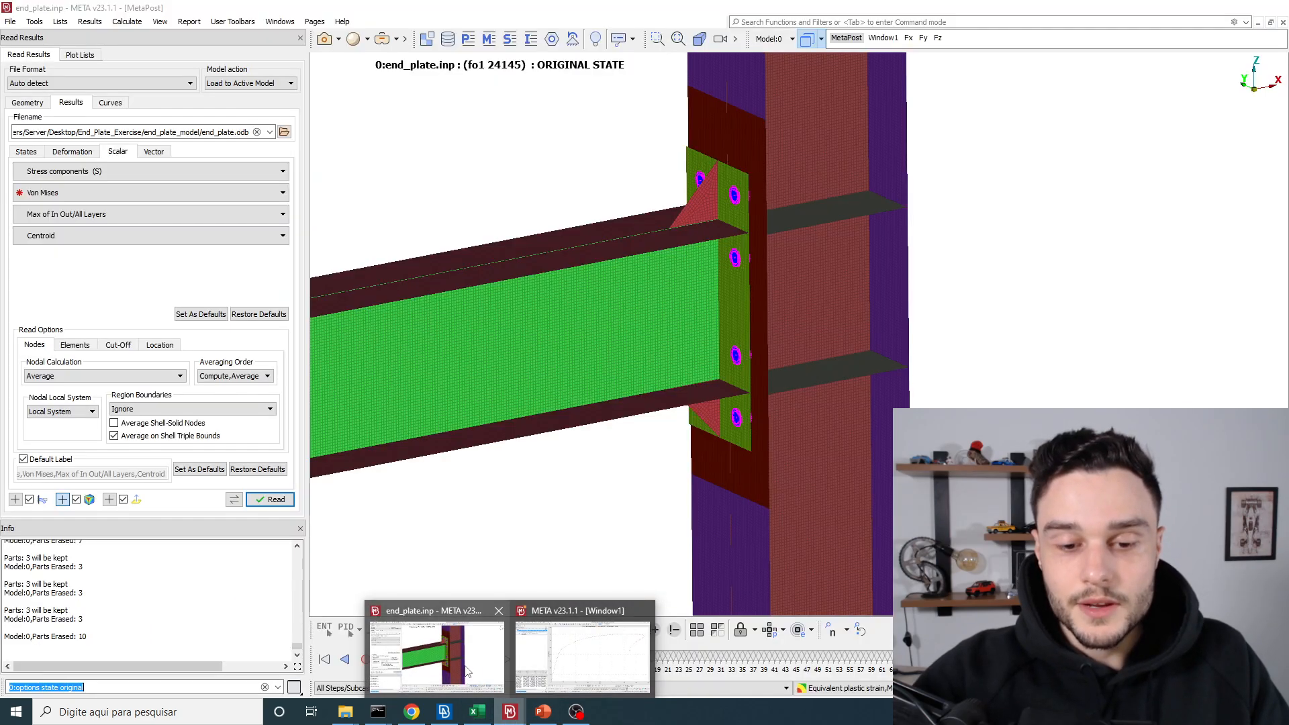
left_click(573, 660)
left_click(483, 672)
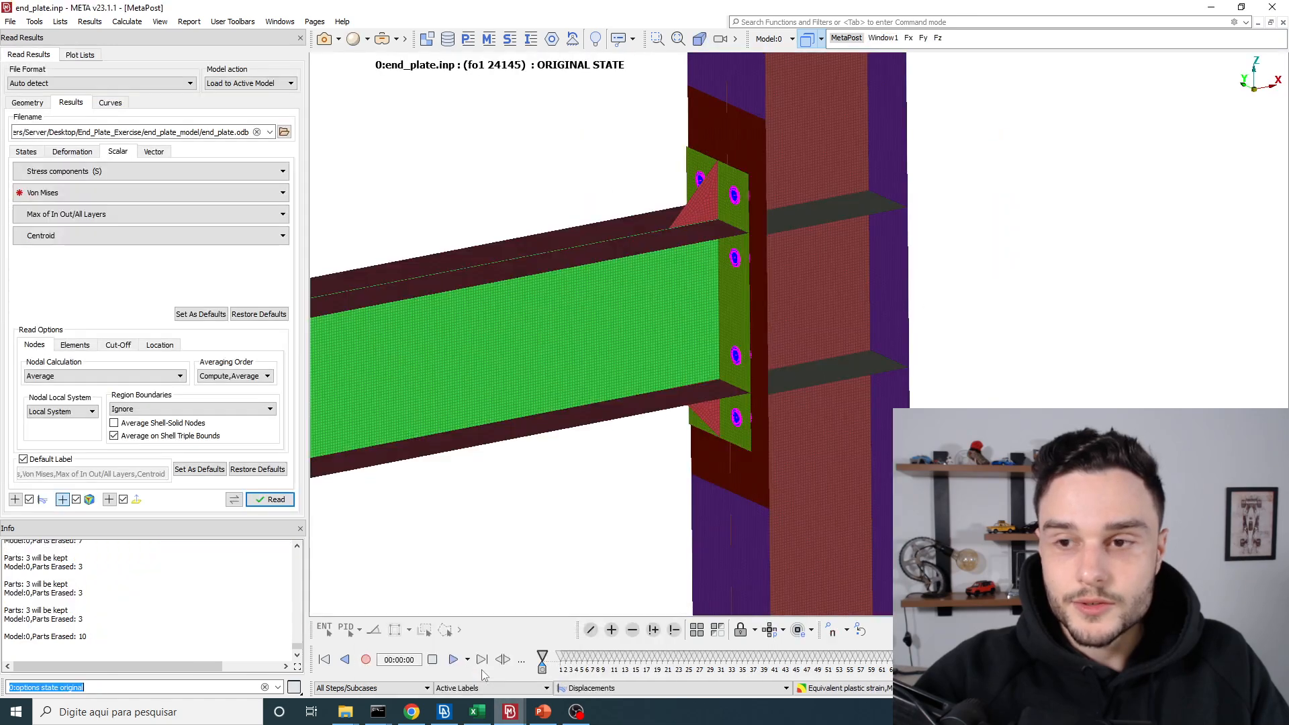
left_click_drag(921, 170, 888, 293, "ctrl")
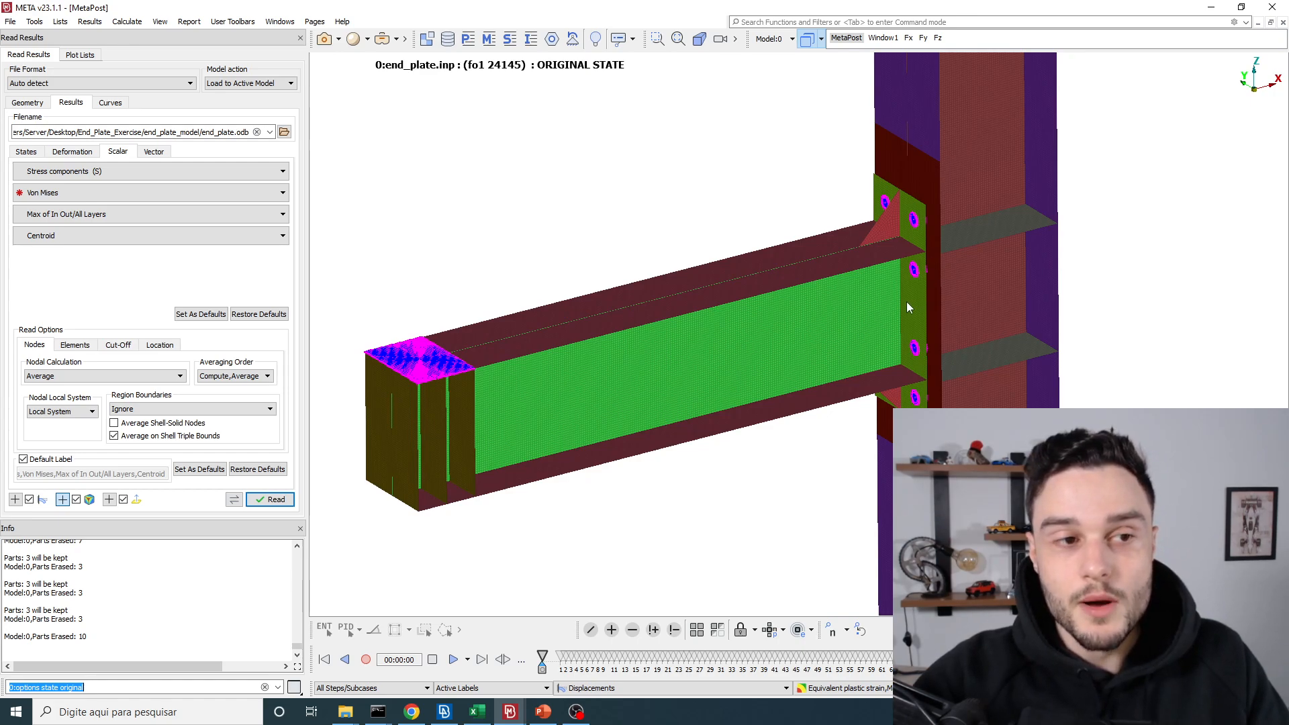
left_click(653, 657)
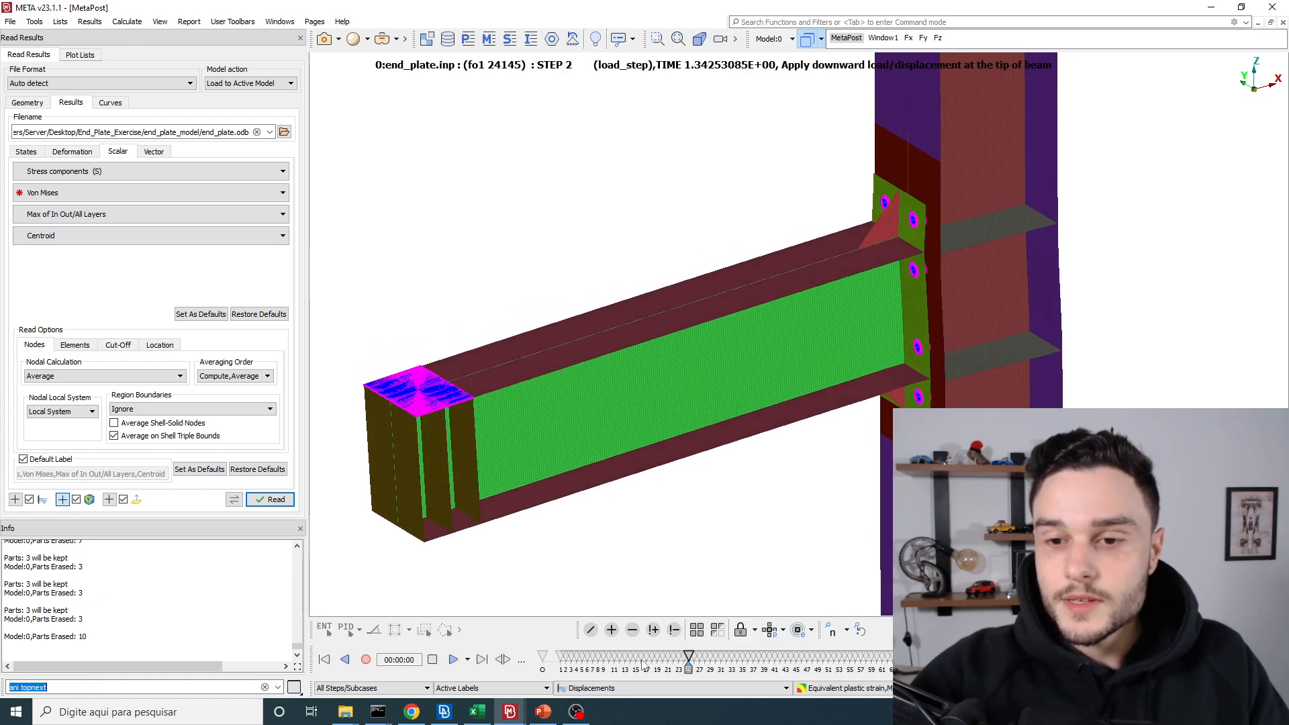
- Advance the results to time 1.51887357 and examine the deformed lower beam flange and web beside the end plate
scroll(853, 236, "up", 5)
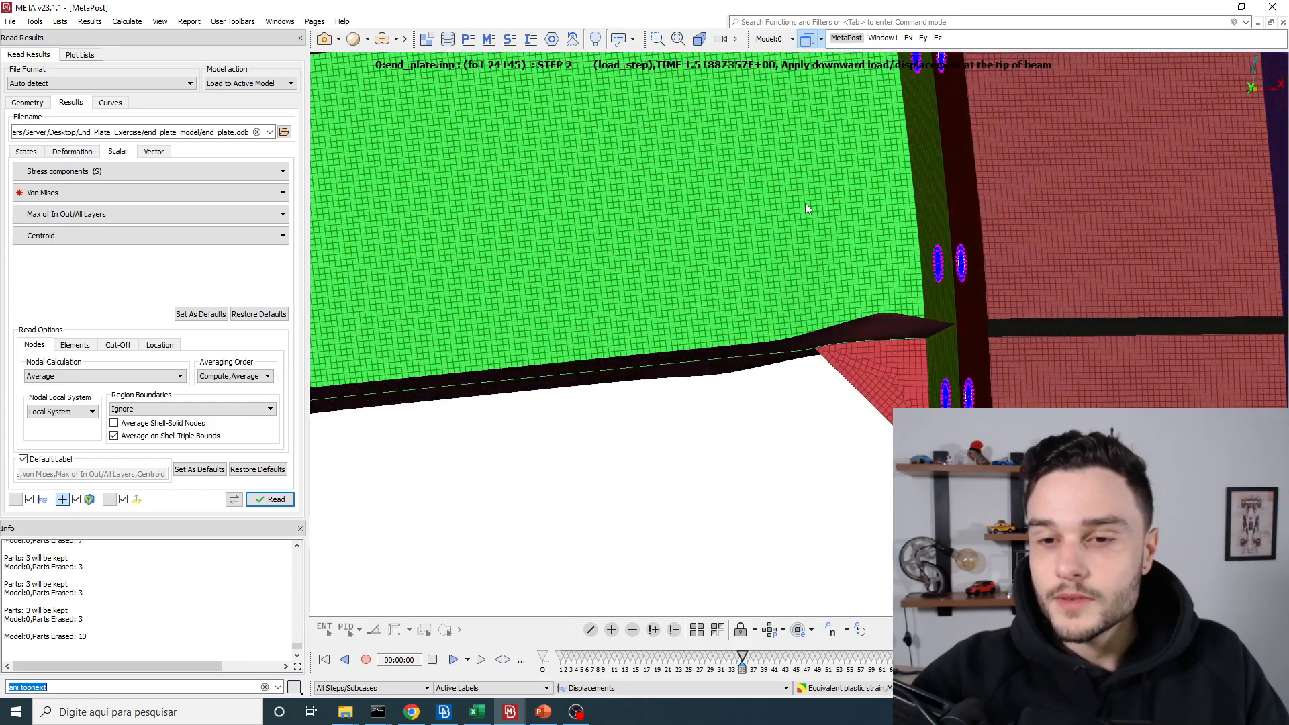
left_click_drag(804, 203, 910, 340, "ctrl")
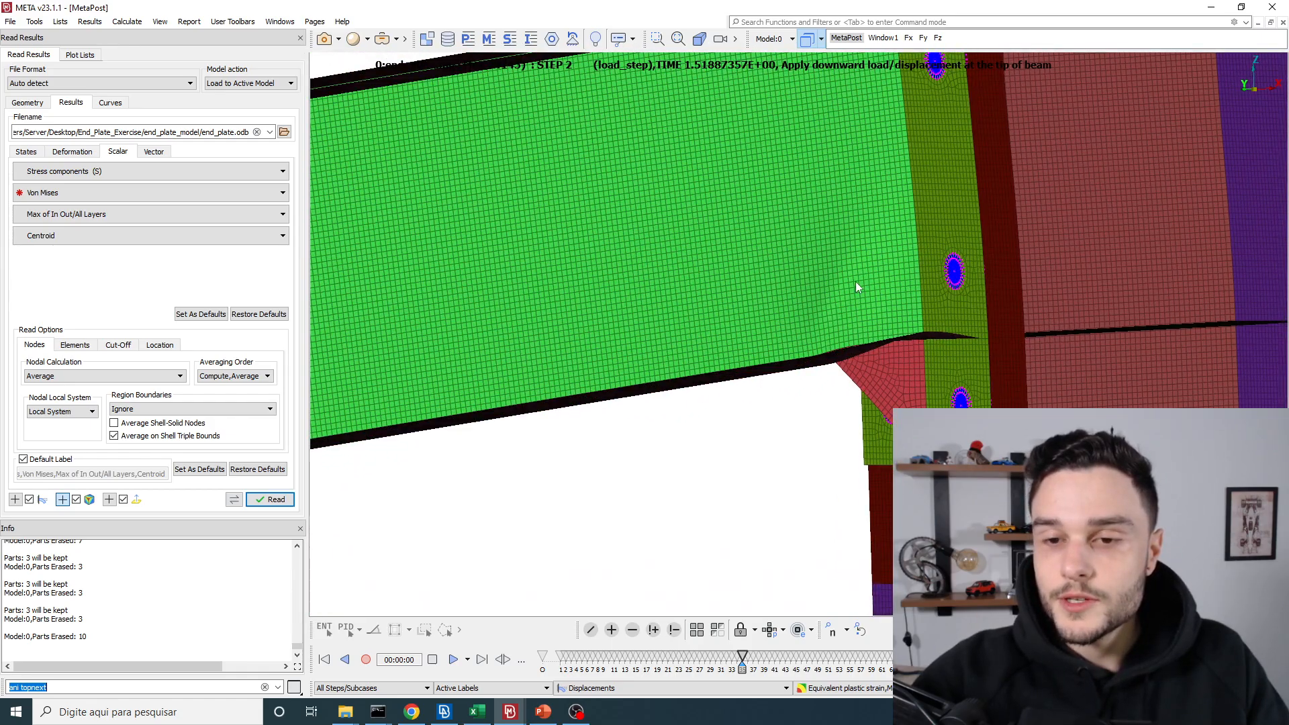
left_click_drag(857, 287, 941, 386, "ctrl")
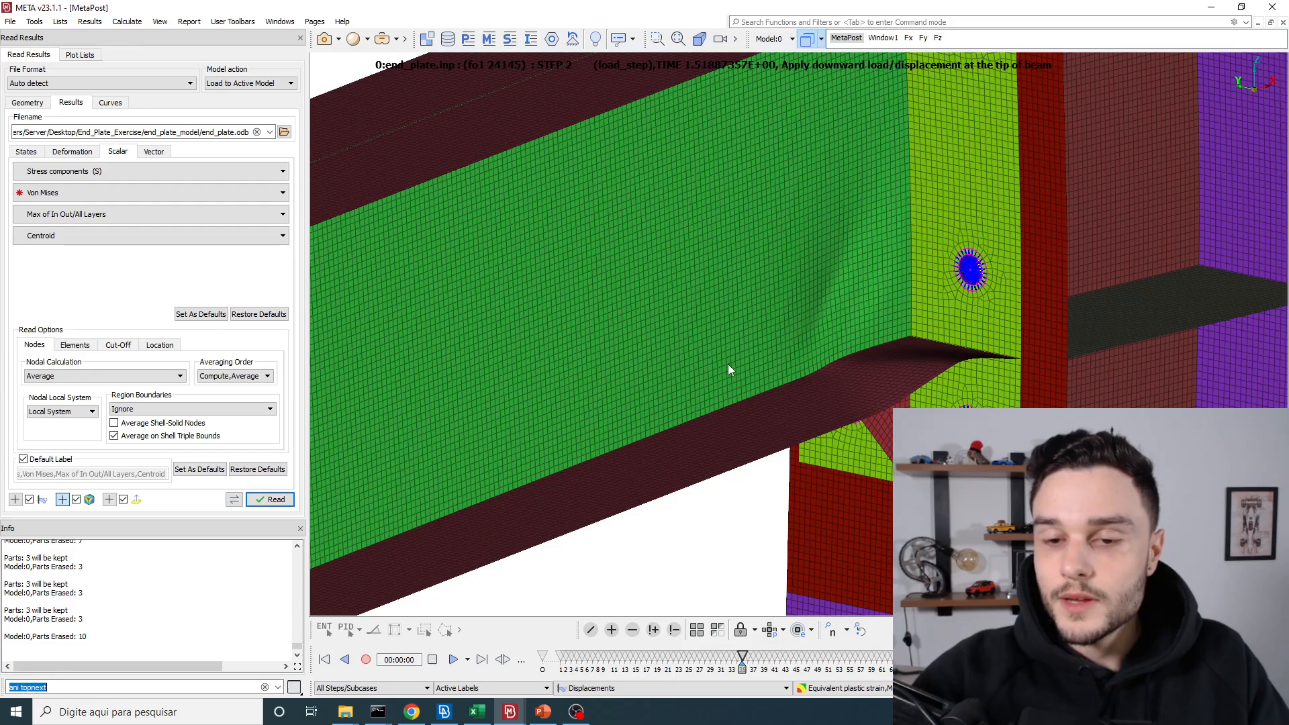
right_click_drag(774, 363, 869, 263, "ctrl")
left_click_drag(869, 263, 829, 294, "ctrl")
right_click_drag(829, 294, 599, 694, "ctrl")
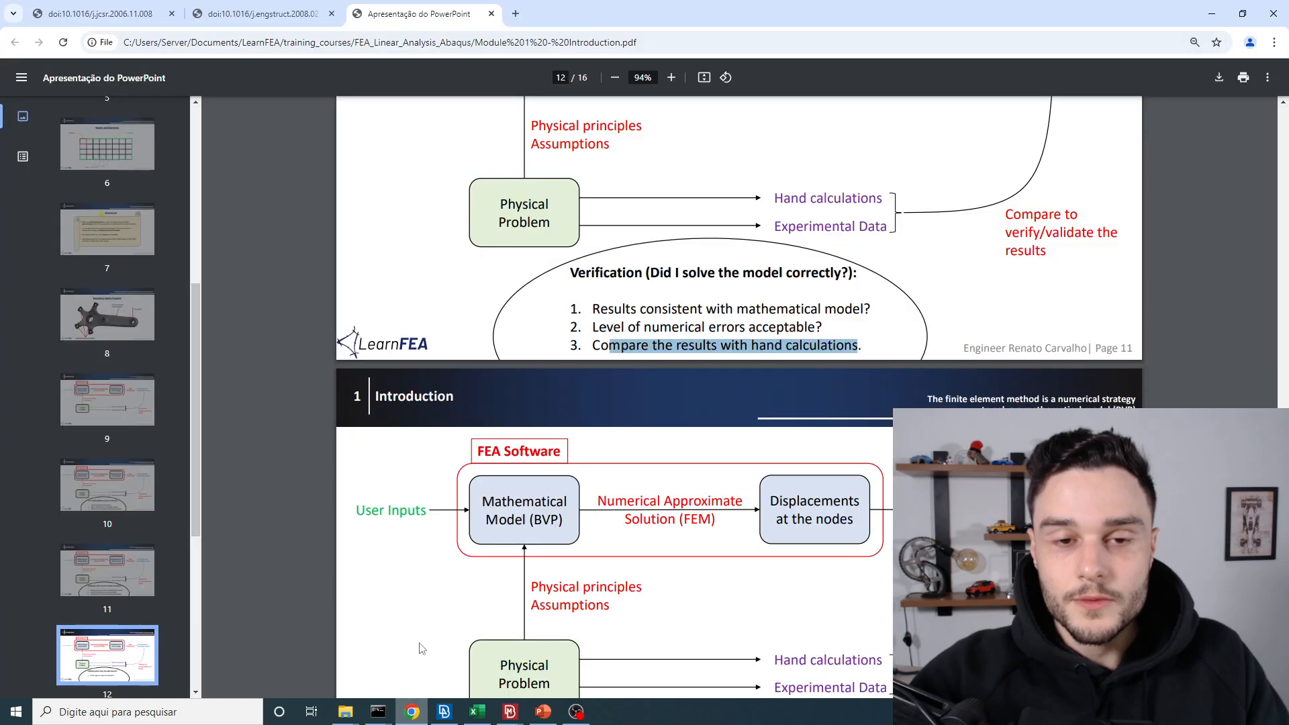
- Switch to the shi2007.pdf paper in Chrome and find the specimen failure mode photos in Fig. 5 on page 5
left_click(412, 712)
left_click(104, 7)
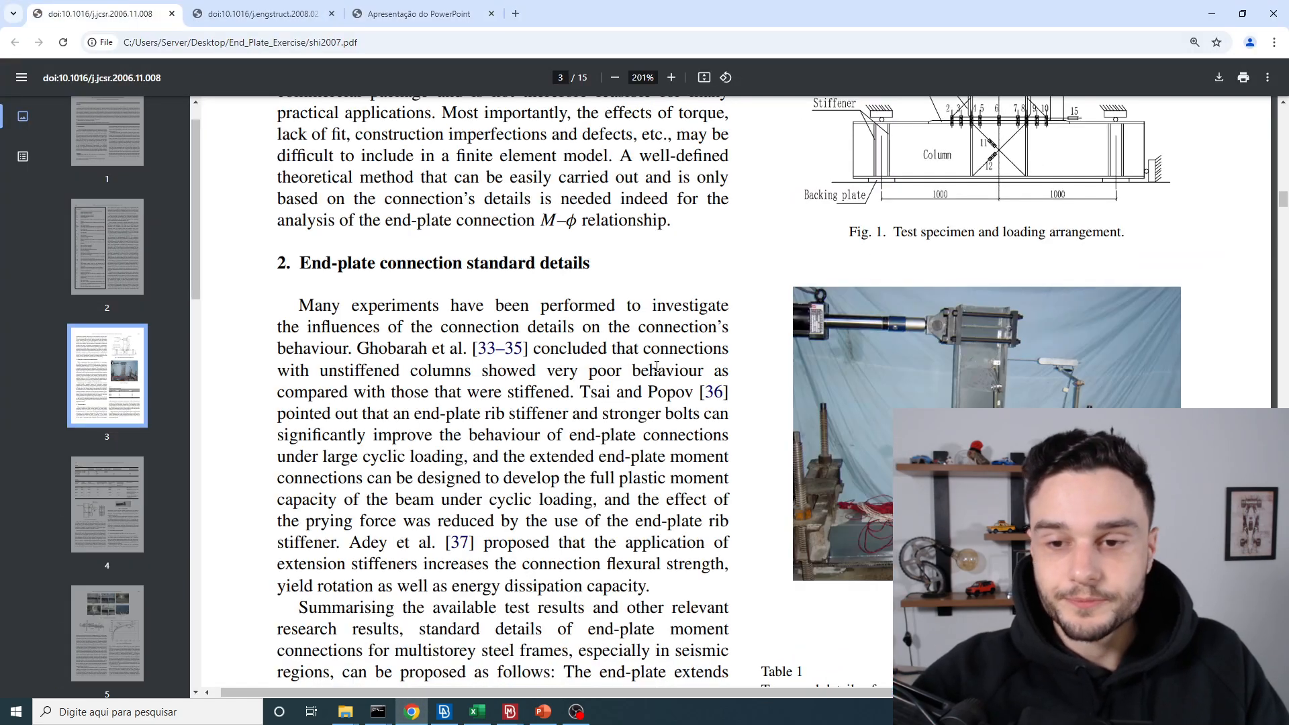
scroll(657, 366, "down", 2, "ctrl")
scroll(665, 383, "down", 5)
scroll(676, 405, "down", 8)
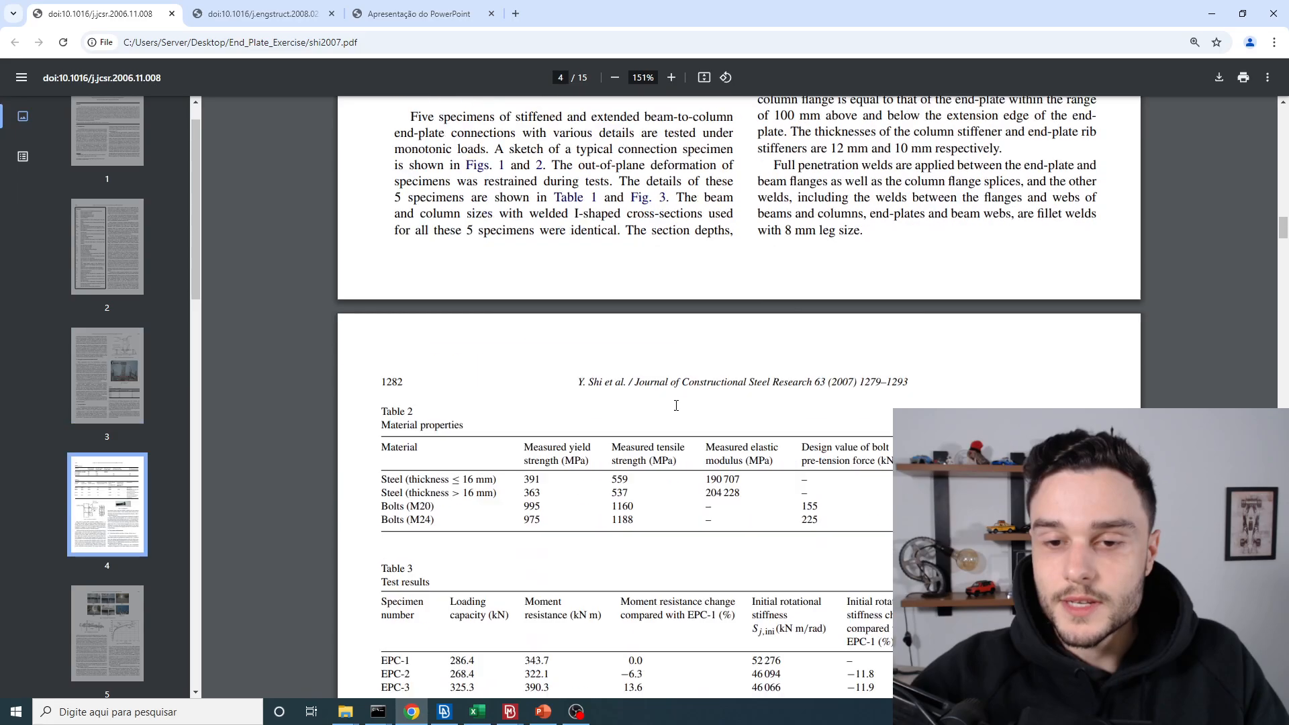
scroll(676, 405, "down", 15)
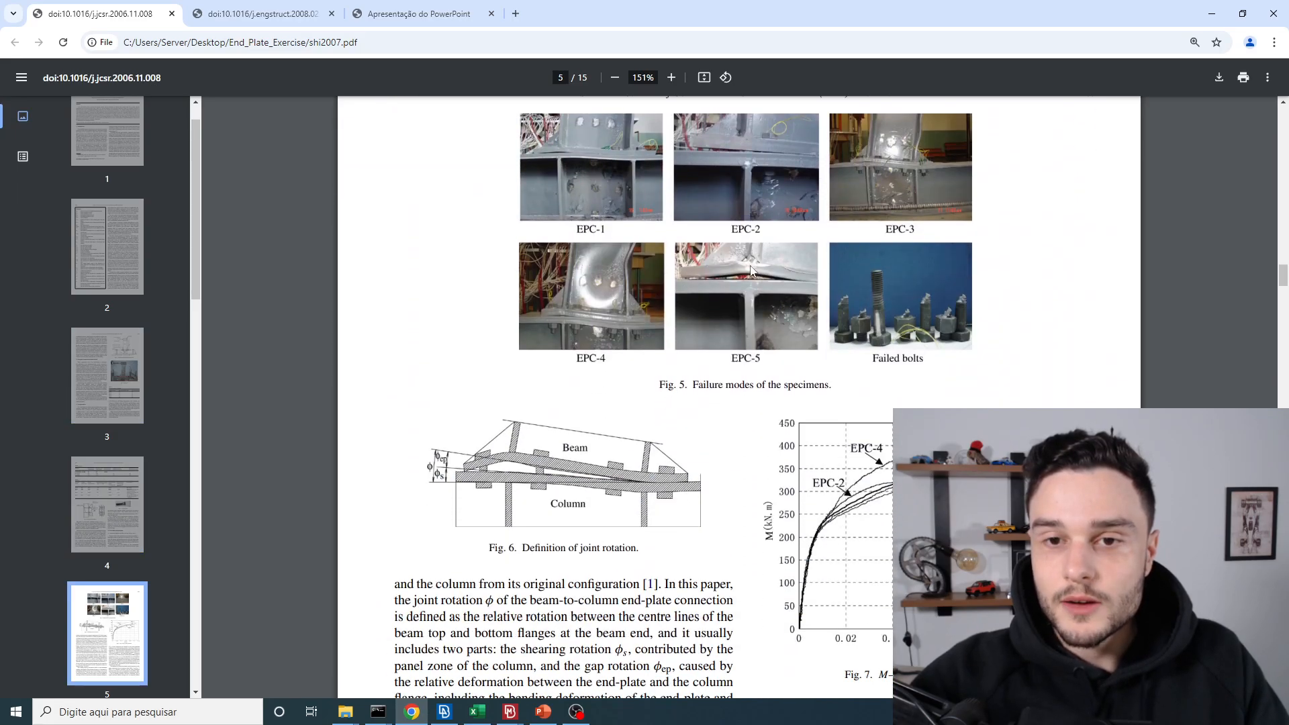
scroll(751, 271, "up", 3, "ctrl")
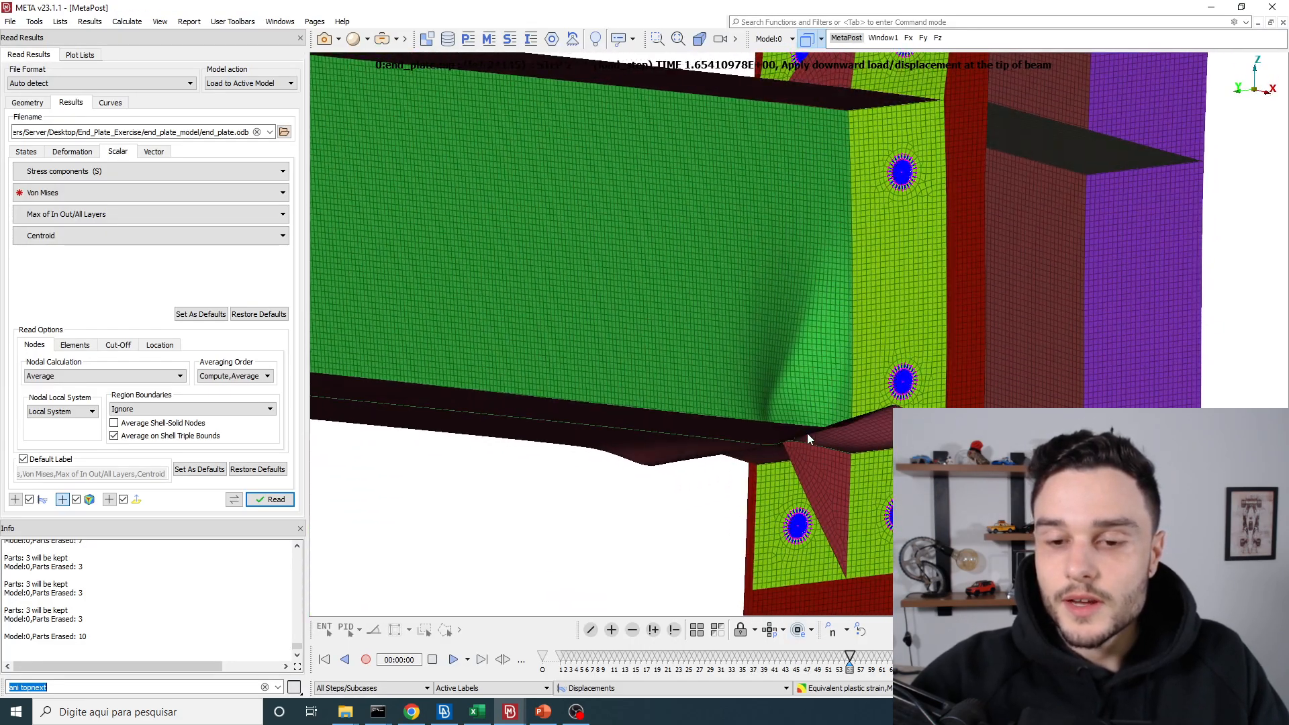
- Compare the model's deformed beam web and lower flange at the connection with the EPC-4 failure photo in the paper
left_click_drag(808, 439, 773, 489, "ctrl")
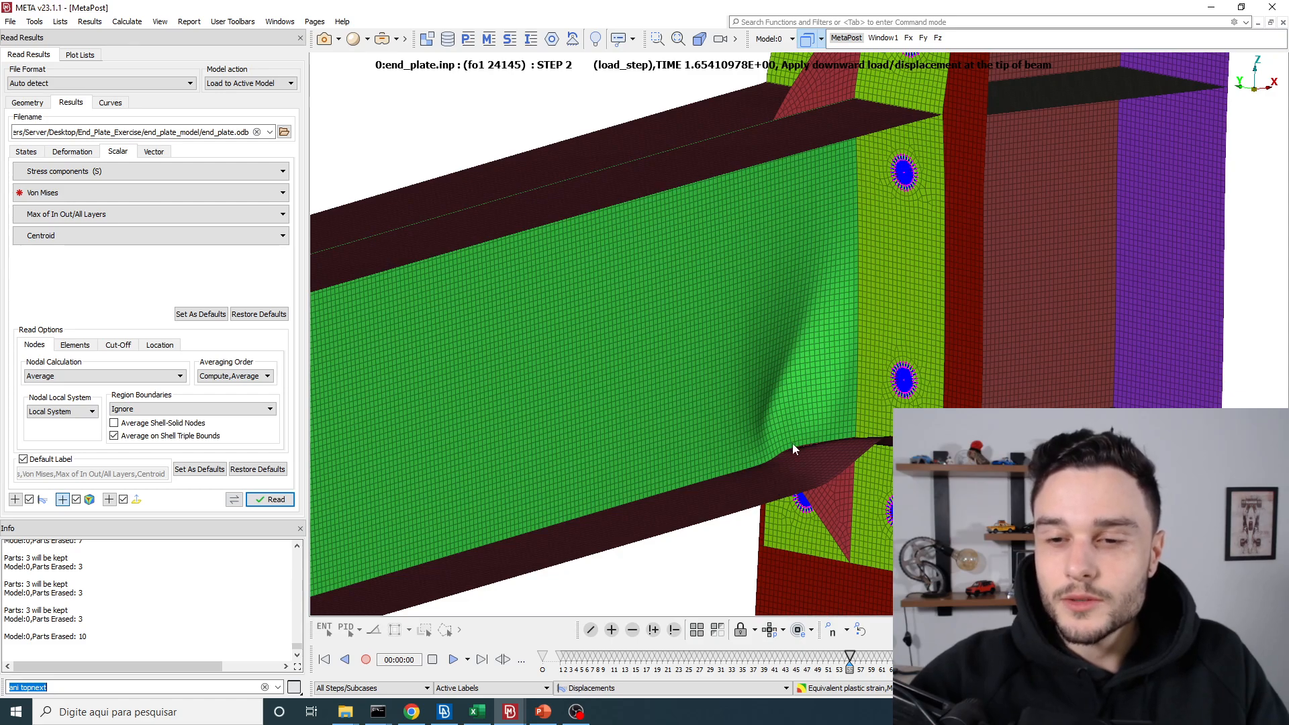
key("alt+Tab")
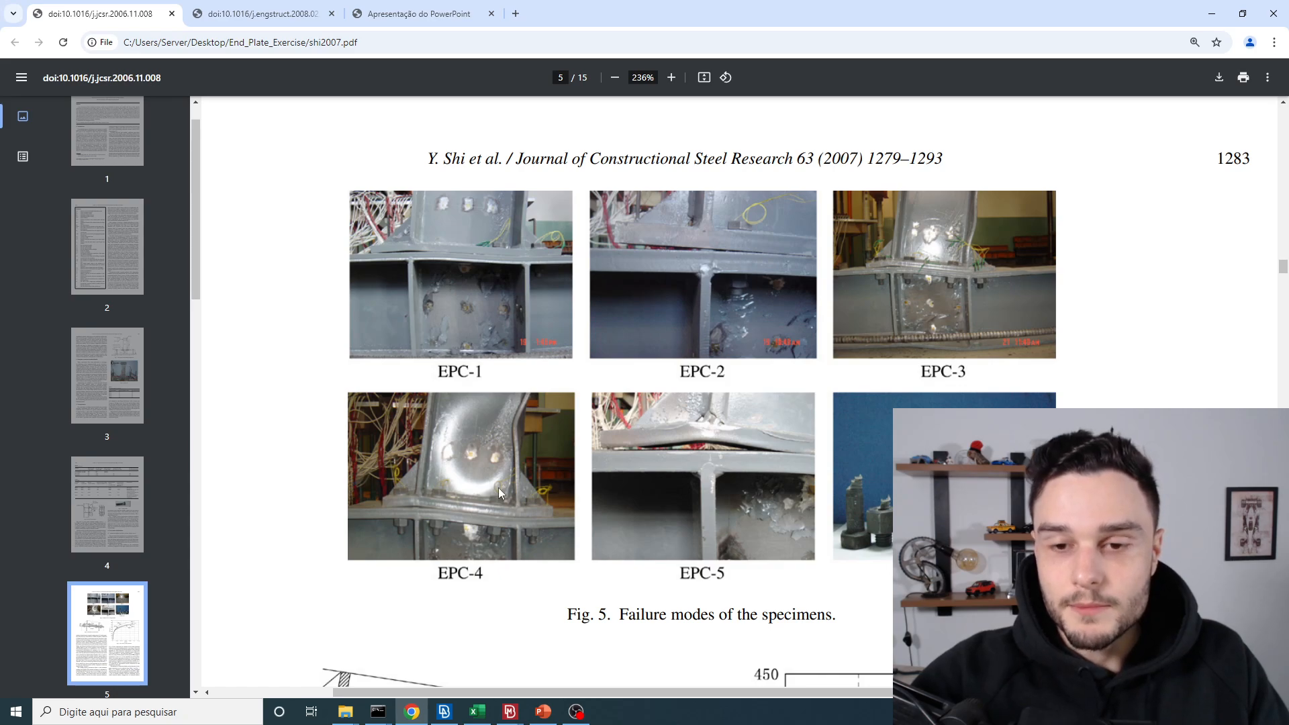
scroll(497, 493, "up", 2)
scroll(497, 494, "down", 1)
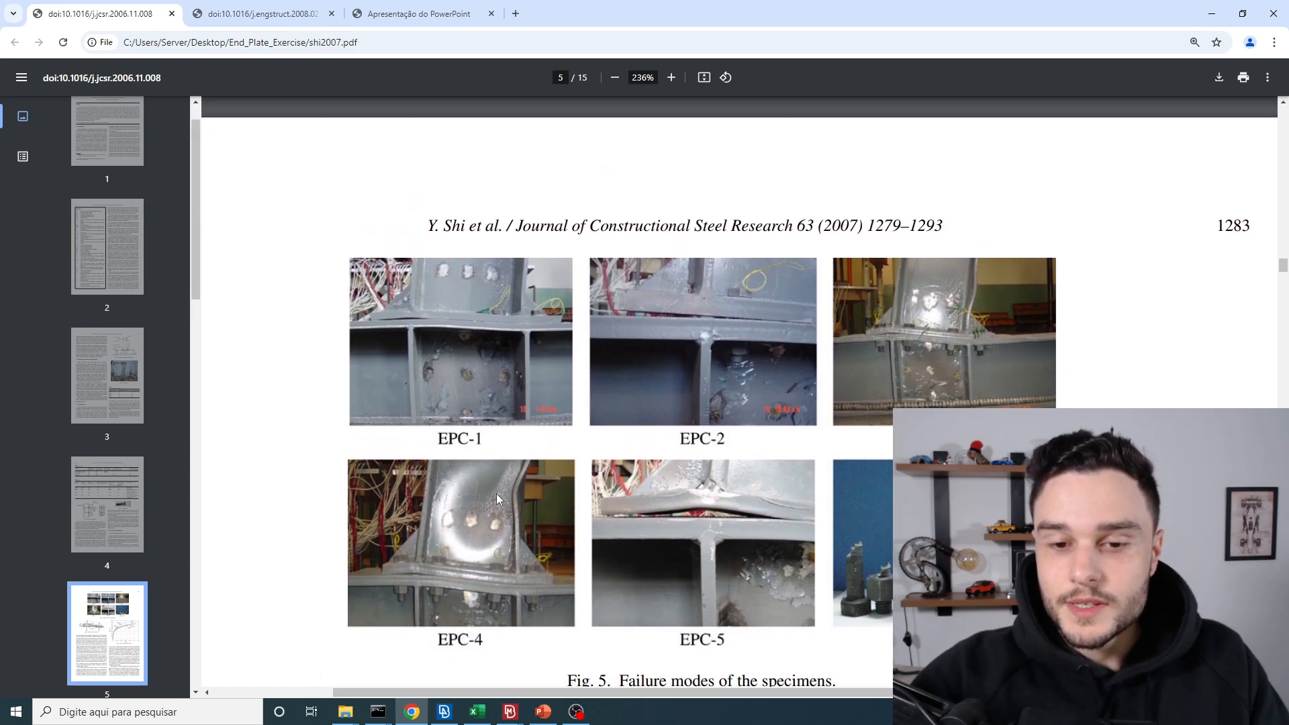
- Examine the end plate and column flange deformation in the EPC-5, EPC-1 and EPC-3 failure photos up close
scroll(761, 536, "up", 5, "ctrl")
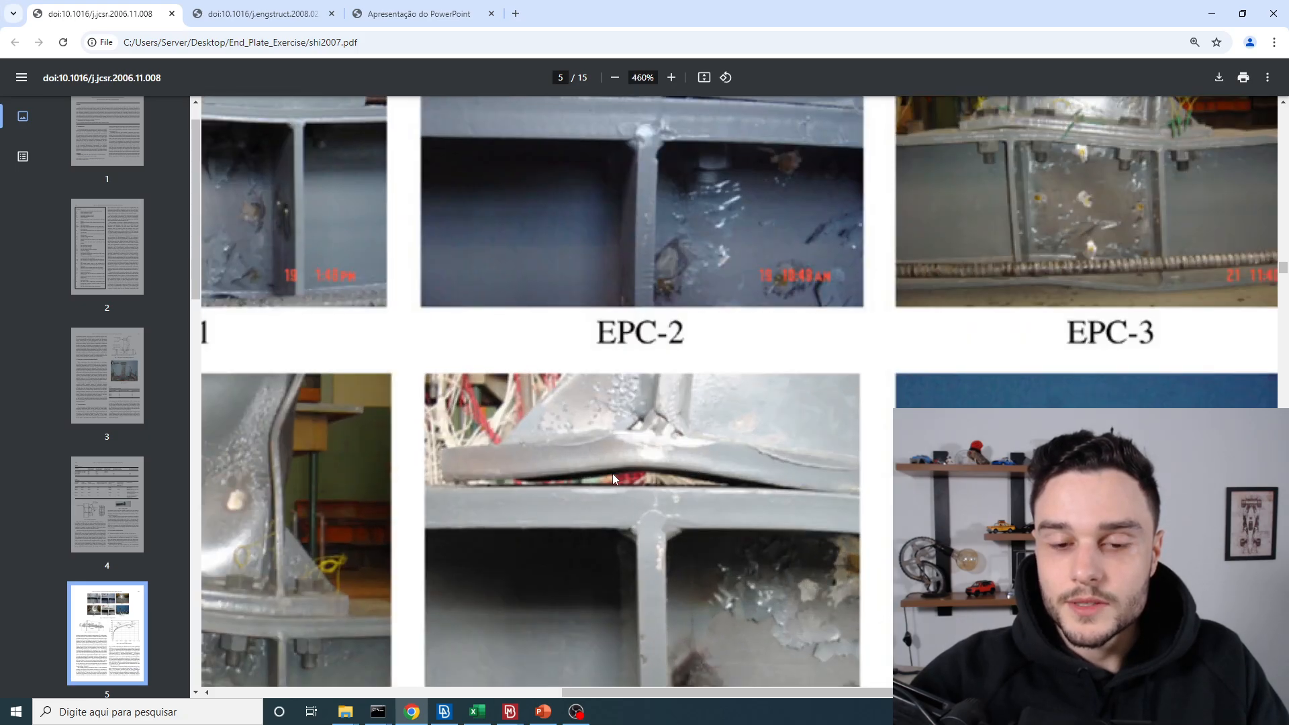
scroll(615, 474, "down", 3, "ctrl")
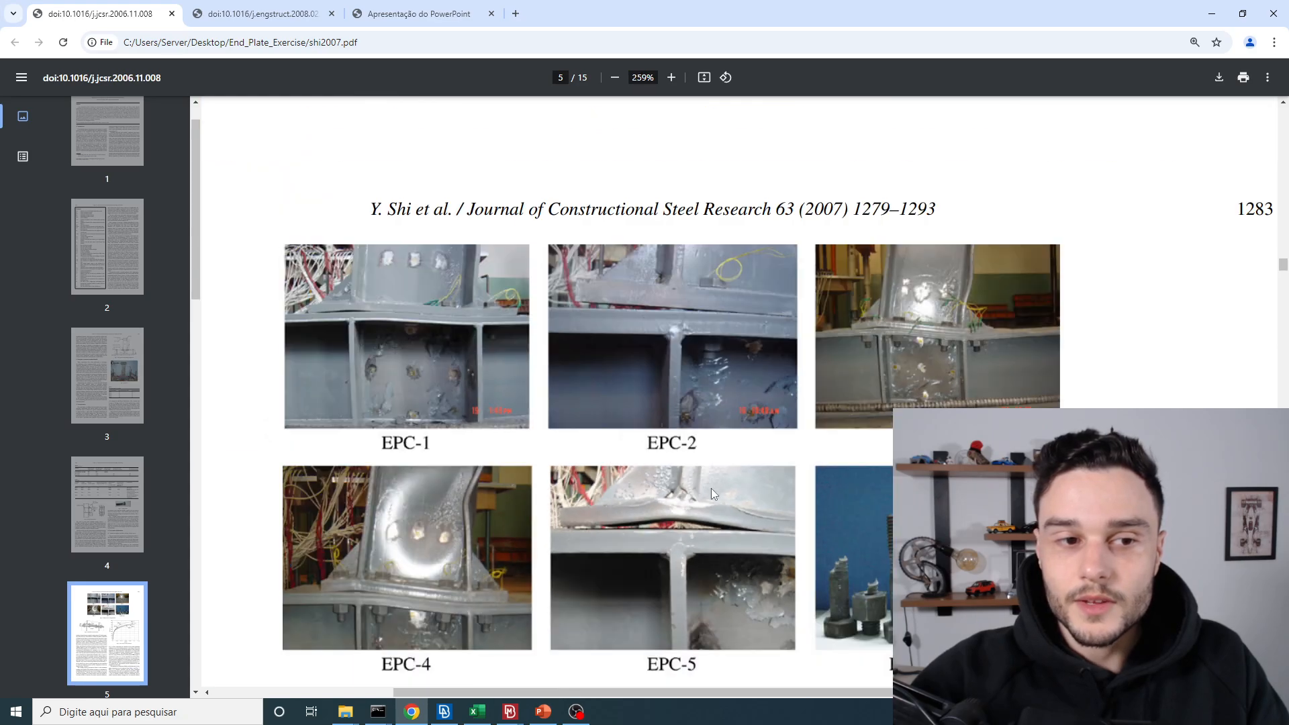
scroll(309, 297, "up", 4, "ctrl")
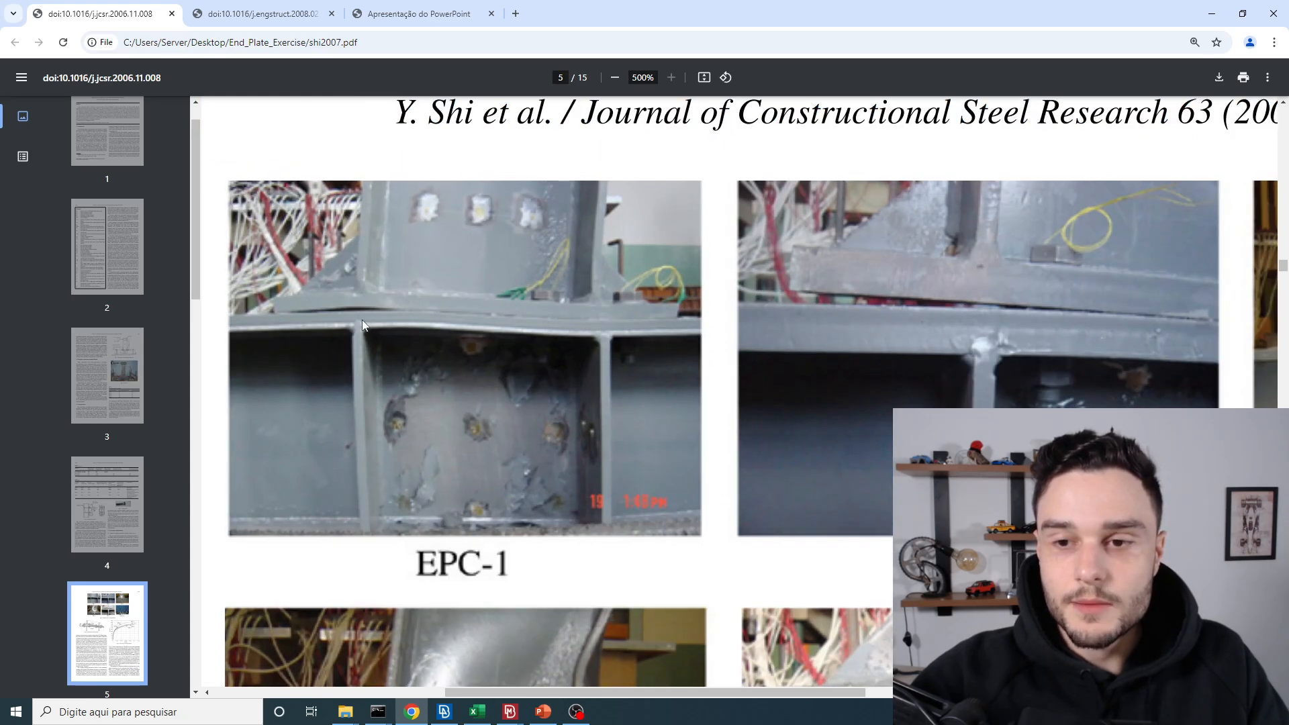
scroll(470, 316, "down", 3, "ctrl")
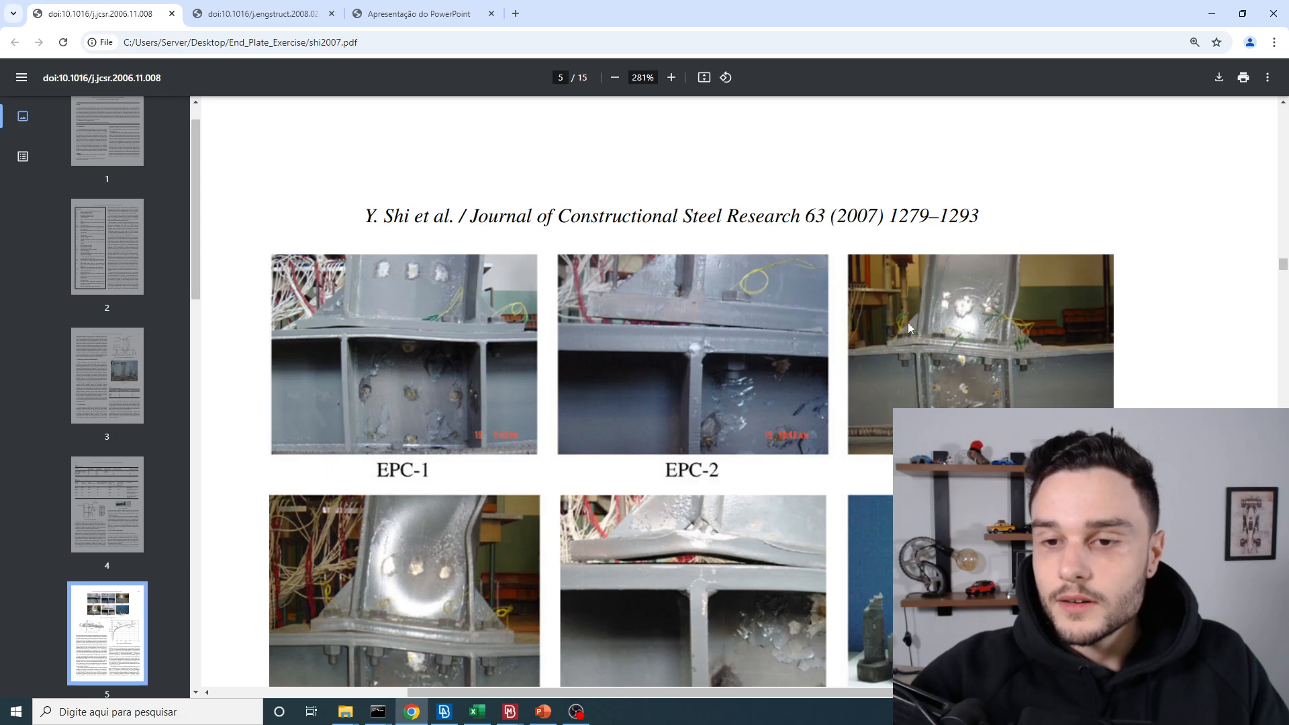
scroll(909, 326, "up", 3, "ctrl")
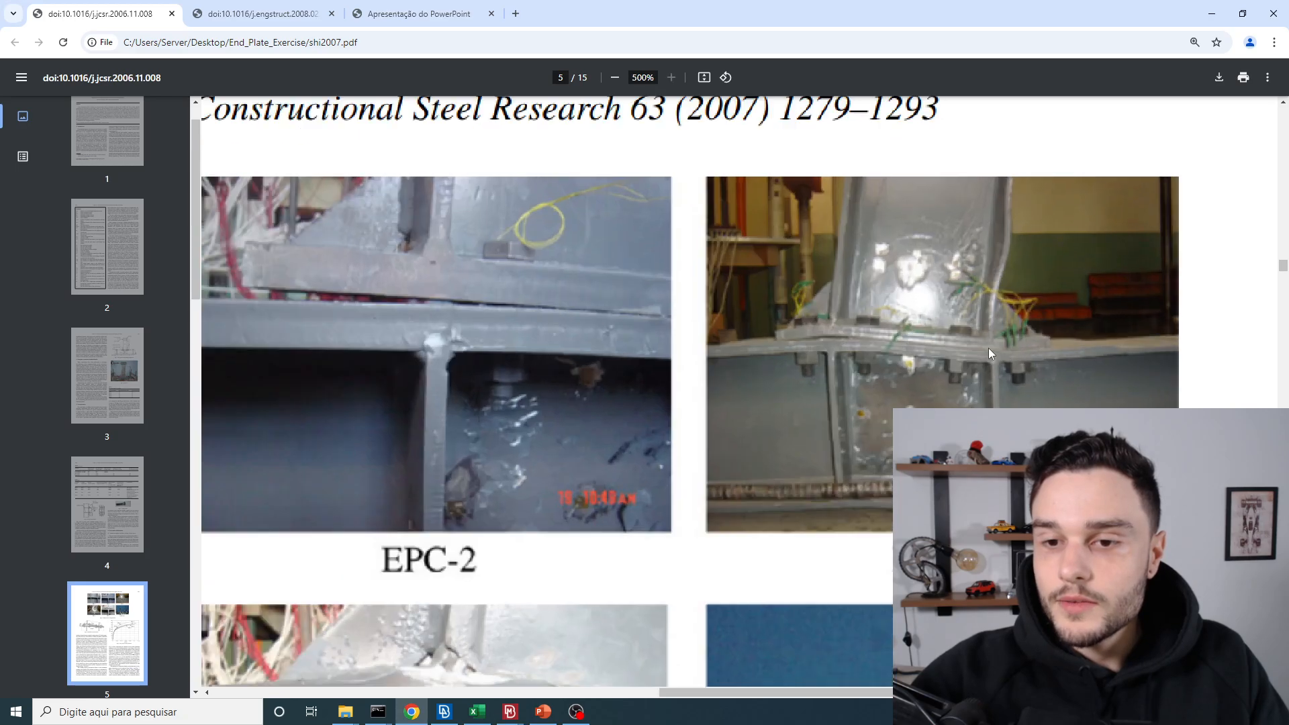
scroll(812, 341, "down", 5, "ctrl")
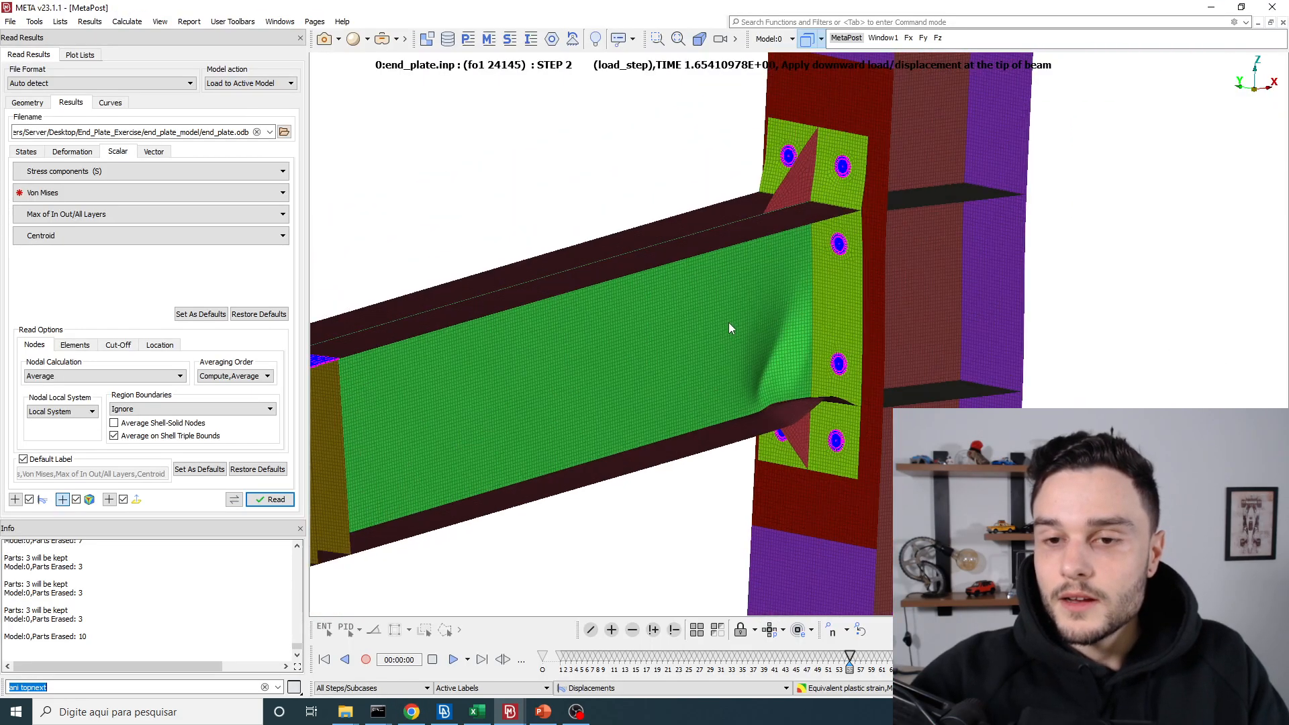
- Return to META, set the default left view, and examine the space between the deformed end plate and the column flange
key("F2")
key("F3")
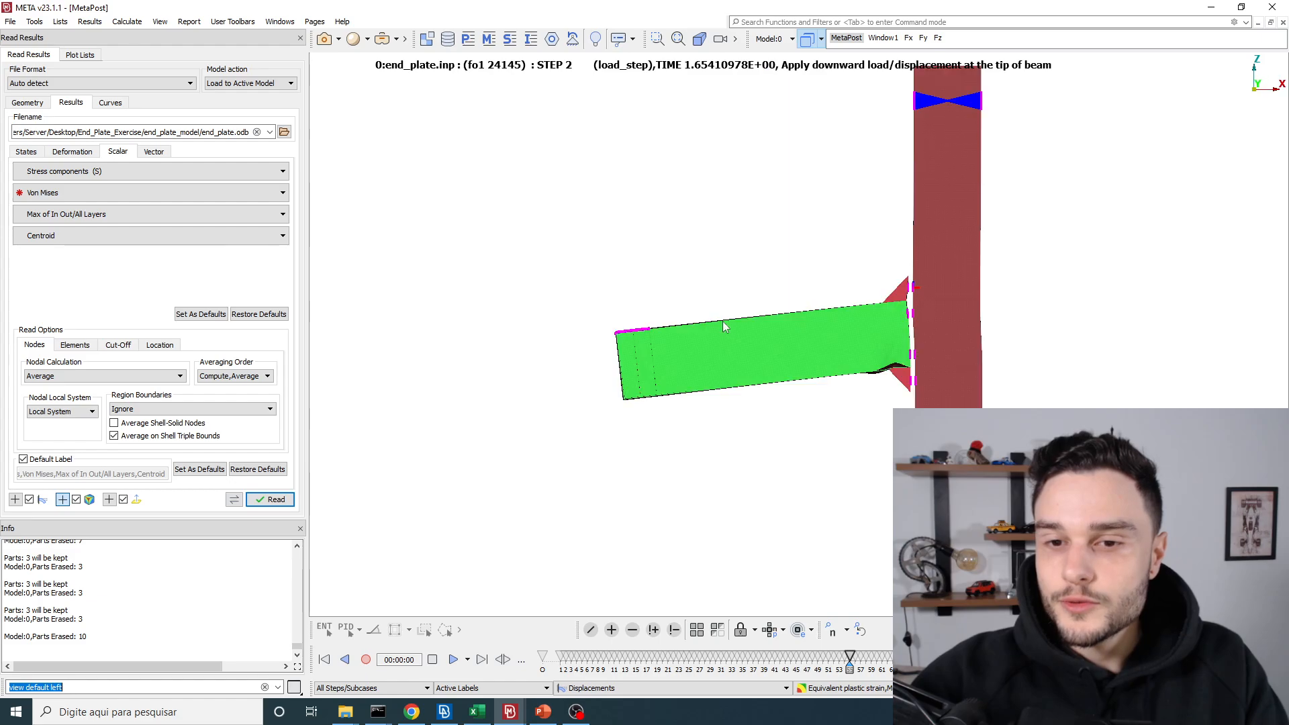
scroll(933, 310, "up", 7)
scroll(883, 272, "up", 1)
scroll(707, 207, "down", 3)
scroll(766, 225, "up", 2)
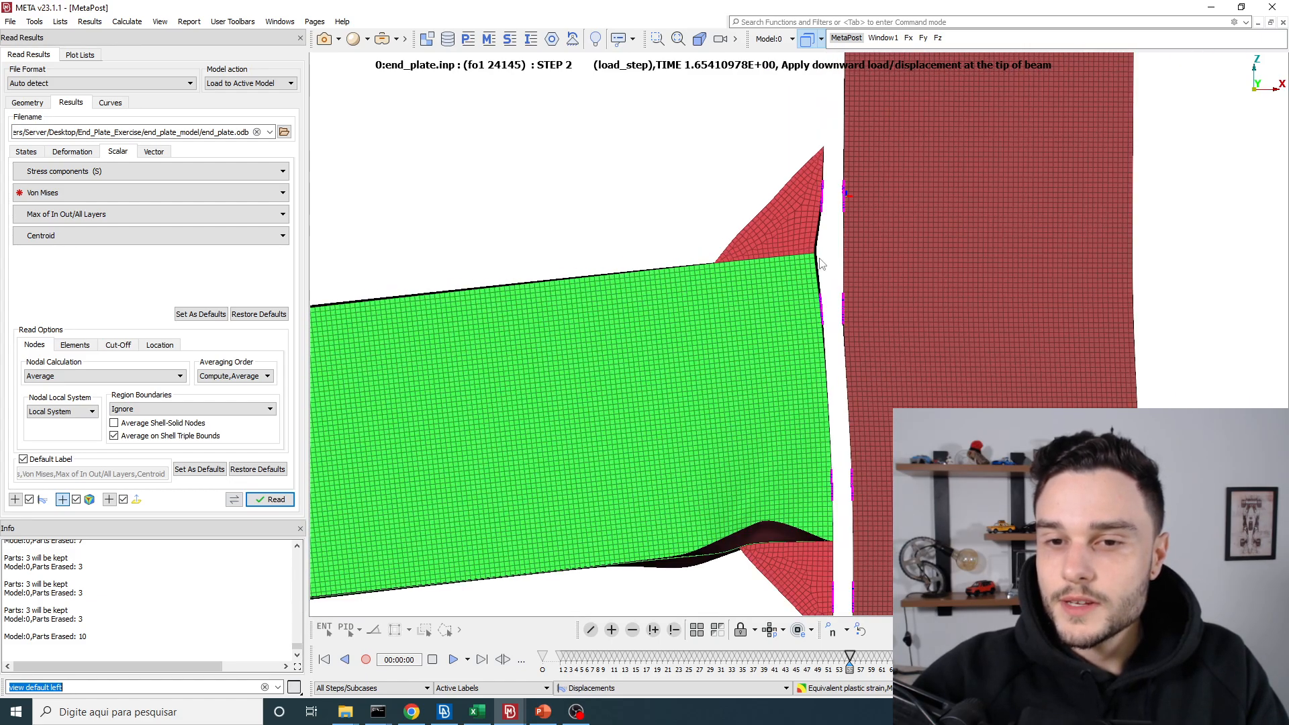
- Move the results back to STEP 2, time 1.49604082, keeping the connection in side view
scroll(830, 393, "down", 2)
scroll(848, 401, "up", 2)
scroll(835, 655, "down", 19)
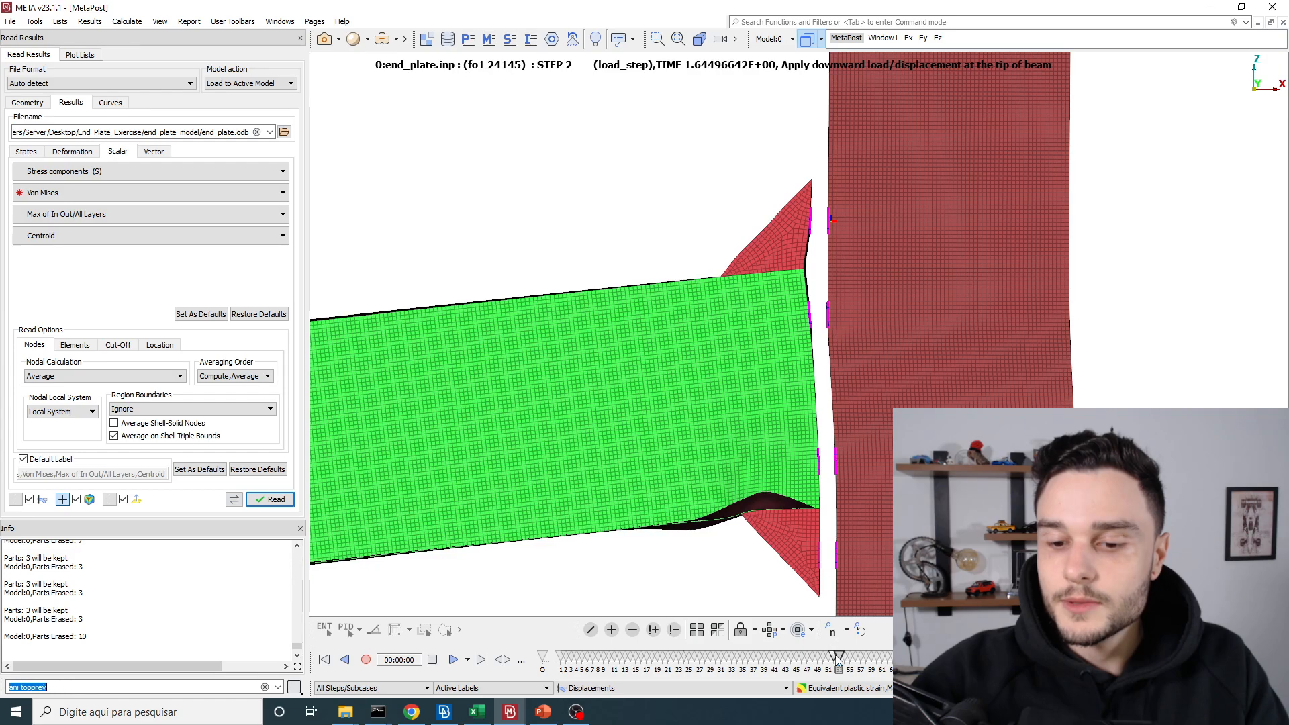
scroll(836, 657, "down", 3)
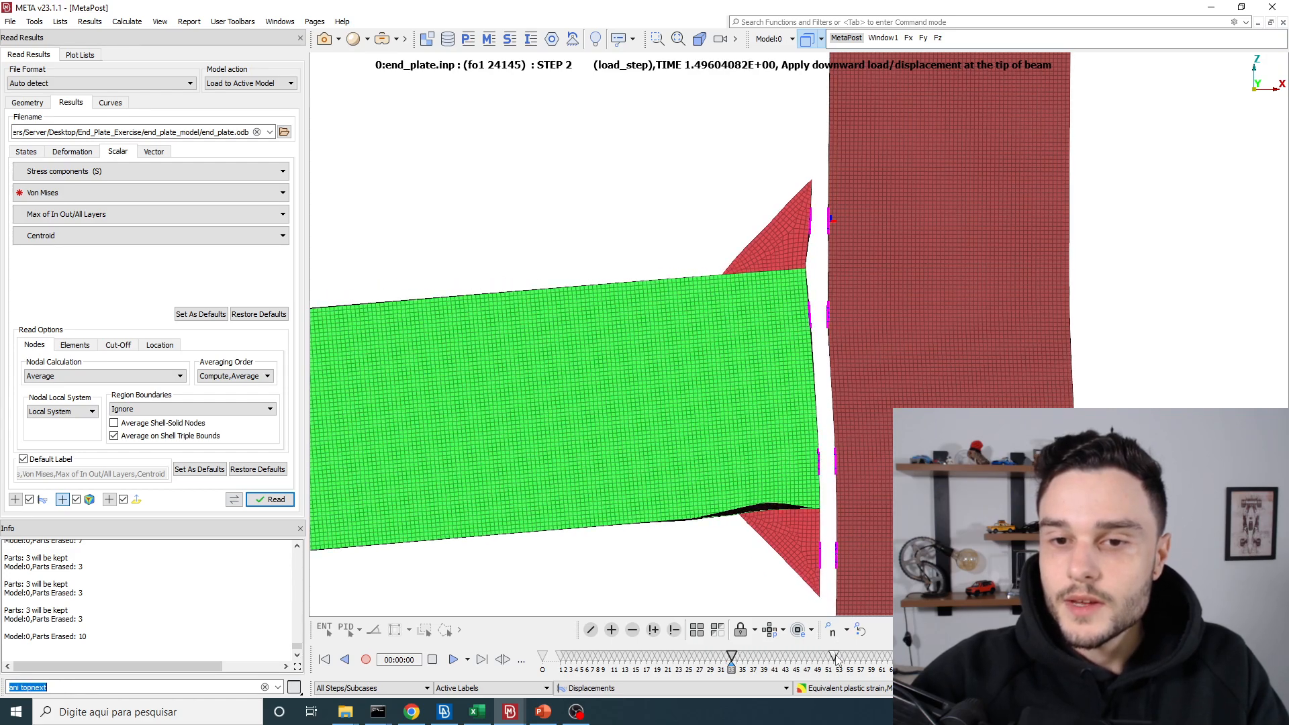
- Turn on thick shell drawing with part thickness at scale 1, and inspect the end plate against the column flange
left_click(35, 21)
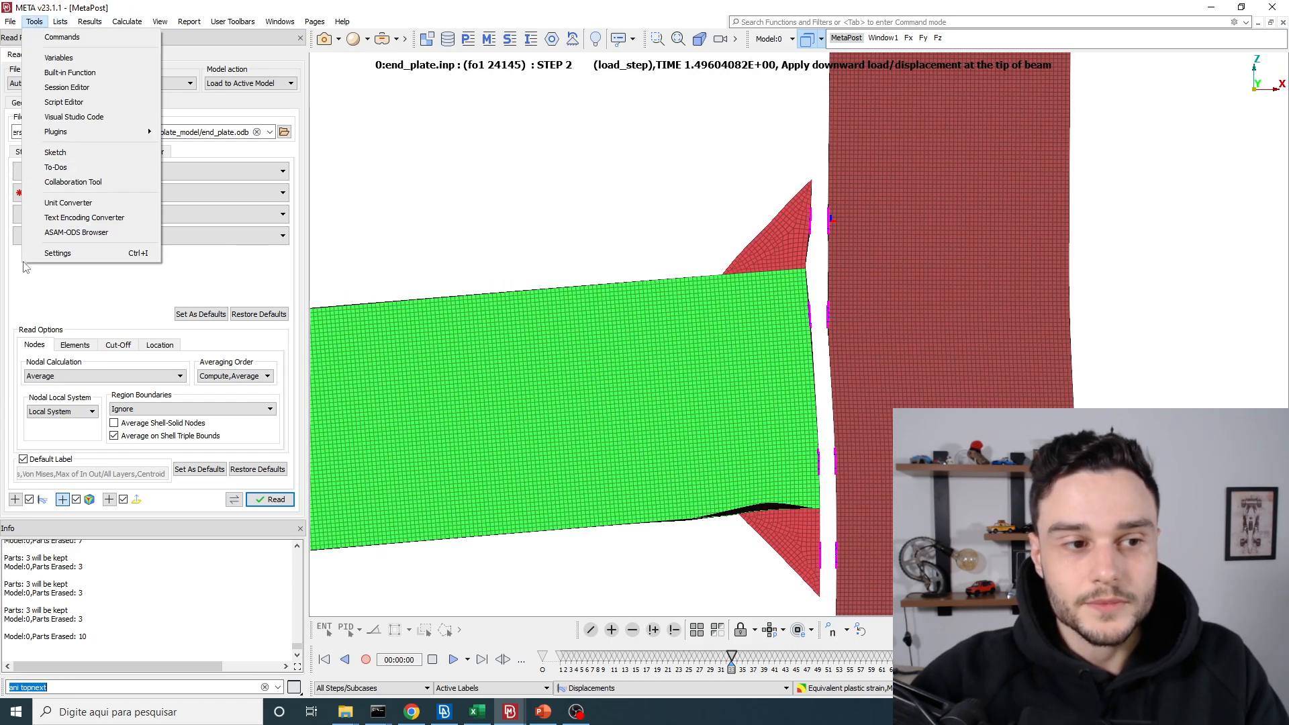
left_click(74, 254)
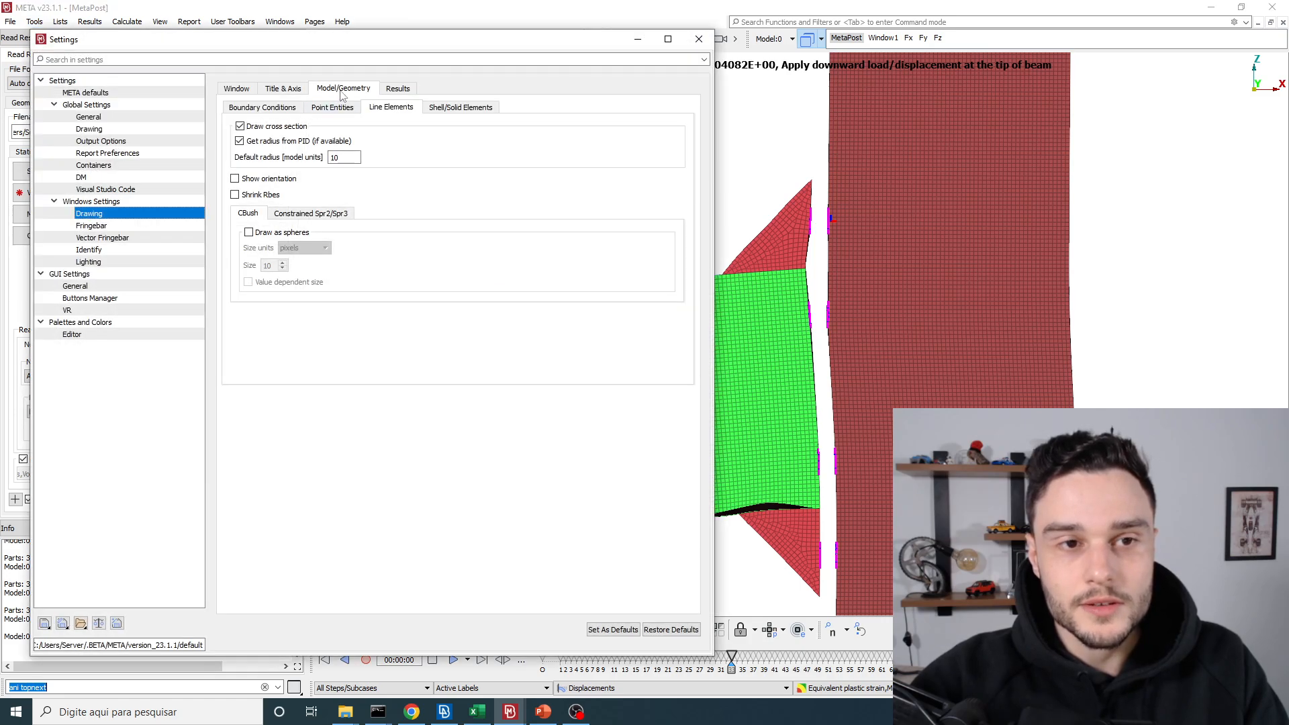
left_click(463, 108)
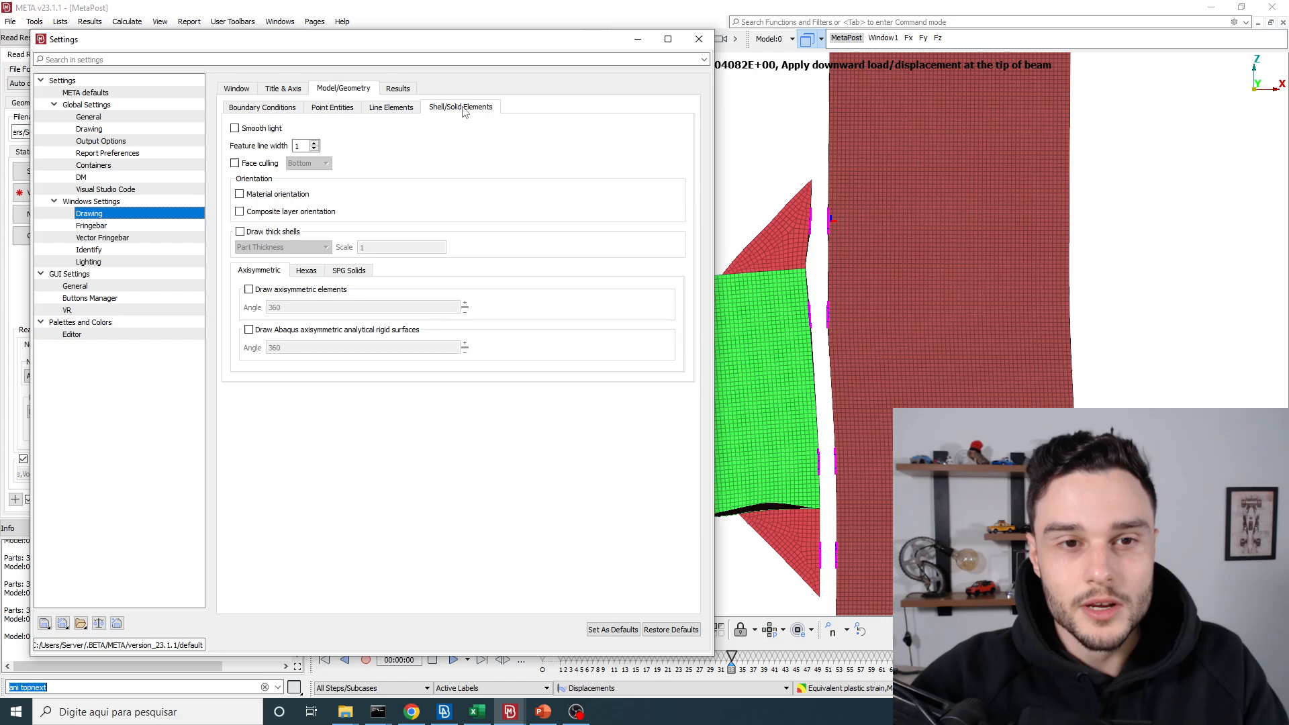
left_click(241, 232)
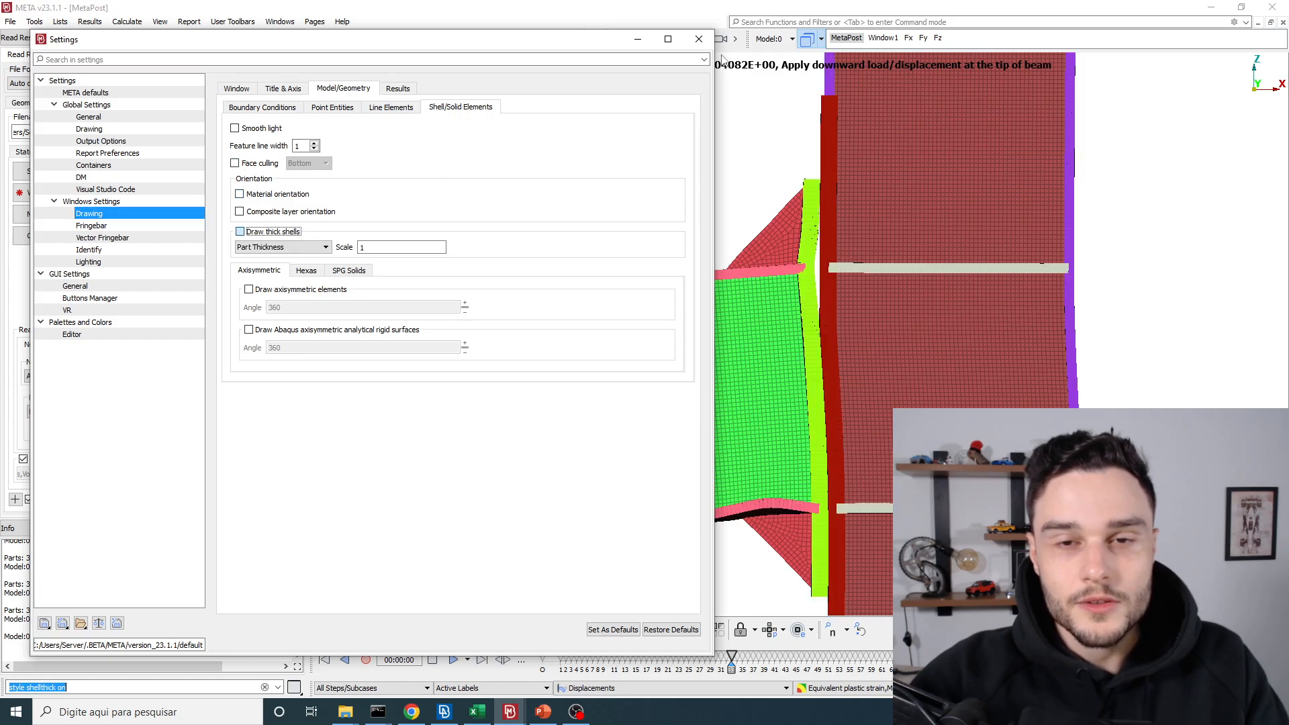
left_click(699, 39)
scroll(835, 296, "up", 3)
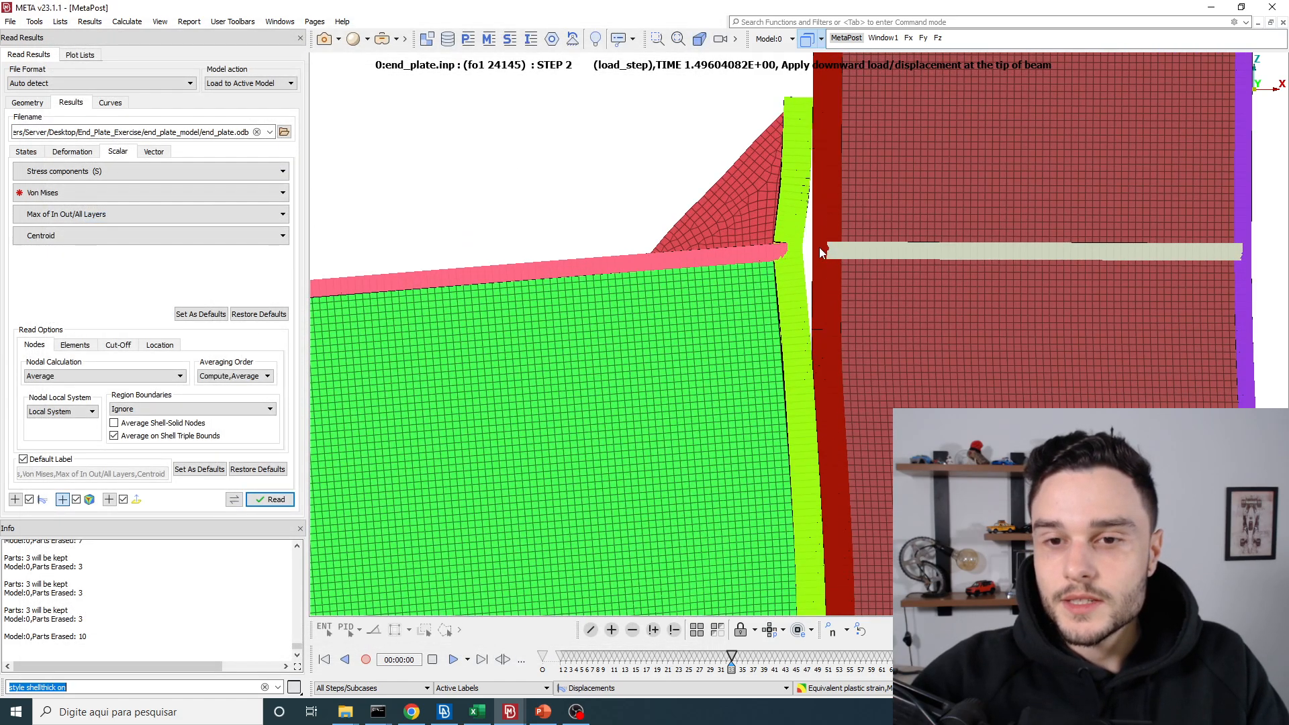
scroll(615, 186, "down", 3)
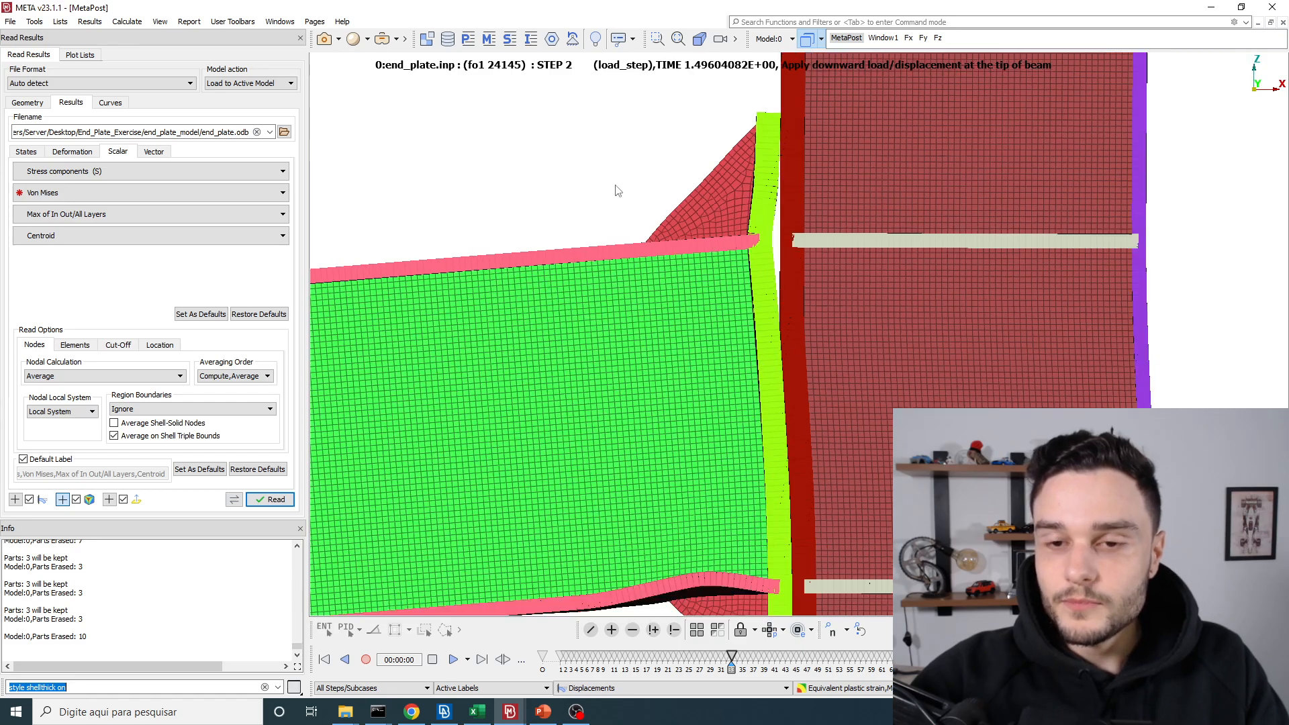
- Compare the deformed end plate and column flange with the EPC failure photos and joint rotation sketch in the reference paper
scroll(681, 245, "up", 1)
scroll(688, 289, "down", 1)
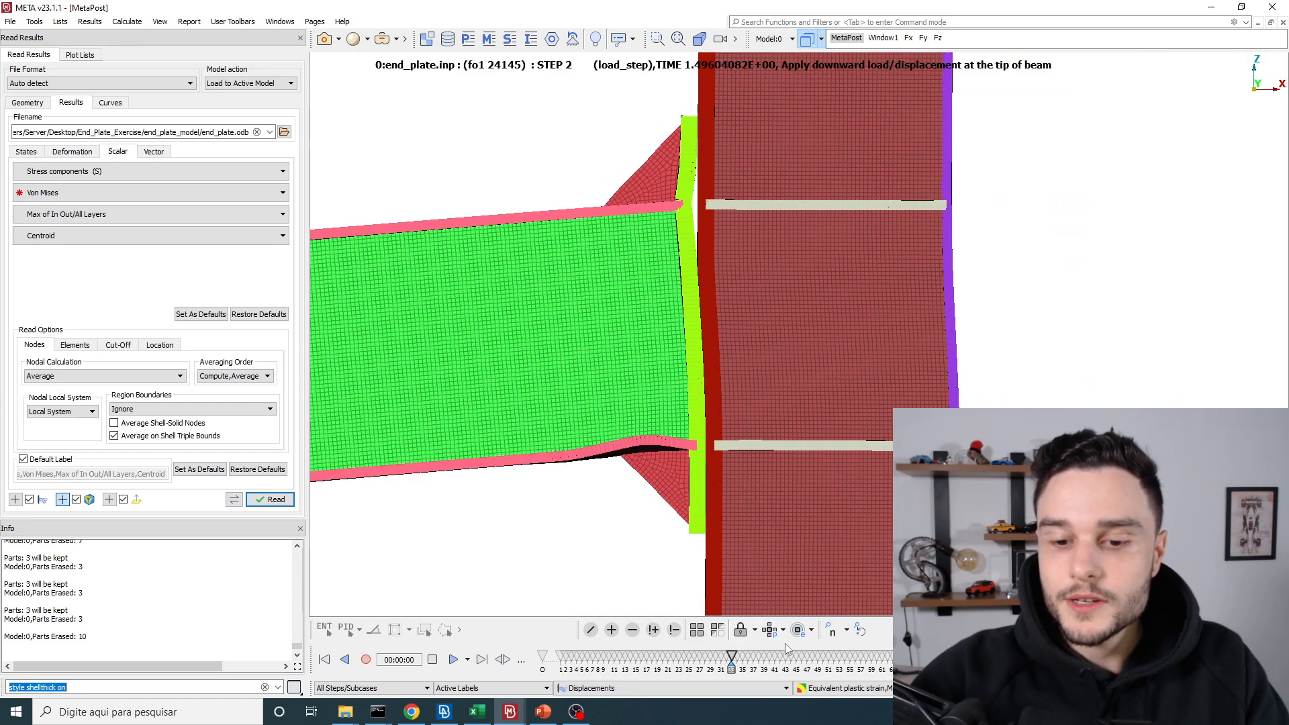
scroll(786, 657, "up", 9)
scroll(786, 657, "down", 5)
key("alt+Tab")
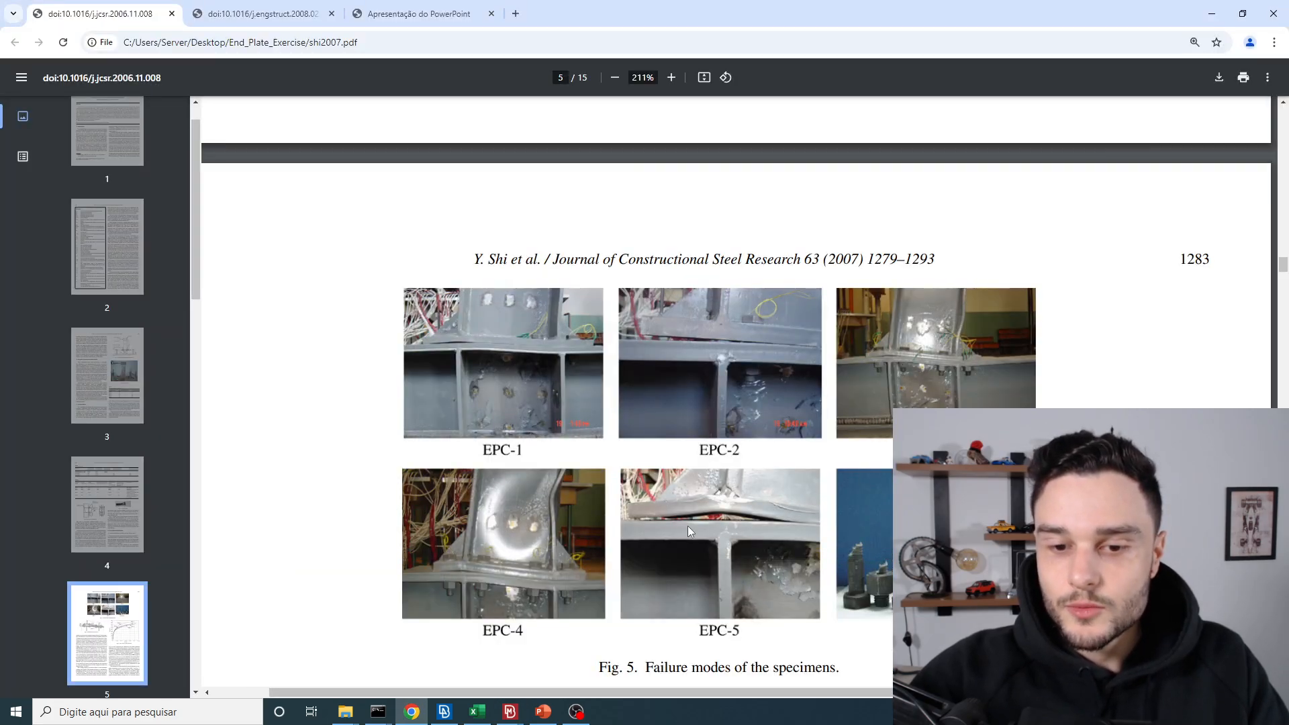
scroll(712, 510, "up", 3, "ctrl")
scroll(772, 524, "down", 2, "ctrl")
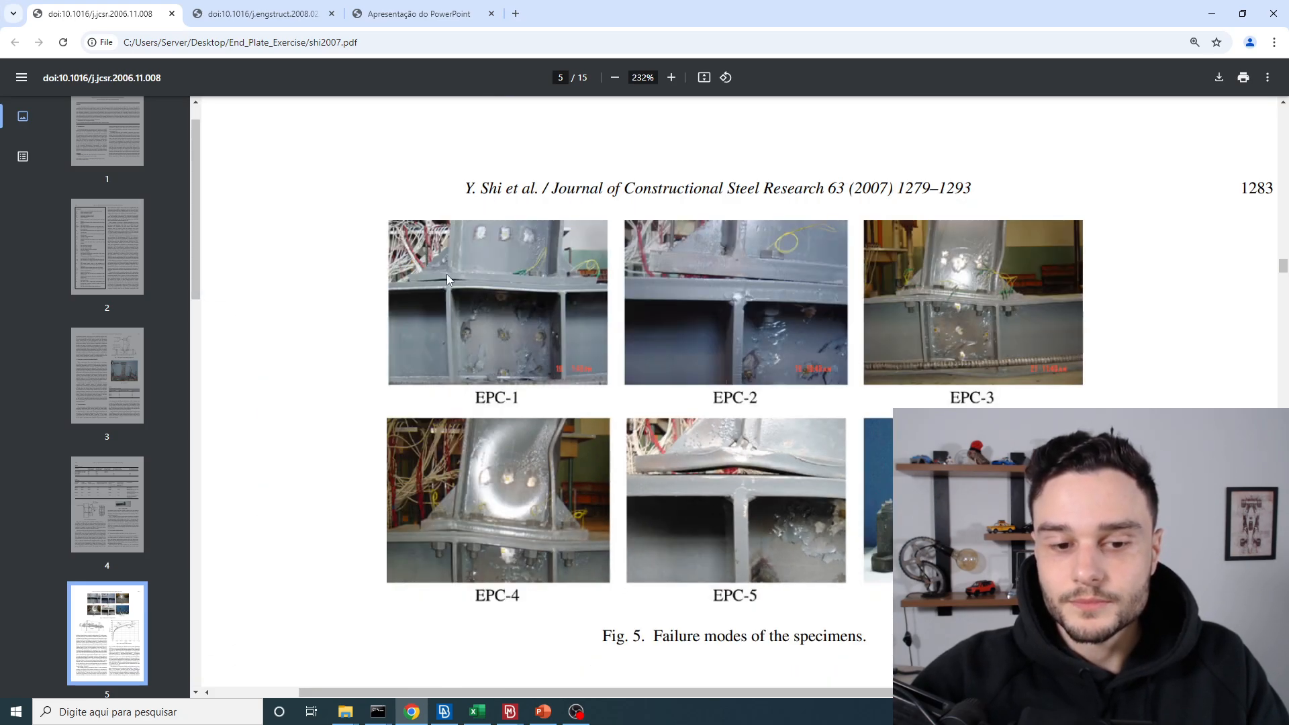
scroll(799, 411, "down", 3, "ctrl")
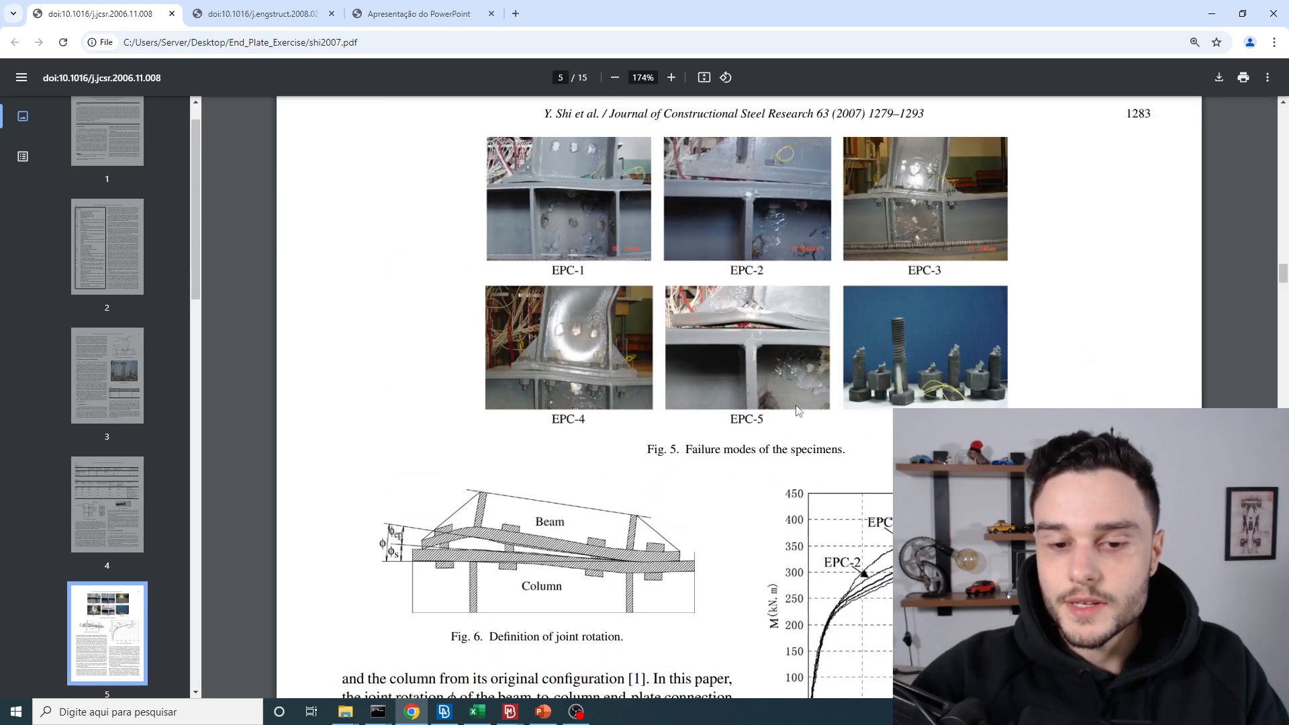
scroll(797, 410, "down", 5)
- Return to META and view the whole deformed connection at STEP 2, time 1.53942299, from an oblique angle
key("alt+Tab")
scroll(854, 346, "down", 5)
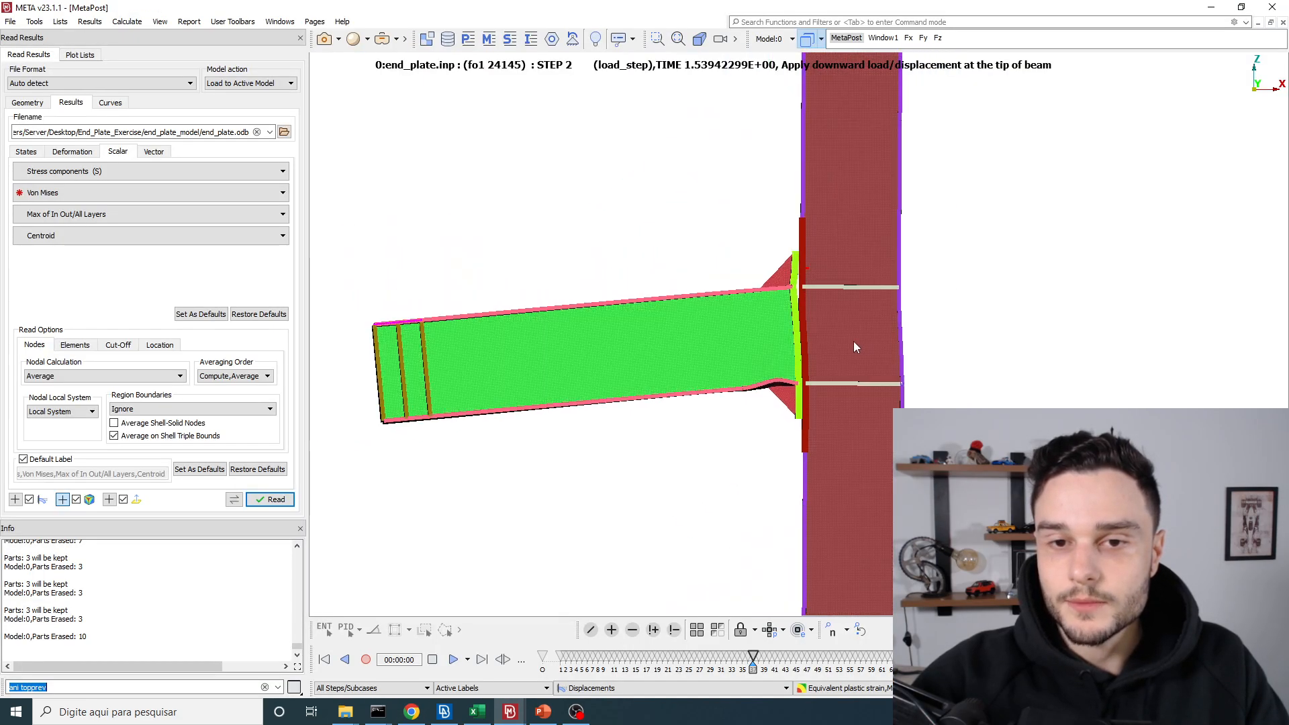
left_click_drag(853, 341, 976, 369, "ctrl")
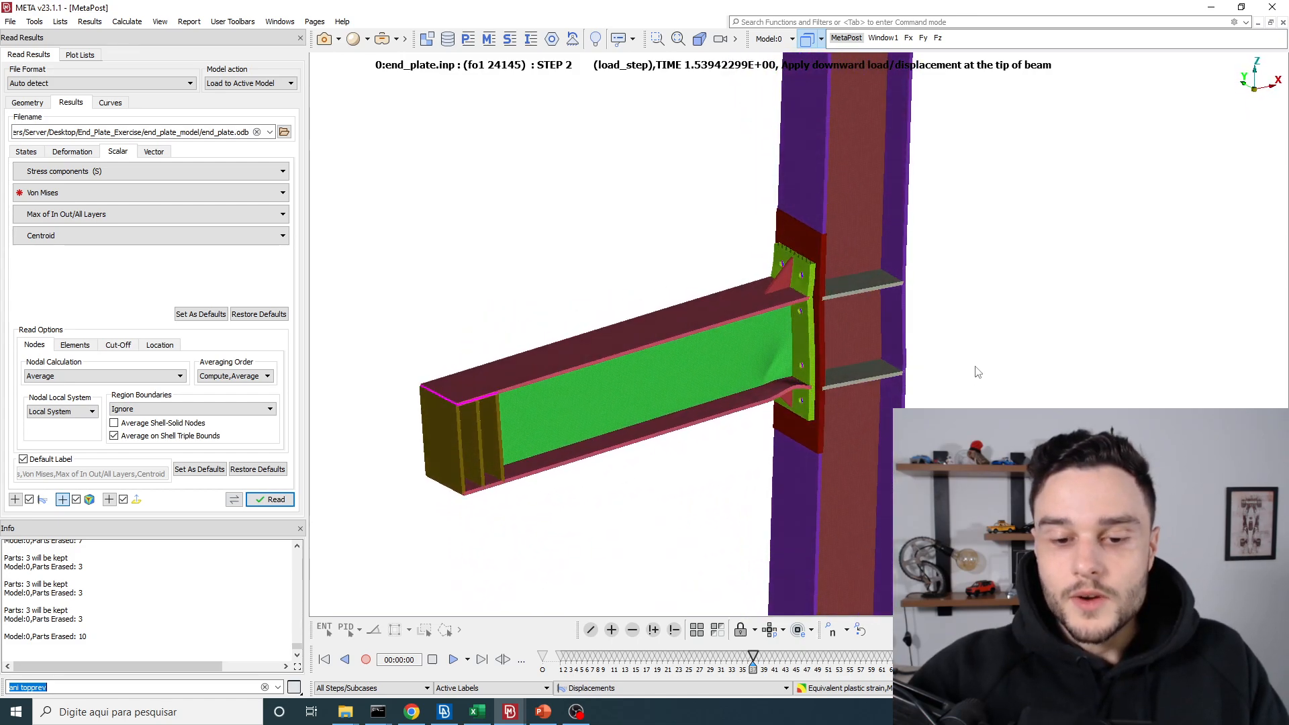
- Switch to ANSA, list the BOUNDARY entities, and check the definition of displacement boundary 4
left_click(442, 717)
scroll(527, 329, "down", 5)
scroll(728, 336, "up", 6)
middle_click_drag(728, 337, 728, 381, "ctrl")
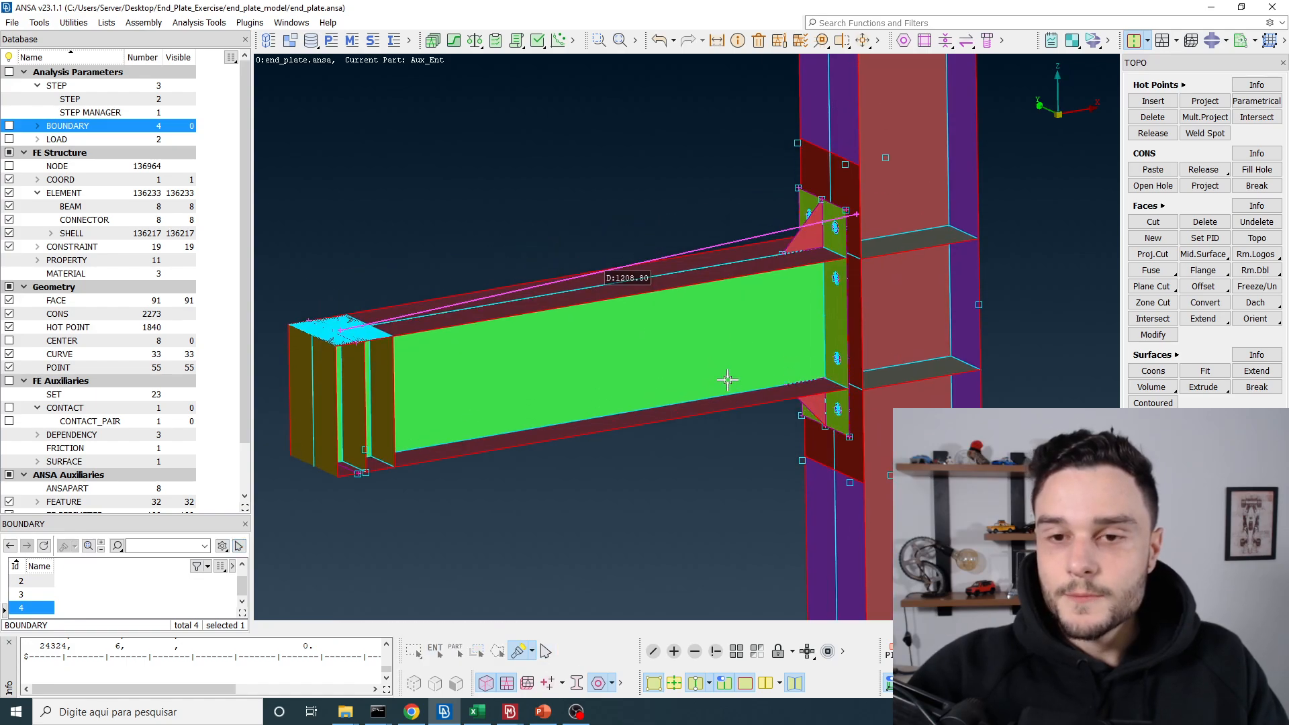
left_click_drag(728, 380, 743, 346, "ctrl")
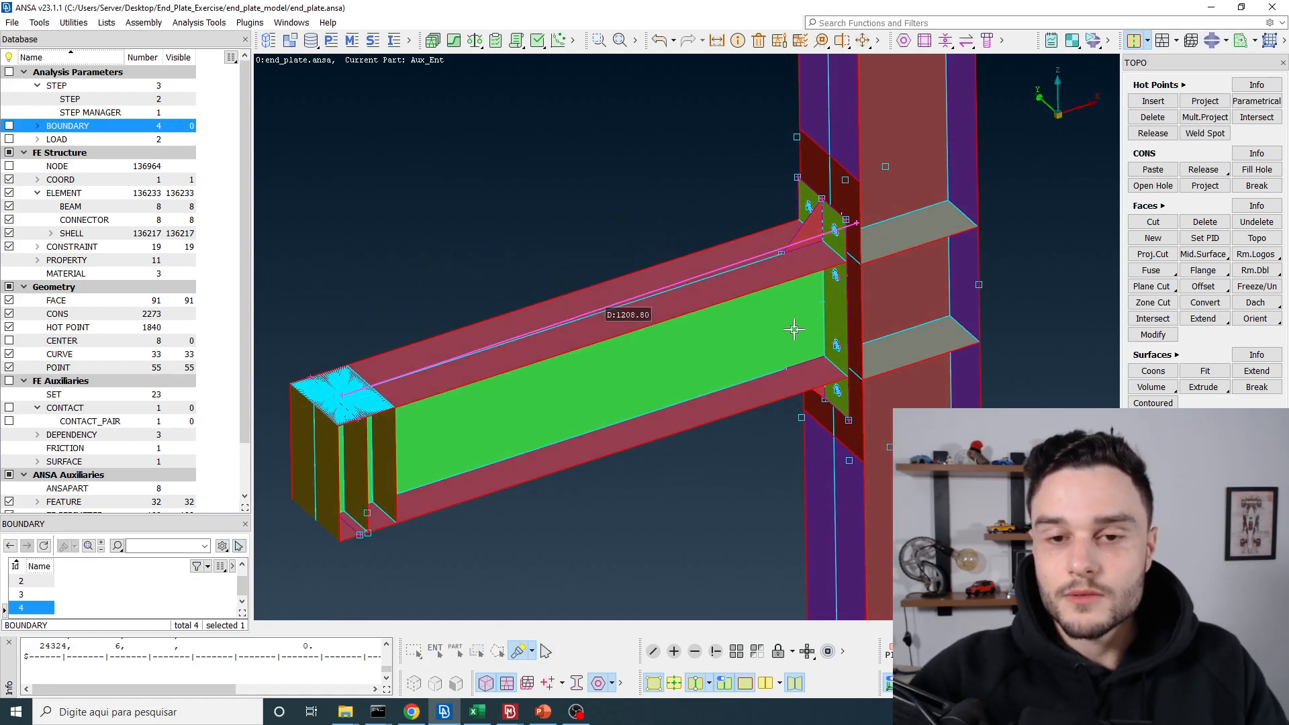
double_click(94, 126)
left_click(81, 139)
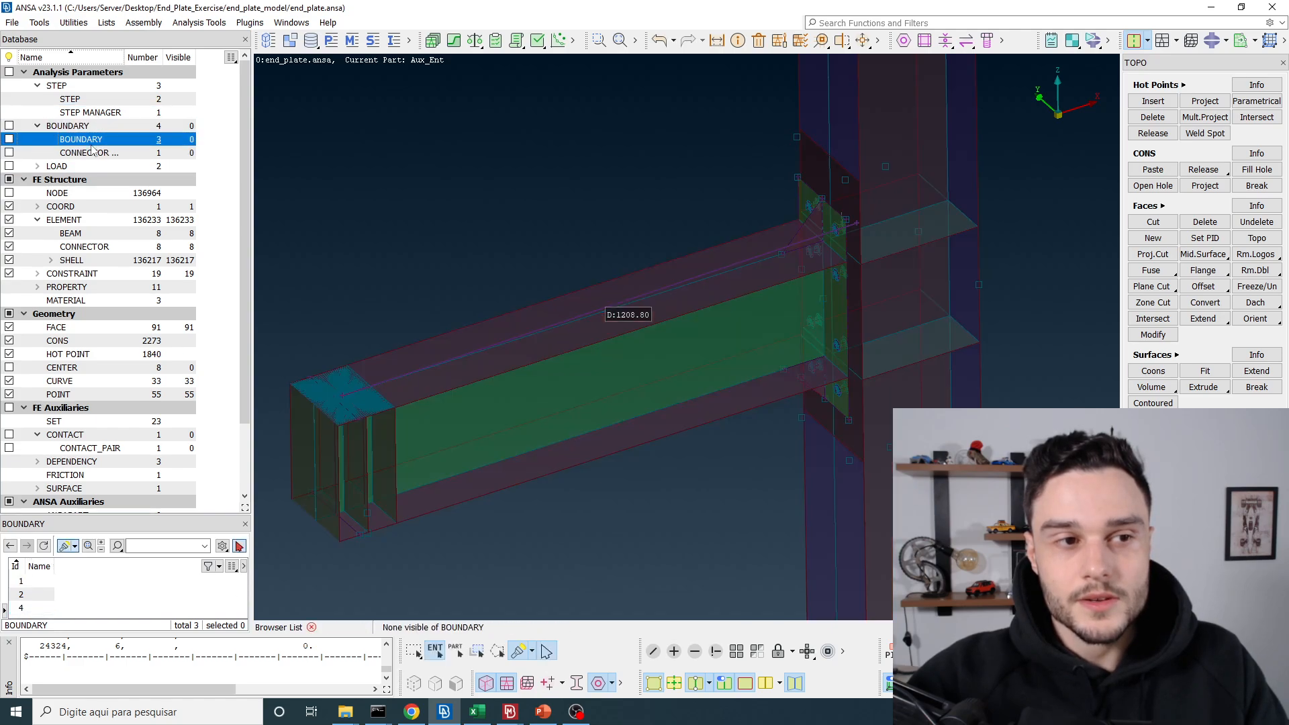
left_click(30, 608)
double_click(38, 608)
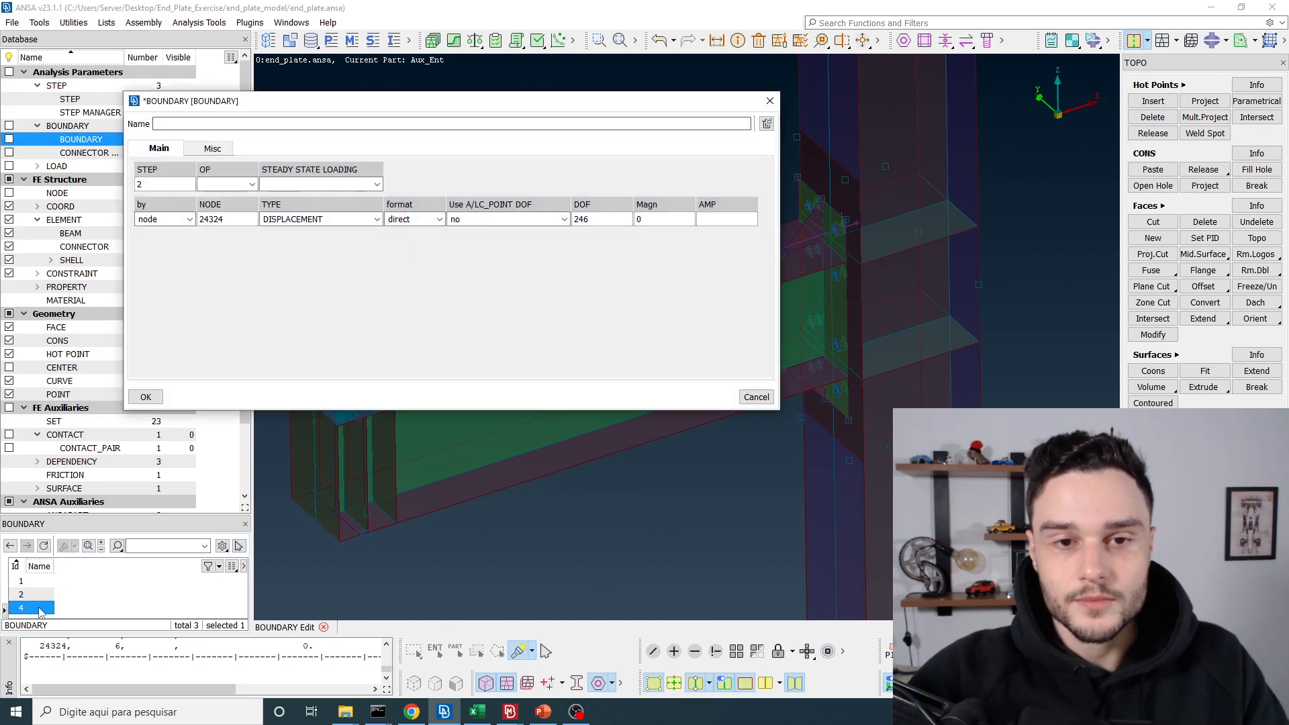
key("Escape")
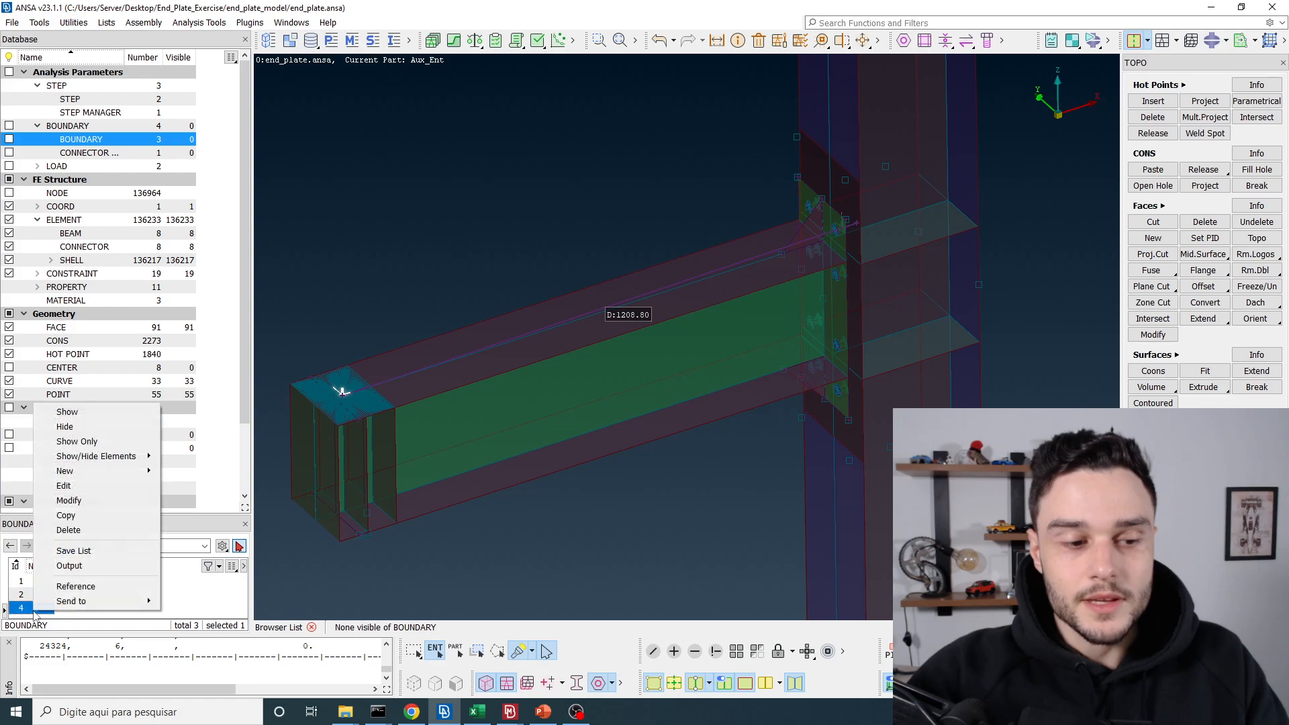
- Delete boundary 4 together with its released nodes
right_click(33, 608)
left_click(68, 530)
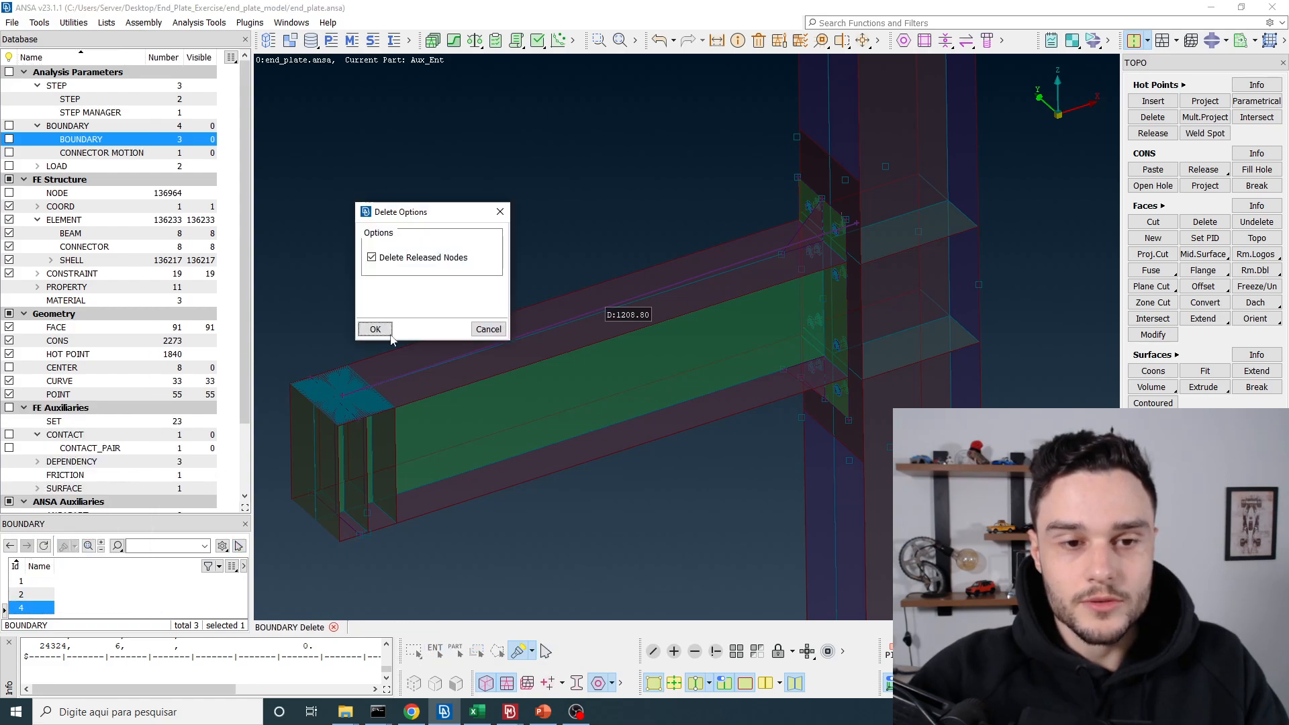
left_click(378, 331)
- Save a copy of the model as end_plate_solid_bolt_washer_nutt.ansa in the end_plate_model folder
scroll(840, 289, "down", 3)
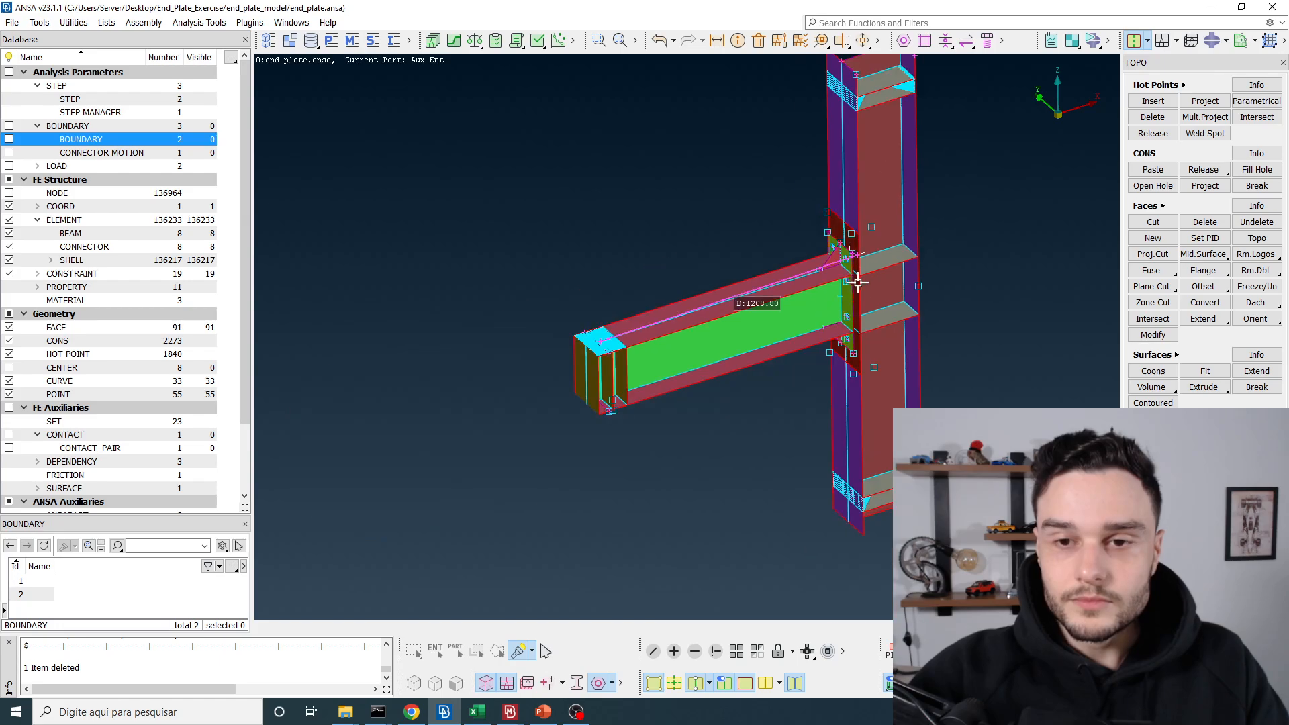
scroll(819, 308, "up", 3)
left_click_drag(831, 285, 842, 255, "ctrl")
left_click(12, 22)
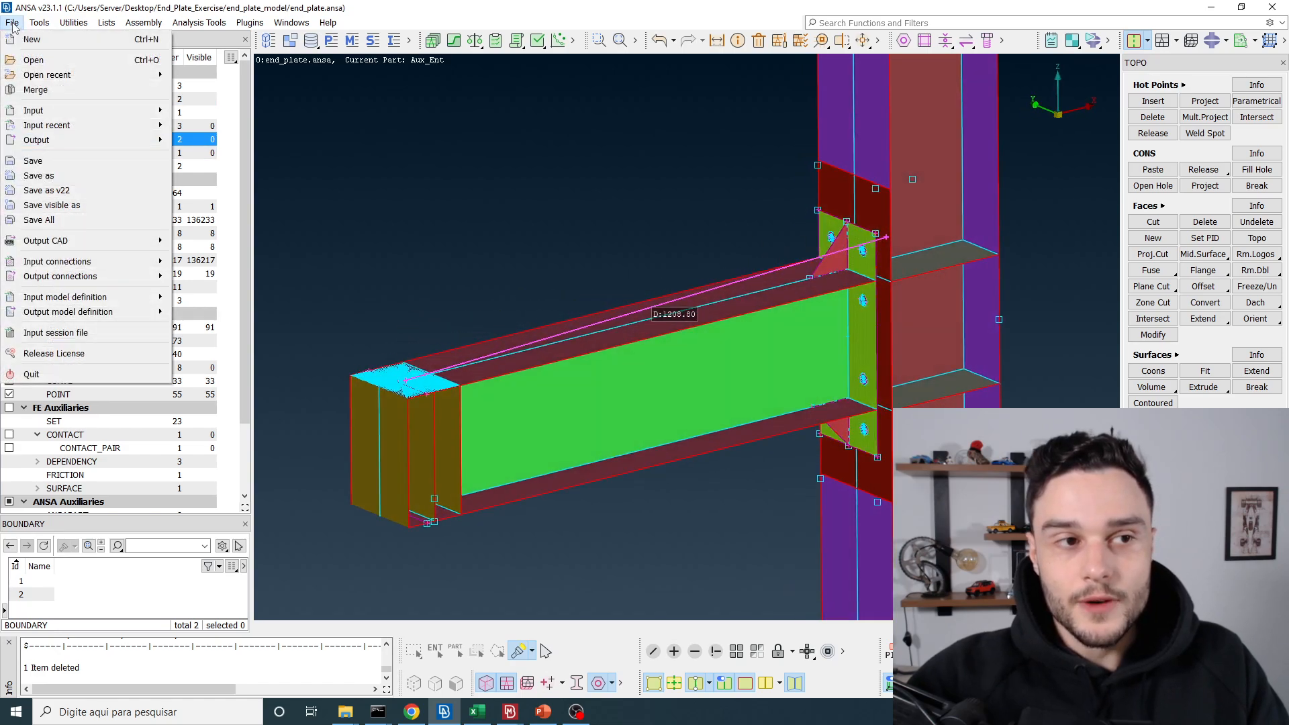
left_click(39, 175)
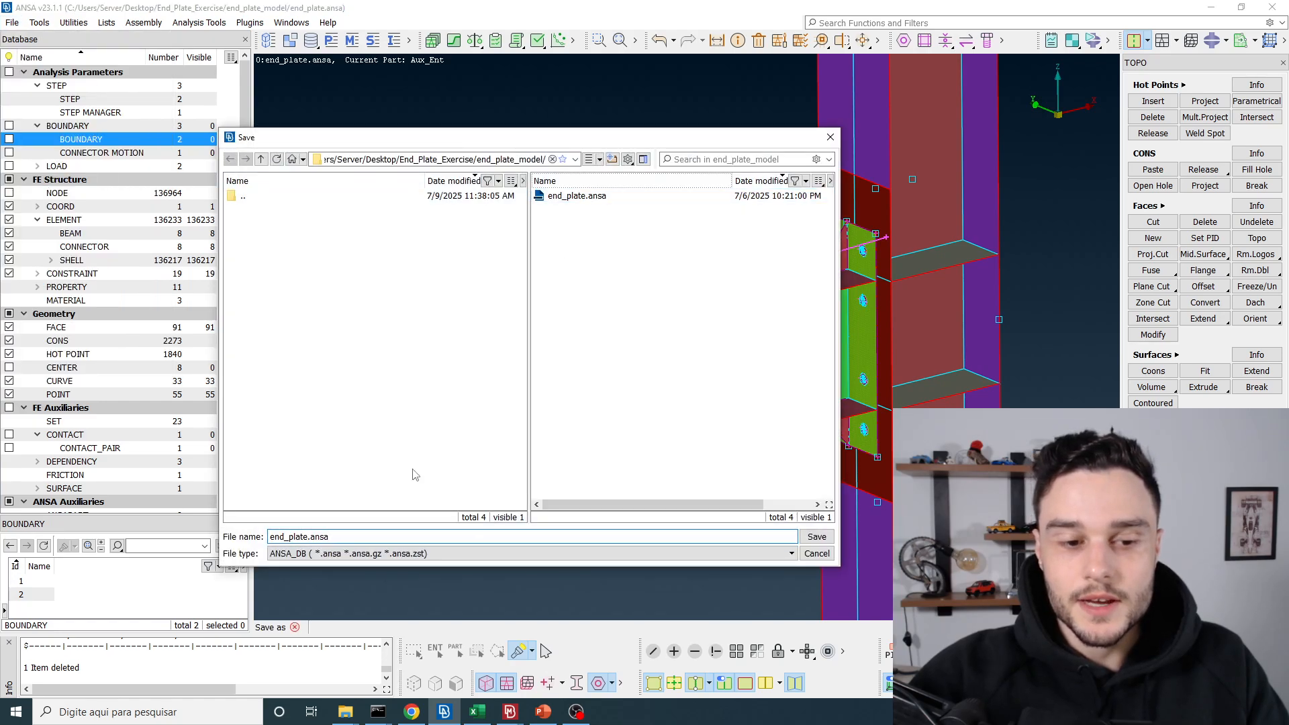
left_click(309, 536)
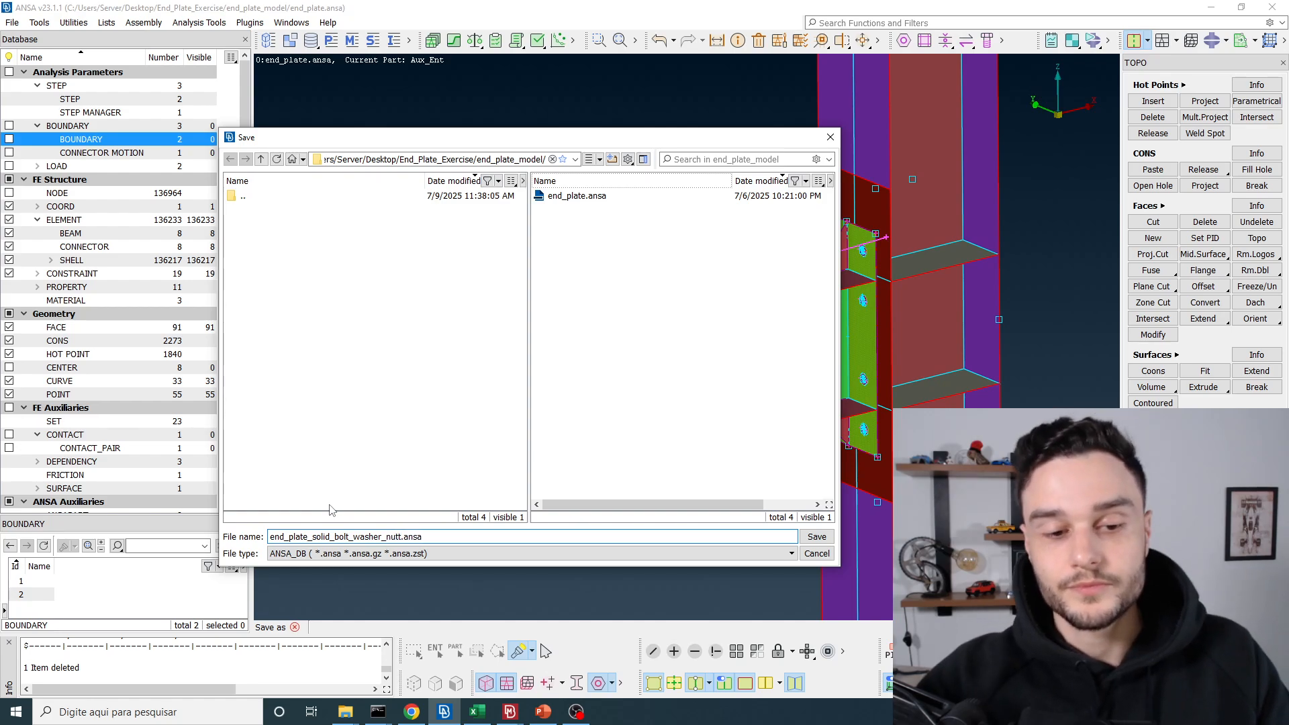
left_click(815, 537)
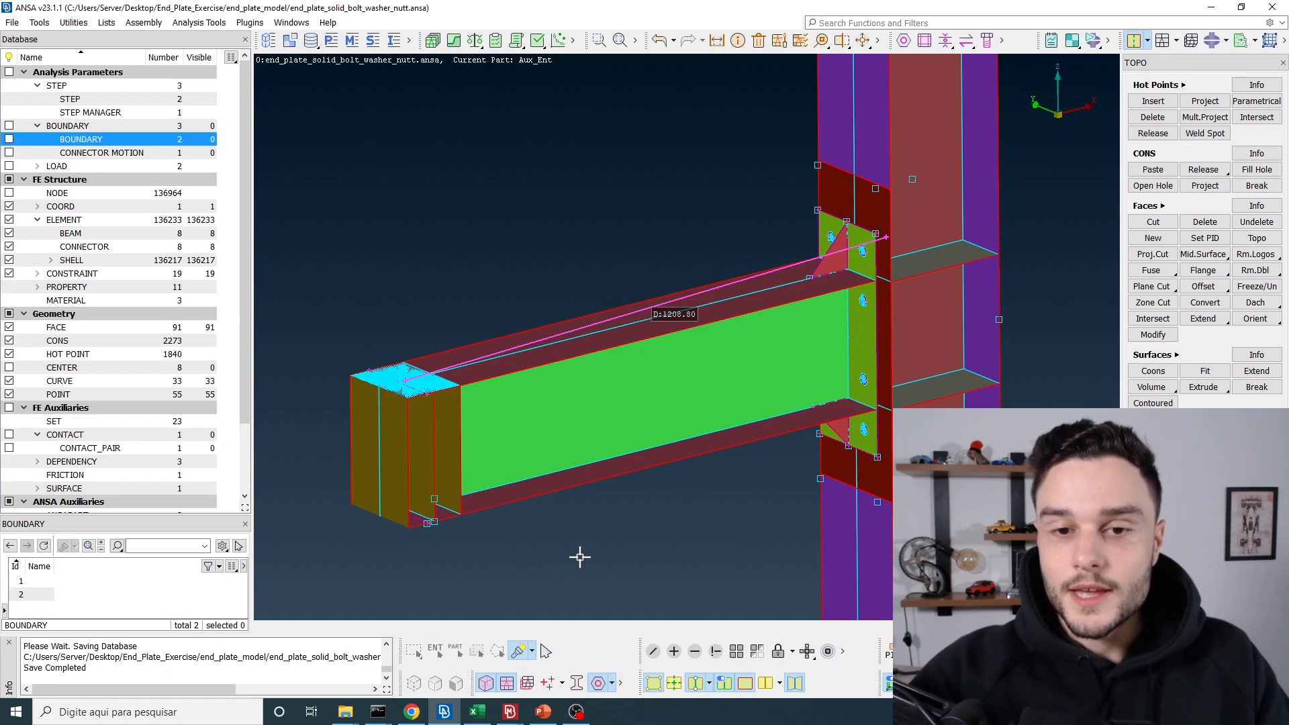
middle_click_drag(674, 424, 614, 383, "ctrl")
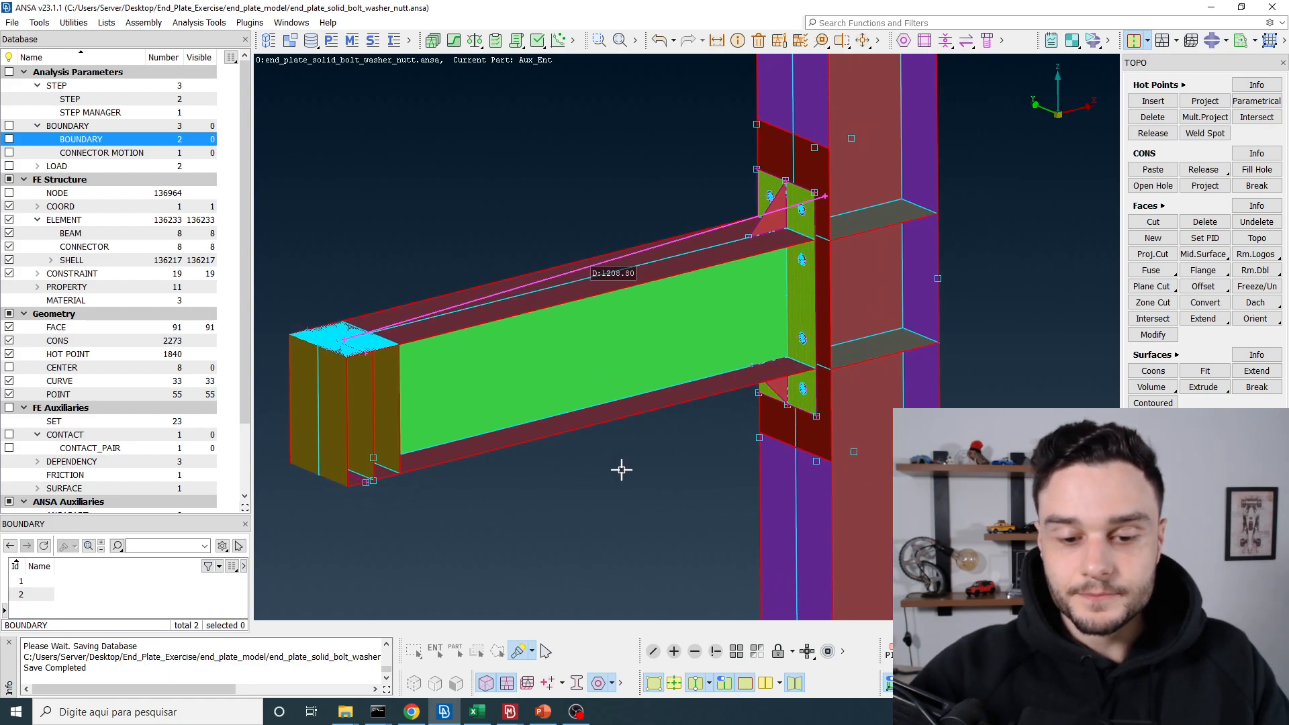
left_click(577, 712)
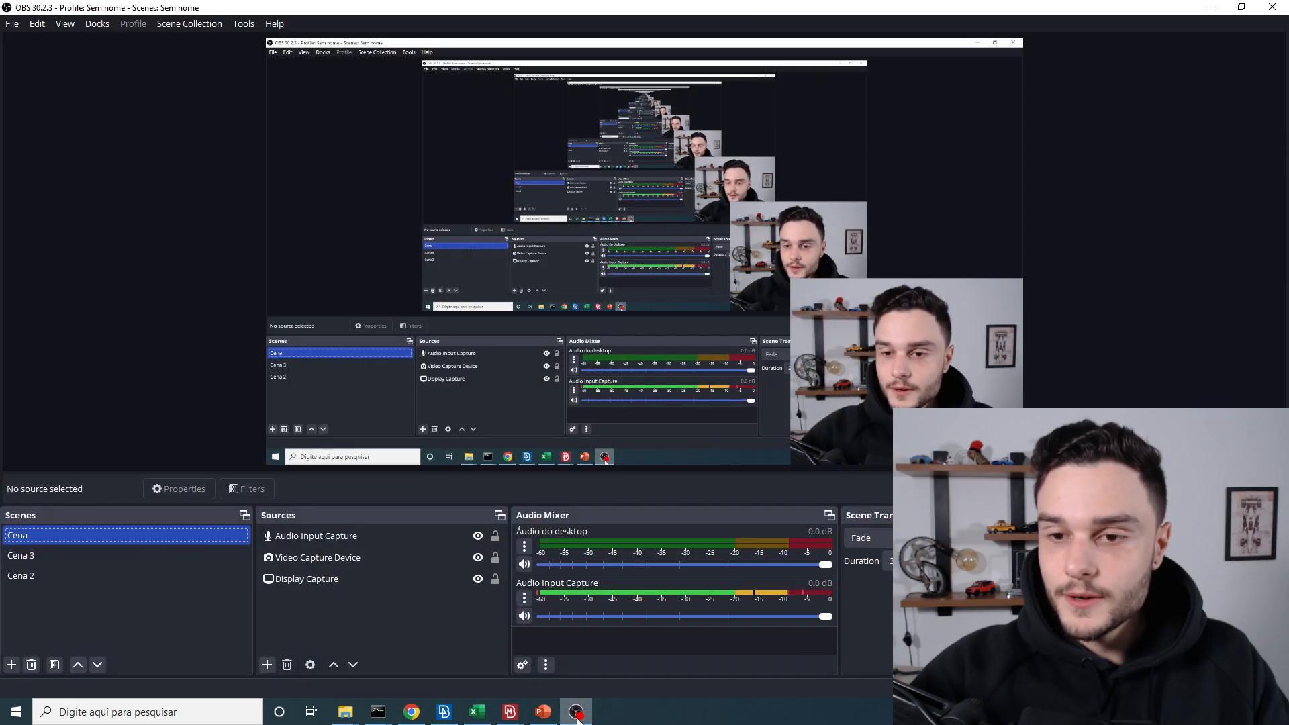
left_click(576, 712)
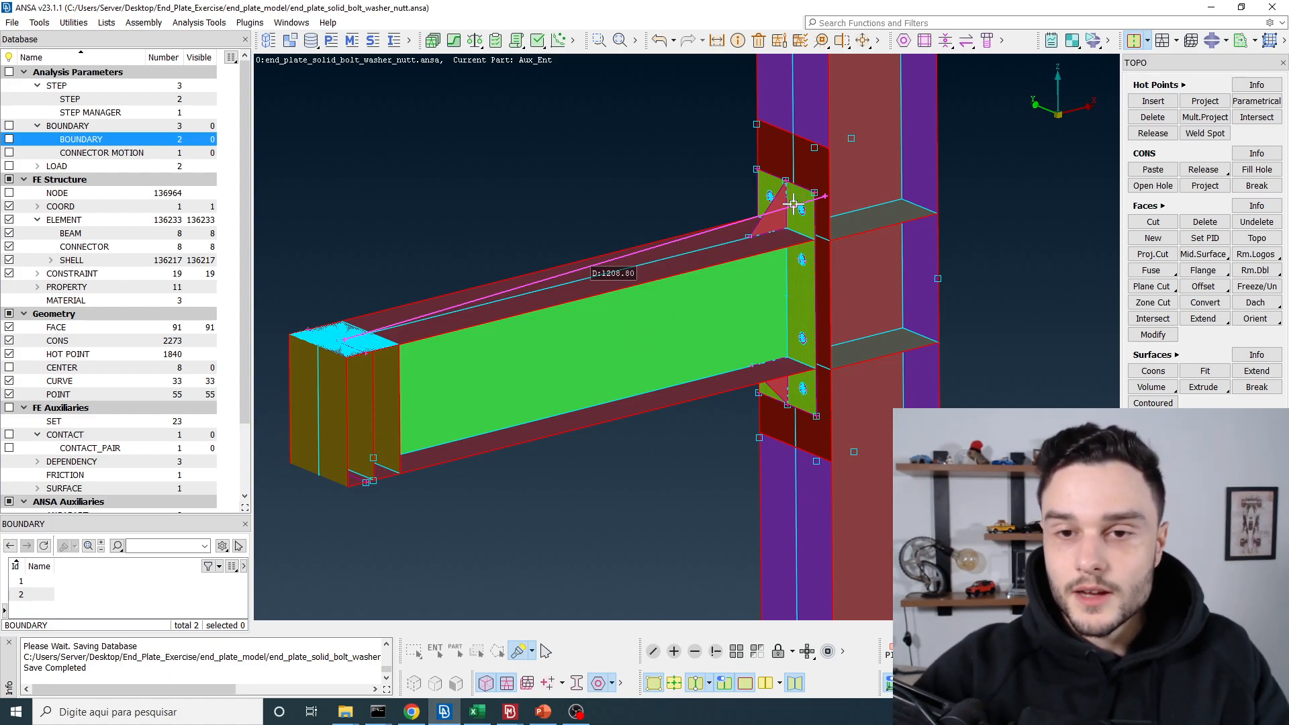
- Change the active solver deck to ABAQUS so the mesh of the connection is displayed
scroll(802, 213, "up", 5)
scroll(639, 333, "down", 3)
scroll(533, 279, "down", 2)
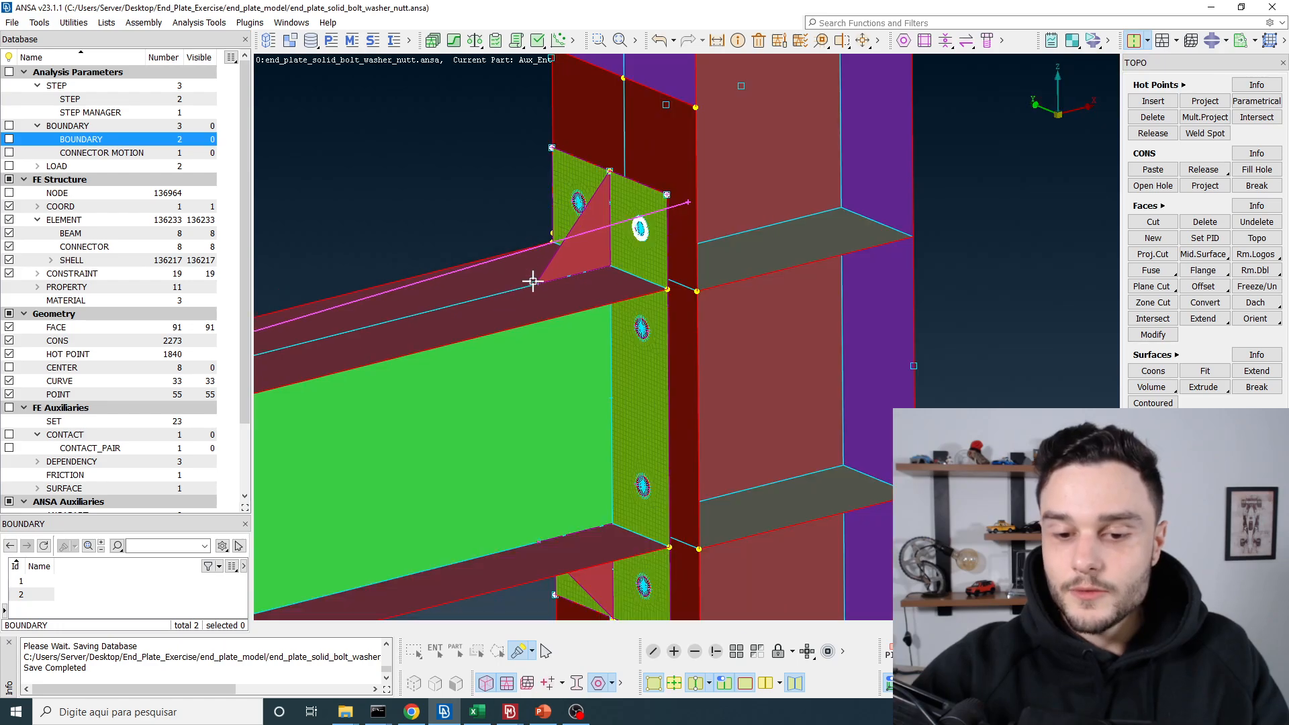
left_click(1227, 41)
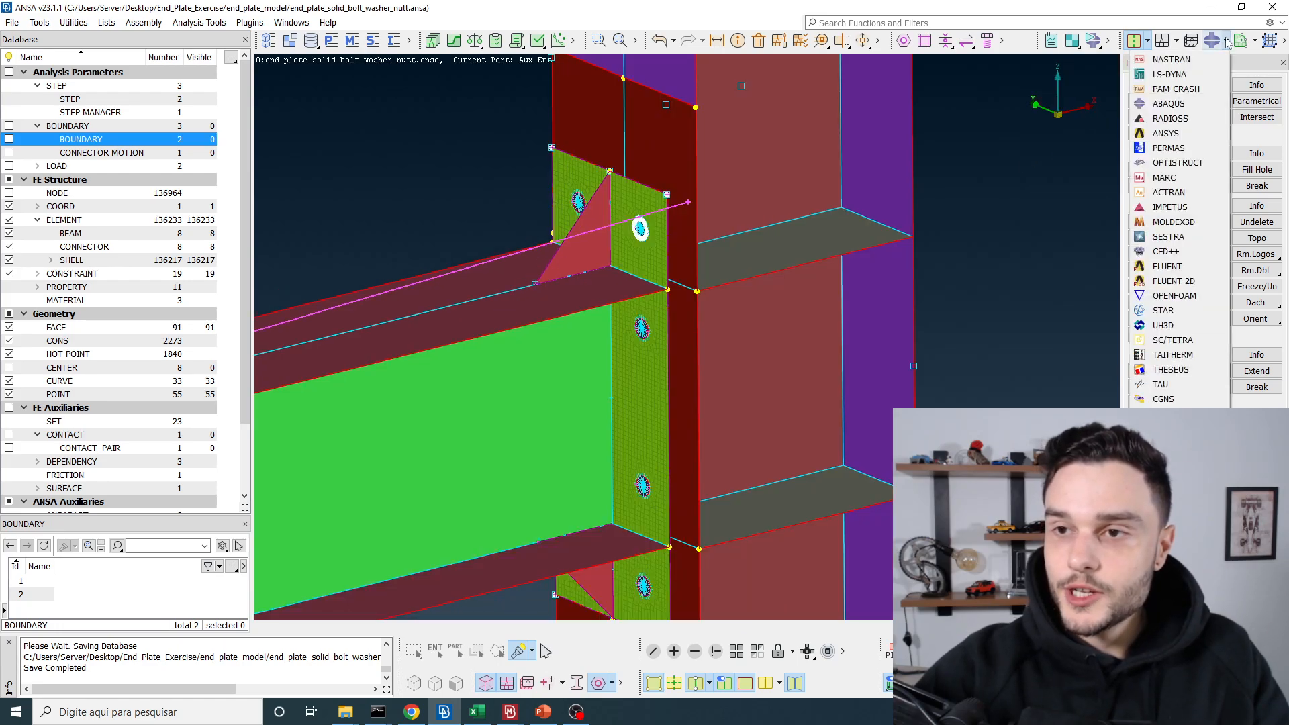
left_click(1183, 106)
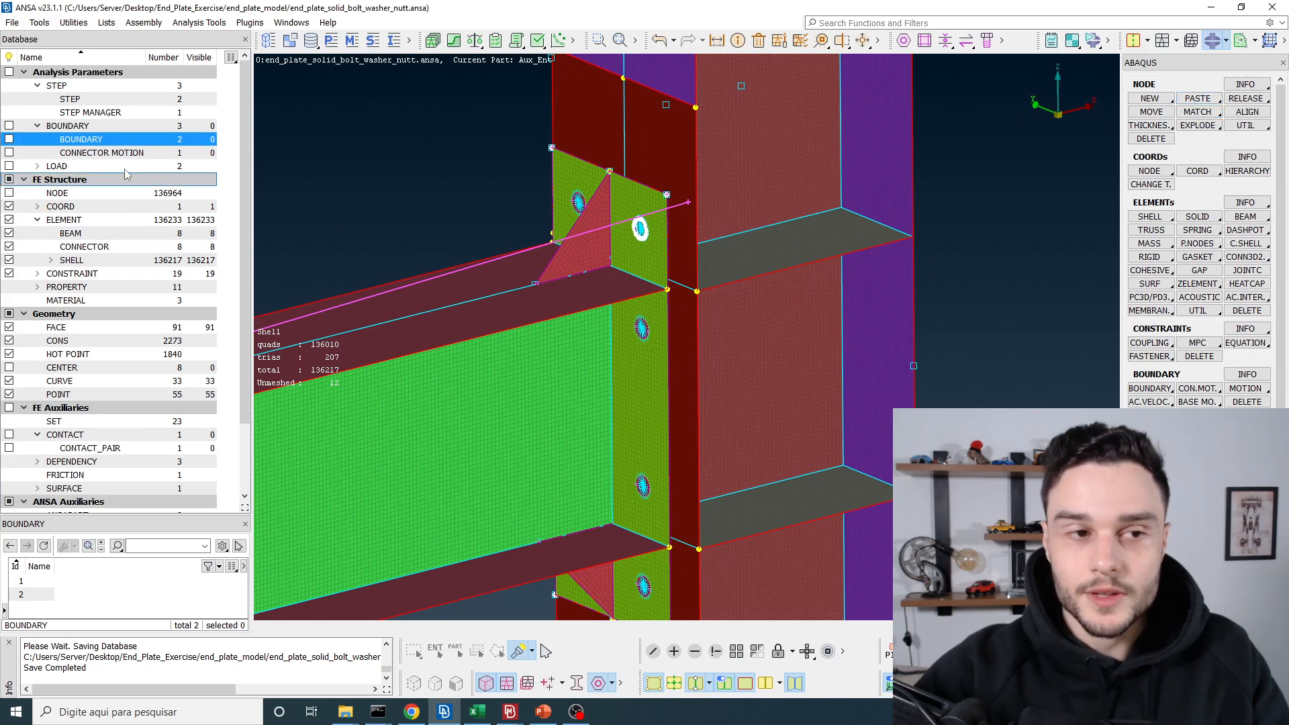
- Hide the hot points on the connection geometry while keeping the perimeter grids displayed
left_click(769, 681)
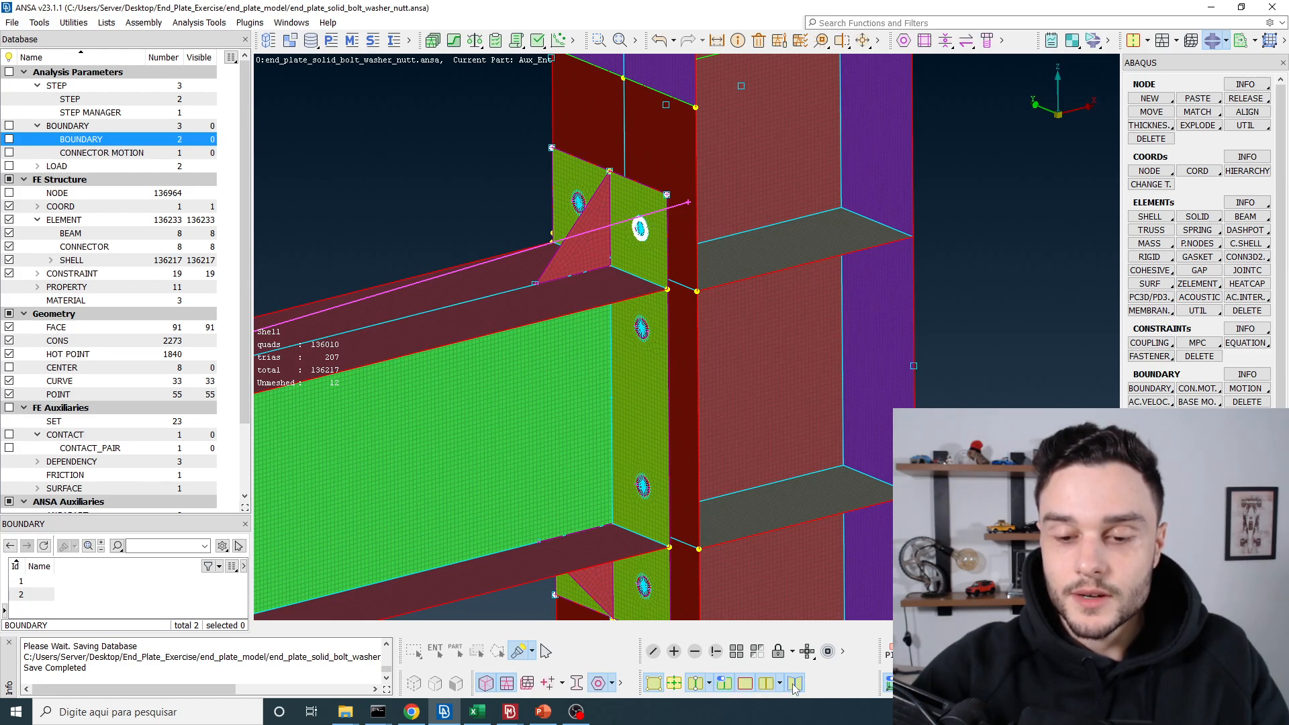
right_click(721, 690)
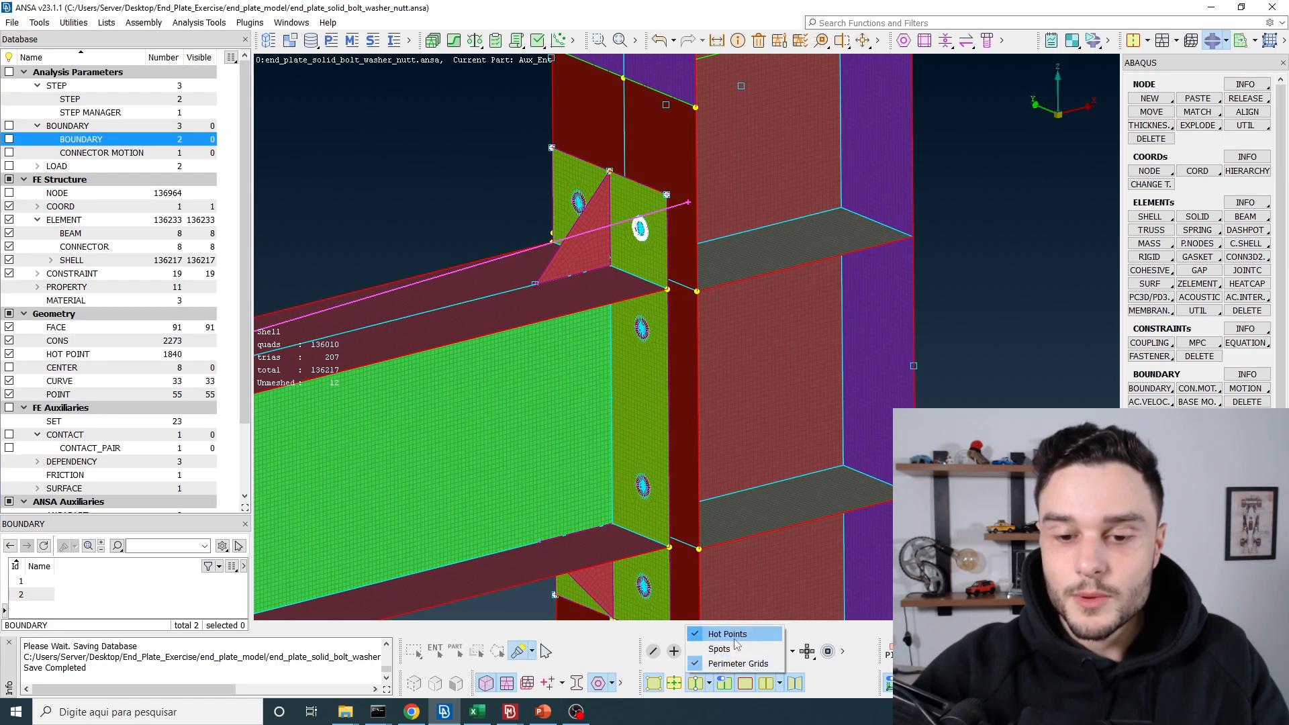
left_click(741, 638)
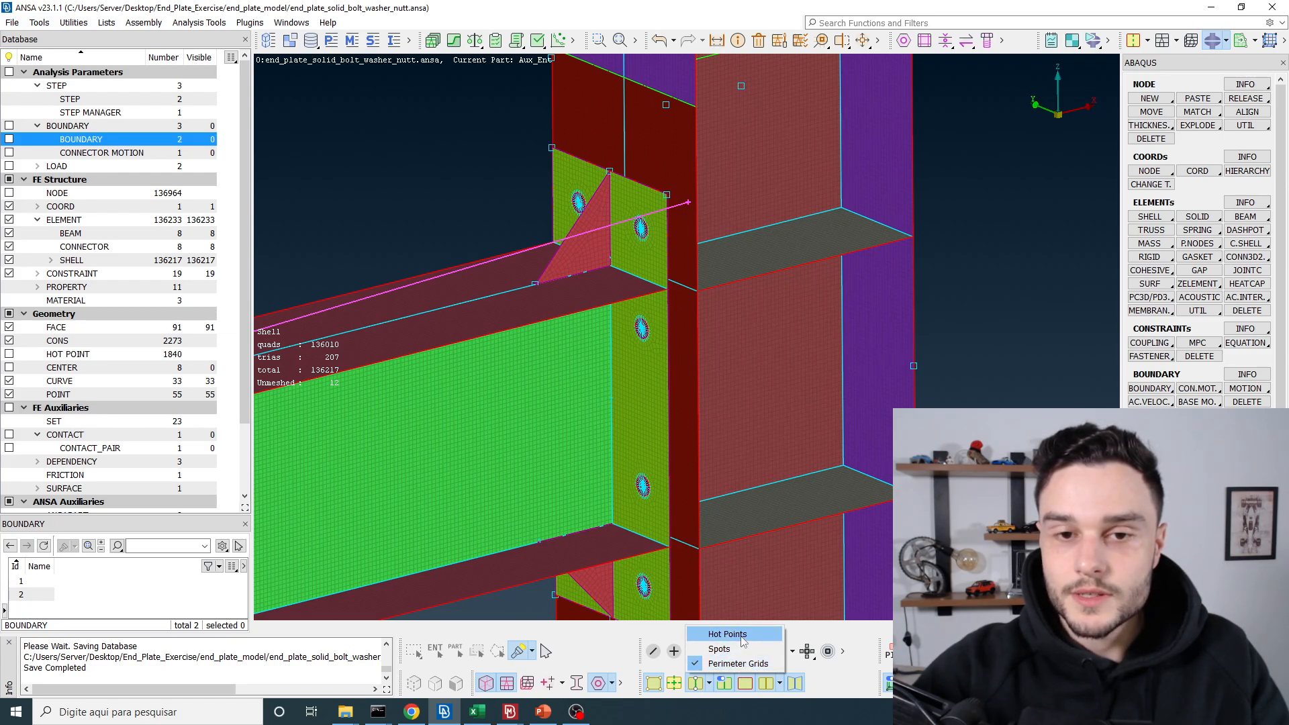
- Set the model's display colouring to PID
scroll(852, 257, "down", 5)
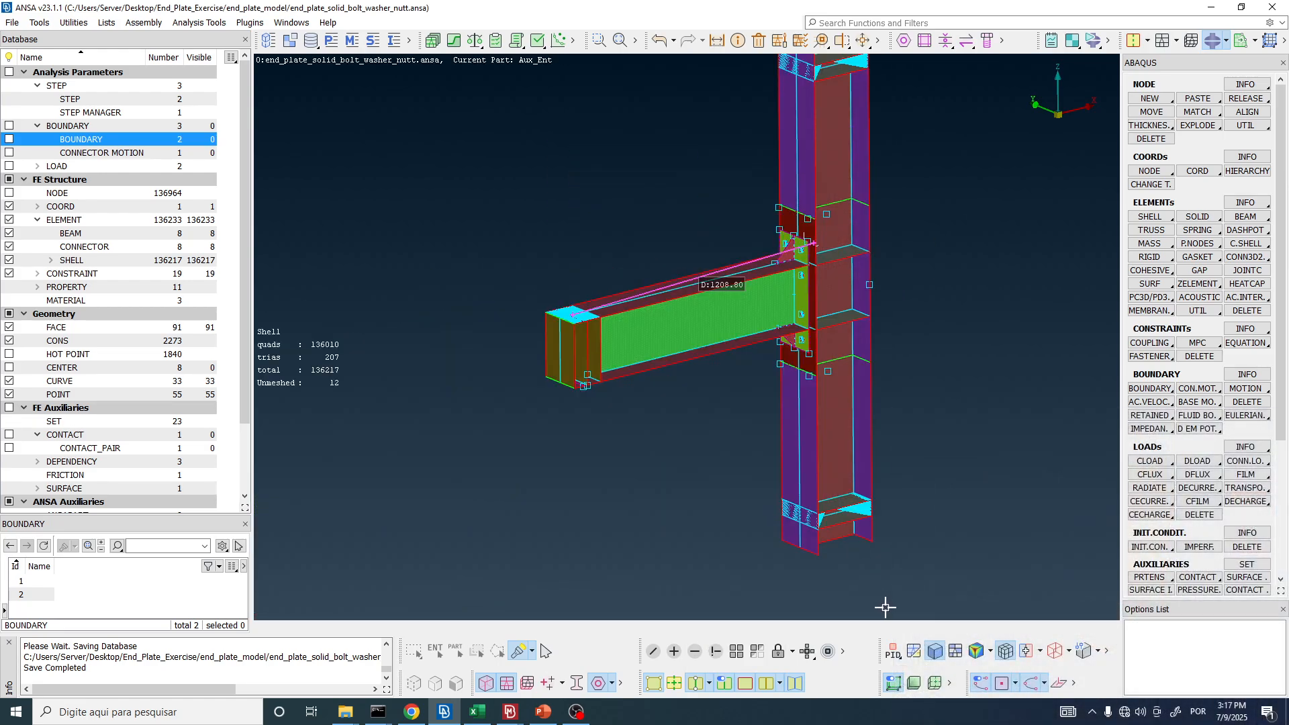
type("4")
left_click(893, 651)
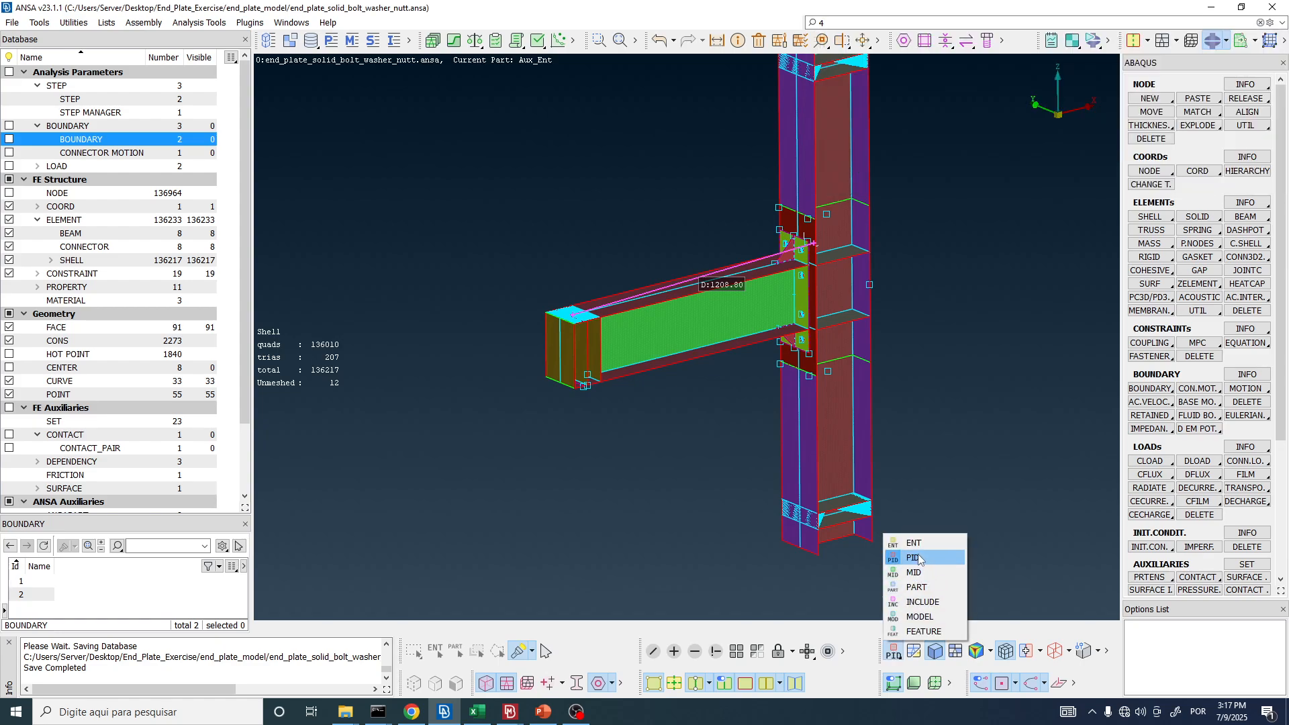
left_click(919, 554)
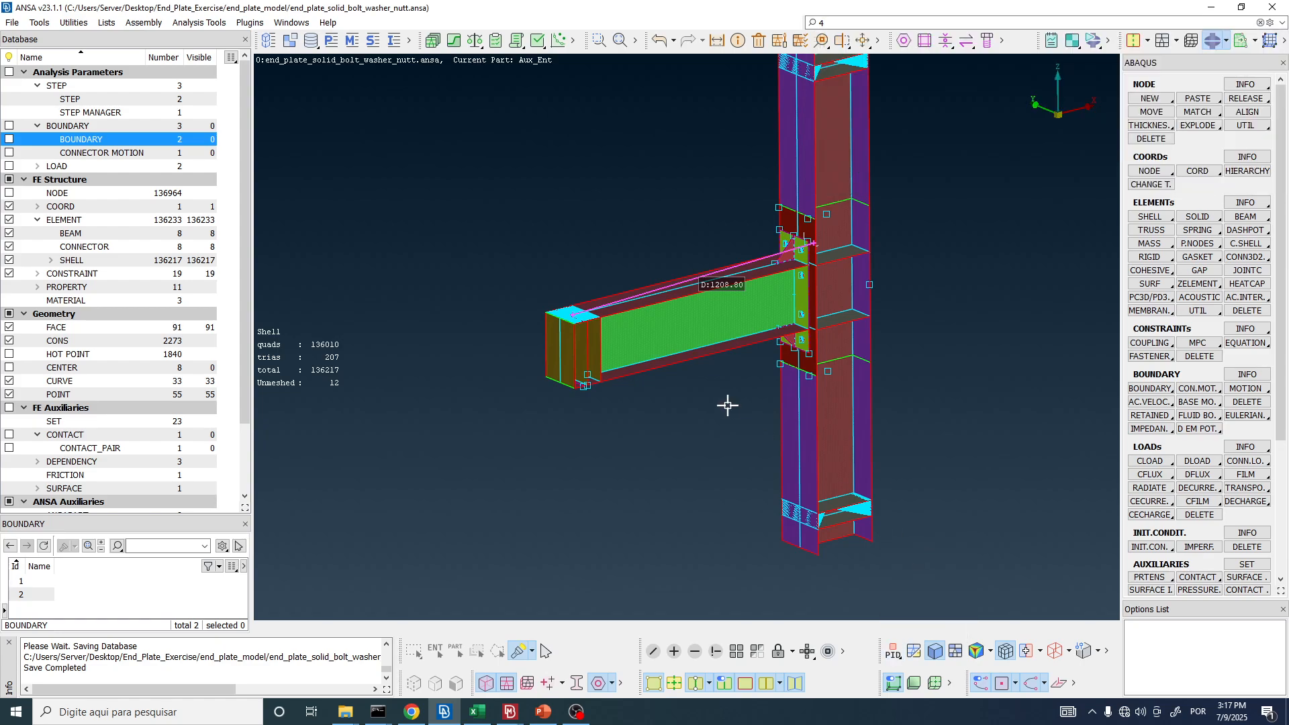
- Turn the geometry curves' visibility back on and hide the distance measurement along the beam
scroll(813, 268, "up", 5)
scroll(812, 268, "down", 4)
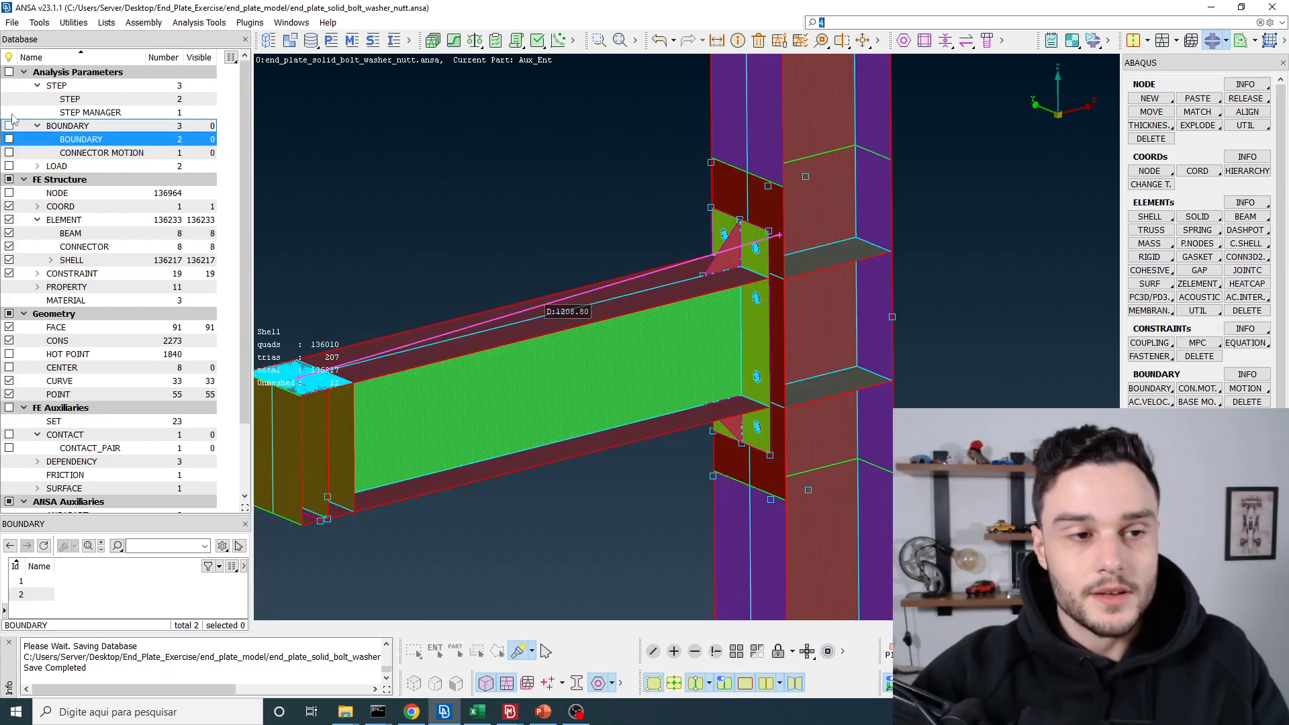
scroll(20, 416, "down", 2)
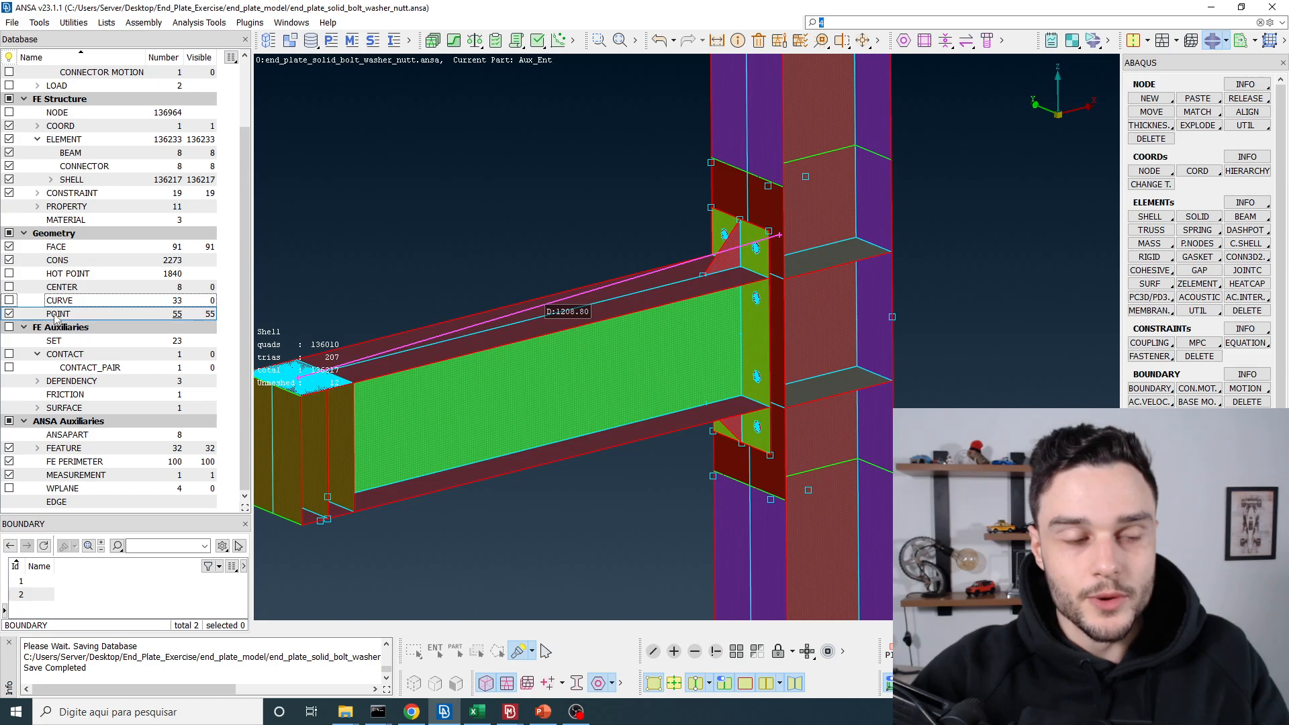
left_click(10, 301)
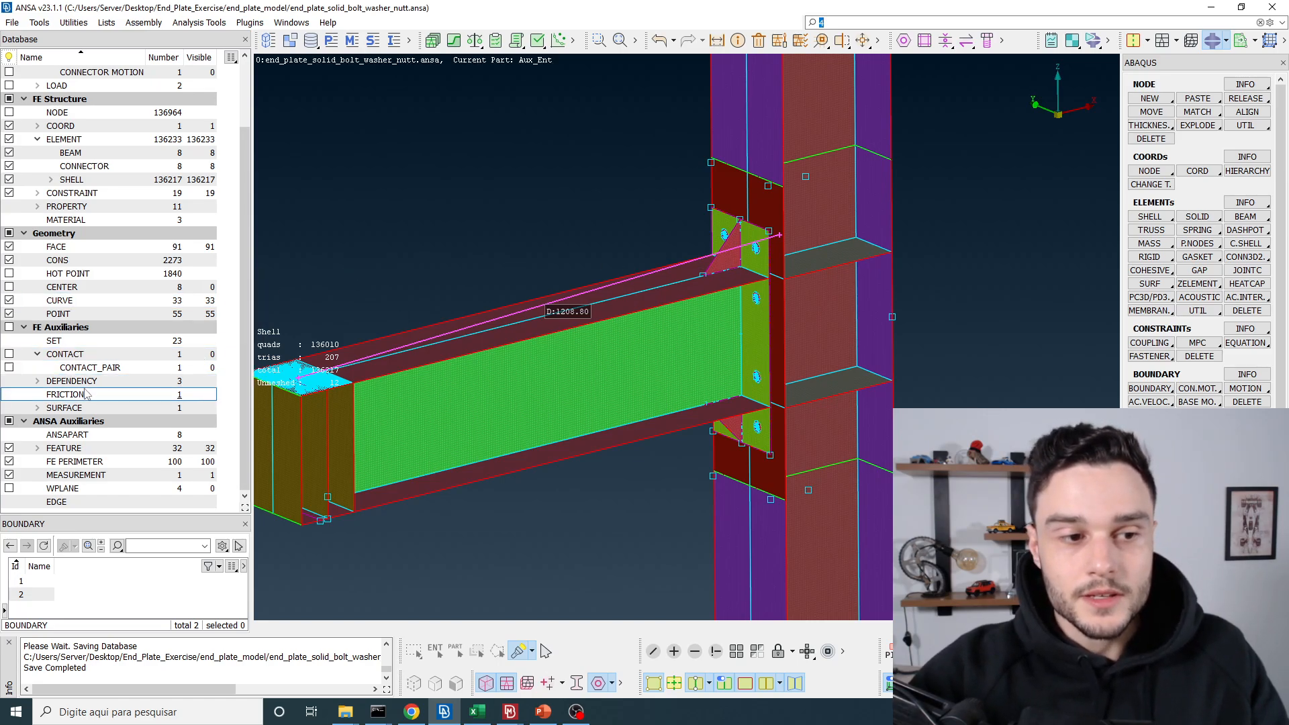
left_click(9, 475)
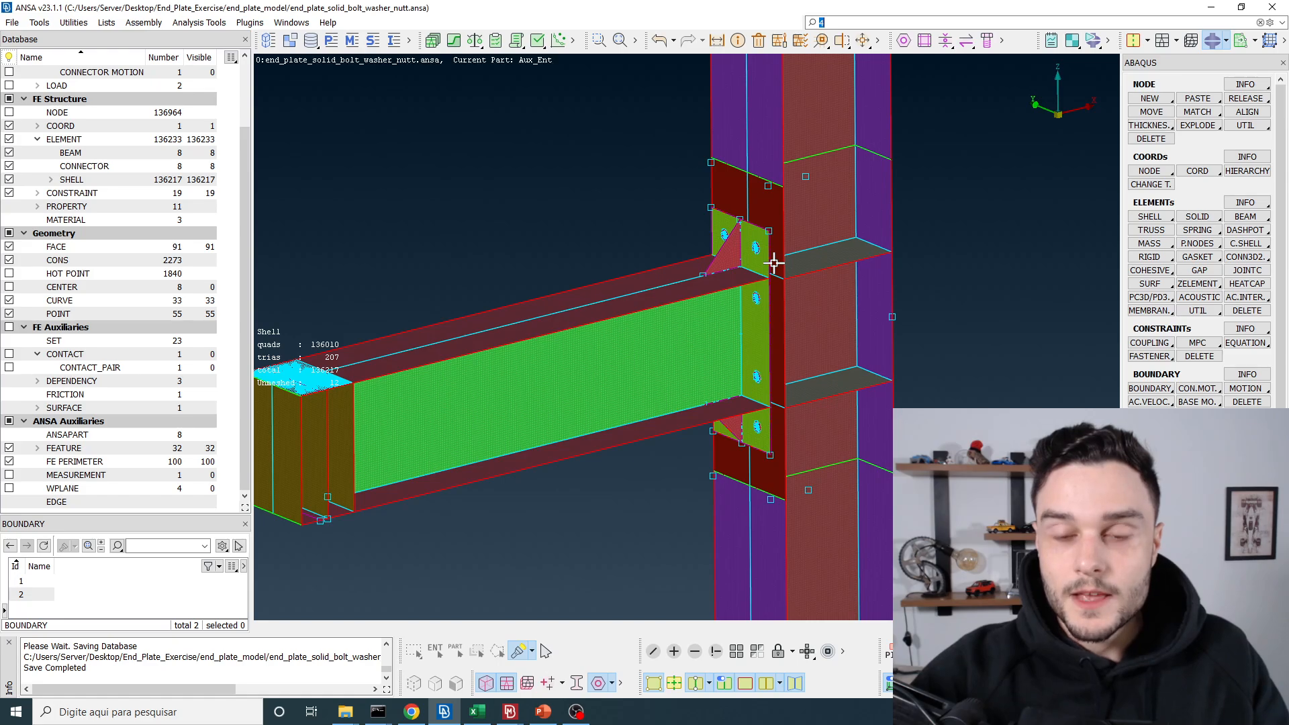
- Delete all geometry points from the end plate model
scroll(775, 263, "down", 3)
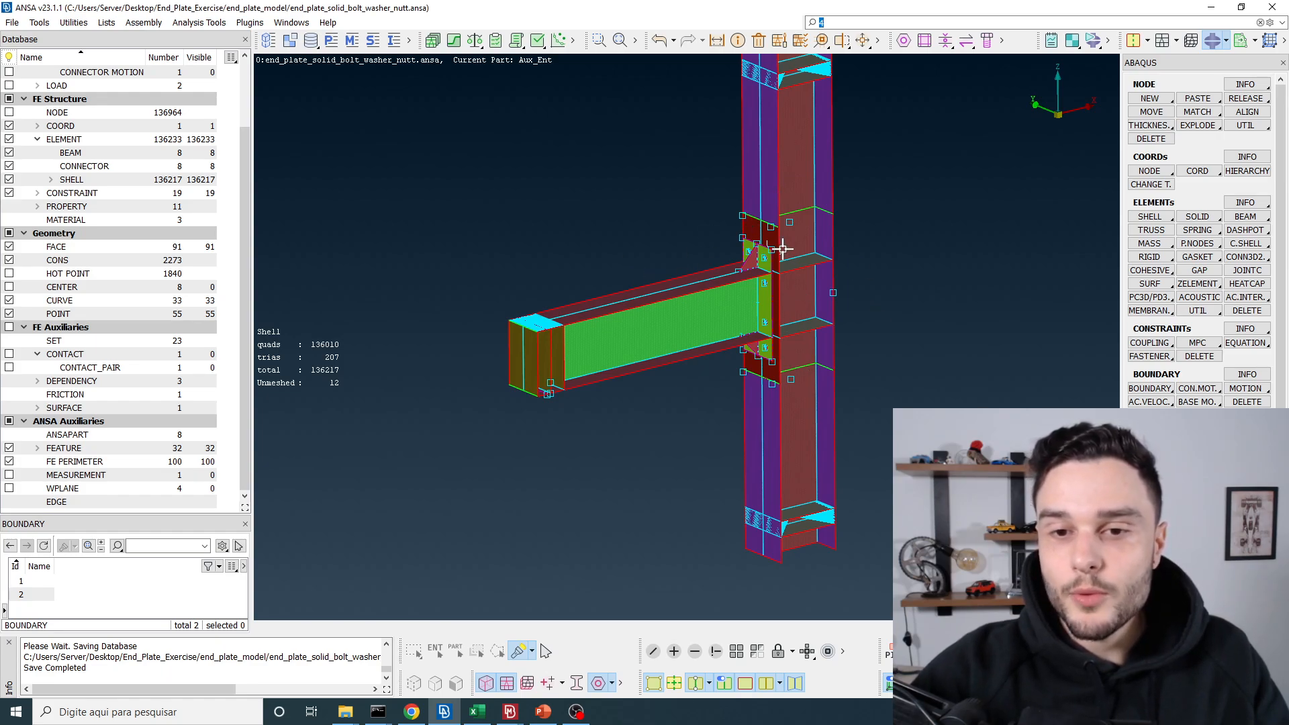
left_click(76, 317)
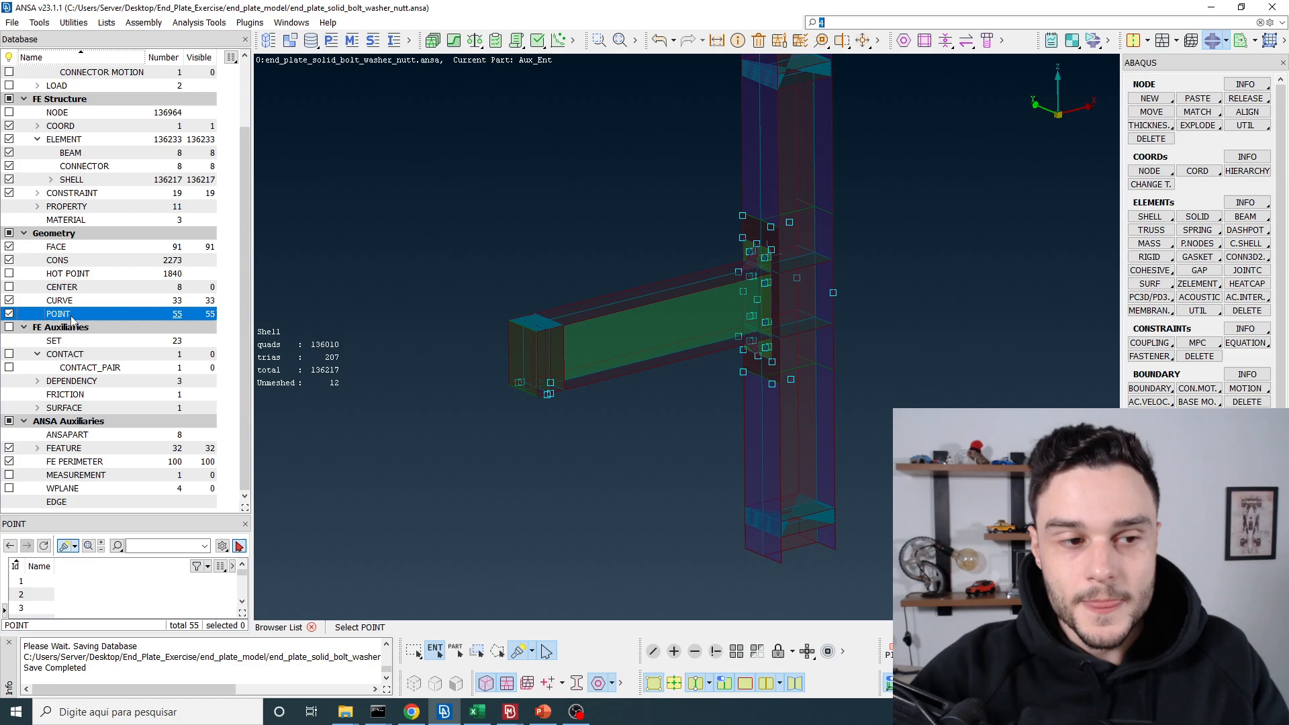
left_click(28, 583)
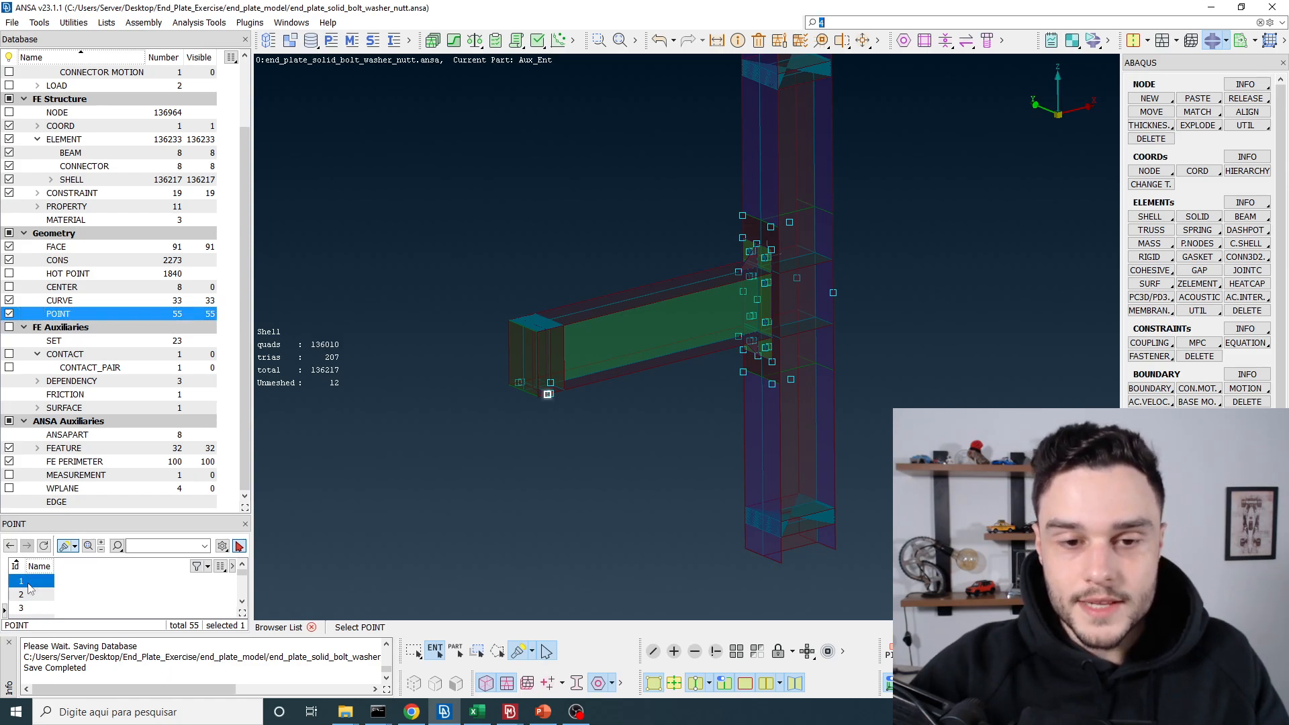
key("ctrl+a")
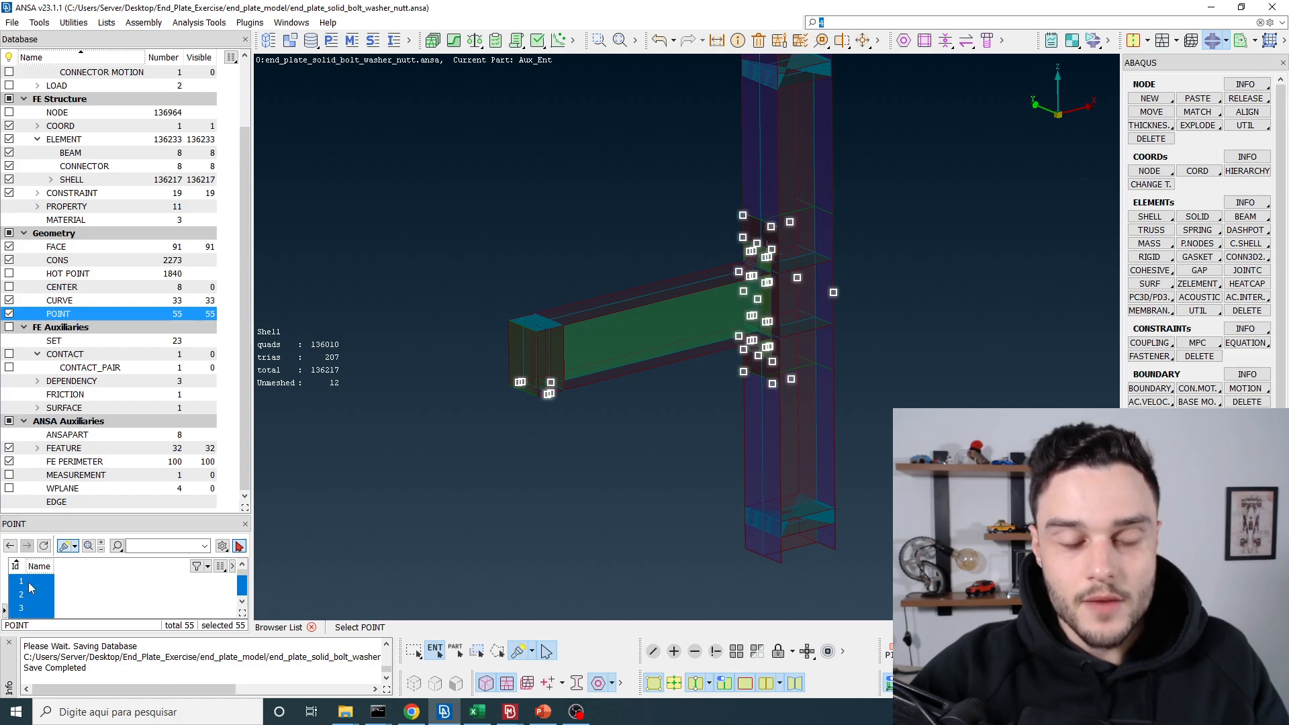
right_click(30, 588)
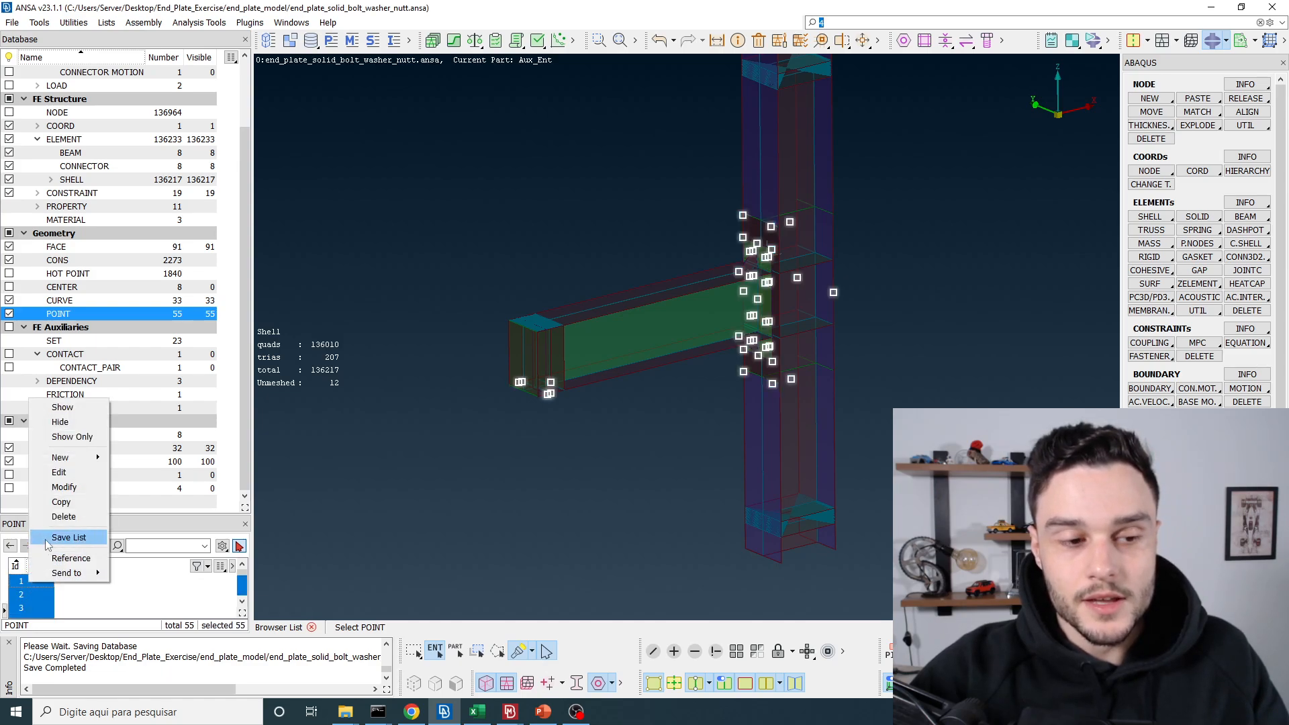
left_click(65, 530)
left_click(291, 566)
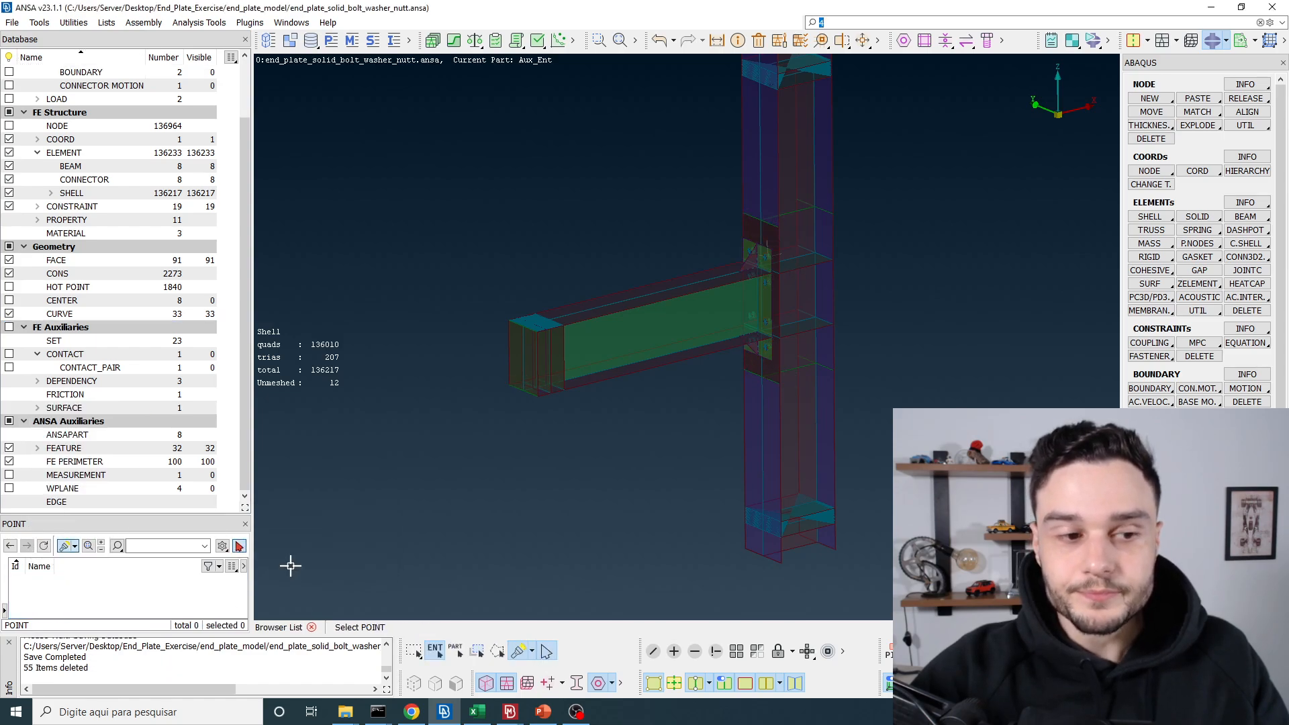
- Delete all geometry curves from the model and confirm the deletion
left_click(74, 313)
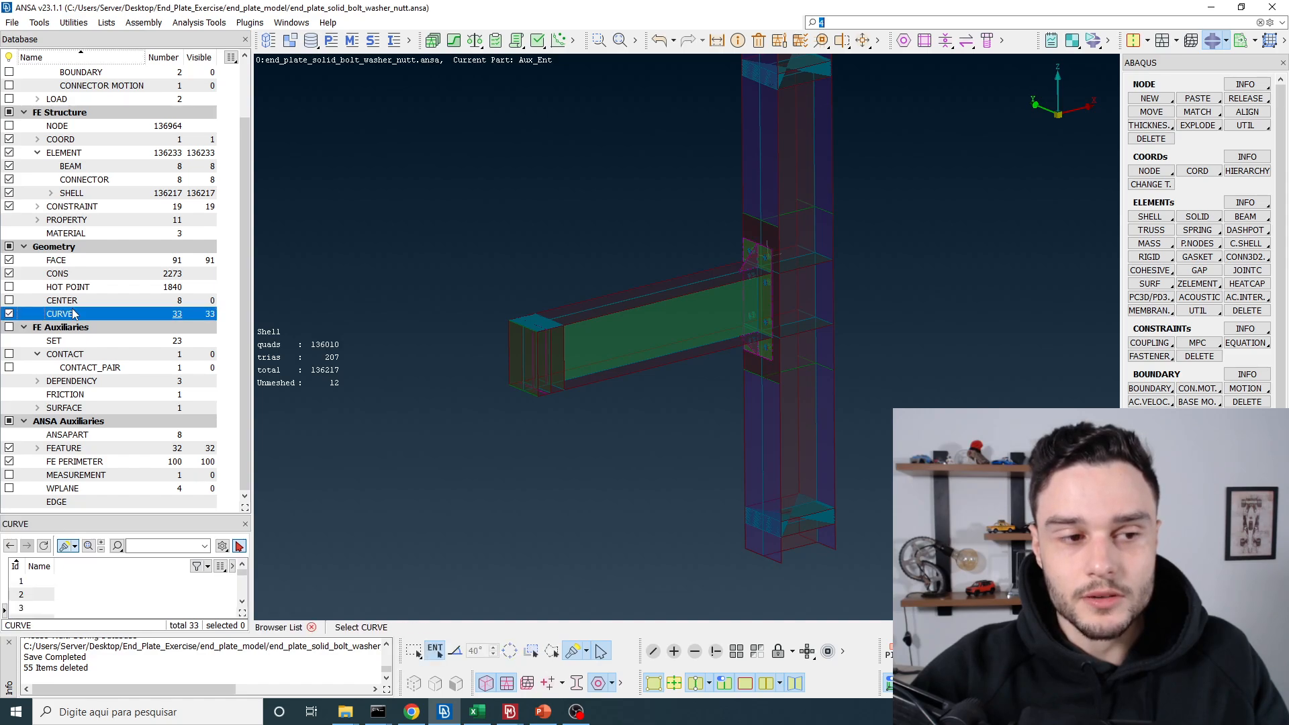
left_click(41, 582)
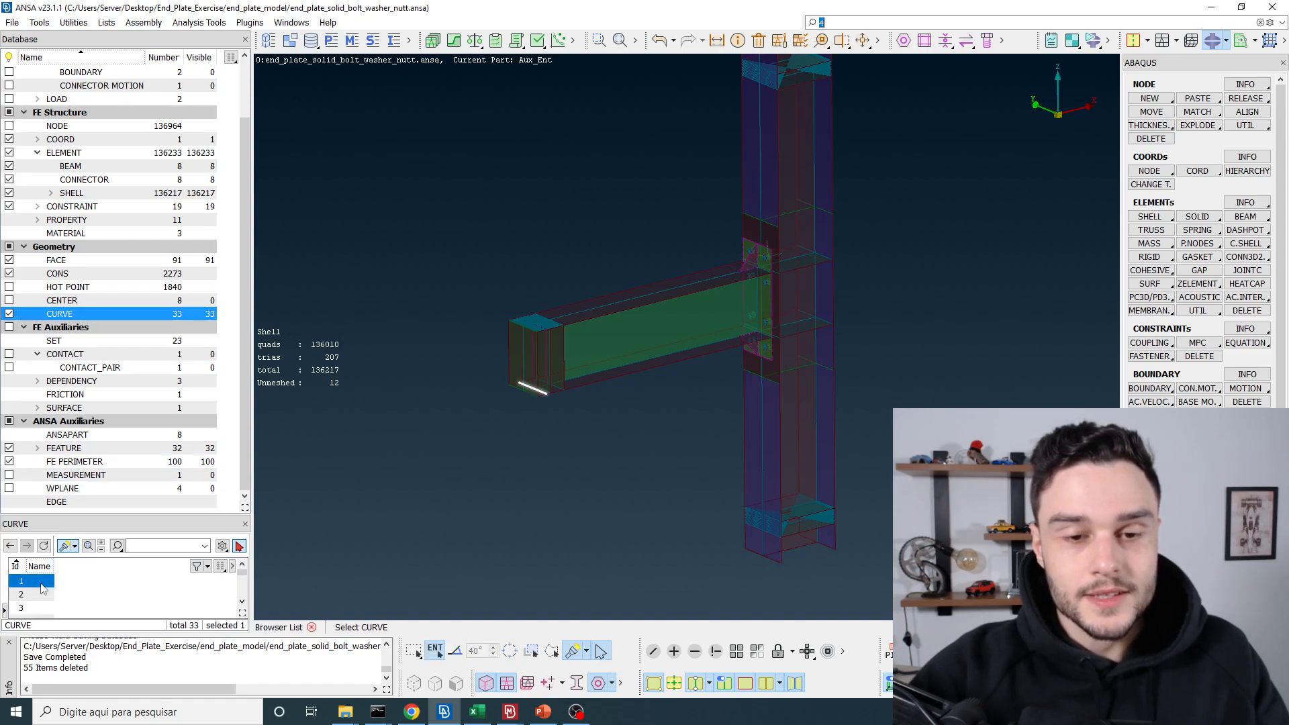
key("ctrl+a")
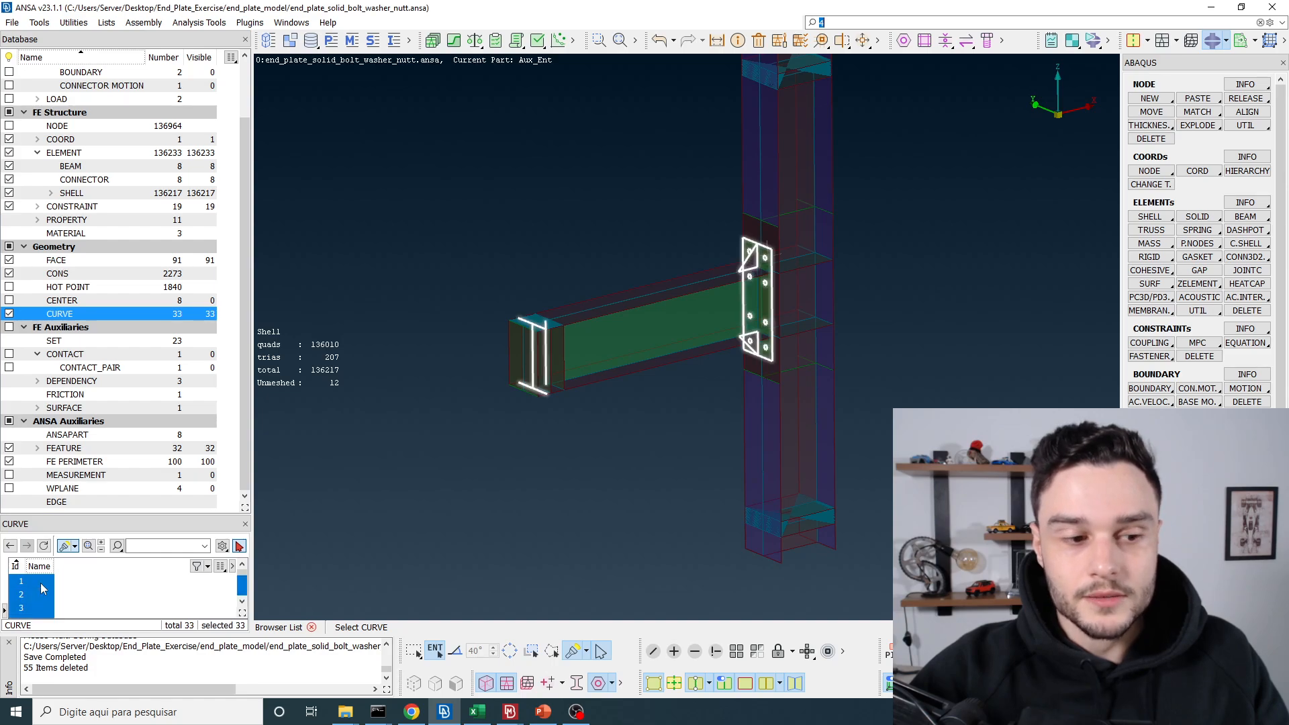
right_click(42, 589)
left_click(114, 527)
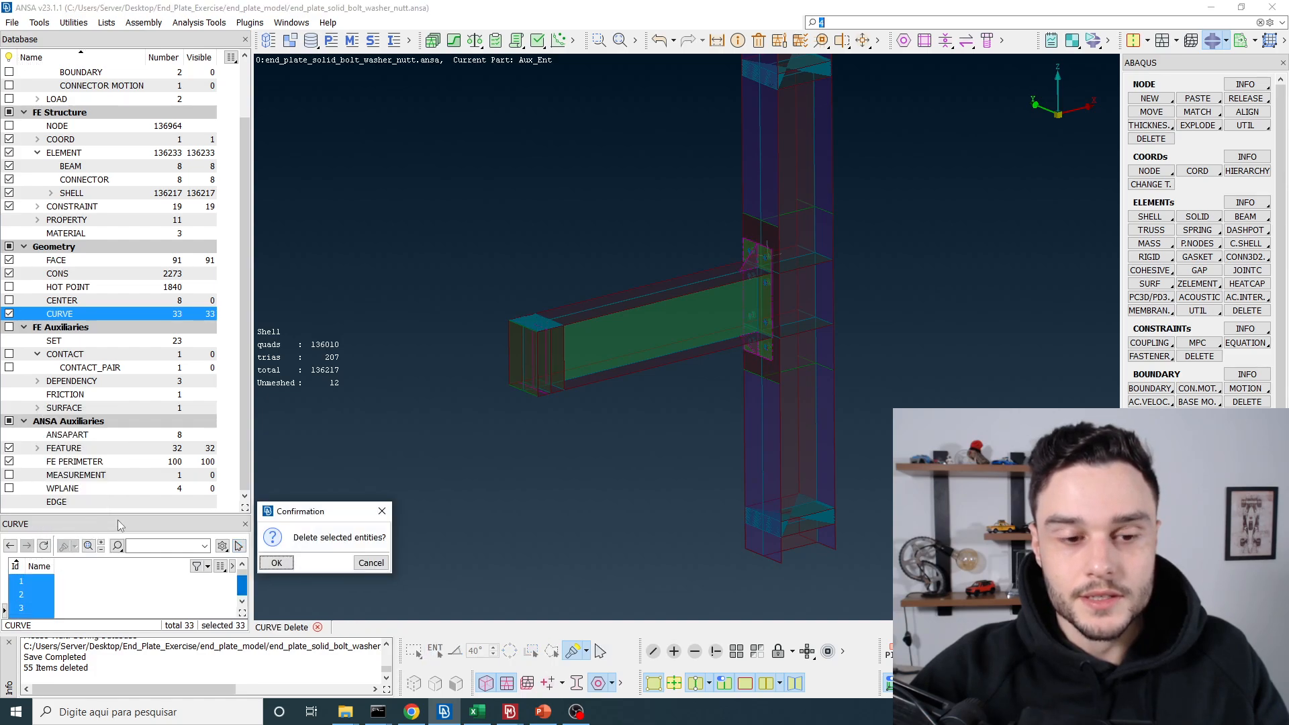
left_click(275, 563)
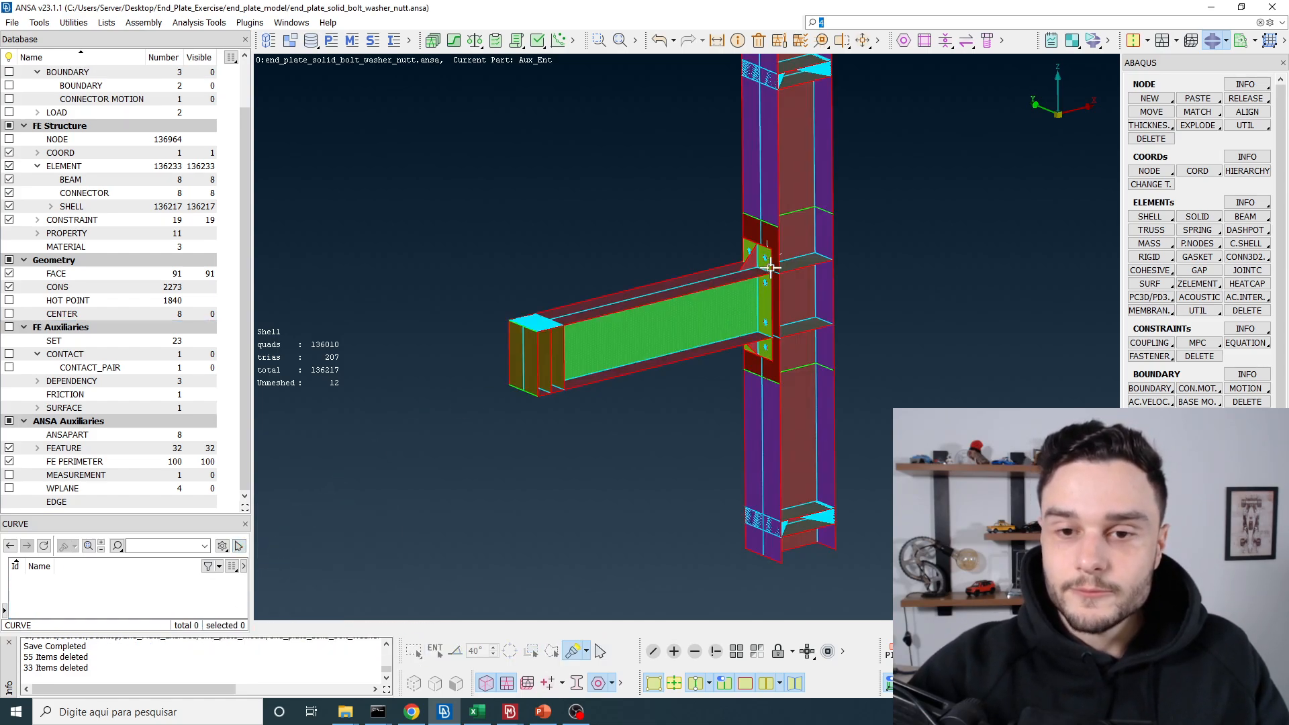
- Examine the couplings and simplified bolt elements at the end plate's bolt holes
scroll(773, 258, "up", 3)
scroll(774, 258, "up", 5)
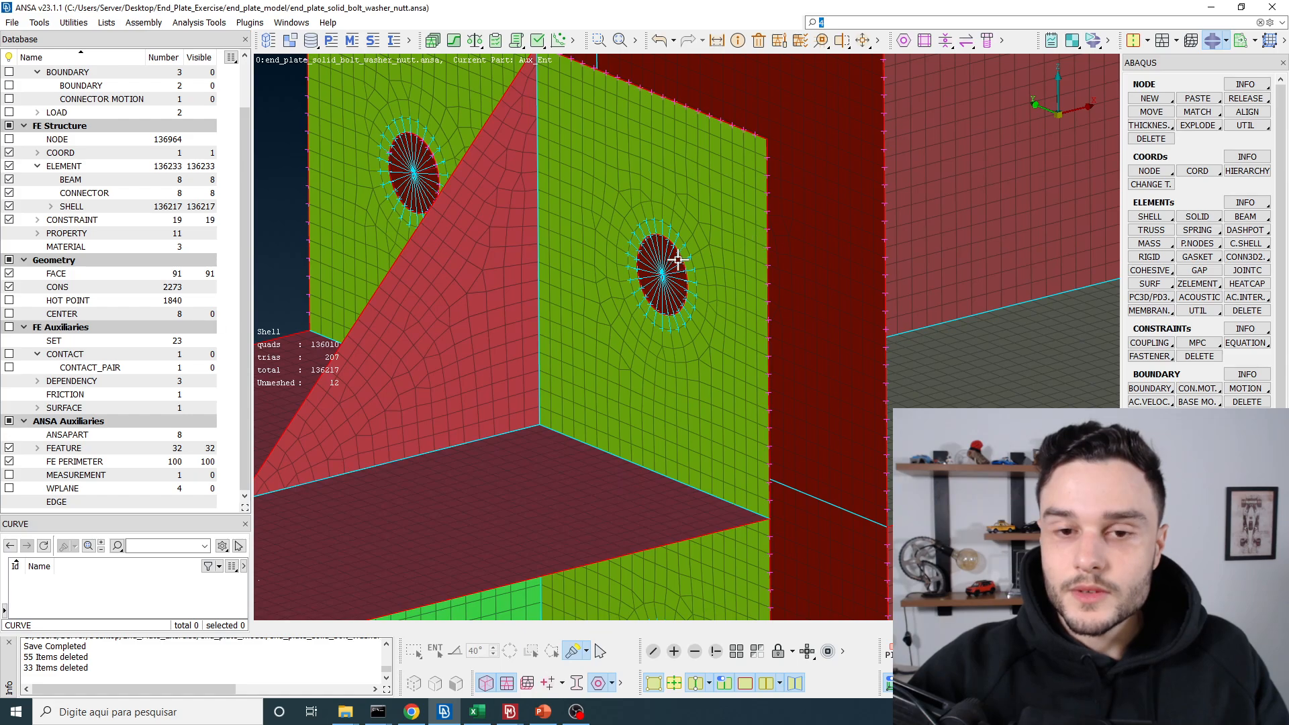
scroll(673, 253, "down", 3)
mouse_move(673, 254)
left_mouse_down("ctrl")
mouse_move(610, 253)
mouse_move(671, 259)
mouse_move(624, 240)
mouse_move(676, 238)
left_mouse_up("ctrl")
scroll(668, 252, "up", 5)
scroll(685, 244, "down", 8)
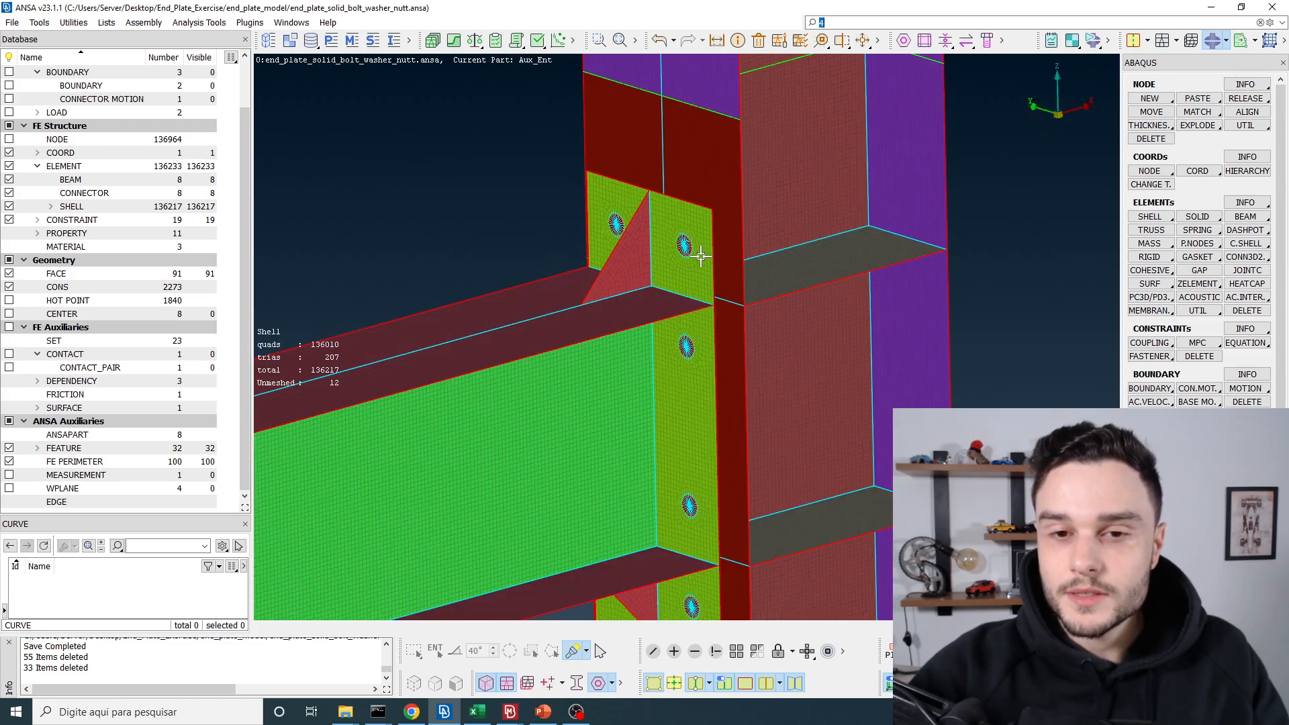
scroll(632, 226, "up", 5)
left_click_drag(628, 227, 669, 241, "ctrl")
scroll(665, 233, "down", 6)
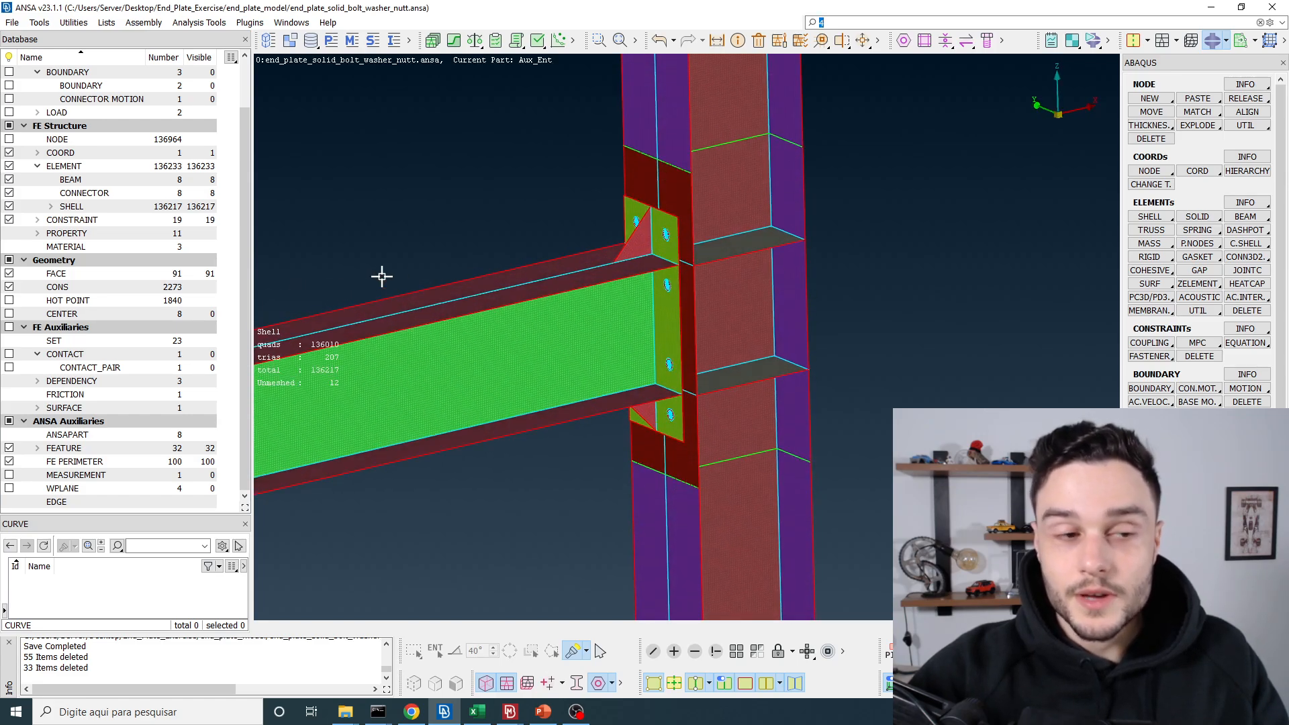
- Delete the coupling constraints around the bolt holes with their released nodes, keeping the couplings at the beam and column ends
left_click(74, 220)
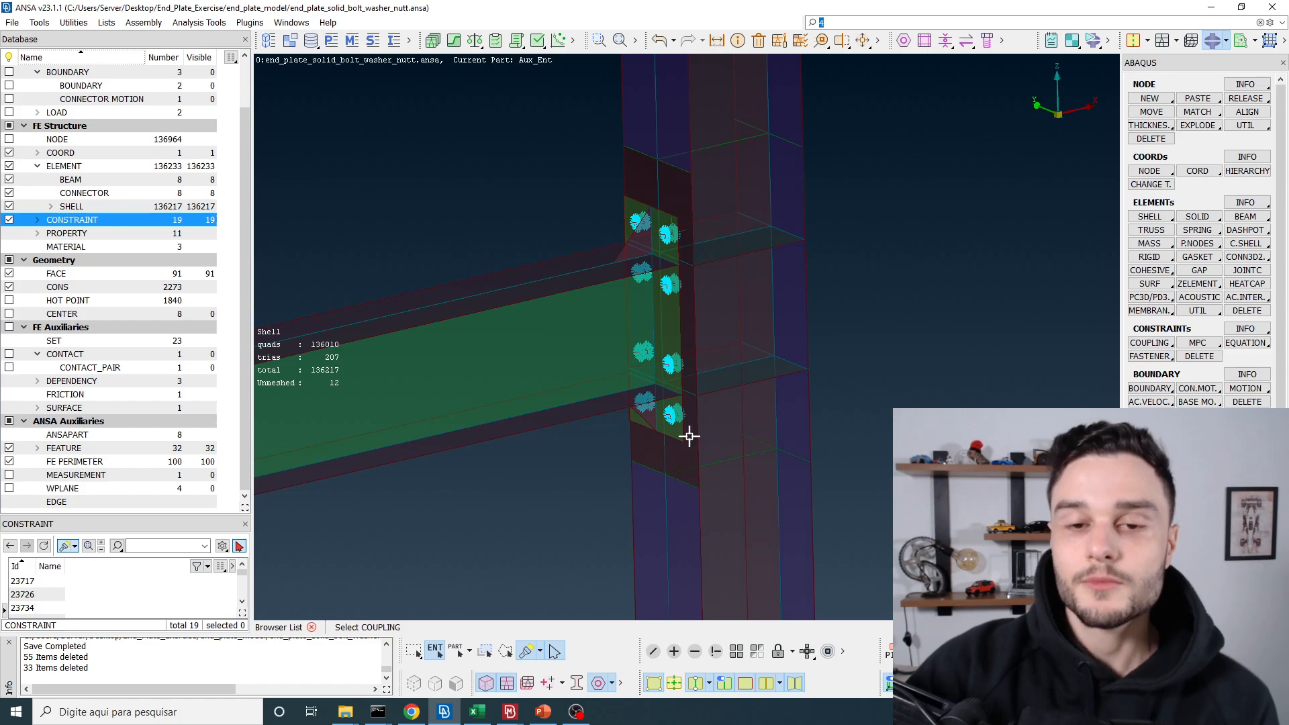
left_click_drag(543, 136, 964, 473)
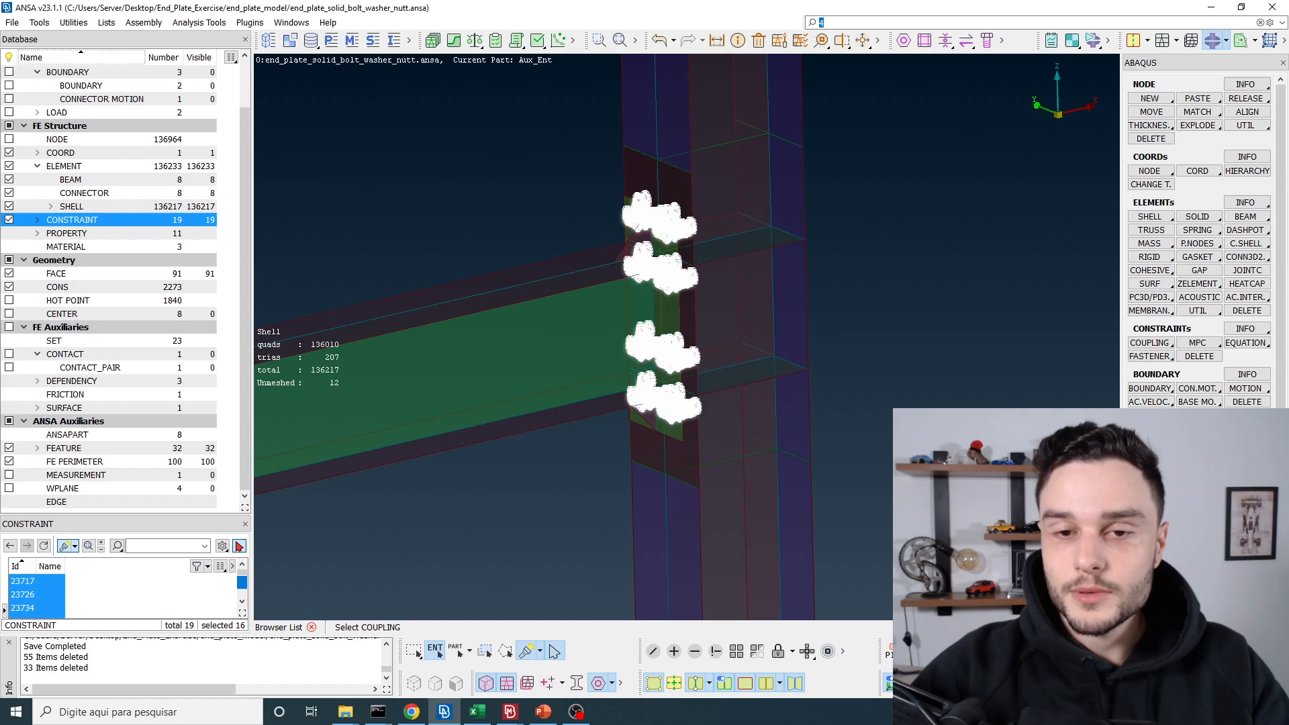
scroll(836, 456, "down", 5)
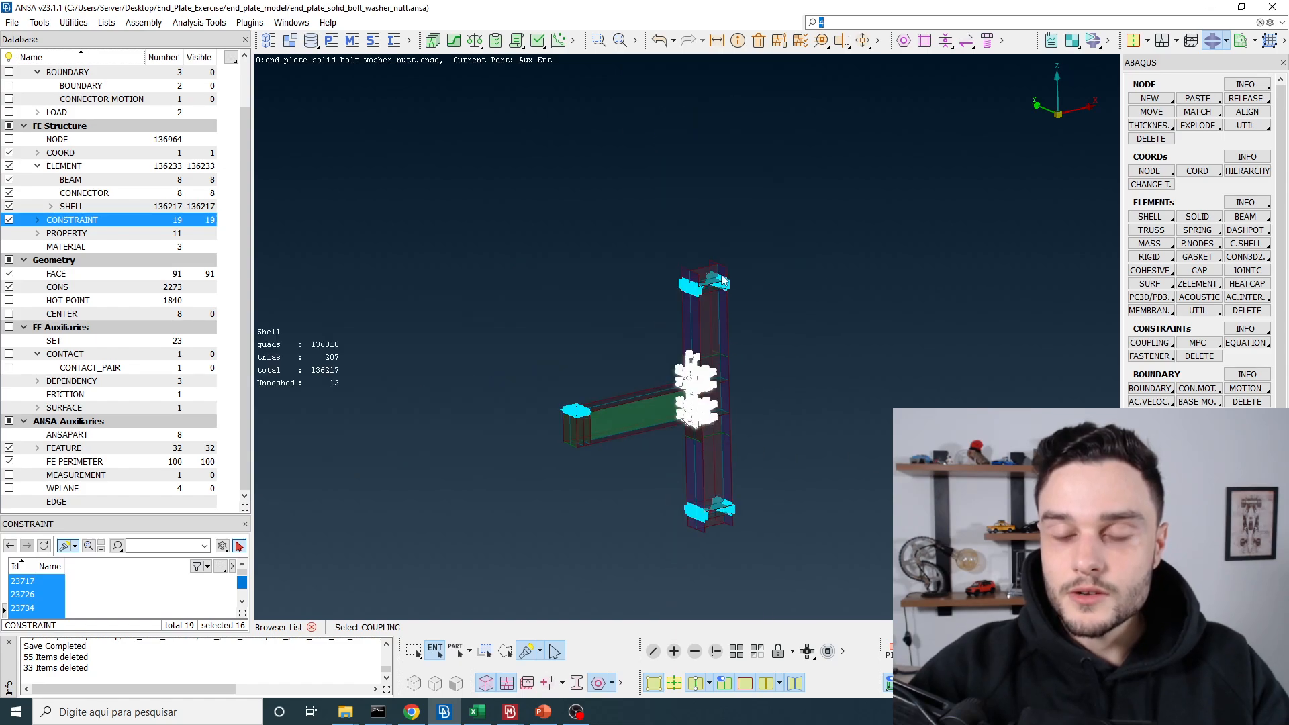
scroll(717, 416, "up", 5)
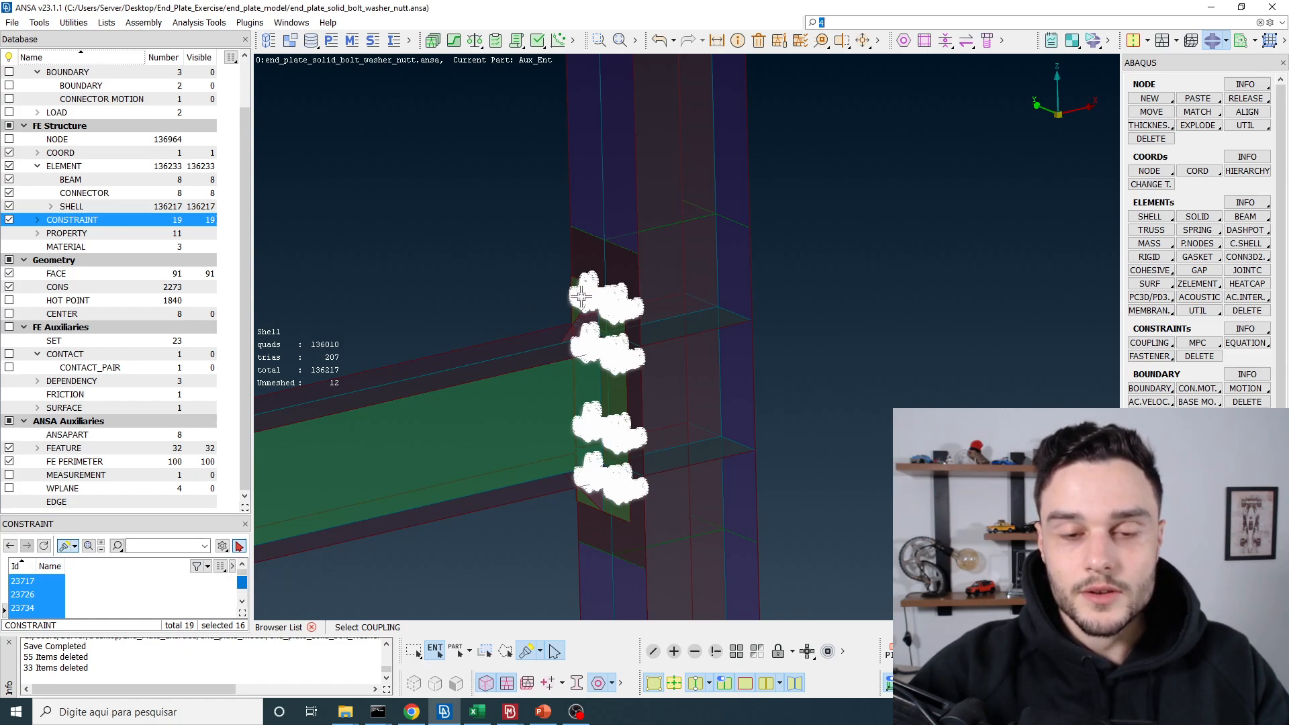
right_click(457, 197)
left_click(492, 219)
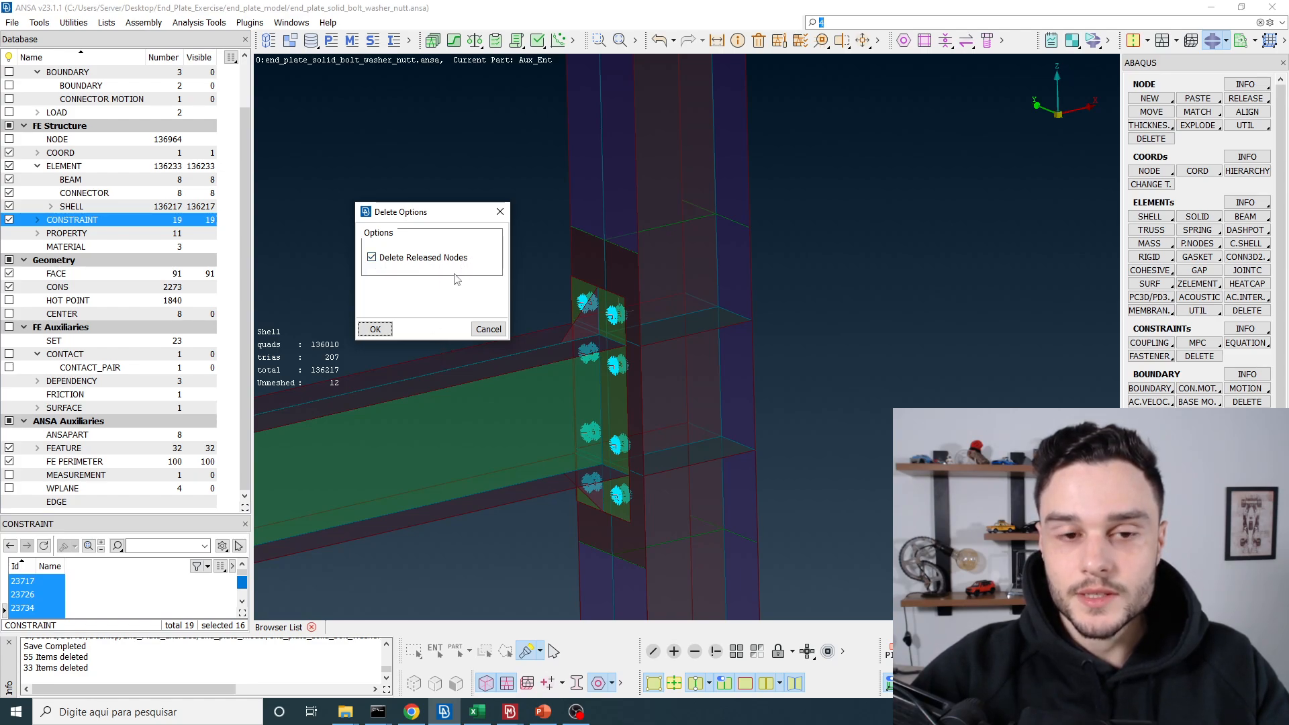
left_click(375, 329)
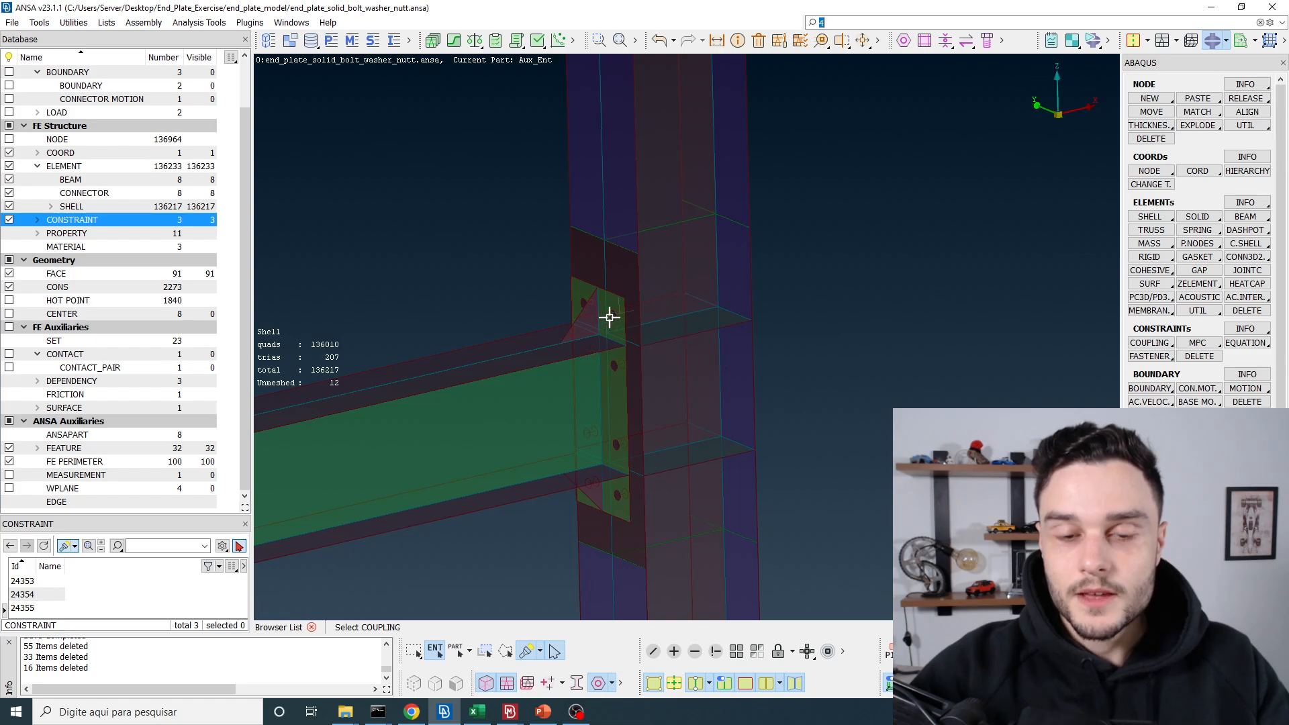
- Delete all beam elements that represent the bolts in the end plate holes, together with their released nodes
scroll(611, 315, "up", 5)
scroll(651, 292, "down", 5)
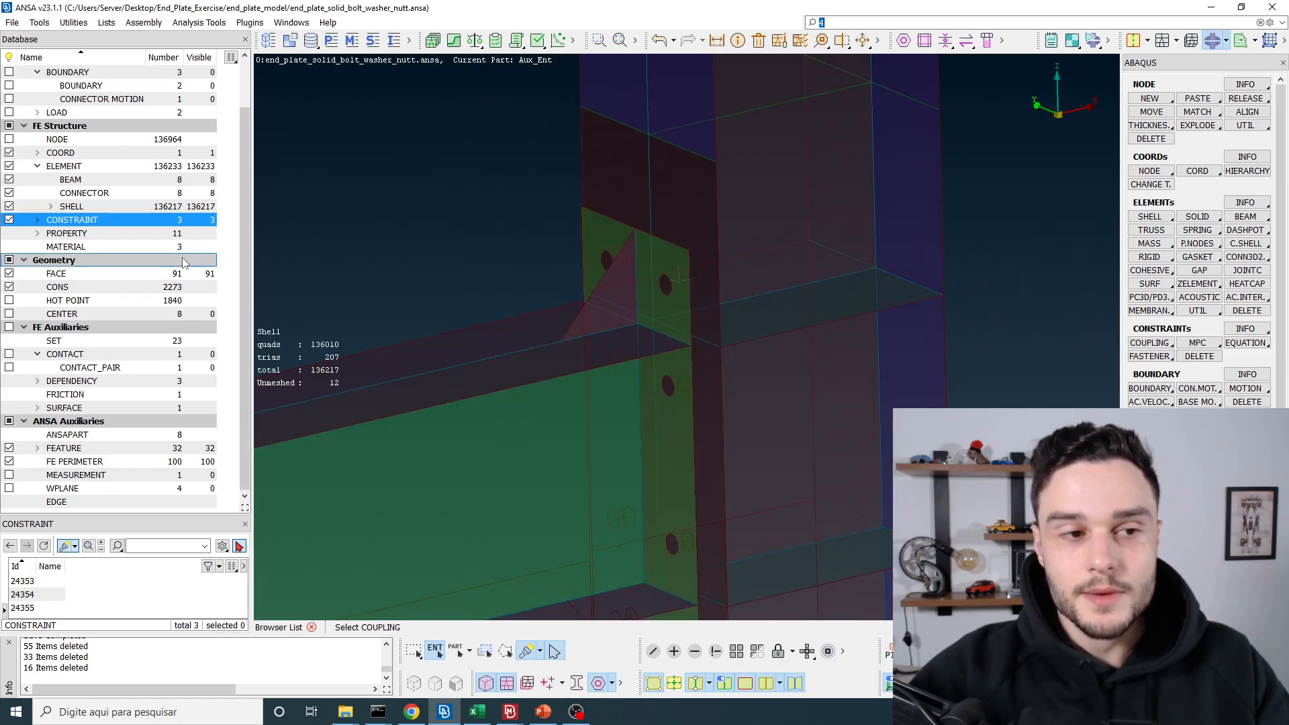
left_click(60, 167)
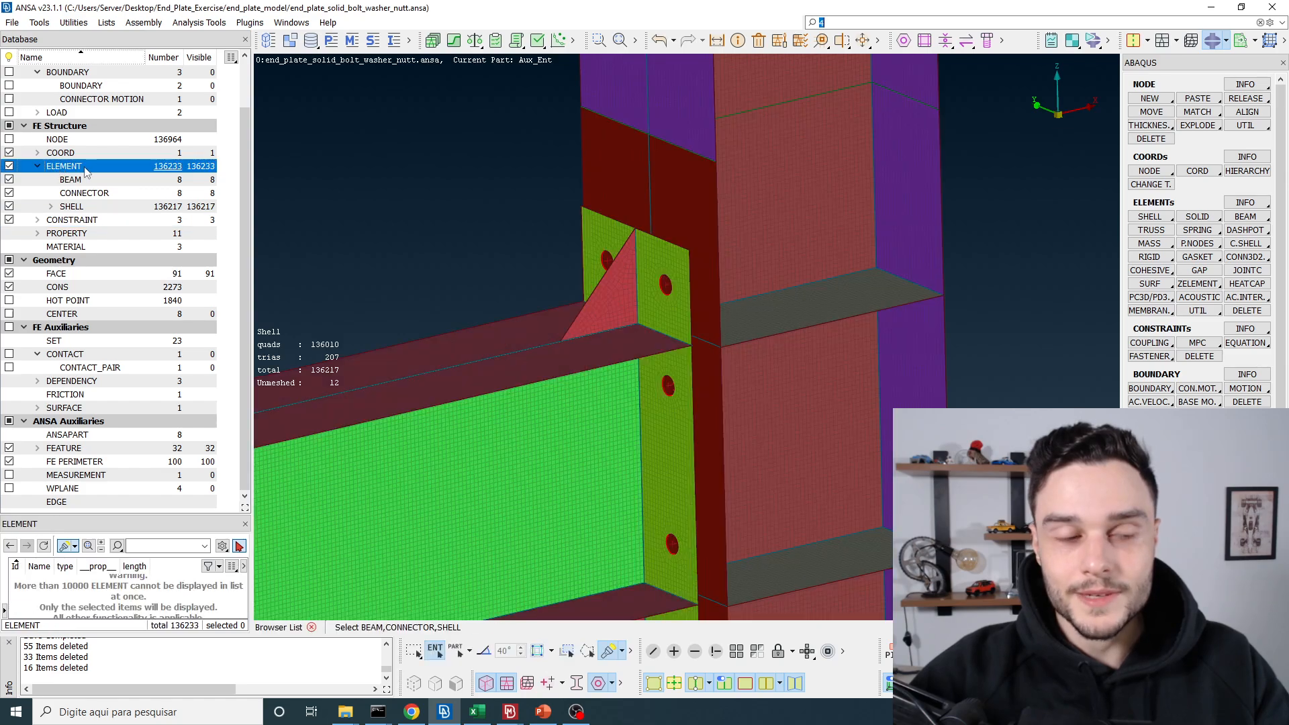
left_click(67, 179)
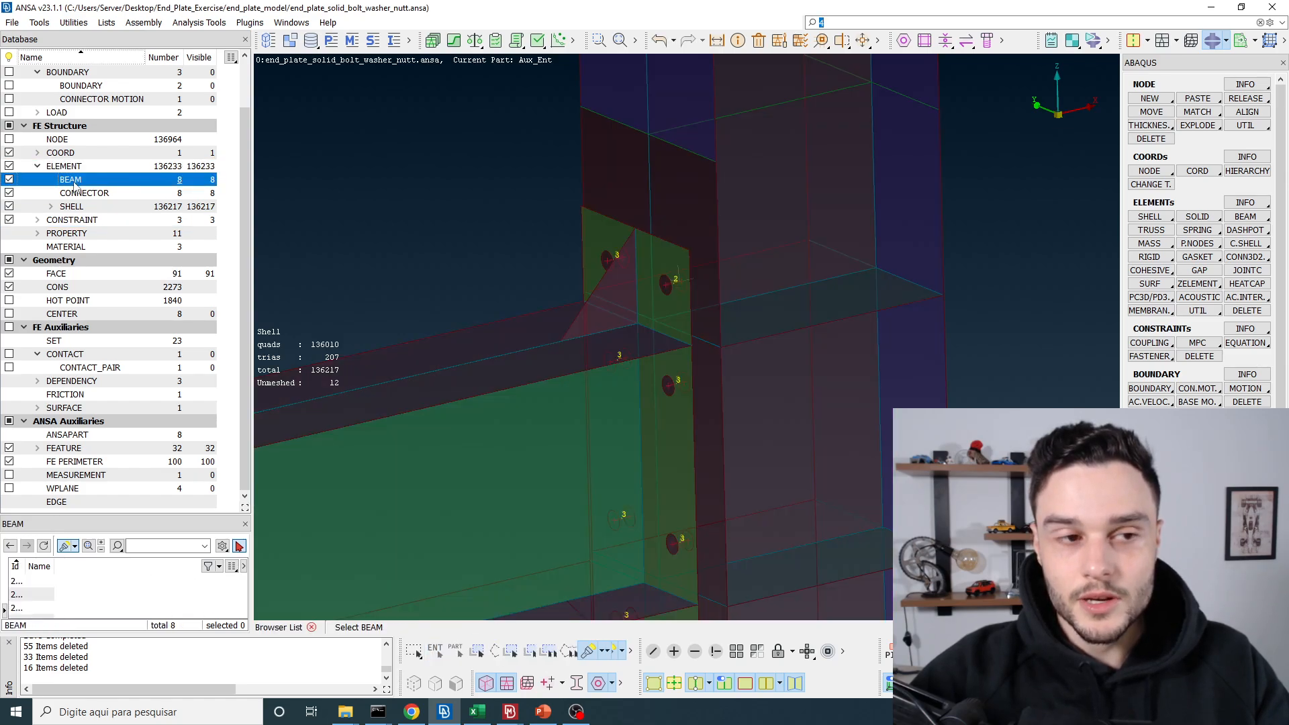
scroll(584, 174, "down", 3)
left_click_drag(469, 163, 772, 440)
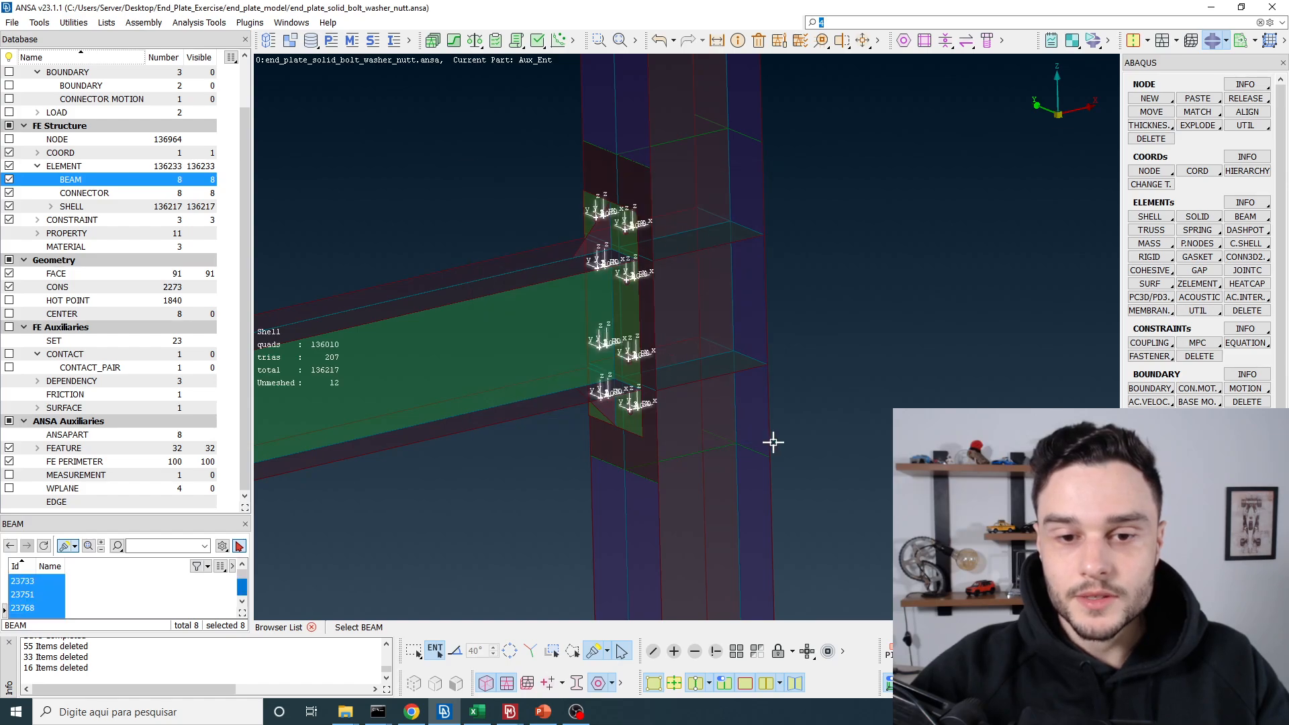
right_click(54, 598)
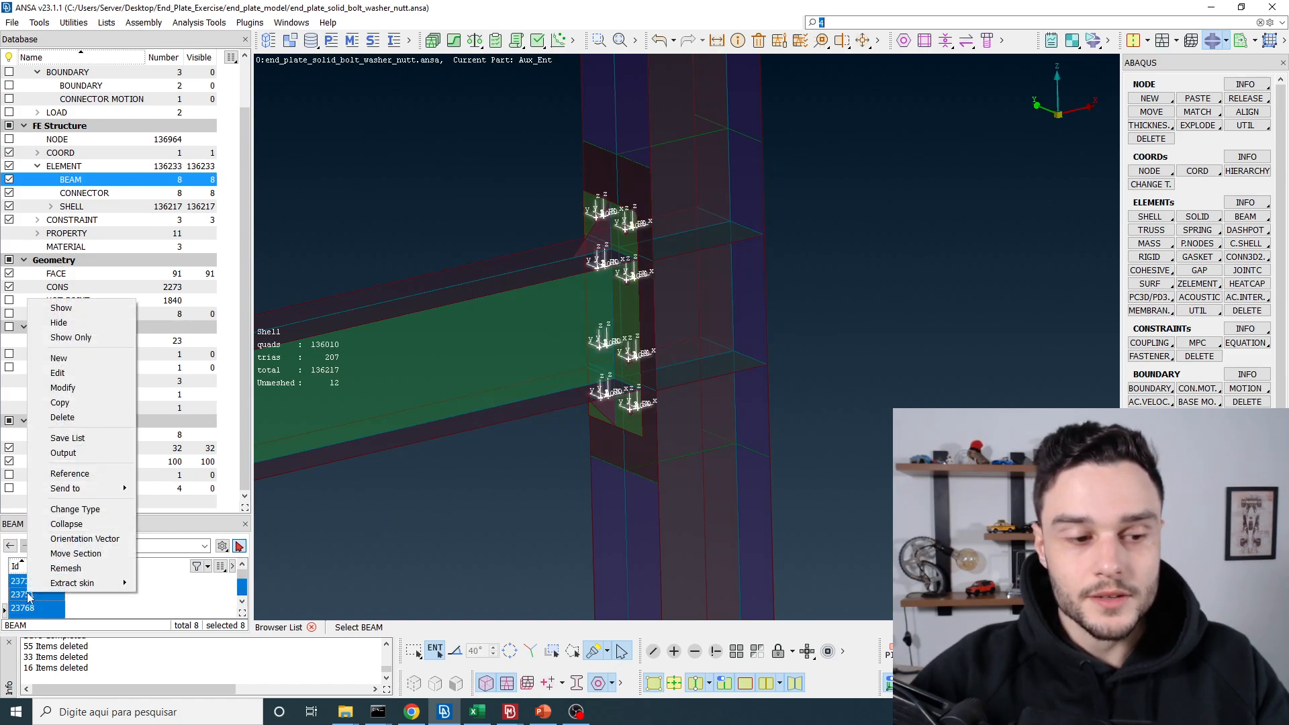
left_click(60, 437)
left_click(374, 329)
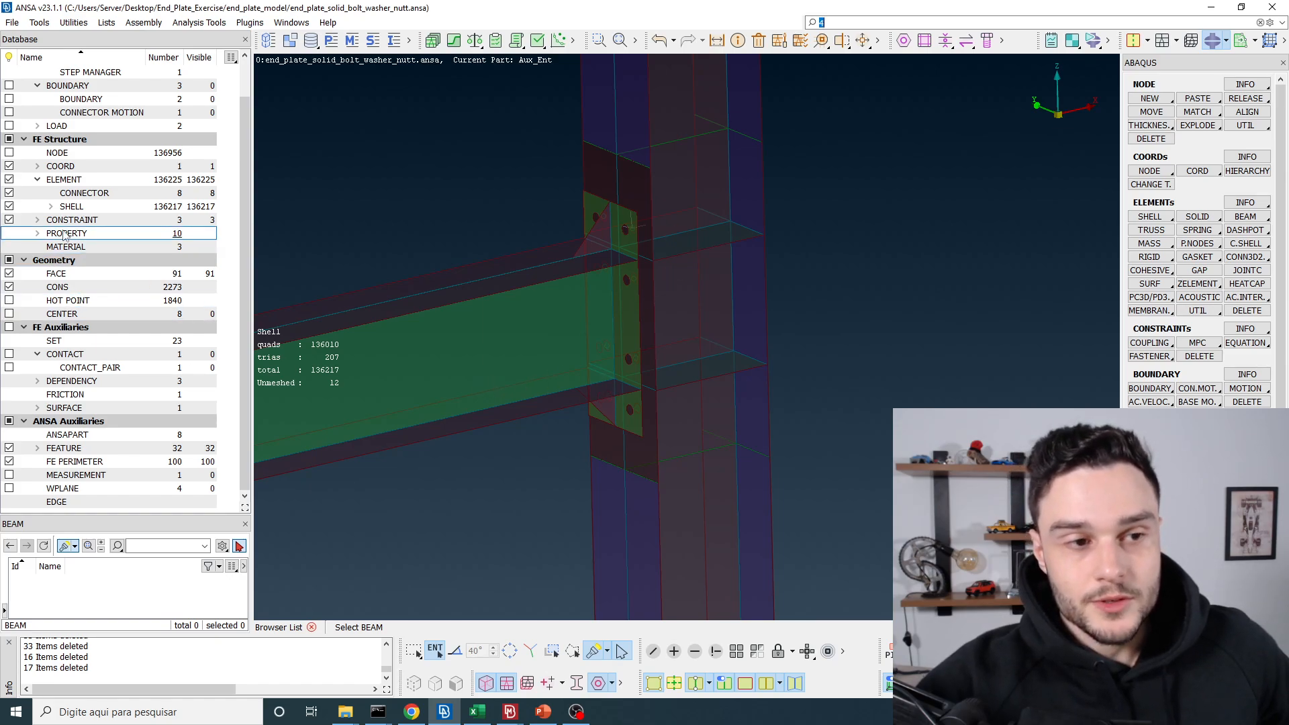
- Delete all connector elements at the end plate's bolt holes, together with their released nodes
left_click(83, 194)
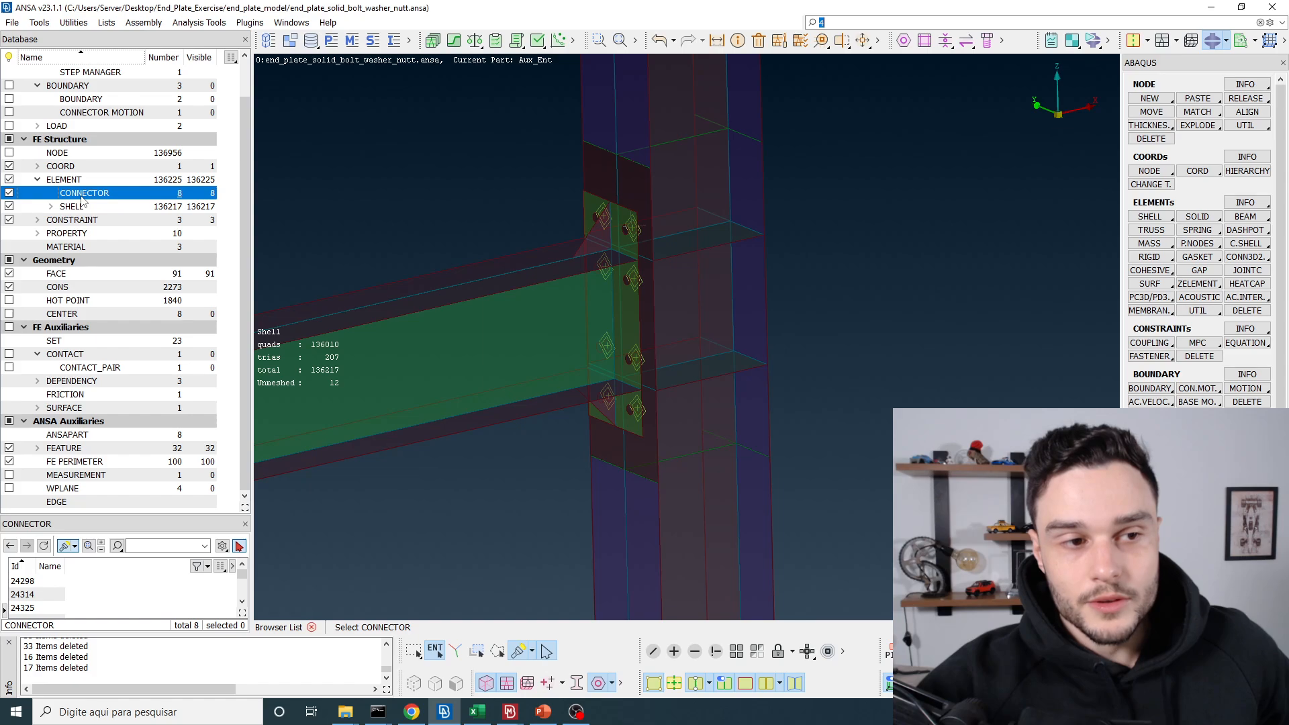
left_click_drag(545, 166, 868, 472)
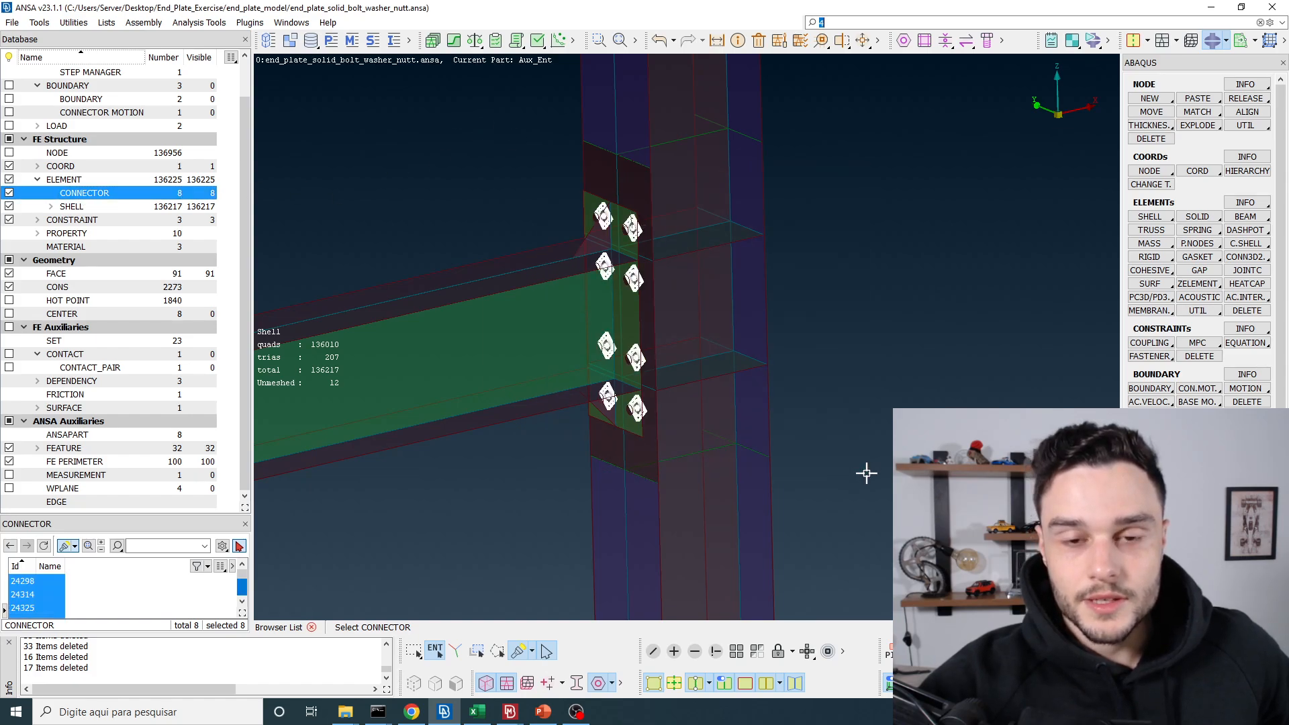
right_click(59, 600)
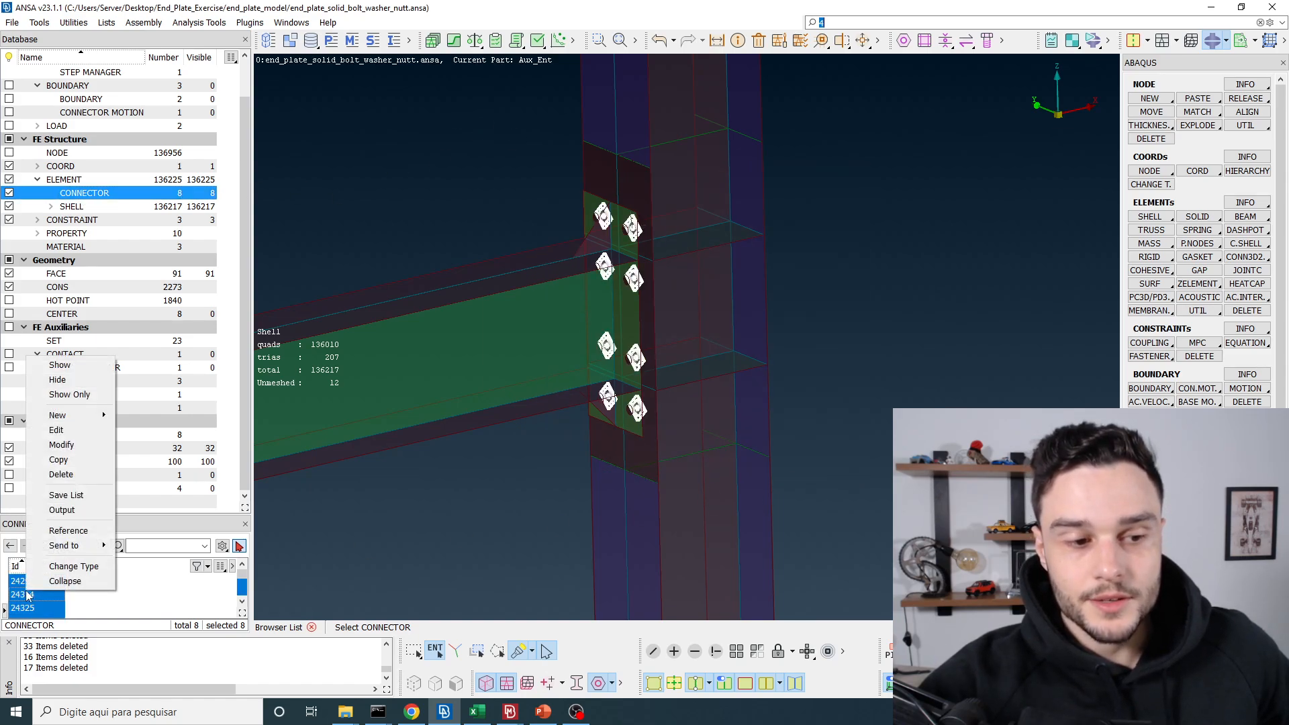
left_click(49, 475)
left_click(376, 328)
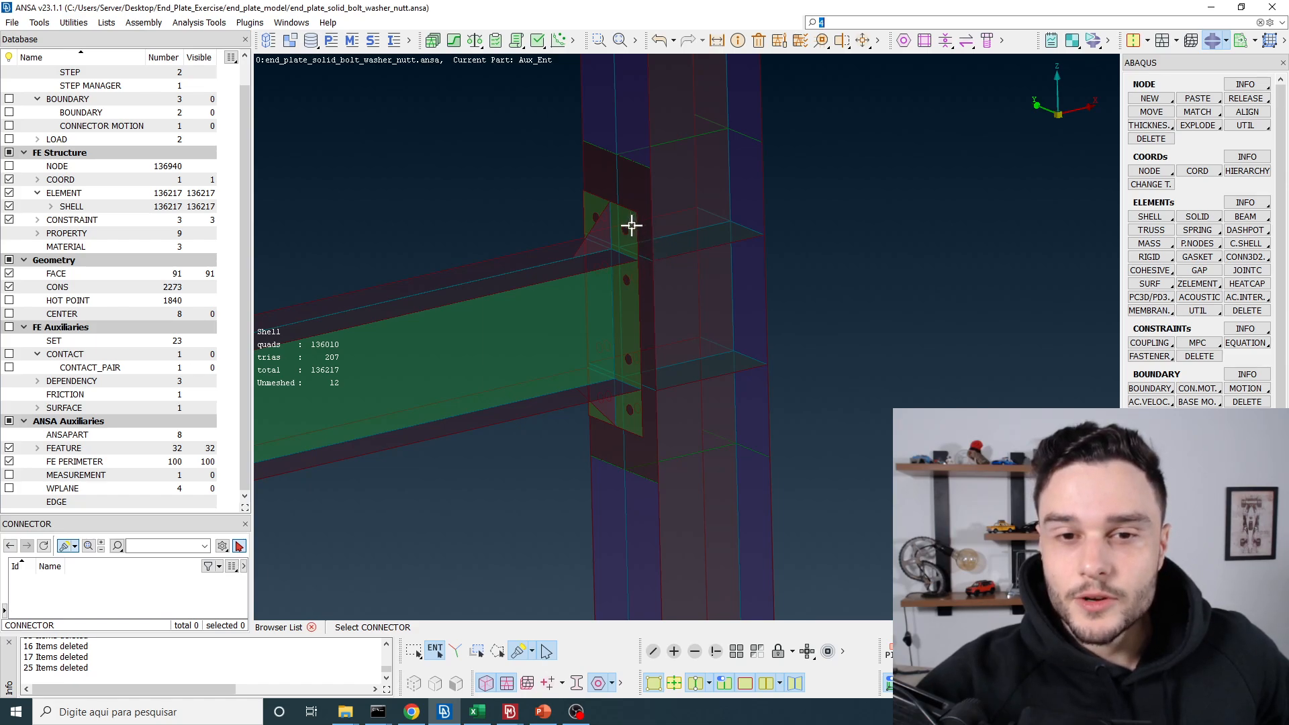
- Compress the database for all decks with every F.E. category selected, deleting unused nodes, sets, materials and other leftovers recursively
scroll(630, 223, "up", 5)
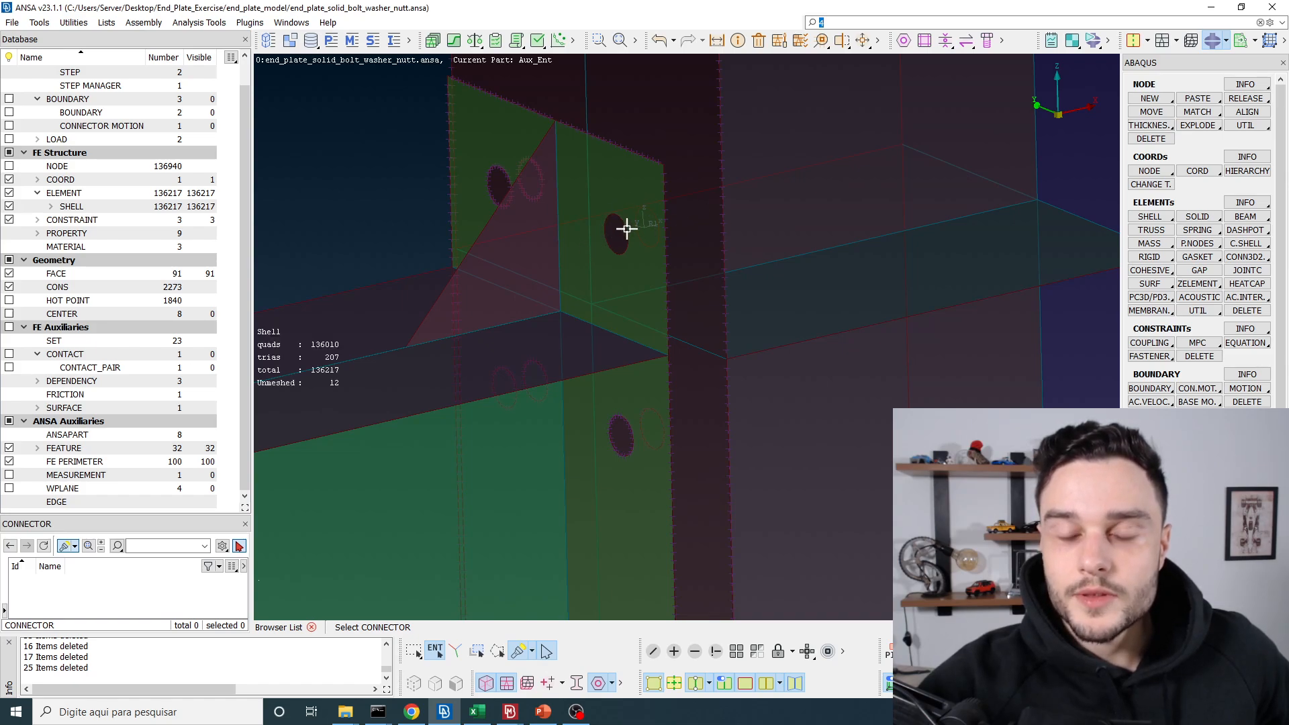
scroll(607, 94, "down", 3)
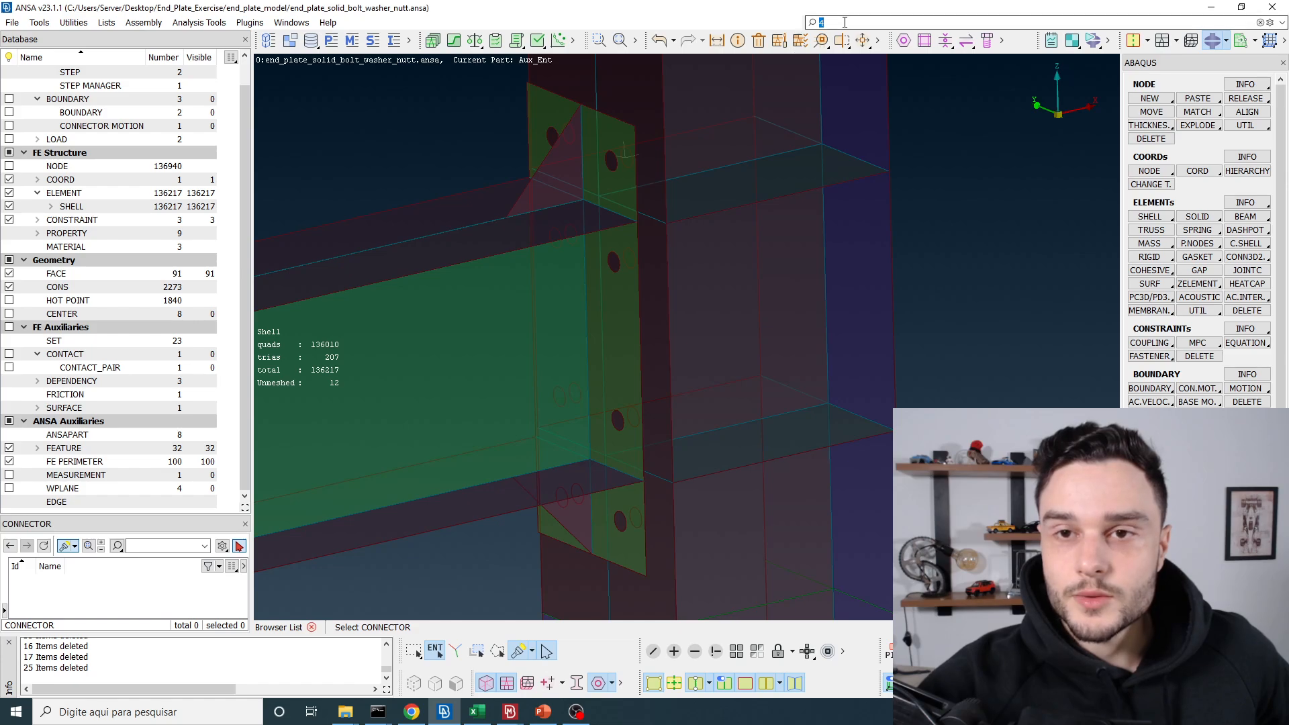
scroll(757, 193, "down", 3)
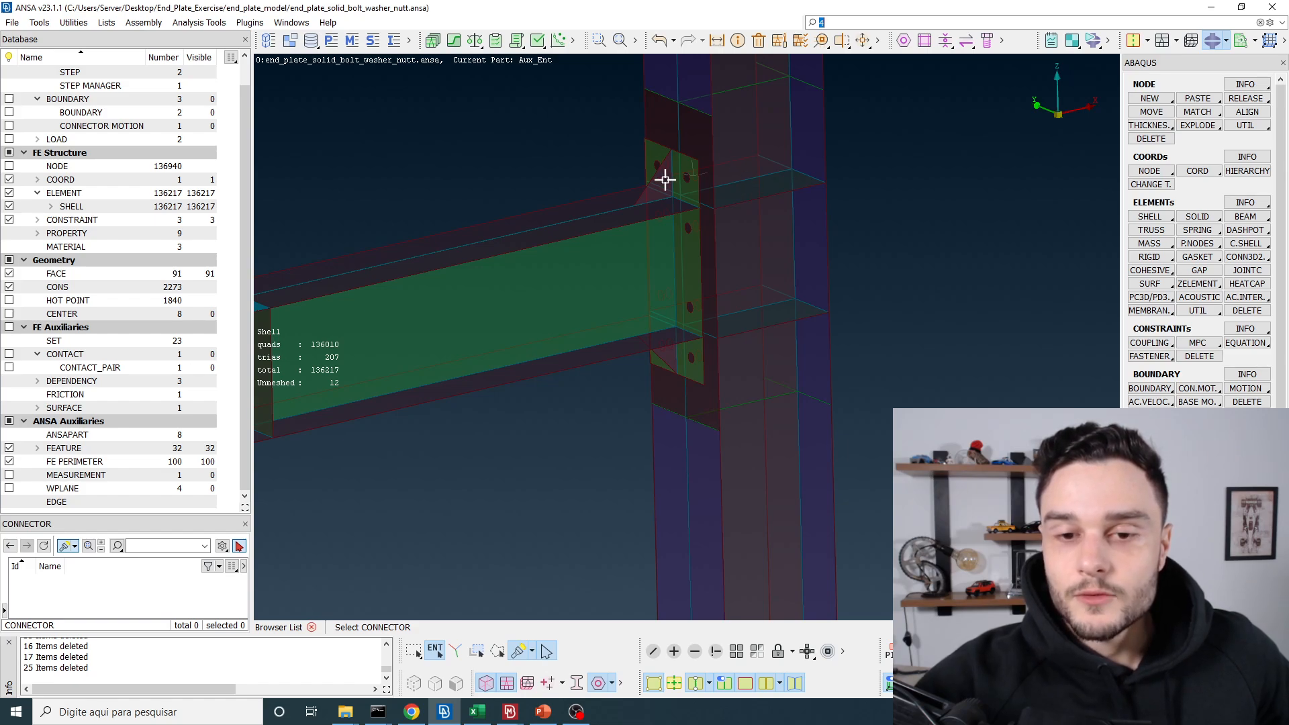
left_click(880, 41)
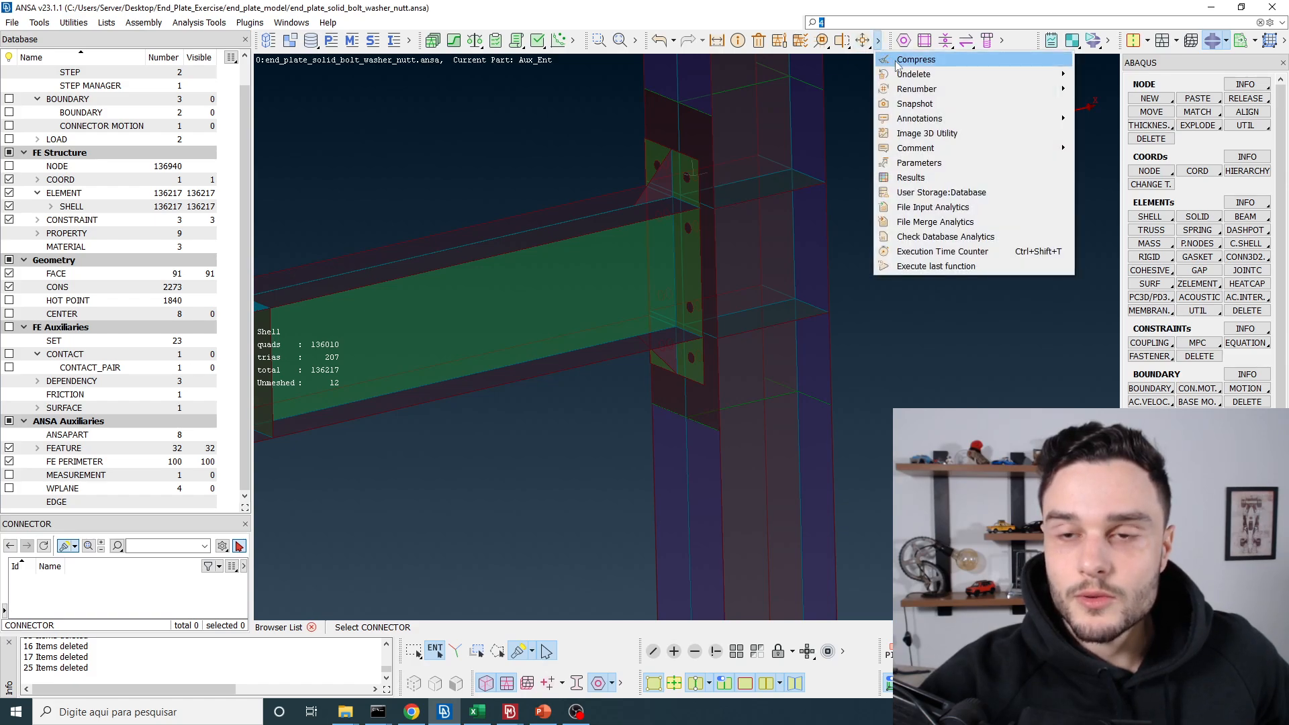
left_click(897, 62)
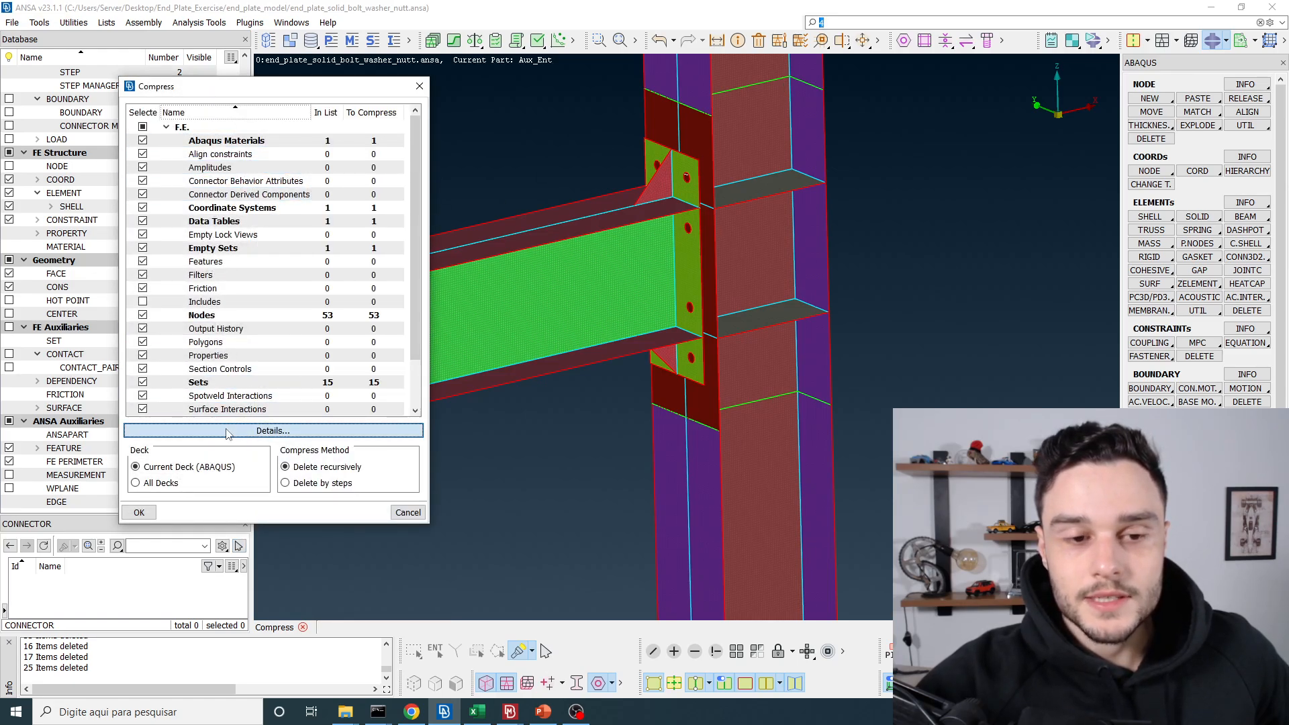
left_click(136, 484)
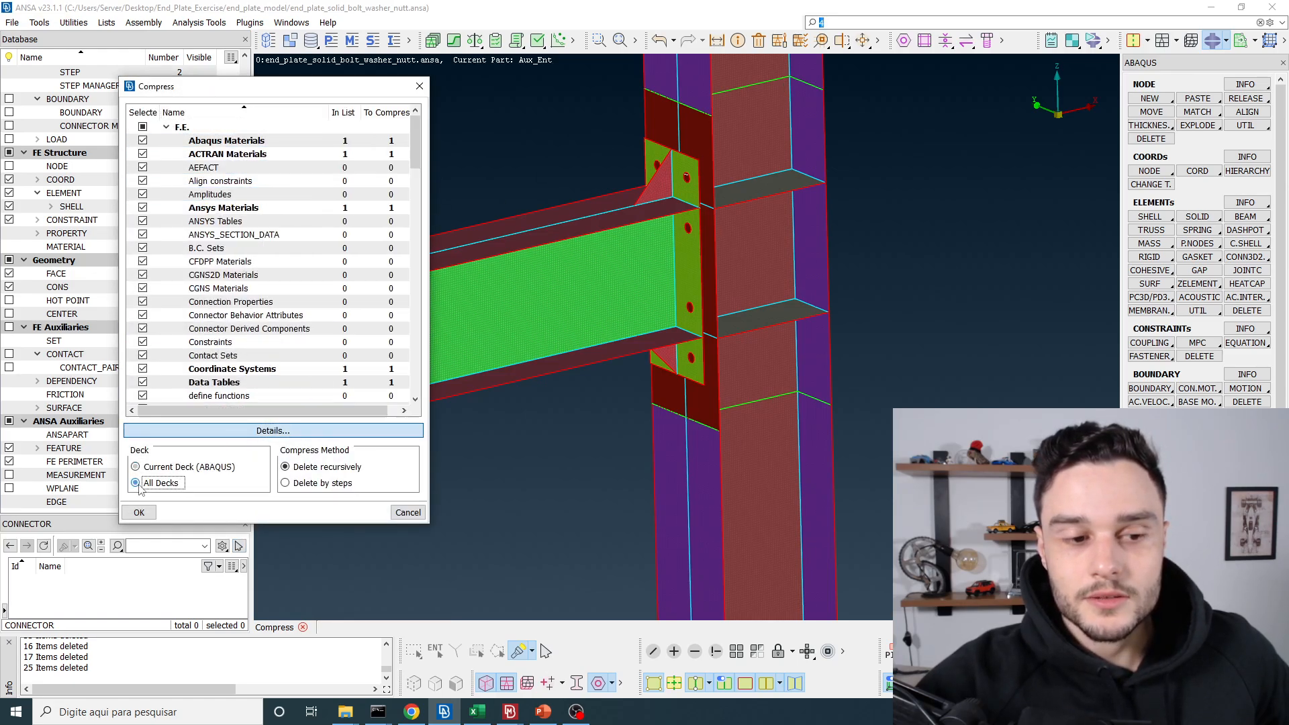
left_click(143, 128)
left_click(143, 128)
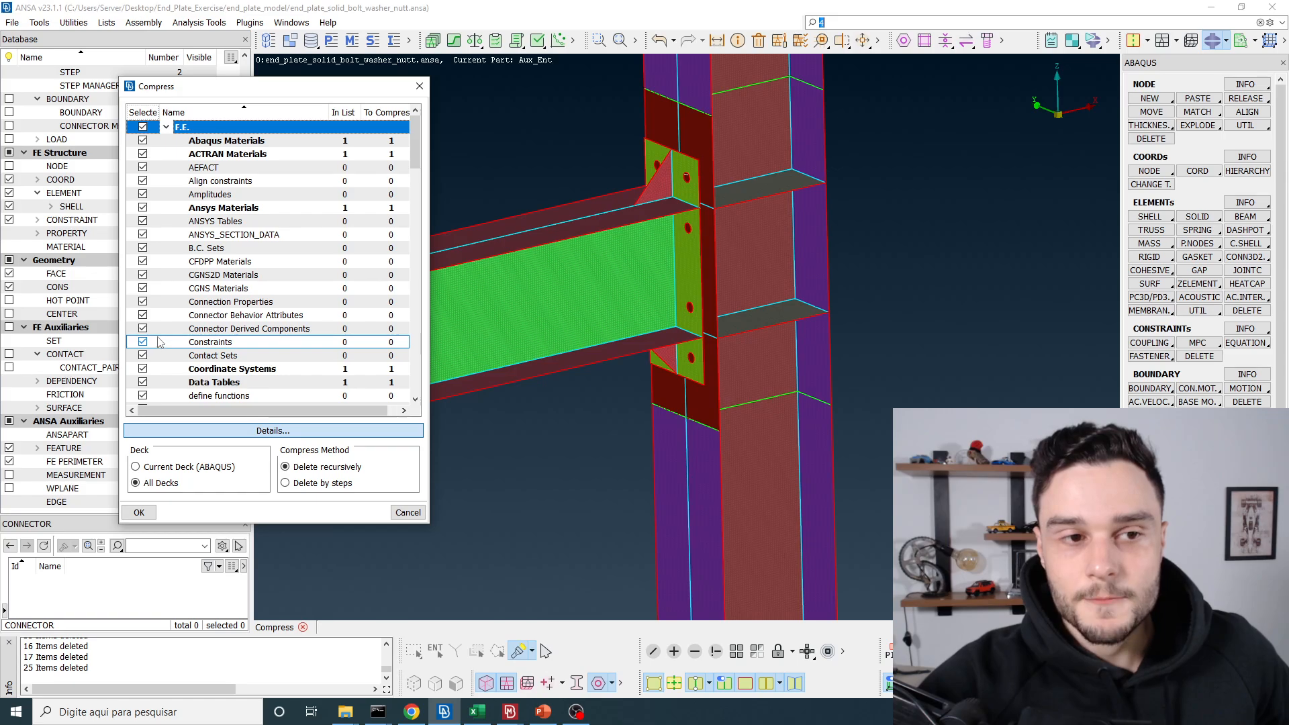
scroll(288, 315, "down", 6)
scroll(288, 315, "down", 8)
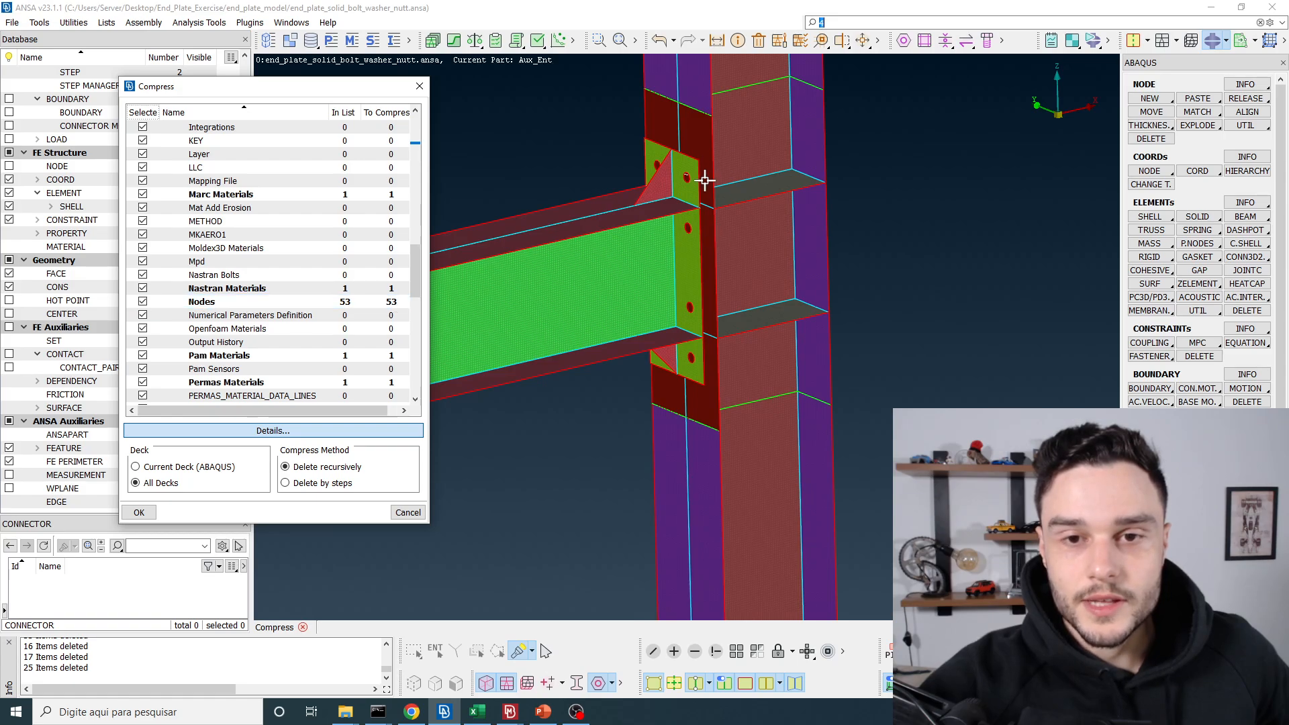
scroll(341, 350, "down", 10)
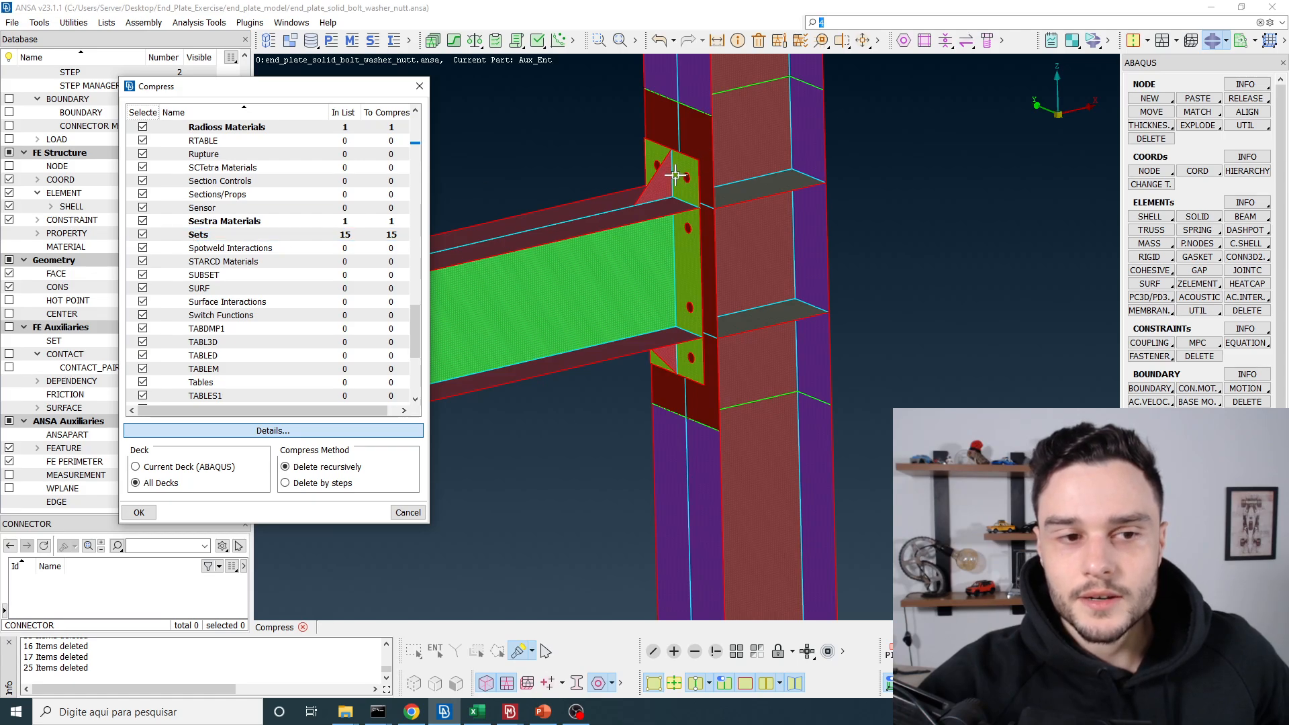
scroll(282, 362, "down", 5)
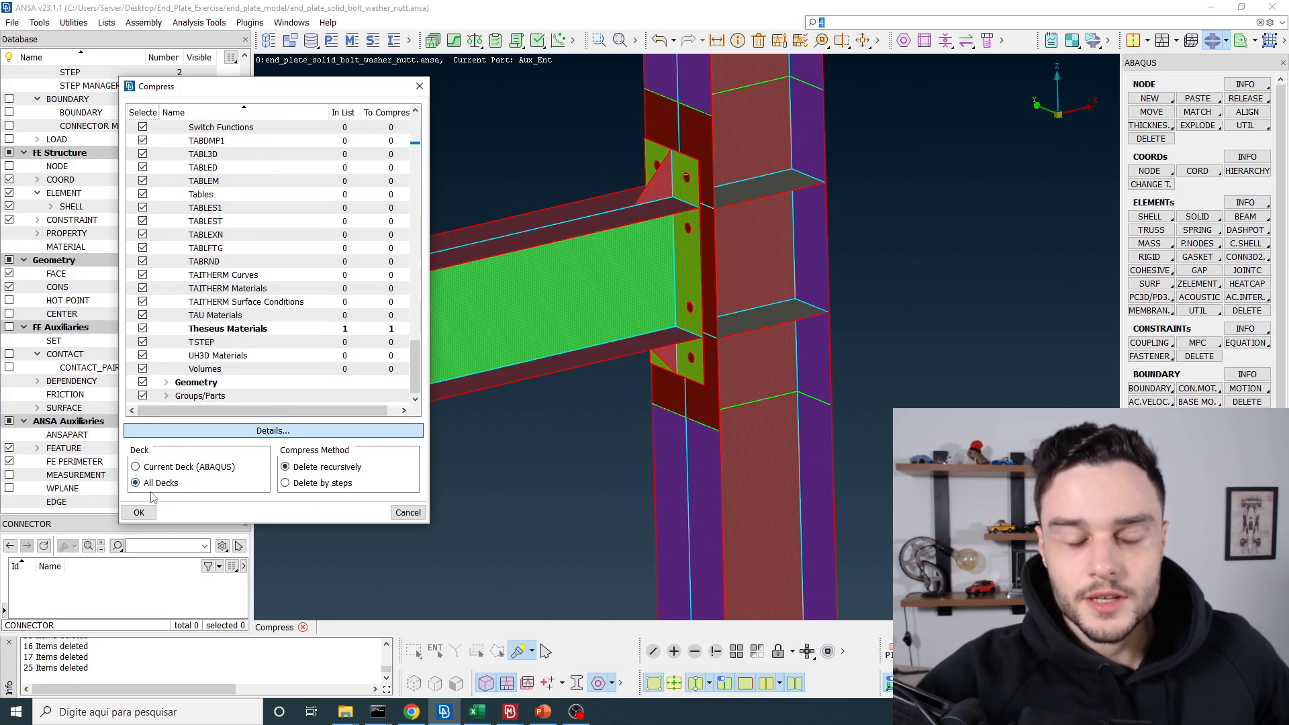
left_click(139, 513)
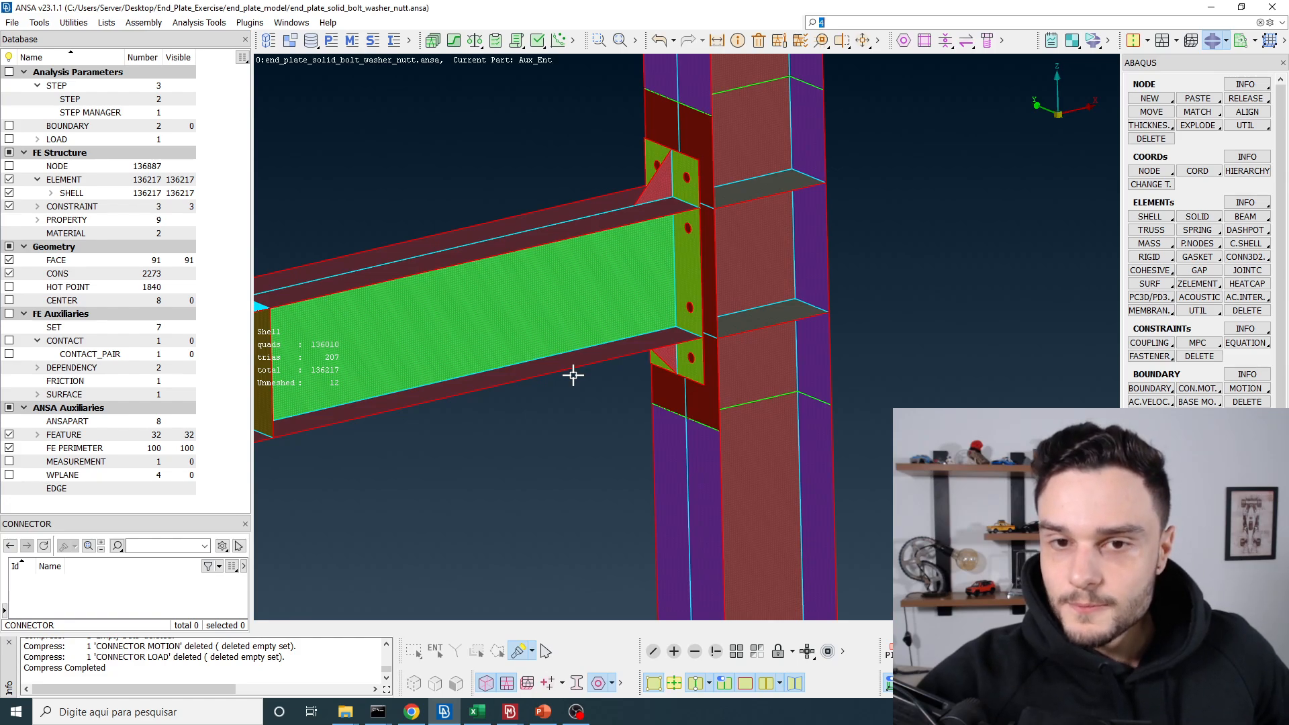
- Examine the shell mesh around the end plate's bolt holes, the triangular stiffener and the overall beam-to-column joint
scroll(684, 186, "up", 6)
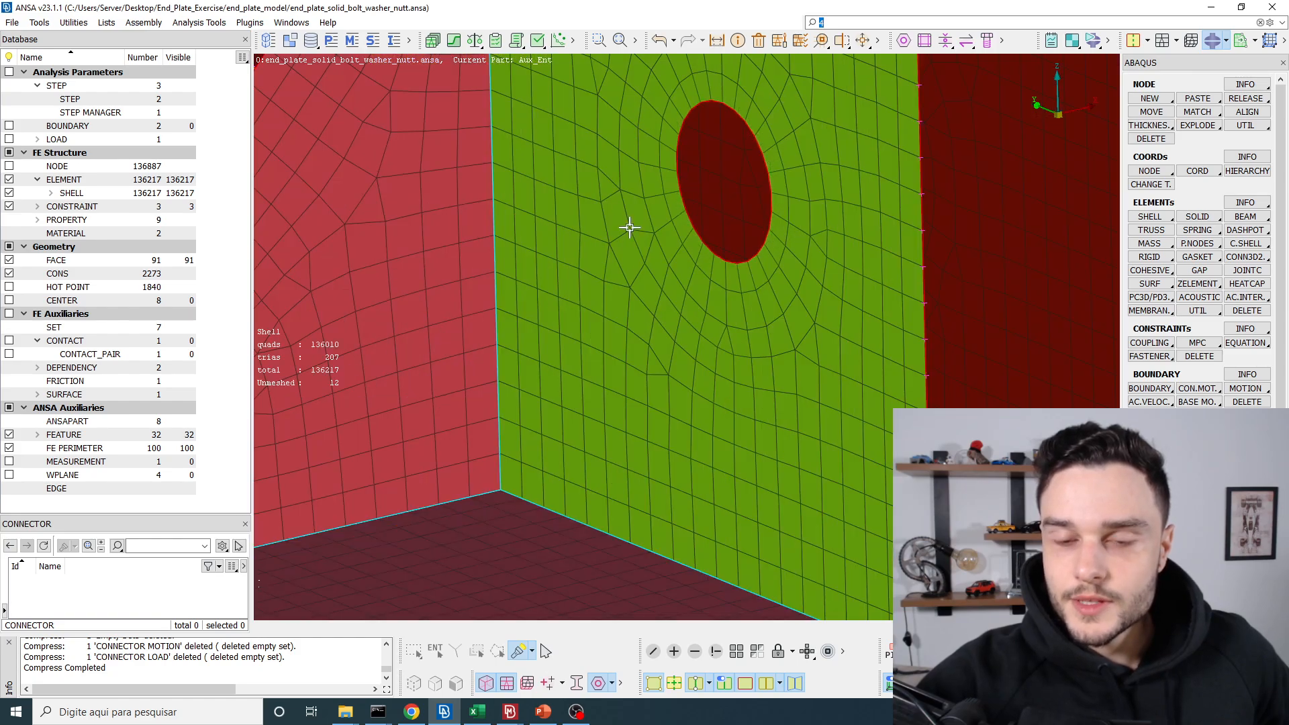
scroll(711, 285, "down", 6)
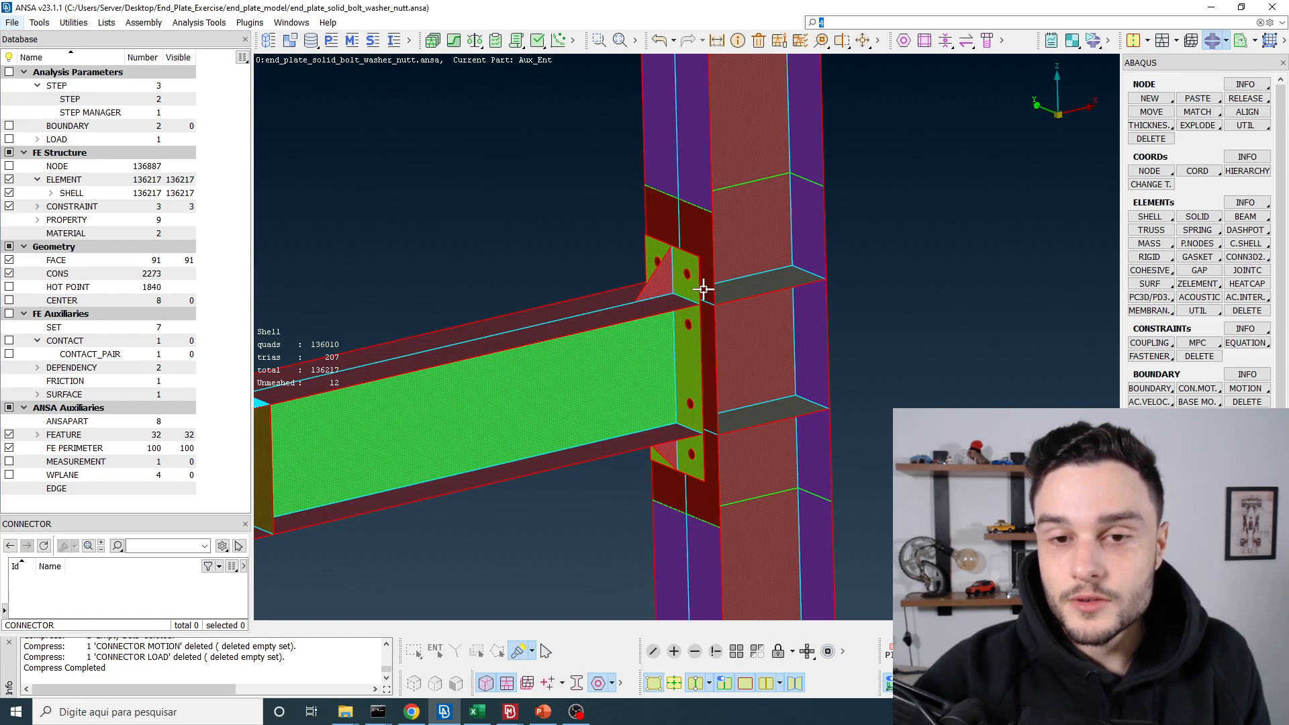
scroll(704, 290, "down", 3)
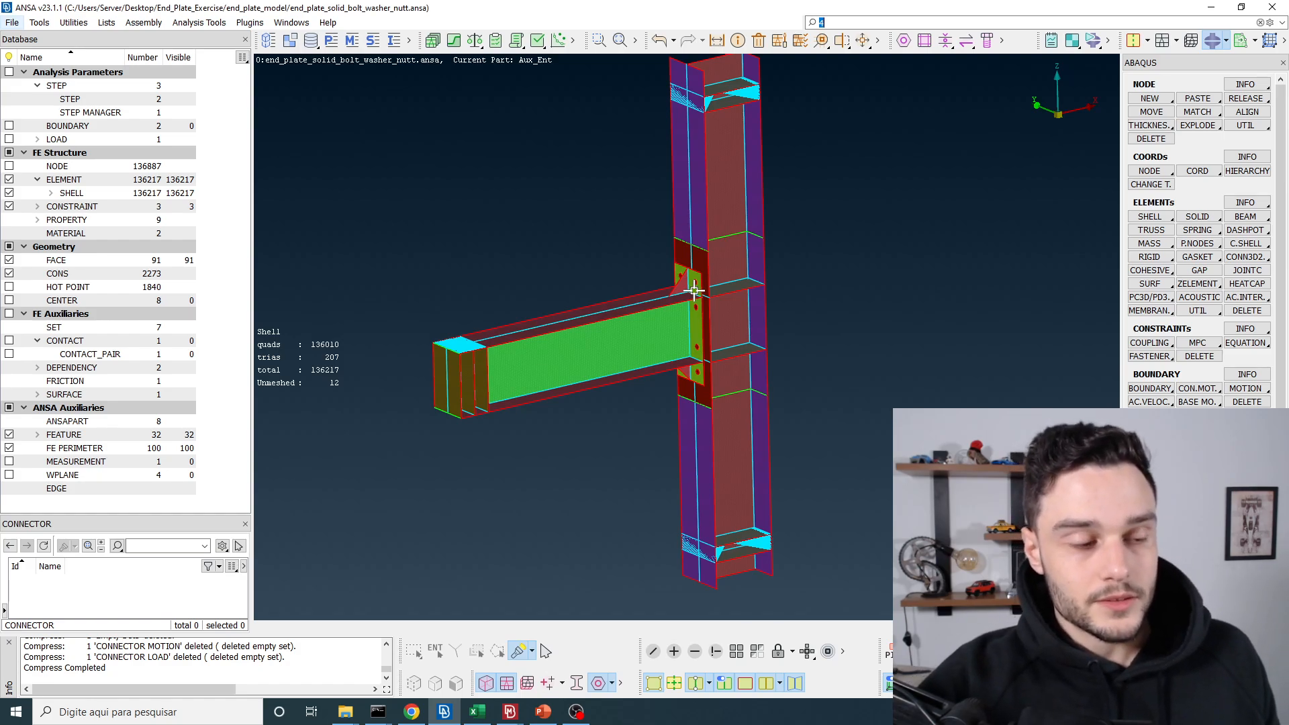
scroll(700, 277, "up", 5)
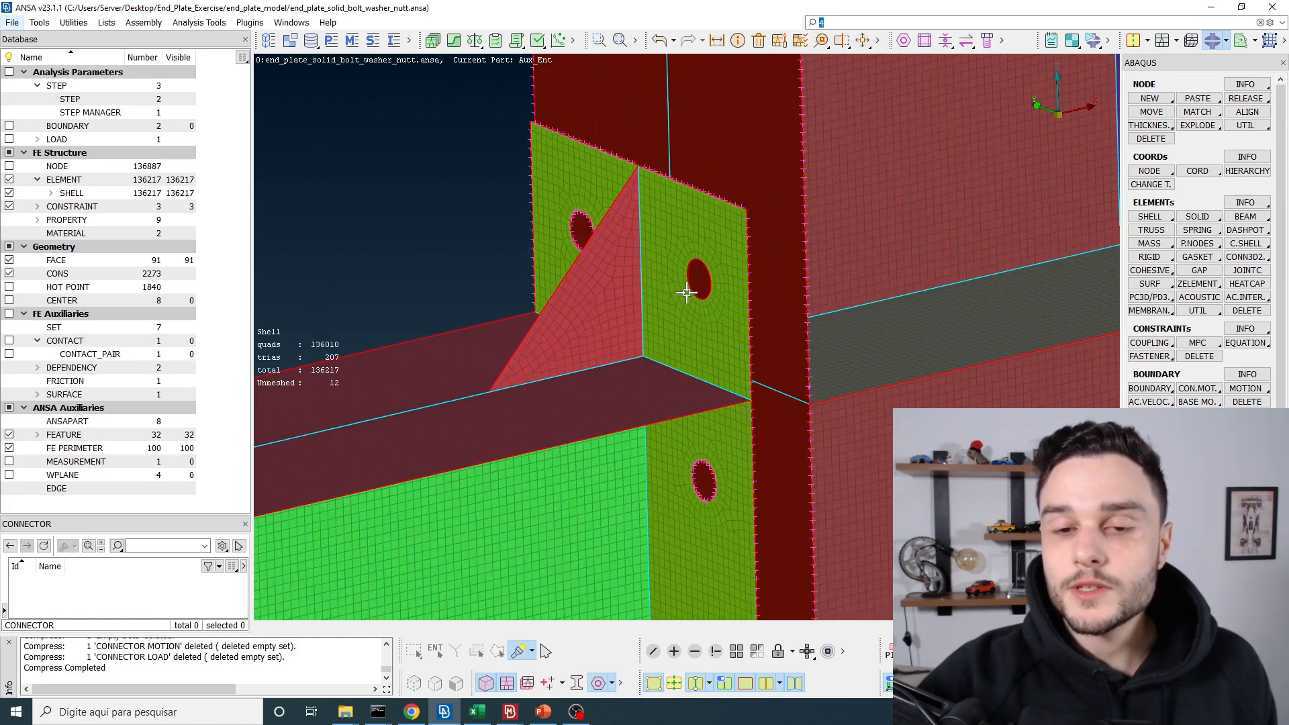
scroll(685, 295, "up", 3)
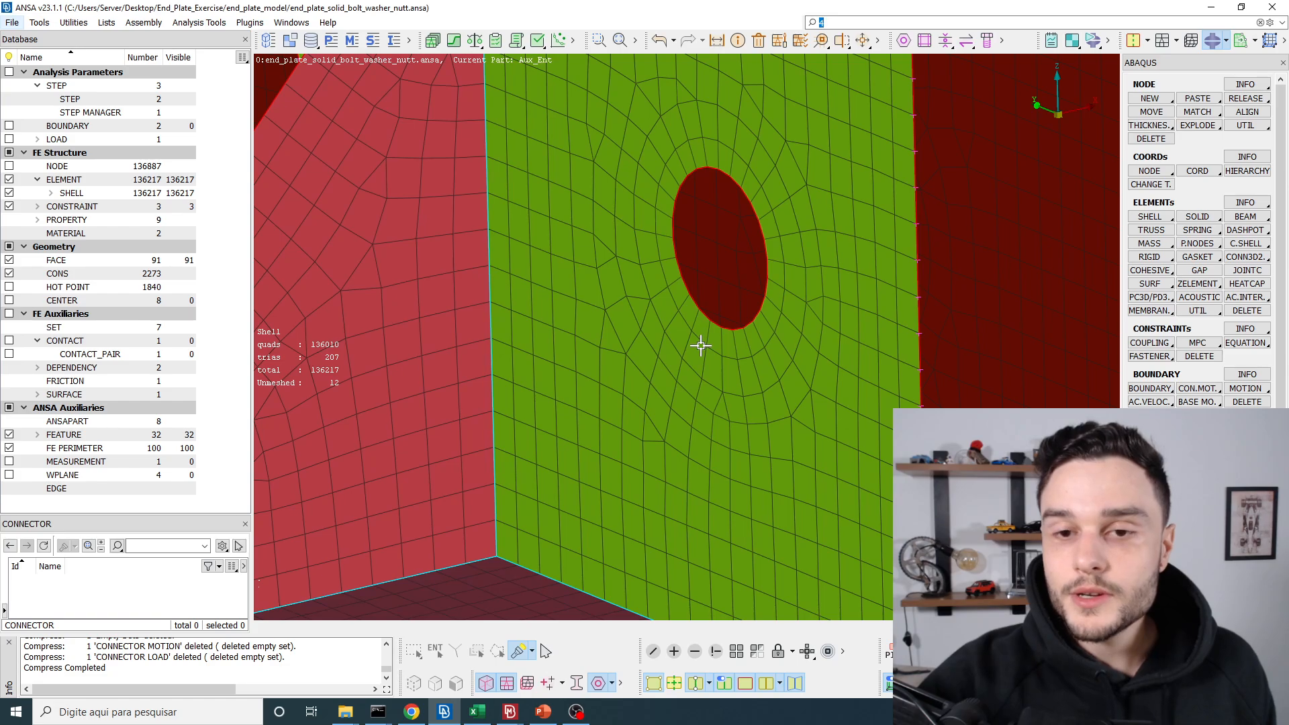
scroll(700, 346, "down", 5)
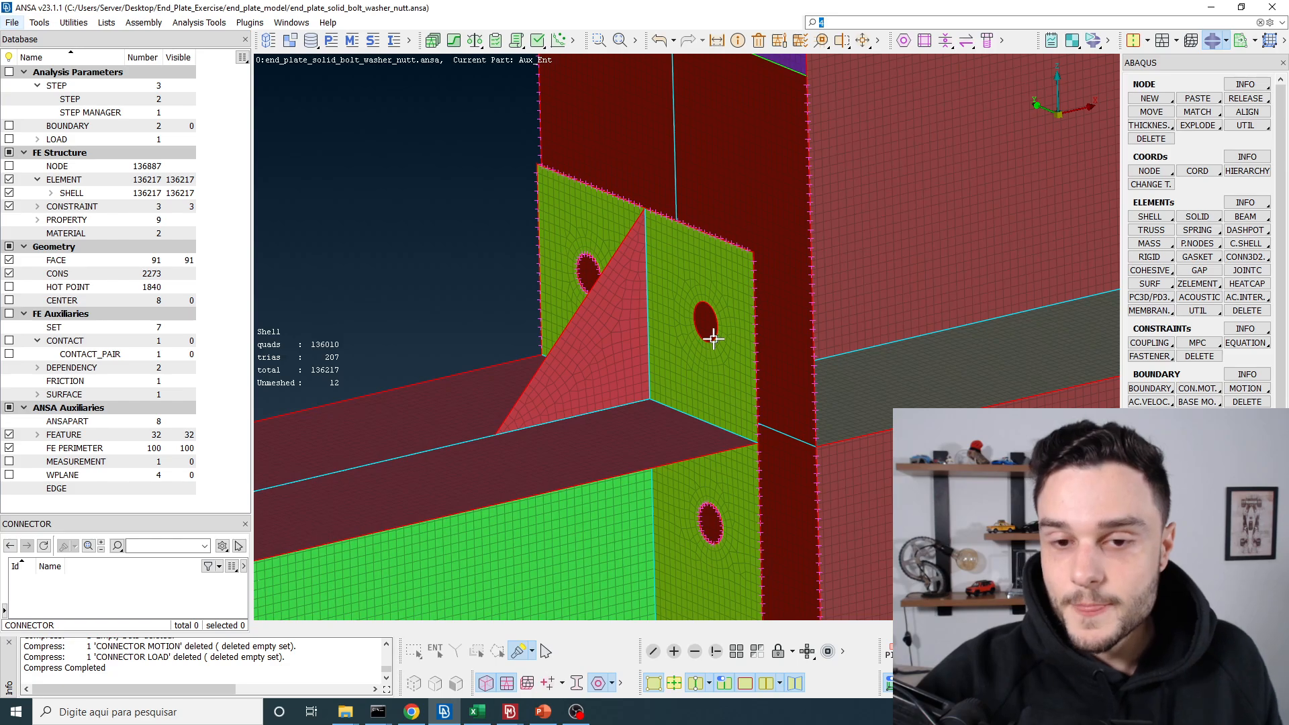
scroll(688, 336, "down", 2)
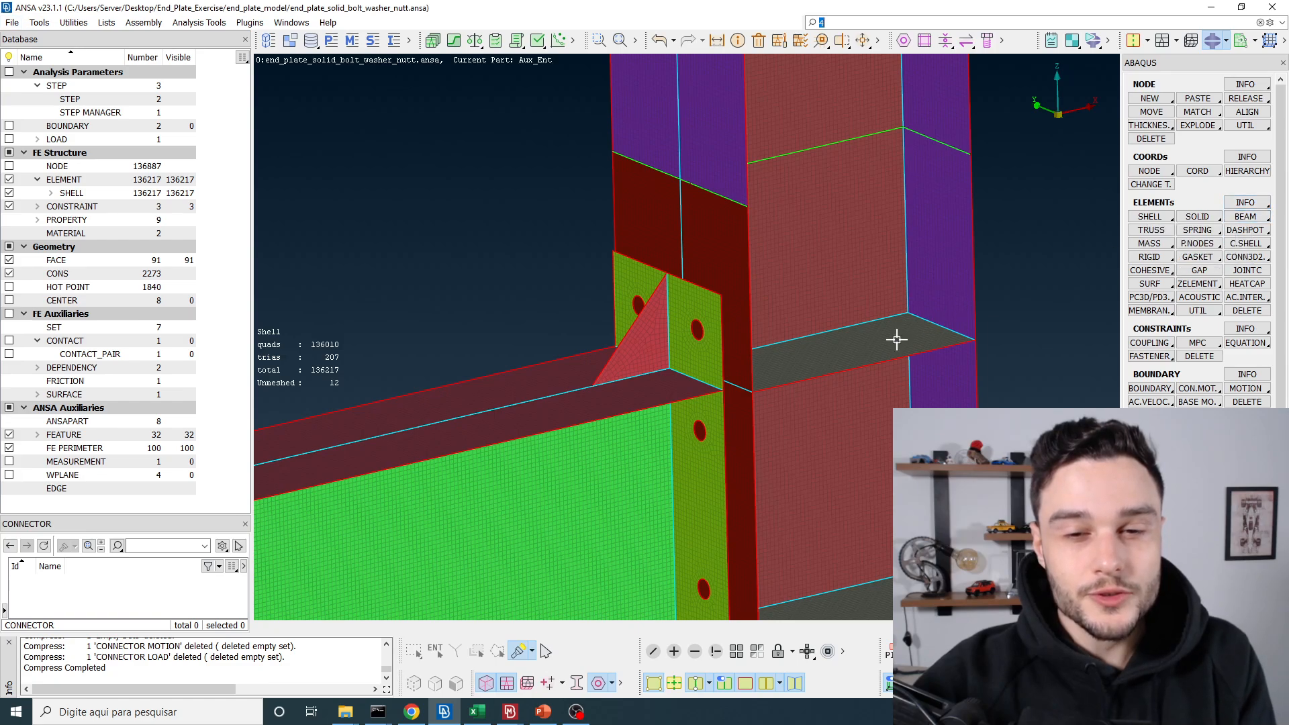
scroll(699, 356, "up", 3)
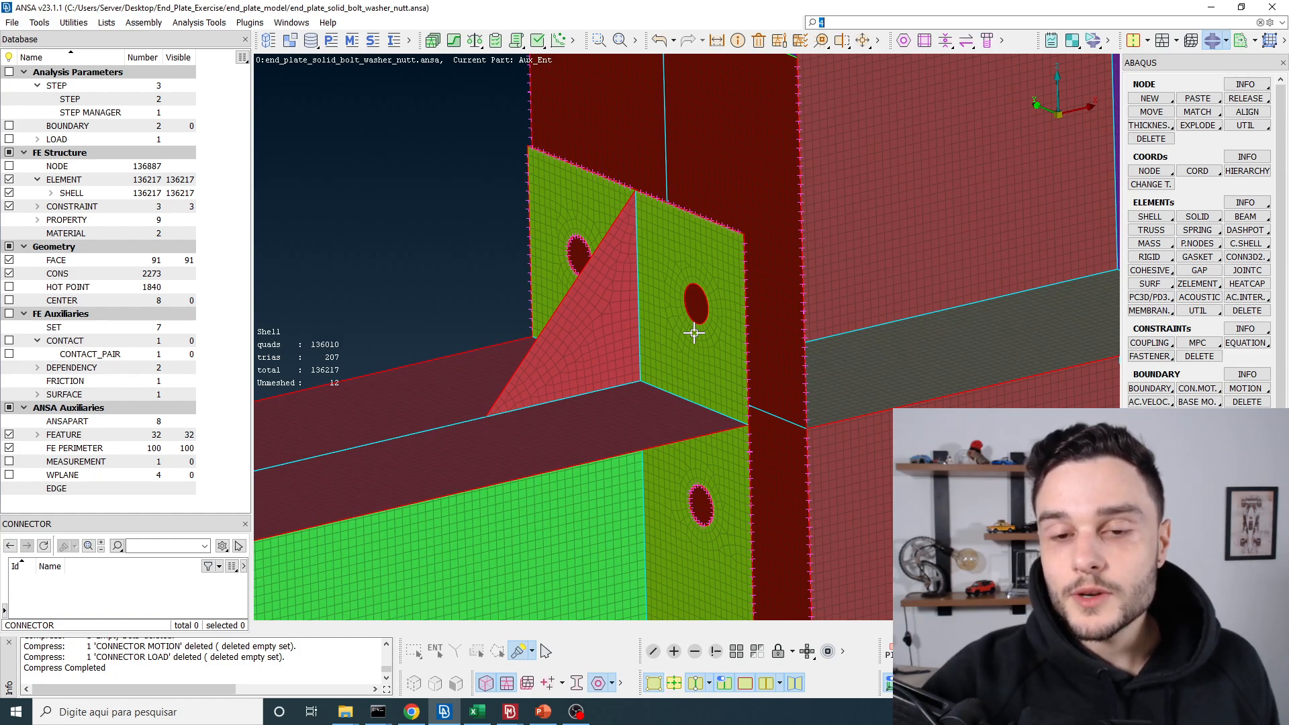
scroll(694, 332, "up", 2)
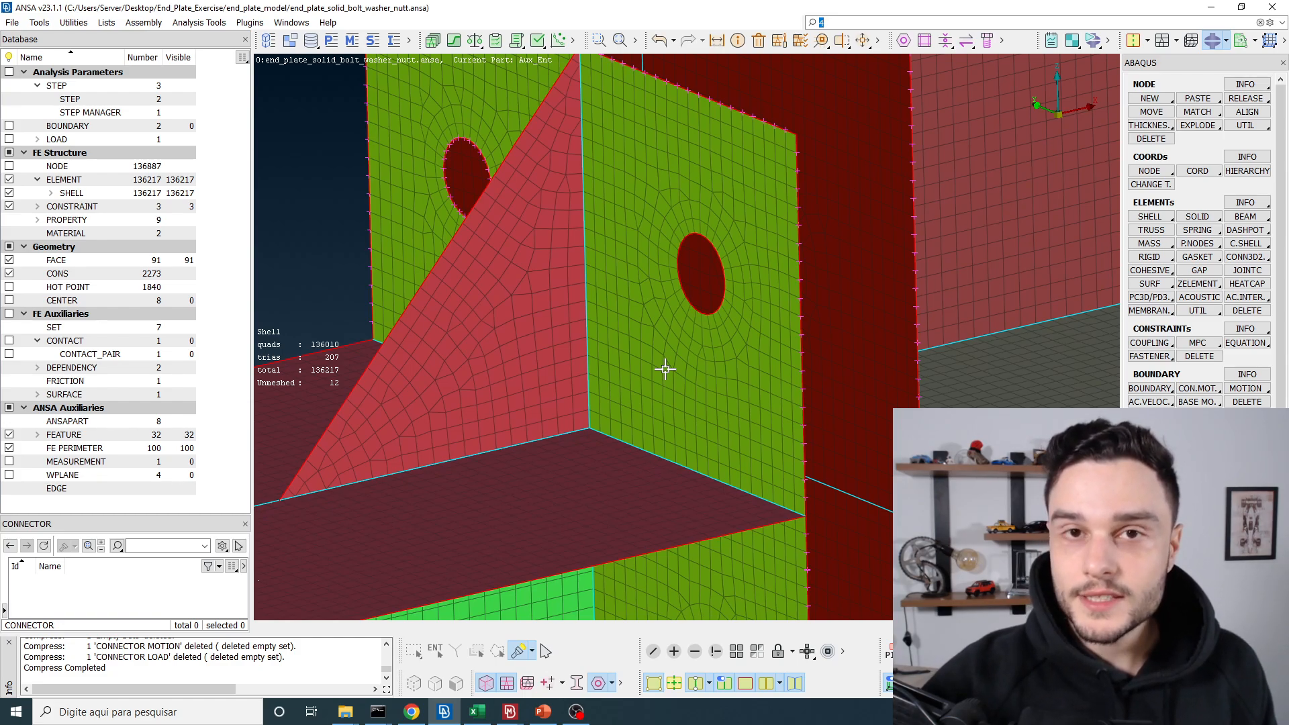
scroll(636, 292, "down", 3)
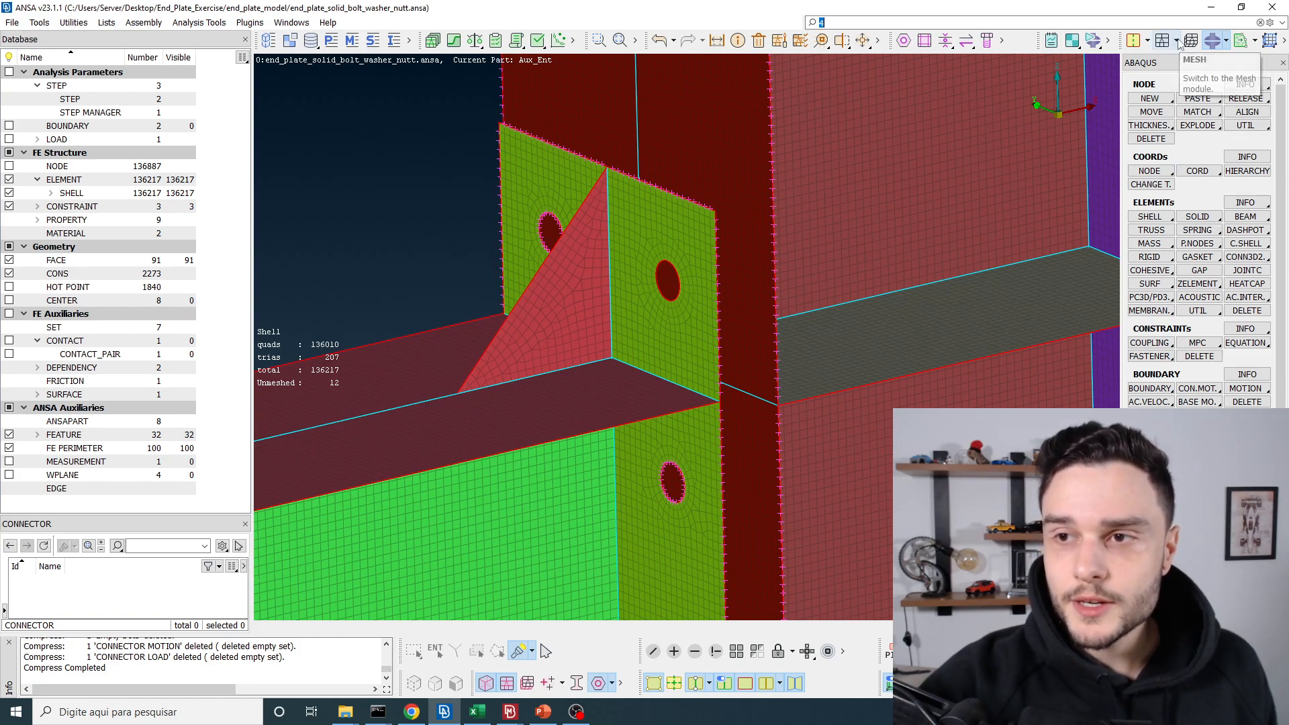
scroll(777, 231, "down", 3)
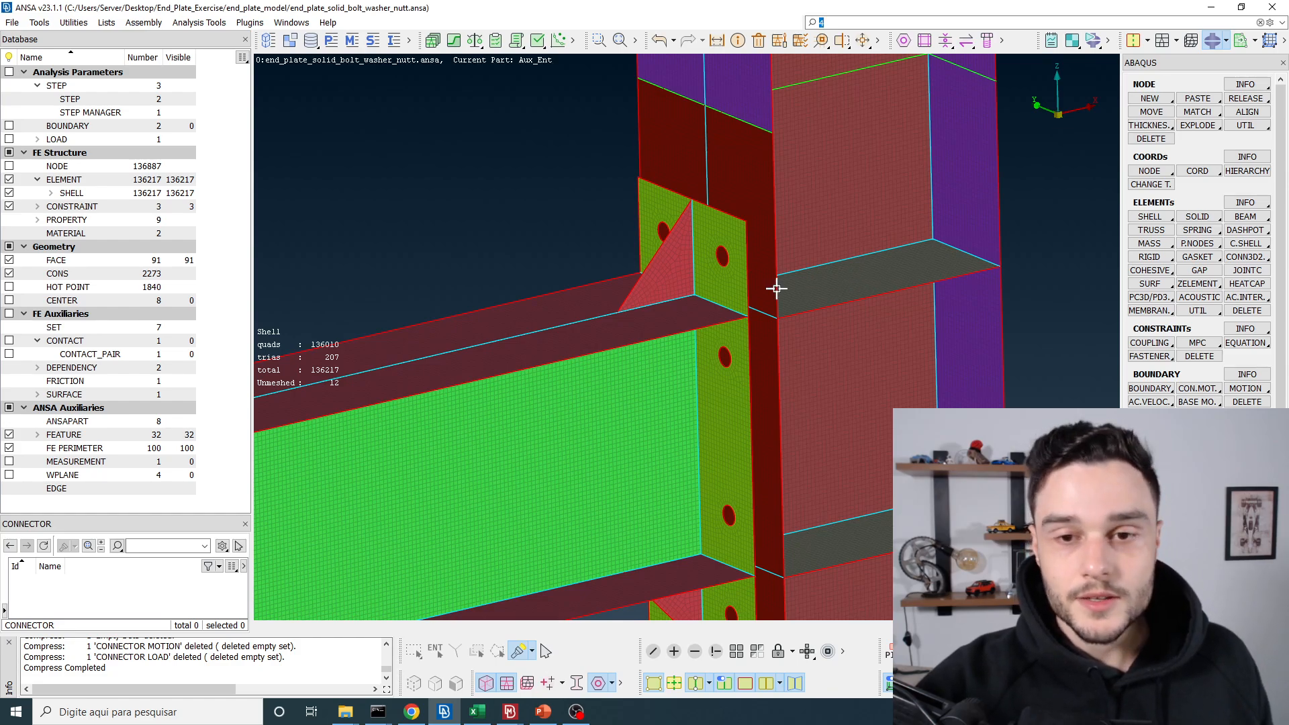
scroll(732, 232, "up", 5)
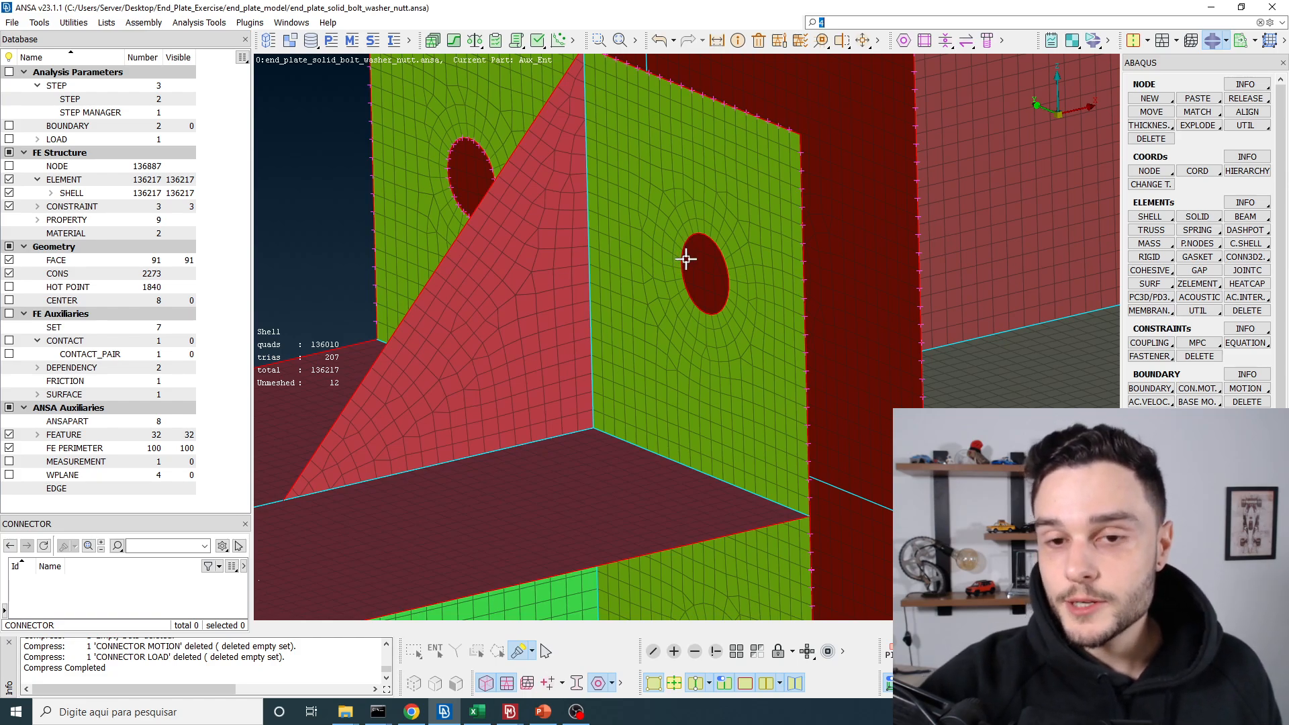
scroll(715, 388, "down", 4)
scroll(715, 387, "up", 4)
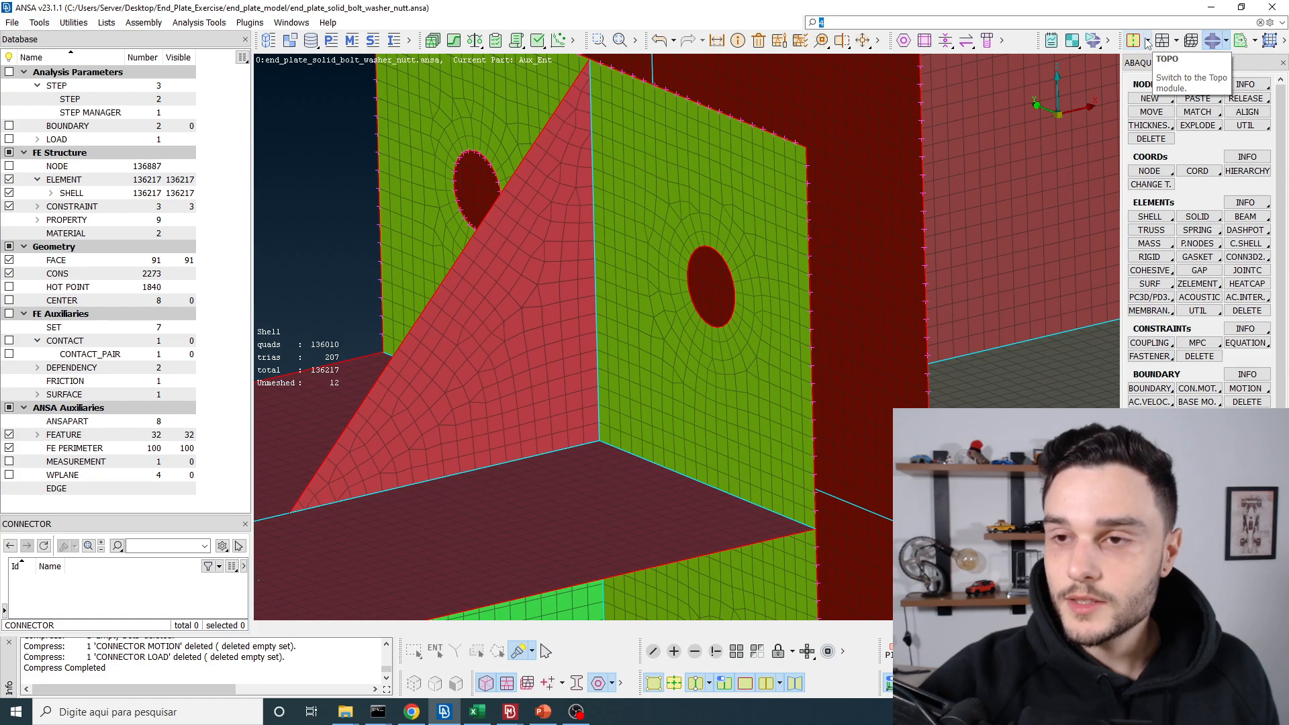
- In the Topo module, create a circle-centre point in the end plate's upper bolt hole beside the stiffener, using nodes on the hole's edge
left_click(1147, 42)
left_click(1164, 65)
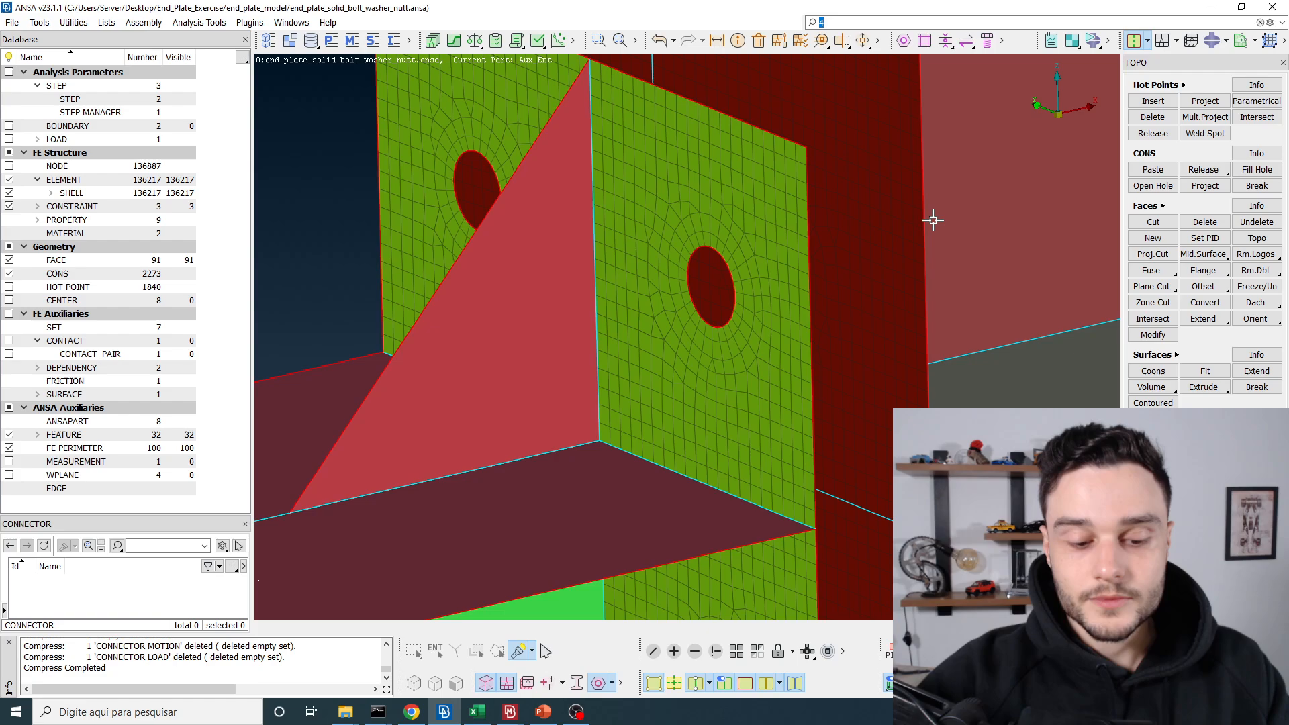
scroll(769, 242, "up", 5)
scroll(735, 225, "down", 6)
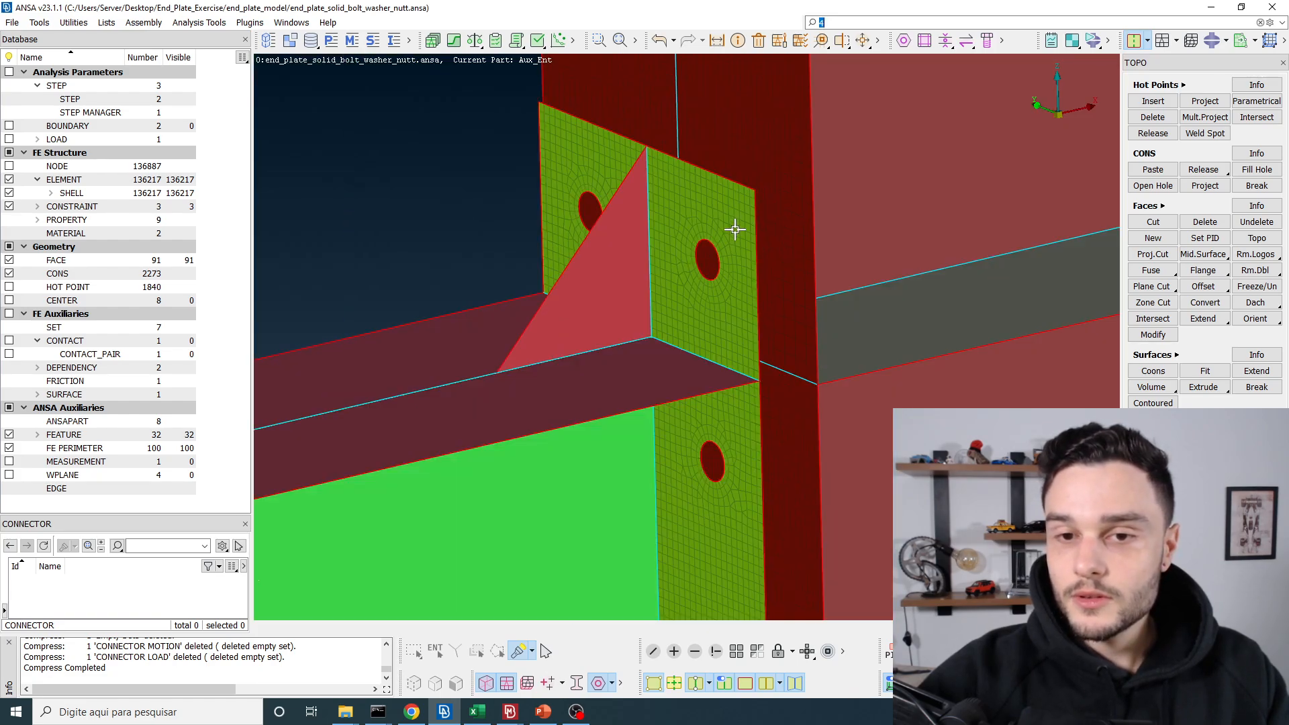
scroll(700, 253, "up", 4)
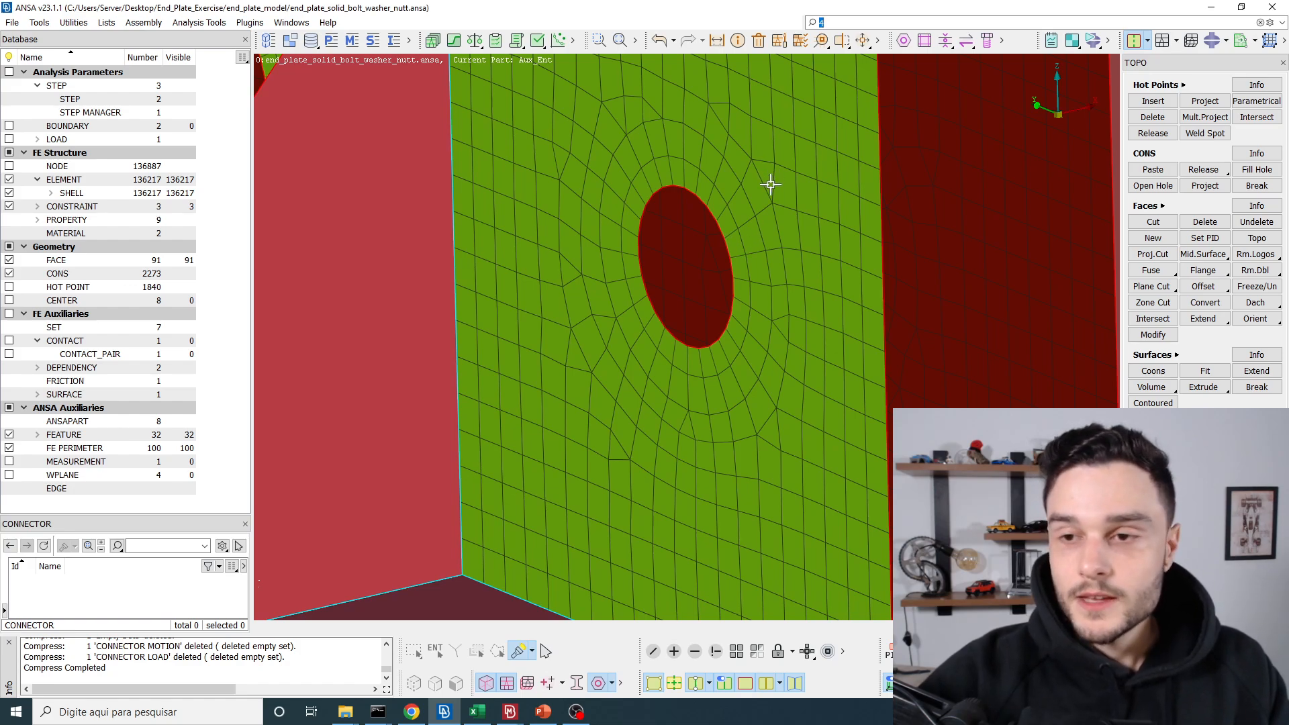
type("4")
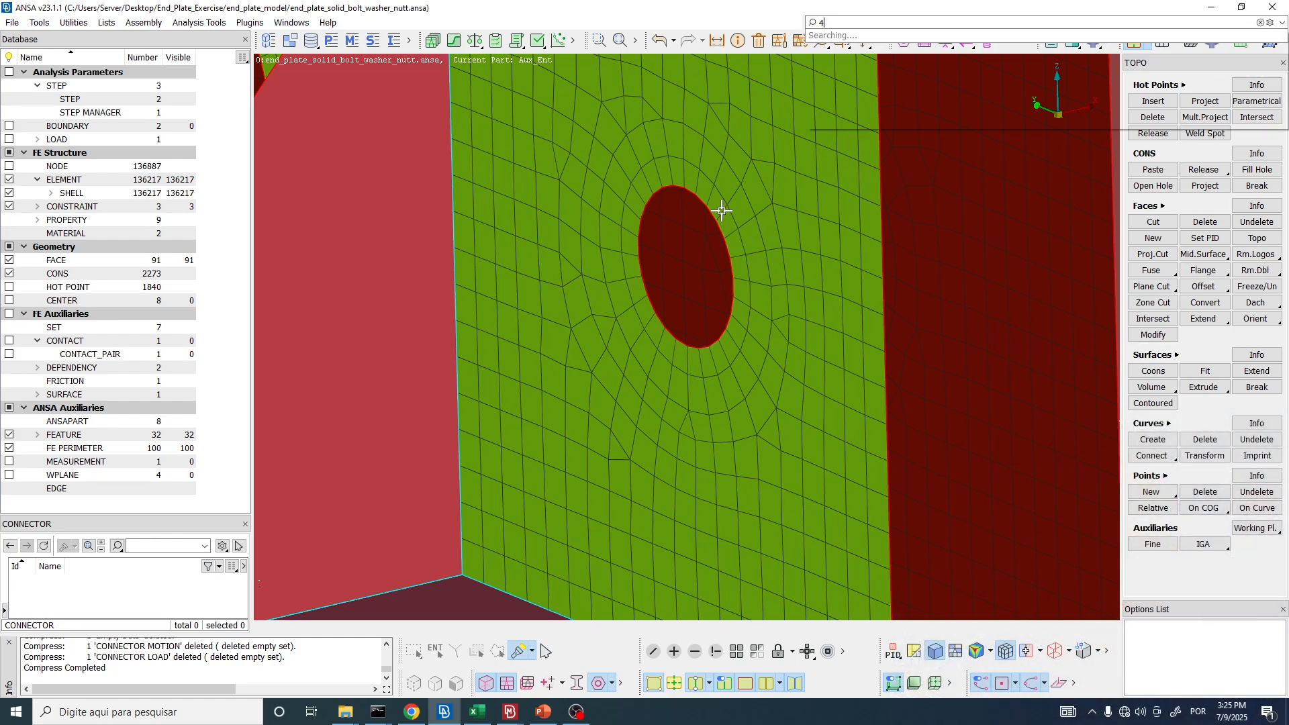
left_click(720, 345)
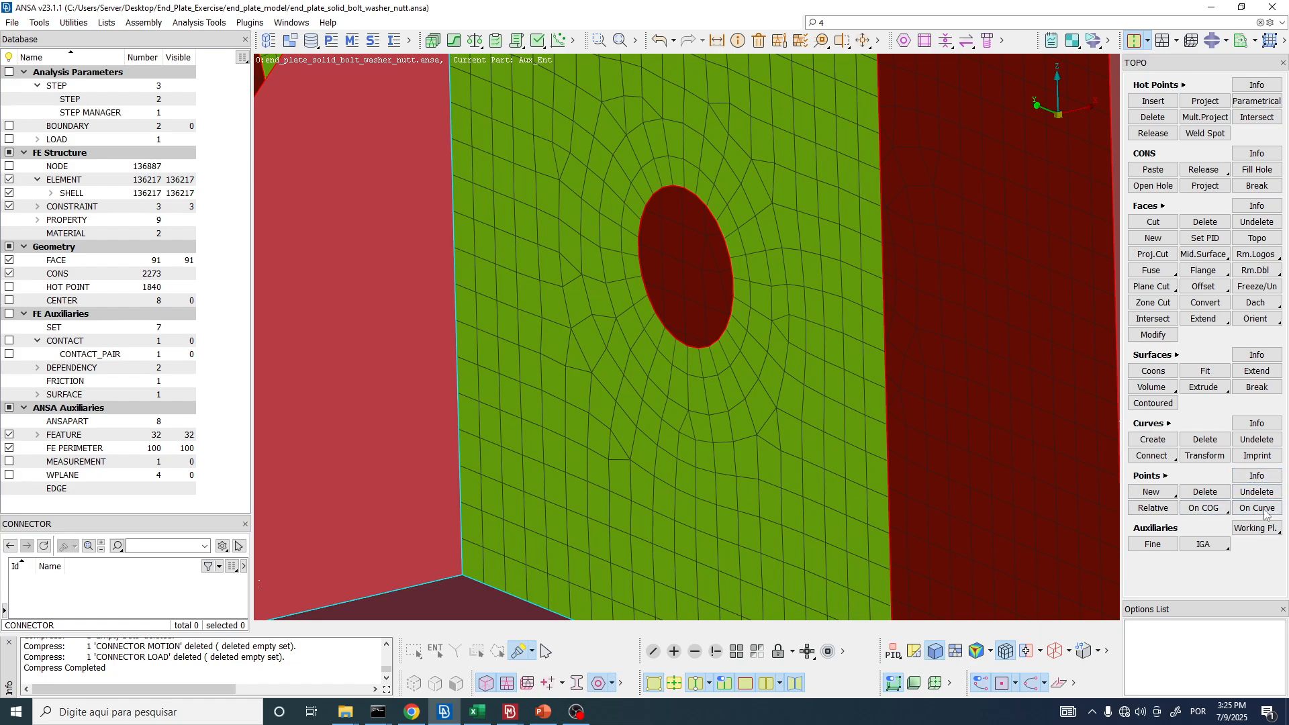
left_click(1211, 509)
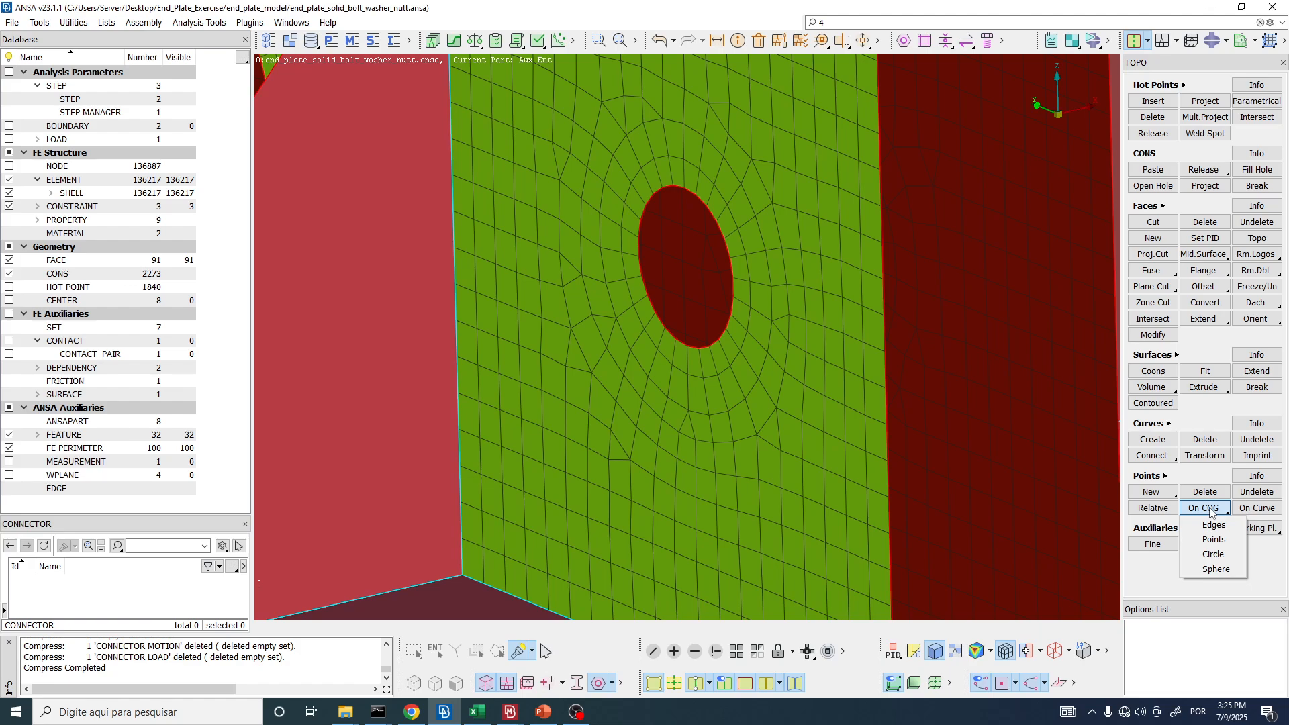
left_click(1214, 555)
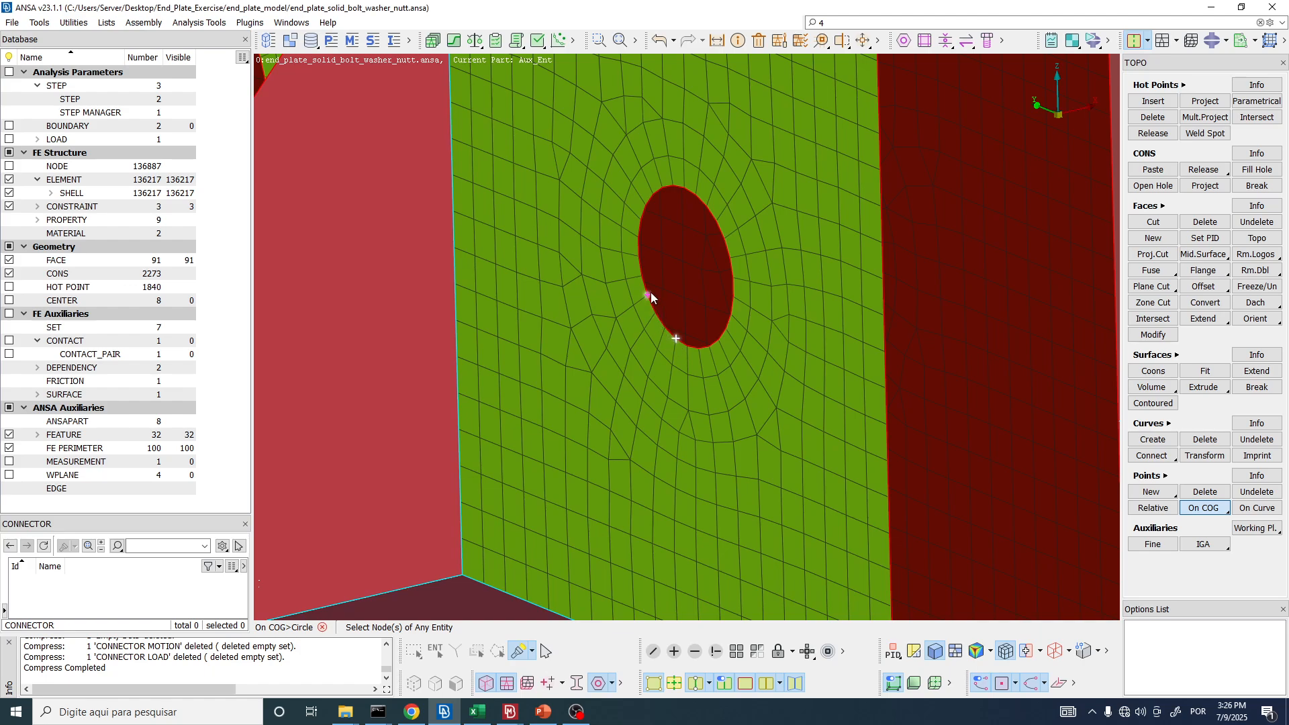
left_click(716, 220)
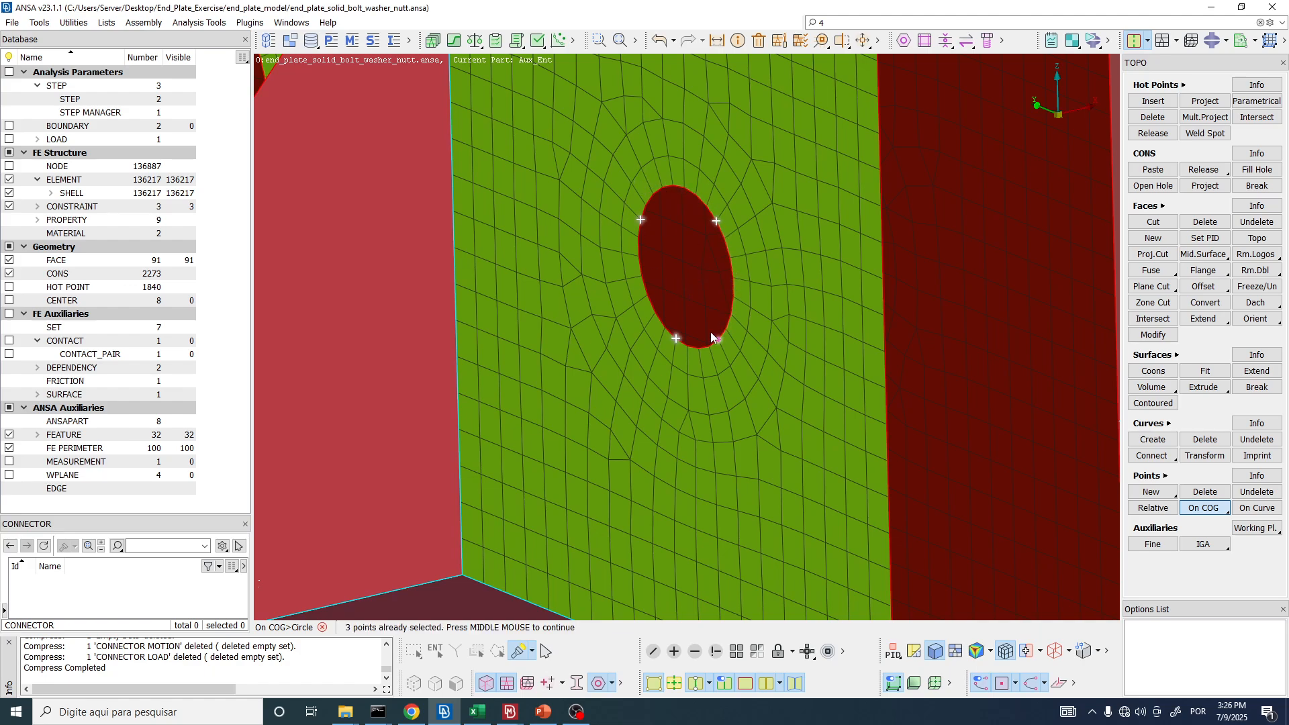
middle_click(605, 229)
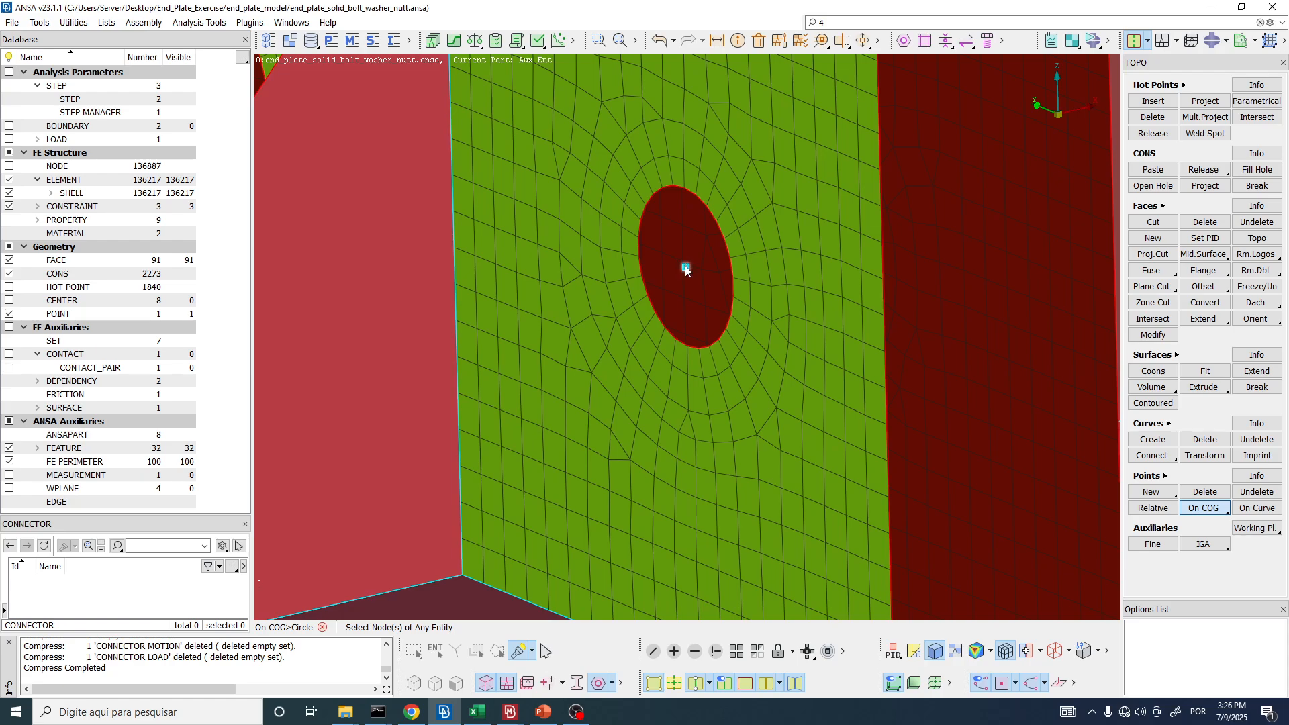
left_click_drag(685, 265, 765, 298, "ctrl")
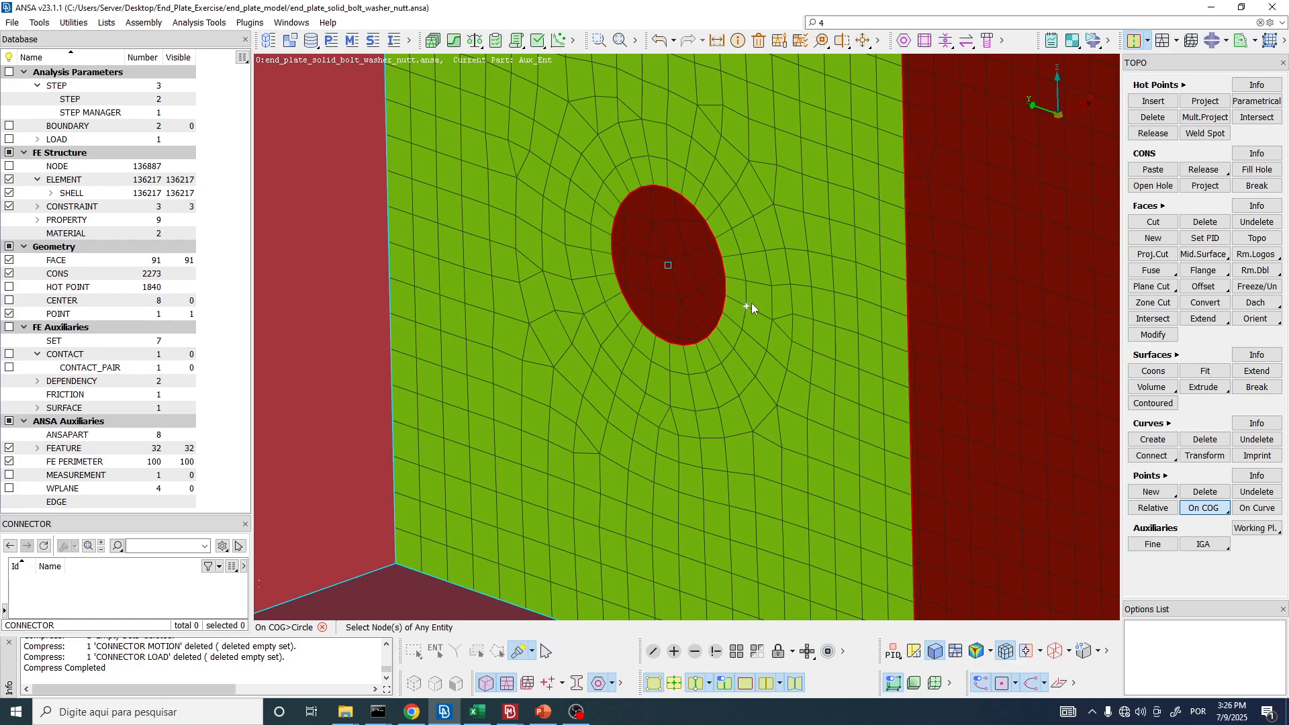
left_click_drag(752, 303, 683, 282, "ctrl")
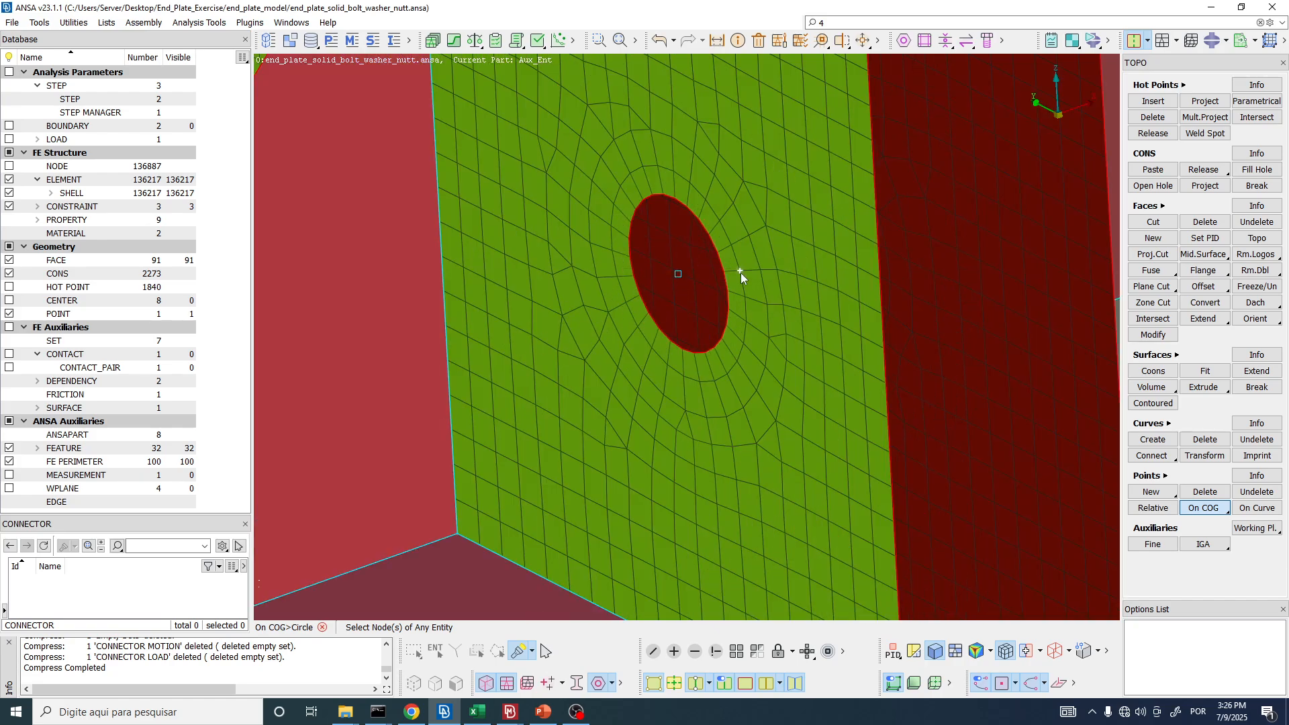
- Examine the circle-centre point in the upper bolt hole and its position relative to the end plate and column flange
left_click_drag(743, 274, 689, 252, "ctrl")
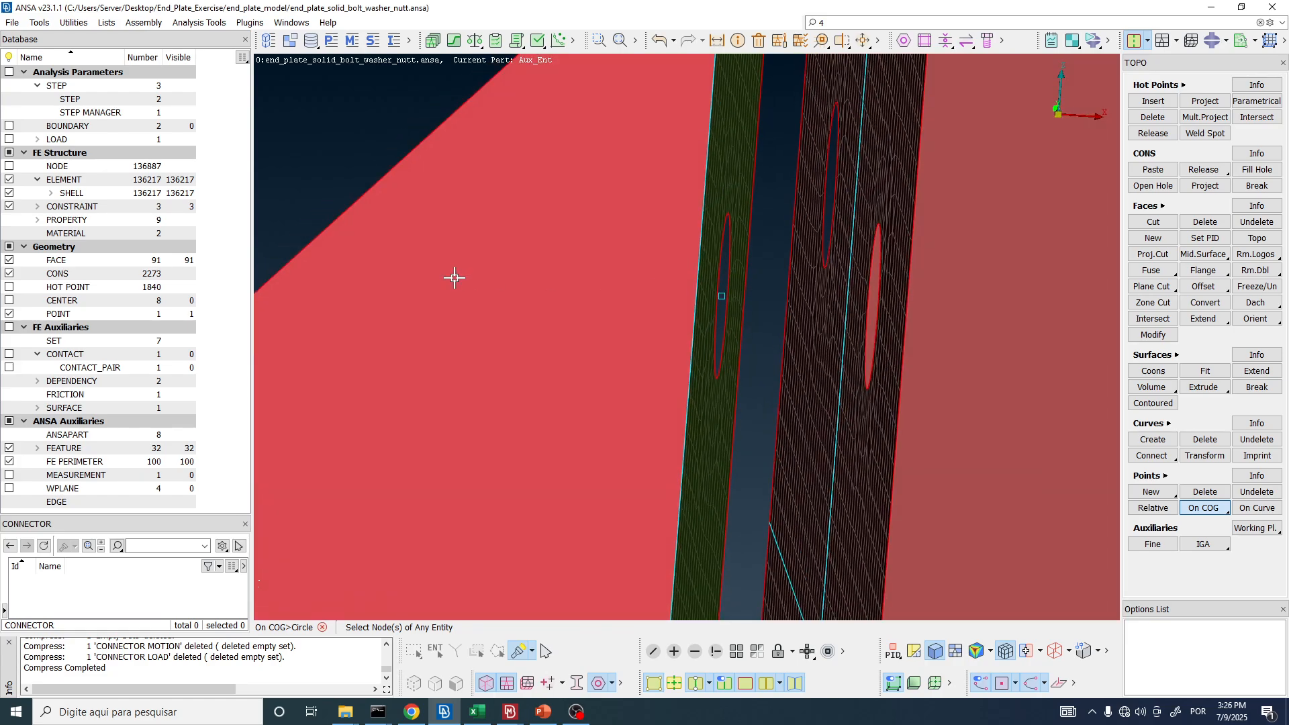
left_click_drag(558, 296, 726, 295, "ctrl")
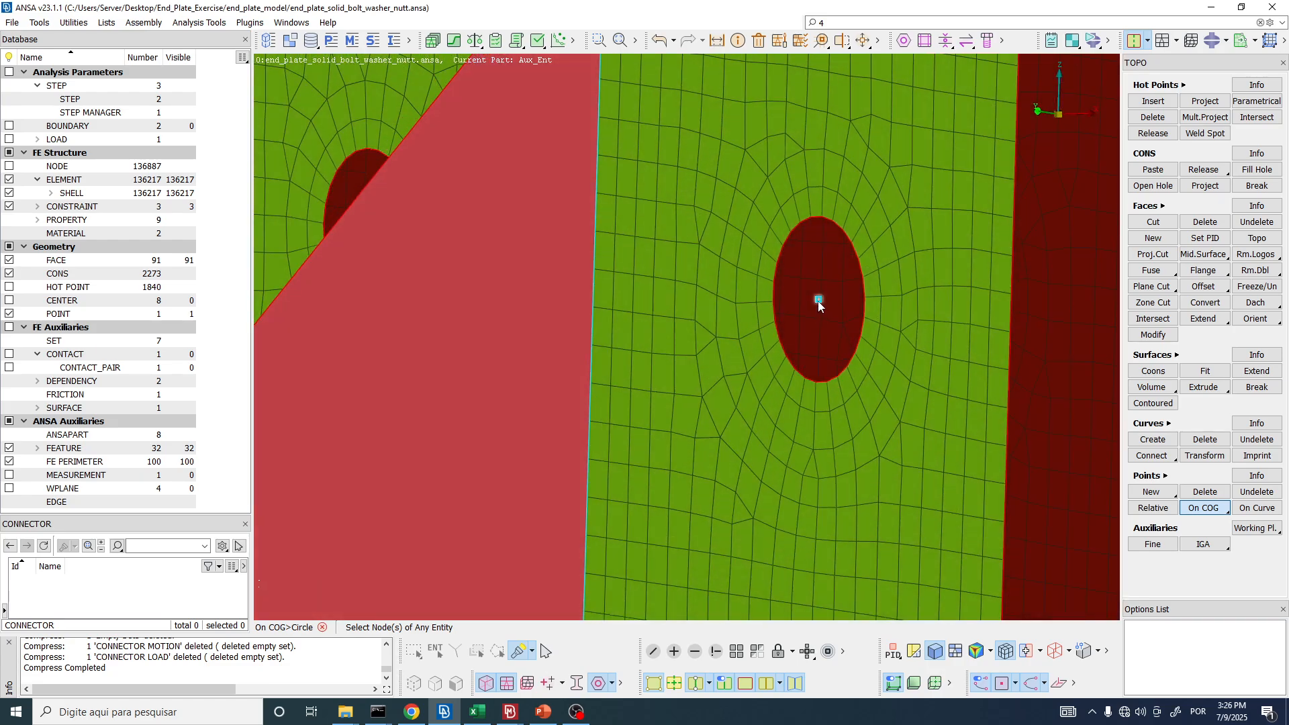
scroll(671, 312, "down", 4)
mouse_move(728, 318)
left_mouse_down("ctrl")
mouse_move(708, 334)
mouse_move(729, 311)
left_mouse_up("ctrl")
scroll(735, 329, "up", 4)
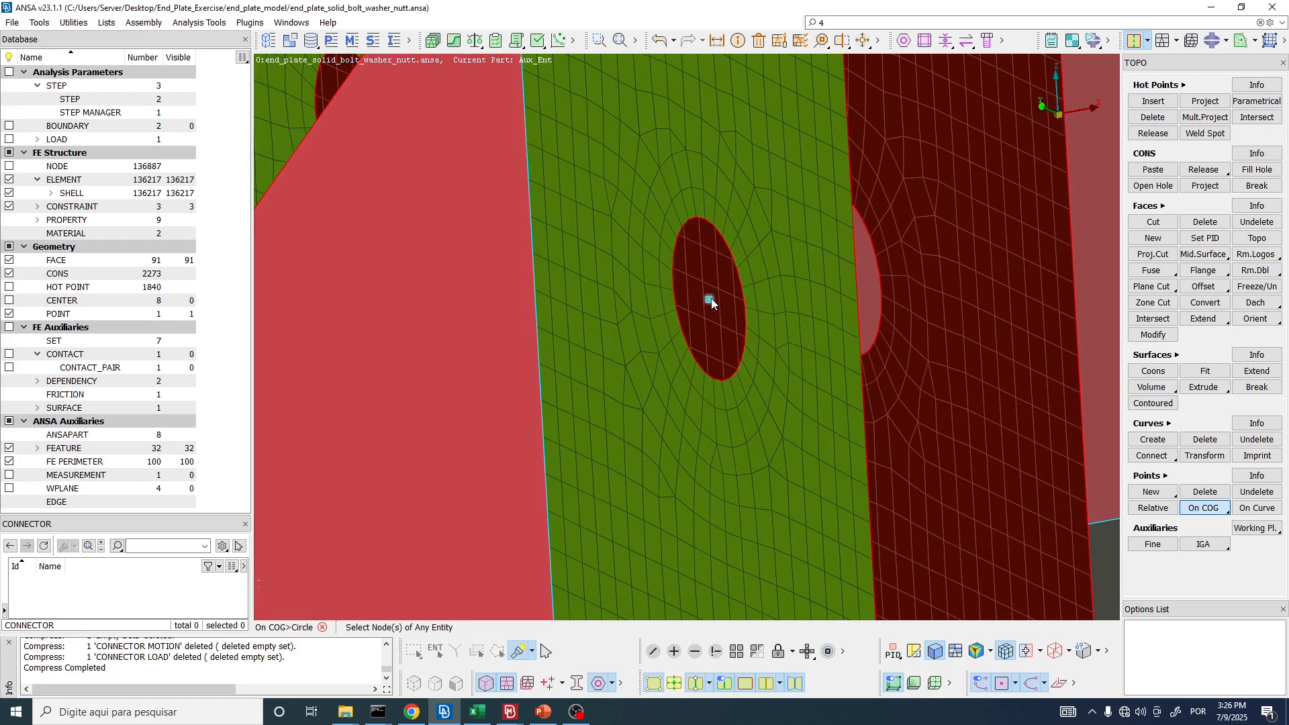
scroll(710, 304, "down", 2)
mouse_move(735, 299)
left_mouse_down("ctrl")
mouse_move(705, 288)
mouse_move(725, 306)
left_mouse_up("ctrl")
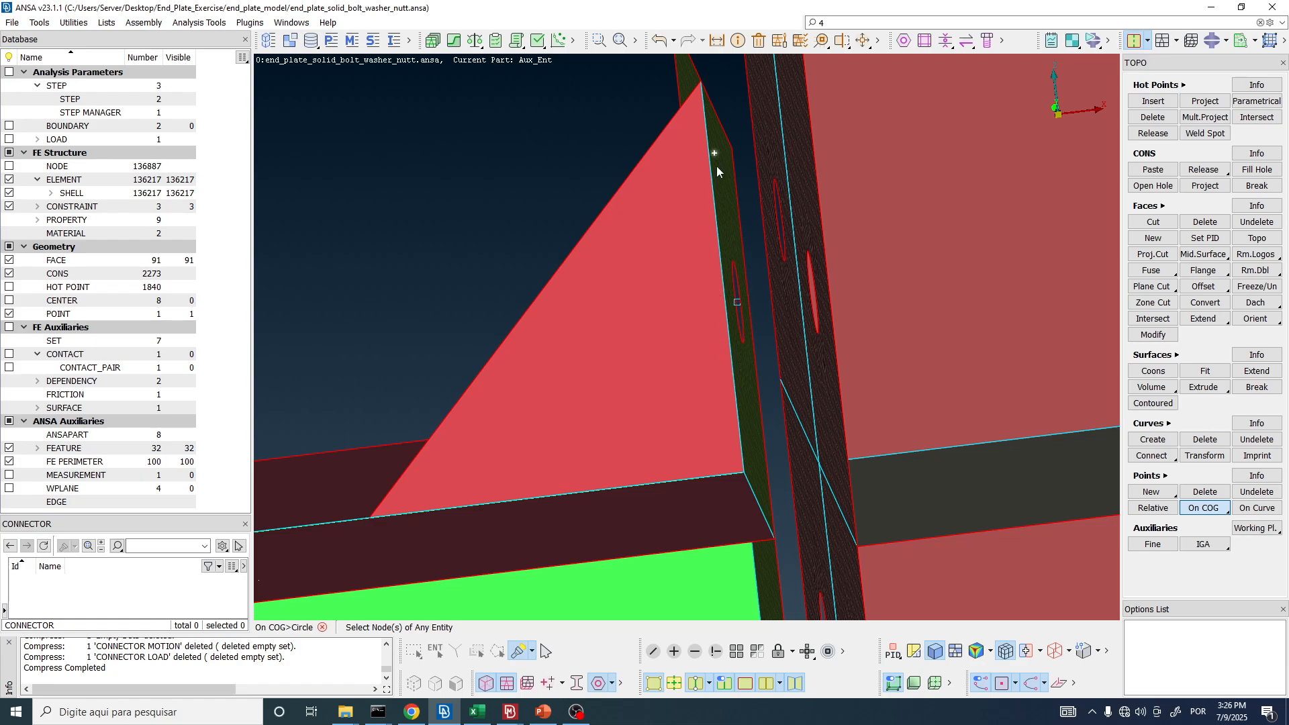
left_click_drag(725, 204, 829, 201, "ctrl")
scroll(666, 291, "up", 4)
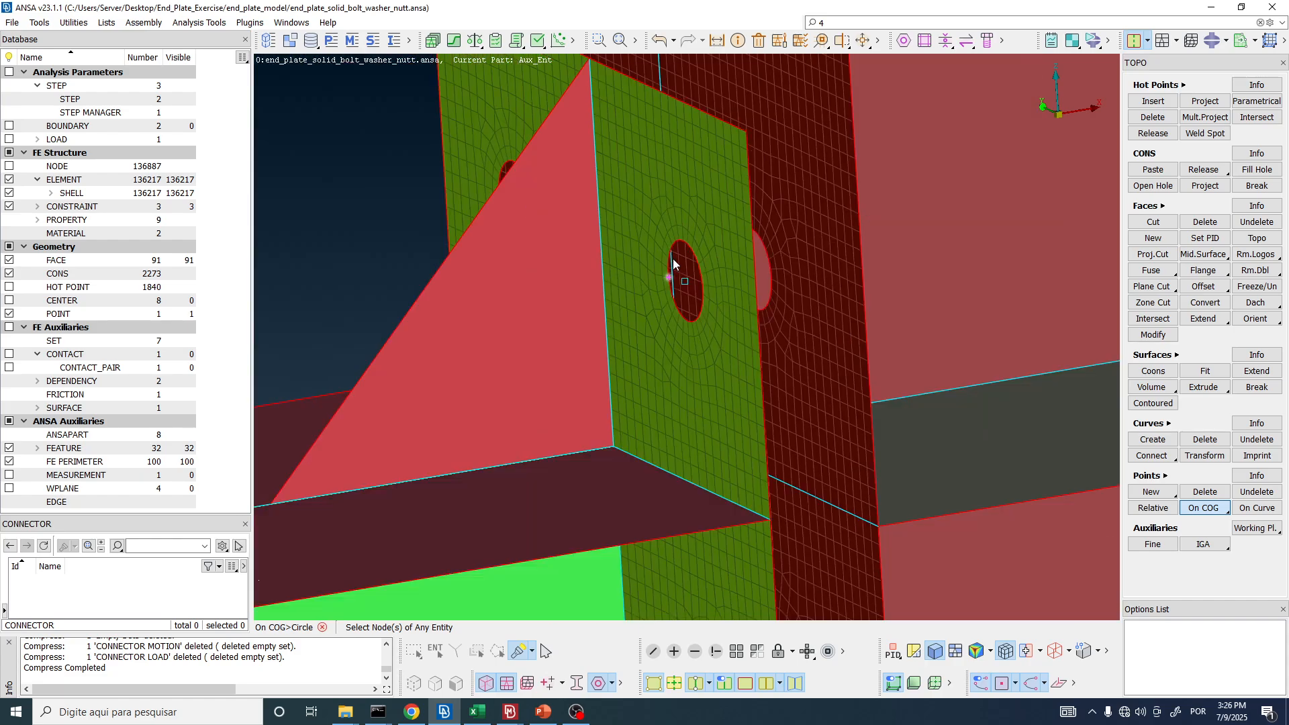
scroll(675, 230, "up", 2)
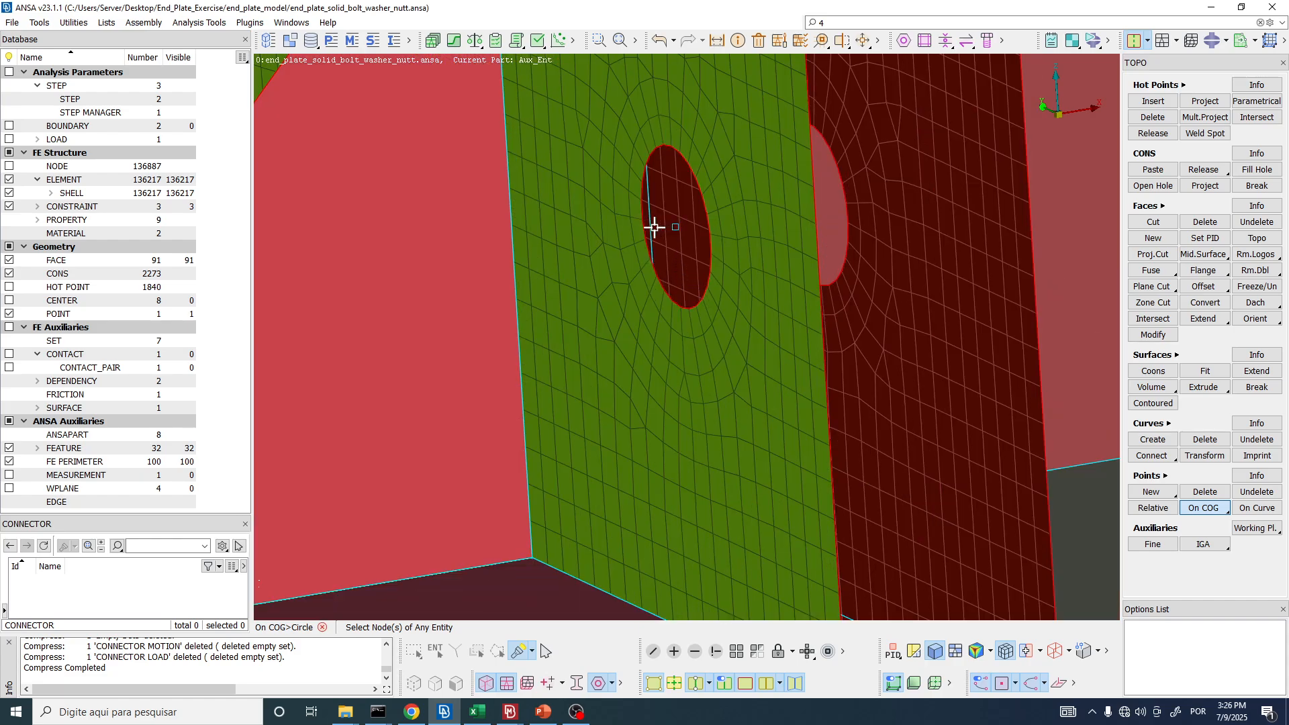
scroll(665, 265, "down", 4)
left_click_drag(666, 266, 679, 179, "ctrl")
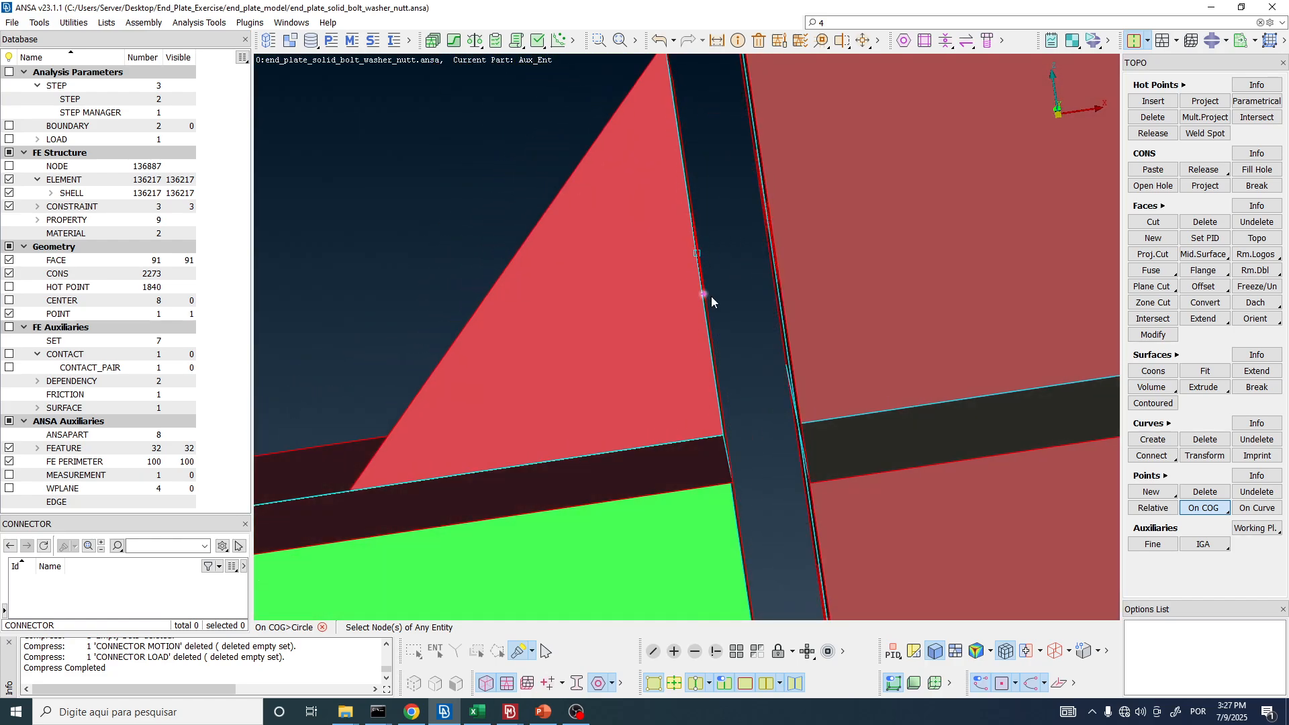
left_click_drag(628, 219, 769, 245, "ctrl")
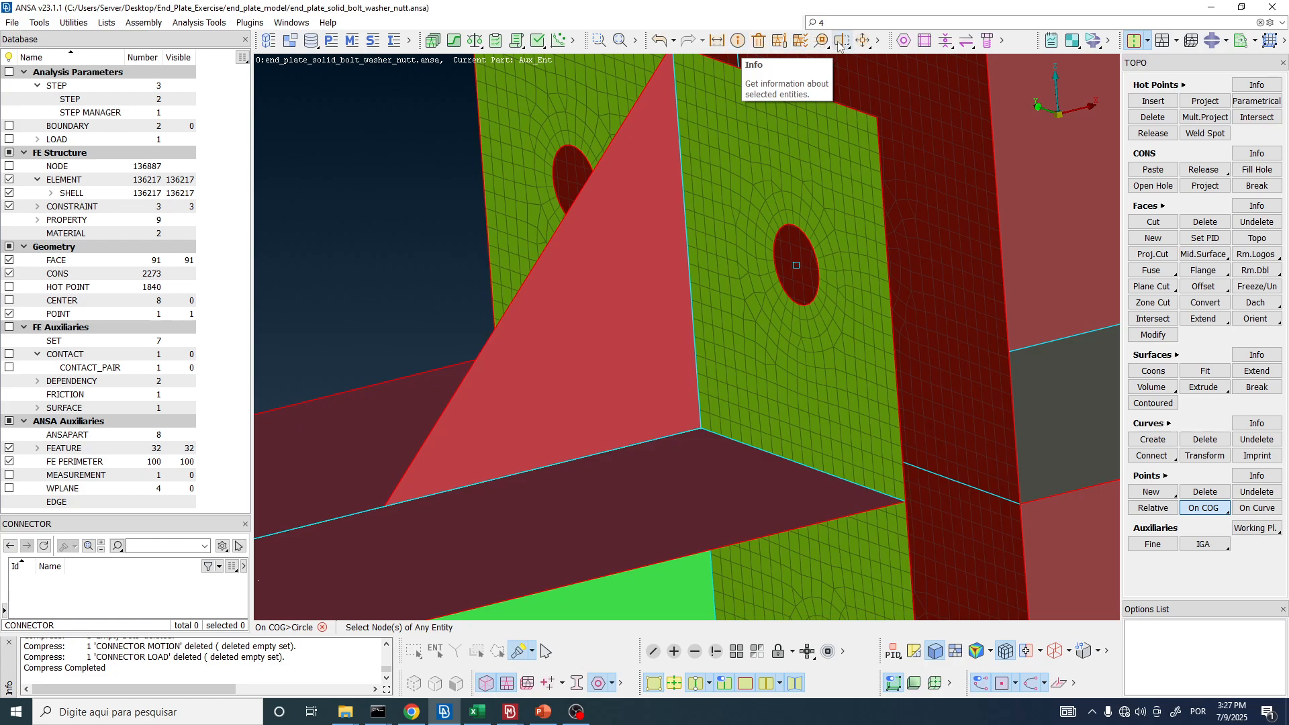
- Move the upper bolt hole's centre point by a distance of 10 along the vector dx -1, dy 0, dz 0
left_click(879, 40)
left_click(878, 41)
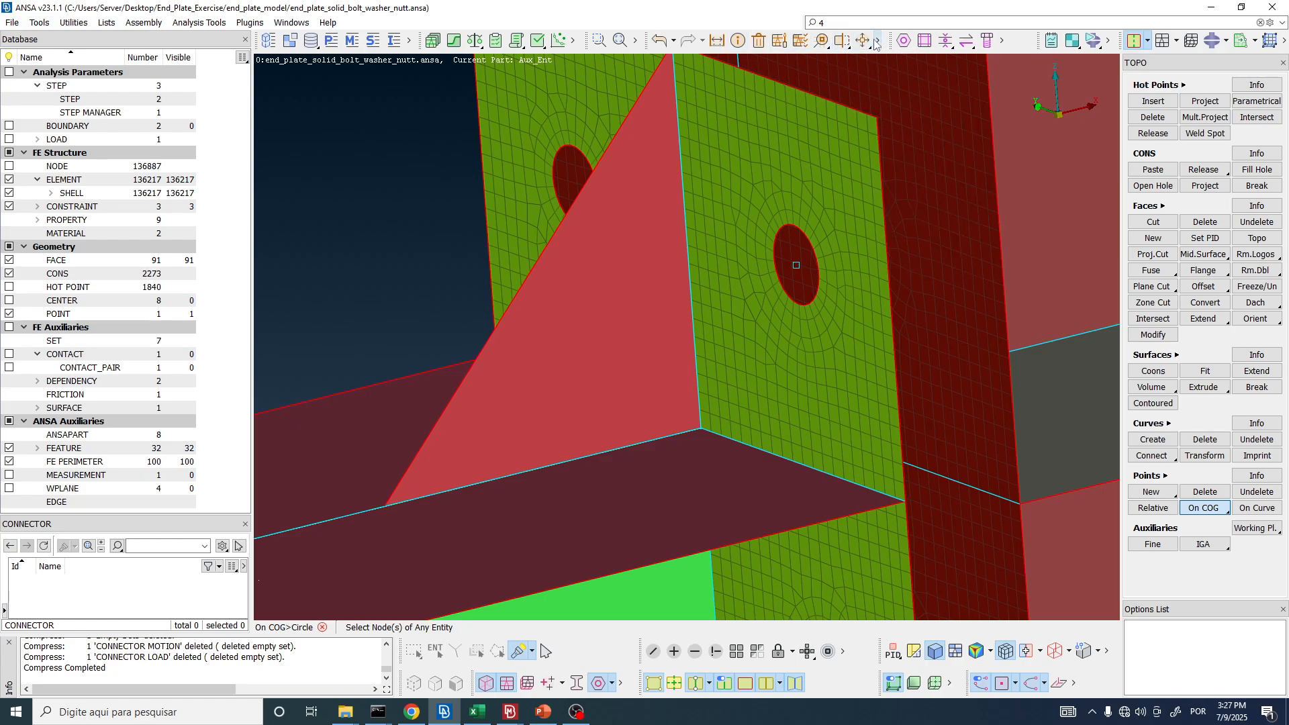
left_click(865, 42)
left_click(887, 72)
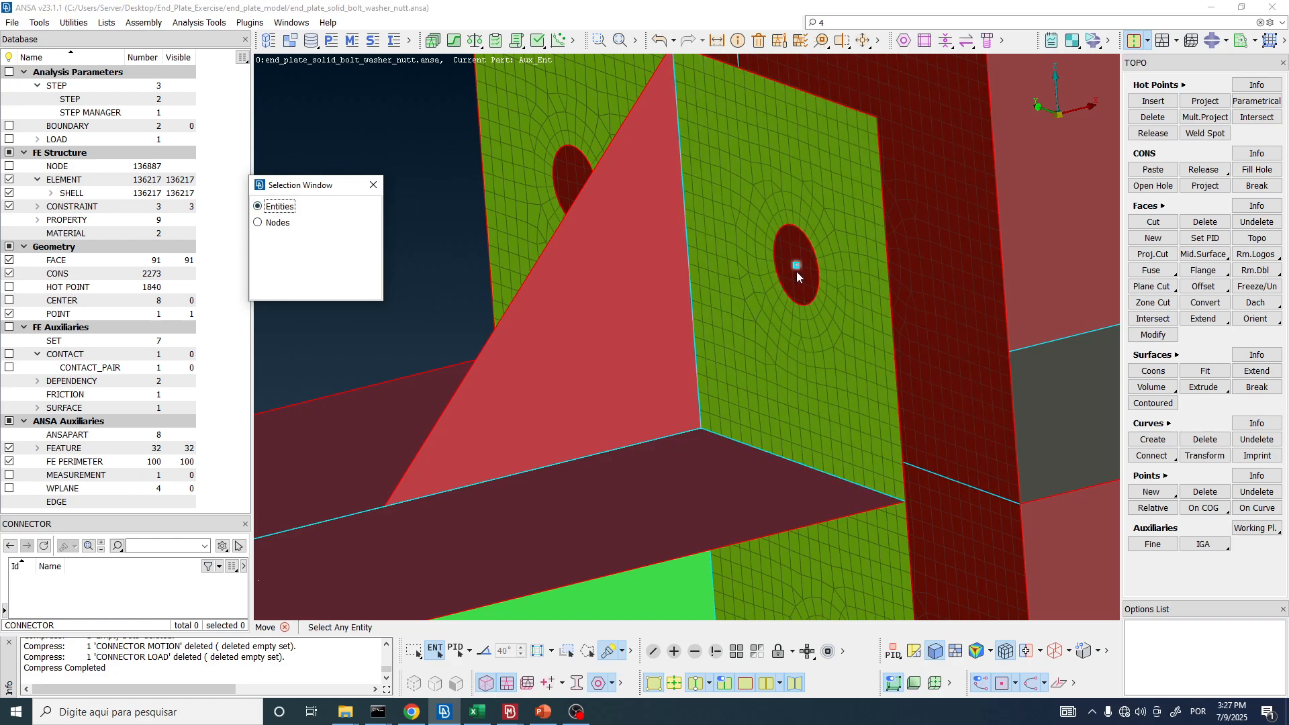
scroll(796, 271, "up", 5)
left_click(796, 246)
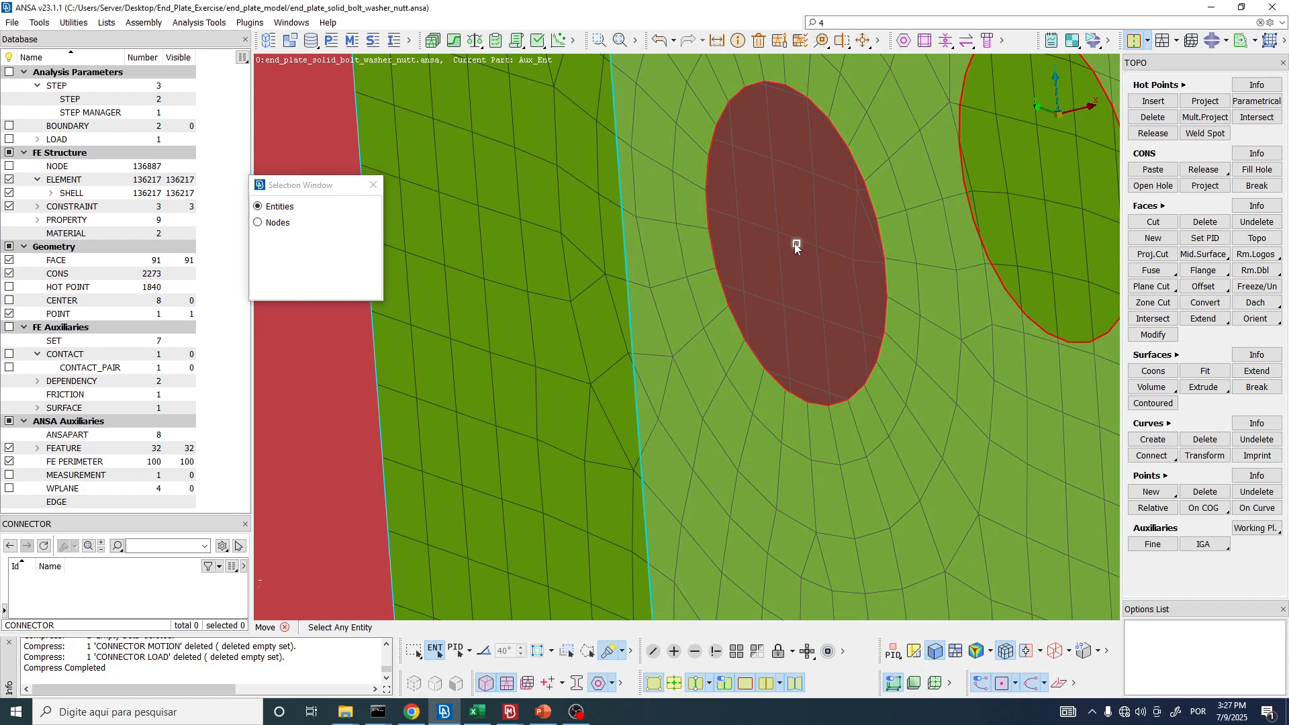
scroll(796, 247, "down", 6)
middle_click(690, 199)
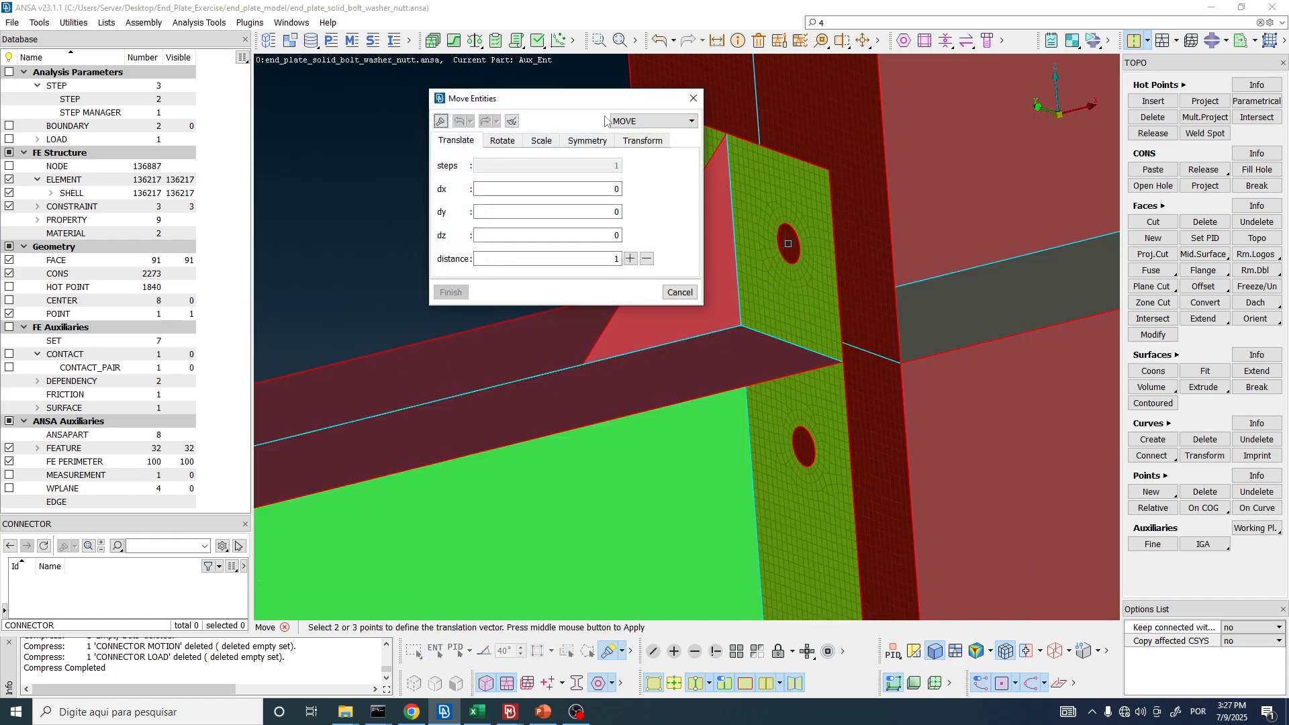
left_click_drag(602, 97, 421, 93)
left_click(444, 116)
left_click(445, 127)
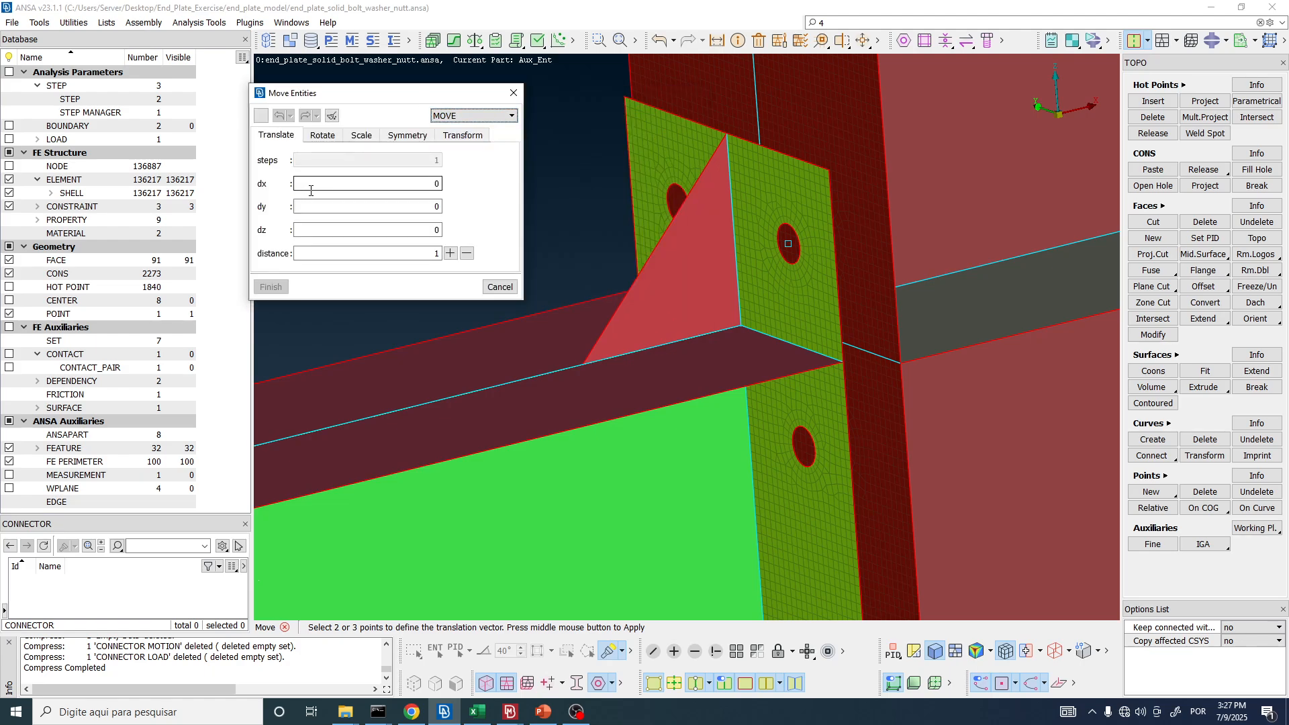
left_click(423, 184)
type("-1")
key("Tab")
key("Tab")
key("Tab")
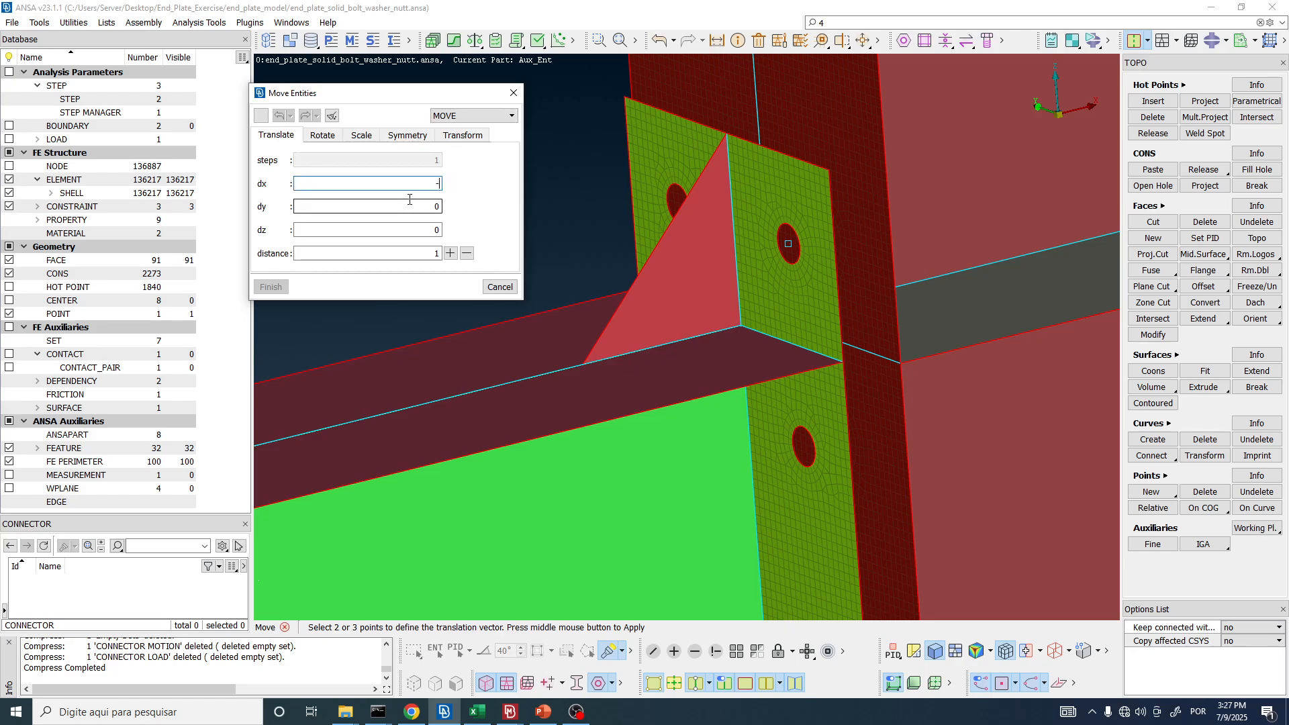
type("9")
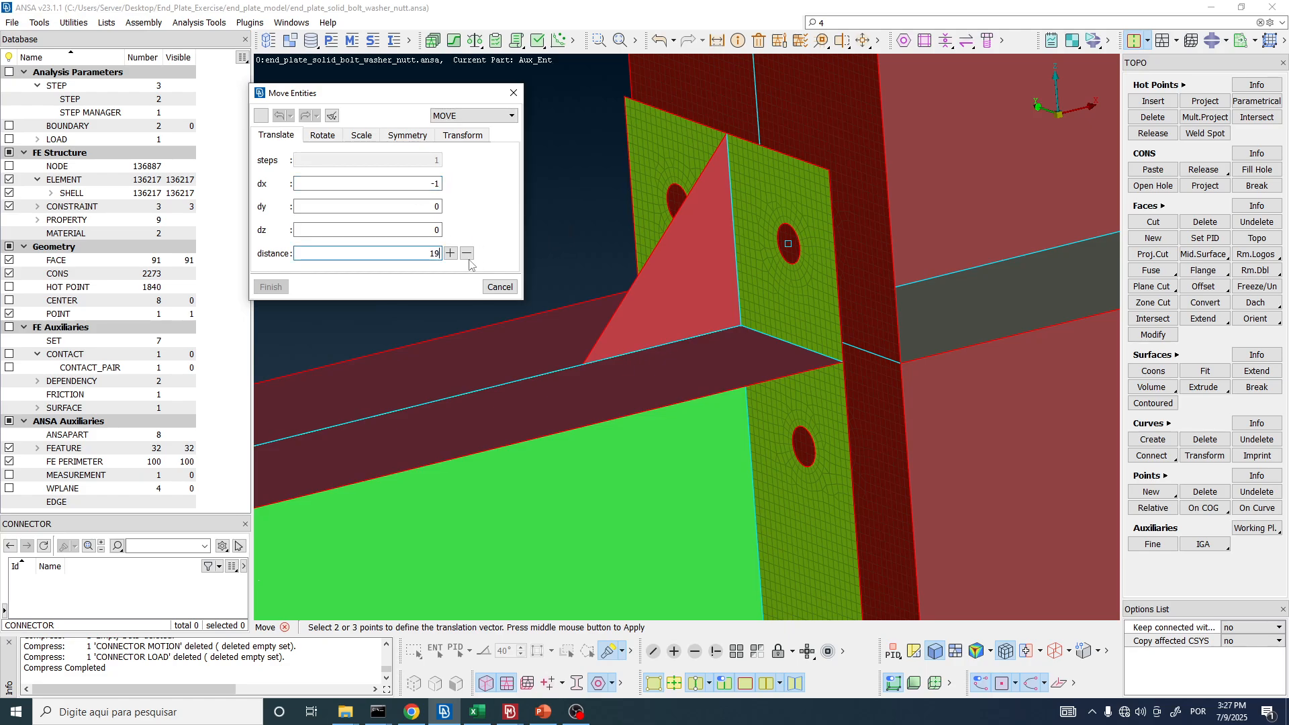
type("0")
left_click_drag(440, 93, 460, 61)
left_click(470, 222)
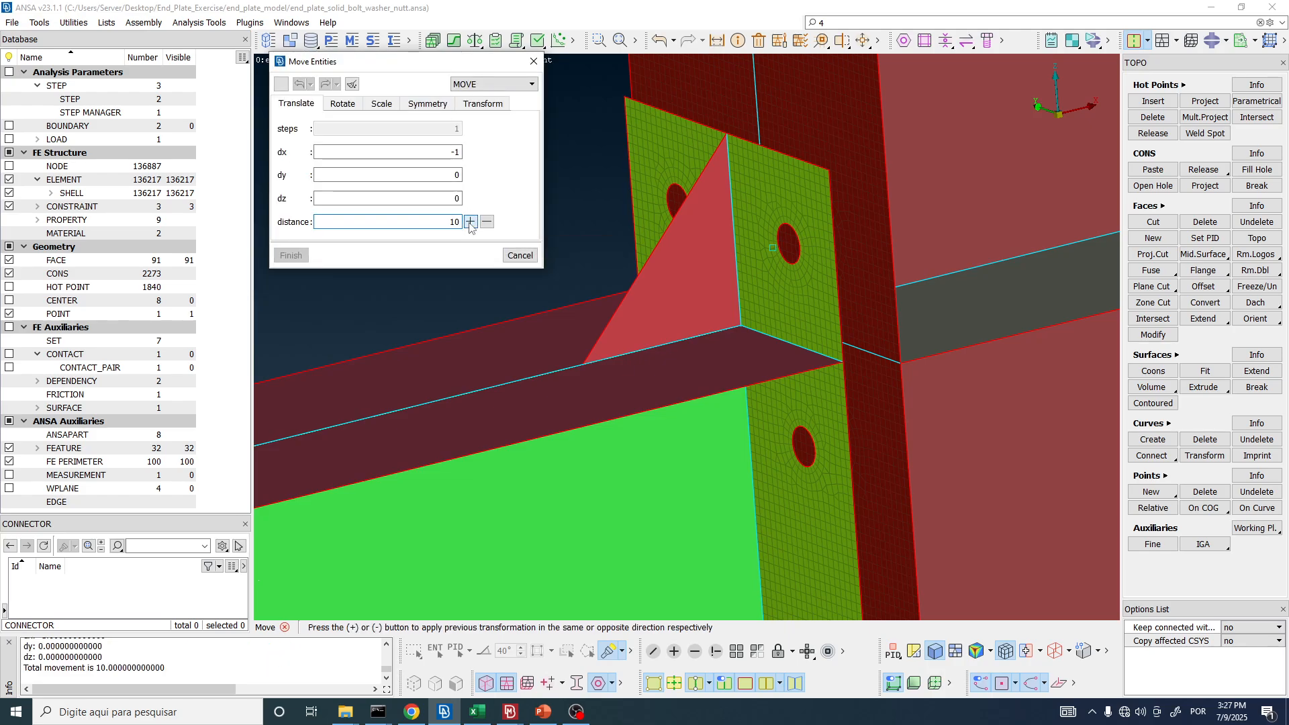
left_click(293, 256)
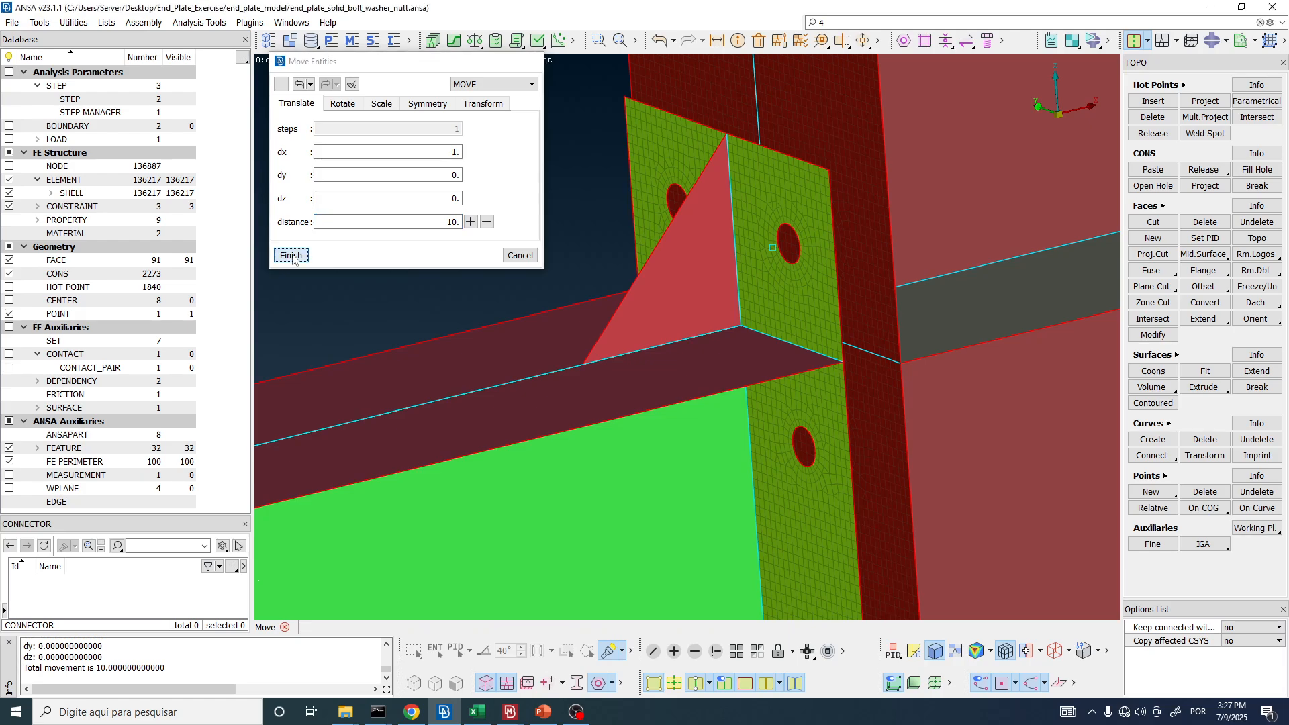
- Examine the moved point's offset from the end plate's upper bolt hole and the surrounding joint
scroll(761, 256, "up", 4)
left_click_drag(731, 253, 803, 262, "ctrl")
middle_click(779, 261)
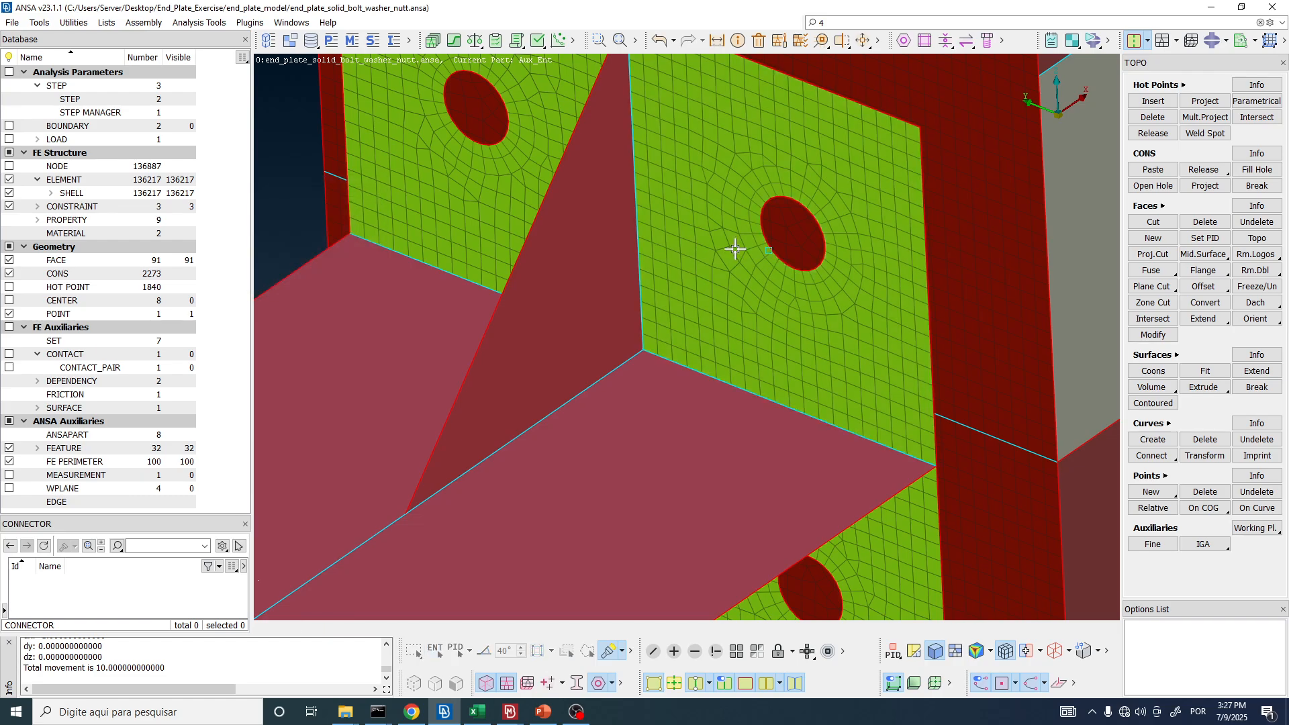
scroll(735, 250, "down", 6)
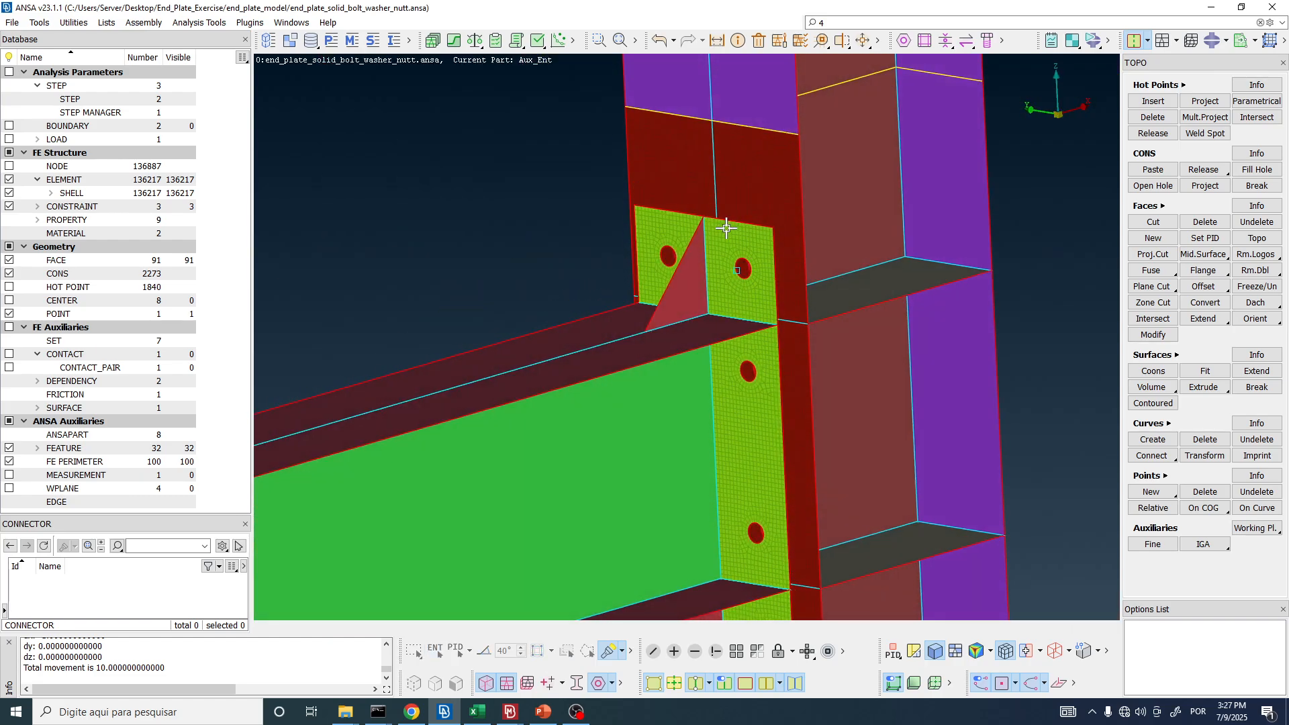
scroll(754, 274, "up", 5)
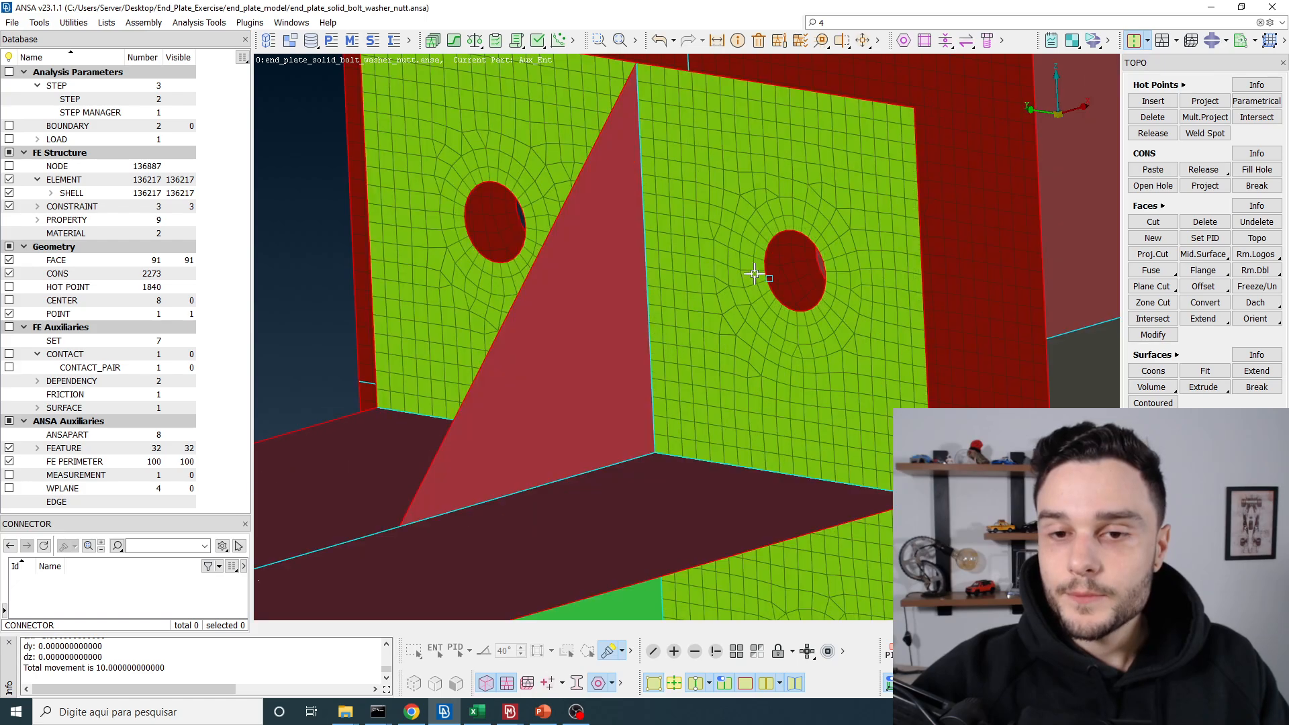
mouse_move(800, 302)
left_mouse_down("ctrl")
mouse_move(808, 286)
mouse_move(788, 308)
mouse_move(798, 301)
left_mouse_up("ctrl")
scroll(811, 287, "down", 5)
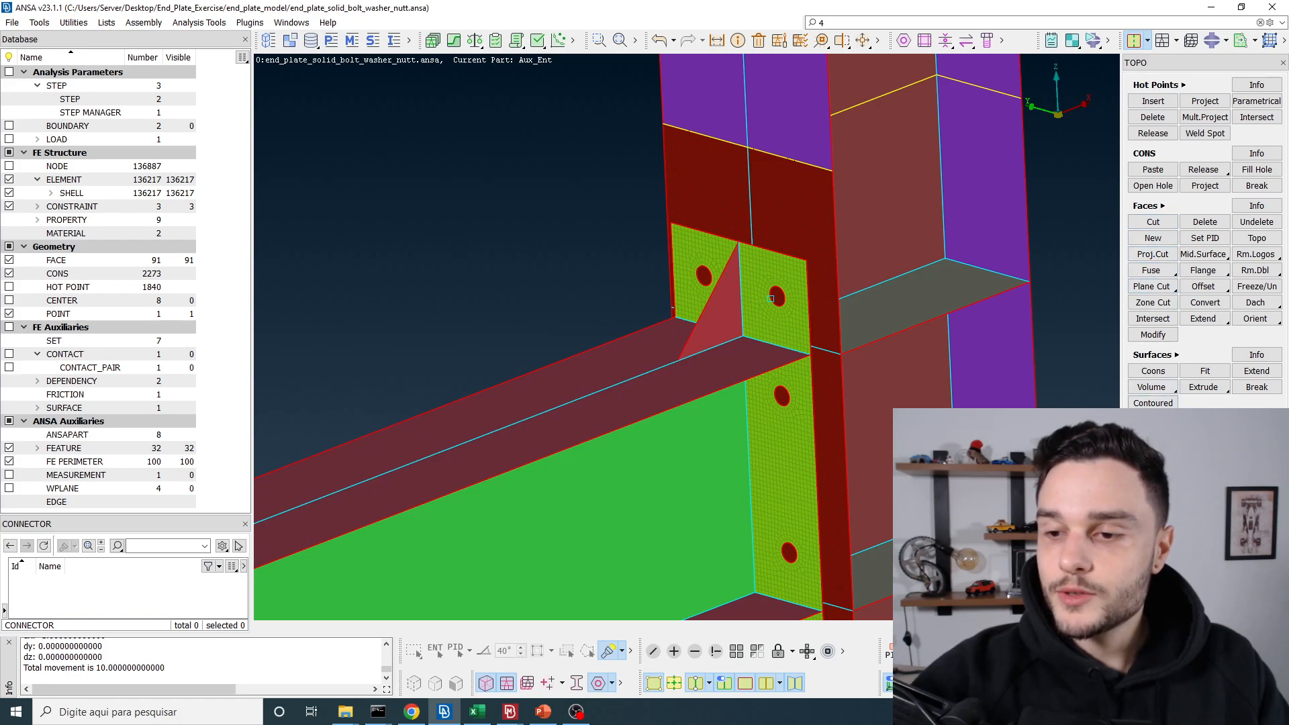
type("4")
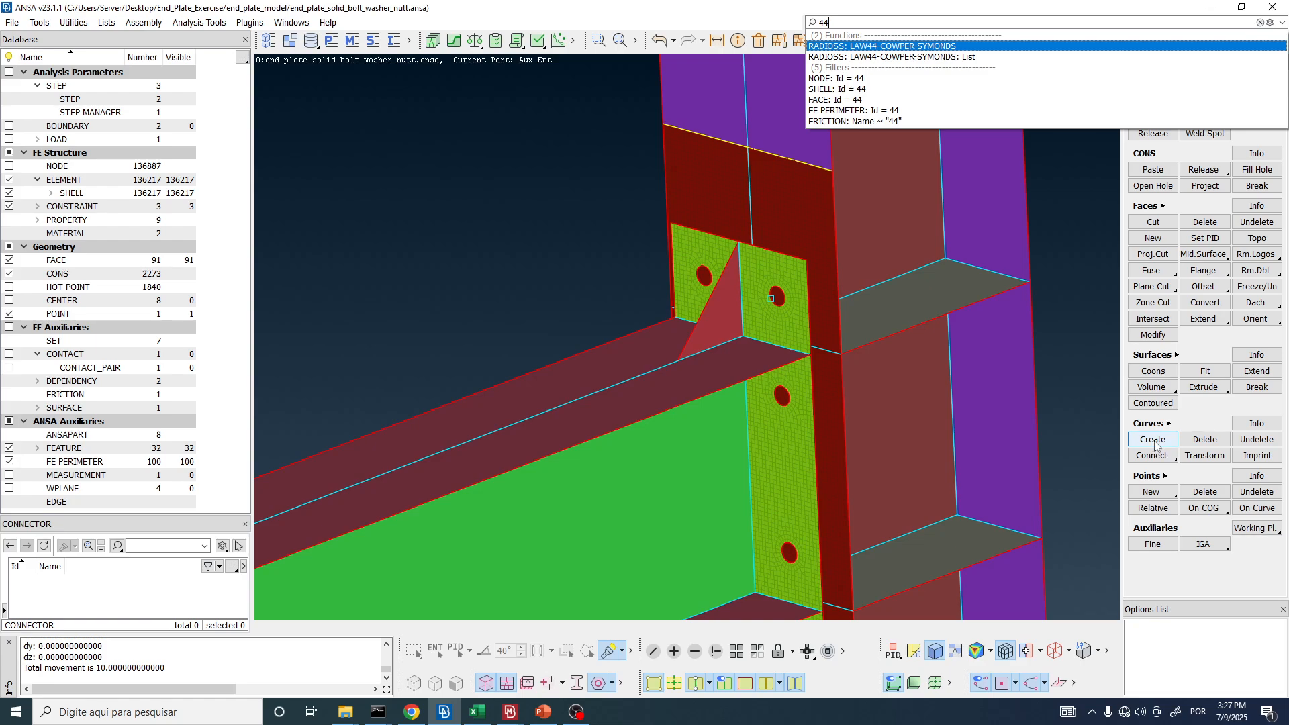
left_click(1154, 440)
left_click_drag(1149, 424, 481, 133)
left_click(415, 176)
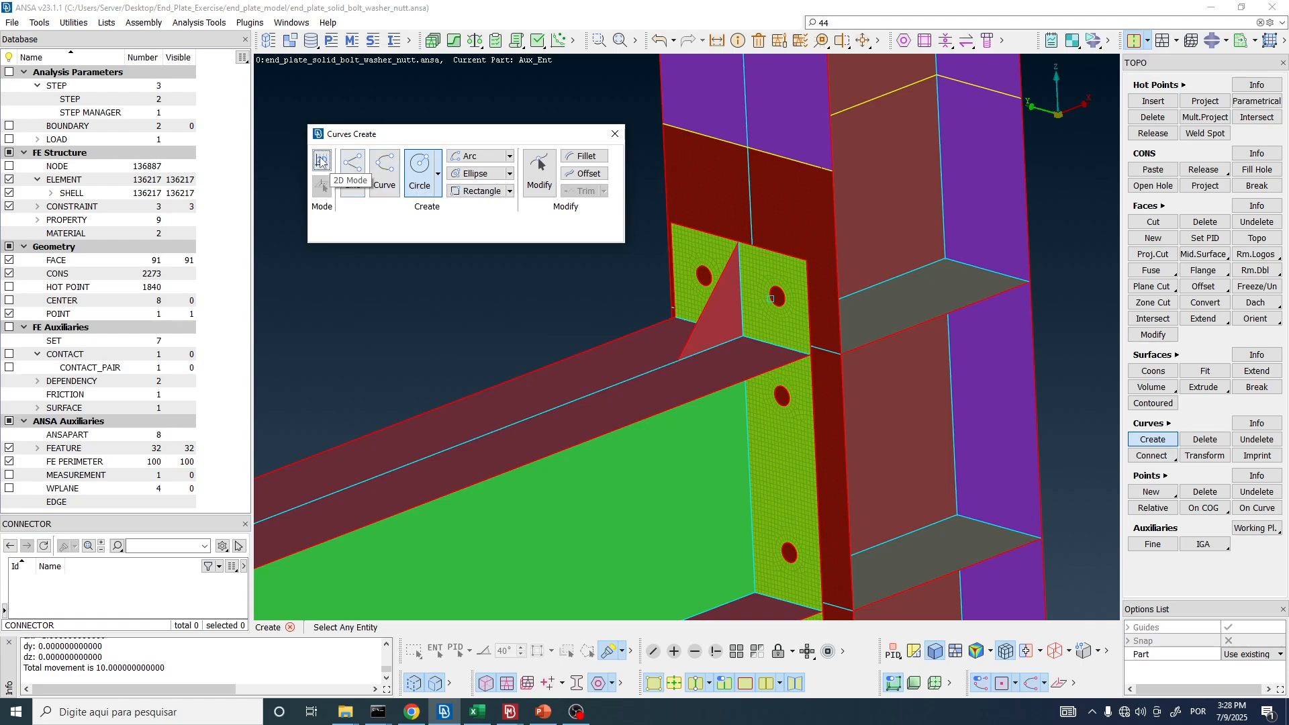
left_click(321, 161)
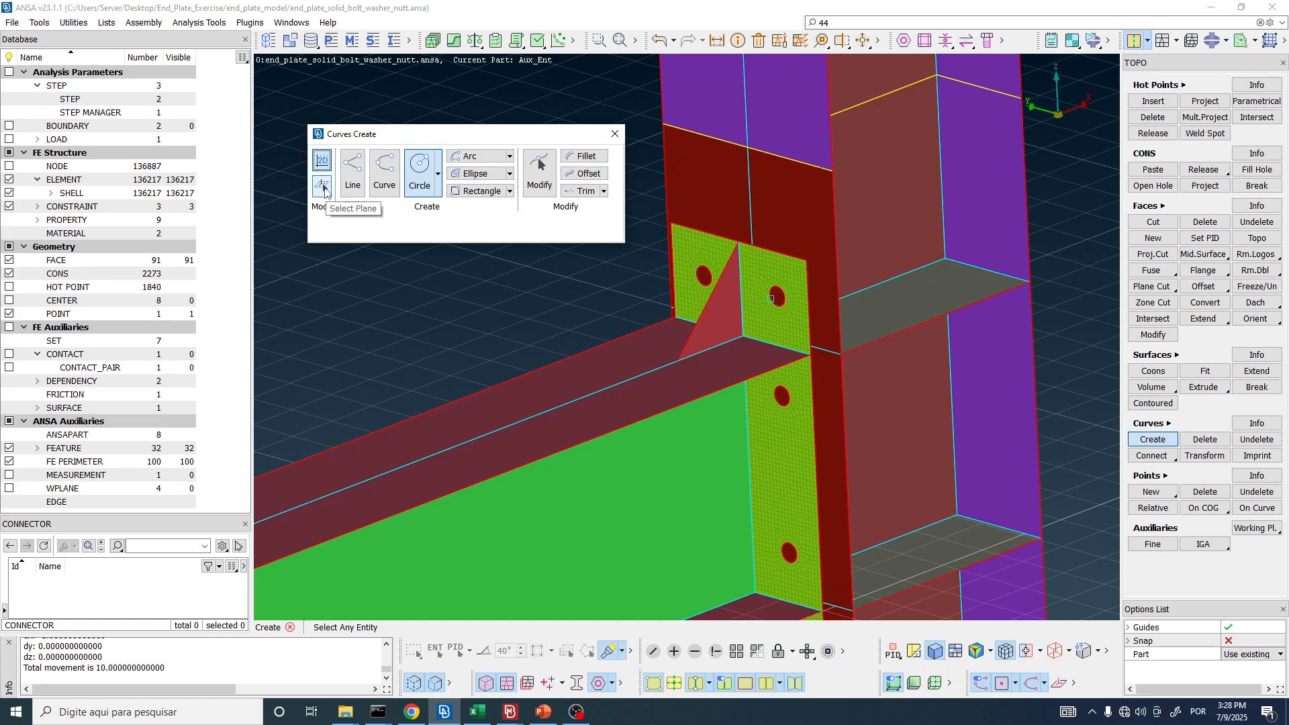
scroll(737, 286, "up", 8)
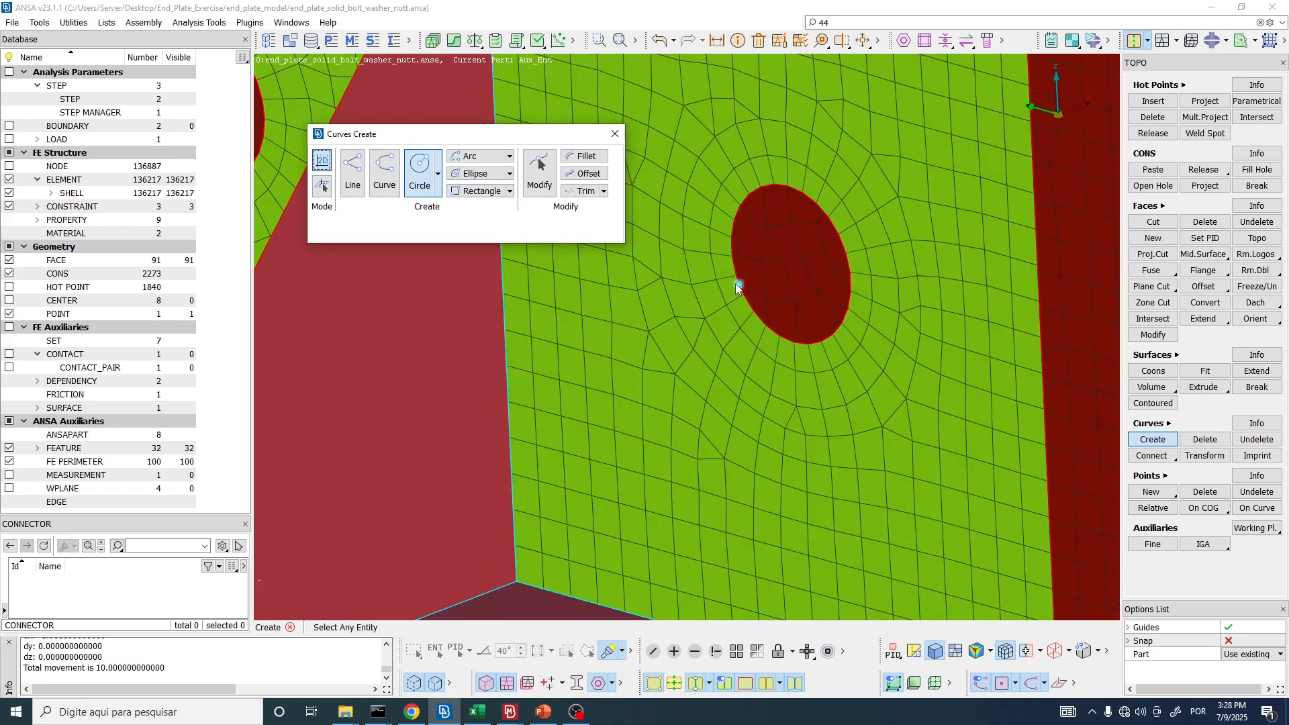
scroll(736, 285, "down", 8)
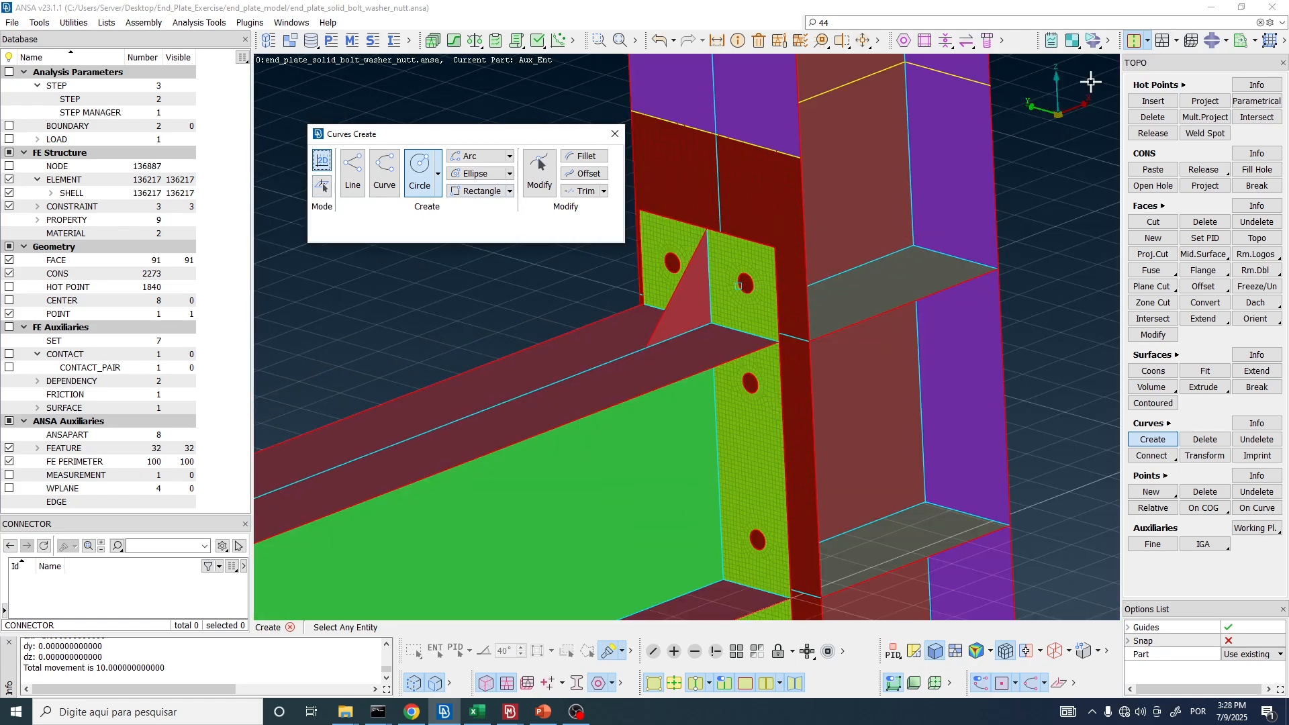
scroll(757, 275, "up", 3)
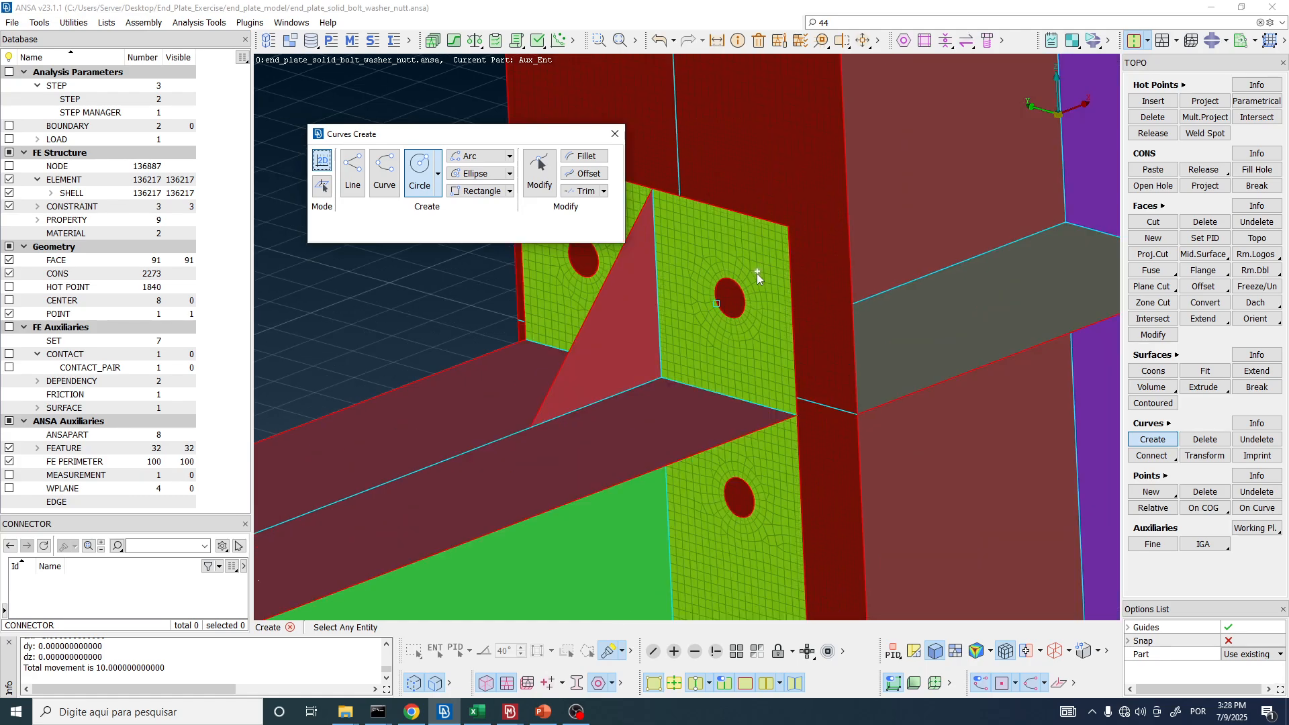
left_click(615, 133)
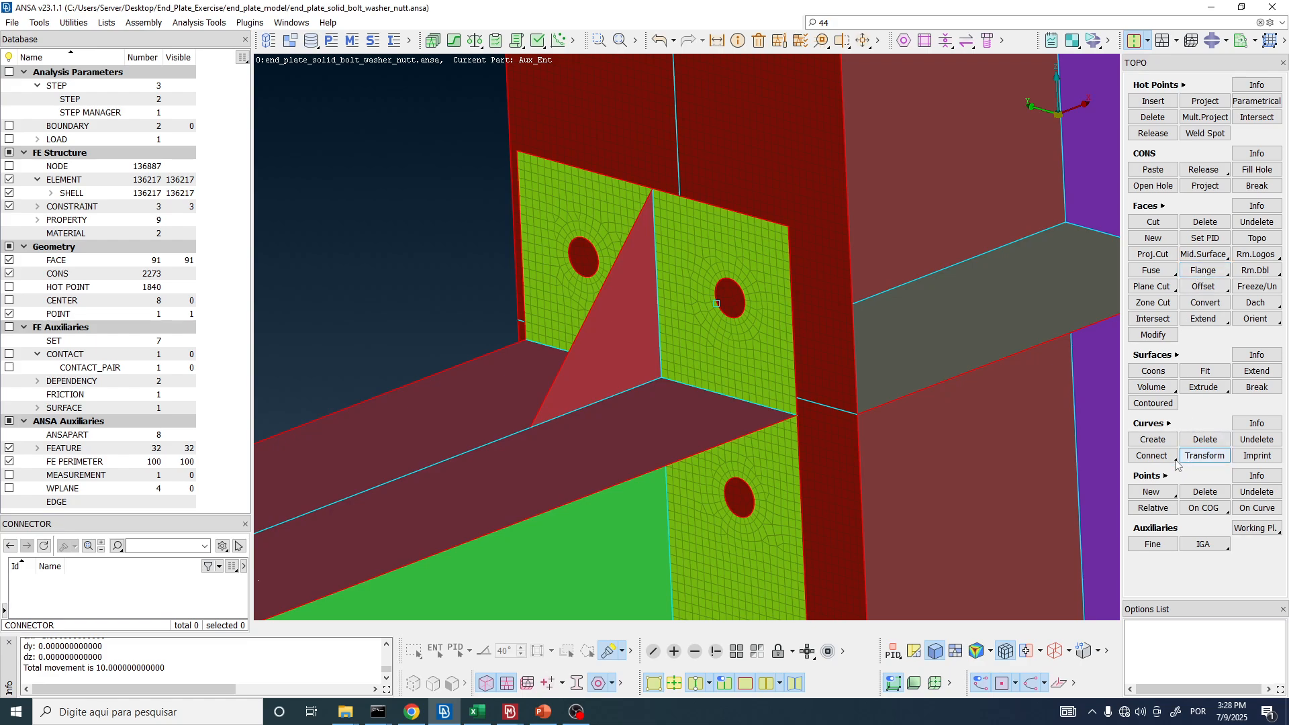
- Create a new working plane as a YZ global plane through the offset centre point of the upper bolt hole
type("4")
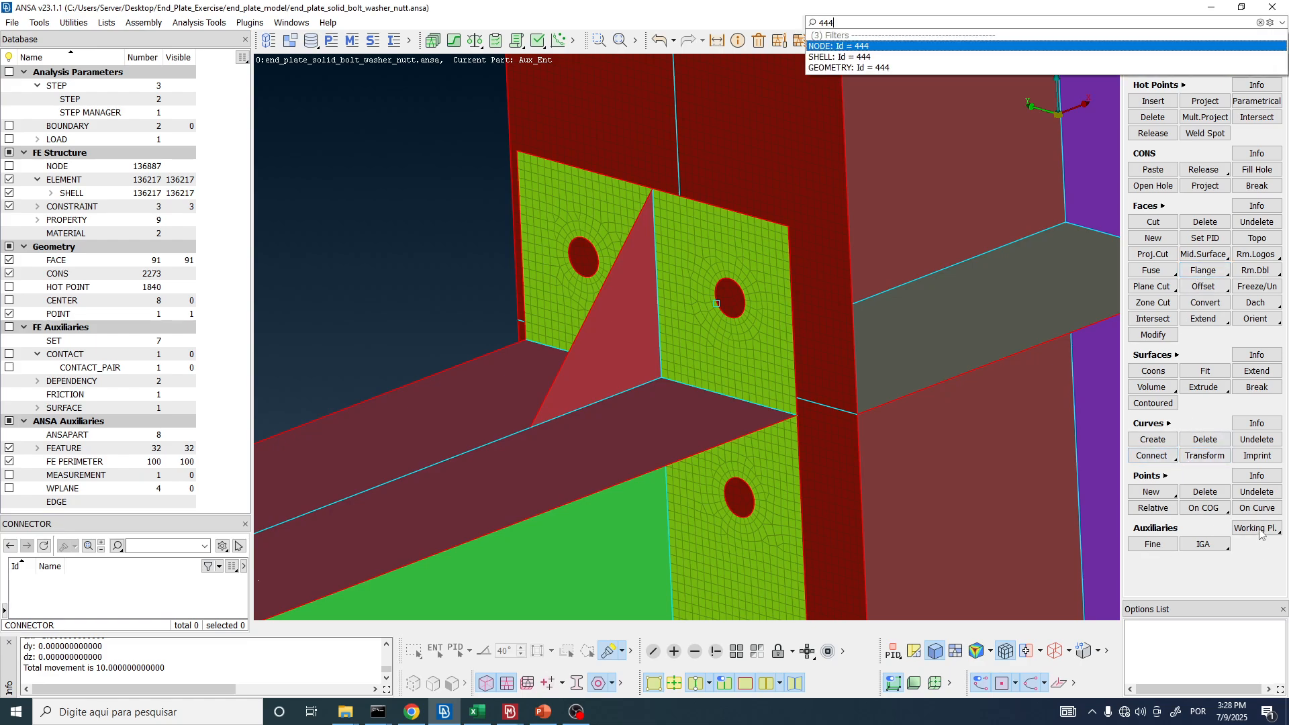
left_click(1258, 531)
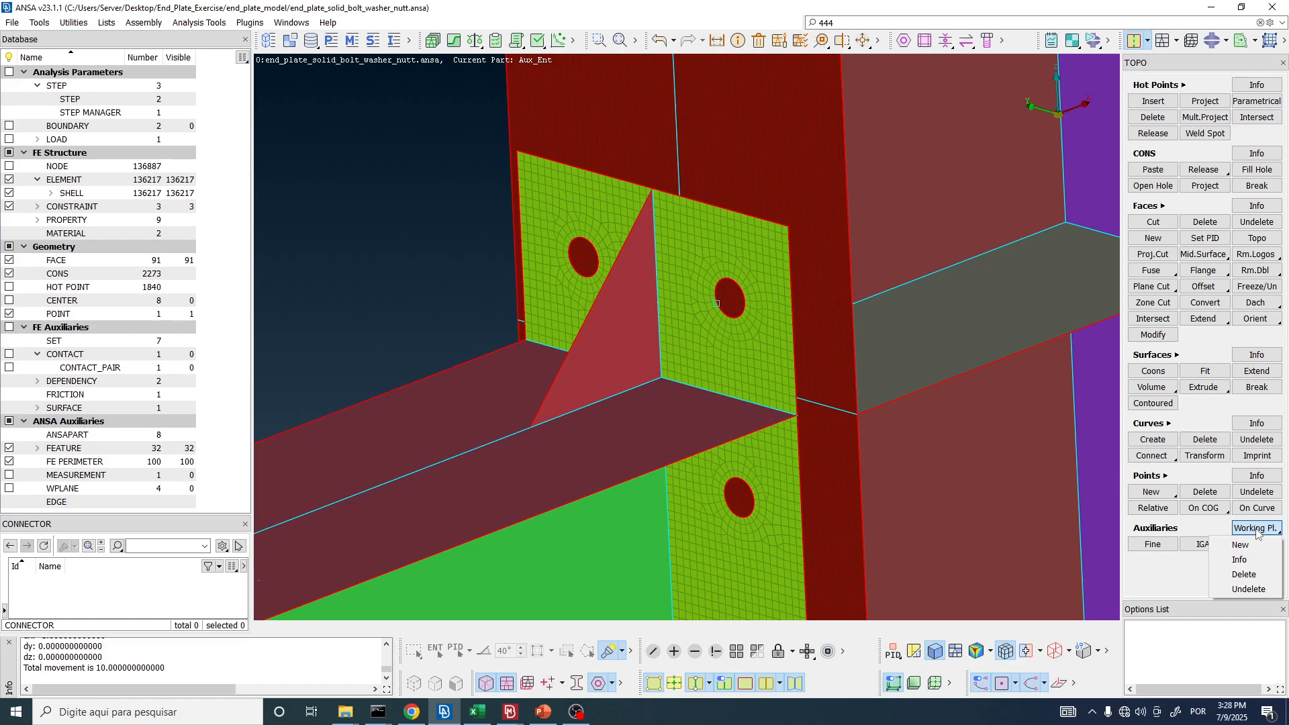
left_click(1253, 546)
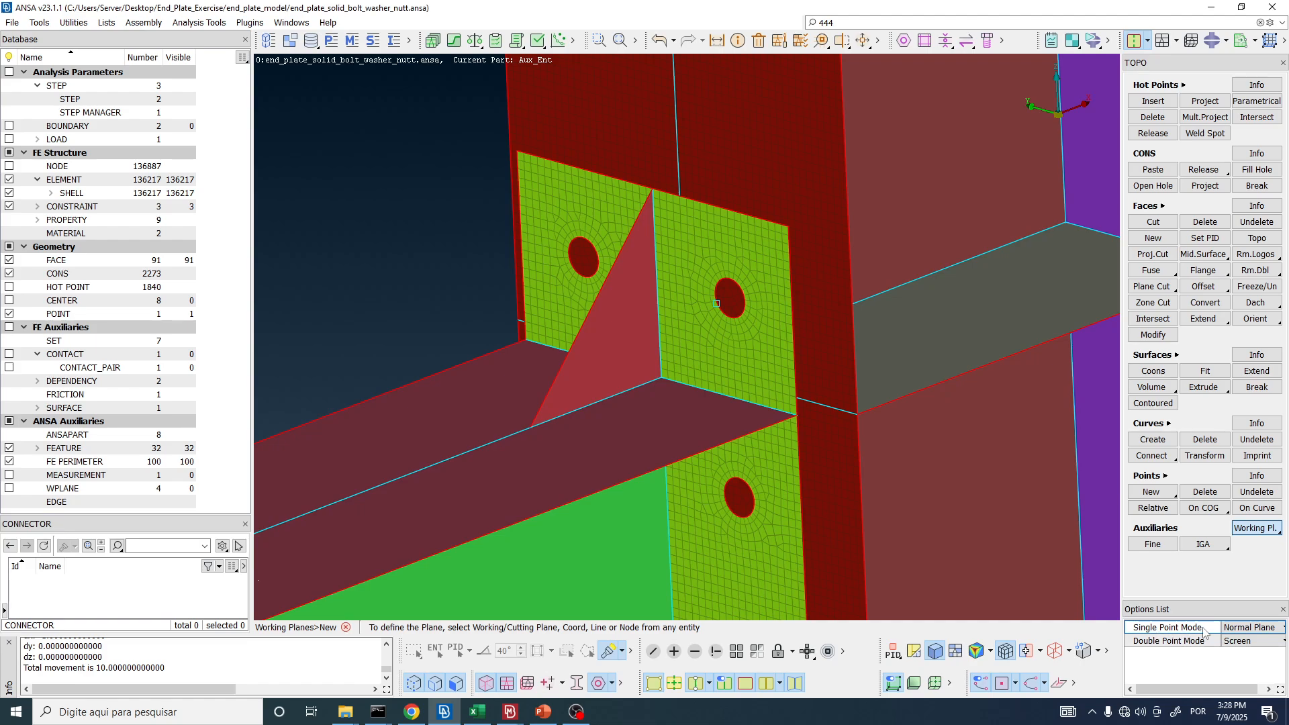
left_click(1251, 628)
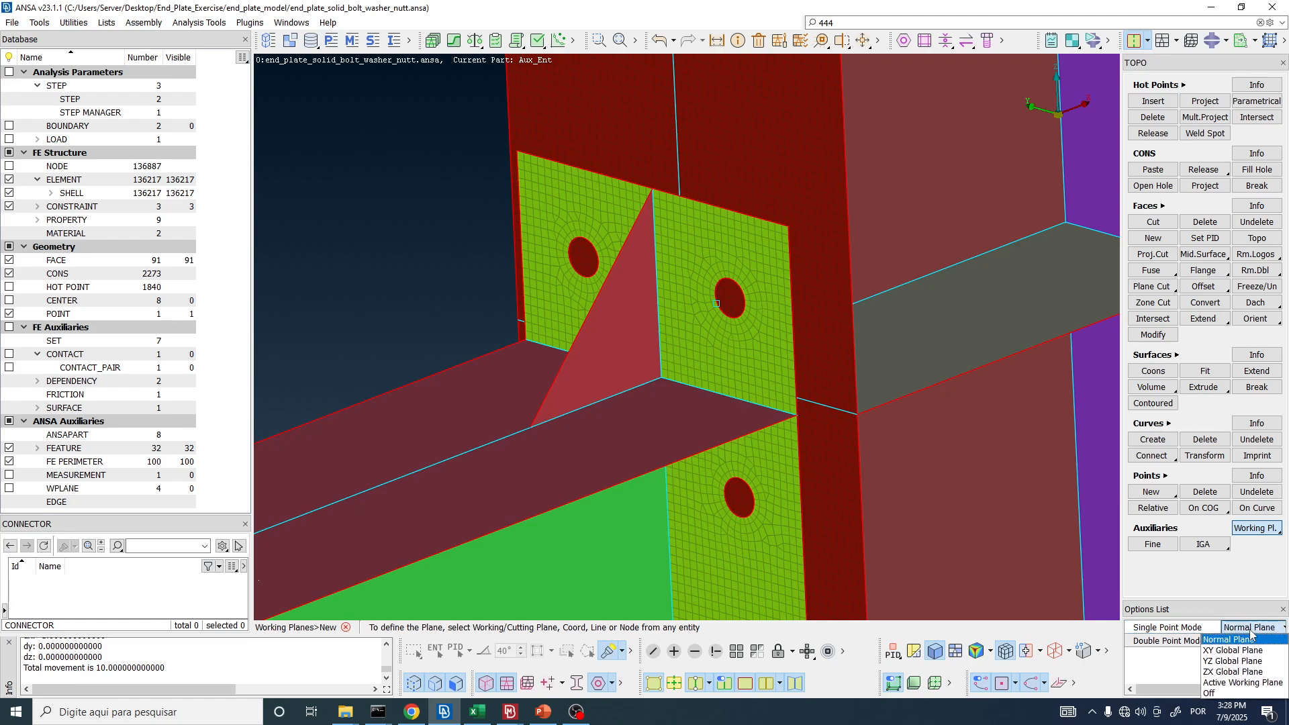
left_click(1239, 662)
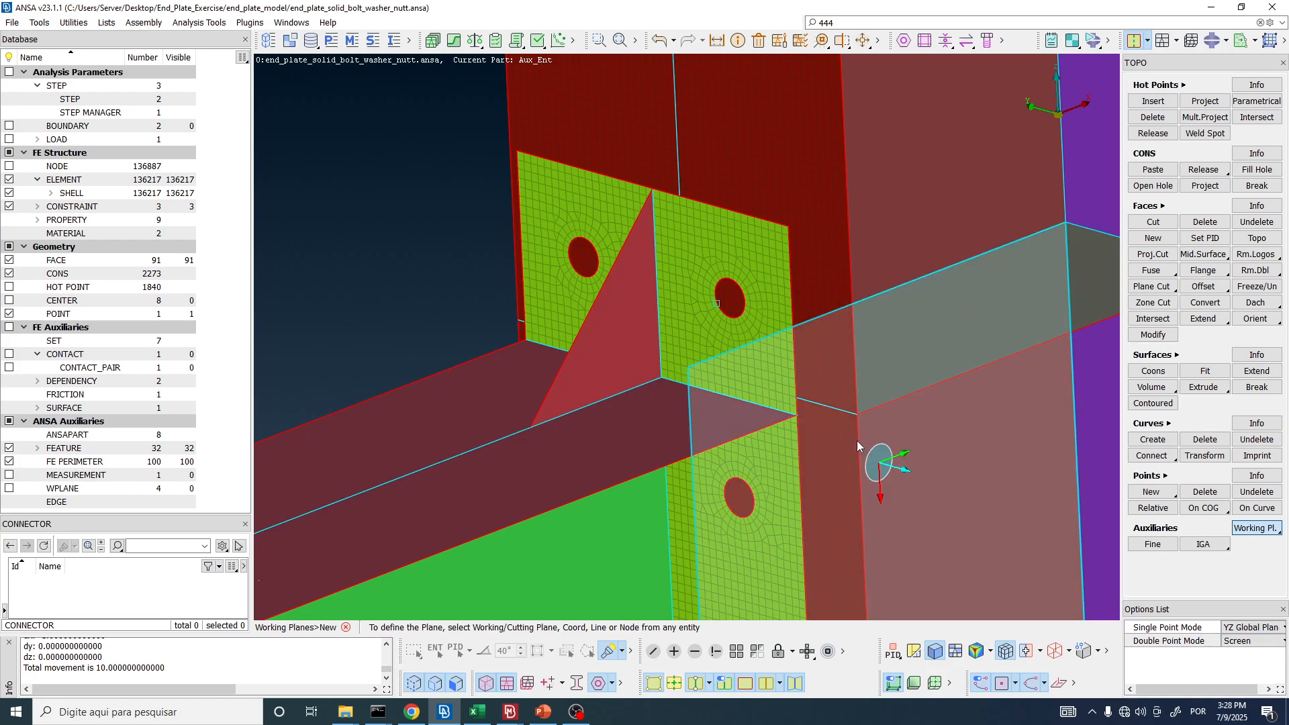
scroll(711, 306, "up", 10)
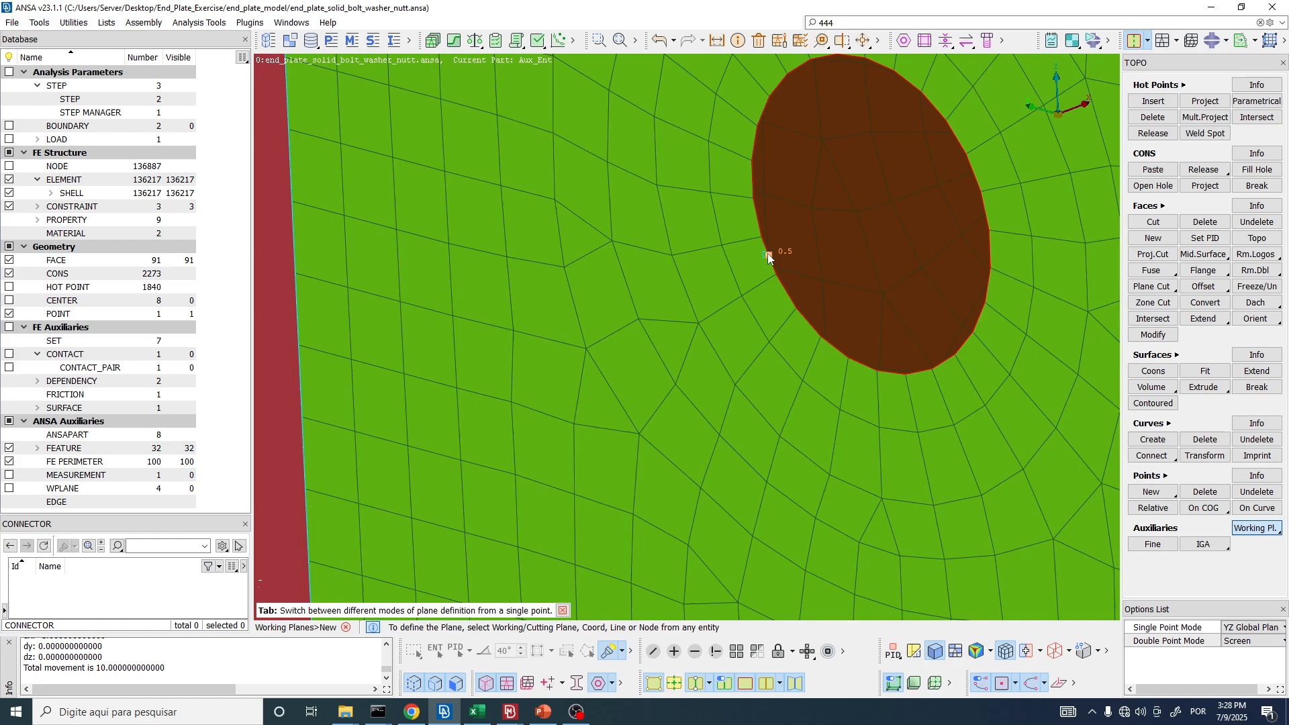
scroll(768, 258, "up", 5)
left_click(761, 257)
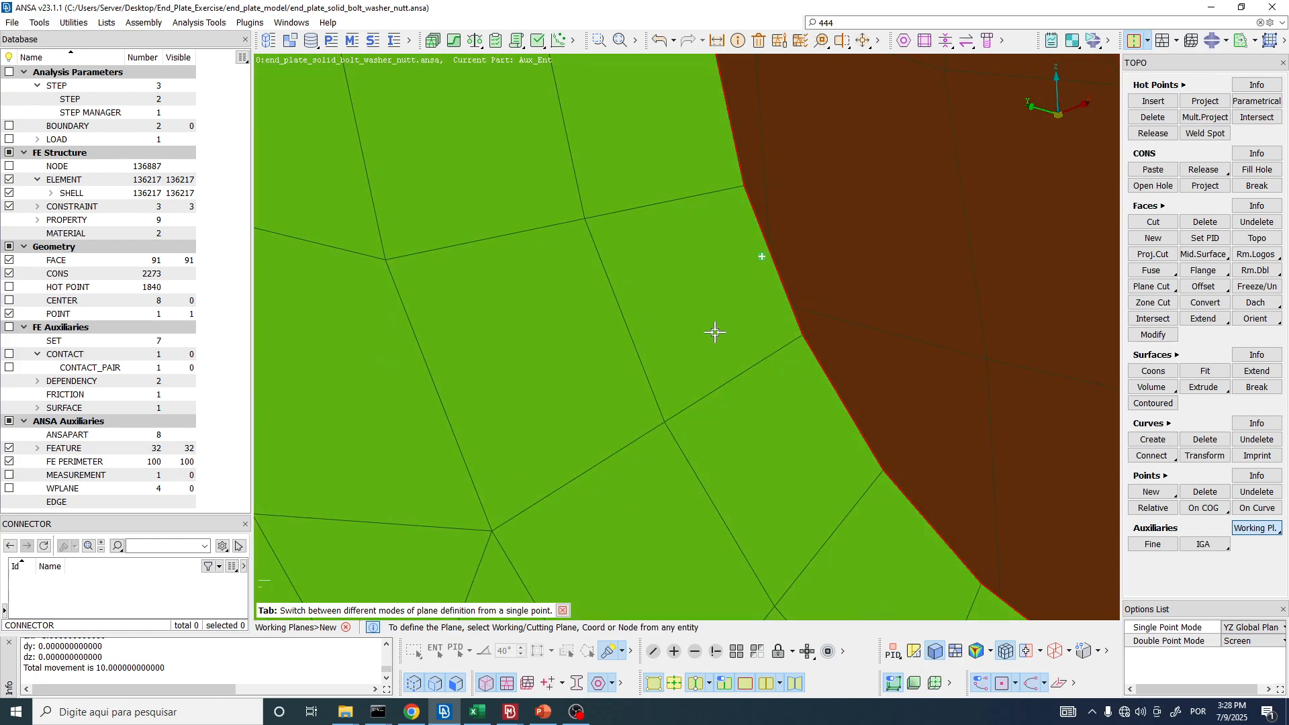
- Confirm the YZ working plane at the offset centre point and assign it to the part Aux_Ent
scroll(713, 331, "down", 10)
left_click_drag(735, 320, 555, 200, "ctrl")
key("Tab")
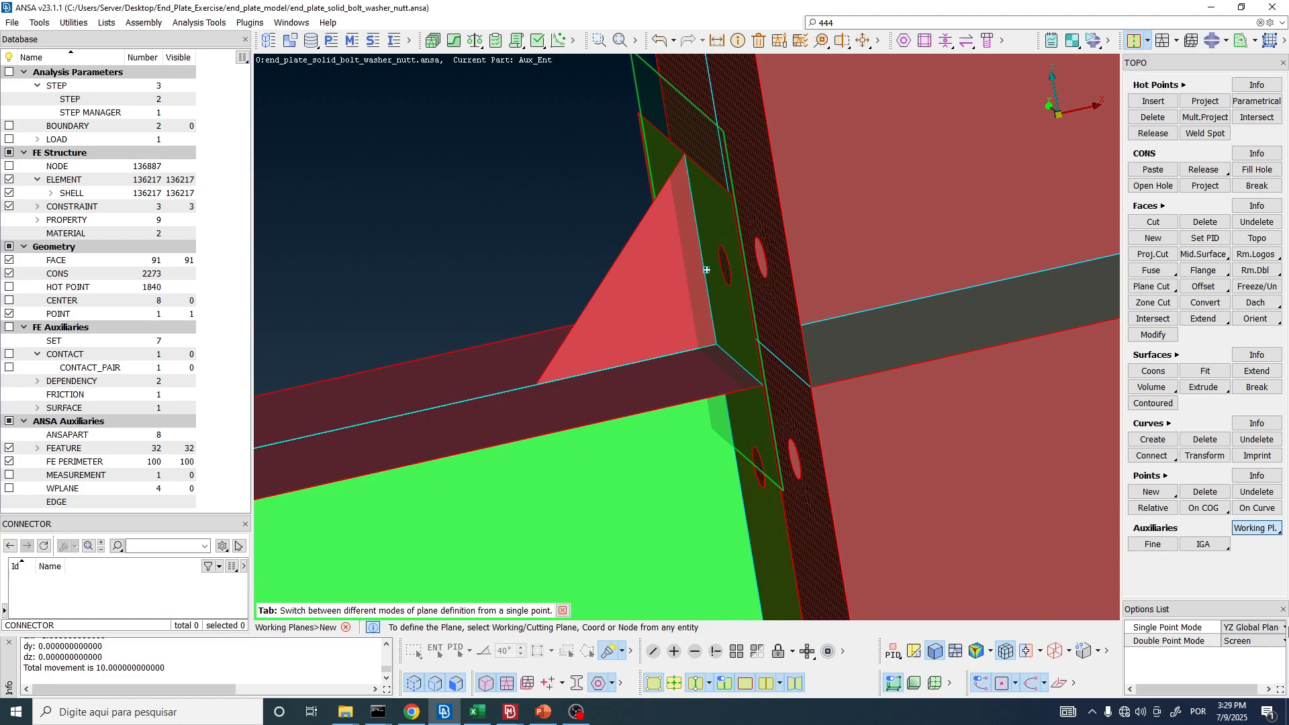
left_click(1253, 629)
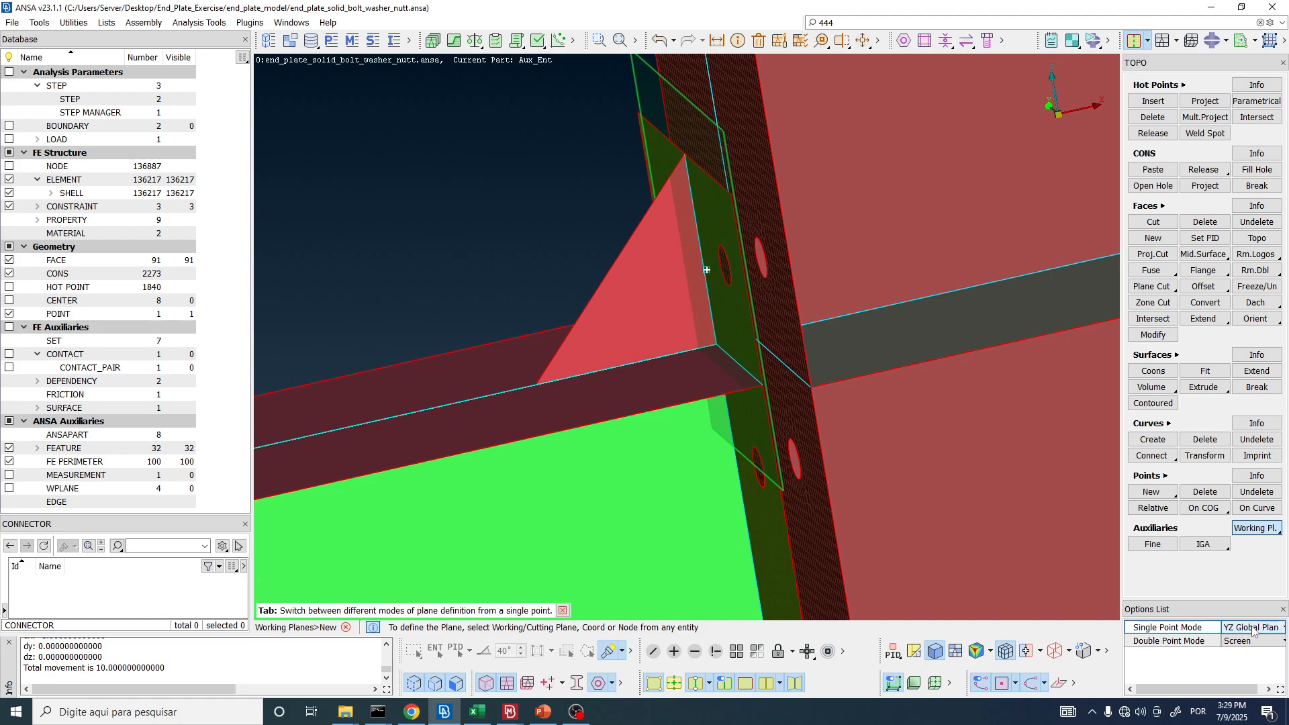
middle_click(507, 186)
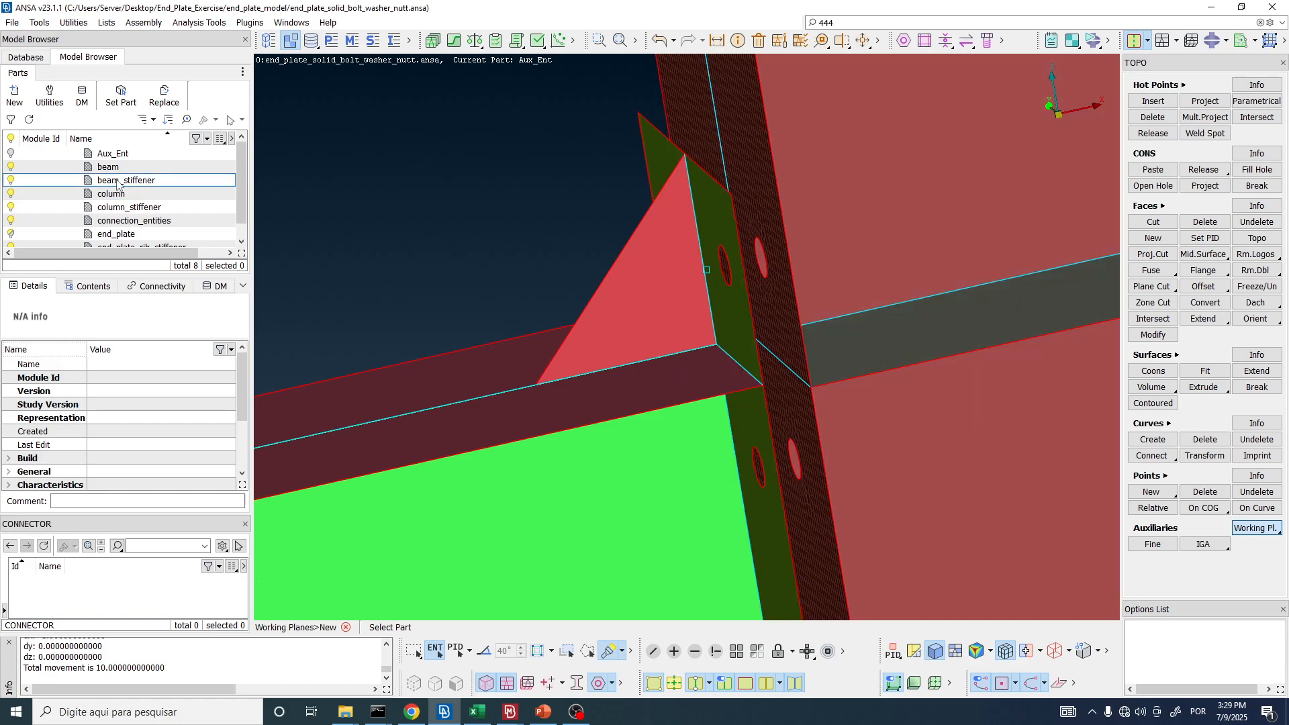
double_click(111, 155)
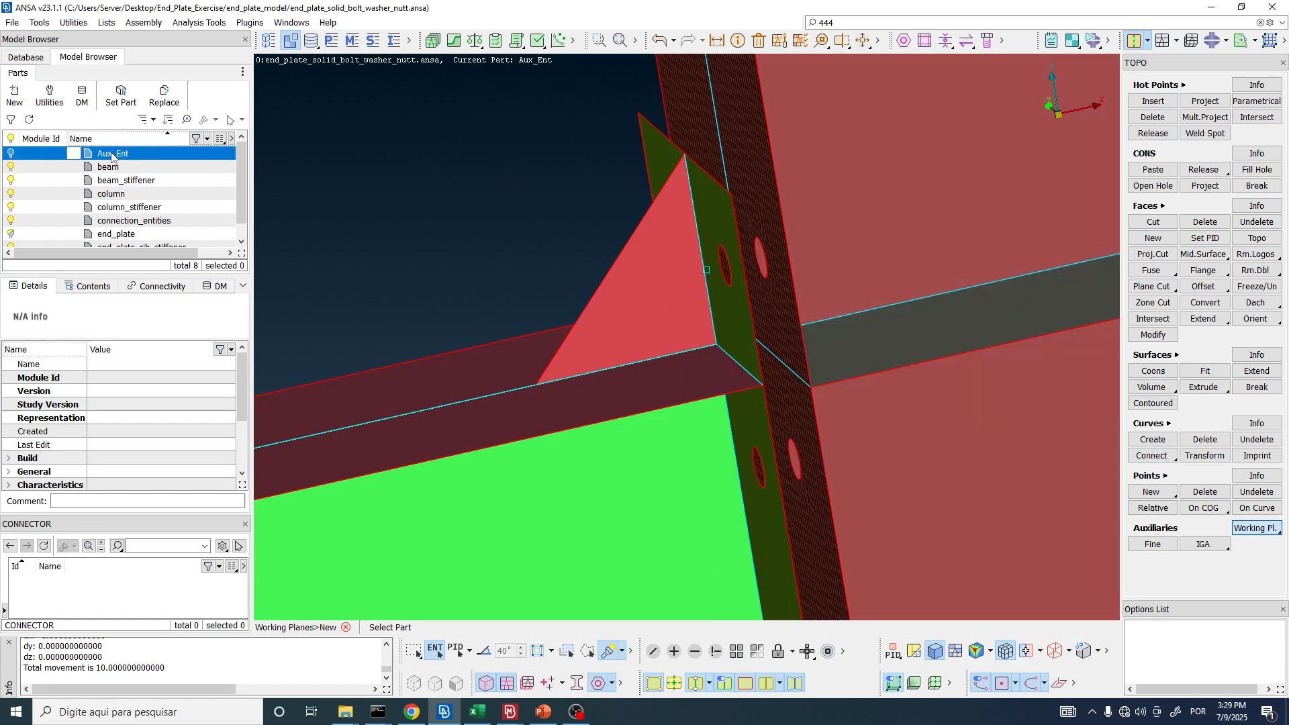
- Display the working planes (WPLANE) in the model around the end plate
scroll(605, 227, "down", 5)
left_click_drag(554, 202, 580, 191, "ctrl")
scroll(580, 190, "up", 10)
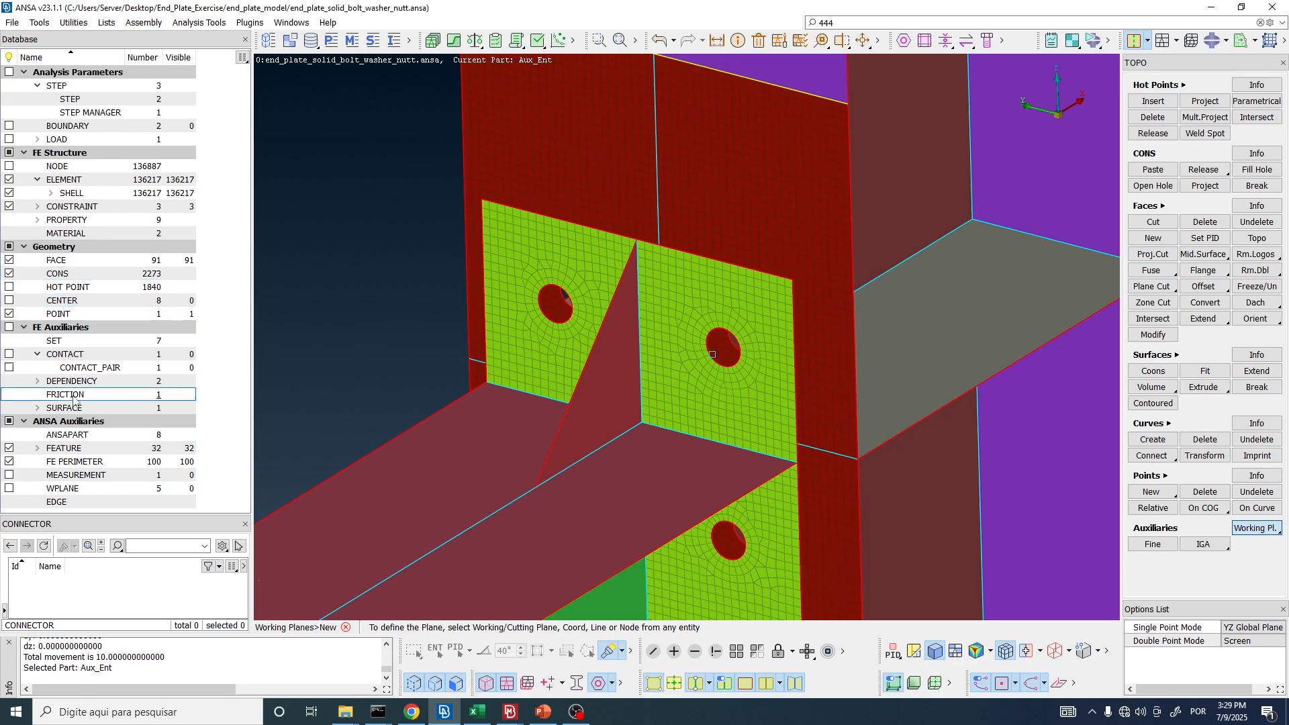
left_click(81, 437)
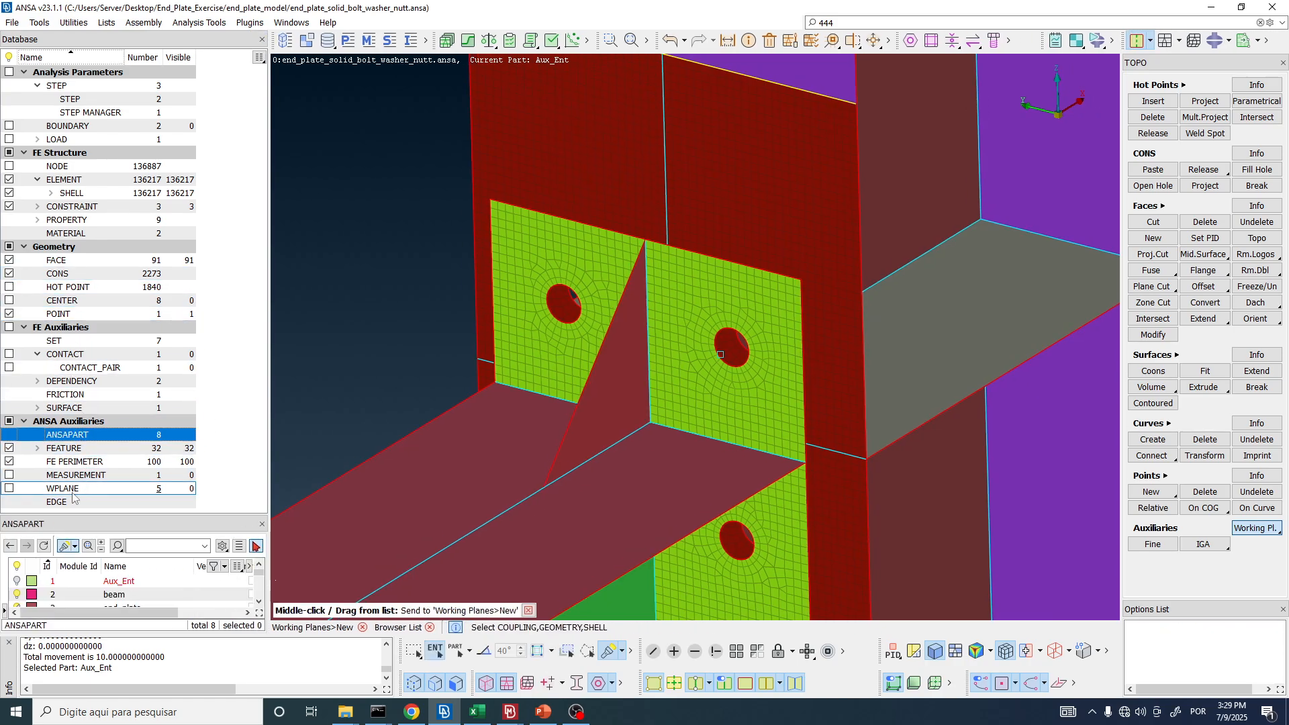
left_click(62, 488)
left_click(10, 488)
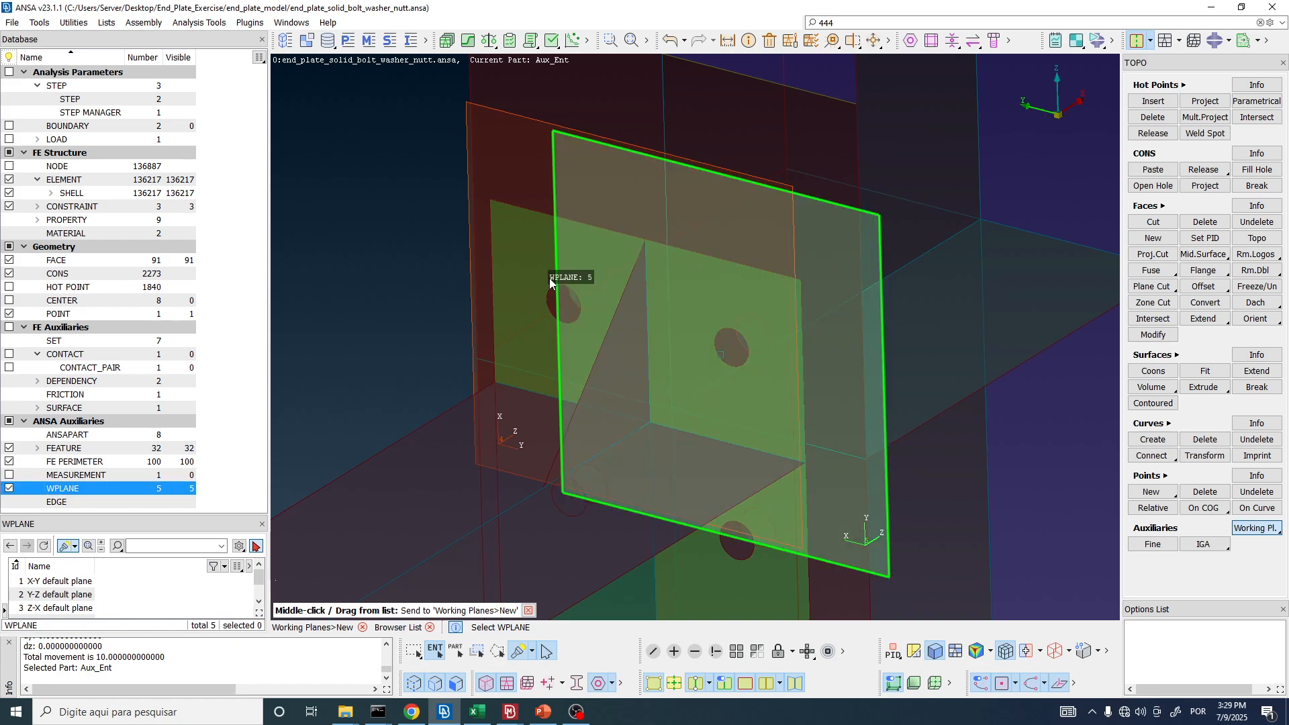
left_click_drag(549, 278, 613, 253, "ctrl")
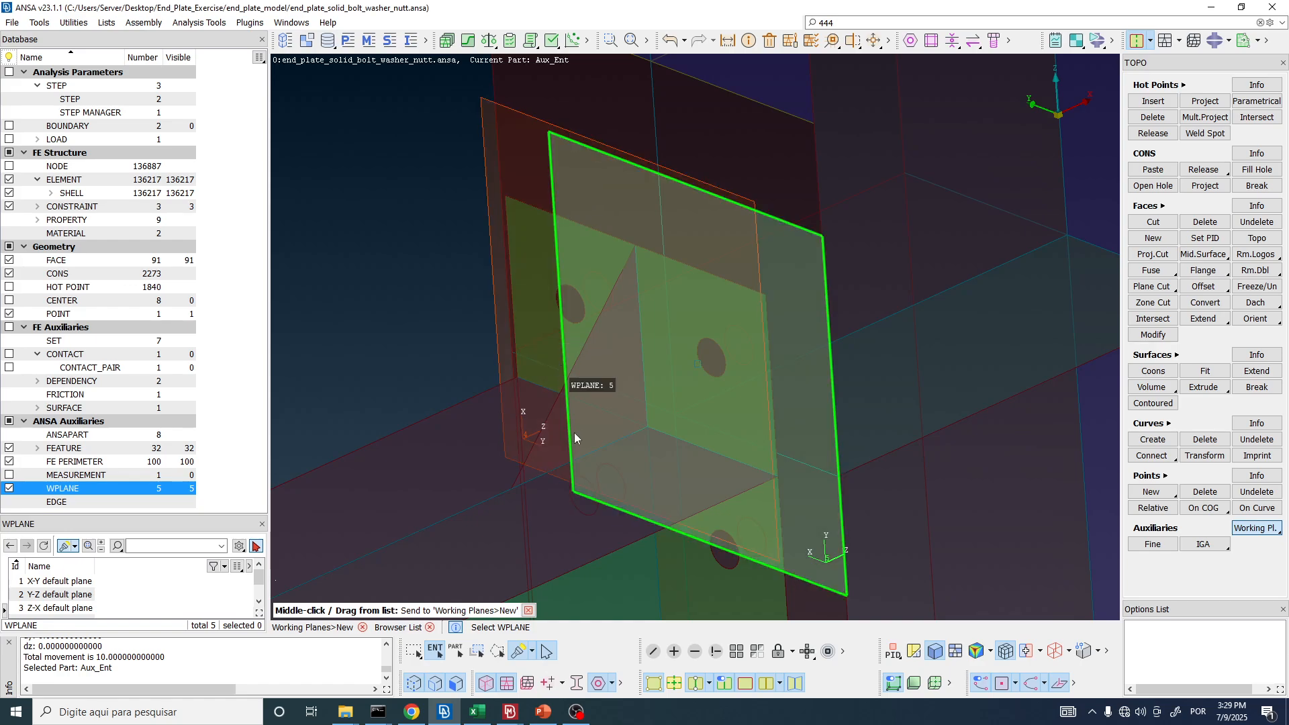
- Compare working planes 4 and 5 in the WPLANE list, check which one is active, and leave the plane creation command
double_click(66, 490)
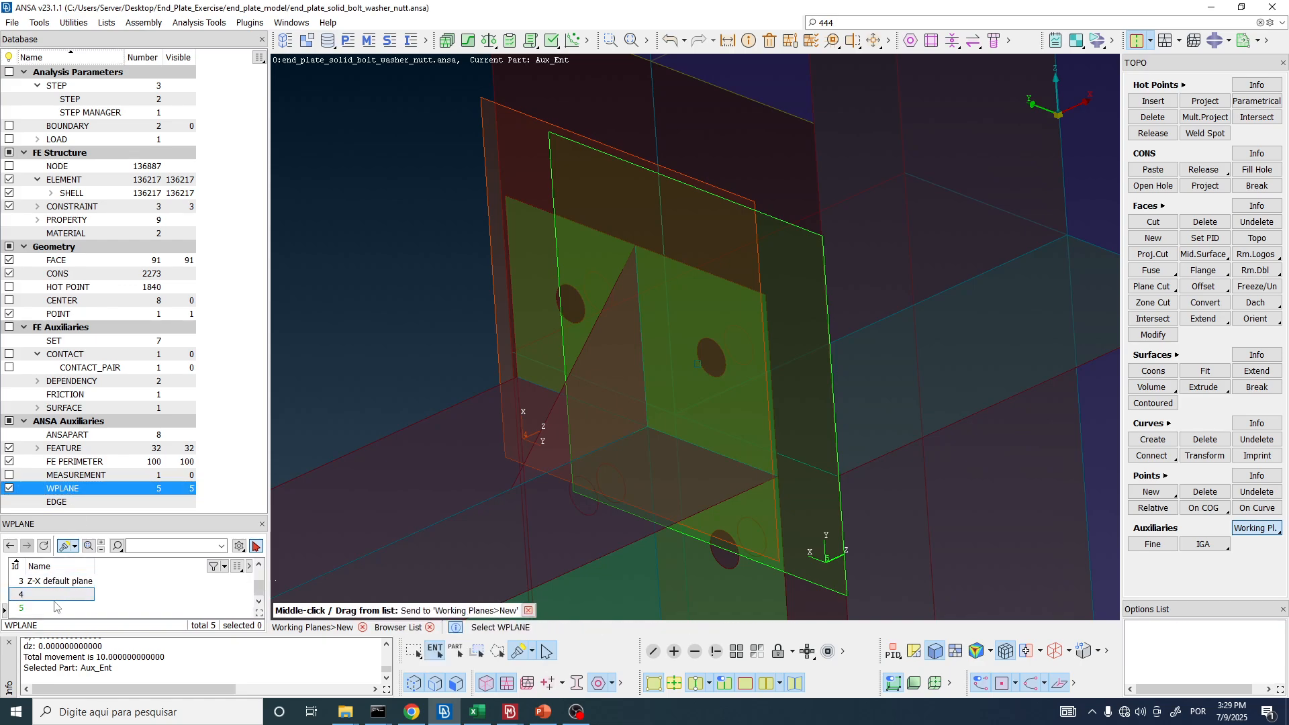
scroll(47, 597, "down", 1)
left_click(45, 608)
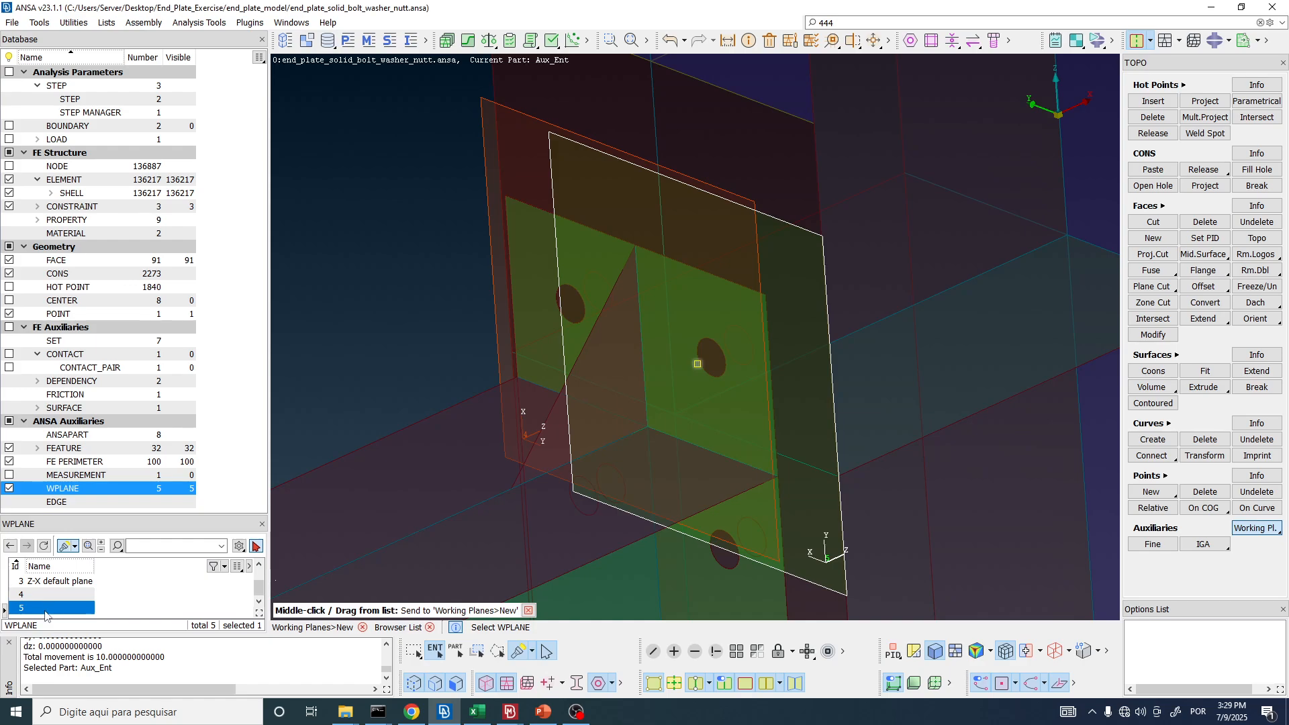
left_click(34, 610)
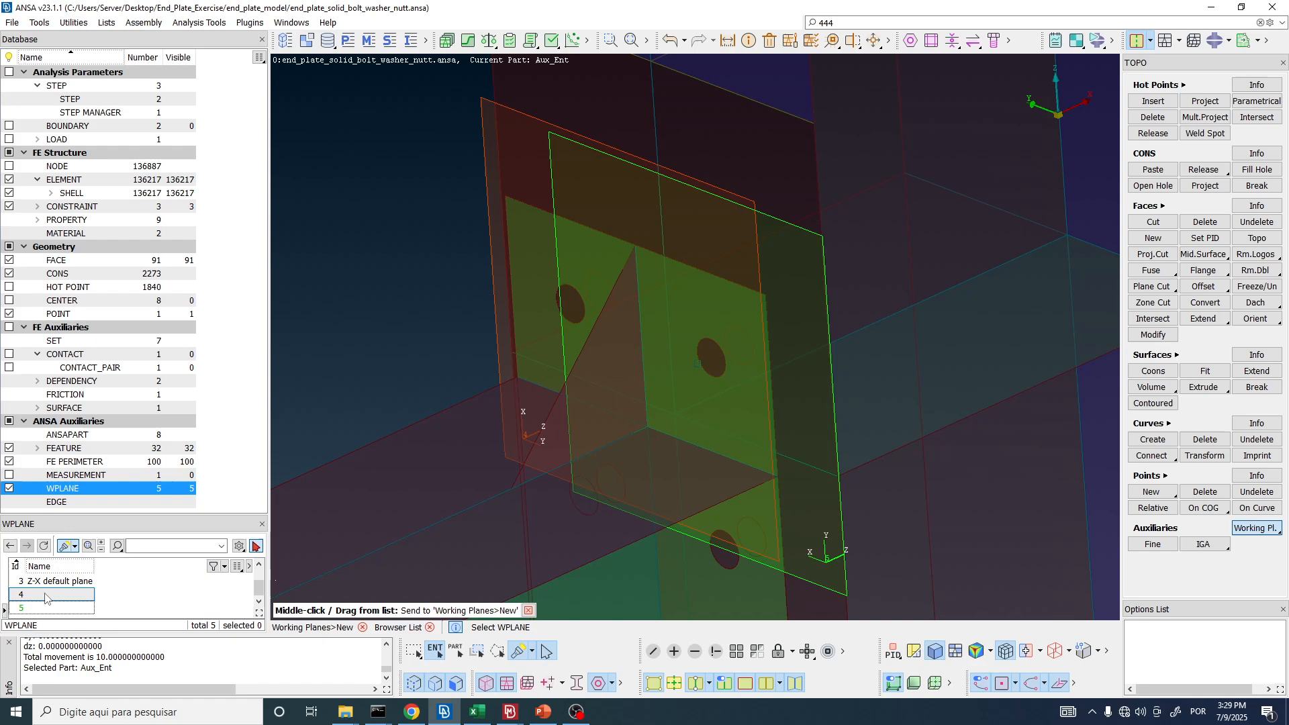
right_click(45, 598)
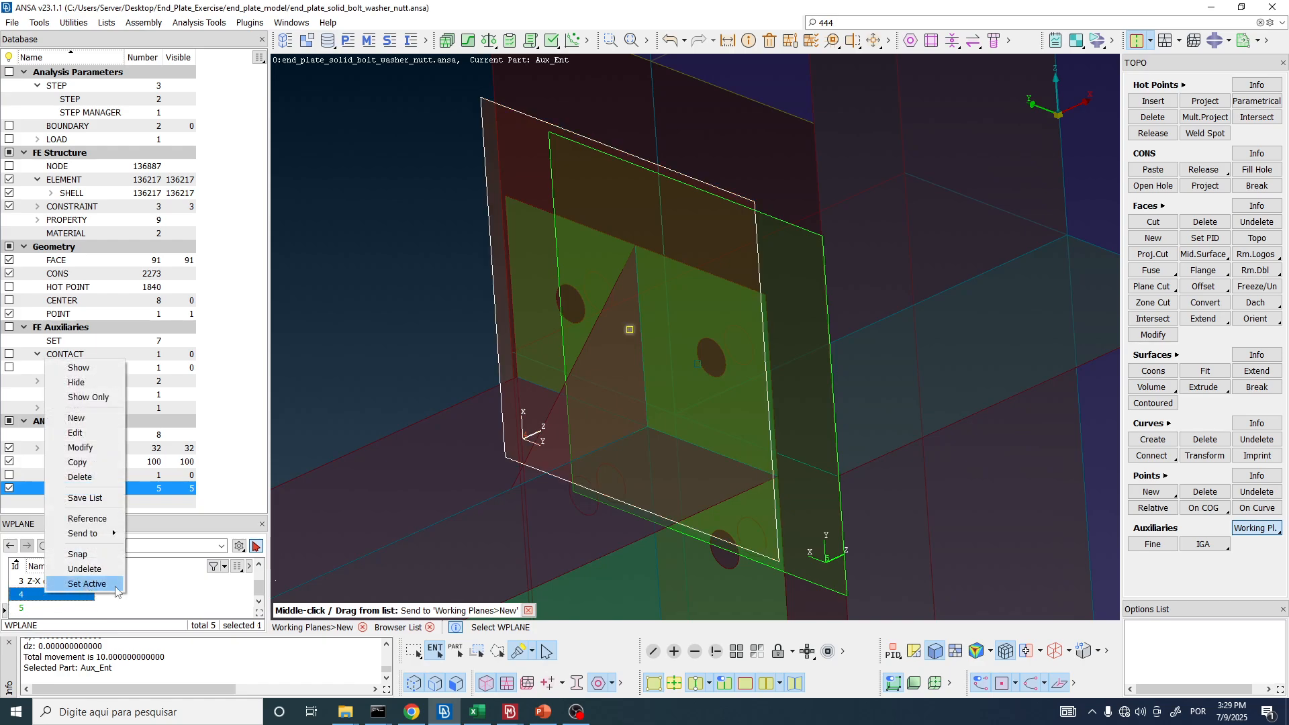
left_click(88, 584)
left_click(26, 609)
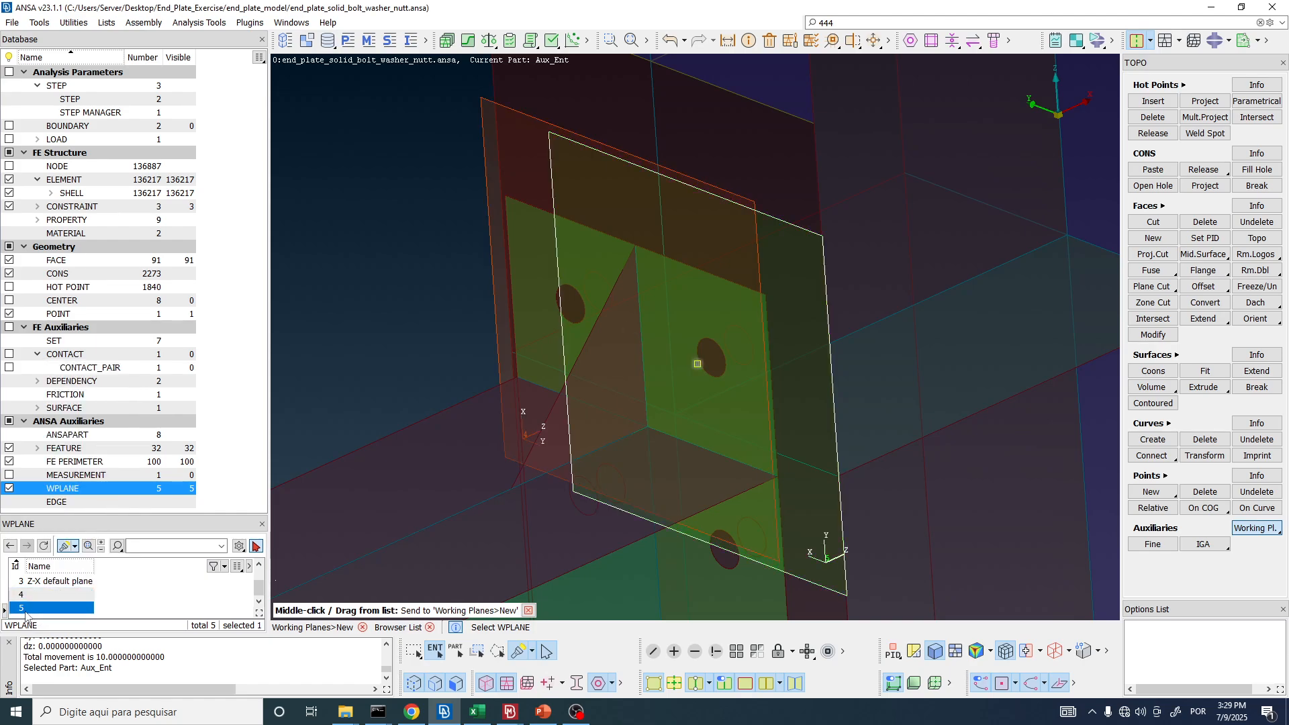
scroll(488, 330, "down", 4)
middle_click(537, 351)
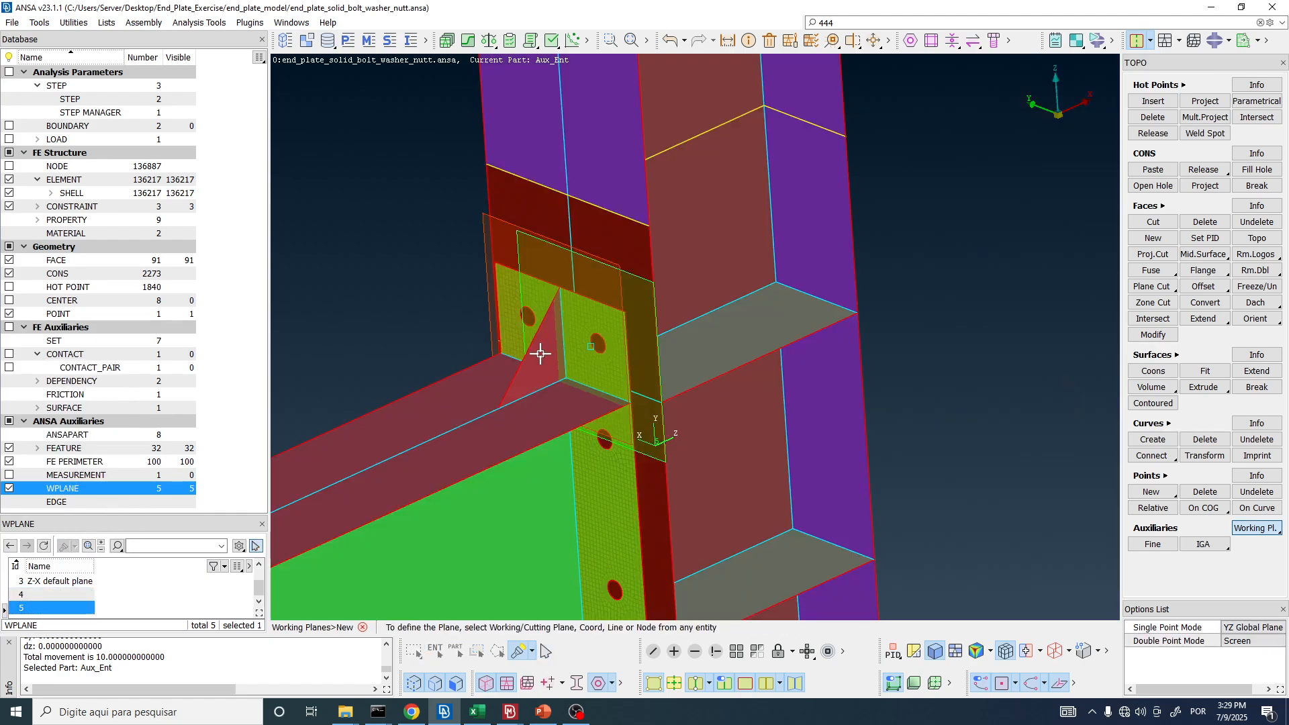
middle_click(539, 353)
middle_click_drag(562, 345, 585, 336, "ctrl")
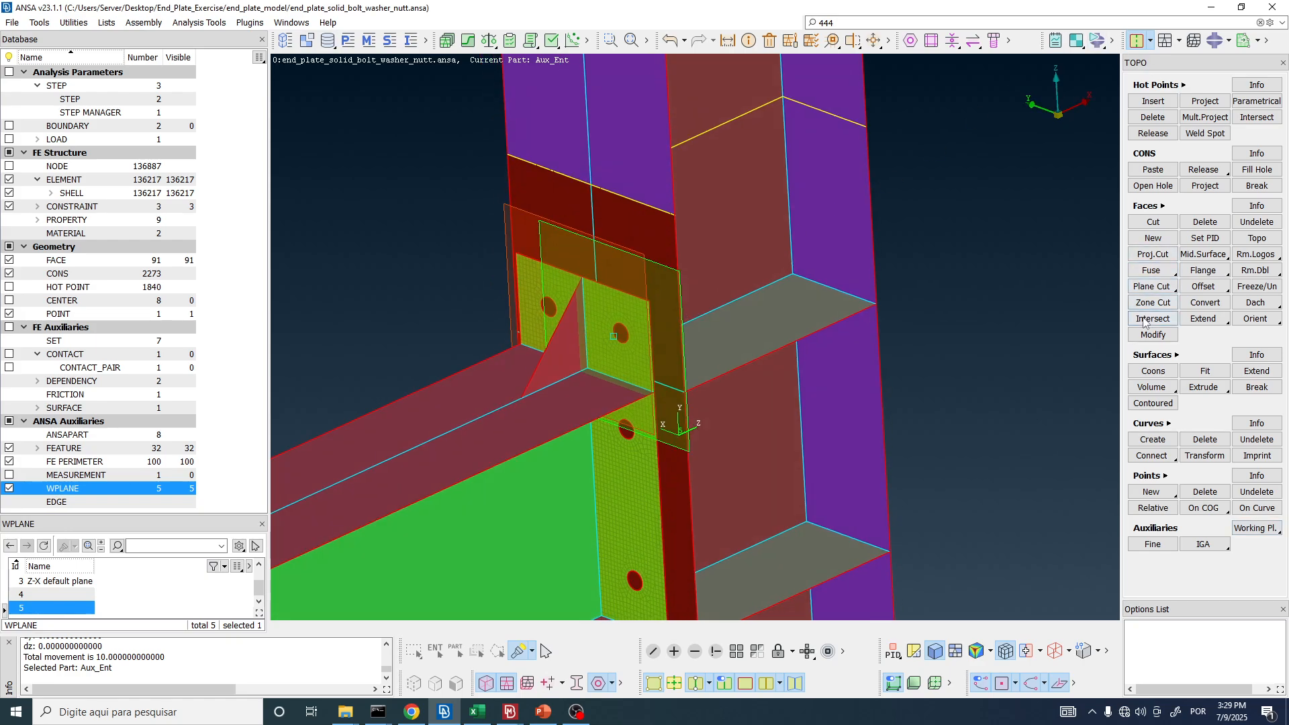
- Start curve creation with the Circle tool and pick working plane 5, beside the end plate, as the 2D sketch plane
left_click(1154, 440)
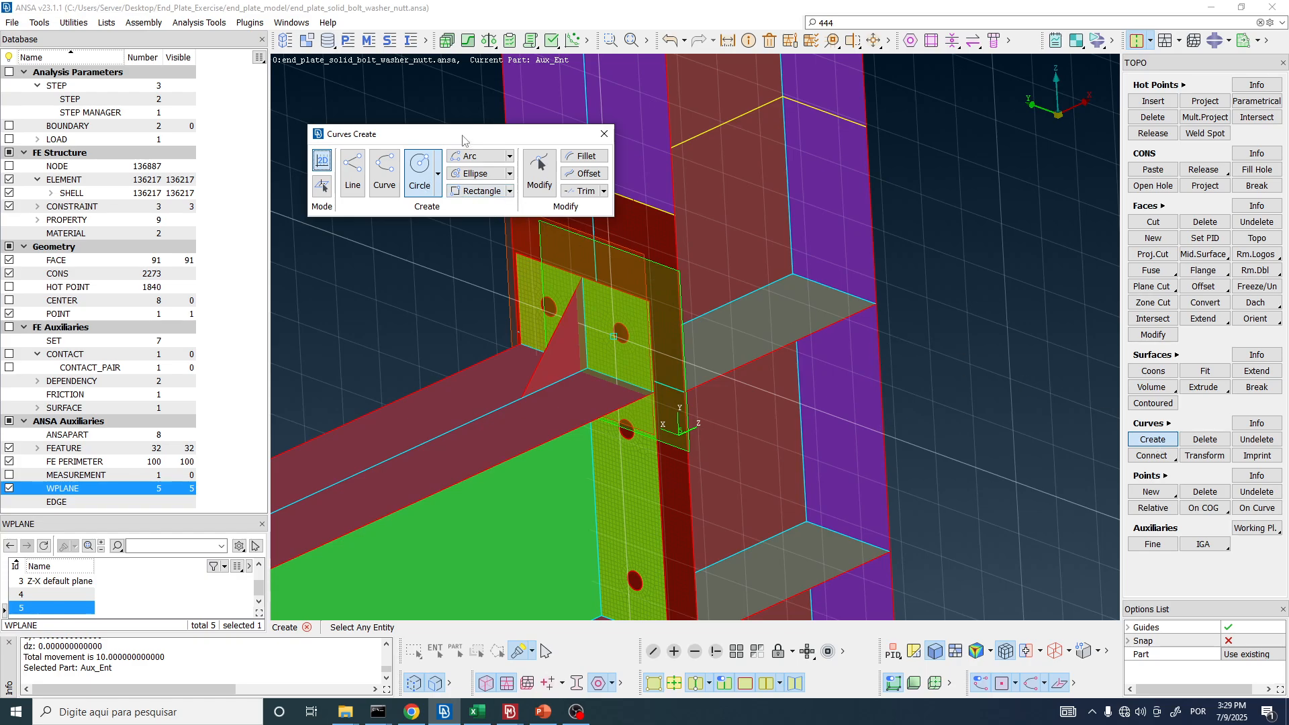
left_click_drag(463, 136, 367, 96)
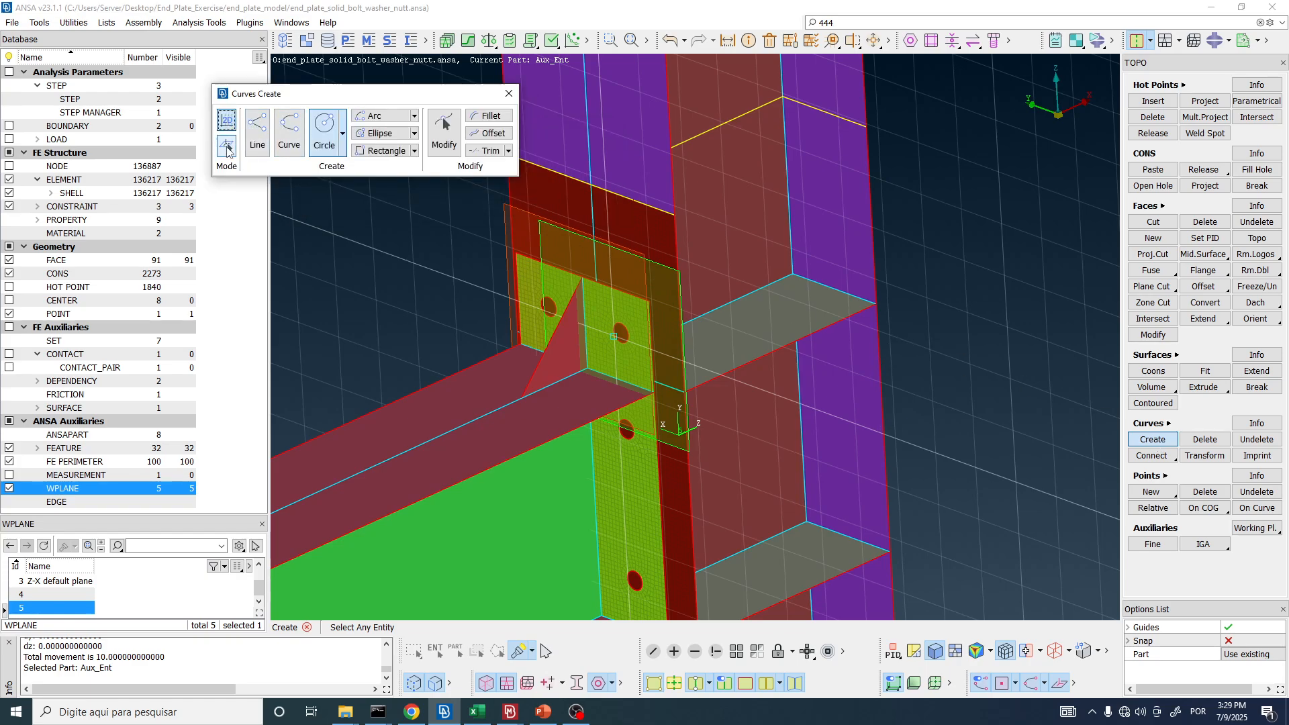
left_click(227, 148)
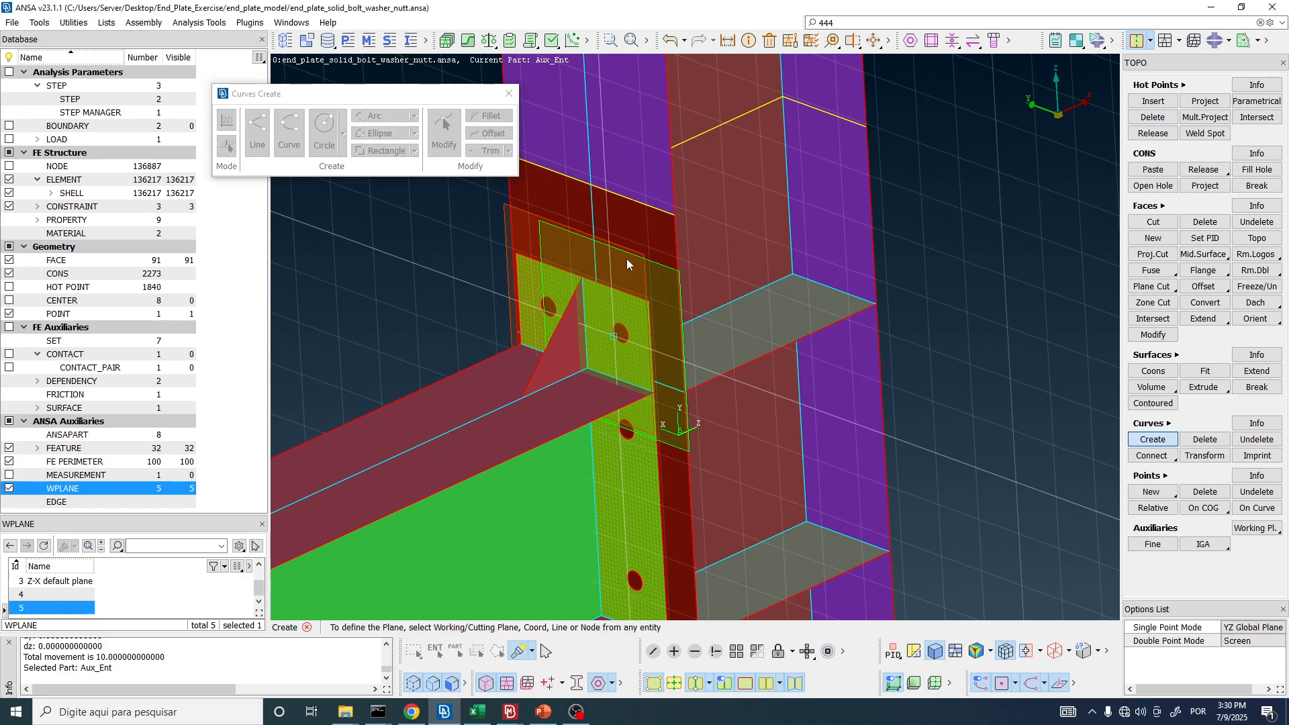
scroll(659, 269, "up", 10)
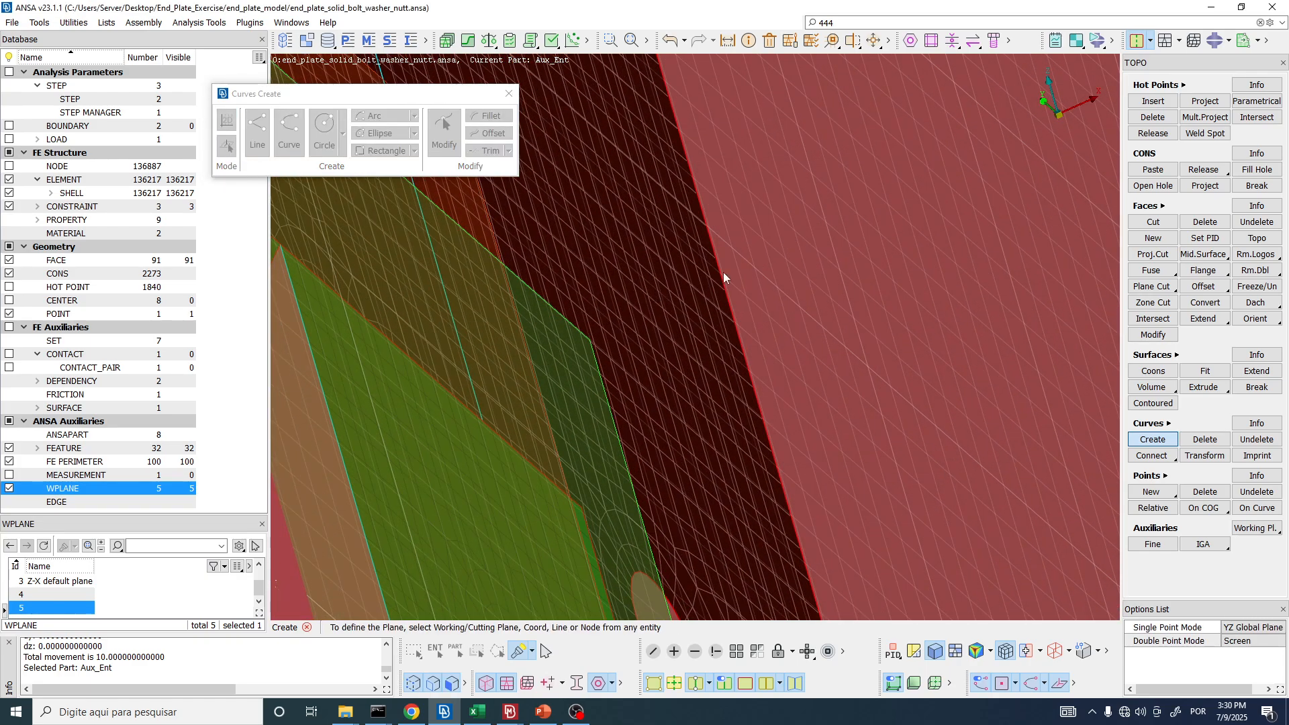
scroll(577, 200, "up", 8)
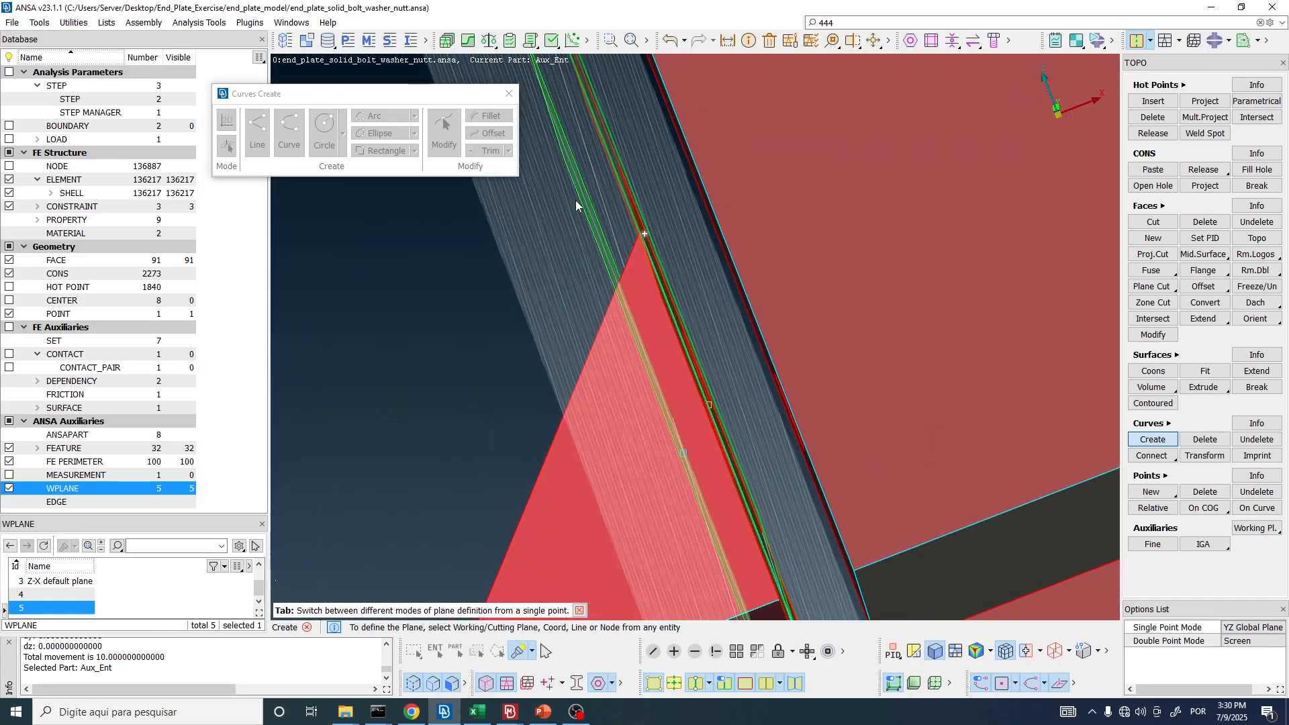
scroll(576, 200, "down", 8)
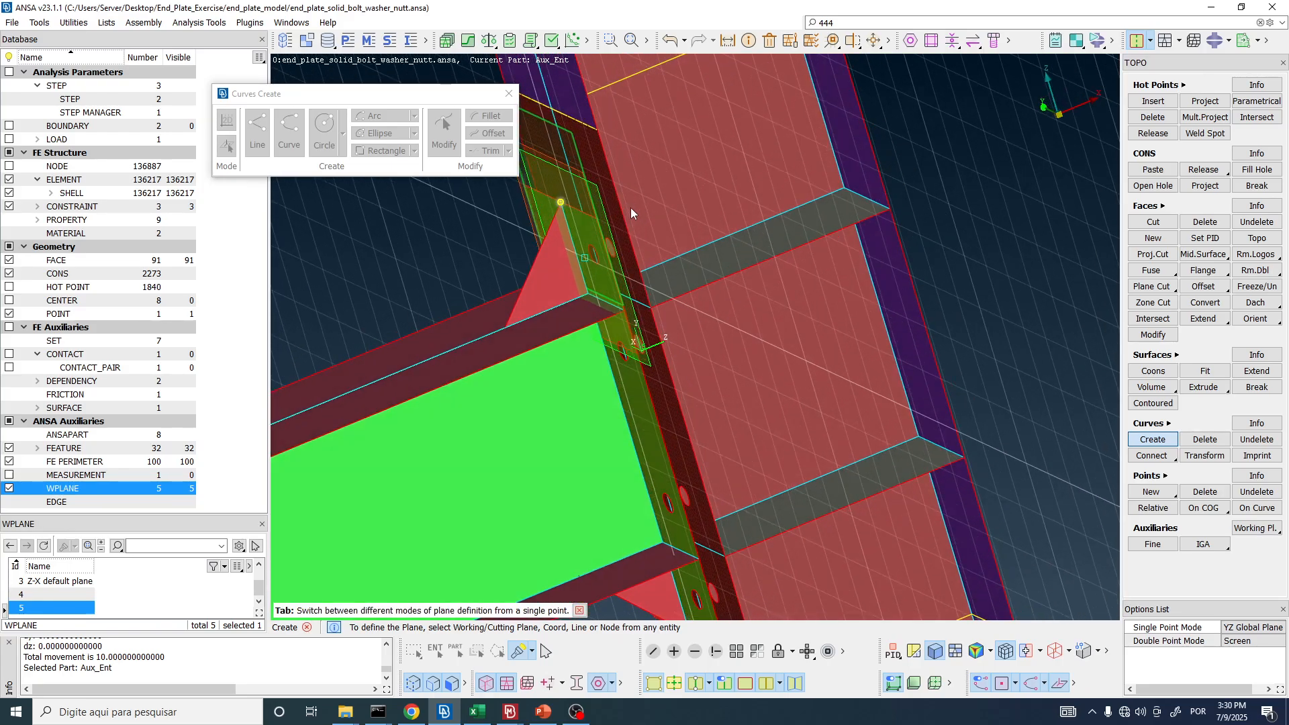
mouse_move(623, 222)
left_mouse_down("ctrl")
mouse_move(600, 213)
mouse_move(647, 199)
mouse_move(660, 205)
mouse_move(601, 215)
mouse_move(662, 224)
mouse_move(626, 212)
left_mouse_up("ctrl")
scroll(575, 157, "up", 5)
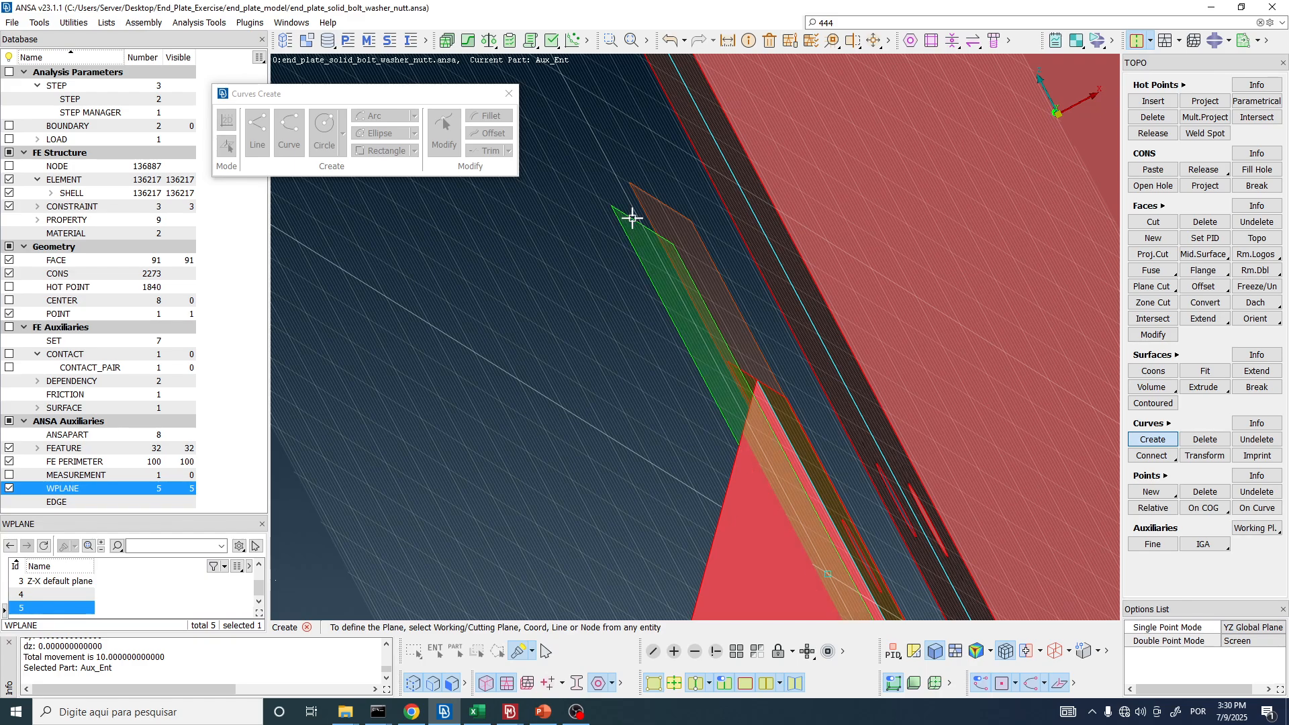
left_click(632, 231)
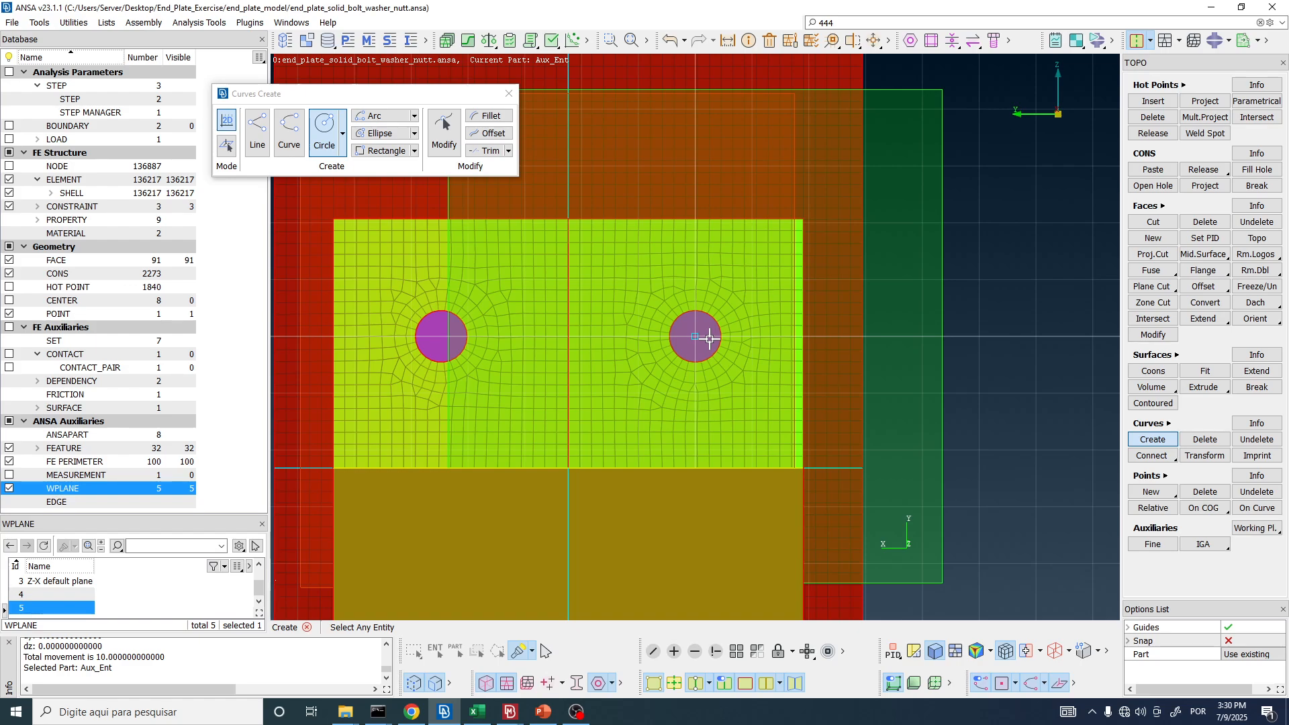
- Set the Part option for the new curves to Ask always and frame the upper bolt hole's centre point
middle_click_drag(717, 403, 680, 300, "ctrl")
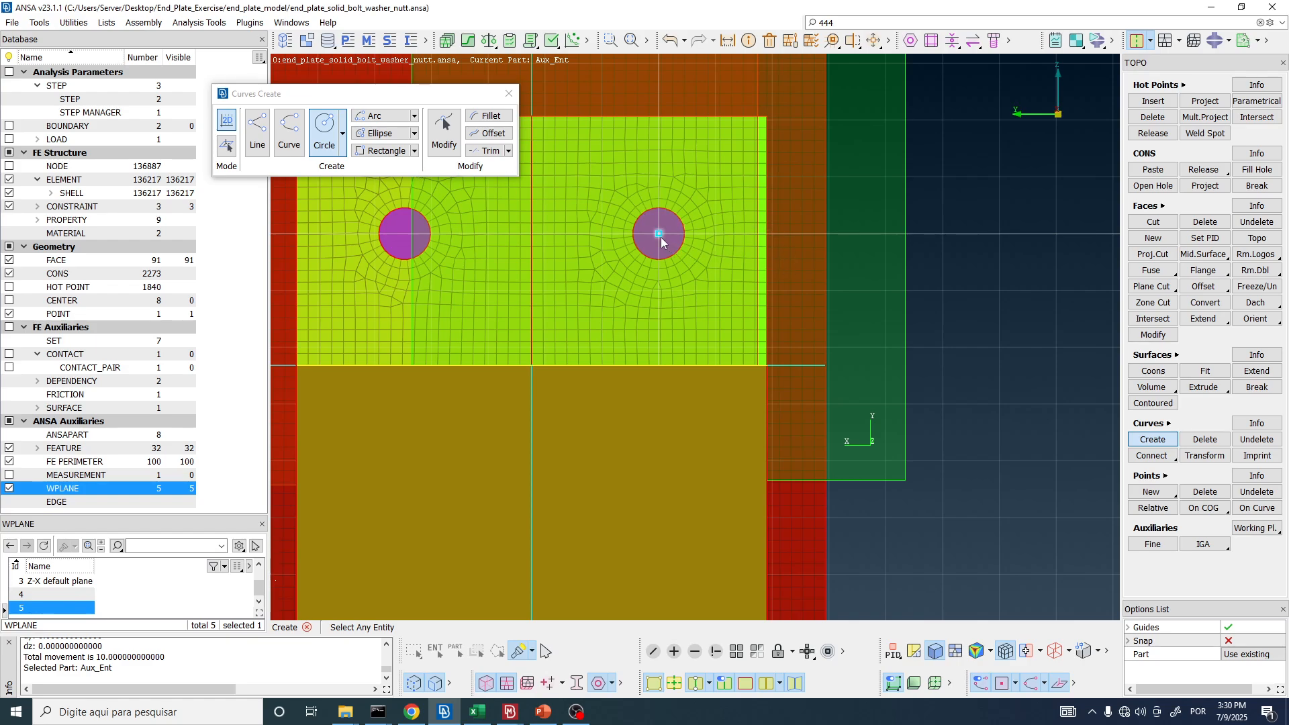
left_click(1242, 655)
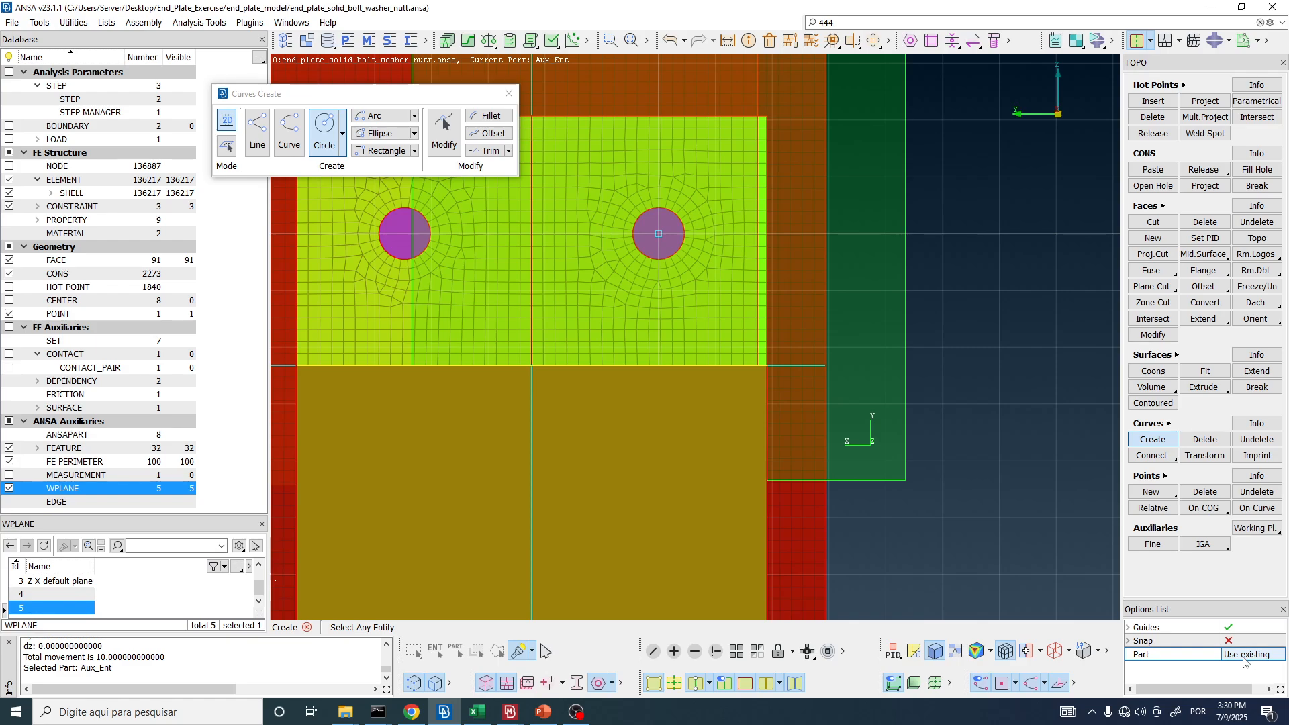
left_click(1242, 656)
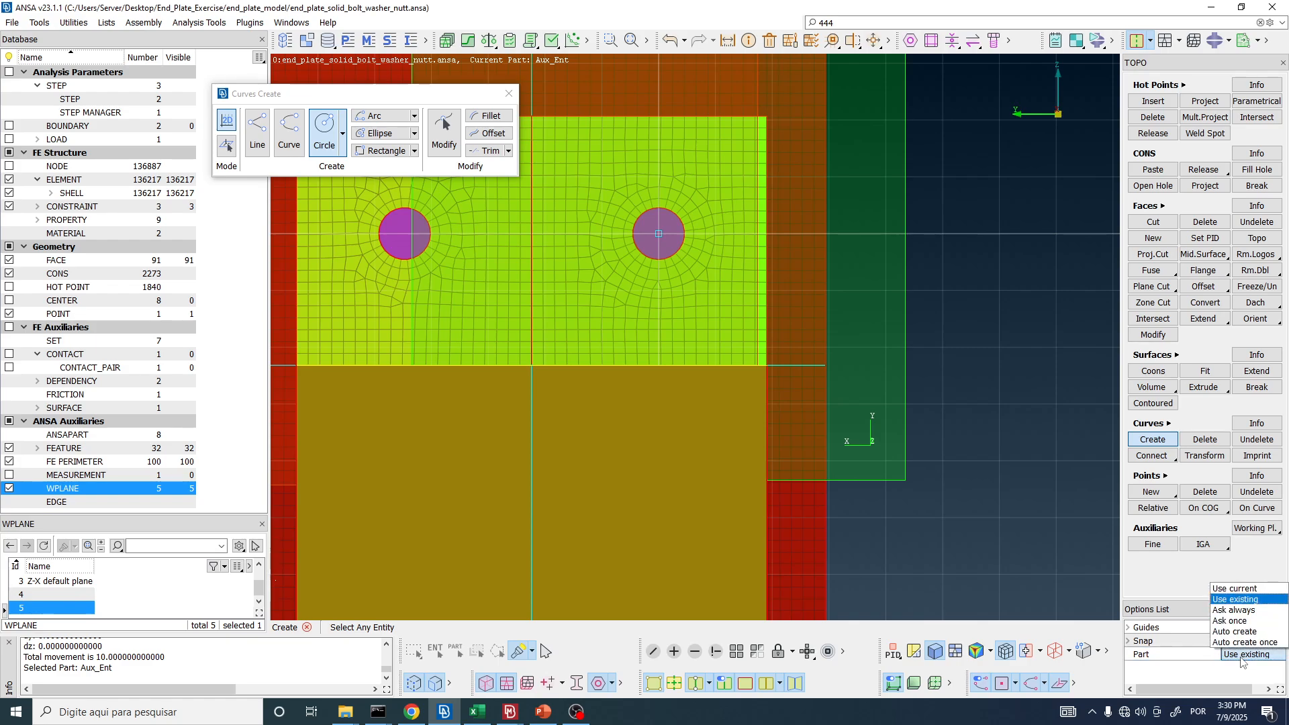
left_click(1253, 611)
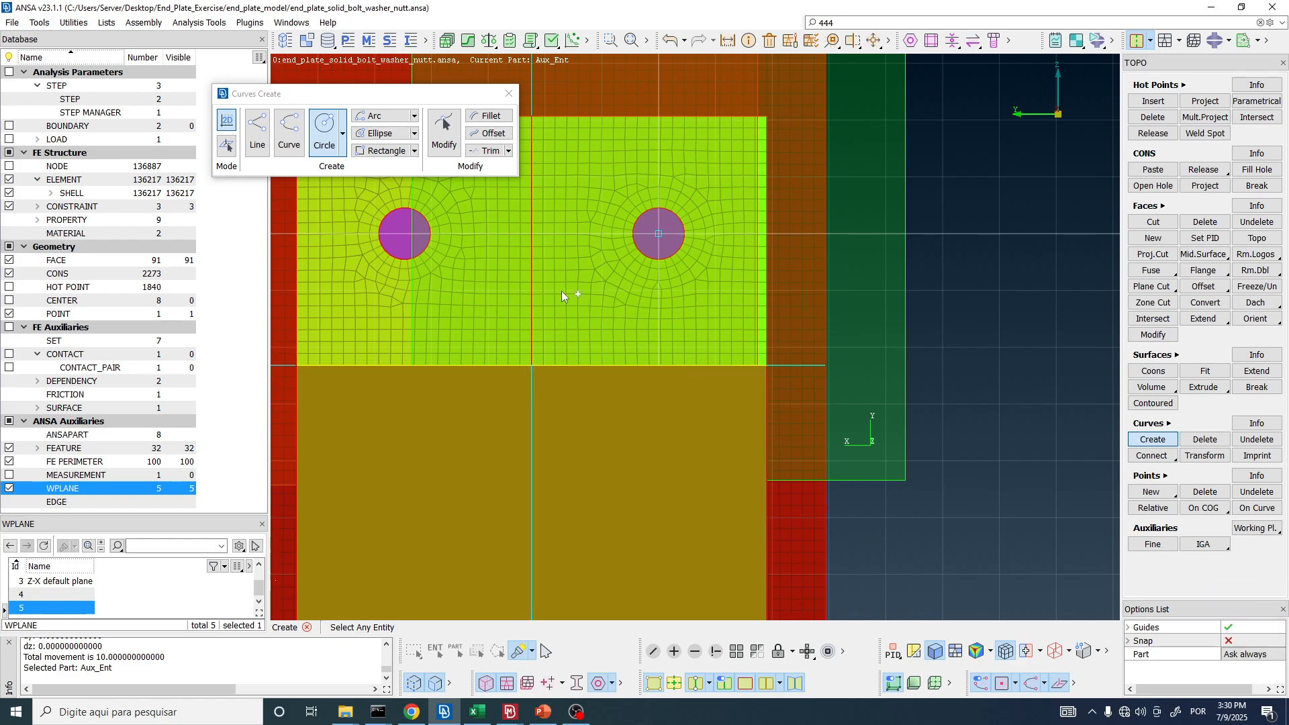
scroll(657, 237, "up", 3)
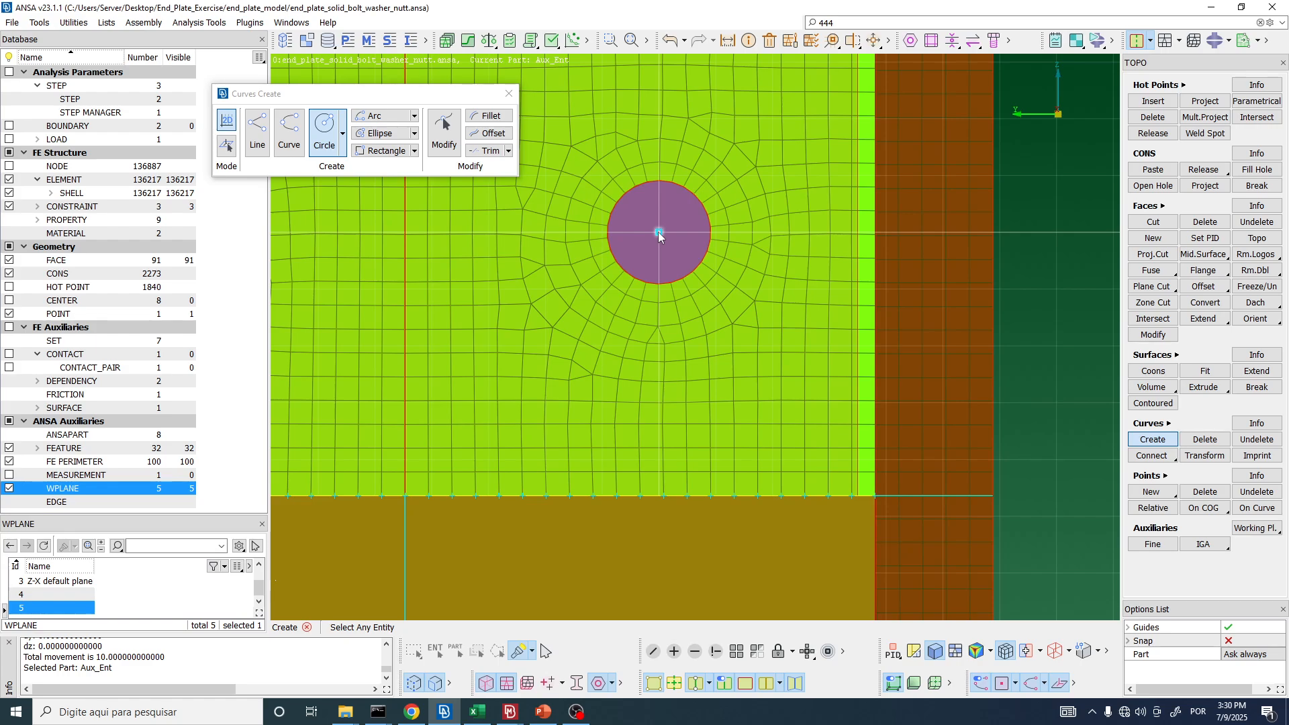
- Draw a circle of radius 11 centred on the bolt hole's centre point and assign it to the Aux_Ent part
left_click(658, 233)
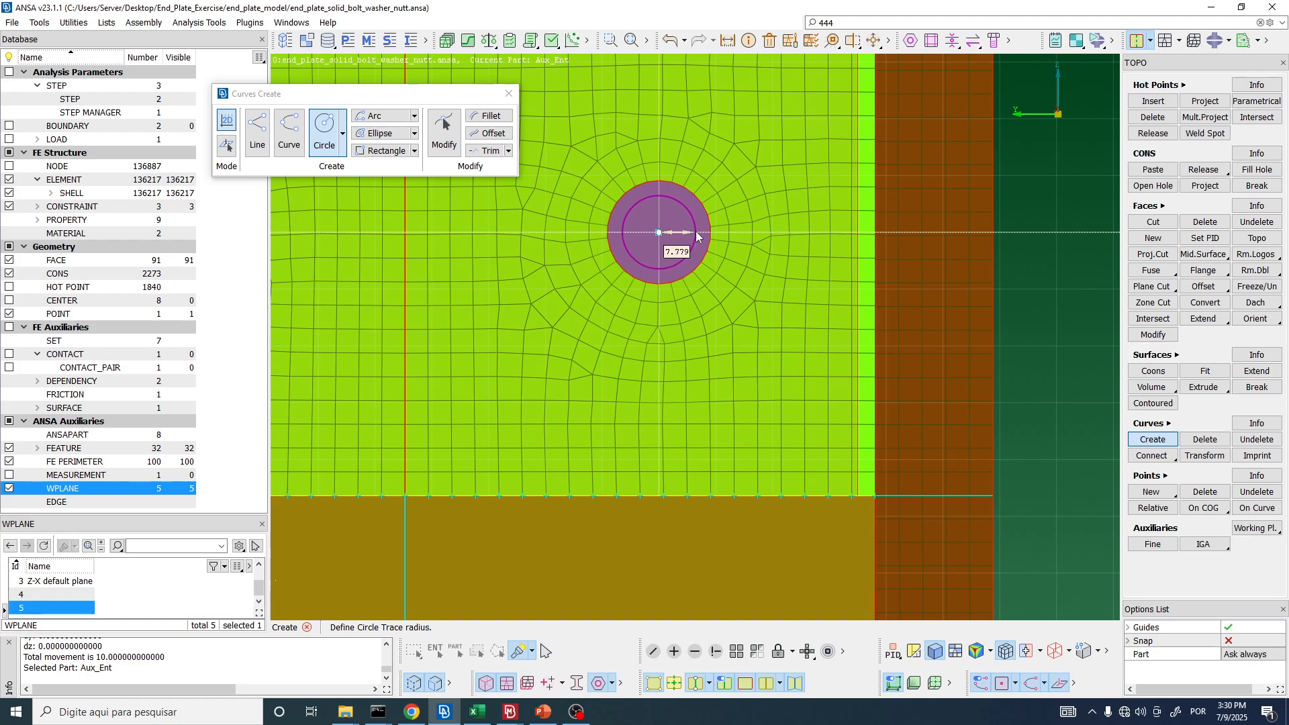
scroll(697, 235, "up", 3)
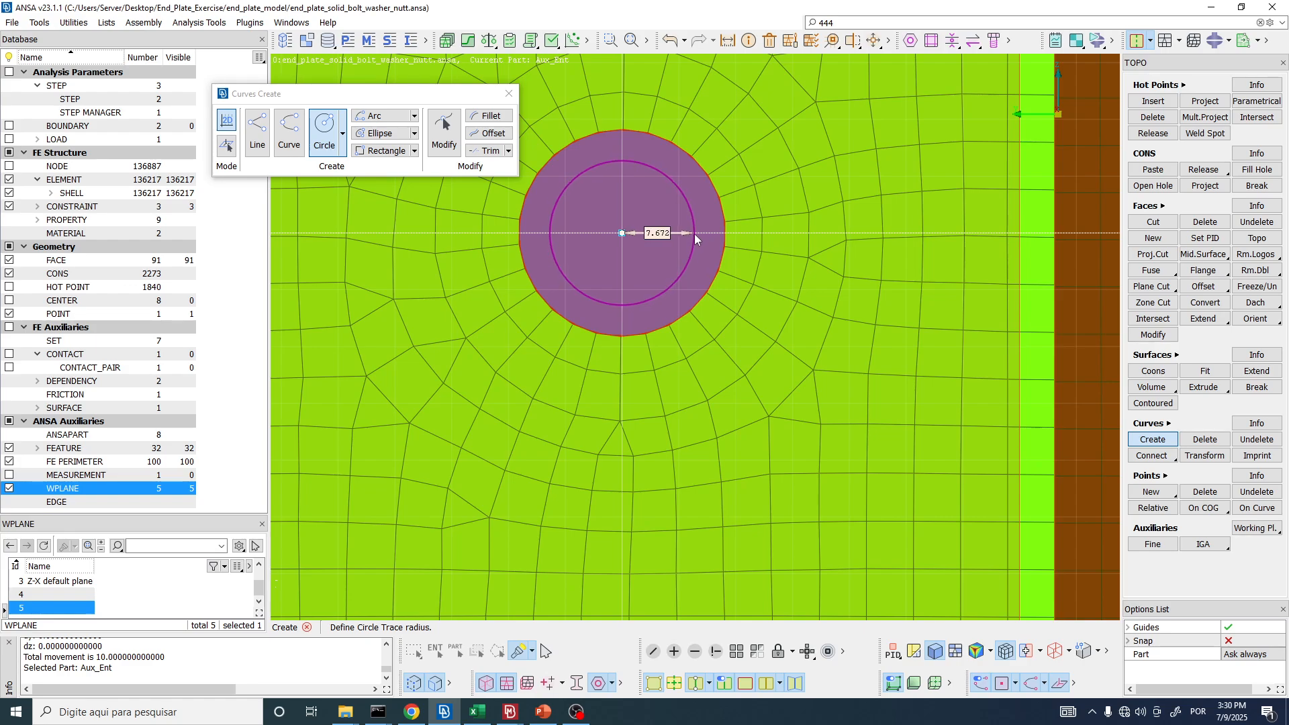
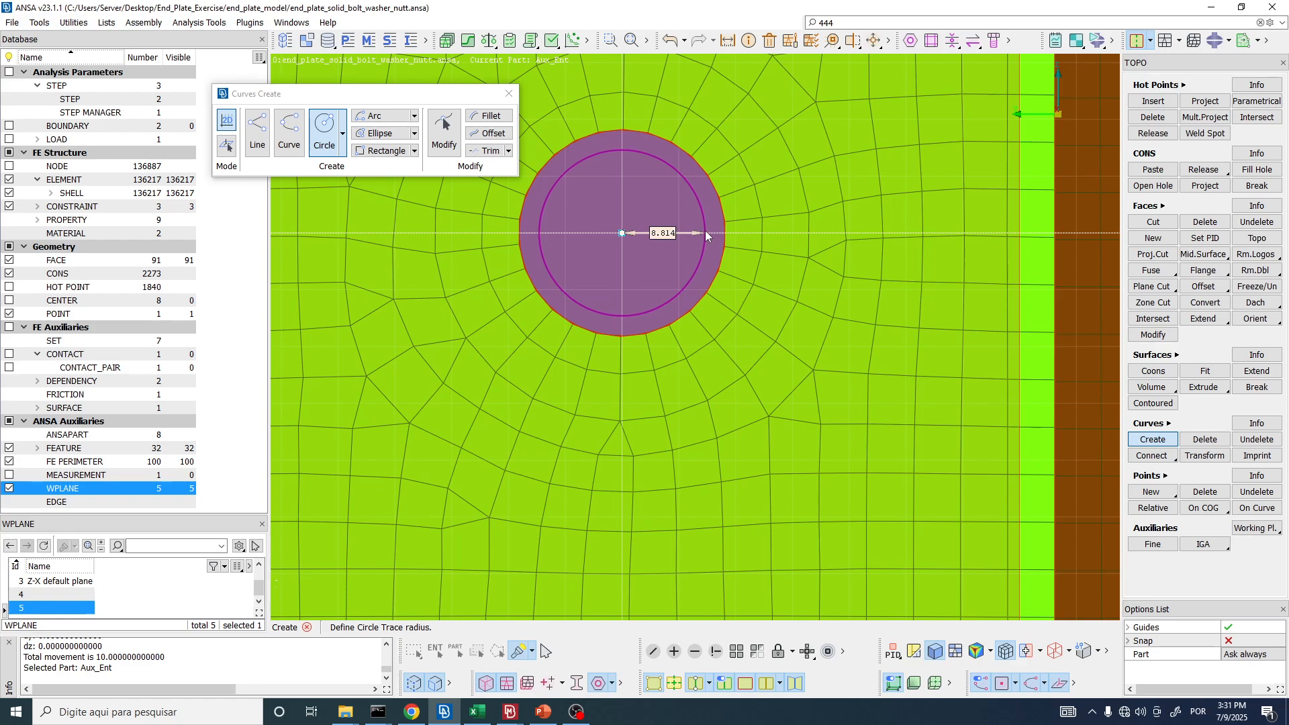
key("Tab")
type("11")
key("Return")
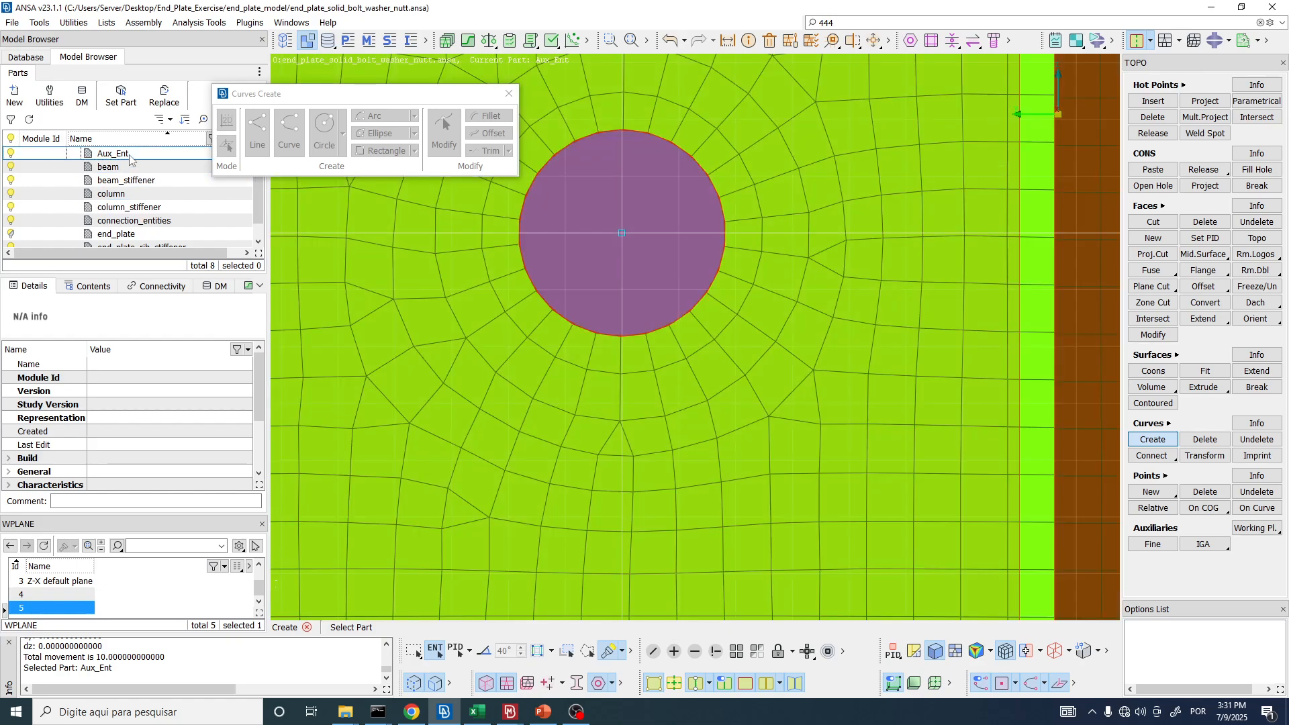
left_click(129, 154)
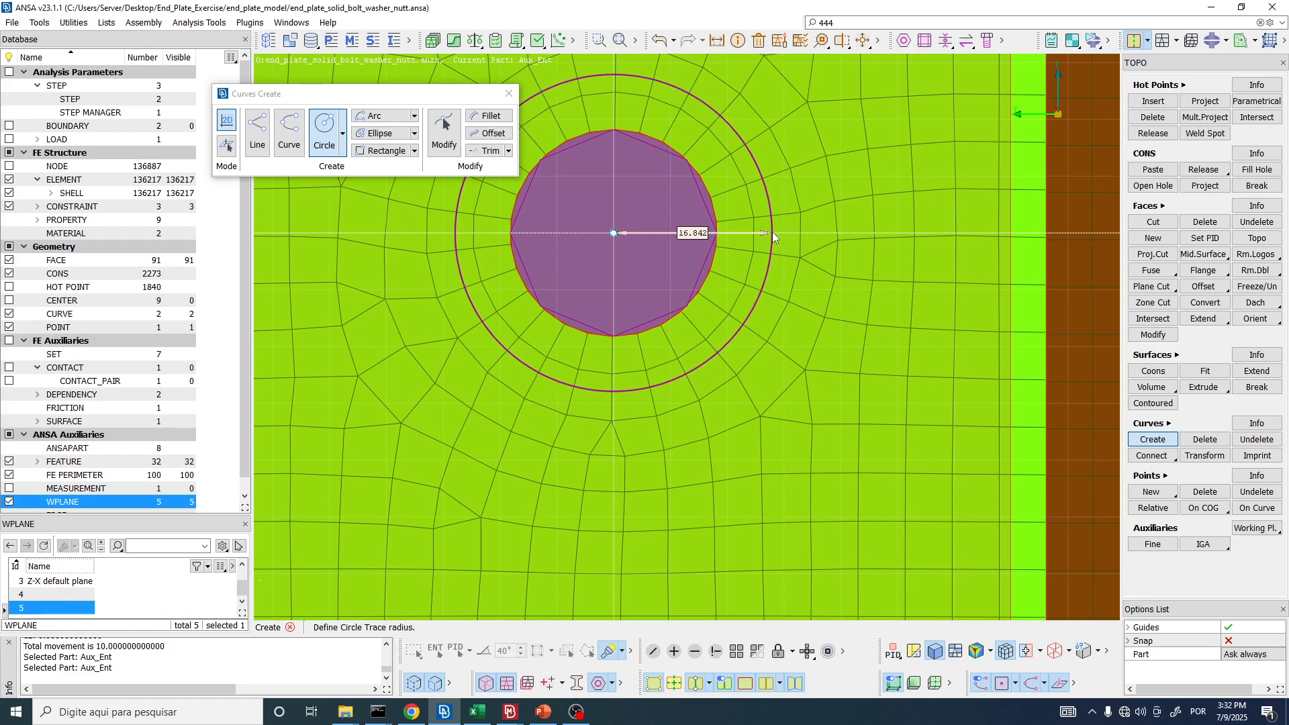
- Draw a concentric outer circle of radius 17 around the same bolt hole centre point
key("Tab")
type("17")
key("Return")
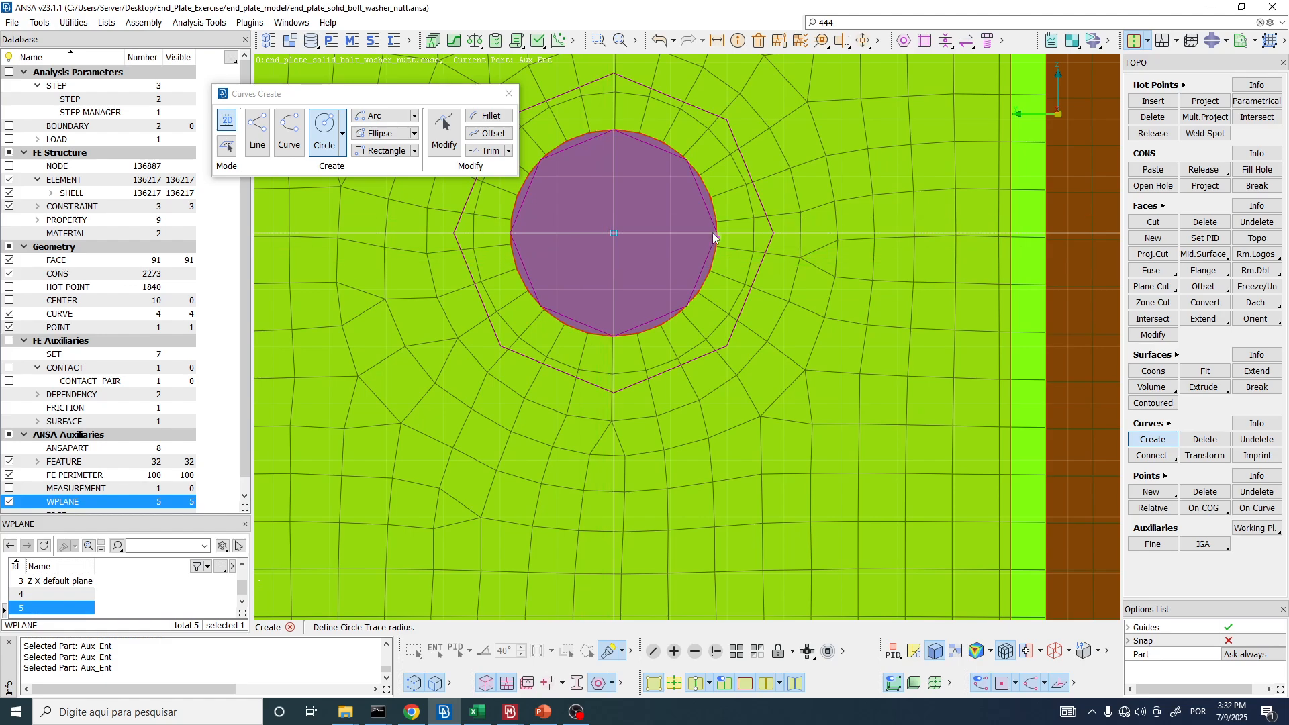
- Draw a line connecting the uppermost points of the inner and outer circles and assign it to the Aux_Ent part
scroll(714, 238, "down", 3)
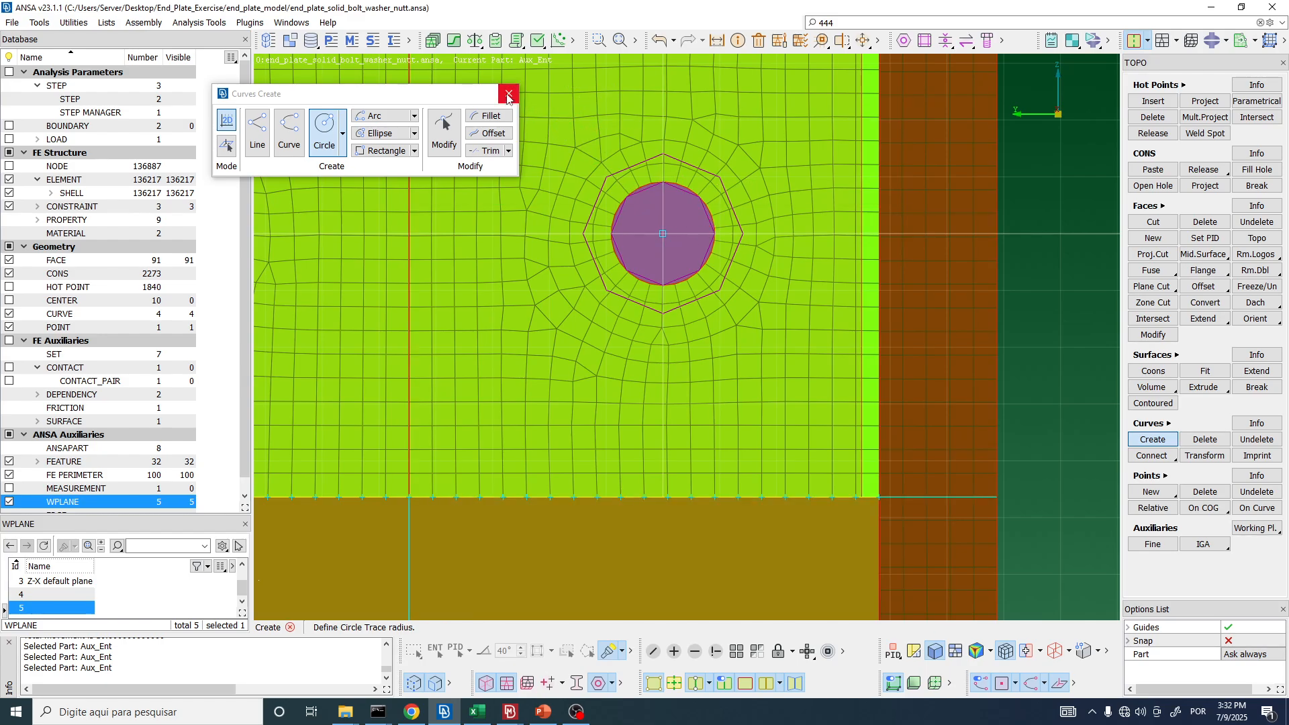
mouse_move(693, 195)
left_mouse_down("ctrl")
mouse_move(650, 205)
mouse_move(638, 235)
left_mouse_up("ctrl")
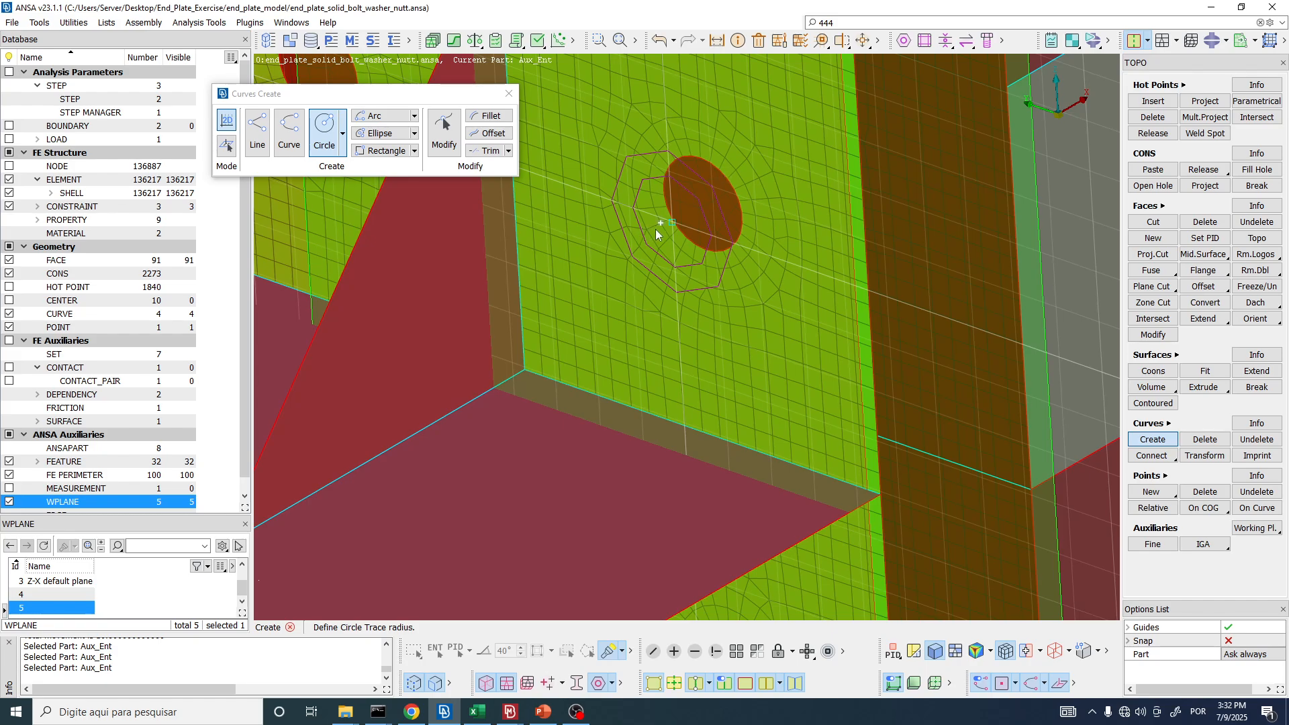
scroll(687, 215, "up", 2)
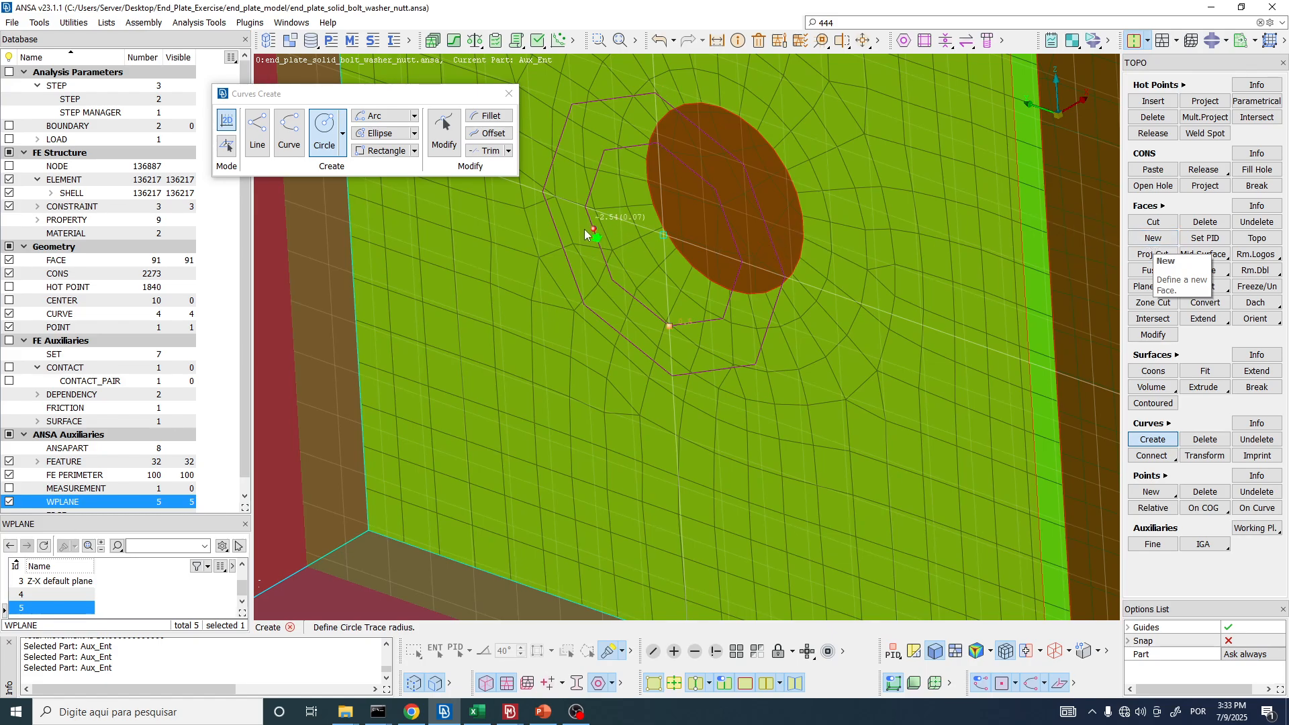
scroll(591, 209, "up", 3)
left_click(260, 146)
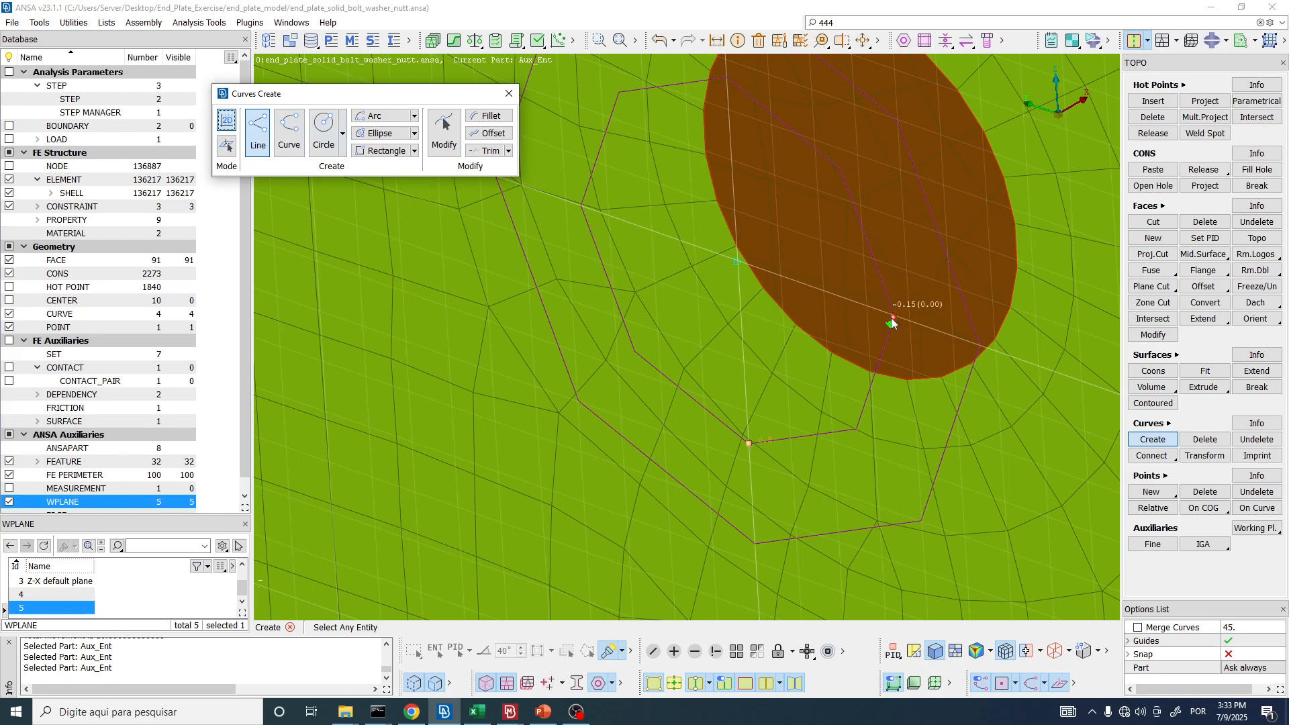
scroll(853, 317, "down", 6)
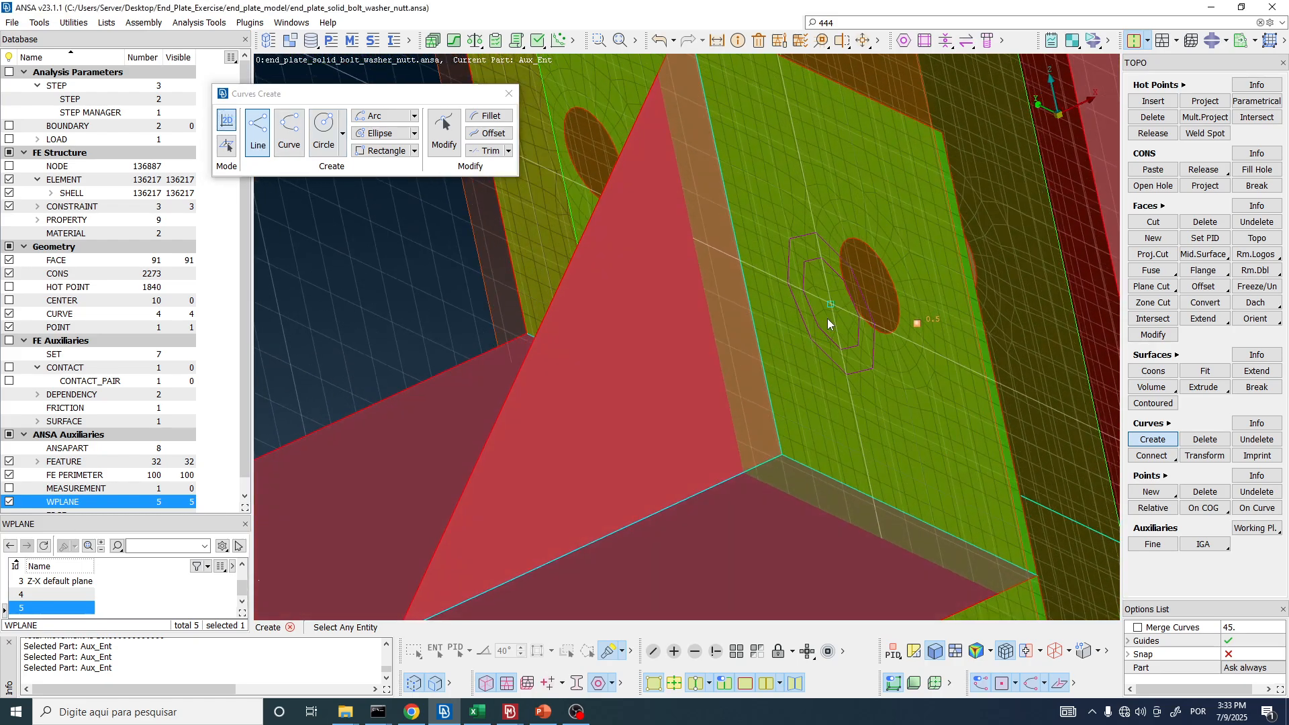
scroll(833, 319, "up", 4)
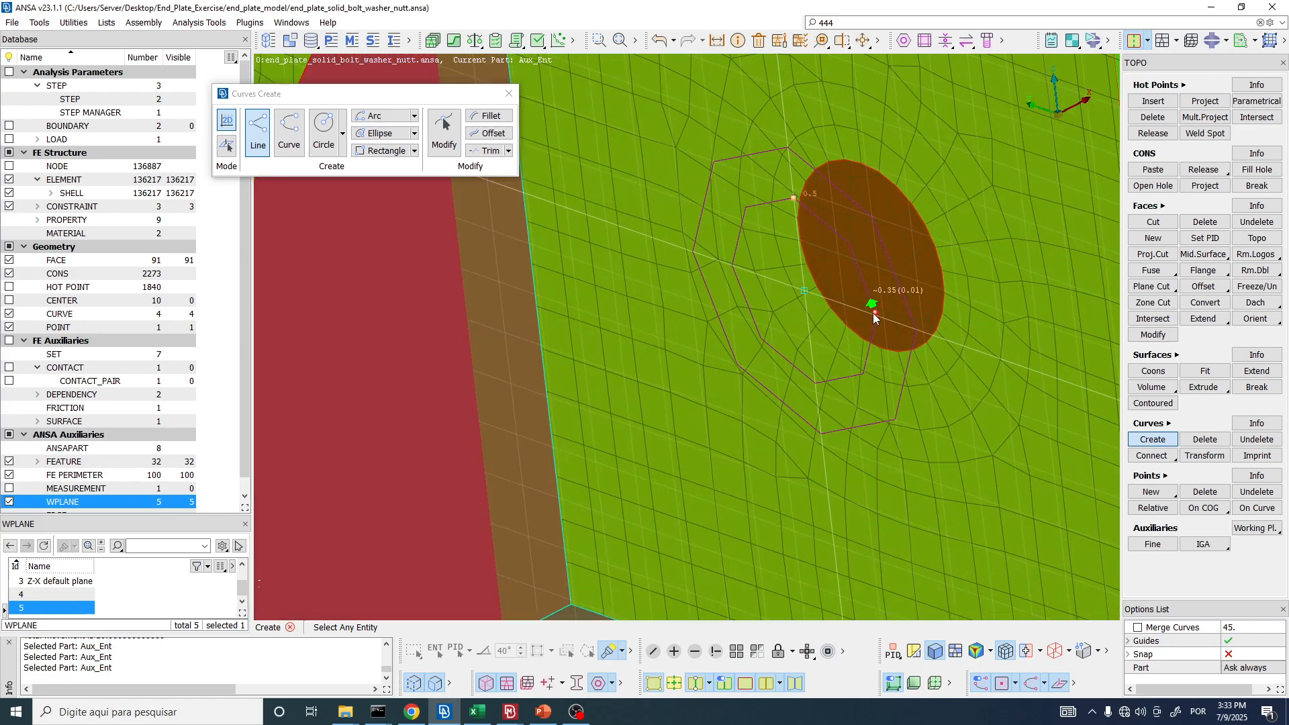
scroll(791, 202, "up", 2)
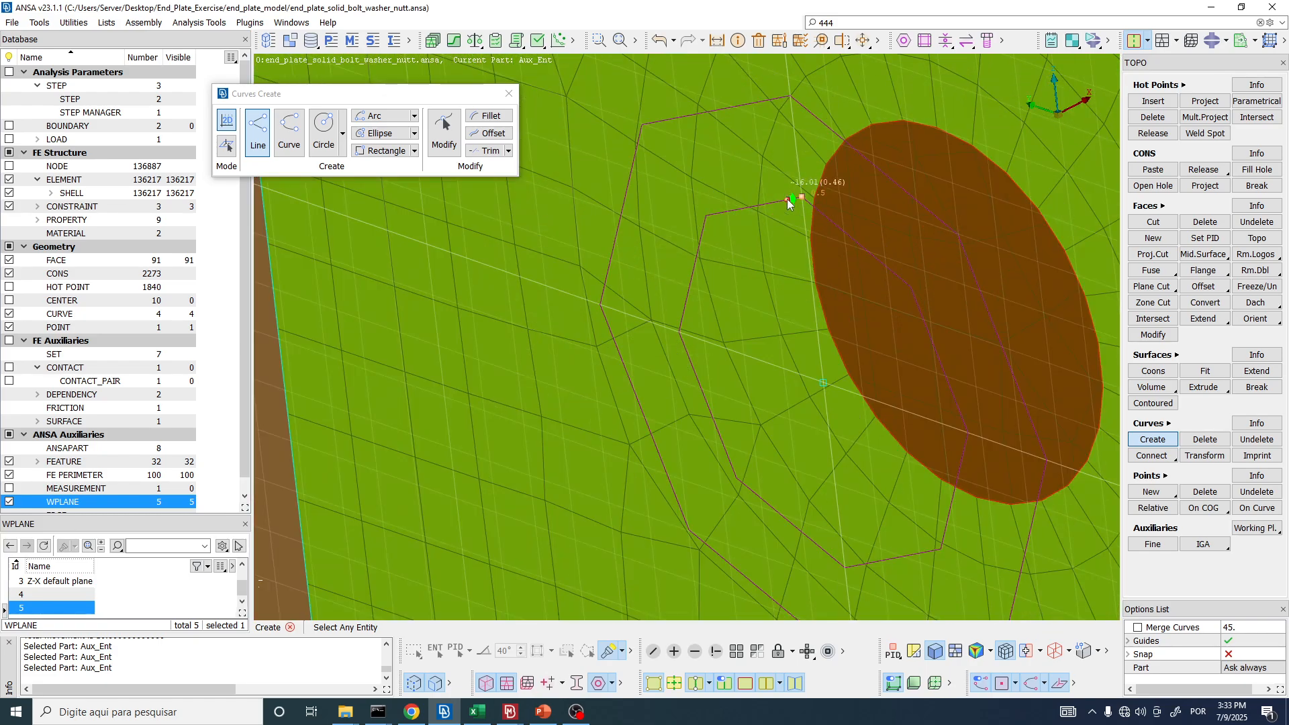
scroll(801, 199, "down", 2)
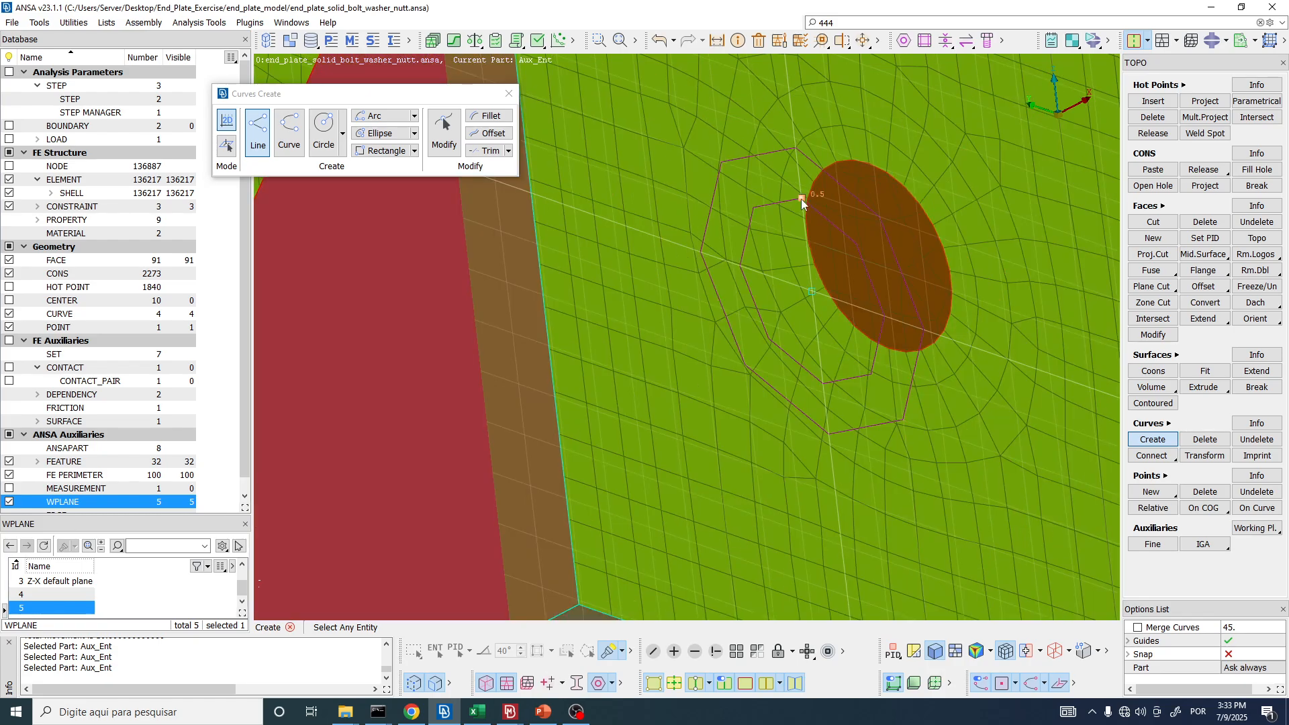
left_click(801, 200)
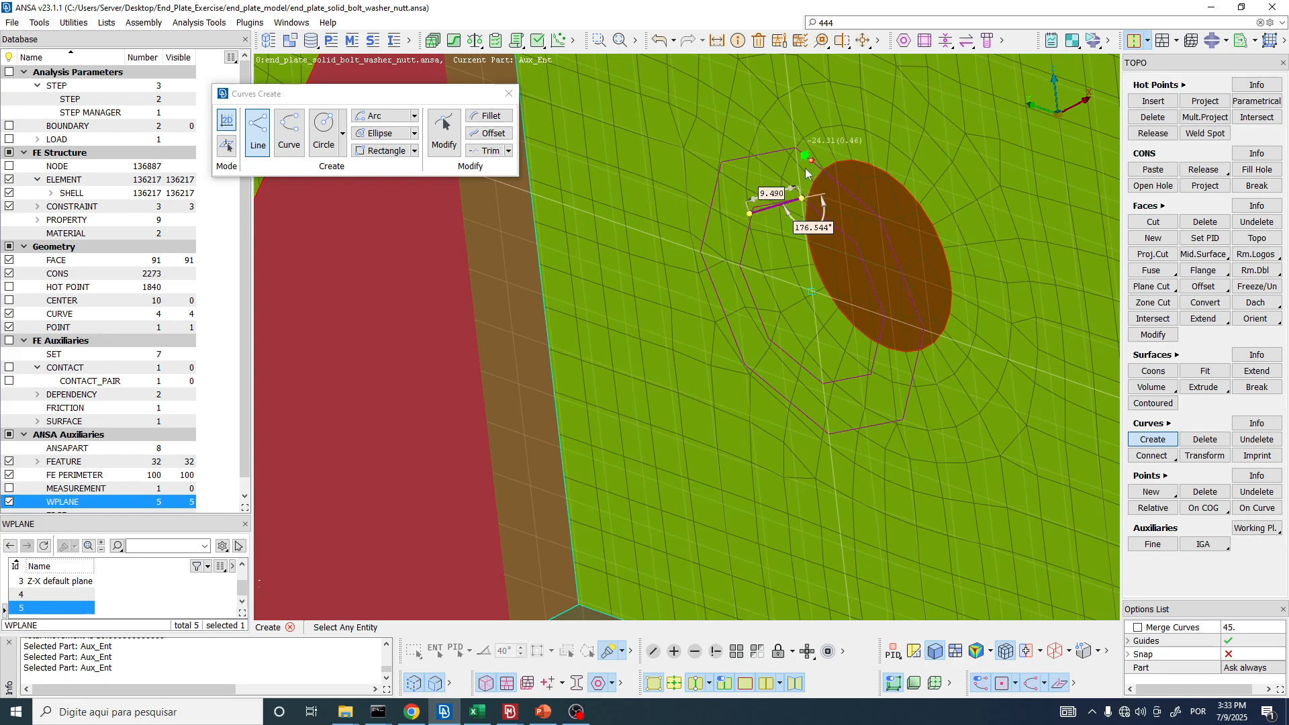
scroll(796, 148, "up", 2)
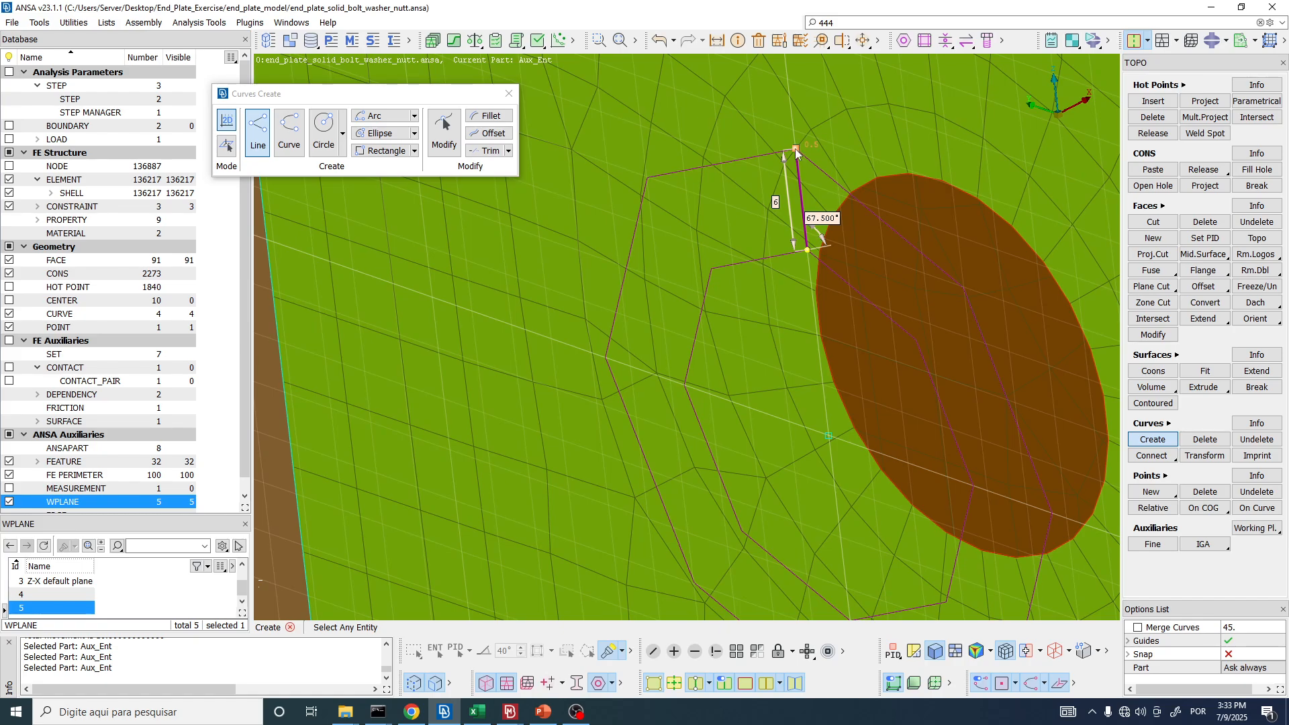
left_click(795, 148)
scroll(765, 158, "down", 3)
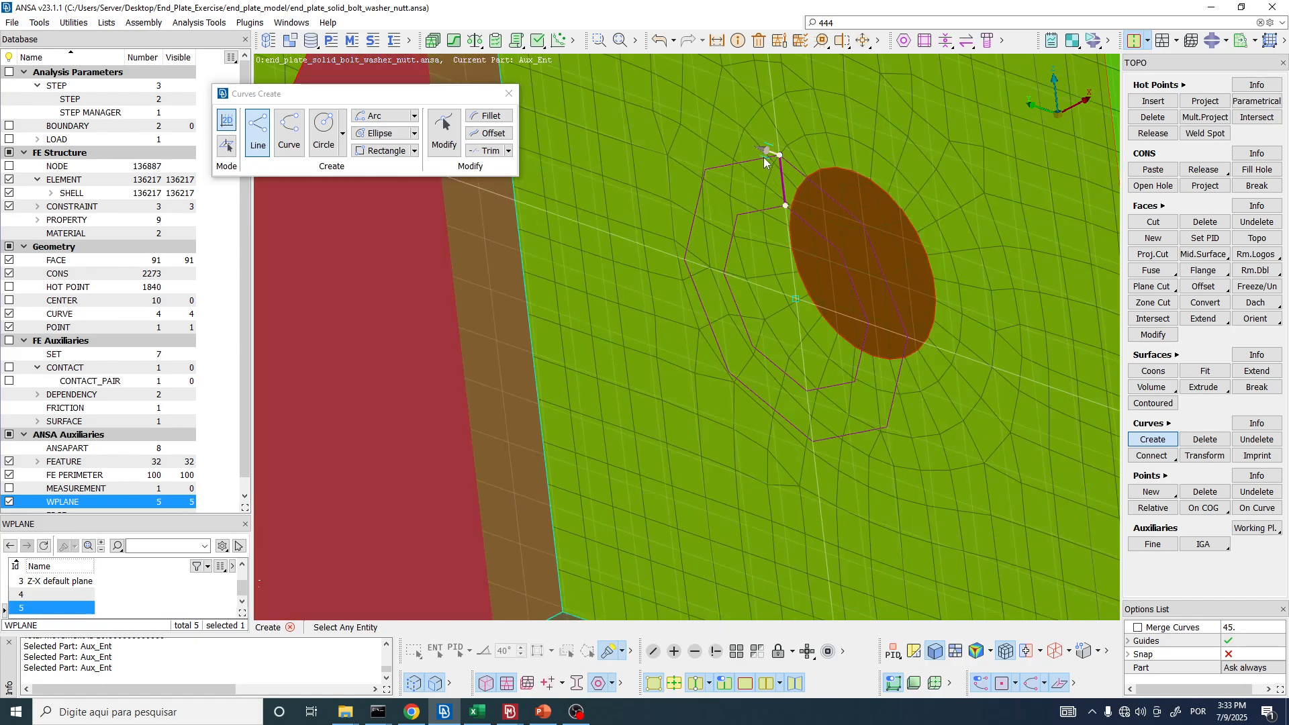
middle_click(852, 155)
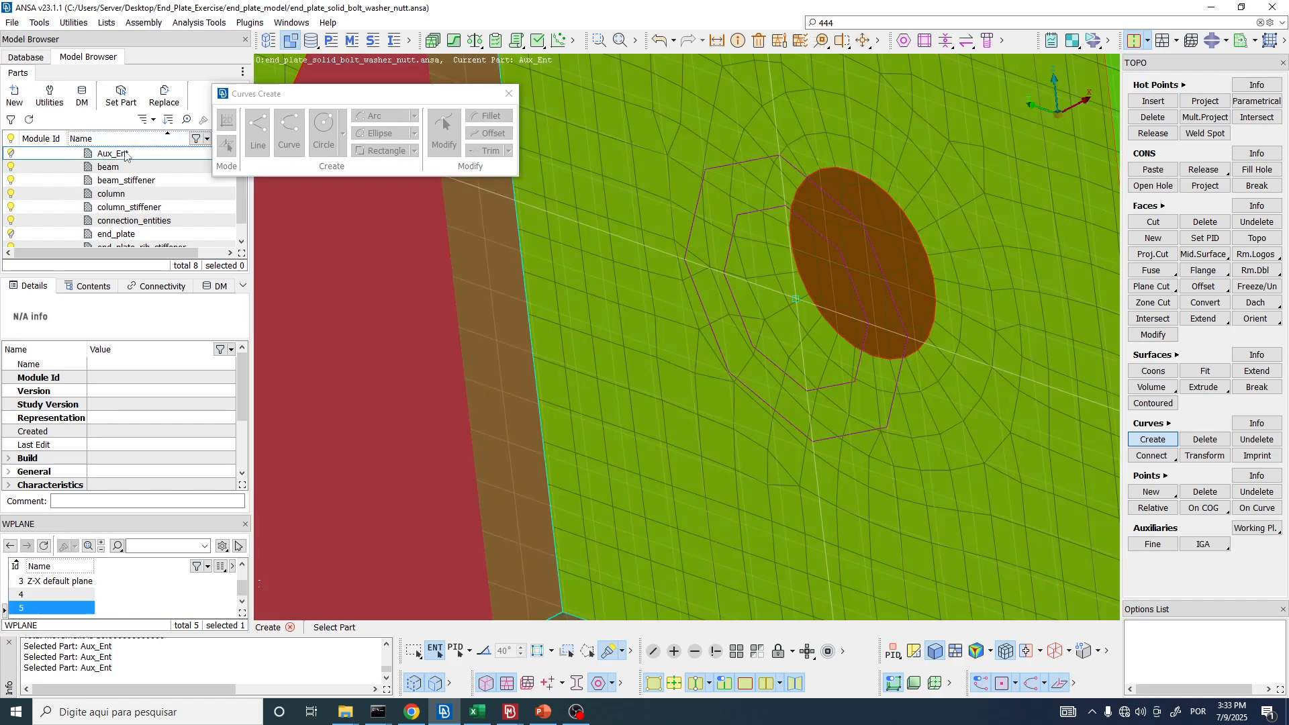
double_click(125, 155)
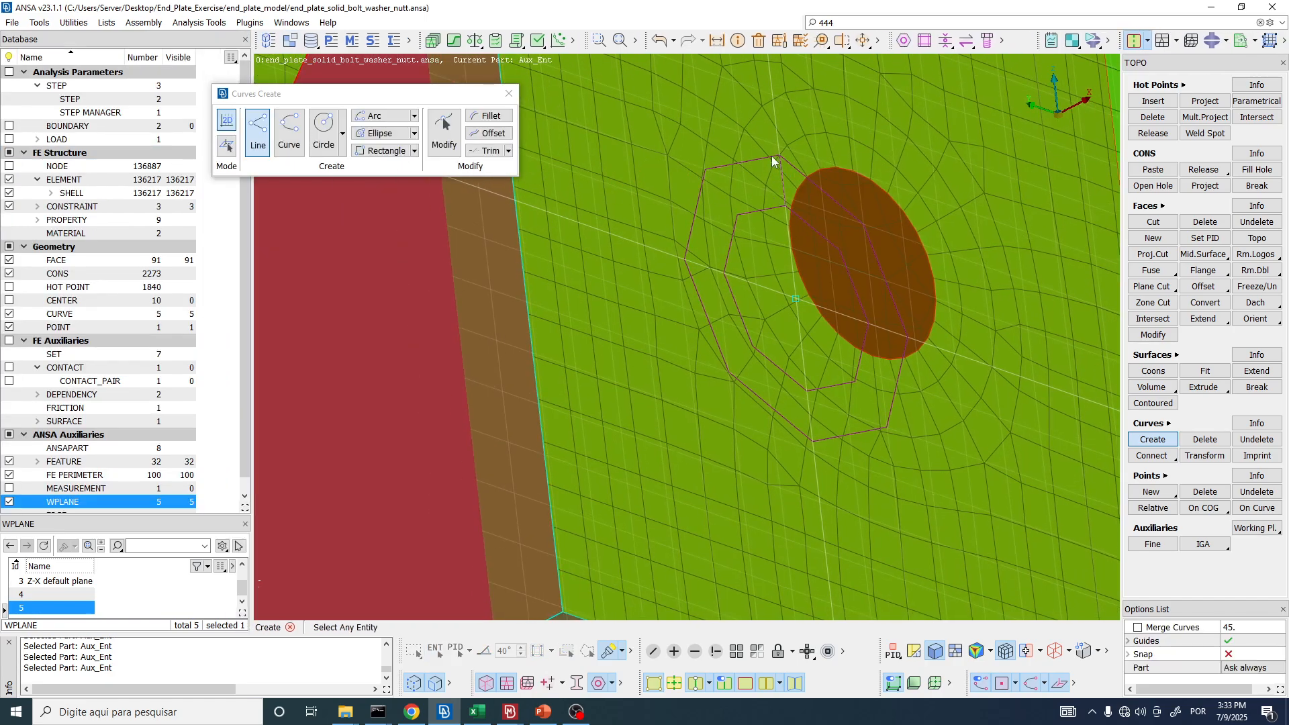
- Draw a line connecting the lowest points of the two circles, assign it to Aux_Ent, and finish curve creation
scroll(798, 138, "down", 2)
scroll(784, 264, "up", 2)
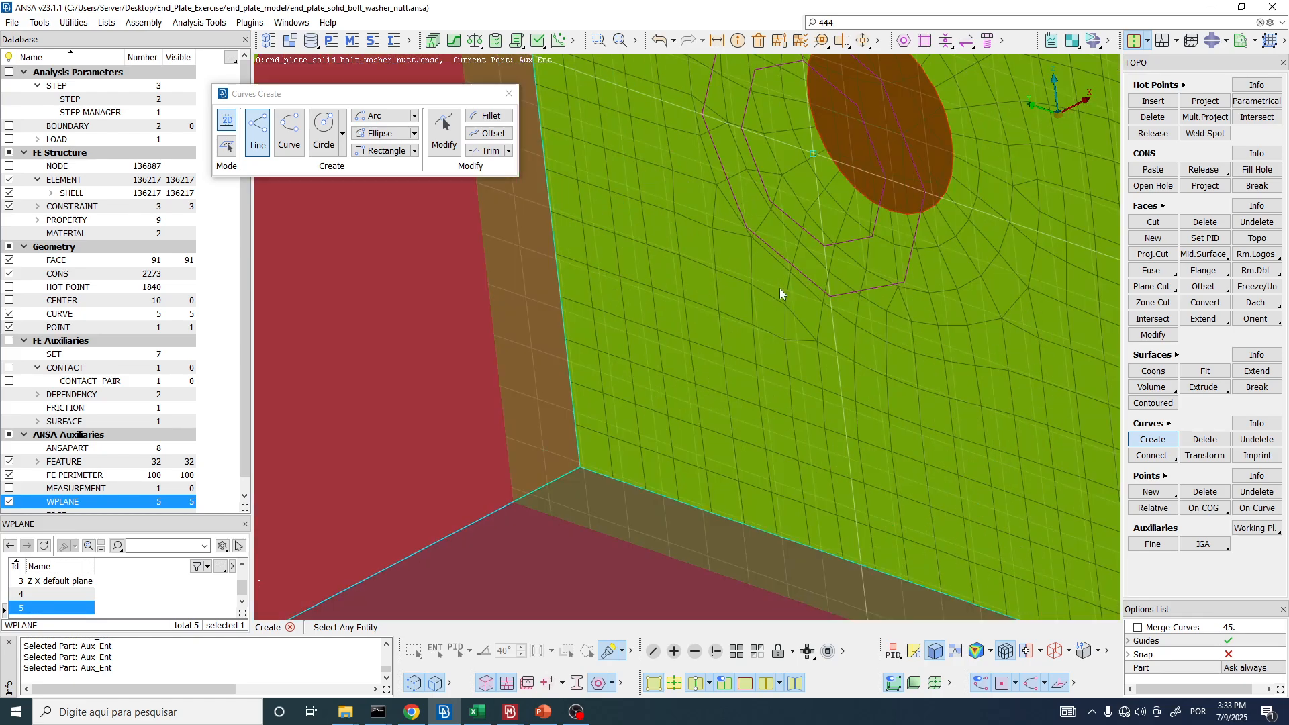
scroll(825, 244, "up", 3)
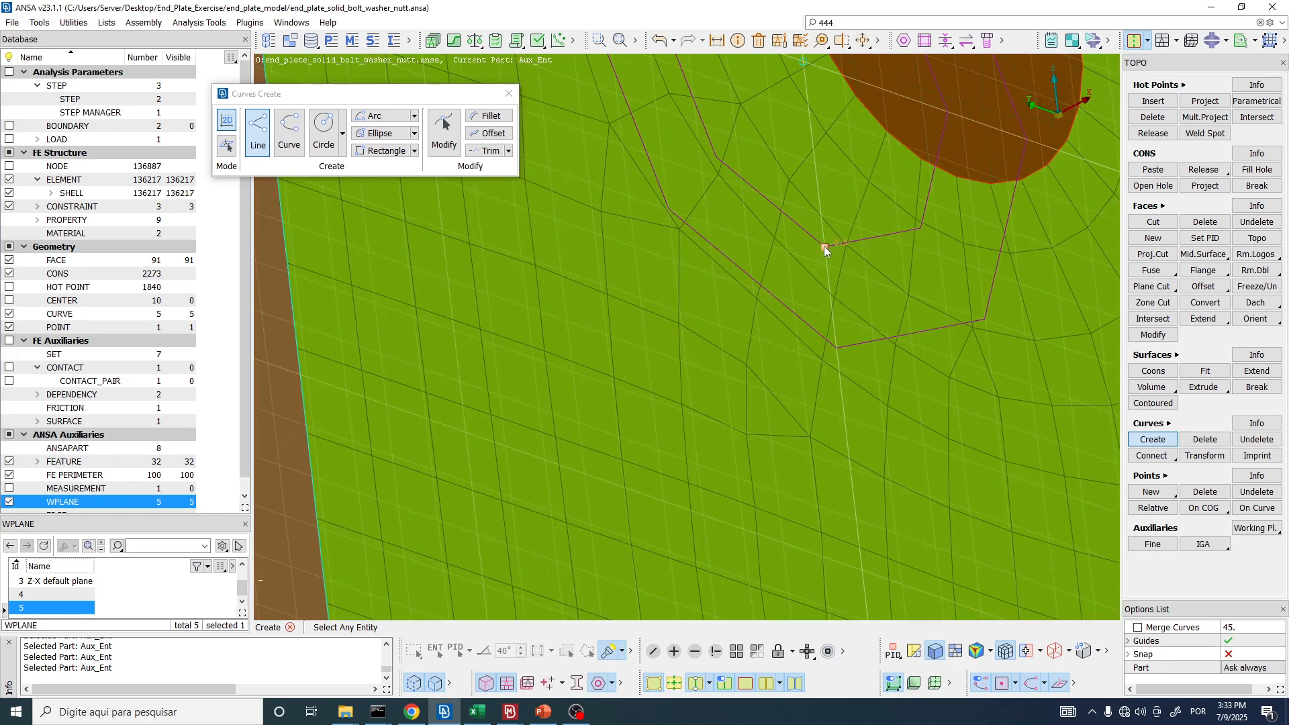
left_click(825, 246)
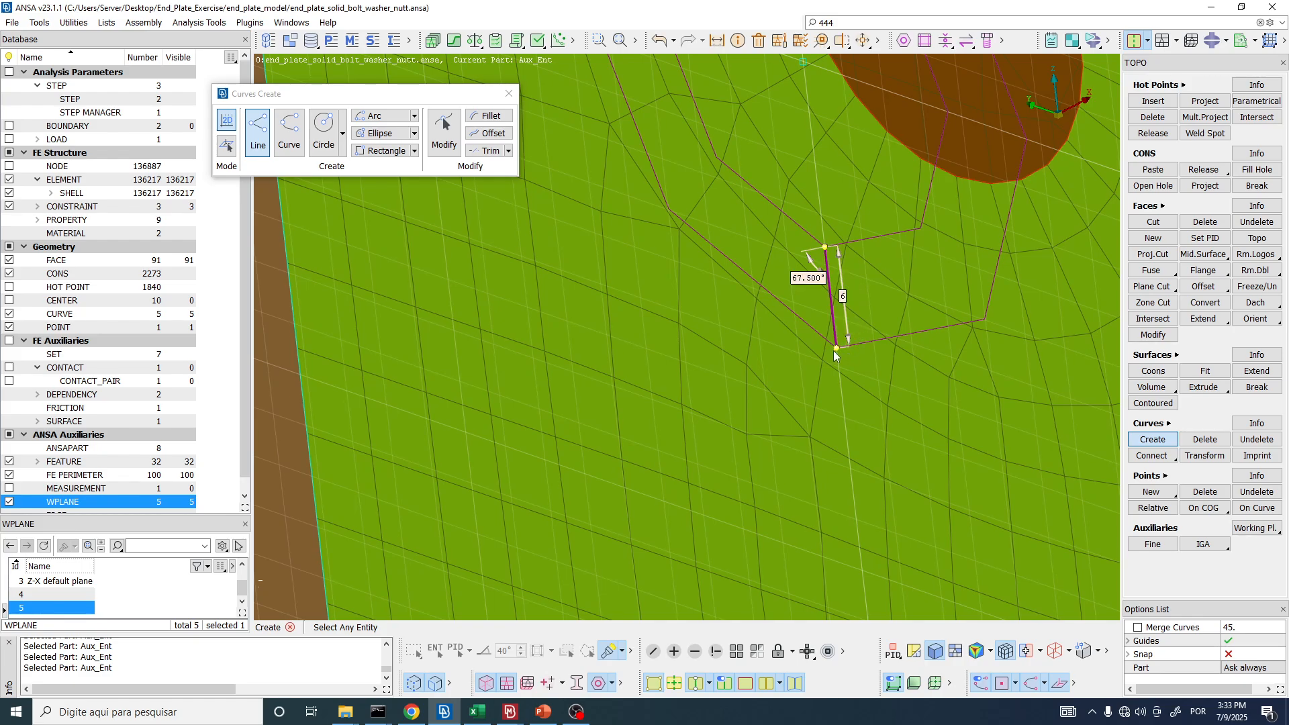
left_click(832, 351)
middle_click(761, 295)
double_click(105, 154)
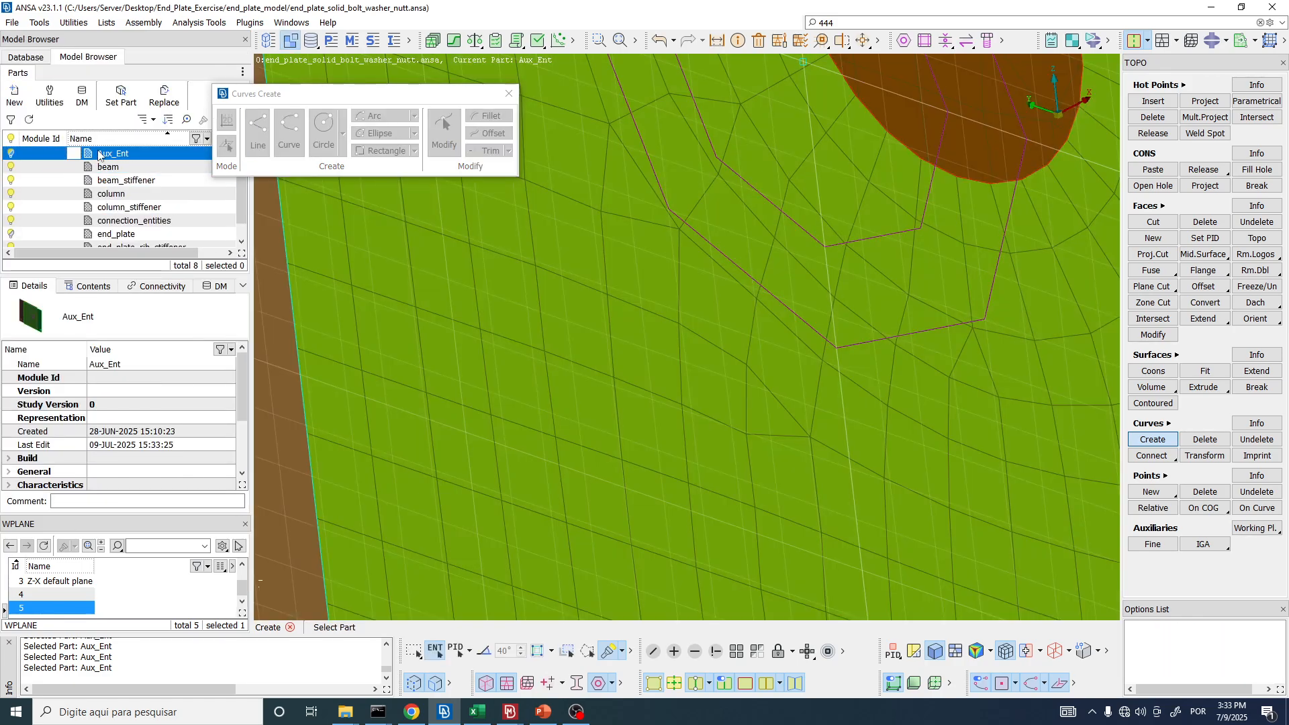
scroll(651, 393, "down", 4)
scroll(667, 392, "up", 2)
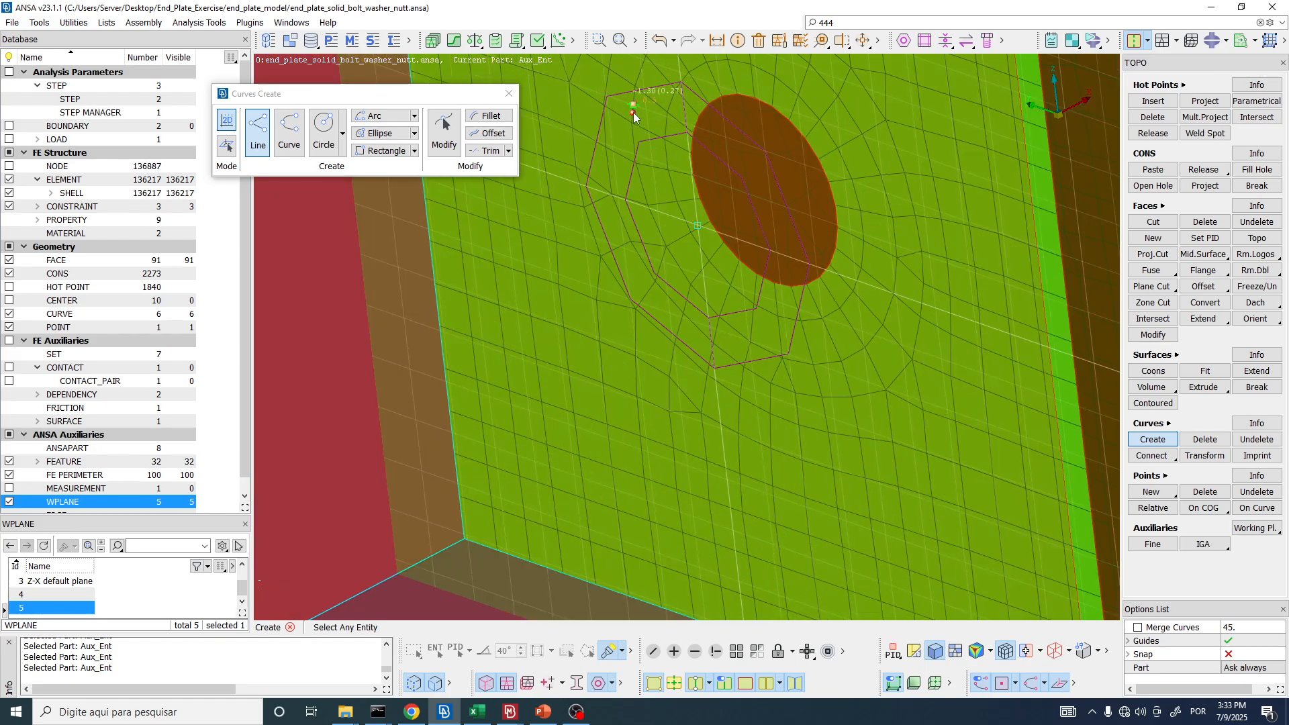
left_click(509, 94)
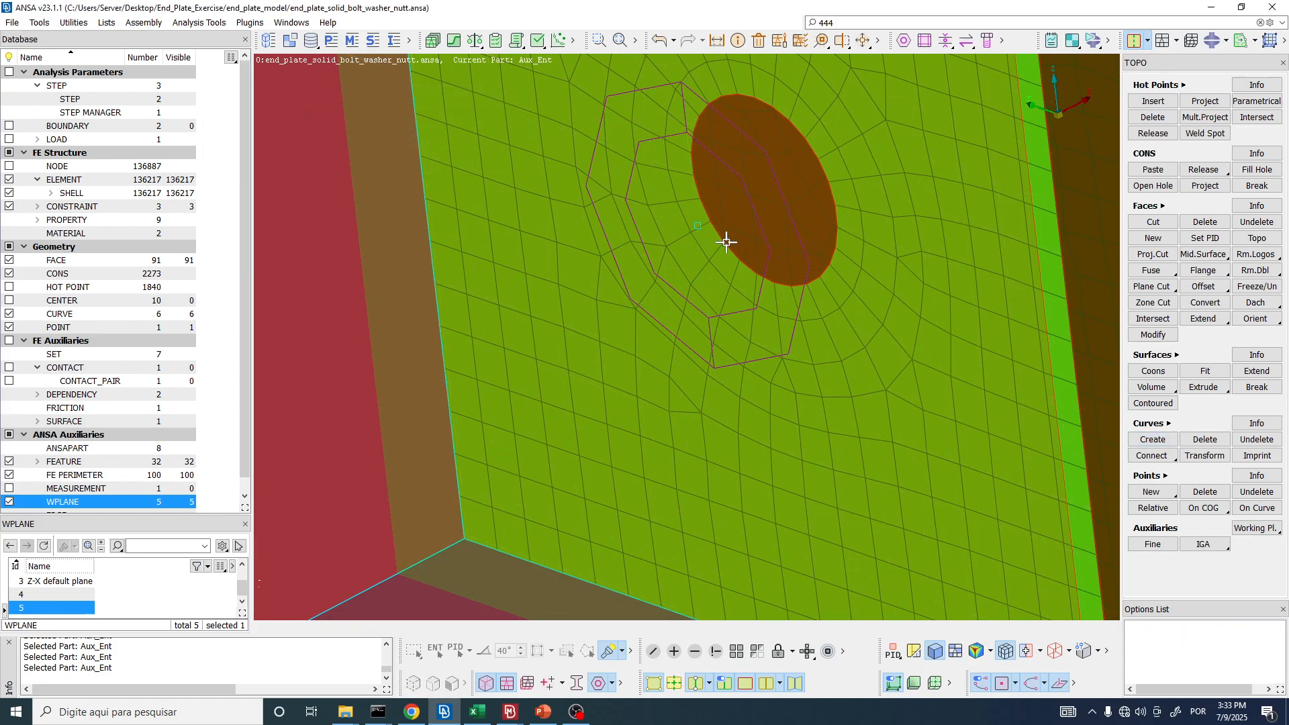
- Hide the beam, column and end plate geometry with Not and PID selection, leaving the circle curves and their working plane
scroll(726, 243, "down", 5)
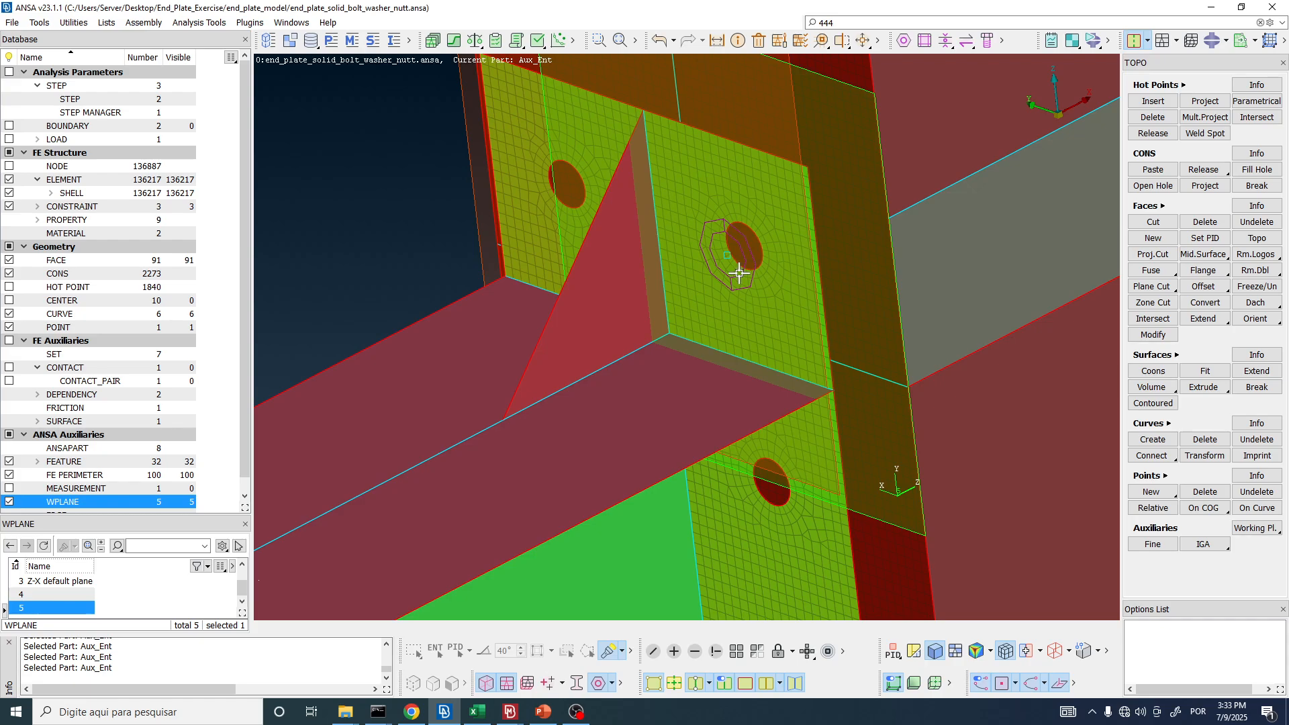
scroll(739, 269, "up", 5)
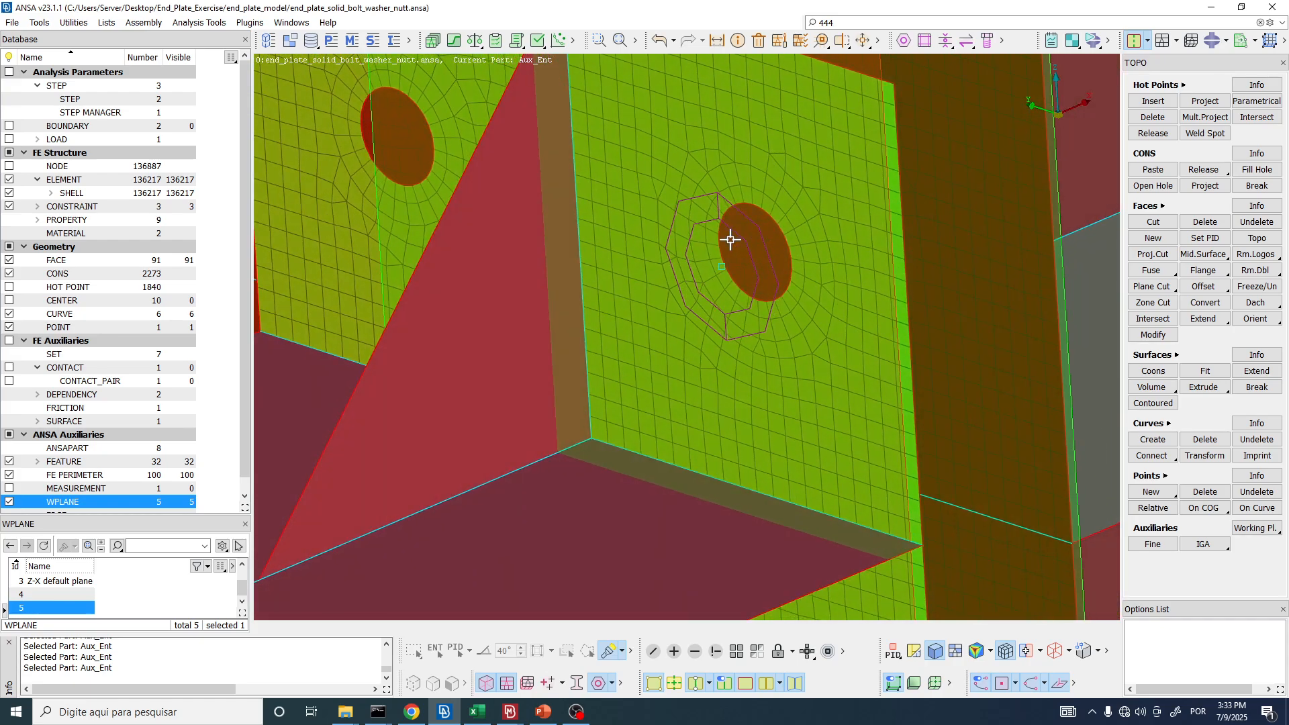
scroll(728, 227, "down", 4)
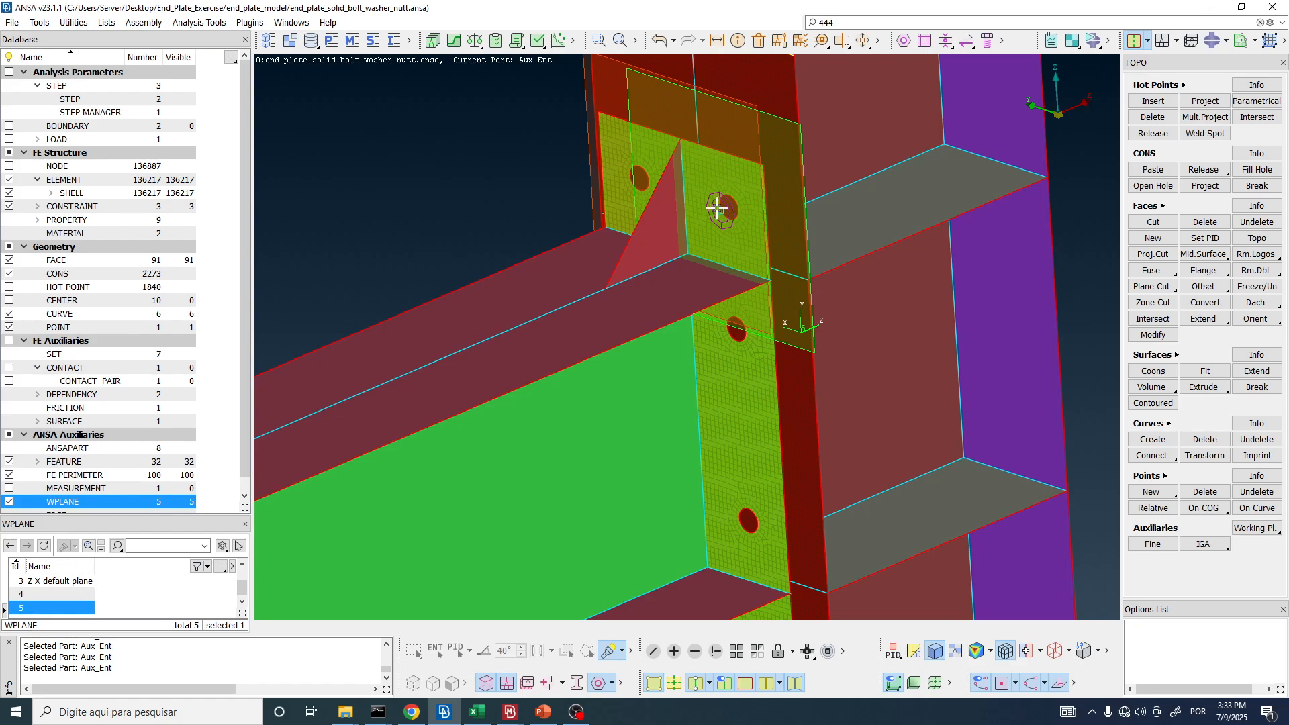
left_click(697, 653)
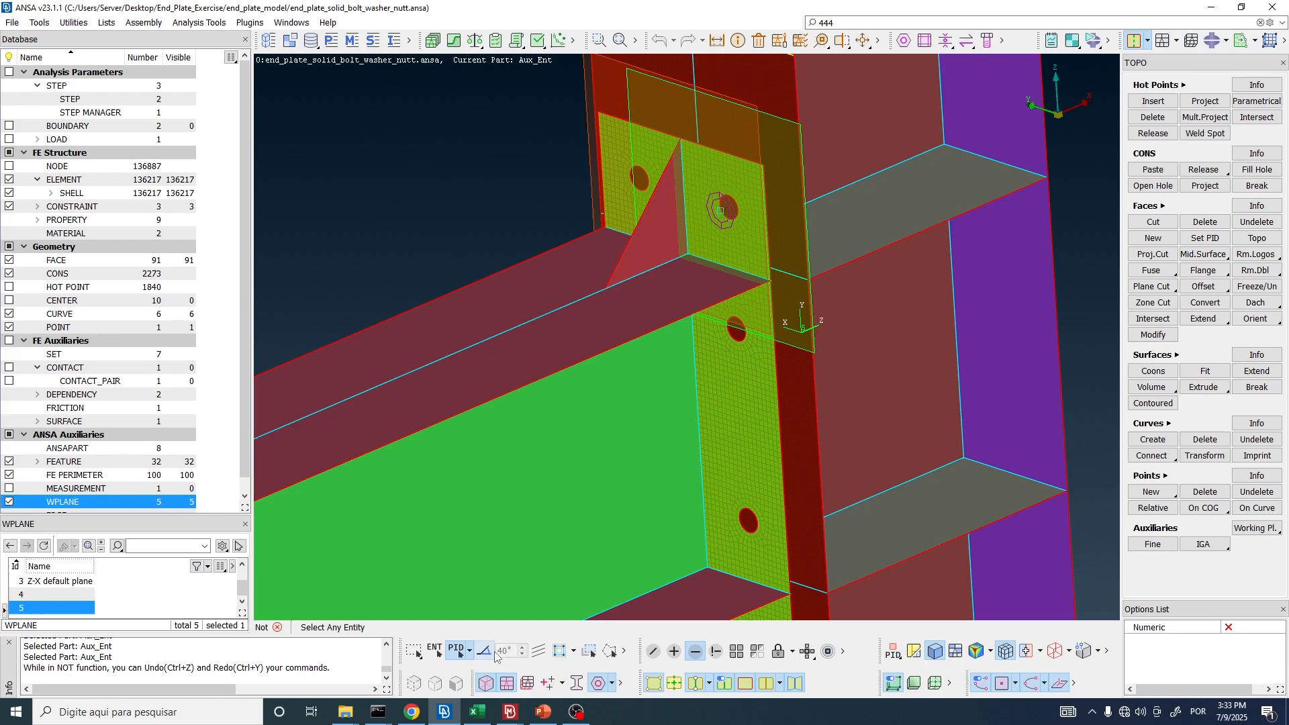
left_click(470, 653)
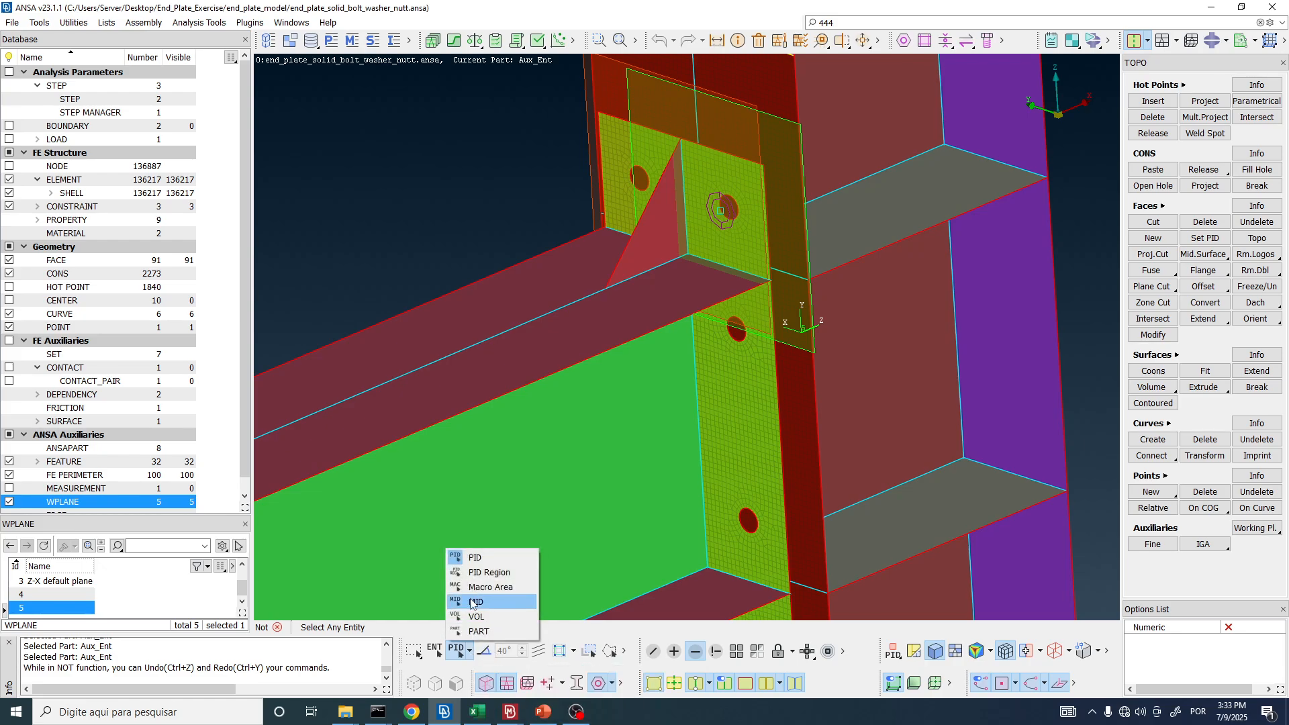
left_click(470, 561)
scroll(676, 261, "down", 5)
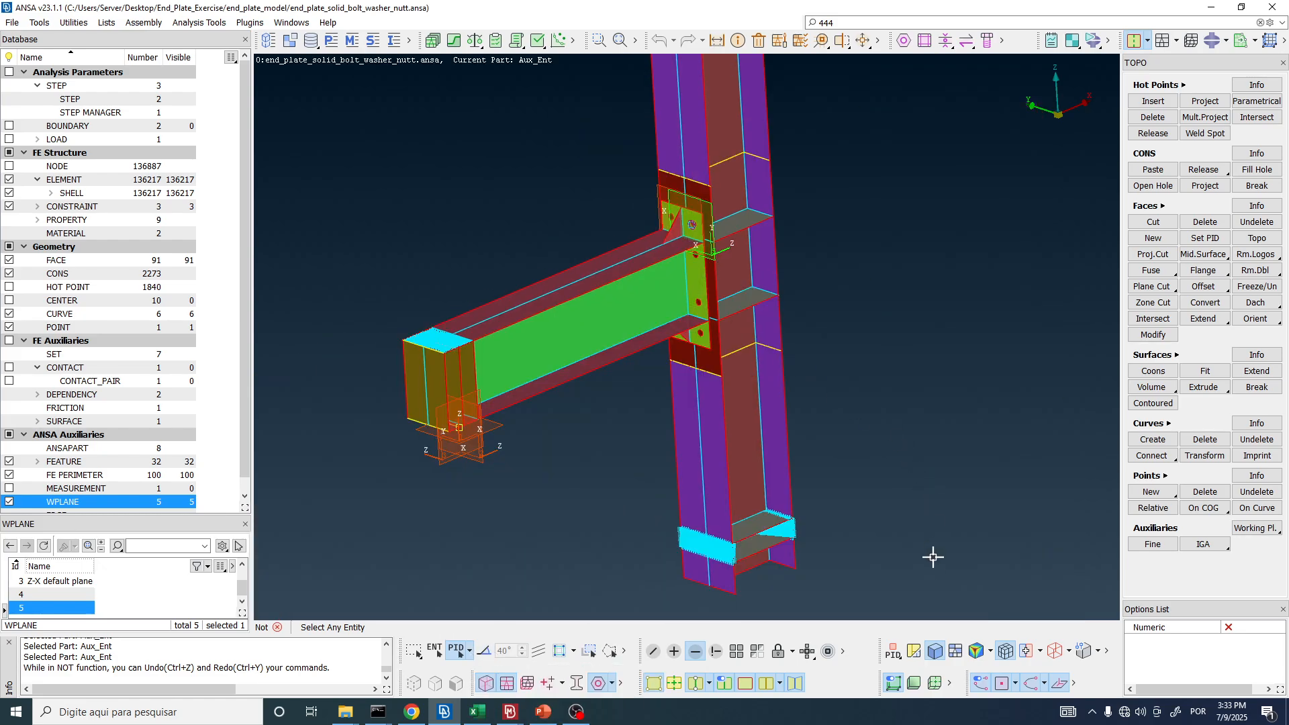
left_click_drag(915, 594, 362, 260)
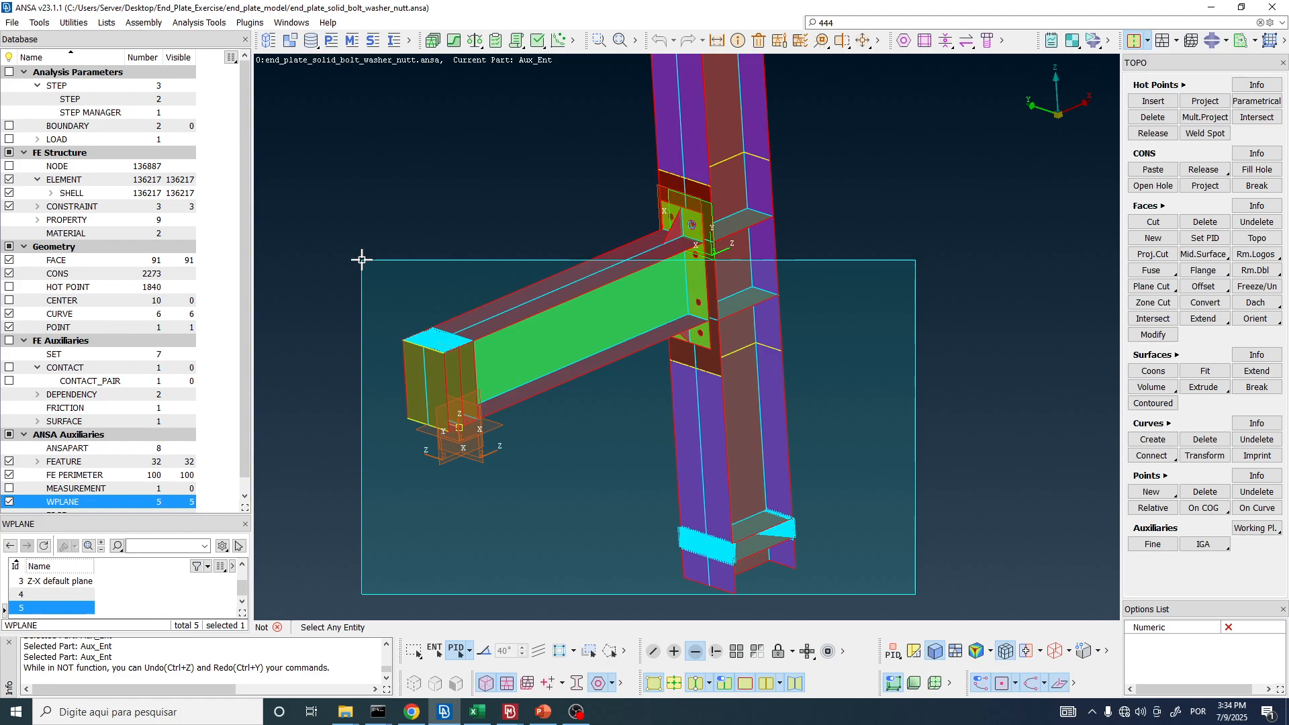
left_click_drag(362, 260, 361, 259)
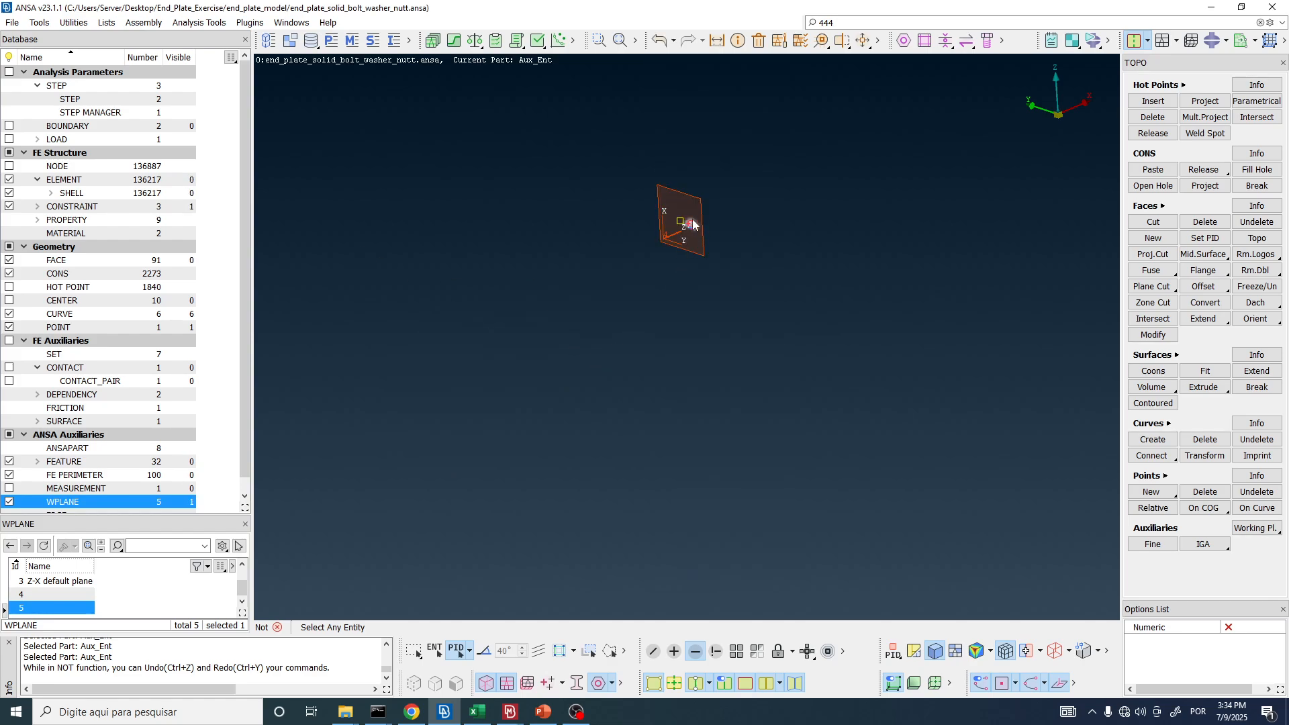
- Lock the current visibility with only the bolt curves, centre point and working plane shown, and leave the Not function
scroll(693, 224, "up", 10)
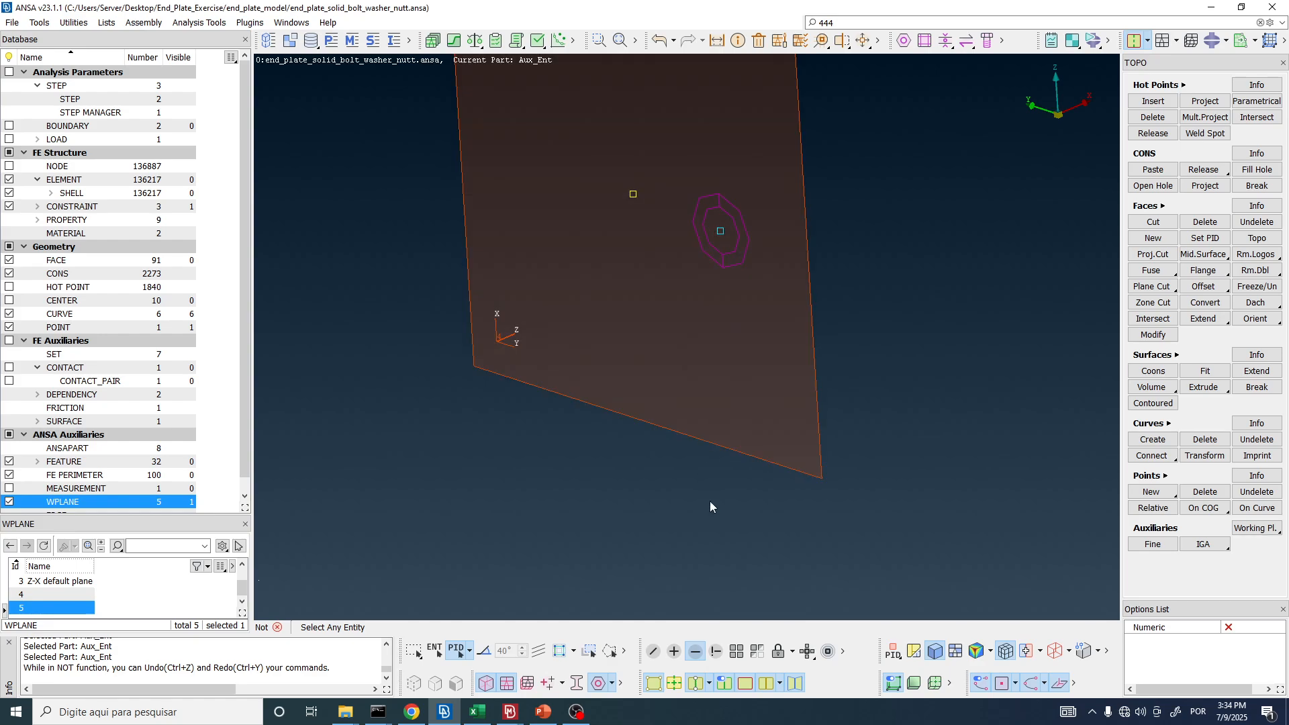
left_click(778, 657)
scroll(583, 370, "down", 4)
middle_click(583, 371)
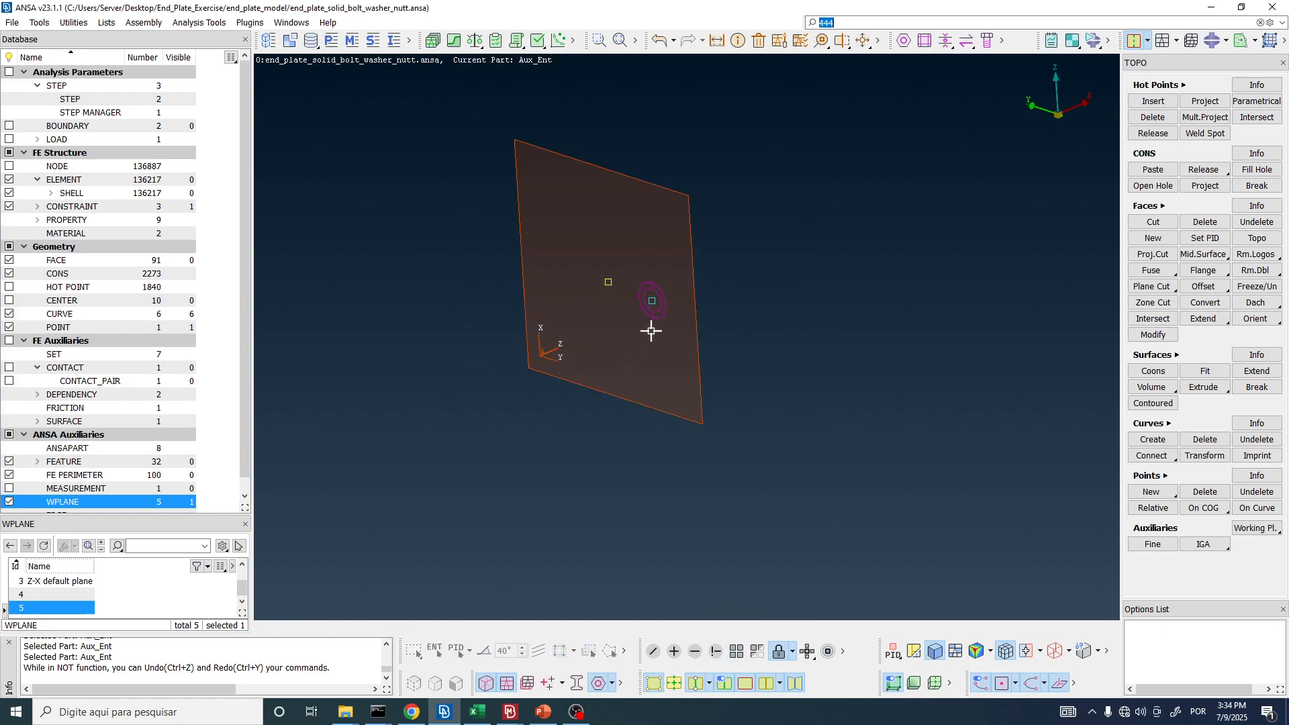
- Hide the working planes so only the circle curves, connecting lines and centre point are displayed
scroll(651, 308, "up", 5)
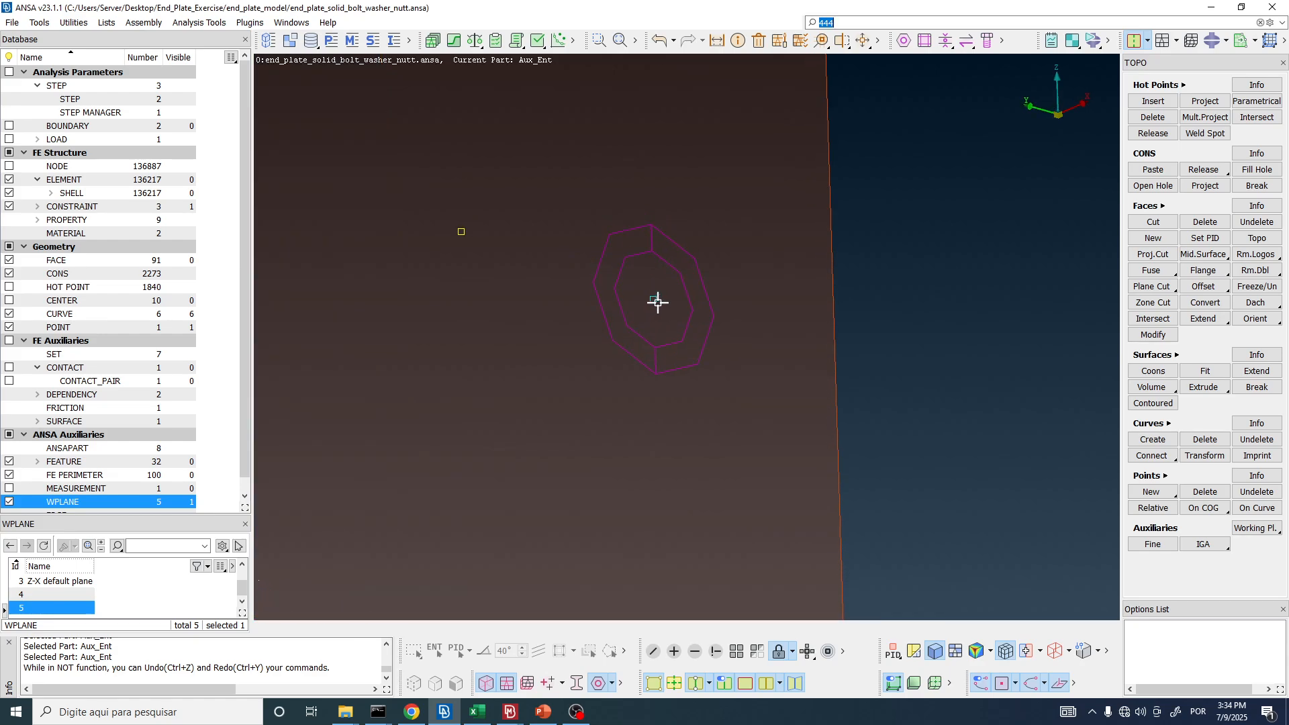
scroll(659, 303, "down", 4)
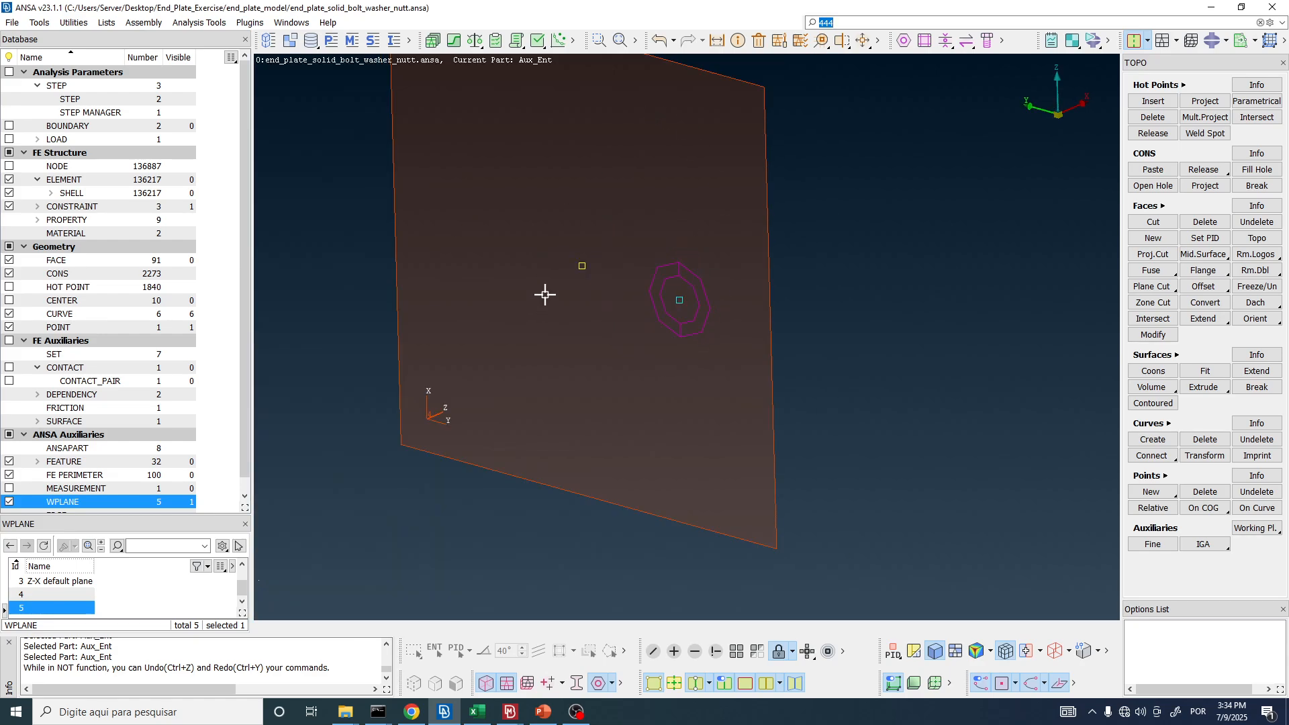
scroll(101, 413, "down", 1)
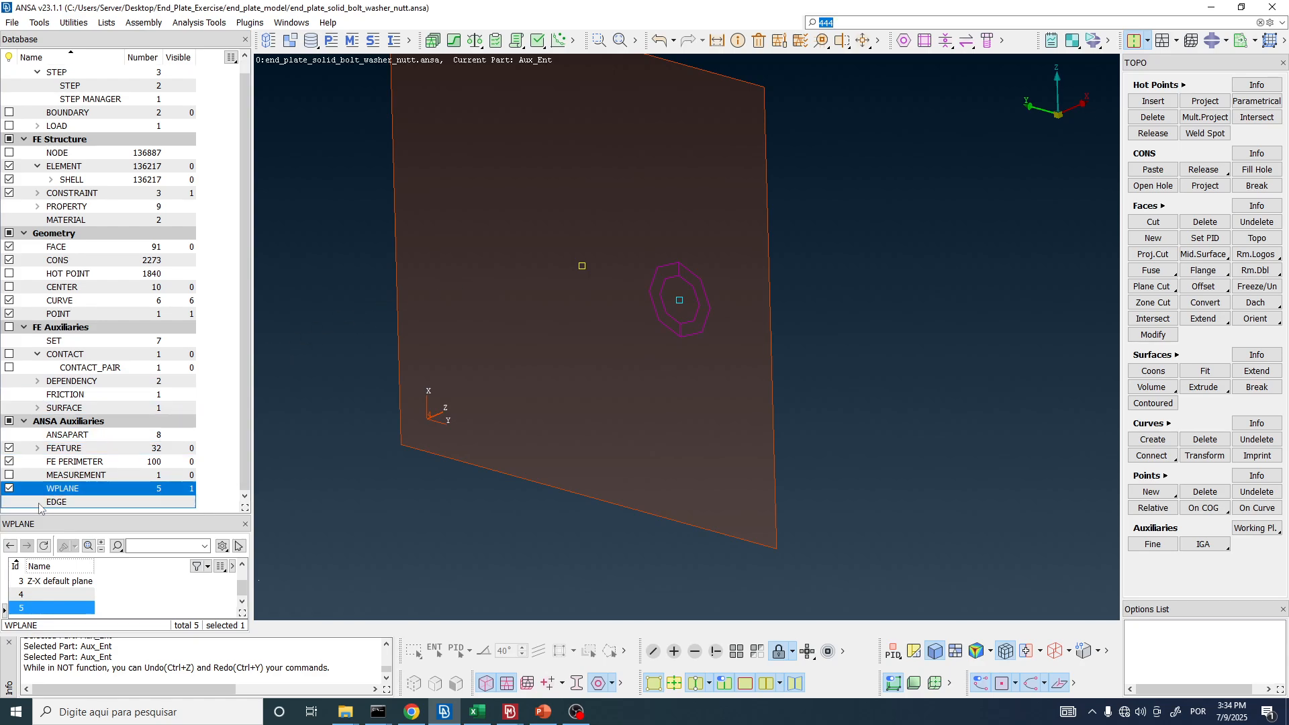
left_click(11, 489)
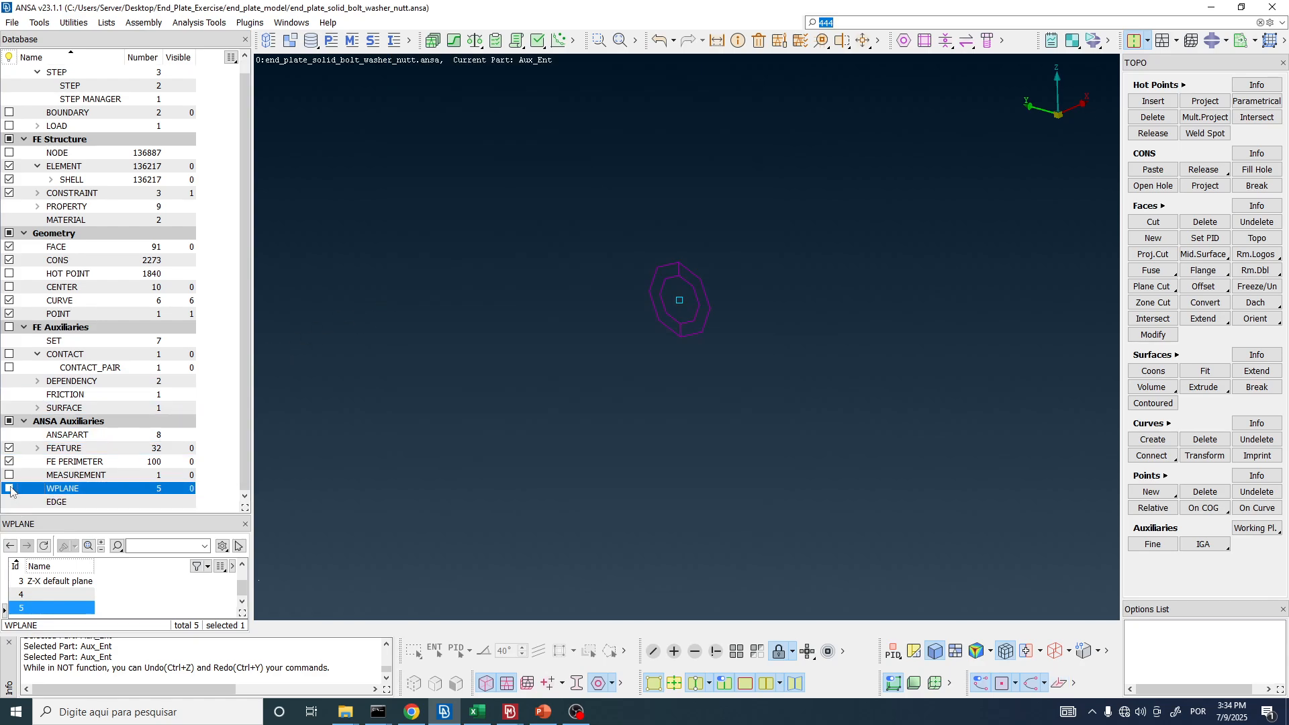
scroll(678, 295, "up", 5)
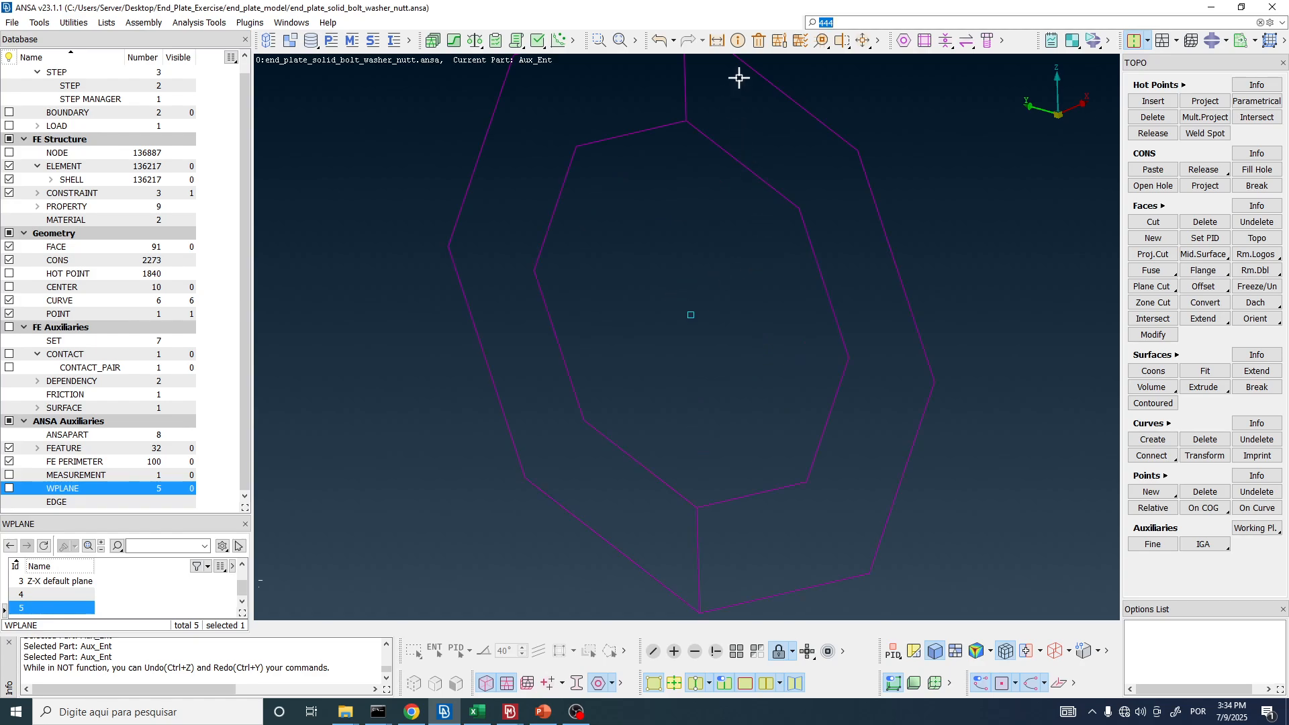
scroll(672, 189, "down", 4)
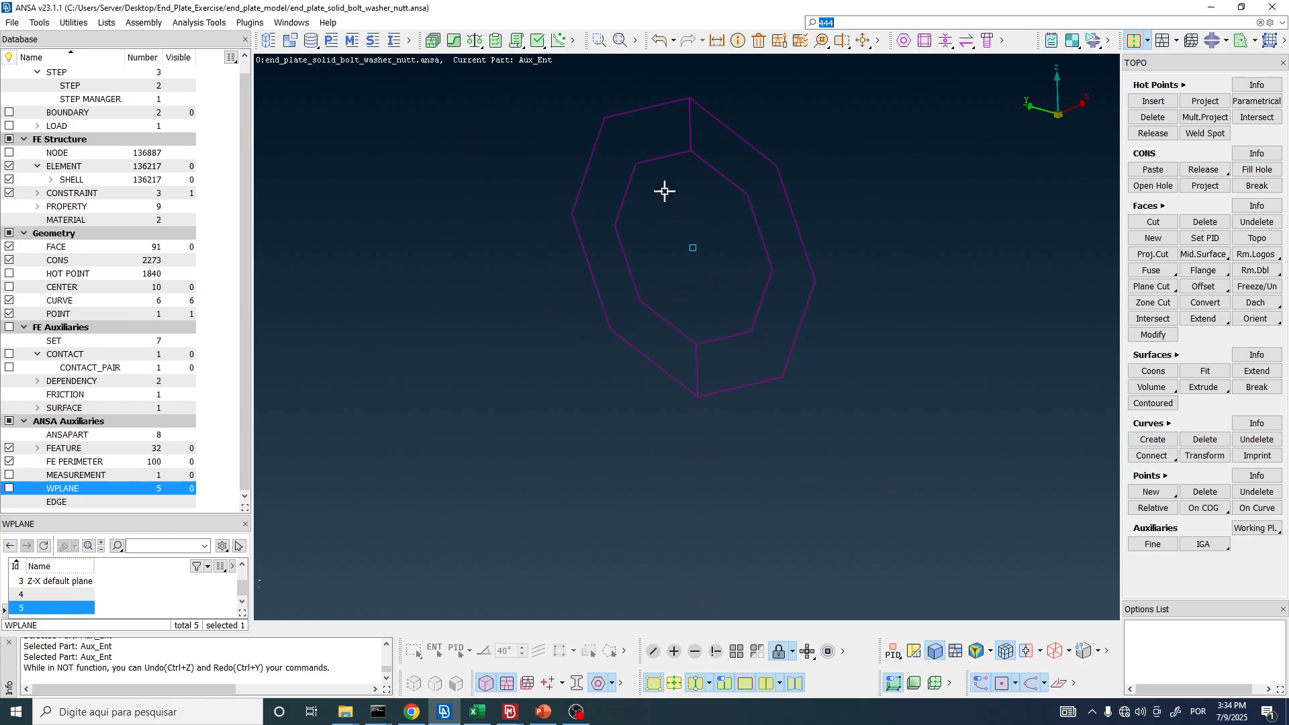
left_click(1154, 239)
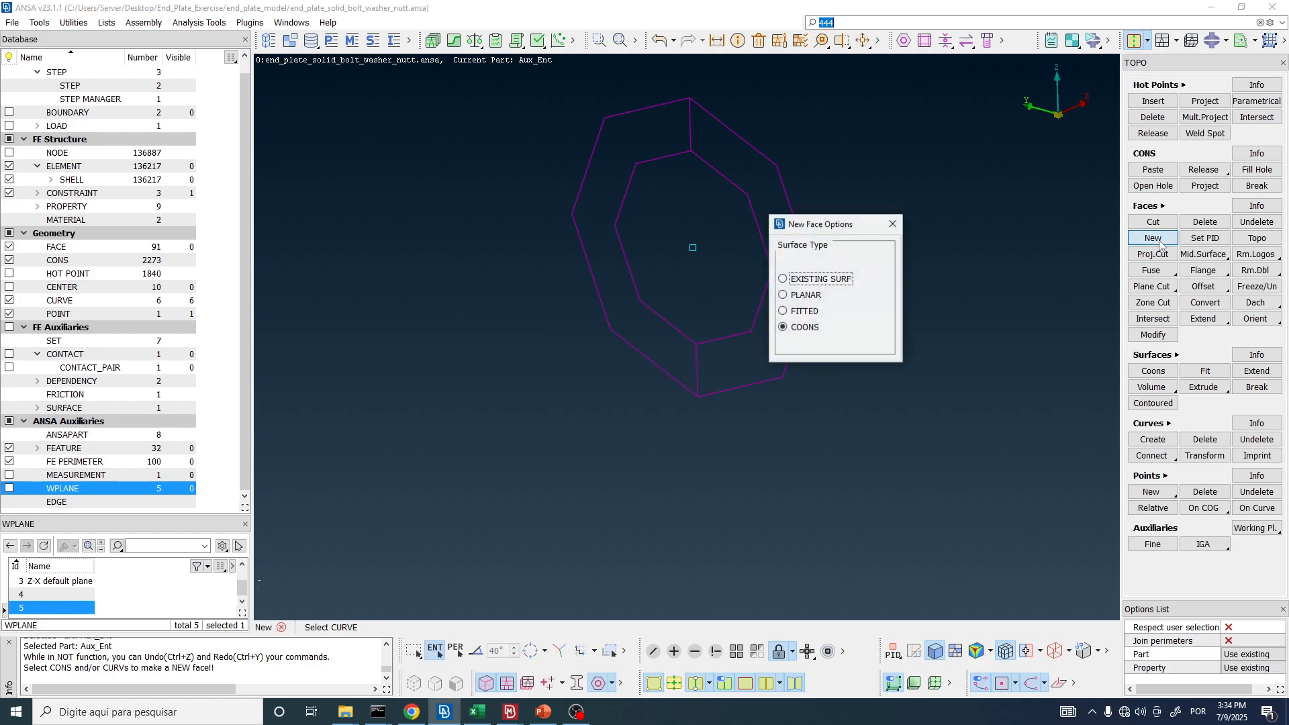
left_click(804, 296)
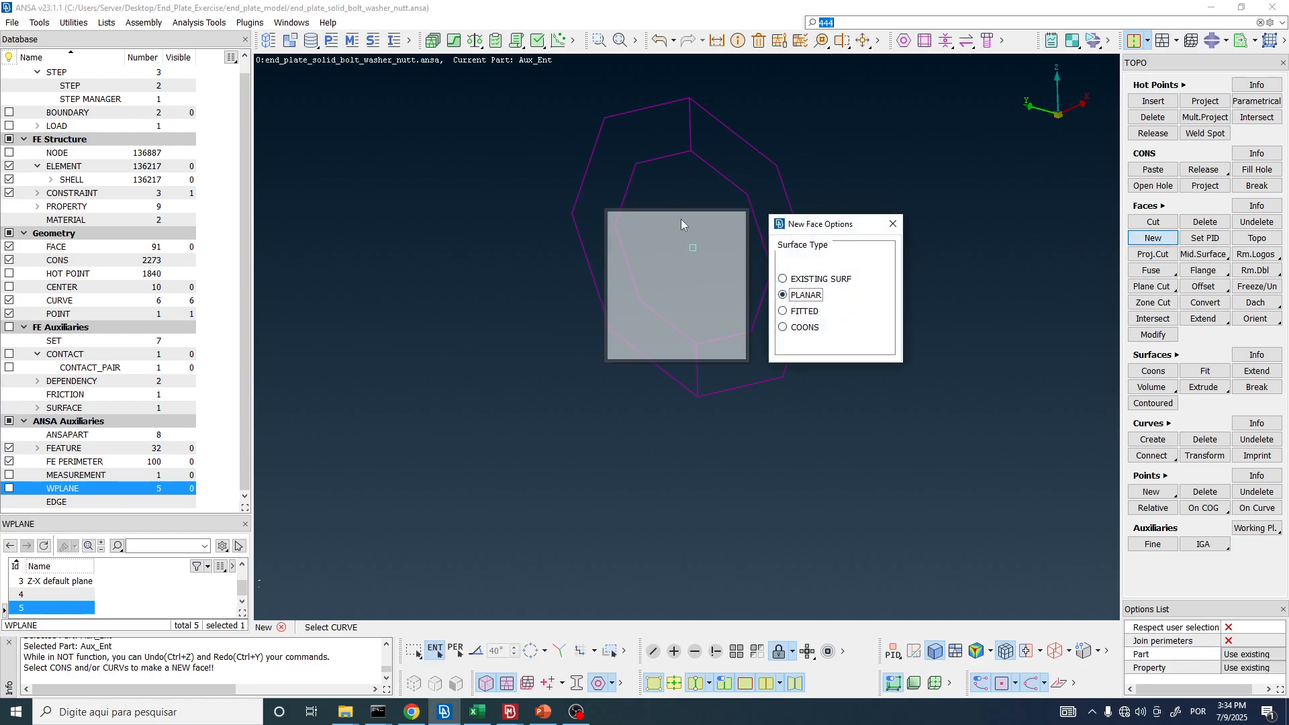
left_click(735, 185)
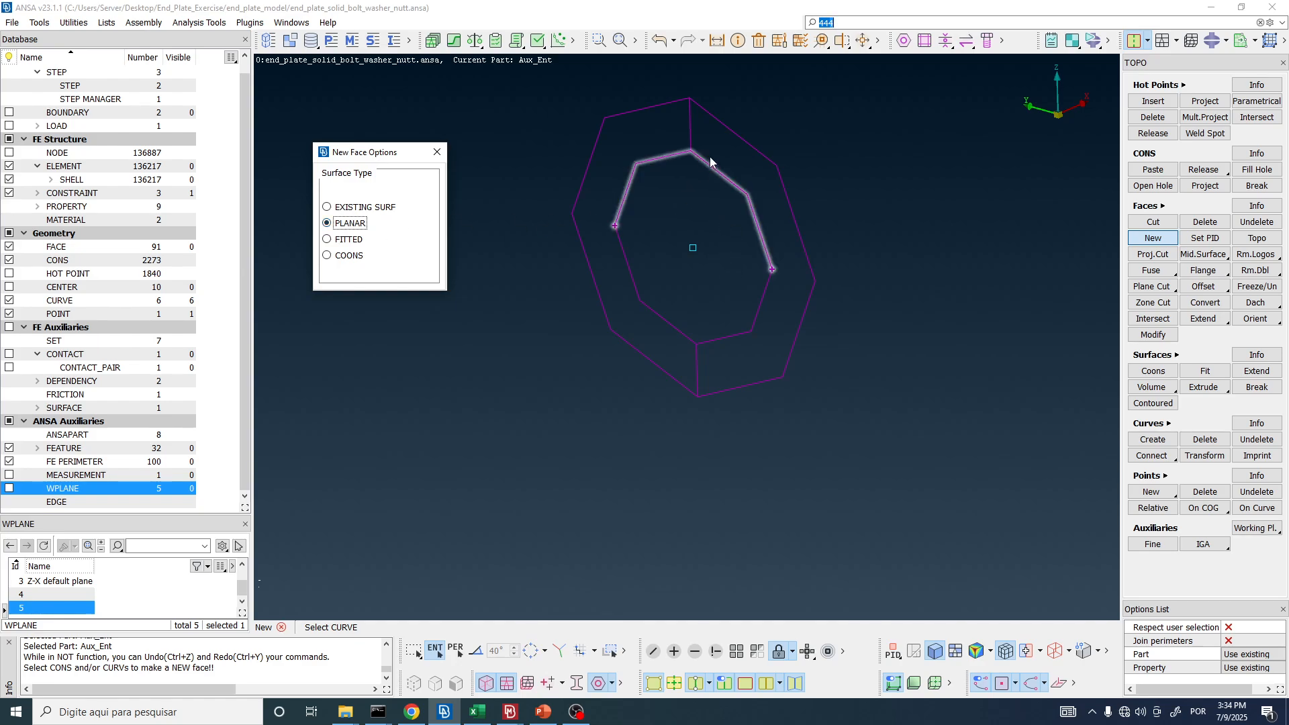
scroll(696, 202, "up", 3)
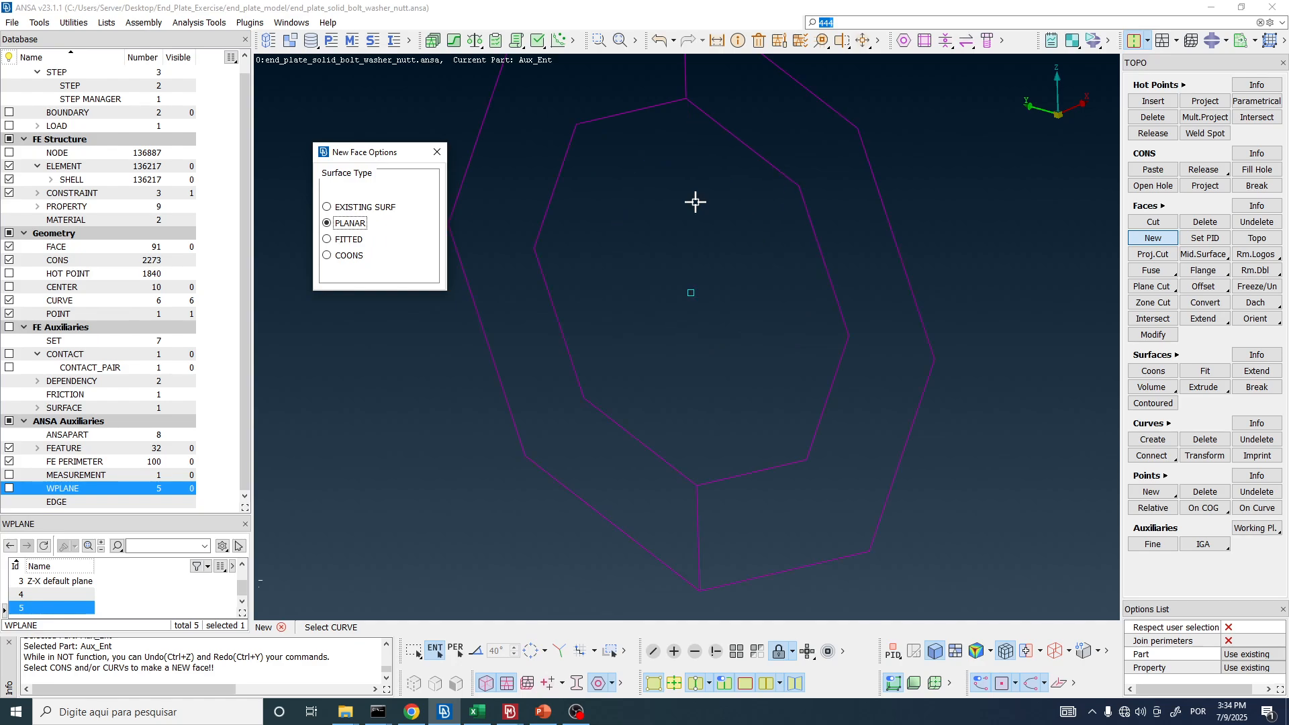
left_click(441, 153)
scroll(669, 194, "down", 3)
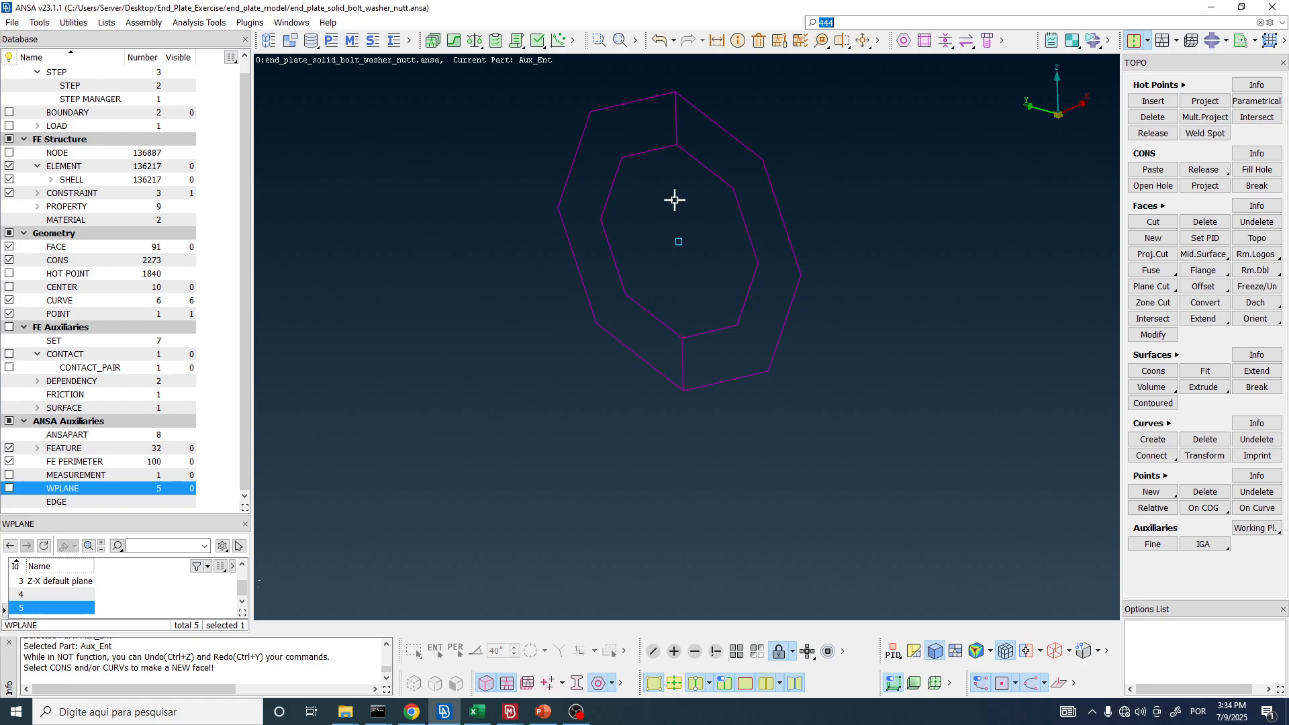
- Project hot points onto the inner circle to split its upper and lower curves where the connecting lines meet them
scroll(683, 153, "up", 3)
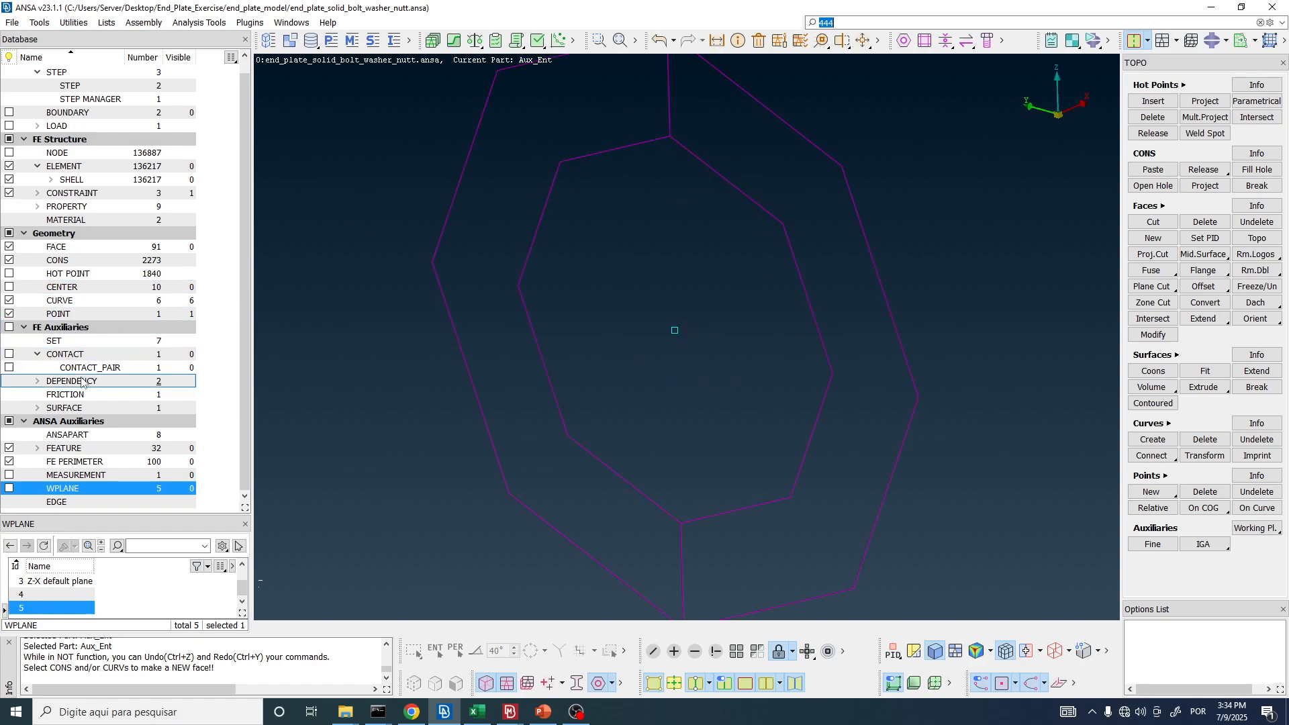
scroll(58, 433, "up", 1)
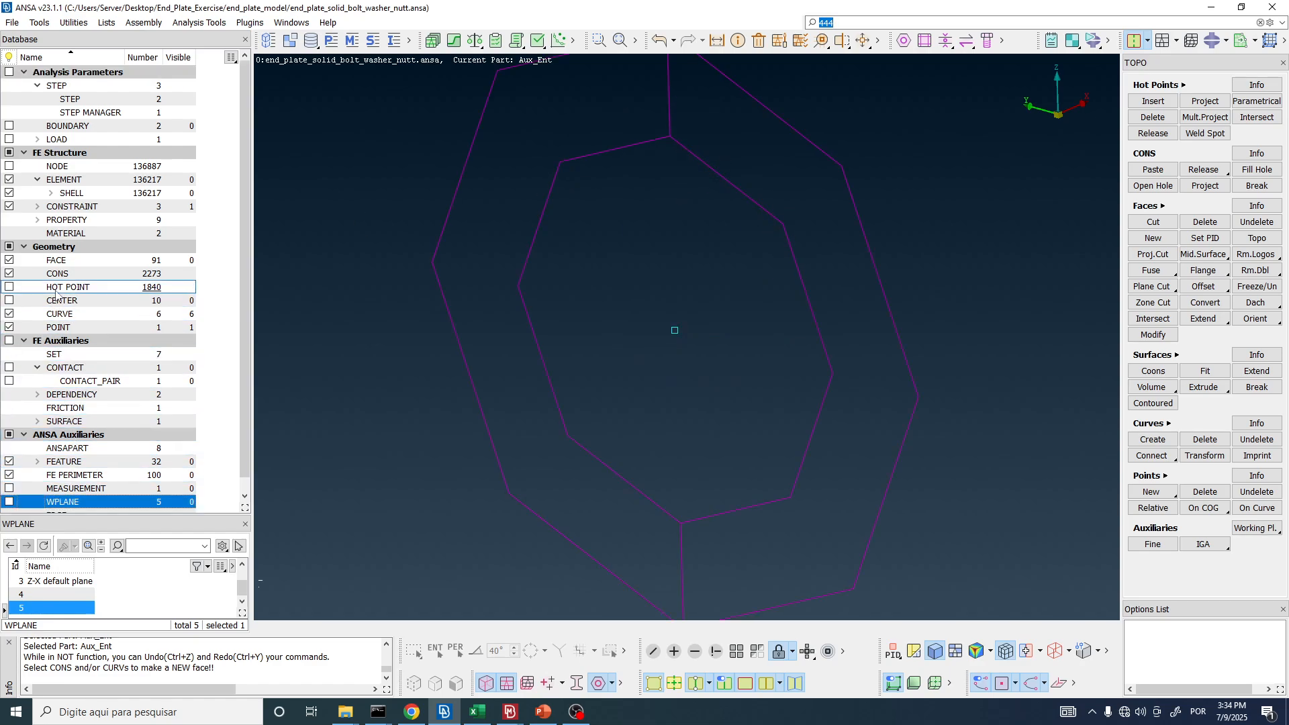
left_click(62, 314)
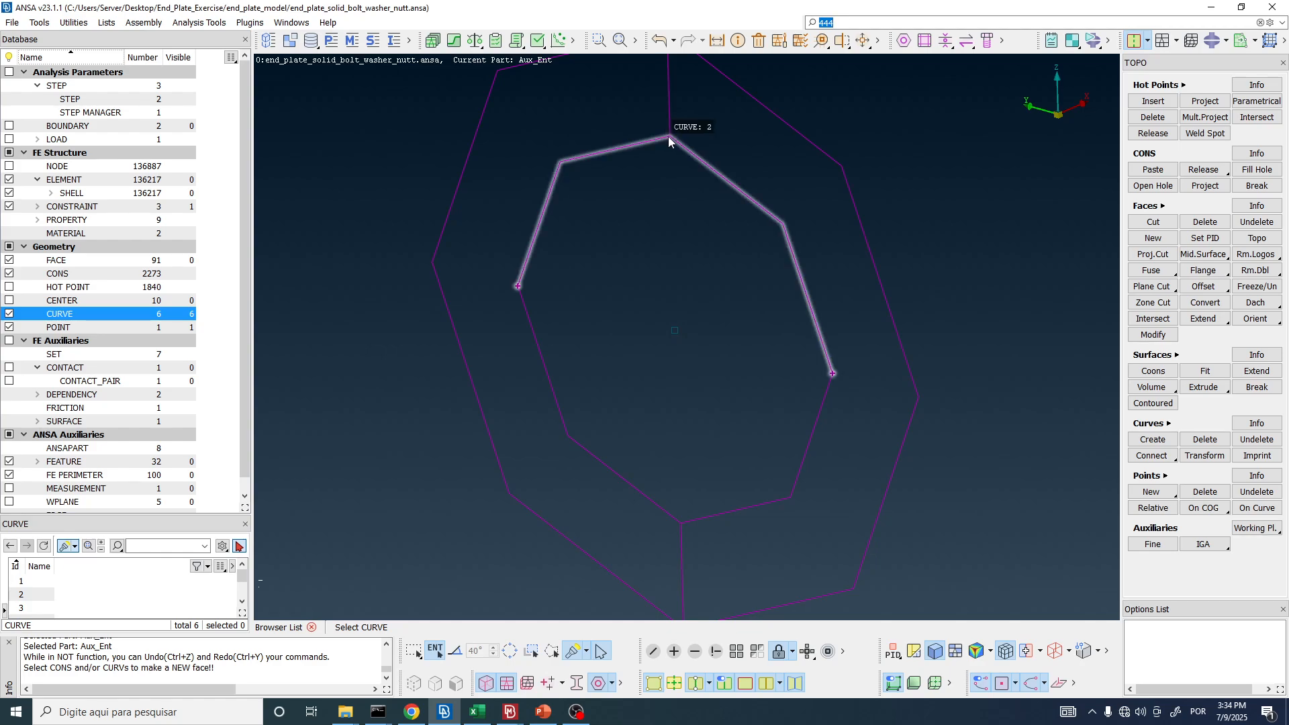
scroll(742, 87, "down", 3)
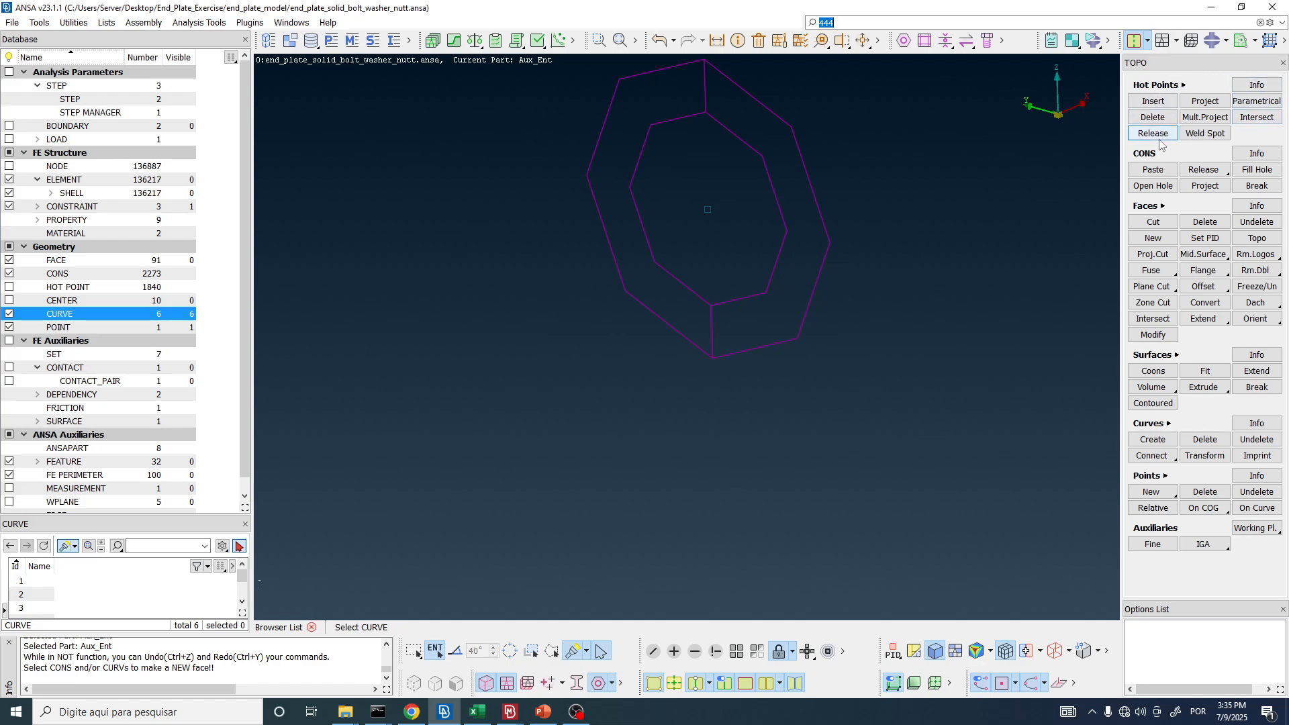
left_click(1205, 101)
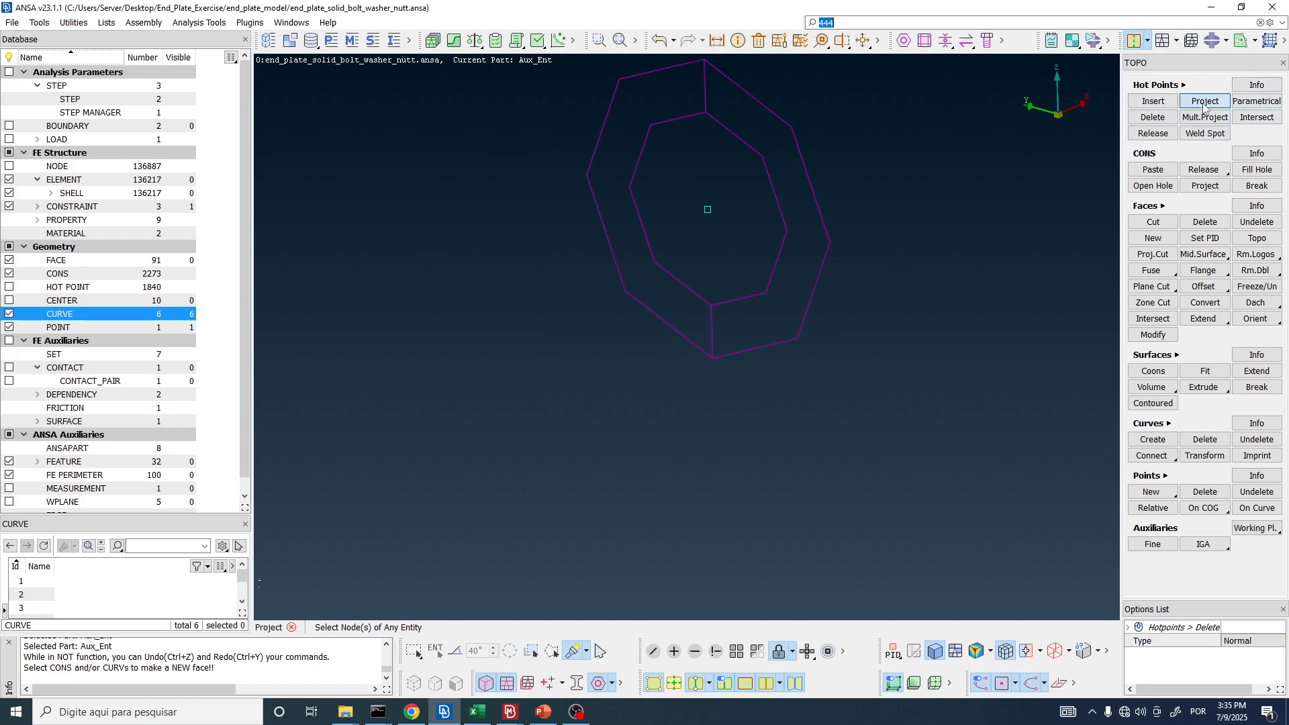
scroll(706, 116, "up", 2)
left_click(709, 109)
middle_click(710, 109)
scroll(710, 109, "down", 1)
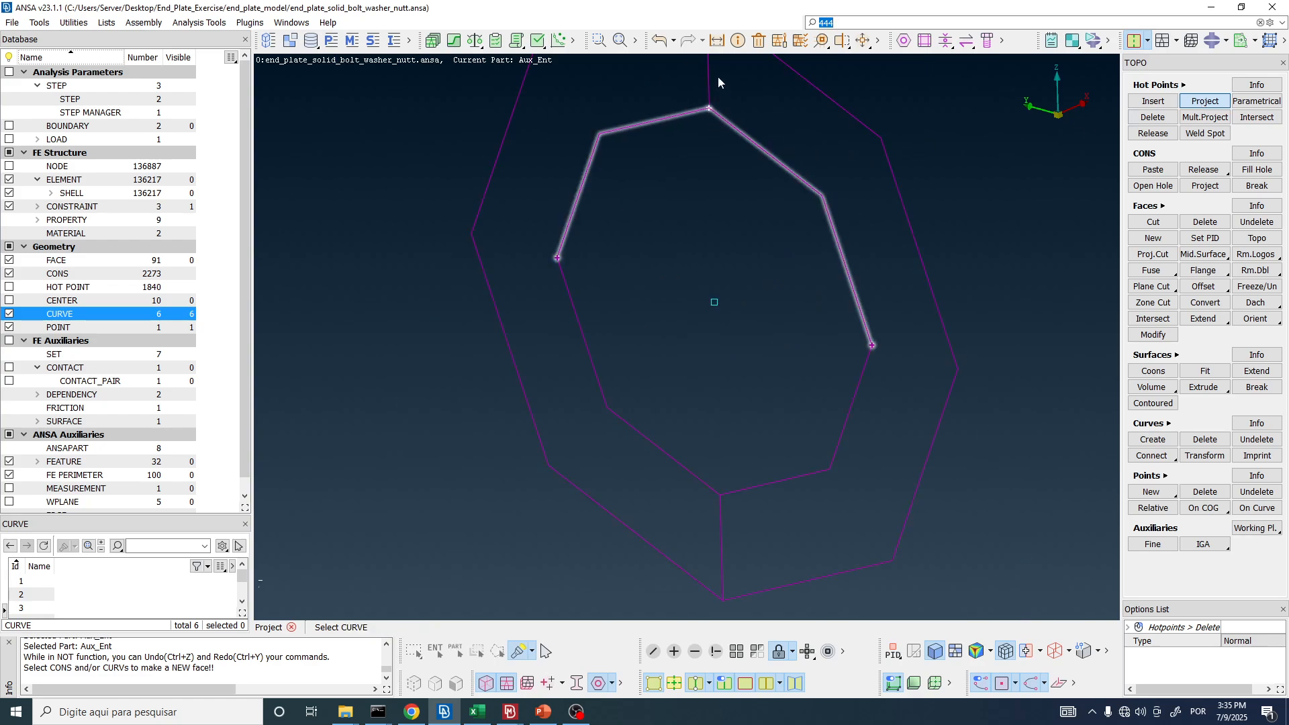
scroll(711, 101, "down", 3)
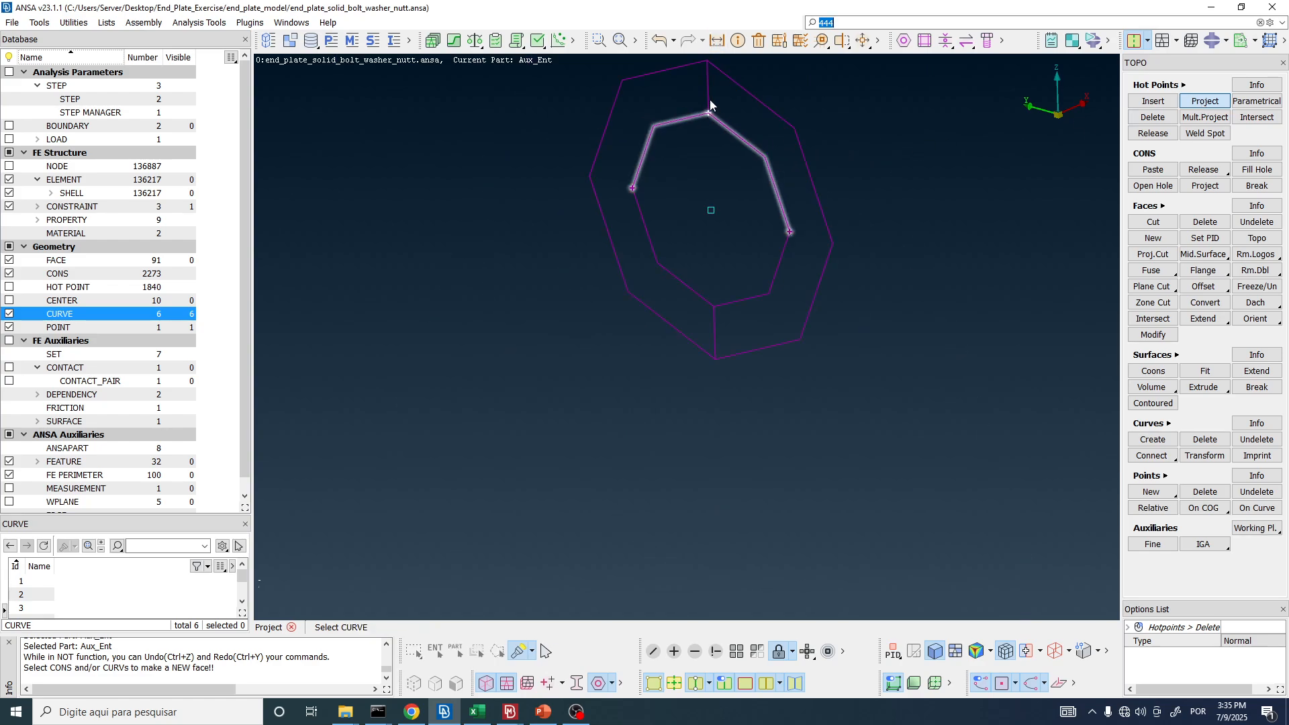
middle_click(733, 136)
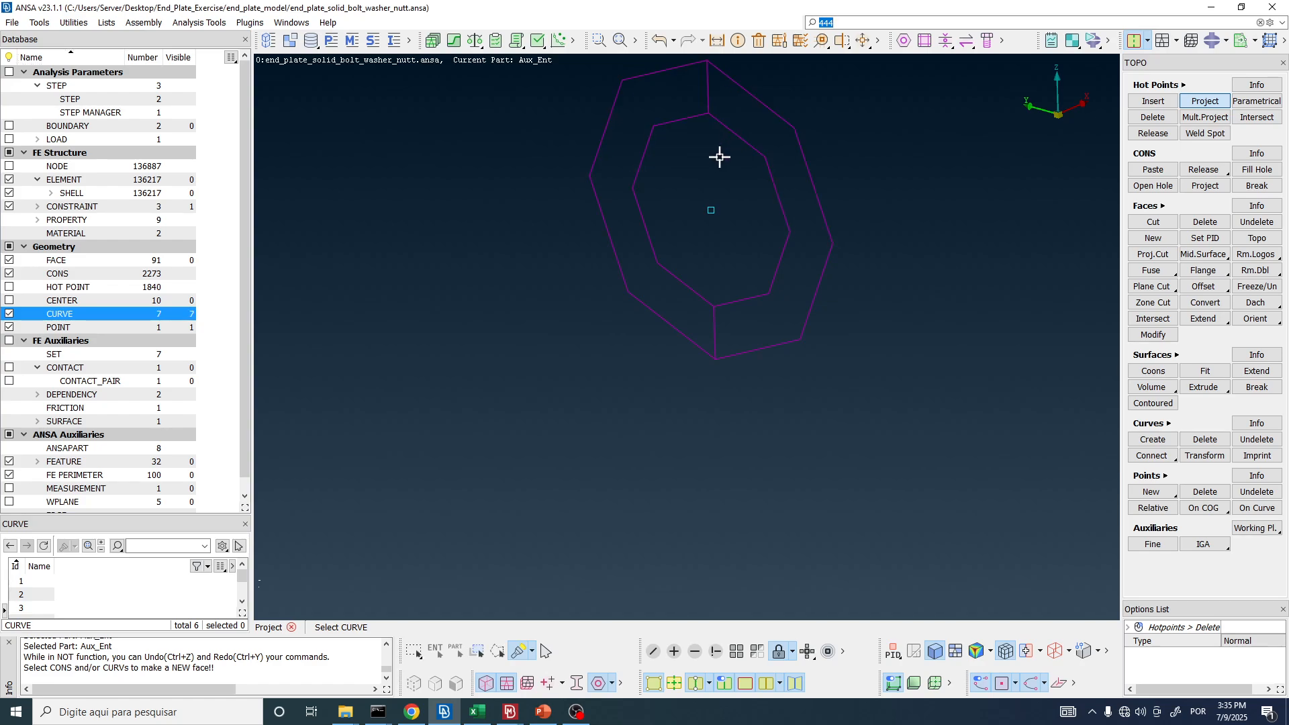
left_click(714, 309)
left_click(756, 296)
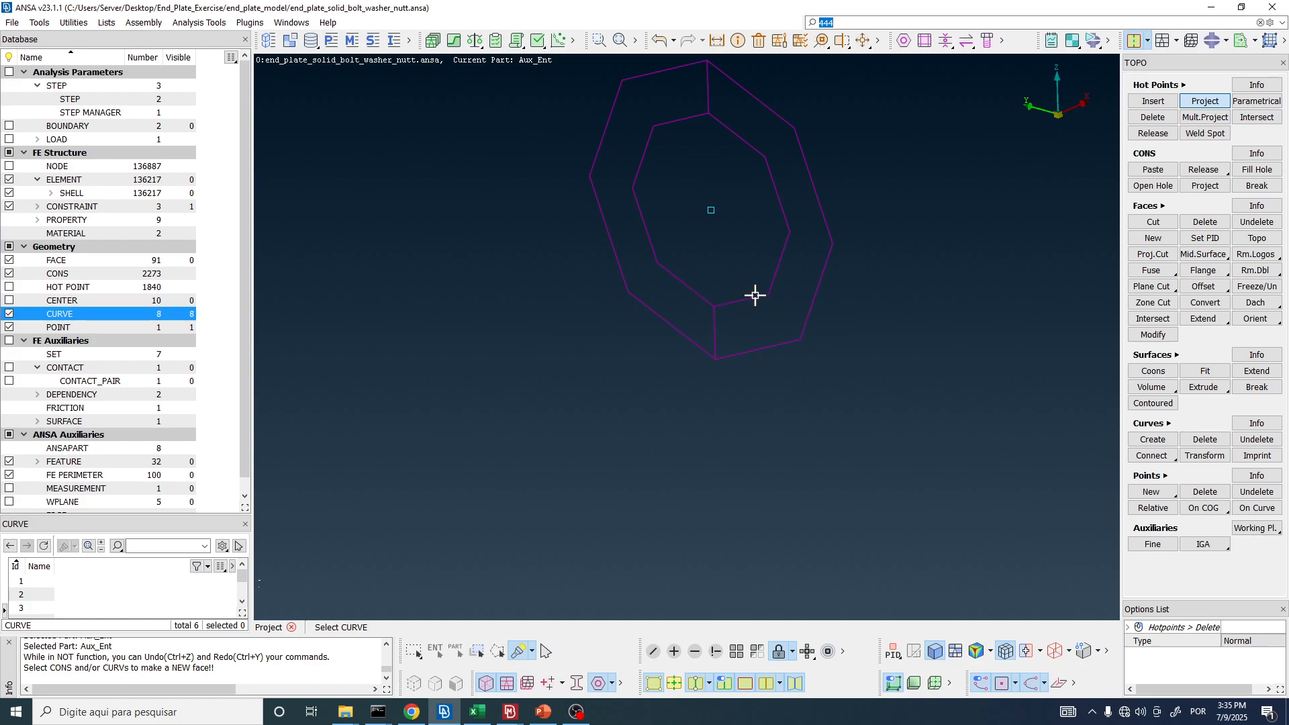
- Split the outer circle's lower and upper curves at the connecting line ends by projection, and list the curves
left_click(718, 359)
left_click(746, 360)
left_click(708, 63)
left_click(728, 76)
double_click(82, 313)
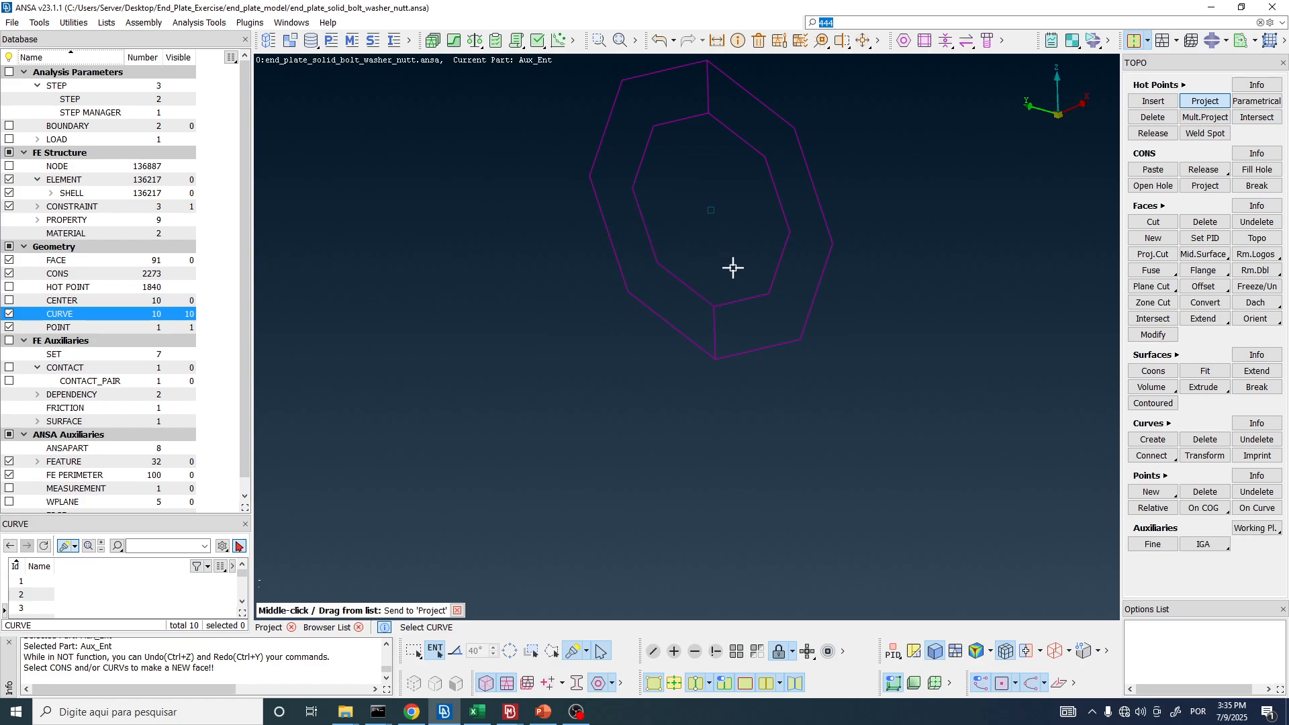
- Start a new face with the PLANAR surface type and set both Part and Property to Ask always
scroll(731, 312, "down", 3)
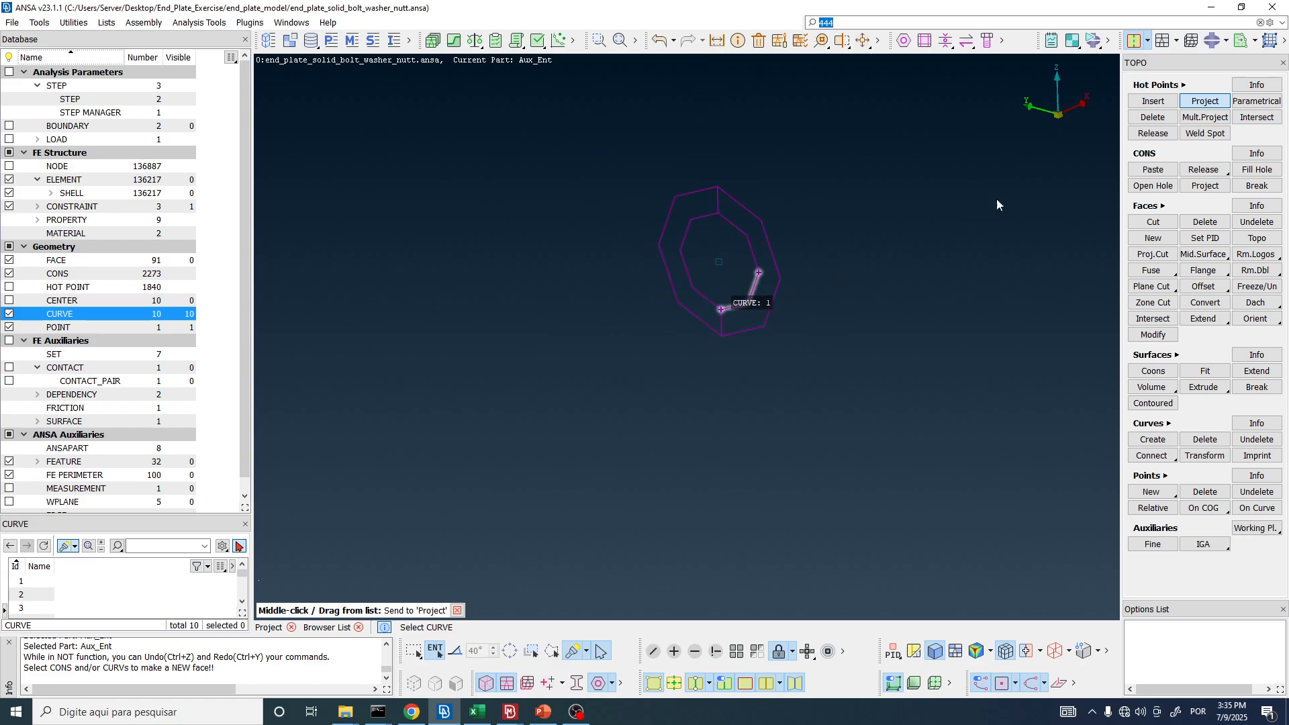
left_click(1153, 238)
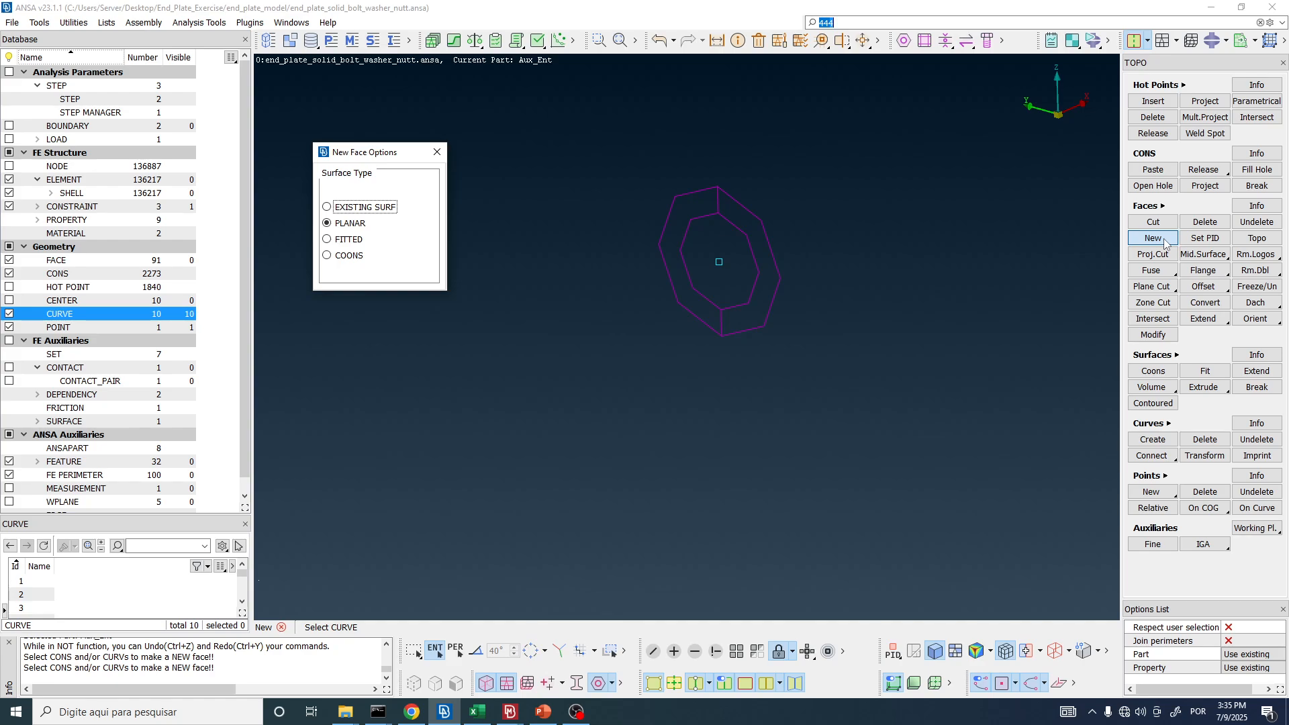
left_click(349, 224)
left_click(1251, 654)
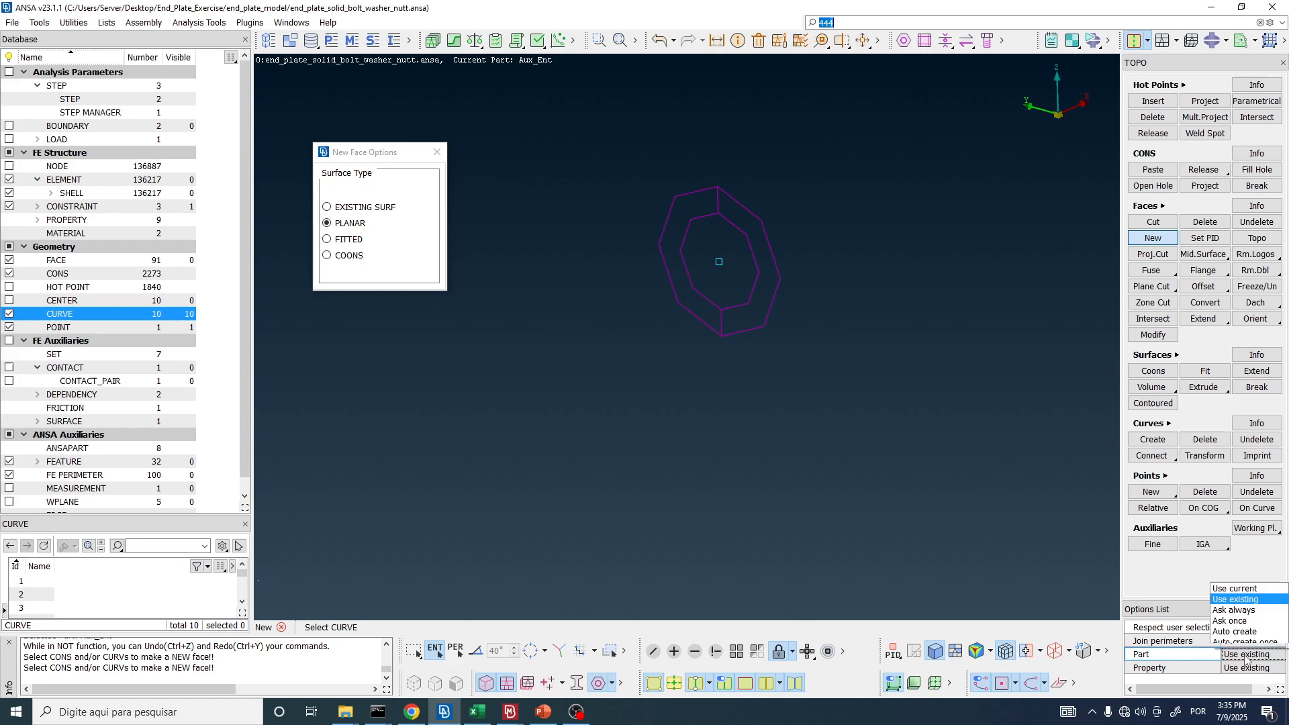
left_click(1238, 619)
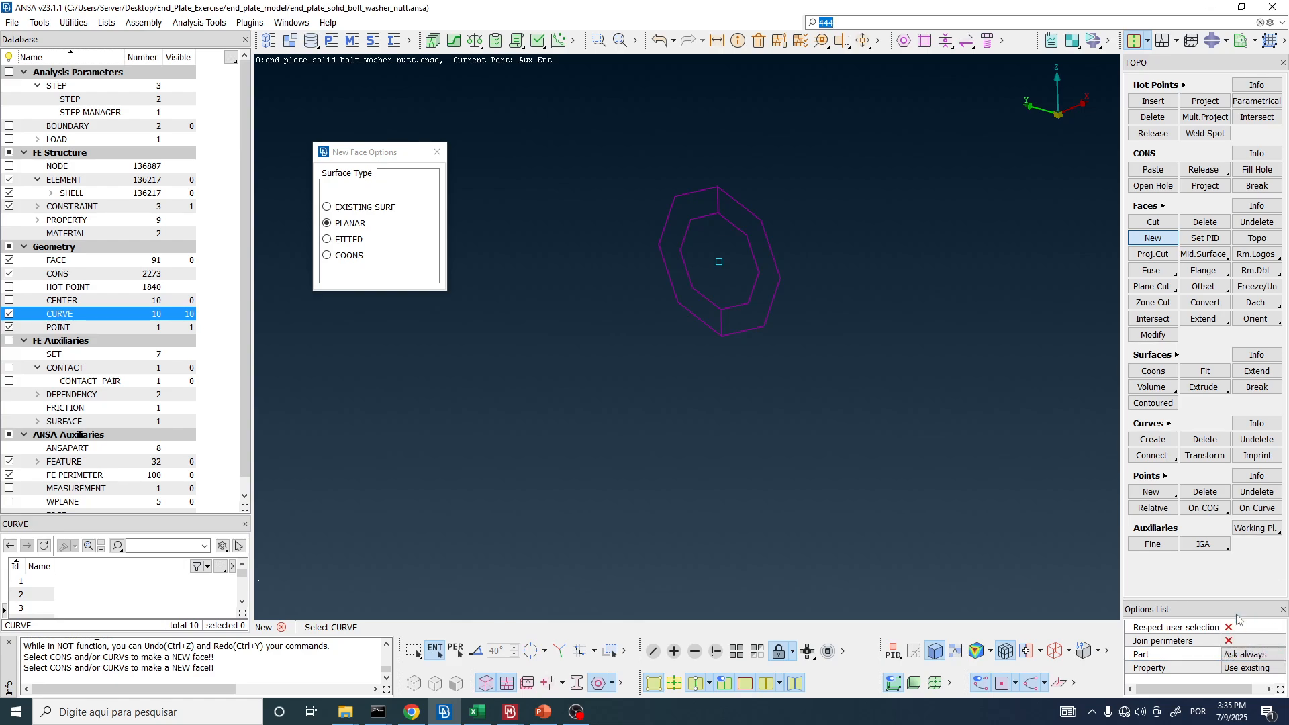
left_click(1247, 668)
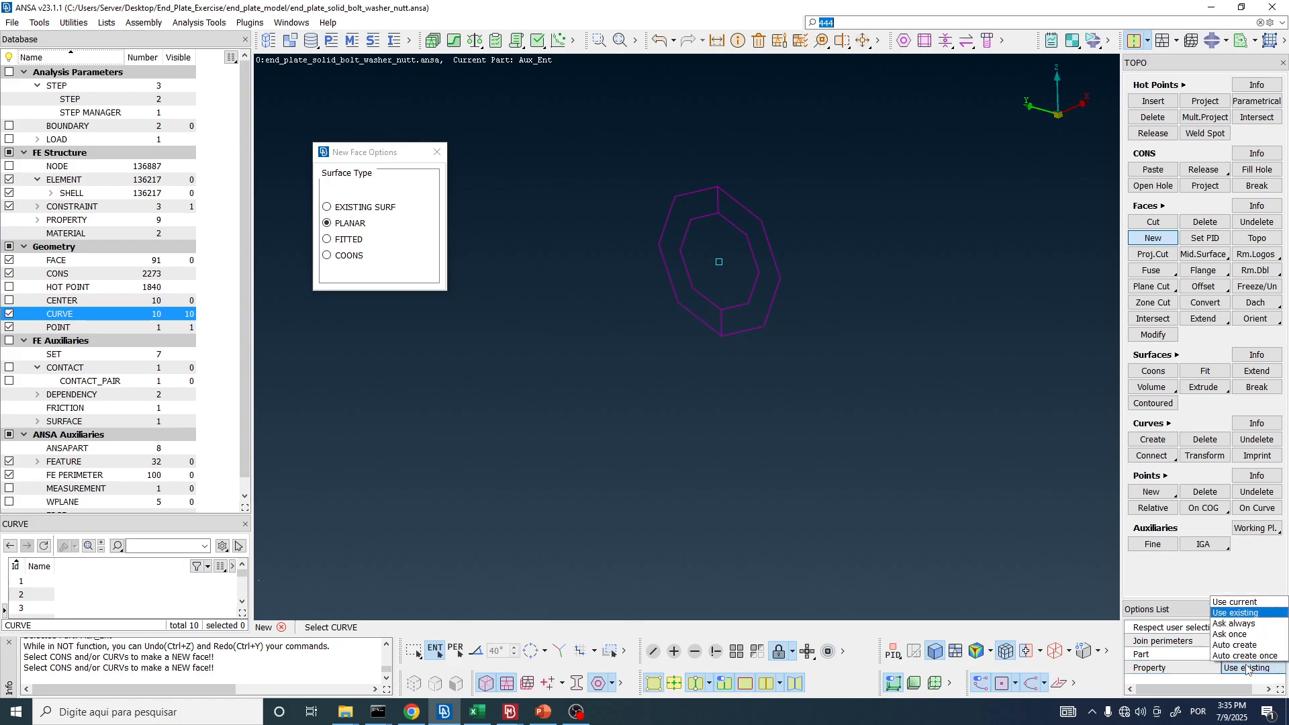
left_click(1235, 623)
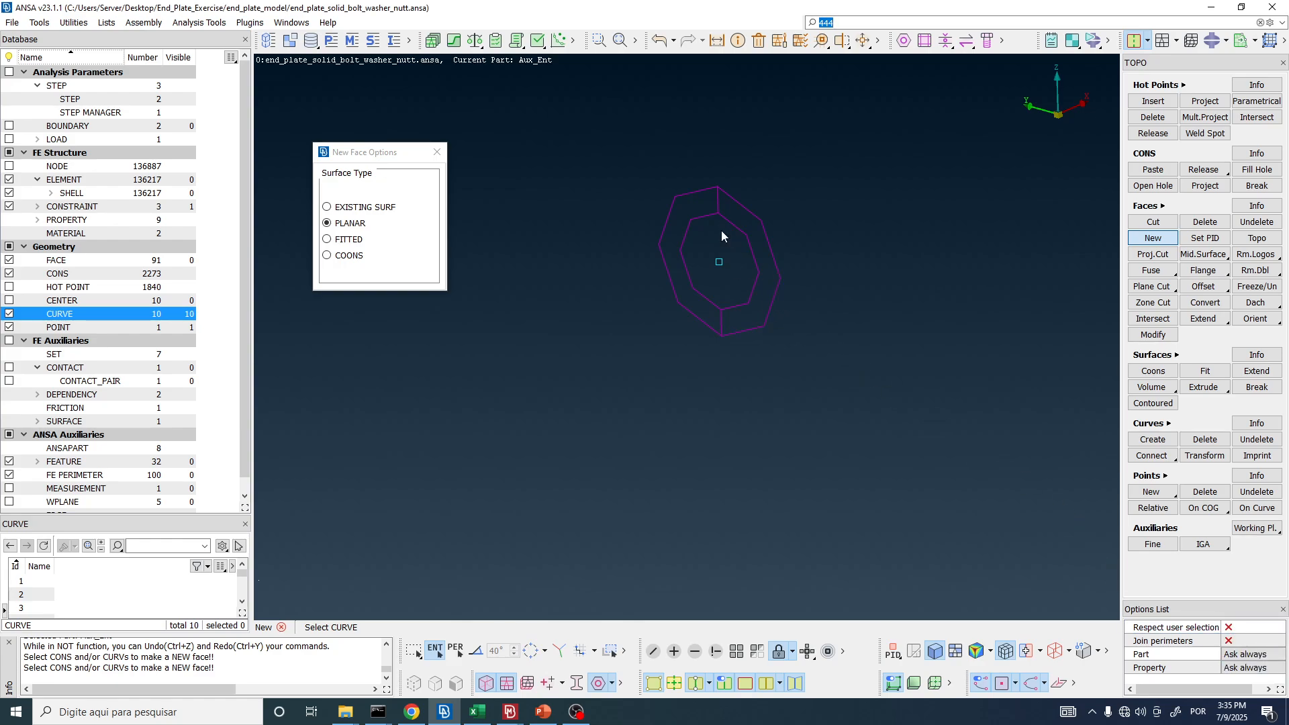
- Define the planar face from the six curves bounding the right half of the ring and assign it to the Aux_Ent part
scroll(720, 224, "up", 3)
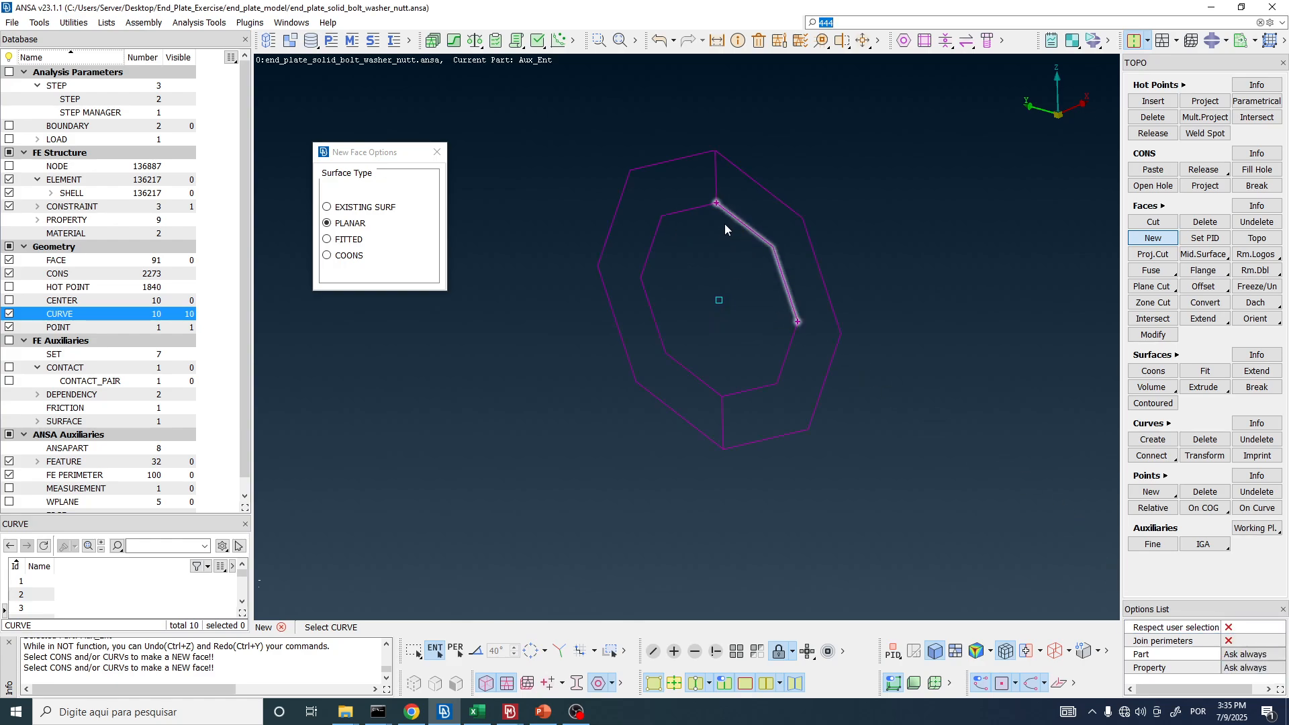
left_click(751, 232)
left_click(729, 179)
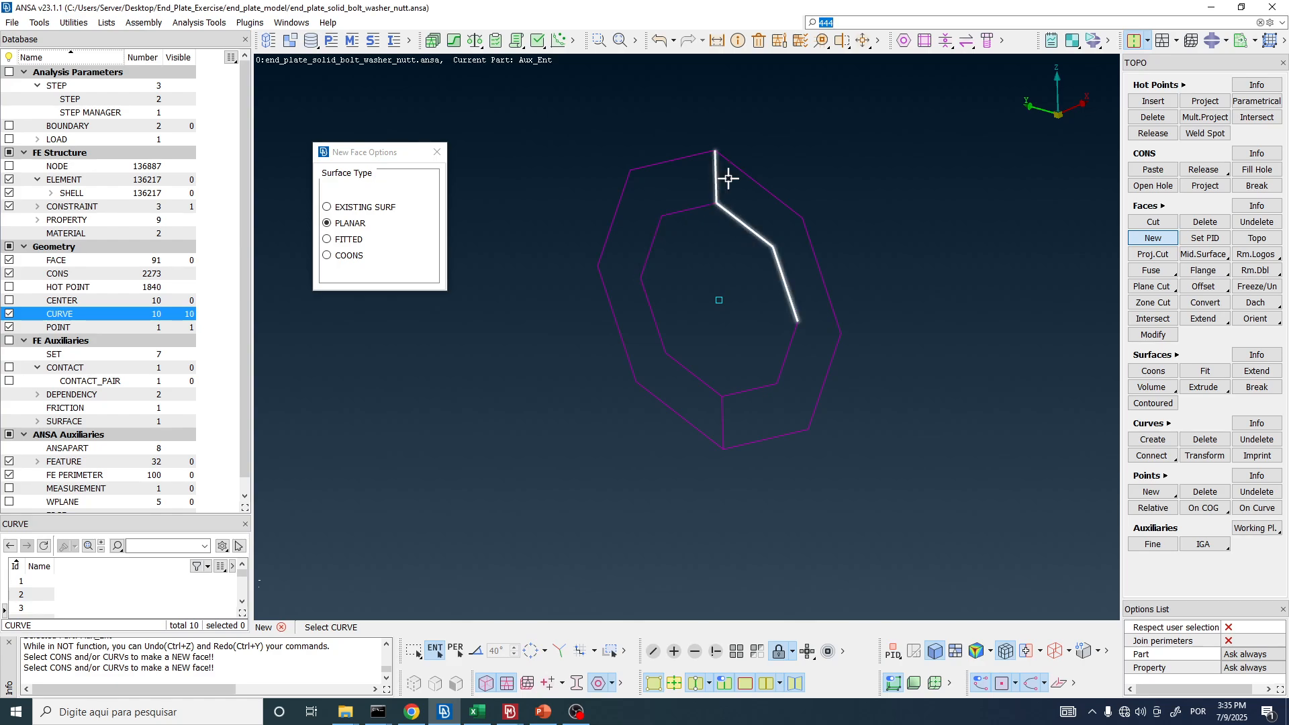
left_click(787, 225)
left_click(822, 391)
left_click(730, 423)
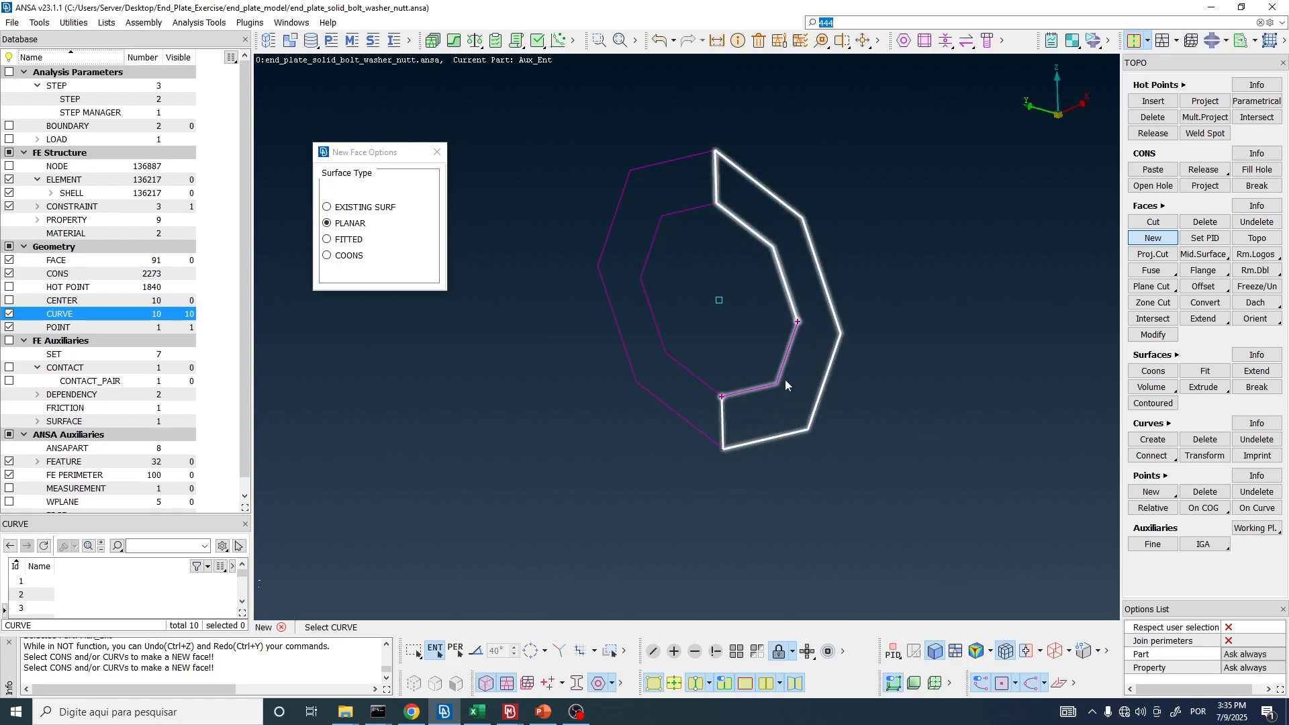
left_click(785, 380)
middle_click(769, 237)
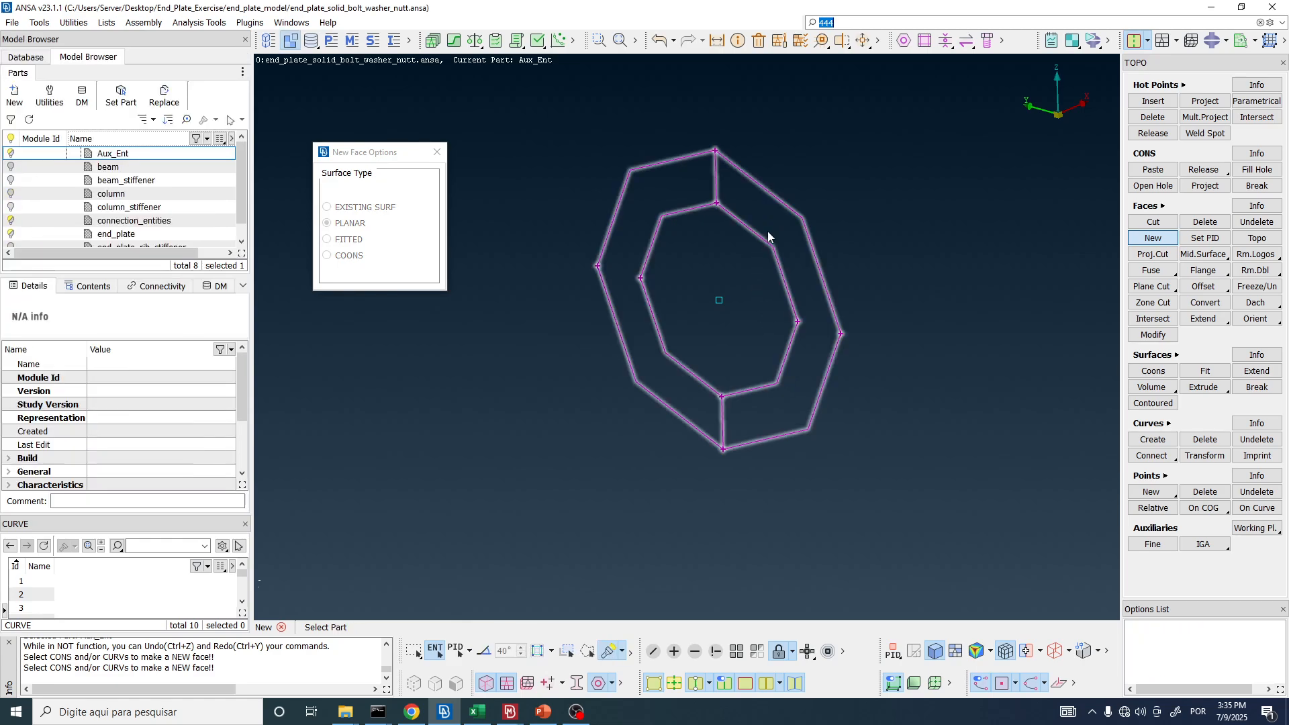
left_click(109, 154)
middle_click(109, 152)
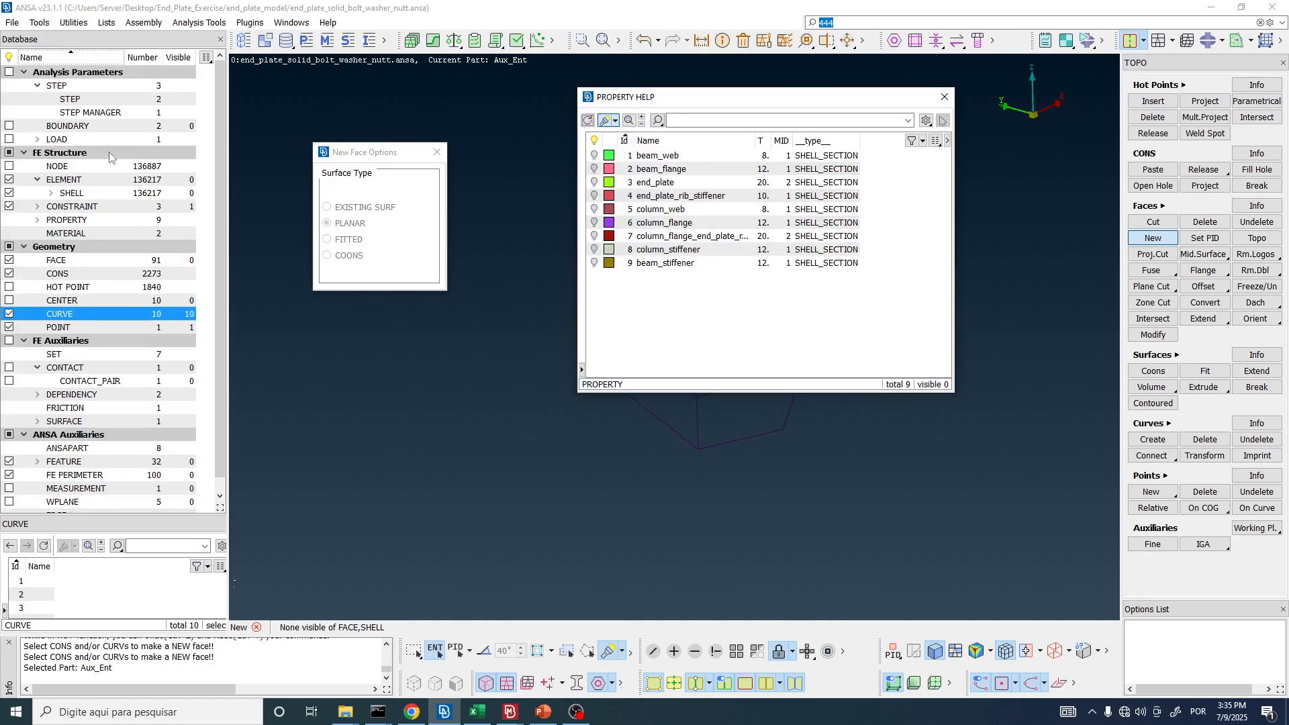
- Create a shell section property named temp, assign it to the right half-ring face and accept the surface
left_click_drag(745, 92, 375, 81)
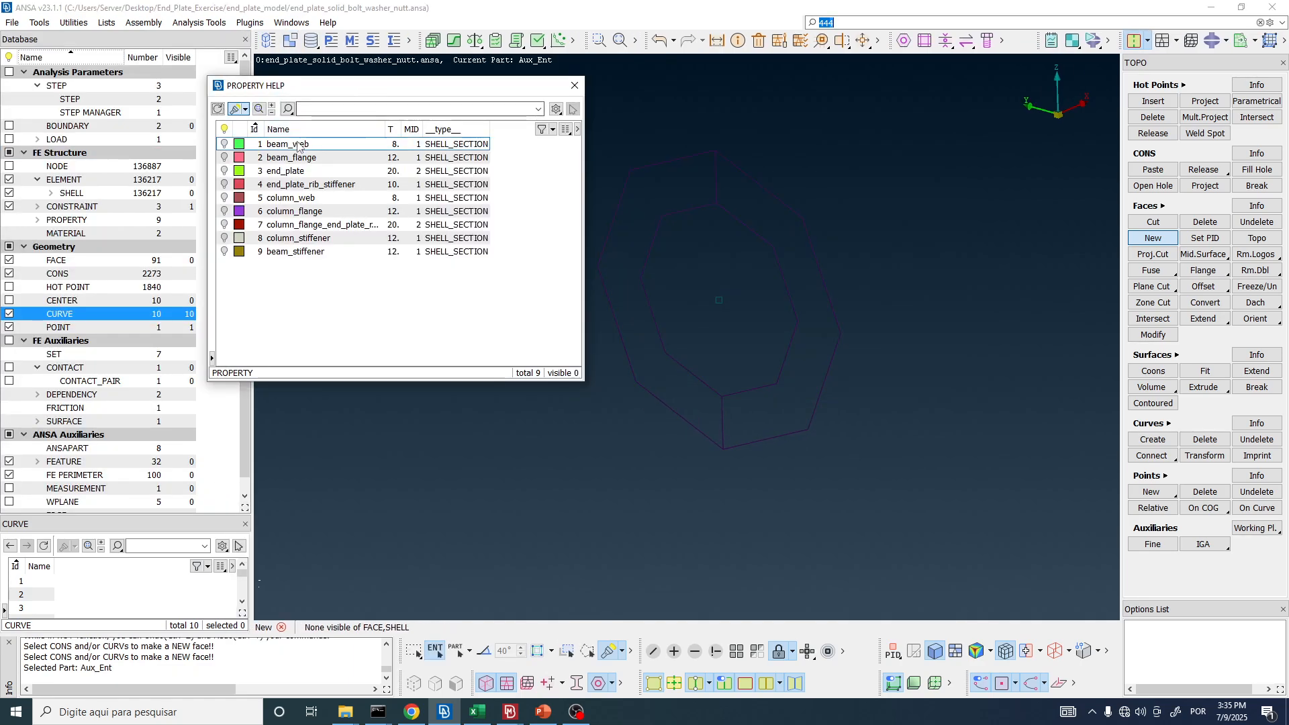
right_click(283, 286)
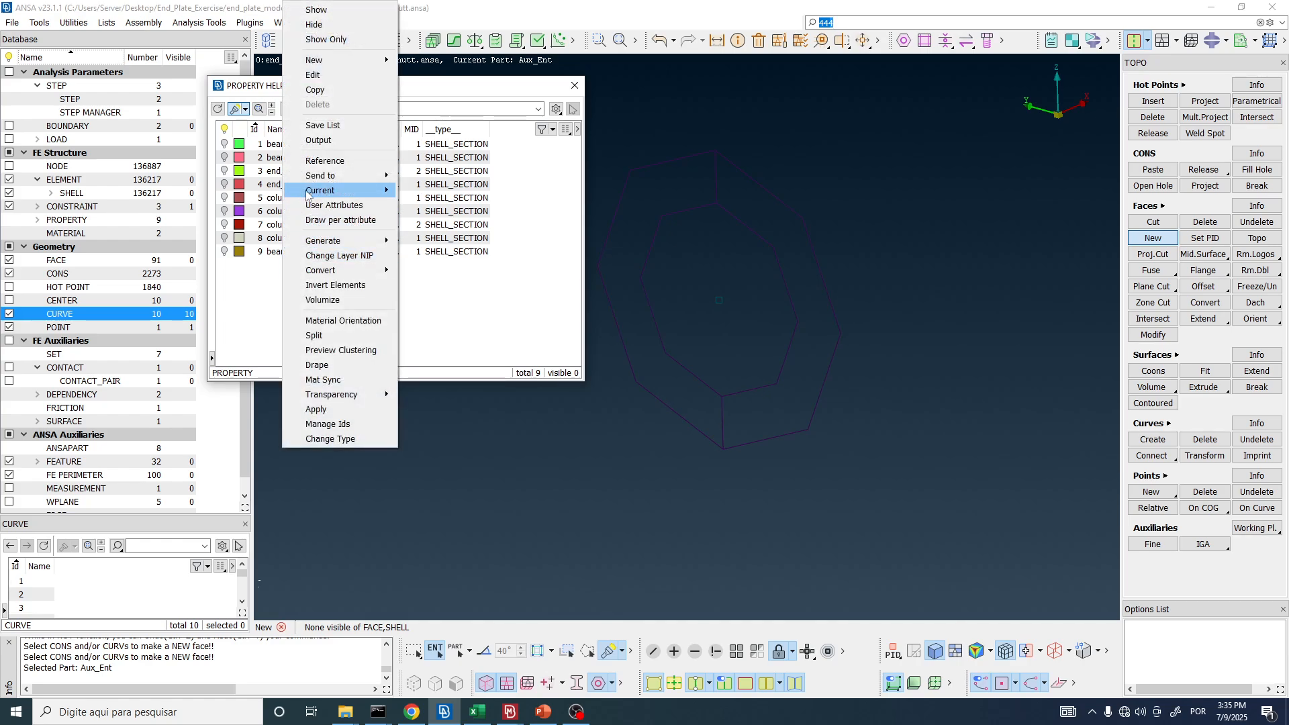
mouse_move(343, 66)
left_click(433, 62)
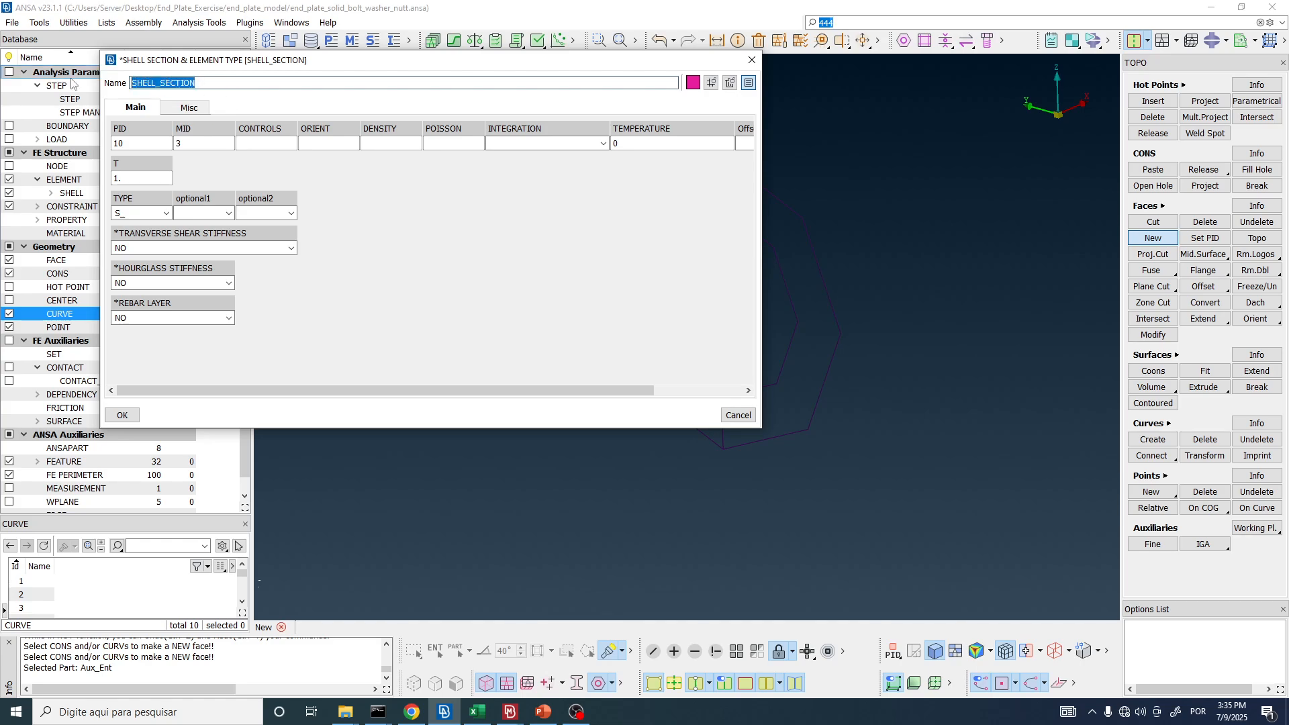
type("temp")
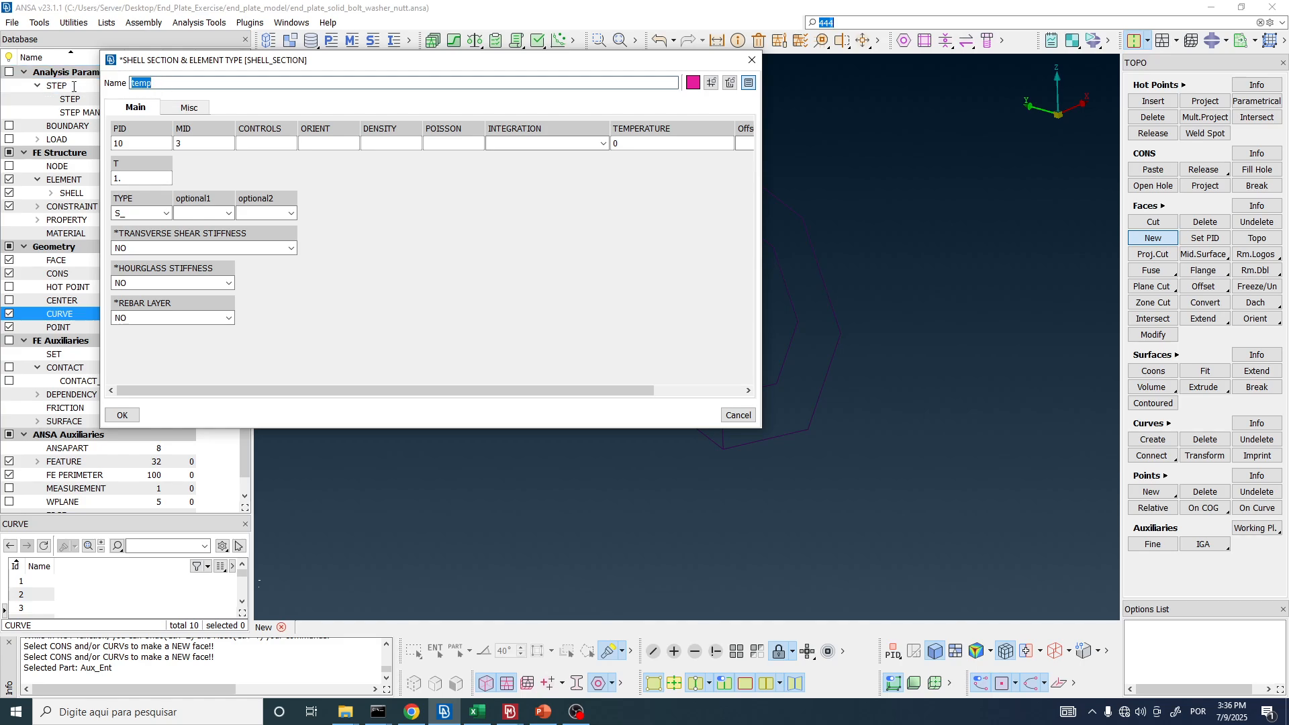
left_click(122, 415)
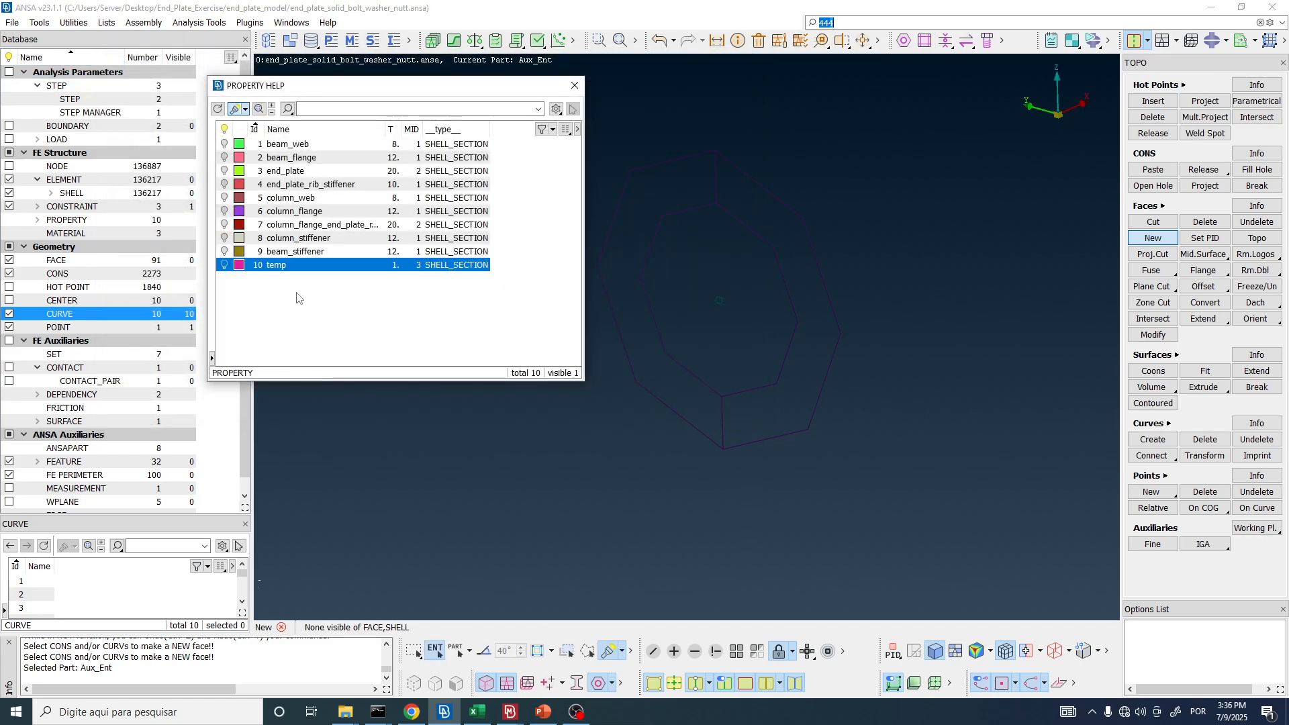
double_click(295, 266)
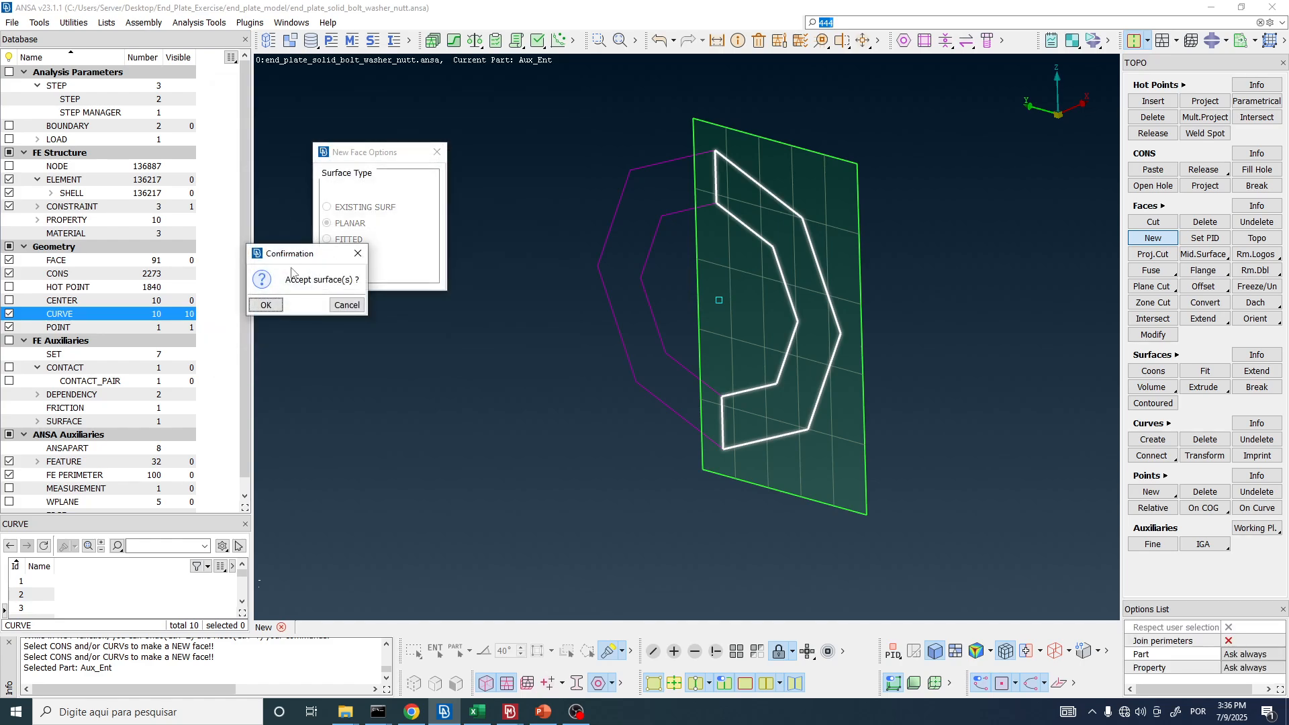
left_click(266, 305)
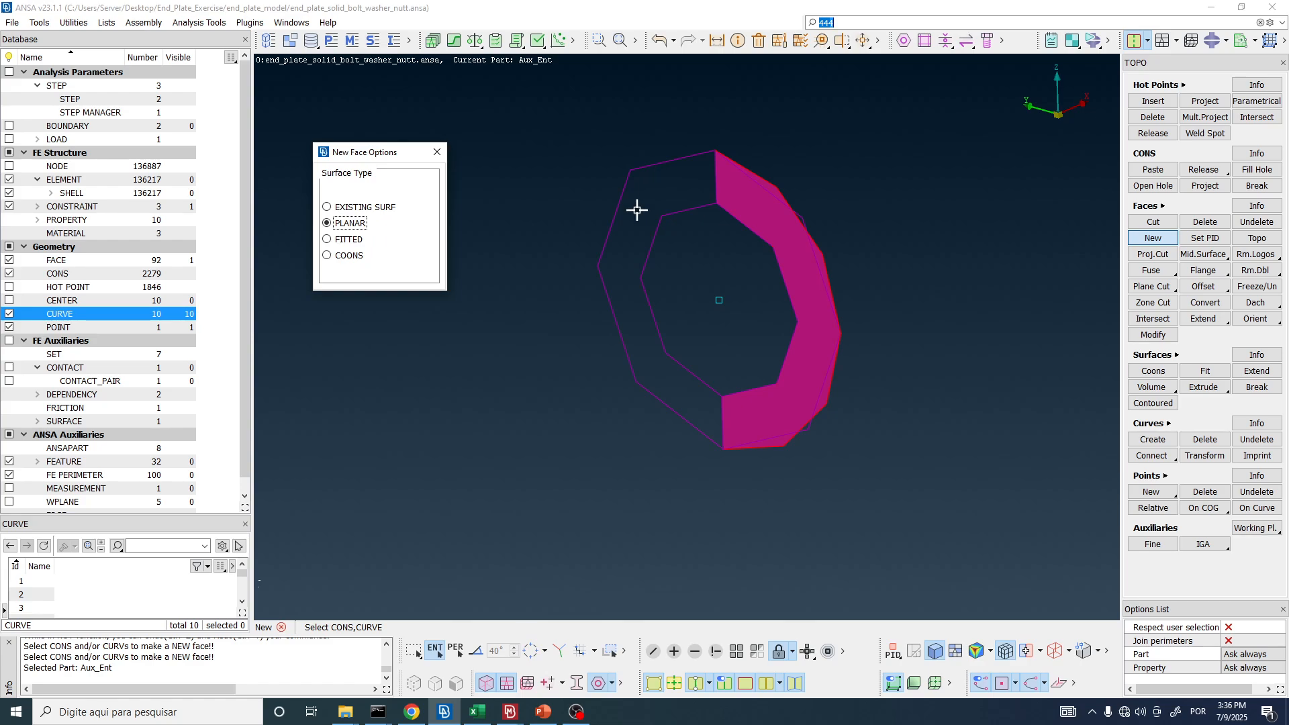
- Create the left half-ring planar face from its six bounding curves, assigned to the Aux_Ent part and the temp property
left_click(724, 429)
left_click(695, 377)
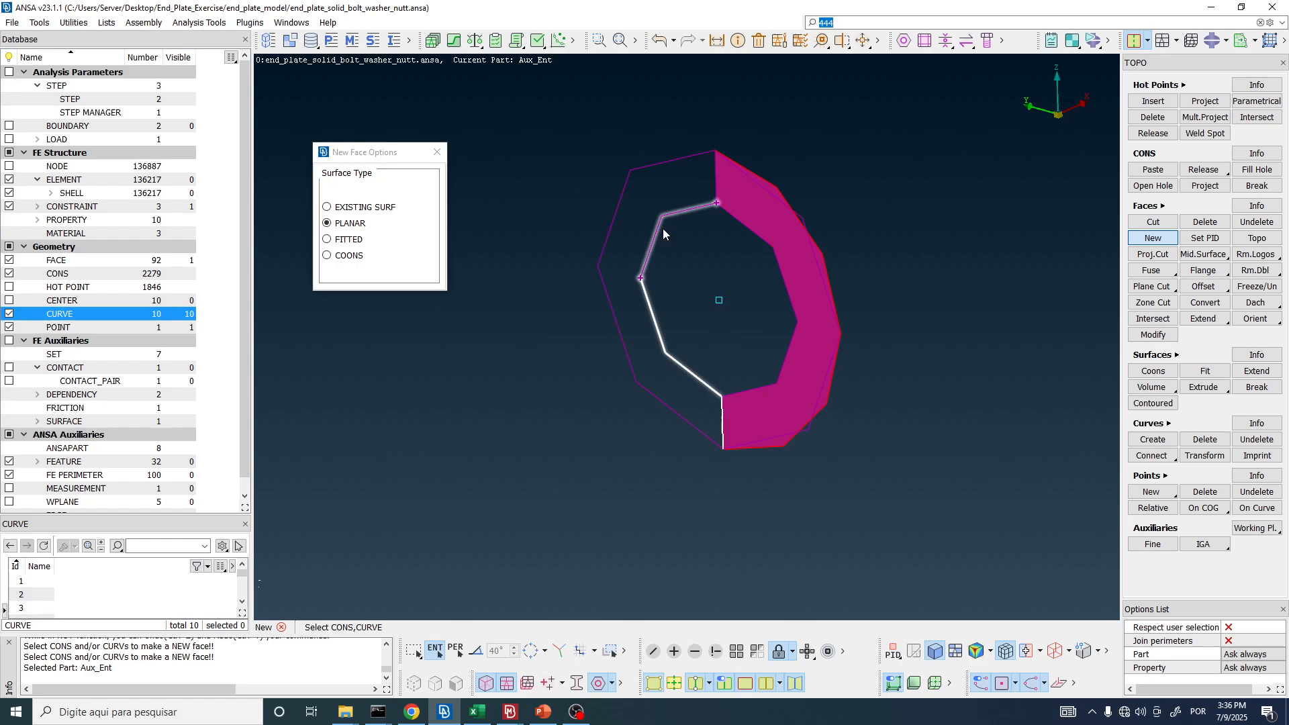
left_click(663, 229)
left_click(672, 163)
left_click(621, 333)
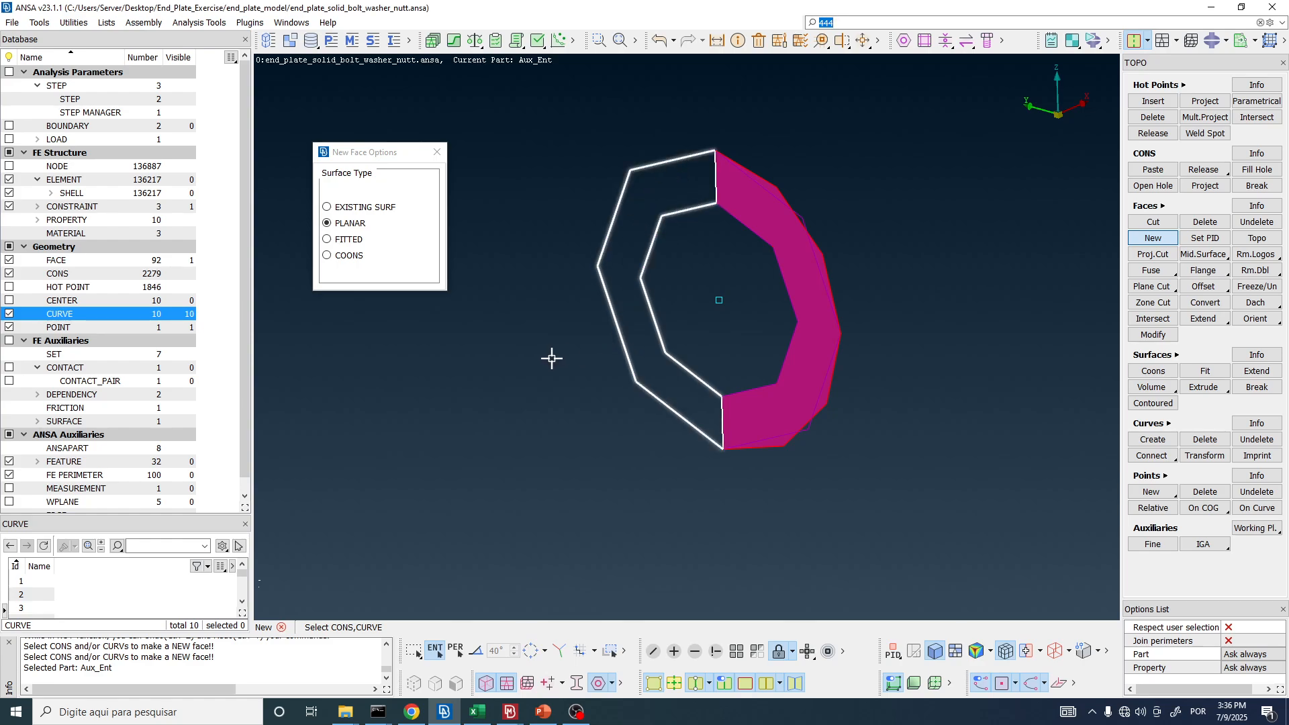
middle_click(516, 349)
double_click(122, 153)
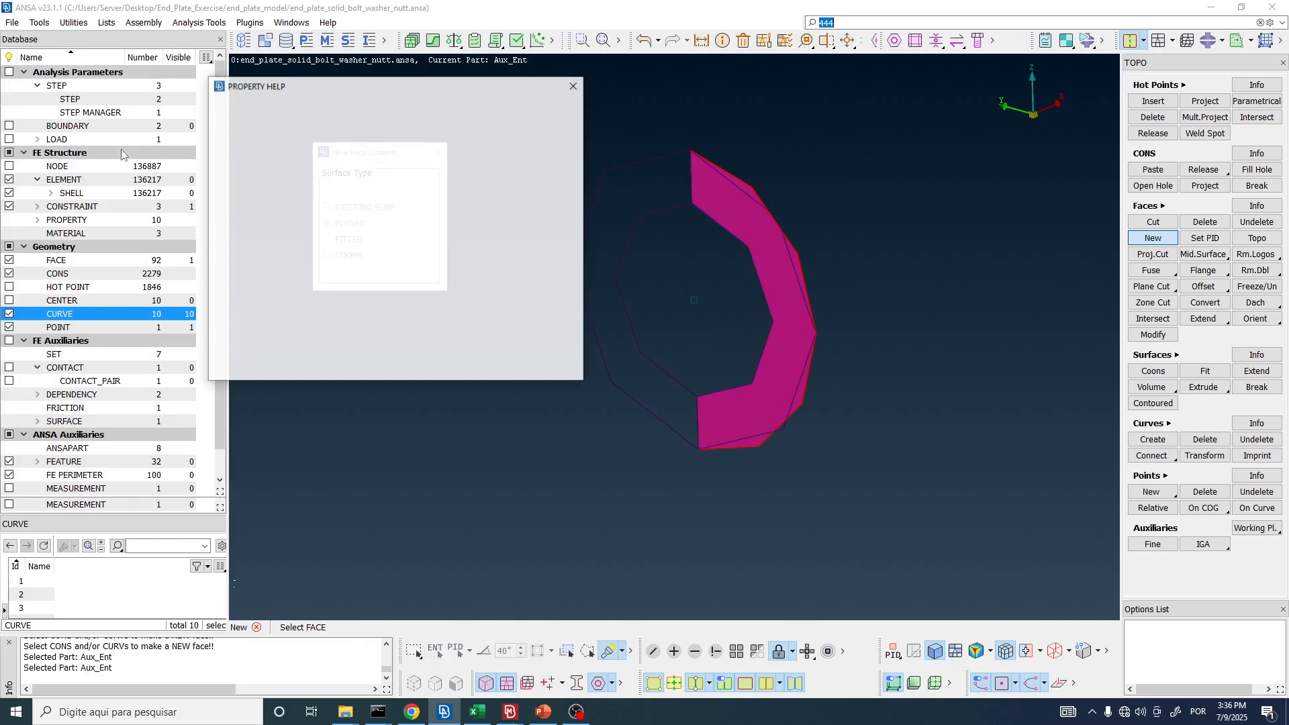
left_click(307, 265)
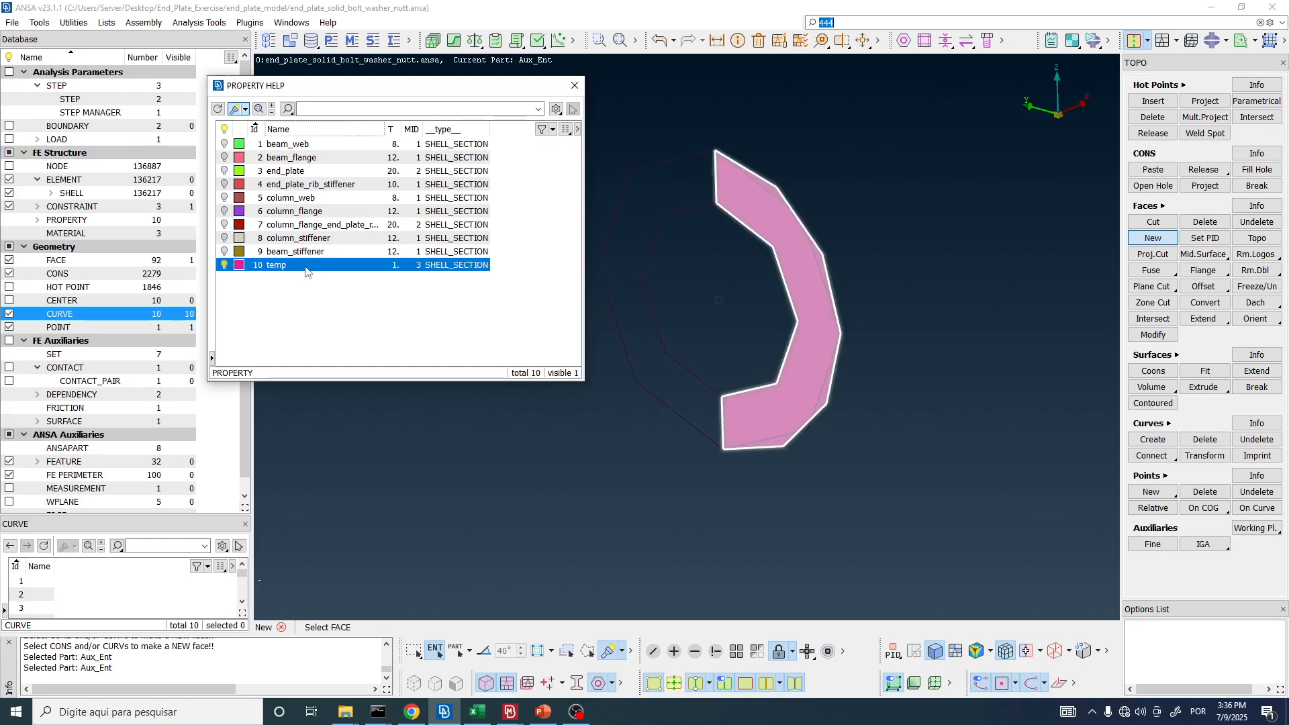
middle_click(306, 272)
left_click(271, 308)
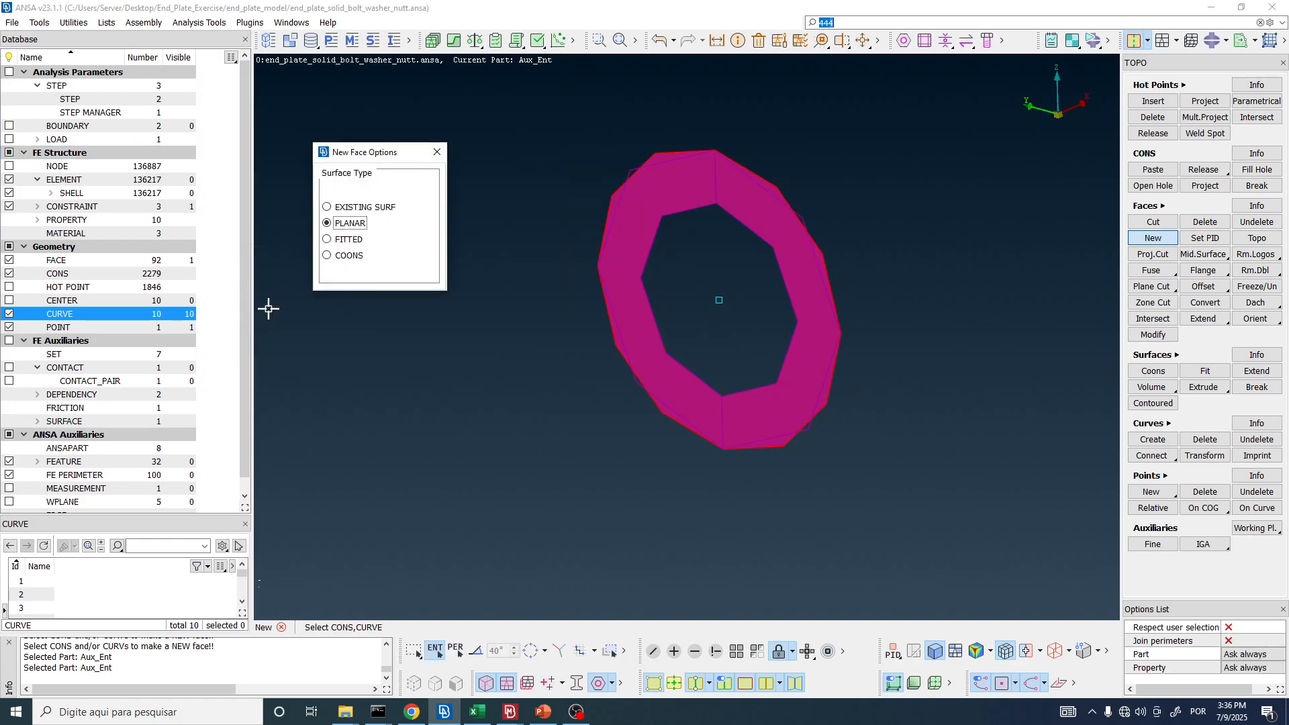
- Finish the new face command and hide the curves so that only the two ring faces are displayed
left_click(437, 152)
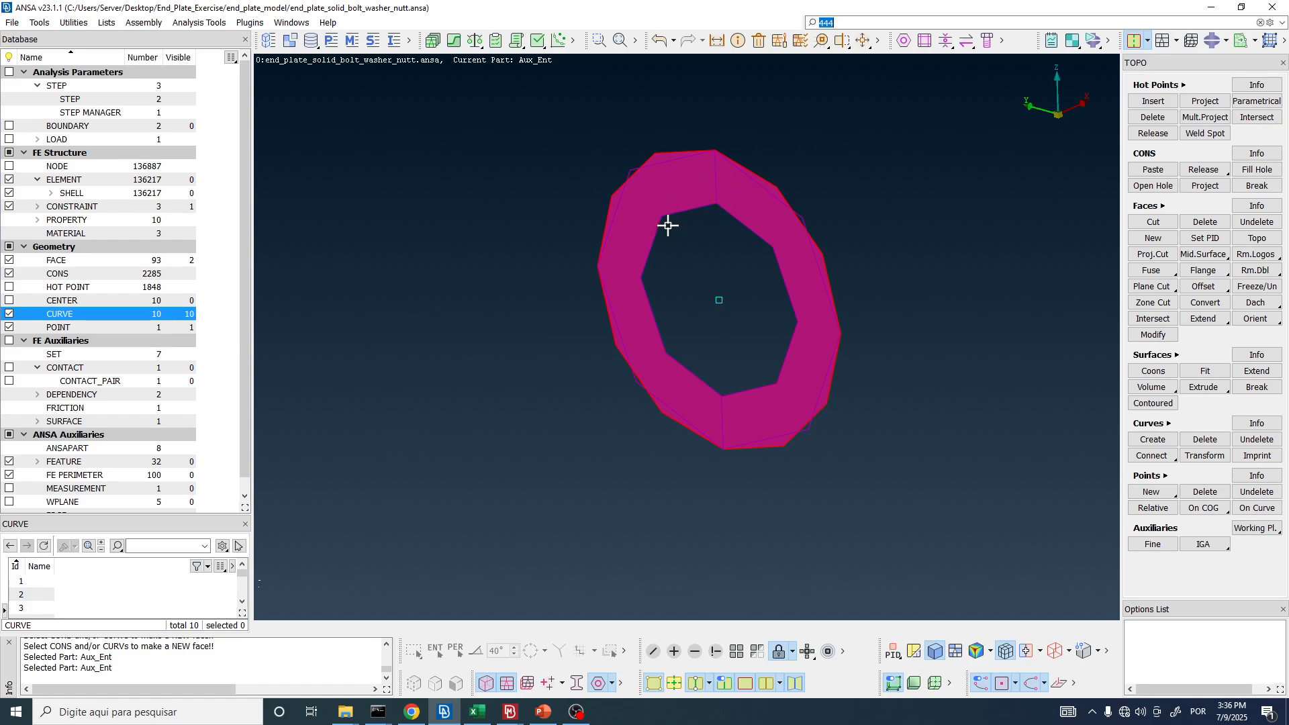
left_click(9, 314)
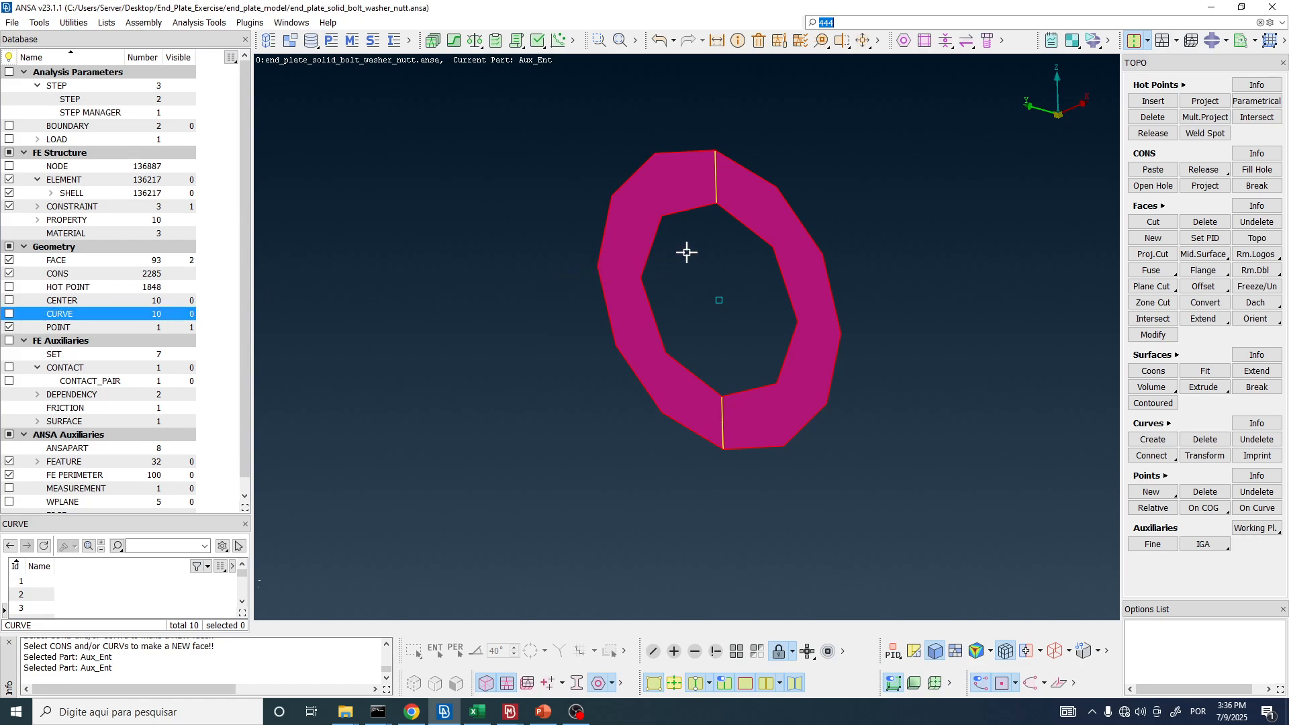
left_click_drag(697, 234, 716, 202, "ctrl")
scroll(656, 210, "up", 3)
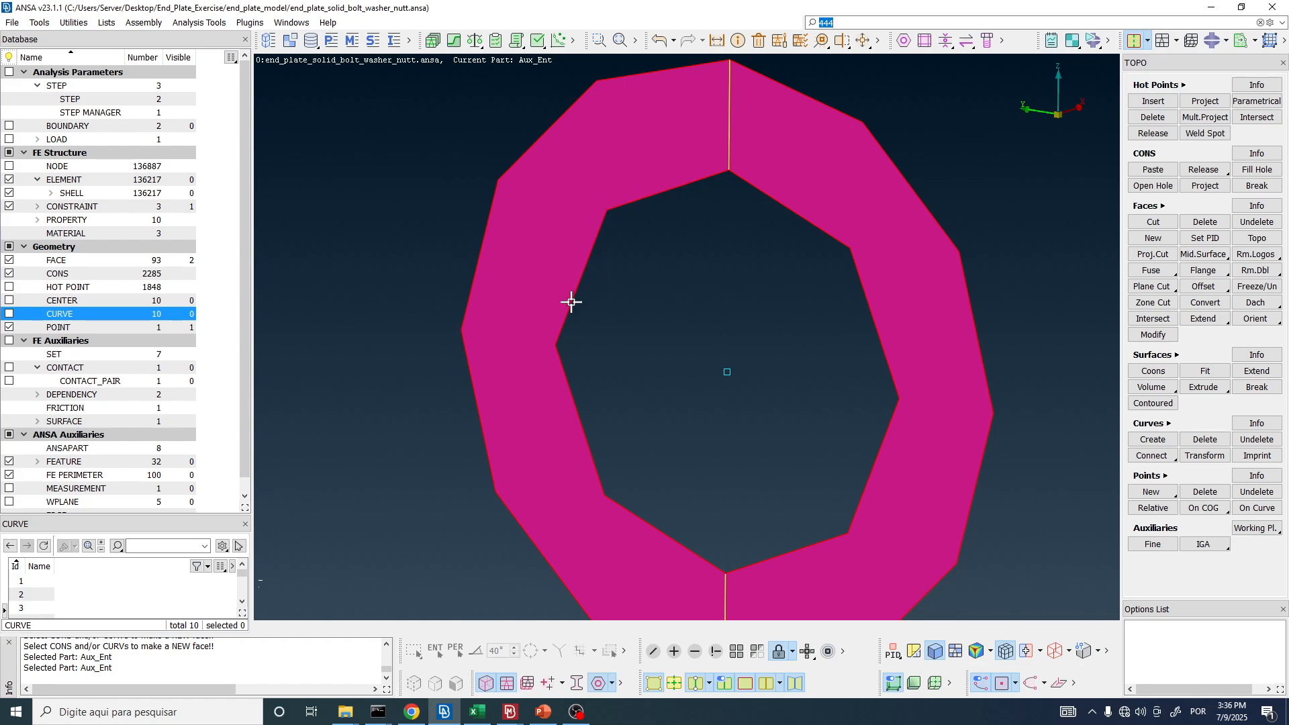
scroll(590, 268, "down", 5)
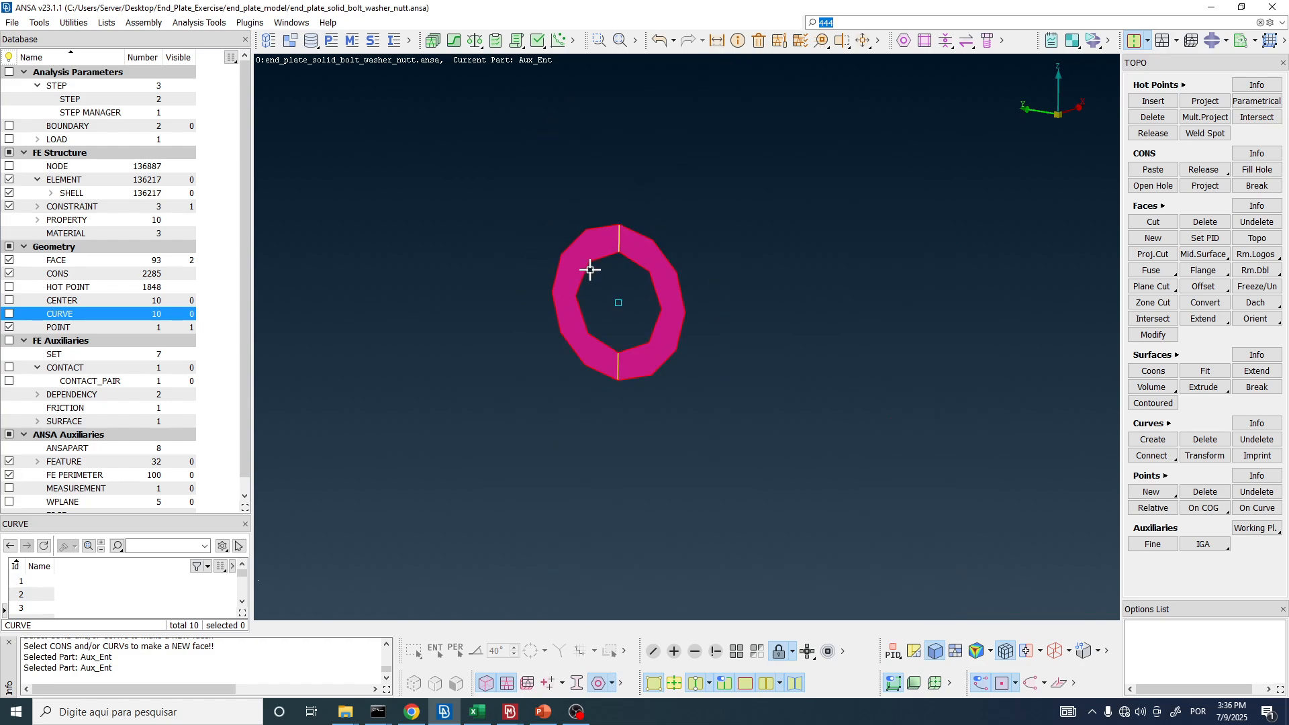
left_click_drag(590, 268, 582, 293, "ctrl")
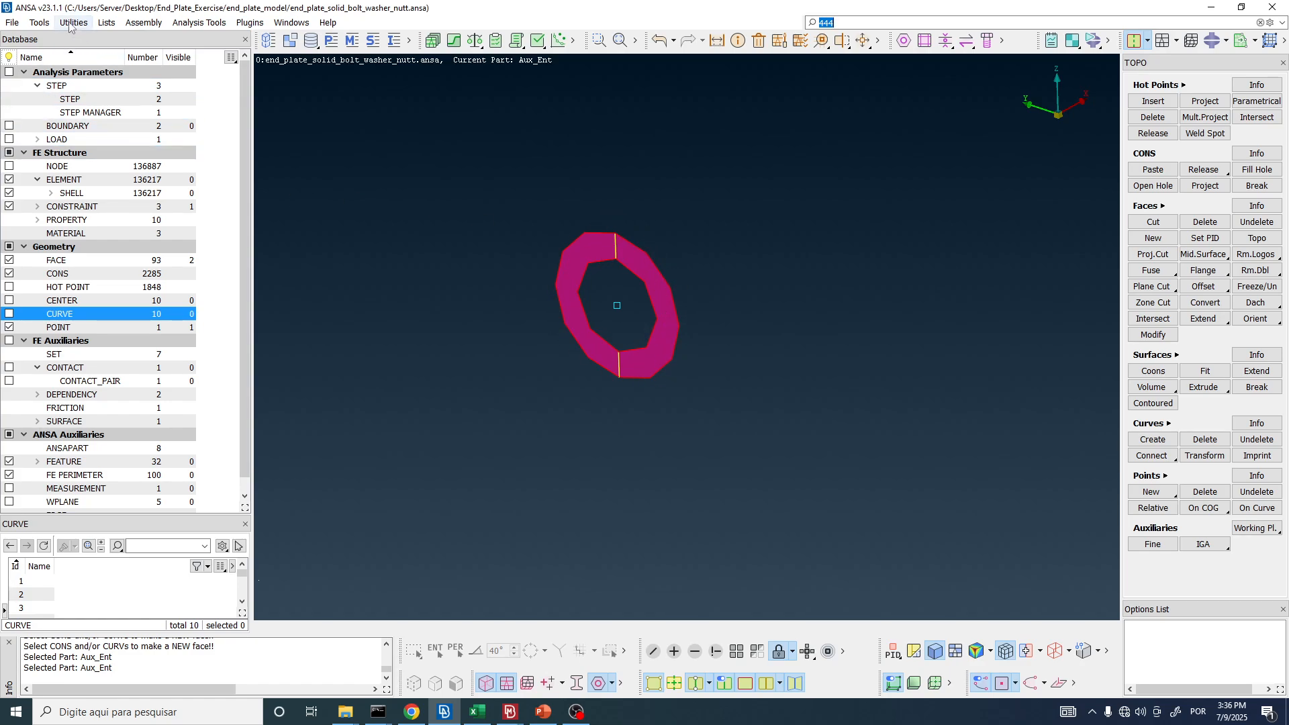
- Review the translator resolution, tolerance and unit settings, including the tolerance mode options, and close them without applying changes
left_click(39, 22)
left_click(67, 258)
left_click(140, 138)
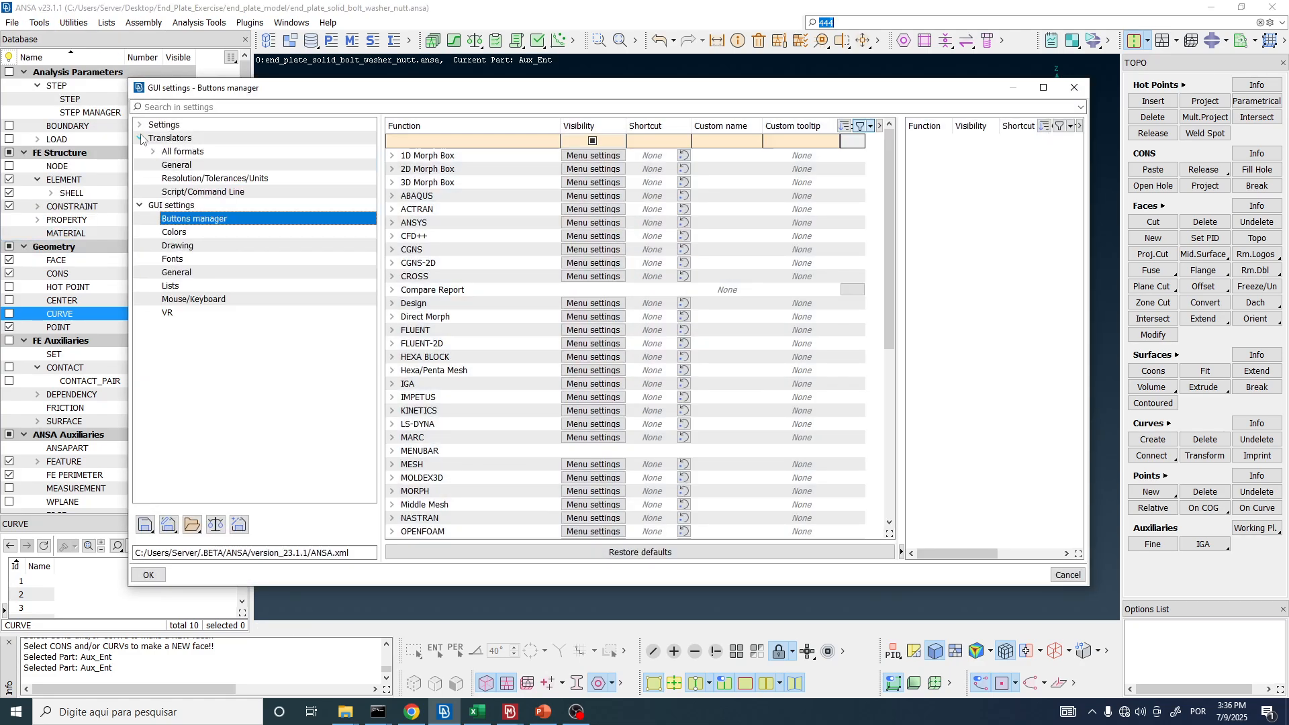
left_click(189, 180)
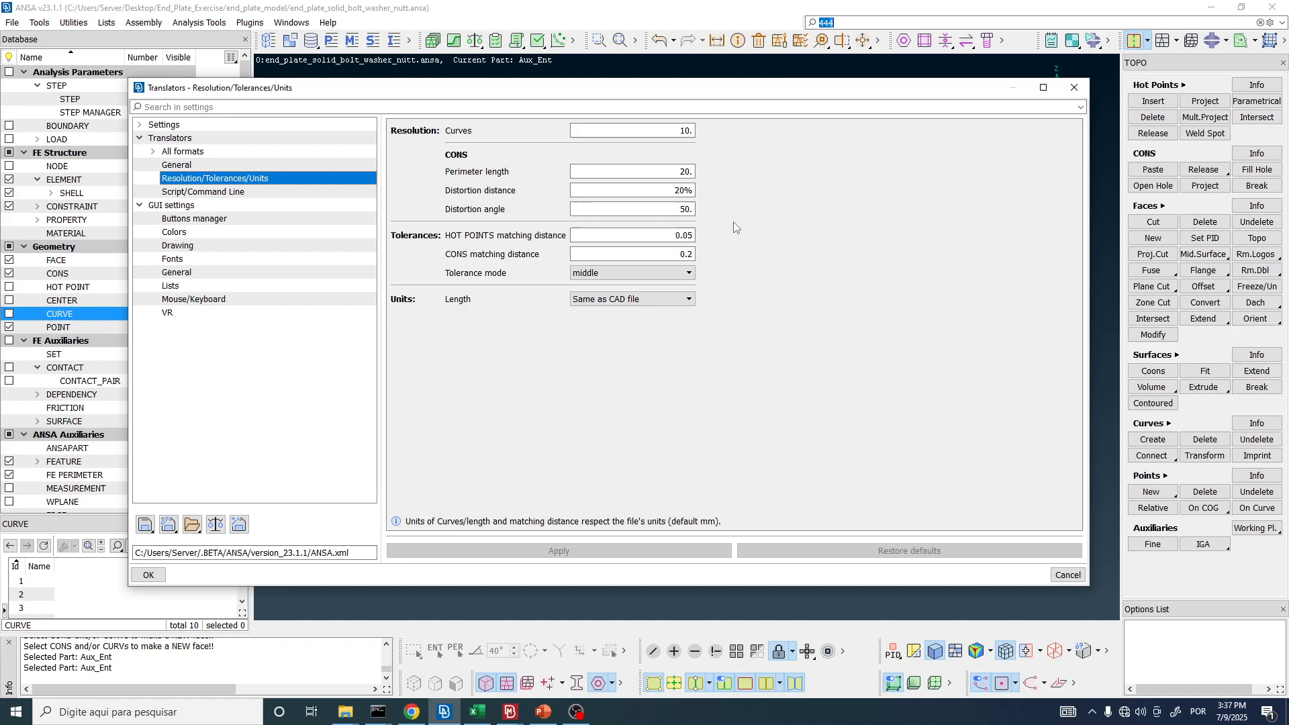
left_click(651, 274)
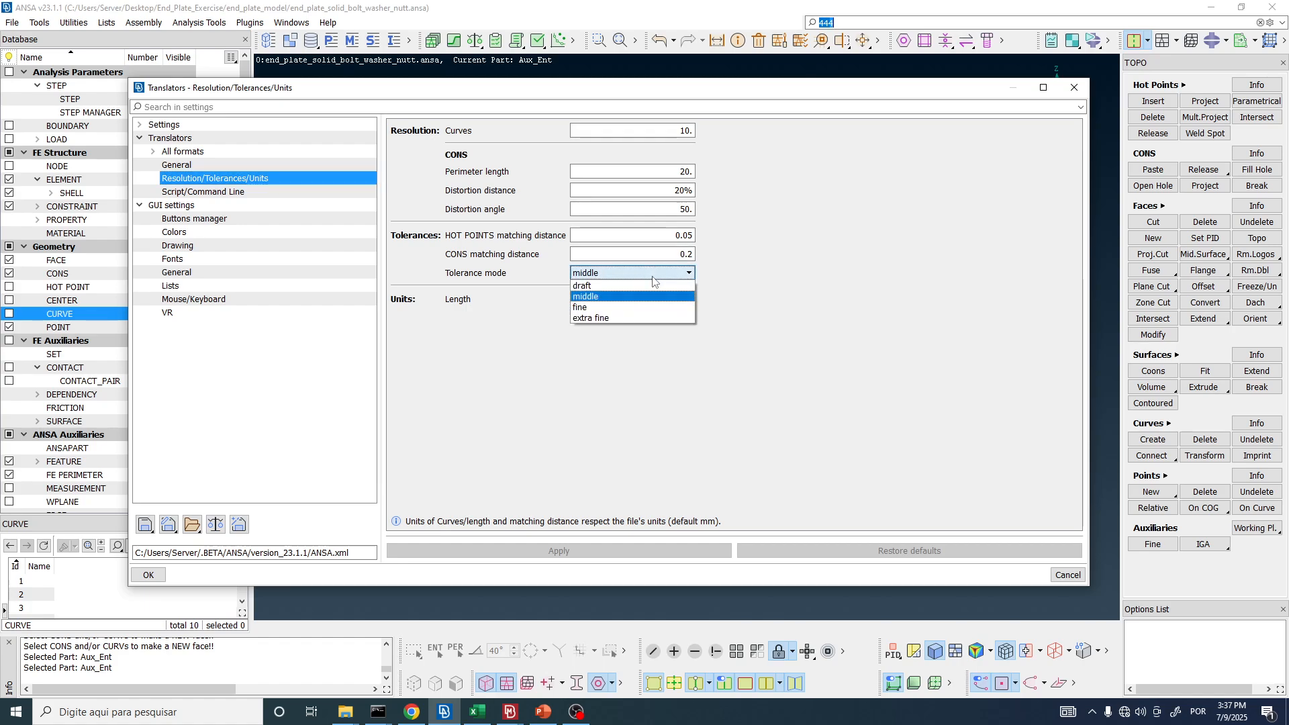
left_click(611, 318)
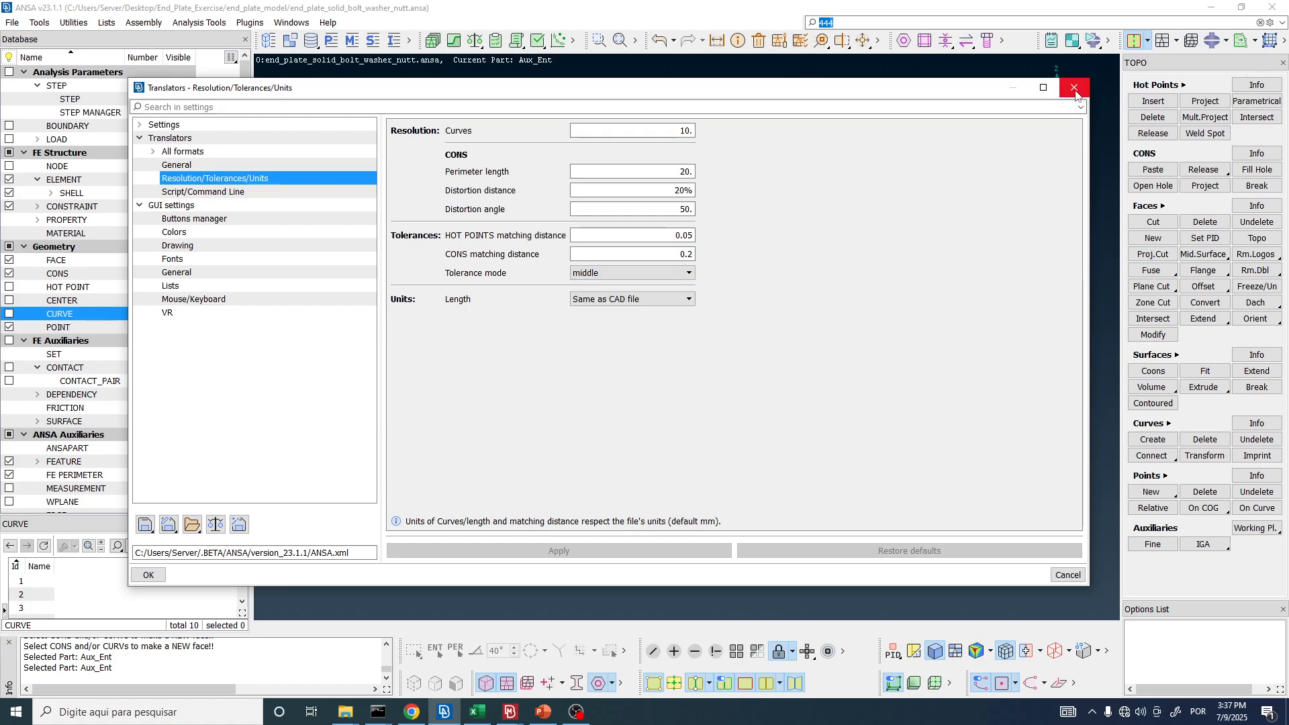
left_click(1074, 87)
- Refine the display resolution of the ring's inner circular edges with the Fine tool
scroll(584, 263, "up", 3)
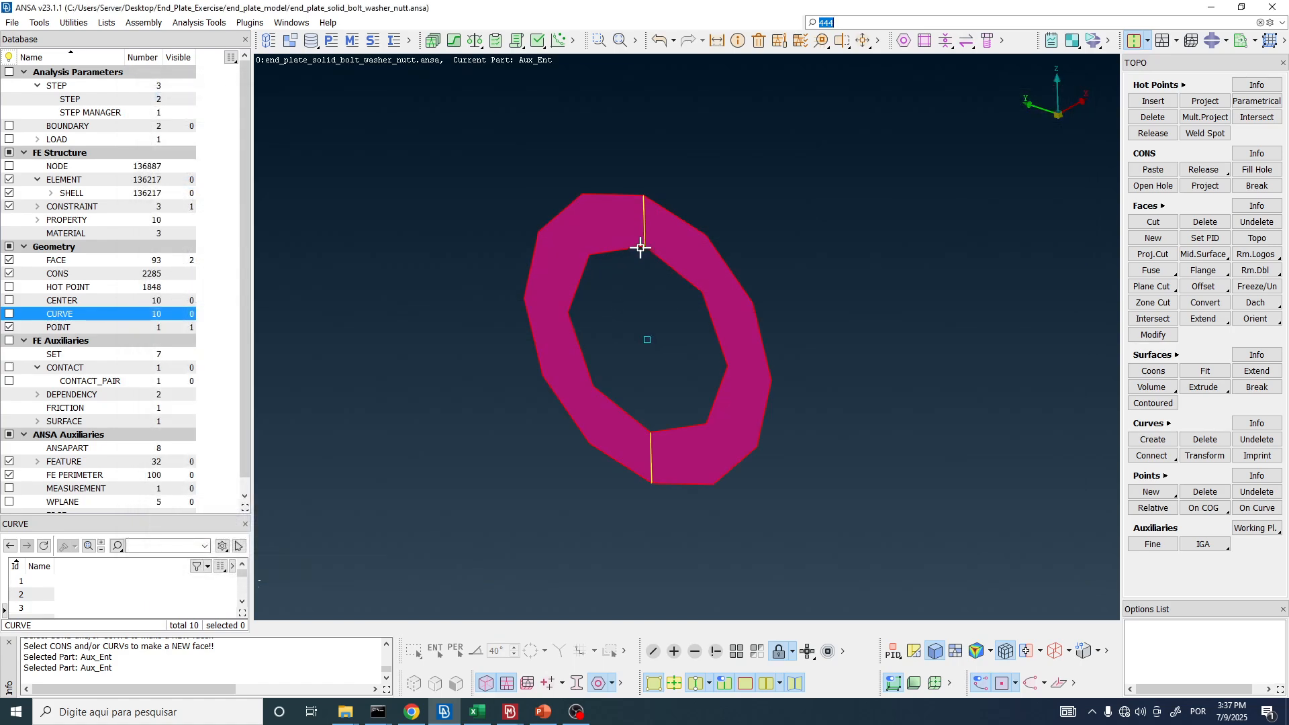
scroll(682, 256, "down", 2)
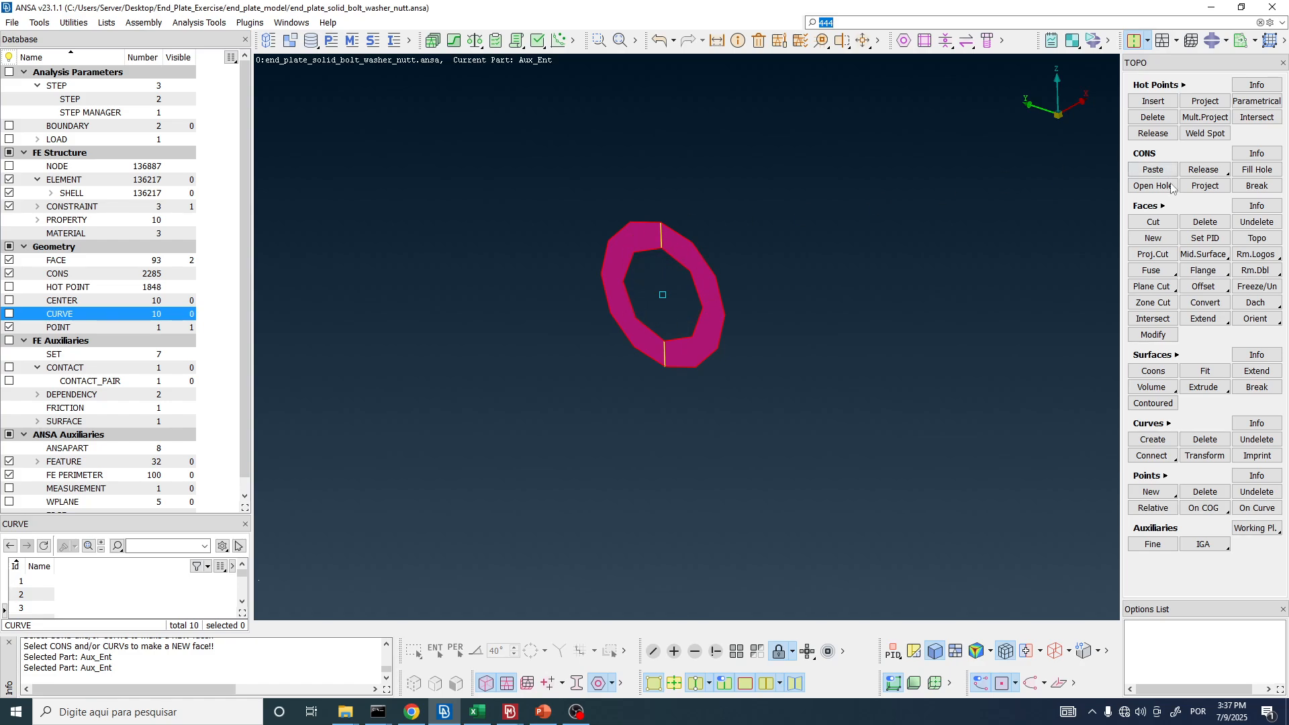
scroll(699, 297, "up", 2)
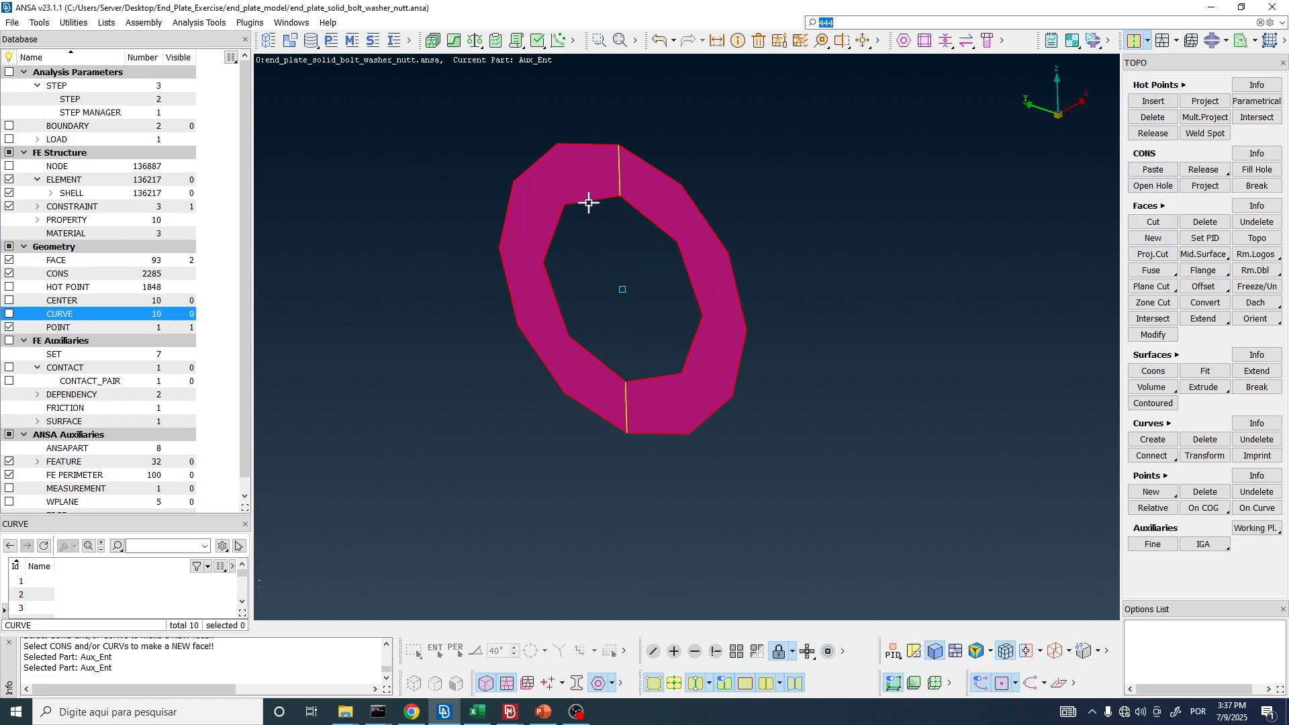
middle_click_drag(589, 203, 651, 231)
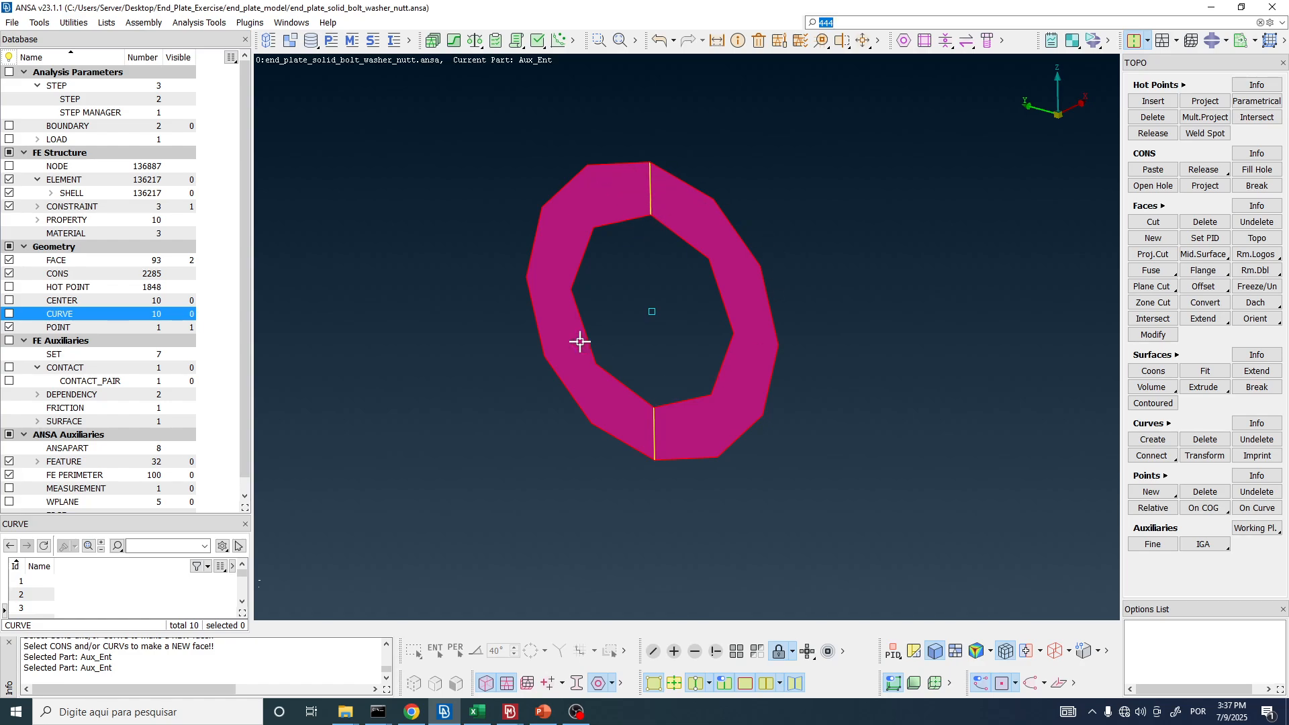
scroll(675, 293, "down", 2)
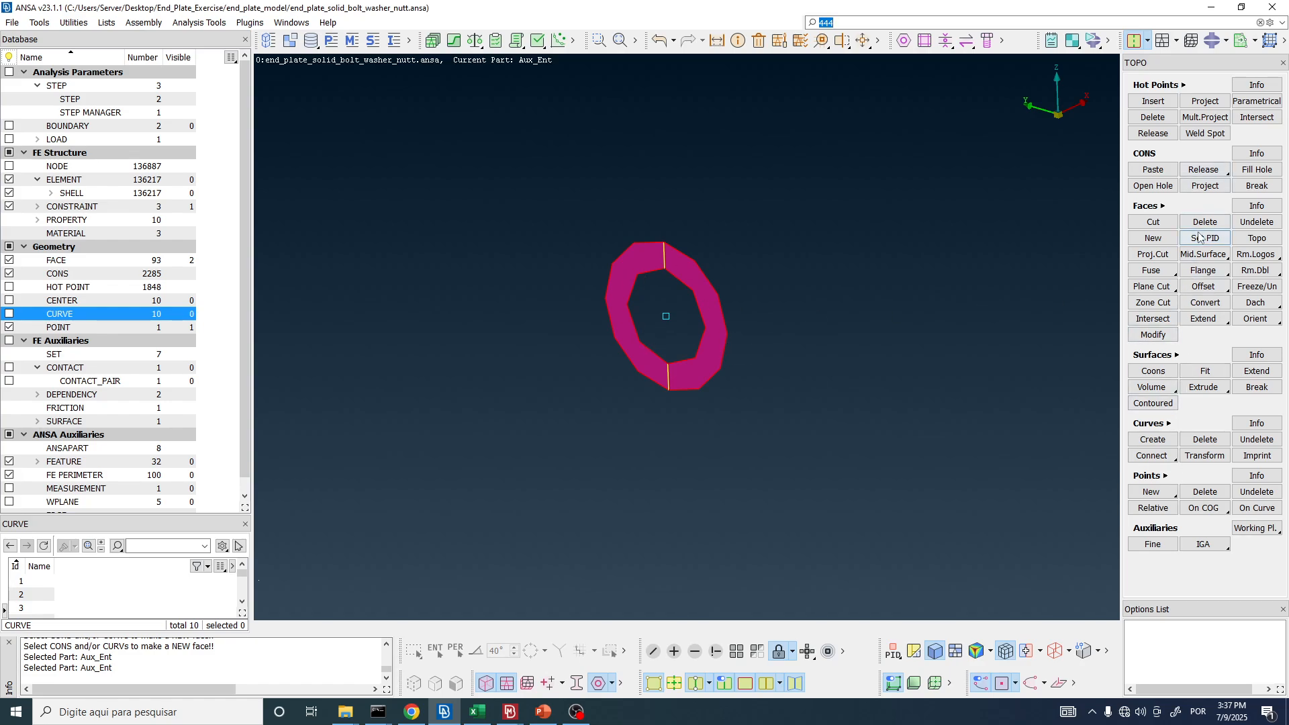
type("4")
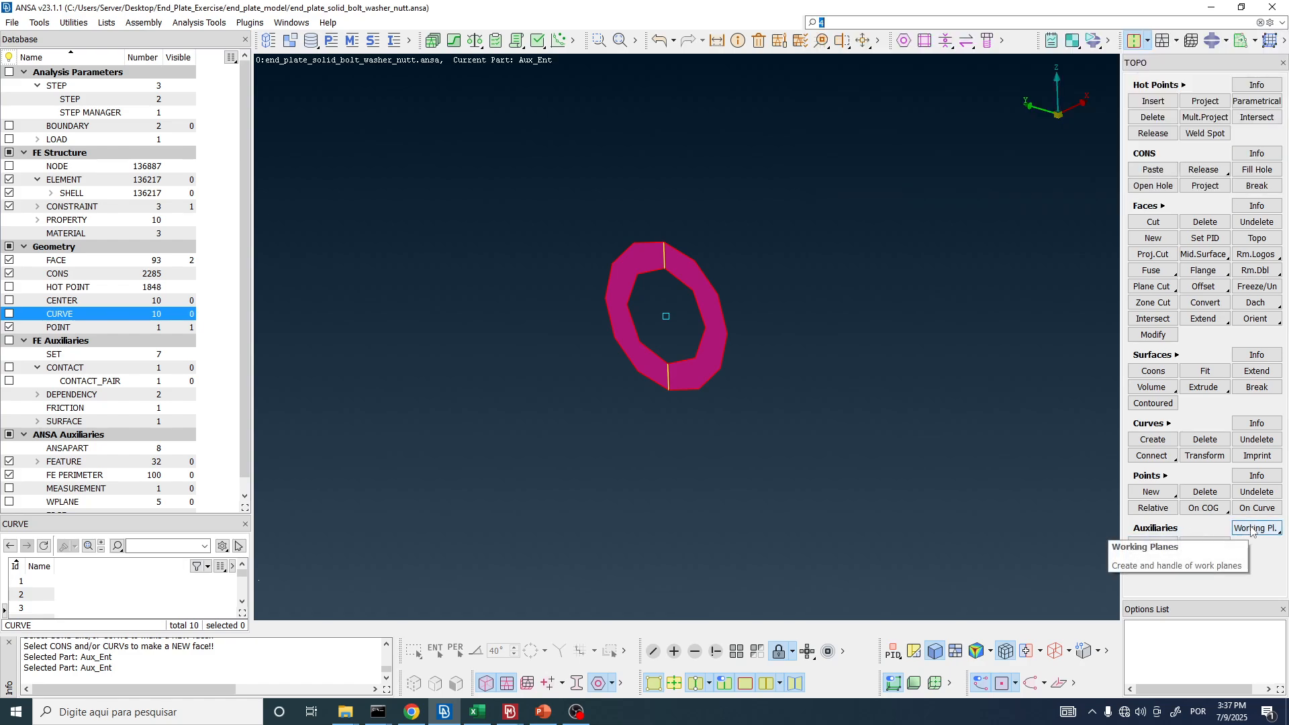
left_click(1161, 547)
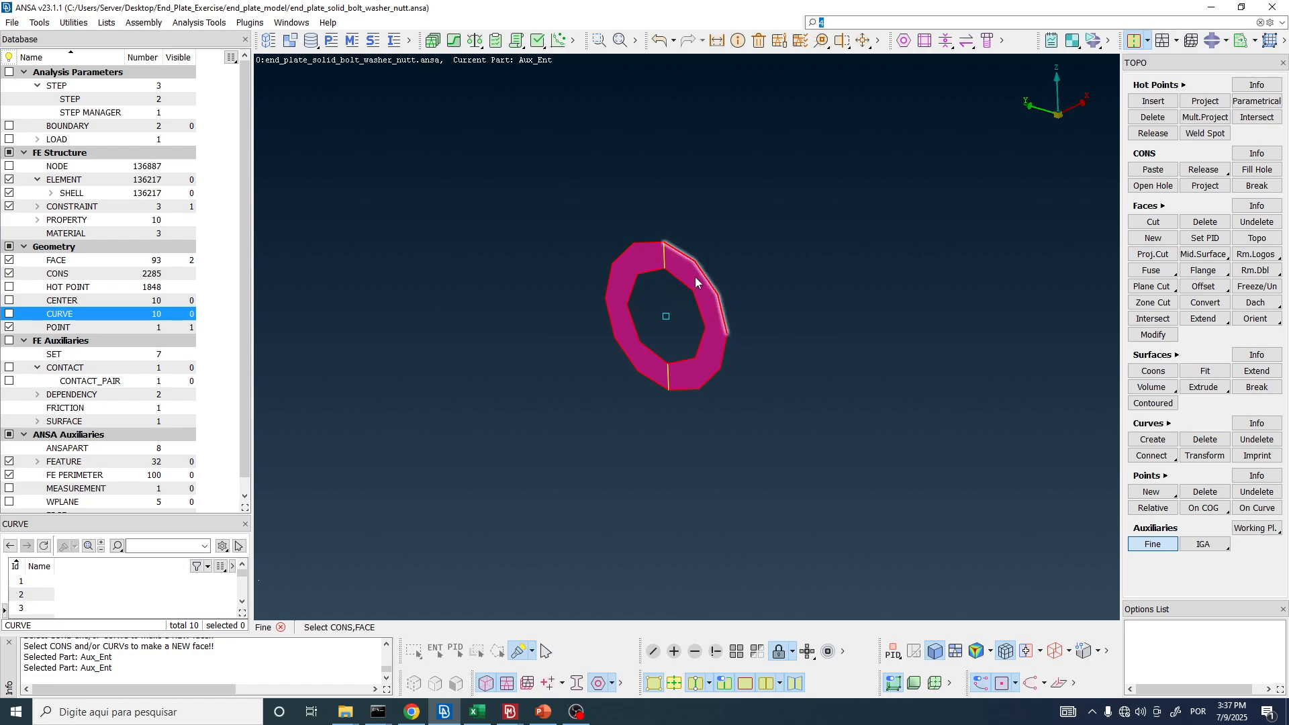
scroll(688, 276, "up", 5)
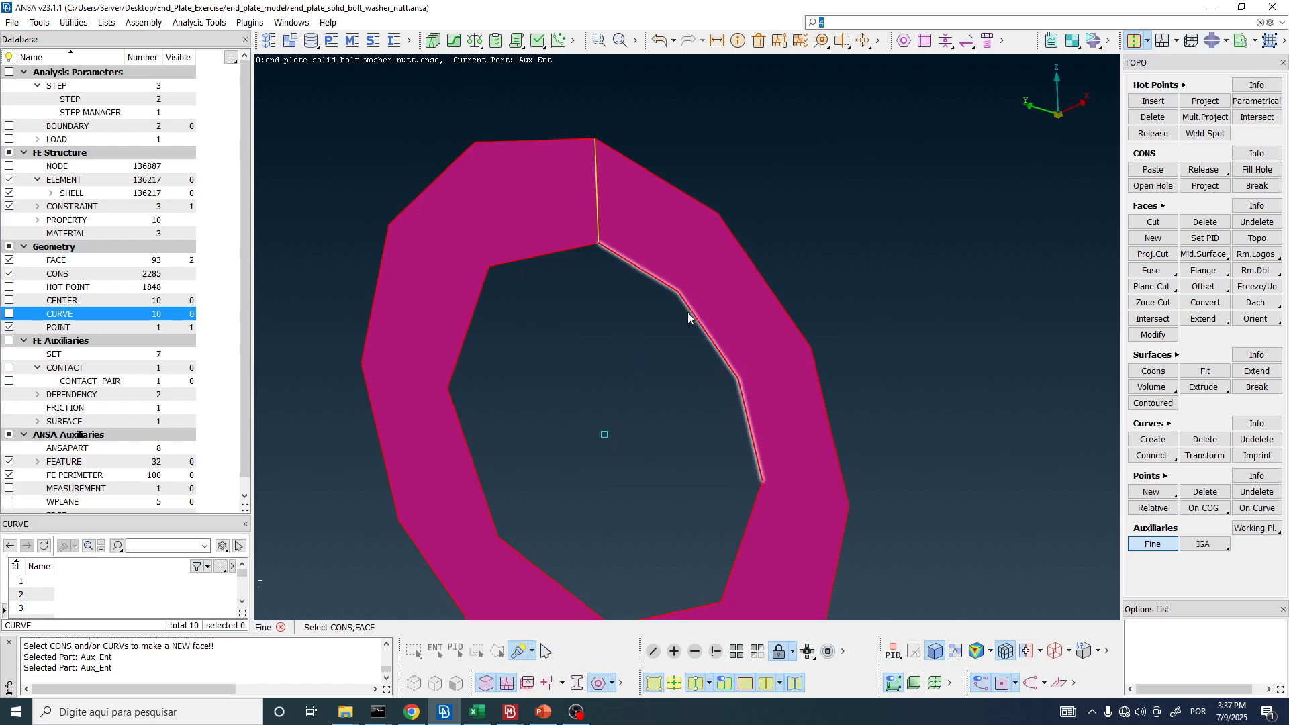
scroll(691, 307, "down", 3)
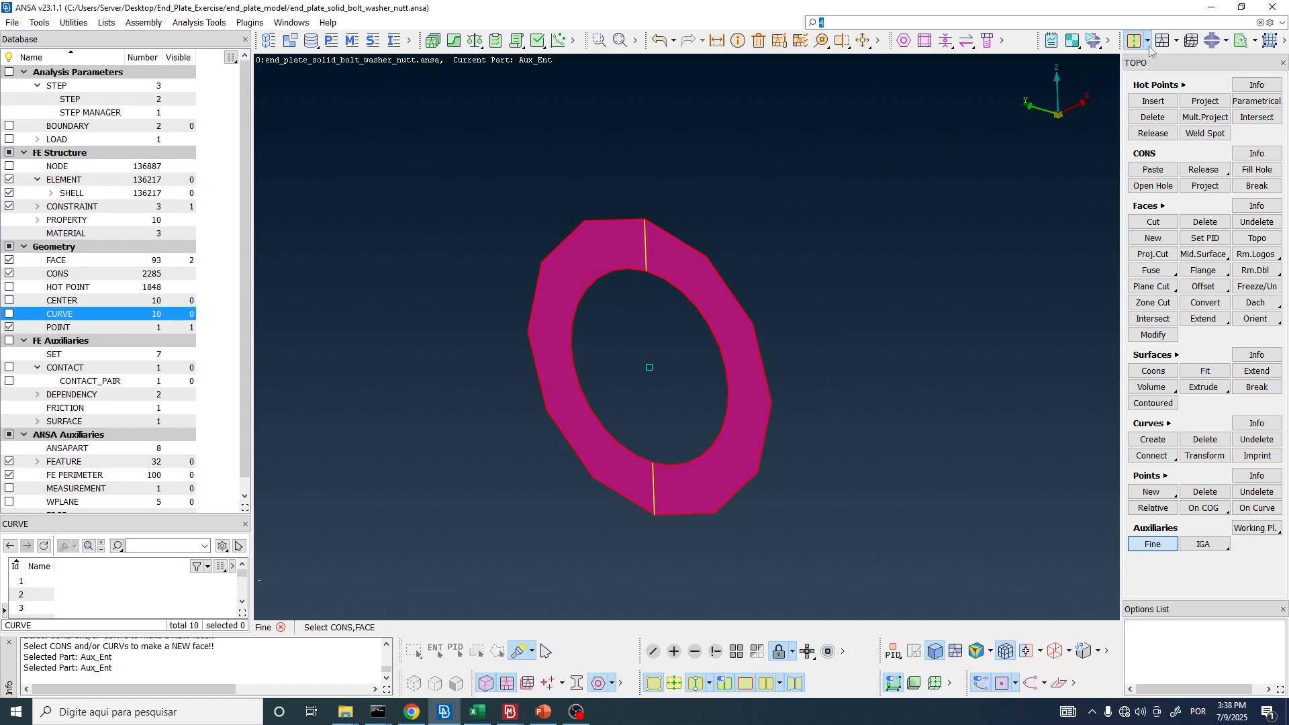
- Switch from the topology tools to the Classic Mesh tools for the ring-shaped washer faces
left_click(1177, 41)
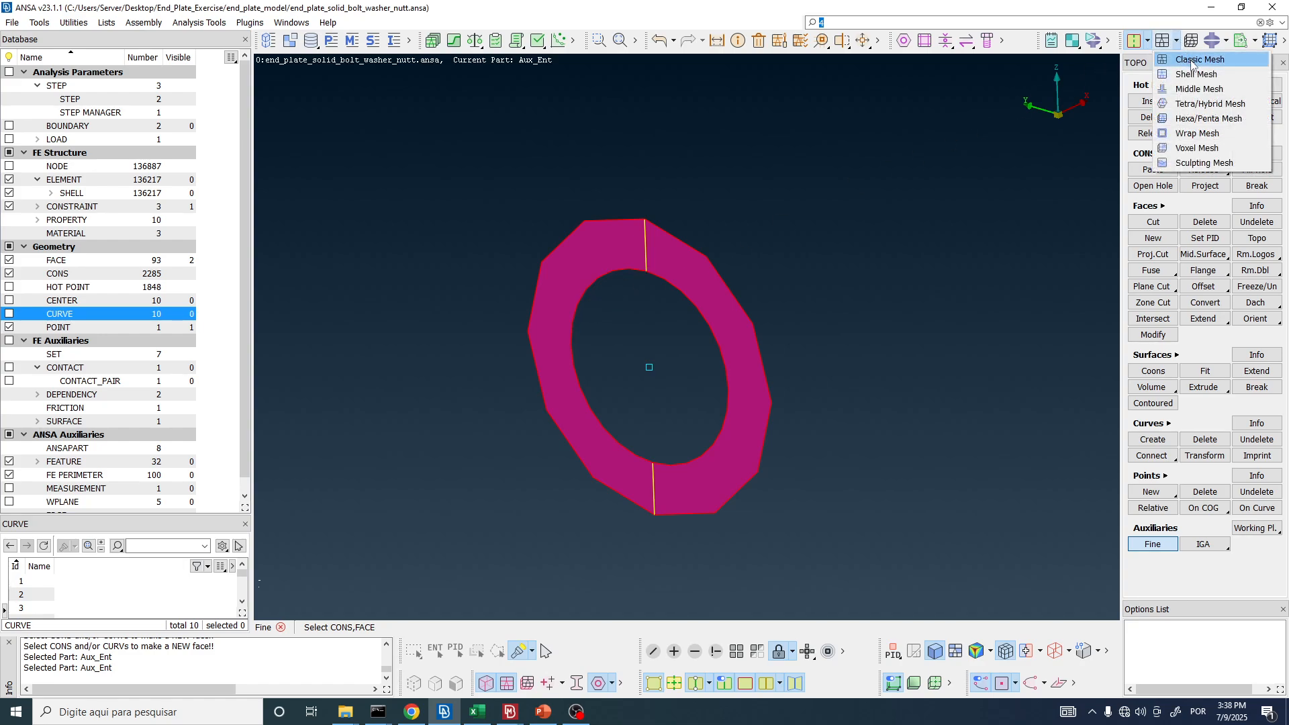
left_click(1192, 60)
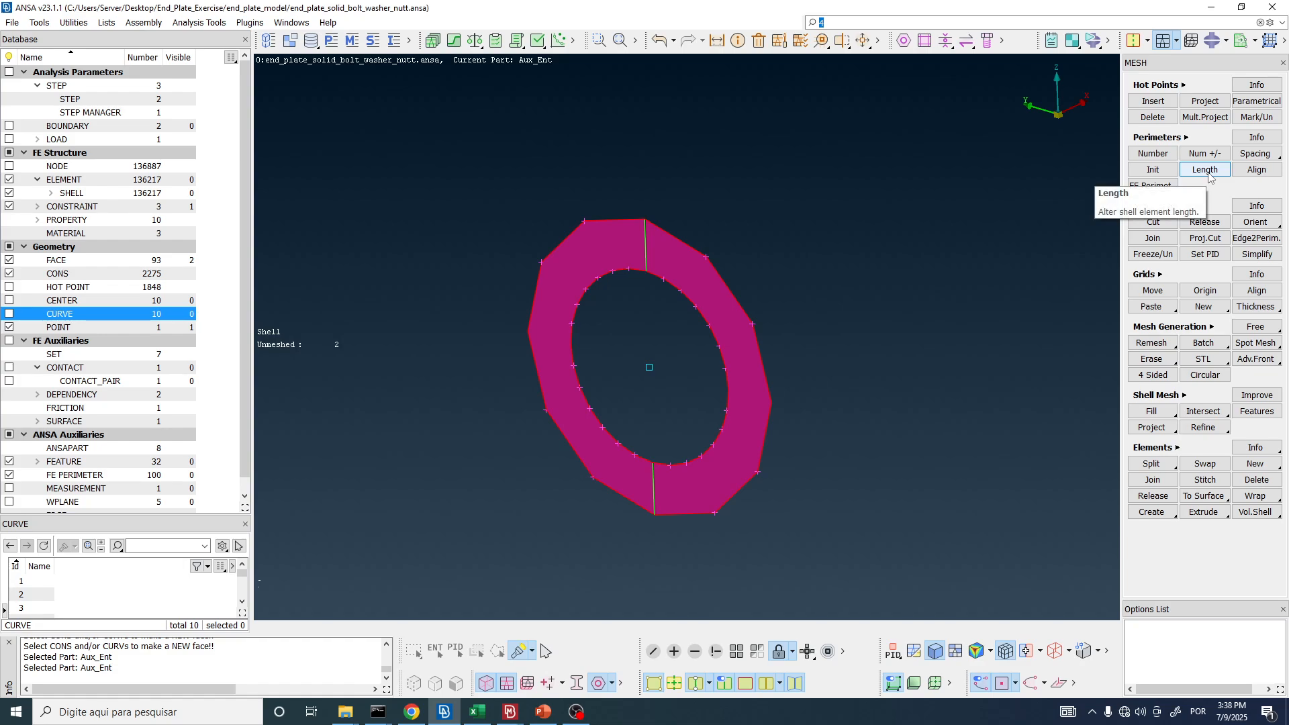
scroll(669, 304, "up", 4)
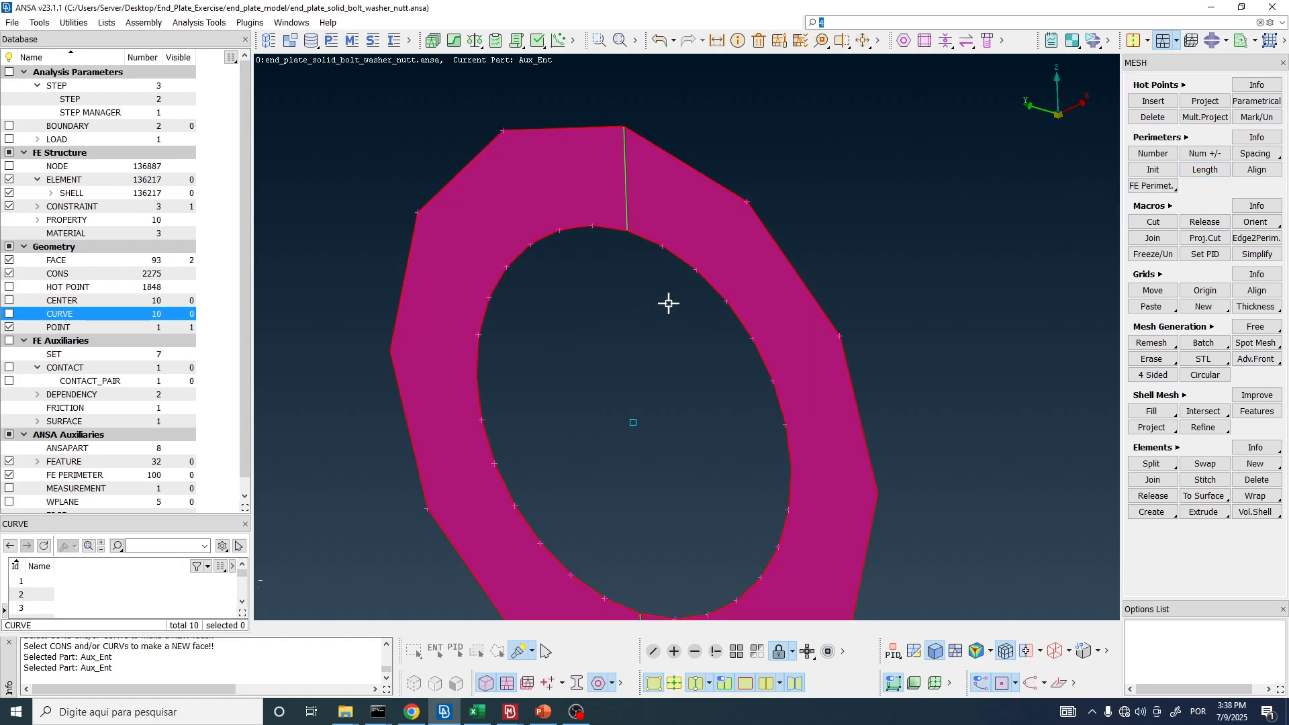
scroll(715, 267, "down", 4)
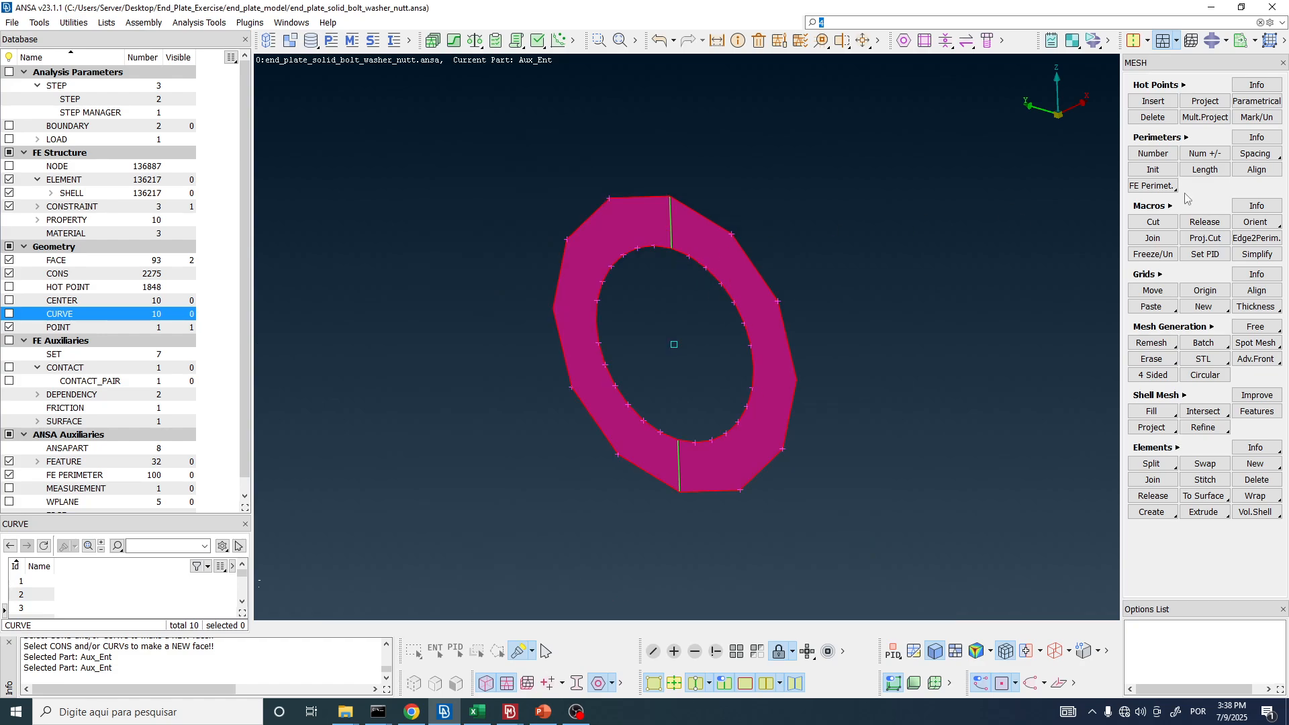
- Set the element length to 1 on all perimeters of the two ring faces
left_click(1206, 169)
left_click_drag(450, 123, 1038, 500)
middle_click(532, 201)
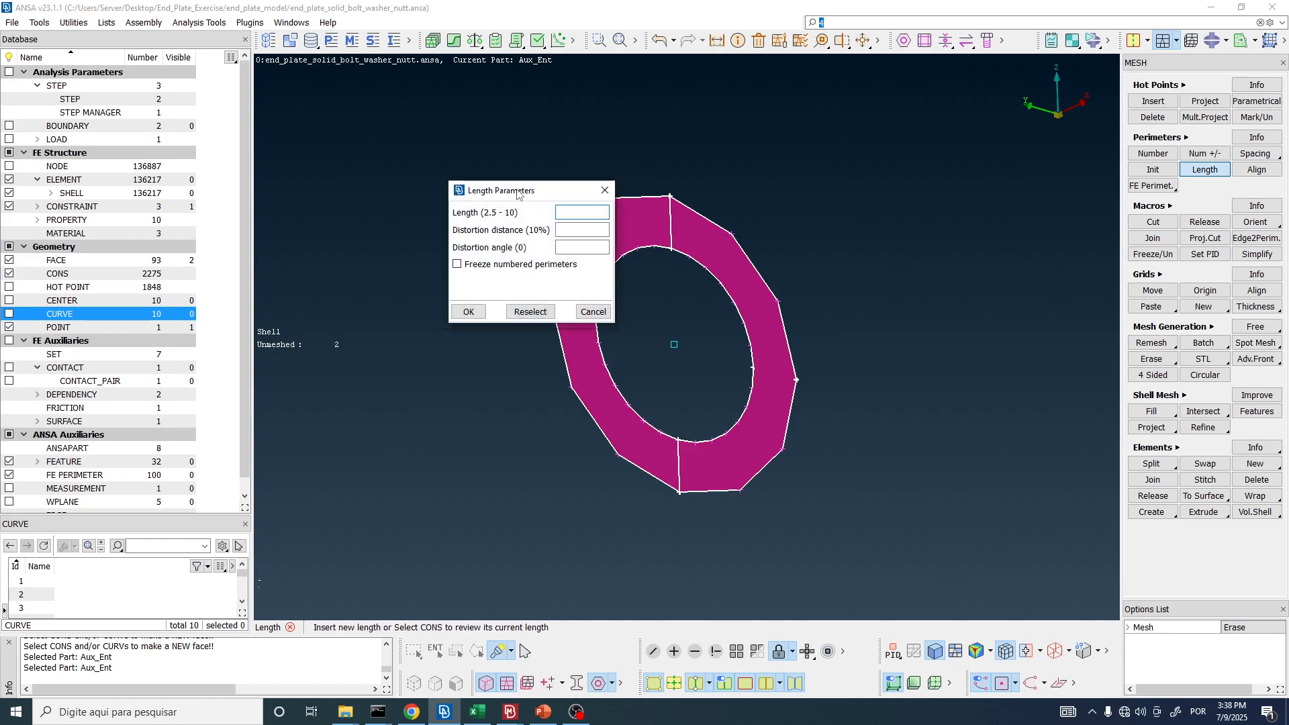
left_click_drag(517, 194, 387, 161)
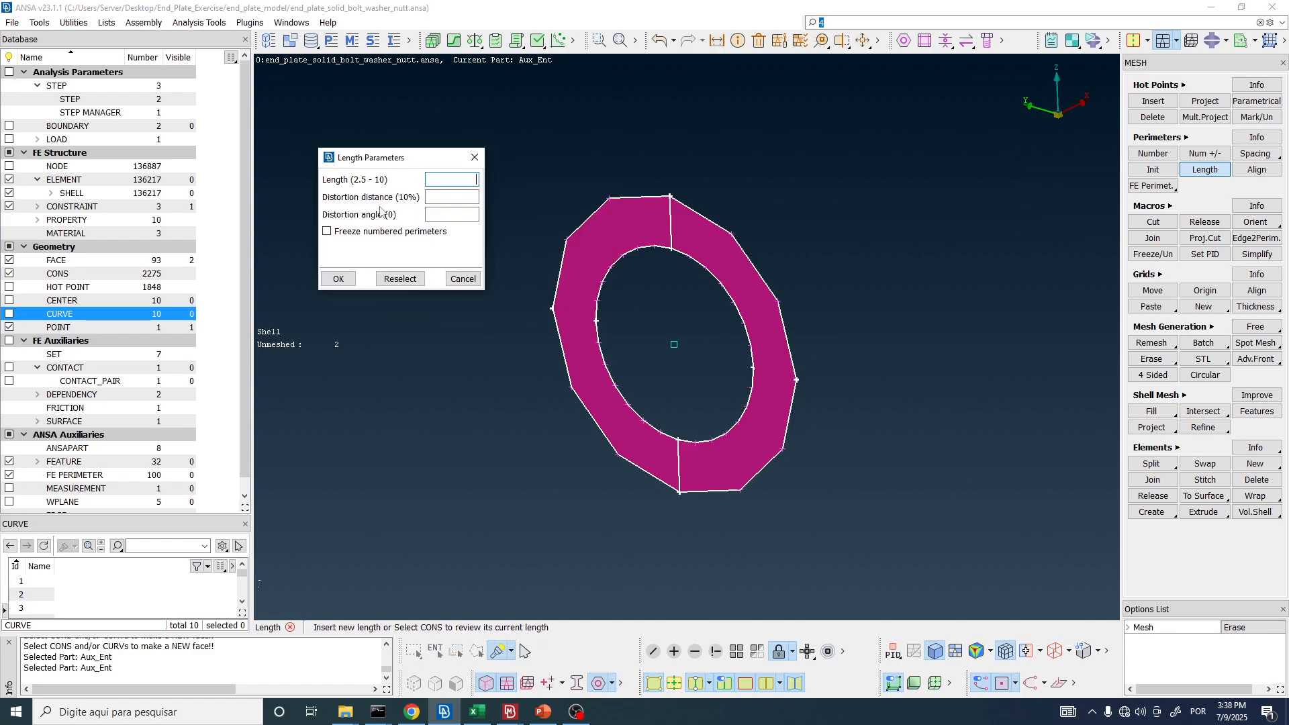
left_click(451, 183)
type("1")
left_click(339, 277)
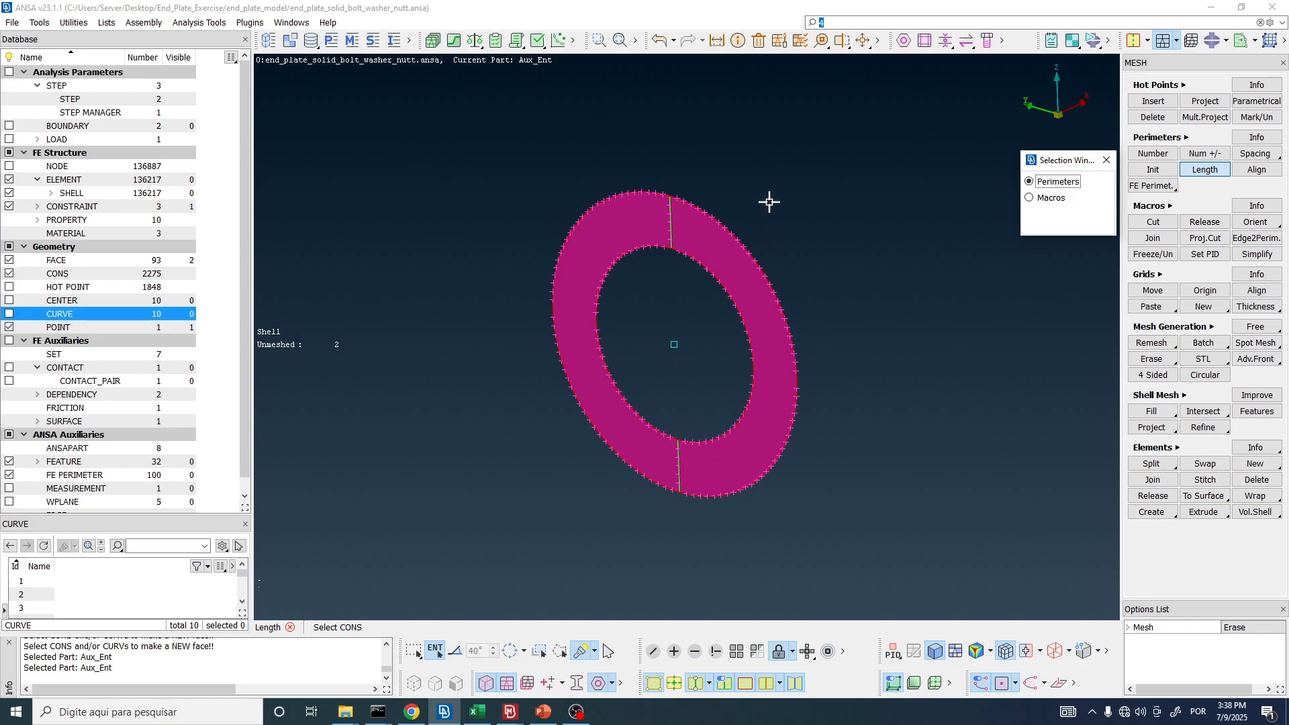
- Reassign a coarser element length to all inner, outer and dividing perimeters of the ring faces
scroll(694, 201, "up", 4)
left_click_drag(685, 200, 670, 228, "ctrl")
scroll(654, 201, "down", 4)
scroll(658, 252, "up", 4)
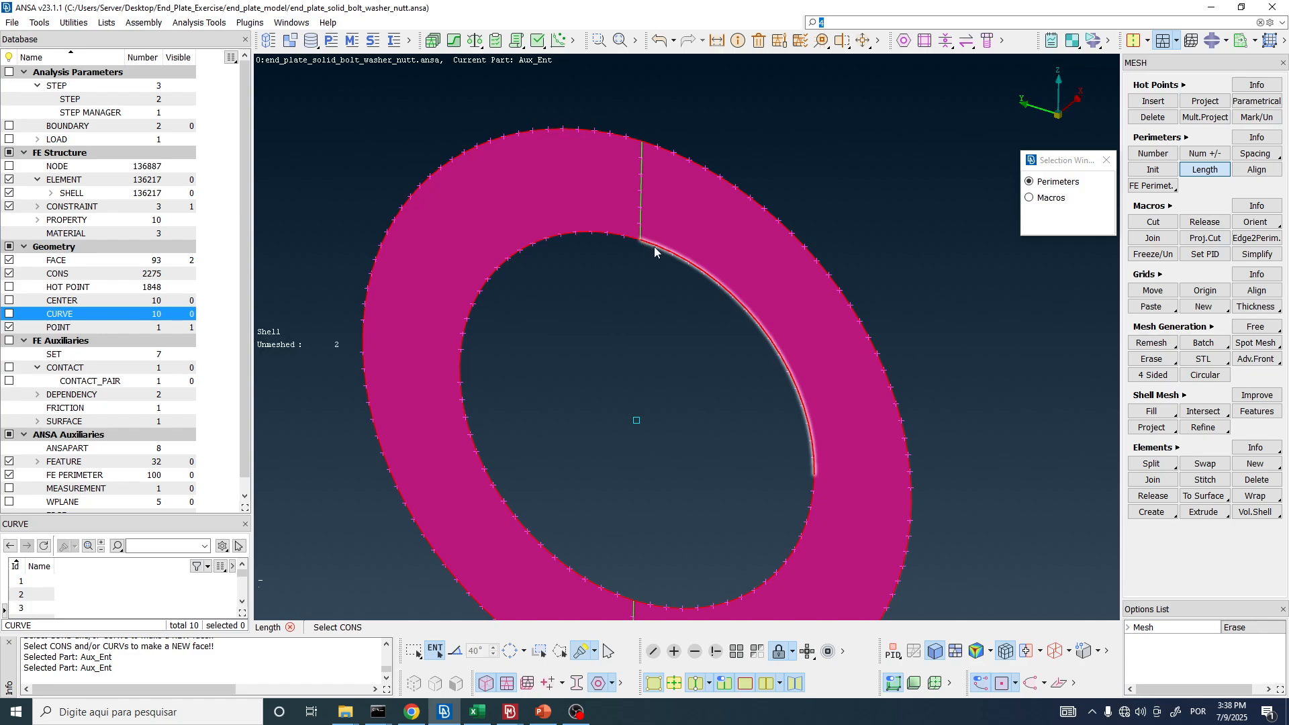
scroll(639, 209, "down", 4)
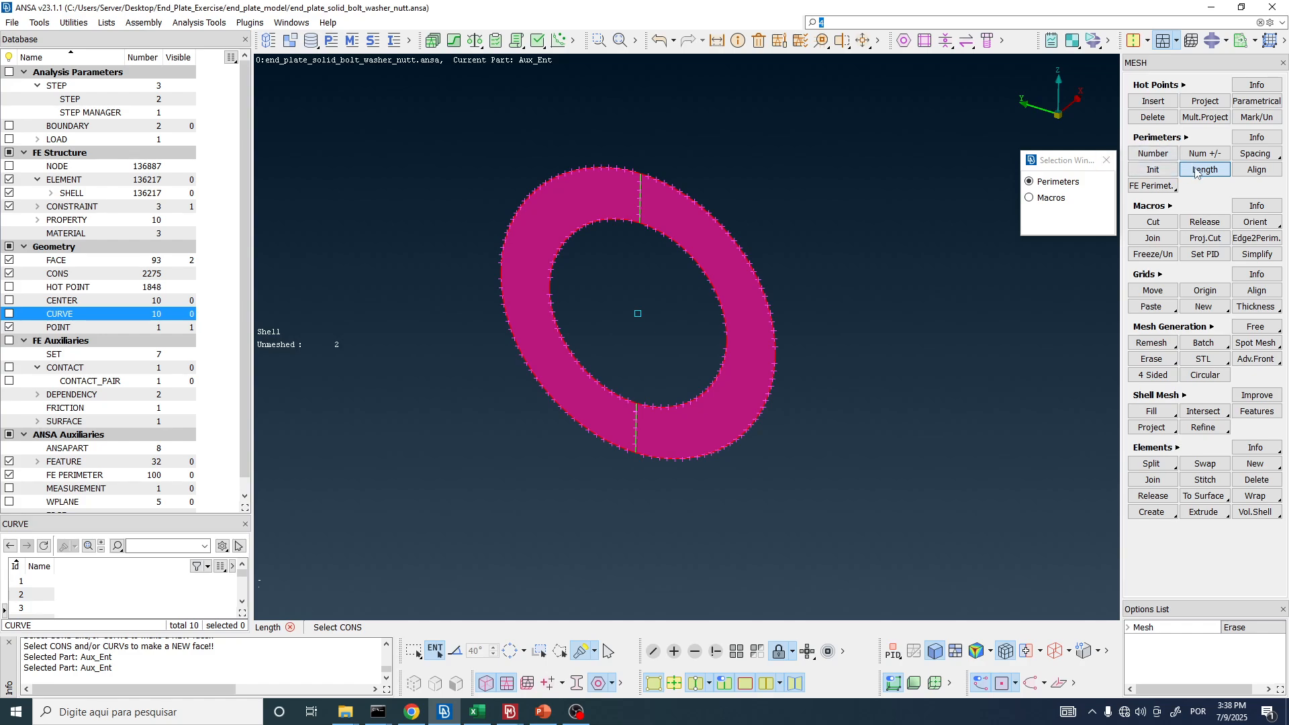
left_click_drag(389, 101, 918, 470)
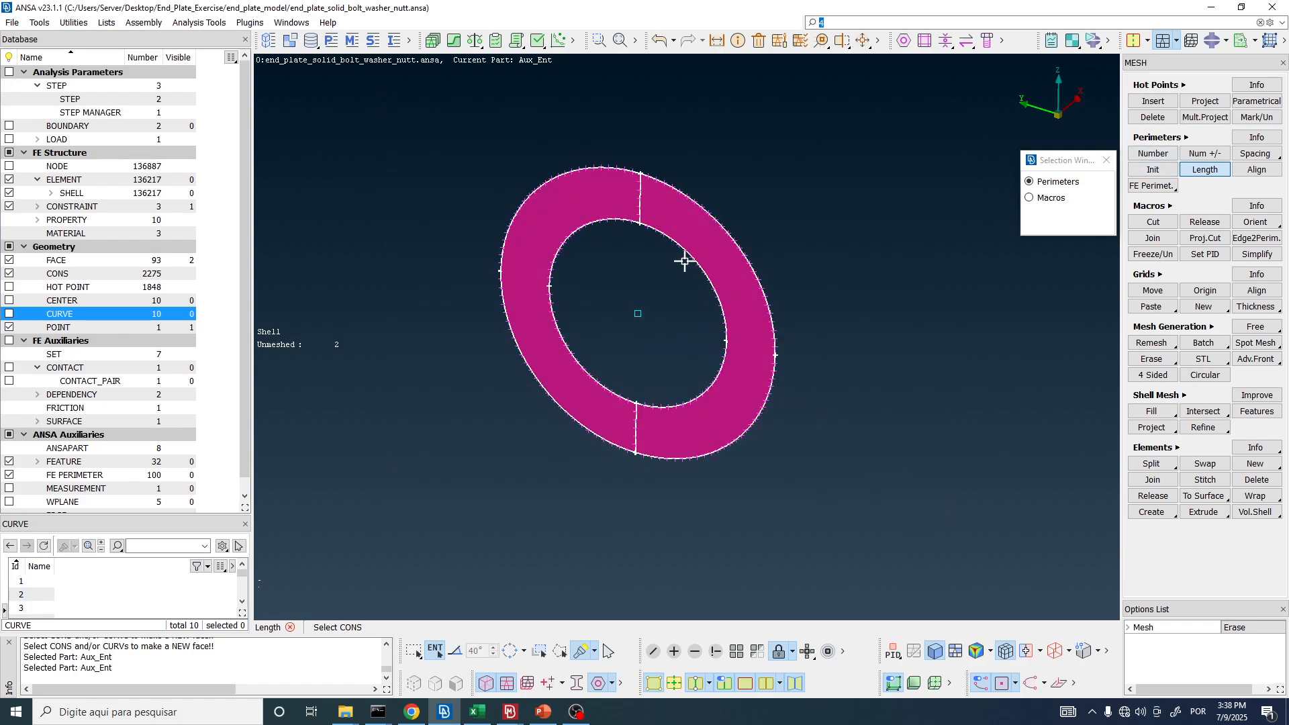
middle_click(618, 200)
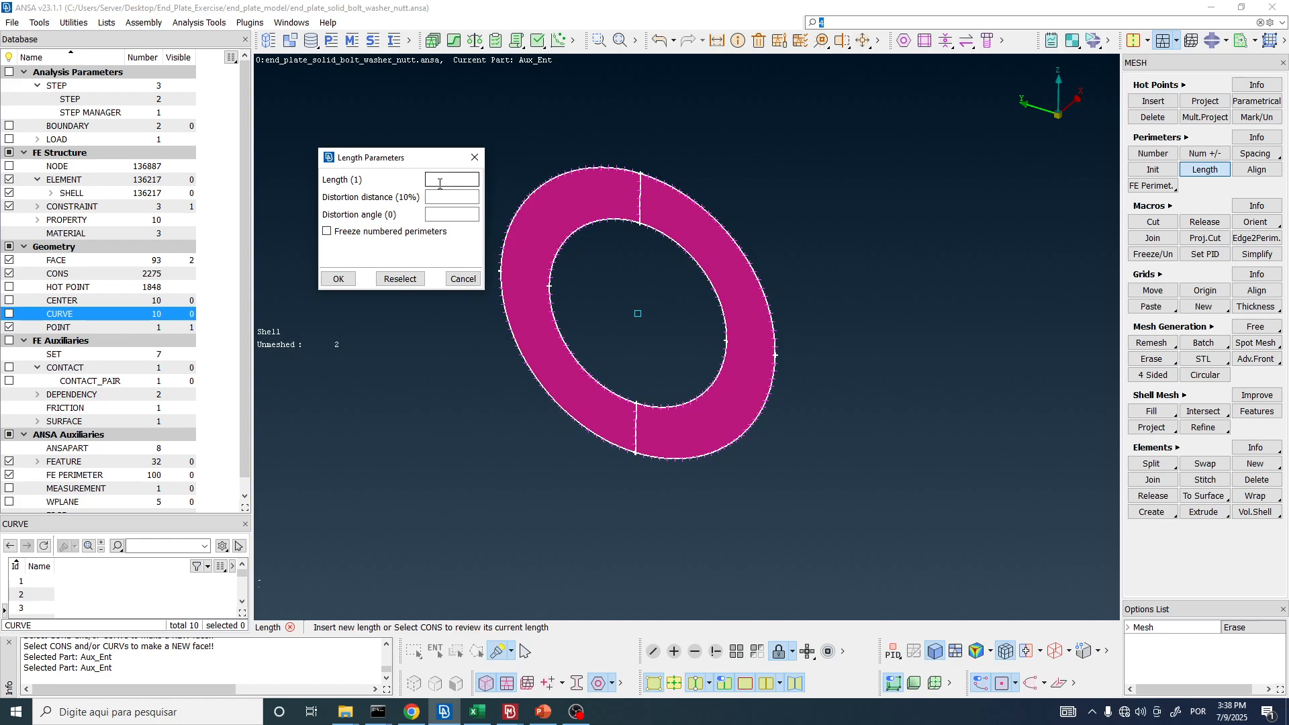
left_click(341, 278)
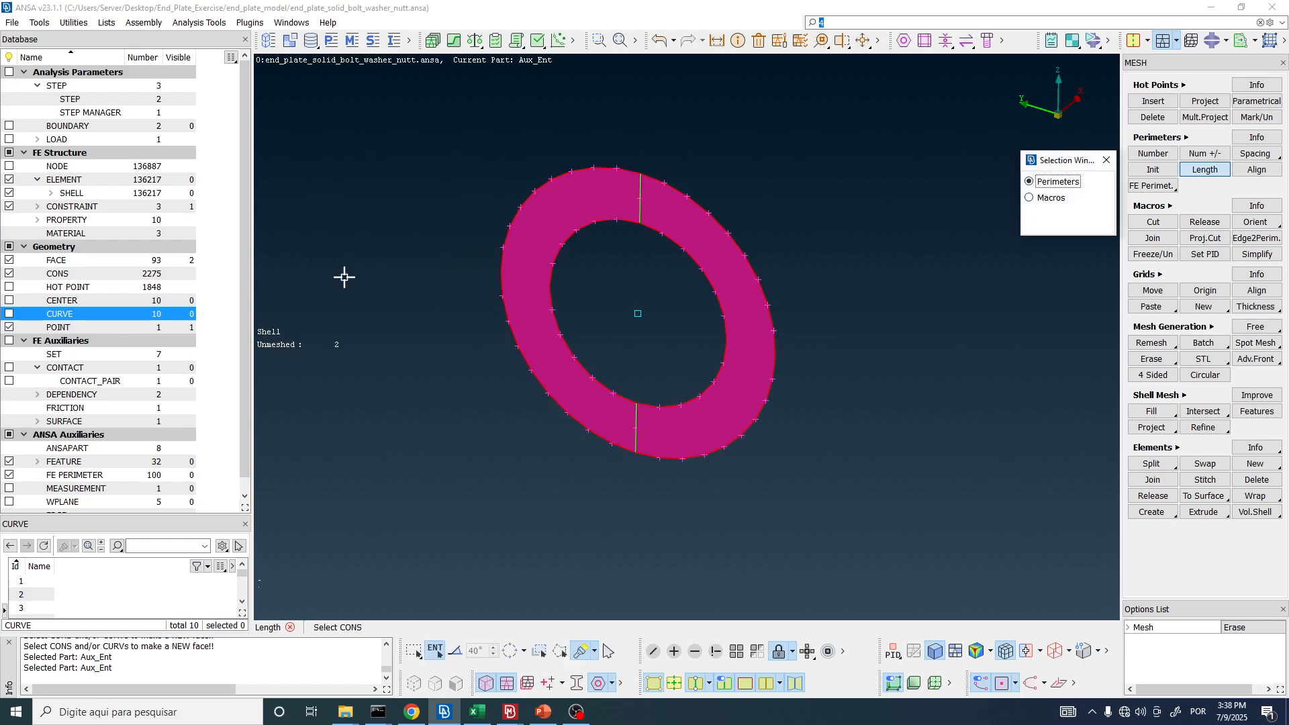
scroll(582, 168, "up", 3)
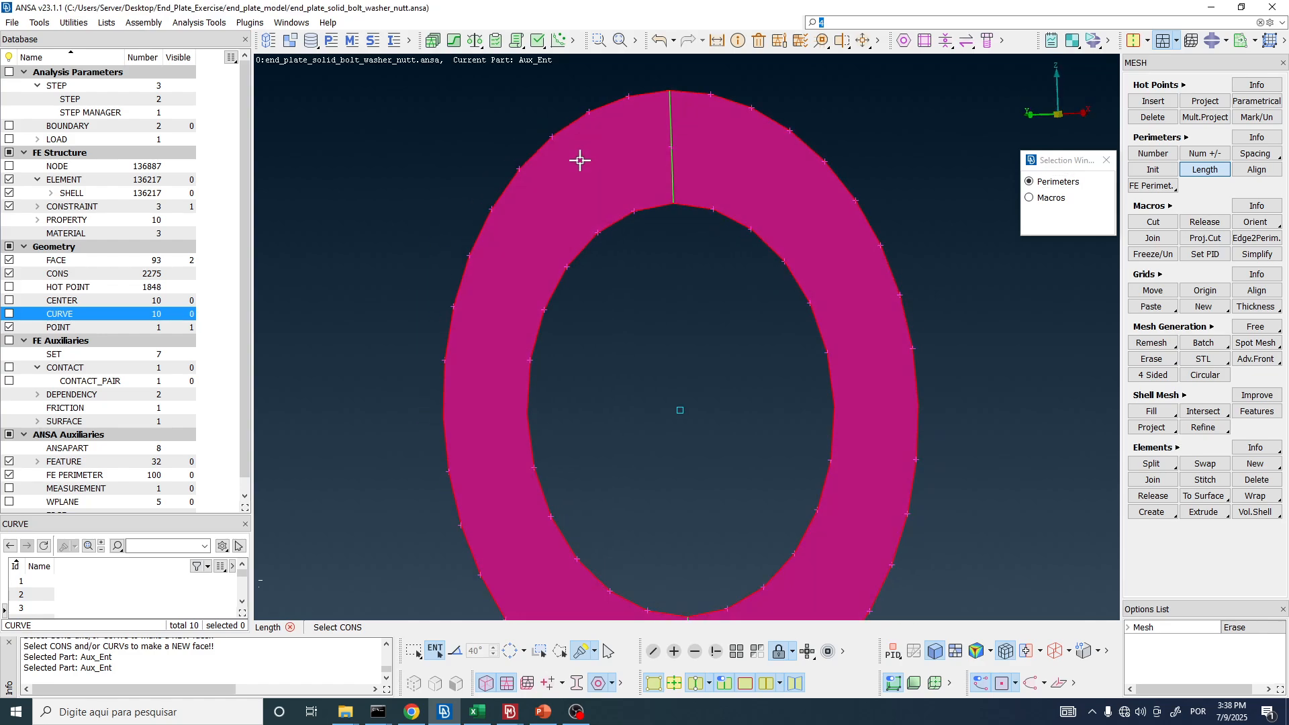
scroll(580, 160, "down", 3)
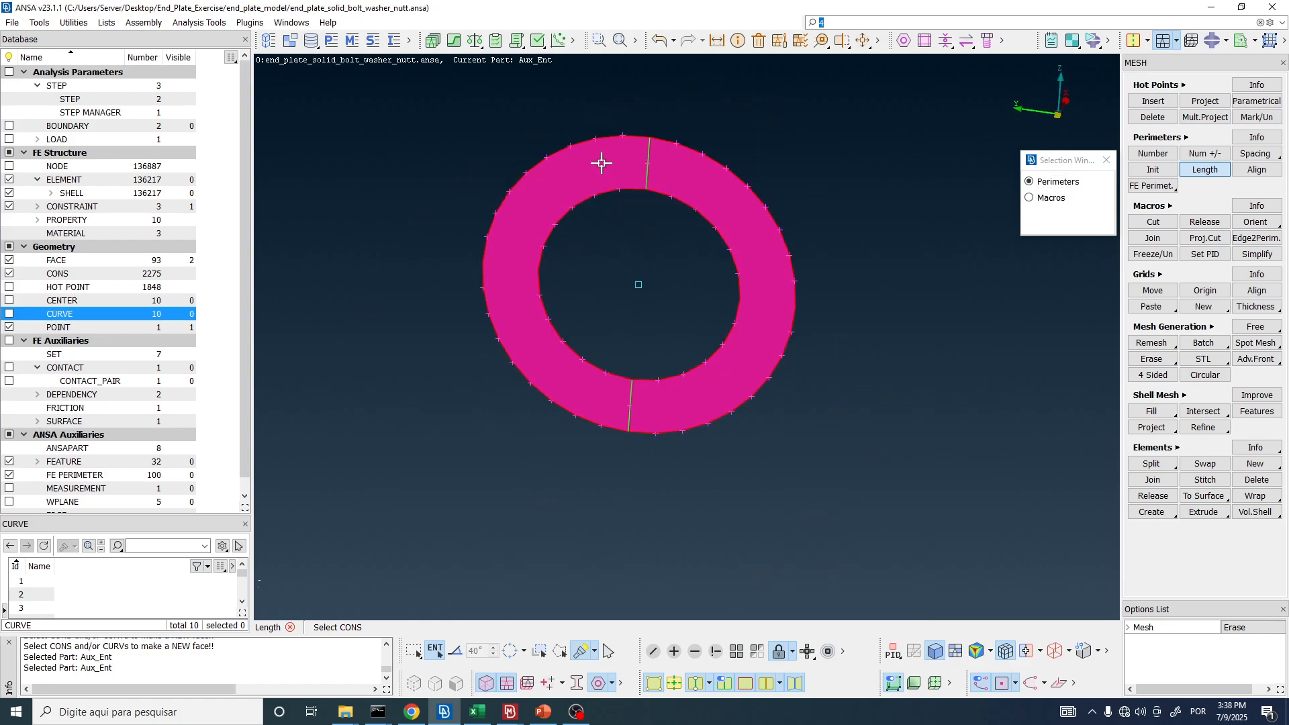
mouse_move(602, 163)
left_mouse_down("ctrl")
mouse_move(598, 190)
mouse_move(598, 152)
mouse_move(570, 175)
mouse_move(602, 179)
left_mouse_up("ctrl")
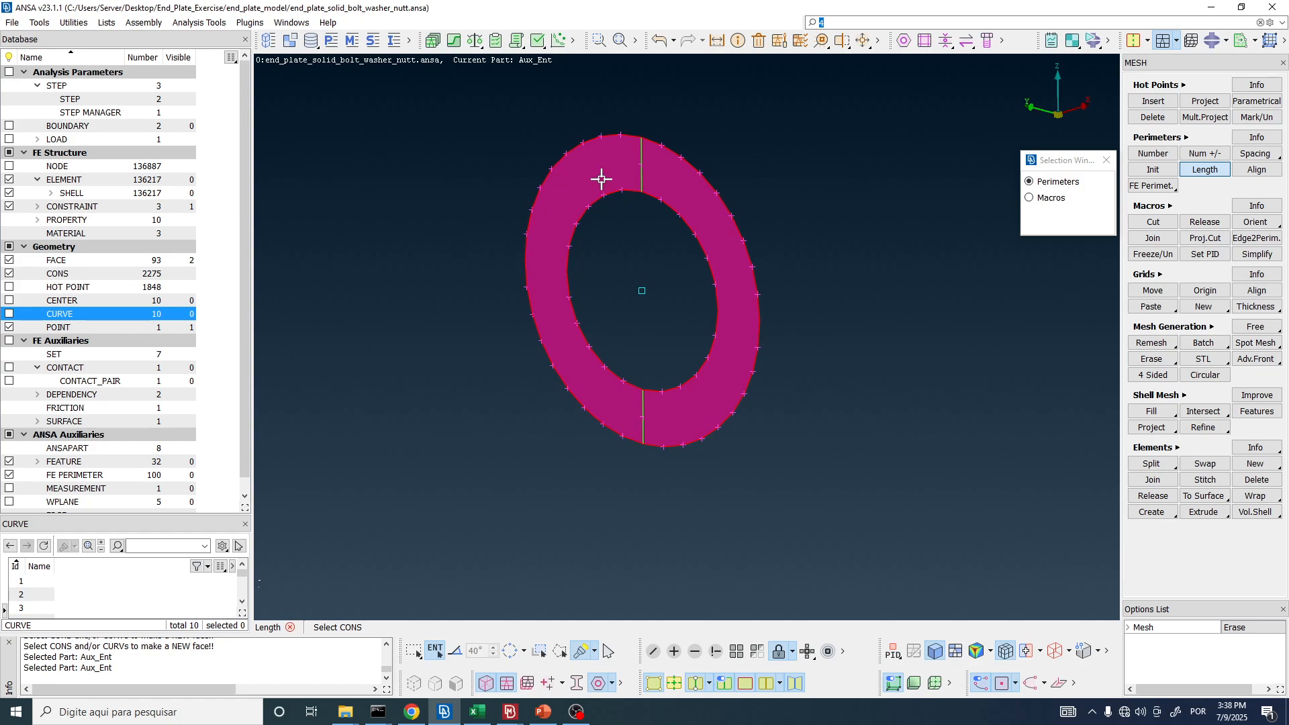
left_click(1106, 161)
- Switch to Classic Topo and examine the ring faces' edges and their dividing lines
left_click(1149, 40)
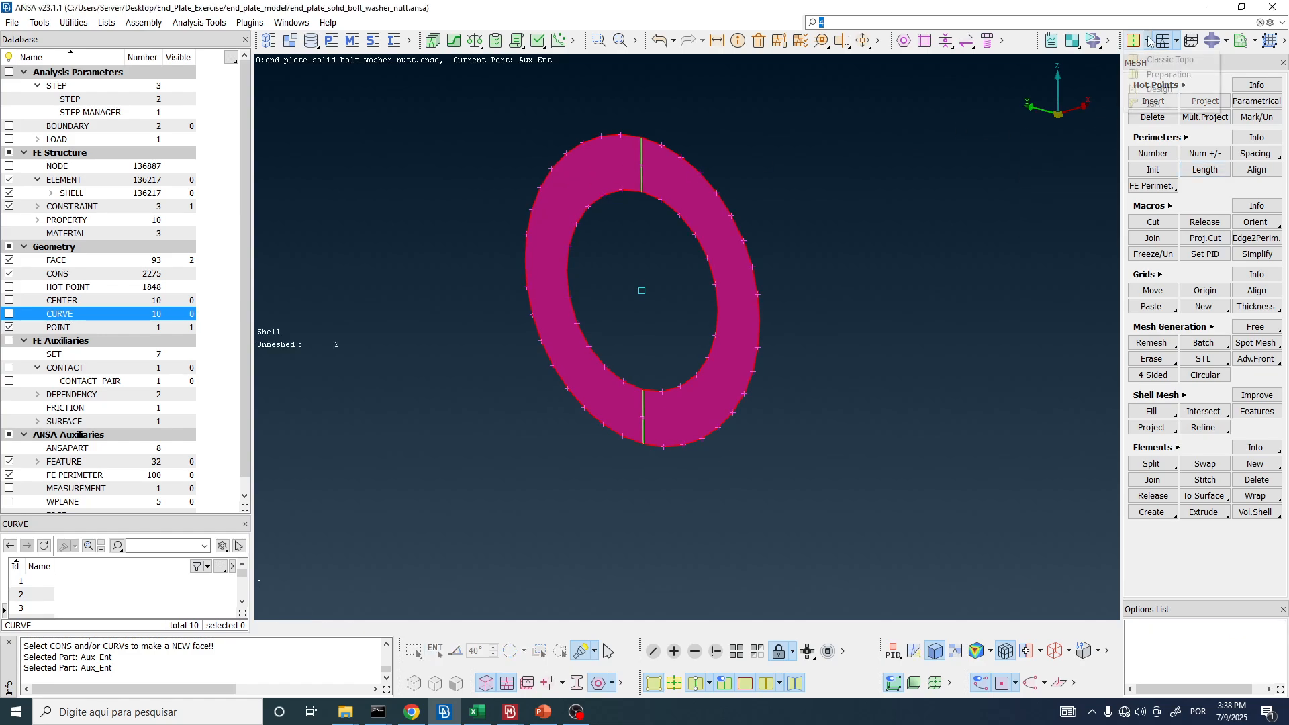
left_click(1162, 60)
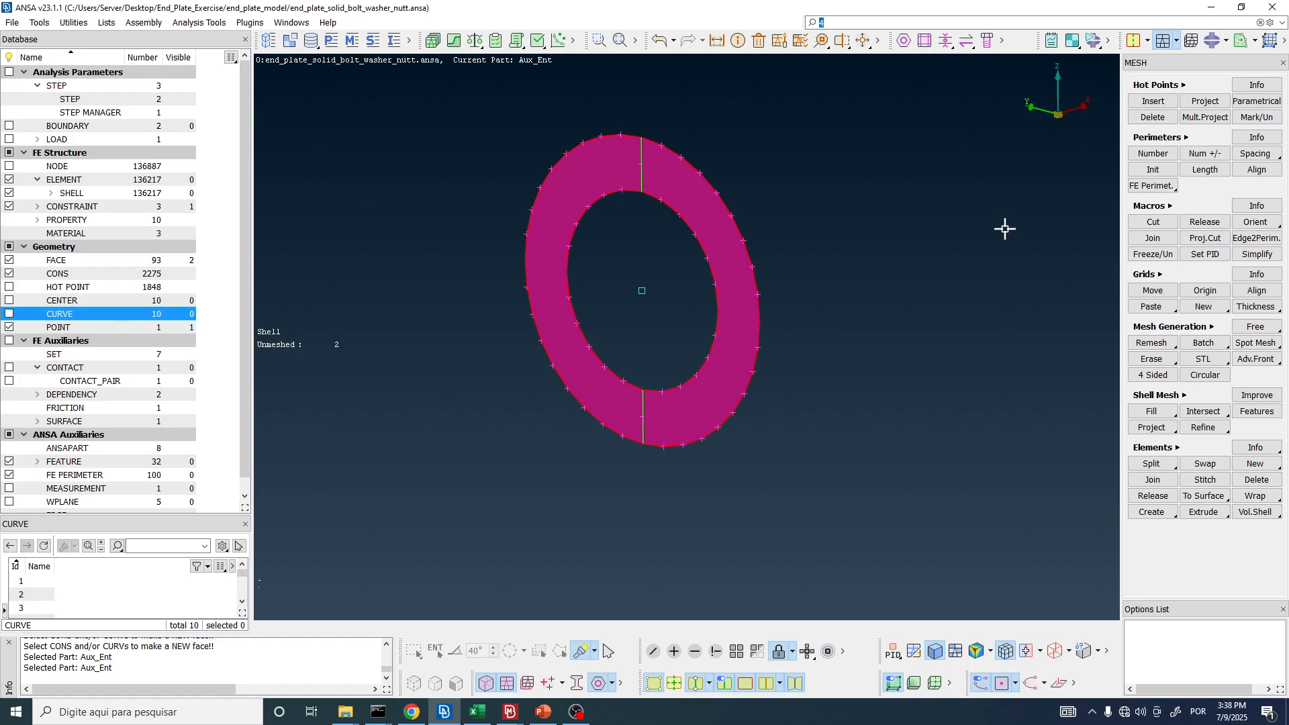
left_click(1148, 40)
left_click(1161, 61)
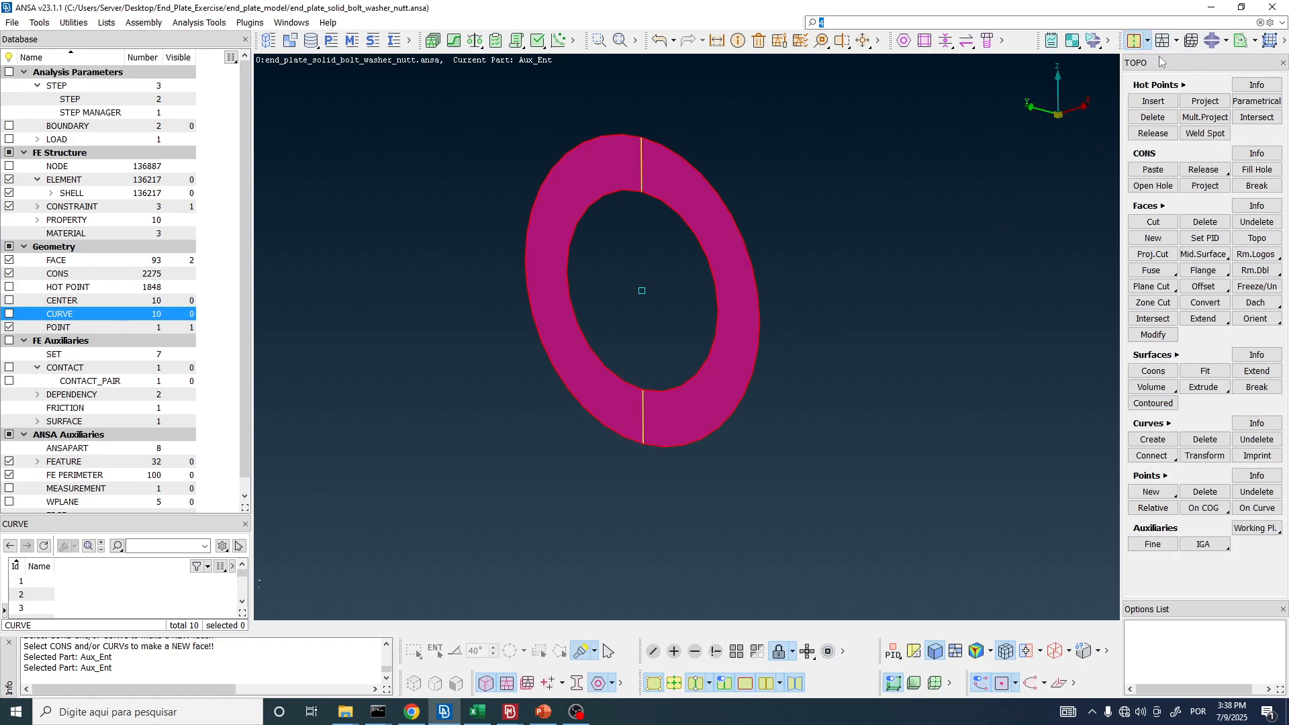
scroll(643, 175, "up", 3)
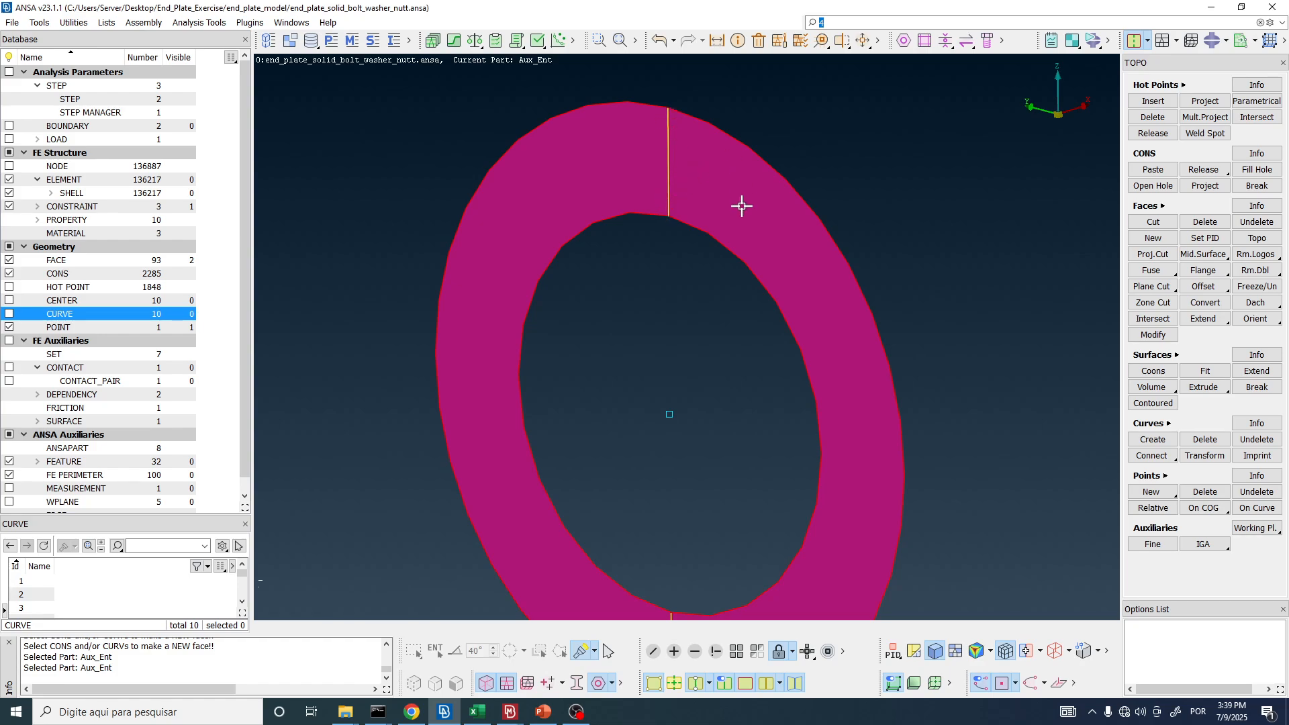
scroll(588, 183, "down", 3)
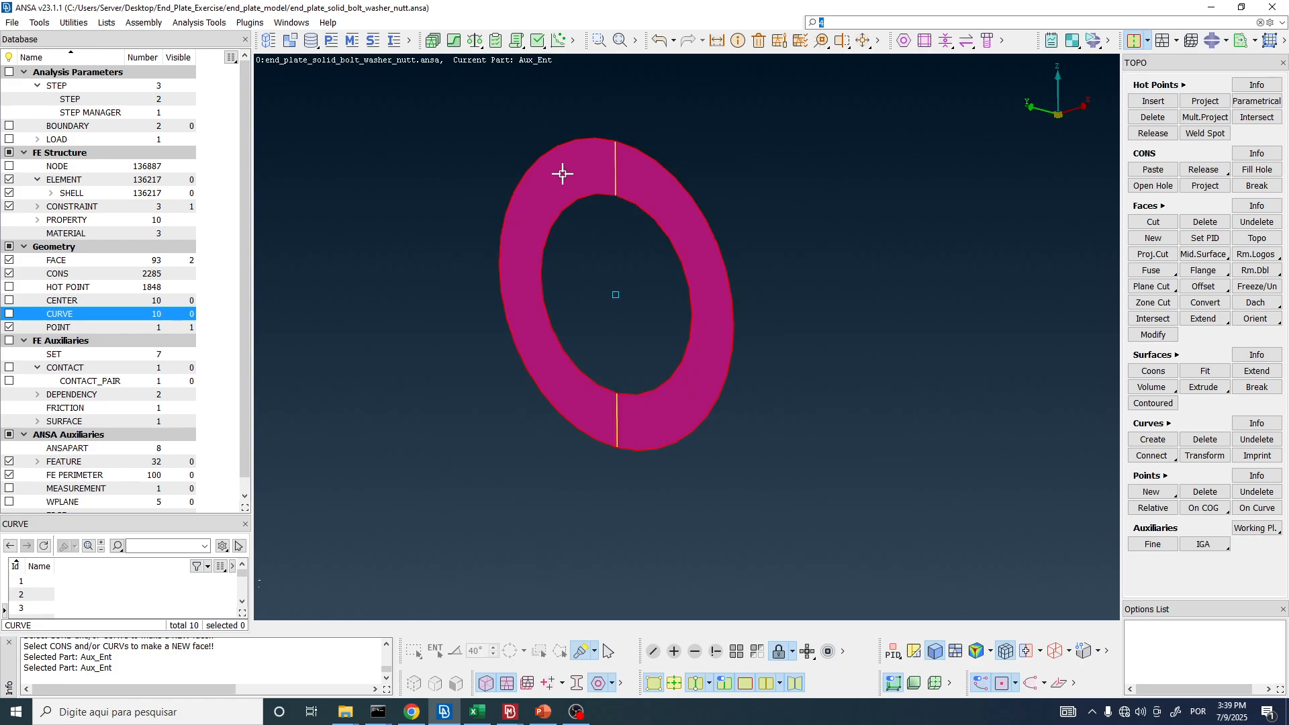
scroll(575, 184, "up", 3)
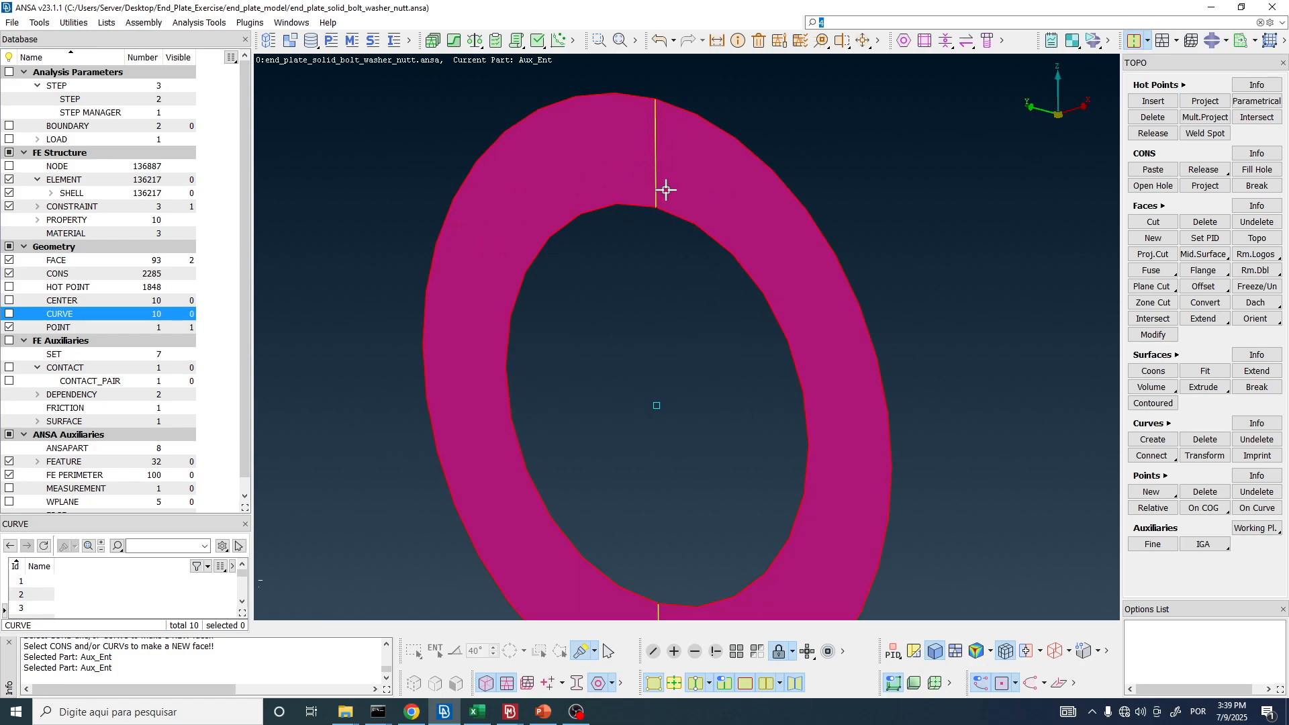
scroll(611, 171, "down", 3)
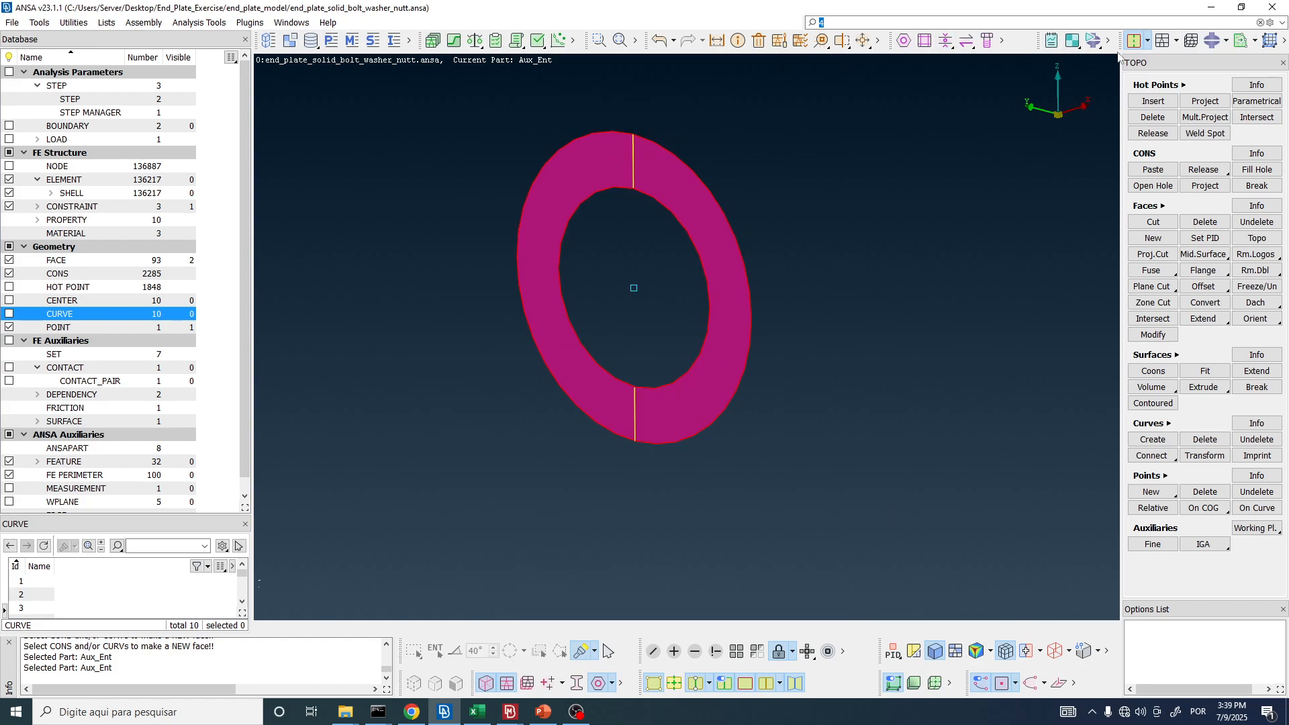
left_click(1257, 237)
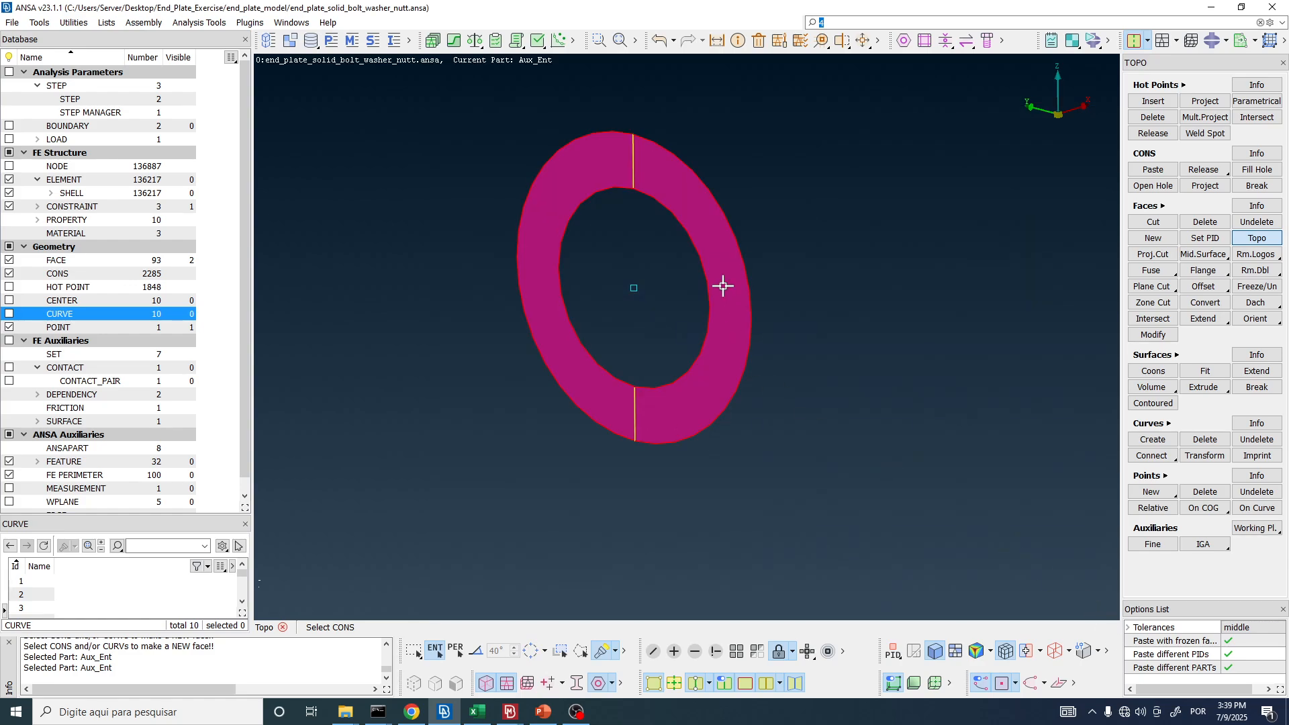
key("Escape")
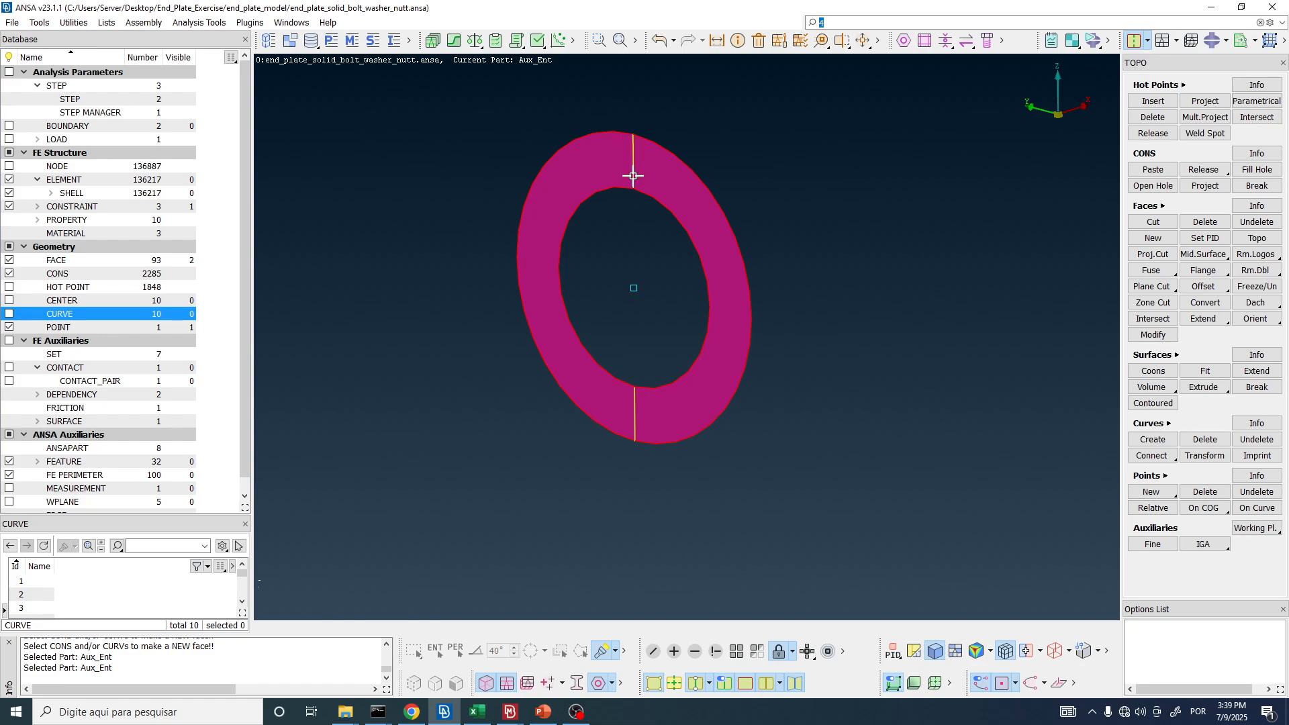
- Return to Classic Mesh and set the mesh parameters to a target length of 3 with General, Mixed, 1st Order elements
left_click(1178, 41)
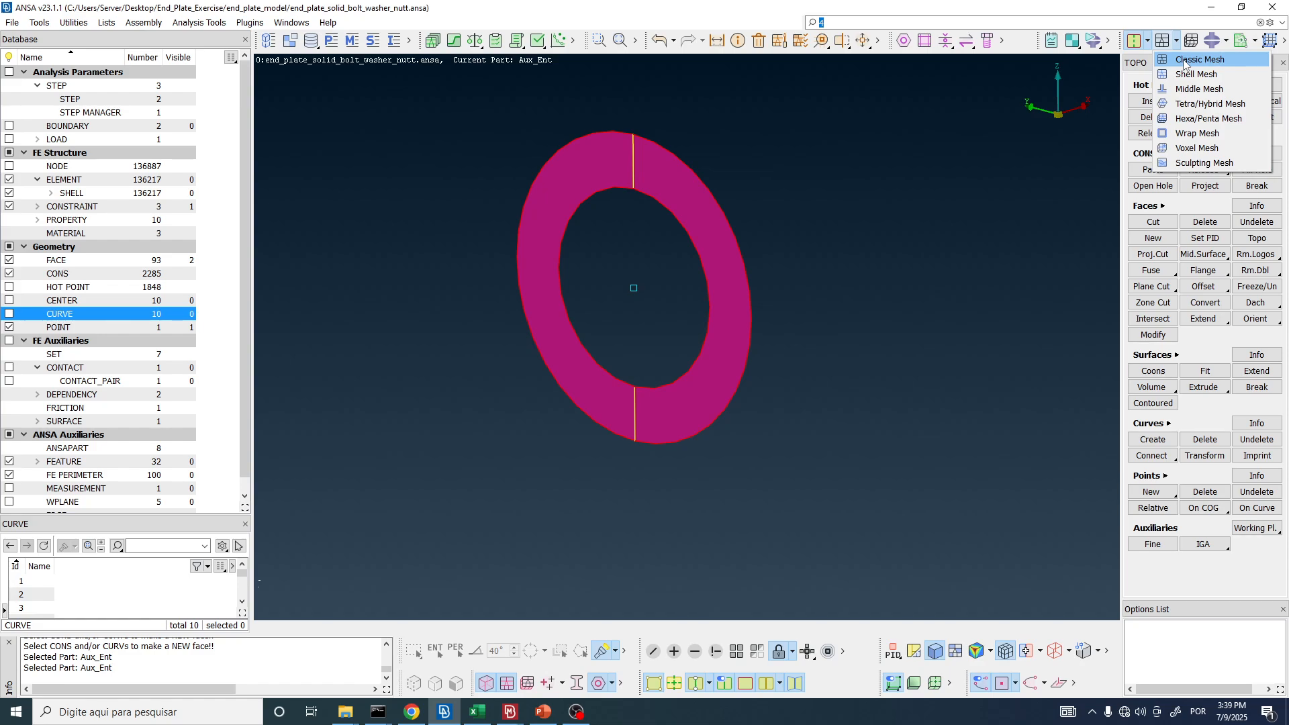
left_click(1186, 60)
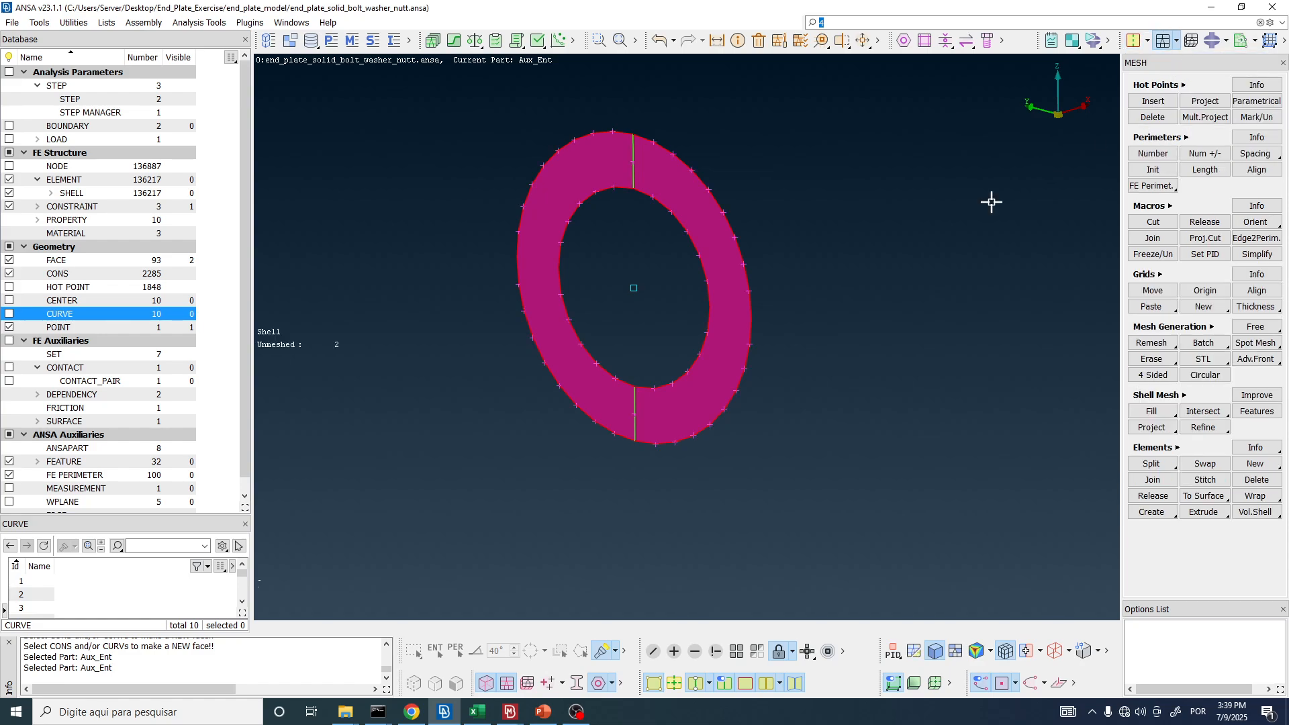
left_click(1176, 42)
left_click(1182, 61)
left_click(781, 41)
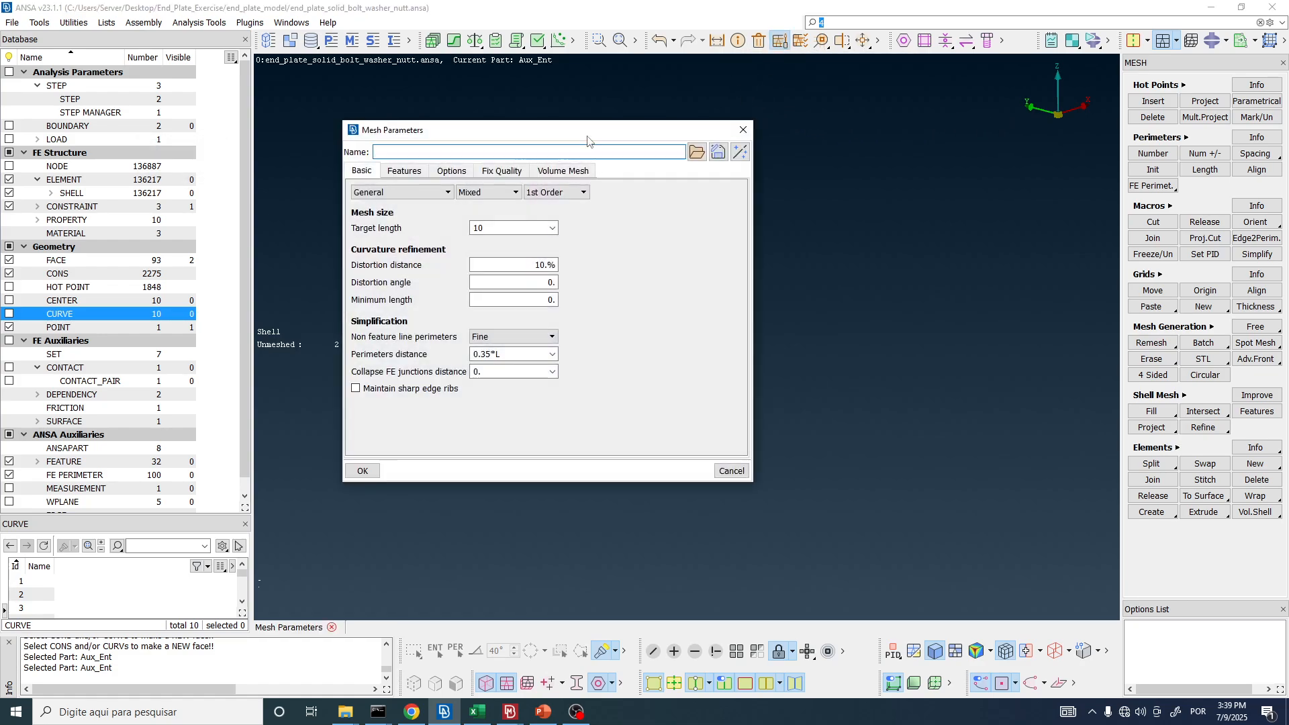
left_click_drag(588, 132, 380, 110)
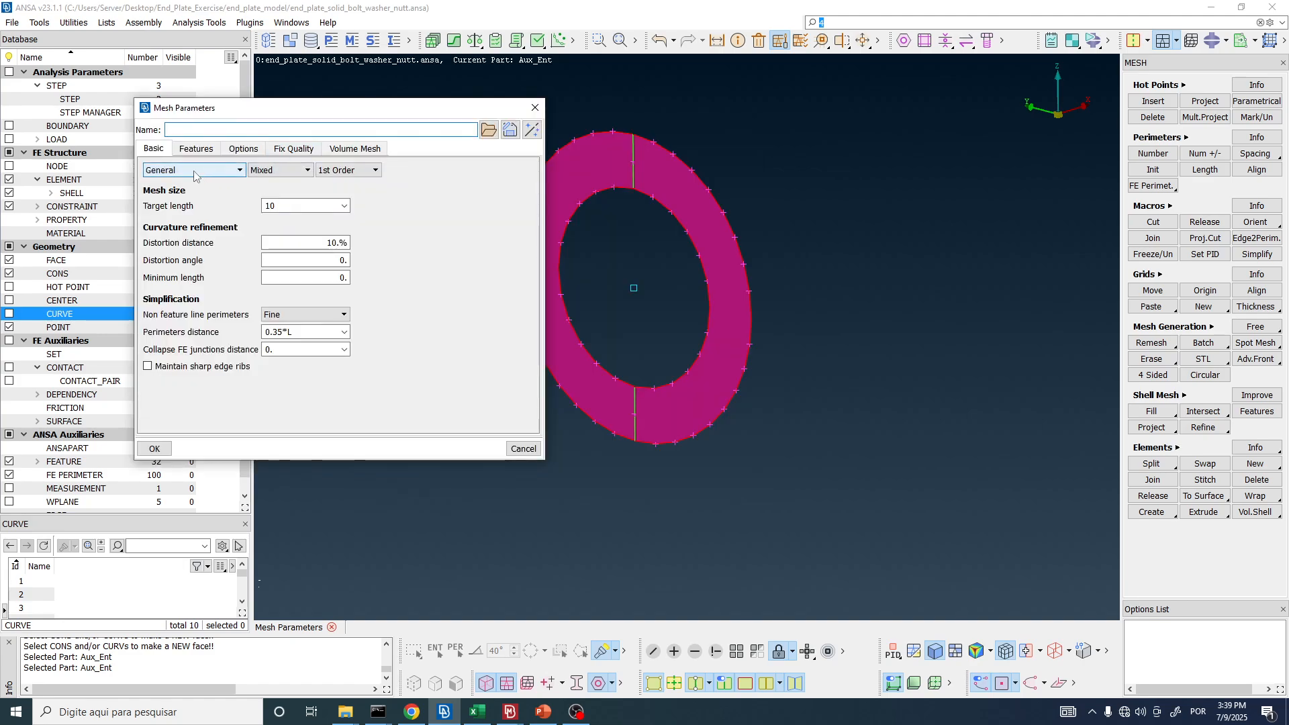
left_click(270, 172)
left_click(270, 172)
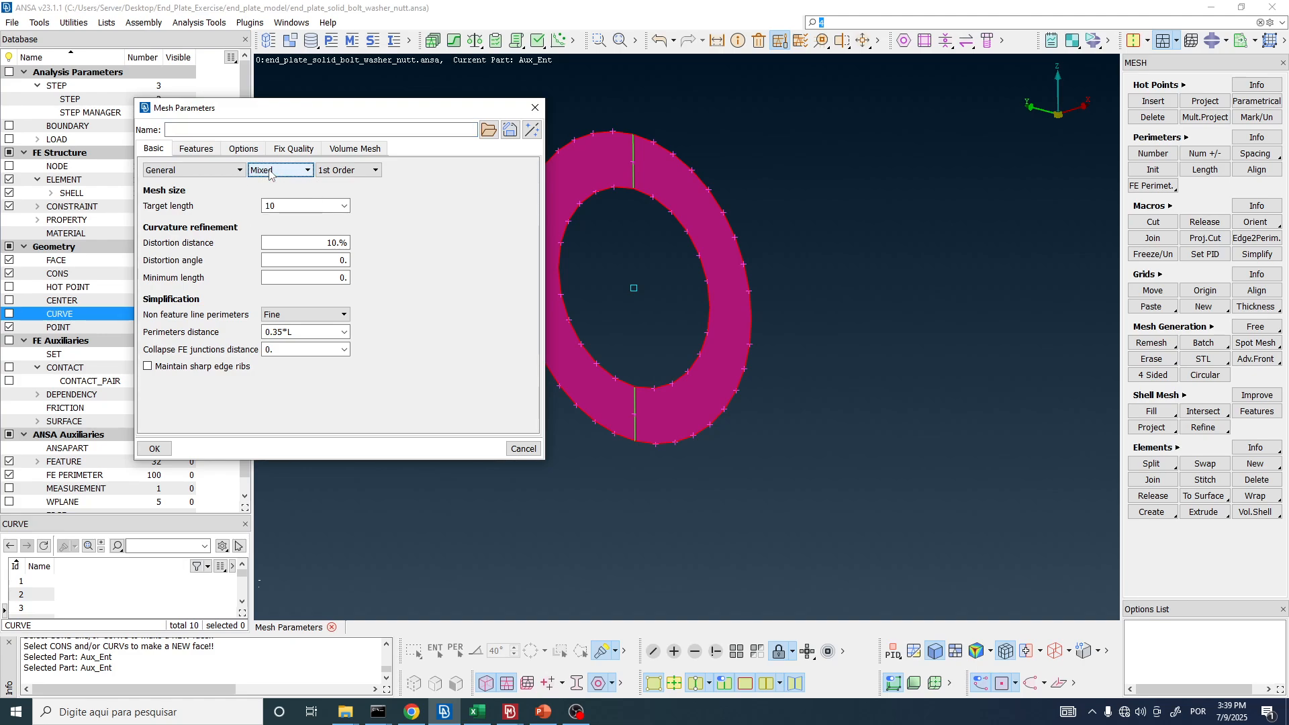
double_click(282, 205)
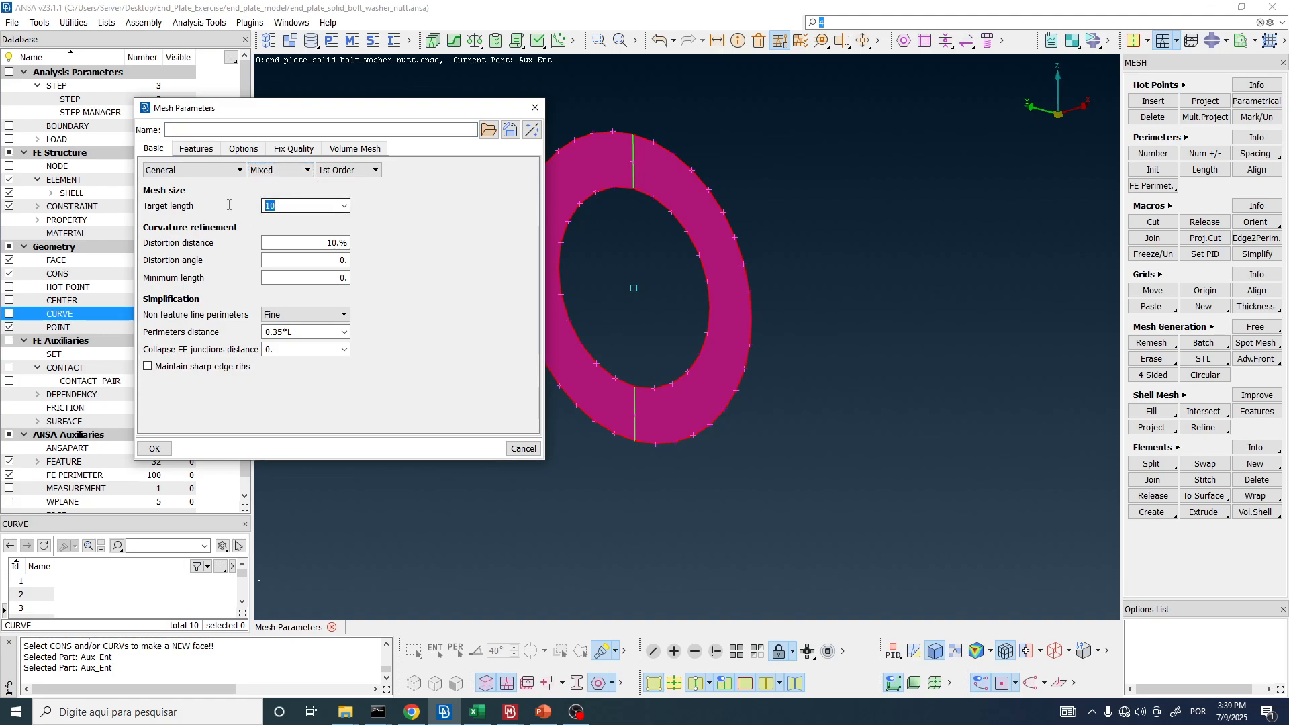
type("3")
left_click(328, 174)
left_click(330, 184)
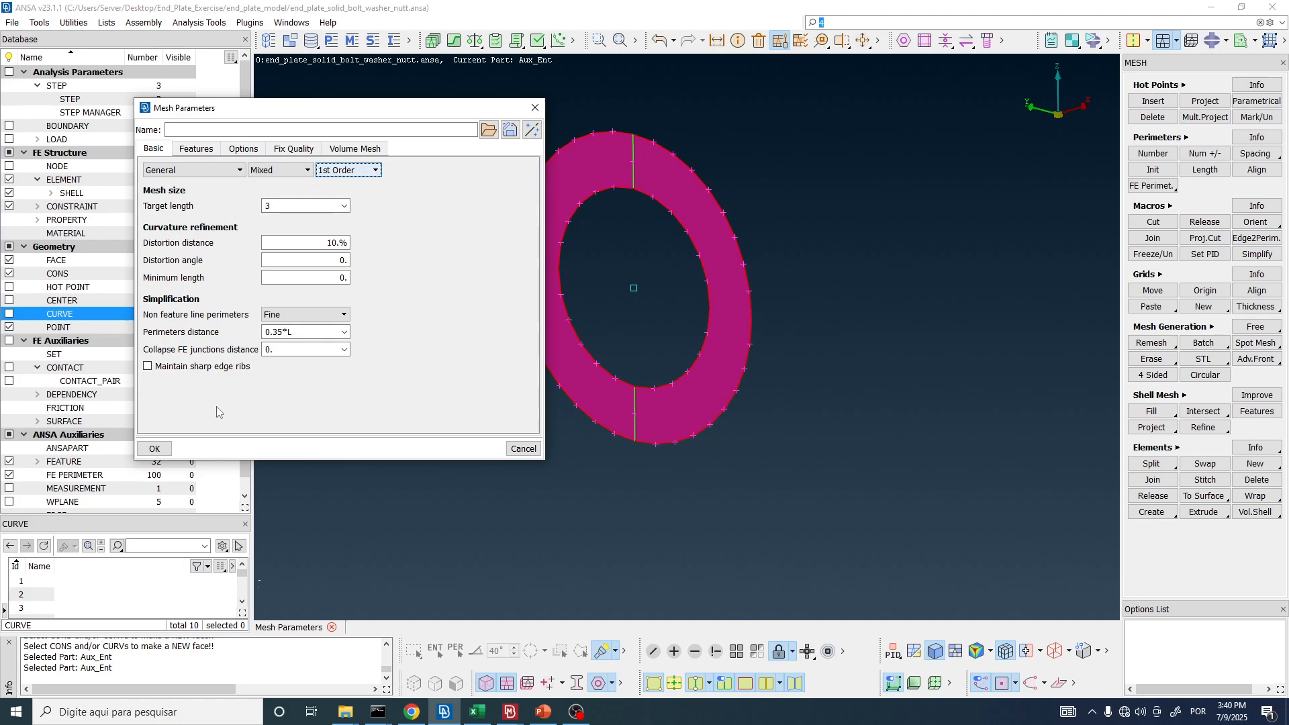
left_click(155, 449)
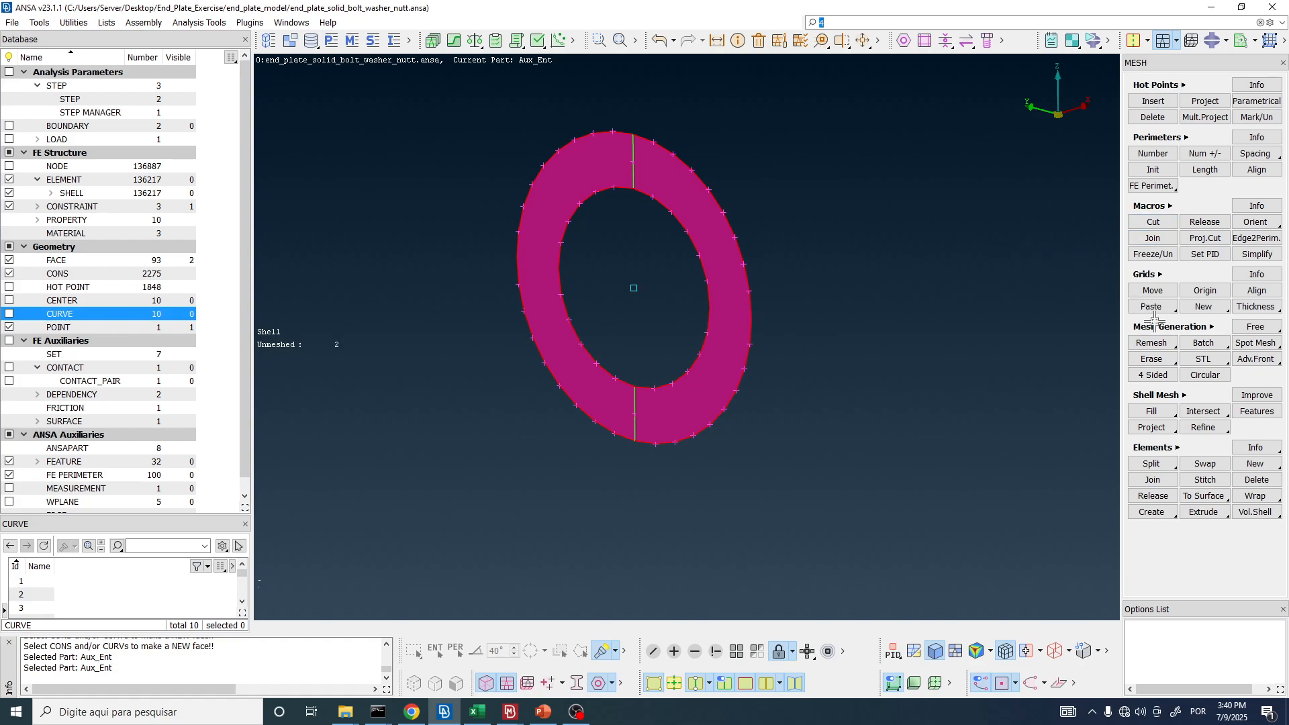
type("4")
left_click(1118, 381)
left_click(1203, 329)
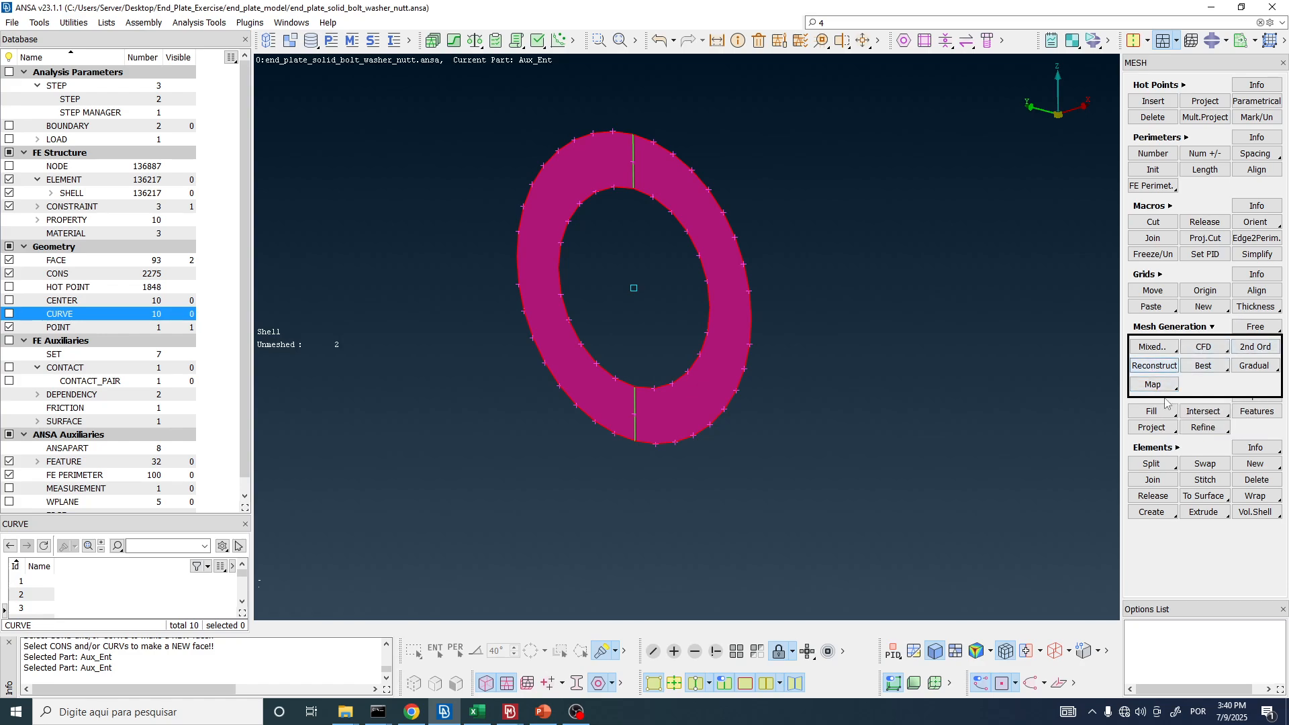
left_click(1202, 328)
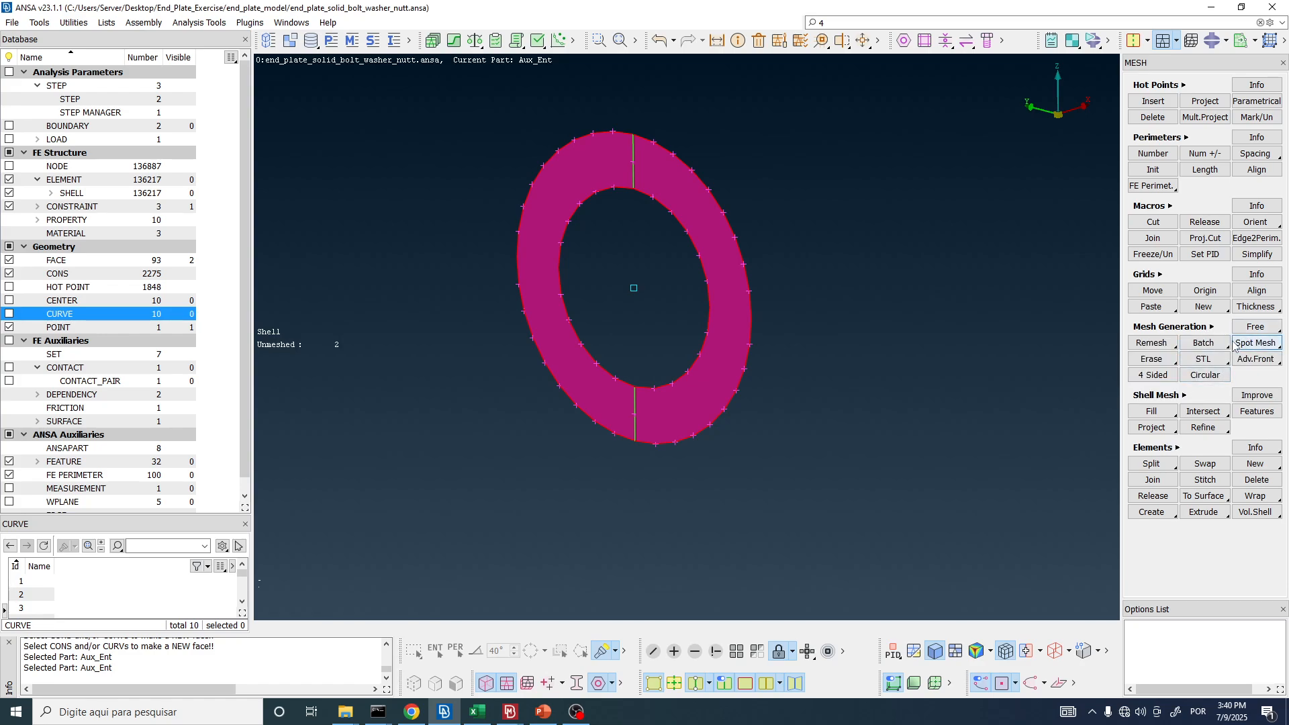
left_click(1194, 328)
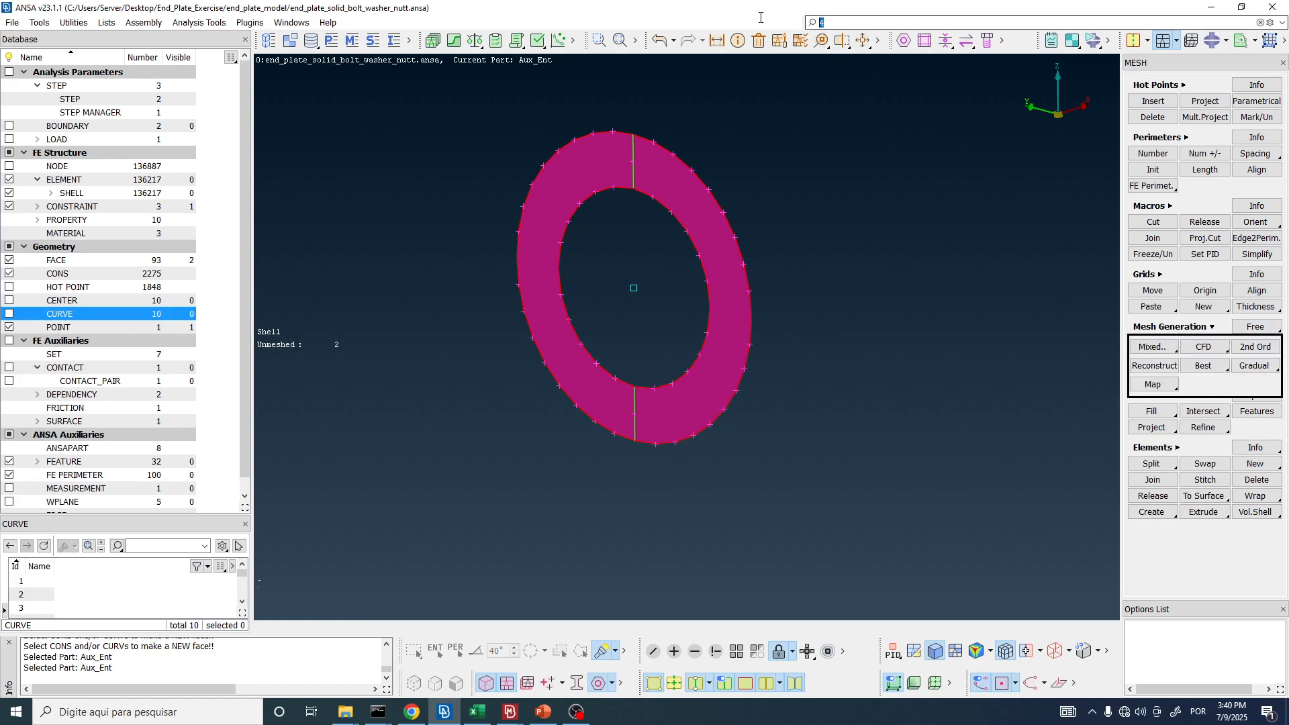
- Generate a Map mesh on both ring faces using mixed elements
right_click(1169, 389)
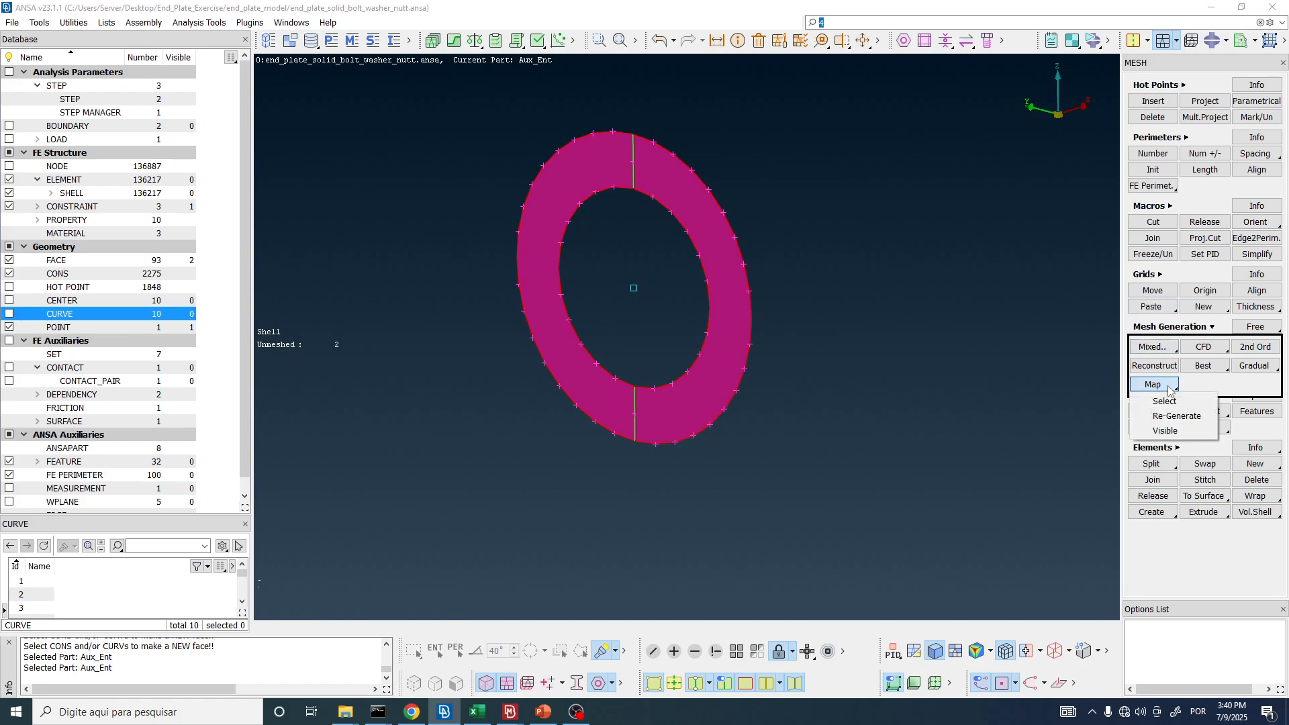
left_click(1166, 401)
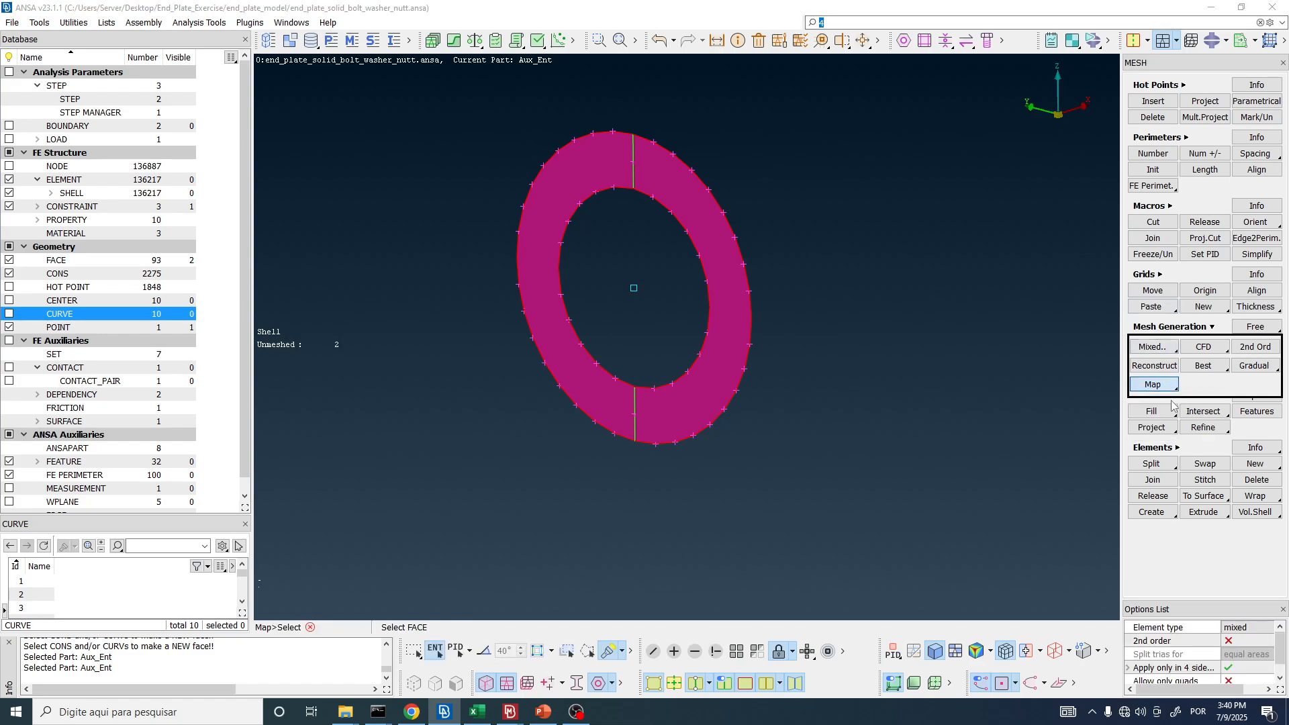
left_click_drag(430, 60, 1088, 595)
middle_click(679, 242)
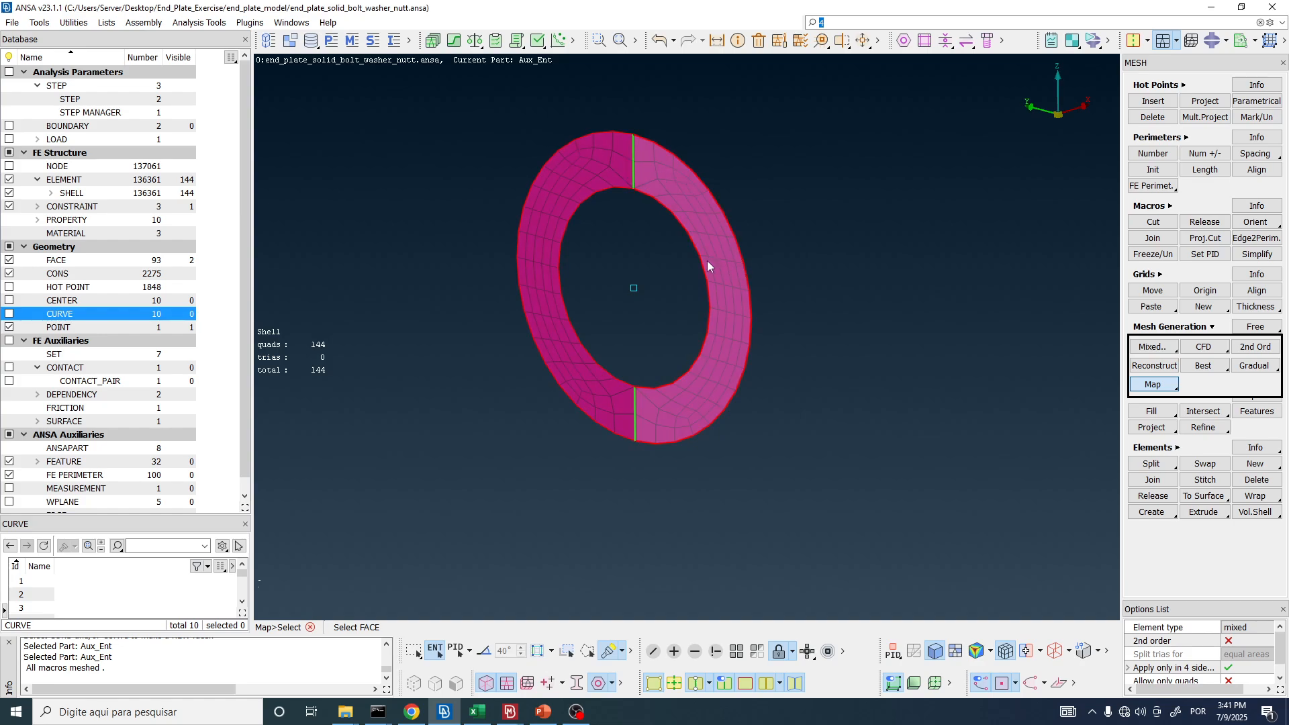
scroll(643, 205, "up", 4)
scroll(650, 202, "down", 4)
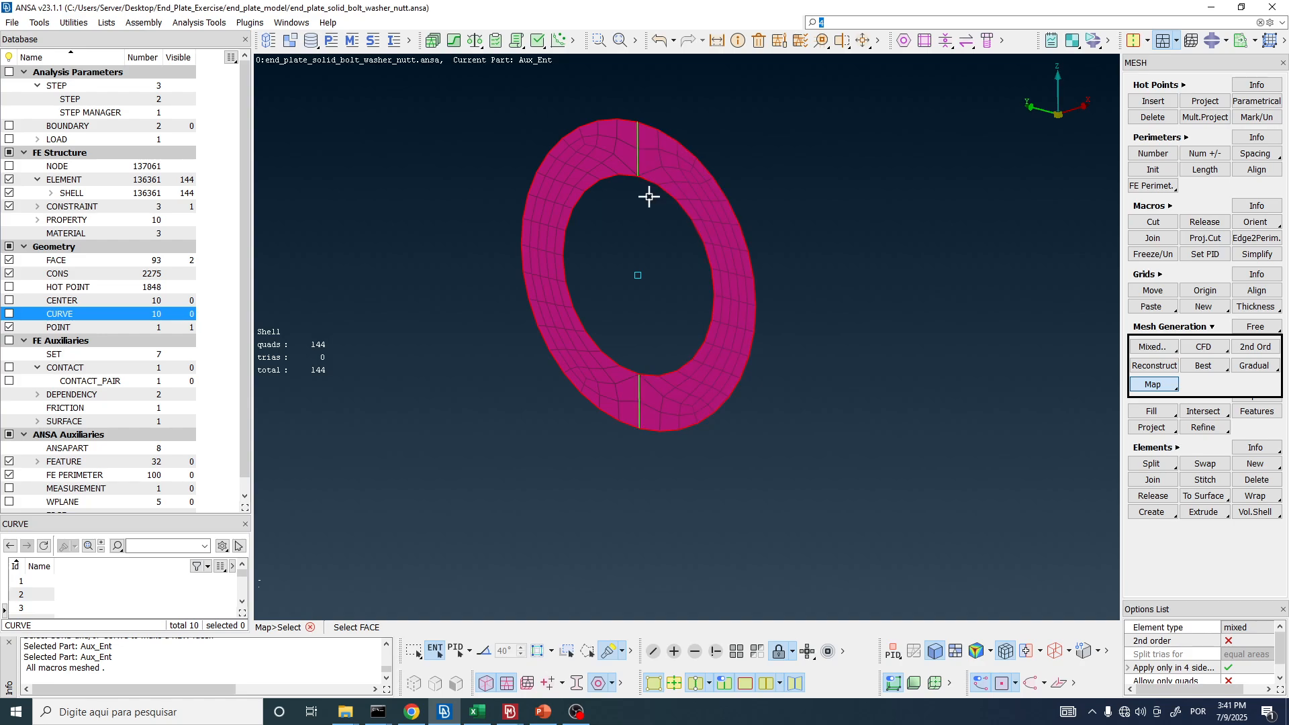
- Start the perimeter Num +/- command and set its mesh option to Remesh Macros
left_click(577, 255)
left_click(1209, 155)
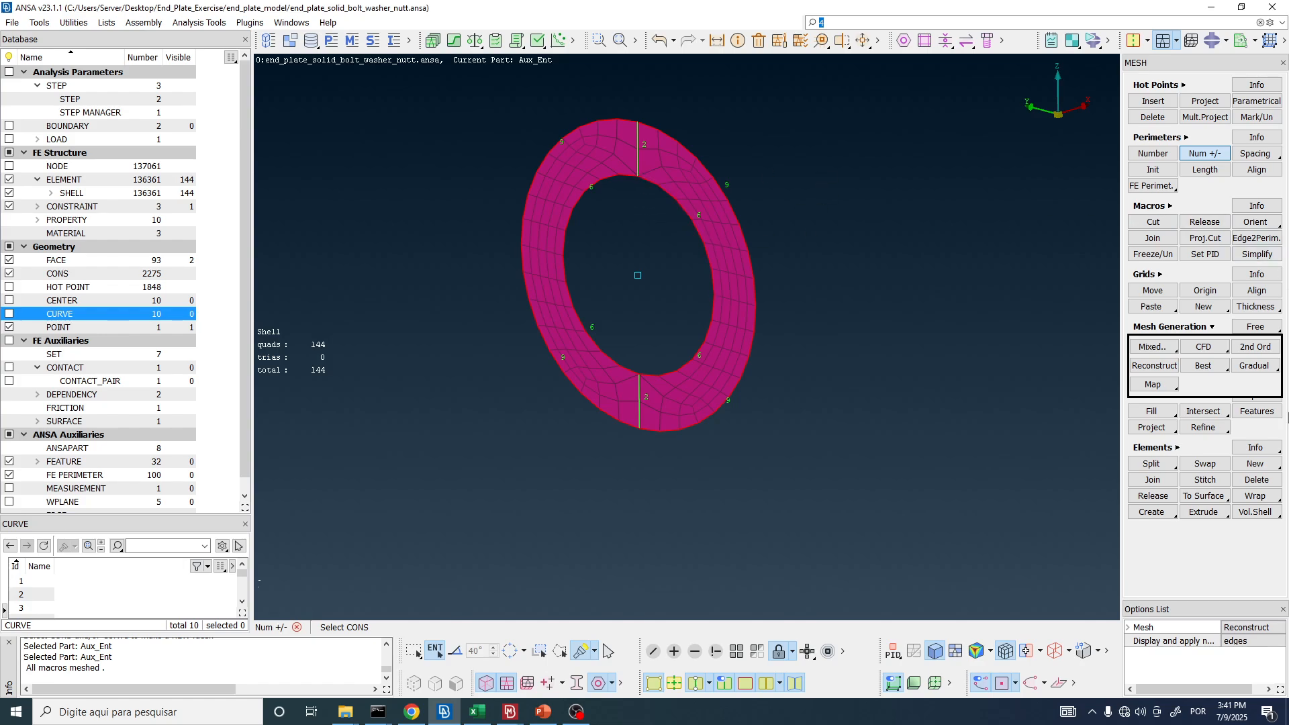
left_click(1253, 630)
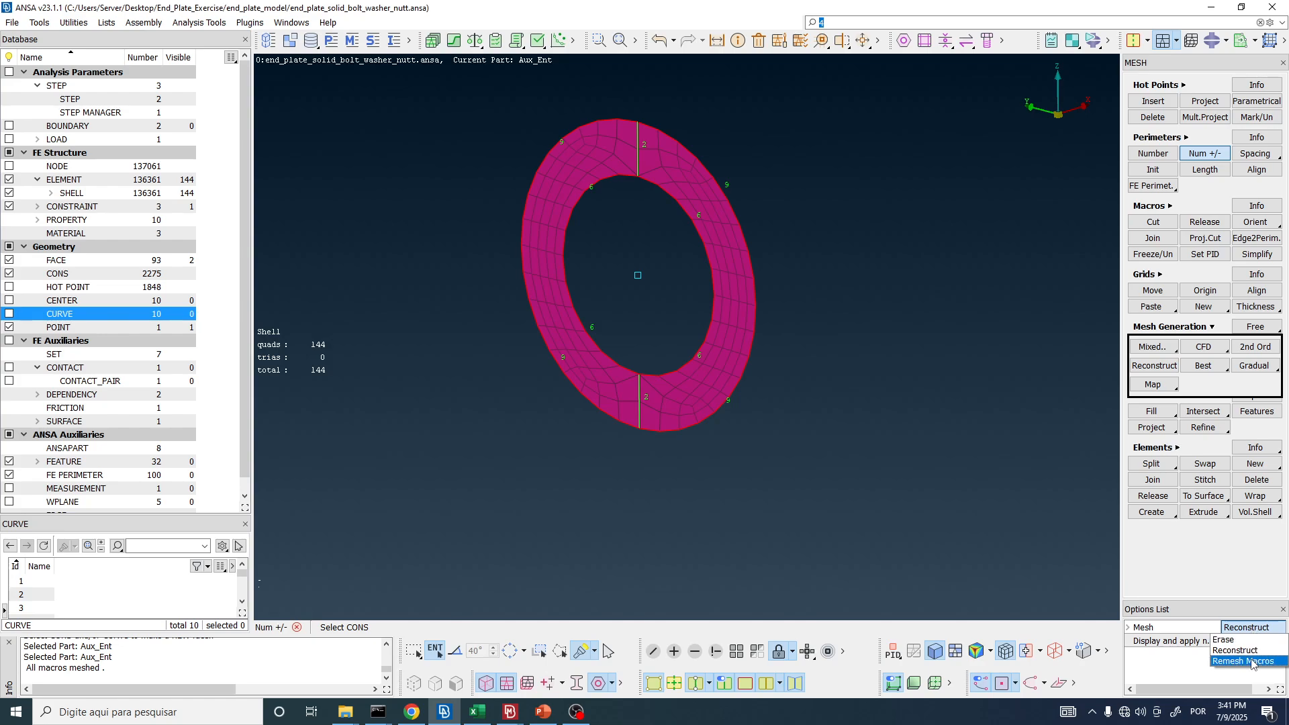
left_click(1251, 661)
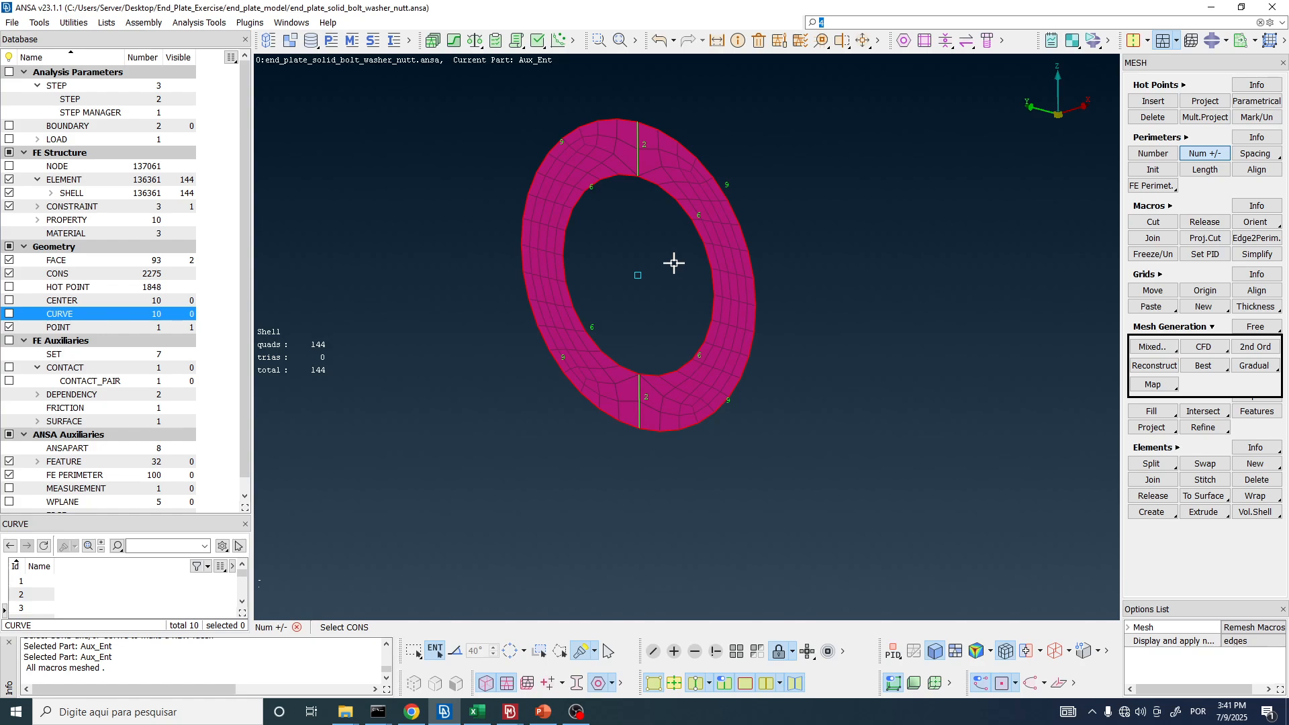
scroll(665, 208, "up", 3)
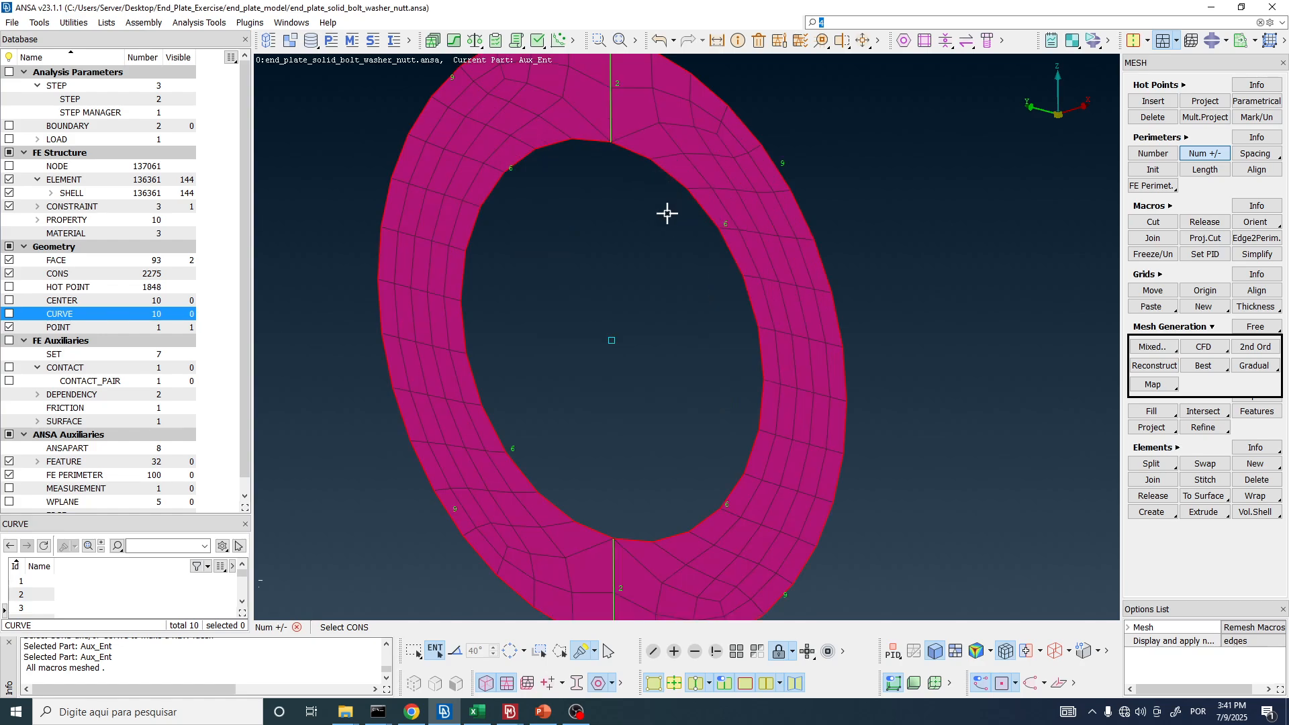
scroll(691, 224, "down", 3)
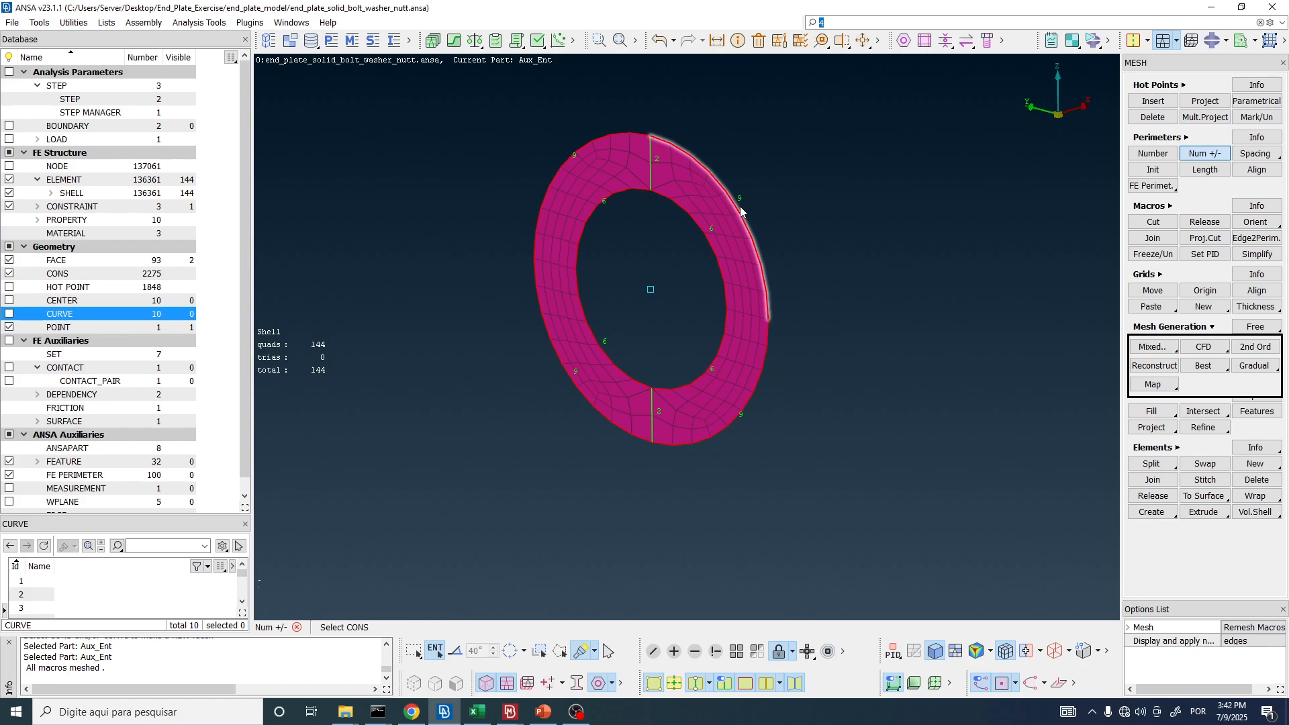
- Reduce the element number on the inner and outer perimeters of the ring's right half to 7 per segment
right_click(707, 235)
right_click(740, 214)
right_click(741, 213)
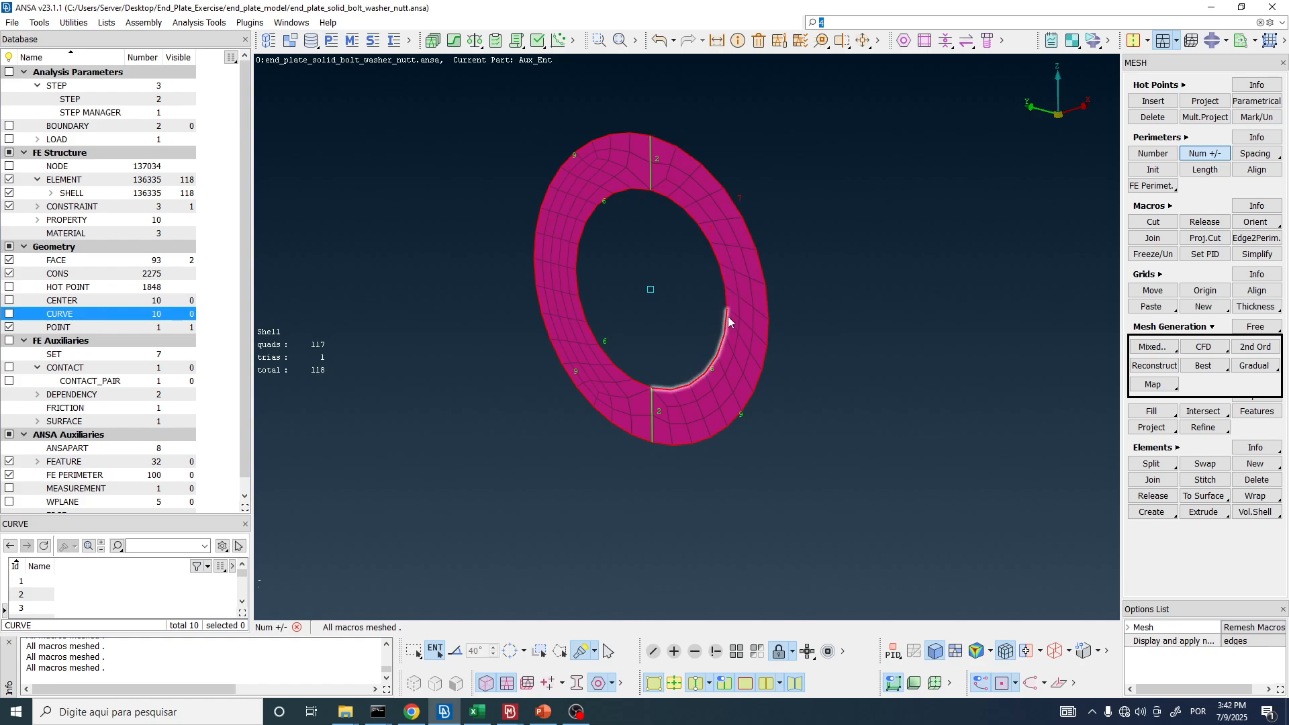
left_click(723, 350)
right_click(745, 397)
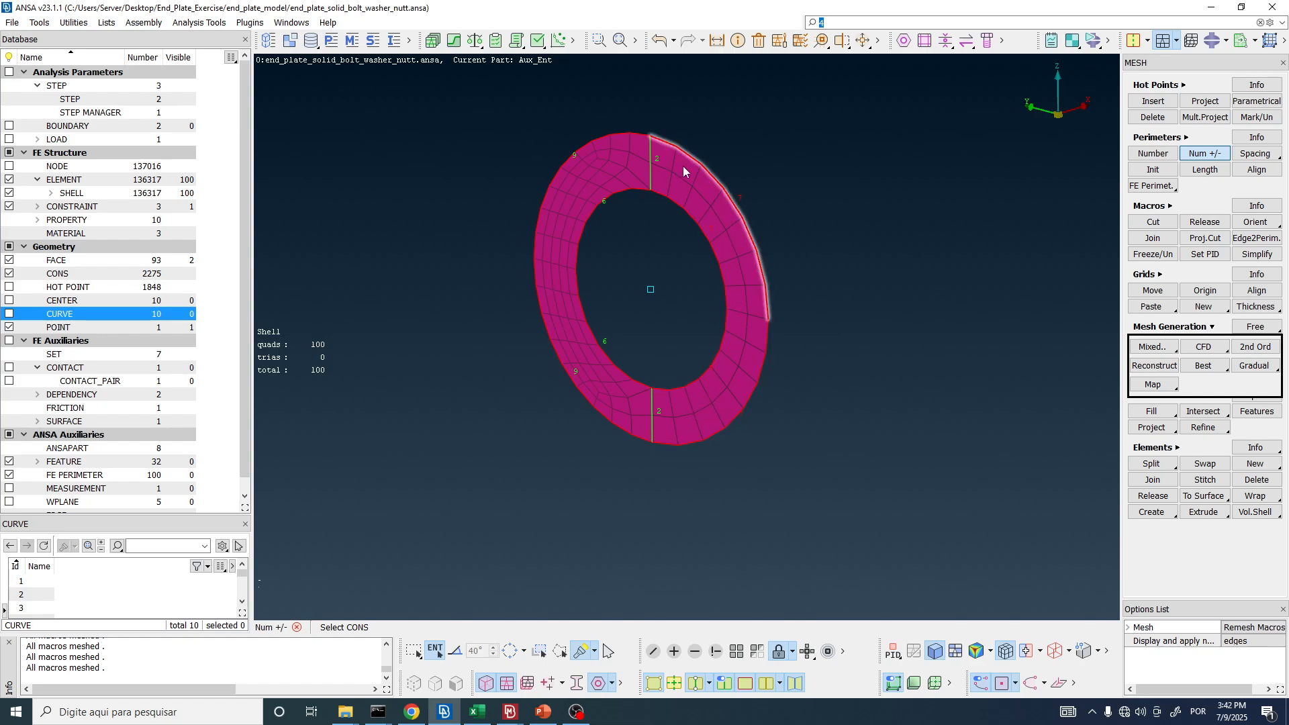
- Reduce the element number on the inner and outer perimeters of the ring's left half to 7 per segment
right_click(593, 214)
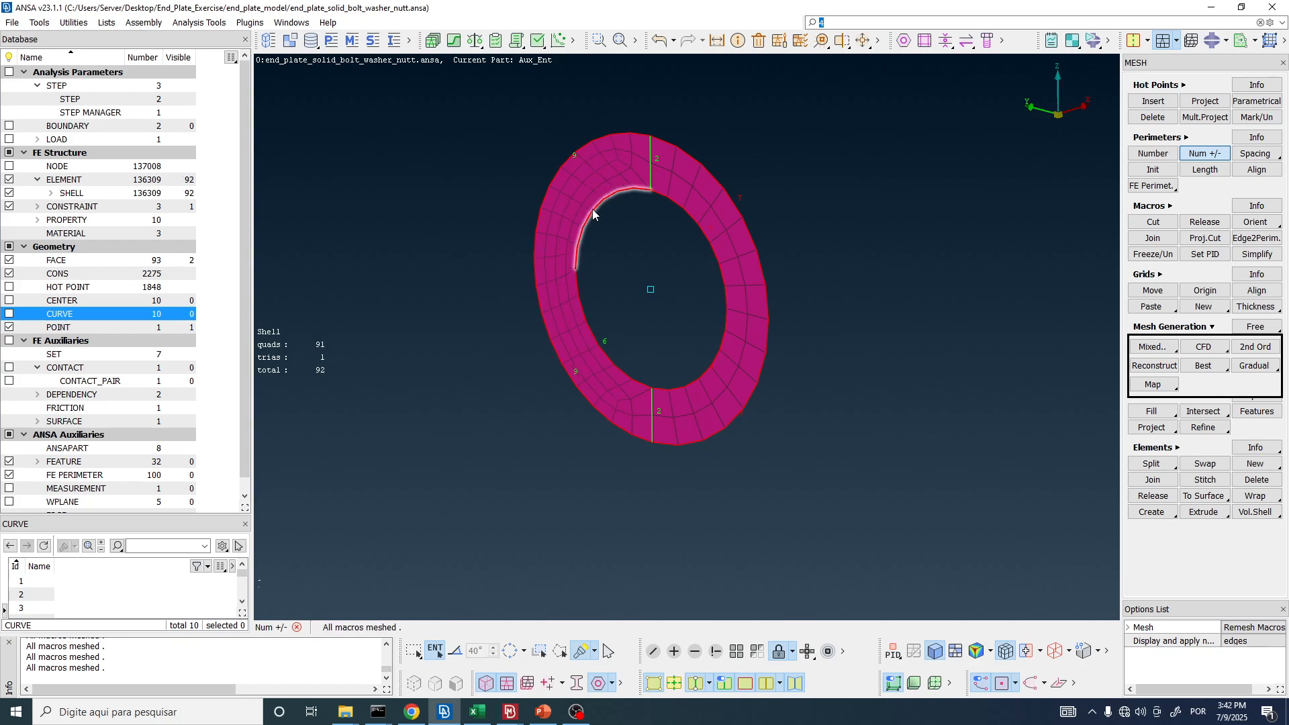
right_click(577, 158)
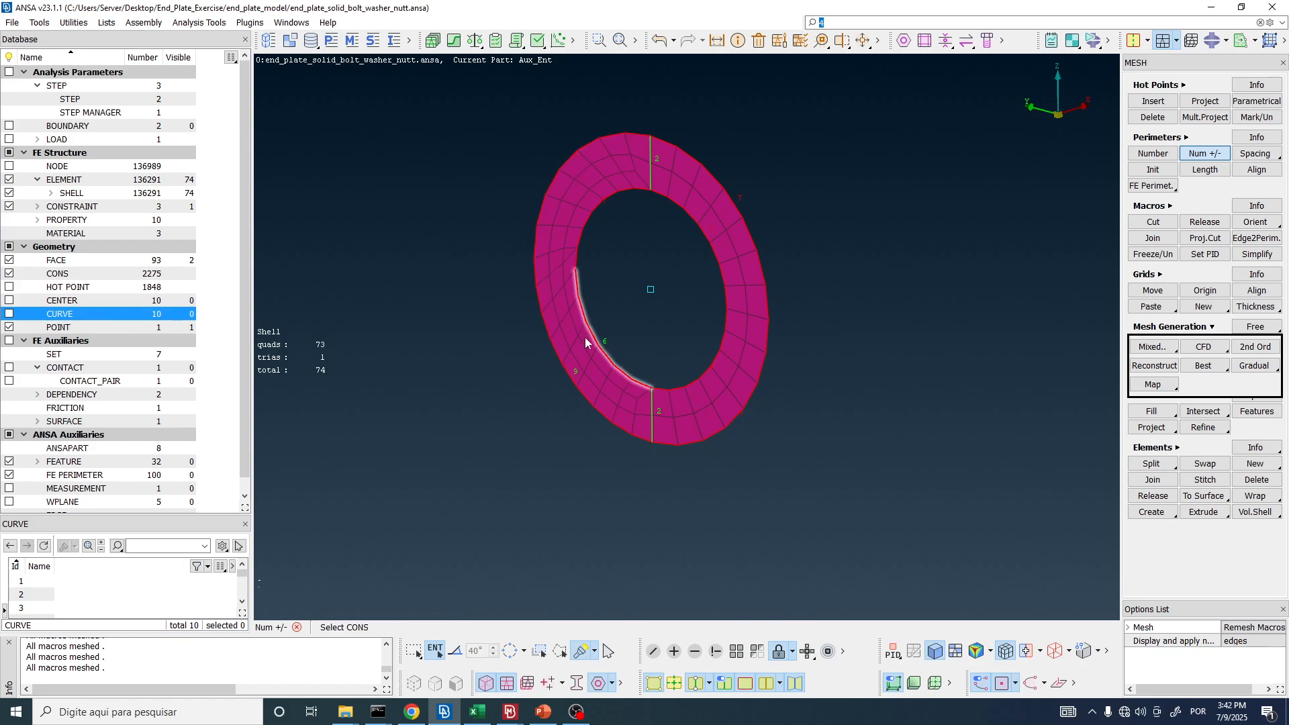
right_click(606, 361)
right_click(575, 384)
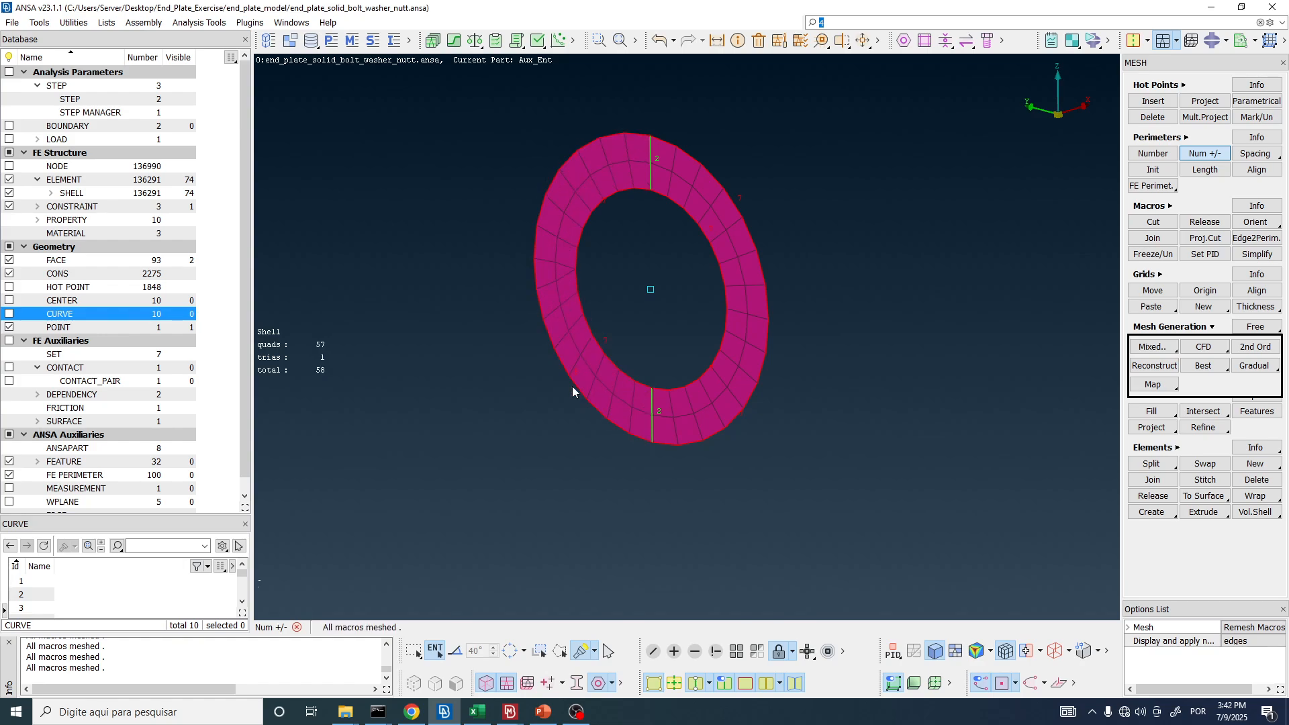
right_click(572, 385)
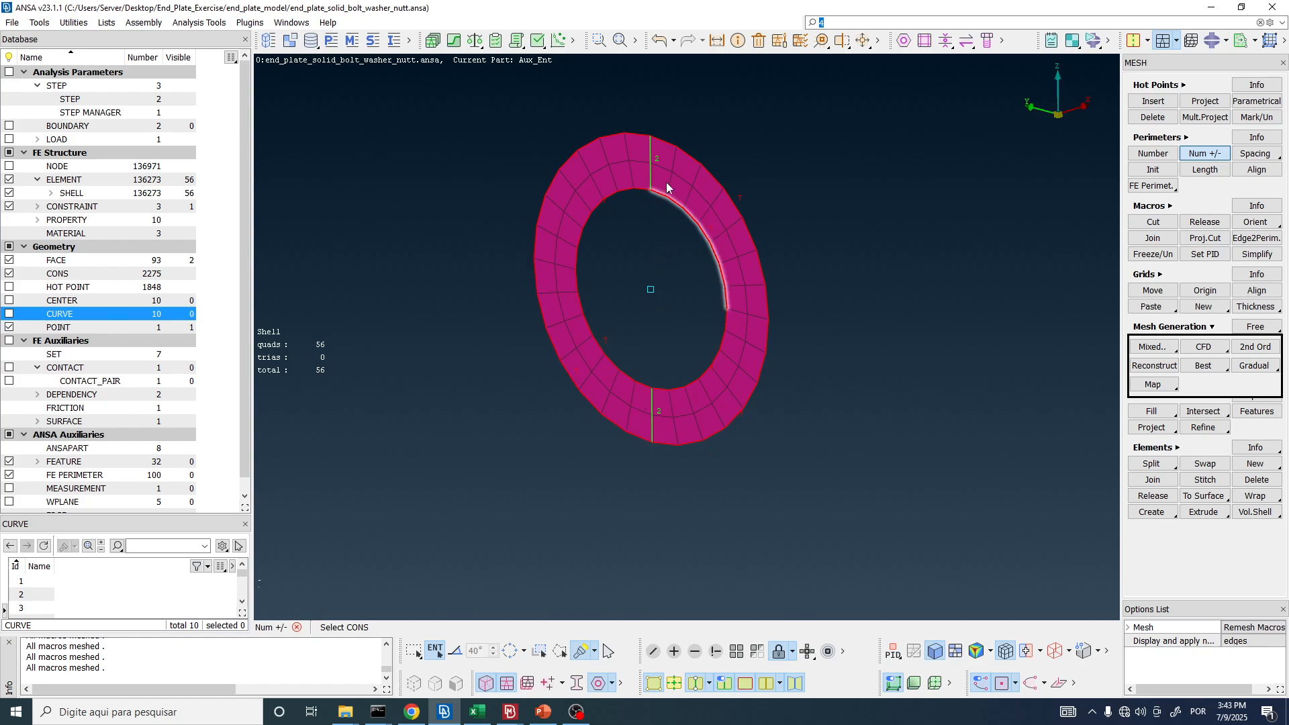
- Examine the remeshed ring from the front and at an angle, then leave the perimeter number command
scroll(663, 181, "up", 3)
mouse_move(666, 159)
left_mouse_down("ctrl")
mouse_move(716, 149)
mouse_move(686, 161)
left_mouse_up("ctrl")
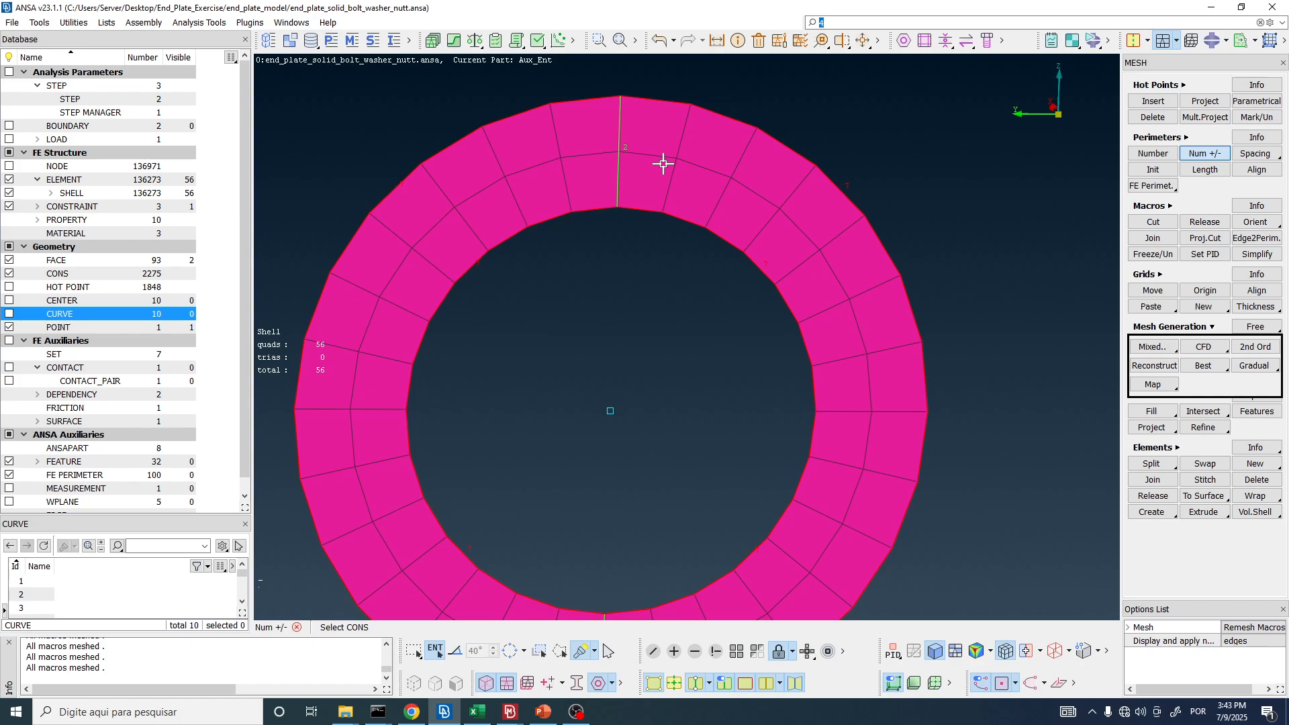
scroll(672, 161, "down", 3)
left_click_drag(677, 161, 611, 236, "ctrl")
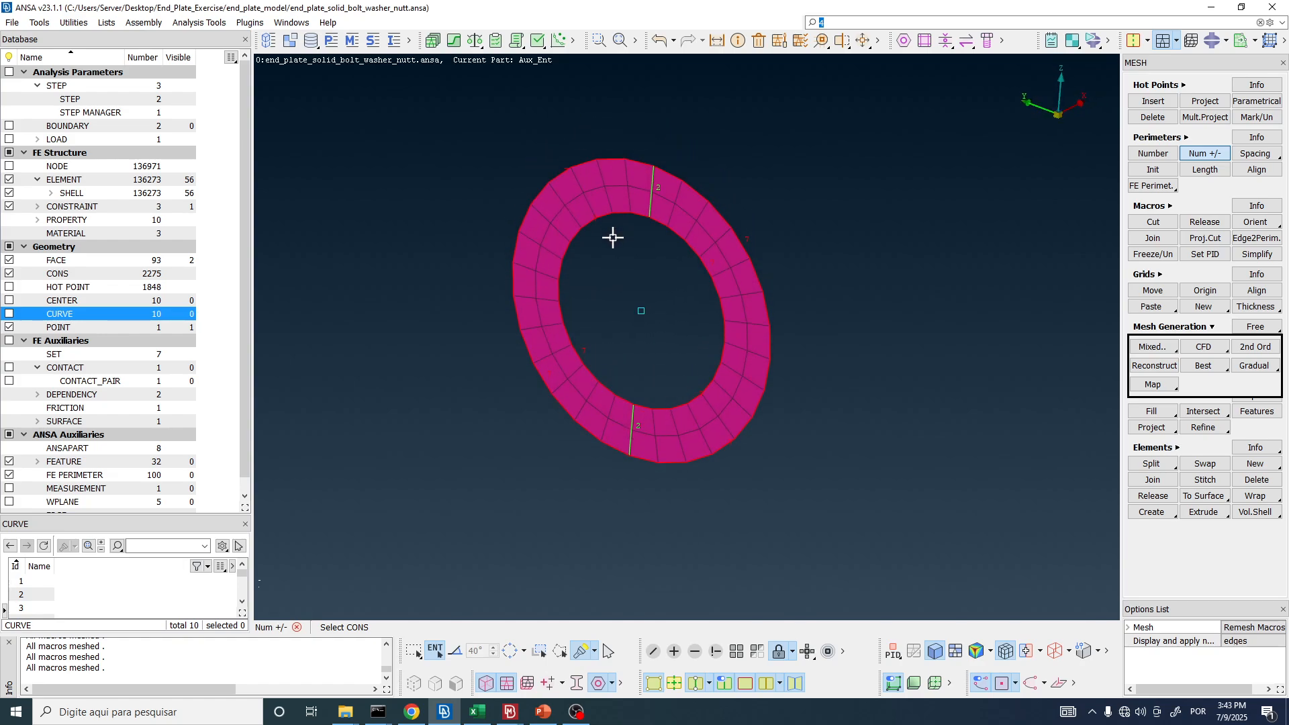
left_click_drag(699, 216, 642, 233, "ctrl")
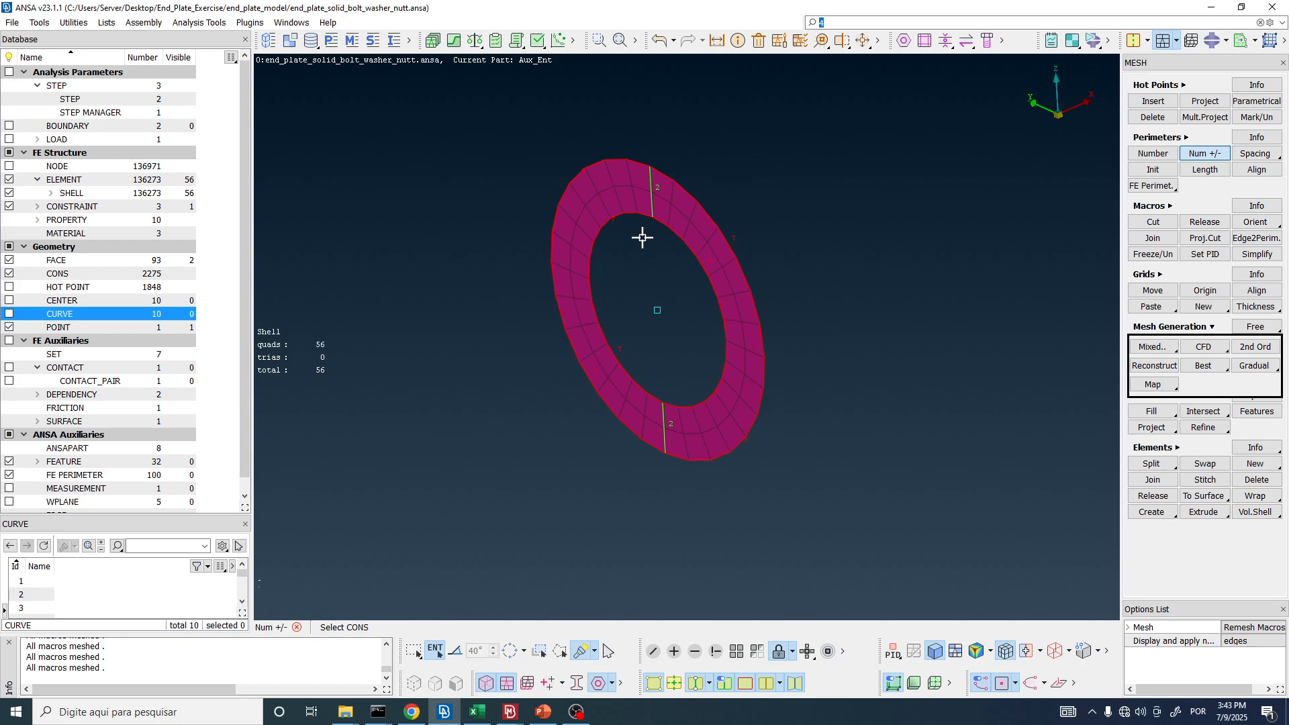
left_click_drag(627, 240, 656, 305, "ctrl")
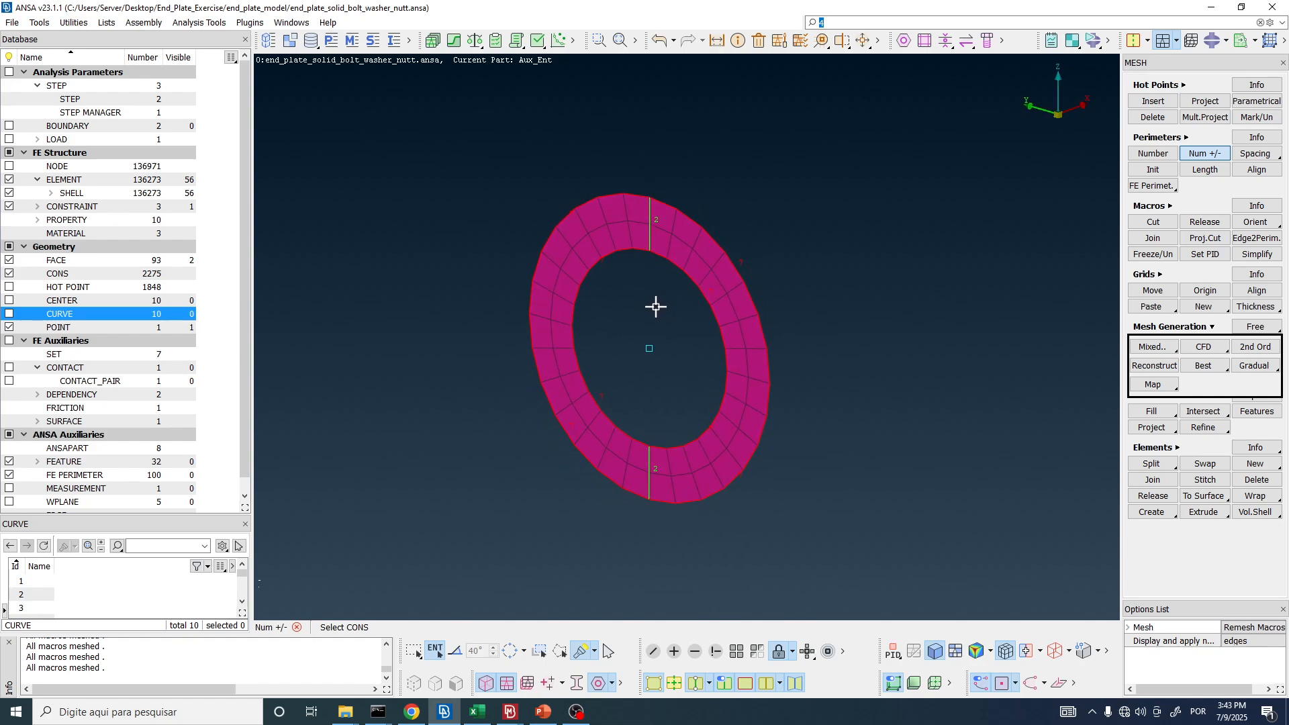
left_click(1179, 331)
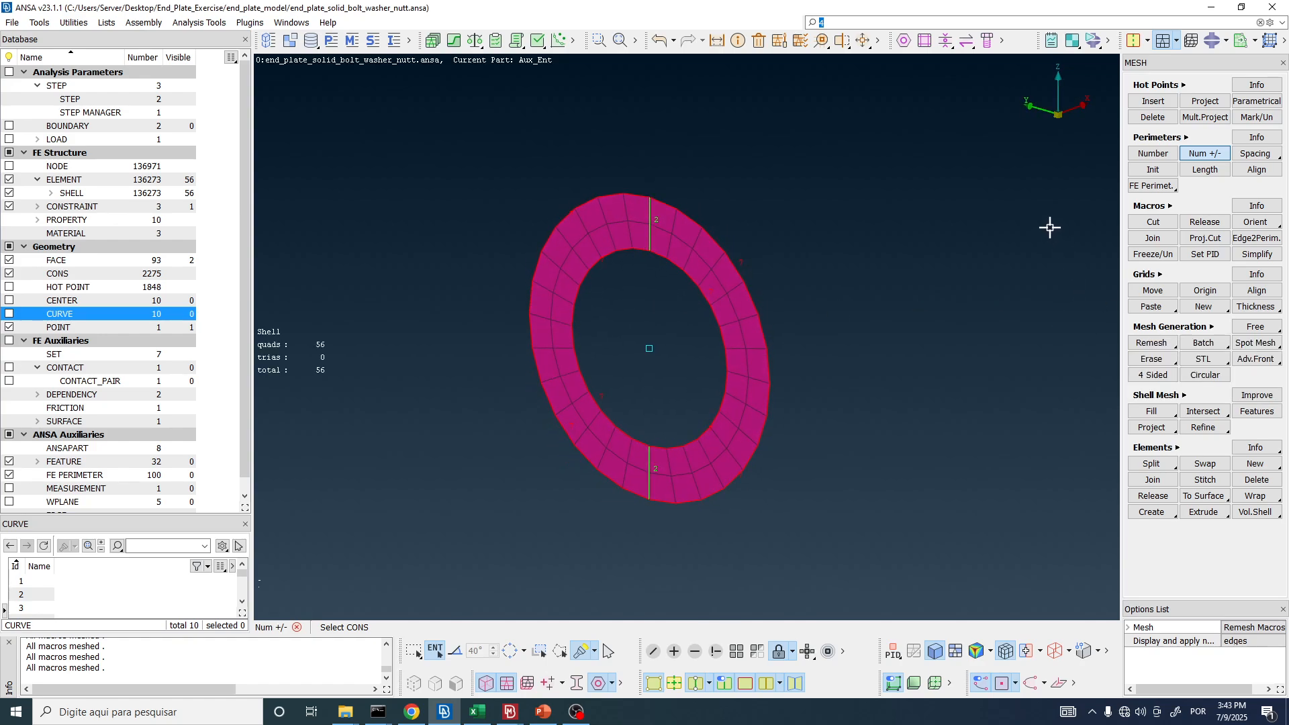
middle_click(686, 305)
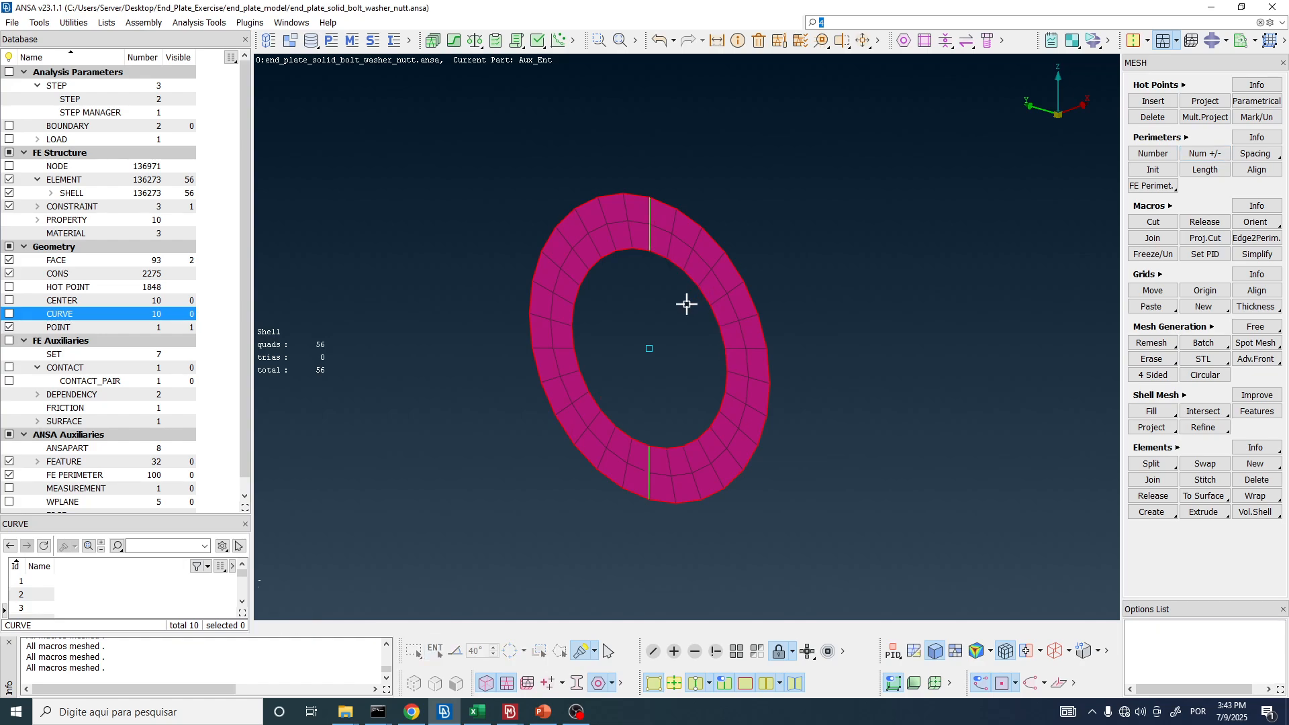
mouse_move(687, 304)
left_mouse_down("ctrl")
mouse_move(567, 288)
mouse_move(665, 308)
left_mouse_up("ctrl")
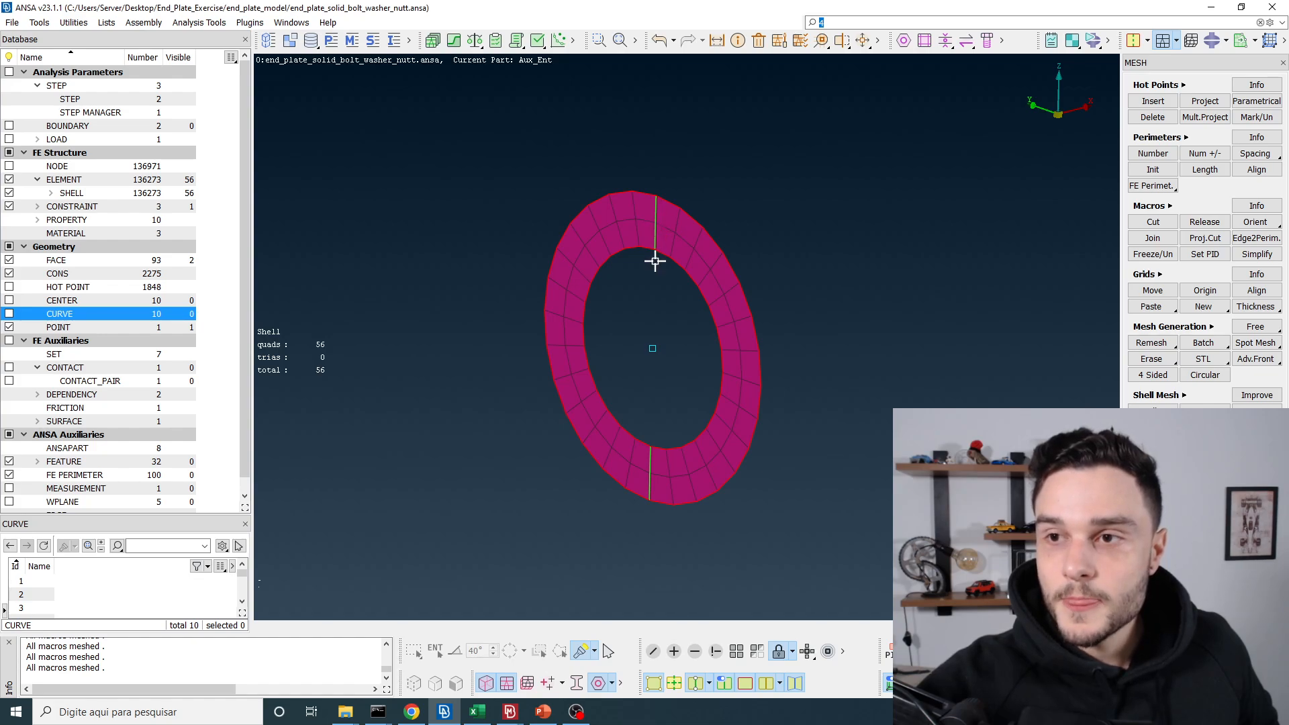
- Switch from Classic Mesh to the Volume Mesh tools with the whole ring in view
left_click(1176, 41)
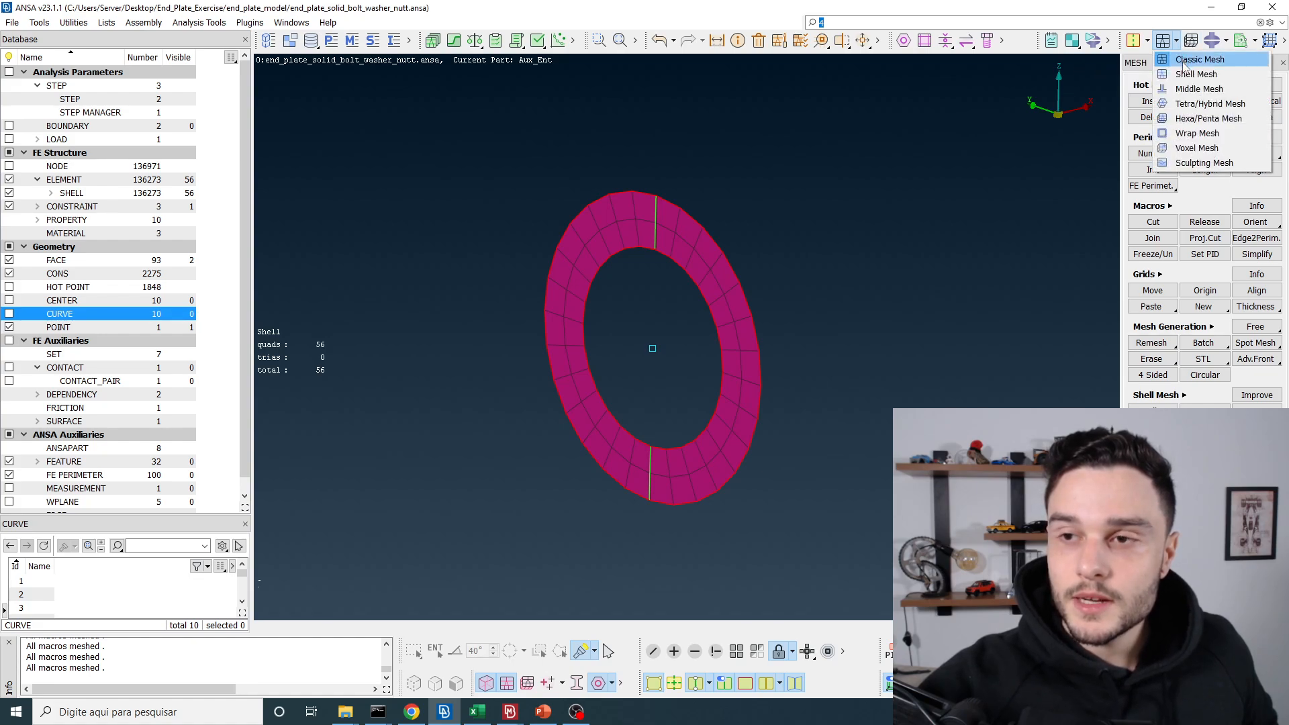
left_click(1186, 60)
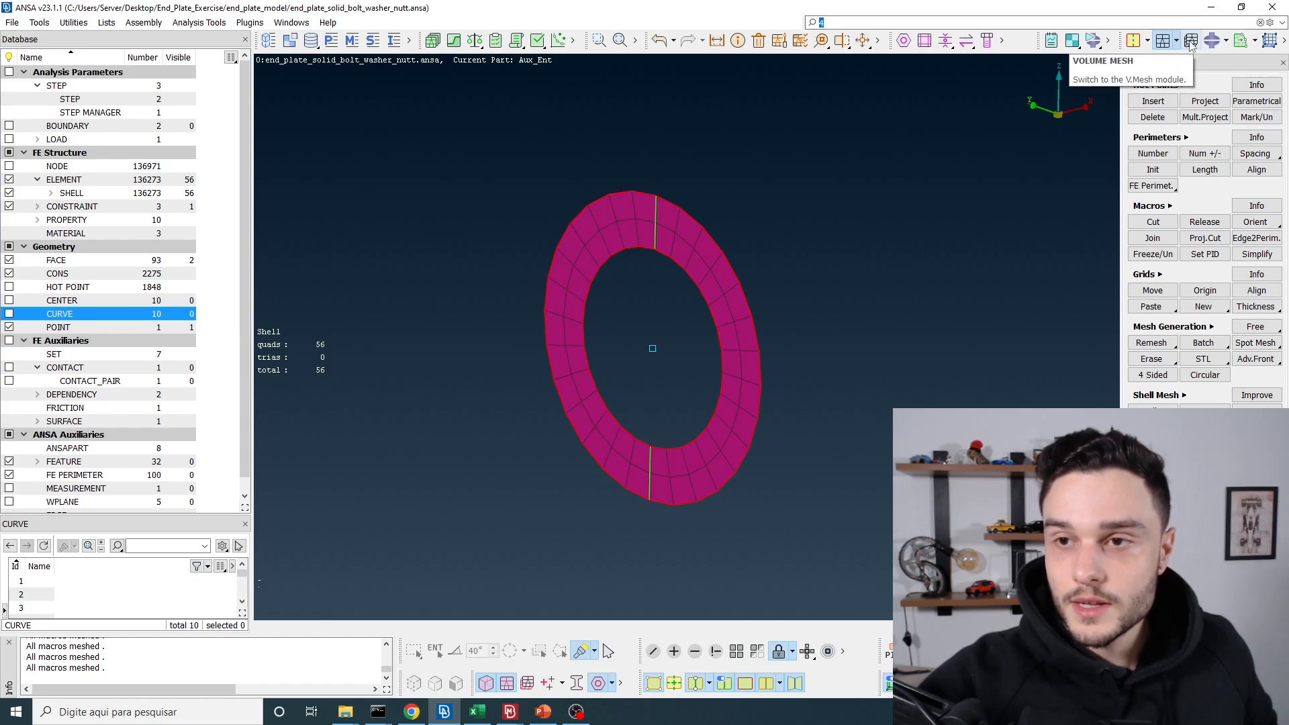
left_click(1191, 42)
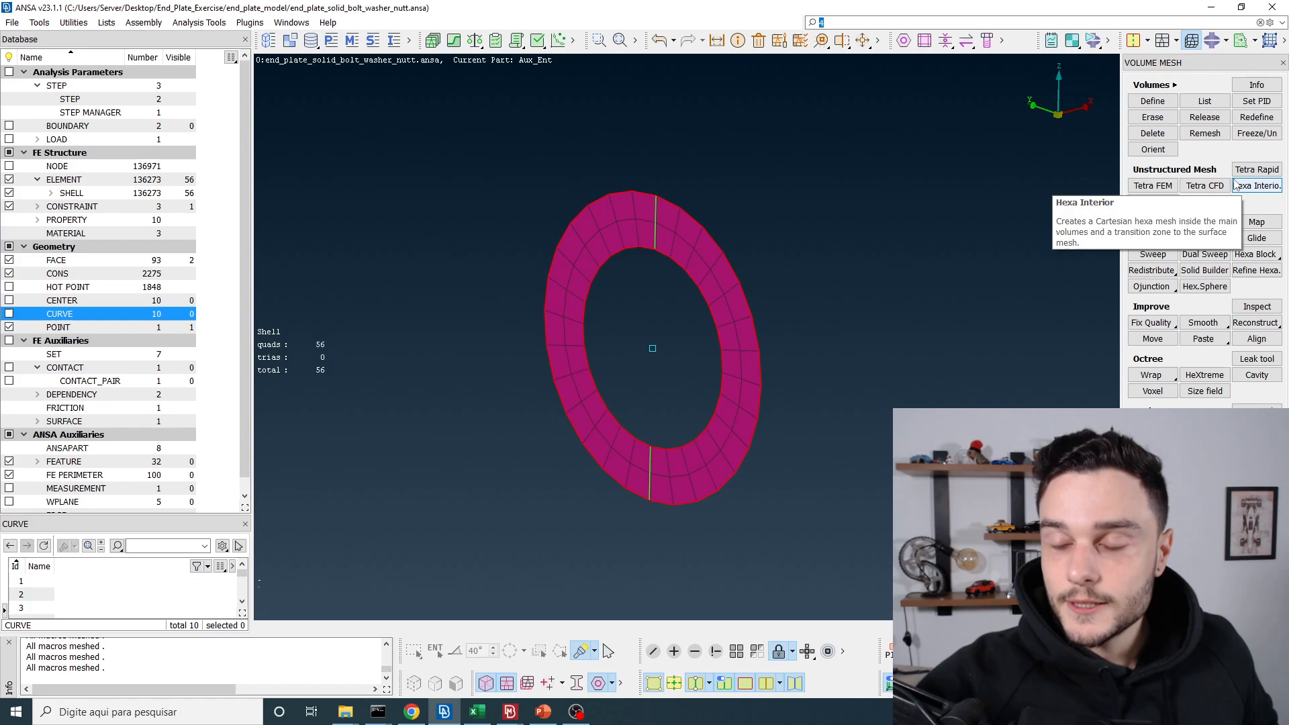
scroll(719, 143, "down", 3)
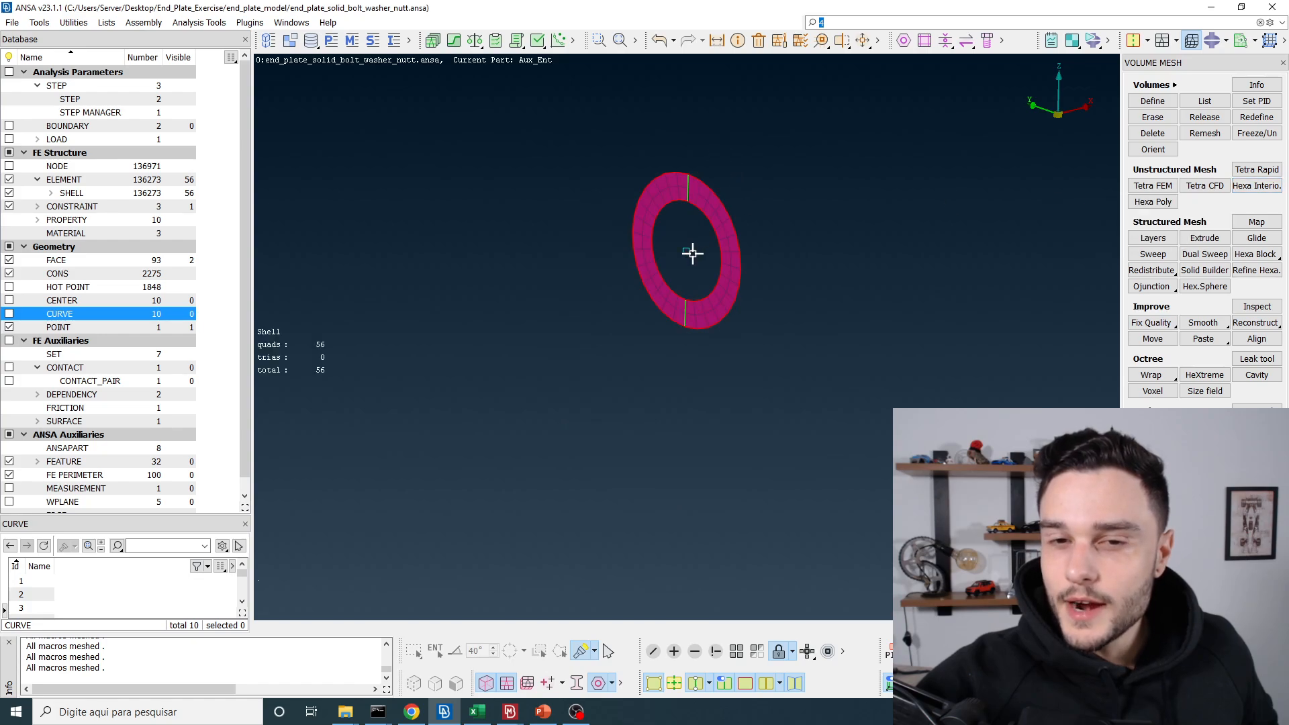
scroll(689, 251, "up", 3)
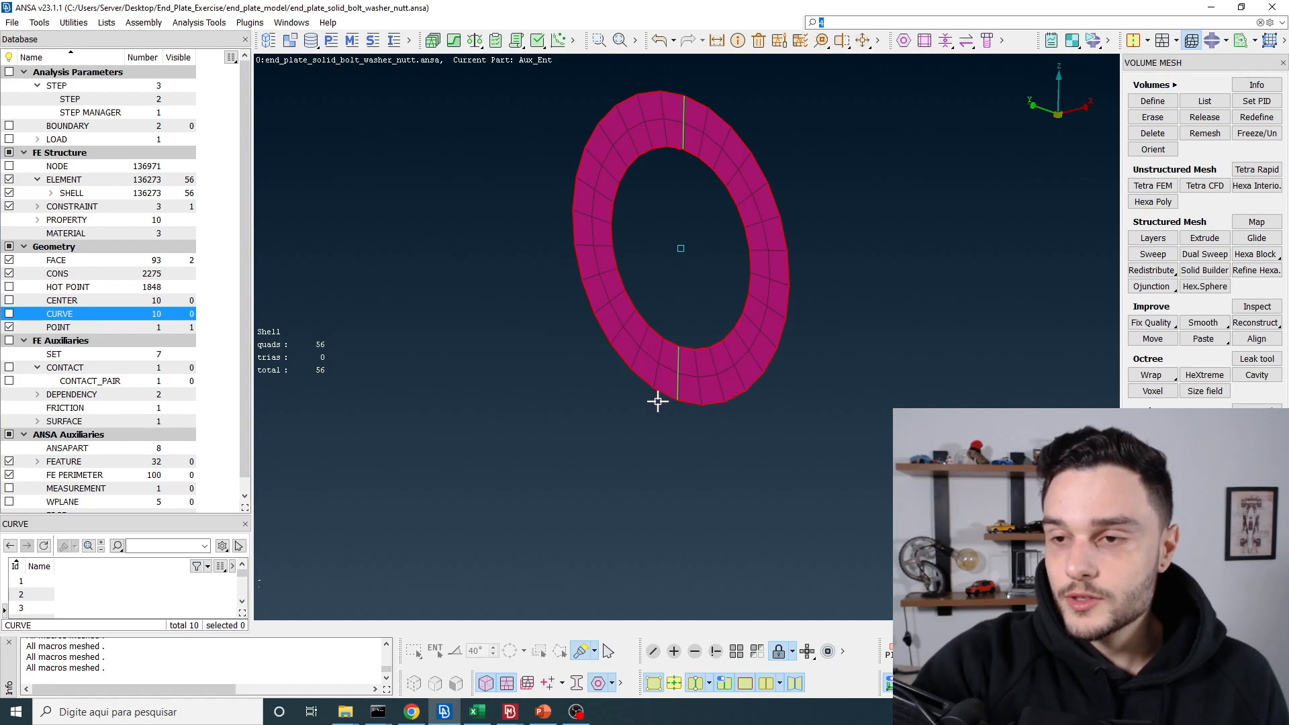
- Start a structured-mesh Extrude with all the ring's shells as the source area and None as the target
left_click(1206, 239)
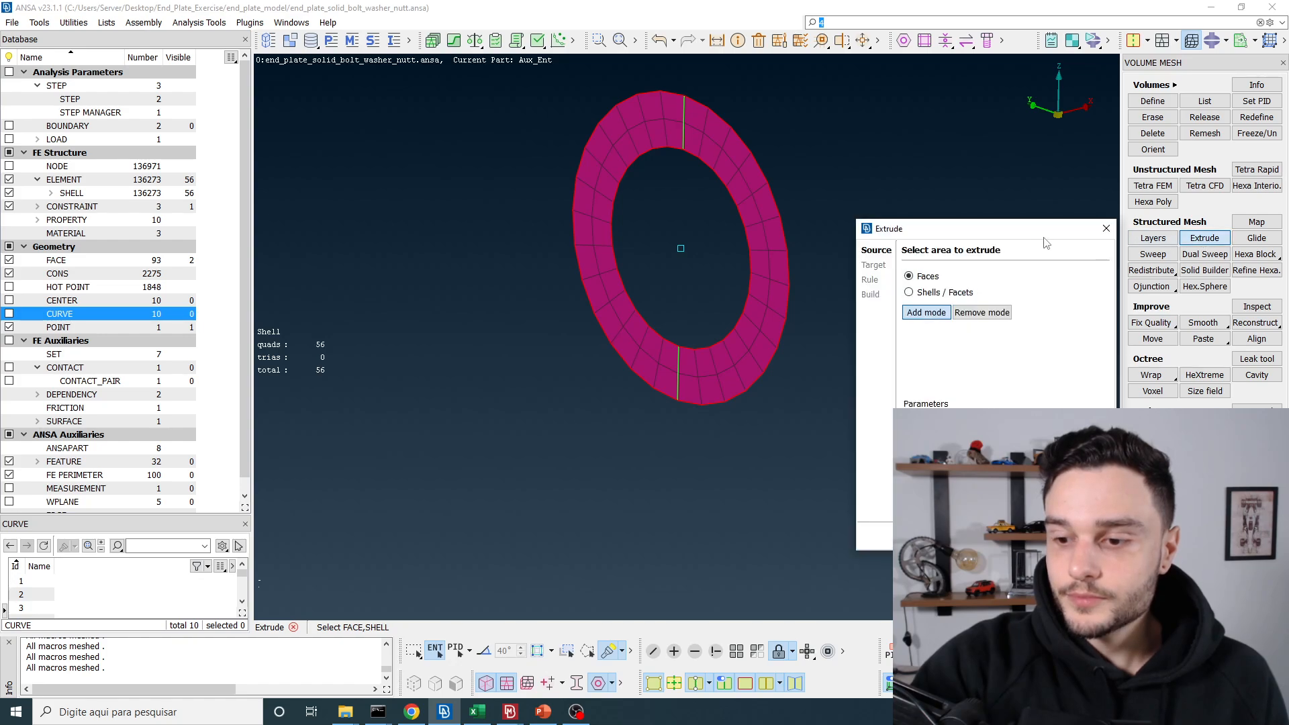
left_click_drag(1021, 232, 448, 150)
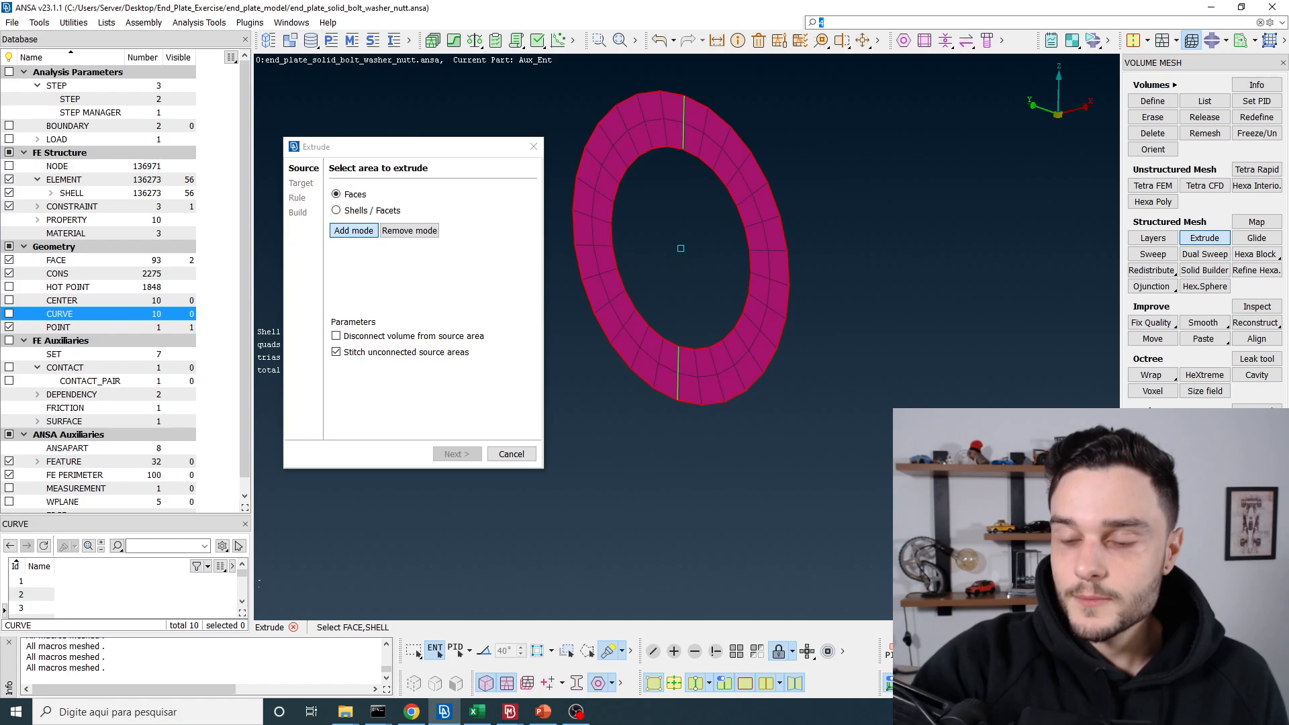
left_click_drag(298, 147, 221, 132)
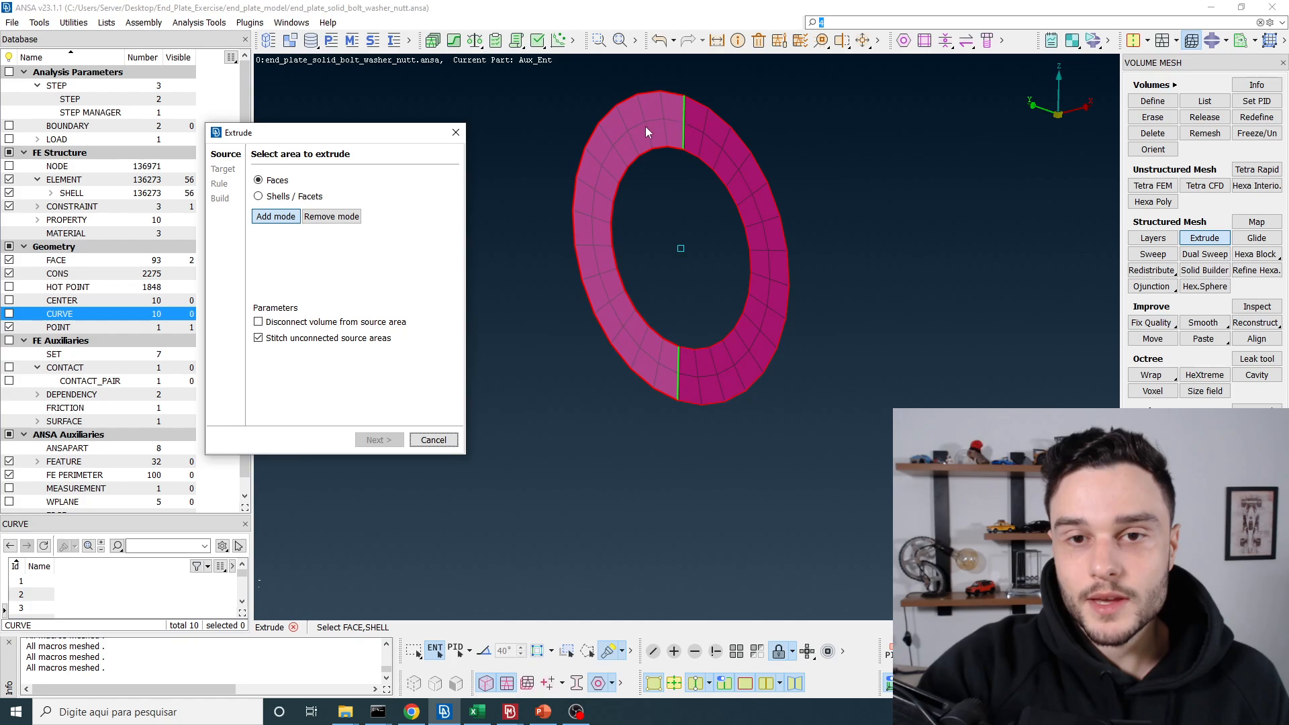
left_click(276, 198)
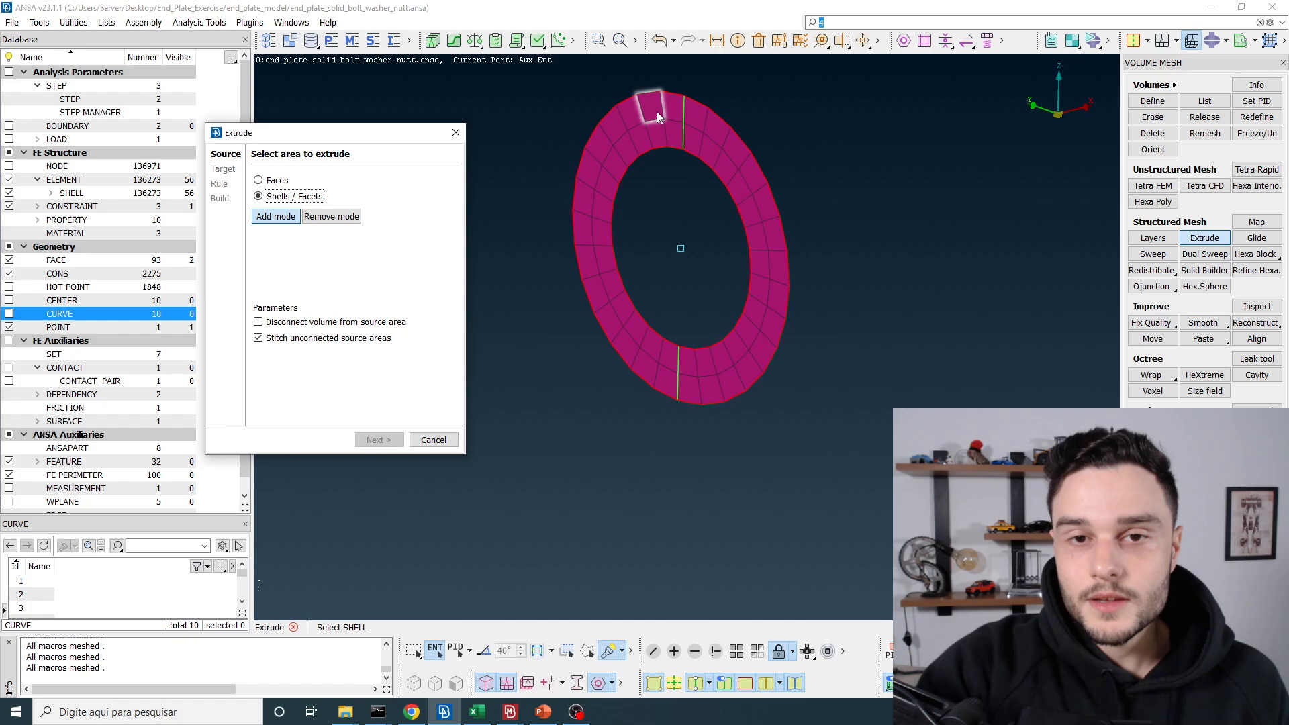
left_click_drag(531, 71, 885, 446)
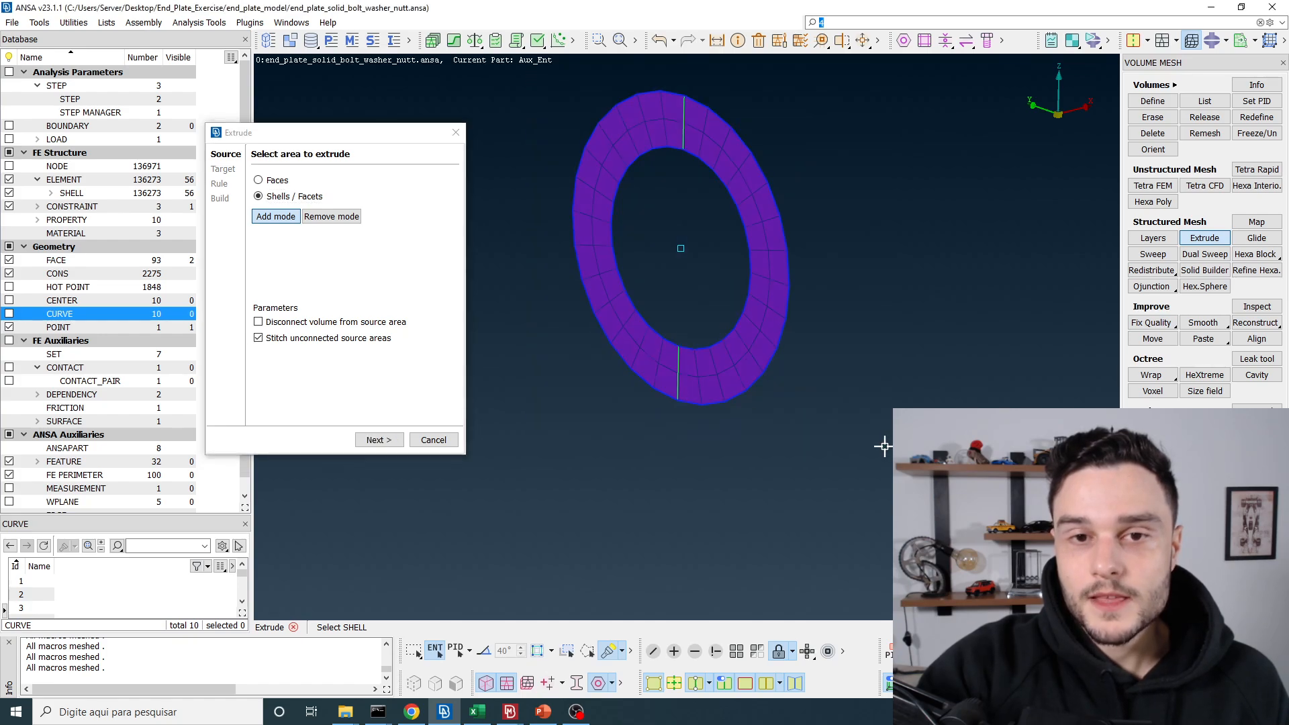
left_click(374, 440)
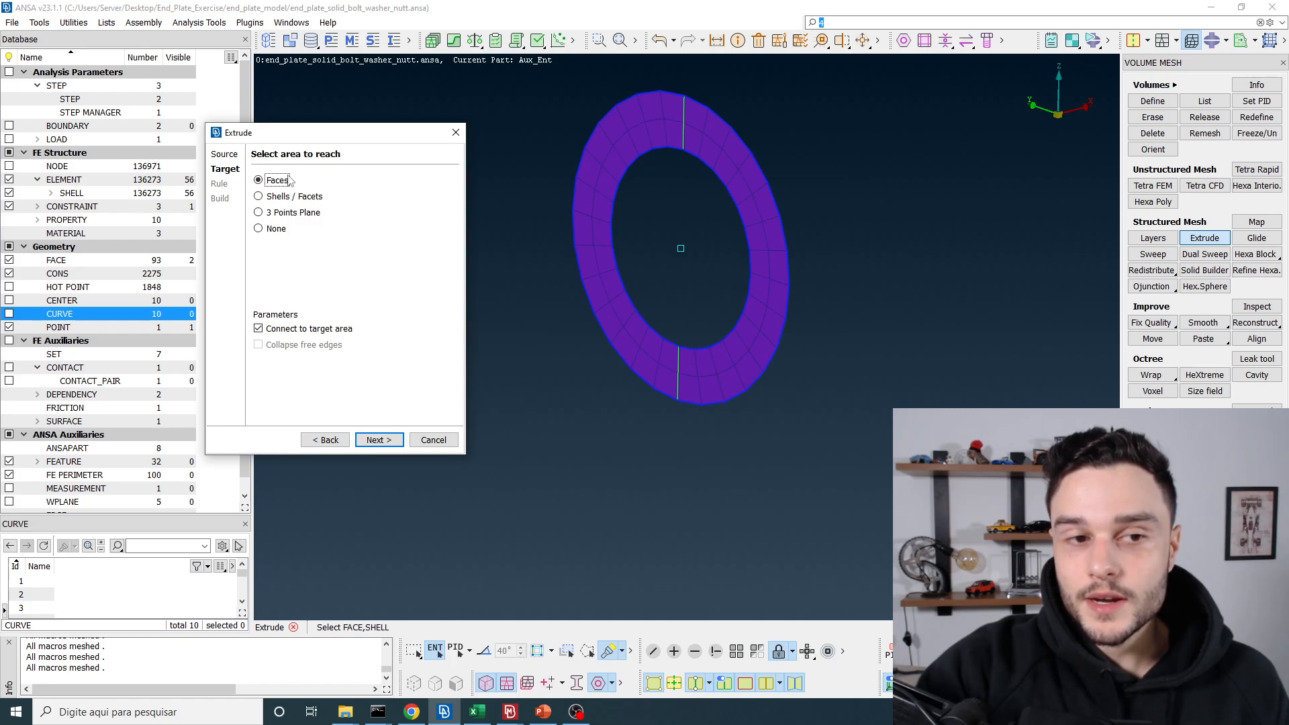
left_click(275, 230)
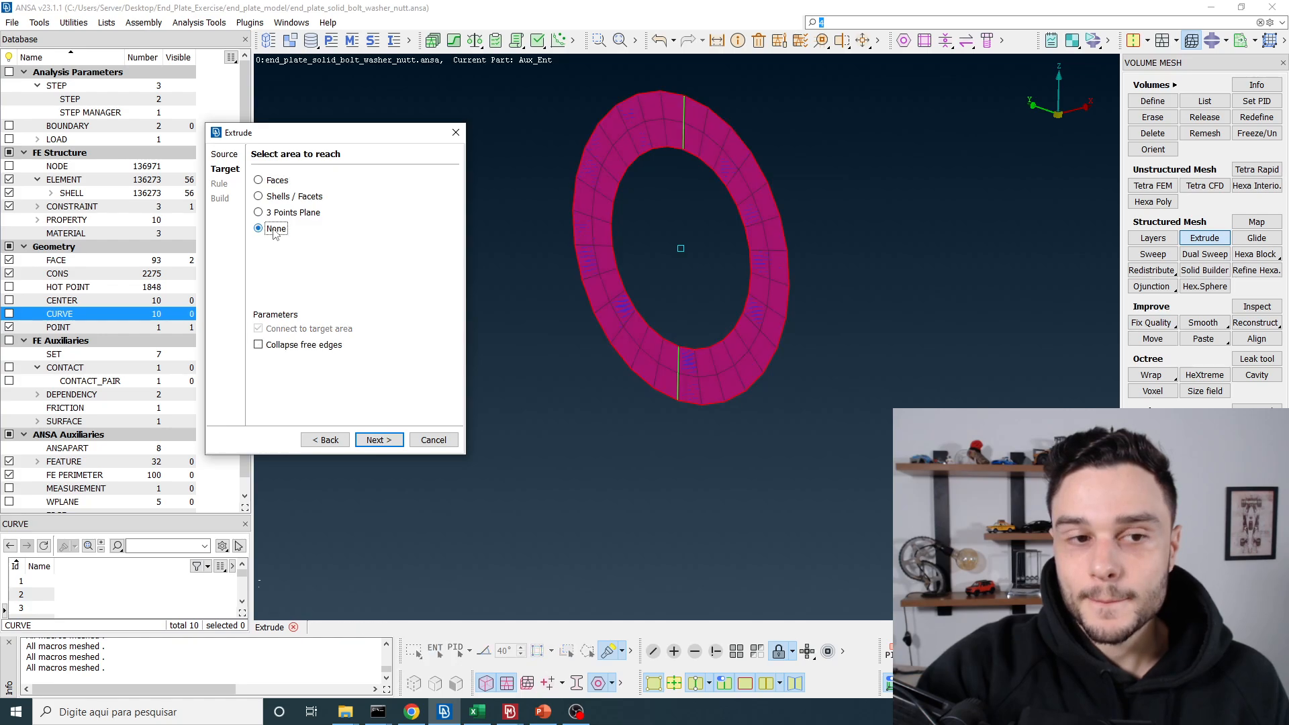
middle_click(564, 179)
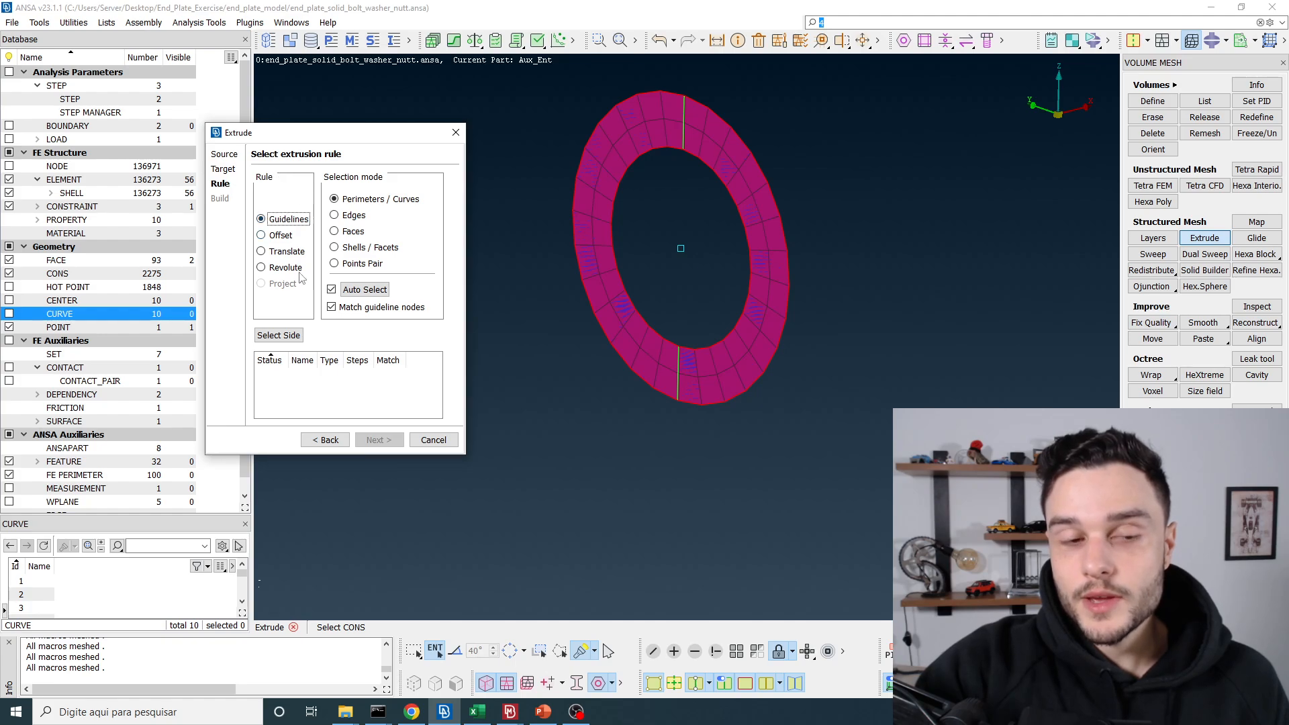
- Set the extrusion rule to Offset in the Inverted direction and proceed to the build parameters
left_click(274, 236)
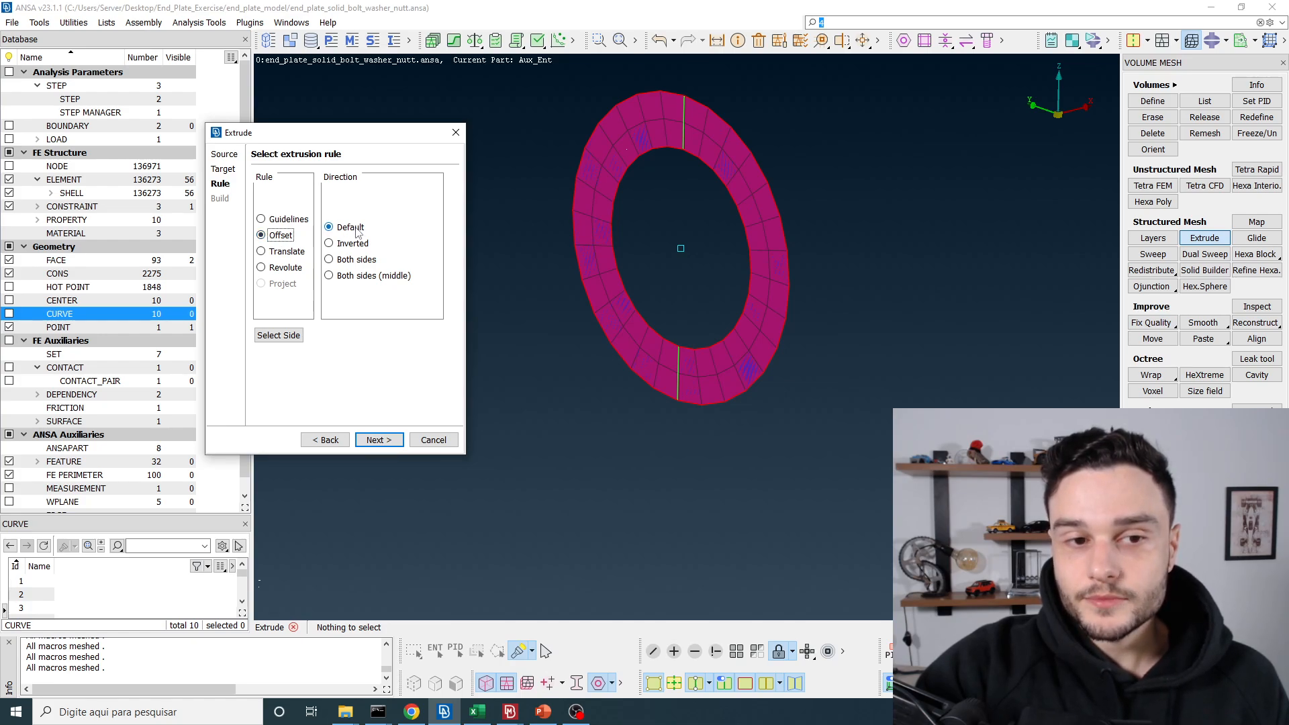
left_click_drag(706, 244, 682, 158, "ctrl")
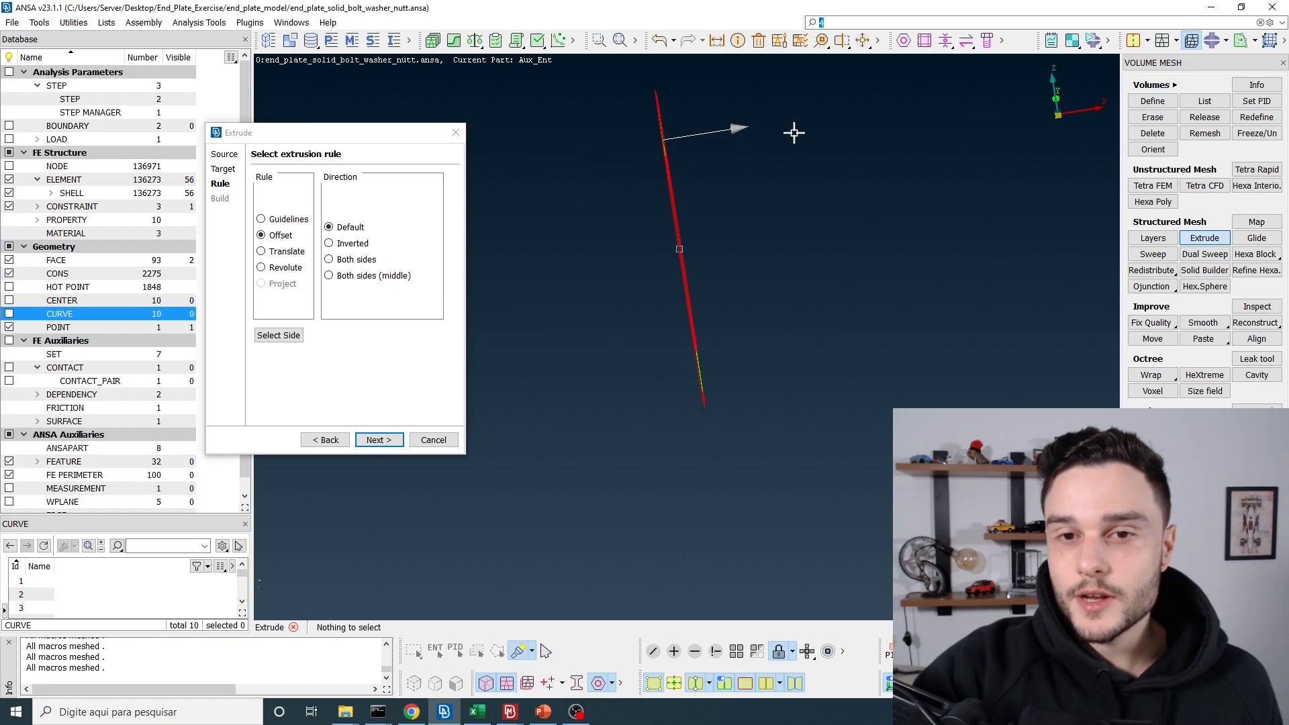
left_click_drag(794, 129, 844, 178, "ctrl")
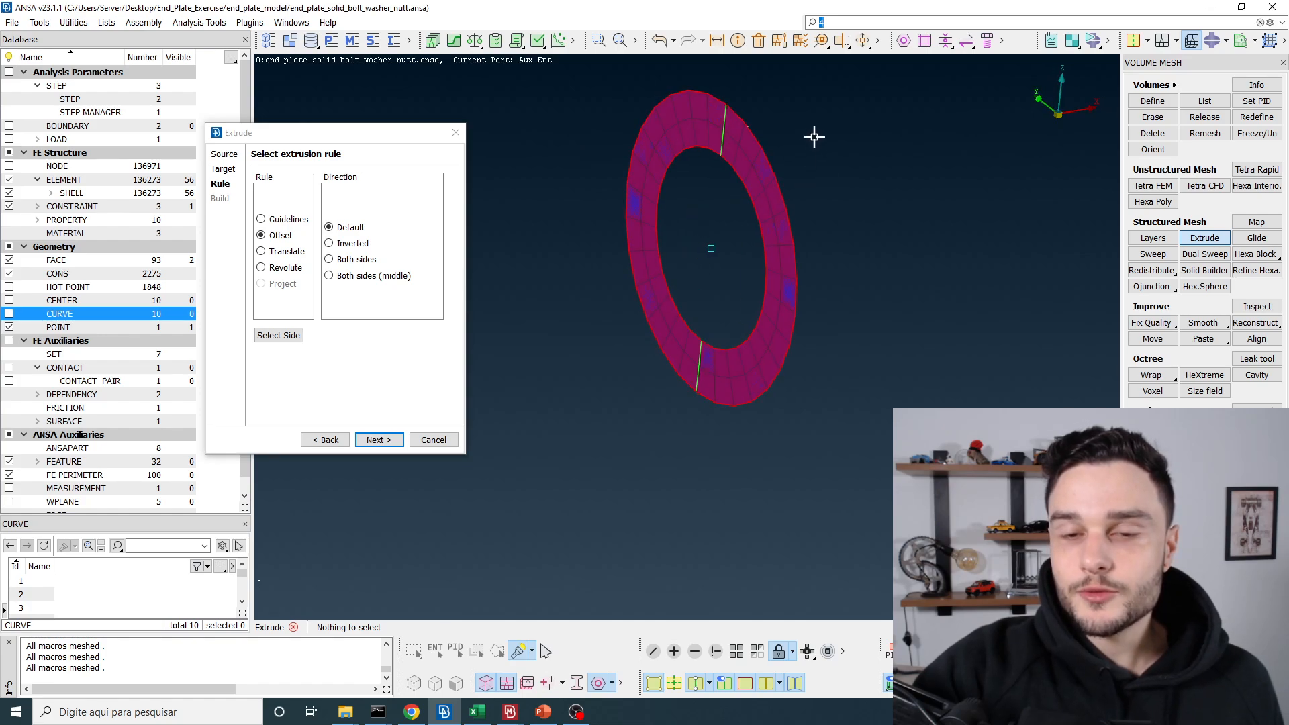
left_click(350, 248)
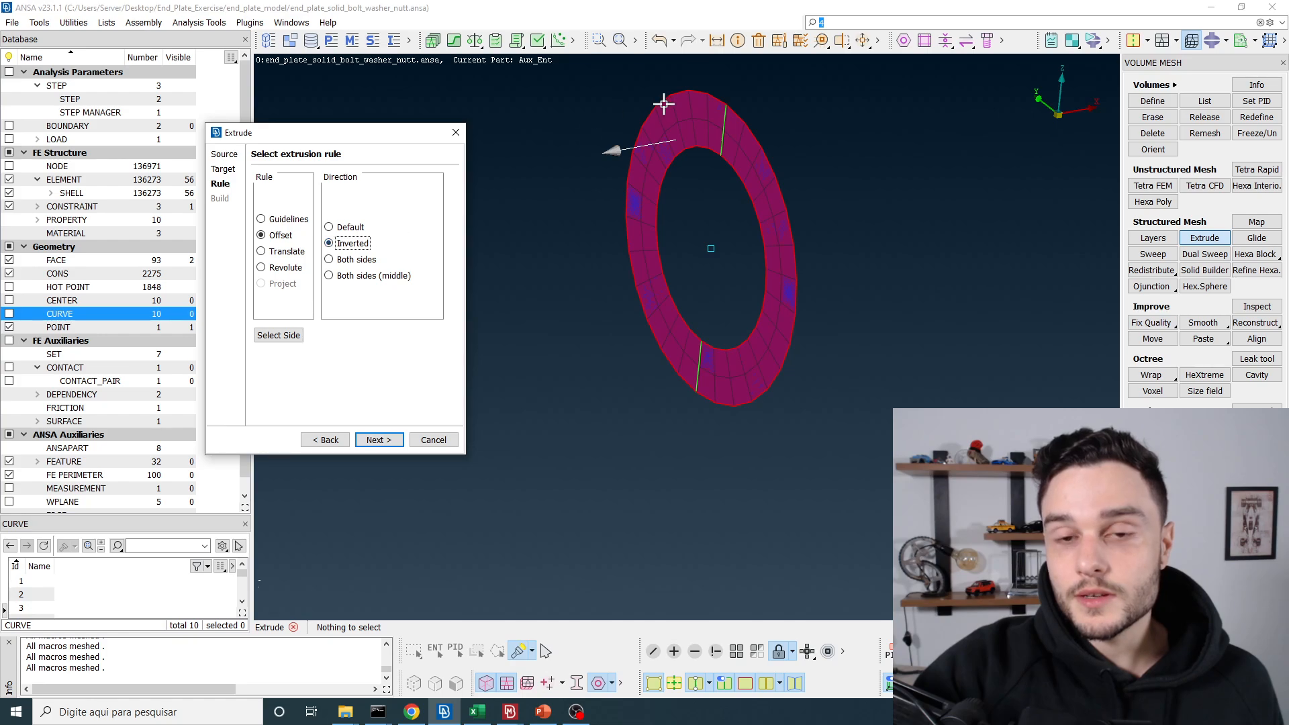
left_click_drag(662, 102, 791, 178, "ctrl")
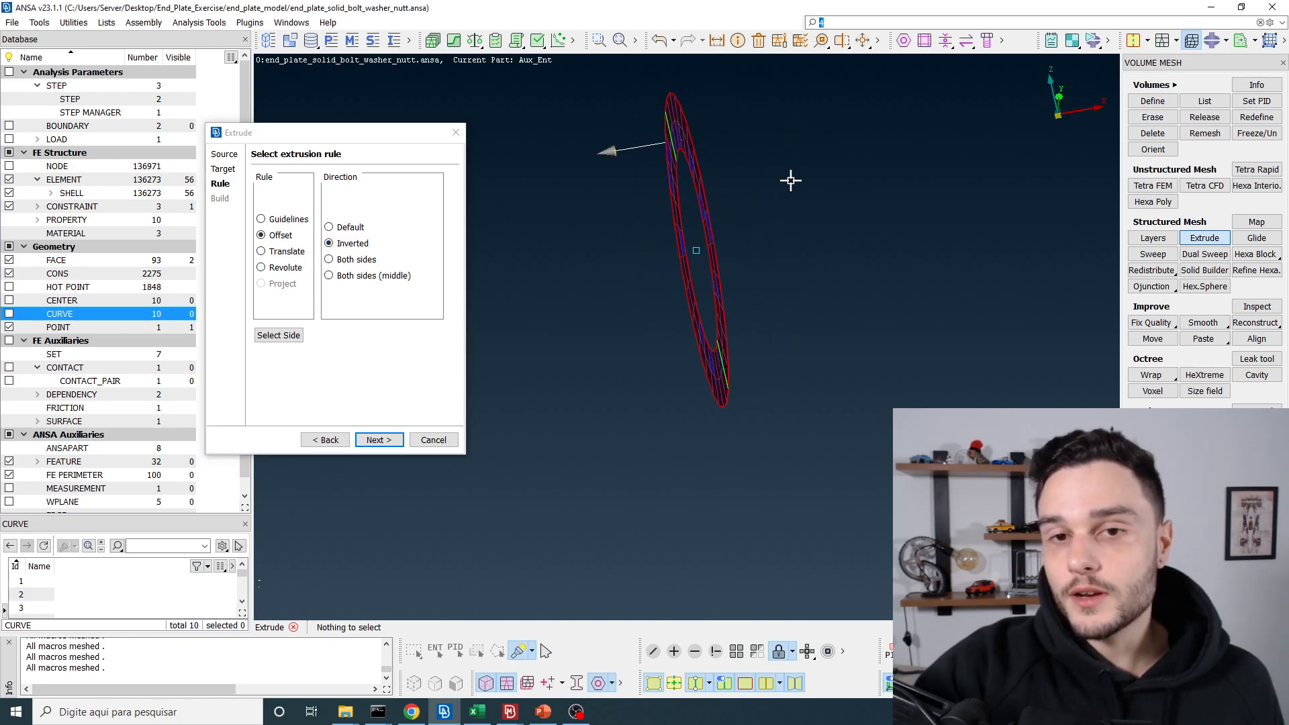
middle_click_drag(791, 179, 880, 145, "ctrl")
left_click_drag(879, 145, 831, 172, "ctrl")
middle_click_drag(831, 173, 804, 244, "ctrl")
left_click_drag(749, 175, 728, 184, "ctrl")
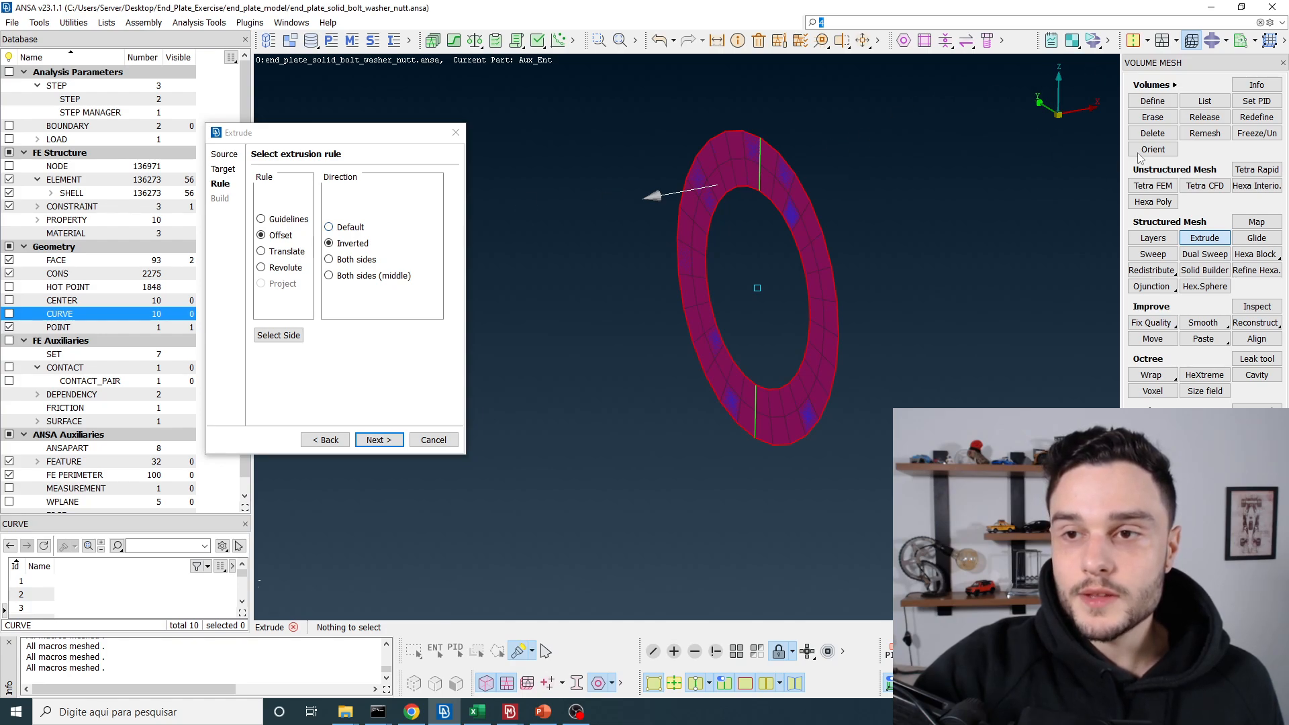
left_click(379, 440)
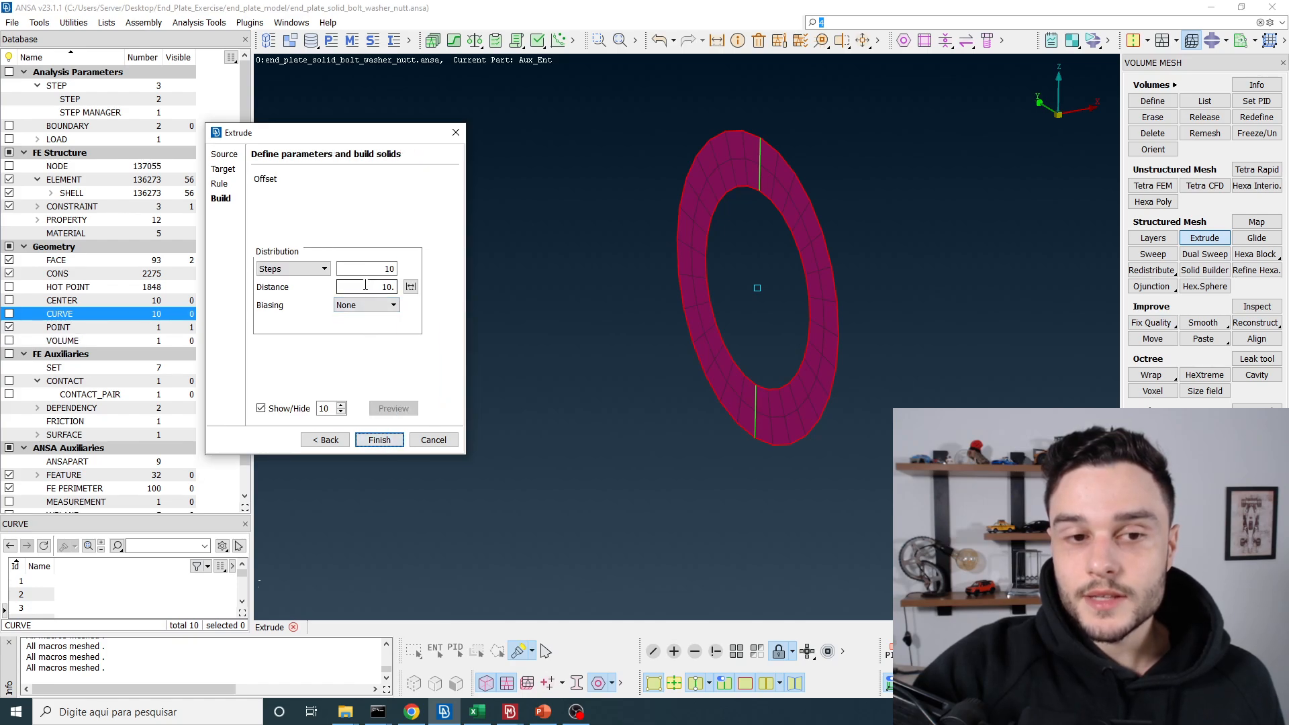
- Set the offset distance to 3 with 1 step and preview the extruded solids
left_click(365, 286)
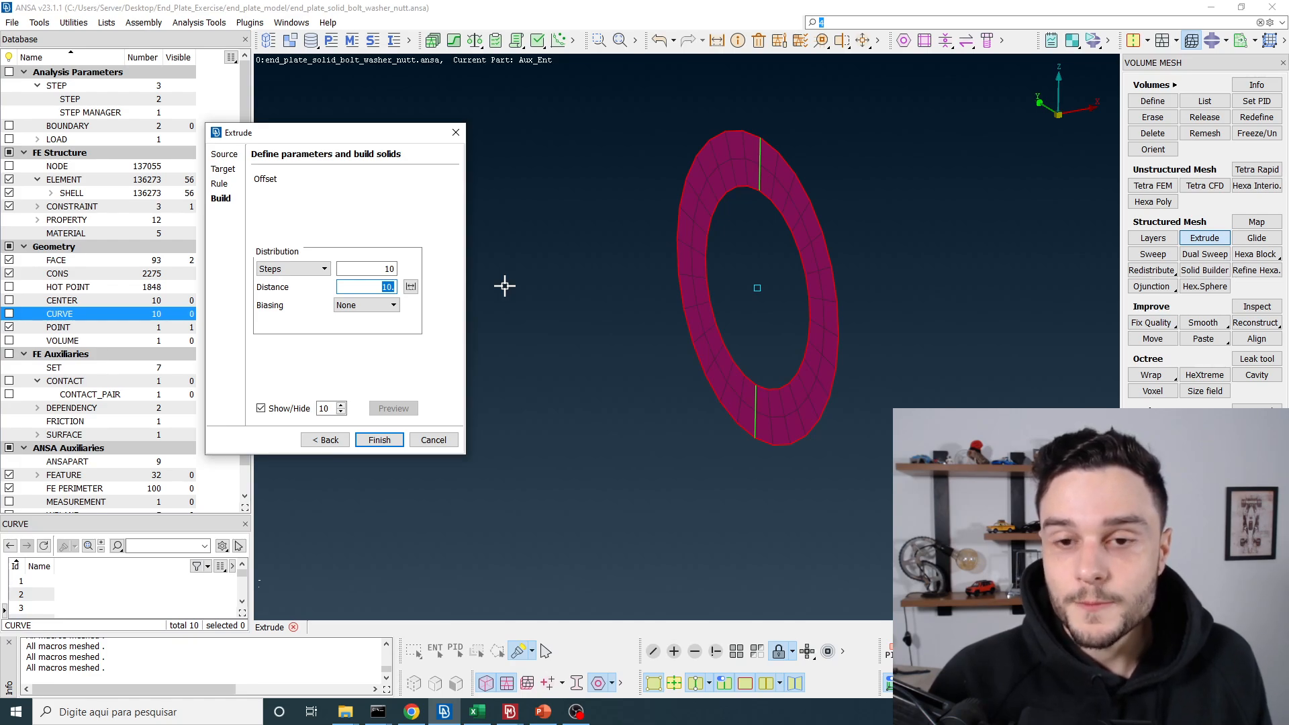
type("3")
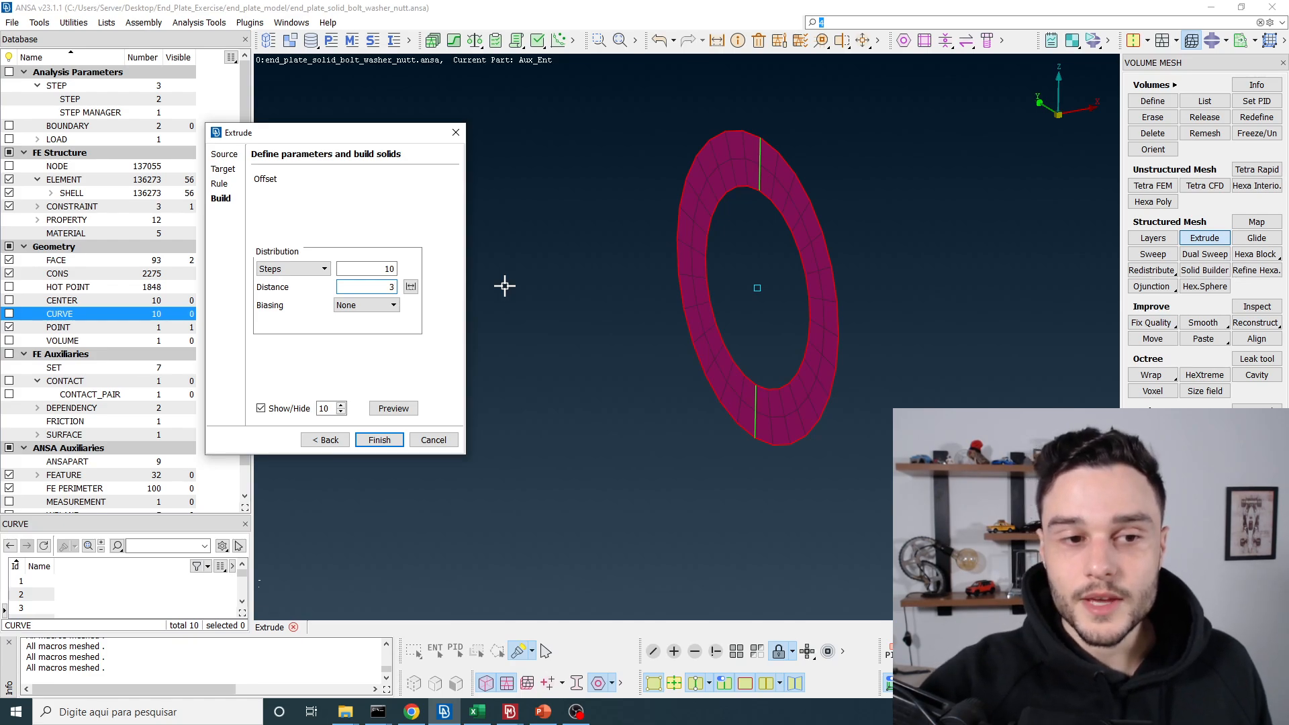
key("shift+Tab")
scroll(795, 174, "up", 3)
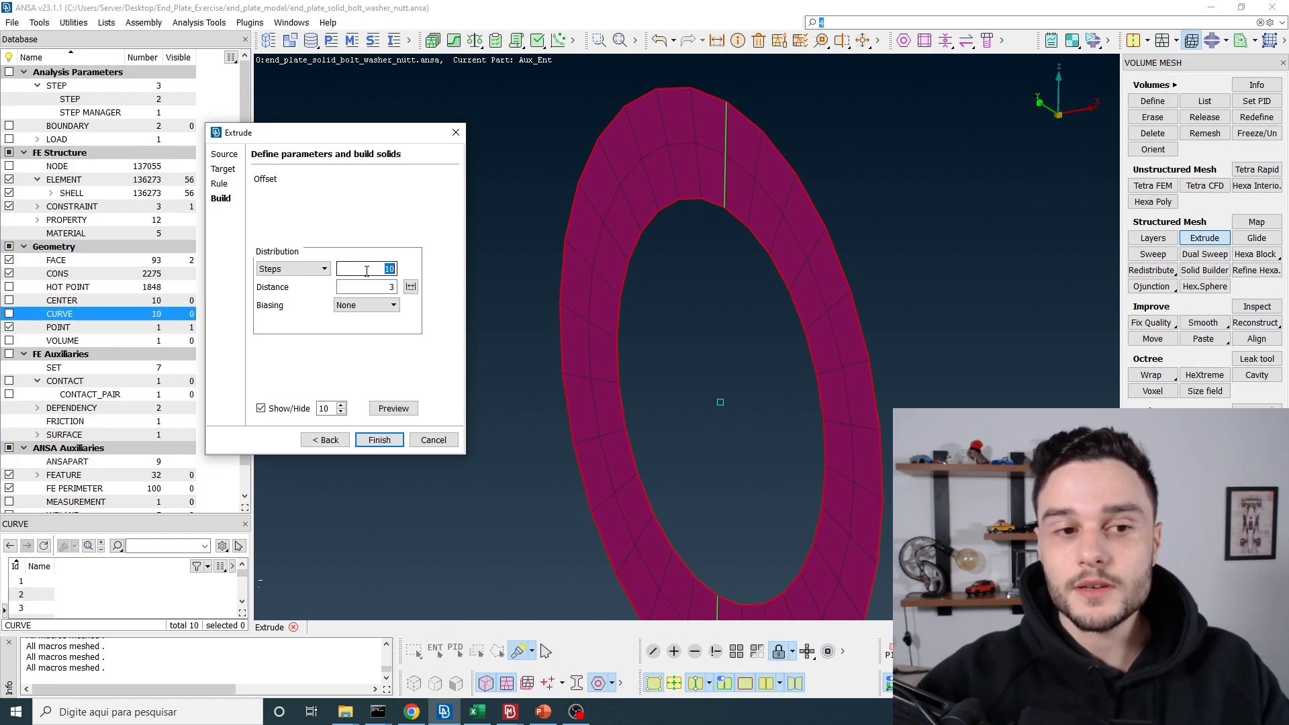
type("1")
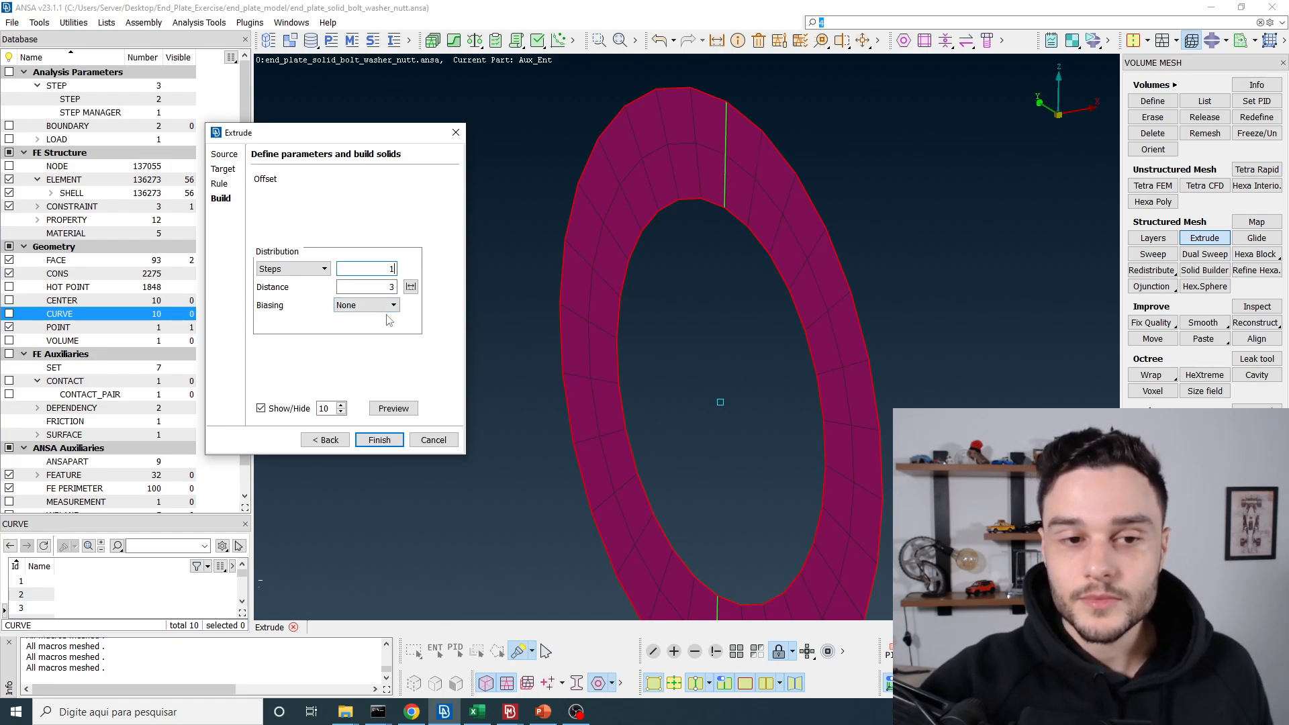
left_click(394, 408)
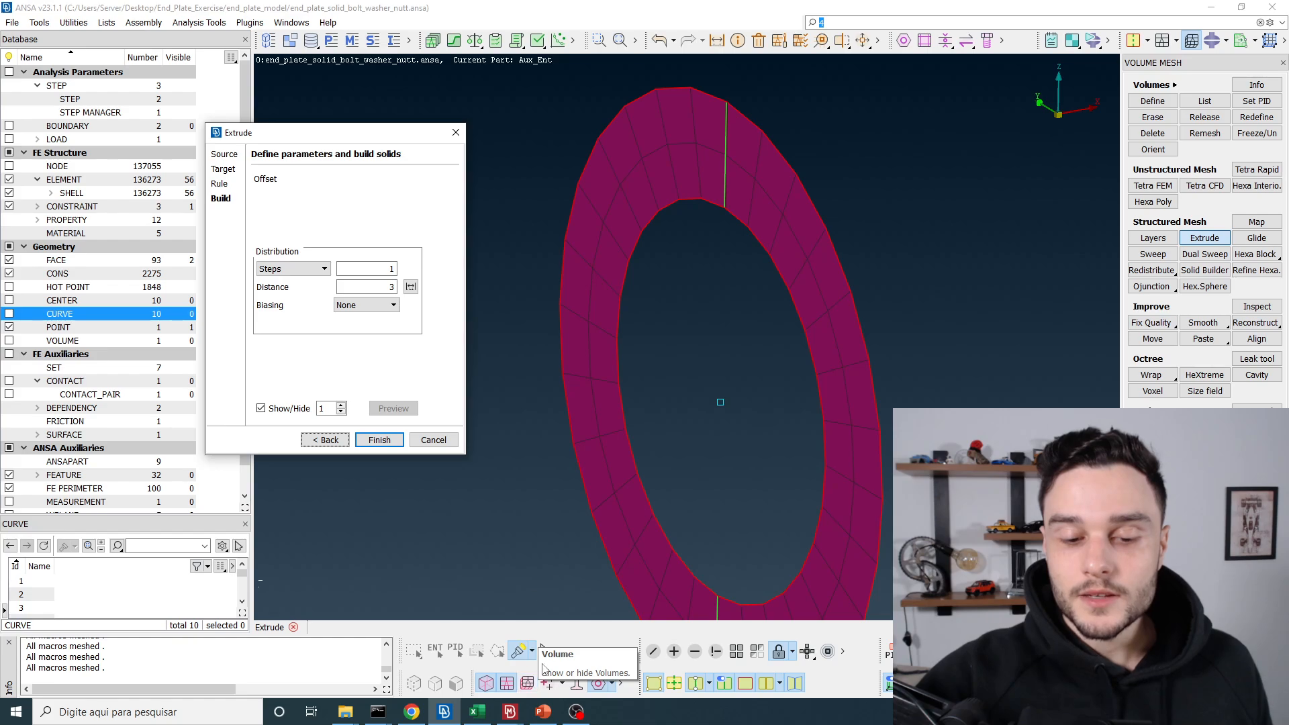
- Turn on volume display and inspect the previewed ring from an angle
left_click(530, 685)
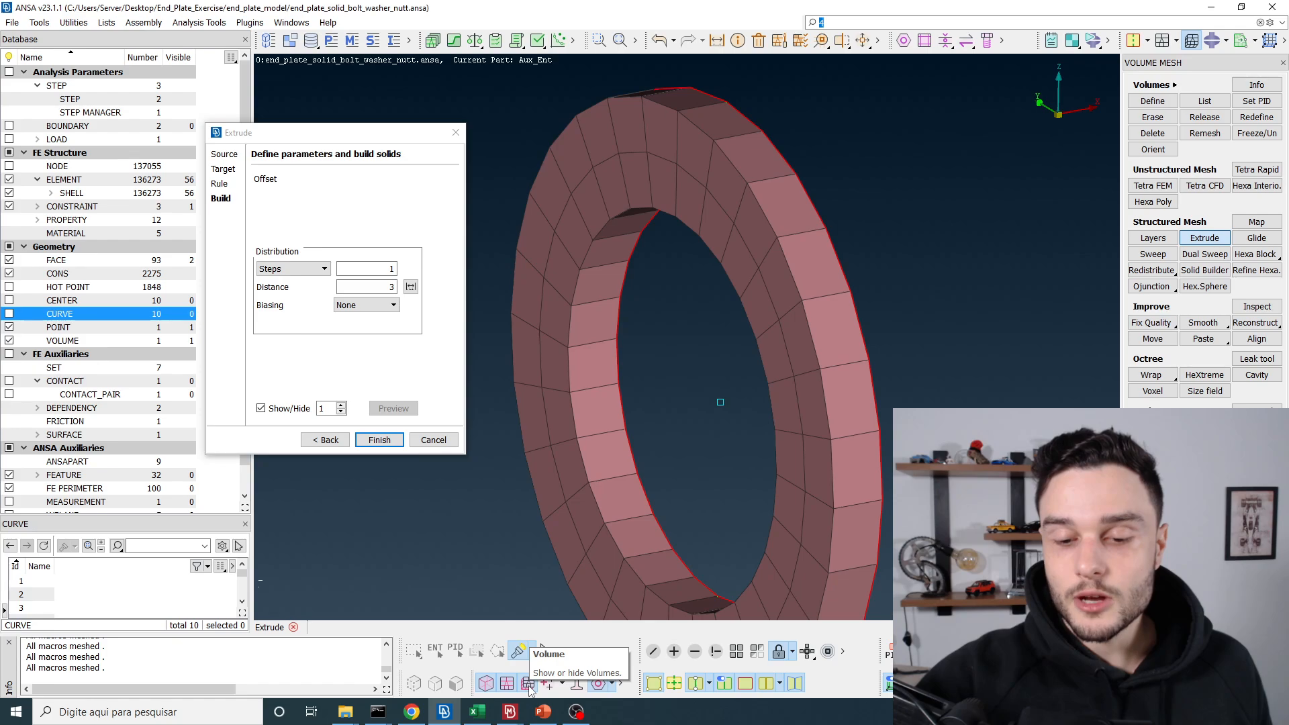
scroll(697, 313, "down", 3)
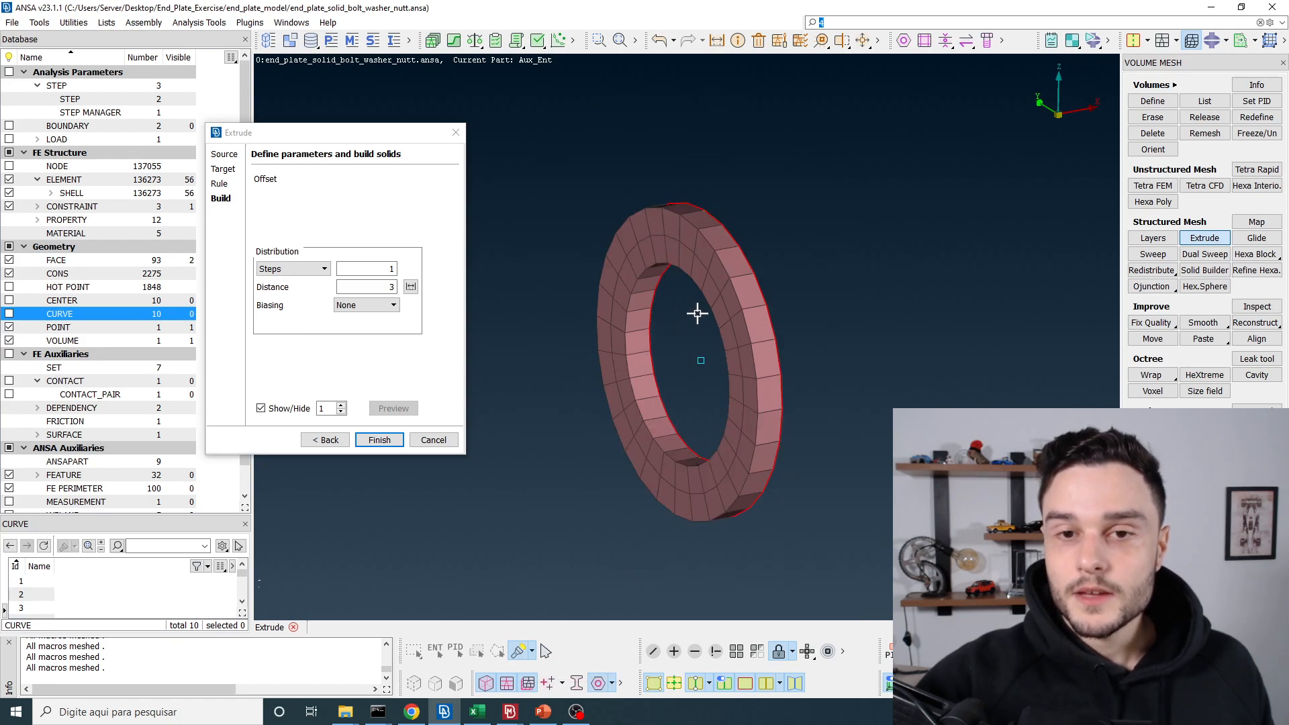
scroll(719, 302, "up", 3)
left_click_drag(725, 291, 728, 245, "ctrl")
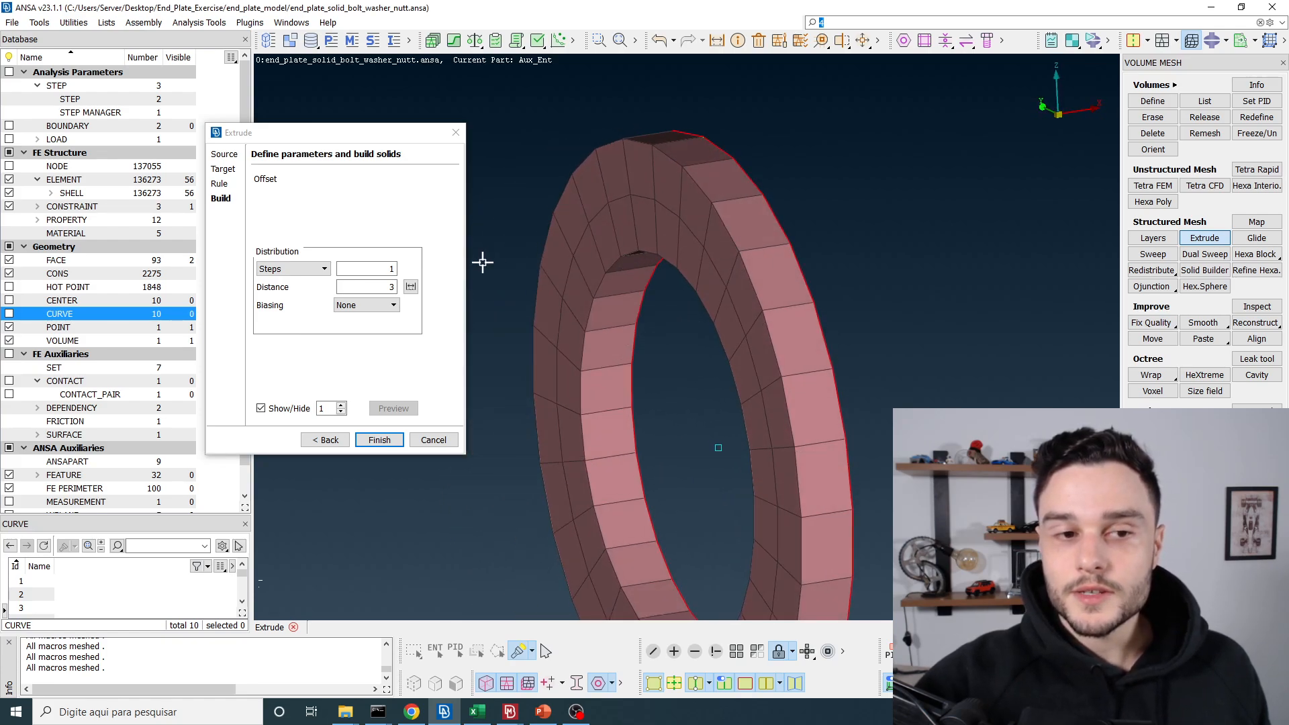
- Try the extrusion with 2 steps and examine the previewed layers across the ring's thickness
double_click(379, 268)
type("2")
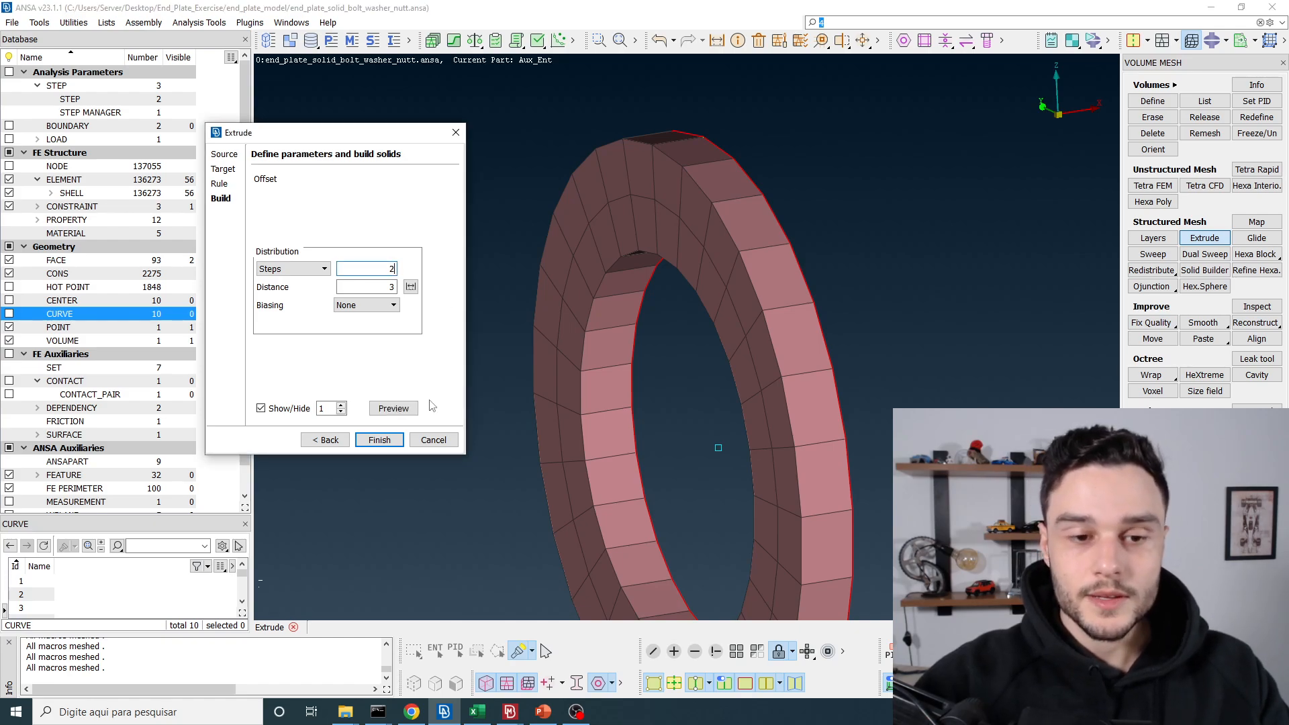
key("Tab")
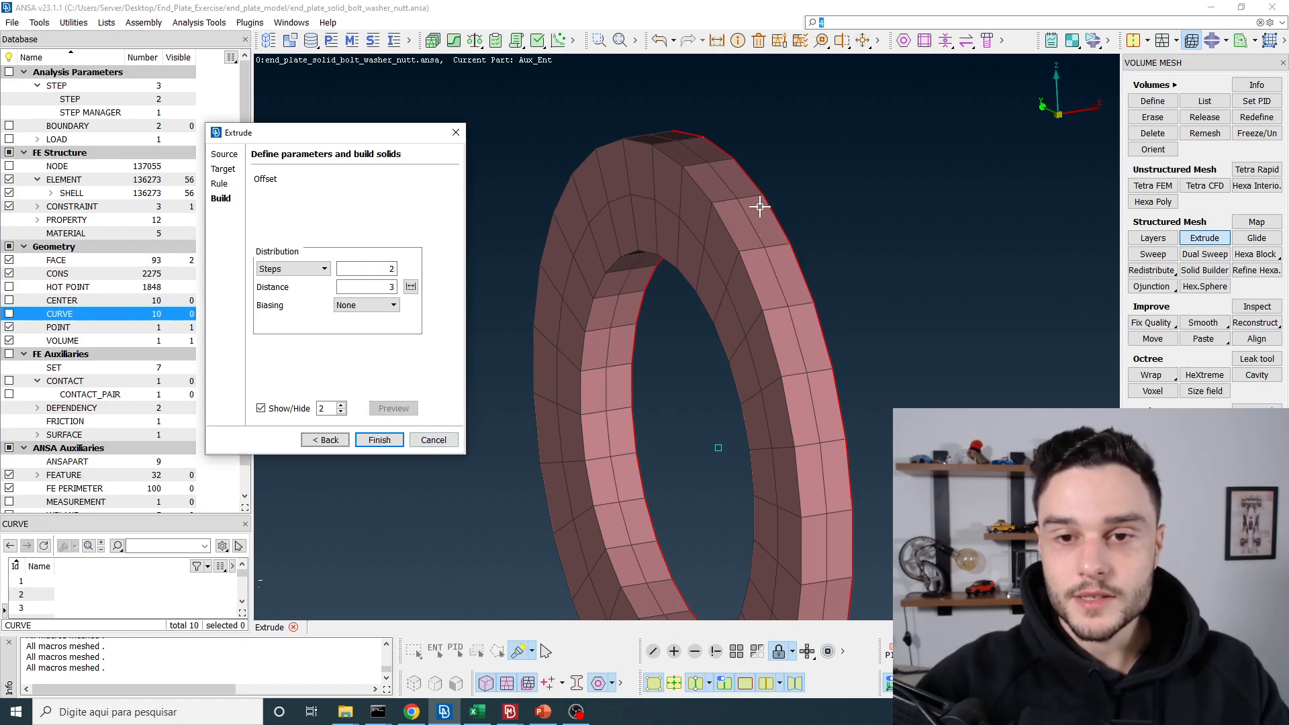
scroll(750, 236, "up", 4)
left_click_drag(749, 241, 728, 262, "ctrl")
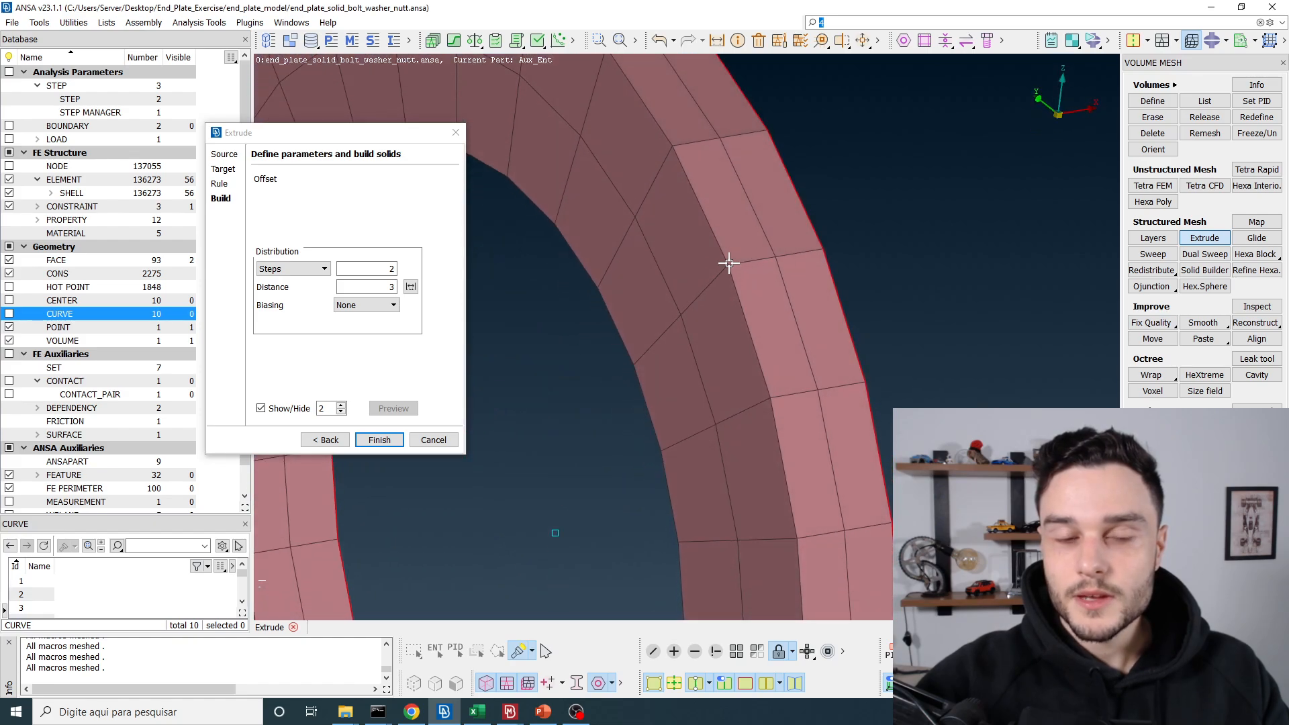
- Set the extrusion to 1 step, preview it again and finish building the solids
left_click_drag(375, 269, 567, 285)
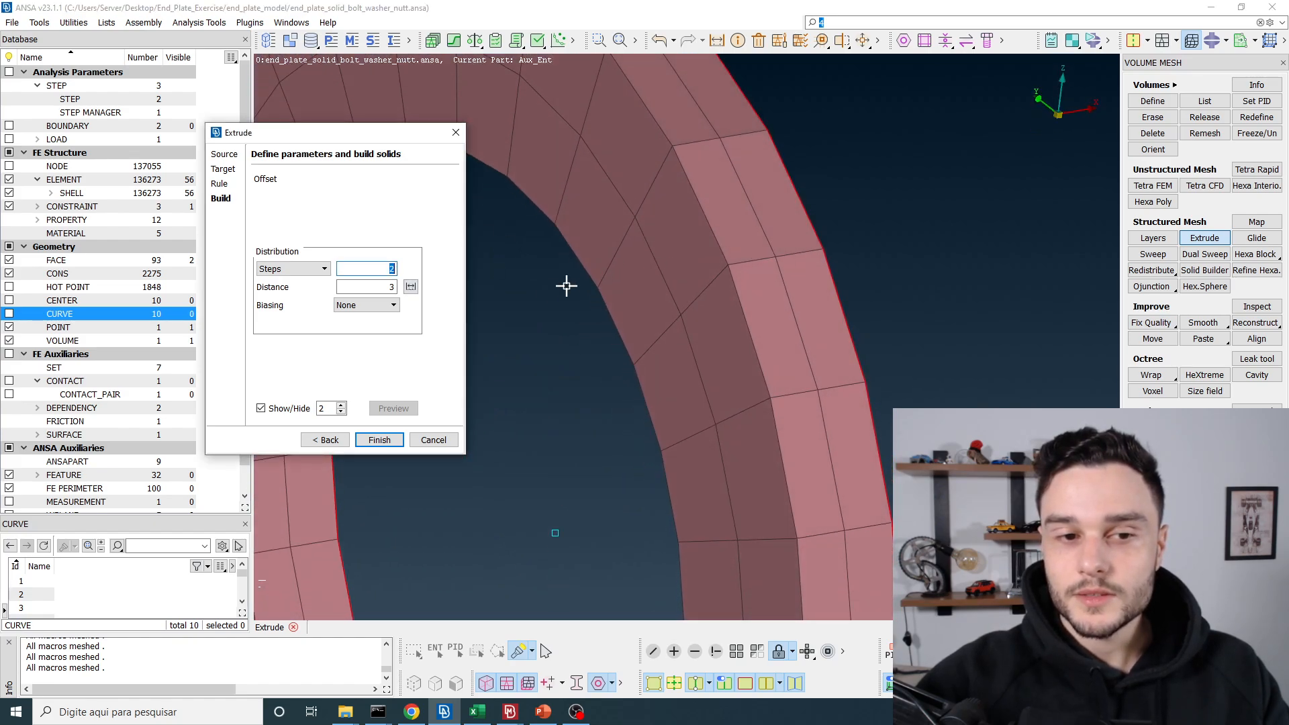
type("1")
left_click(402, 411)
mouse_move(752, 255)
left_mouse_down("ctrl")
mouse_move(763, 228)
mouse_move(667, 256)
mouse_move(800, 236)
mouse_move(740, 244)
left_mouse_up("ctrl")
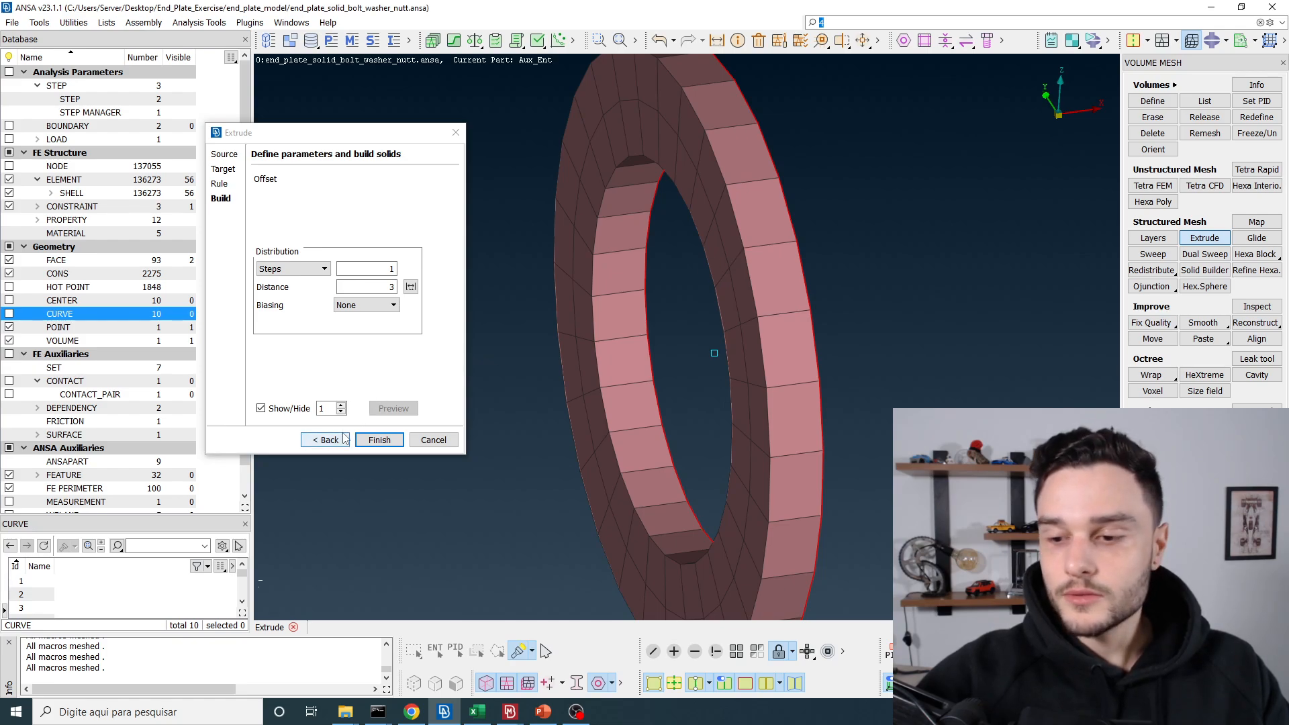
left_click(379, 440)
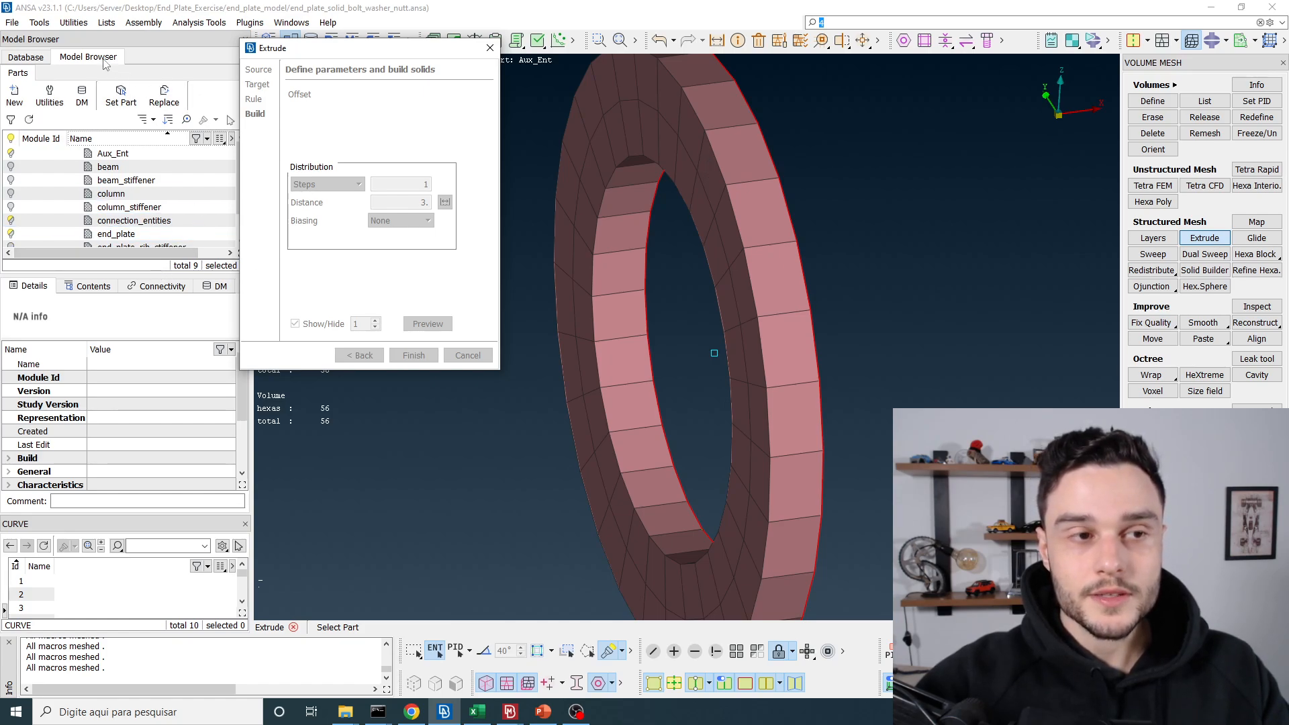
- Create a new part named washer in the Model Browser and assign the extruded volume to it
left_click_drag(79, 62, 461, 62)
left_click_drag(590, 65, 397, 36)
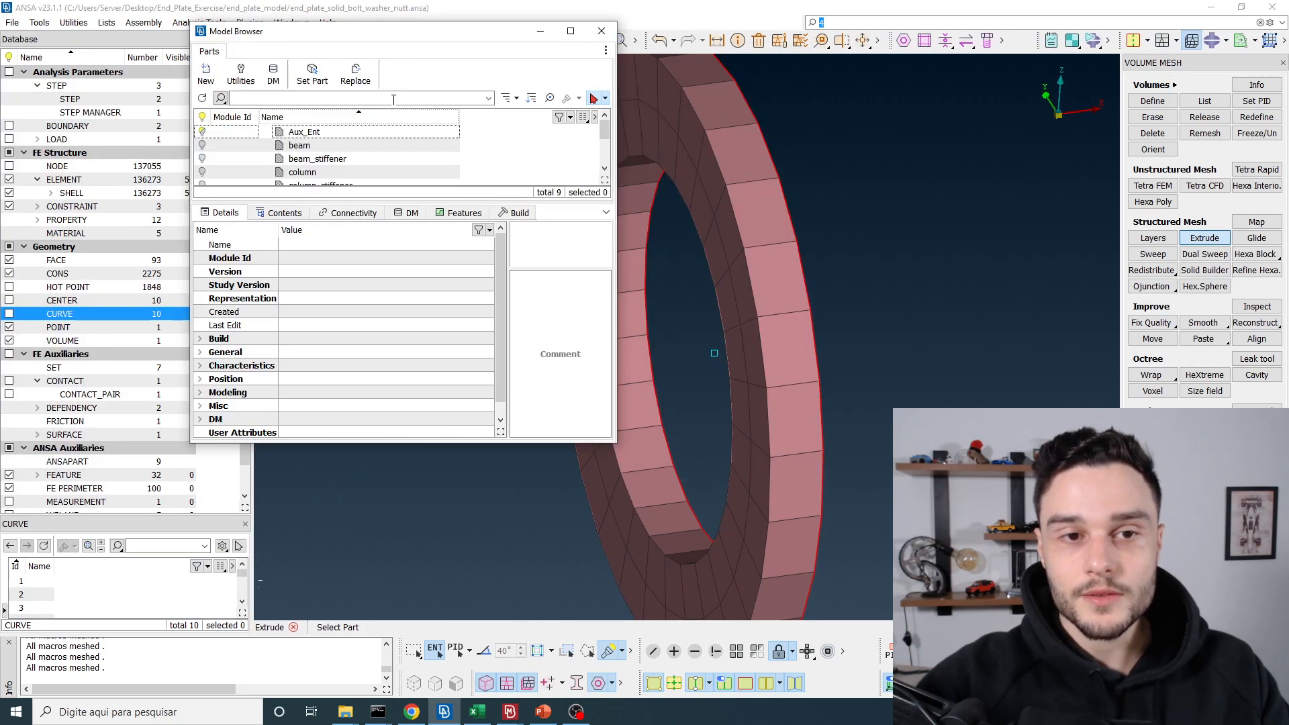
right_click(490, 150)
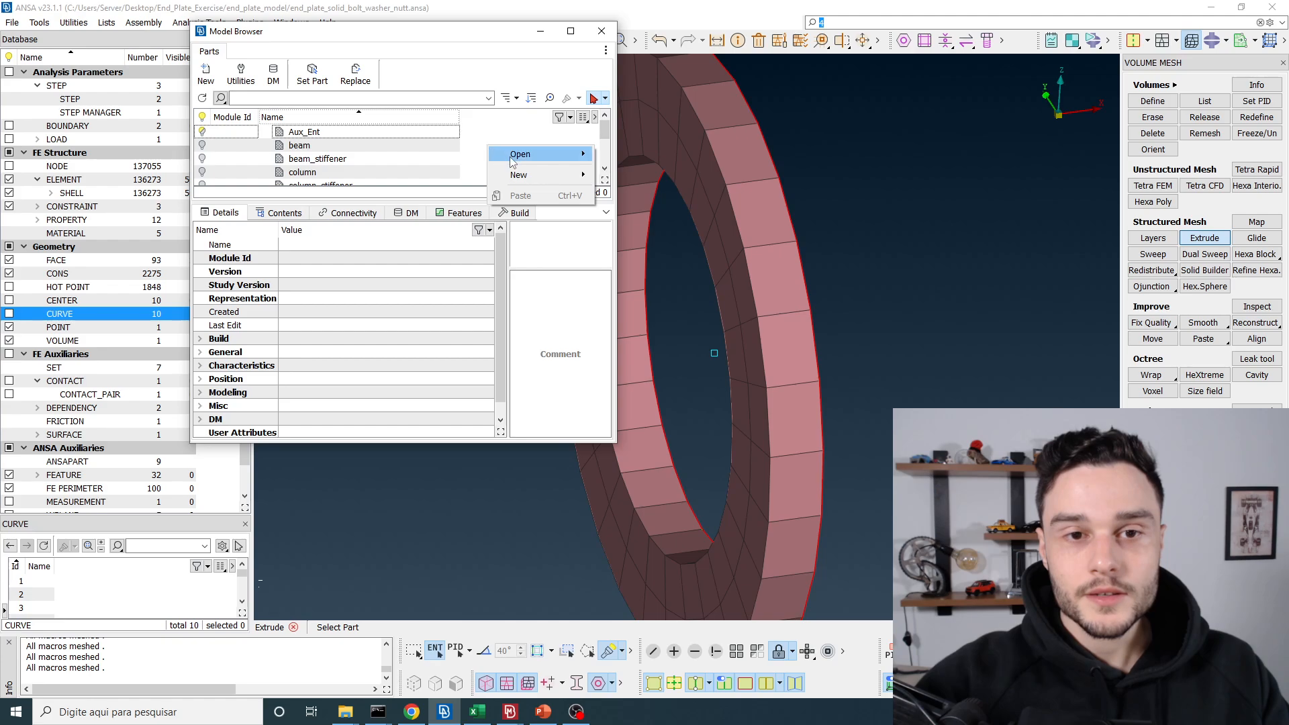
mouse_move(538, 174)
left_click(623, 177)
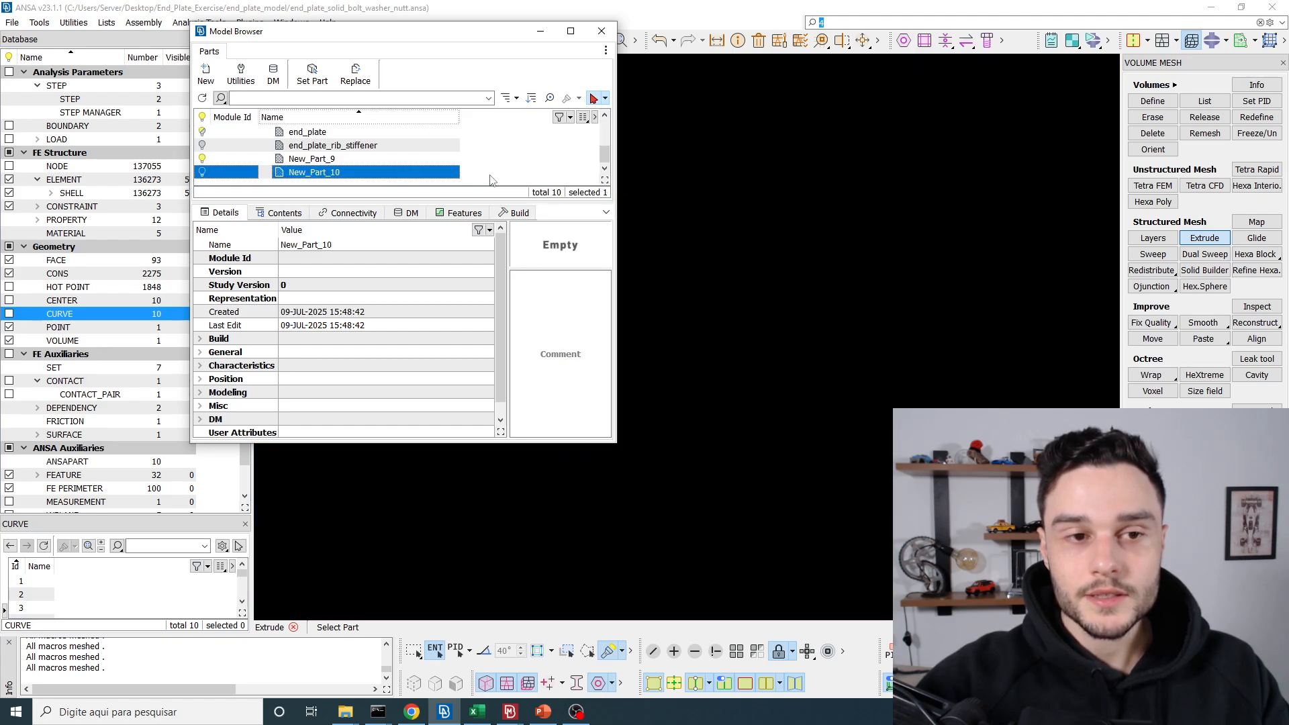
double_click(321, 173)
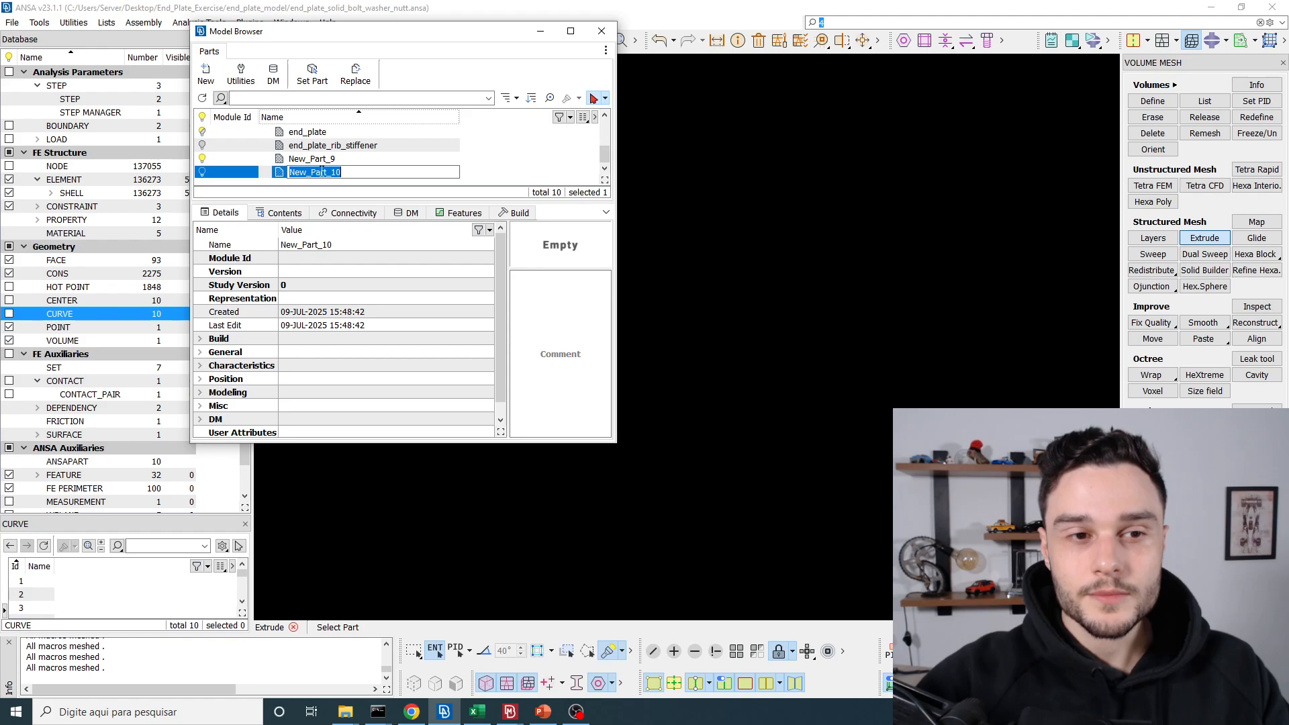
type("washer")
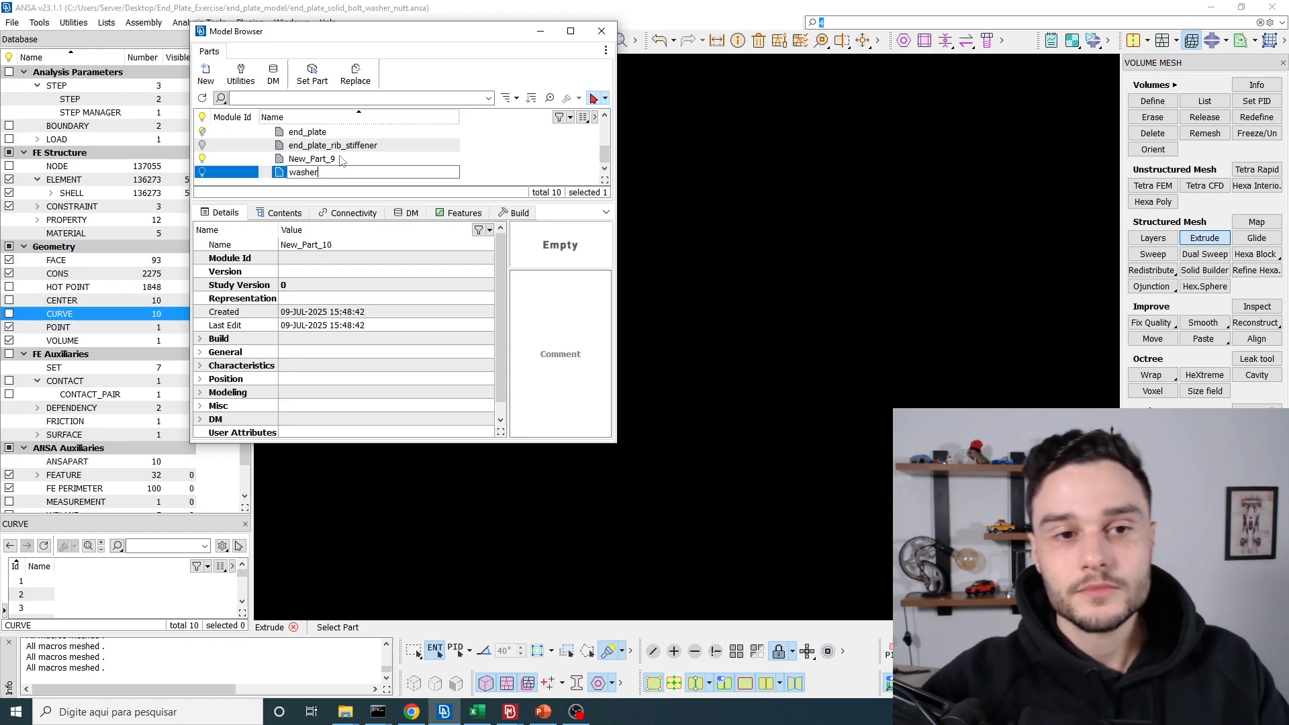
key("Return")
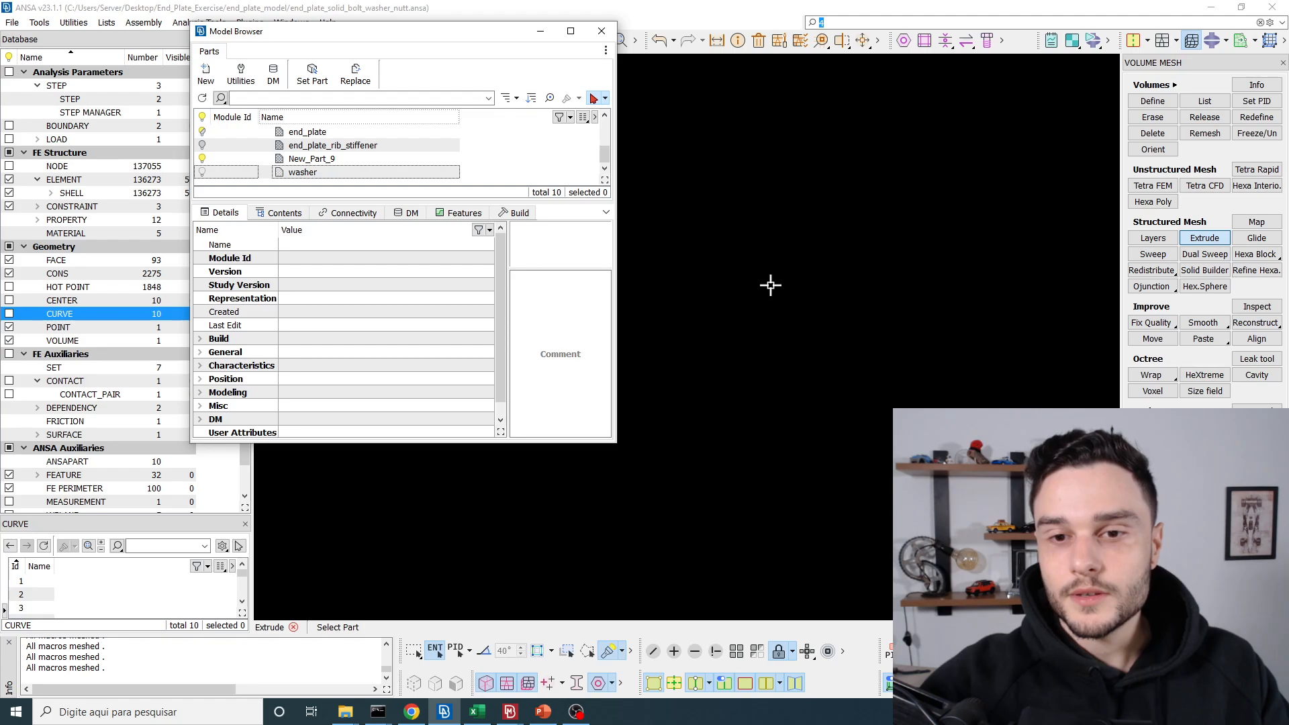
left_click(304, 173)
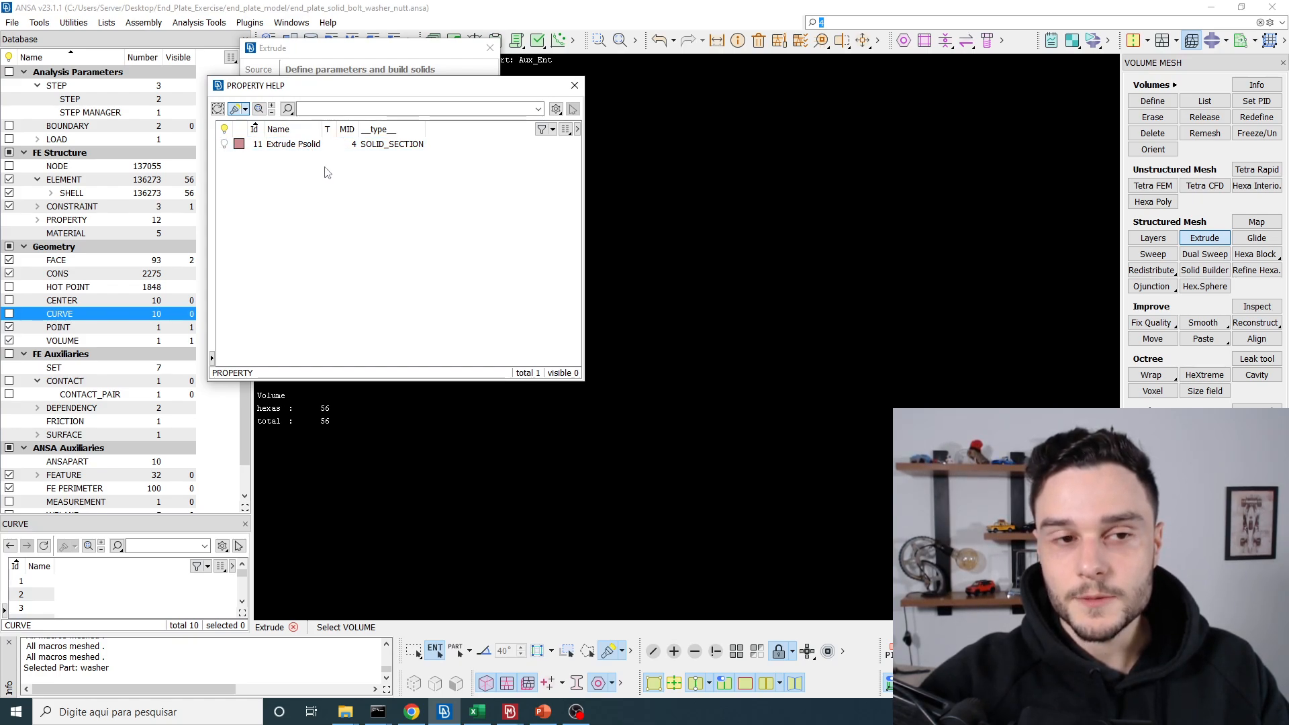
- Create a new SOLID_SECTION property named washer_nut for the extruded volume
left_click(294, 145)
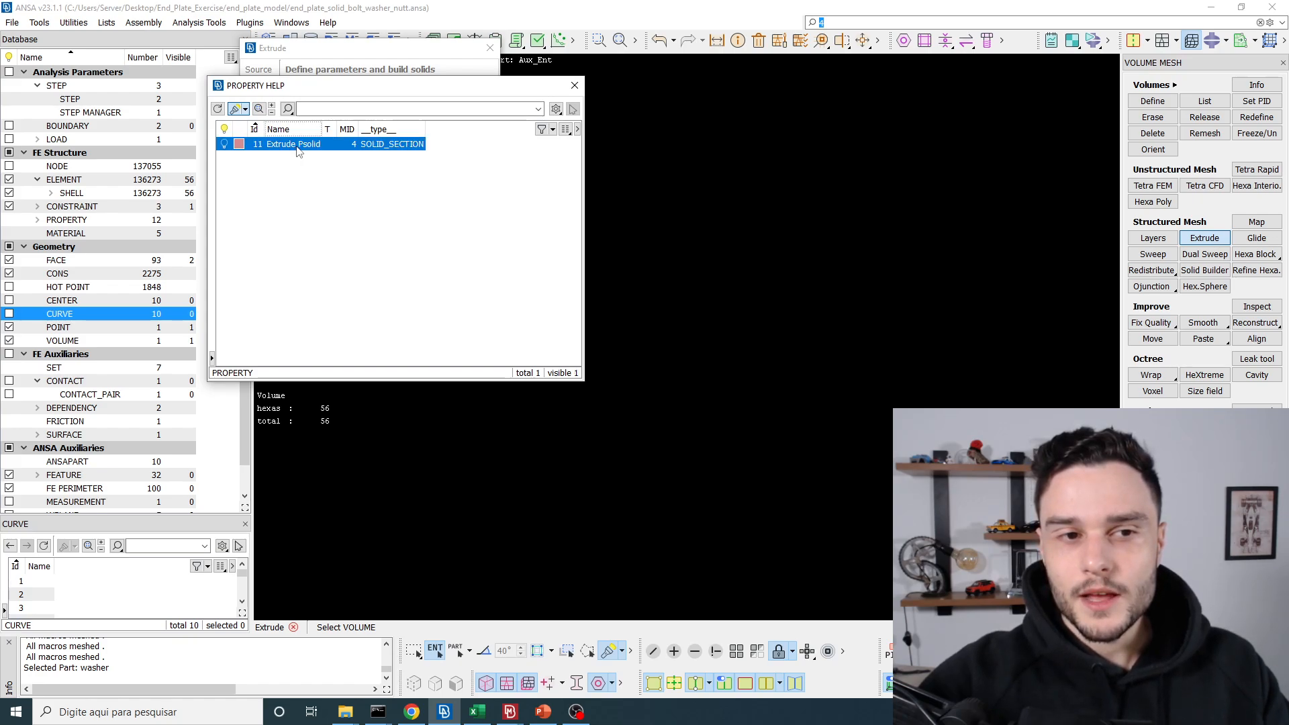
left_click(335, 189)
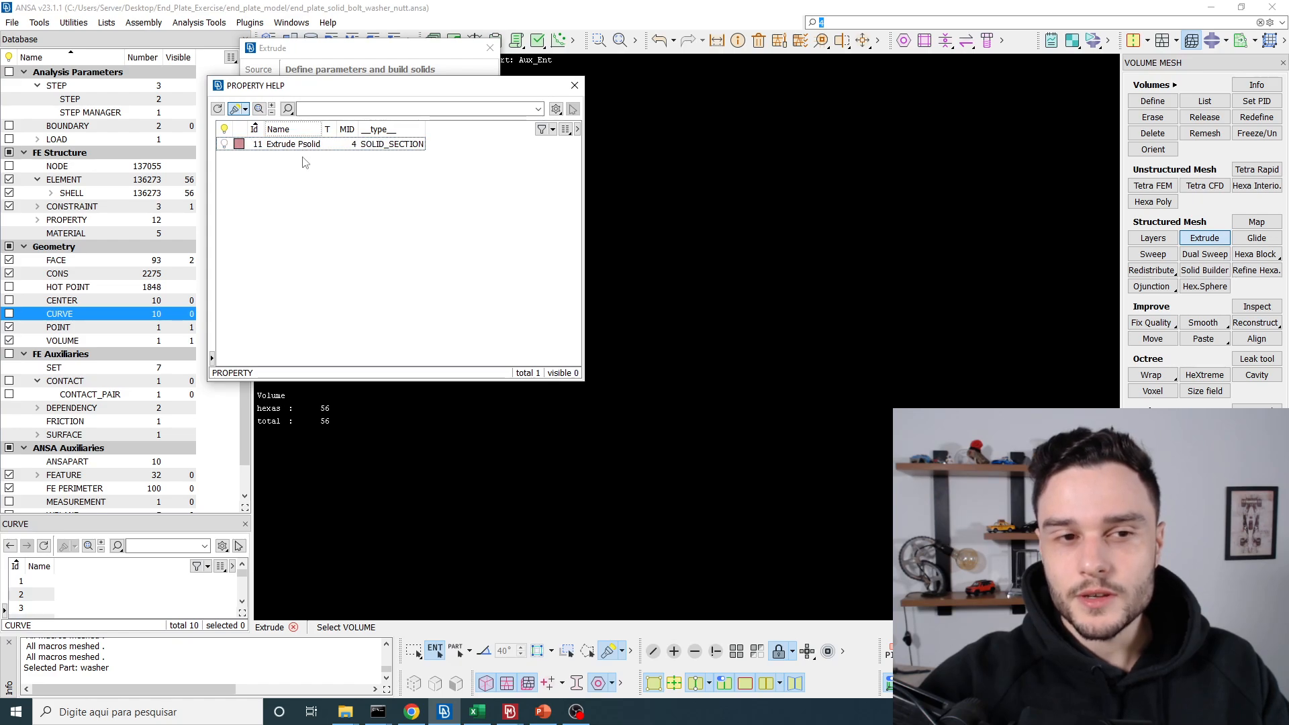
right_click(320, 177)
mouse_move(360, 243)
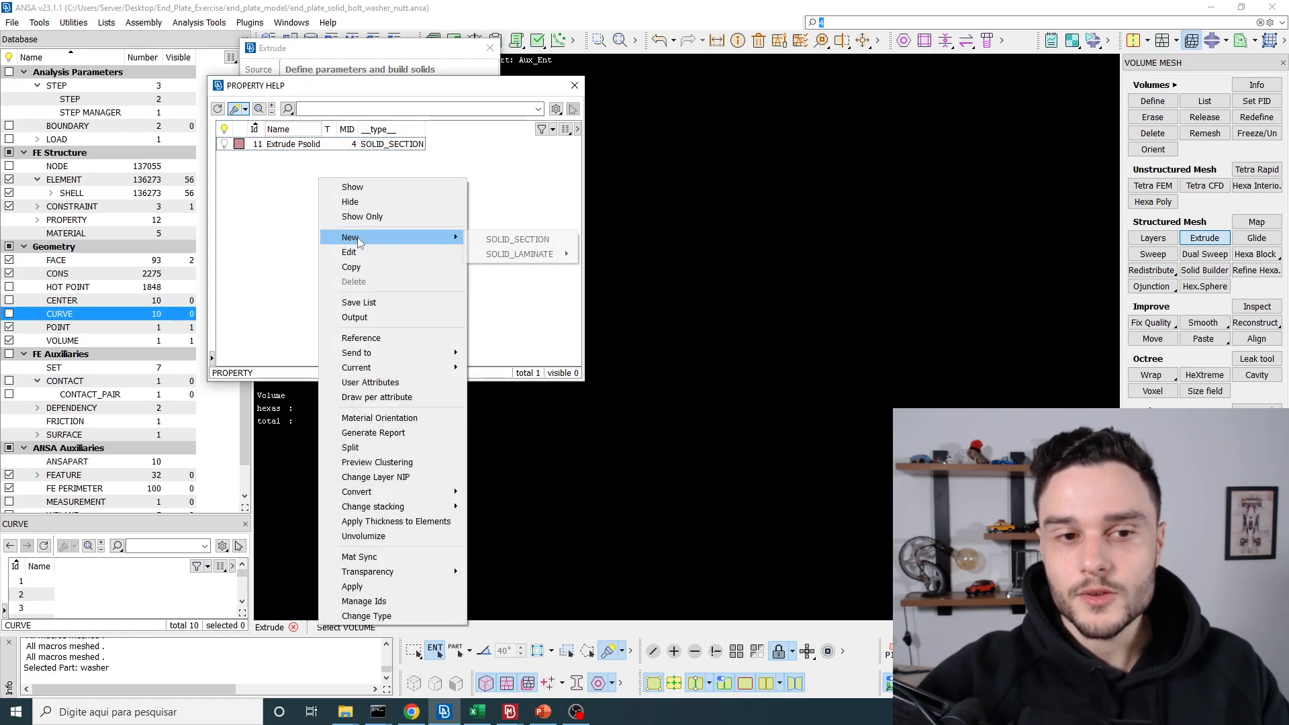
left_click(517, 240)
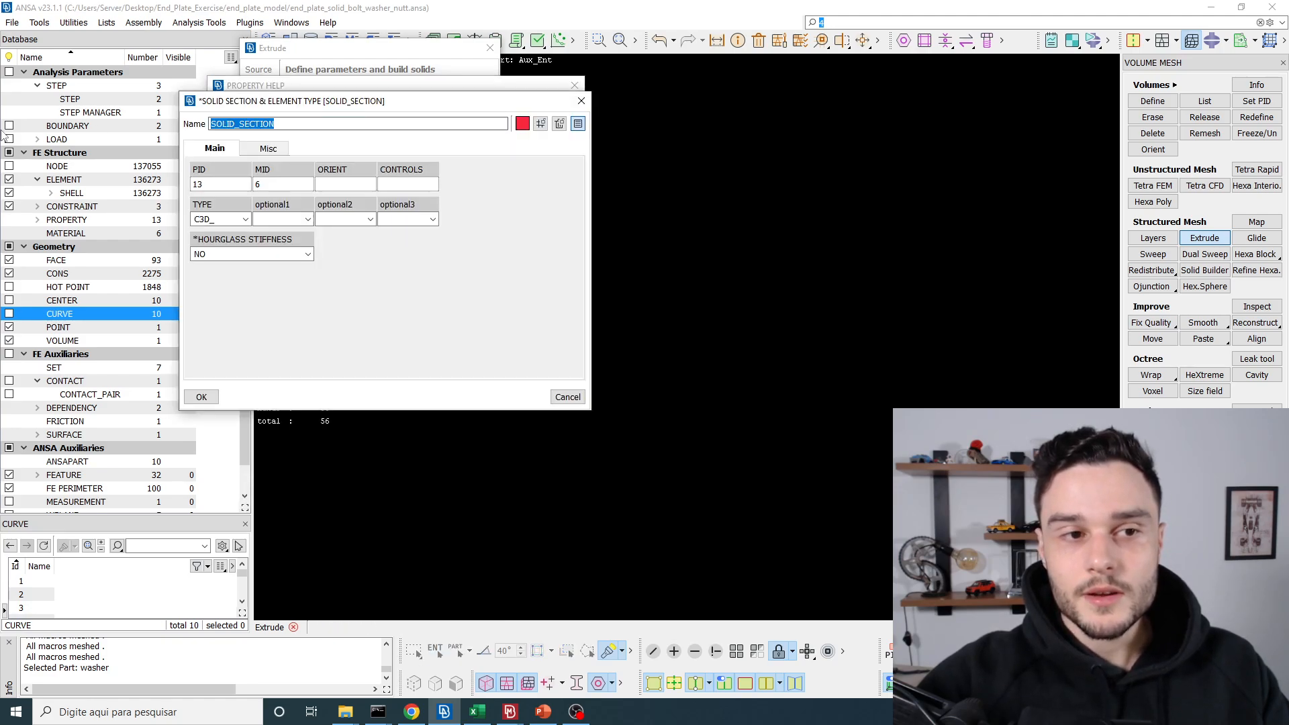
type("washer_nut")
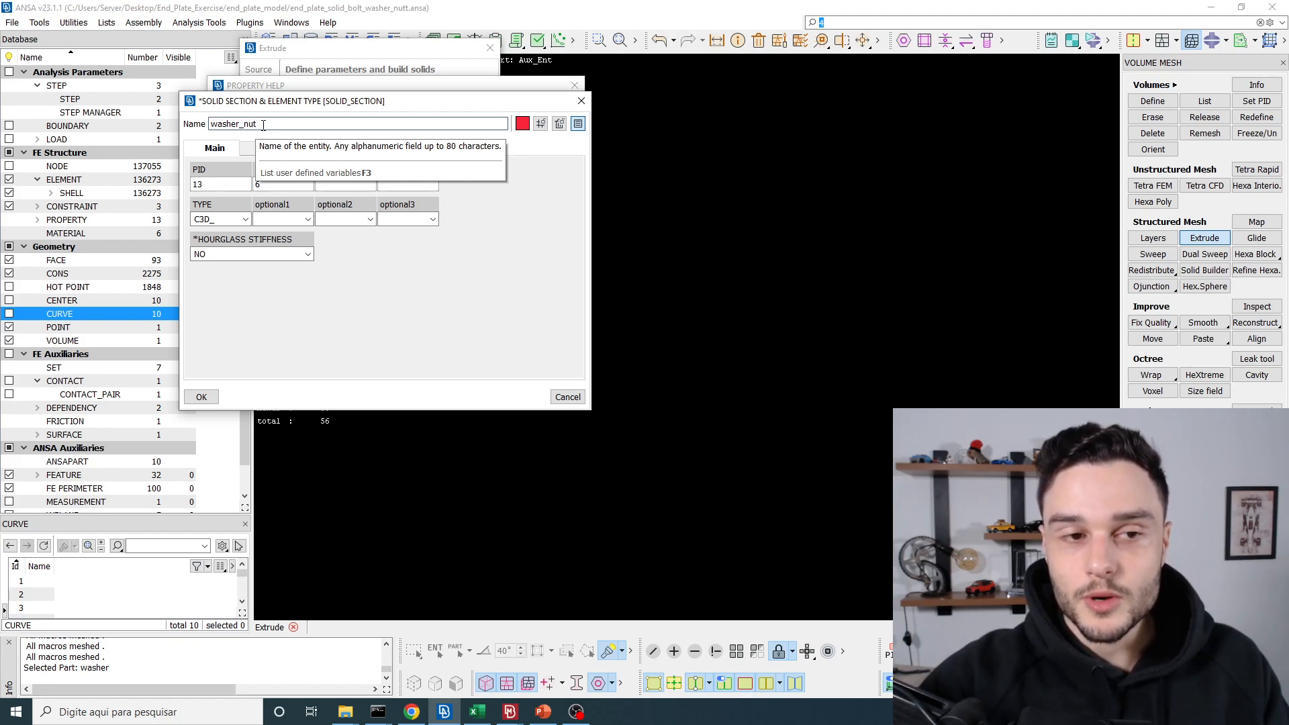
double_click(263, 125)
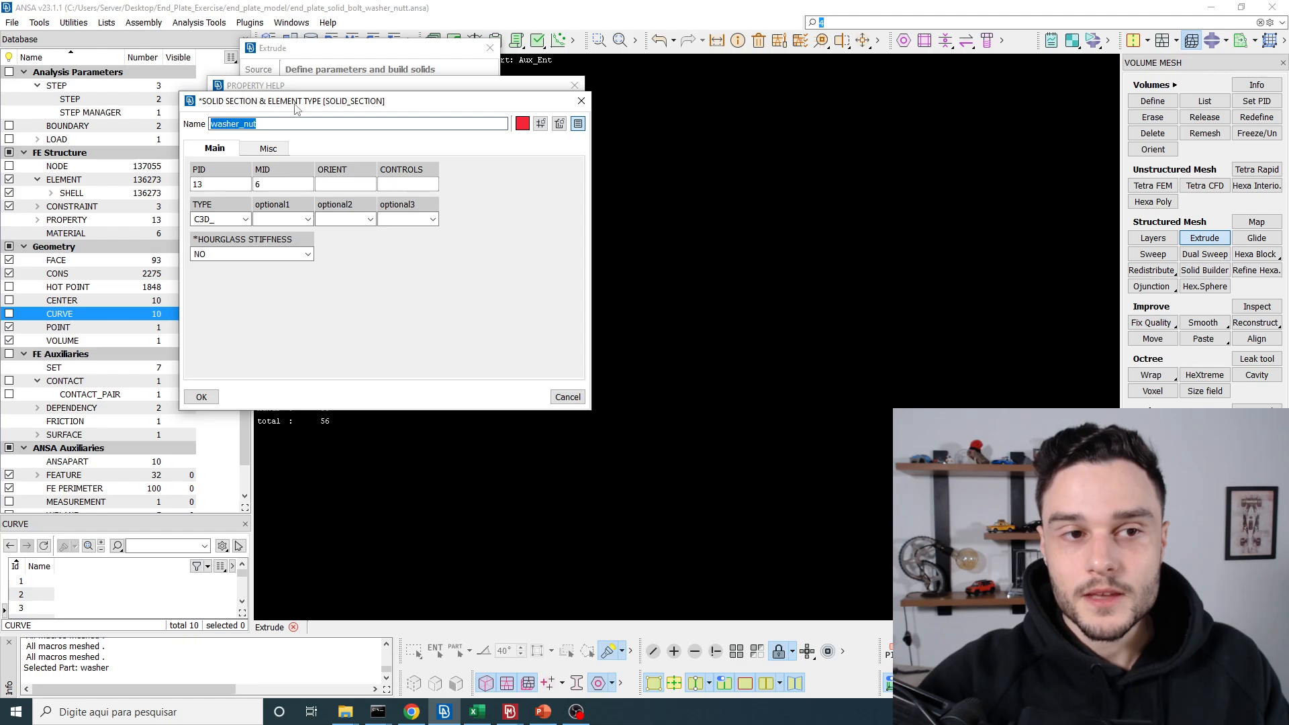
left_click_drag(295, 103, 228, 78)
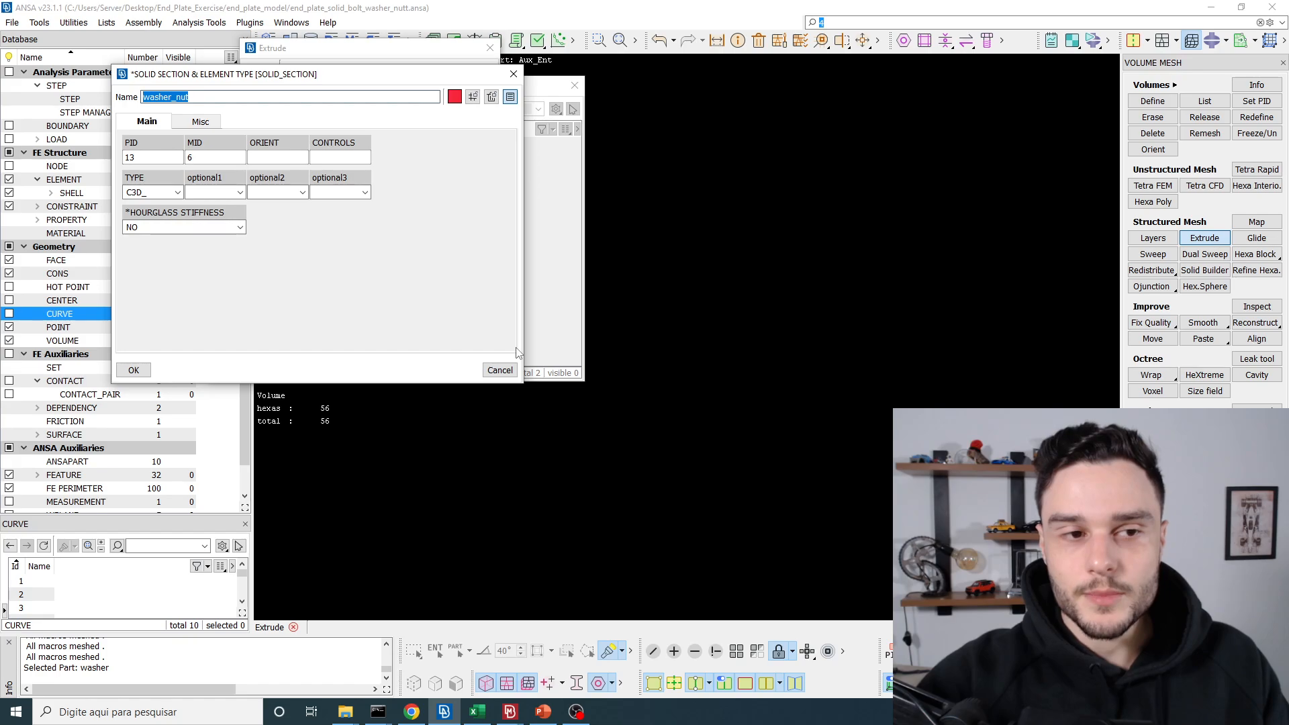
- Assign the existing Default MATERIAL with ID 3 to the washer_nut property
double_click(191, 158)
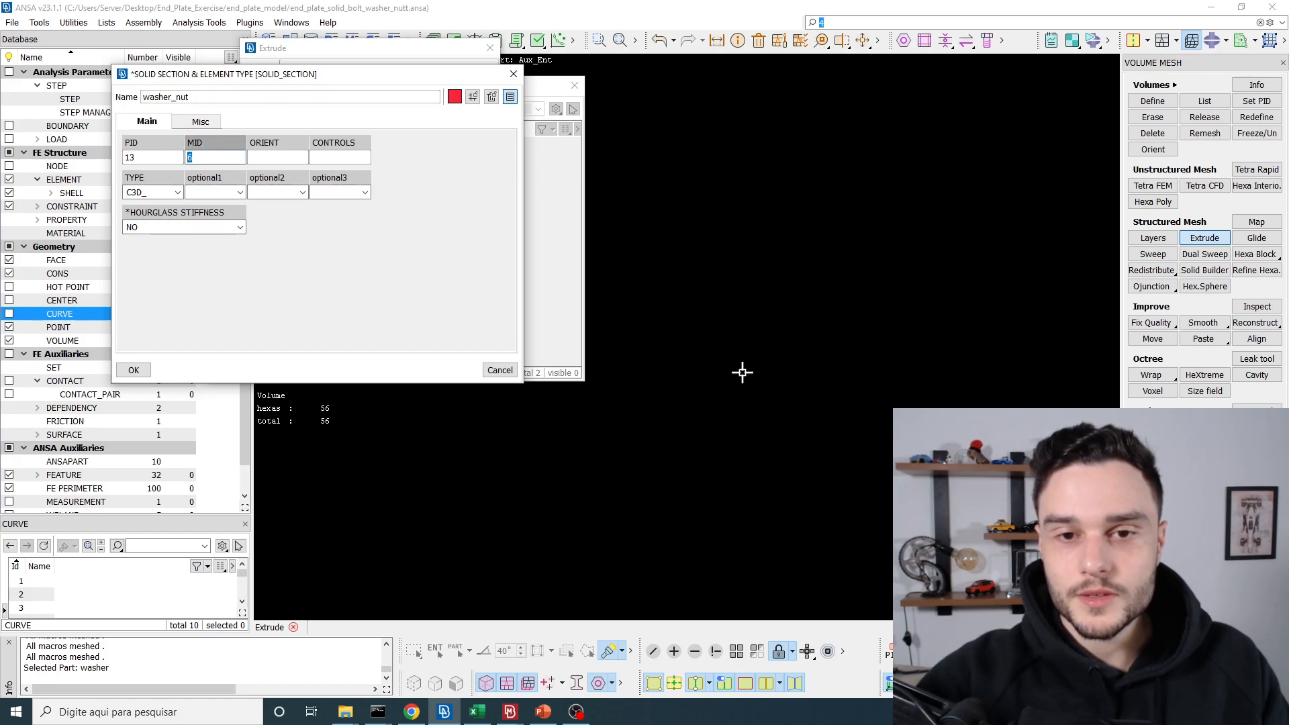
key("F1")
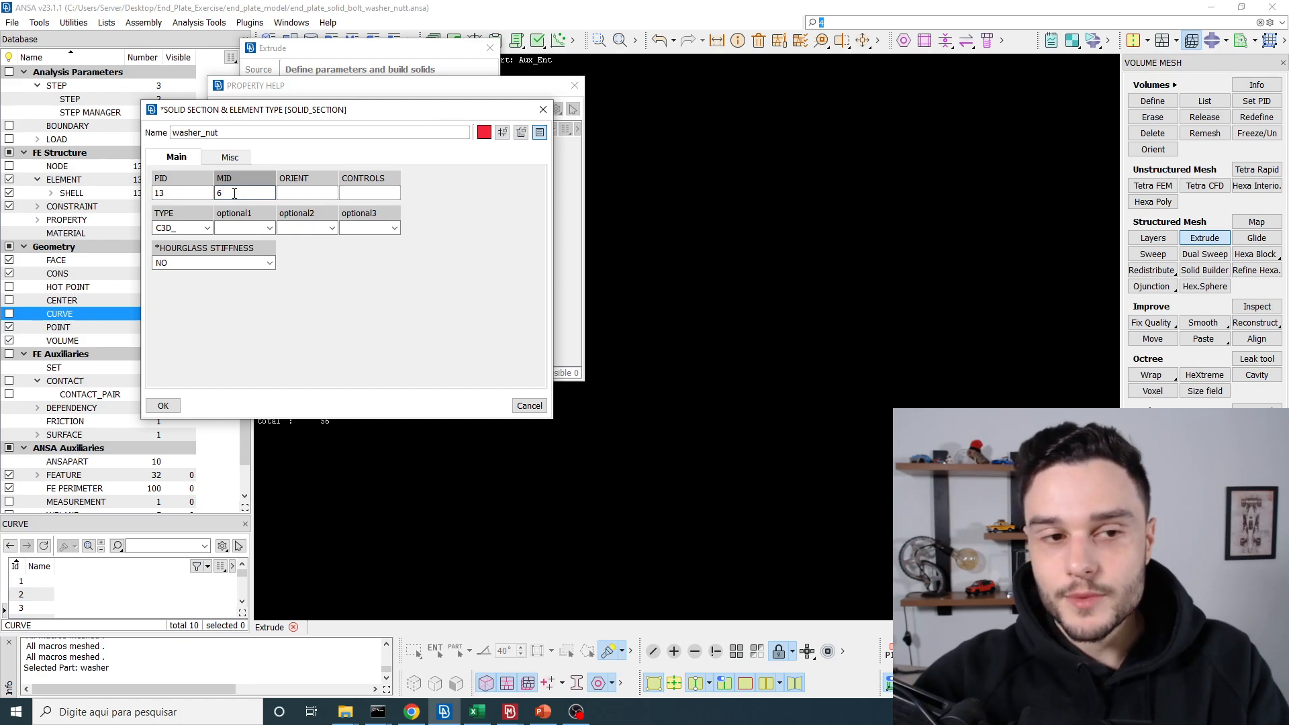
double_click(235, 194)
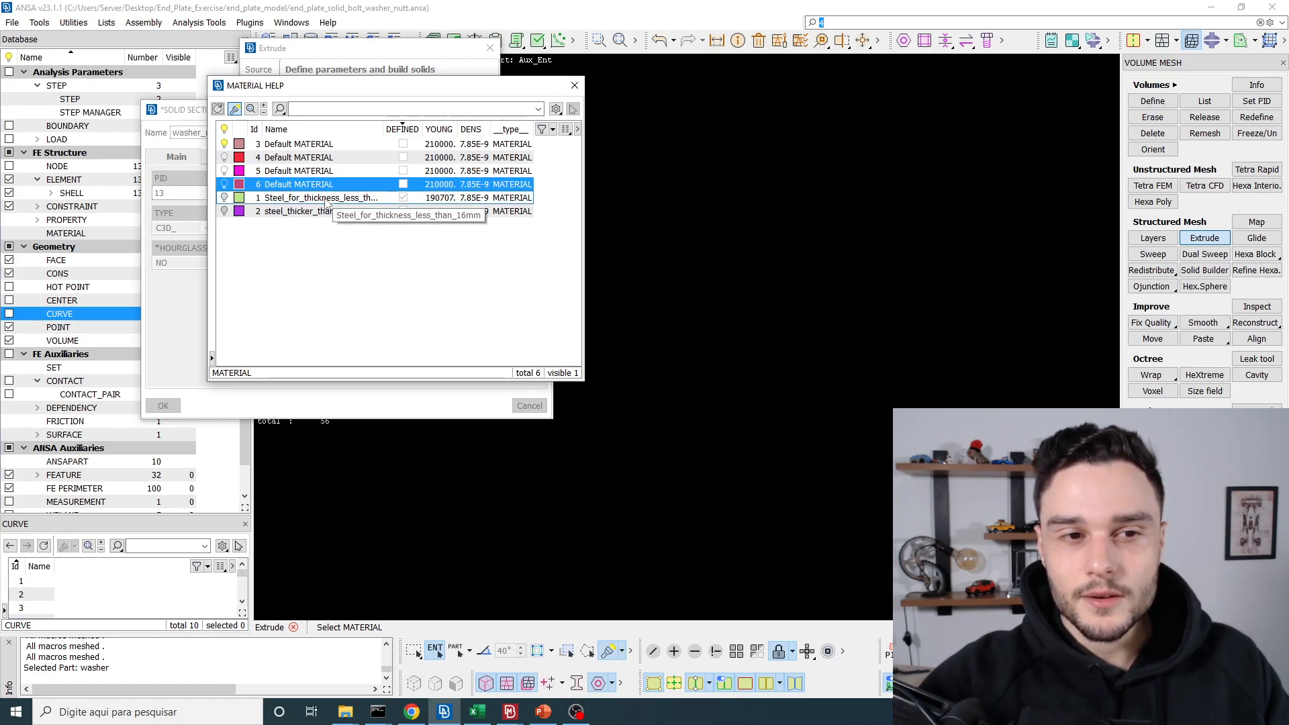
left_click(326, 172)
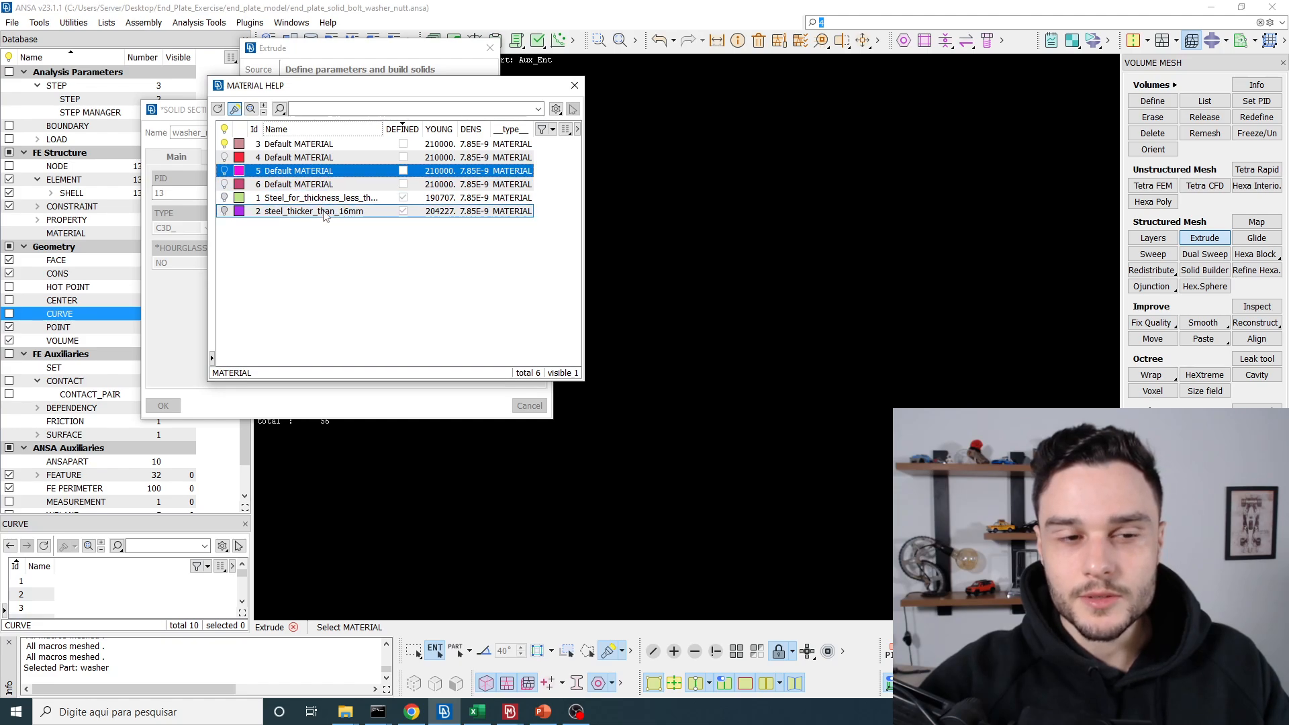
left_click(297, 185)
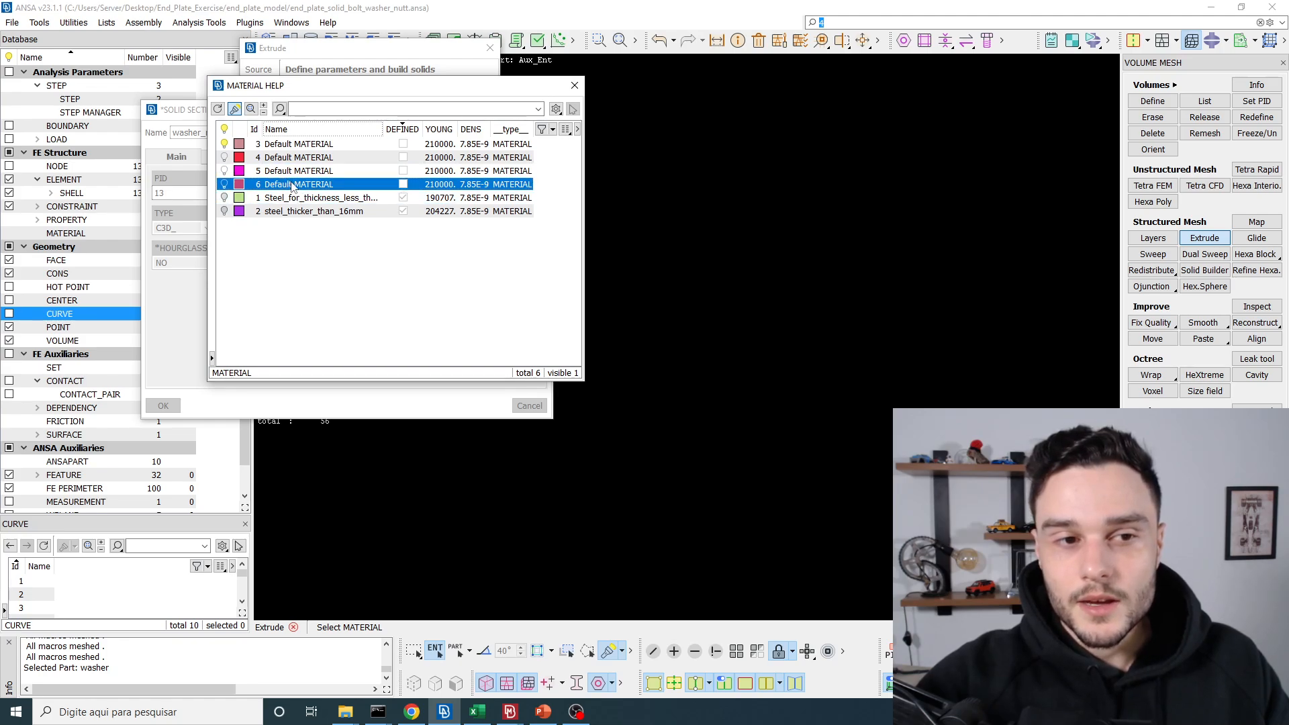
left_click(258, 145)
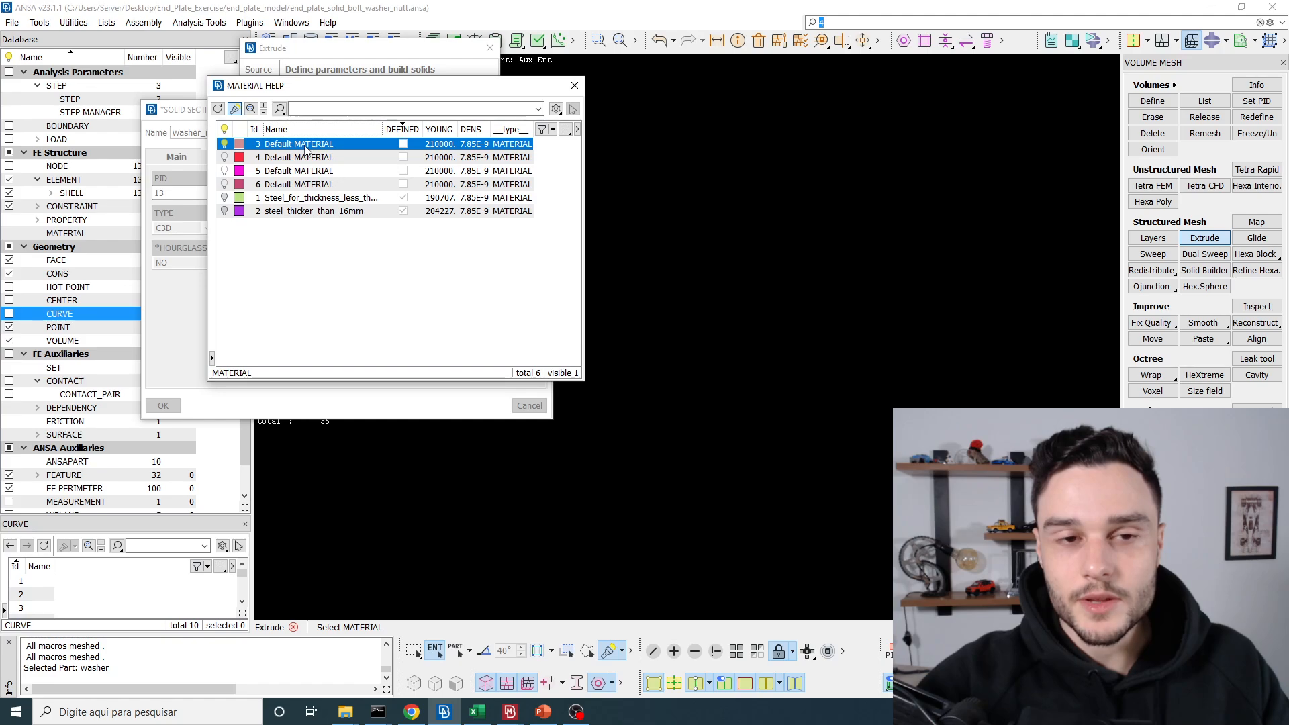
double_click(282, 145)
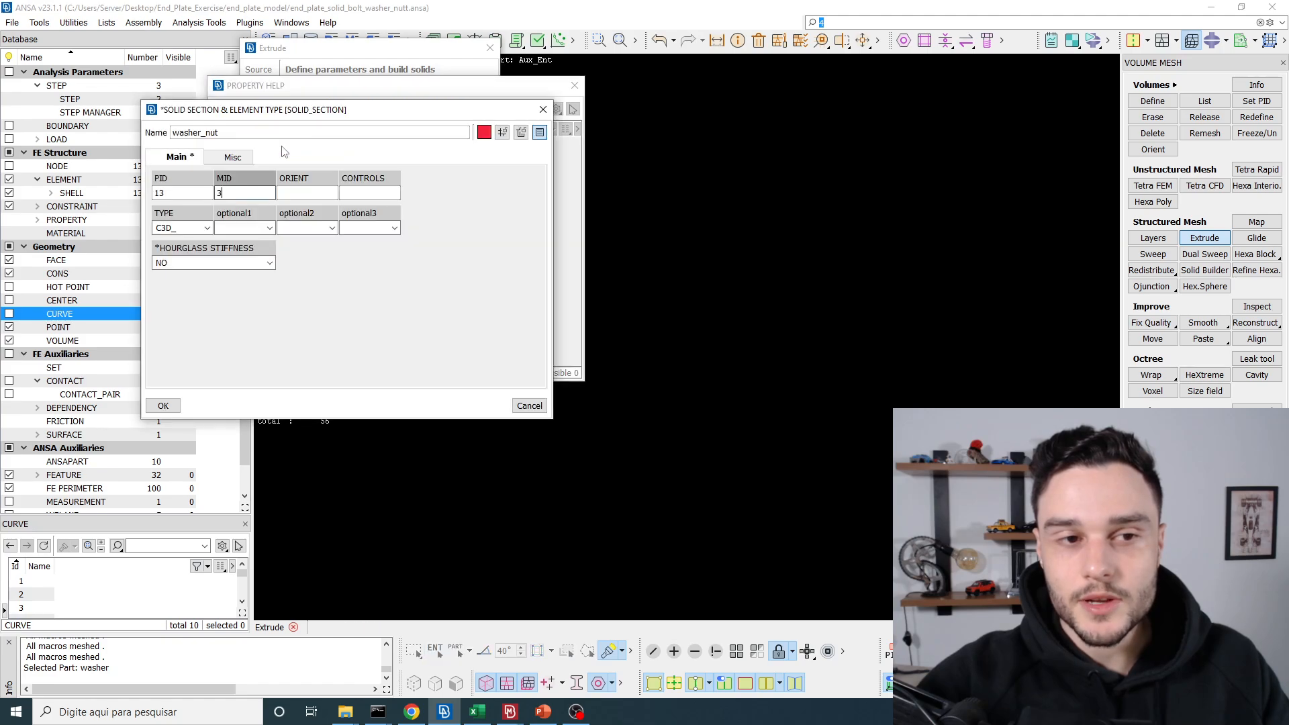
- Open the property's assigned material for editing and rename it standard_steel
double_click(235, 193)
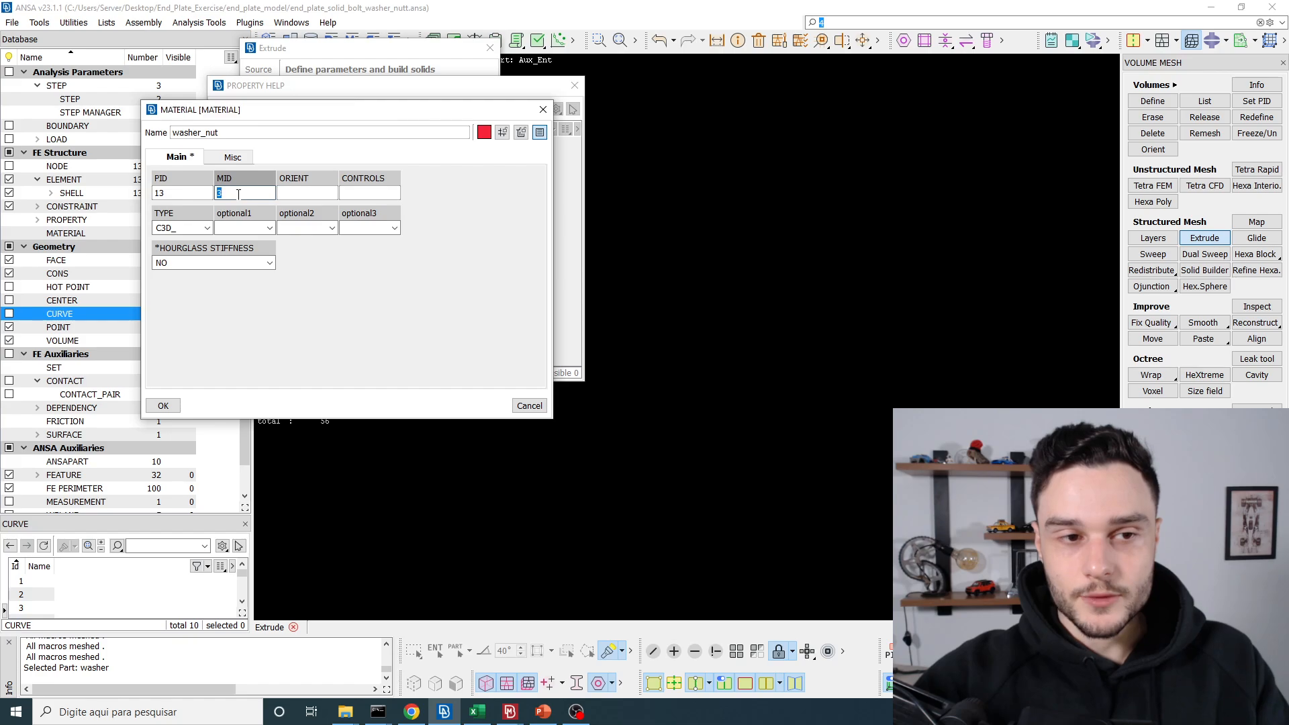
left_click_drag(271, 132, 172, 133)
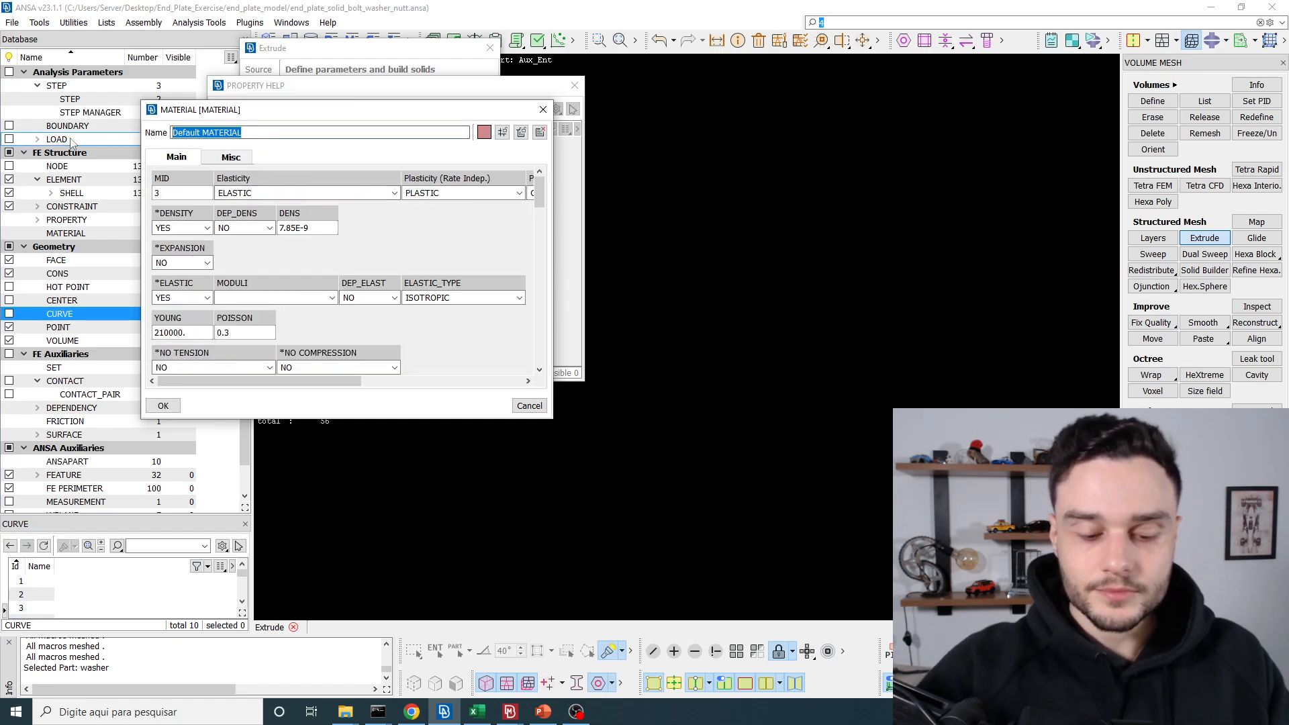
type("standard_steel")
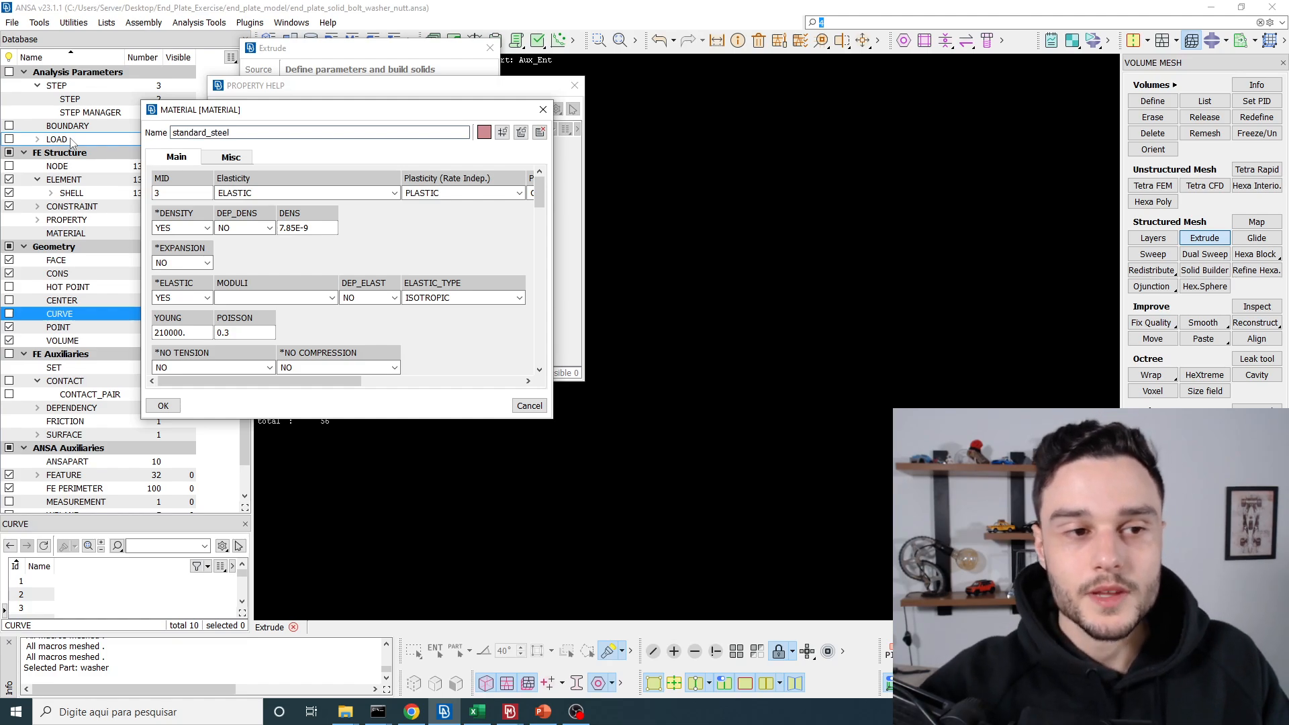
- Check the density, Young's modulus and Poisson's ratio of standard_steel and save the material
left_click_drag(279, 109, 258, 25)
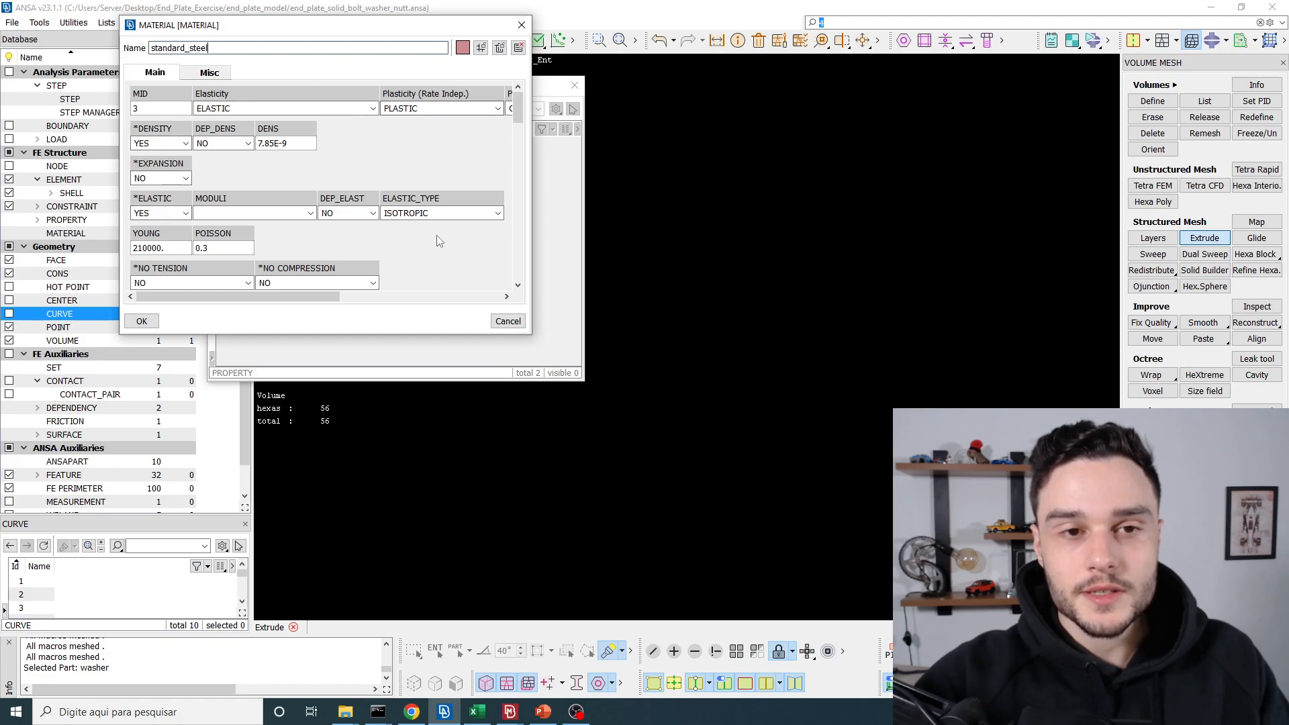
left_click_drag(458, 339, 459, 397)
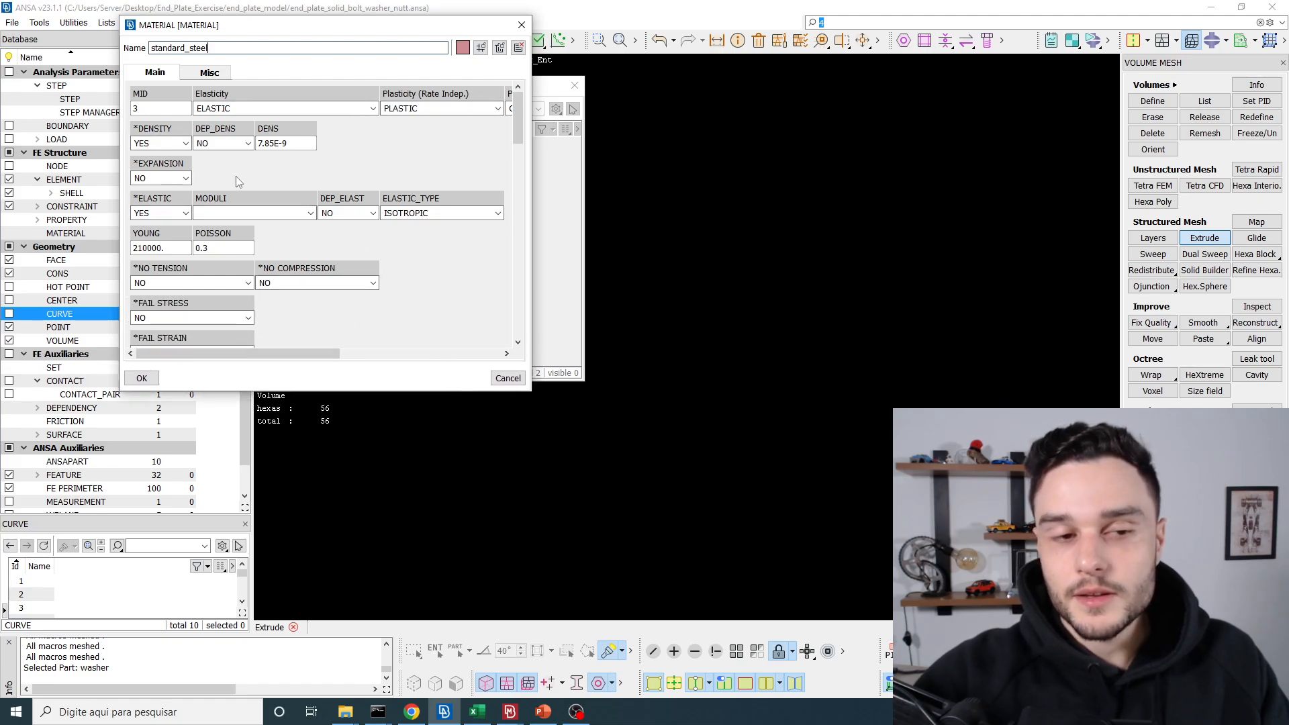
left_click_drag(288, 143, 277, 143)
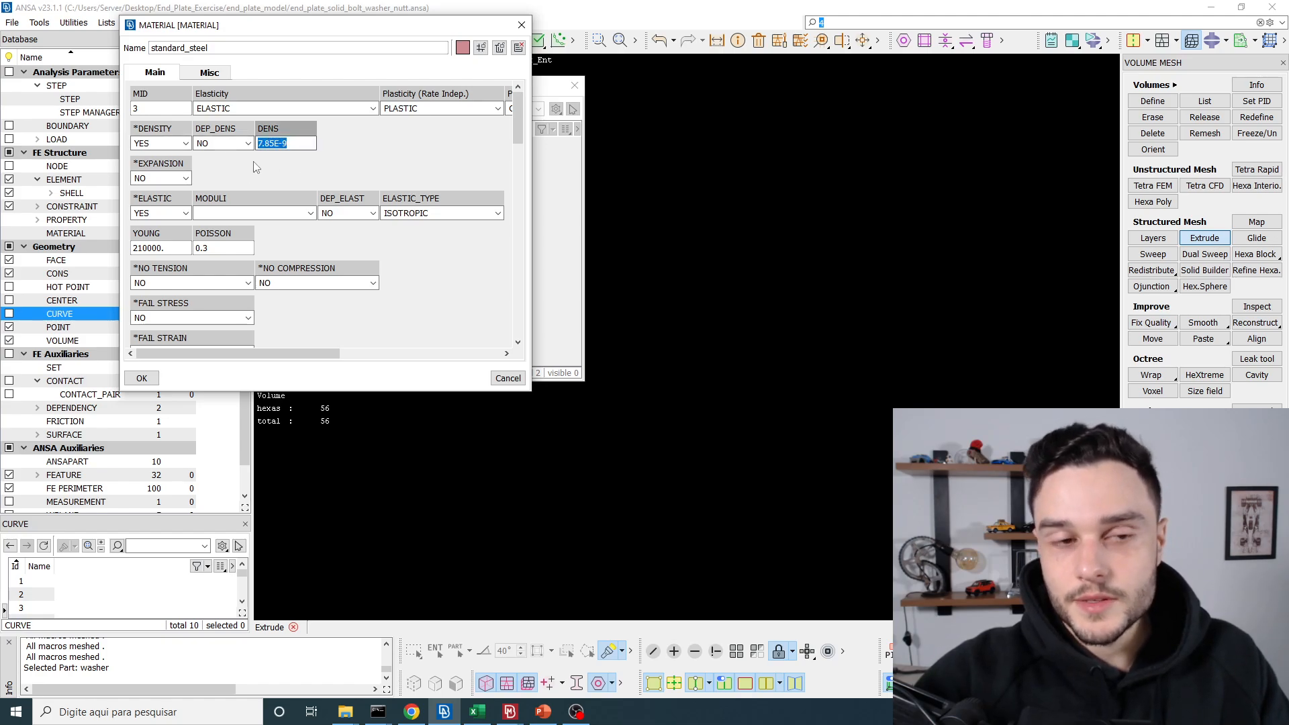
left_click_drag(172, 248, 89, 242)
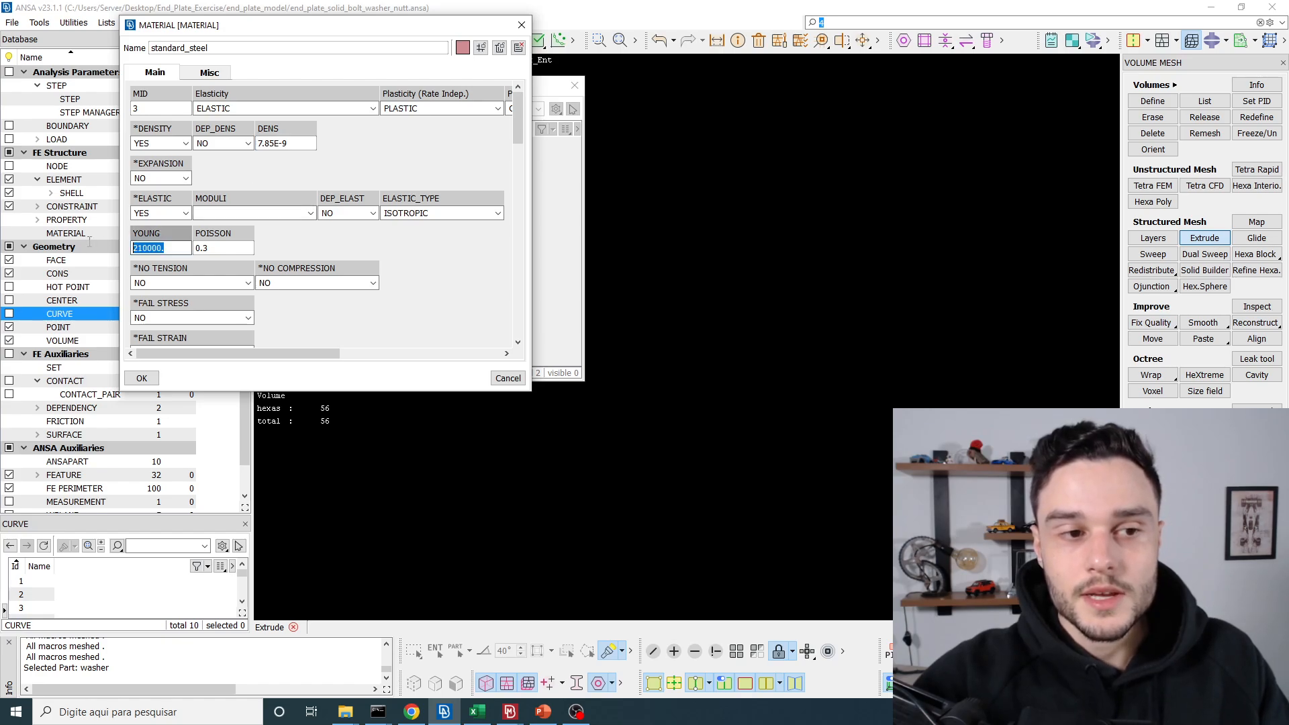
key("Tab")
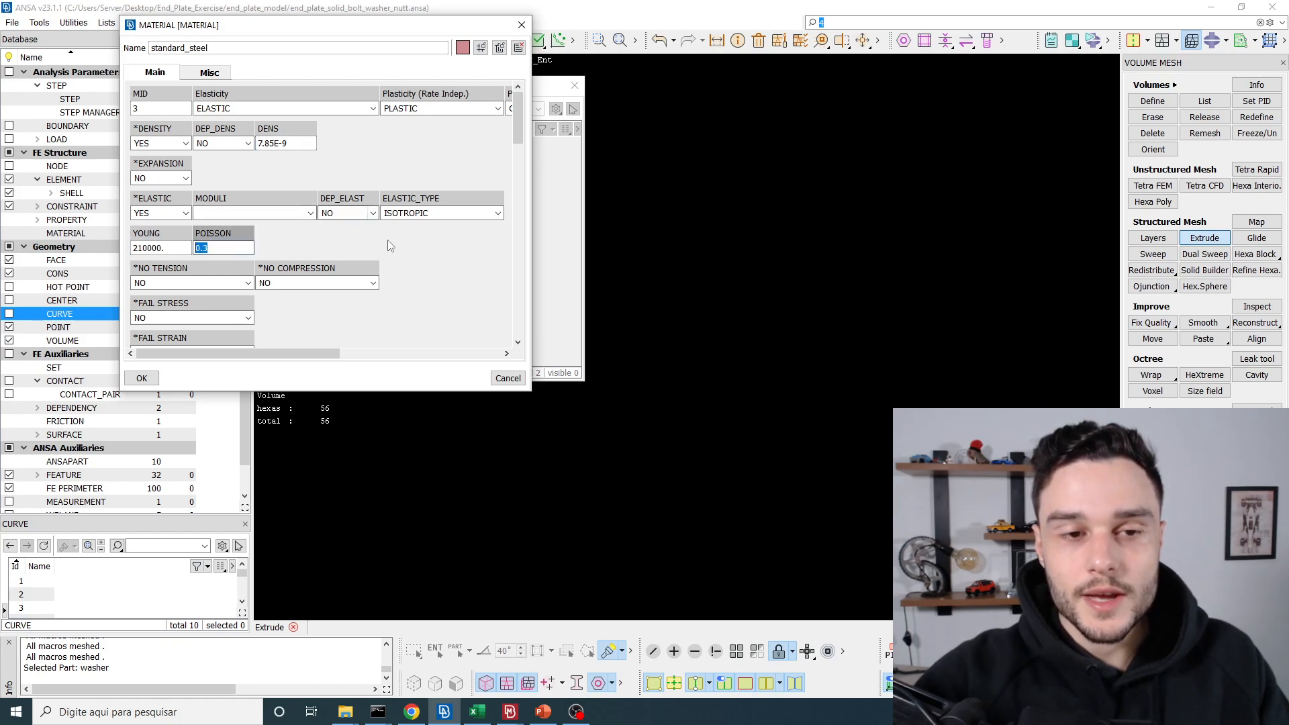
scroll(257, 299, "down", 3)
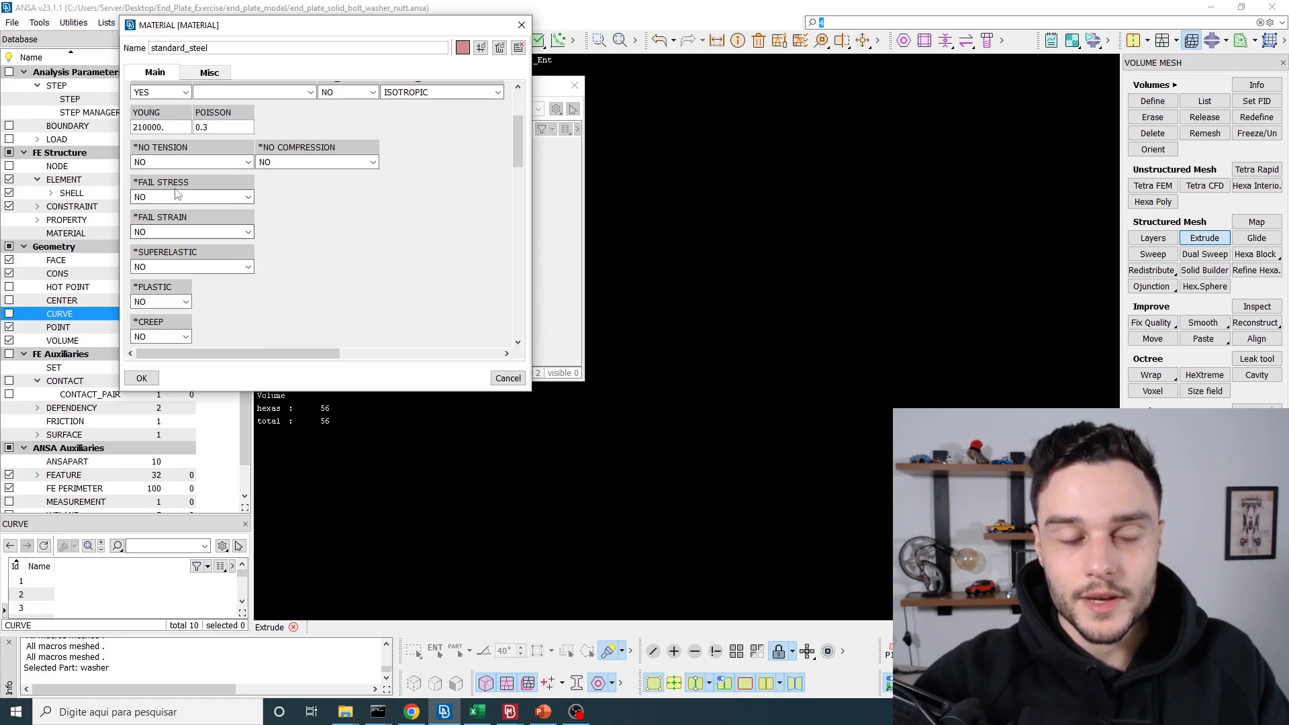
scroll(343, 293, "up", 3)
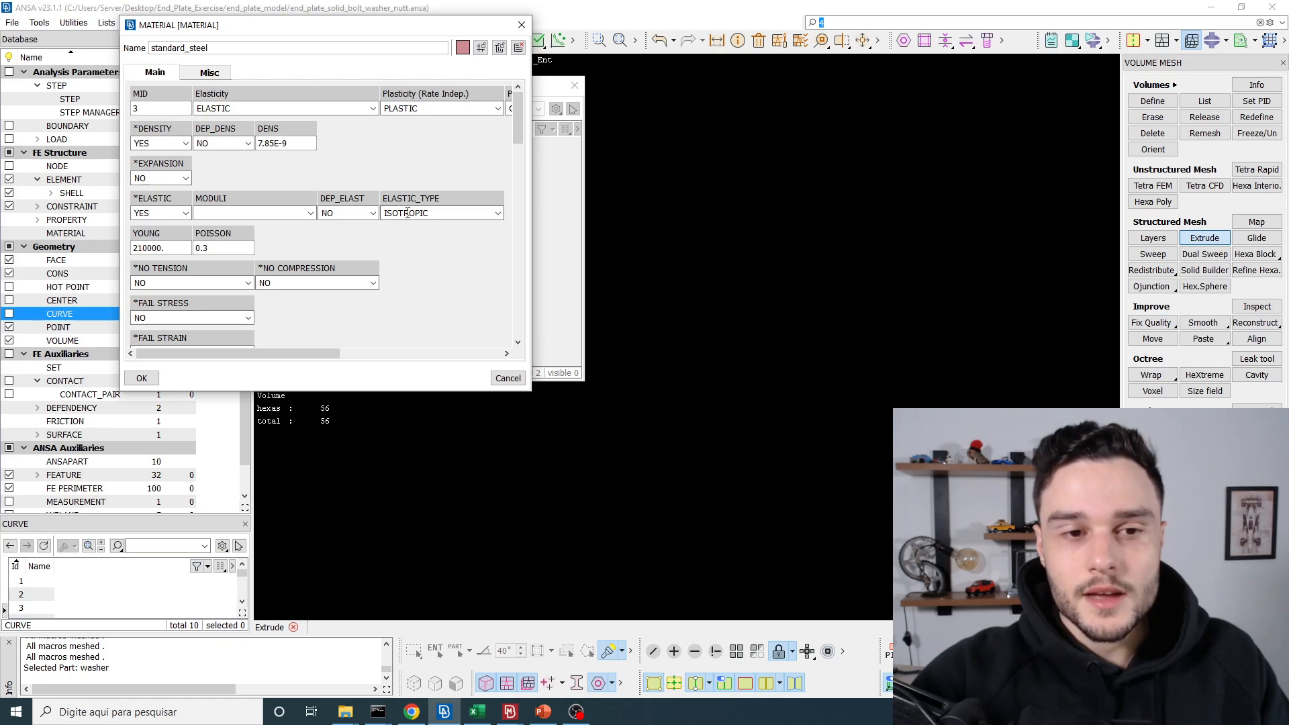
left_click(142, 378)
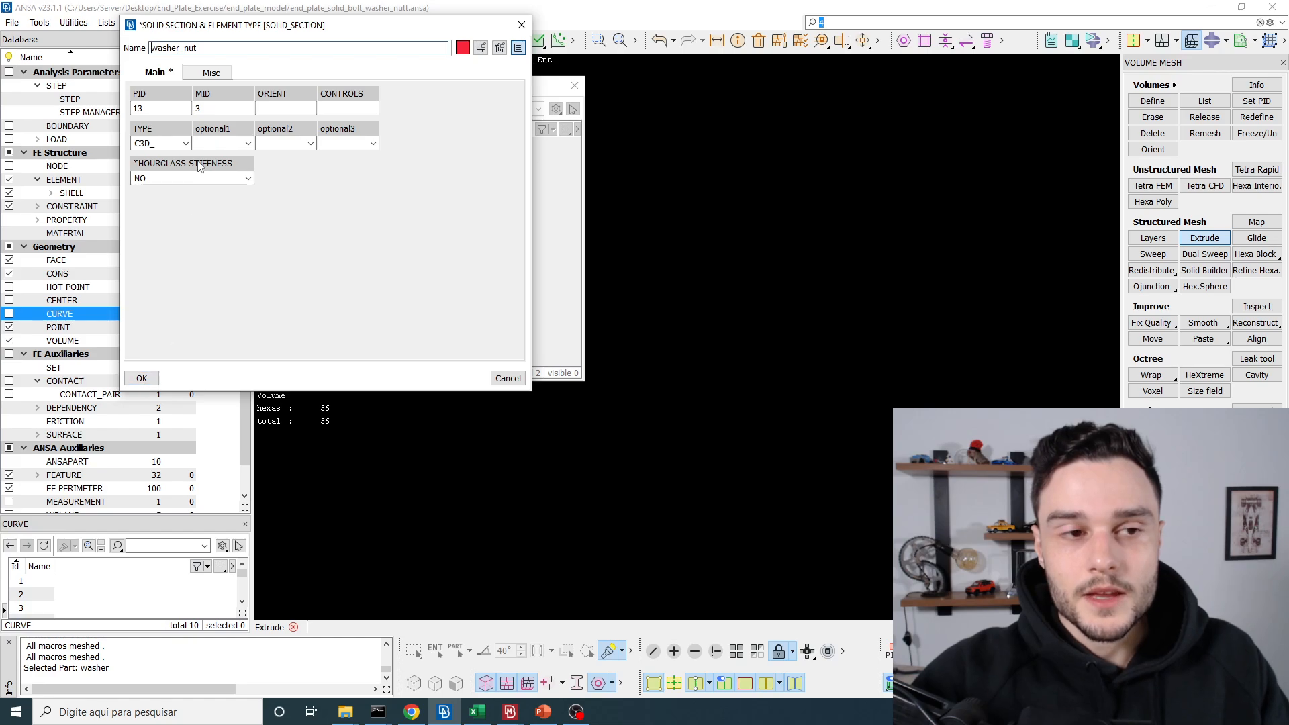
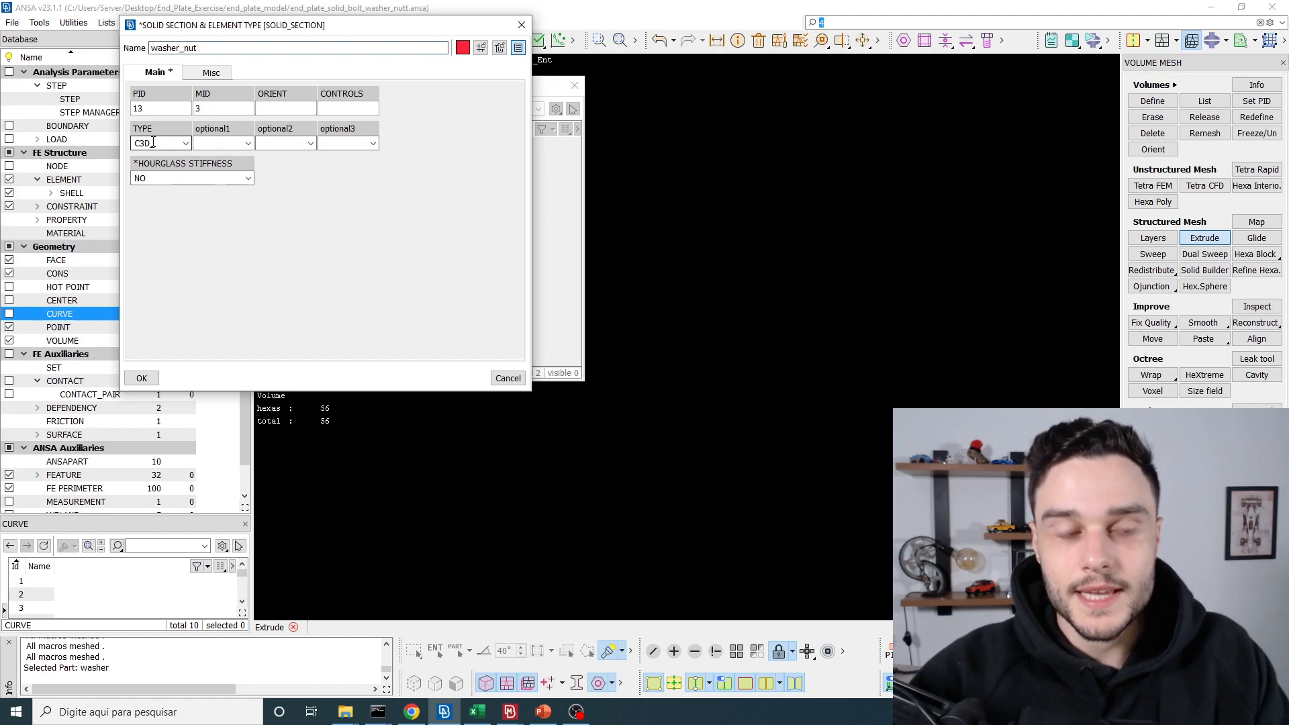
- Set the first optional suffix of the C3D_ element type to I and save the washer_nut property
left_click(248, 143)
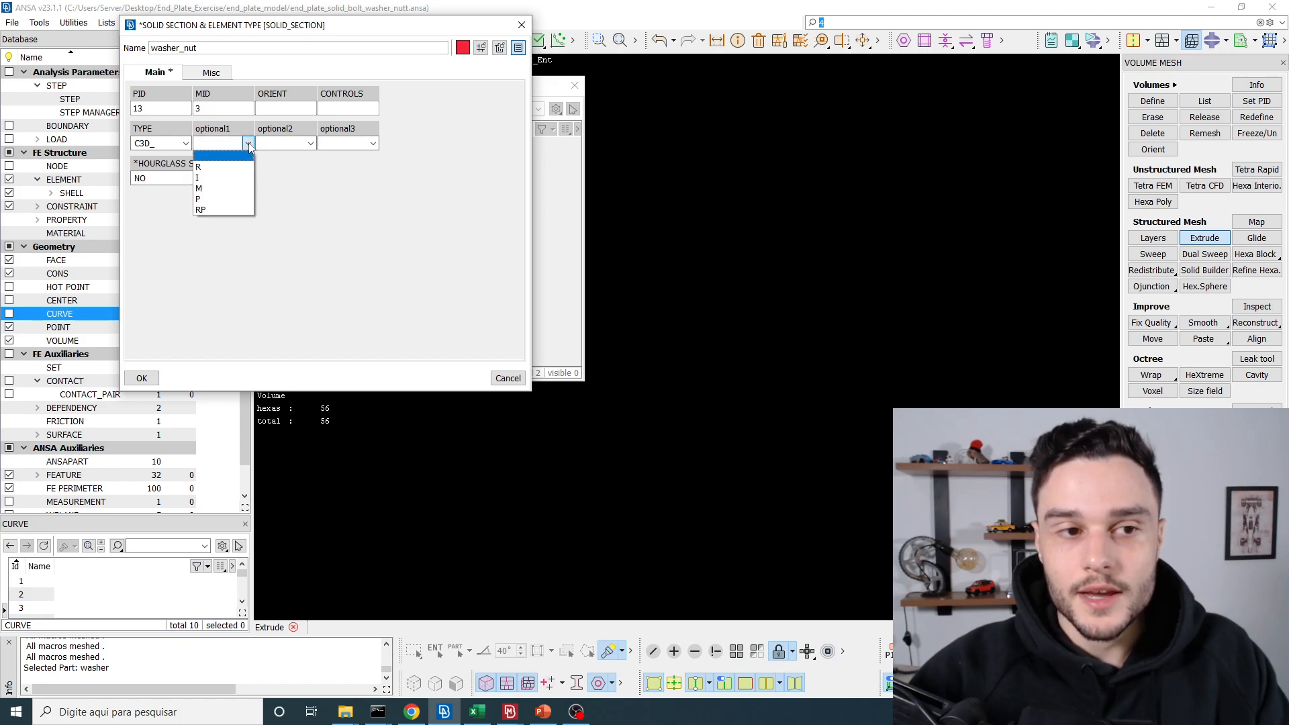
left_click(211, 178)
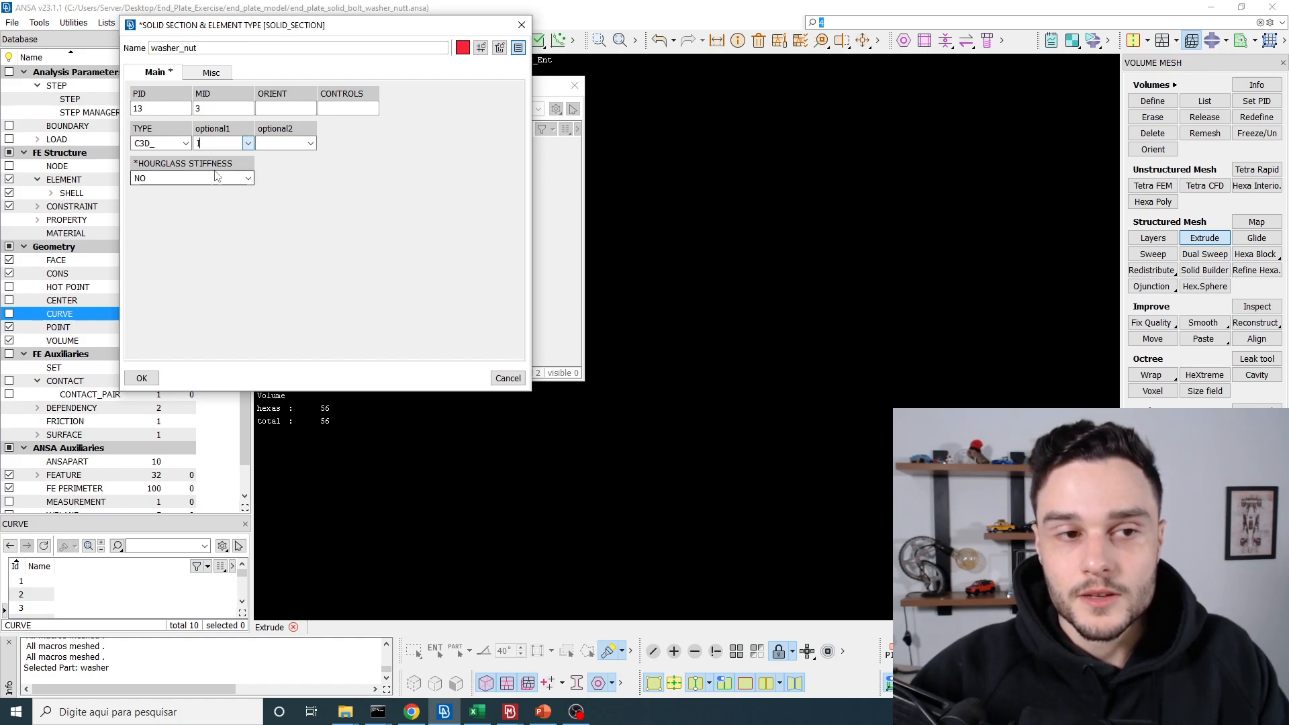
left_click(249, 144)
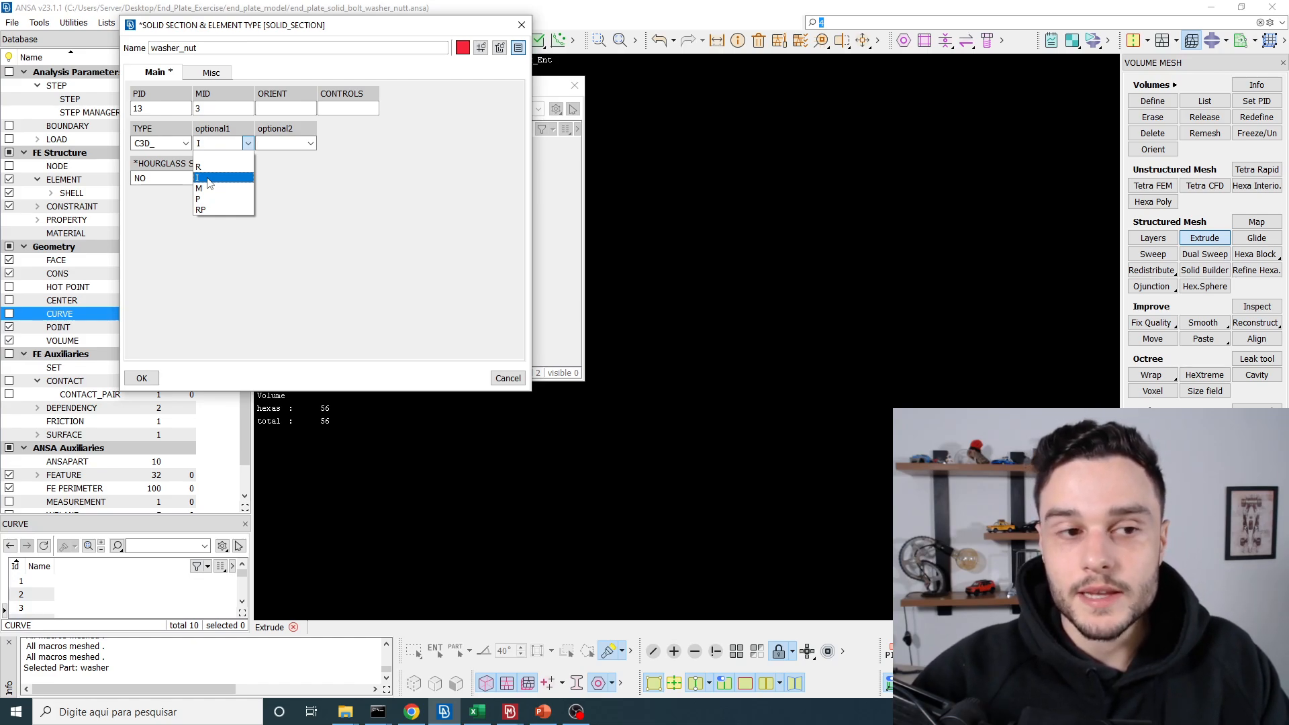
left_click(209, 178)
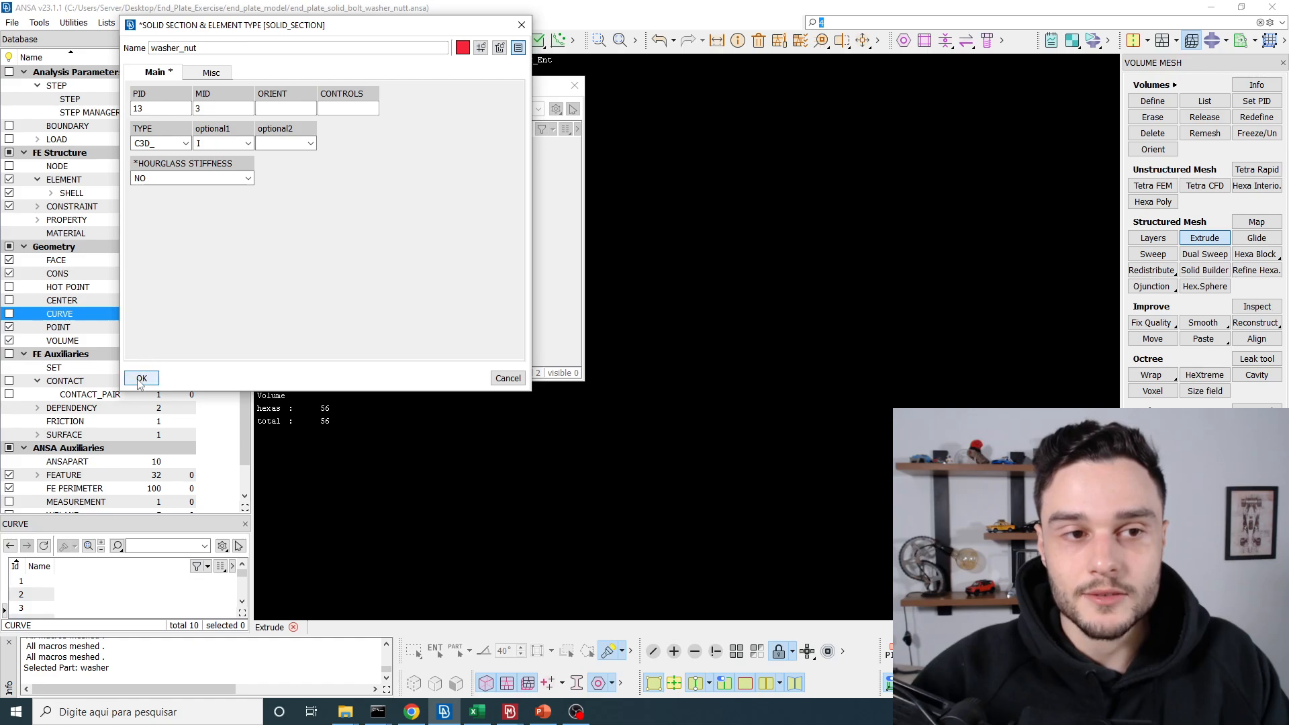
left_click(138, 379)
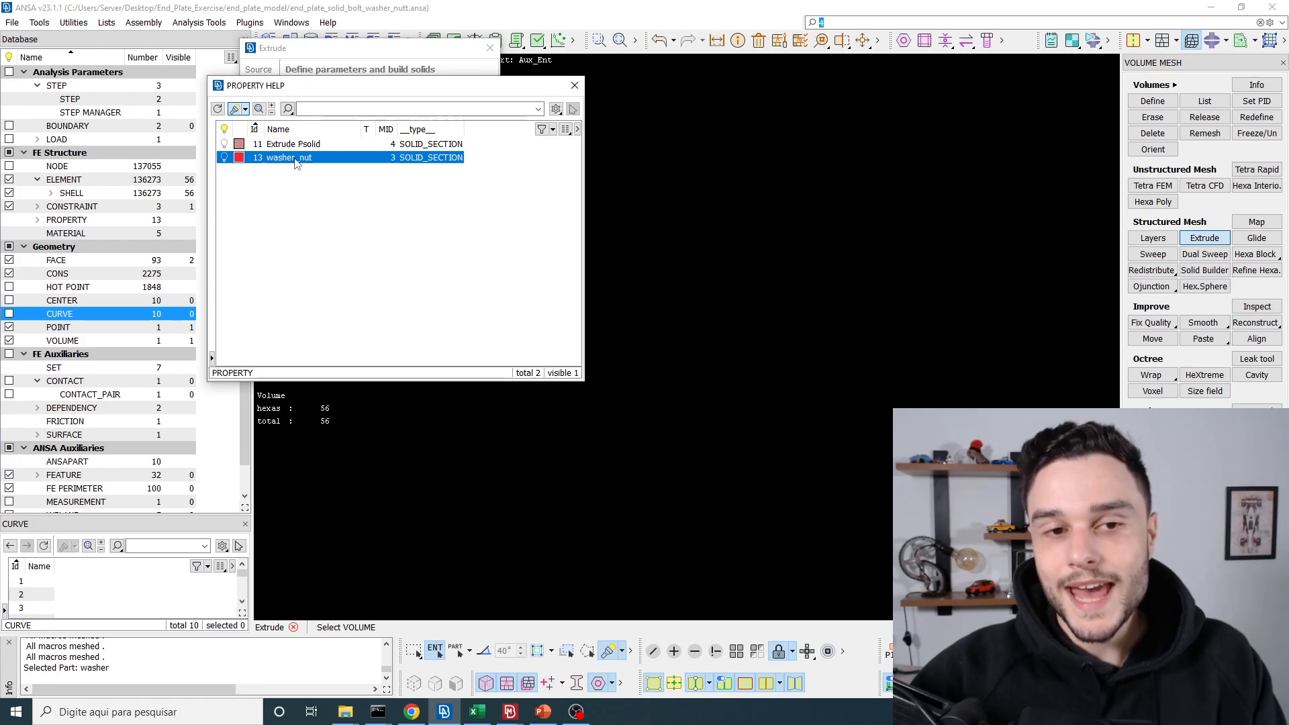
- Assign the washer_nut property to the extruded volume and show the whole ring
left_click(316, 186)
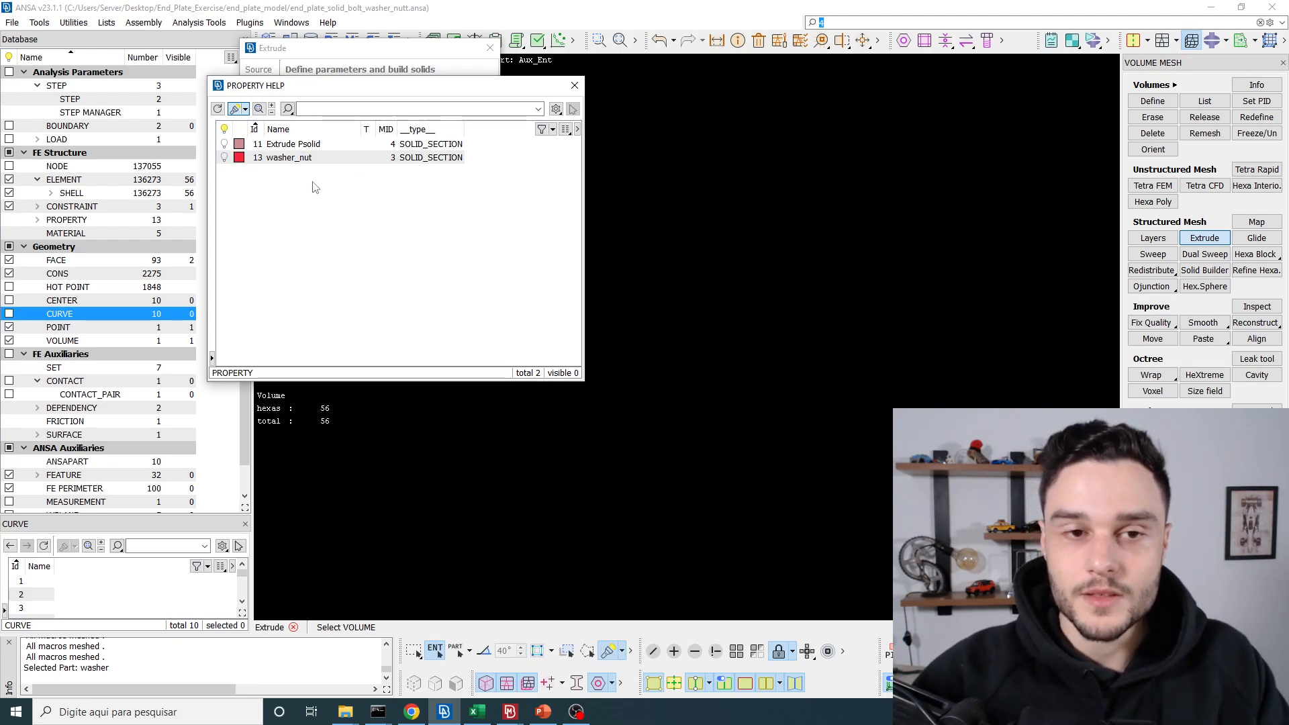
left_click(309, 158)
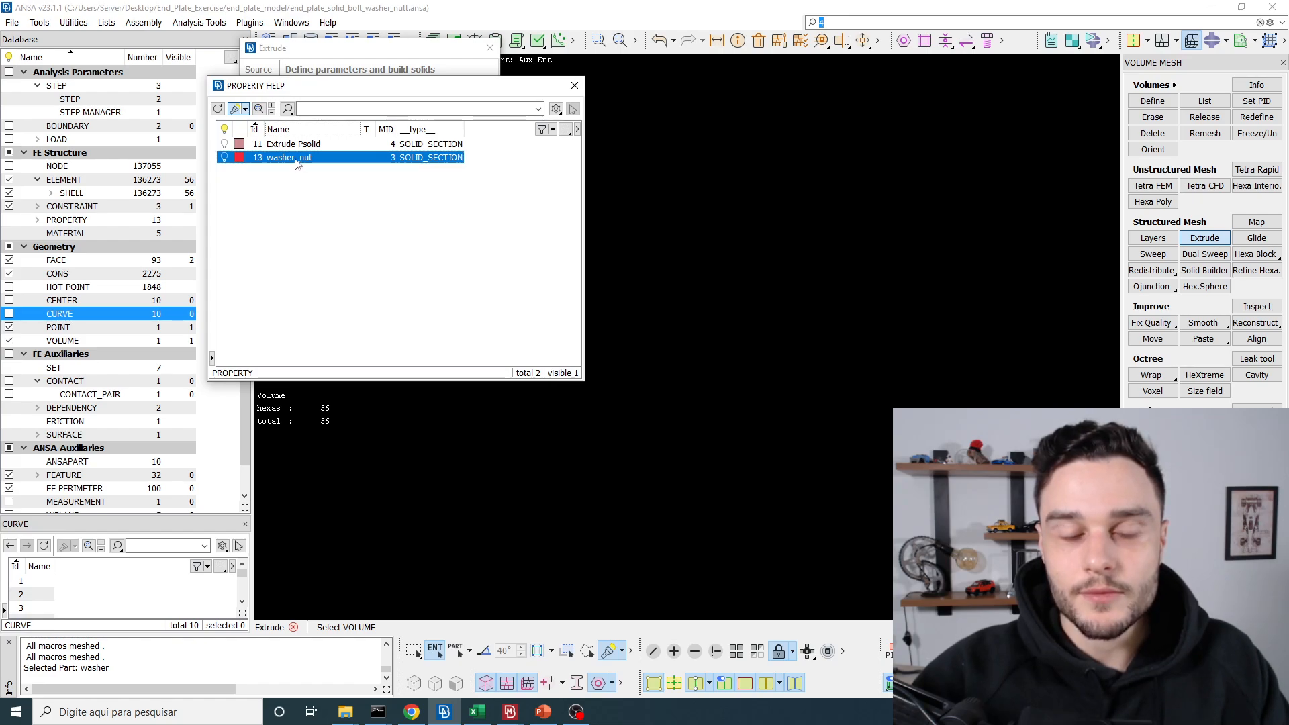
double_click(295, 160)
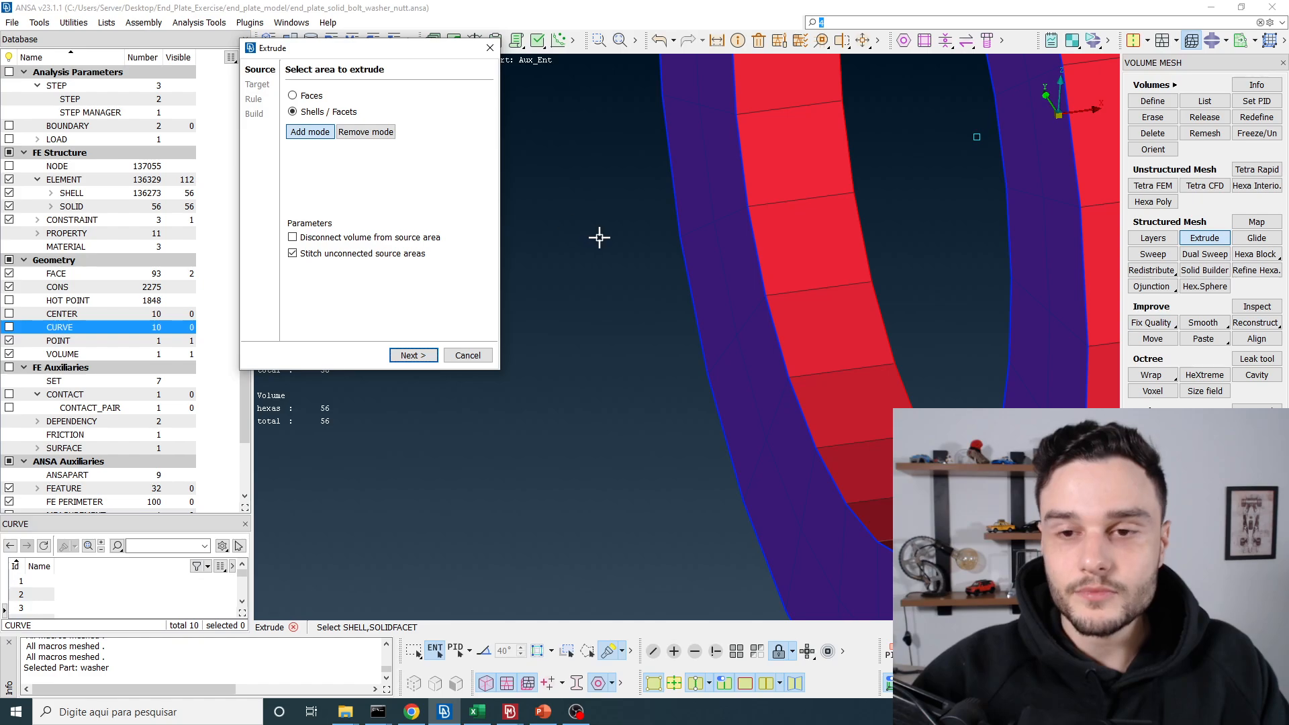
scroll(599, 237, "down", 5)
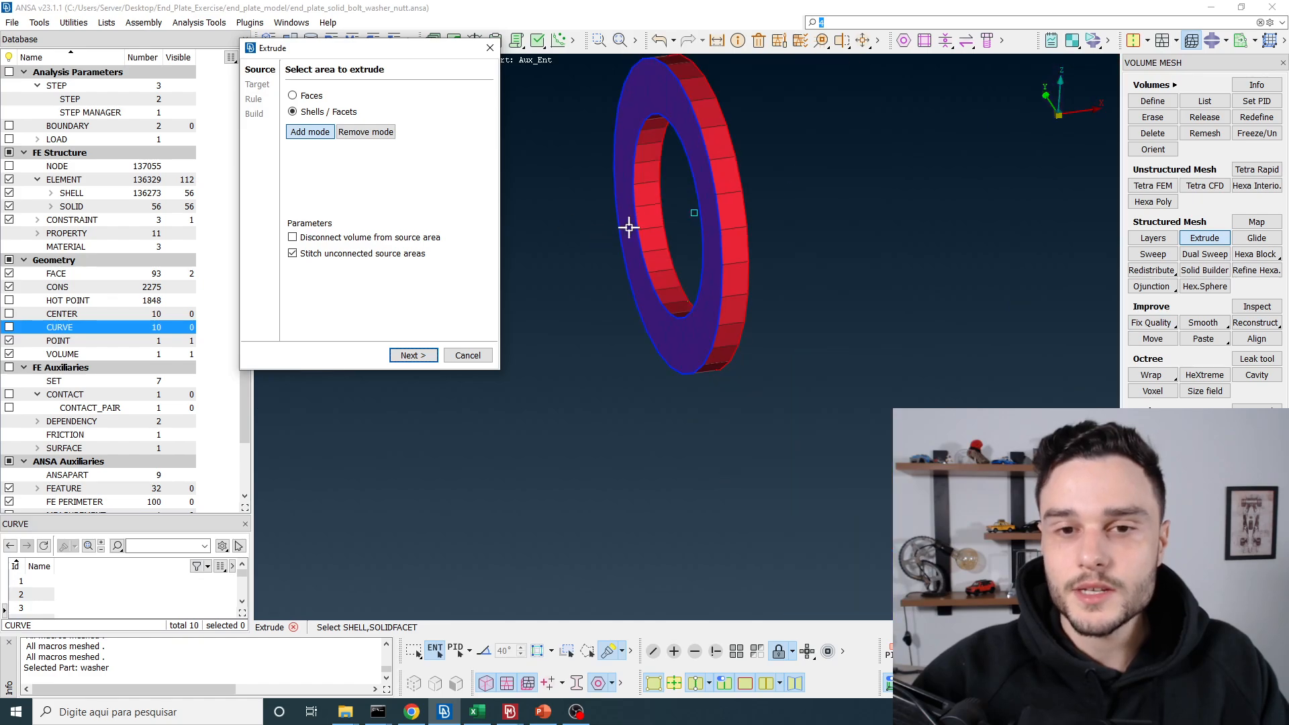
- Cancel the Extrude command and examine the washer's hexa mesh from several angles
left_click(491, 49)
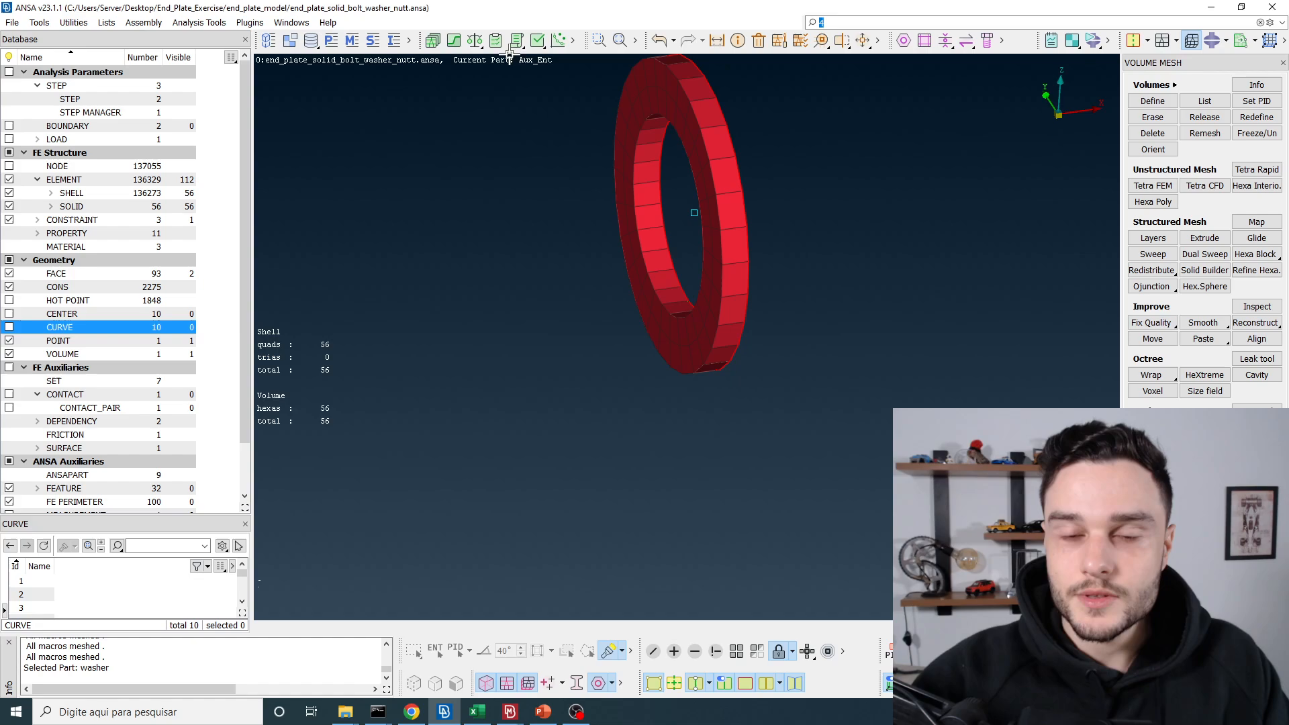
left_click_drag(677, 127, 726, 114, "ctrl")
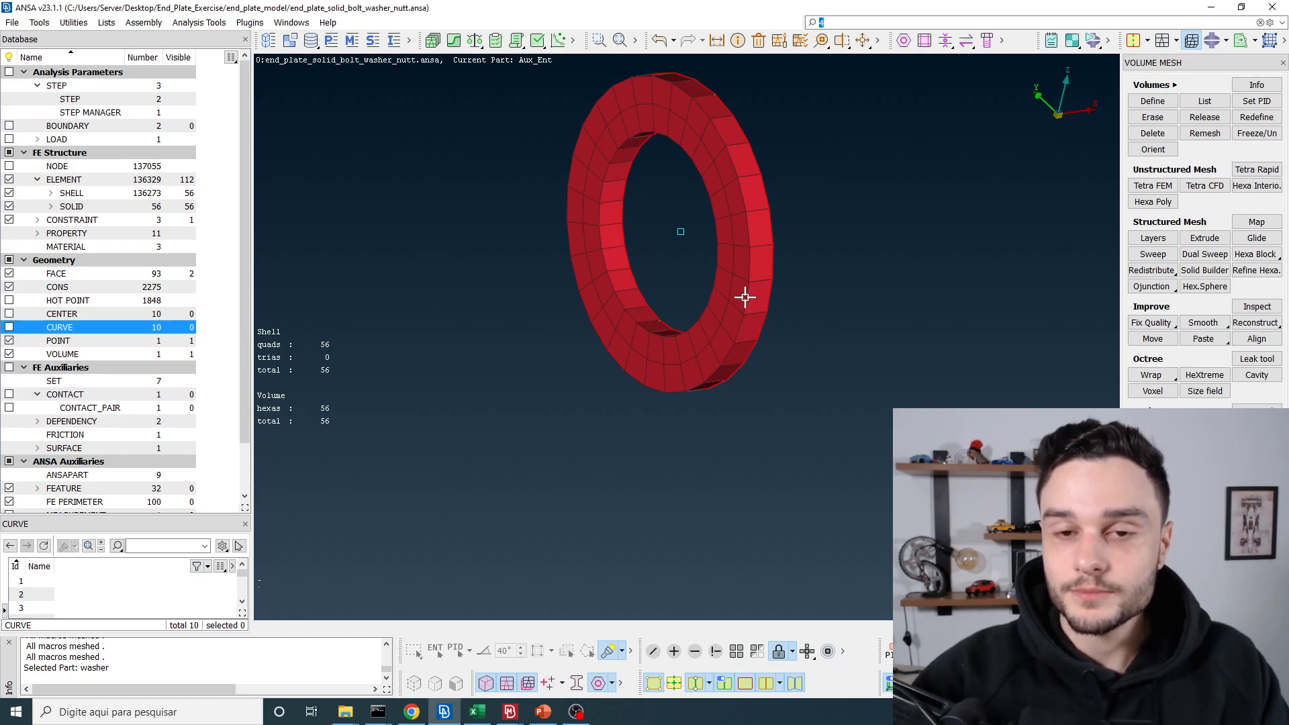
scroll(744, 188, "up", 4)
mouse_move(743, 188)
left_mouse_down("ctrl")
mouse_move(671, 192)
mouse_move(748, 187)
left_mouse_up("ctrl")
scroll(734, 211, "down", 3)
scroll(624, 88, "up", 3)
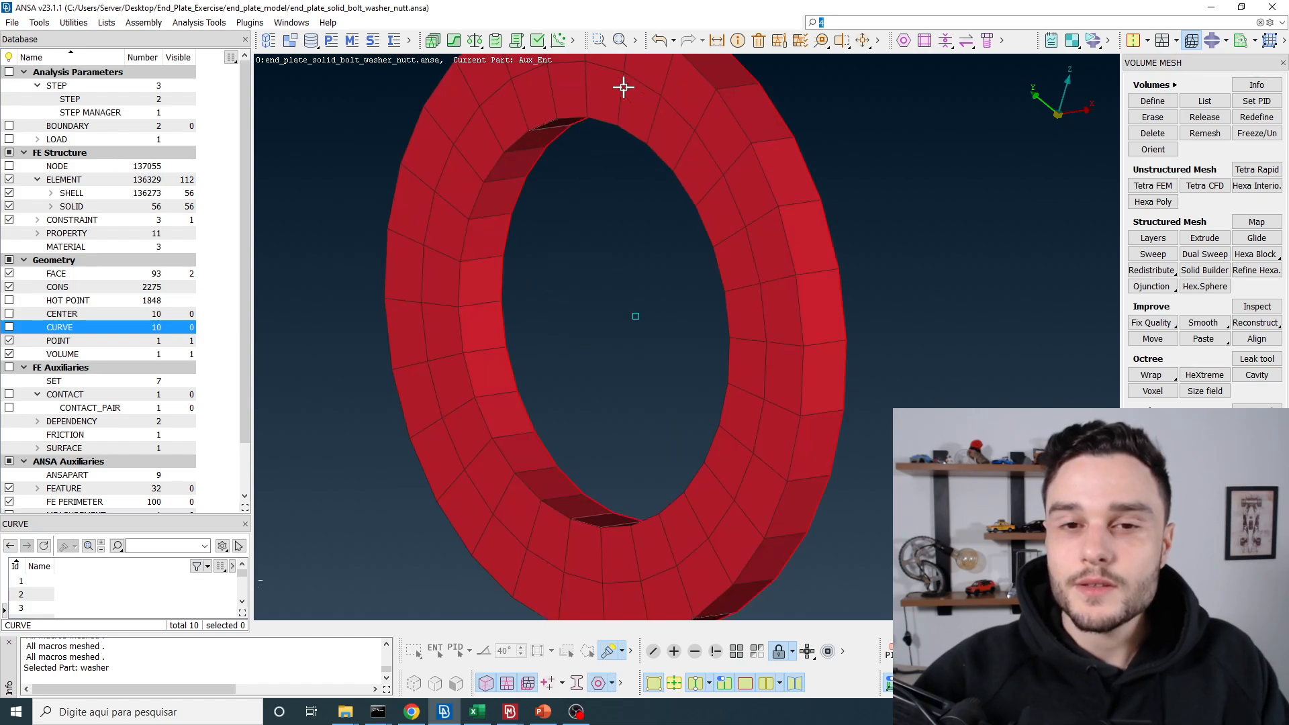
scroll(624, 87, "down", 3)
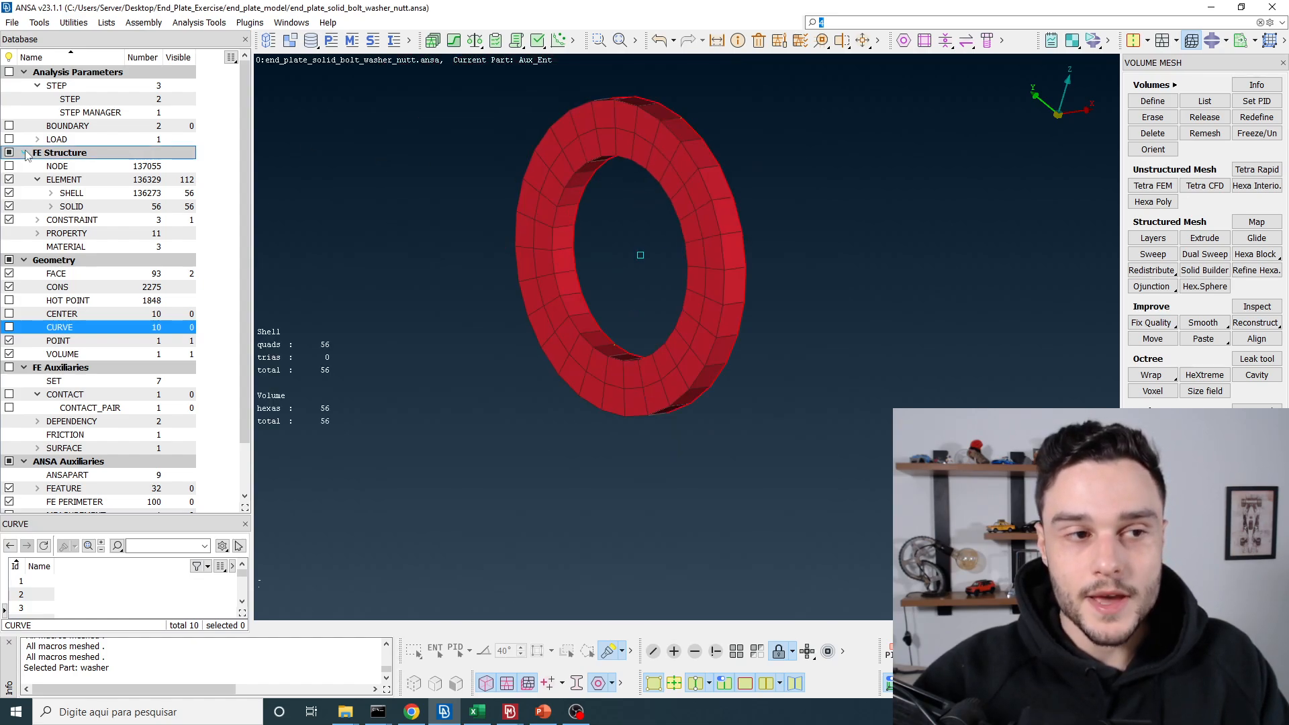
- Display the nodes to examine them on the washer's hexa elements up close, and hide them again
left_click(10, 167)
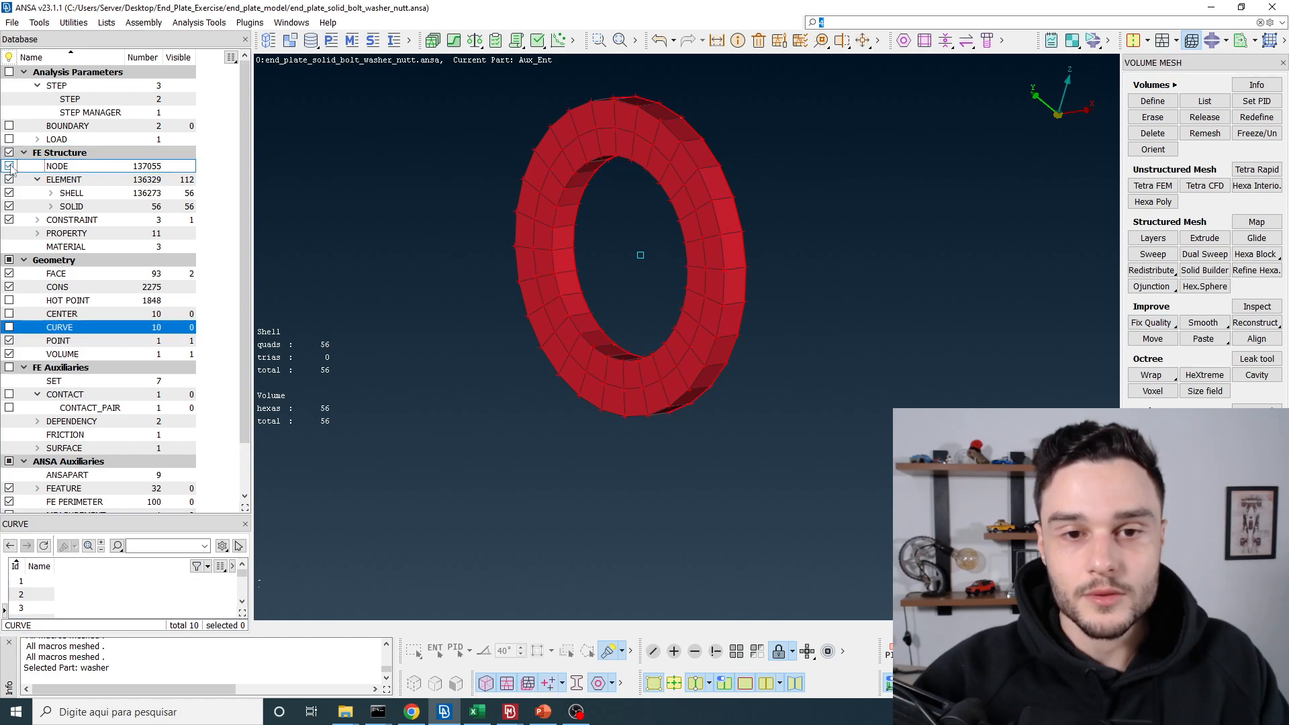
scroll(591, 144, "up", 5)
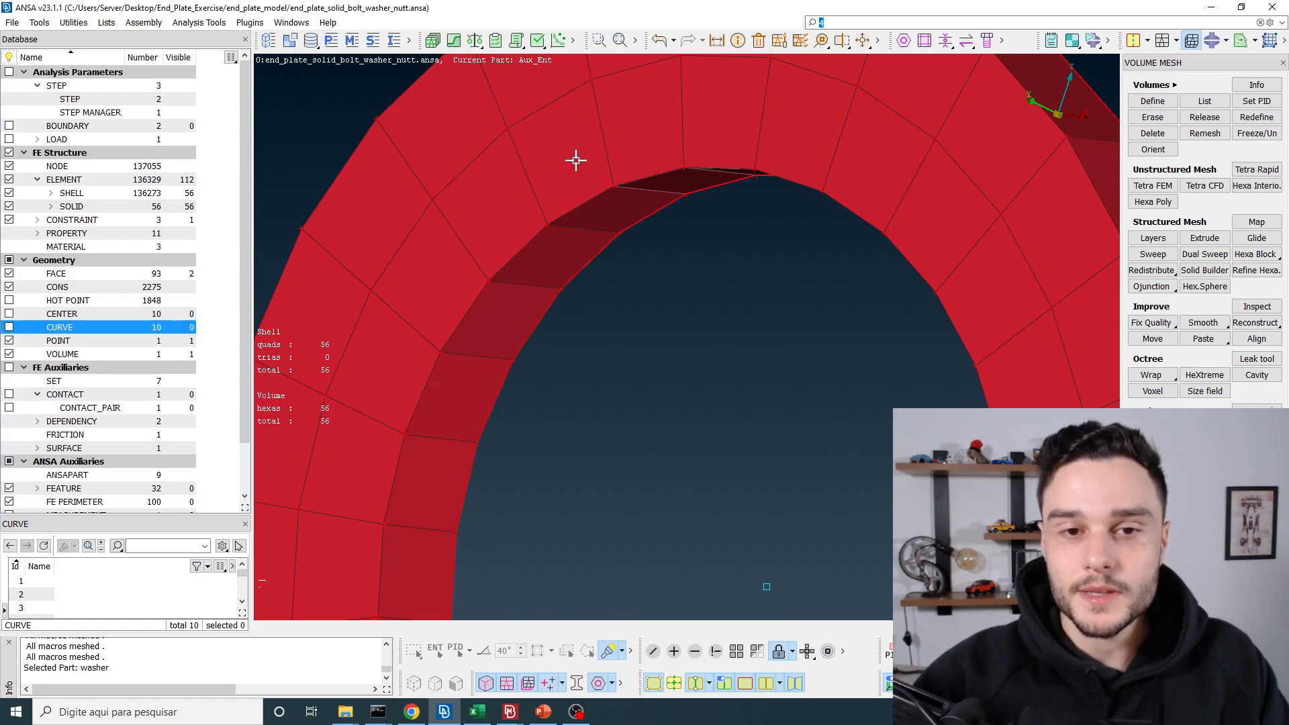
scroll(604, 192, "up", 4)
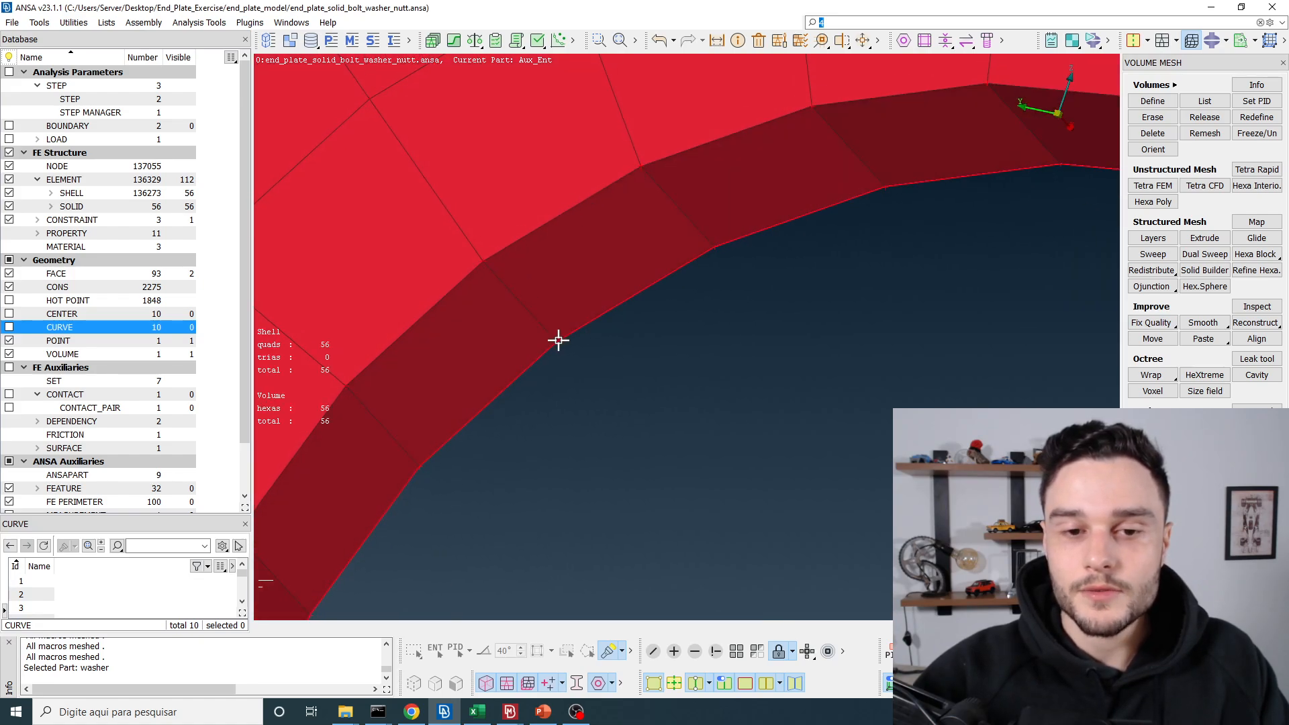
mouse_move(633, 180)
left_mouse_down("ctrl")
mouse_move(654, 235)
mouse_move(639, 202)
left_mouse_up("ctrl")
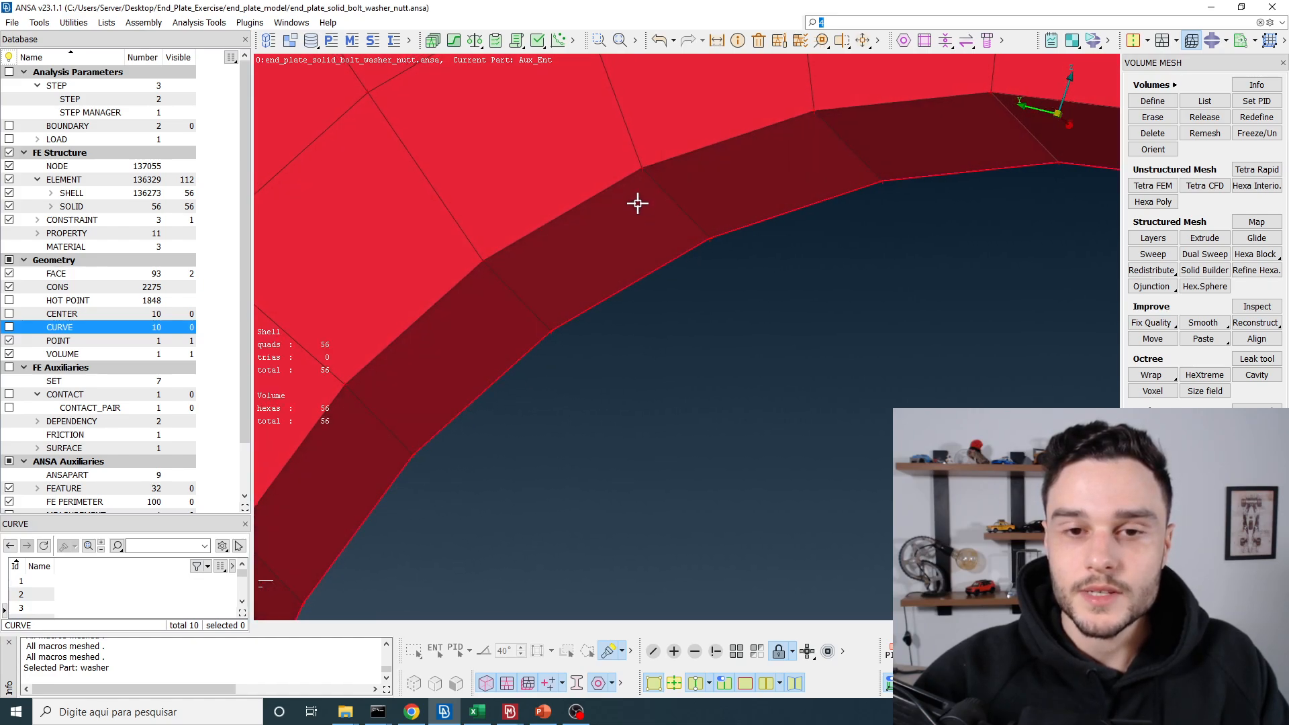
scroll(518, 229, "down", 5)
left_click_drag(520, 189, 514, 192, "ctrl")
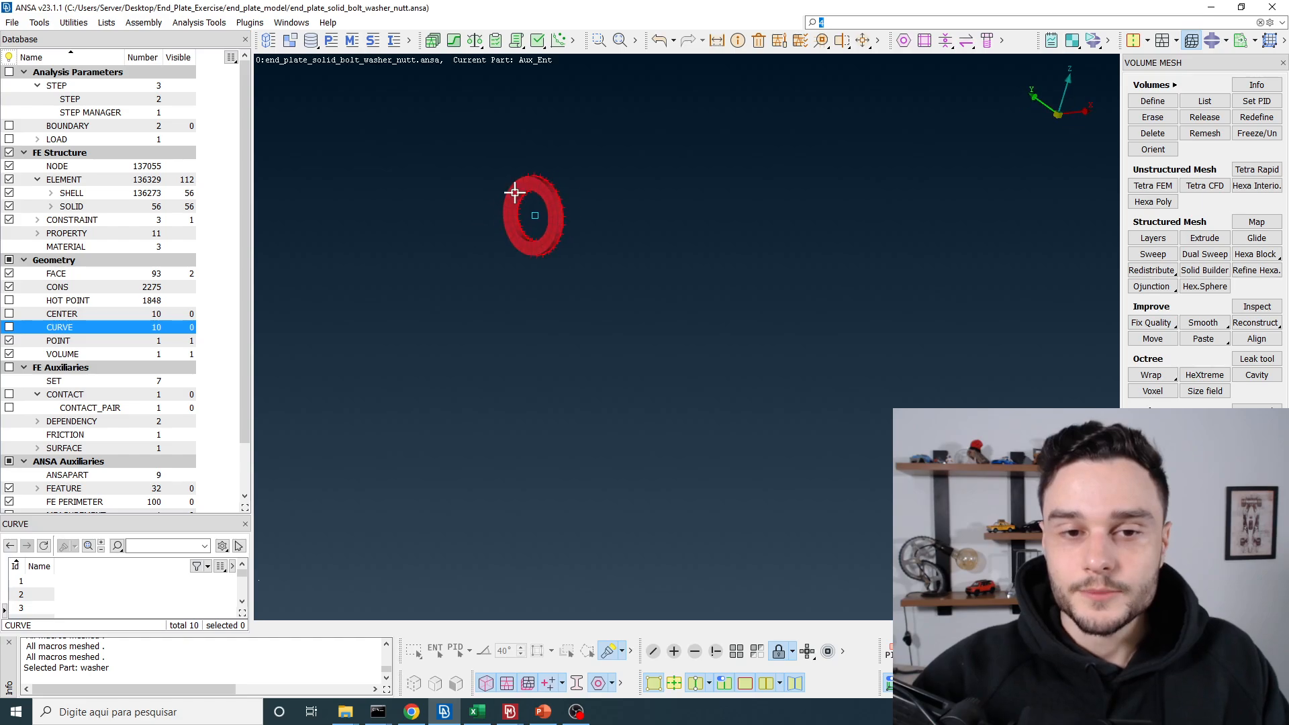
scroll(515, 191, "up", 3)
left_click(9, 166)
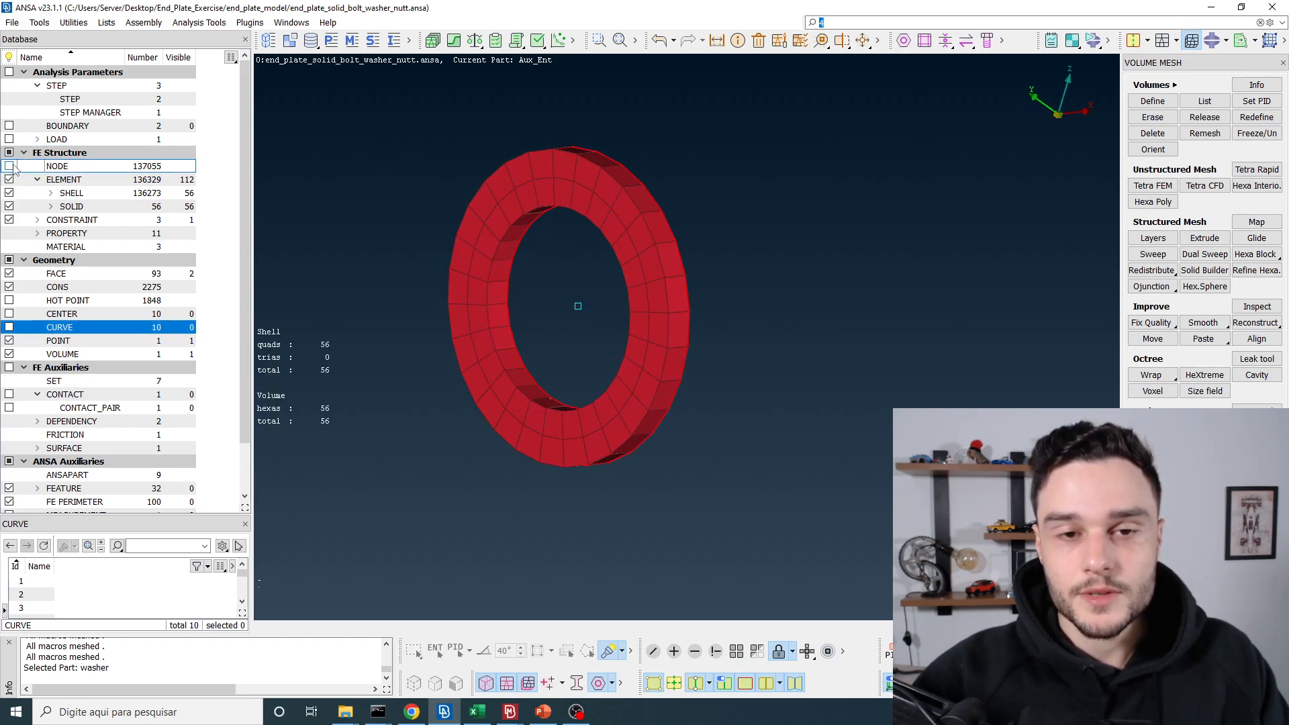
left_click(577, 712)
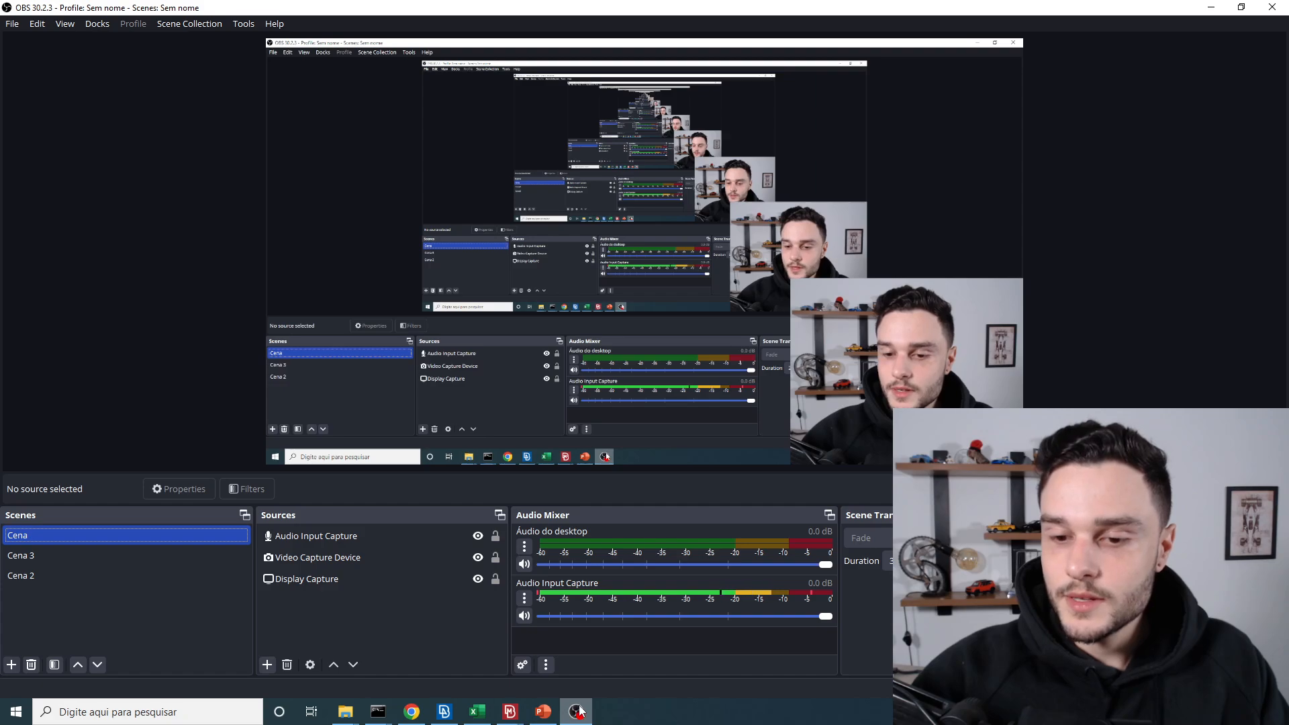
left_click(577, 712)
- Hide the washer's hexa volume so that only the source shells of the extrusion stay displayed
left_click_drag(591, 178, 484, 173, "ctrl")
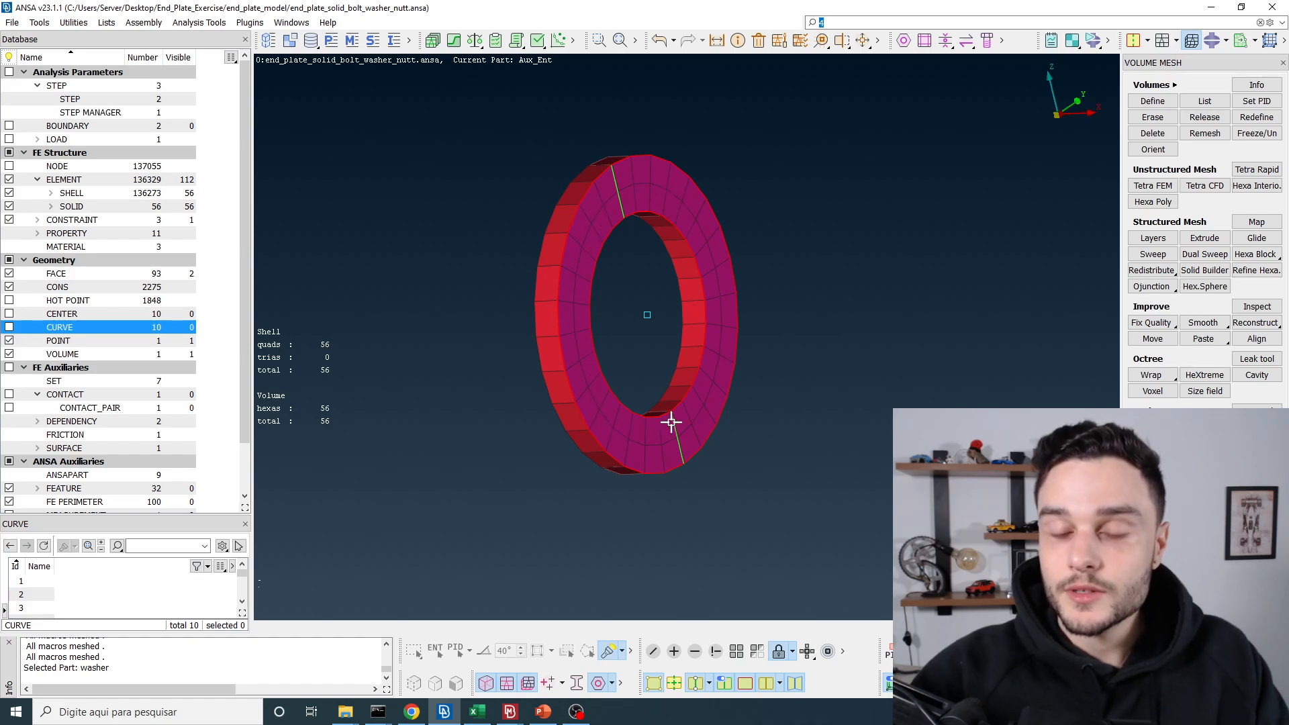
left_click_drag(613, 184, 590, 155, "ctrl")
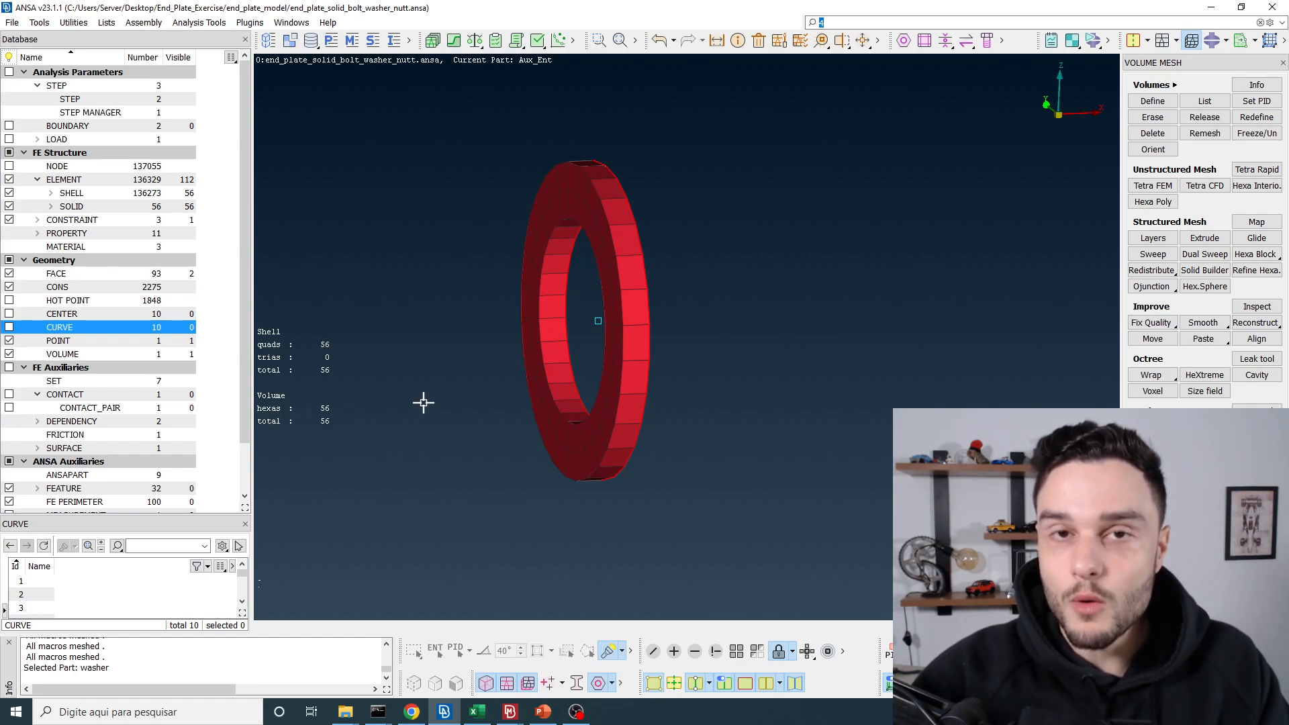
mouse_move(604, 229)
left_mouse_down("ctrl")
mouse_move(605, 208)
mouse_move(622, 230)
left_mouse_up("ctrl")
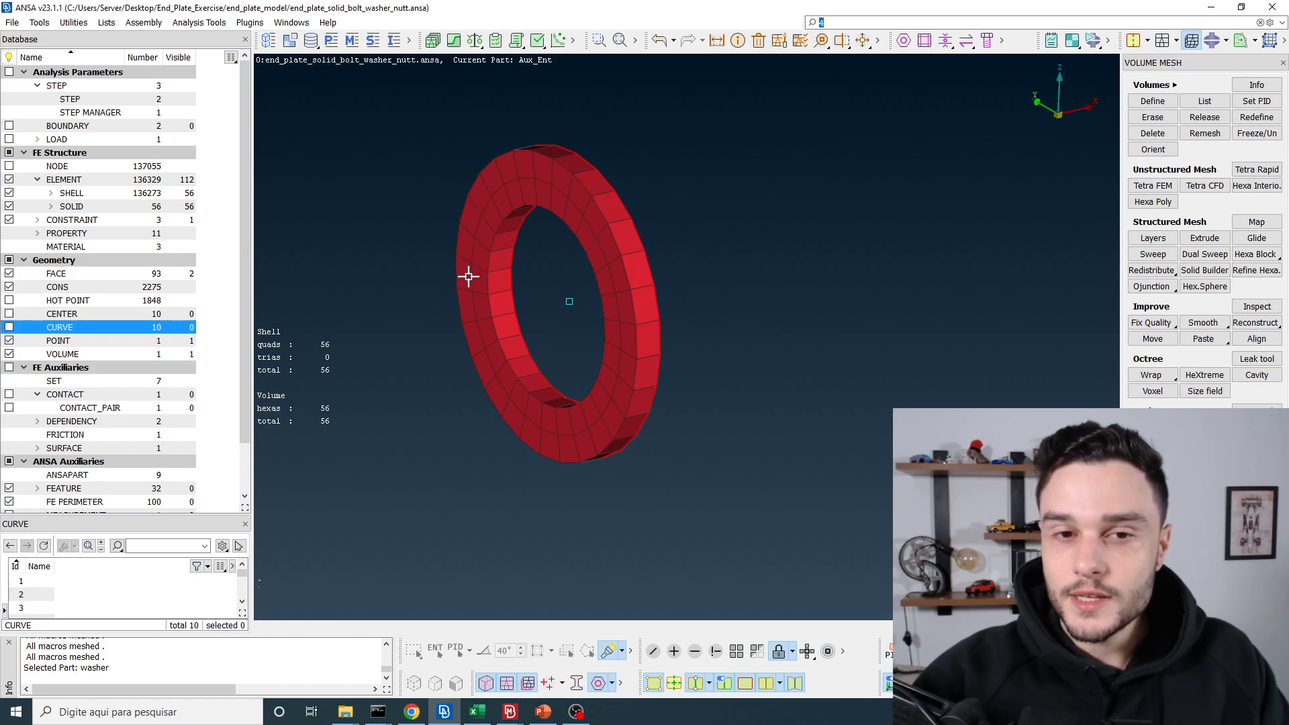
left_click_drag(650, 268, 547, 280, "ctrl")
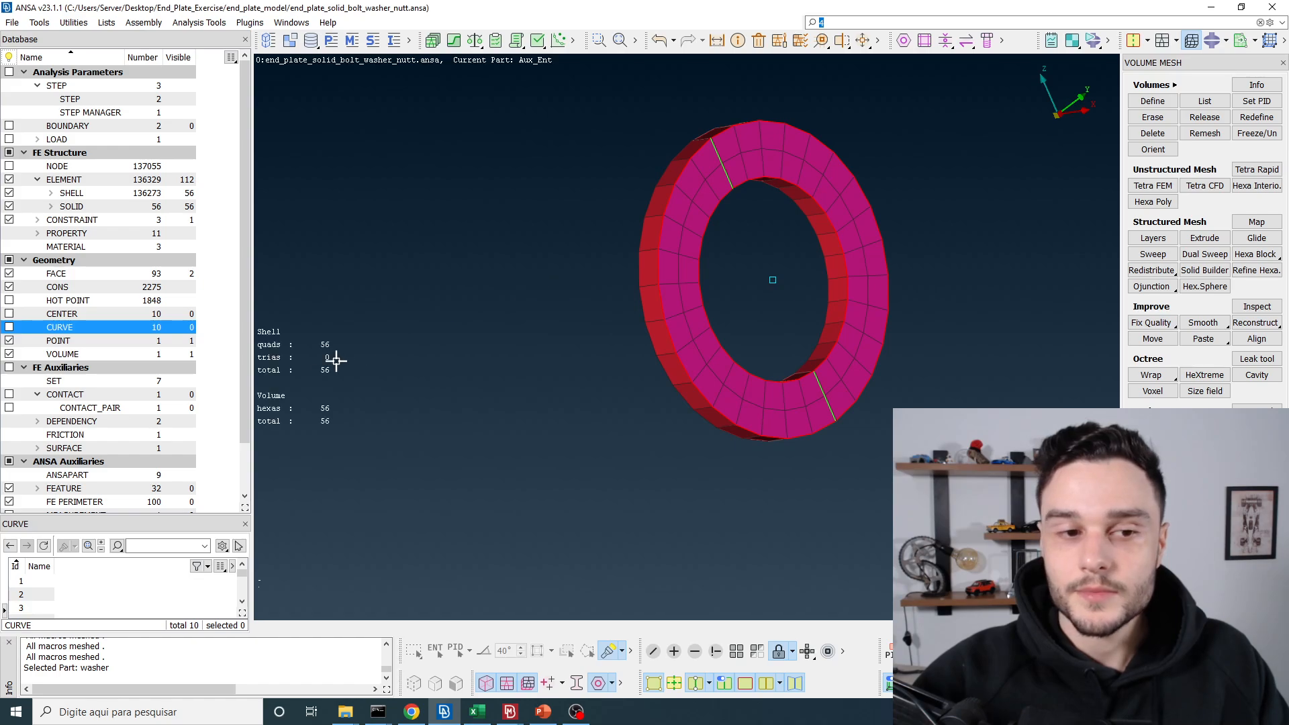
right_click(274, 376)
left_click(304, 394)
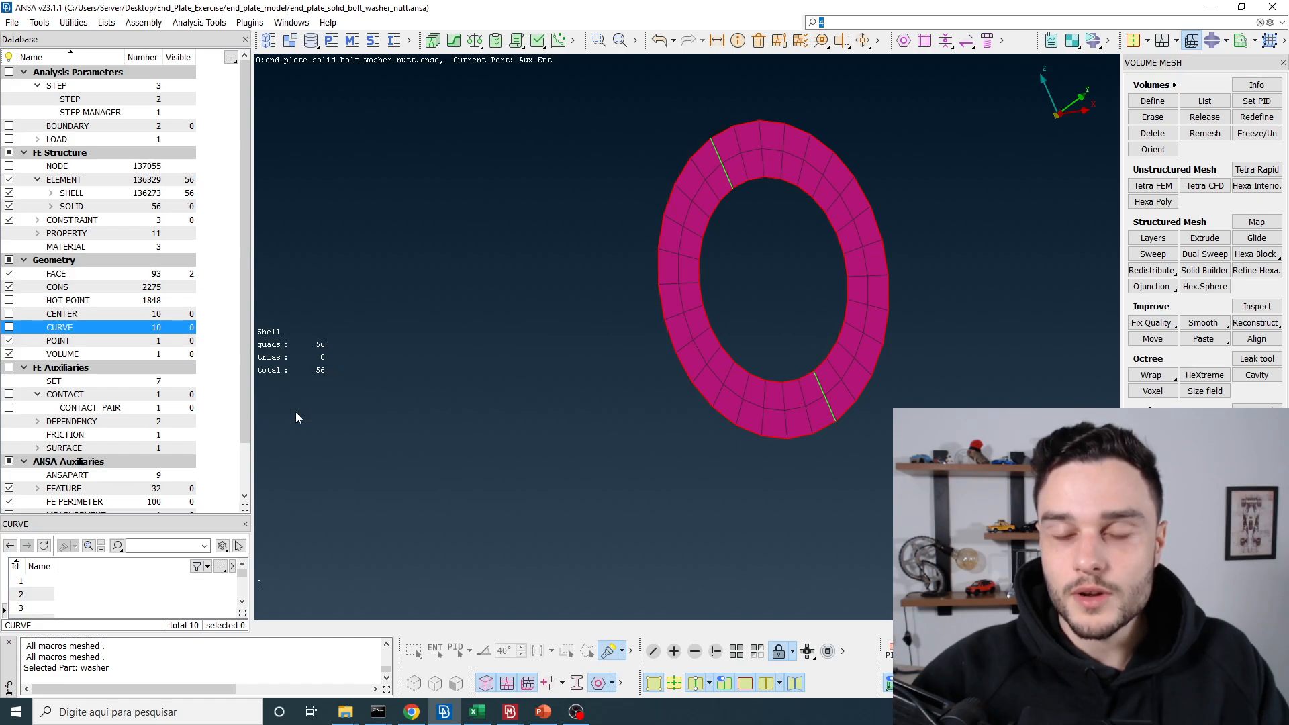
- Delete the ring's source faces together with their quad shells
left_click(758, 41)
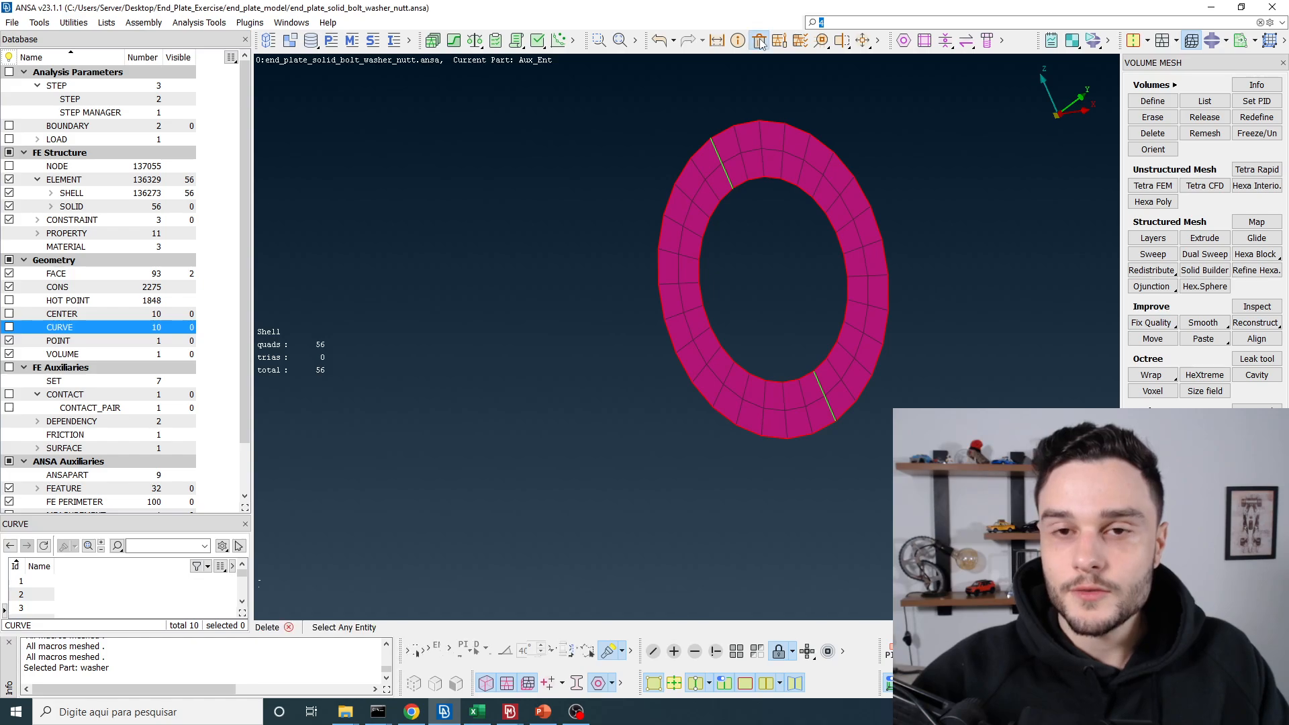
left_click_drag(540, 73, 1024, 483)
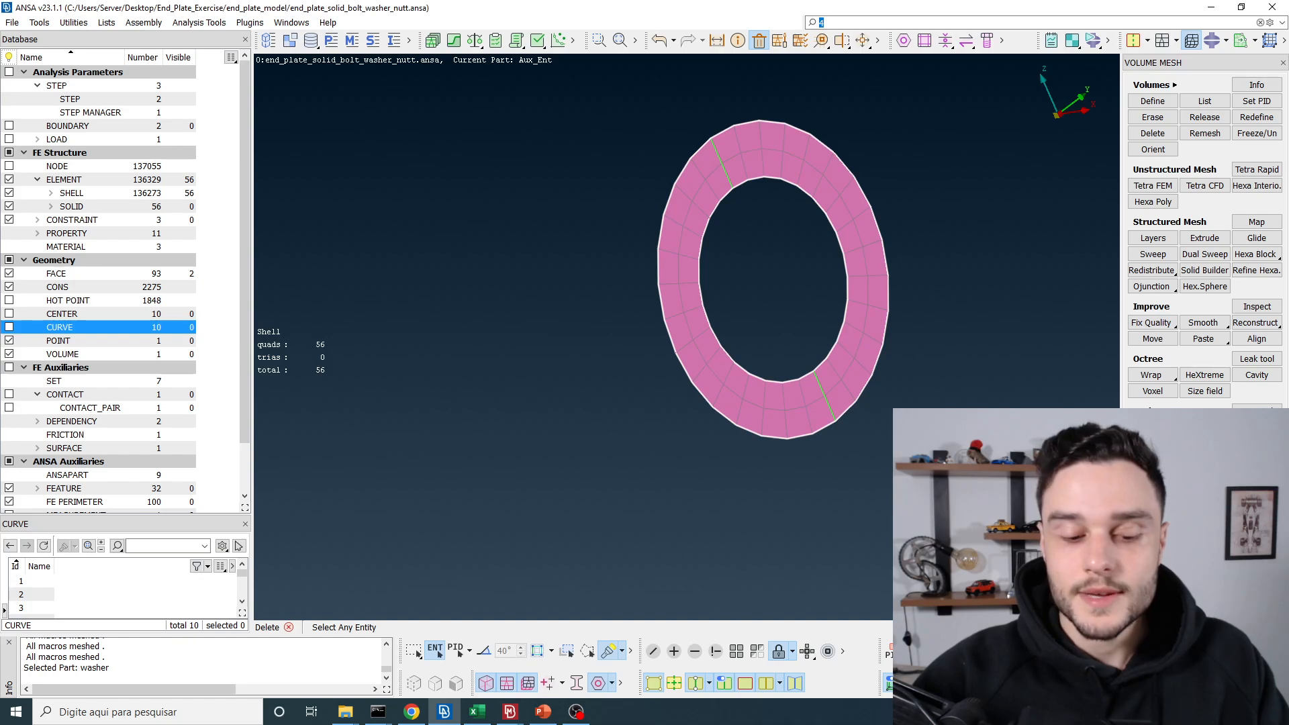
middle_click(877, 407)
left_click_drag(885, 400, 470, 201)
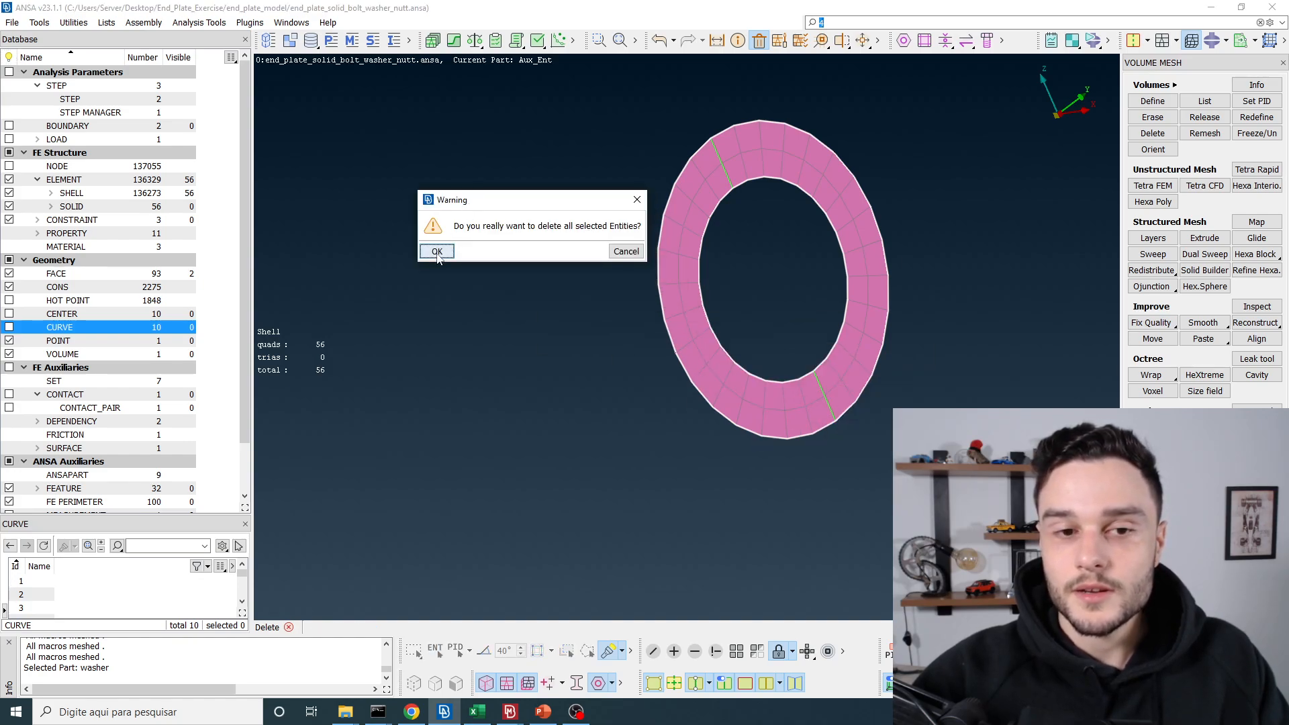
left_click(438, 254)
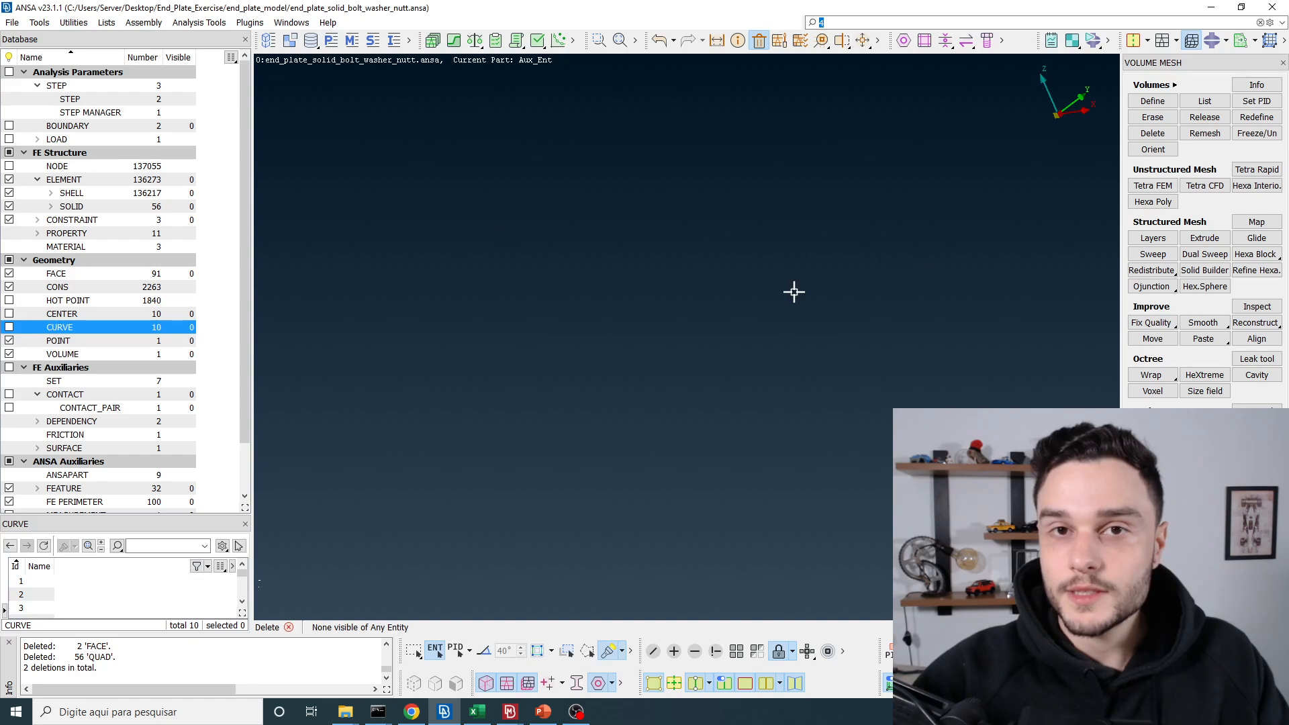
- Show the washer volume again and examine its solid mesh without the source shells
left_click(736, 659)
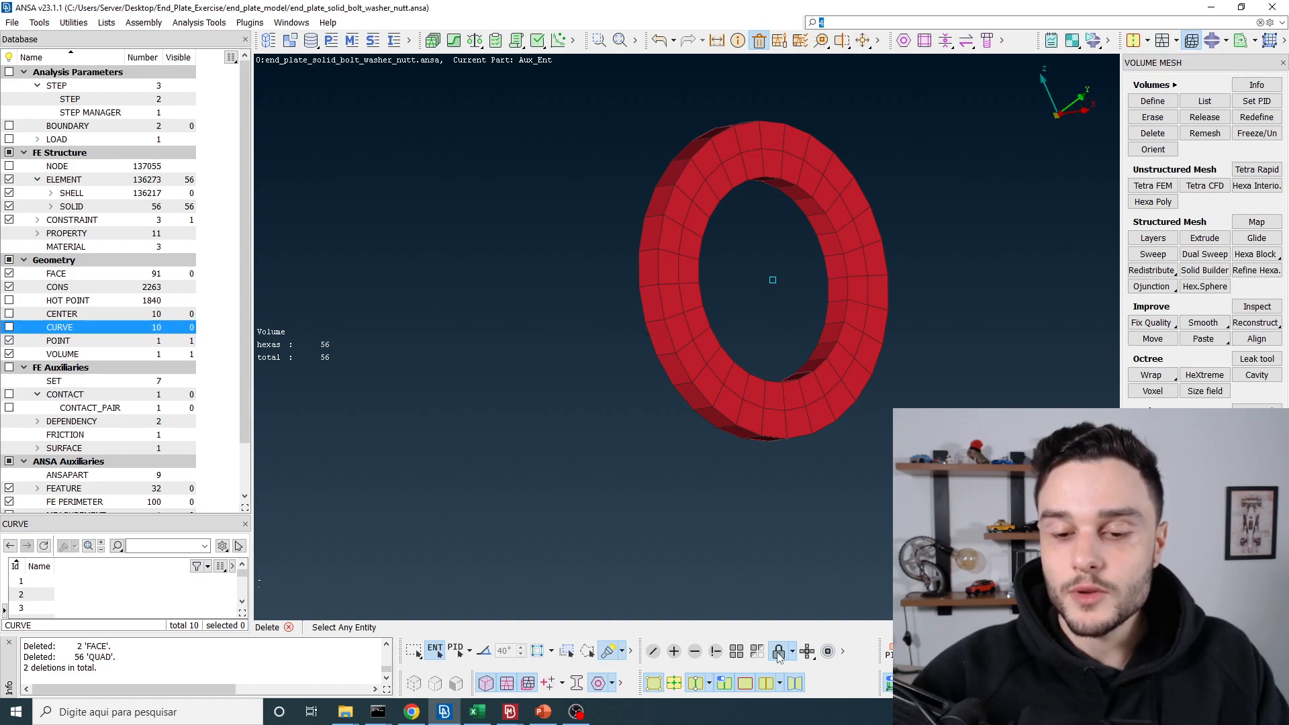
scroll(603, 397, "down", 5)
left_click_drag(638, 331, 759, 300, "ctrl")
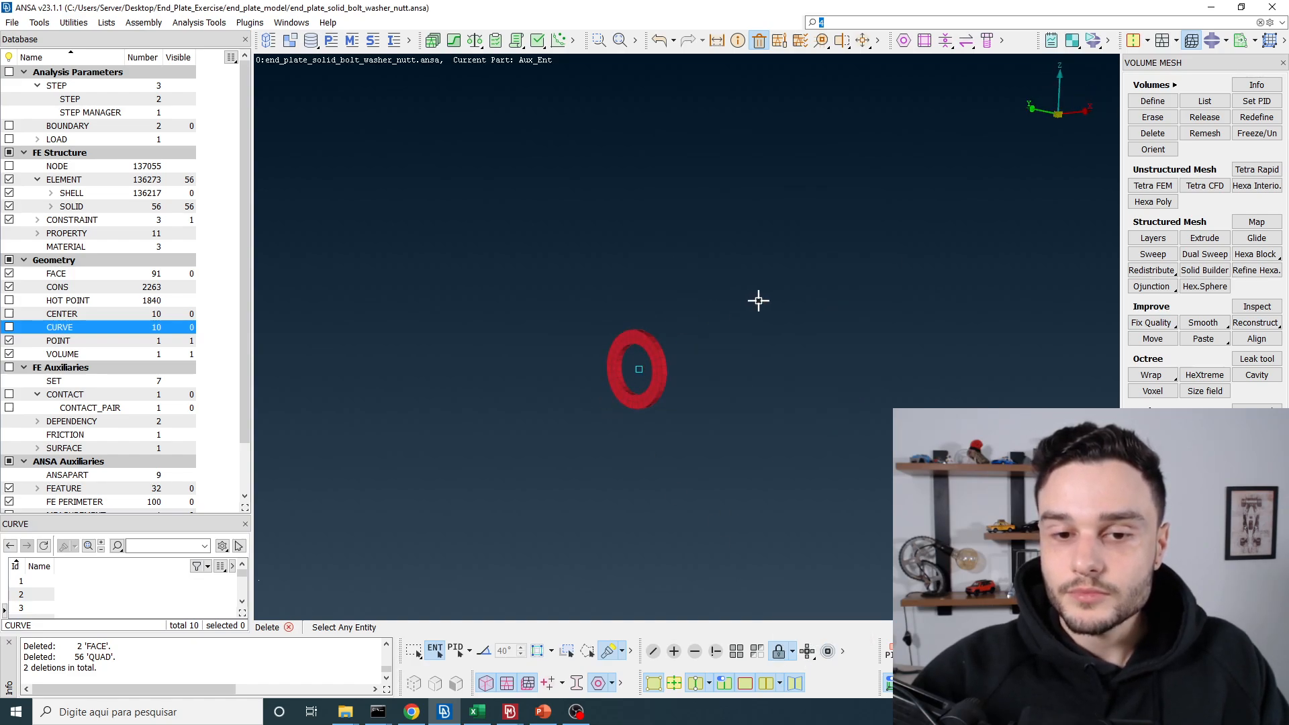
scroll(607, 371, "up", 5)
mouse_move(702, 360)
left_mouse_down("ctrl")
mouse_move(615, 334)
mouse_move(695, 340)
left_mouse_up("ctrl")
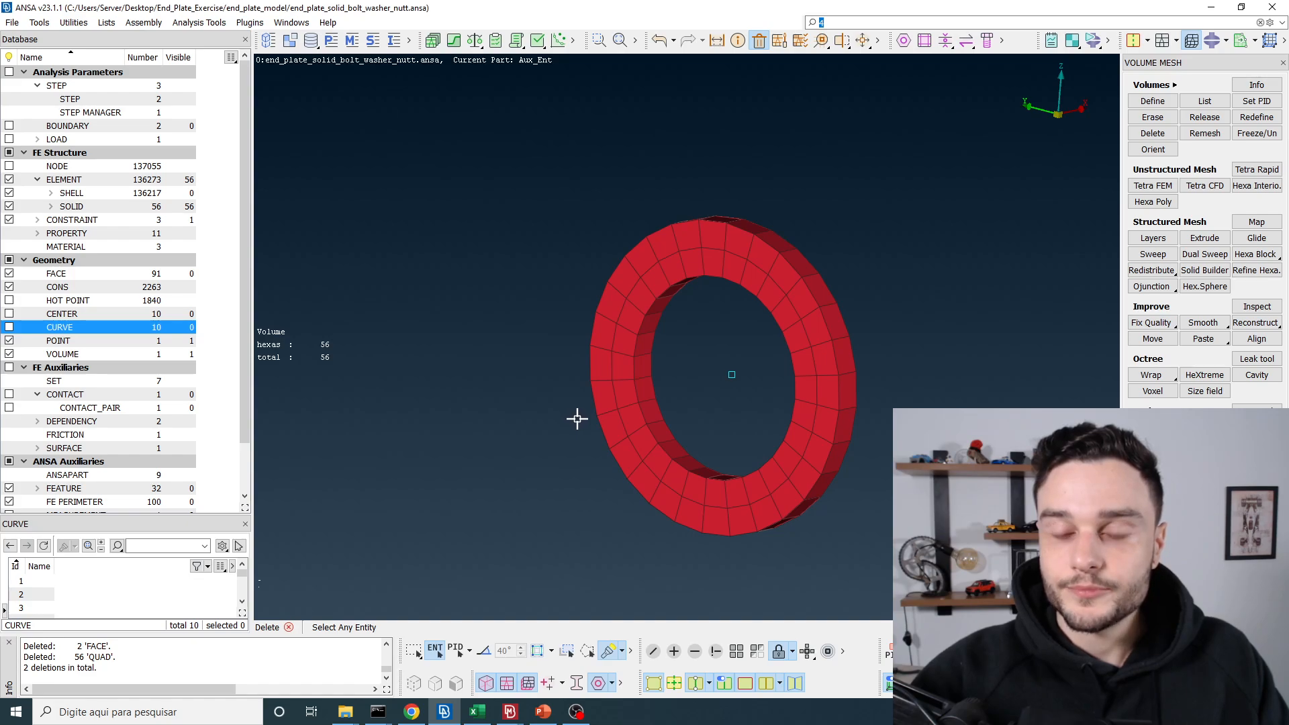
scroll(567, 324, "down", 3)
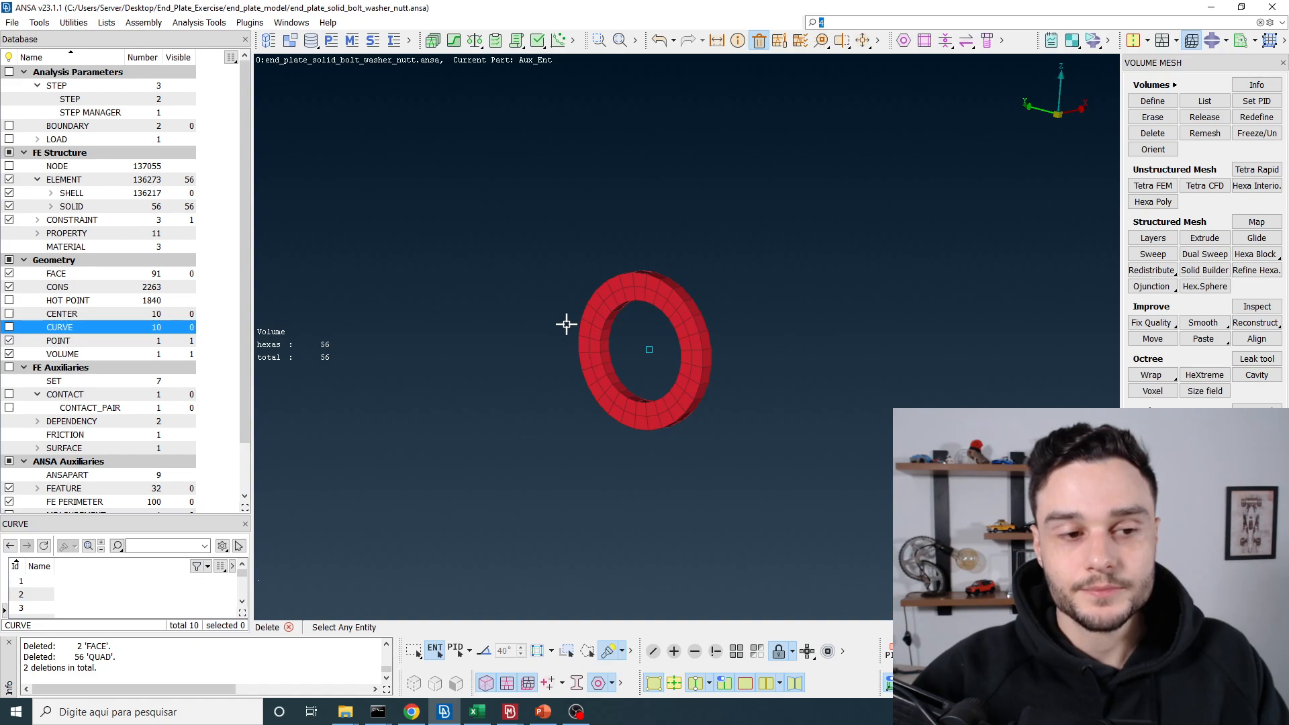
left_click_drag(638, 336, 622, 336, "ctrl")
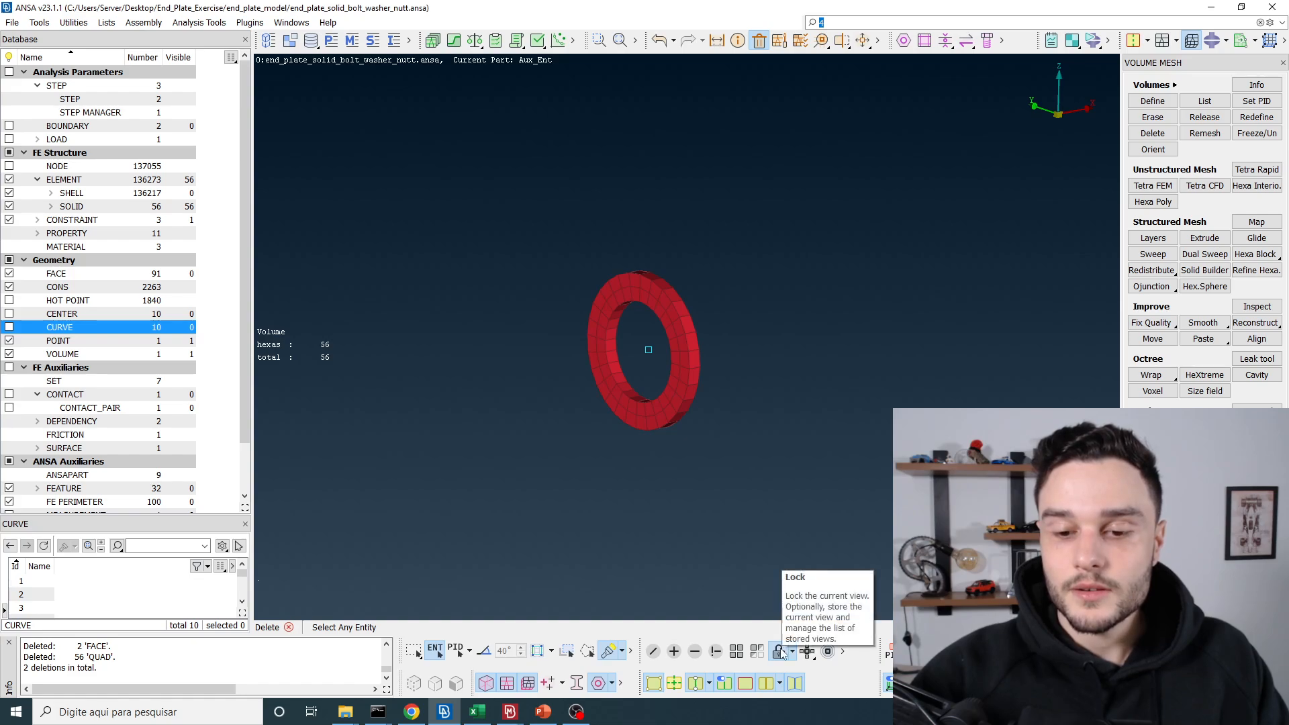
- Unlock the view to show the whole model and turn on Draw shell as solid in the presentation parameters
left_click(736, 652)
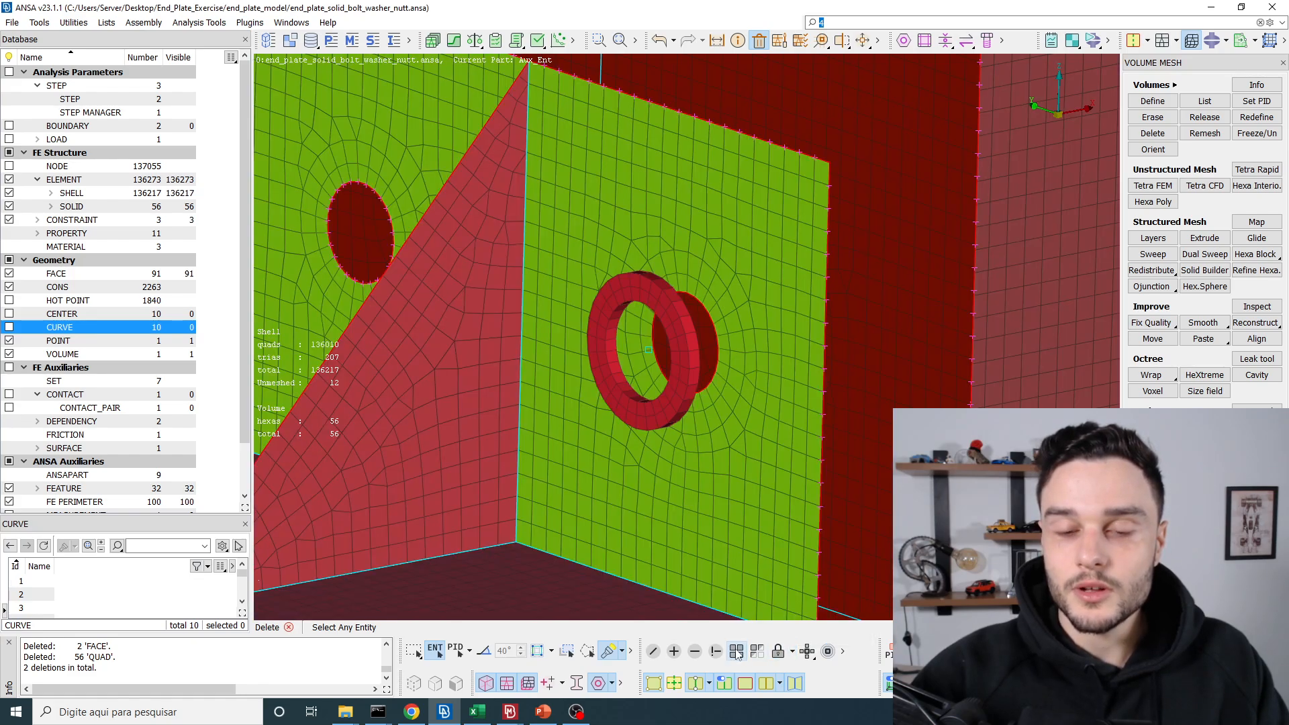
left_click_drag(759, 410, 711, 360, "ctrl")
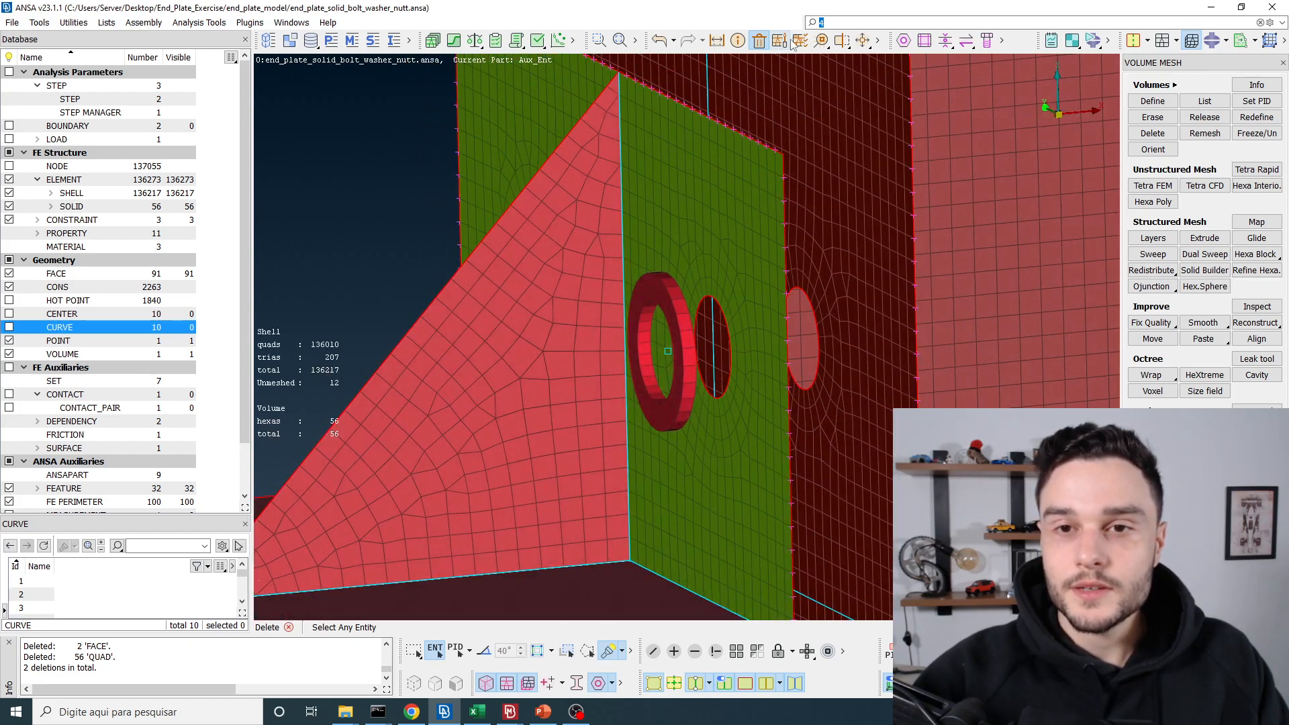
left_click(798, 41)
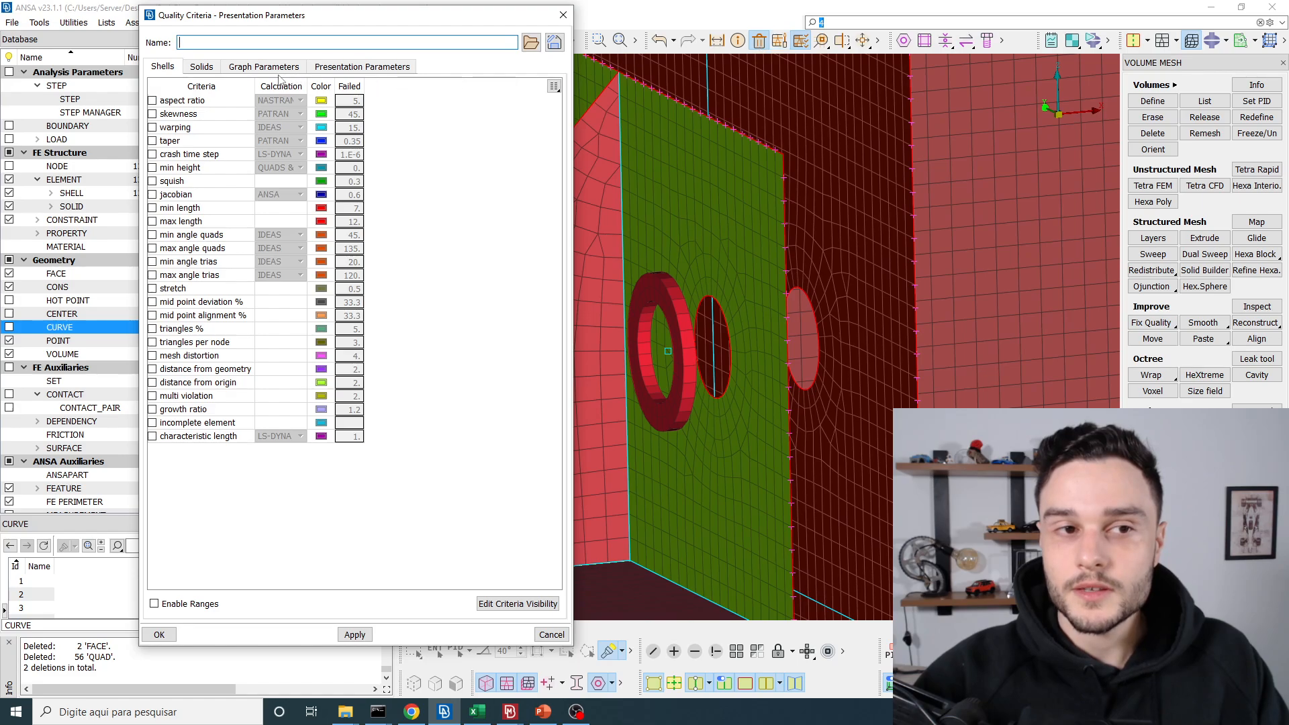
left_click(341, 67)
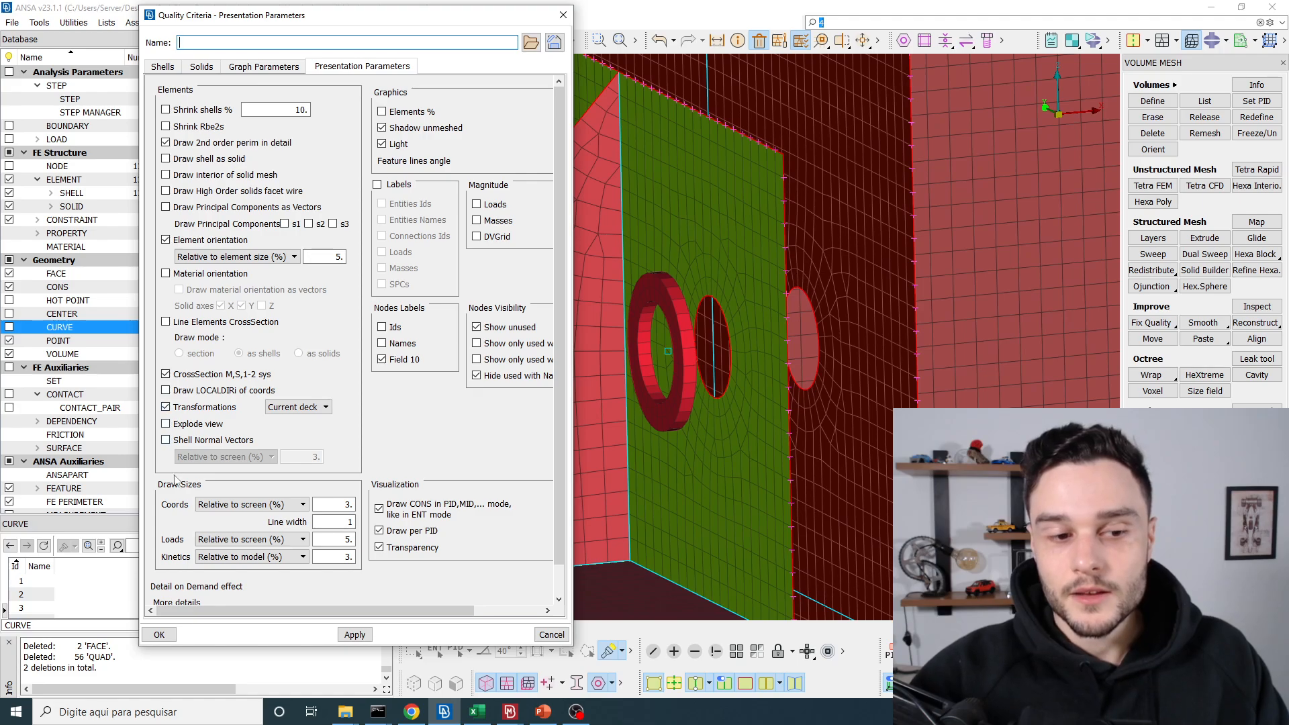
left_click(174, 159)
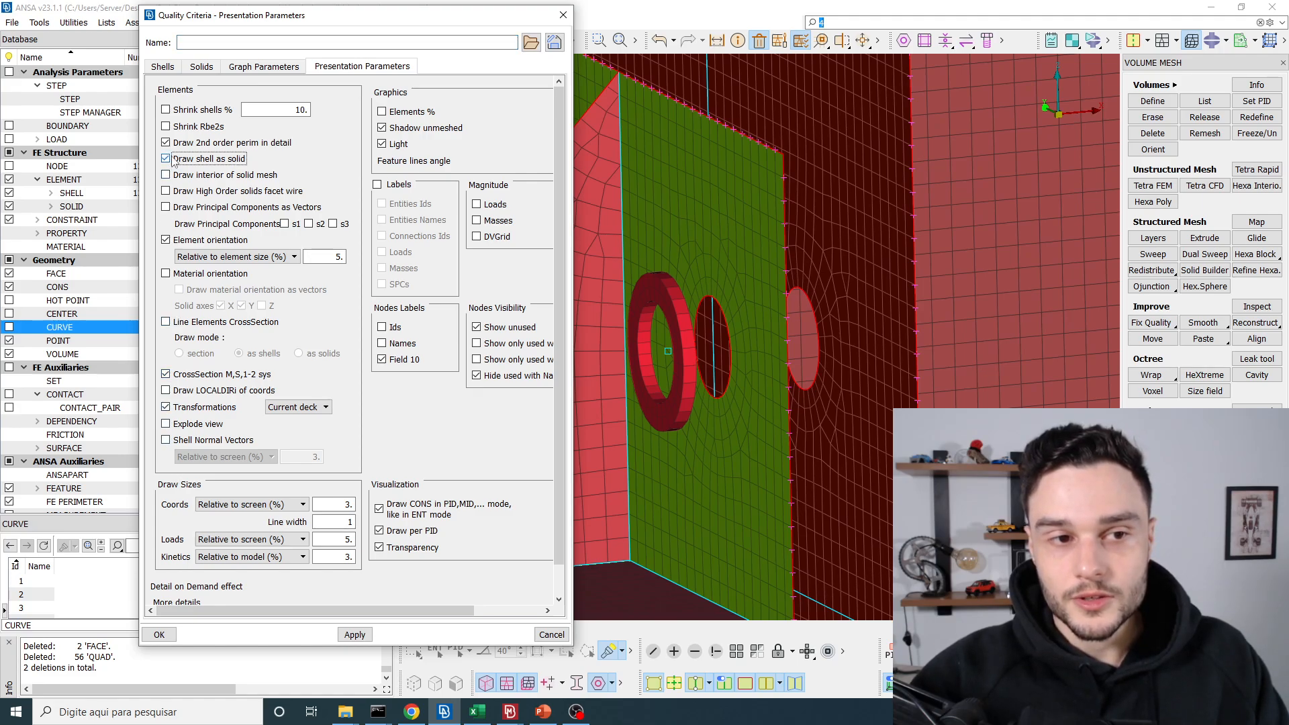
left_click(354, 635)
left_click(159, 635)
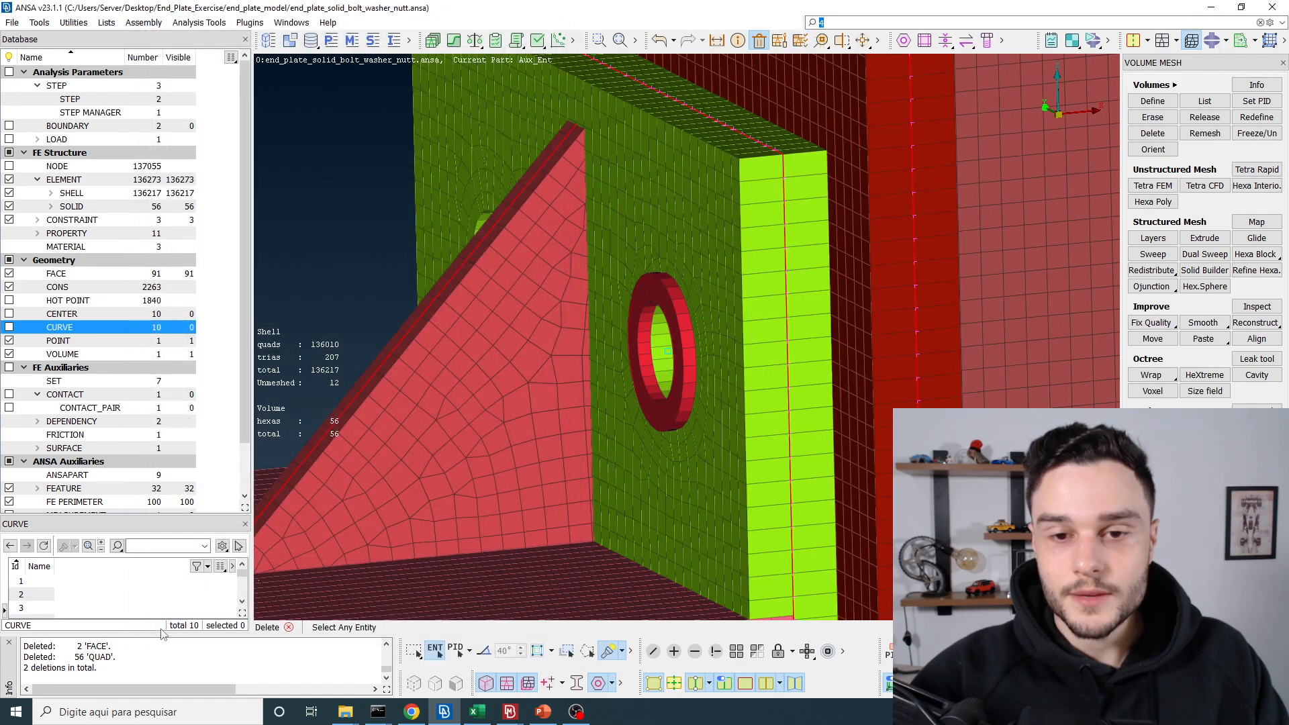
- Examine how the washer sits against the thick plate's surface around the bolt hole
scroll(663, 333, "up", 4)
left_click_drag(688, 279, 658, 267, "ctrl")
left_click_drag(685, 265, 634, 248, "ctrl")
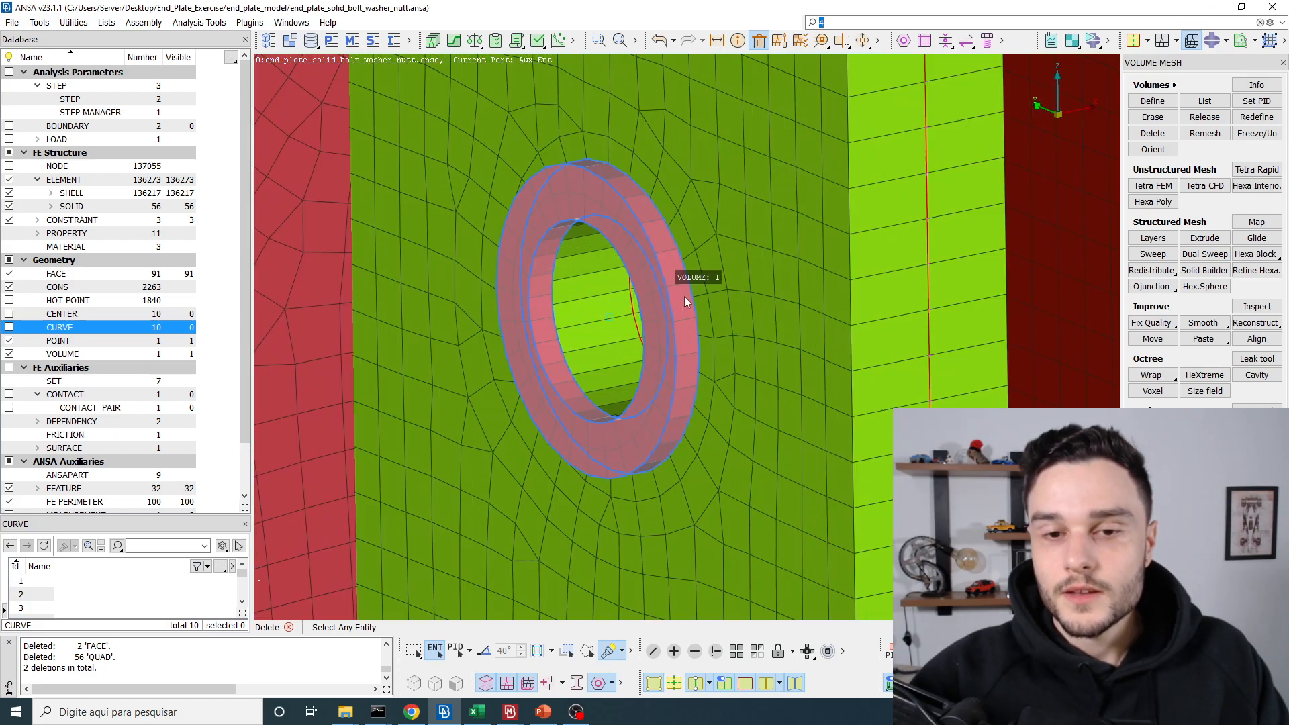
left_click_drag(685, 297, 689, 278, "ctrl")
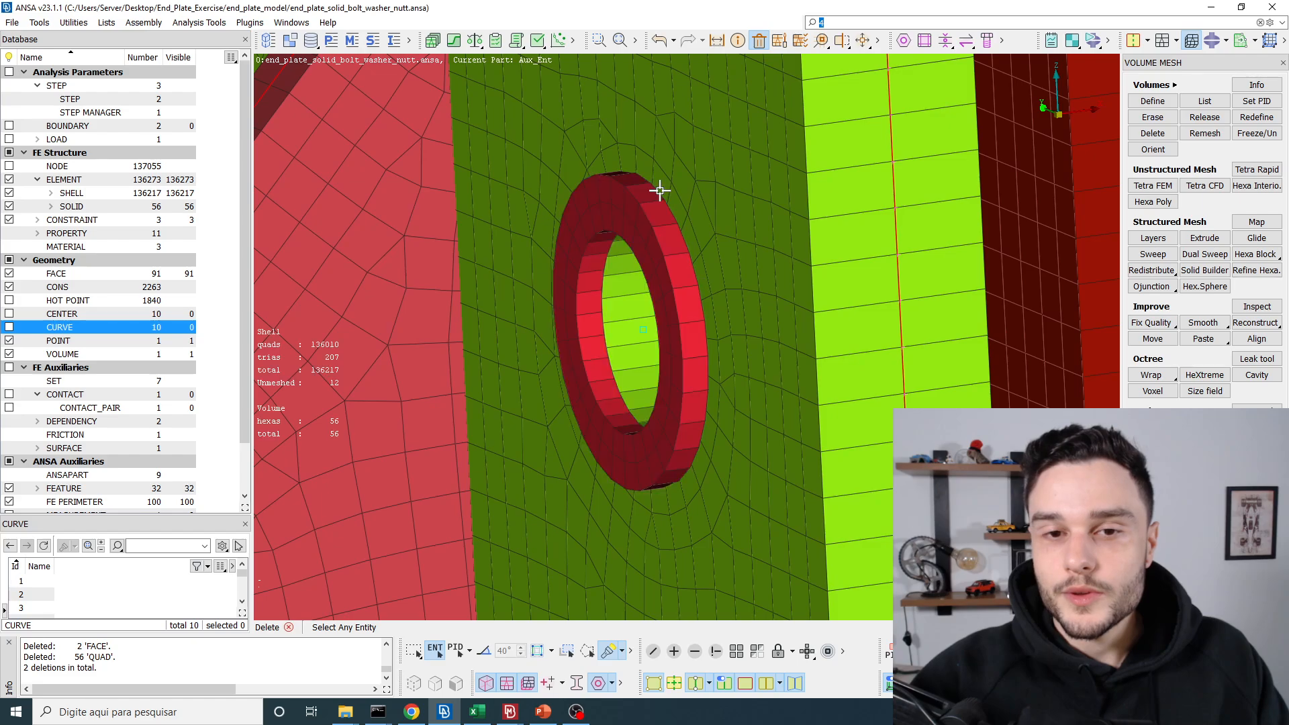
scroll(656, 189, "up", 3)
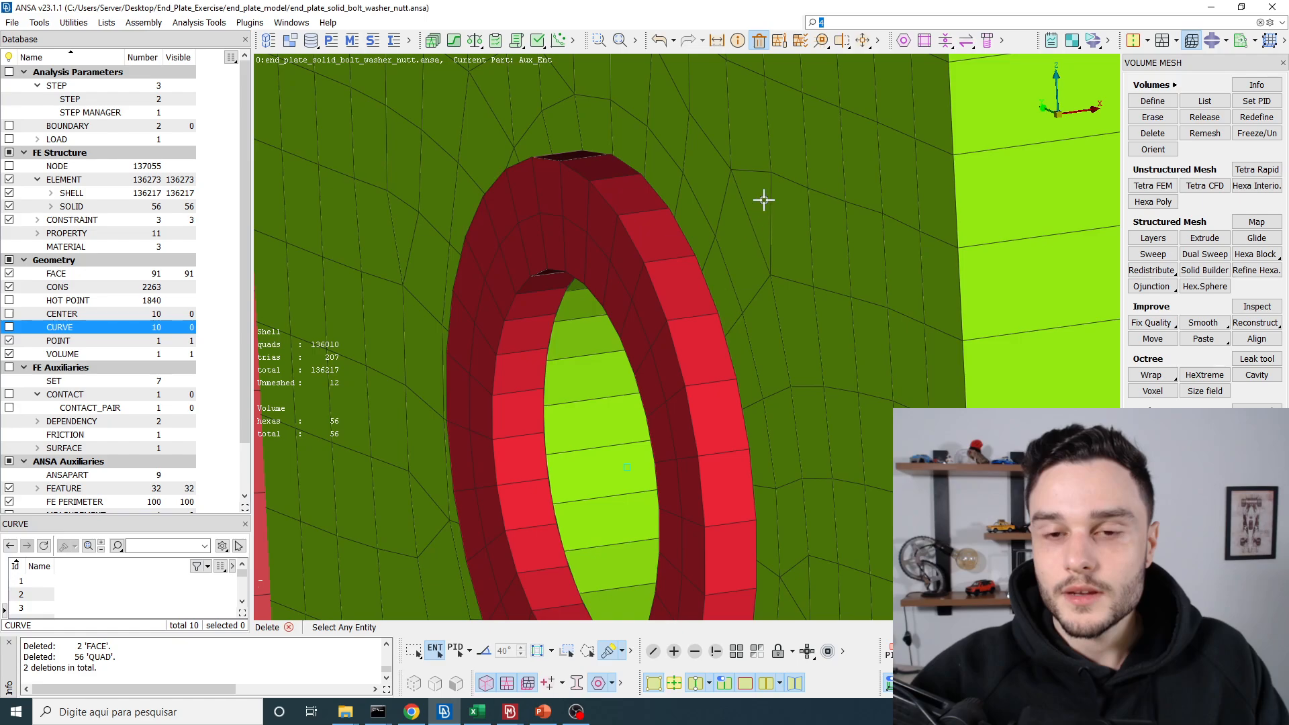
scroll(752, 181, "down", 3)
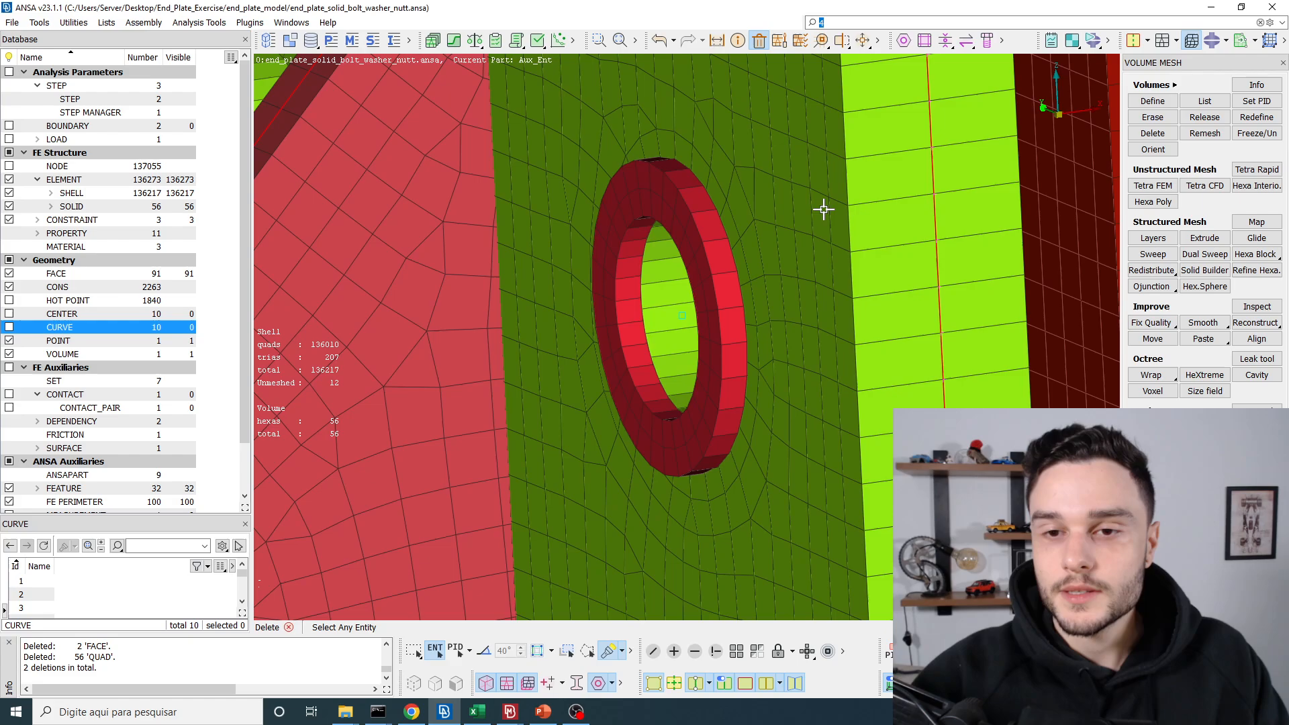
- Examine how the washer's inner edge lines up with the bolt hole through the thick plate from several directions
scroll(683, 314, "up", 3)
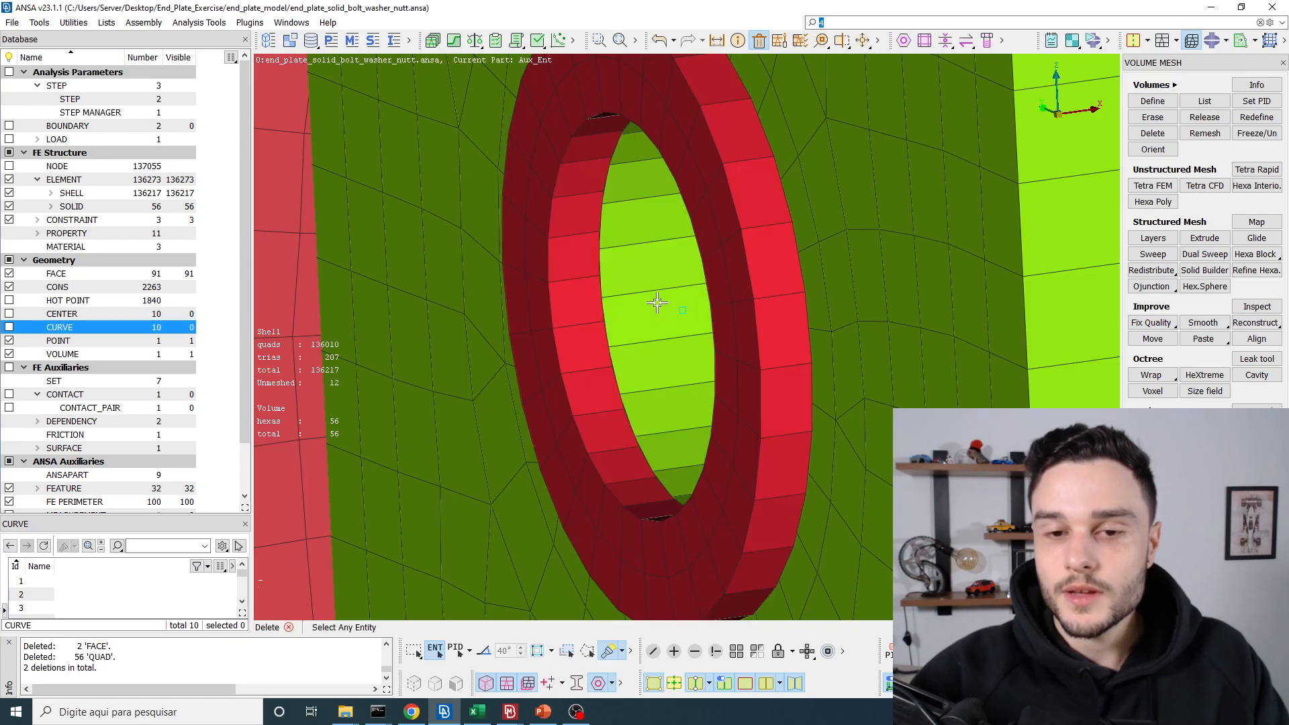
scroll(602, 345, "up", 5)
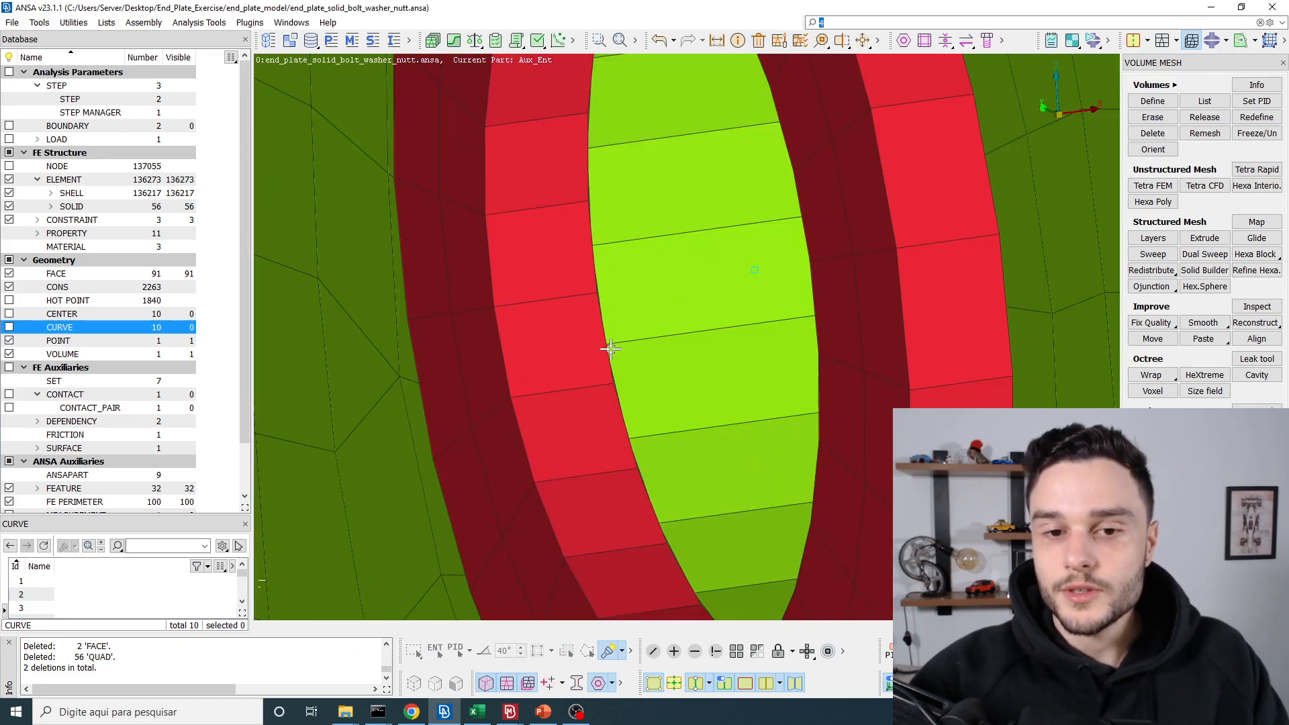
scroll(602, 346, "up", 5)
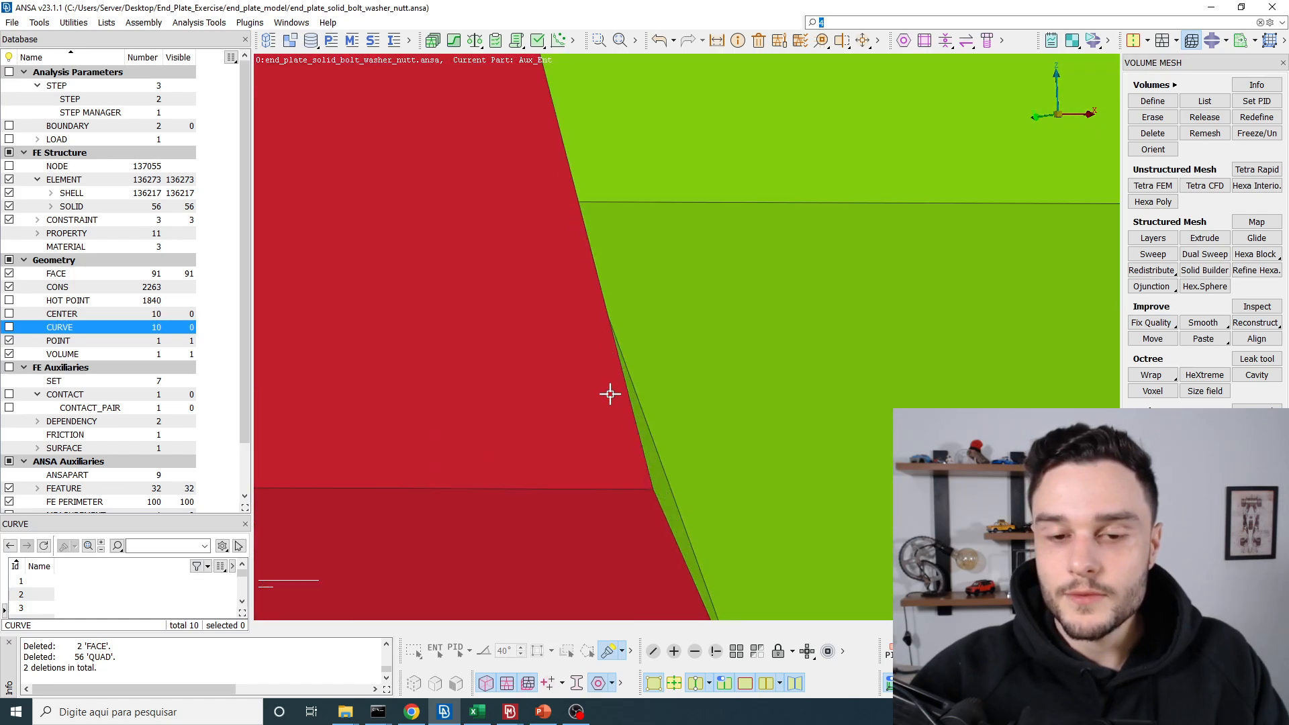
scroll(619, 365, "down", 6)
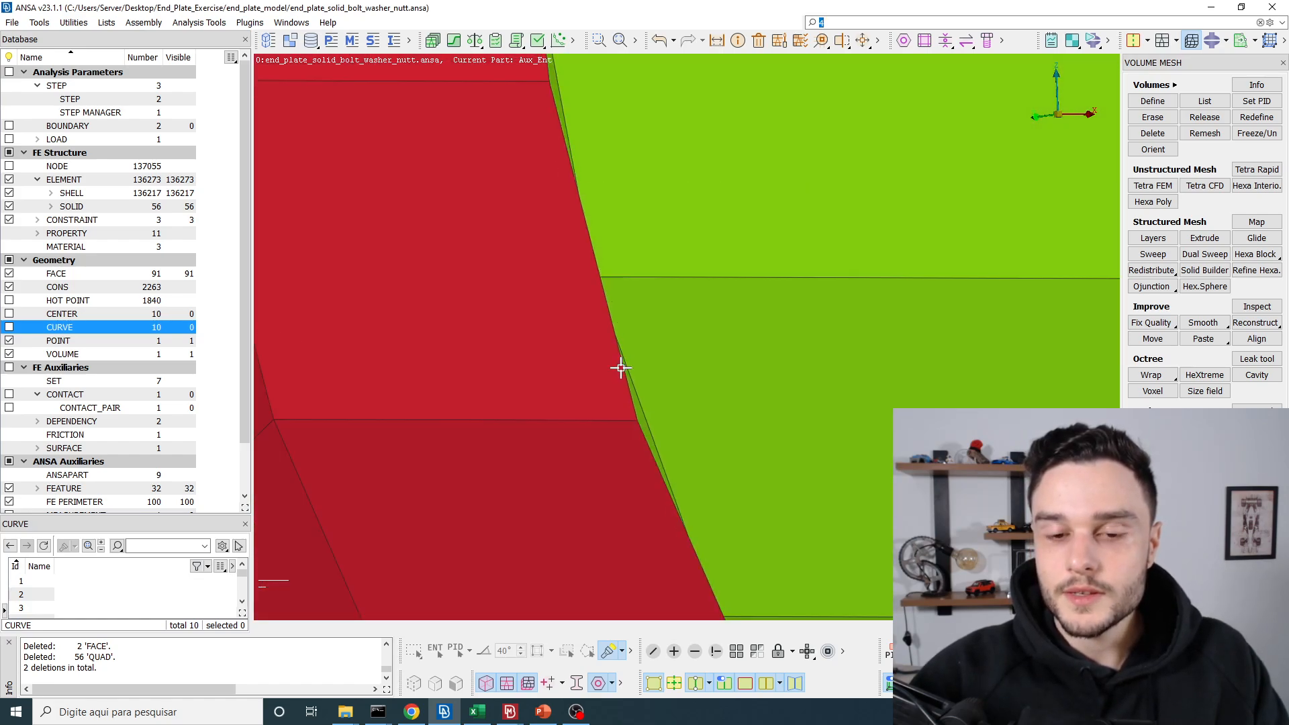
left_click_drag(634, 324, 633, 348, "ctrl")
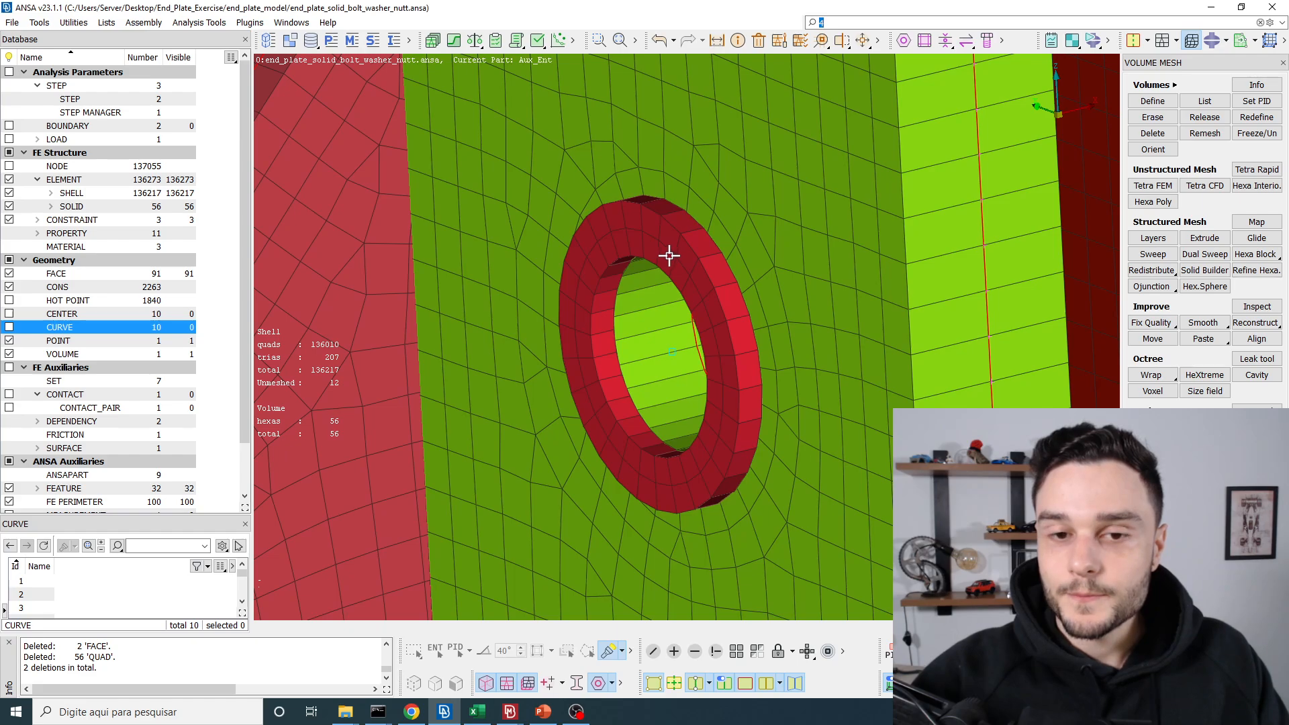
scroll(670, 255, "down", 5)
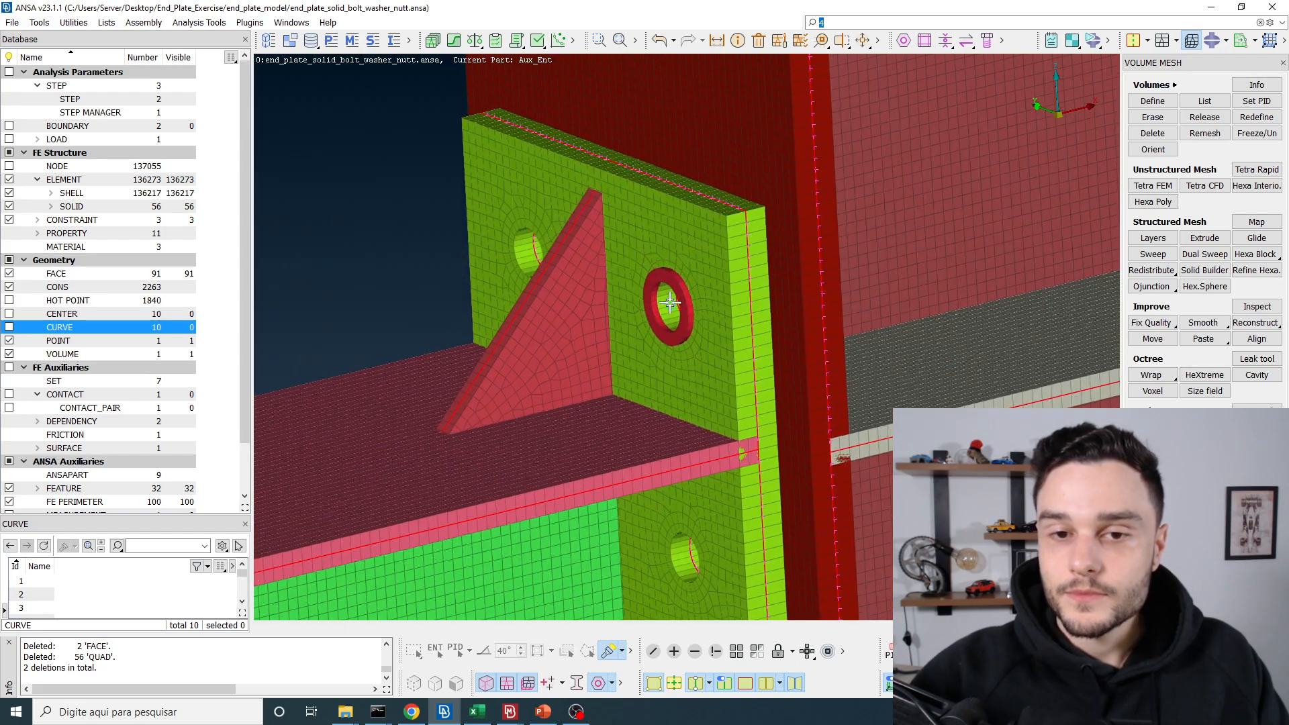
scroll(669, 261, "up", 7)
scroll(661, 215, "down", 2)
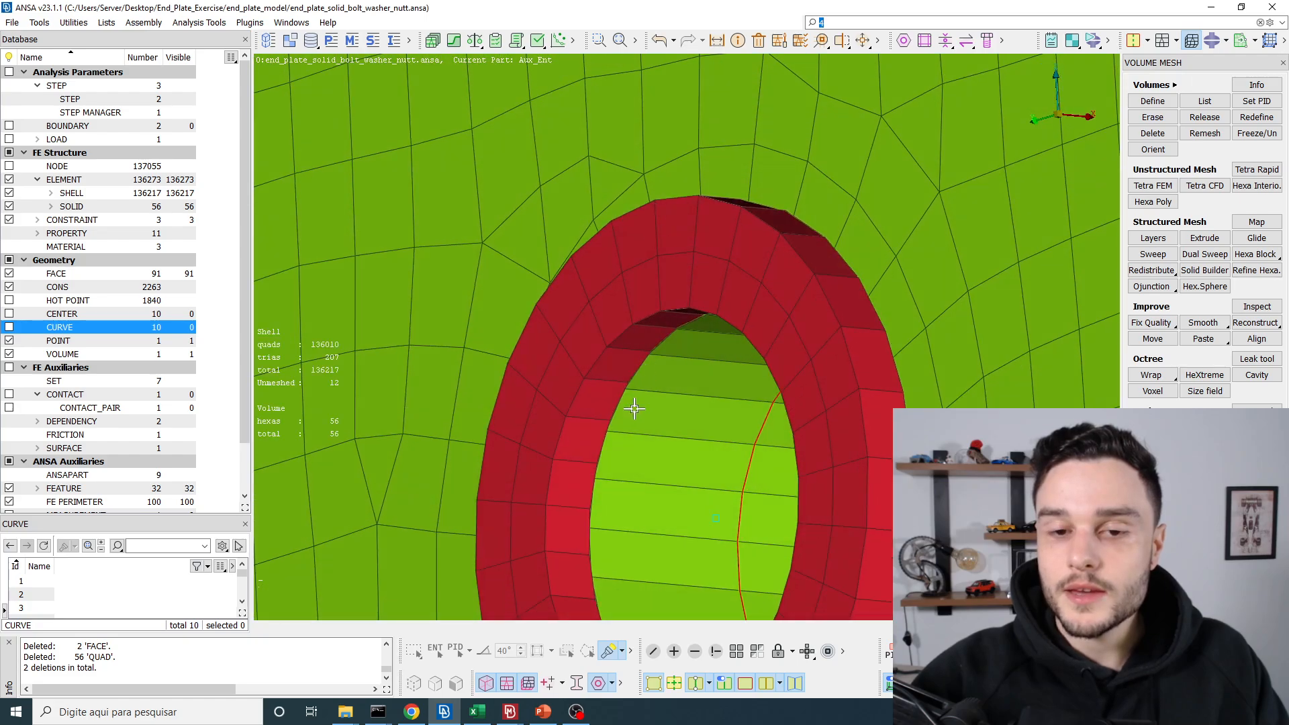
scroll(619, 345, "up", 4)
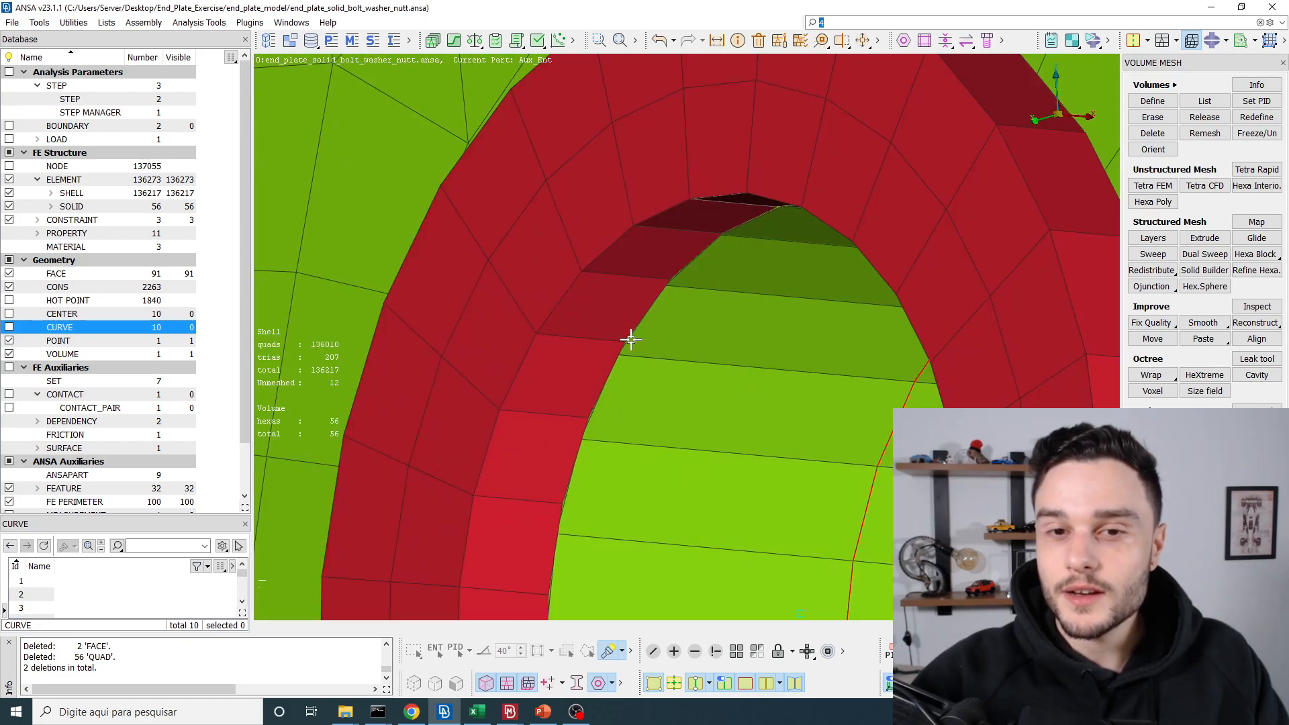
scroll(632, 339, "down", 5)
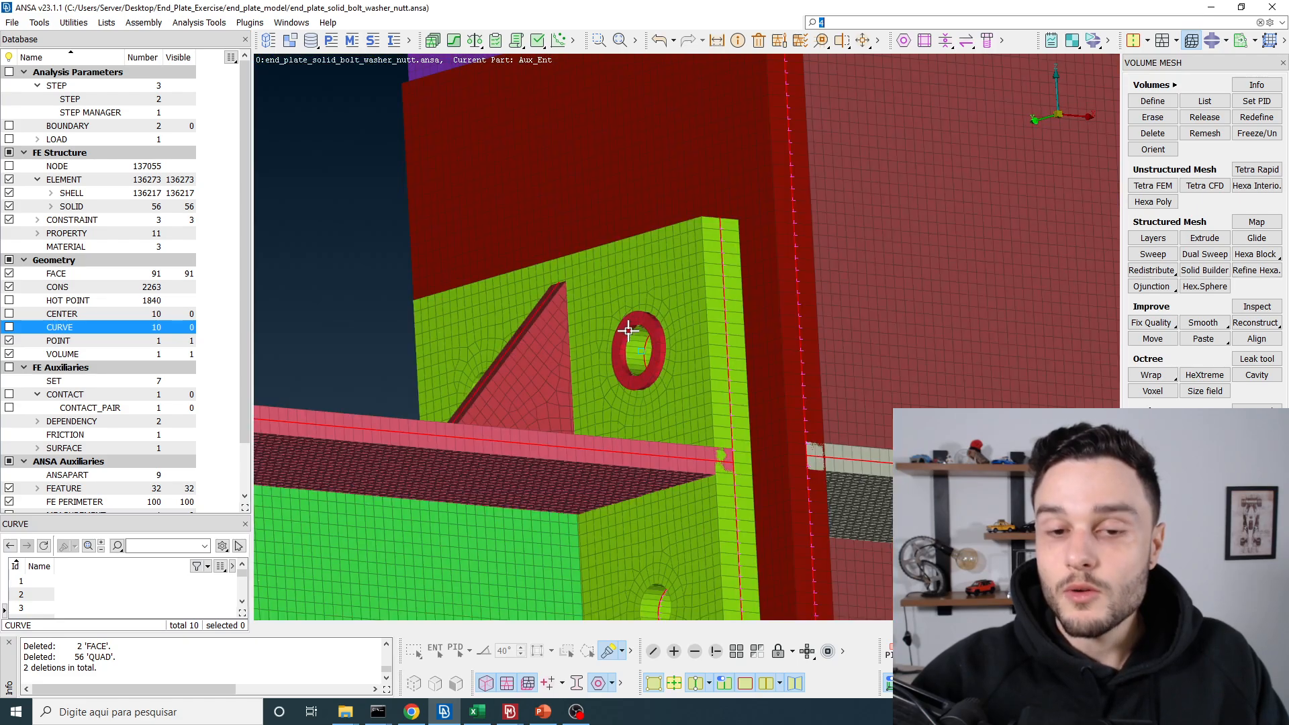
scroll(631, 348, "down", 2)
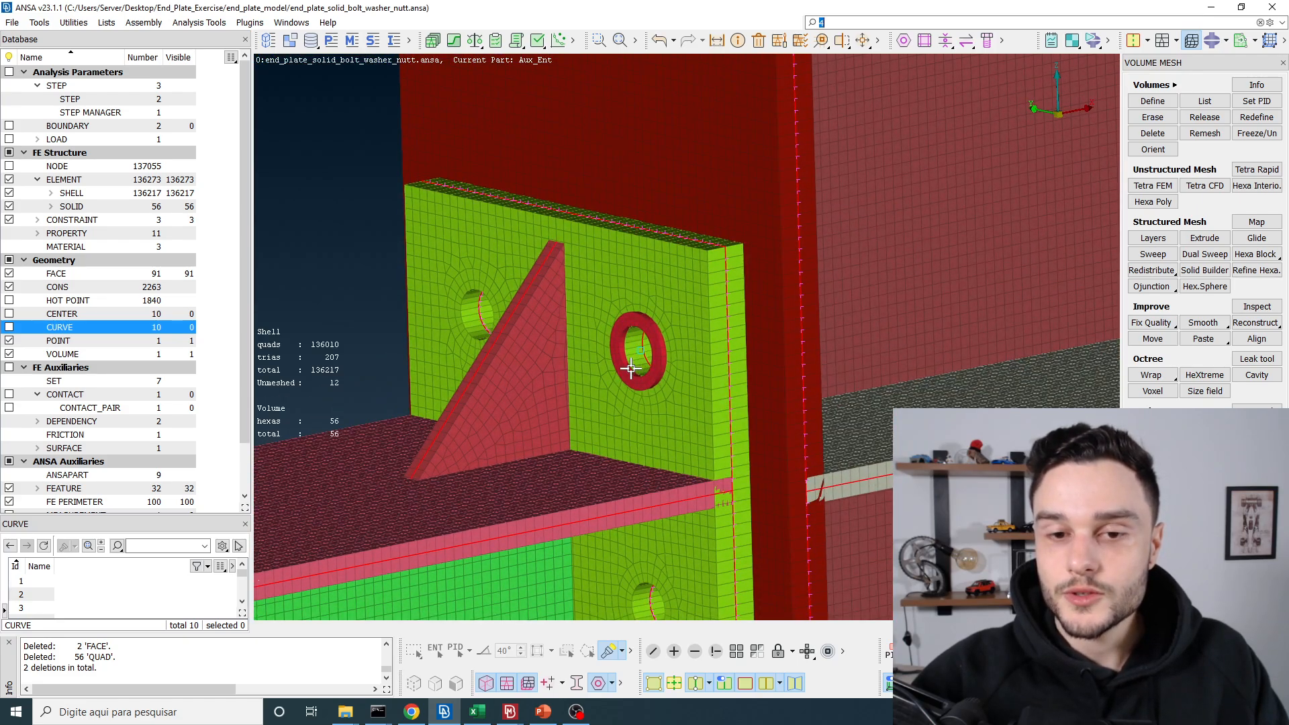
scroll(622, 396, "up", 5)
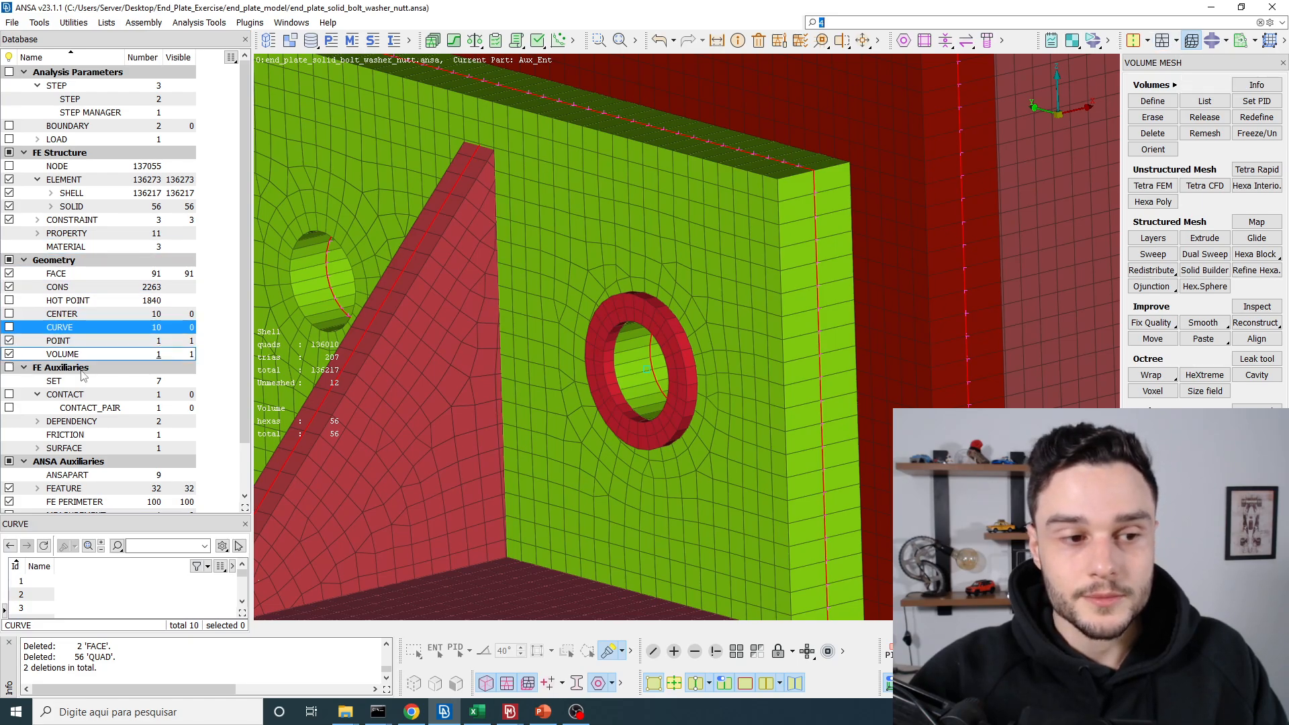
scroll(73, 437, "down", 1)
scroll(73, 436, "down", 1)
scroll(633, 370, "up", 3)
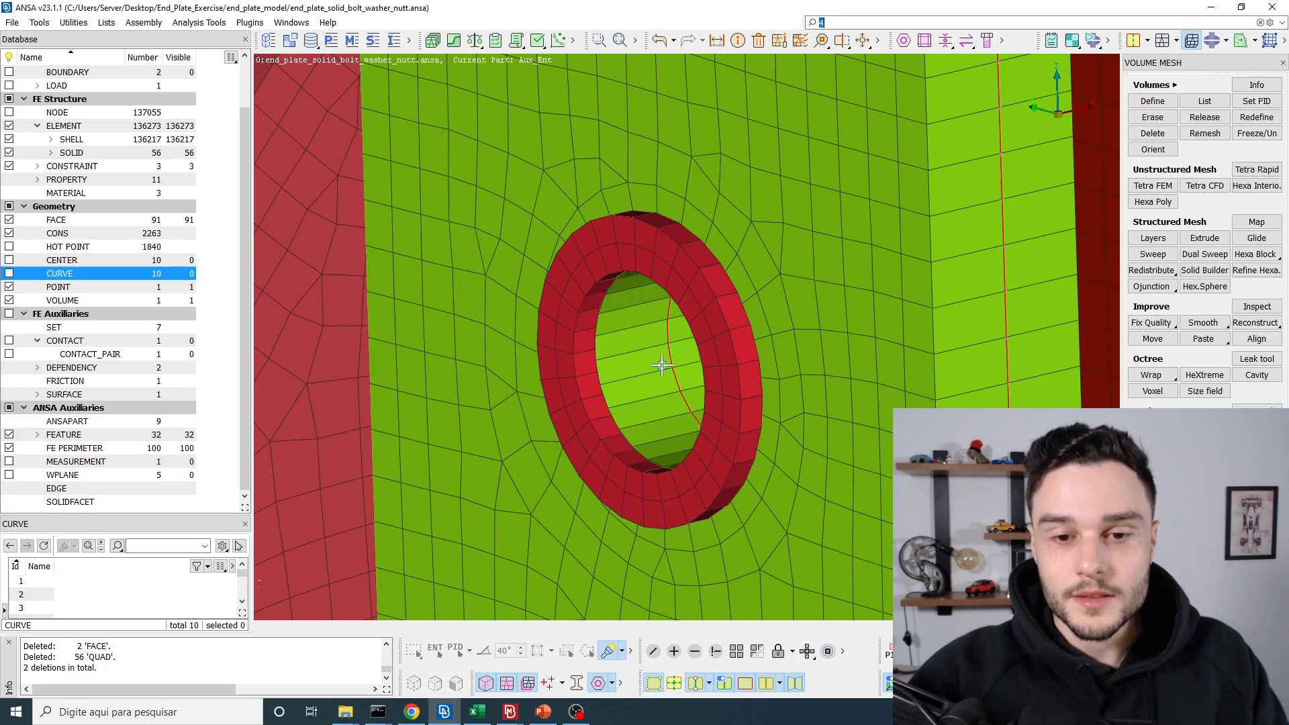
scroll(662, 366, "down", 4)
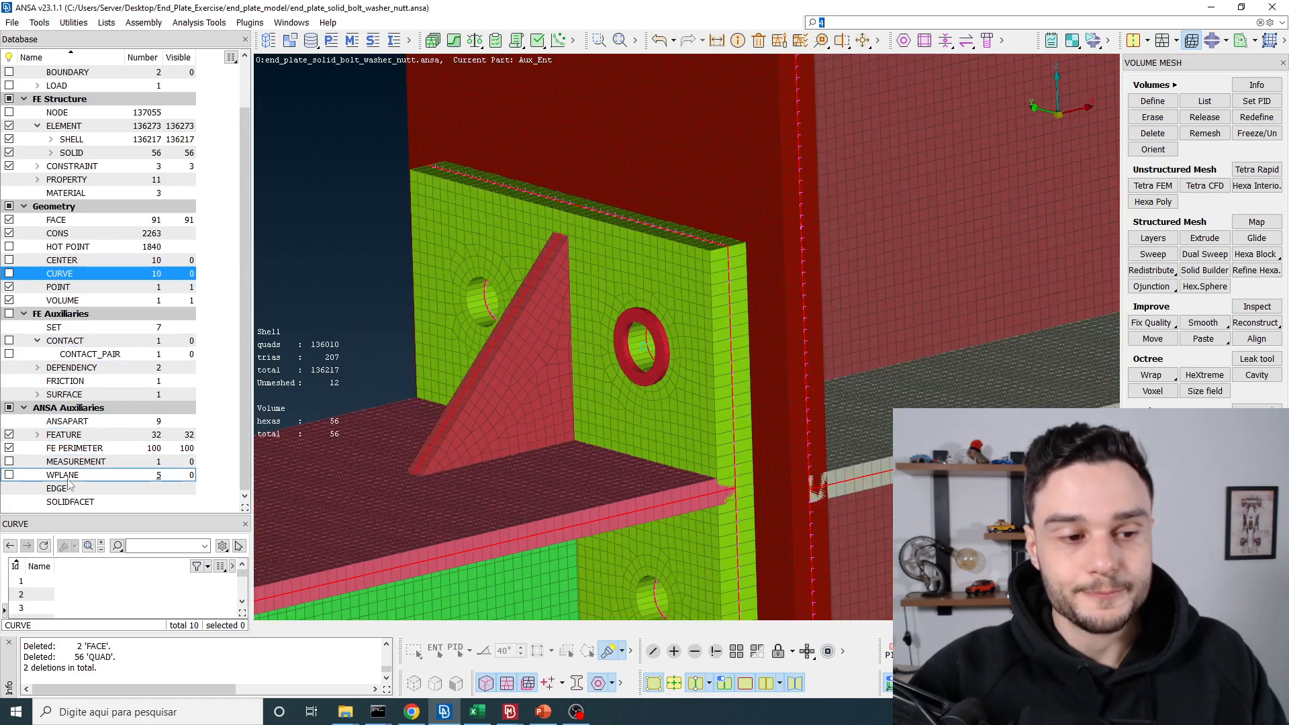
- Delete the existing geometry point at the washer's centre
left_click(74, 287)
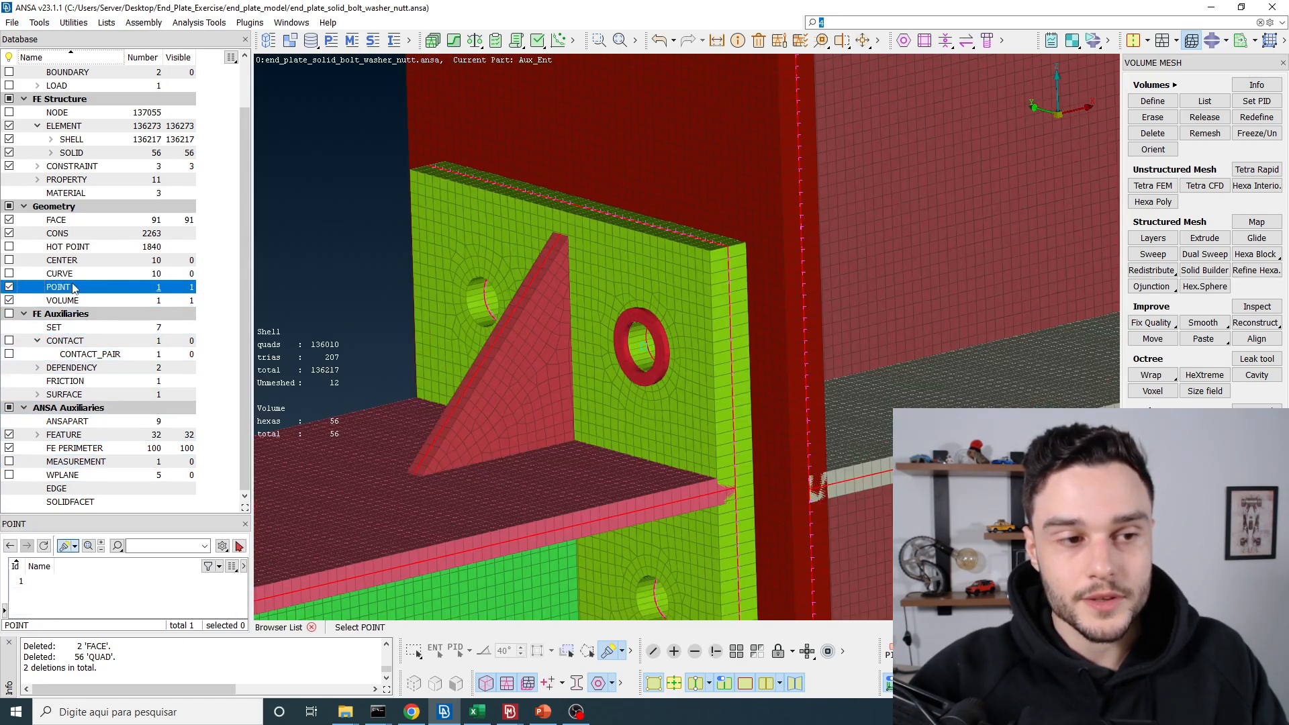
left_click(20, 581)
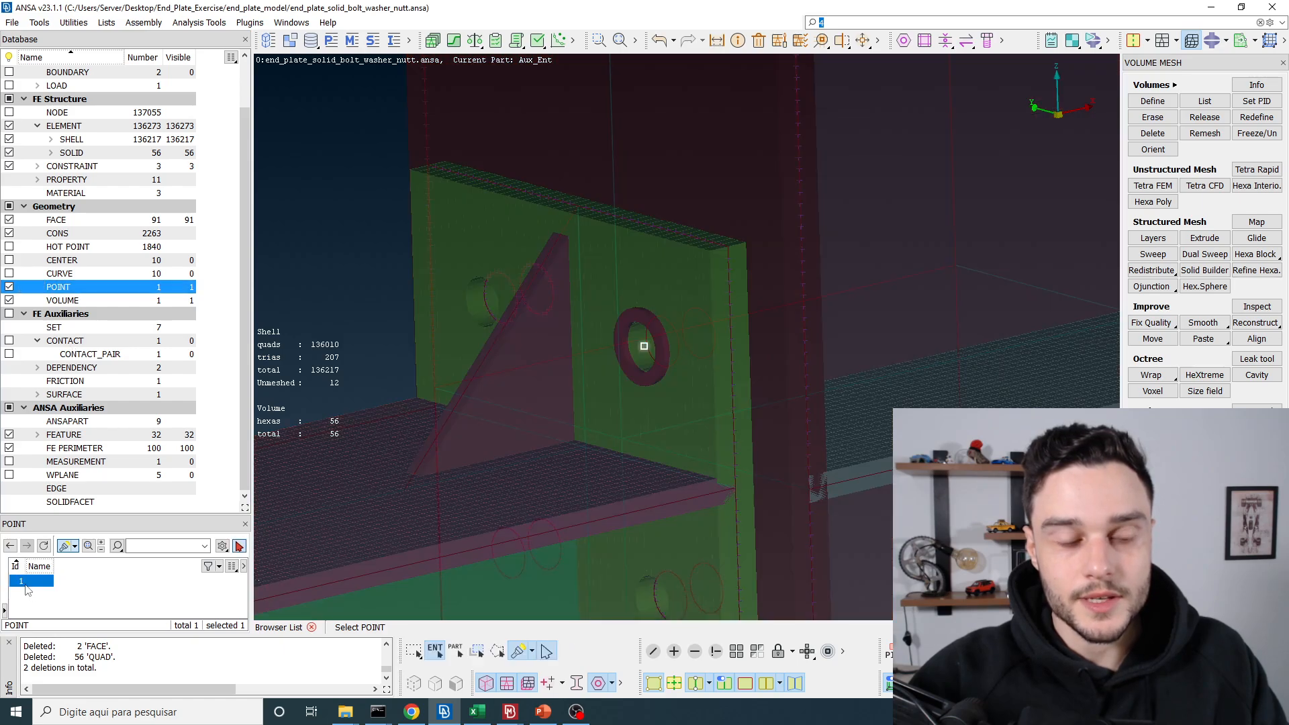
right_click(27, 583)
left_click(48, 527)
left_click(281, 561)
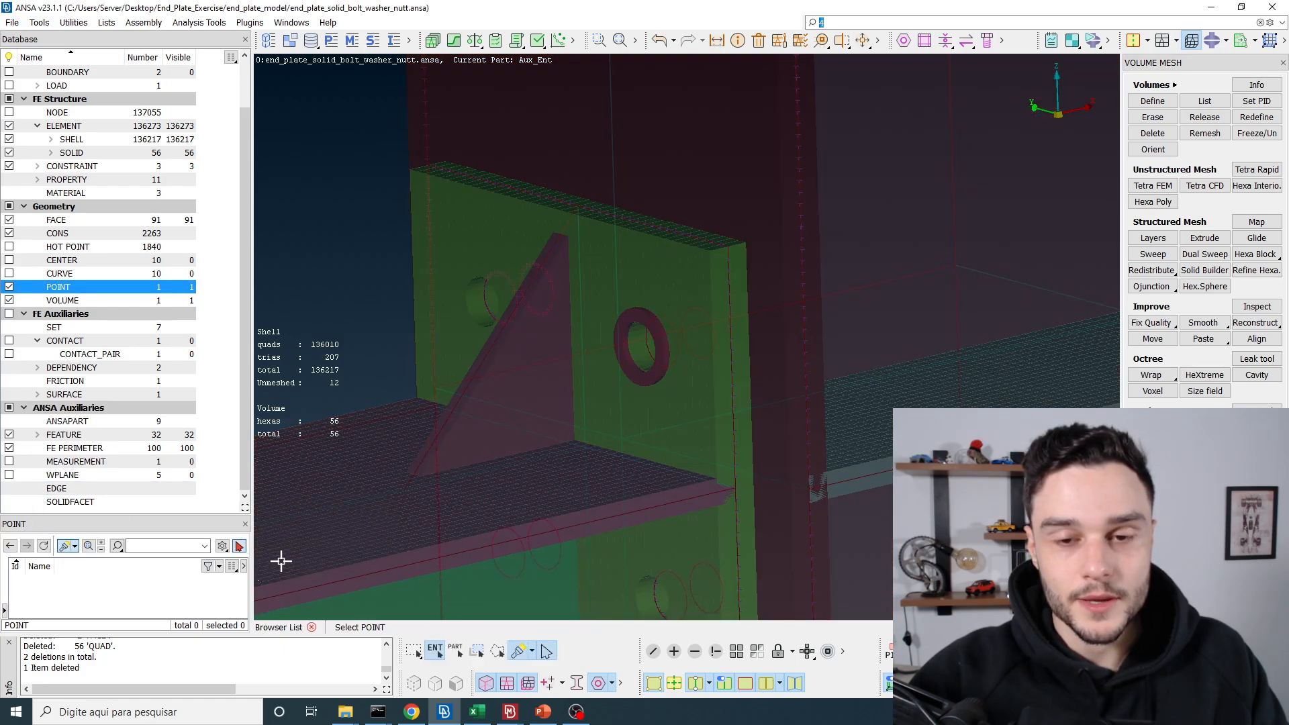
- In Classic Topo, create a circle-centre point from three nodes on the inner edge of the washer's outer face
left_click(1148, 41)
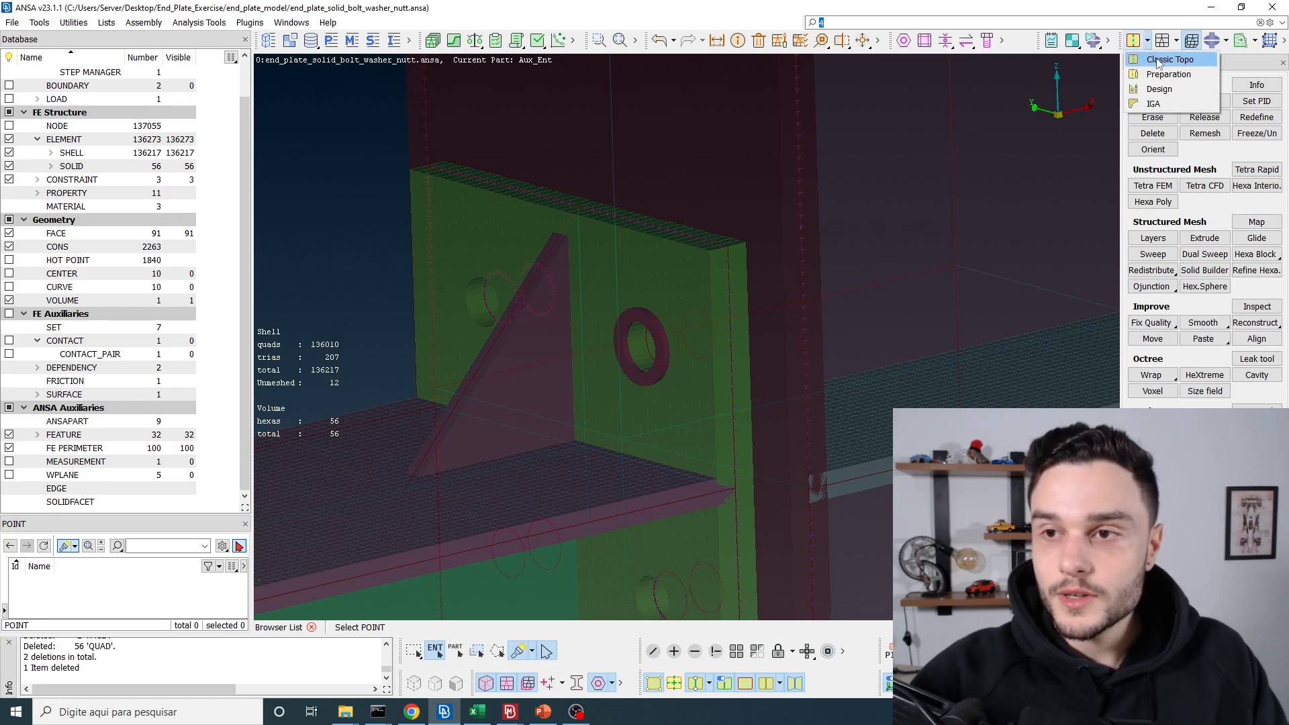
left_click(1142, 59)
type("4")
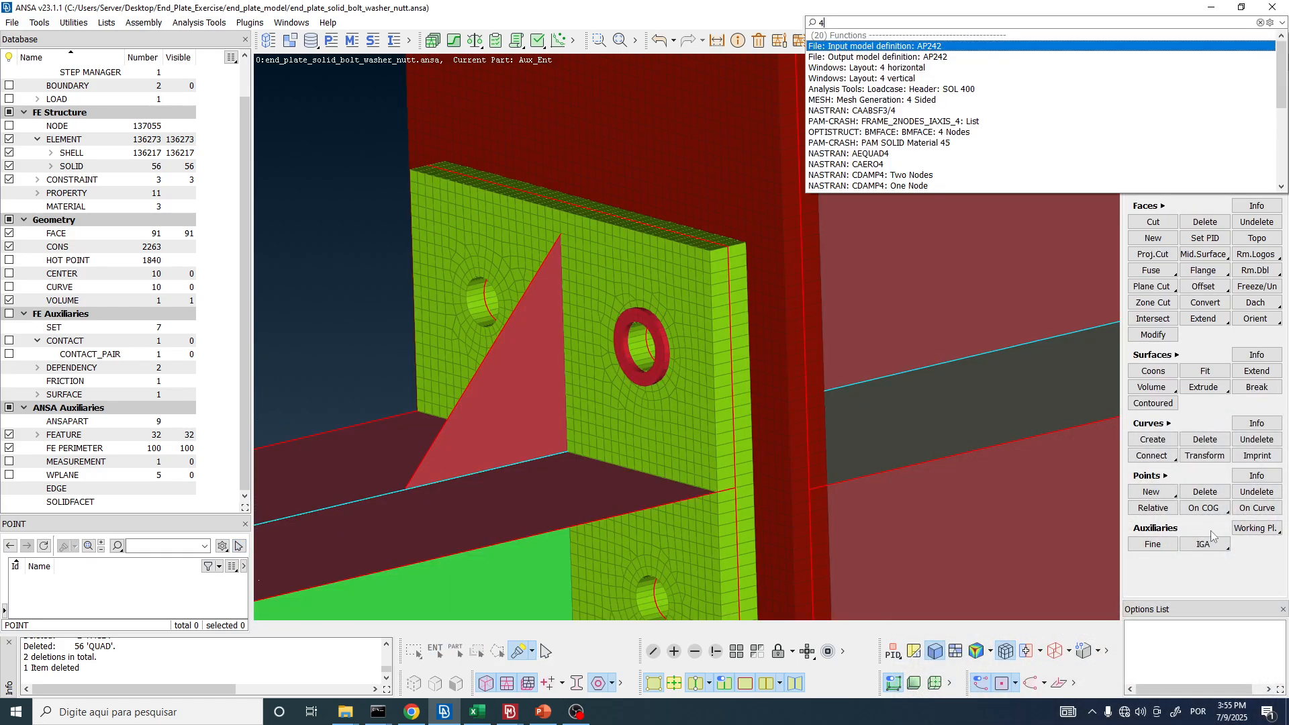
left_click(1210, 514)
left_click(1214, 555)
key("Escape")
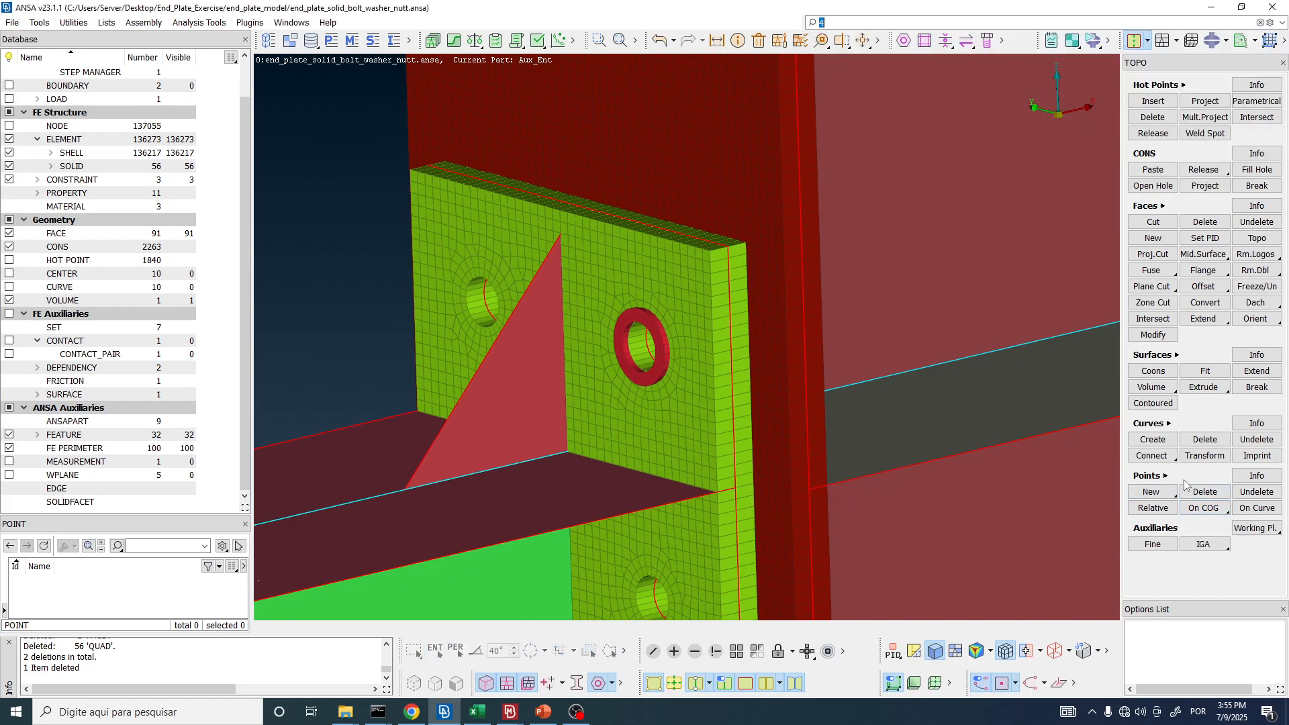
left_click(1205, 508)
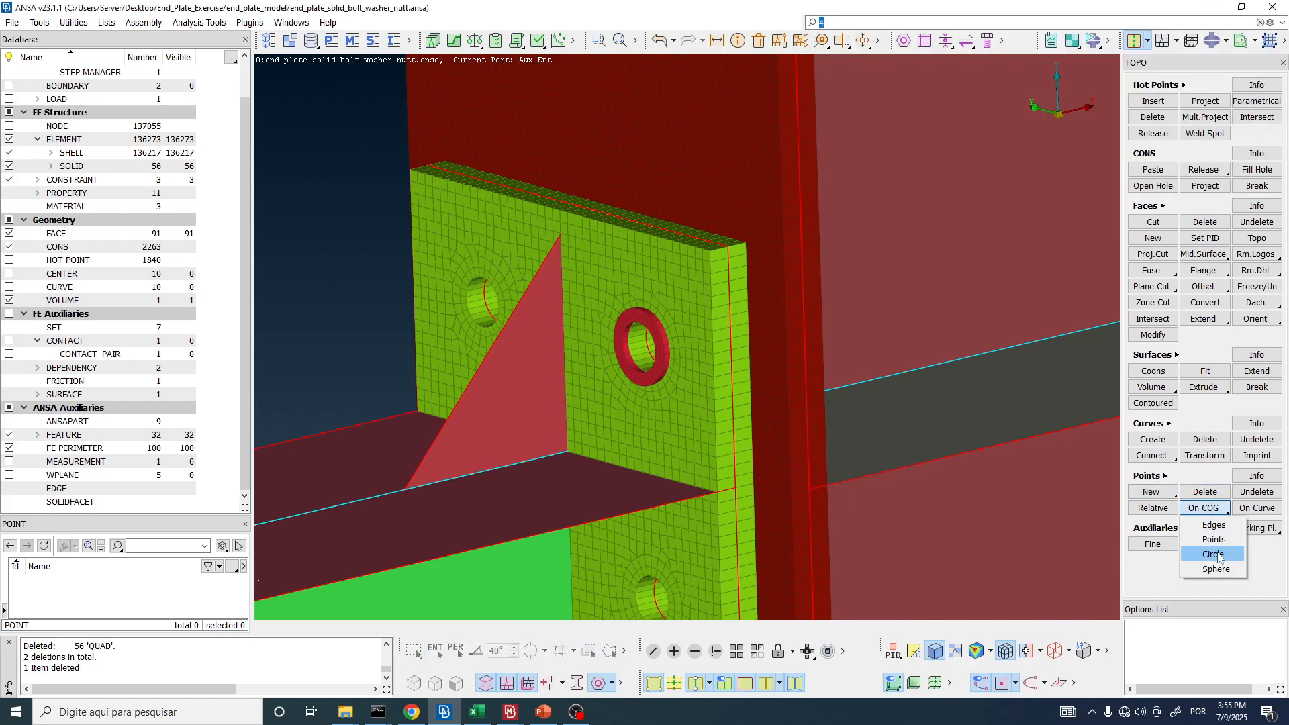
left_click(1217, 554)
scroll(631, 373, "up", 5)
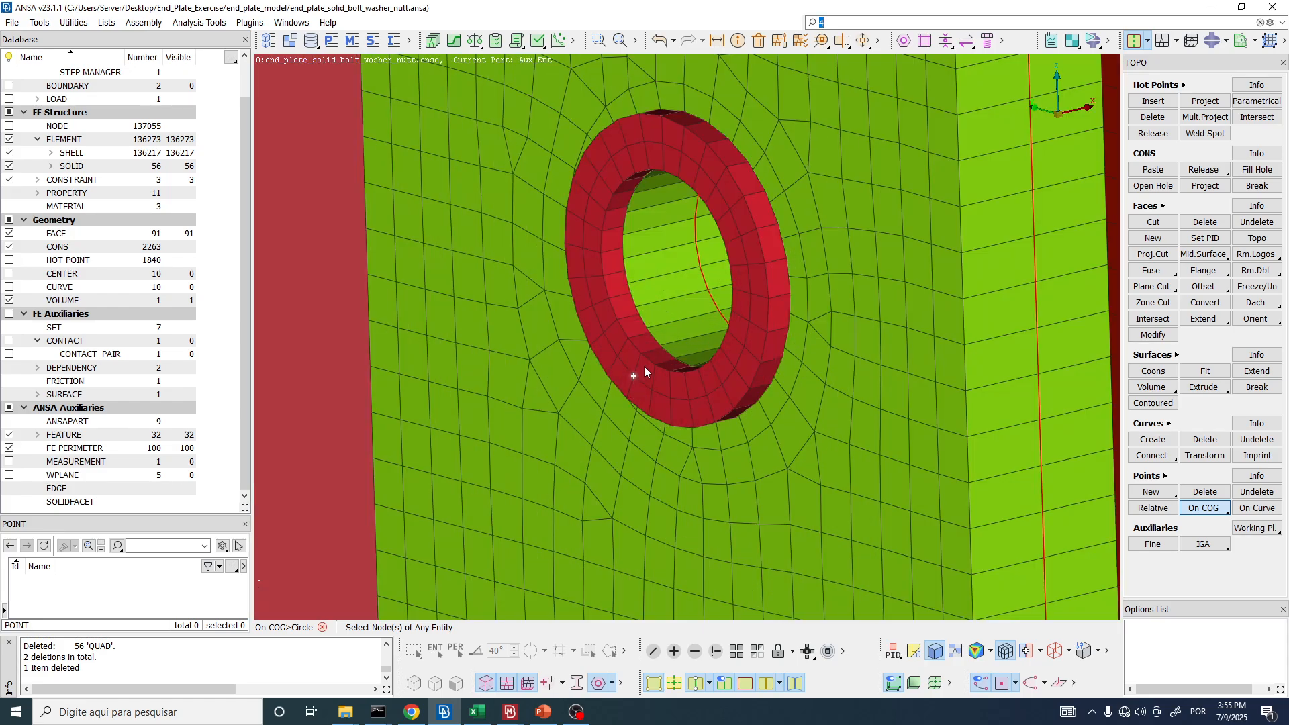
mouse_move(656, 365)
left_mouse_down("ctrl")
mouse_move(671, 397)
mouse_move(656, 382)
left_mouse_up("ctrl")
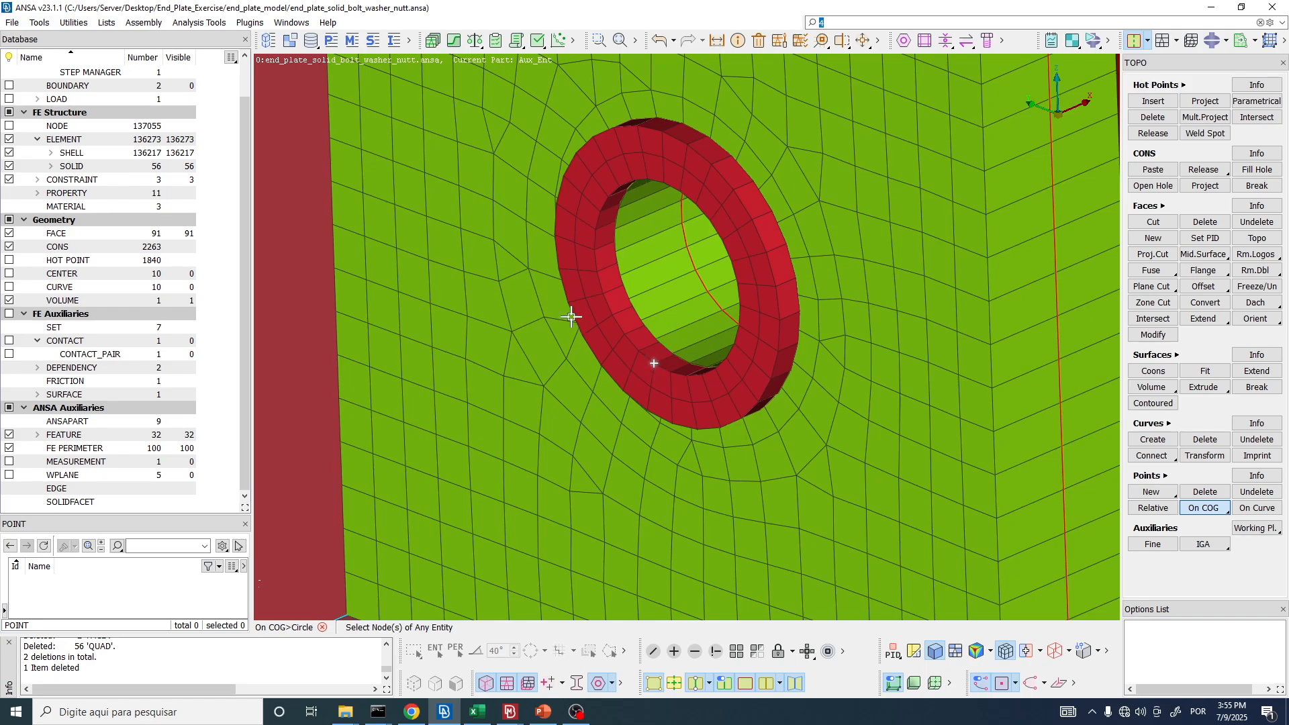
left_click_drag(589, 276, 584, 210, "ctrl")
left_click(597, 207)
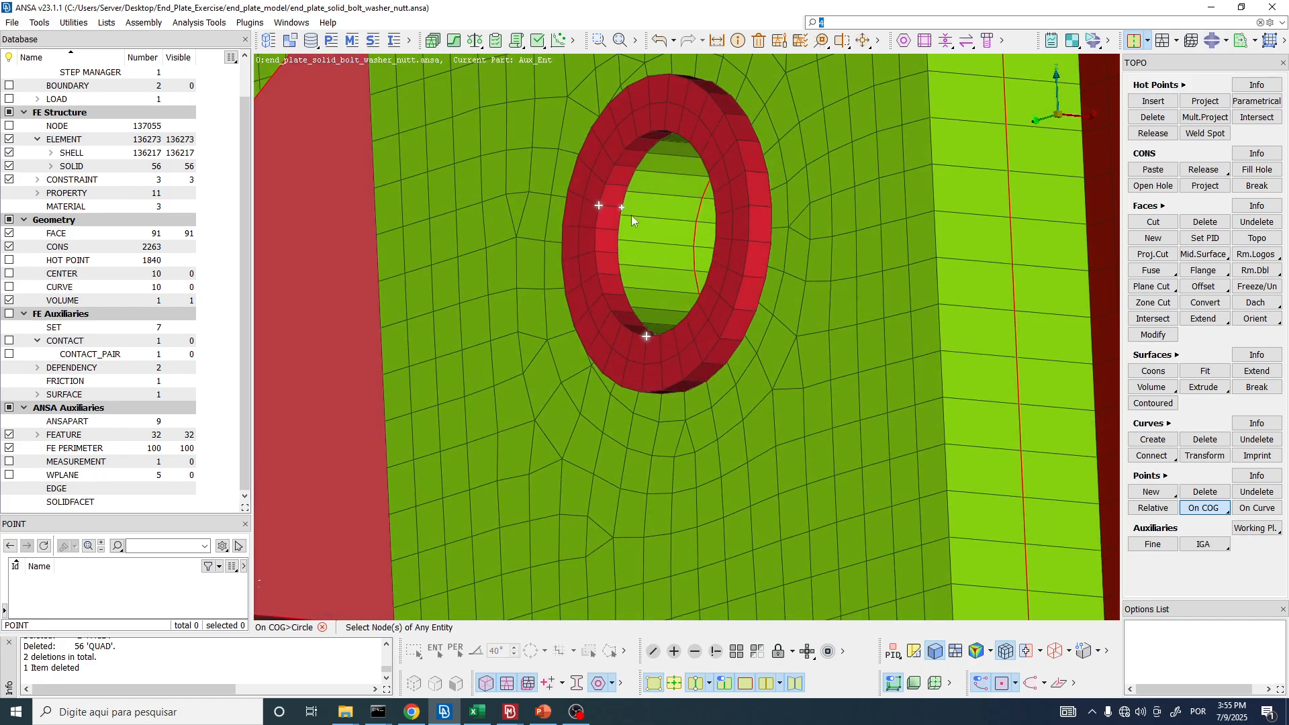
mouse_move(715, 231)
left_mouse_down("ctrl")
mouse_move(837, 230)
mouse_move(833, 178)
left_mouse_up("ctrl")
left_click(680, 173)
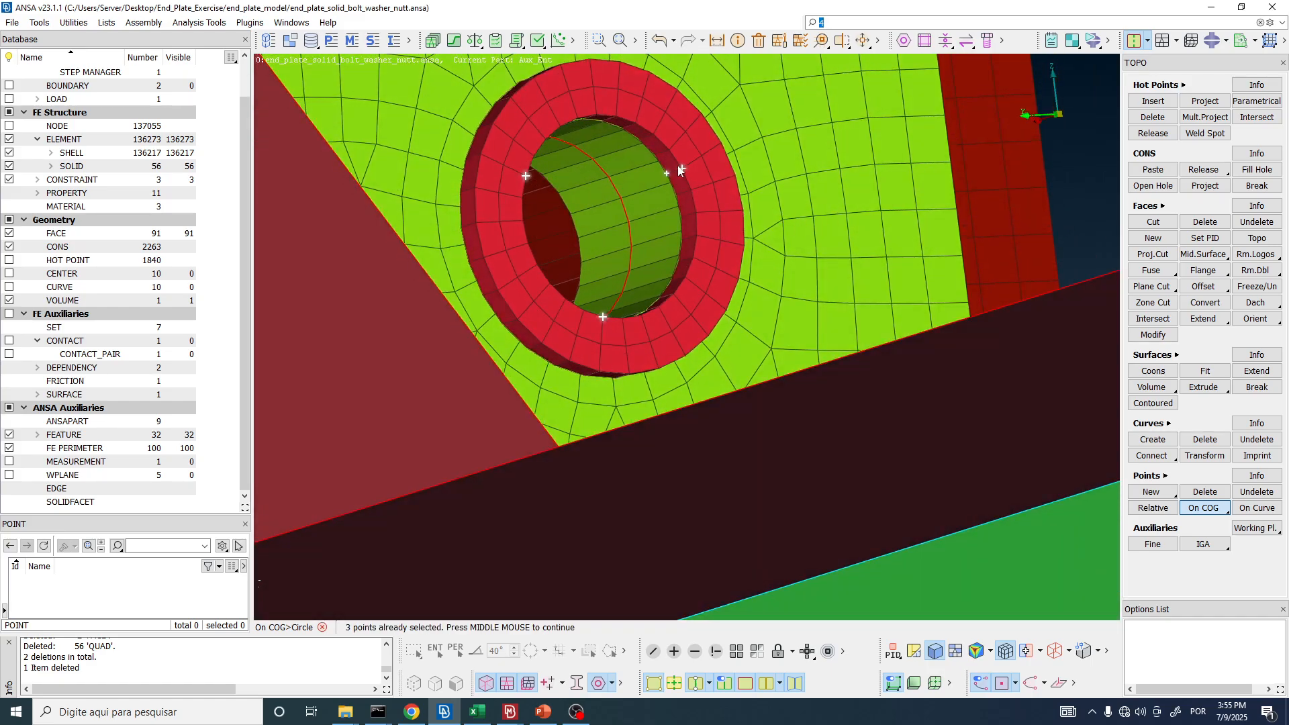
mouse_move(715, 175)
left_mouse_down("ctrl")
mouse_move(645, 219)
mouse_move(639, 266)
left_mouse_up("ctrl")
middle_click(638, 267)
middle_click_drag(639, 241, 705, 354, "ctrl")
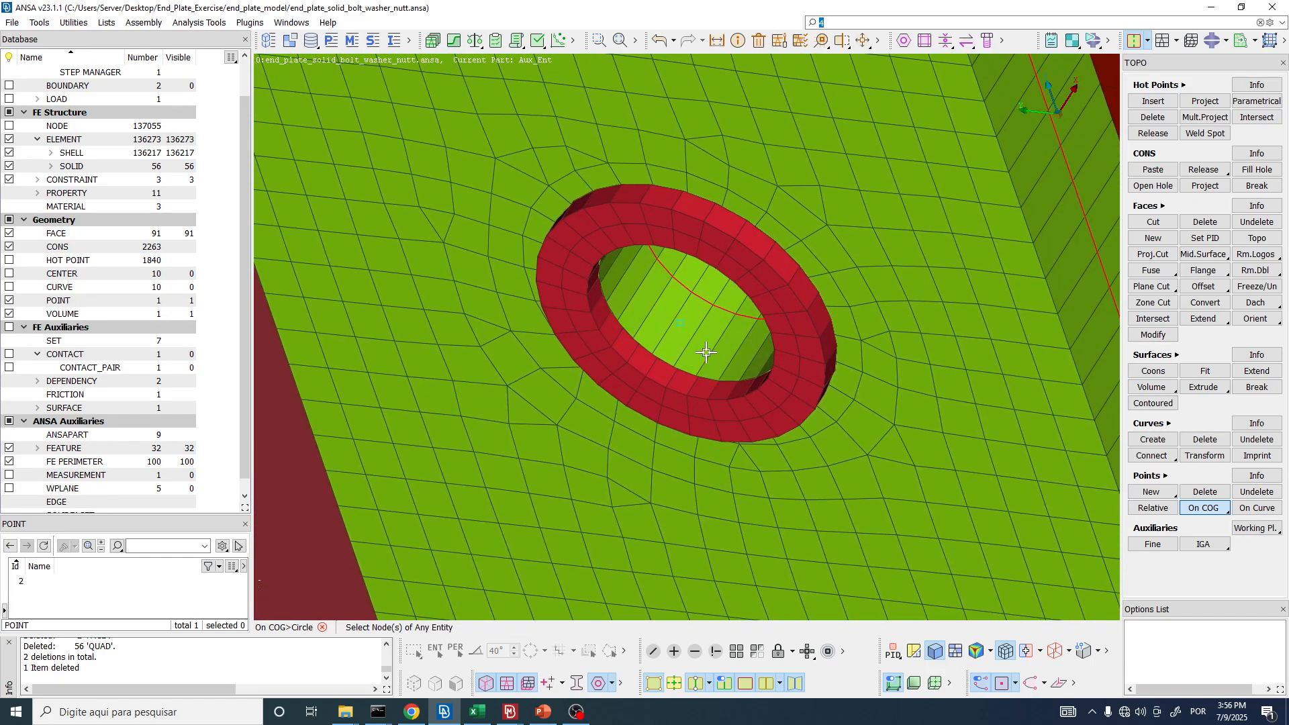
left_click_drag(705, 354, 686, 281, "ctrl")
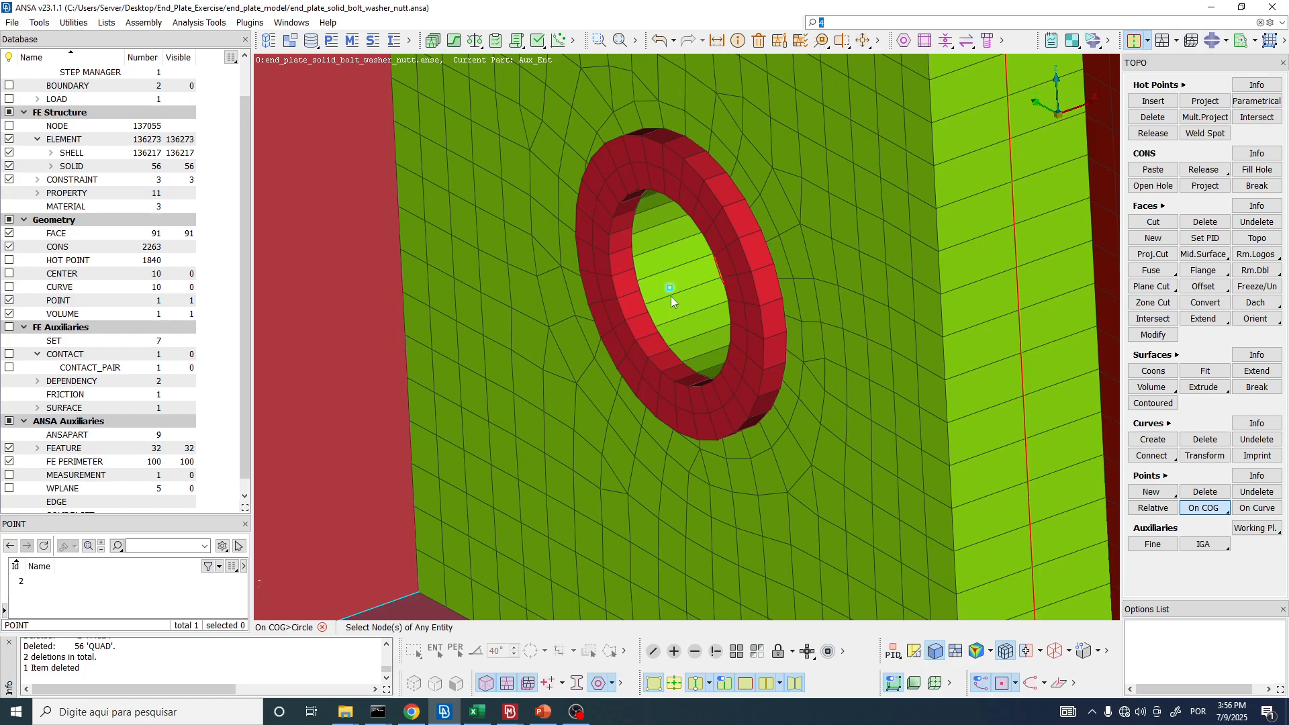
- Turn off Draw shell as solid in the presentation parameters and apply the change
scroll(671, 297, "down", 3)
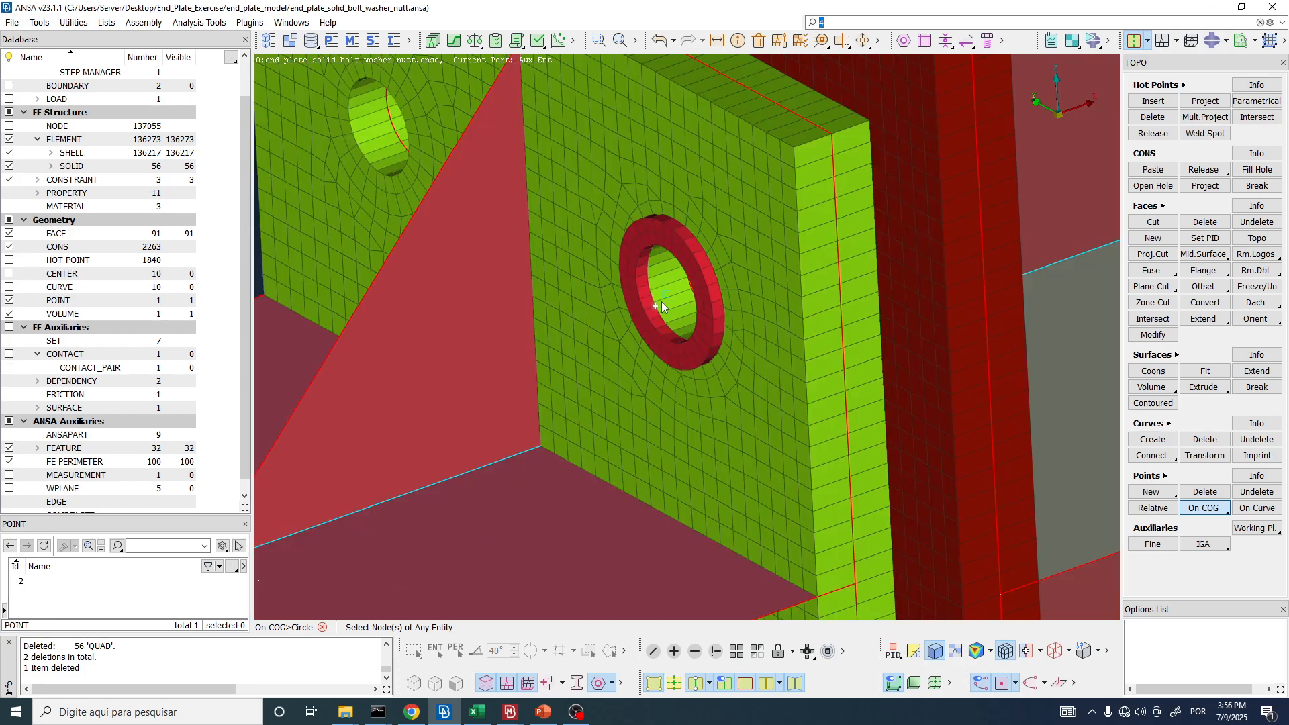
scroll(732, 259, "down", 3)
mouse_move(650, 266)
left_mouse_down("ctrl")
mouse_move(628, 234)
mouse_move(645, 239)
mouse_move(642, 190)
mouse_move(651, 267)
left_mouse_up("ctrl")
scroll(713, 253, "up", 3)
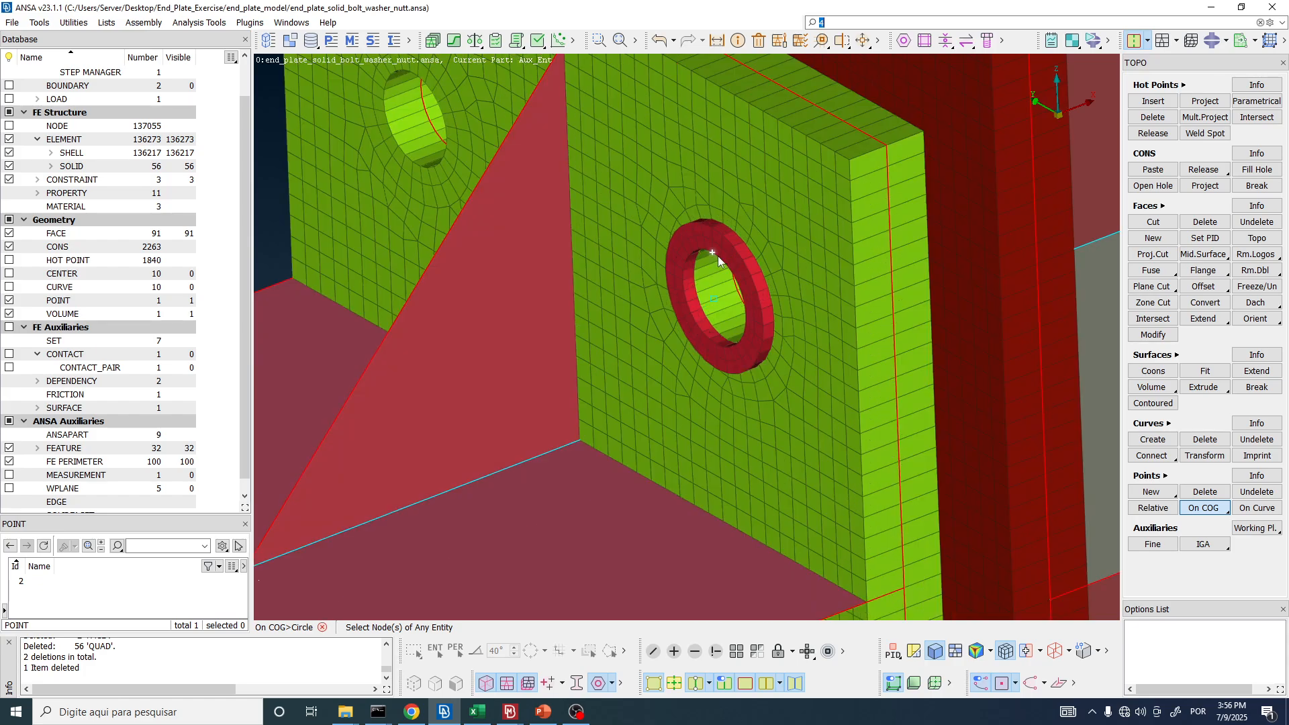
left_click(801, 40)
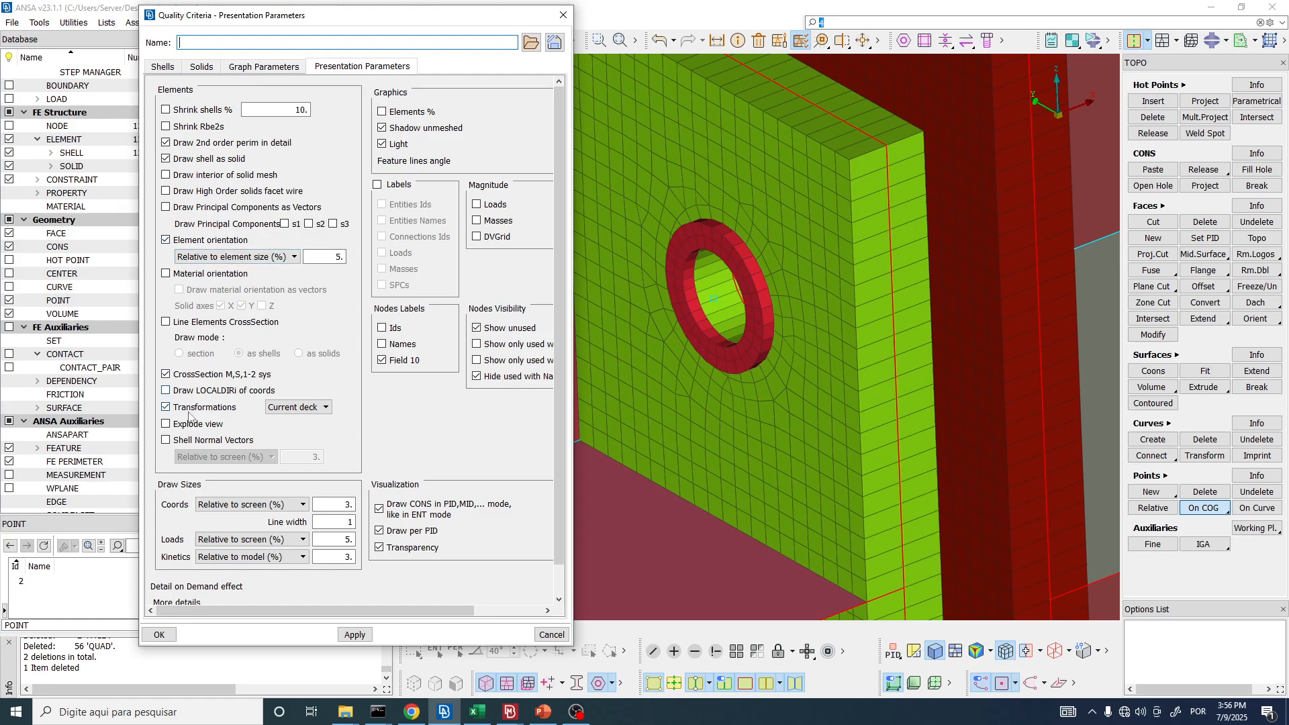
left_click(355, 634)
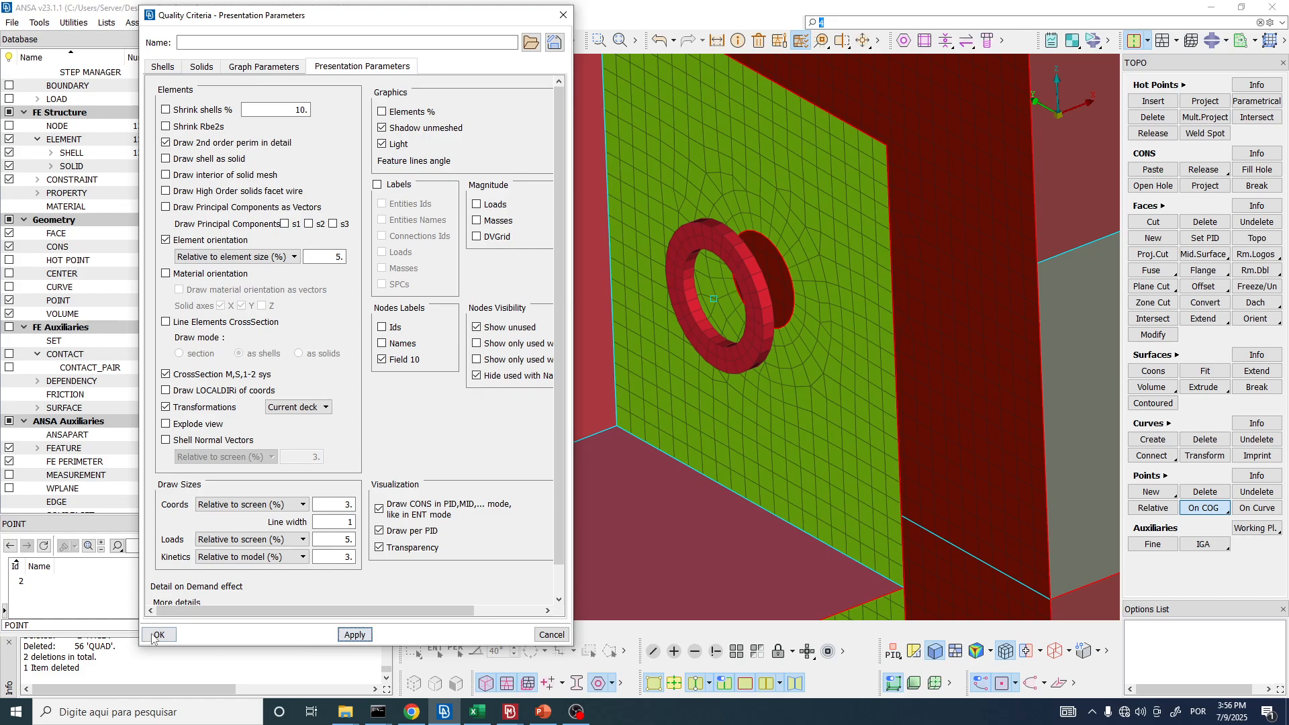
left_click(151, 637)
key("Escape")
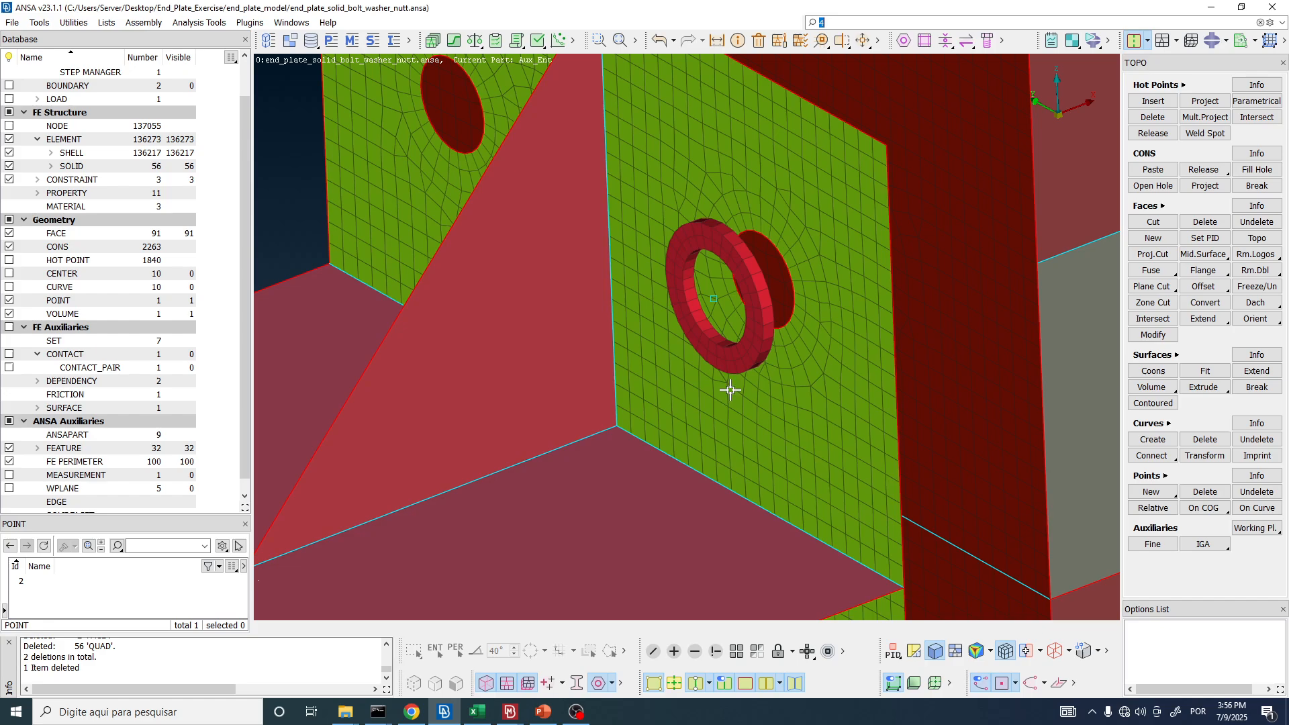
scroll(727, 313, "up", 5)
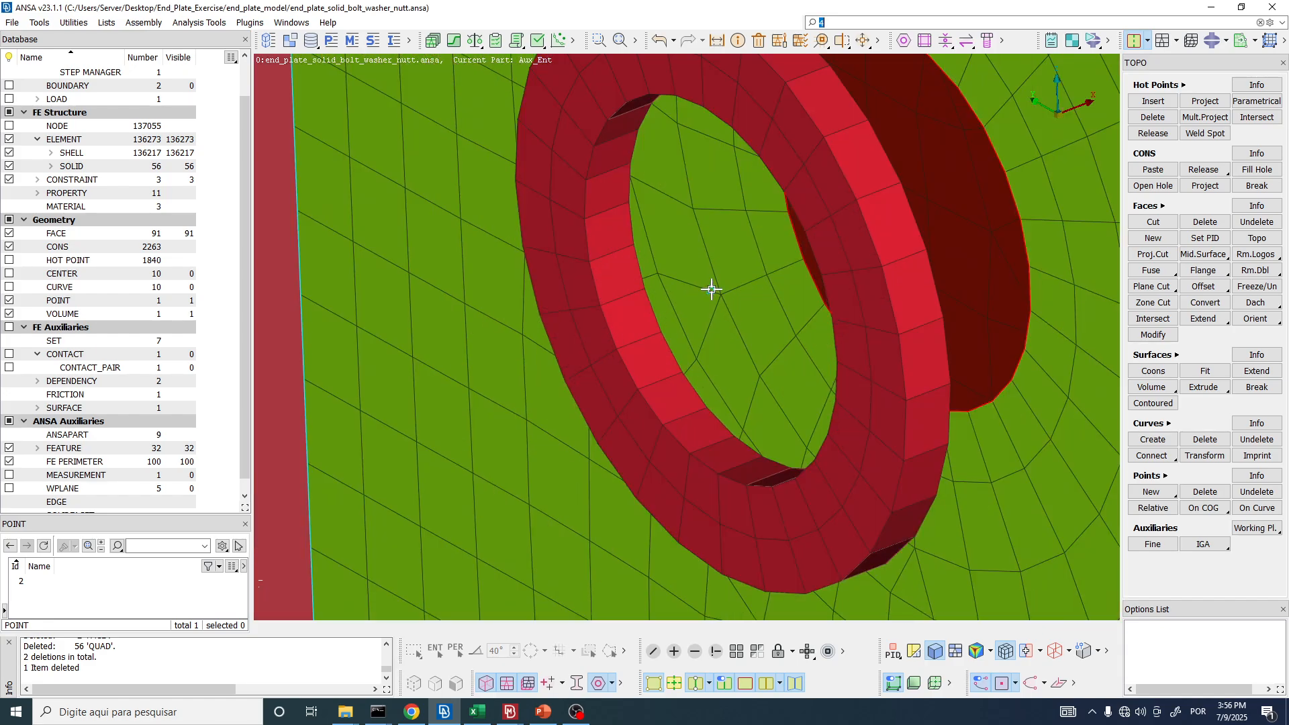
scroll(712, 289, "down", 8)
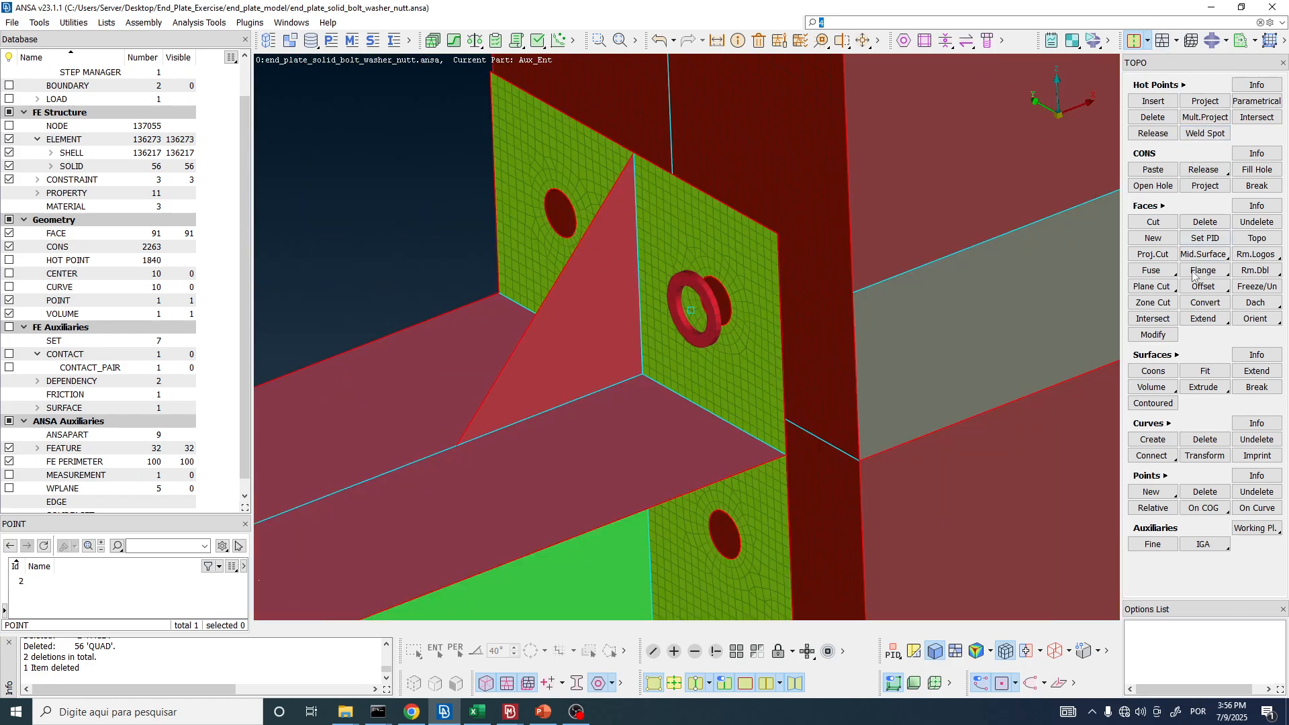
- Create a YZ Global Plane working plane in single-point mode at the washer's centre point and assign it to the Aux_Ent part
left_click(1253, 530)
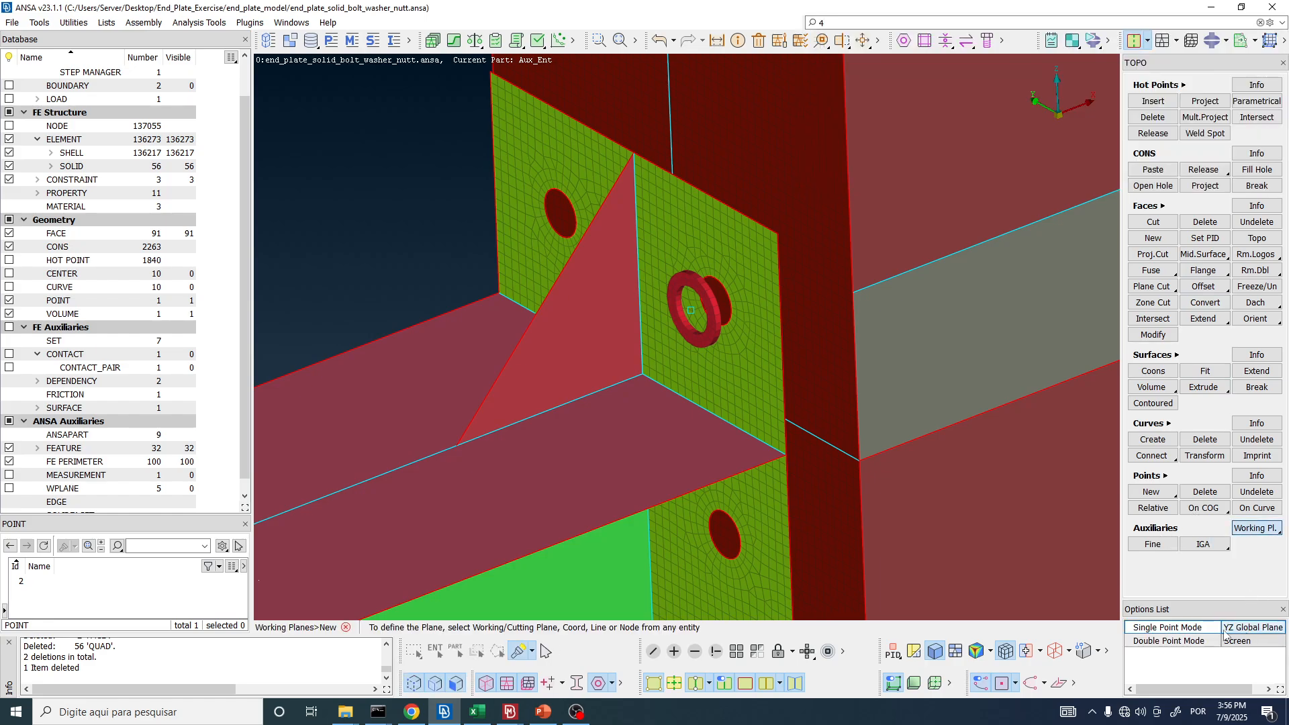
scroll(690, 312, "up", 5)
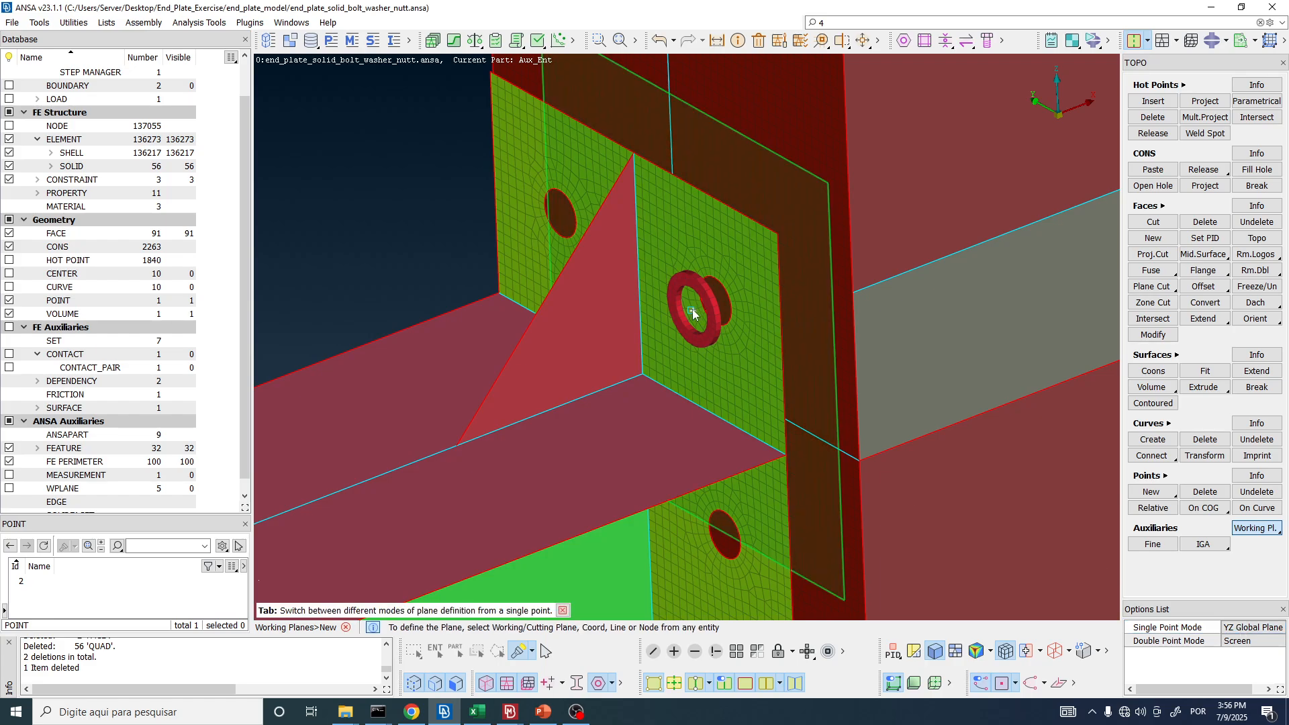
left_click(700, 309)
scroll(699, 309, "down", 5)
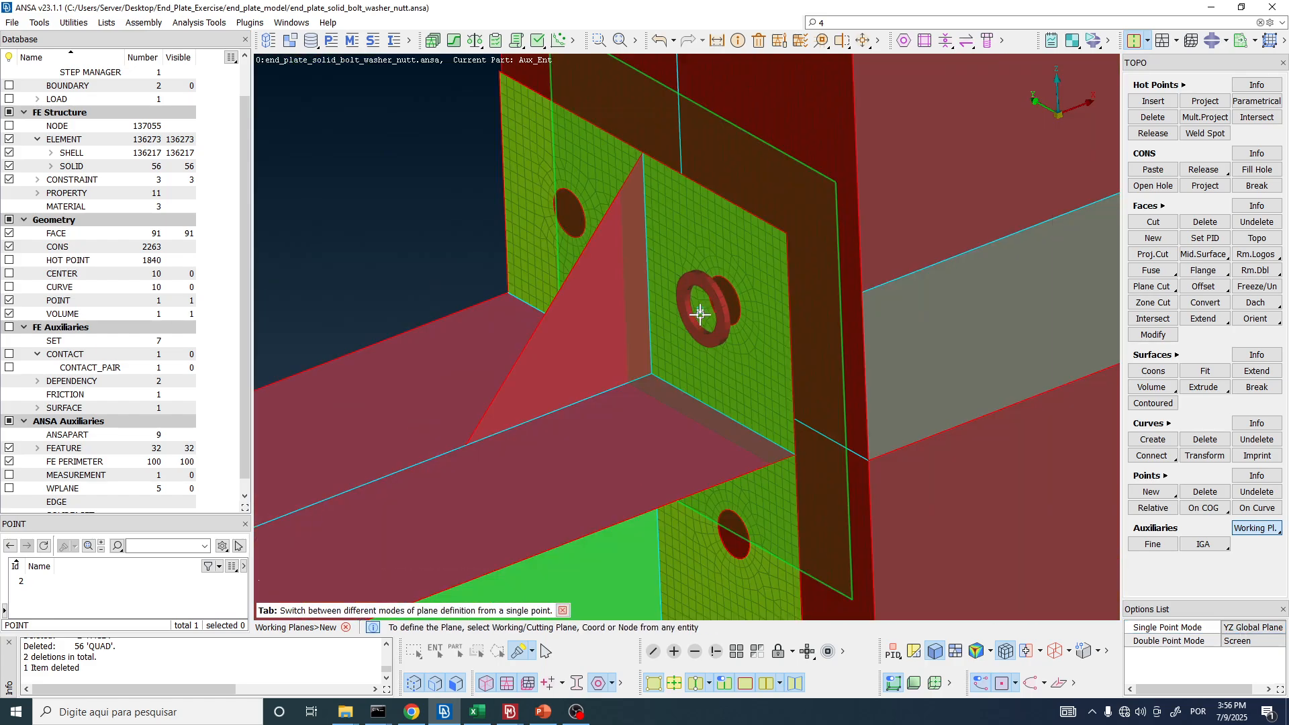
middle_click(699, 310)
scroll(310, 139, "up", 2)
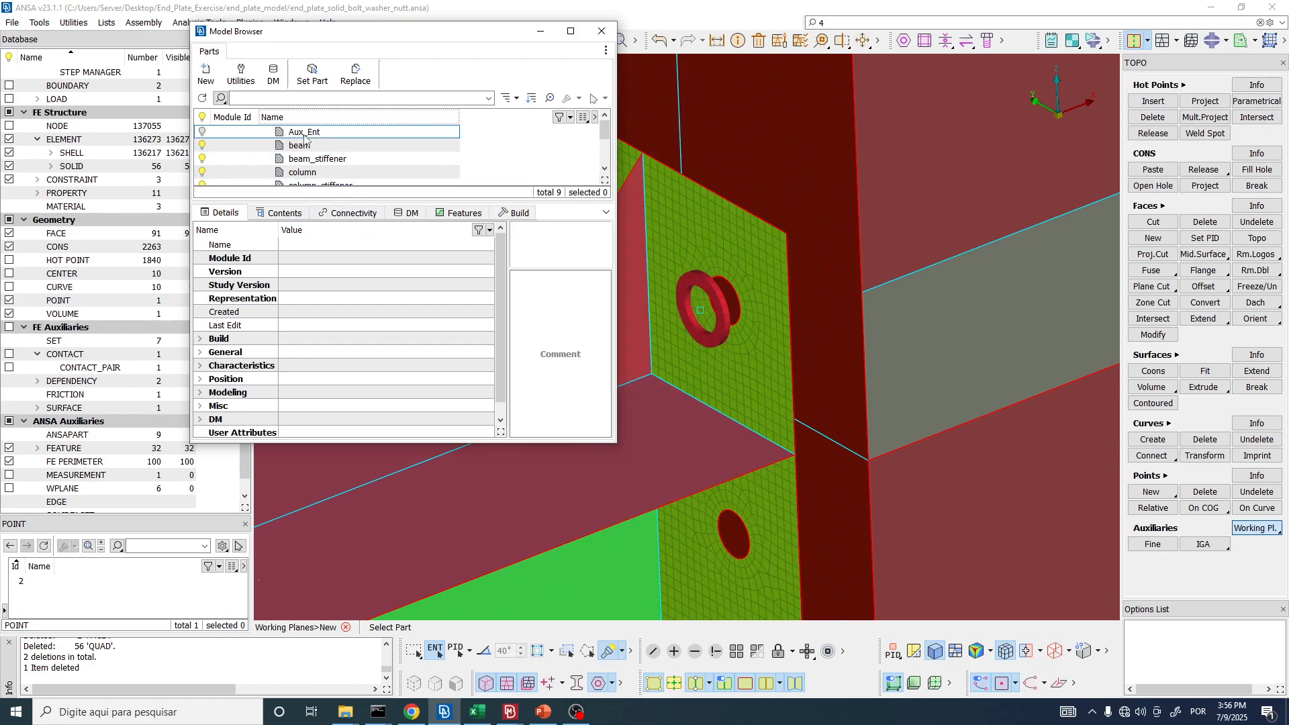
double_click(304, 135)
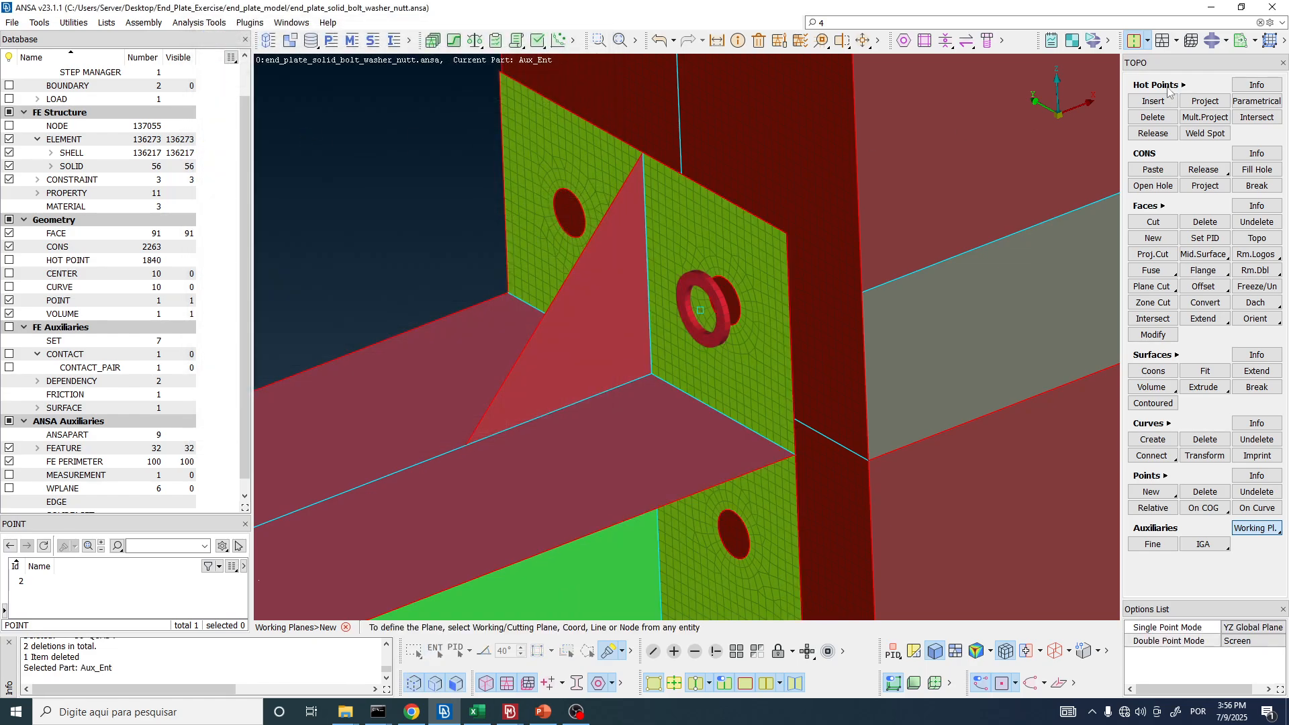
- Start curve creation in 2D mode on the new working plane through the washer's centre, showing the working planes only for picking
left_click(1166, 441)
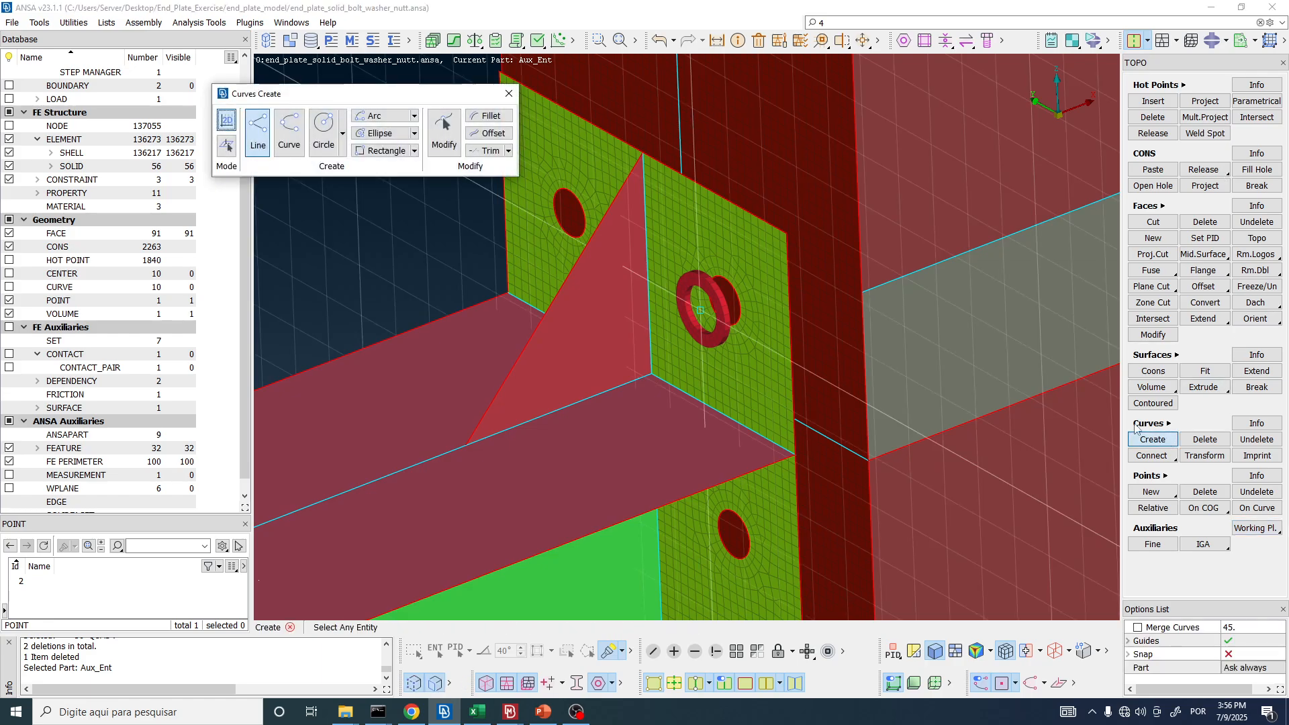
left_click(228, 149)
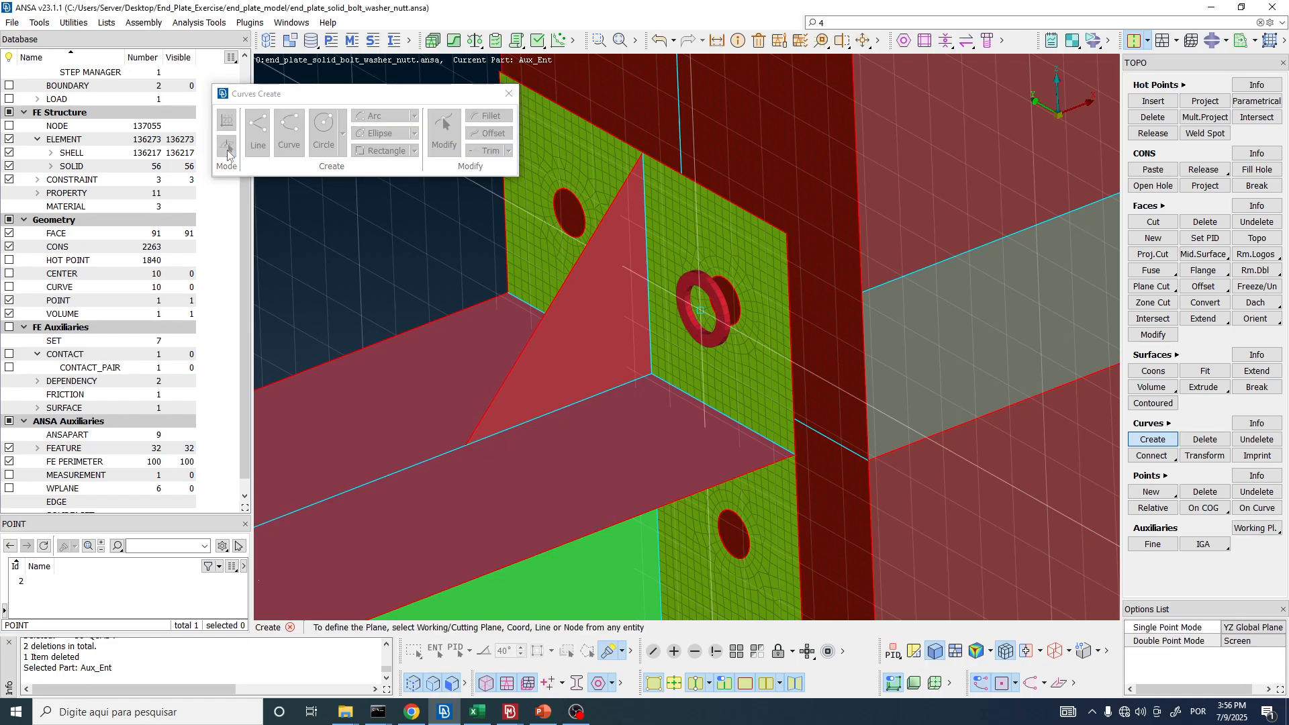
scroll(94, 491, "down", 1)
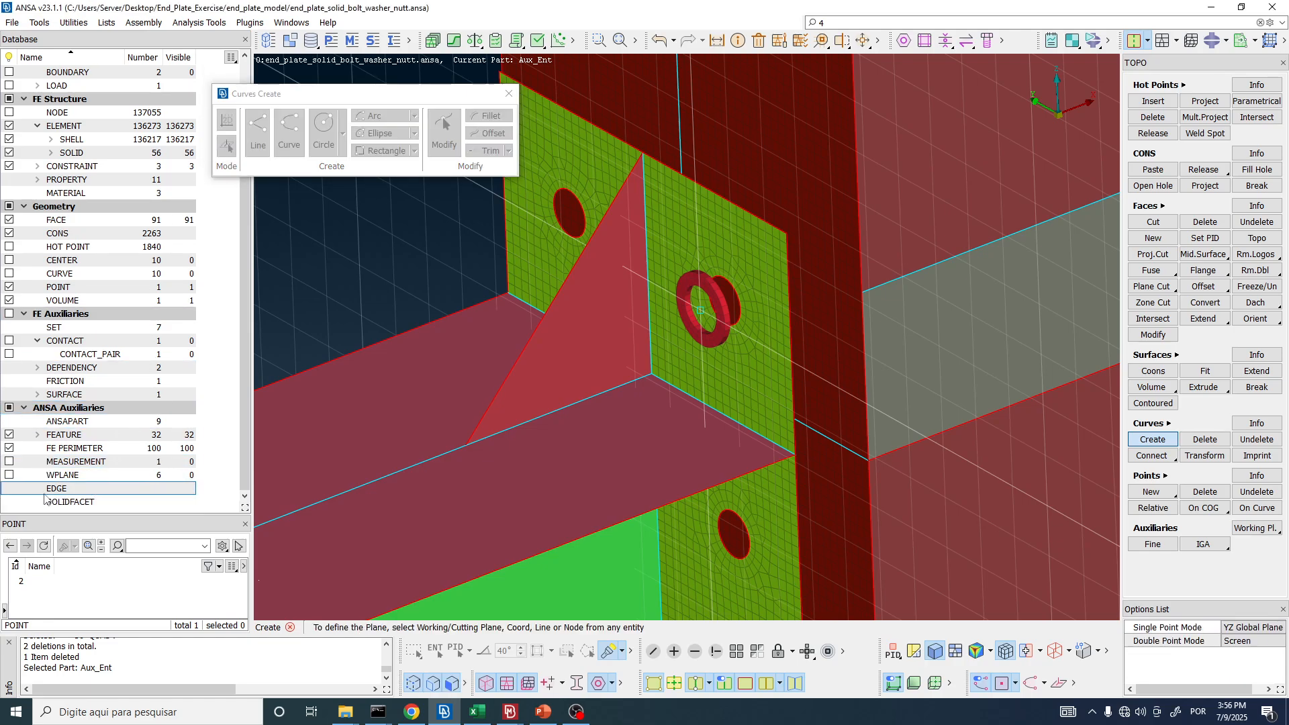
left_click(9, 476)
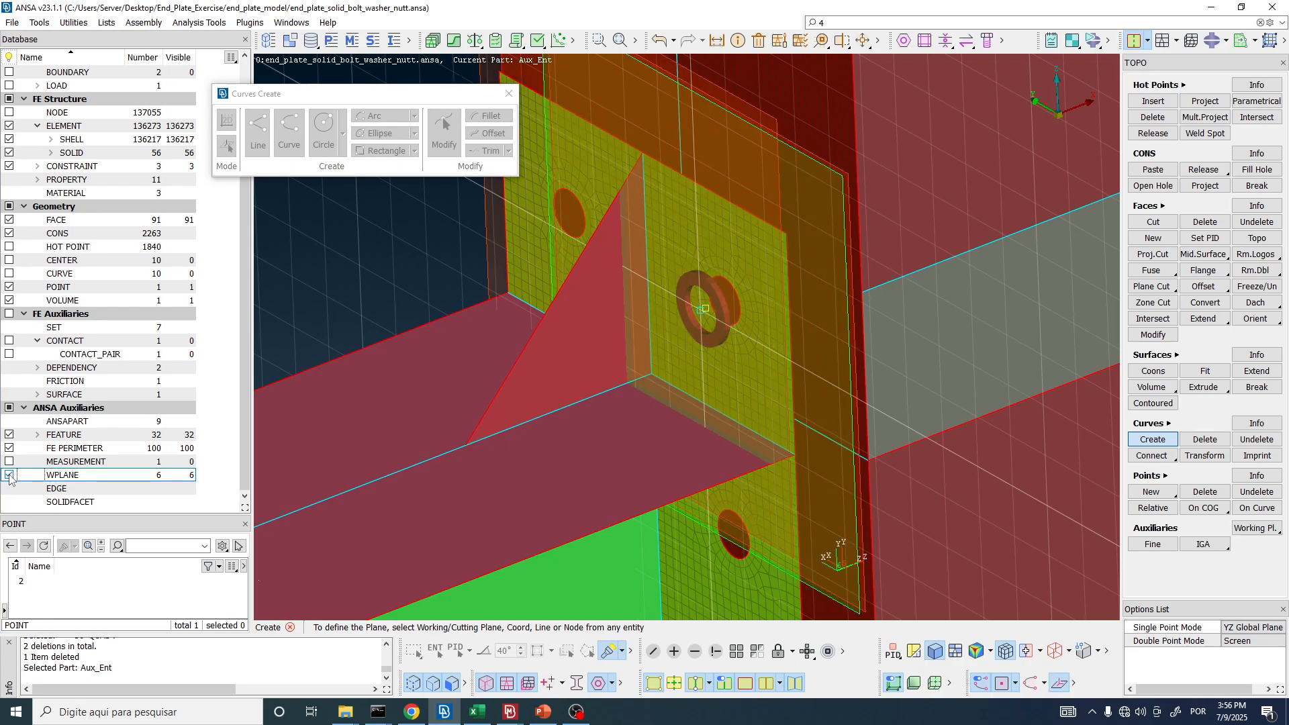
left_click_drag(509, 309, 630, 182, "ctrl")
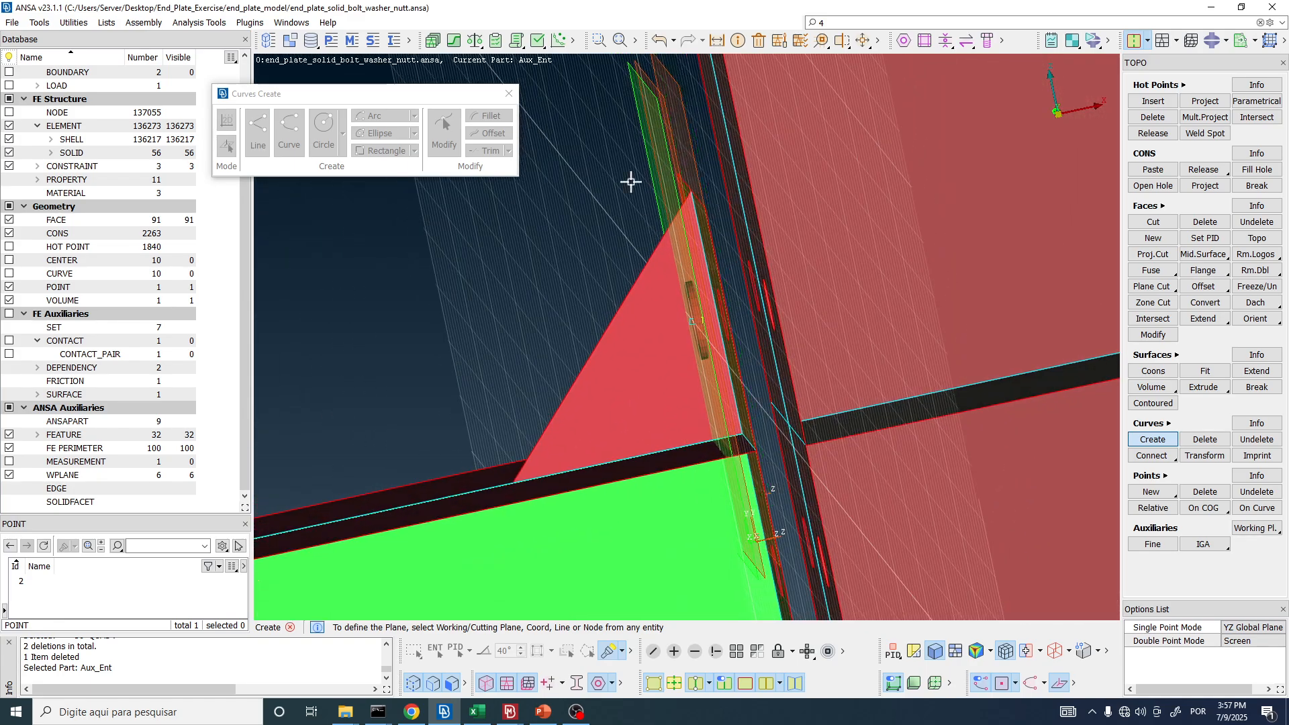
scroll(617, 74, "up", 4)
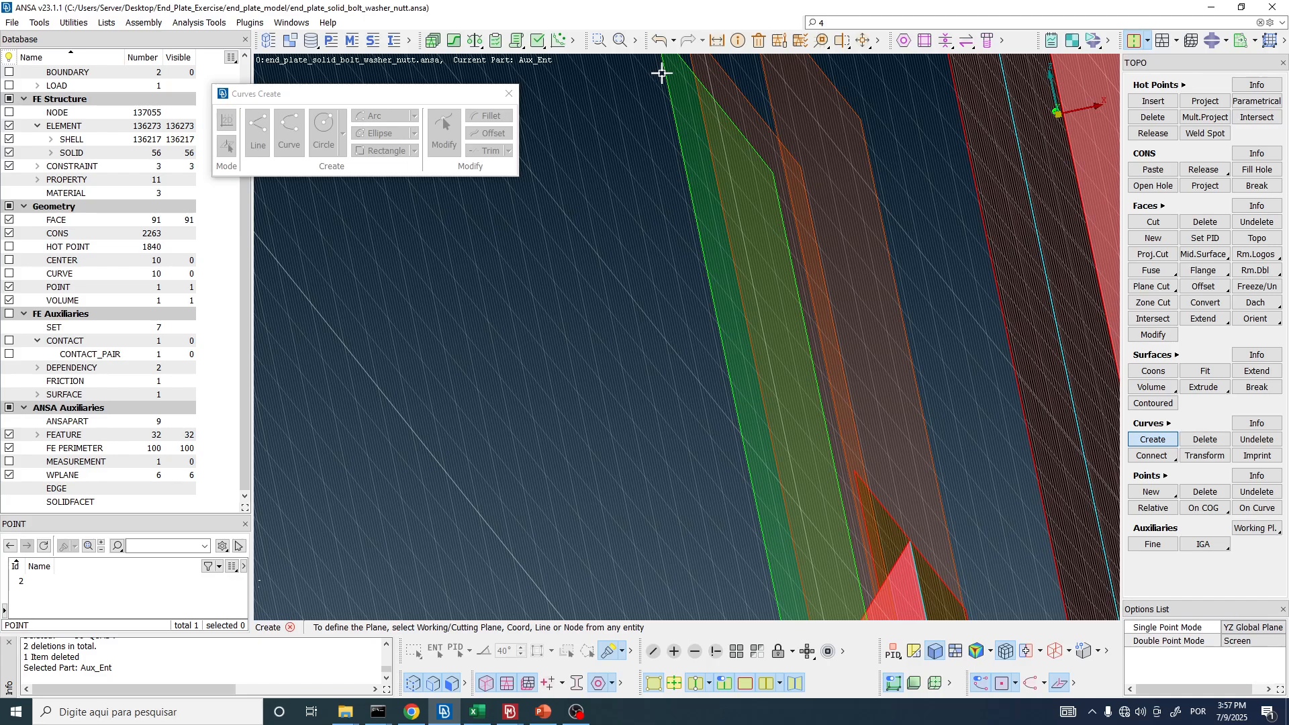
left_click(667, 76)
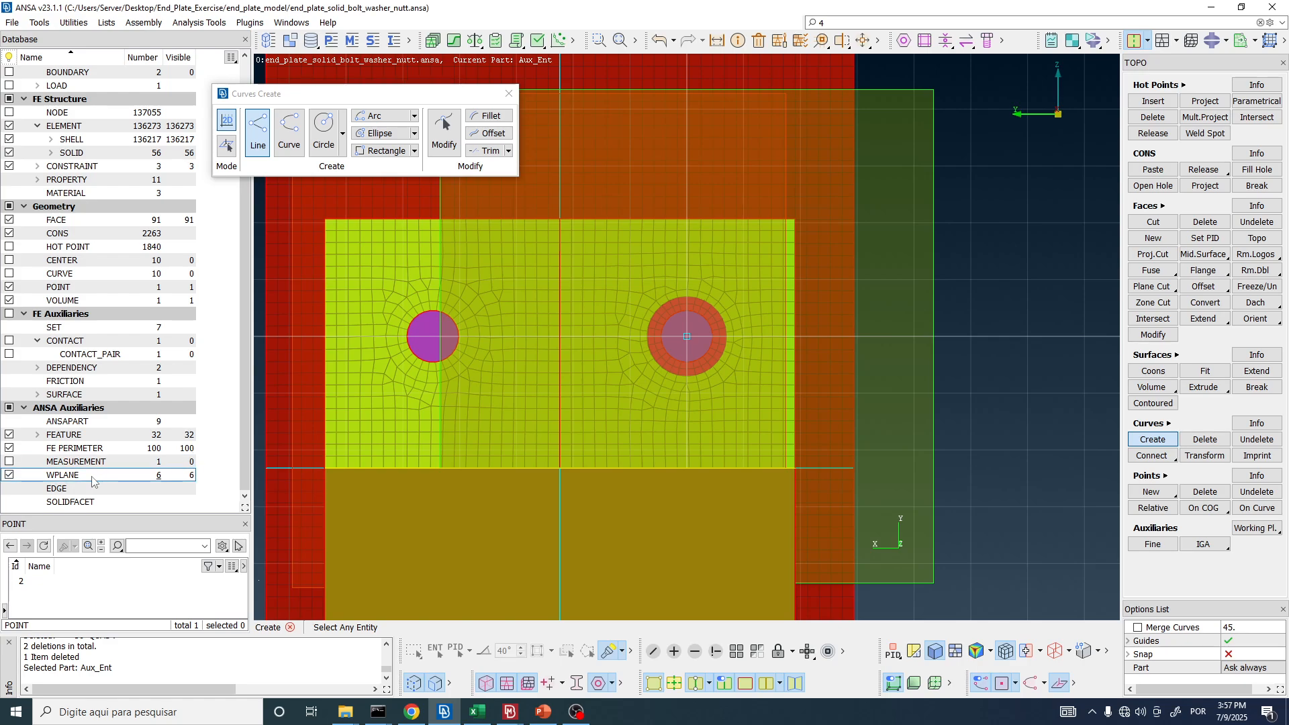
left_click(10, 476)
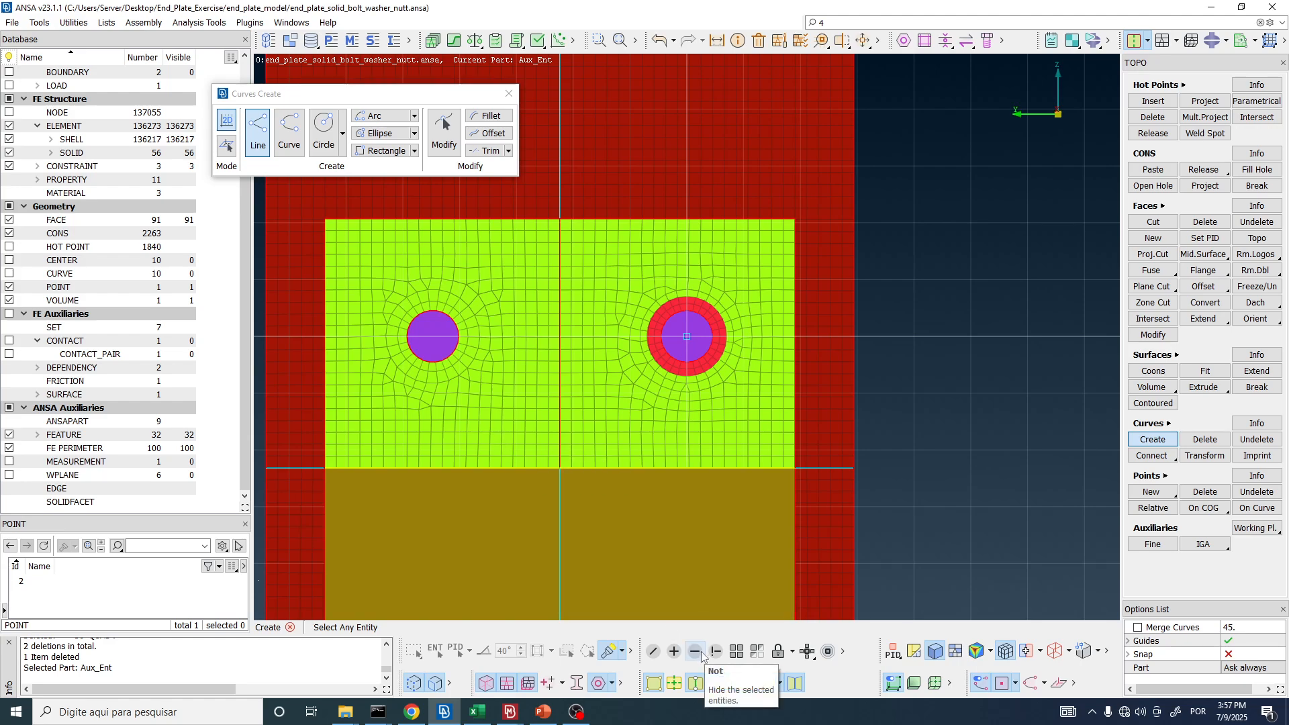
- Hide the faces and the shell mesh, leaving only the washer's solid elements and its centre point in view
left_click(507, 684)
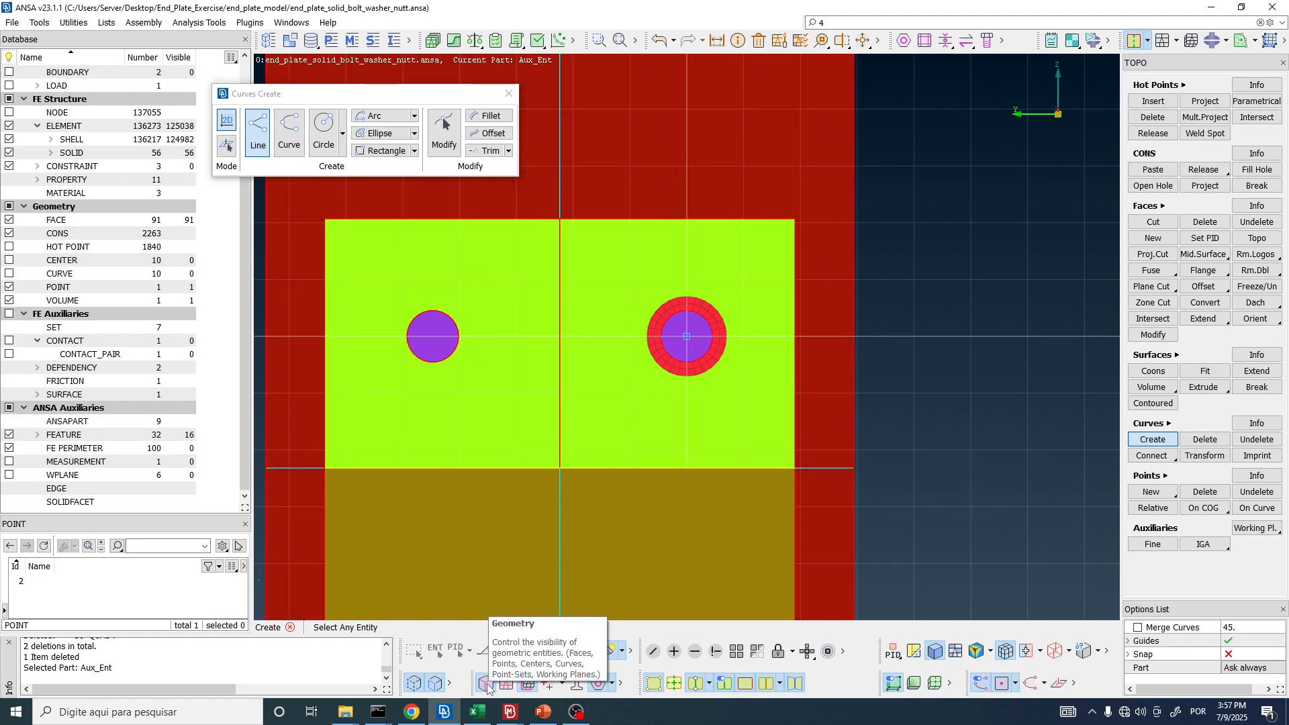
left_click(488, 686)
left_click(487, 686)
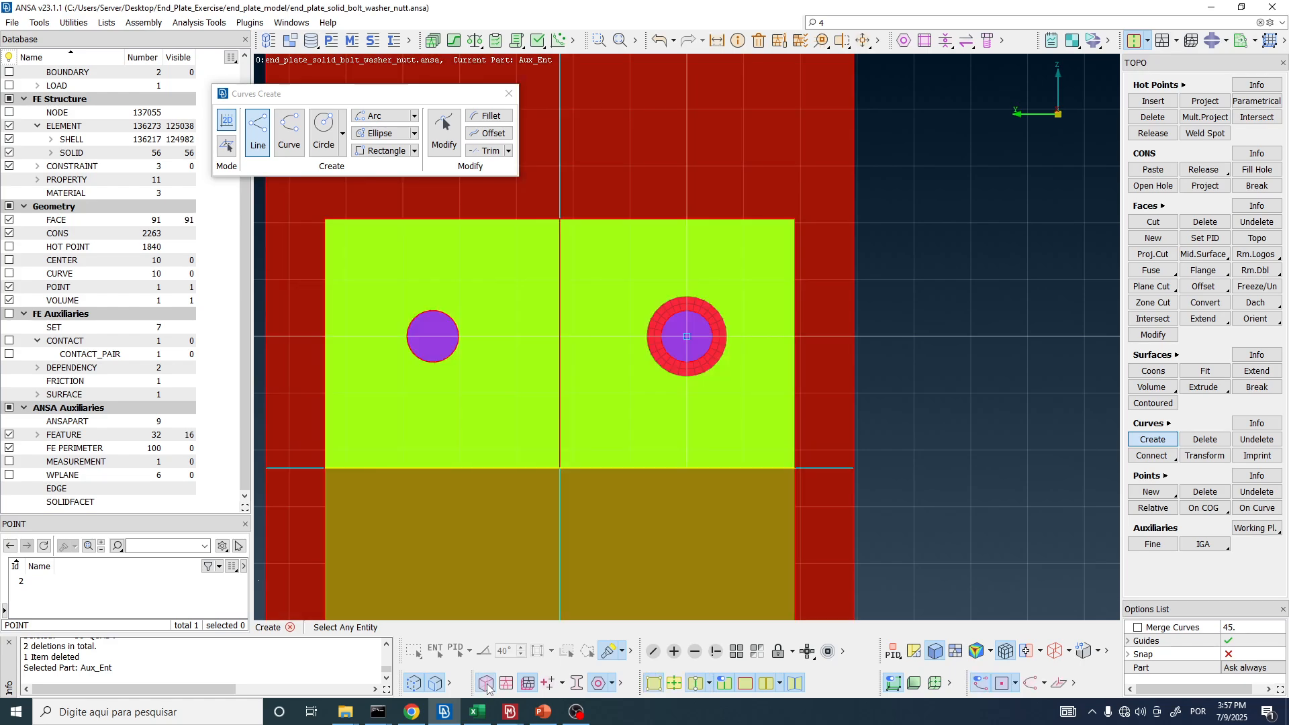
left_click(651, 684)
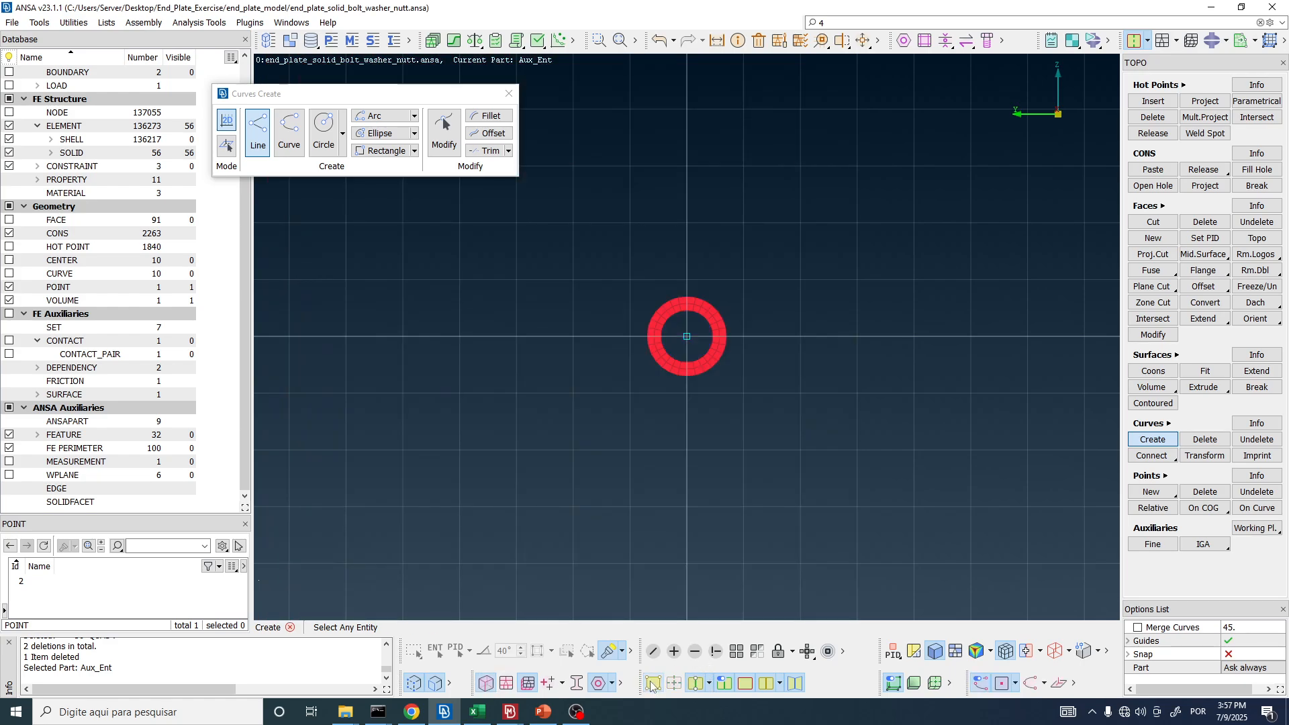
left_click(653, 685)
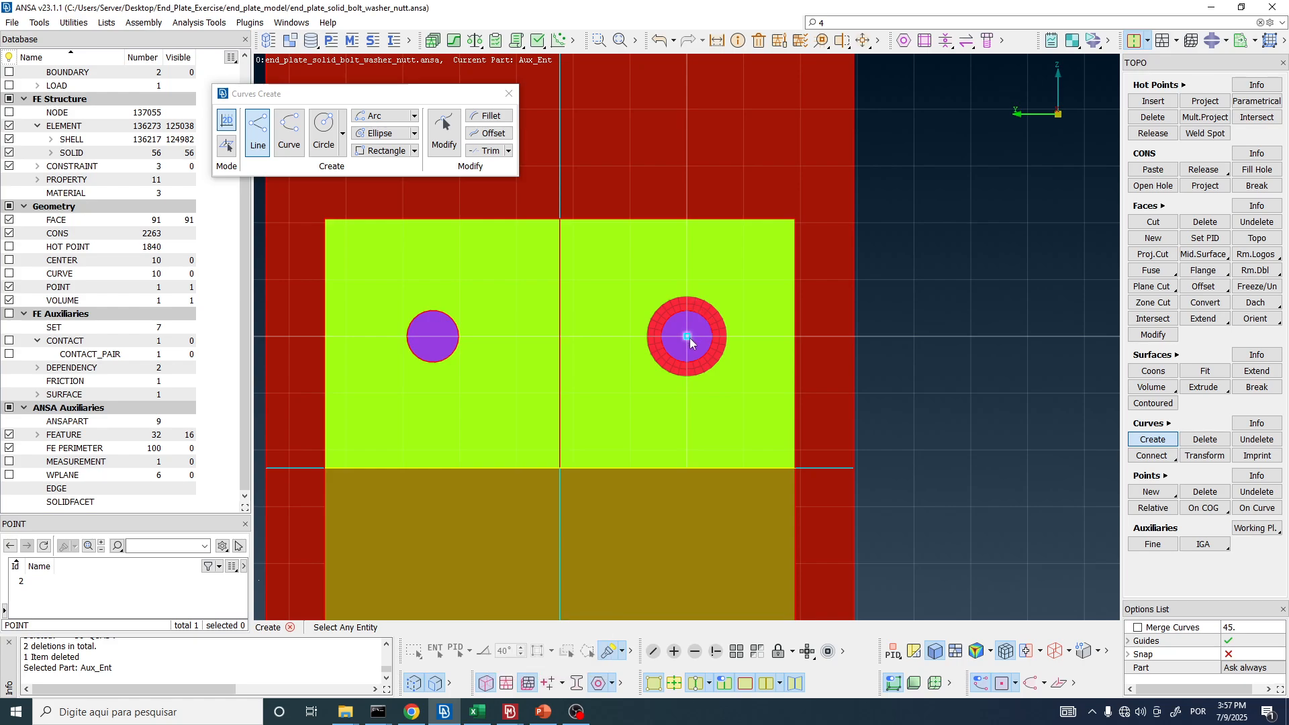
left_click(654, 685)
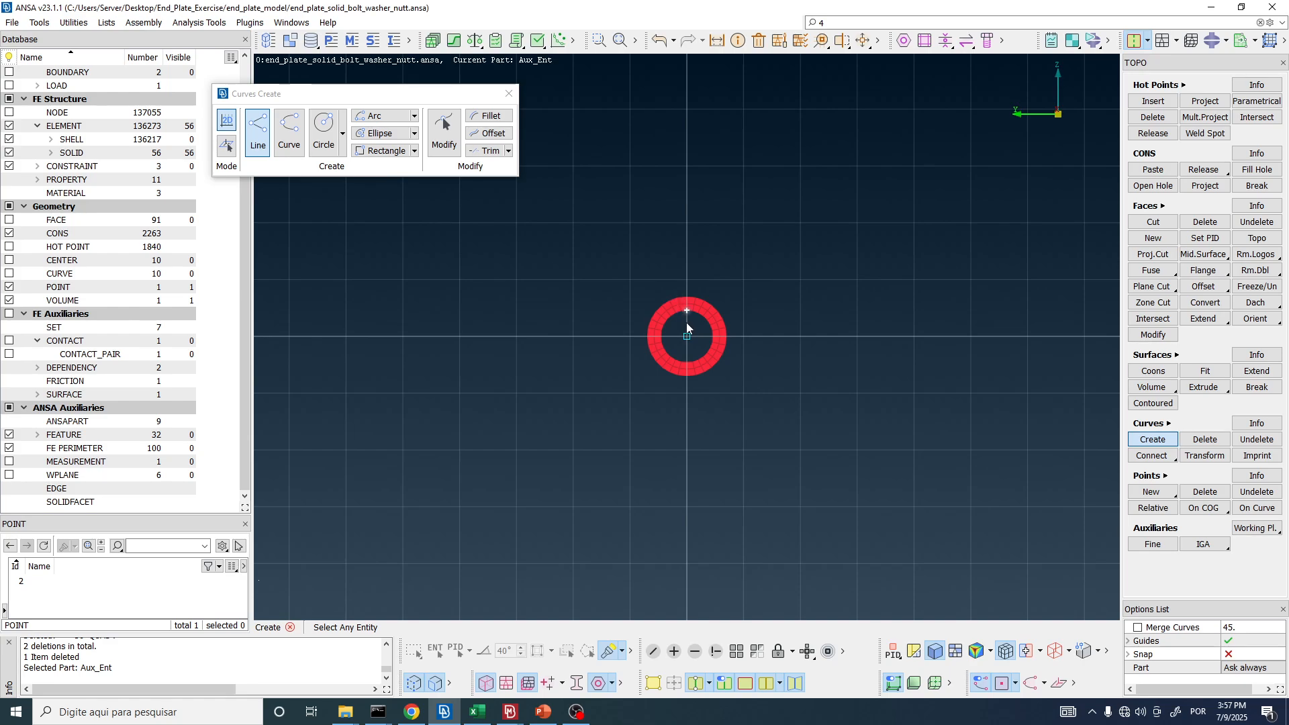
scroll(688, 337, "up", 5)
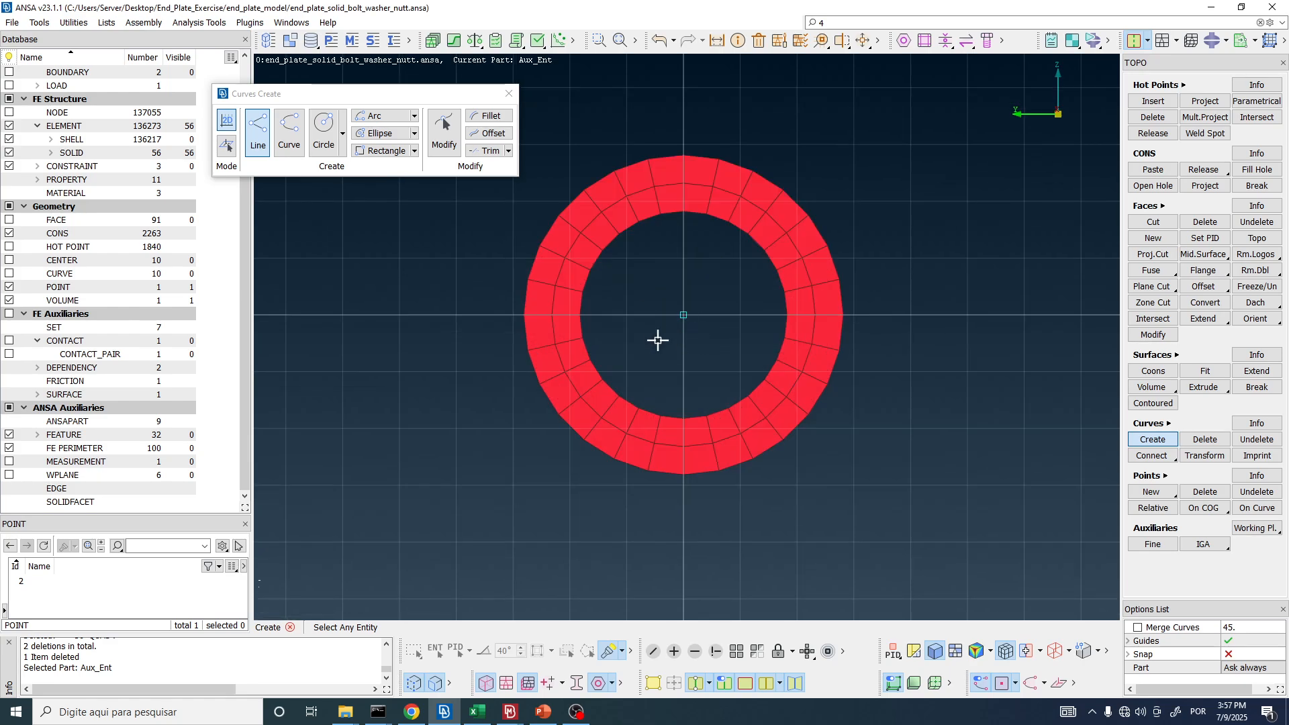
- Draw a circle centred on the washer's centre point, slightly smaller than its inner edge, and assign it to the Aux_Ent part
left_click(326, 145)
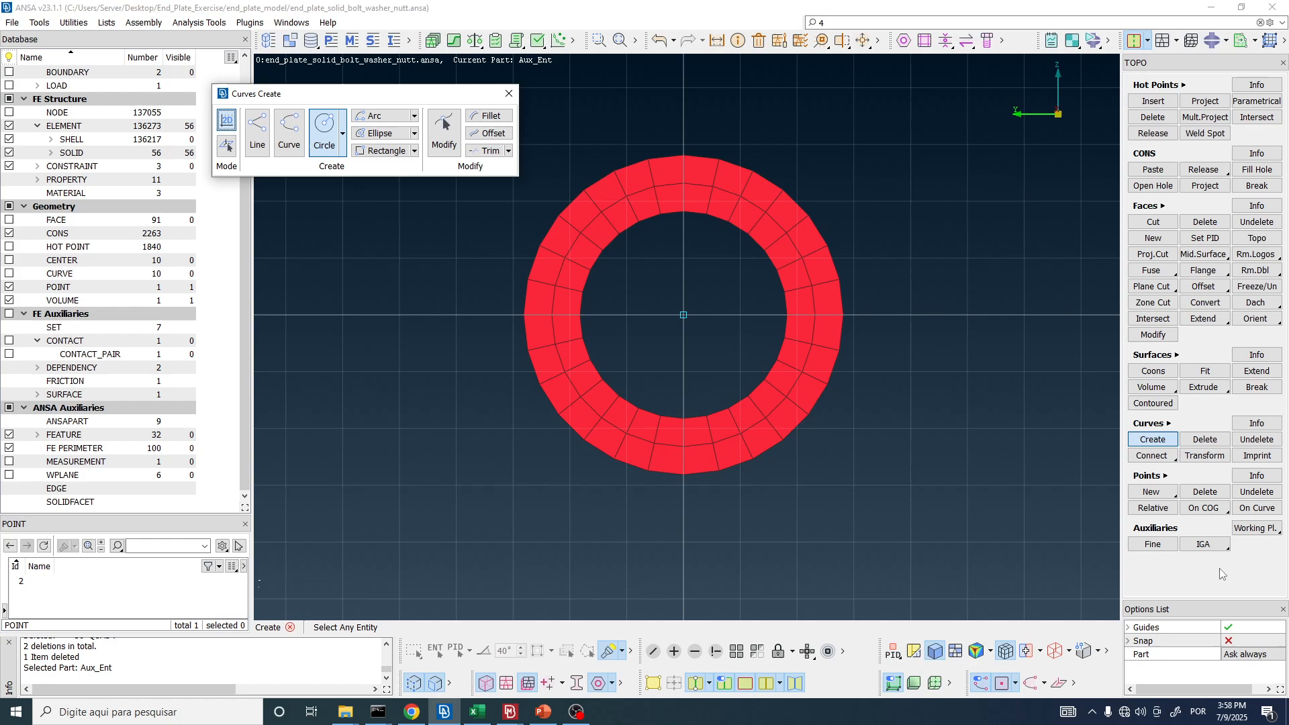
left_click(1241, 654)
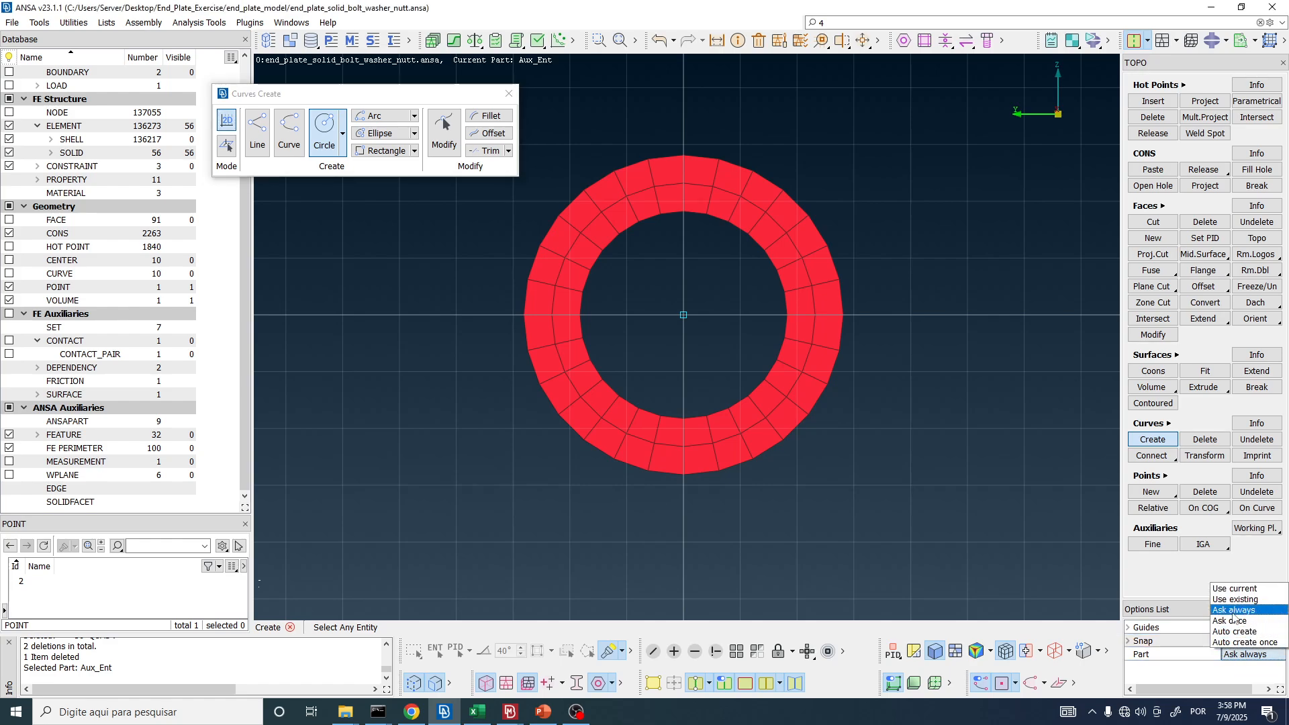
left_click(1236, 619)
left_click(685, 316)
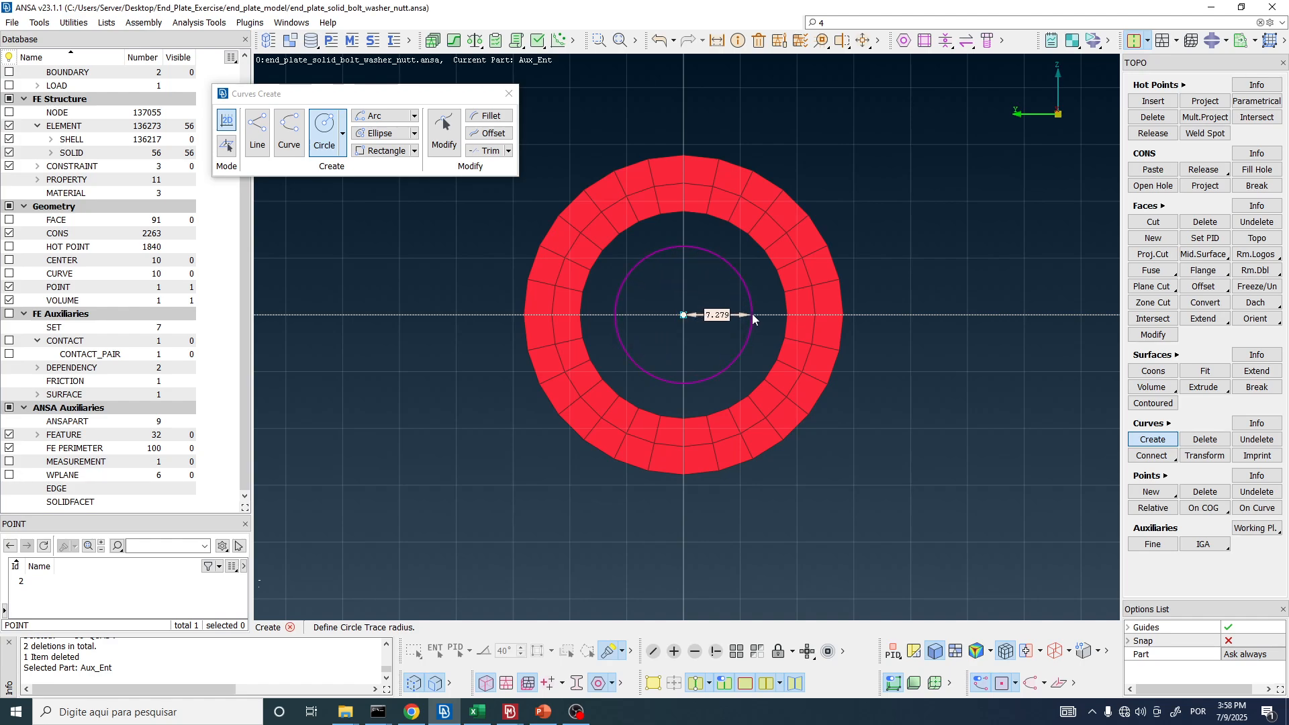
key("Tab")
type("1")
key("Return")
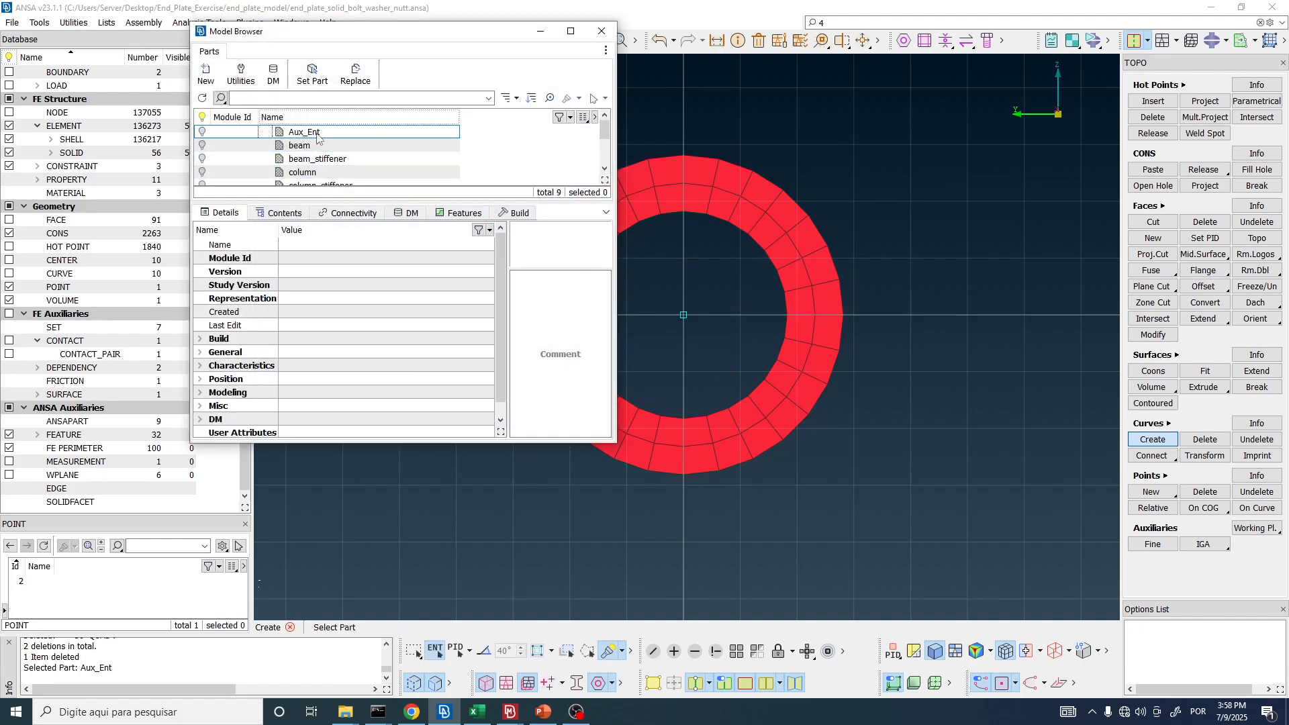
left_click(307, 136)
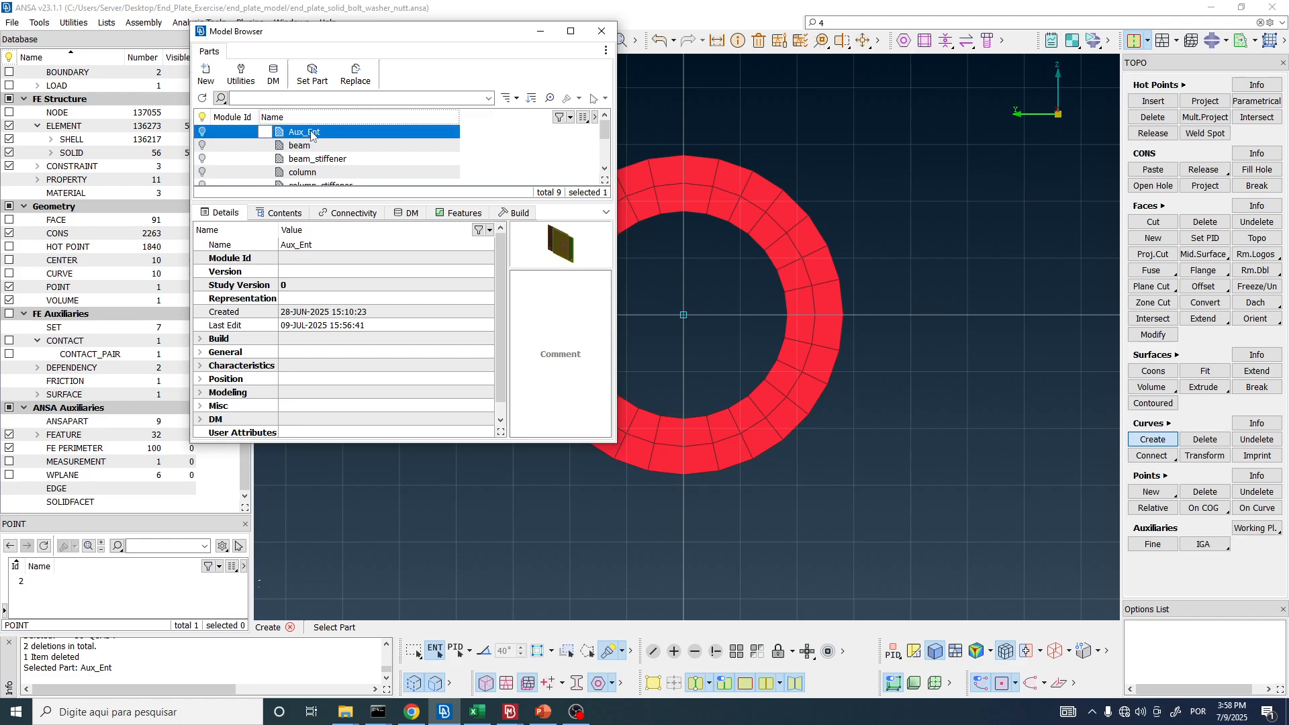
middle_click(311, 136)
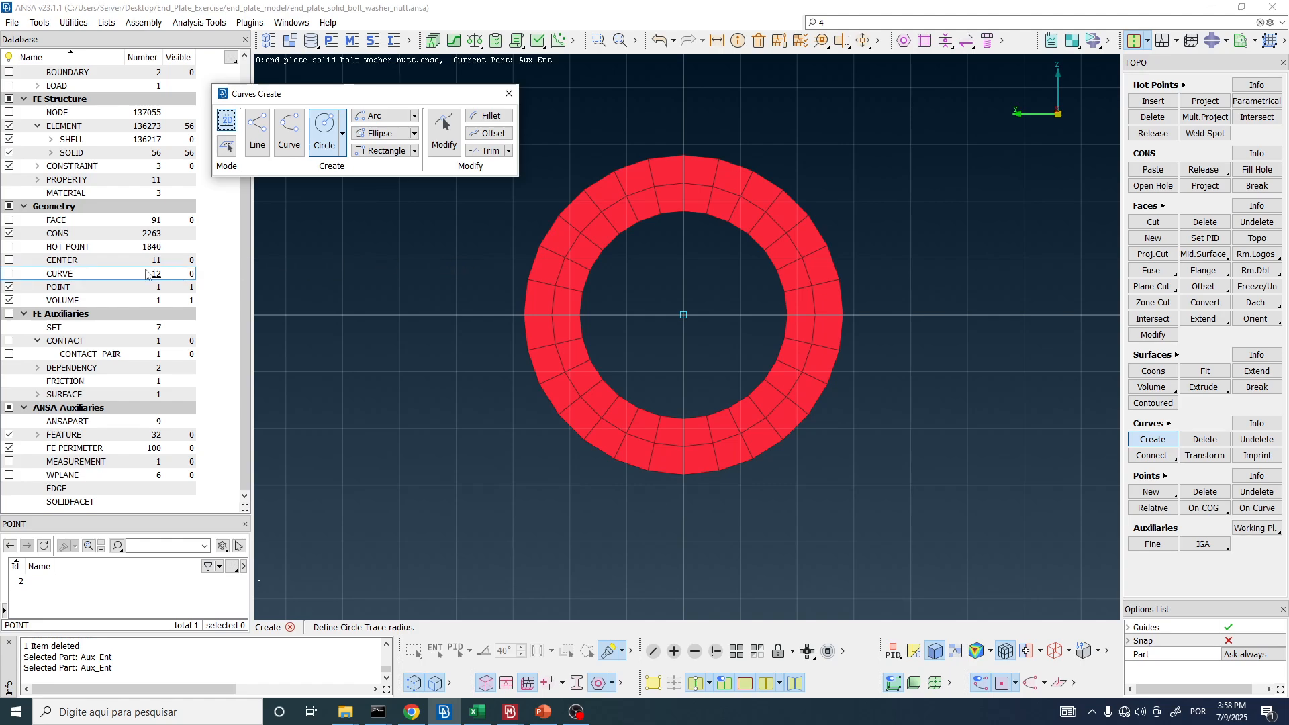
- Make the curves visible and examine how the new circle sits inside the washer's inner edge
left_click(10, 274)
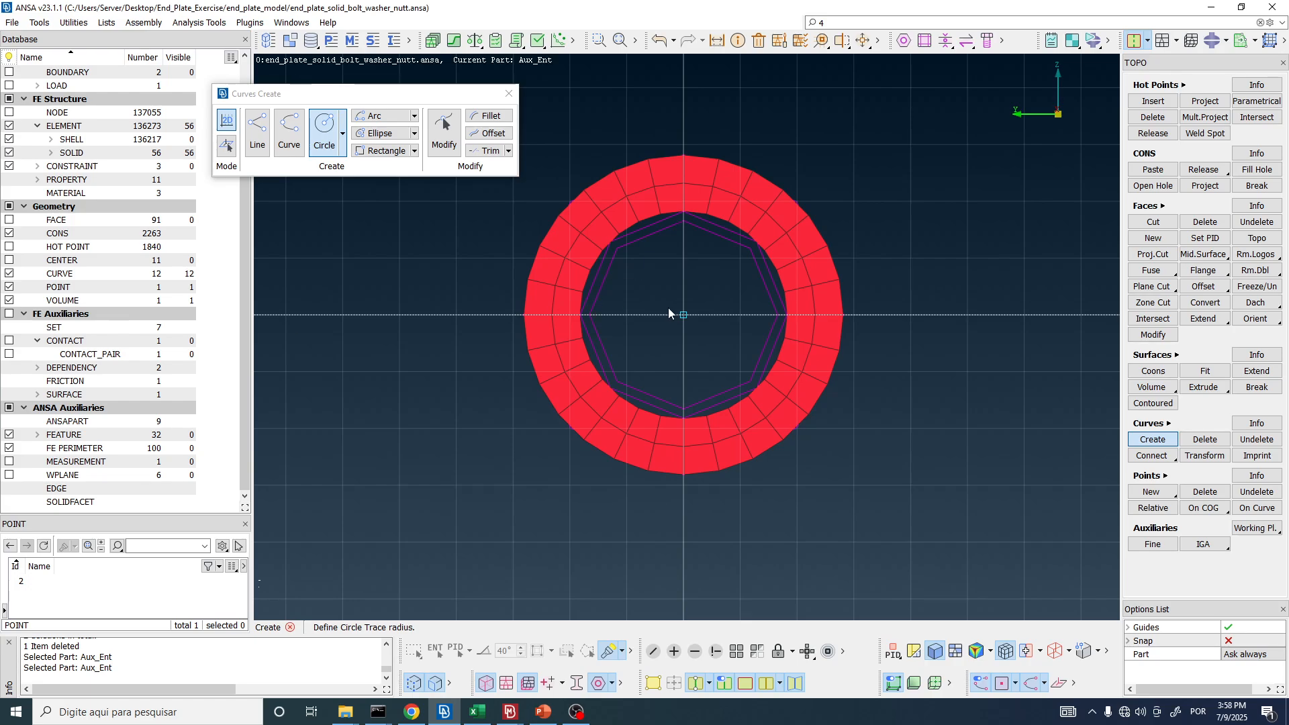
left_click_drag(668, 308, 614, 353, "ctrl")
scroll(643, 324, "up", 3)
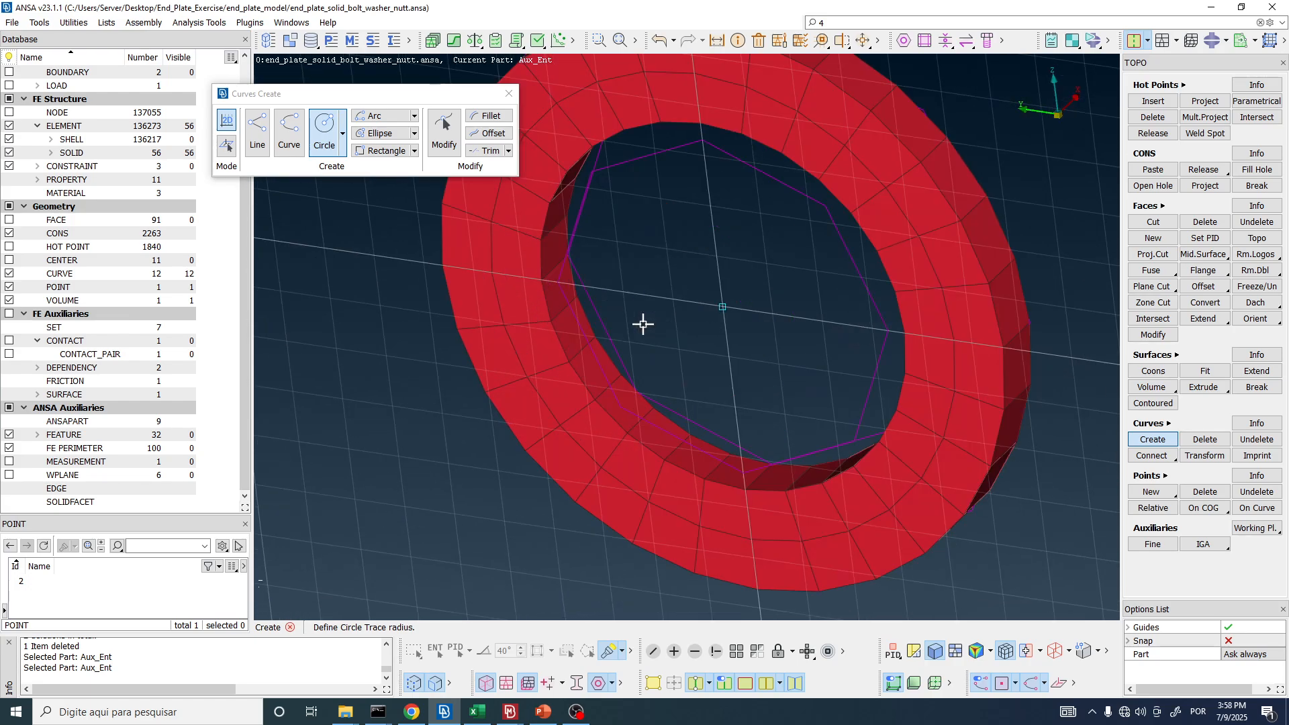
left_click_drag(674, 263, 614, 265, "ctrl")
scroll(688, 221, "down", 4)
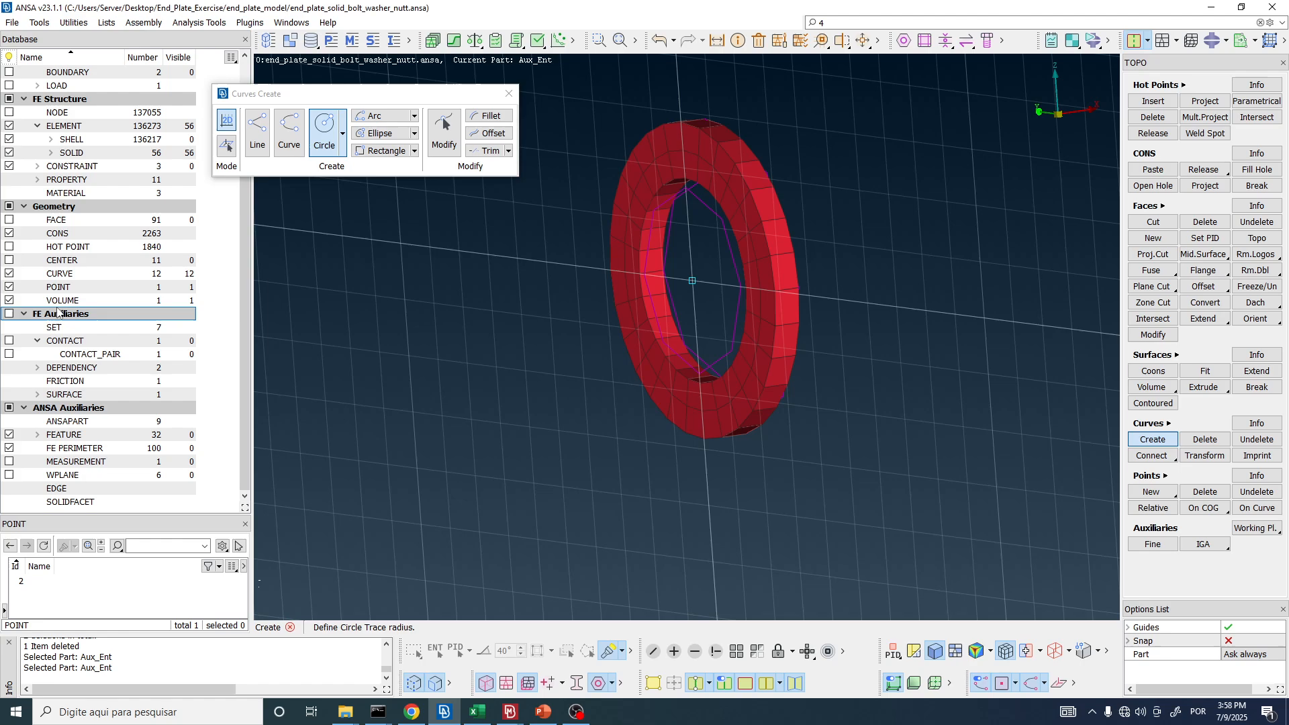
- Delete all the old curves, keeping only the two curves of the new bolt circle inside the washer
left_click(67, 275)
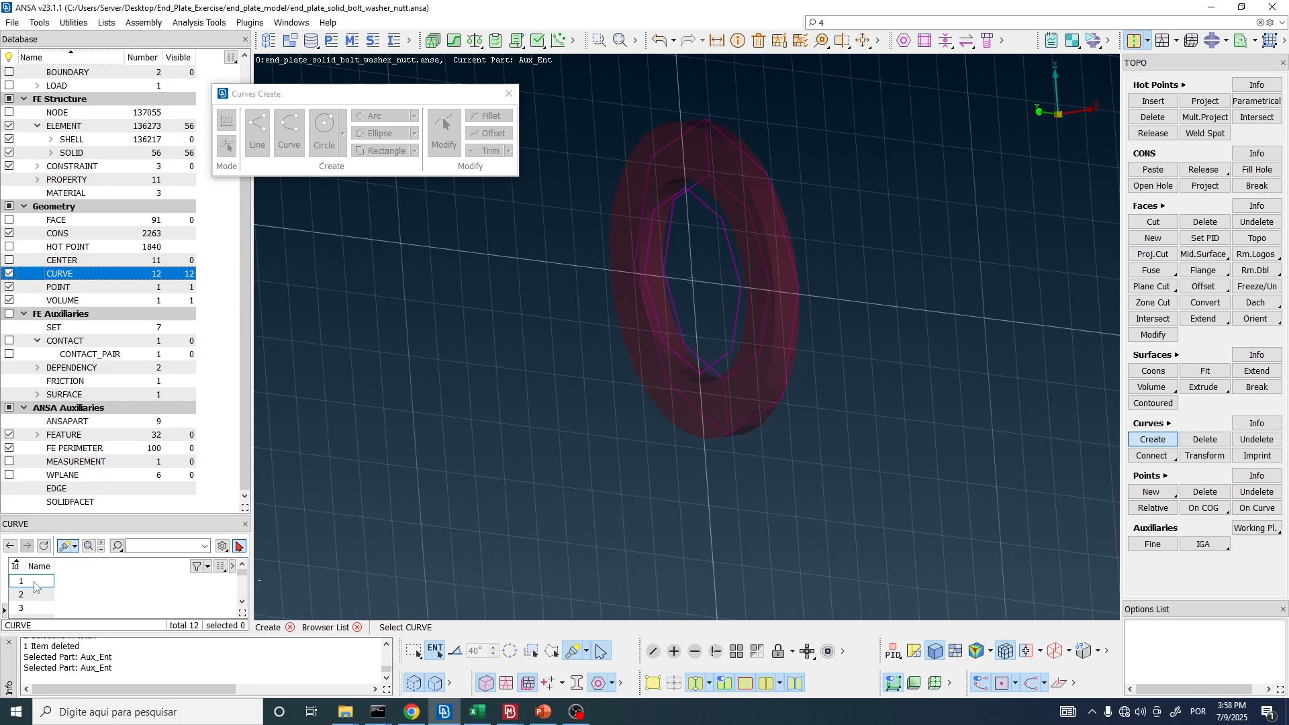
left_click_drag(126, 514, 106, 441)
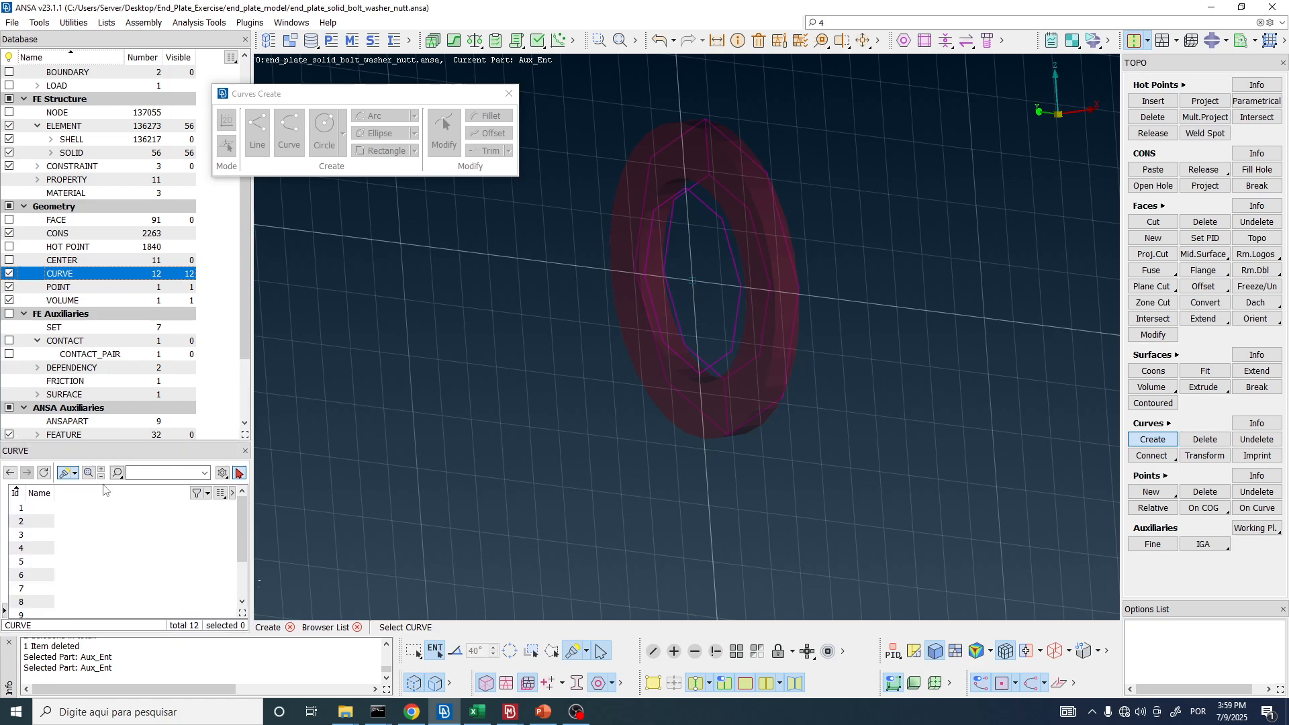
key("ctrl+a")
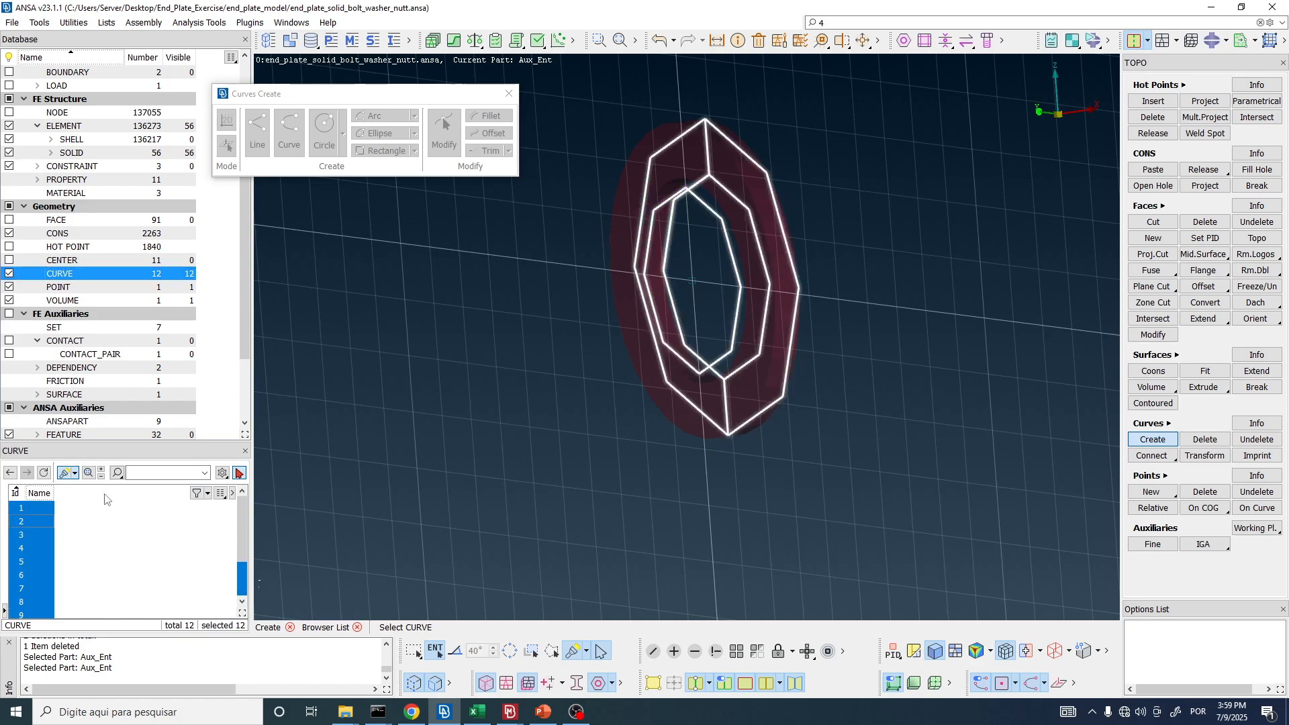
left_click(664, 202)
right_click(663, 201)
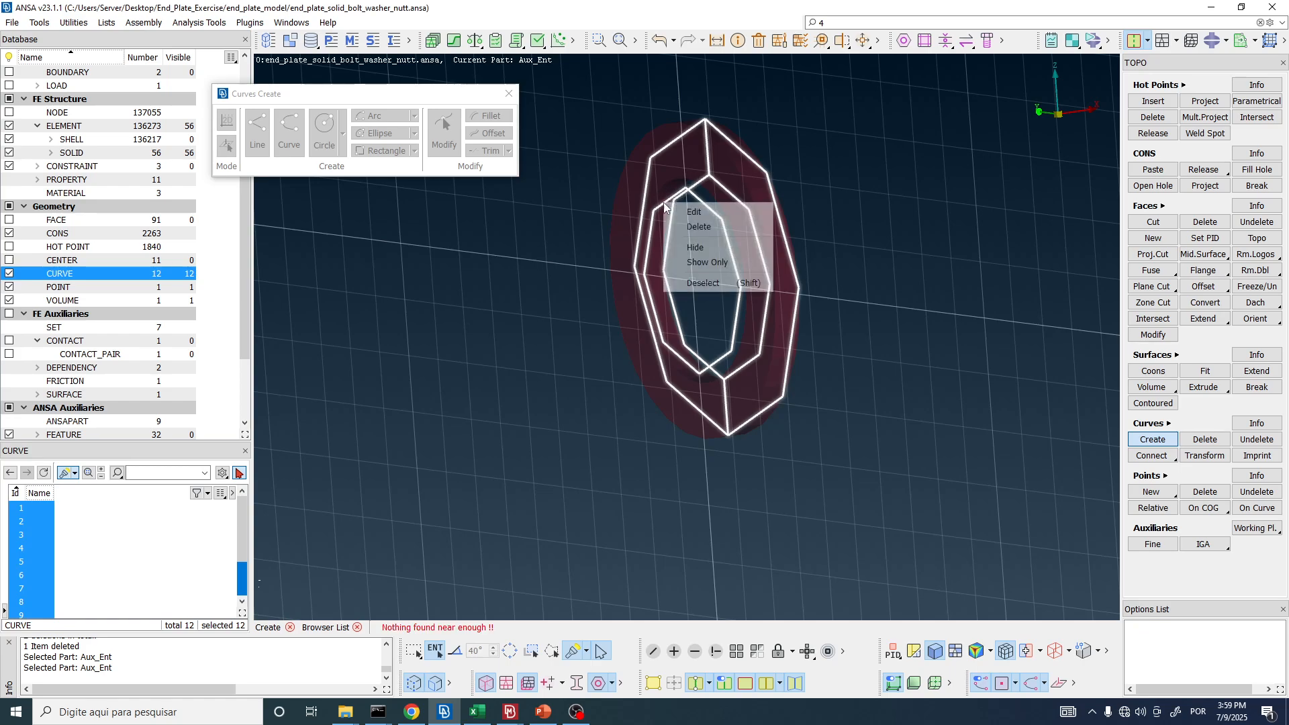
left_click(705, 283)
right_click(652, 290)
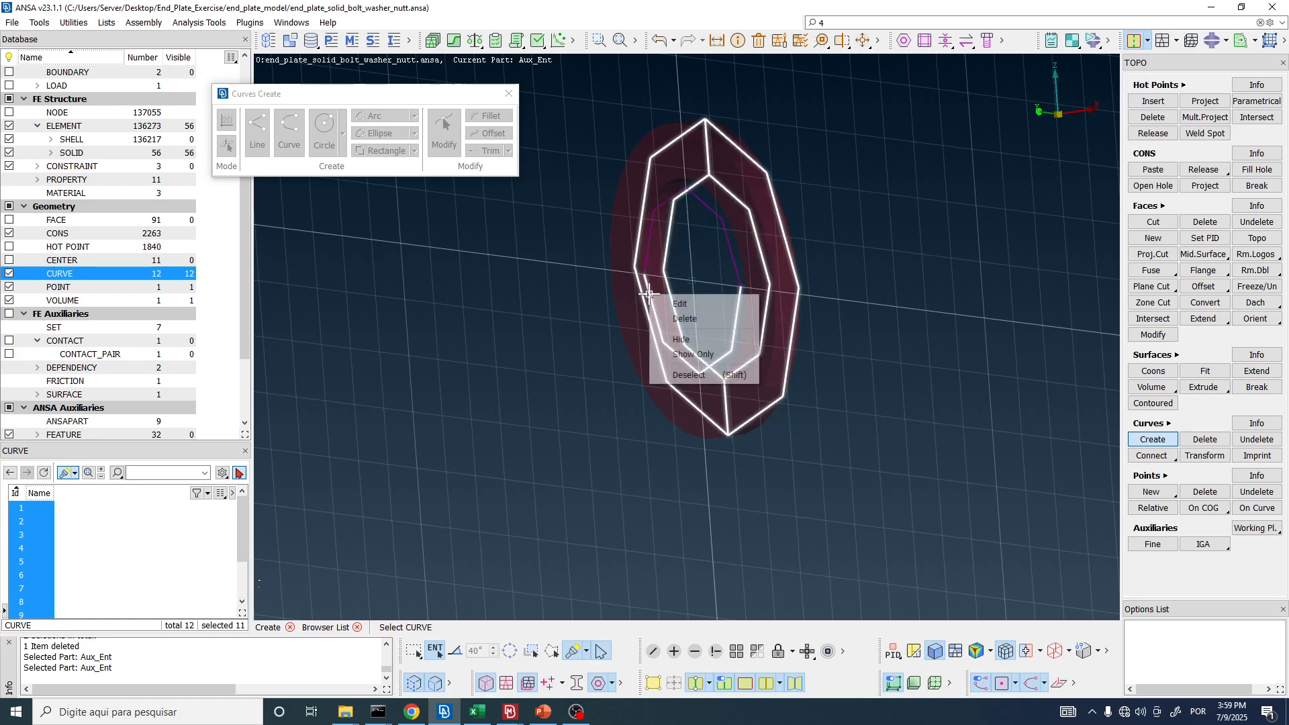
left_click(694, 373)
left_click_drag(694, 373, 675, 289, "ctrl")
right_click(25, 526)
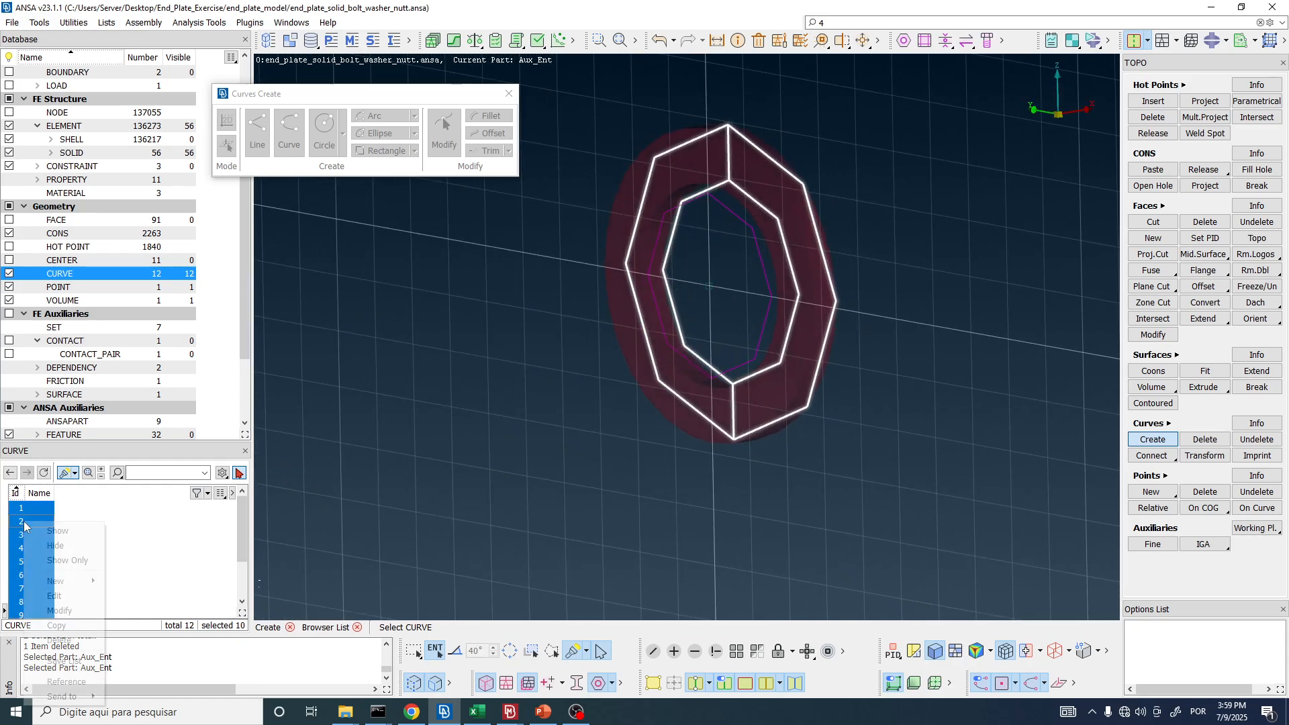
left_click(59, 640)
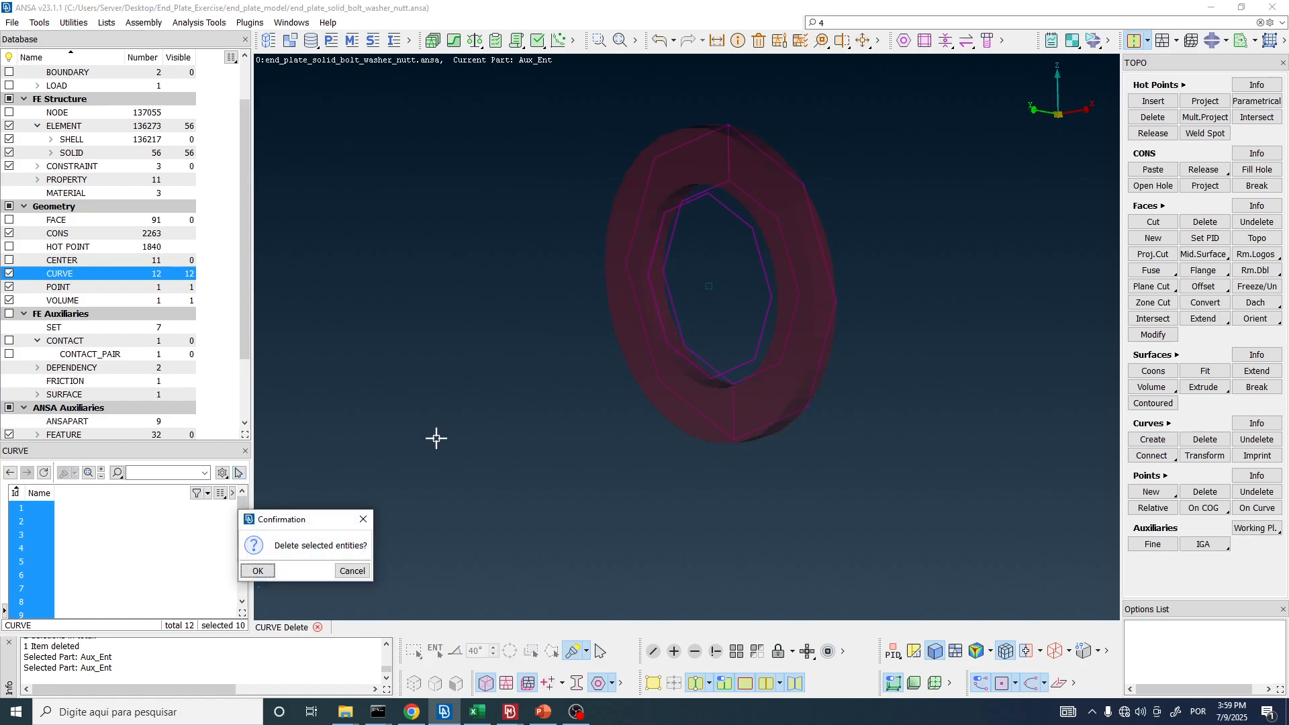
left_click(260, 569)
- Restart curve creation in 2D mode on the working plane at the washer, showing the working planes only for picking
mouse_move(719, 235)
left_mouse_down("ctrl")
mouse_move(700, 213)
mouse_move(665, 221)
mouse_move(734, 204)
mouse_move(719, 232)
left_mouse_up("ctrl")
scroll(664, 261, "down", 5)
scroll(658, 269, "up", 3)
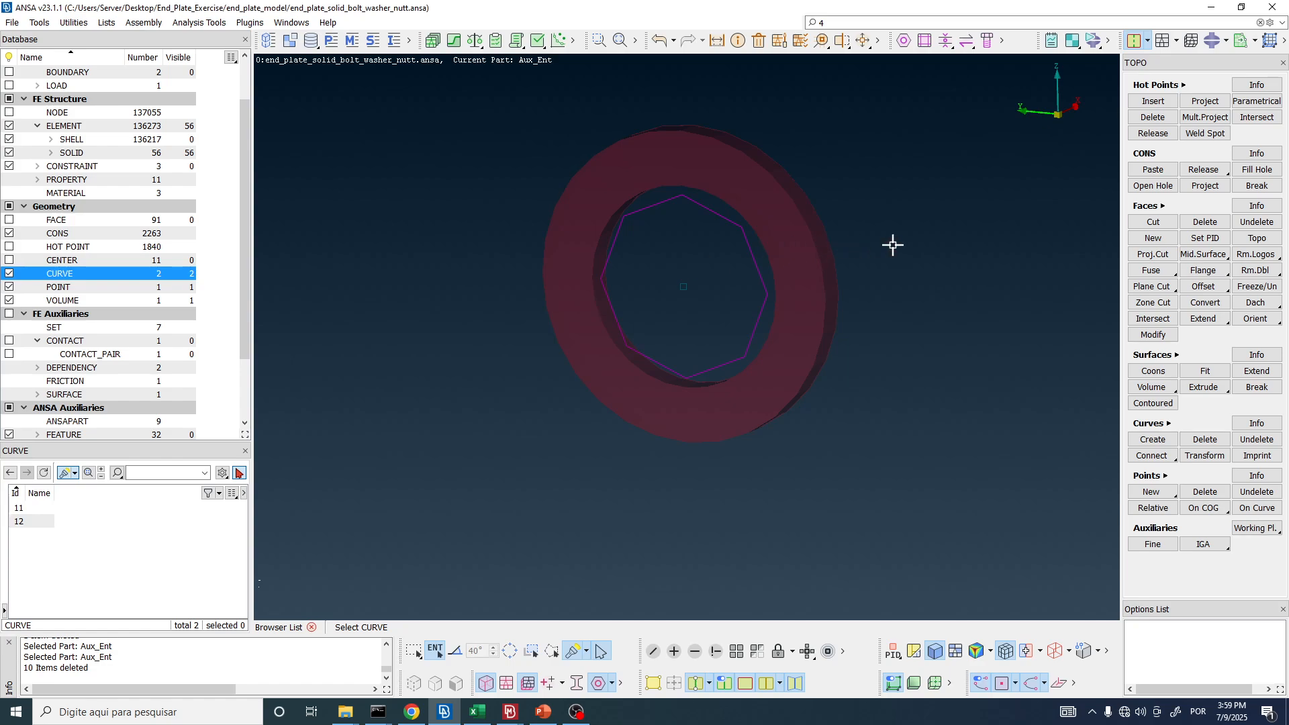
left_click(1158, 440)
left_click(226, 151)
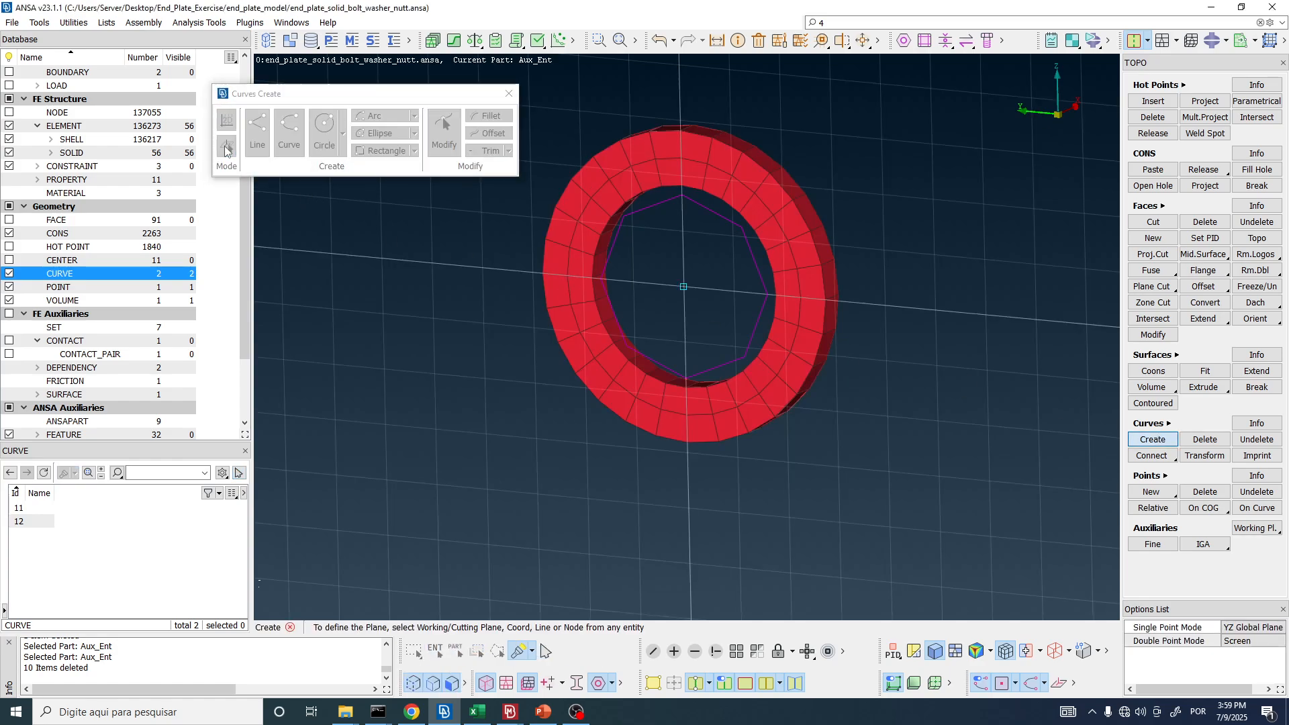
scroll(687, 302, "down", 4)
left_click_drag(688, 301, 593, 309, "ctrl")
scroll(40, 403, "down", 2)
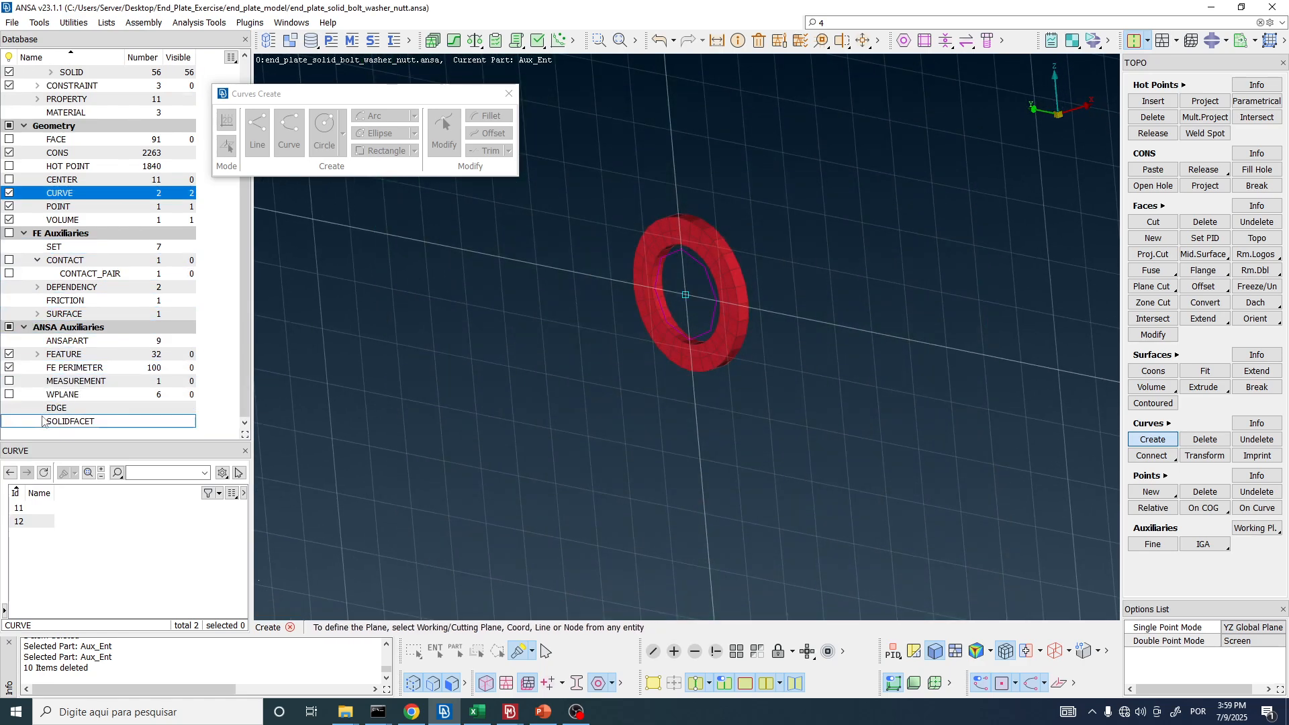
left_click(9, 394)
scroll(616, 341, "down", 2)
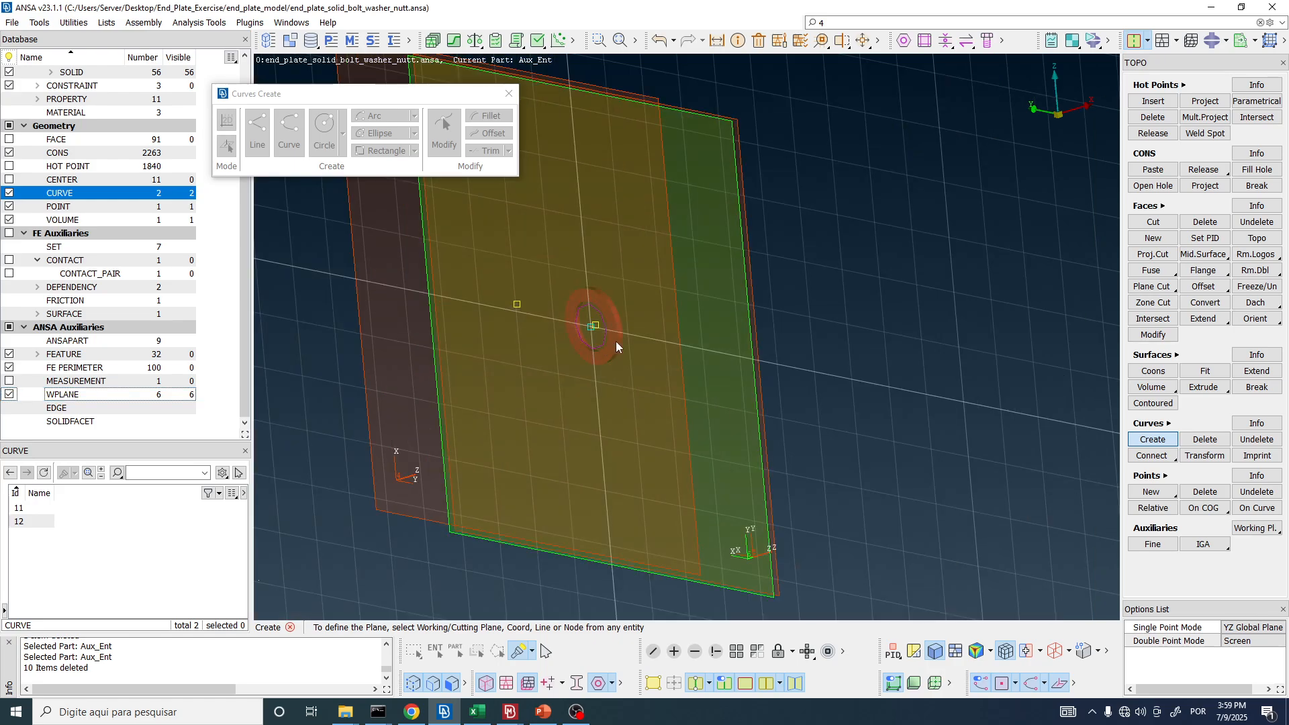
left_click_drag(615, 342, 534, 292, "ctrl")
scroll(534, 291, "down", 2)
scroll(549, 165, "up", 4)
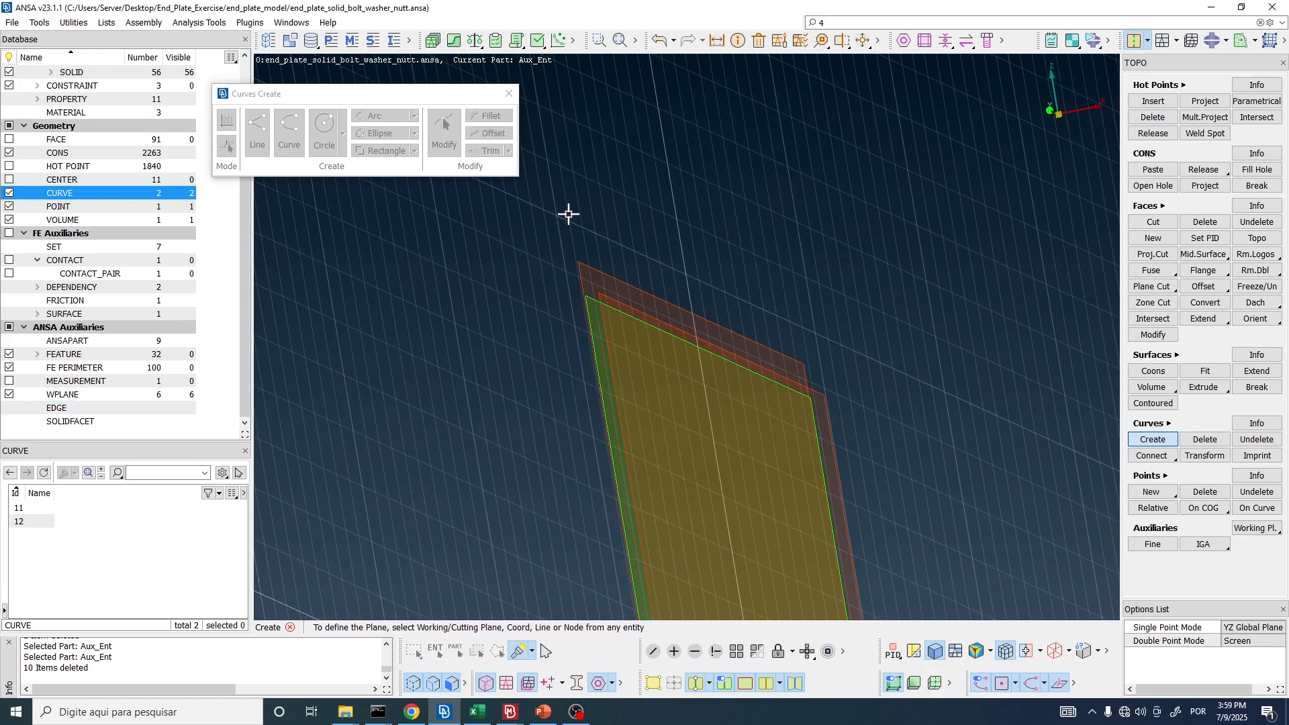
left_click_drag(567, 213, 559, 213, "ctrl")
left_click(552, 299)
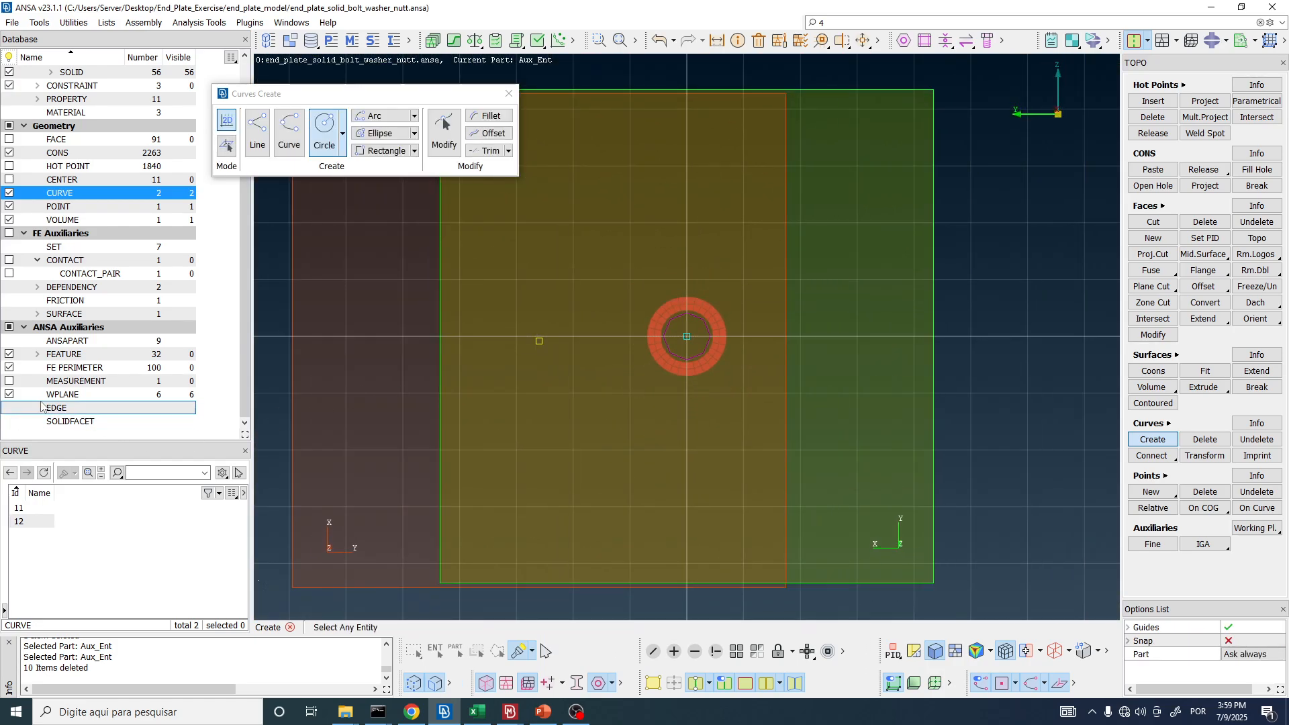
left_click(8, 394)
left_click(9, 394)
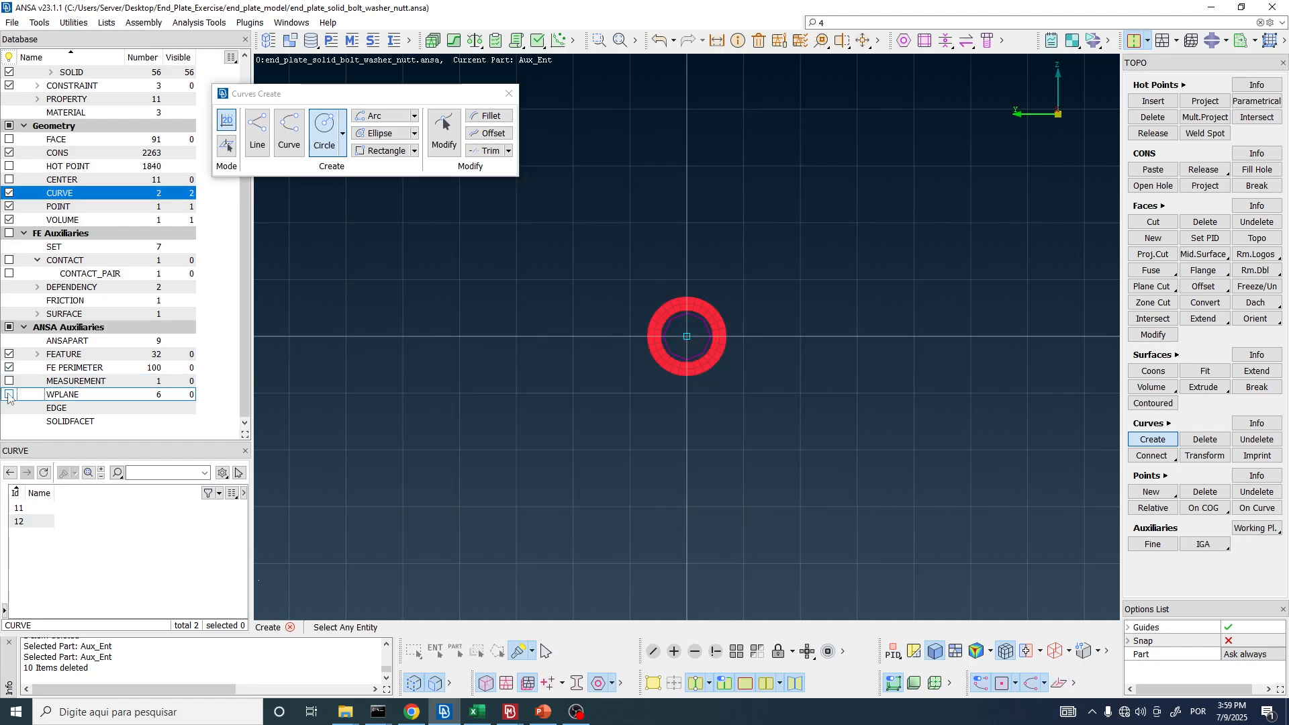
- Draw a circle of radius 15.5 centred on the washer's centre point and assign it to the Aux_Ent part
scroll(698, 343, "up", 5)
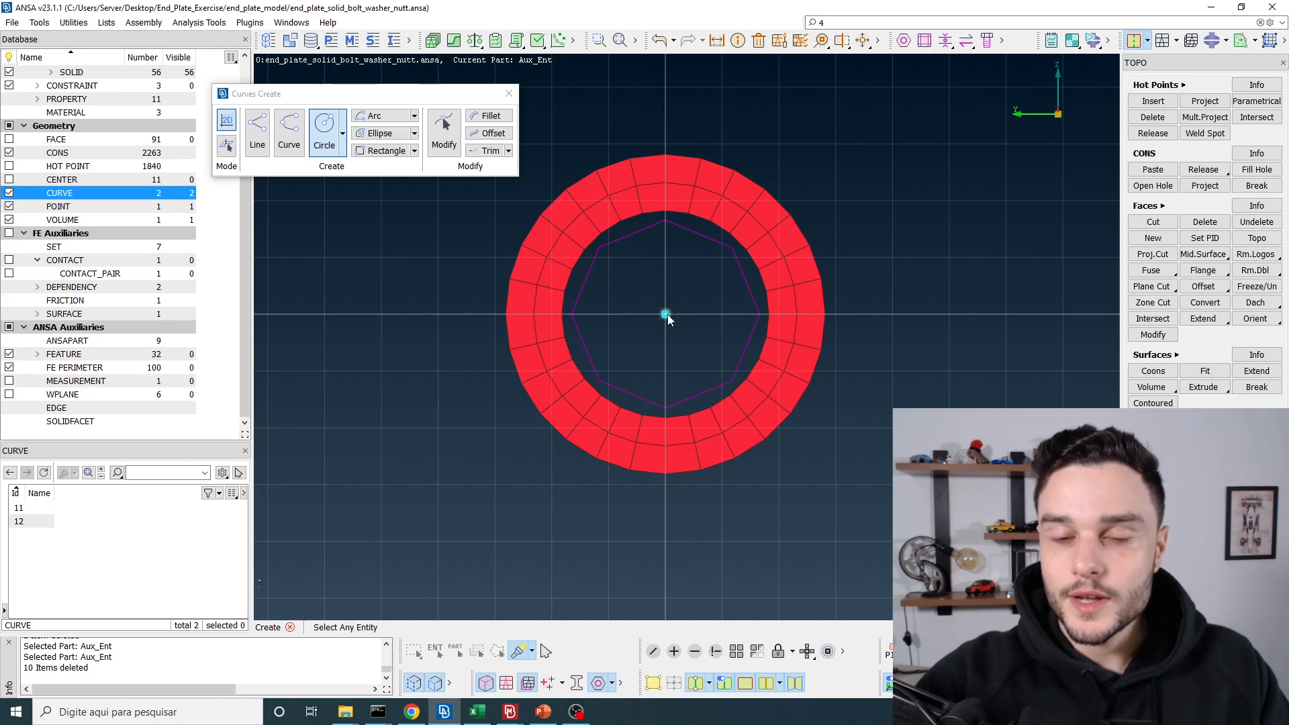
left_click(665, 314)
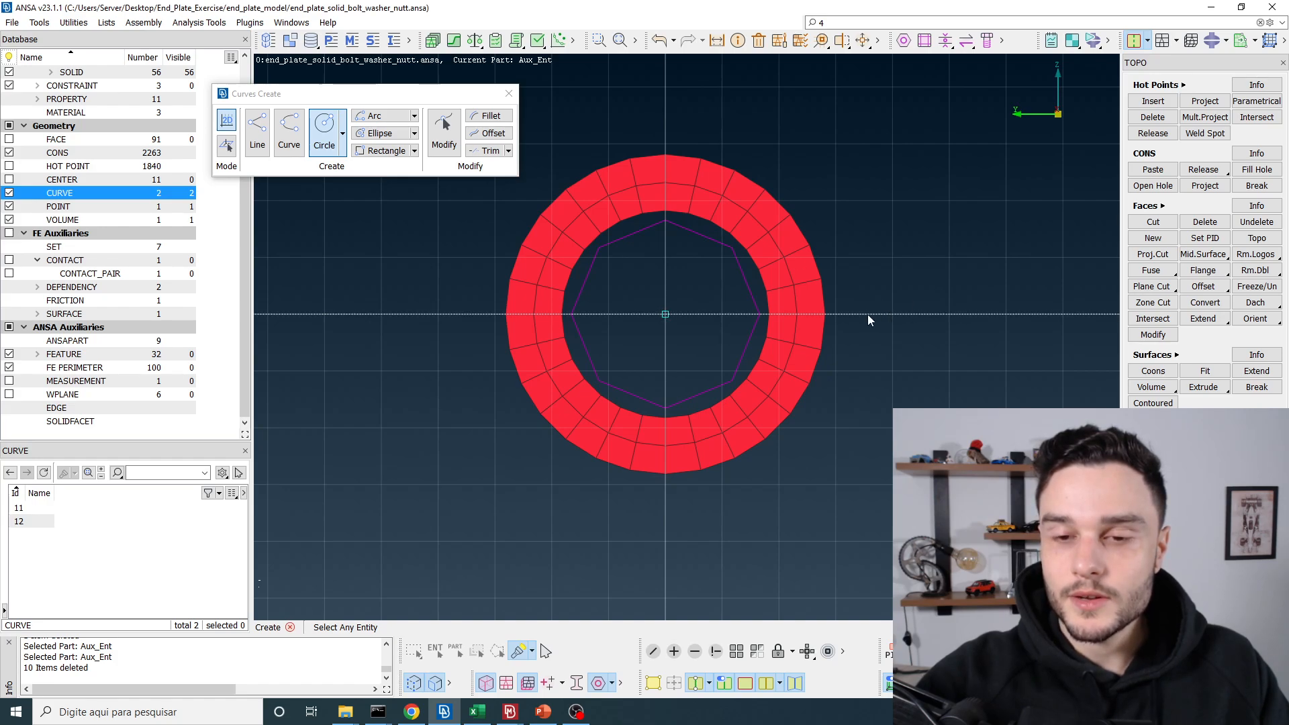
left_click(665, 315)
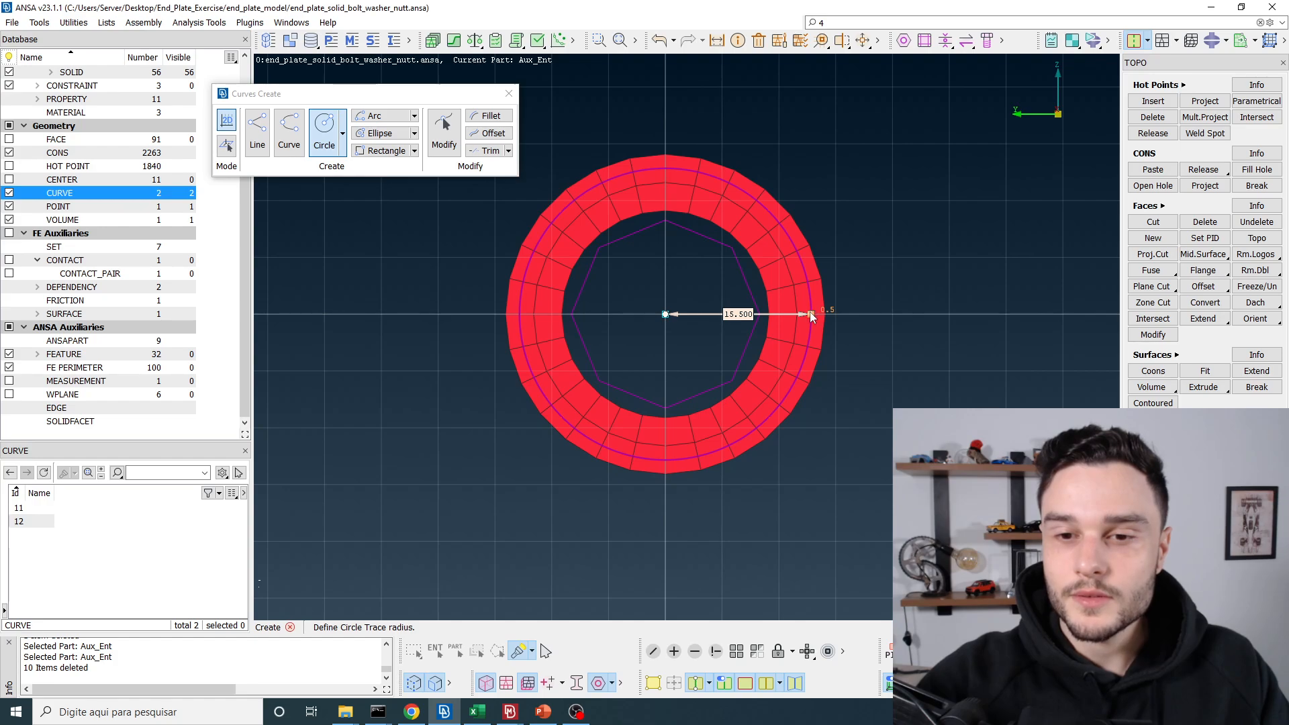
scroll(810, 316, "up", 3)
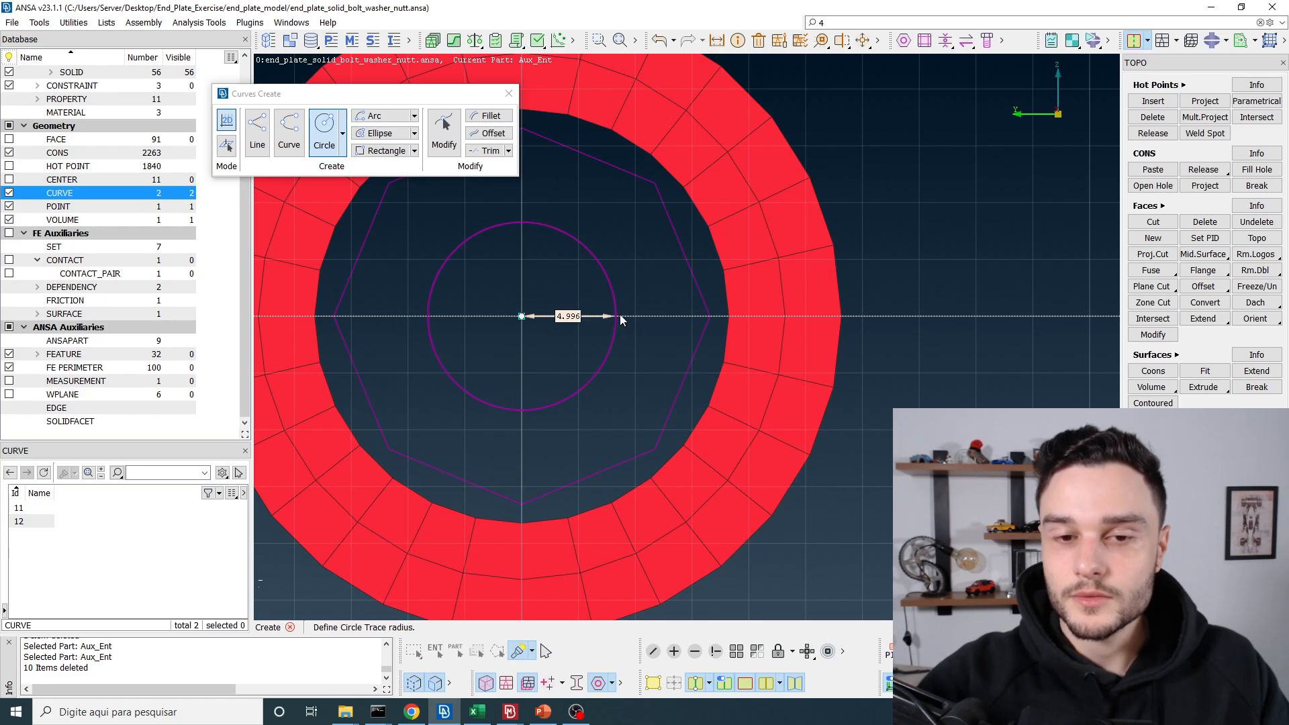
key("Tab")
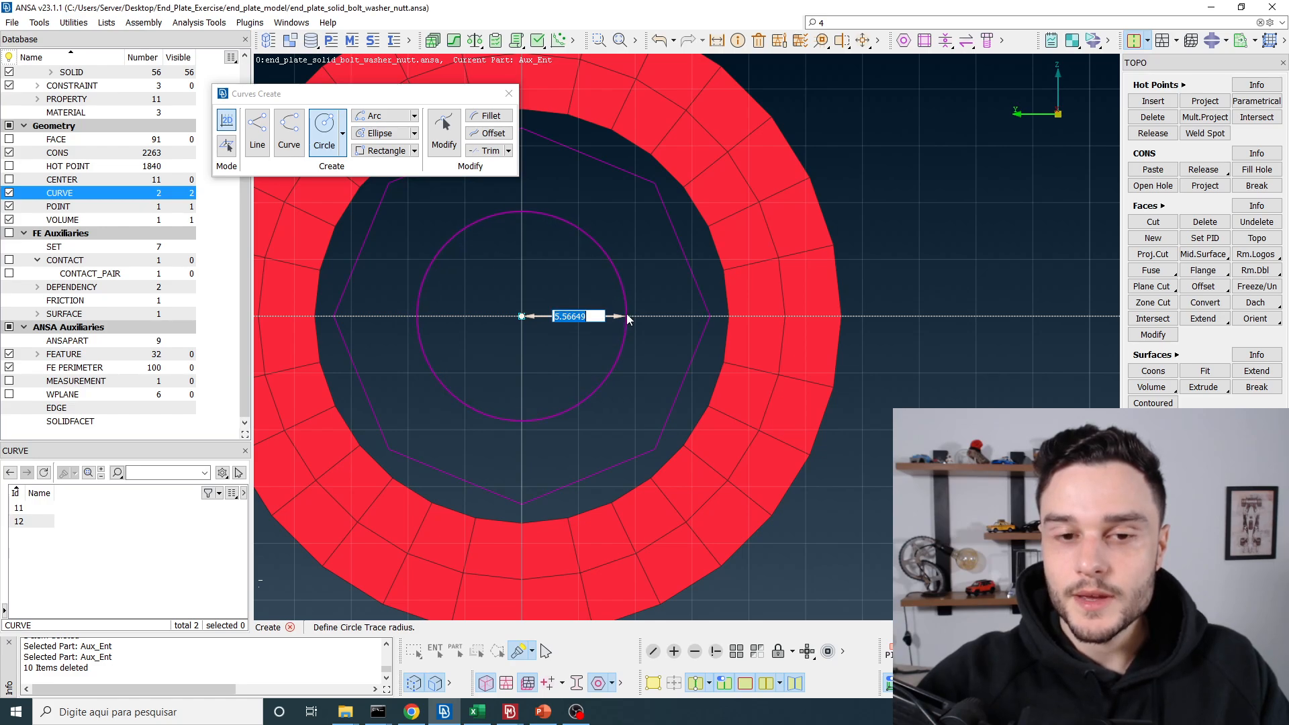
type("6.5")
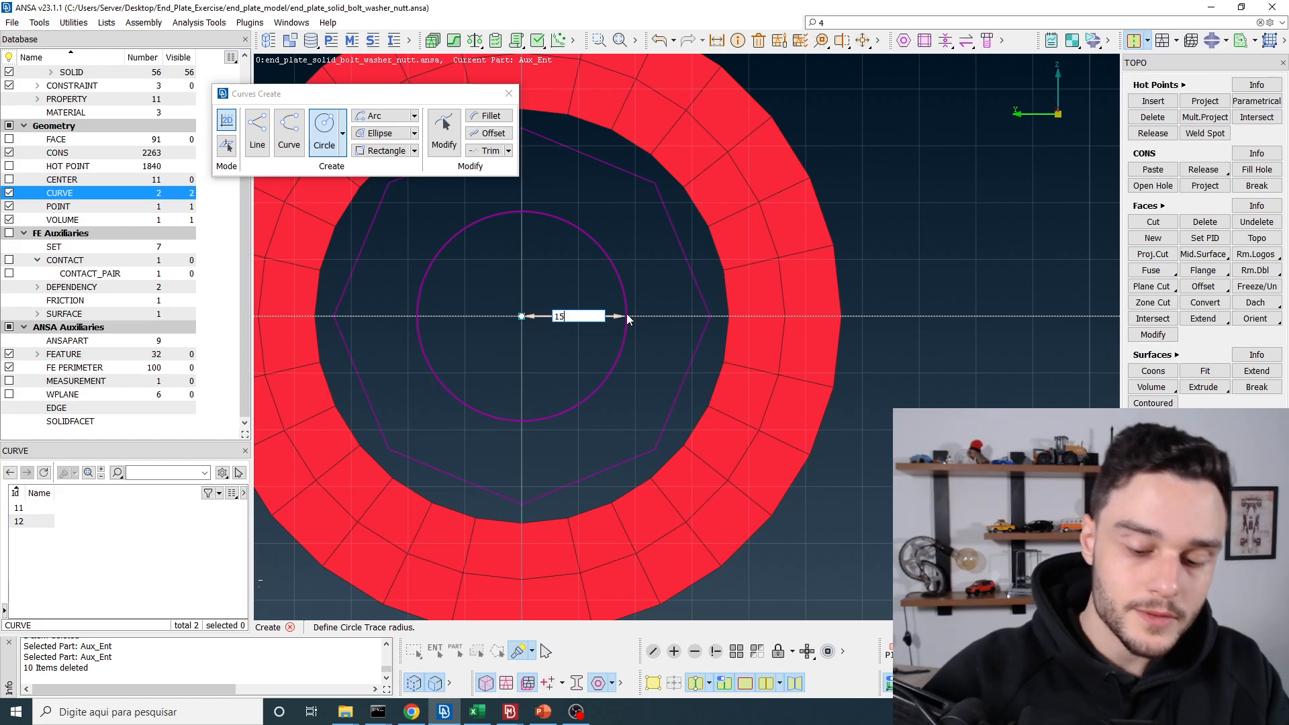
key("Return")
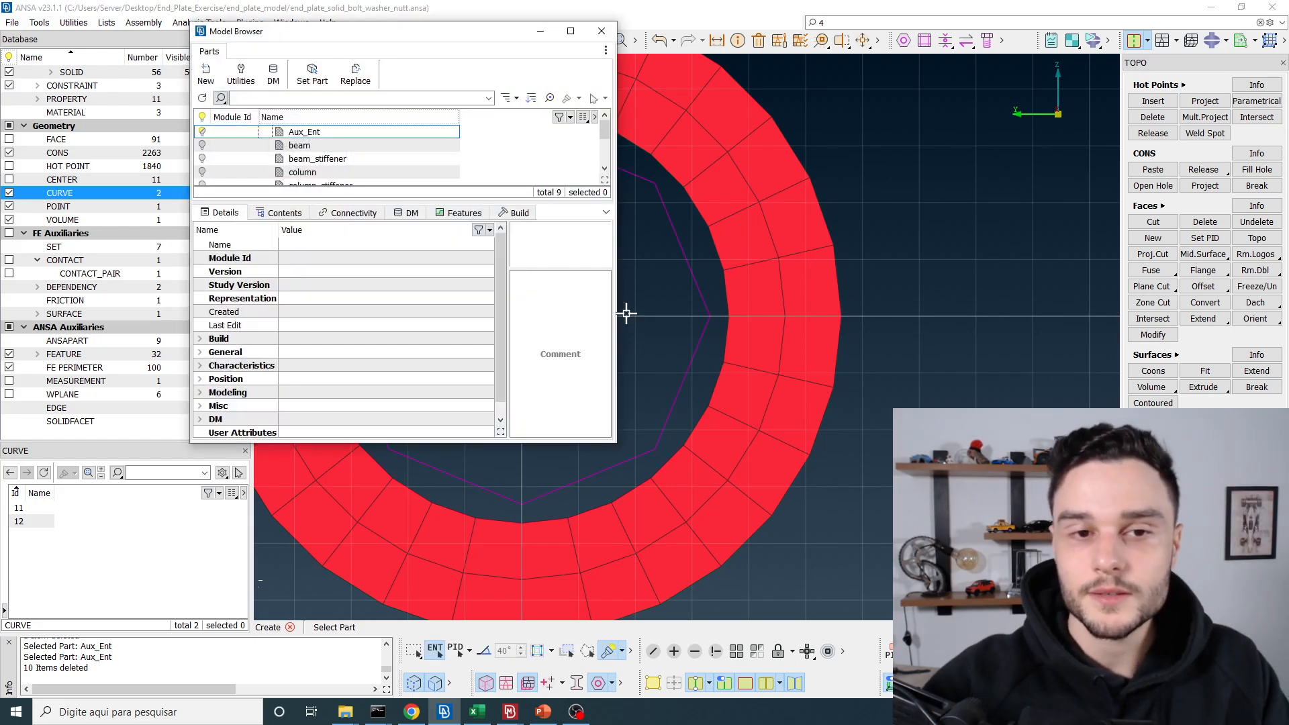
double_click(329, 132)
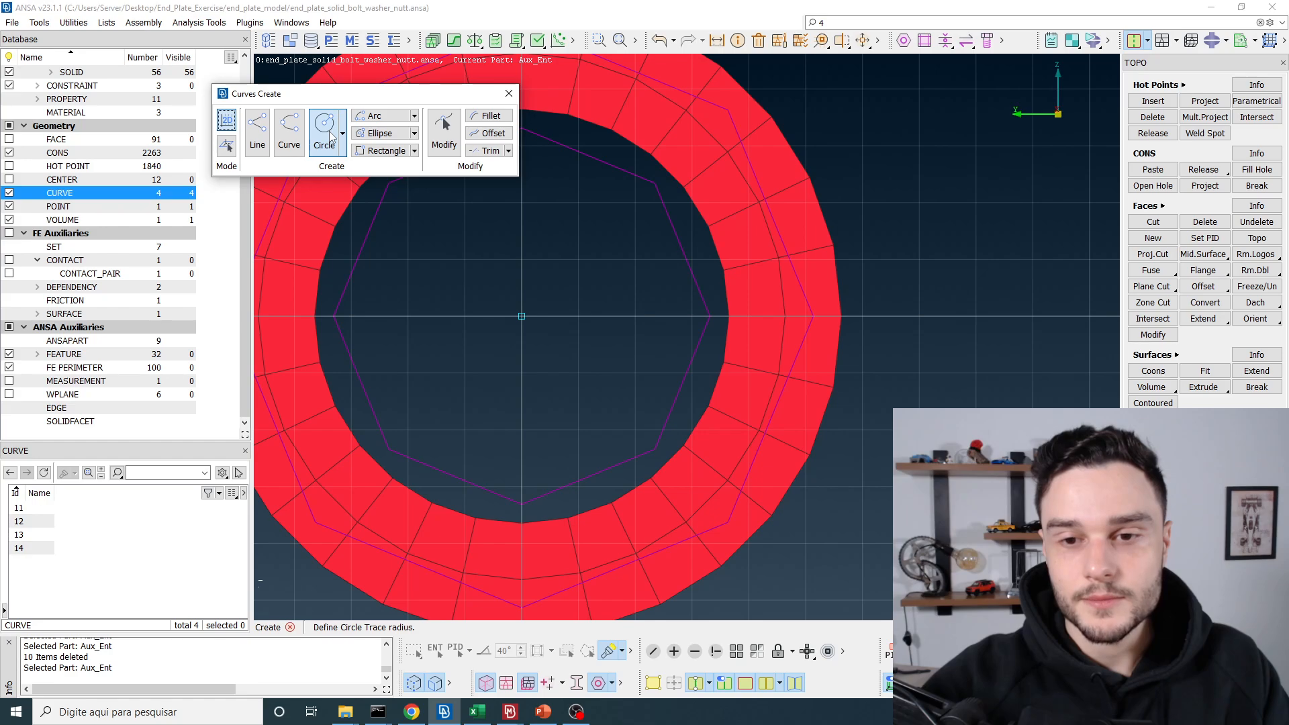
- Hide the washer's solid elements so that only the two circles and the centre point are in view, and cancel the started line
scroll(826, 251, "down", 3)
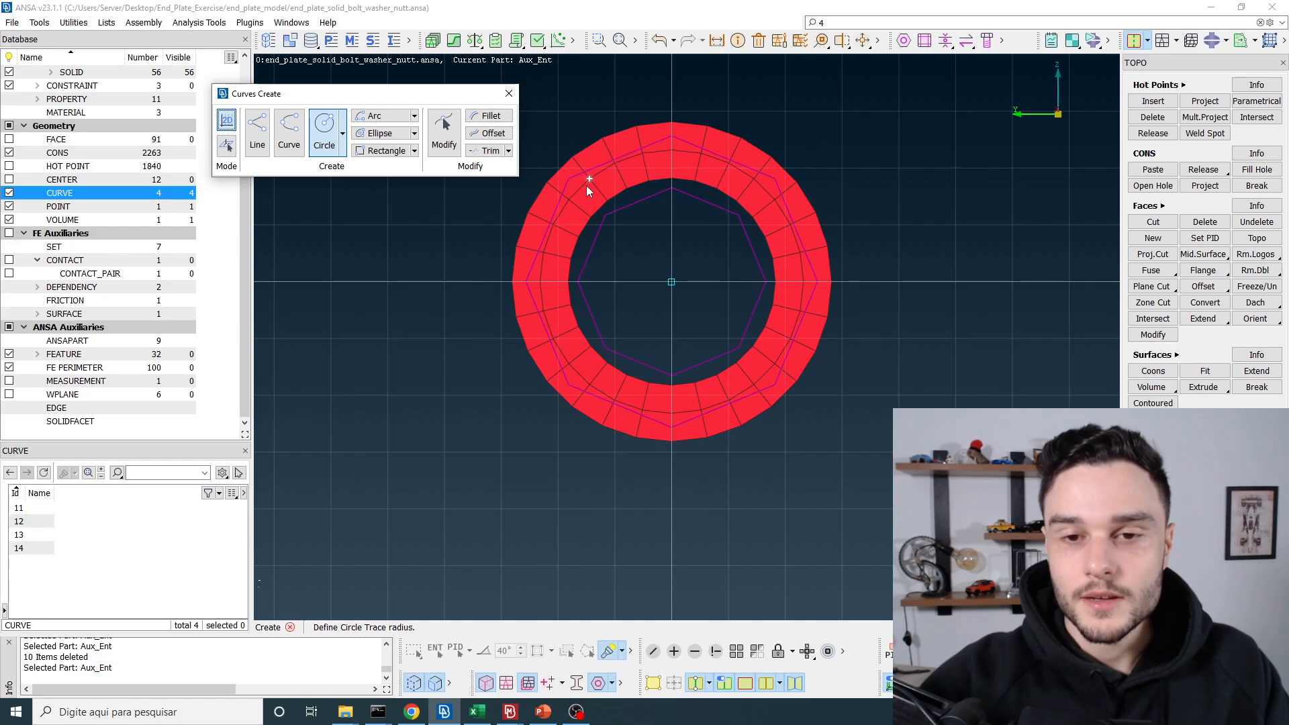
left_click(258, 137)
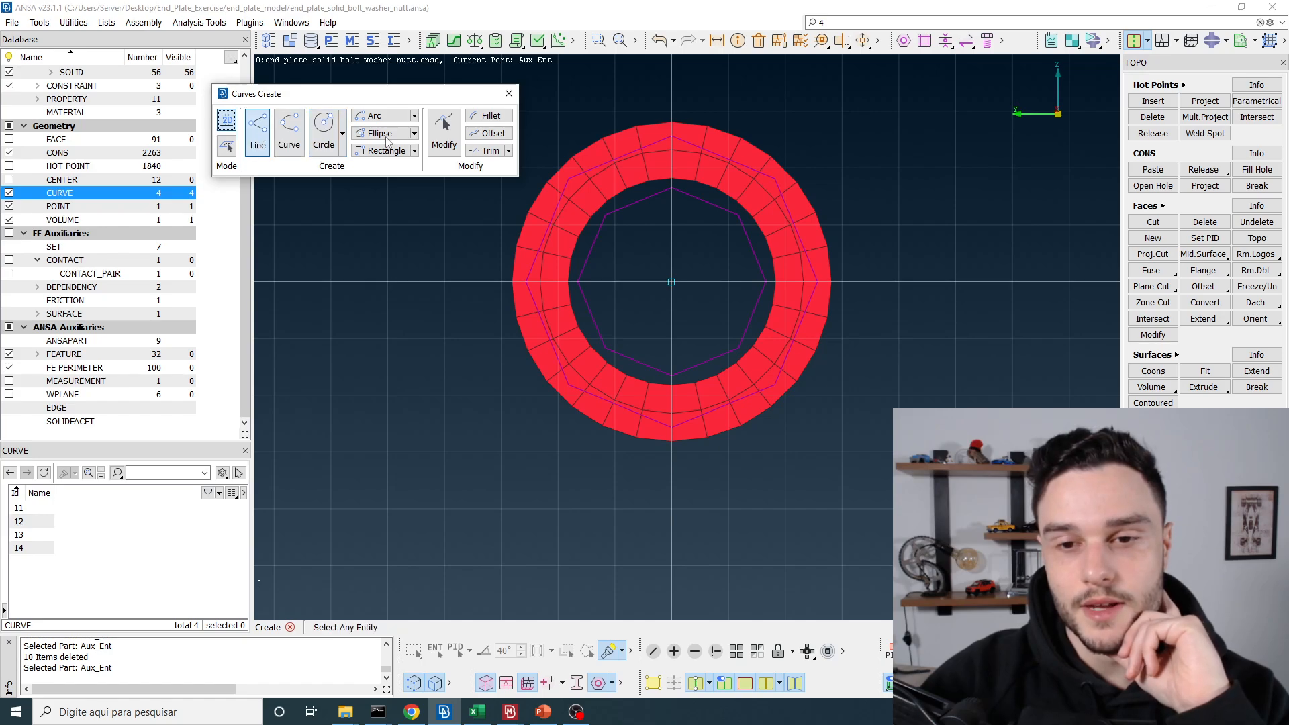
left_click(671, 189)
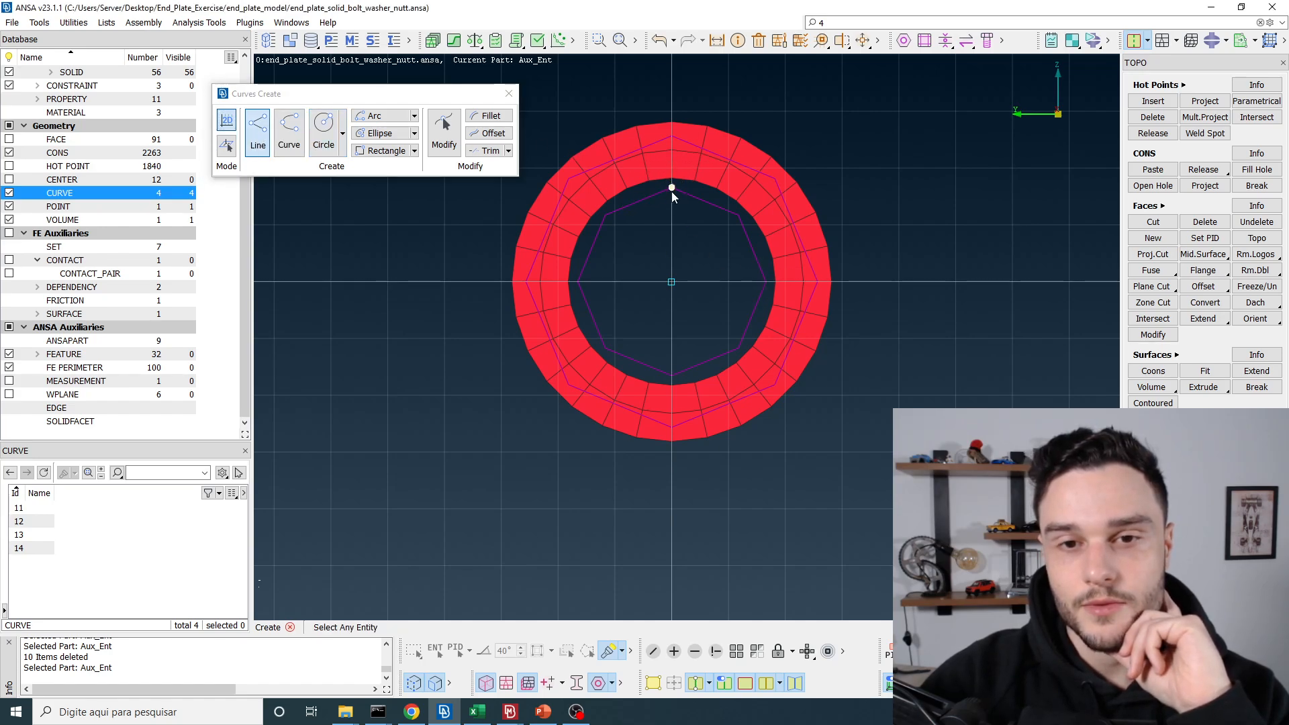
scroll(671, 136, "up", 6)
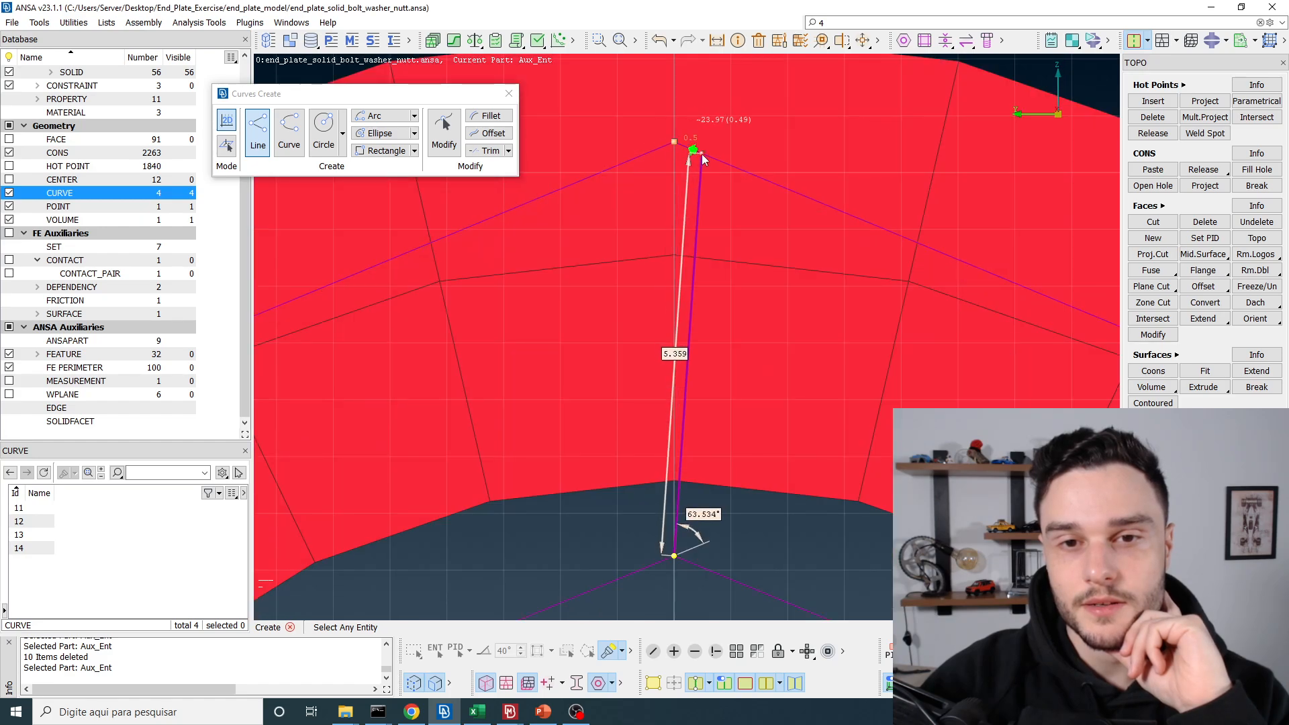
scroll(673, 143, "down", 6)
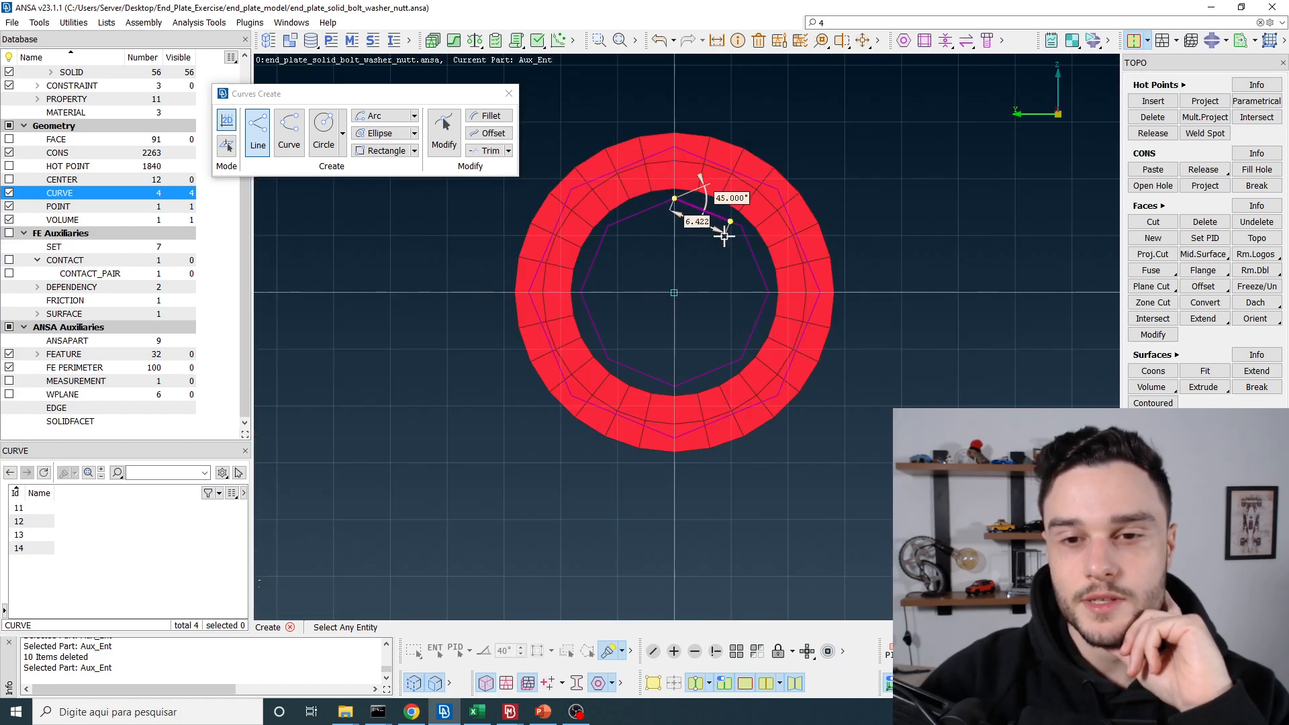
left_click(528, 683)
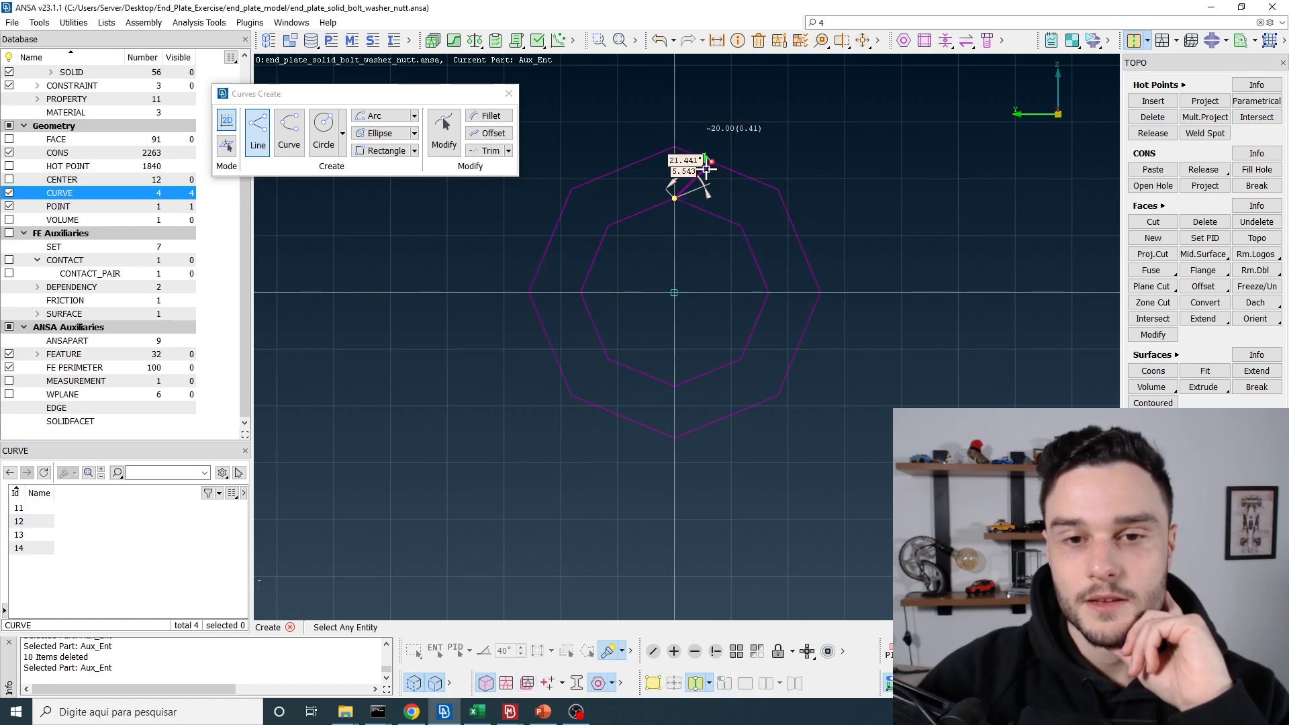
middle_click(816, 145)
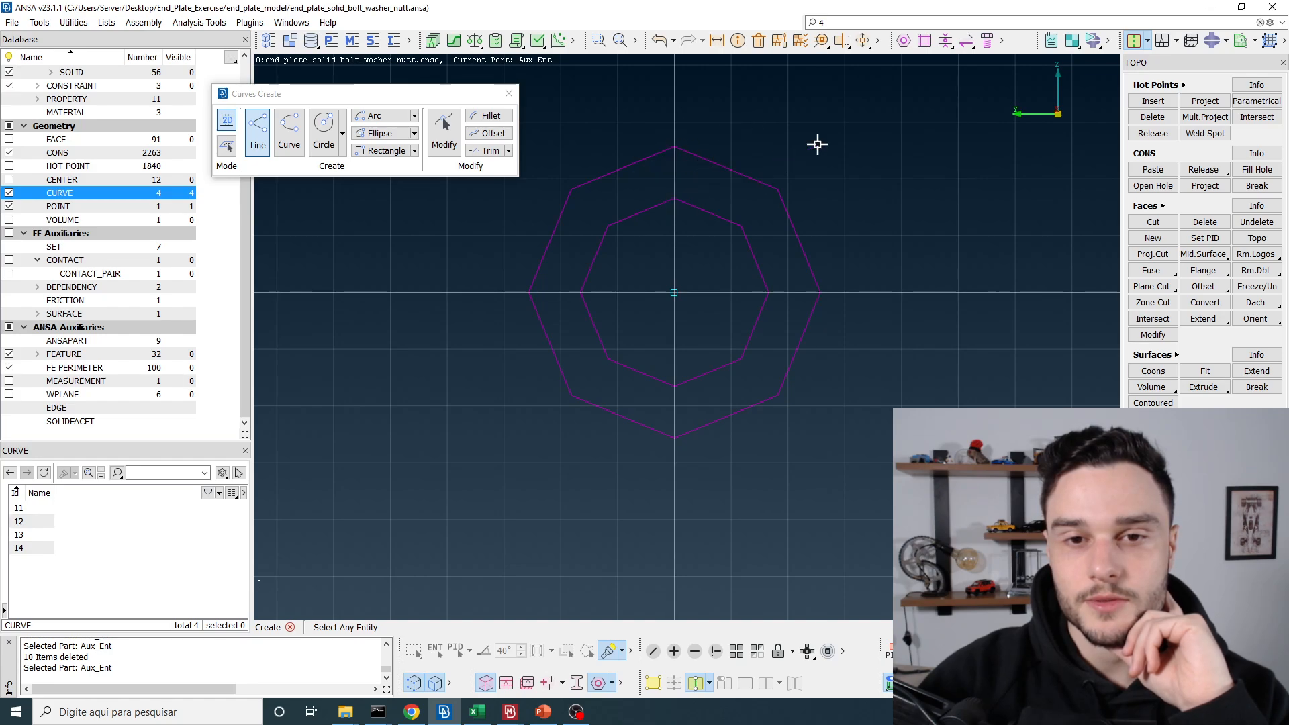
- Connect the inner and outer circles with vertical lines at their uppermost and lowermost points, assigning both lines to the Aux_Ent part
left_click(677, 197)
left_click(675, 148)
middle_click(752, 161)
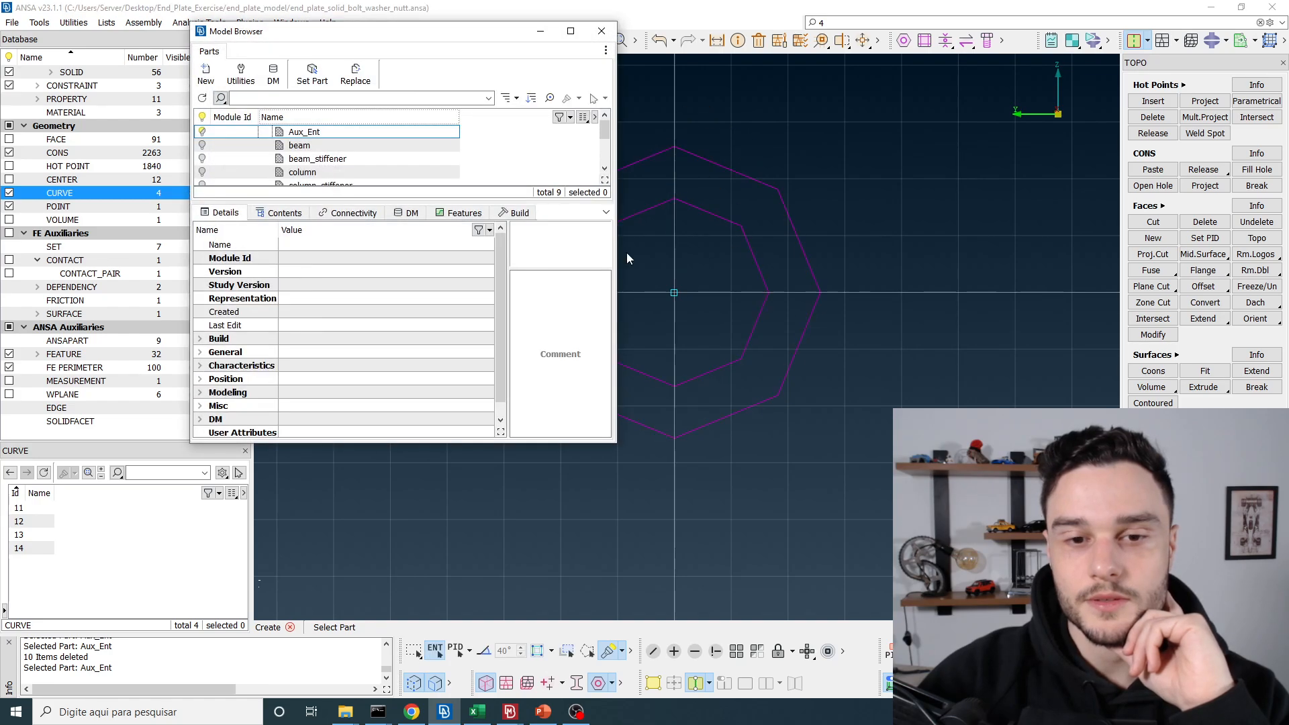
double_click(349, 134)
left_click(673, 390)
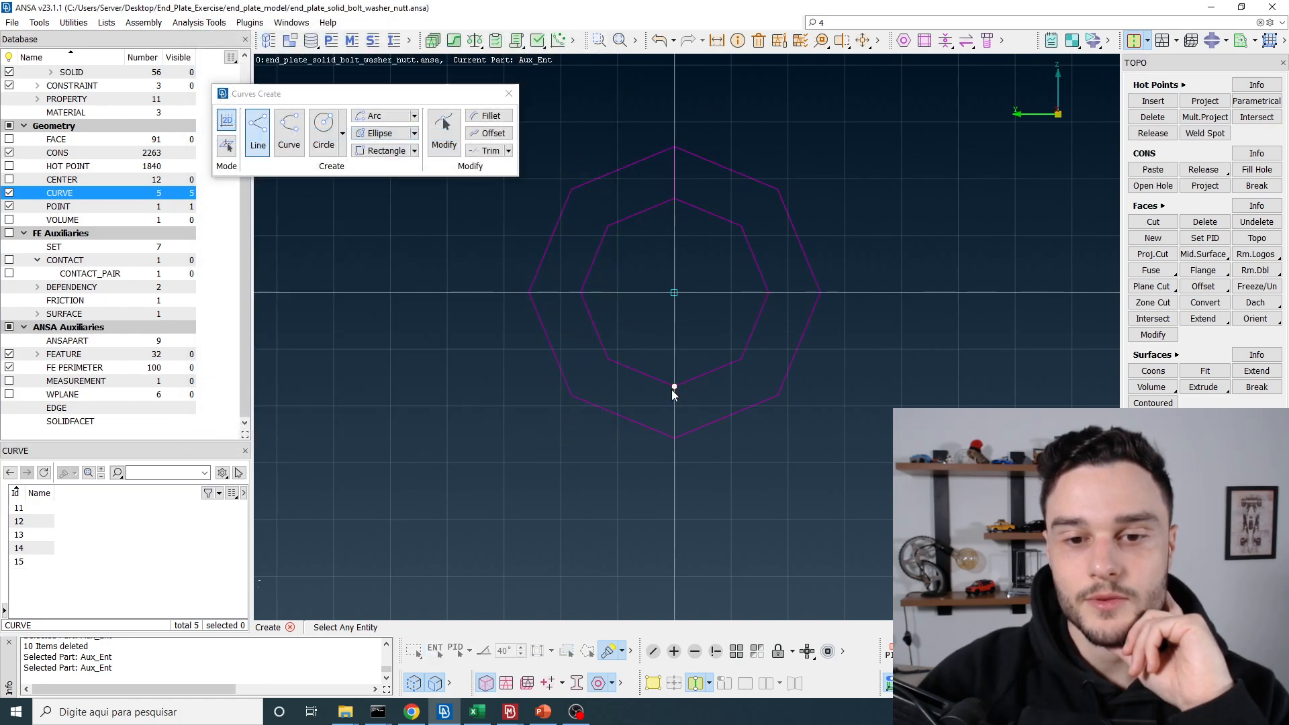
left_click(675, 439)
middle_click(691, 274)
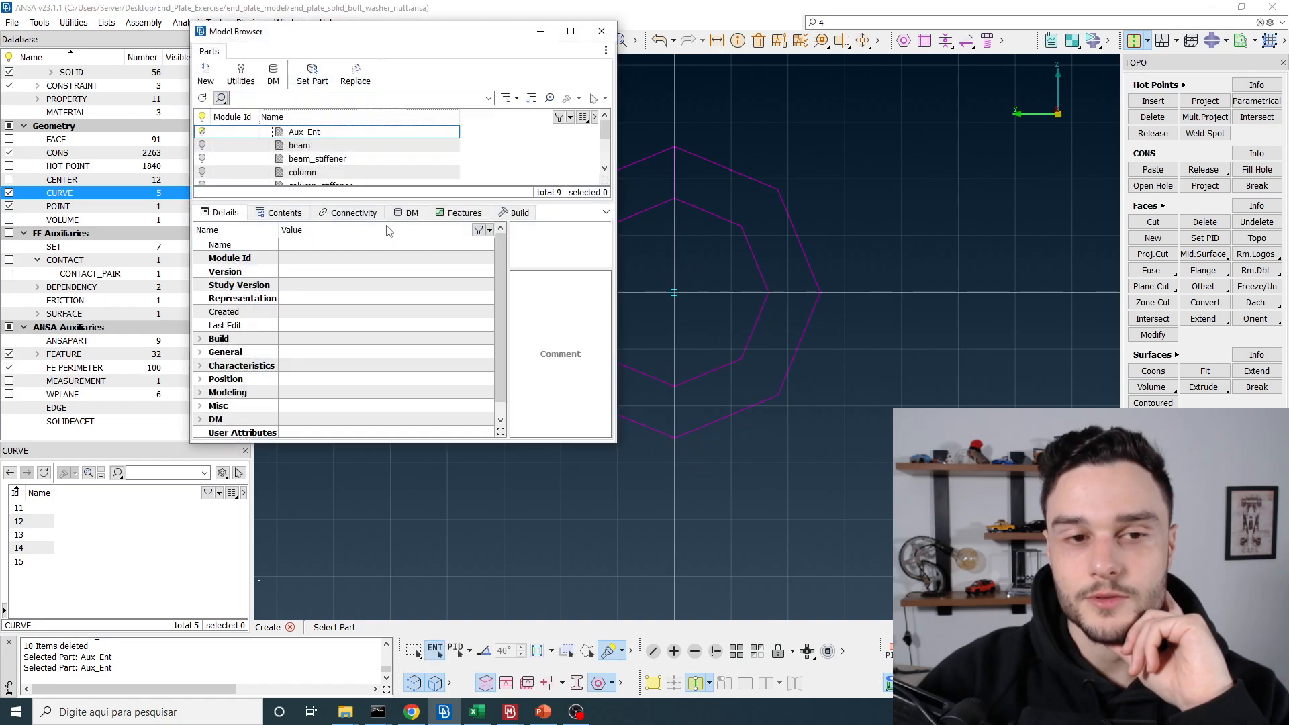
double_click(295, 133)
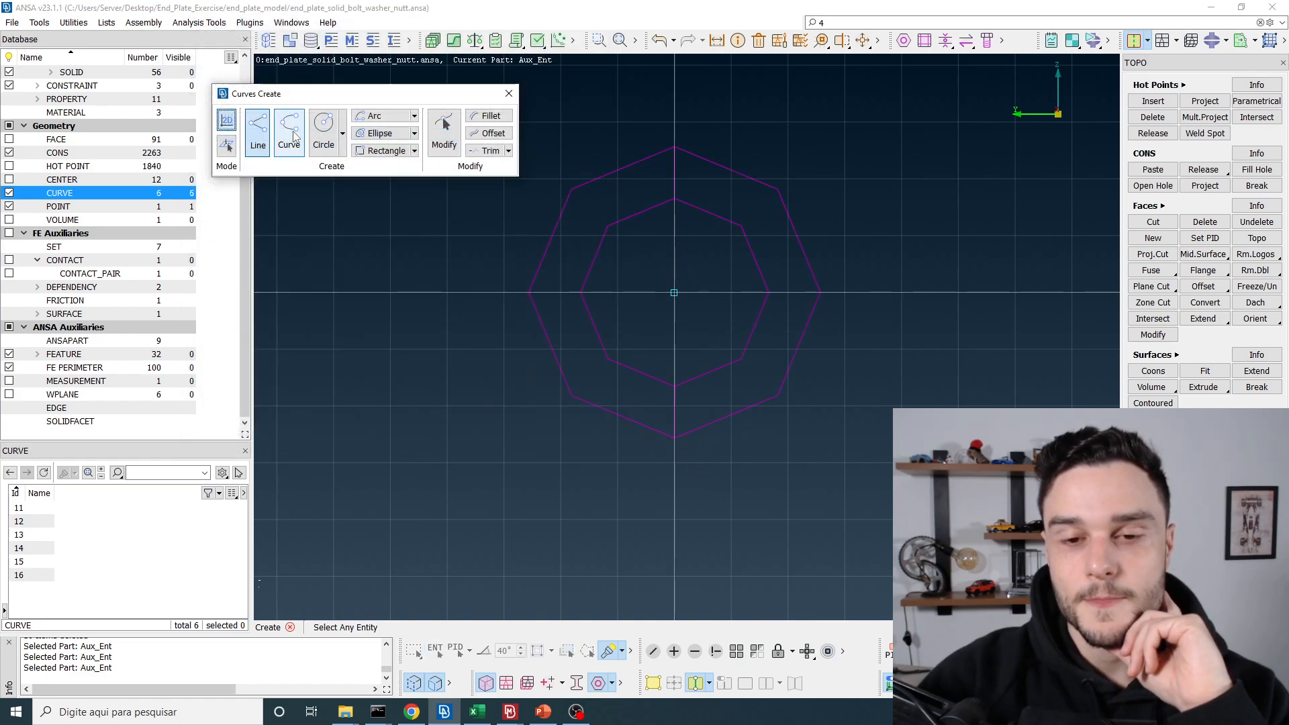
- Split the inner and outer circles at the upper and lower ends of the connecting lines by projecting hot points onto them
left_click(1205, 101)
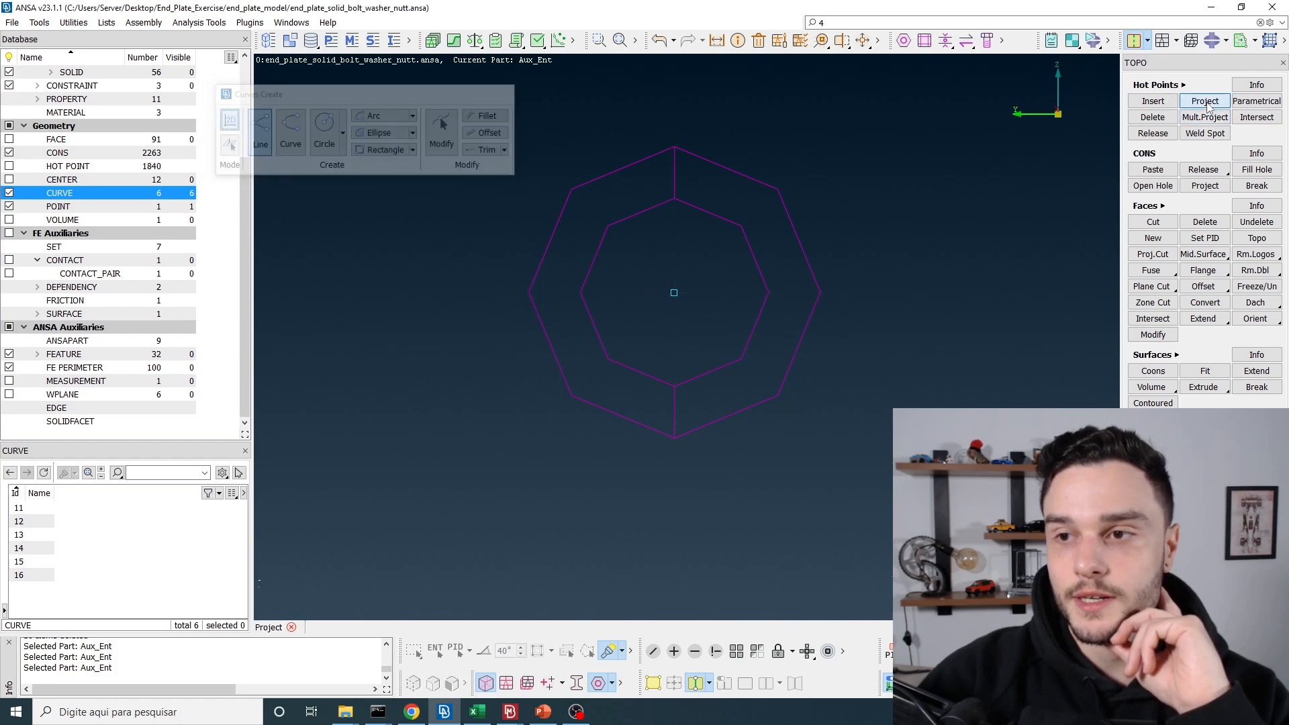
left_click(670, 198)
left_click(709, 215)
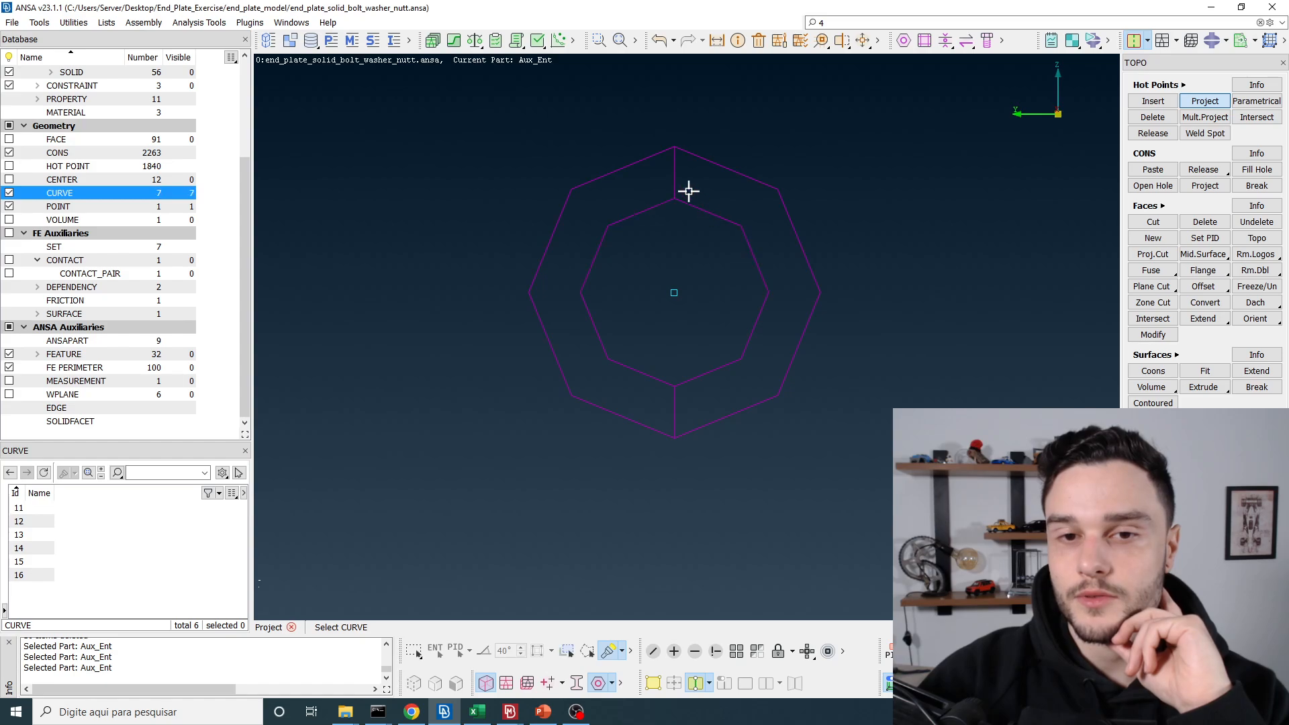
left_click(675, 149)
left_click(706, 159)
left_click(674, 388)
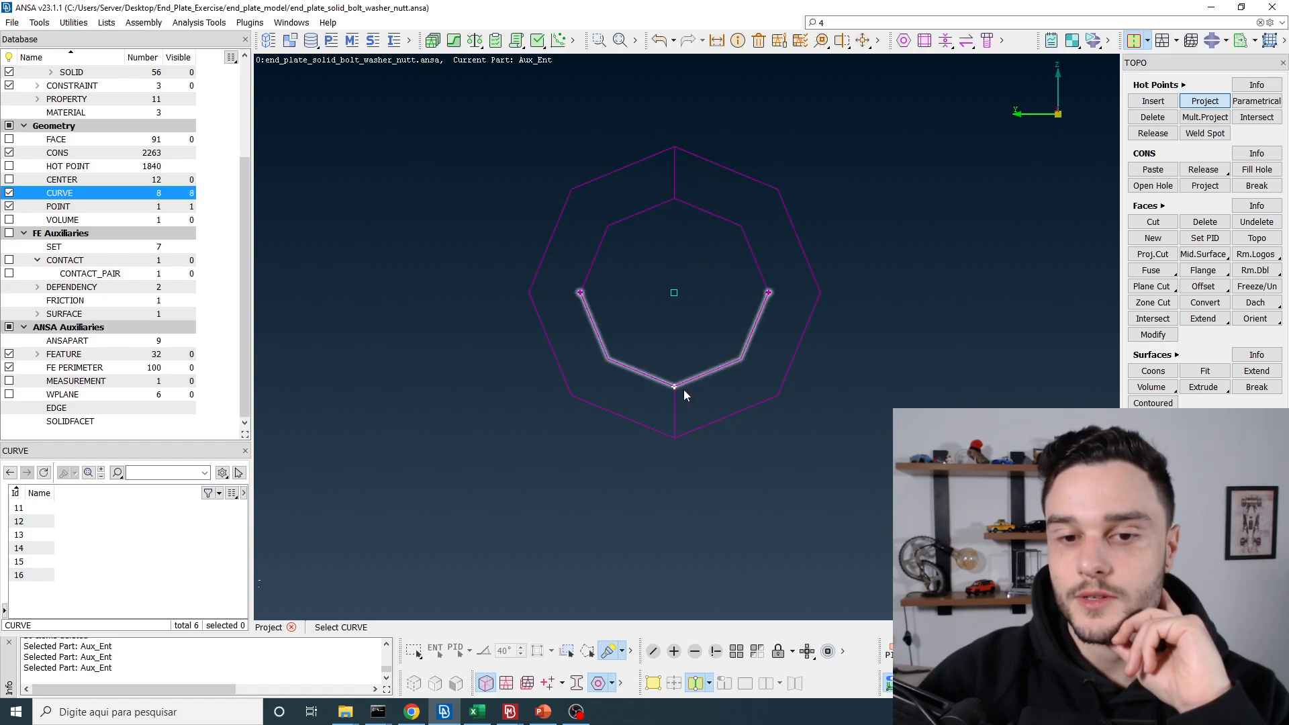
left_click(685, 389)
left_click(734, 422)
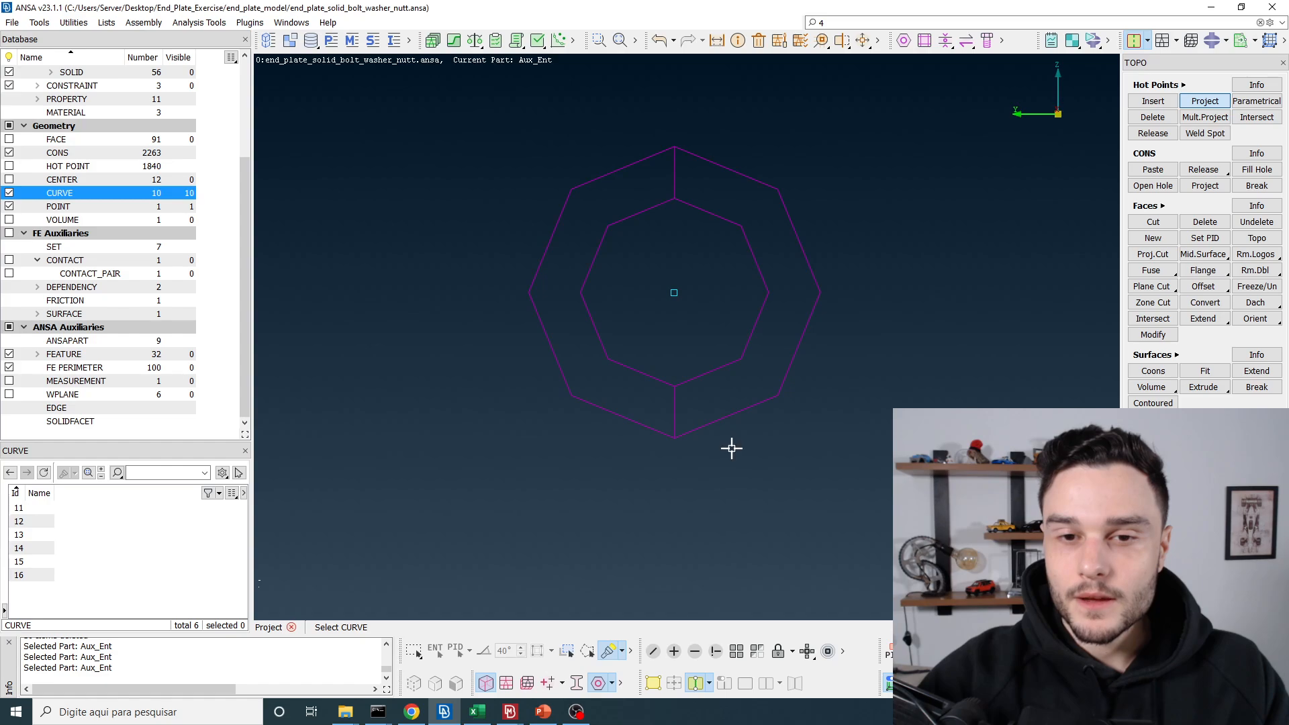
- Bring all geometry and the FE mesh back into view and examine the split circles against the washer and end plate hole
scroll(715, 413, "down", 3)
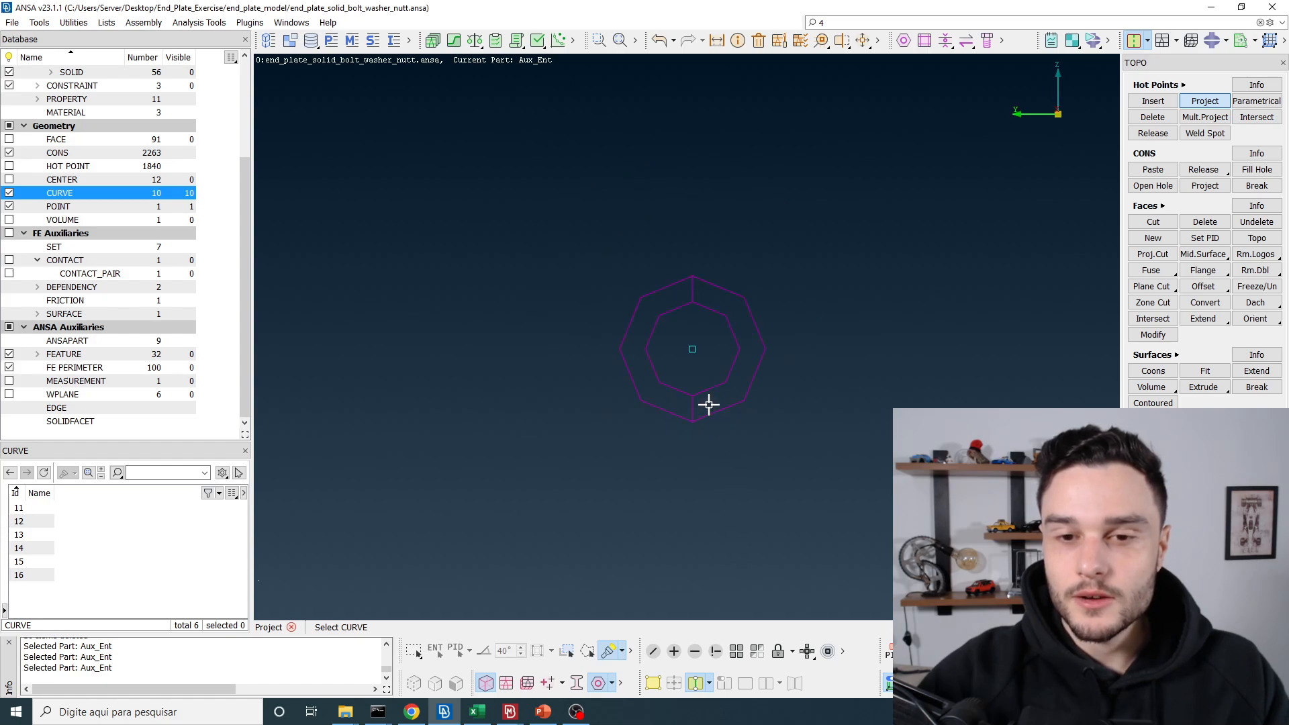
left_click_drag(708, 345, 641, 343, "ctrl")
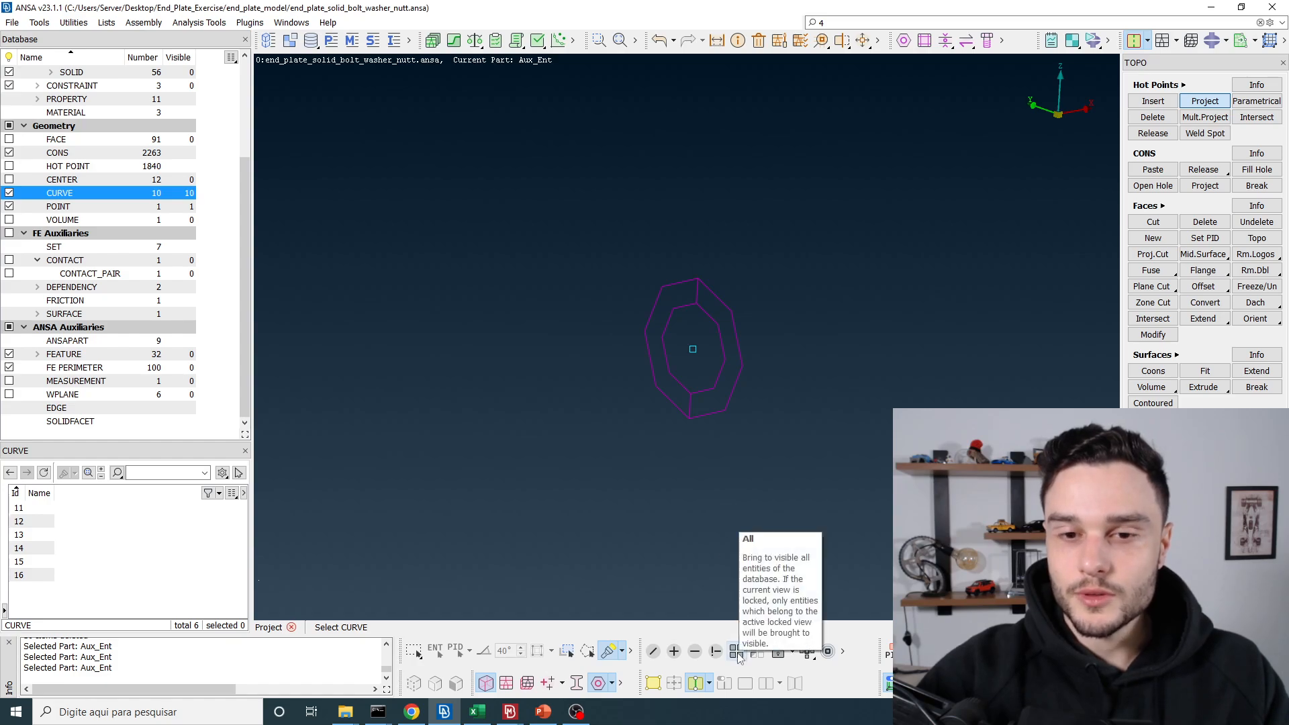
left_click(654, 684)
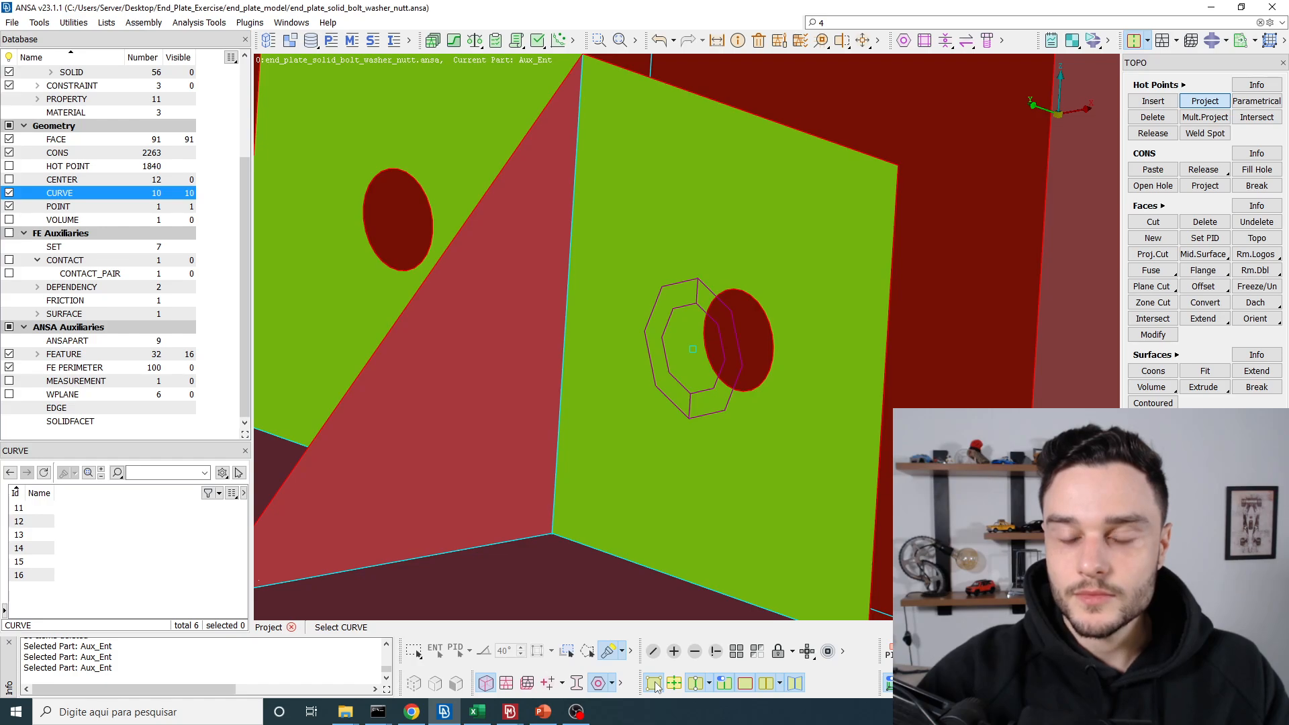
left_click(507, 684)
left_click(527, 684)
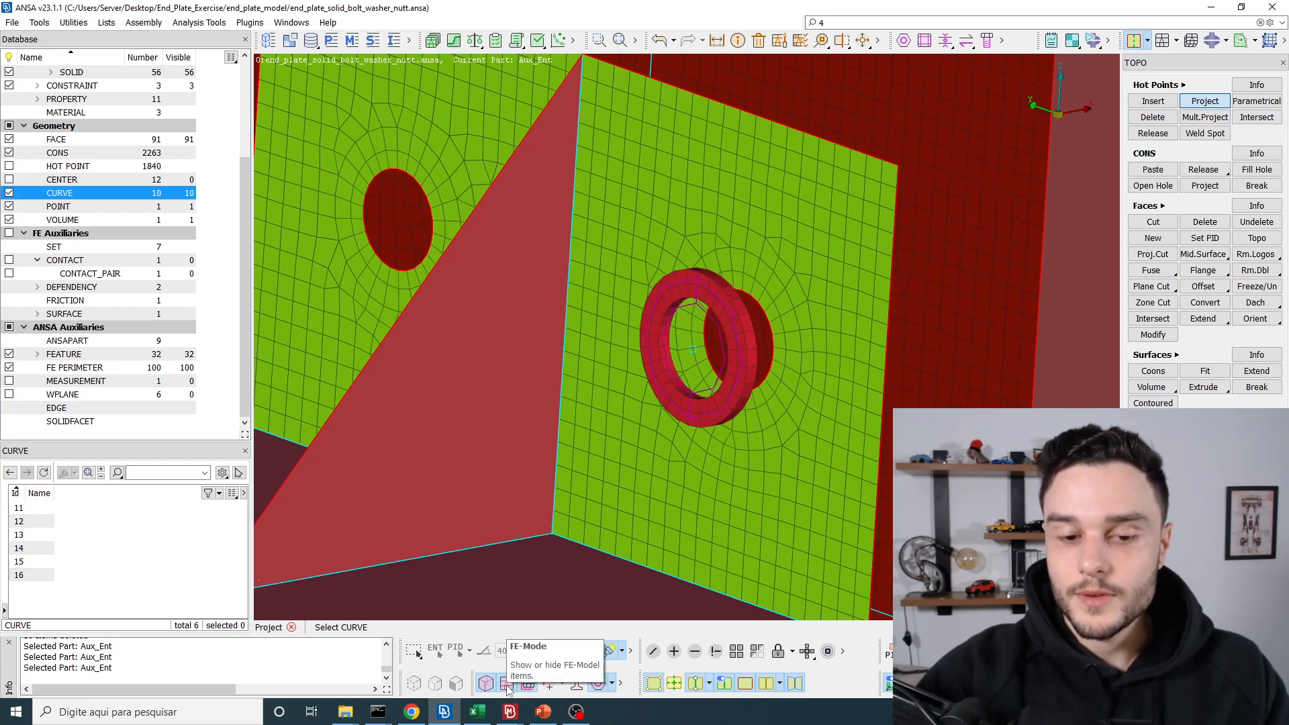
scroll(731, 368, "up", 4)
left_click_drag(730, 369, 722, 339, "ctrl")
scroll(715, 344, "down", 4)
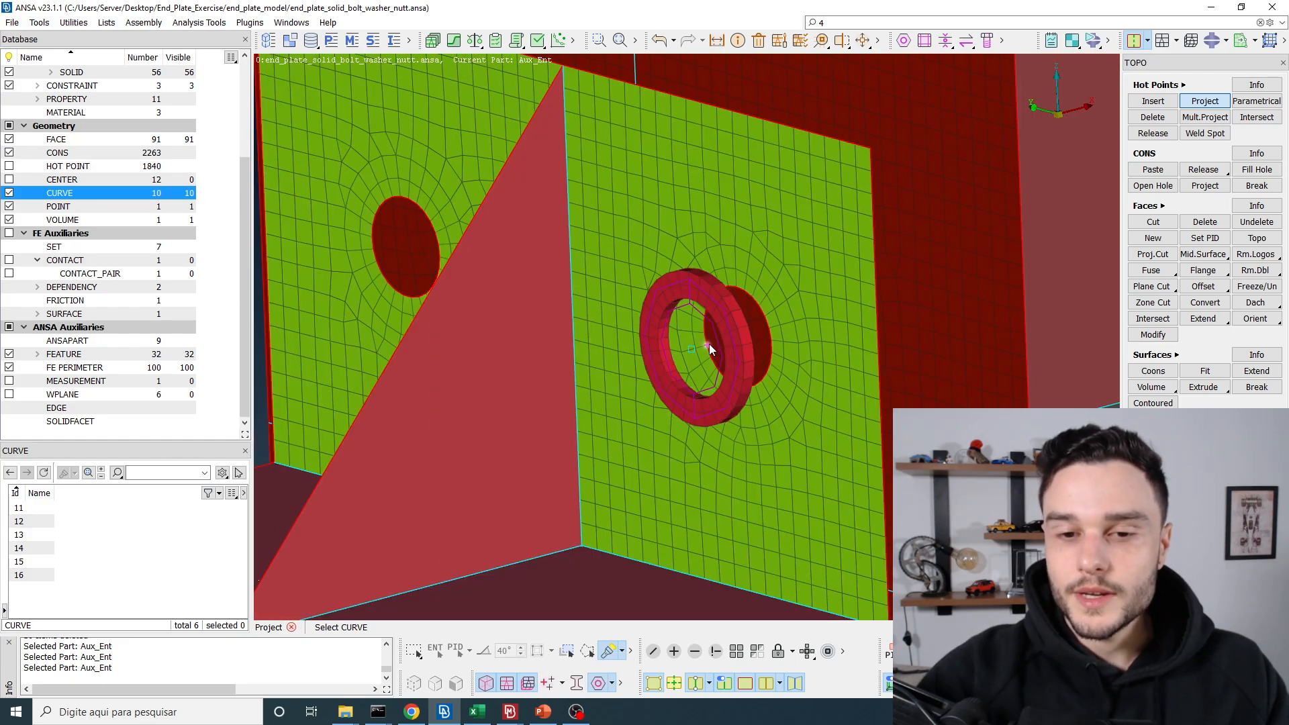
- Isolate the curves so that only the split circles and connecting lines are in view
right_click(66, 193)
left_click(113, 231)
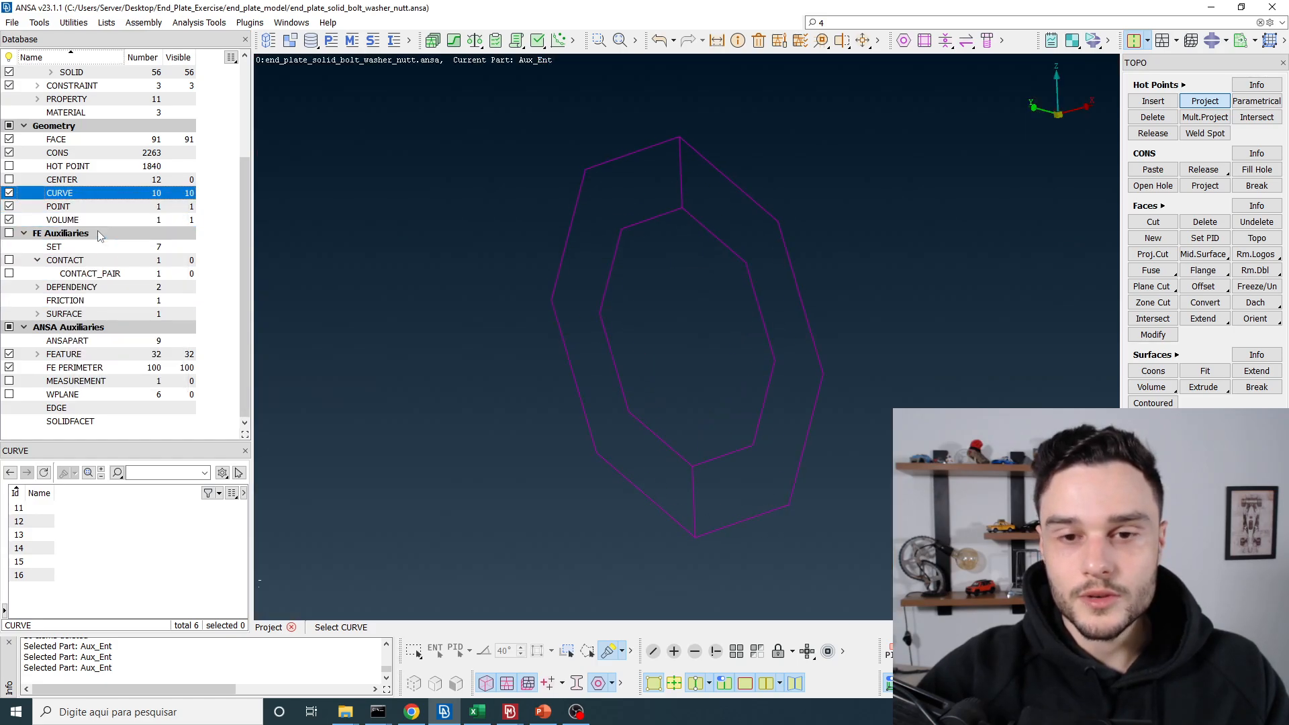
left_click(1148, 41)
left_click(1162, 62)
- Create a planar face from the right inner and outer arcs and the two connecting lines, with part Aux_Ent and property temp
left_click(1152, 238)
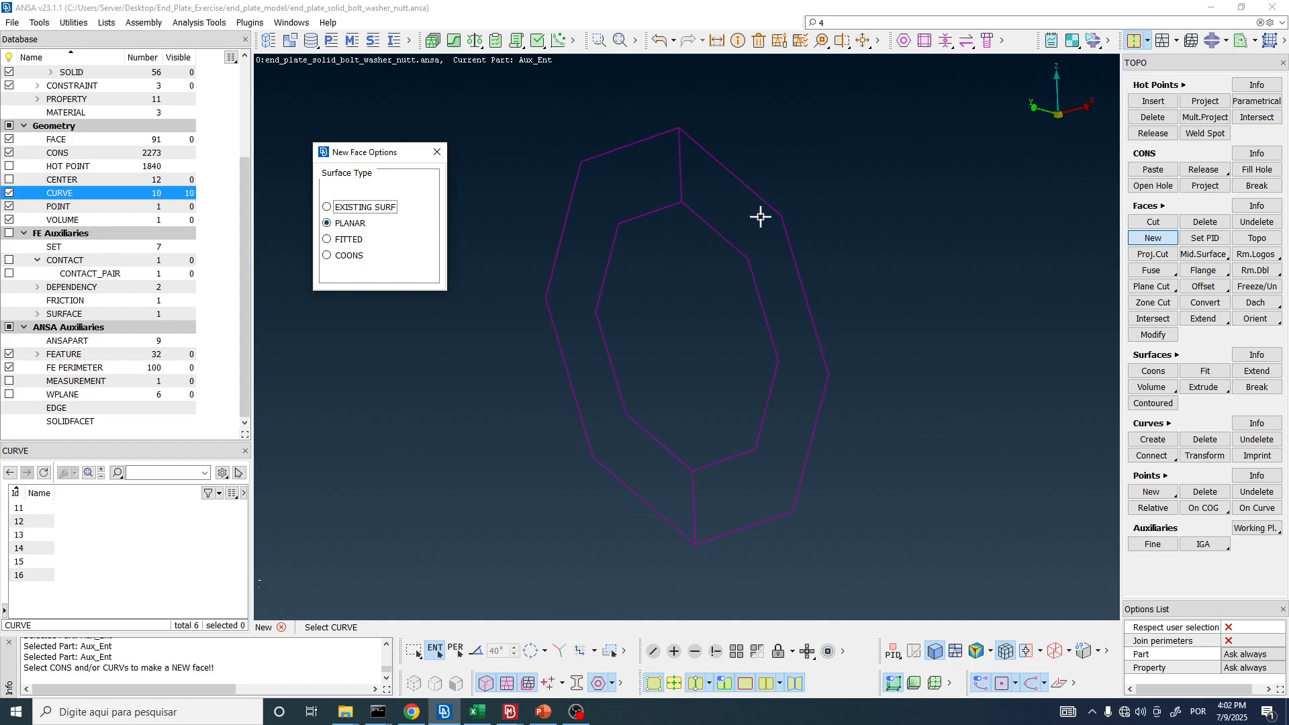
left_click(740, 243)
left_click(769, 416)
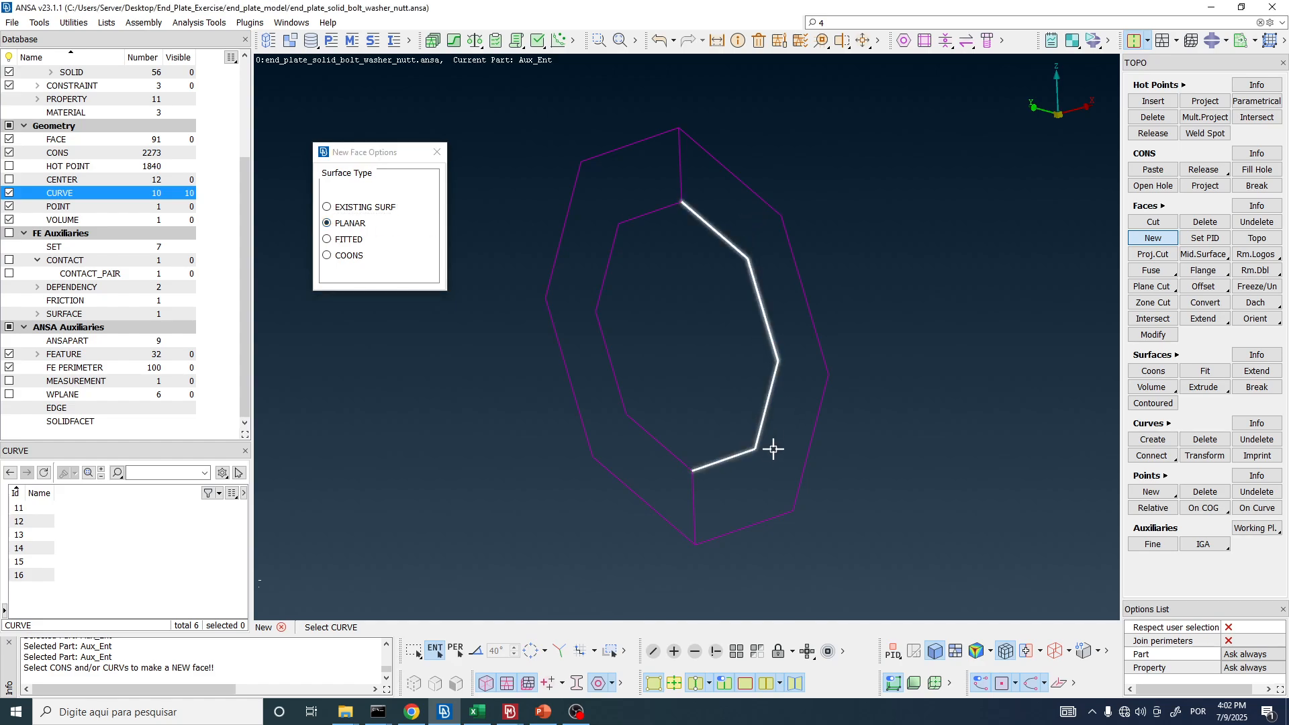
left_click(786, 509)
left_click(814, 321)
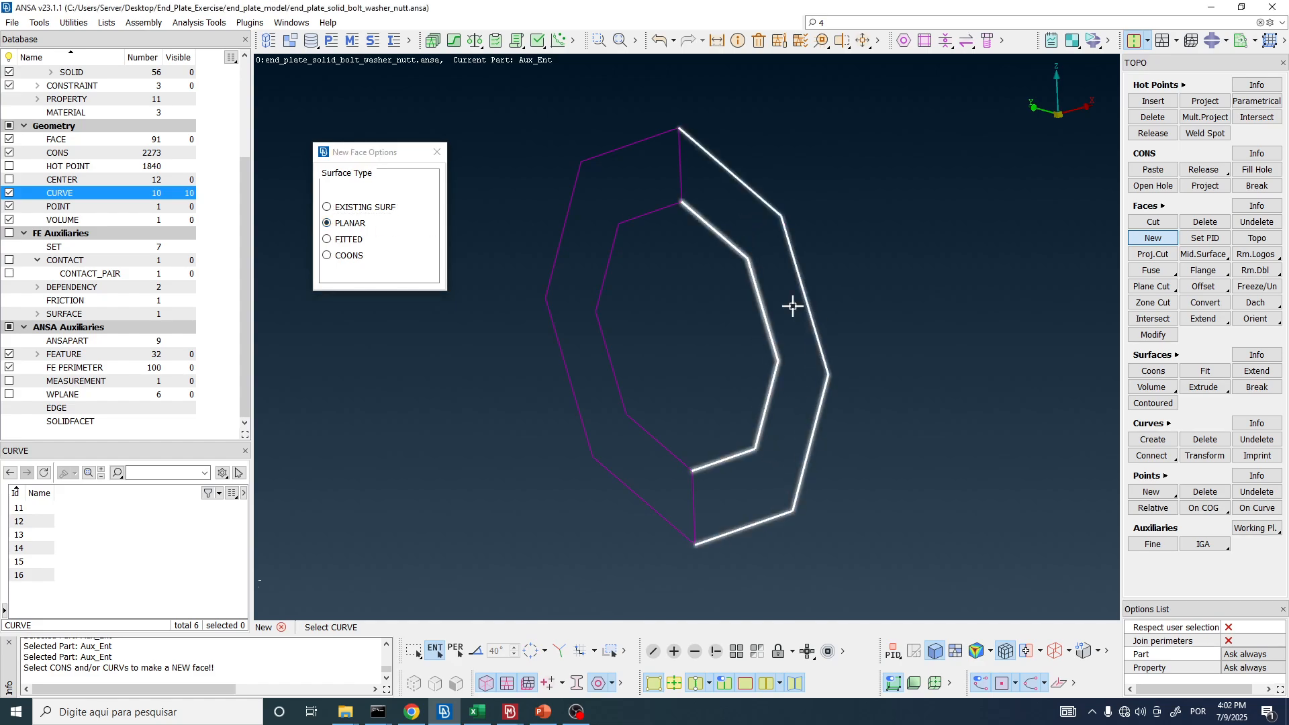
left_click(683, 176)
left_click(693, 516)
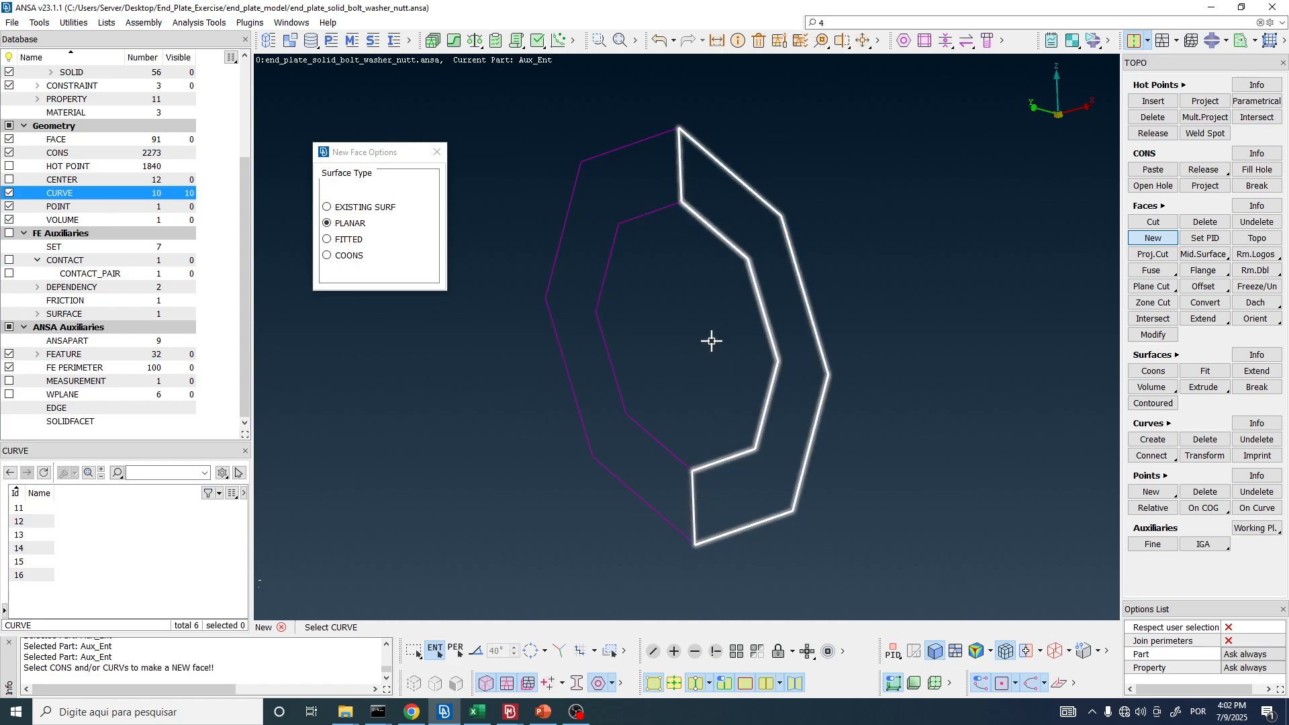
middle_click(701, 300)
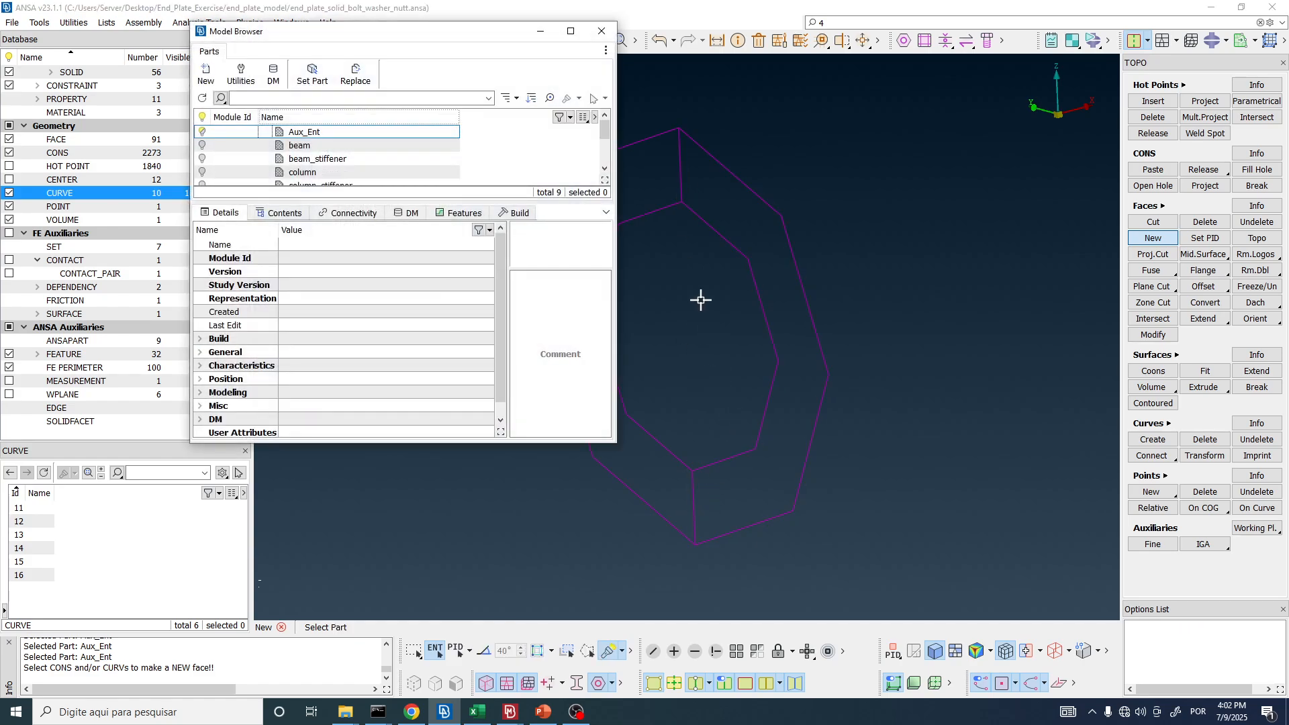
left_click(318, 133)
middle_click(318, 134)
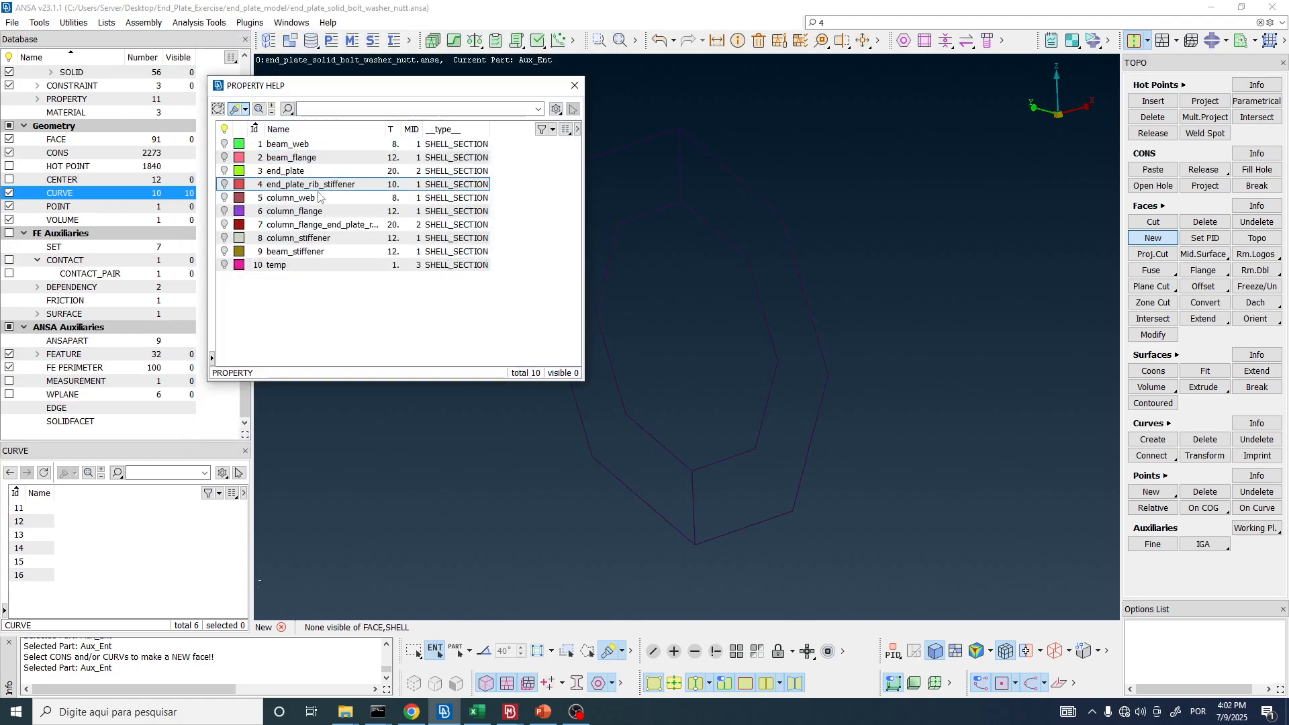
middle_click(292, 269)
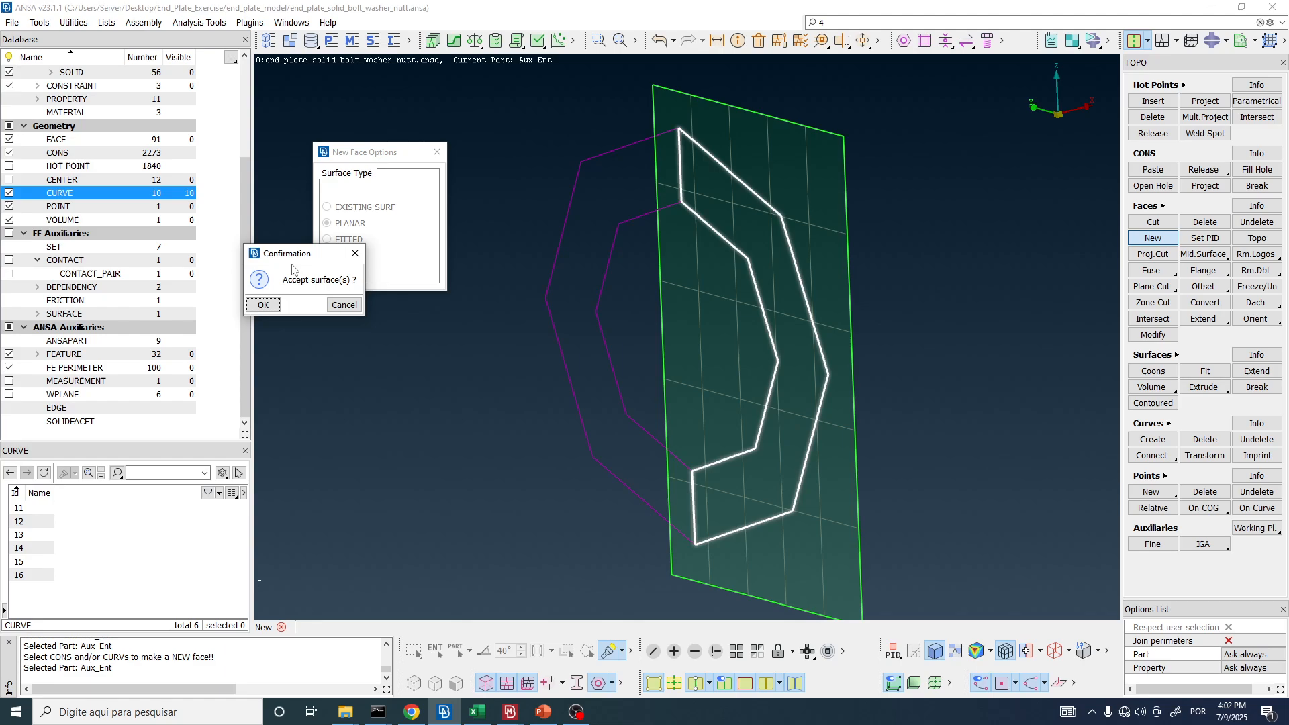
left_click(263, 304)
- Create the matching planar face on the ring's left half with part Aux_Ent and property temp, and hide the curves
left_click(642, 215)
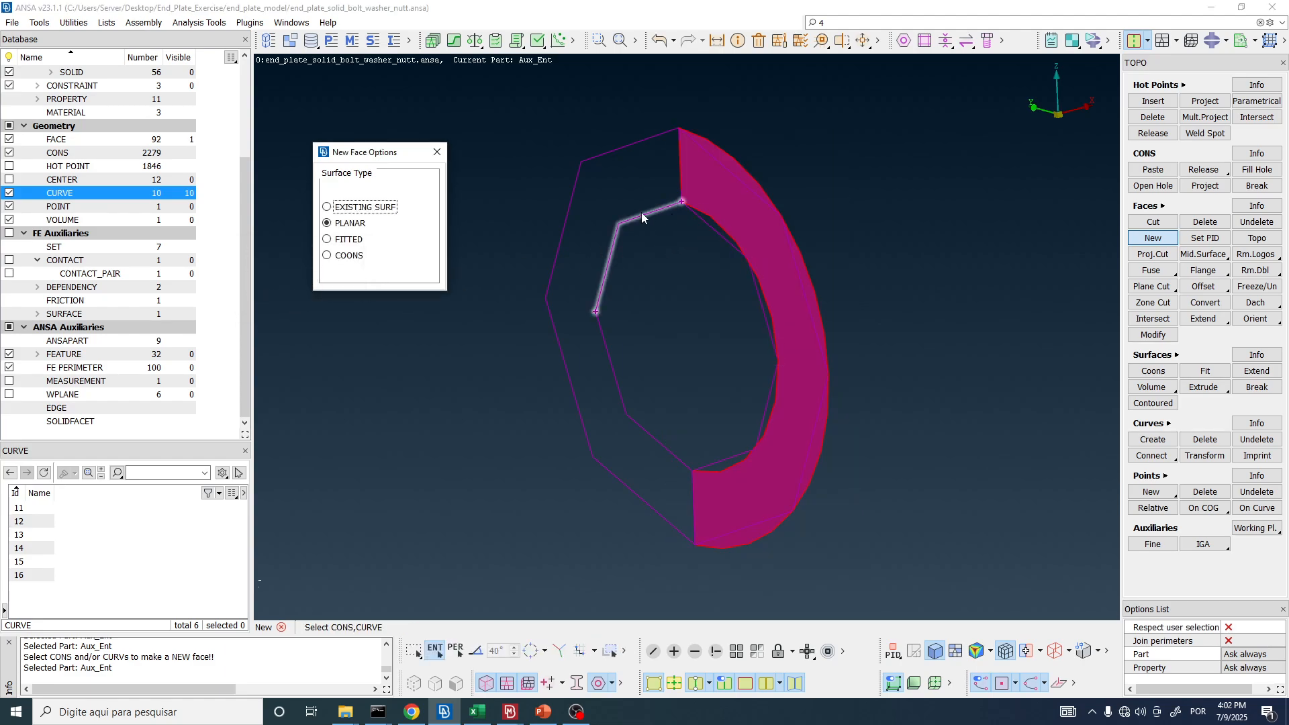
left_click(625, 152)
left_click(577, 403)
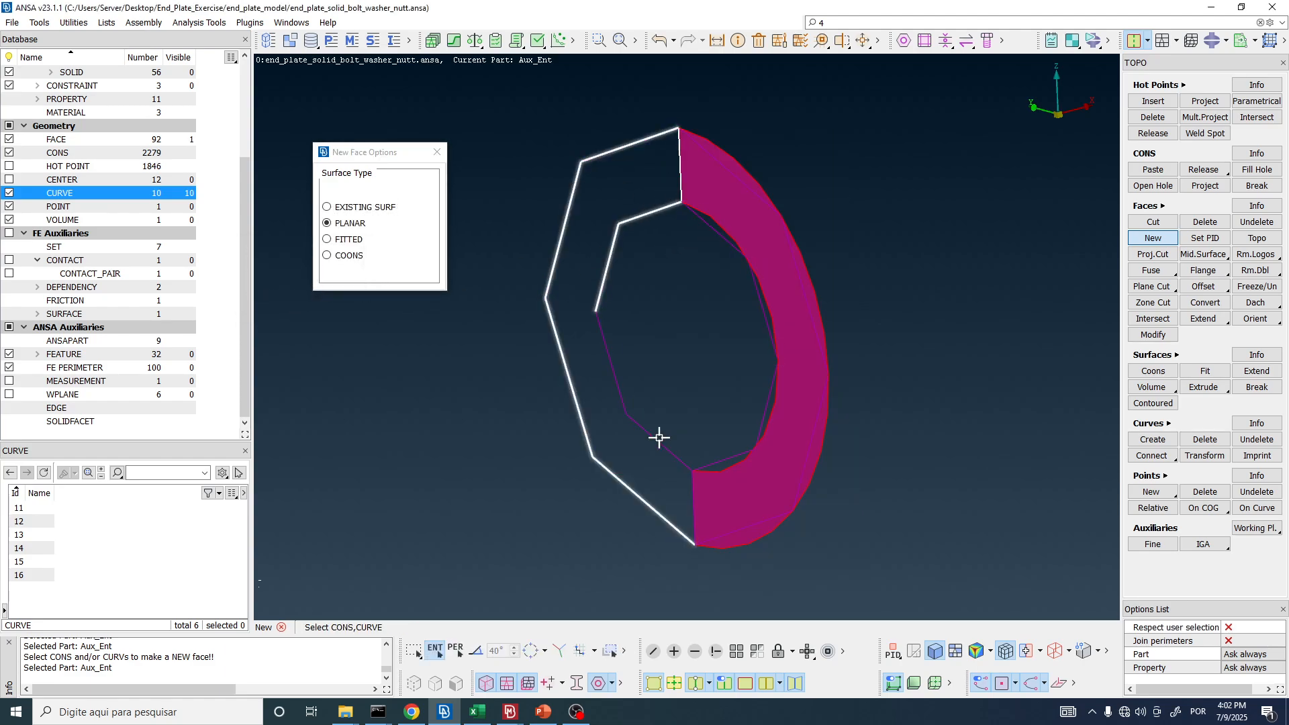
left_click(680, 485)
middle_click(639, 423)
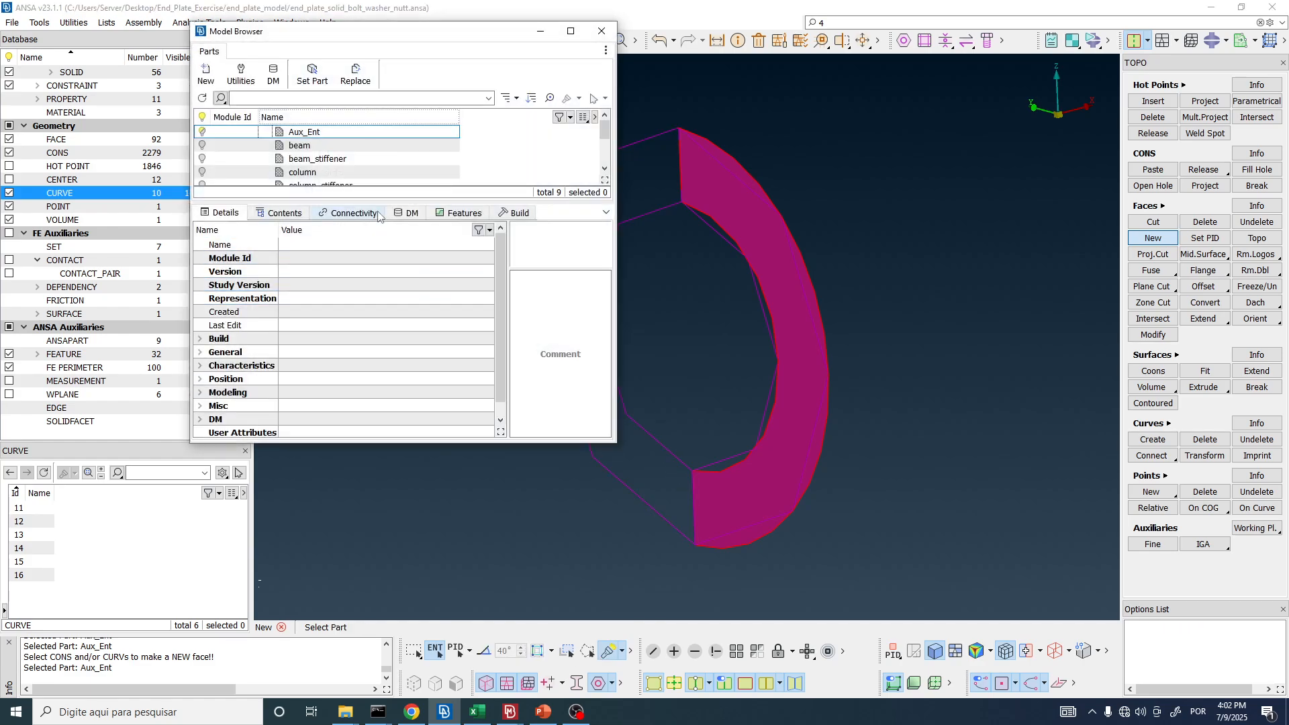
double_click(307, 133)
double_click(291, 266)
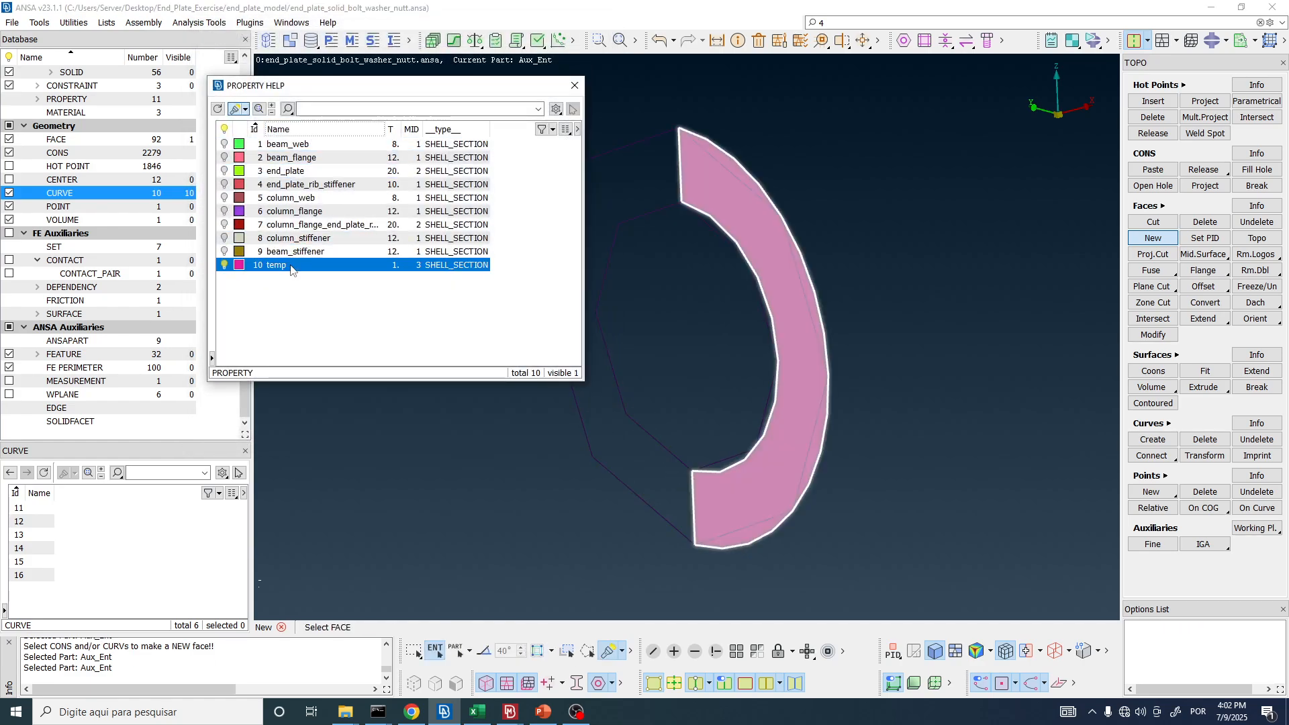
left_click(261, 306)
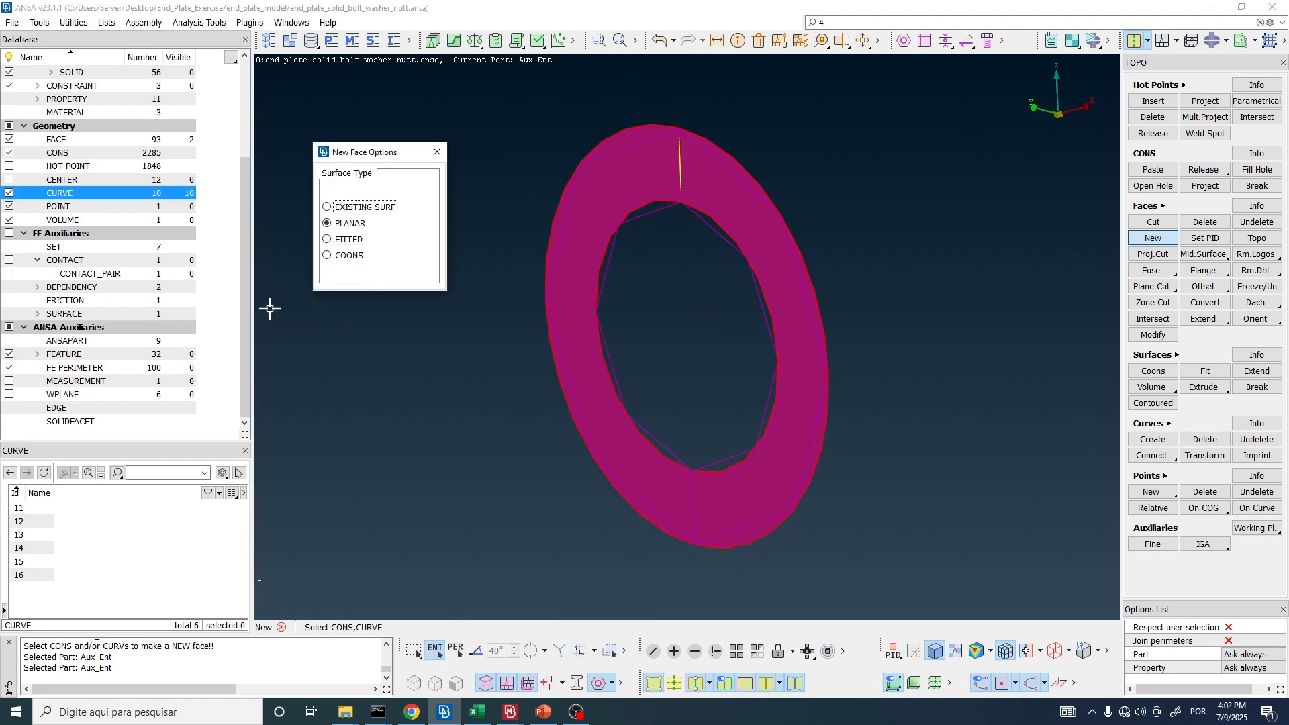
left_click(437, 152)
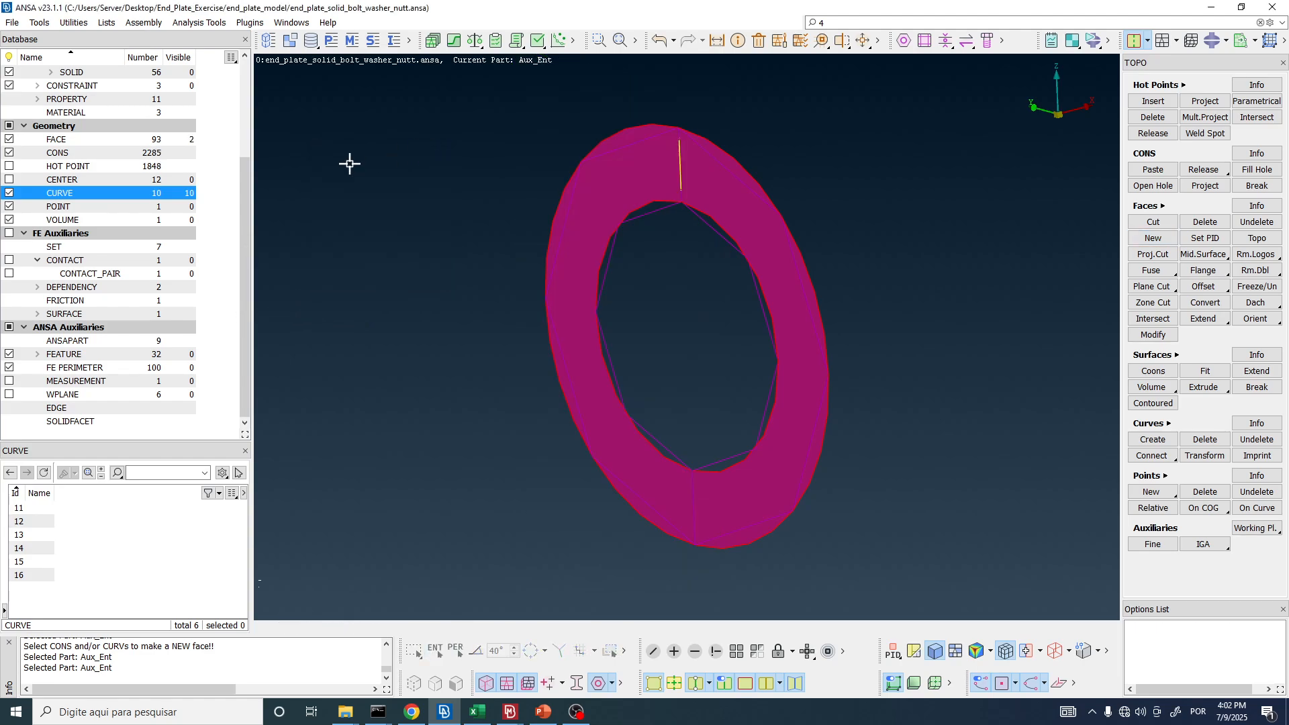
left_click(8, 192)
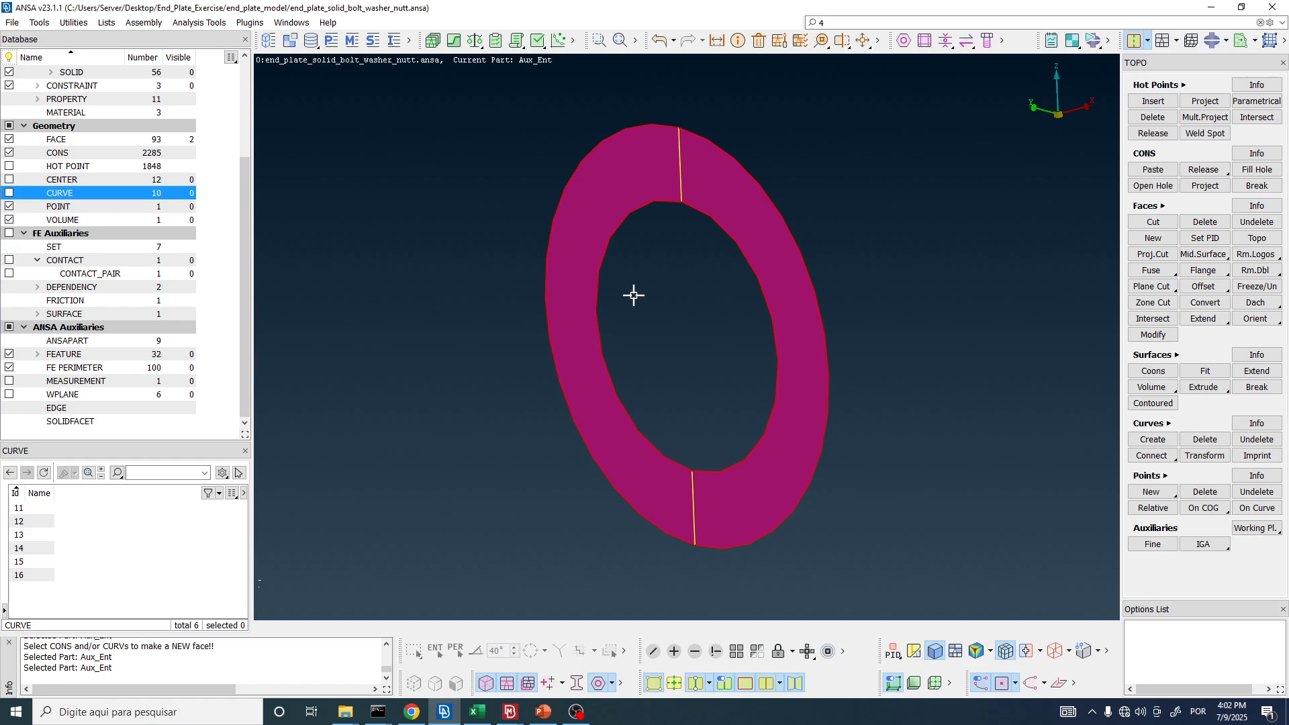
- Start a surface extrusion with the ring's complete outer perimeter edges as the extrusion profile
scroll(637, 296, "down", 2)
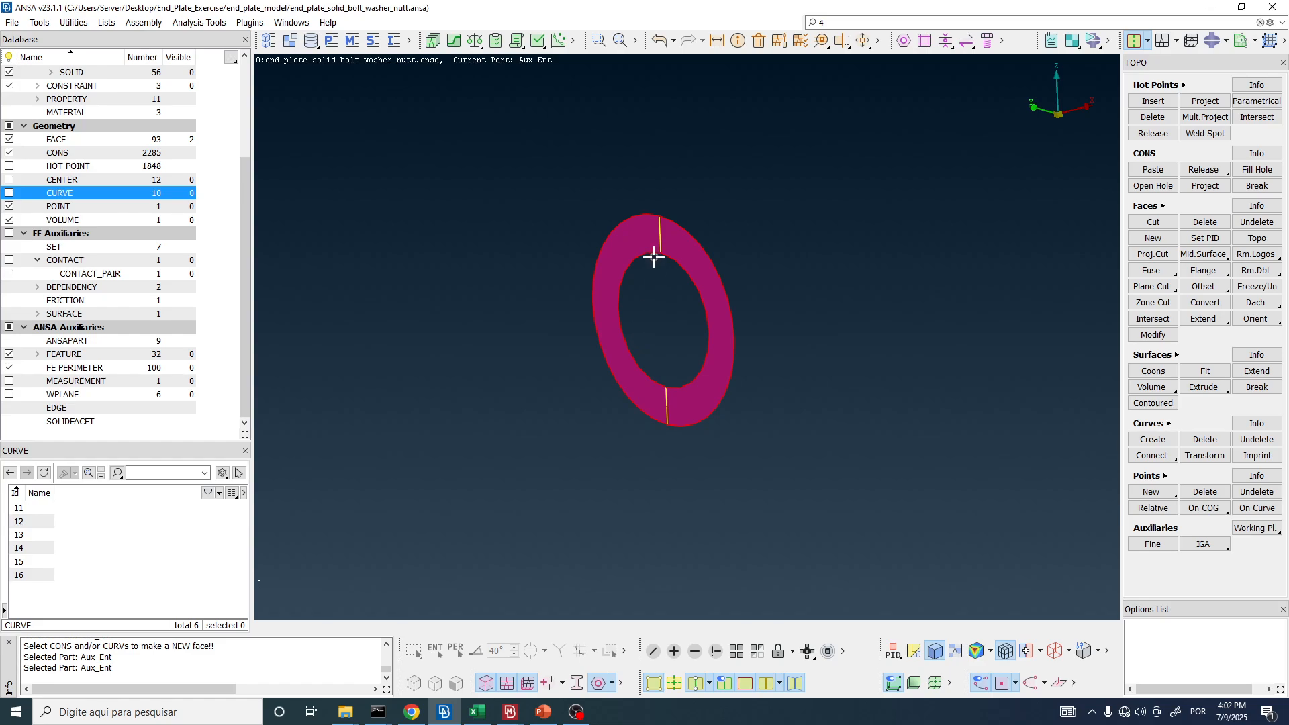
middle_click_drag(650, 318, 643, 332, "ctrl")
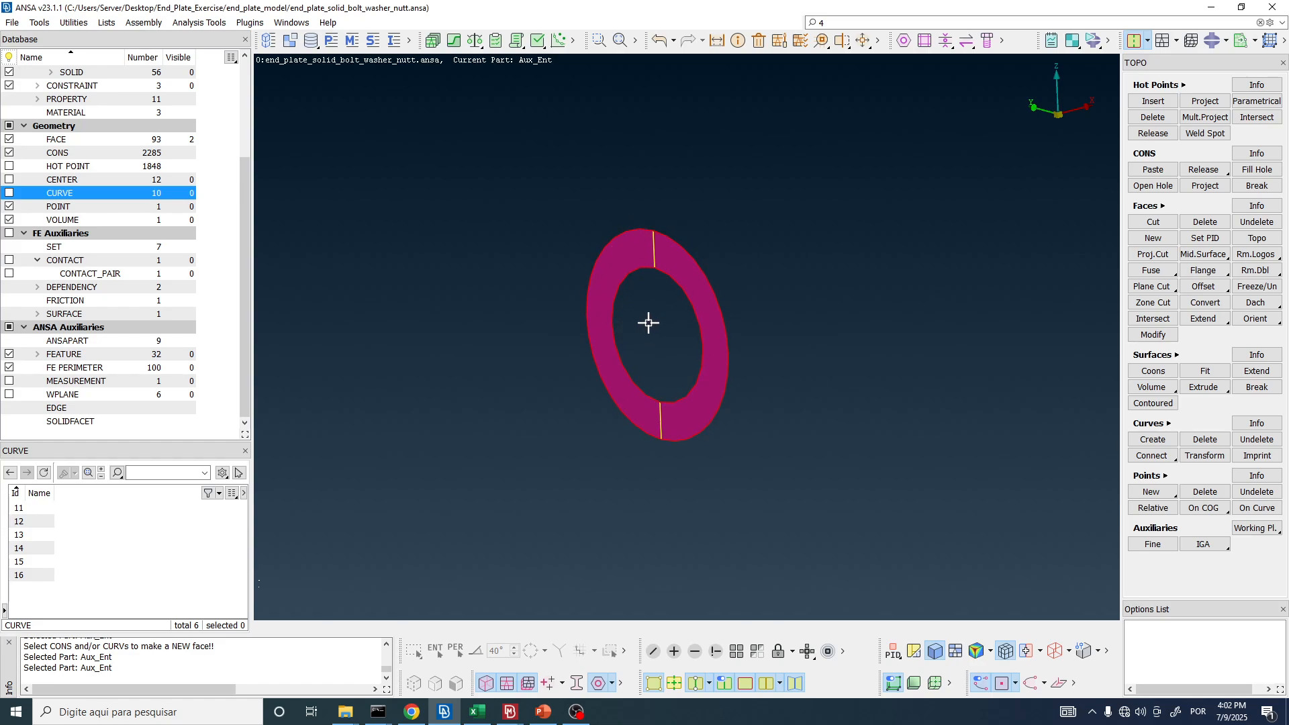
mouse_move(659, 325)
left_mouse_down("ctrl")
mouse_move(667, 316)
mouse_move(658, 329)
left_mouse_up("ctrl")
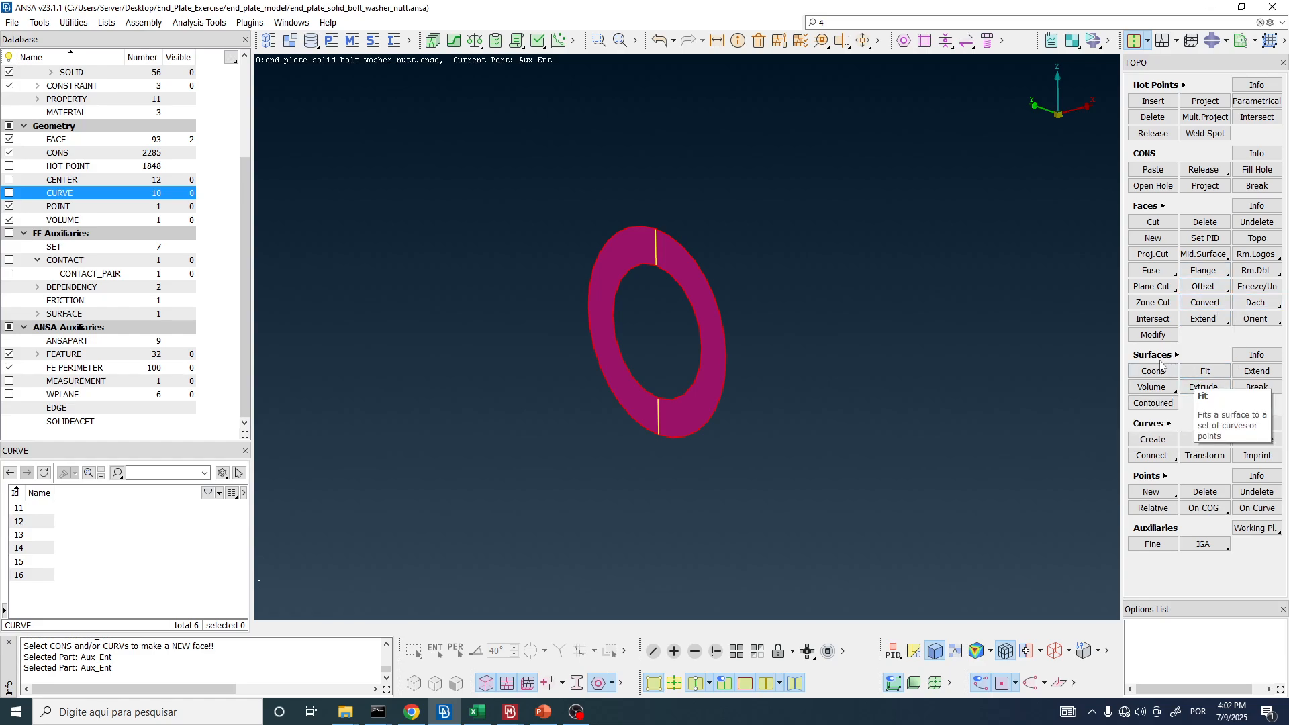
type("4")
left_click(1204, 388)
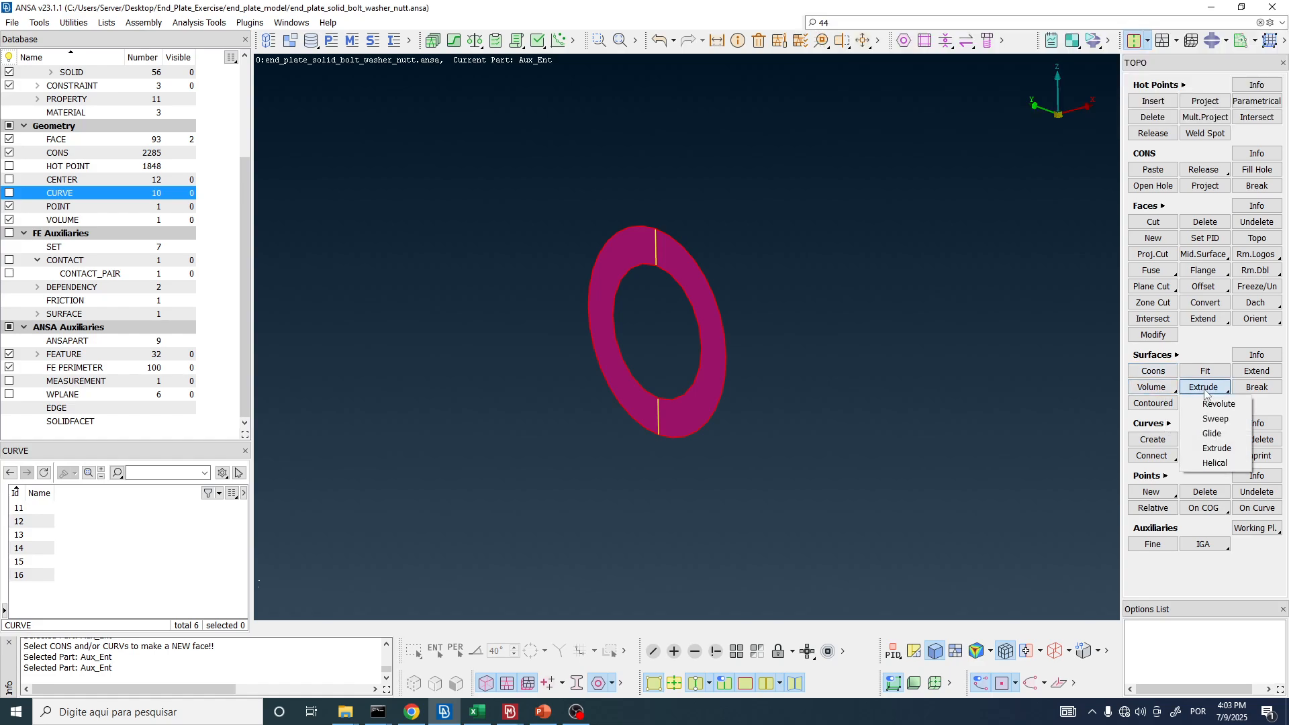
left_click(1220, 448)
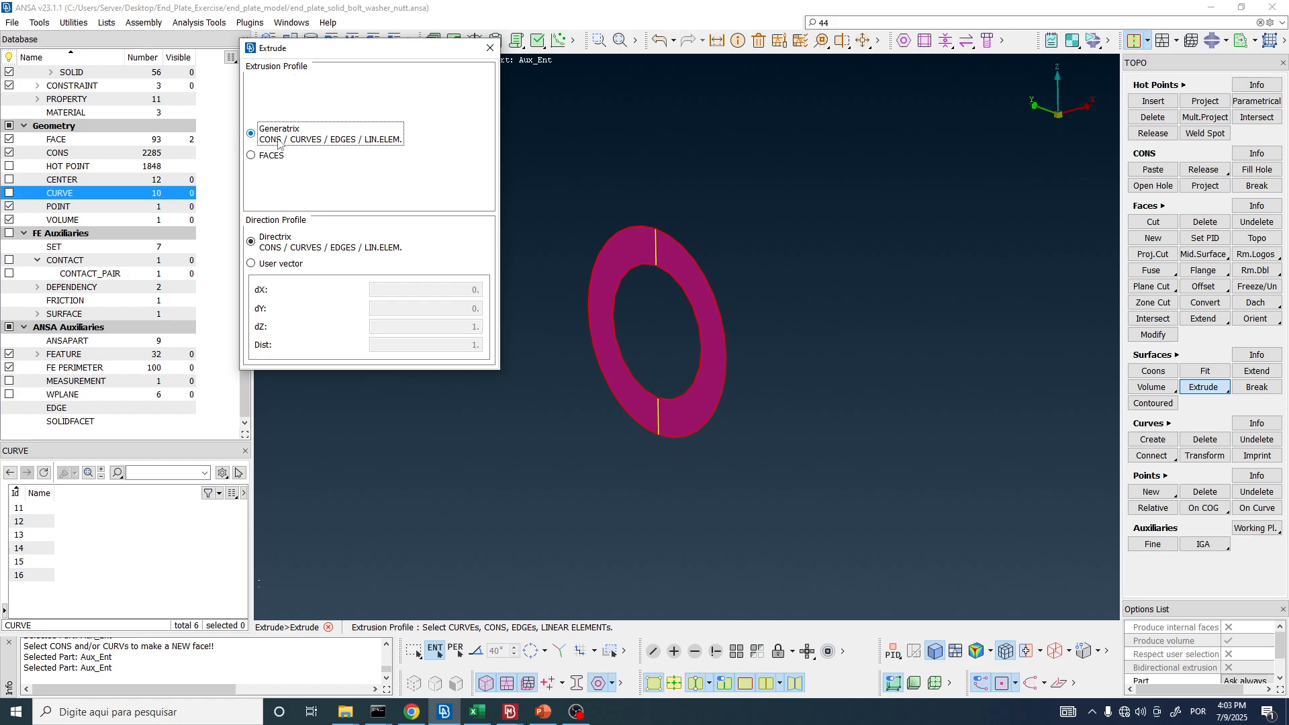
left_click(707, 268)
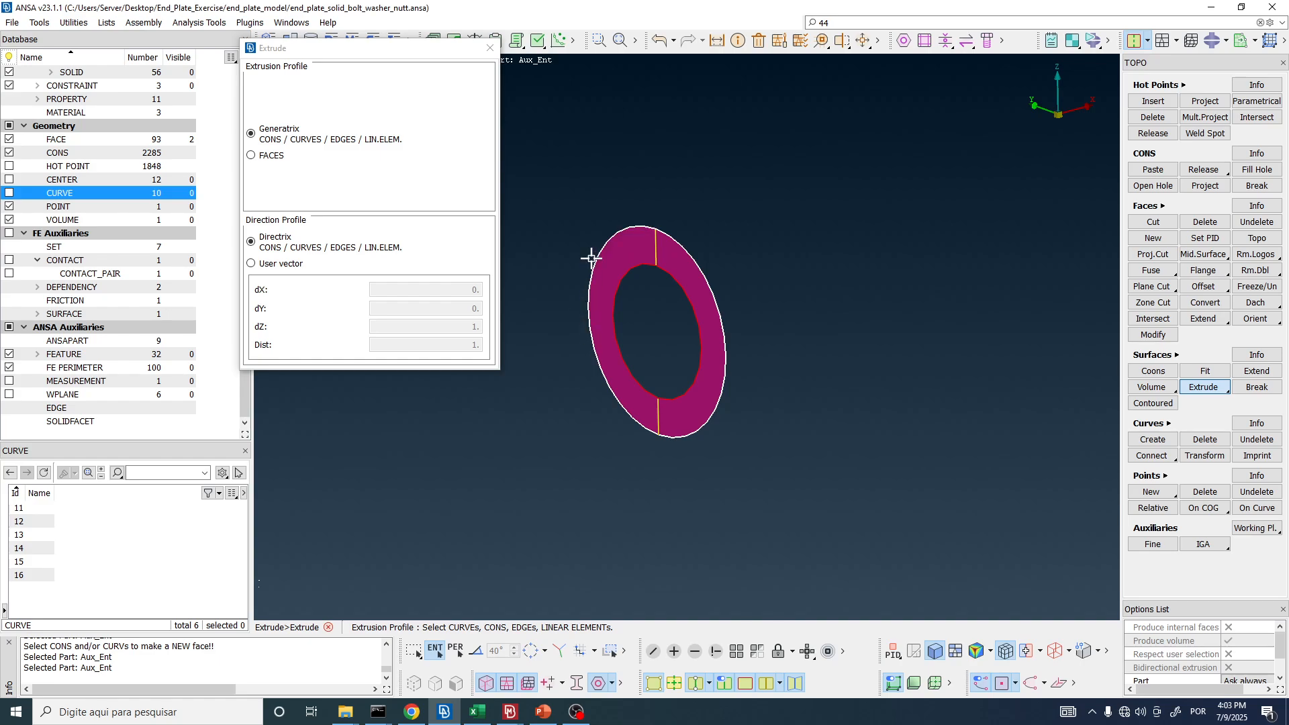
middle_click(627, 152)
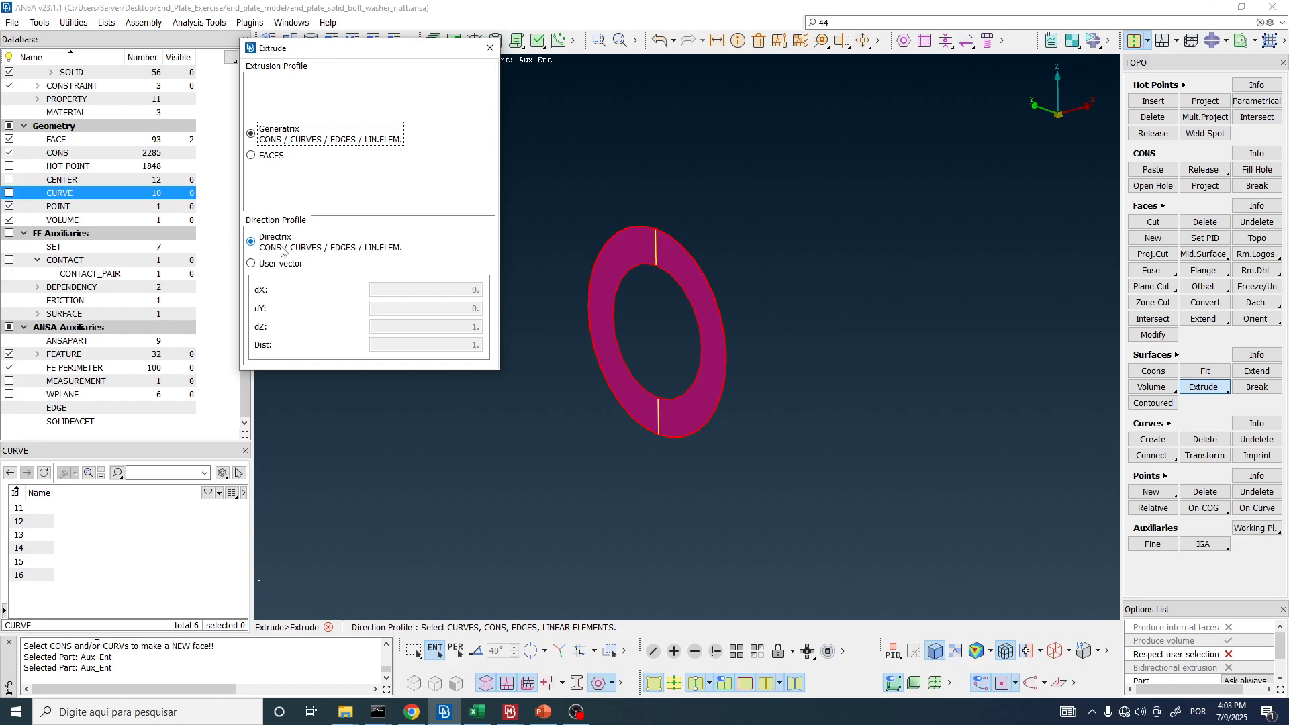
- Set the extrusion direction to a user vector with dX -1 and distance 8, and preview the extruded surfaces without accepting them
left_click(252, 266)
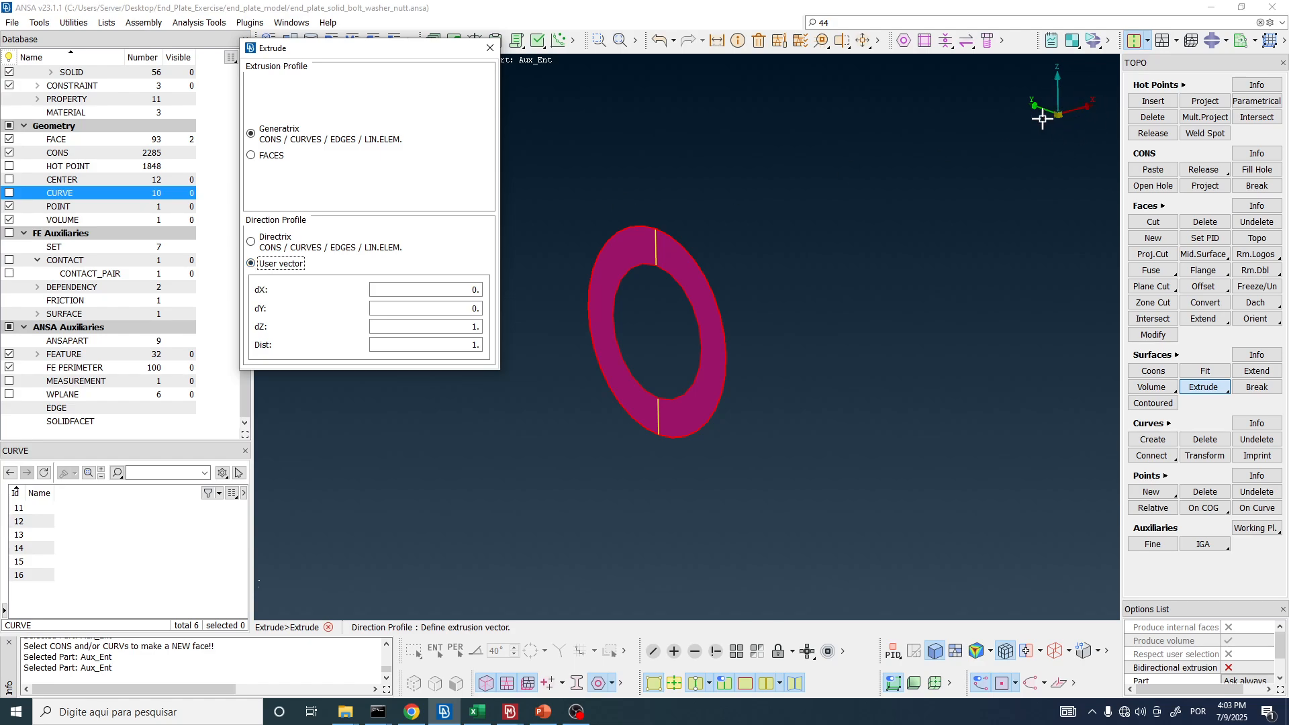
left_click(424, 292)
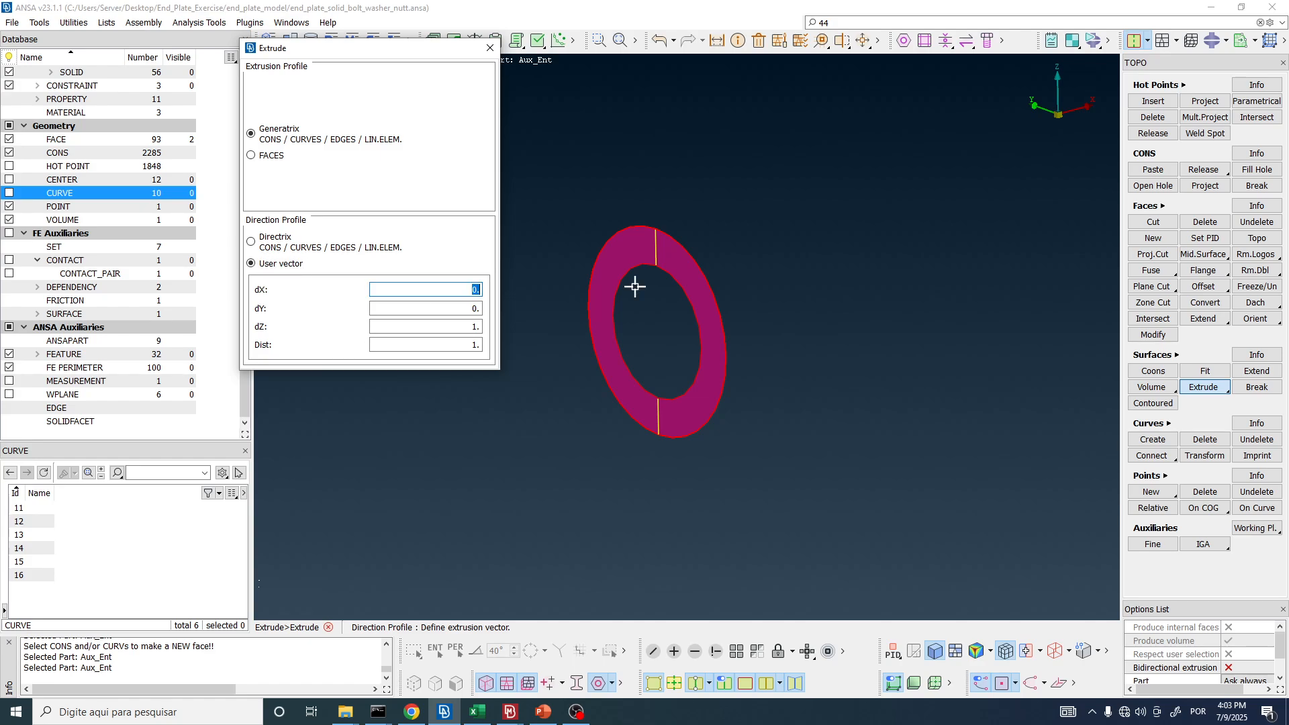
type("-1")
left_click(469, 343)
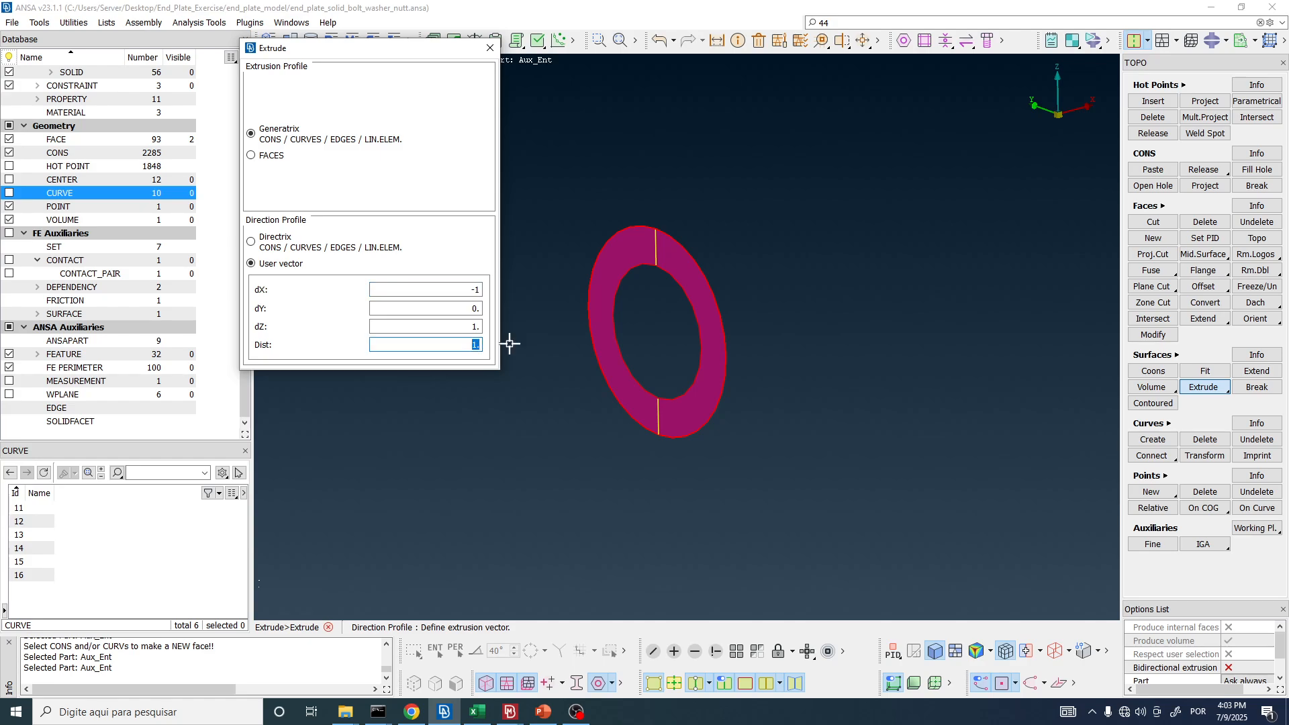
left_click_drag(657, 246, 619, 239, "ctrl")
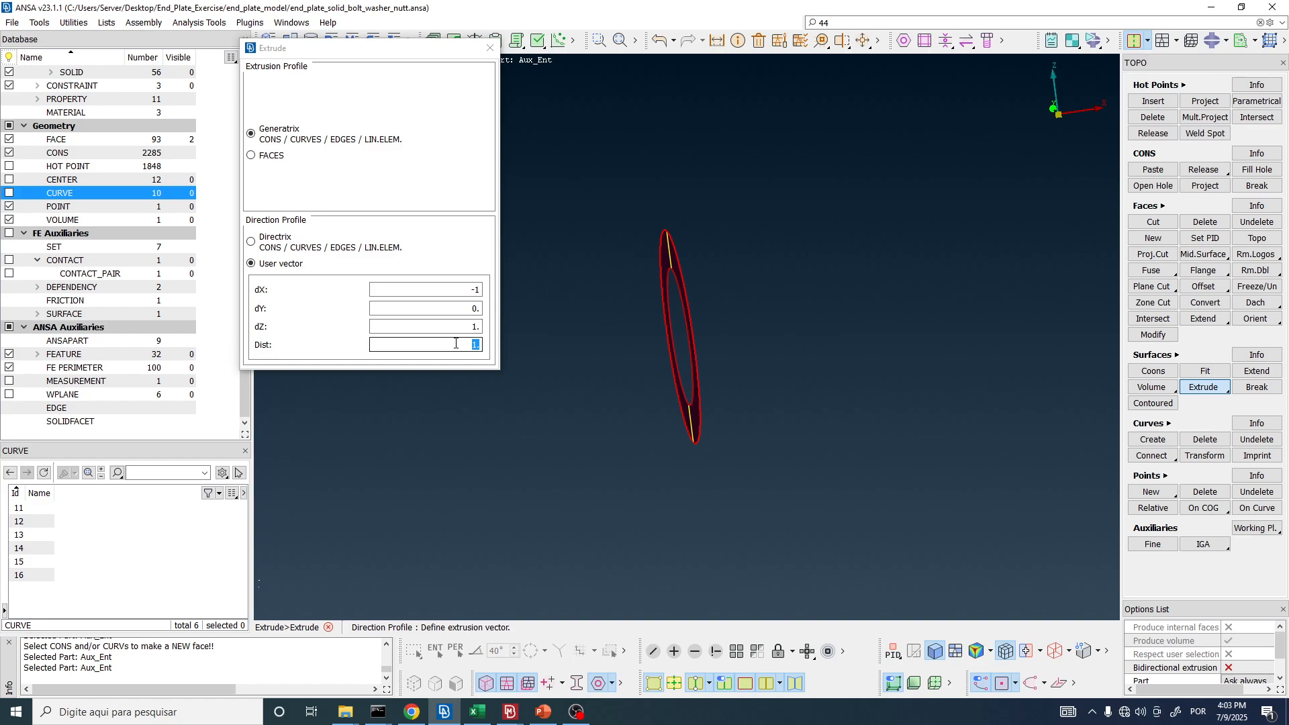
left_click_drag(455, 343, 508, 344)
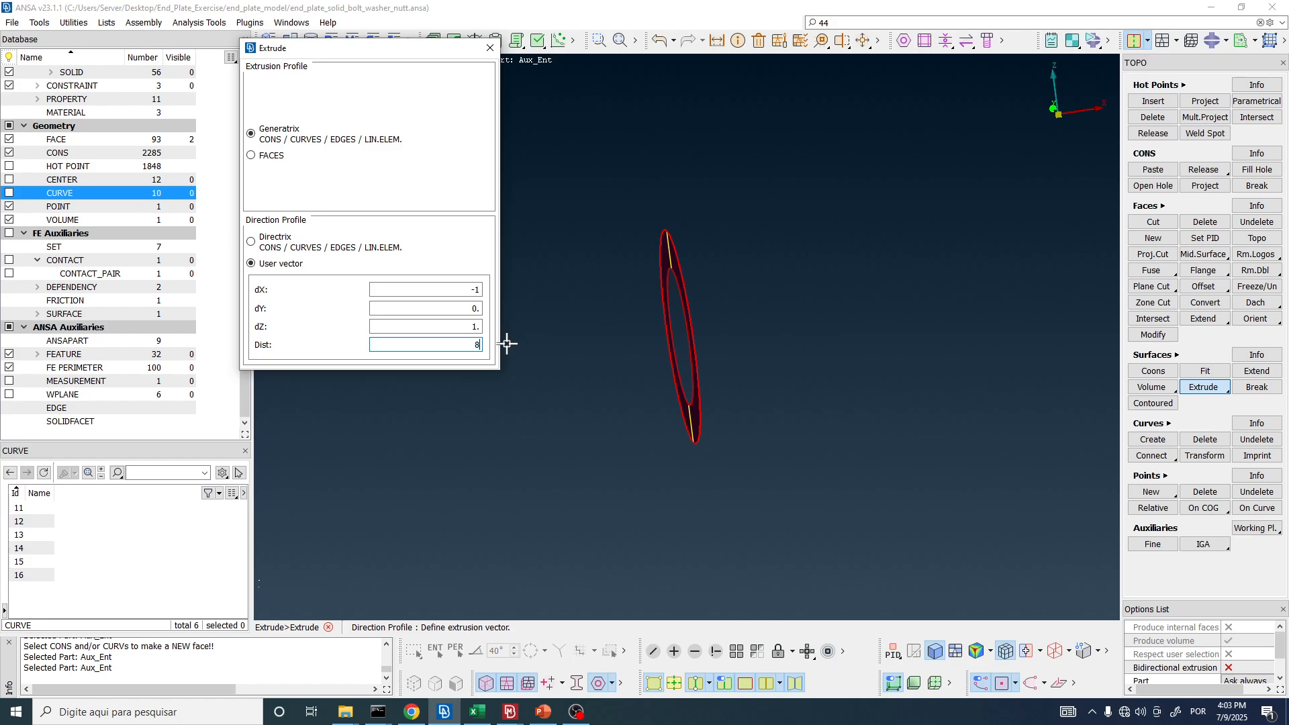
middle_click(596, 162)
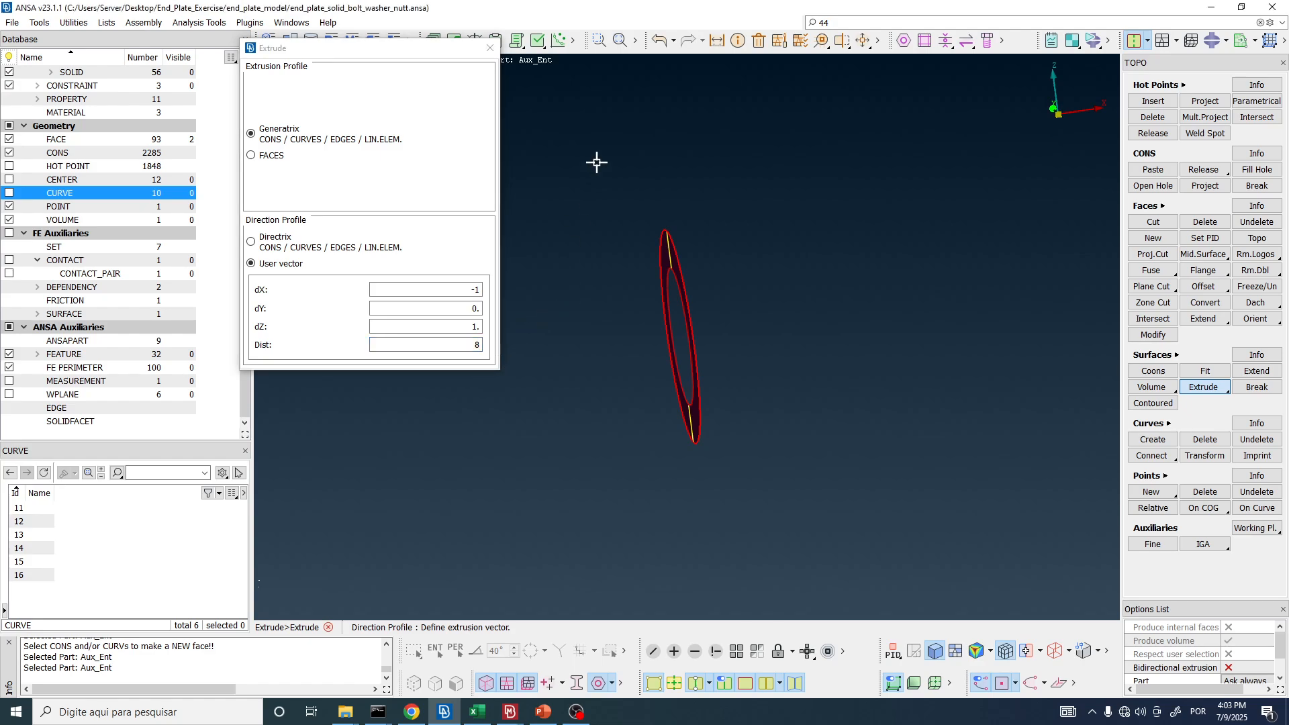
left_click_drag(603, 161, 477, 101)
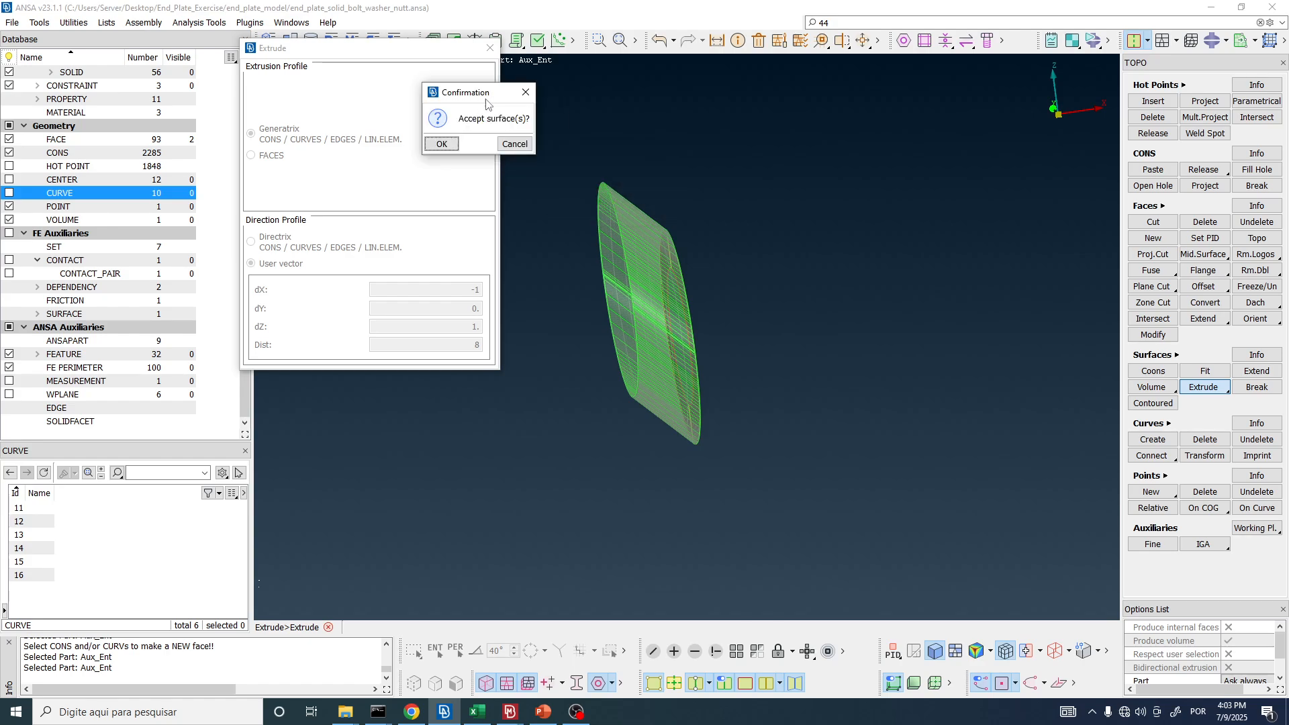
left_click_drag(651, 253, 694, 294, "ctrl")
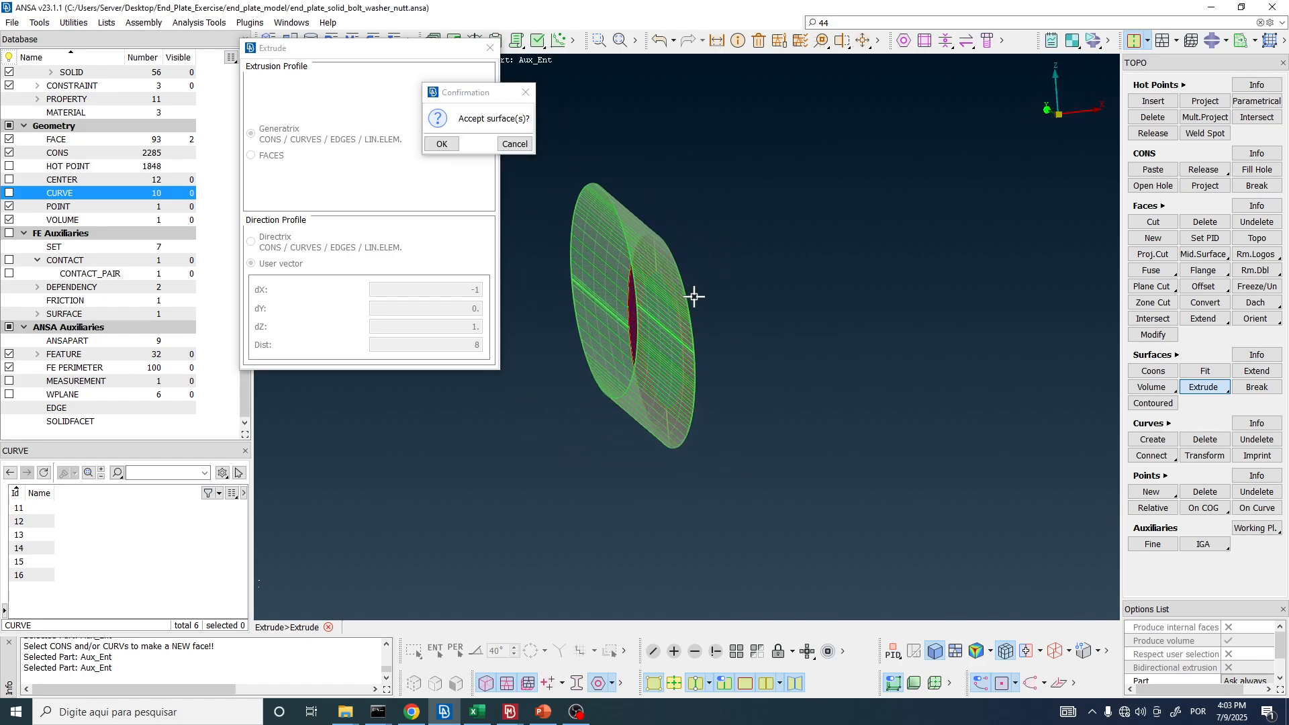
left_click(514, 144)
- Set the extrusion vector's dZ component to 0
double_click(476, 326)
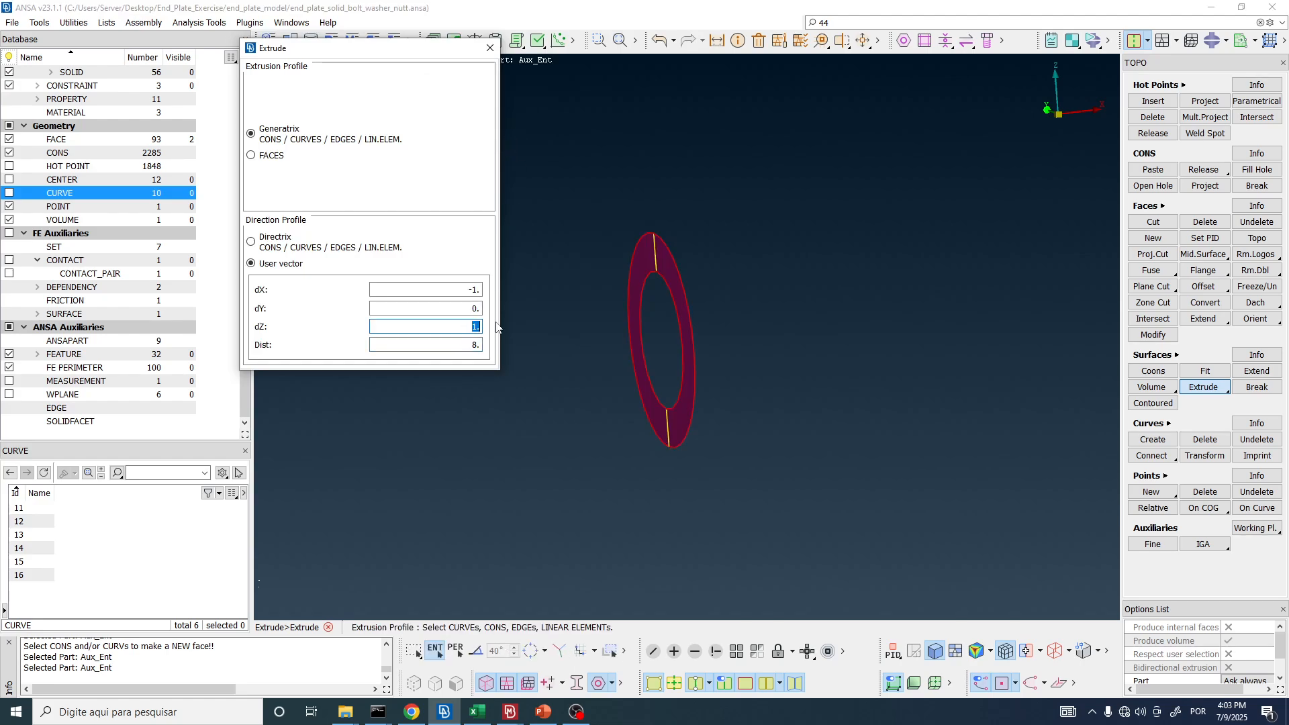
type("-0")
double_click(475, 290)
double_click(476, 309)
double_click(476, 327)
middle_click(619, 133)
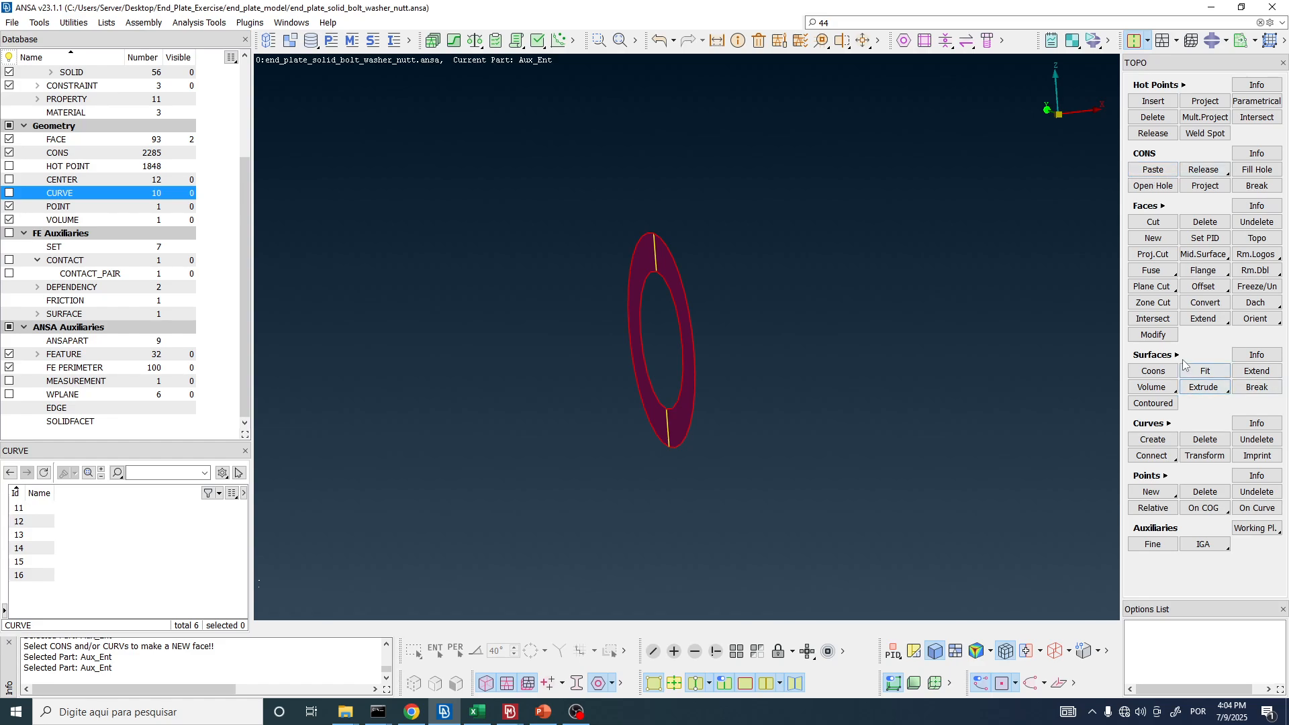
- Extrude the ring's complete outer perimeter along the user vector dX -1, dY 0, dZ 0 by a distance of 8
left_click(1202, 386)
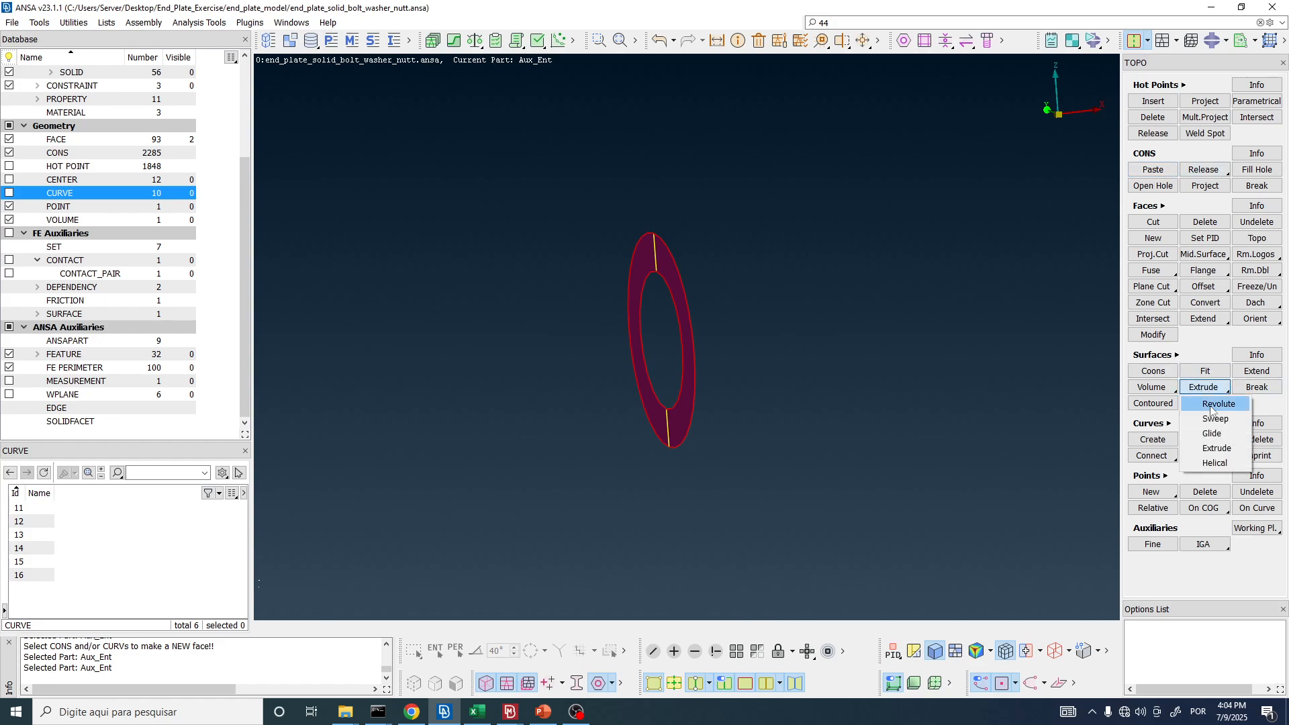
left_click(1217, 449)
left_click_drag(691, 282, 797, 366, "ctrl")
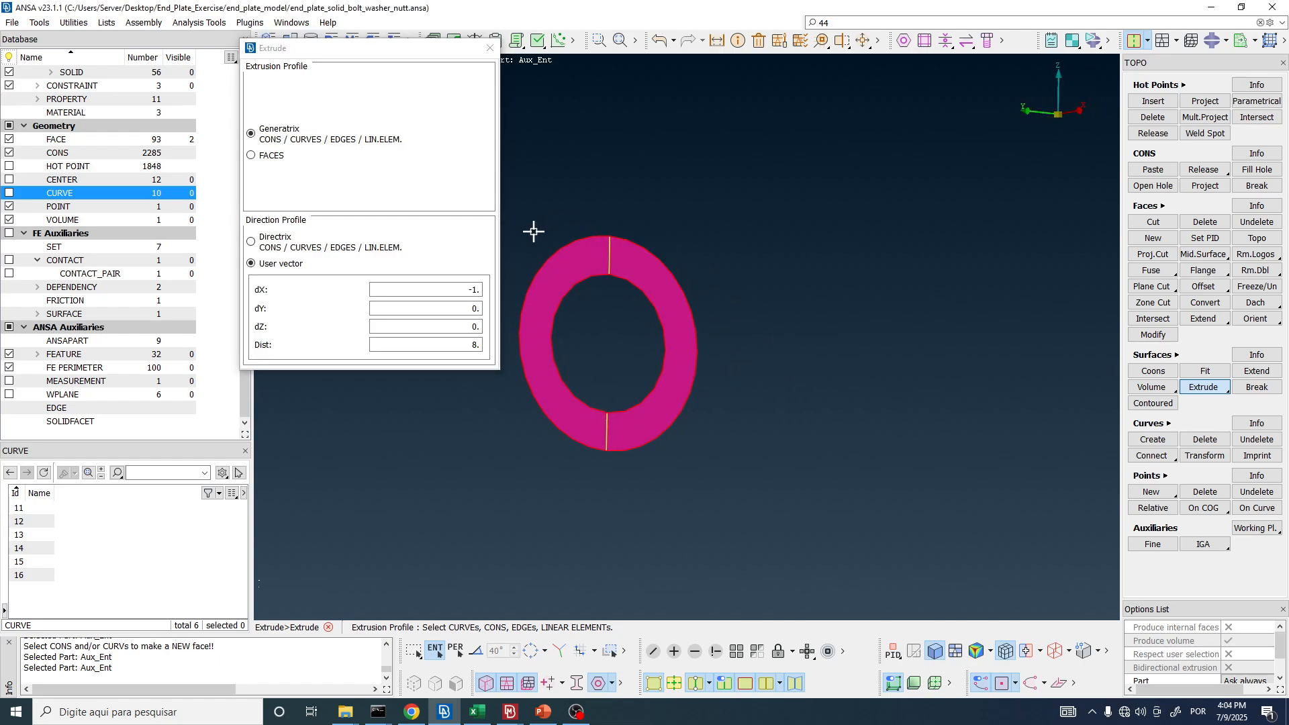
left_click(532, 653)
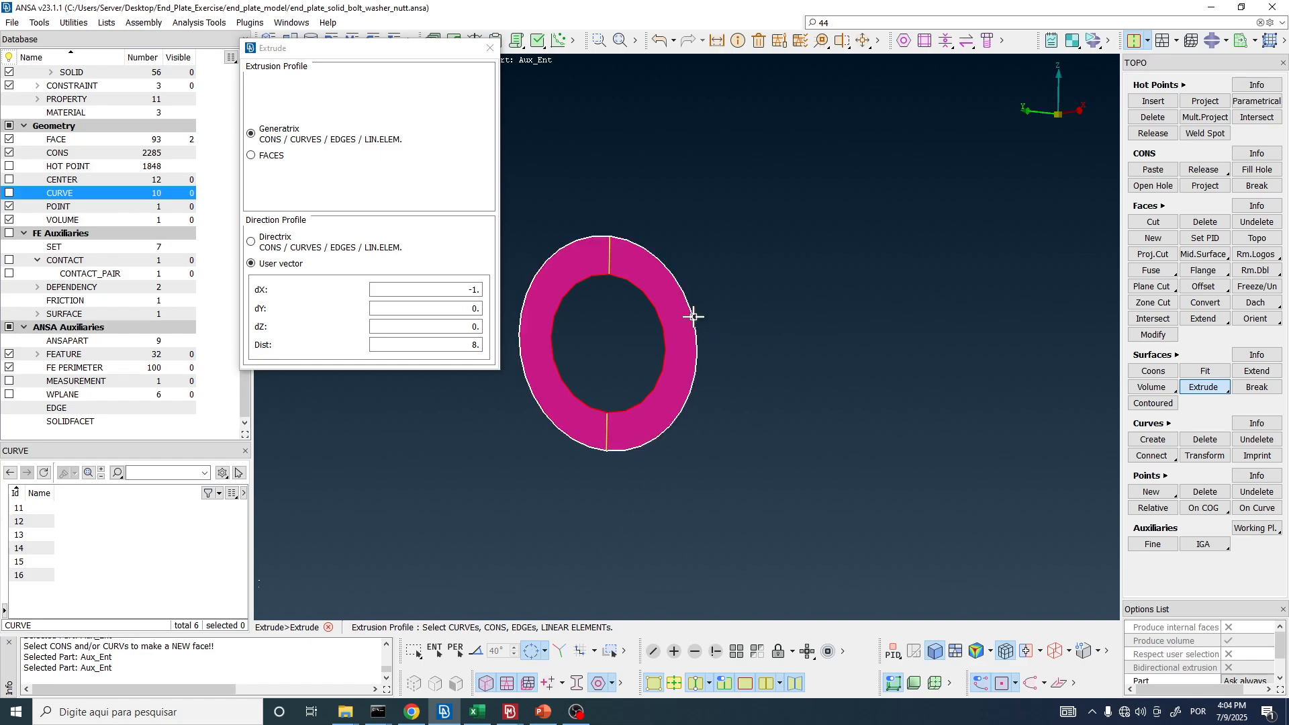
left_click_drag(808, 323, 792, 329, "ctrl")
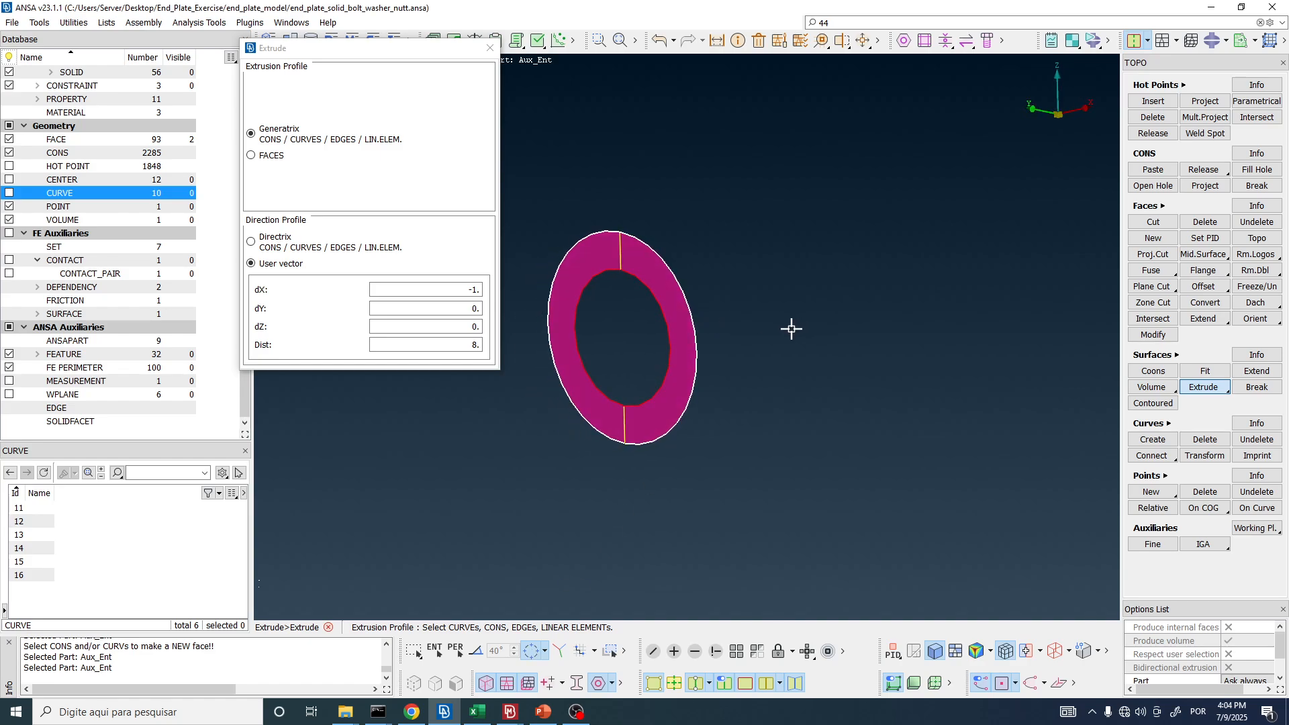
middle_click(735, 216)
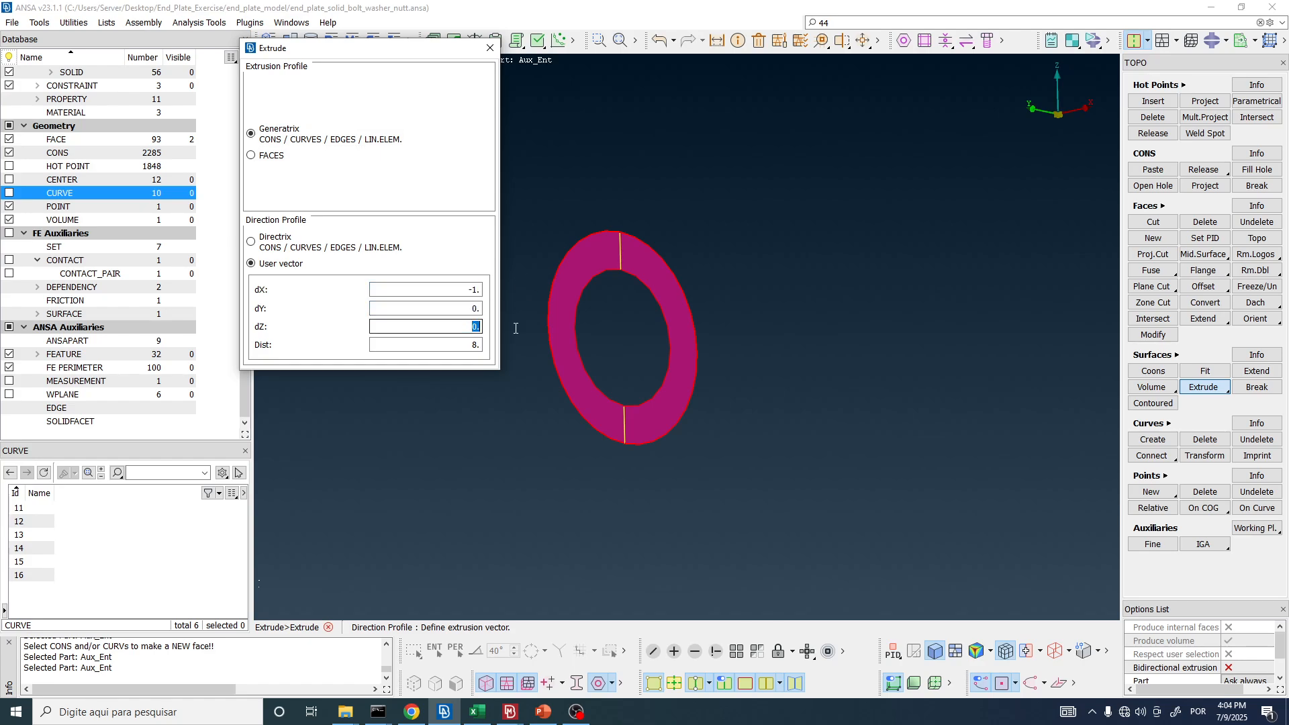
left_click_drag(461, 347, 490, 352)
middle_click(710, 180)
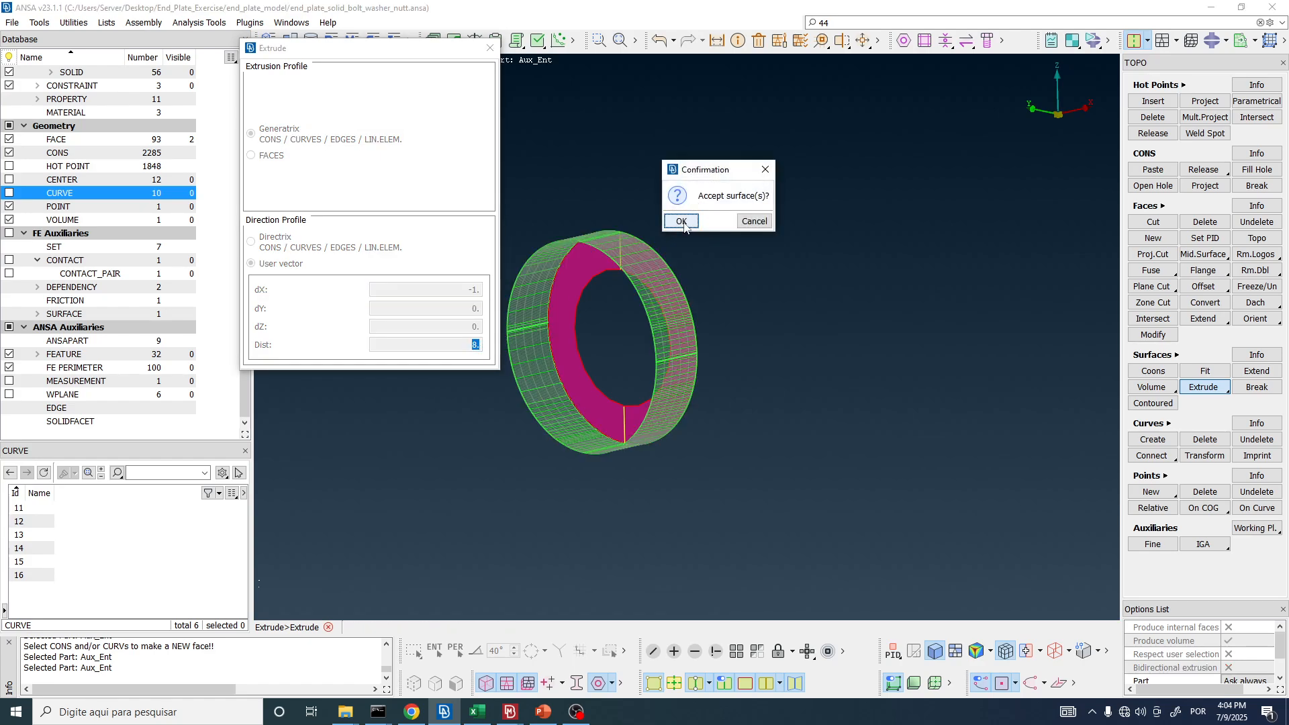
left_click(681, 221)
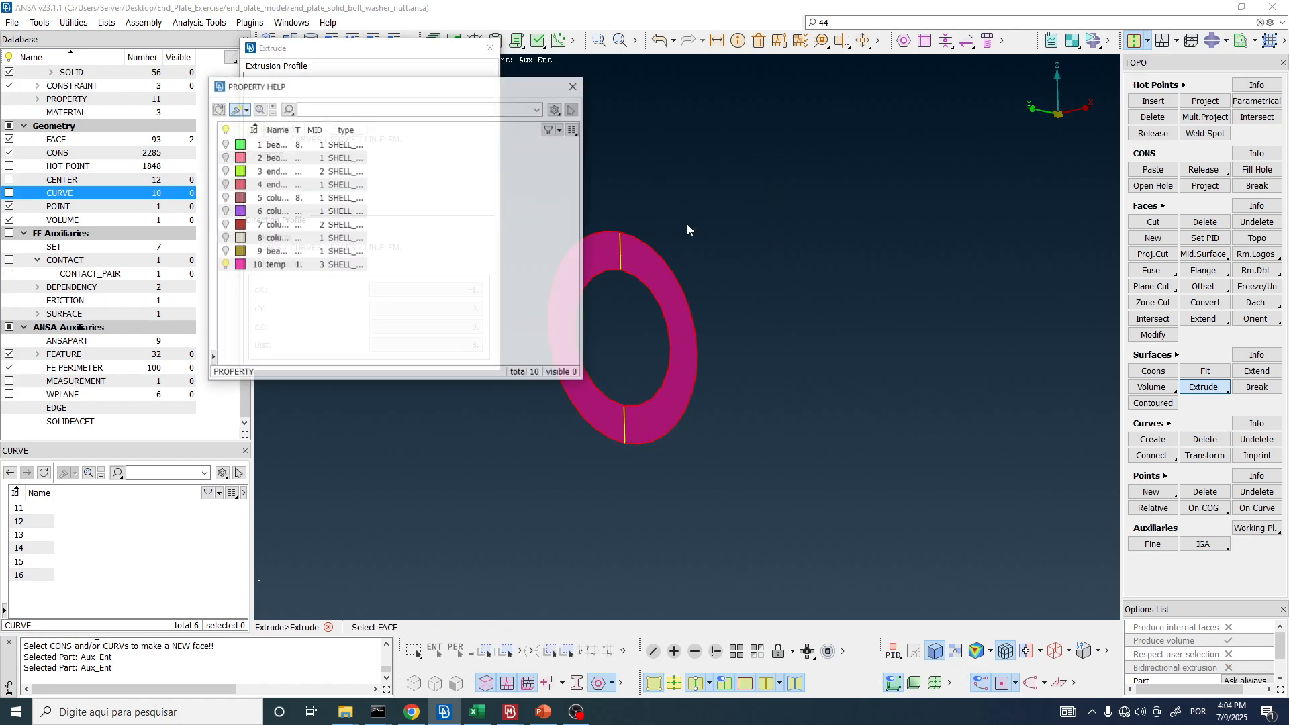
- Assign property temp and part Aux_Ent to each of the extruded surfaces and finish the extrusion
double_click(283, 266)
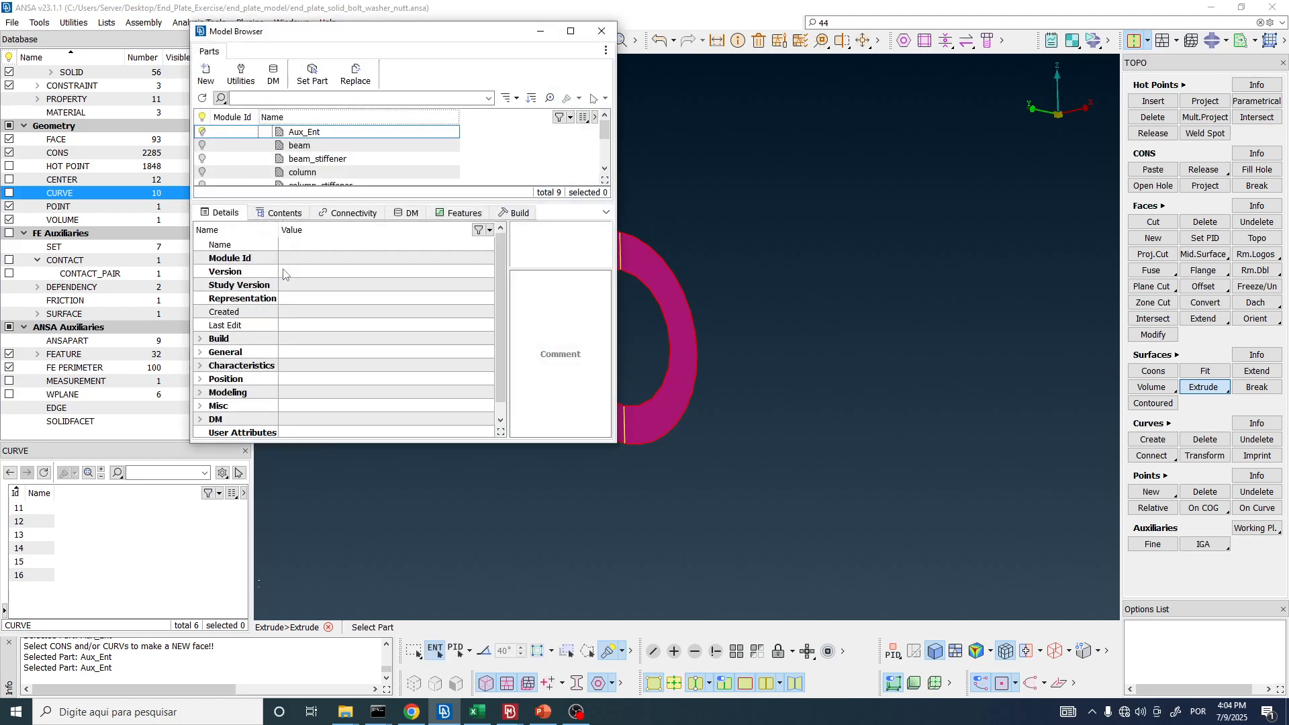
double_click(315, 133)
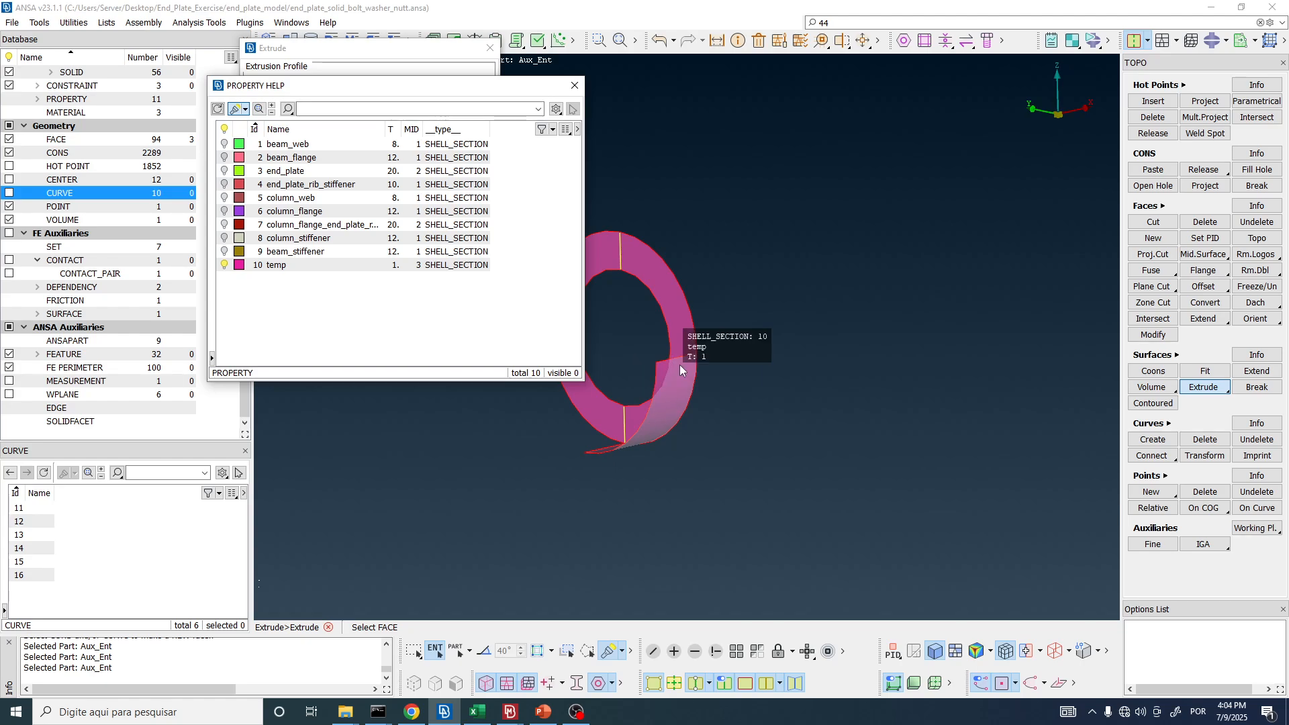
double_click(287, 266)
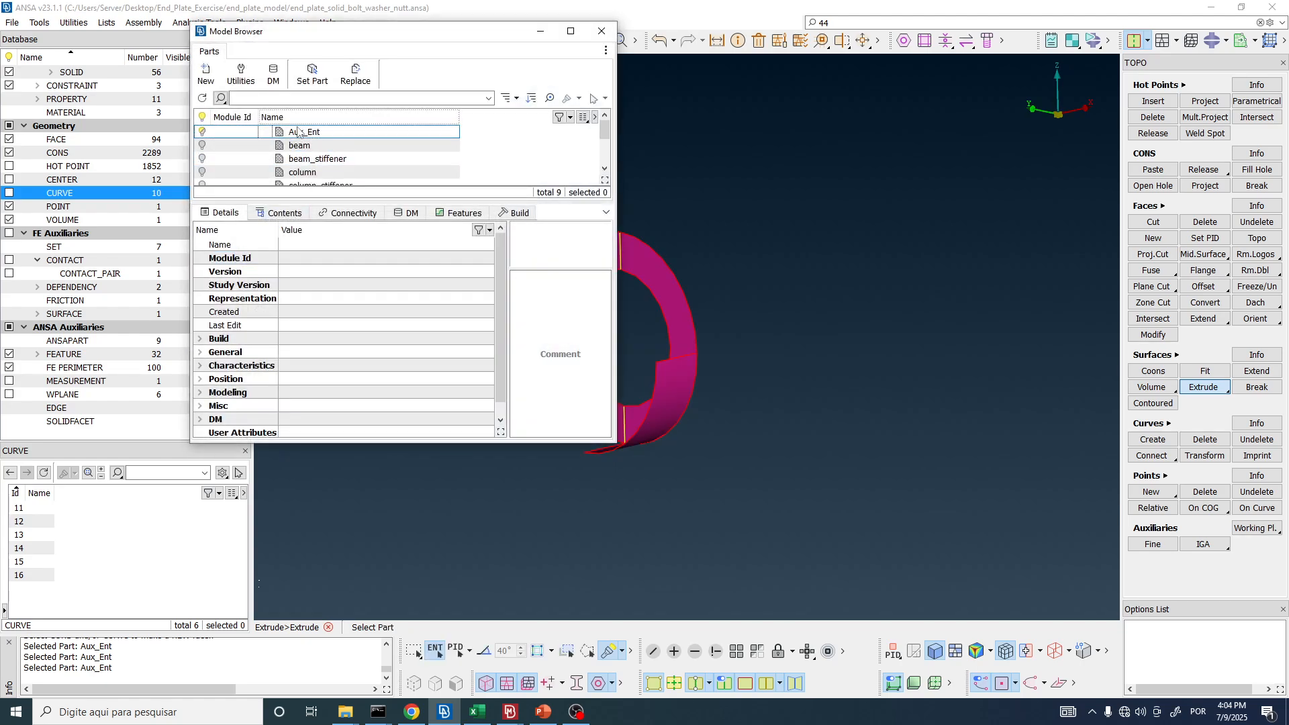
double_click(300, 132)
double_click(298, 268)
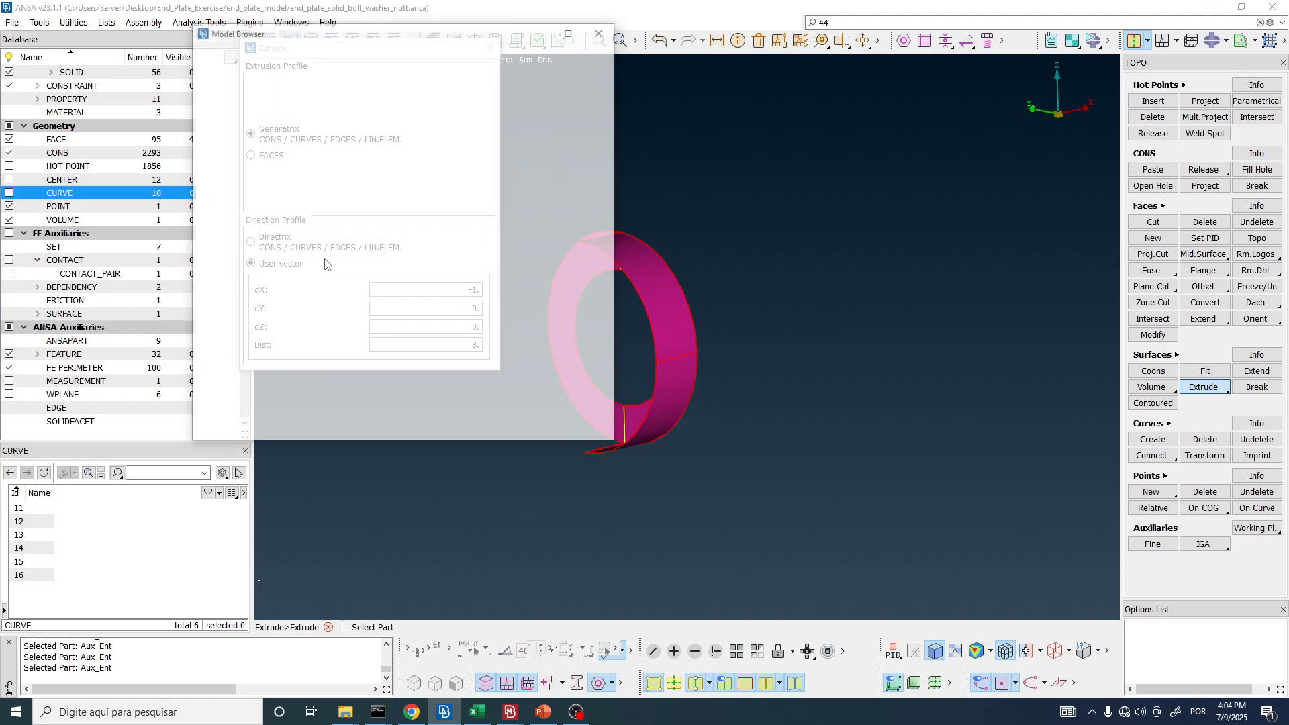
double_click(346, 133)
scroll(846, 288, "down", 3)
scroll(739, 315, "up", 3)
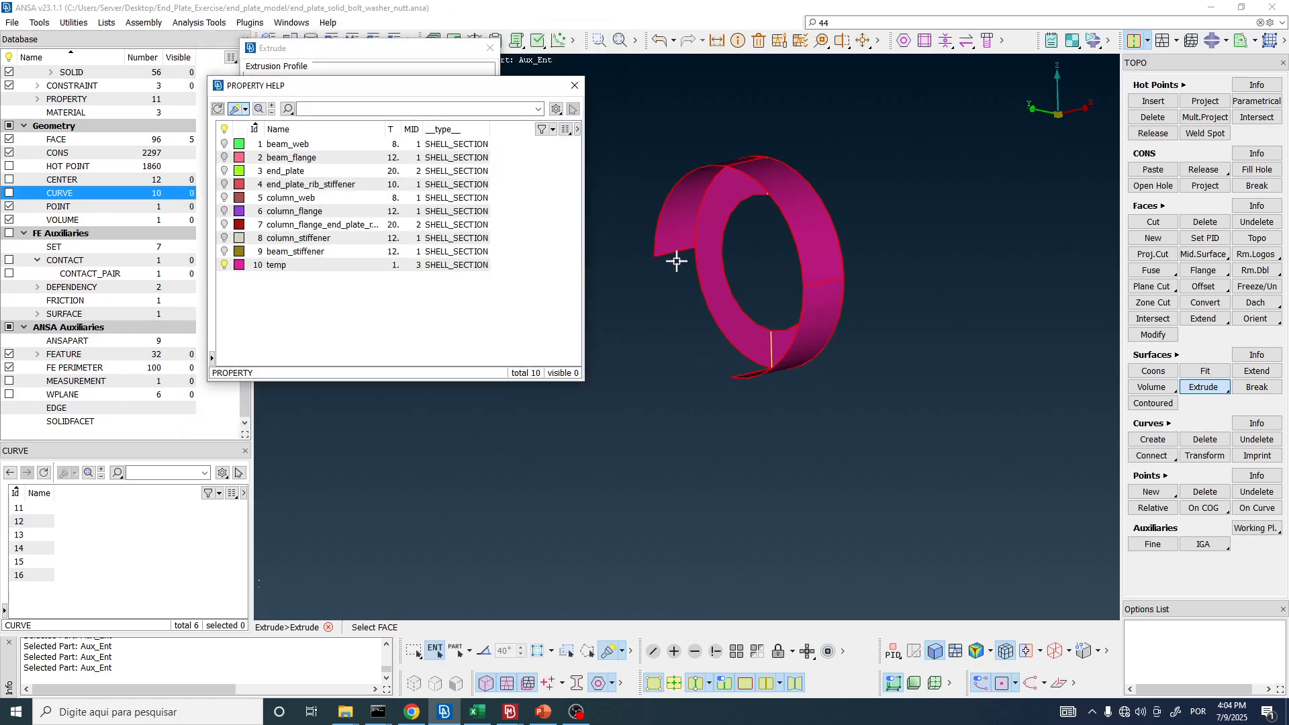
double_click(345, 265)
double_click(319, 133)
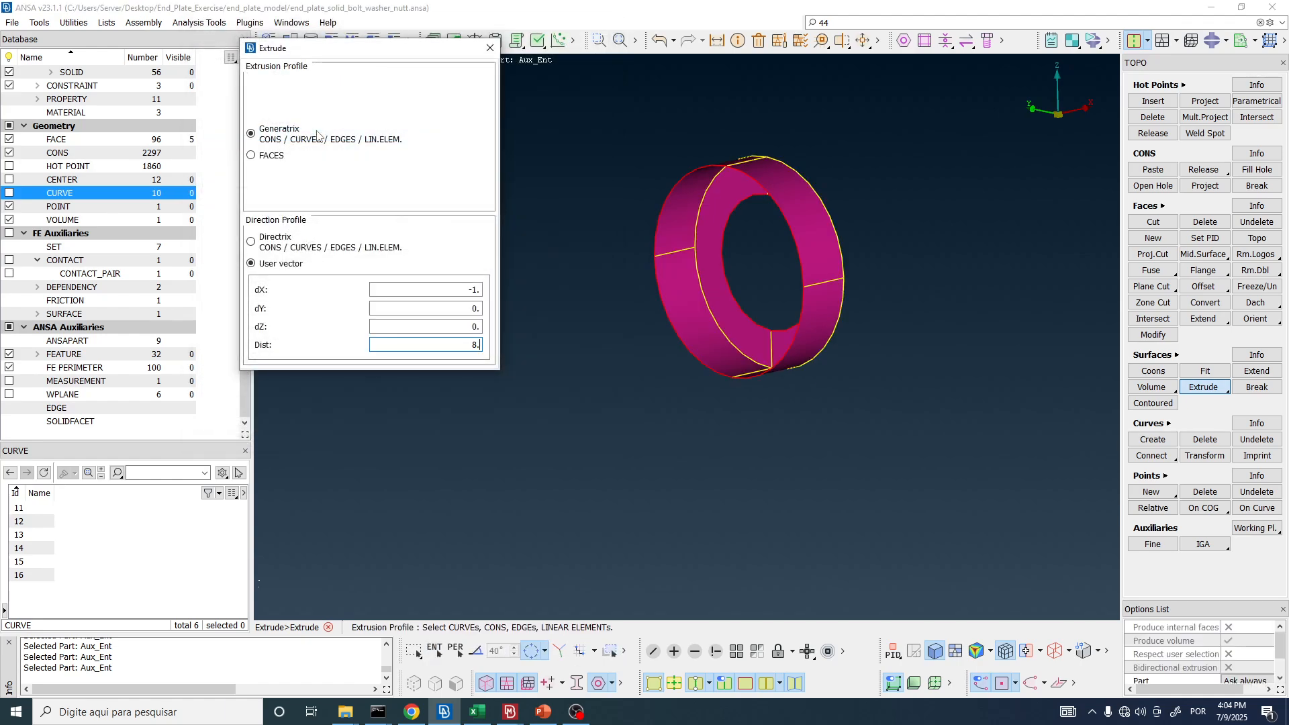
left_click_drag(849, 296, 773, 314, "ctrl")
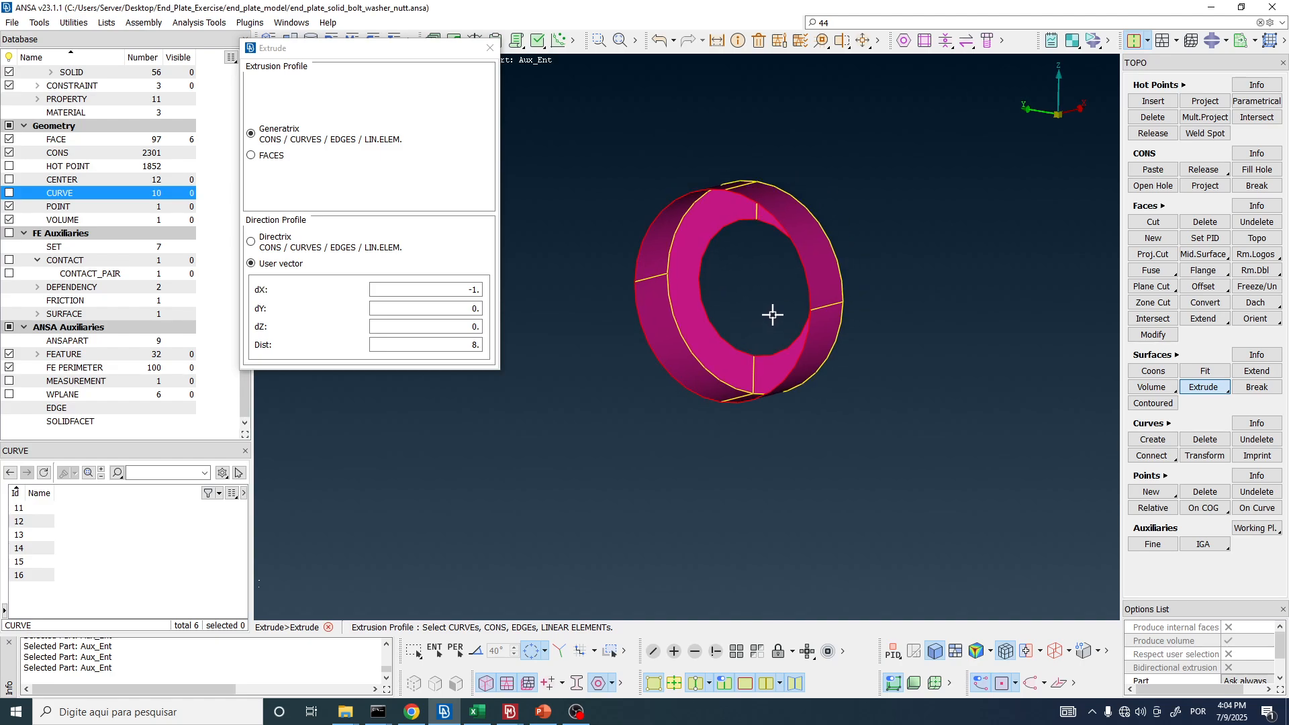
left_click(490, 48)
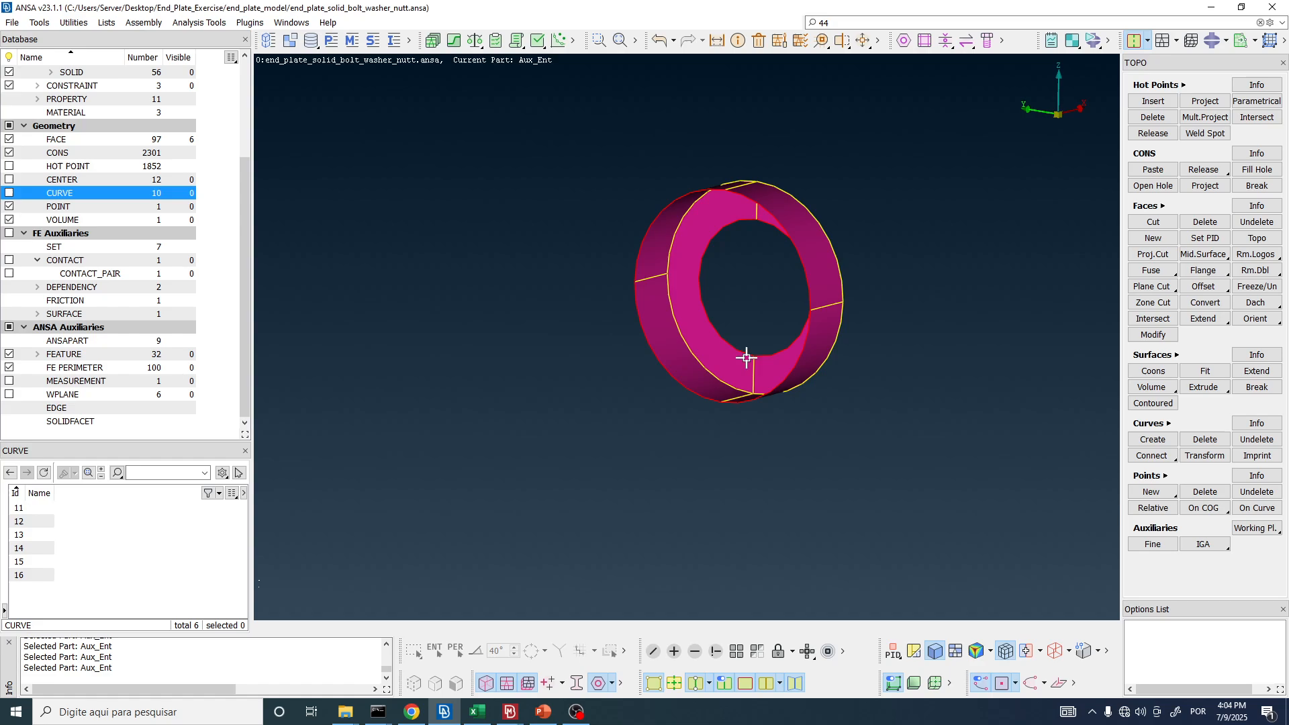
- Close the extruded cylinder's open end with a planar face from its complete circular perimeter, using part Aux_Ent and property temp
mouse_move(747, 358)
left_mouse_down("ctrl")
mouse_move(717, 354)
mouse_move(747, 362)
left_mouse_up("ctrl")
left_click_drag(980, 361, 966, 222, "ctrl")
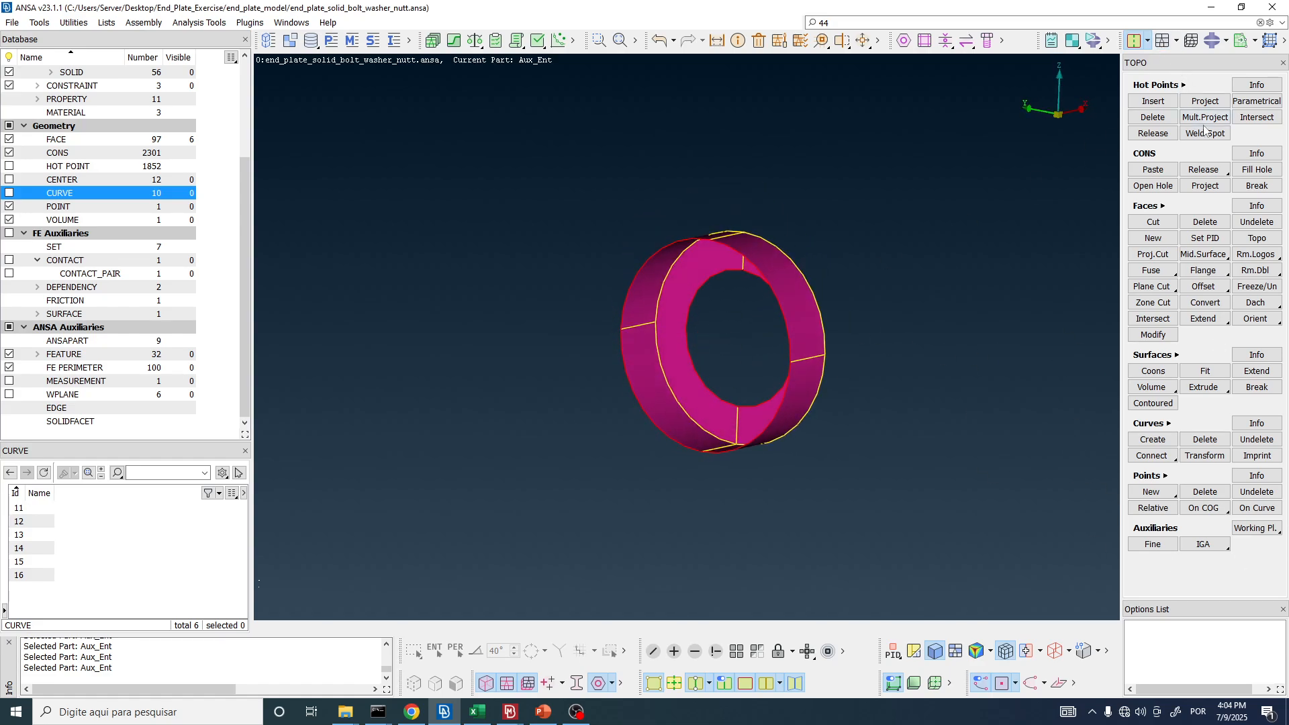
left_click(1156, 241)
left_click(358, 226)
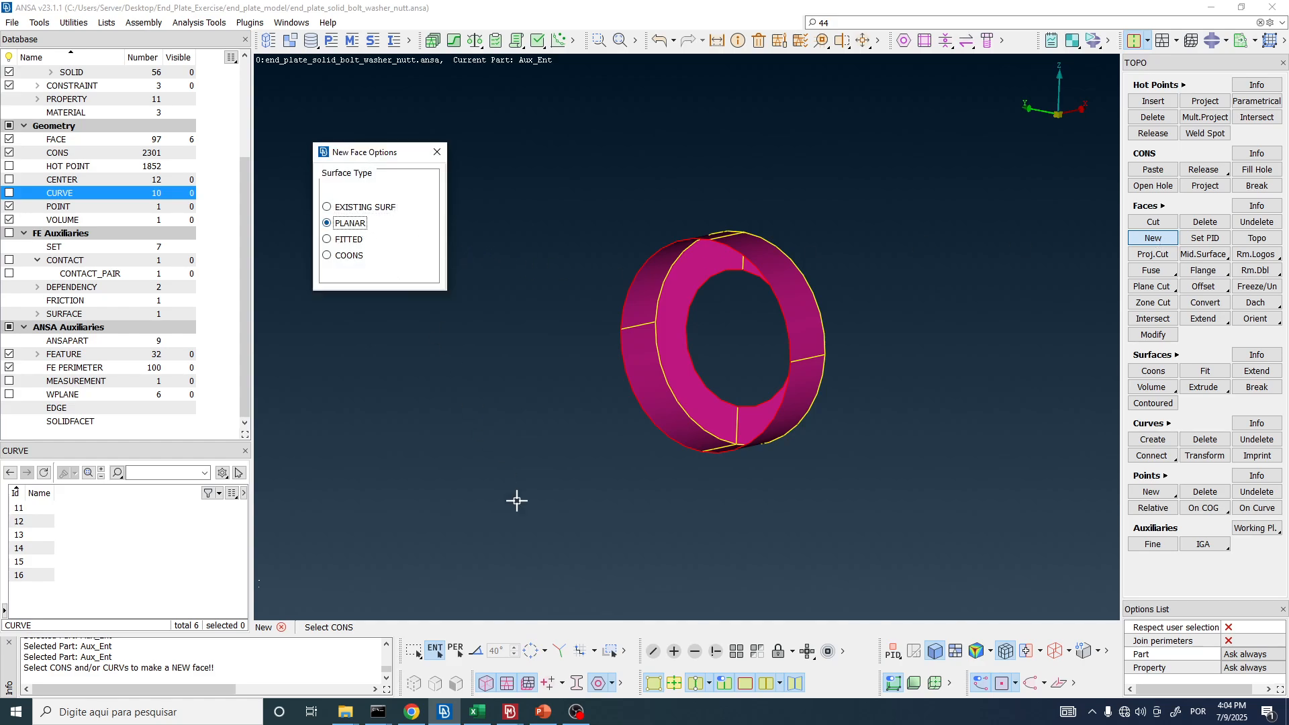
left_click(545, 651)
left_click(553, 669)
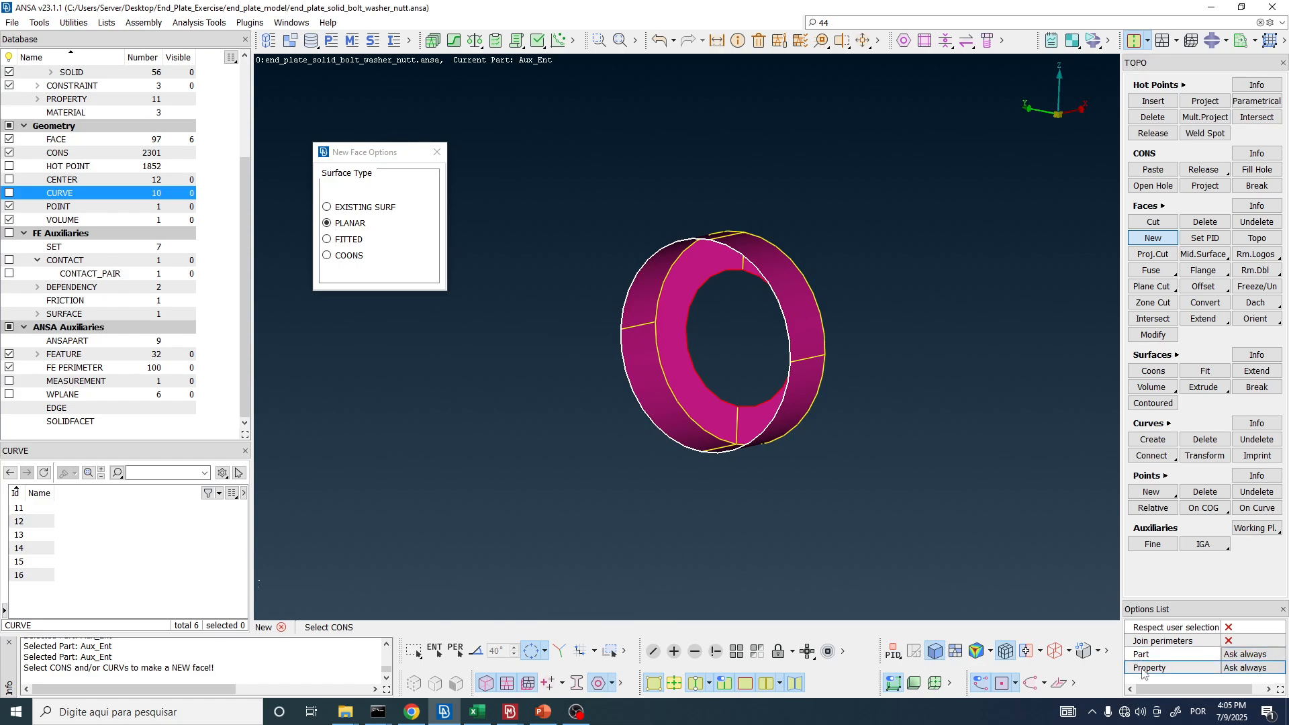
middle_click(701, 260)
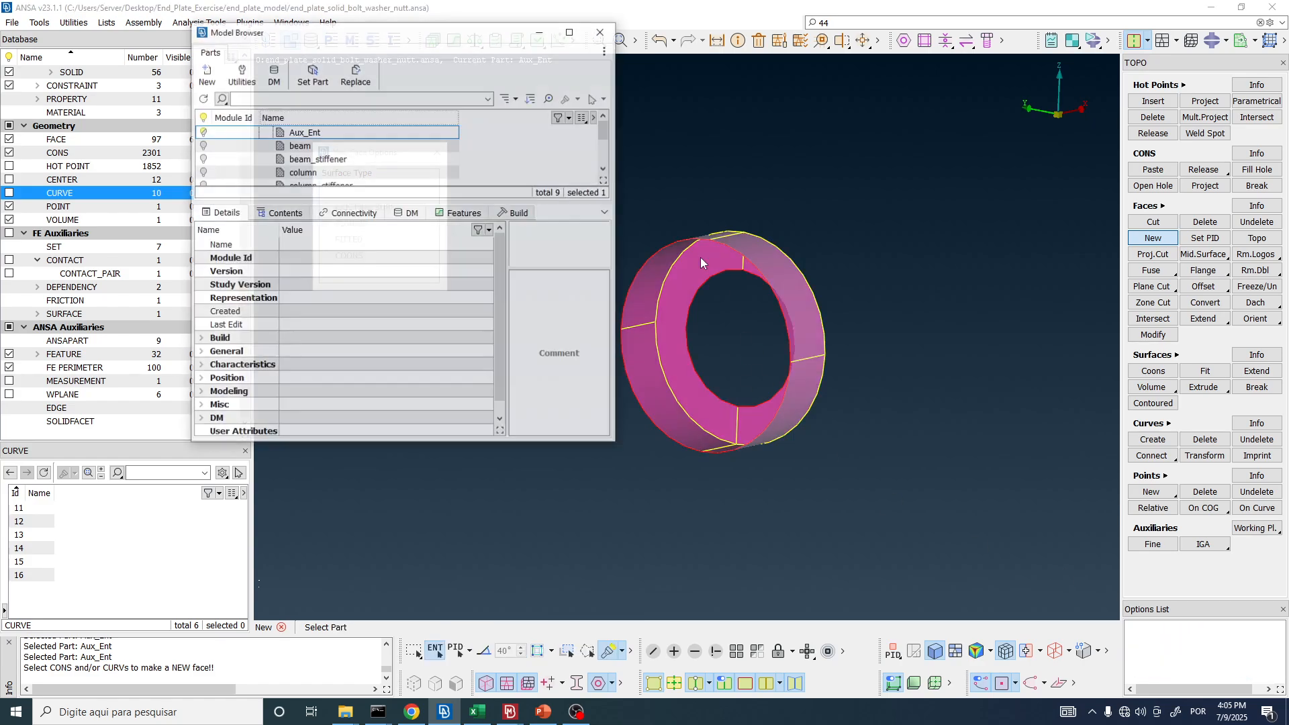
double_click(314, 128)
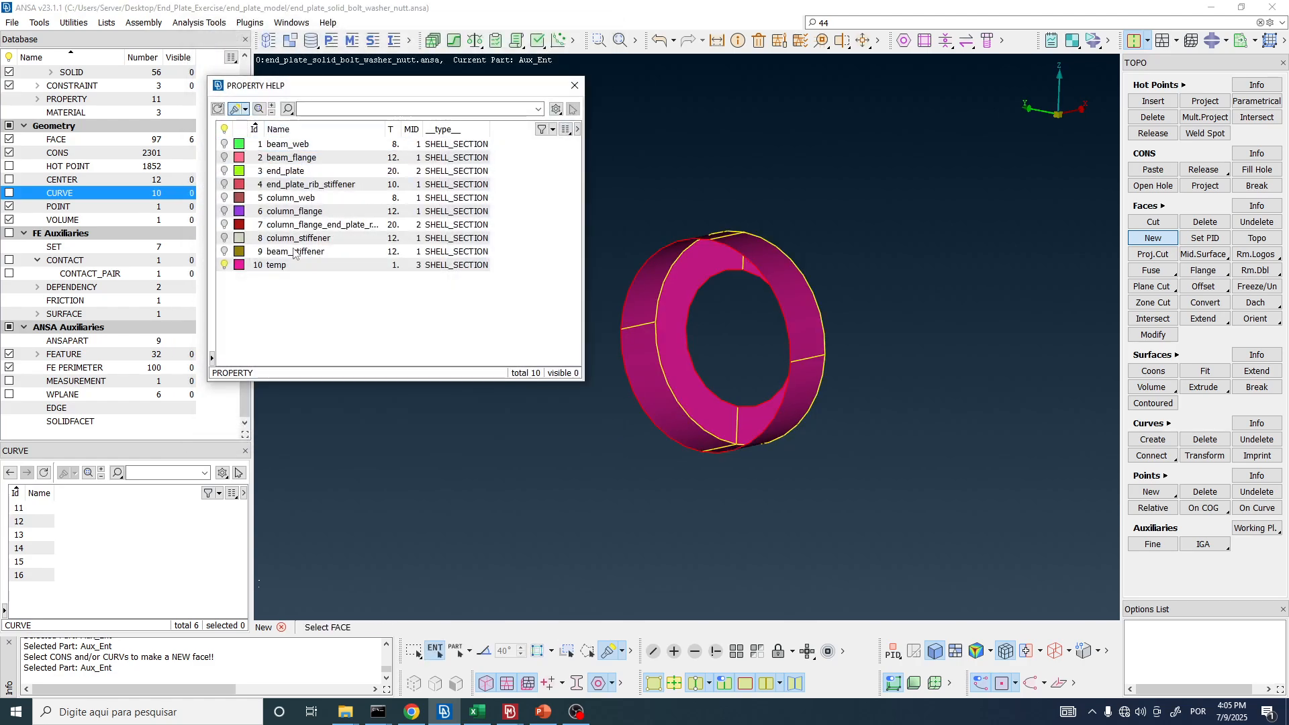
double_click(291, 266)
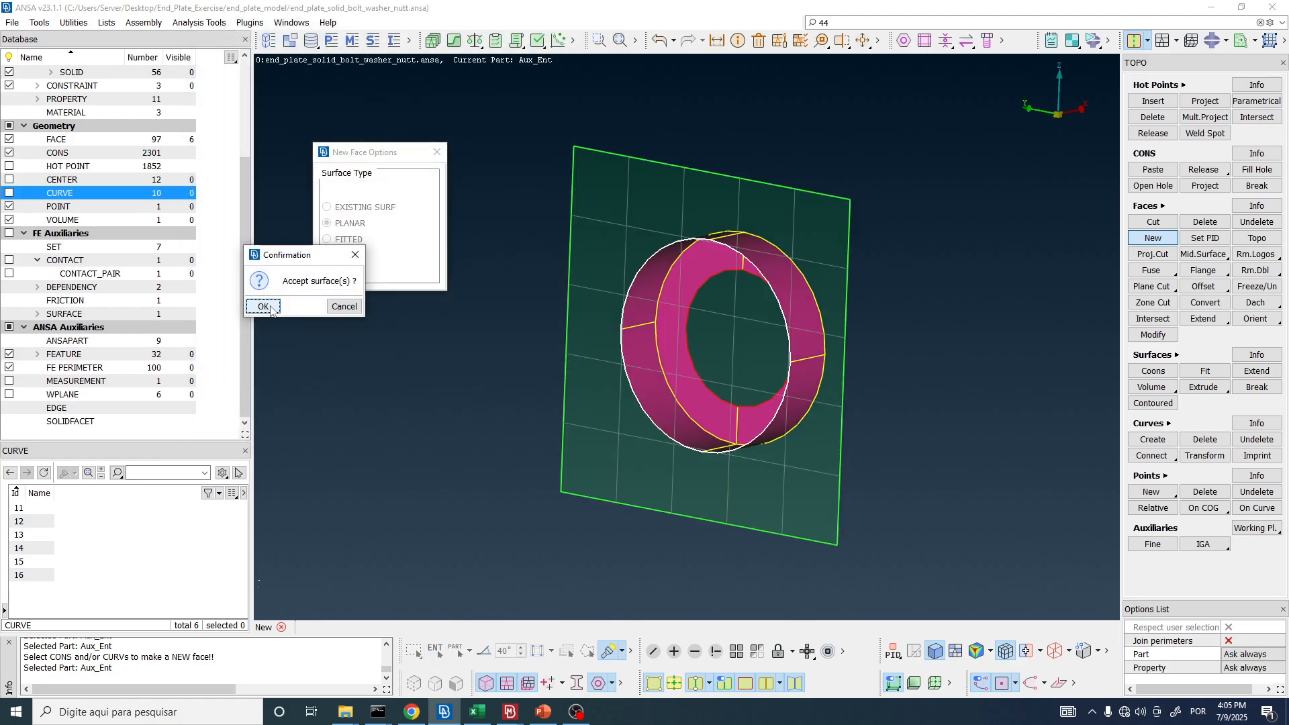
left_click(263, 307)
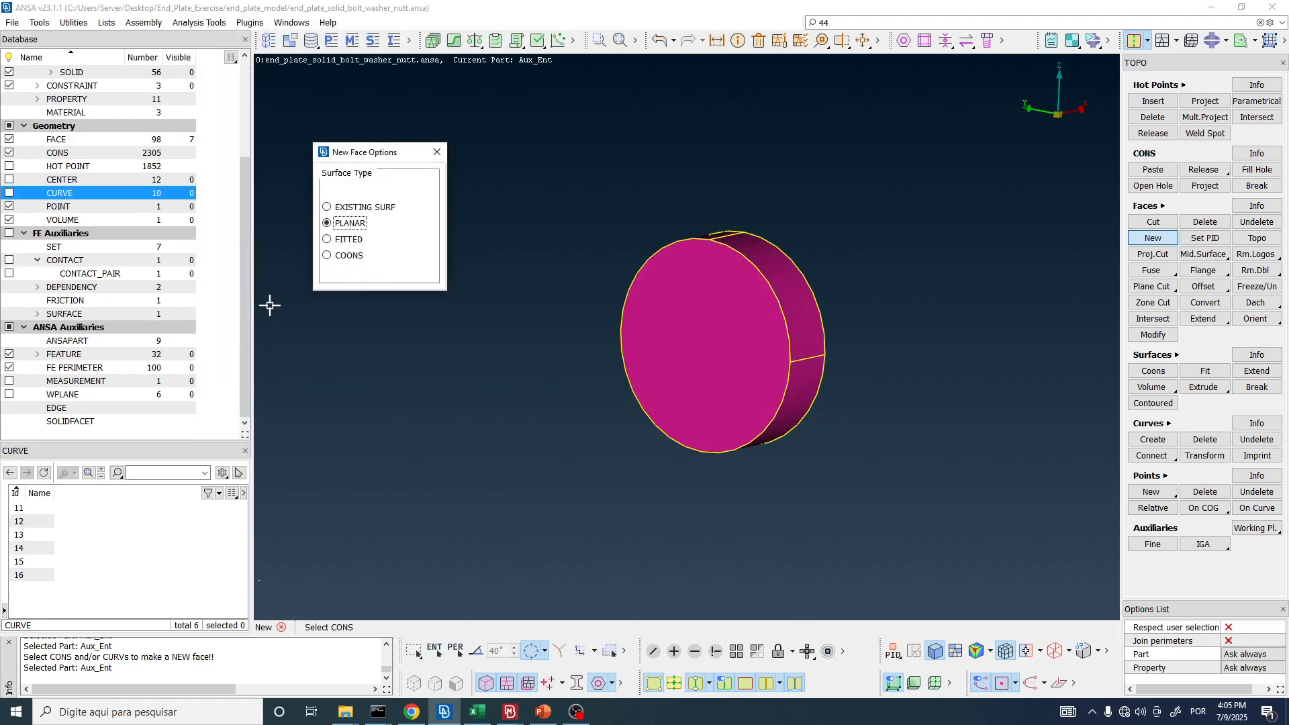
left_click(437, 152)
- Inspect the closed bolt head from the side and switch to the shi2007.pdf paper in Chrome
mouse_move(717, 281)
left_mouse_down("ctrl")
mouse_move(656, 289)
mouse_move(838, 293)
mouse_move(694, 291)
mouse_move(709, 296)
left_mouse_up("ctrl")
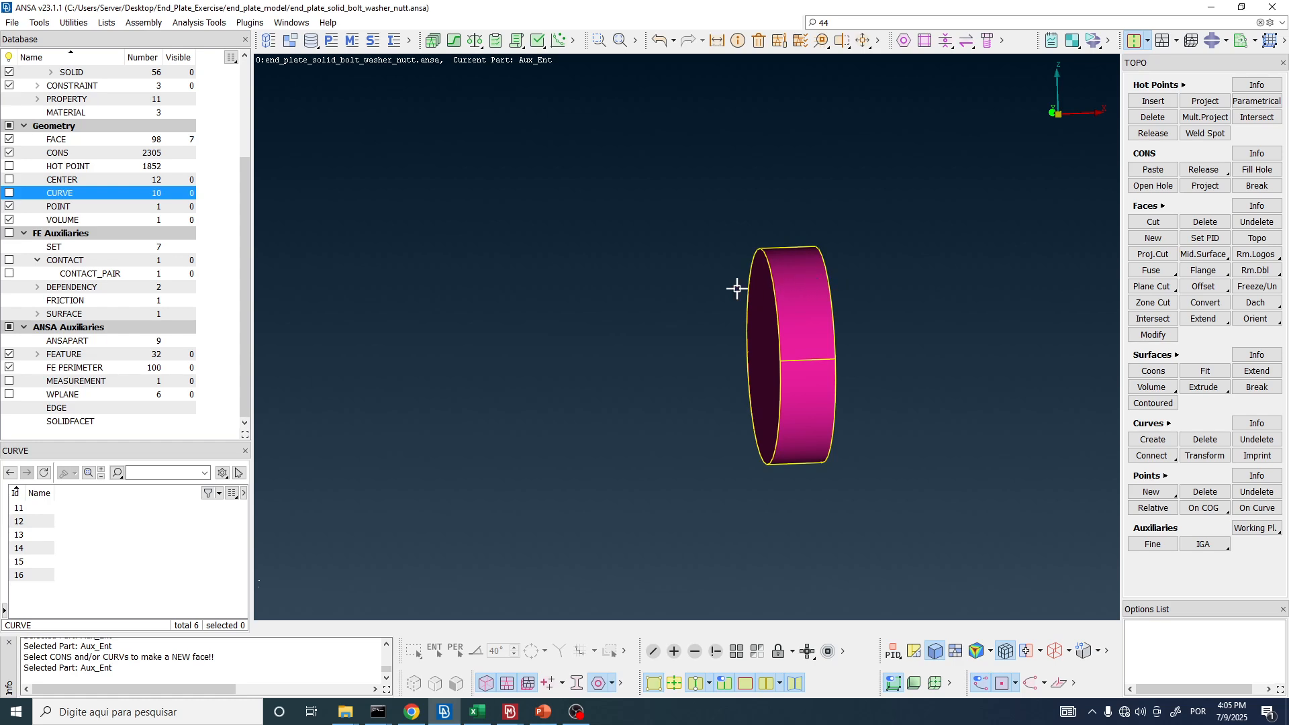
left_click_drag(736, 288, 699, 323, "ctrl")
left_click(427, 716)
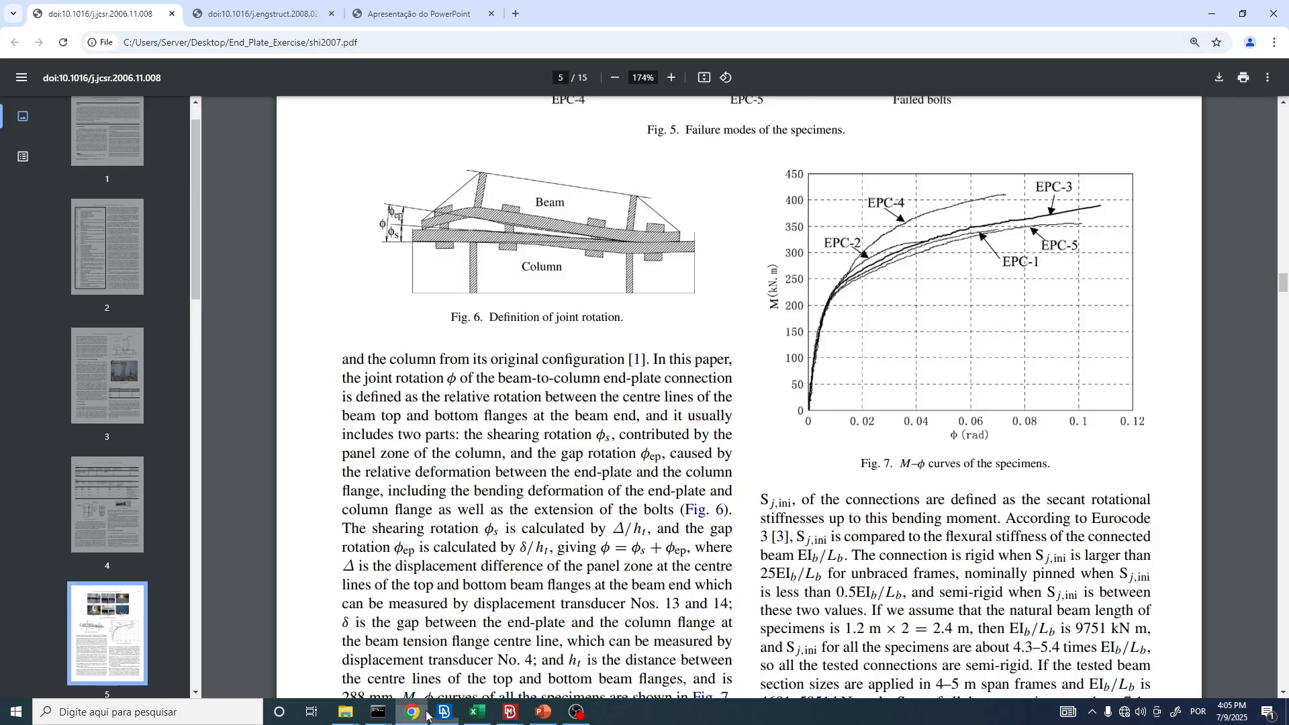
- Review the specimen details in the 2007 paper and the bolt model and material properties in the 2008 paper, and return to ANSA
scroll(878, 243, "up", 20)
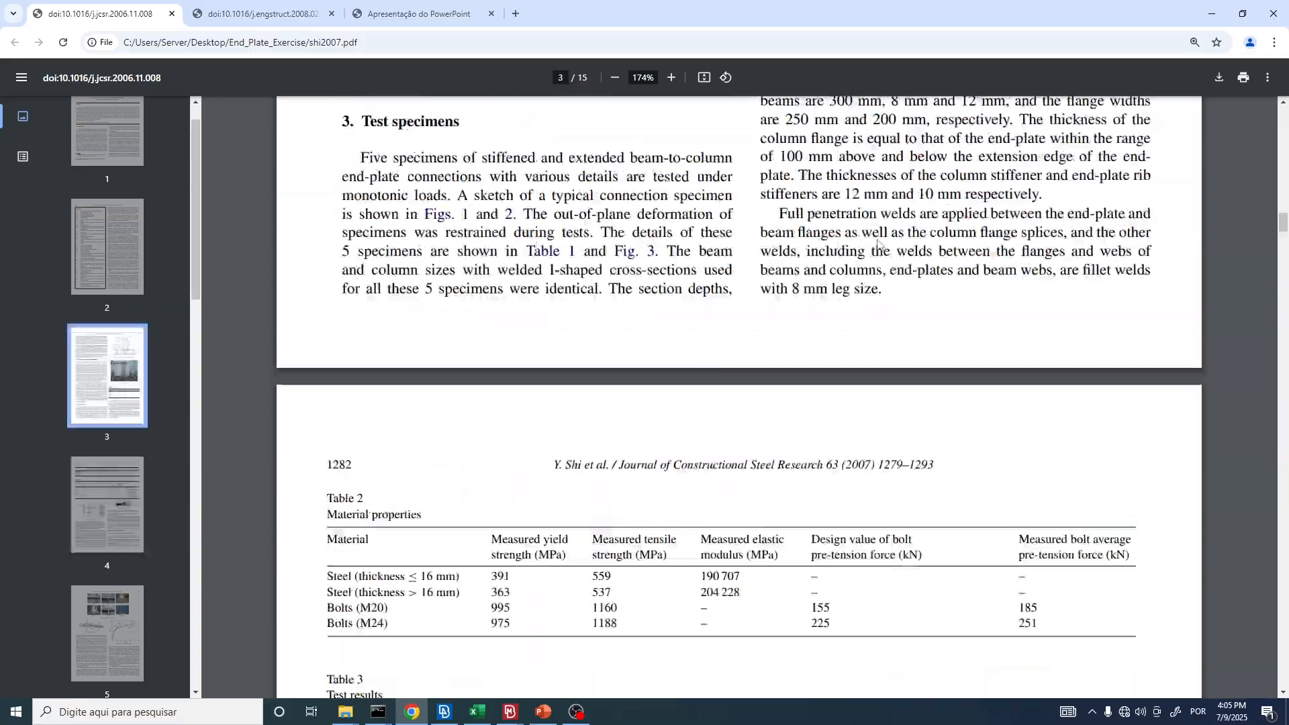
scroll(879, 243, "up", 10)
scroll(879, 244, "up", 20)
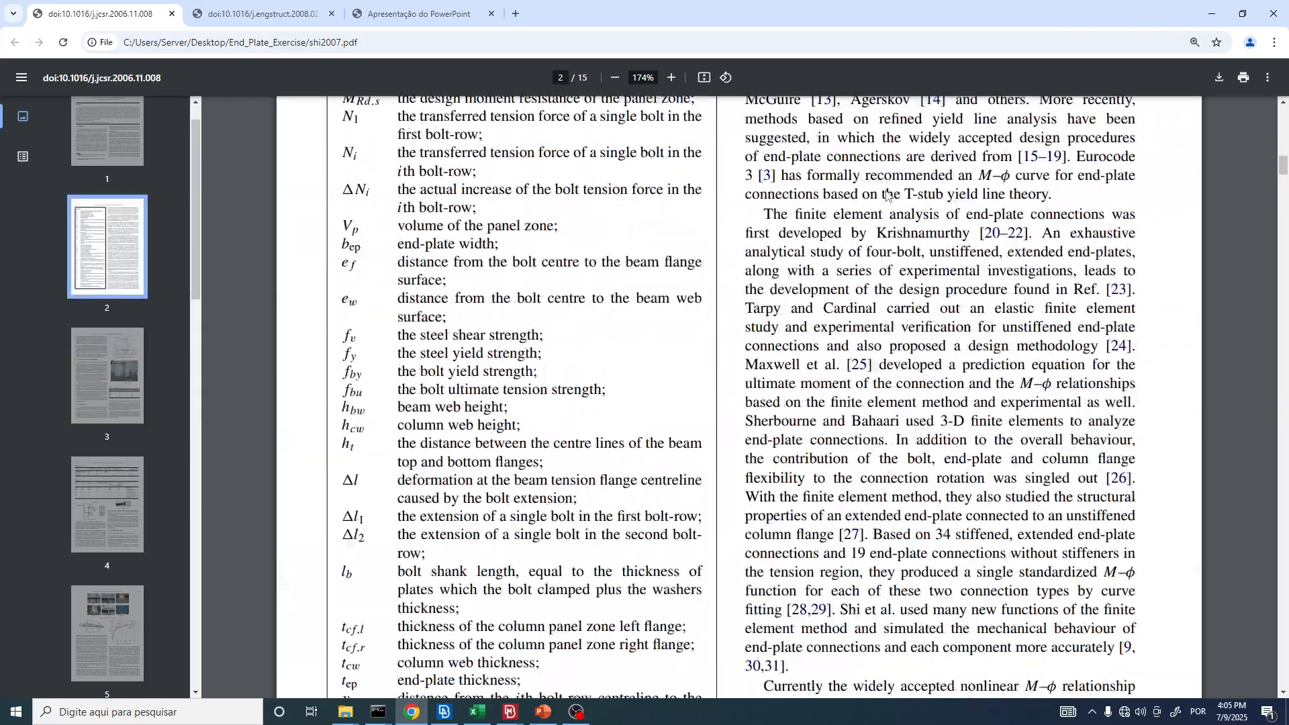
scroll(887, 195, "up", 4)
key("ctrl+Tab")
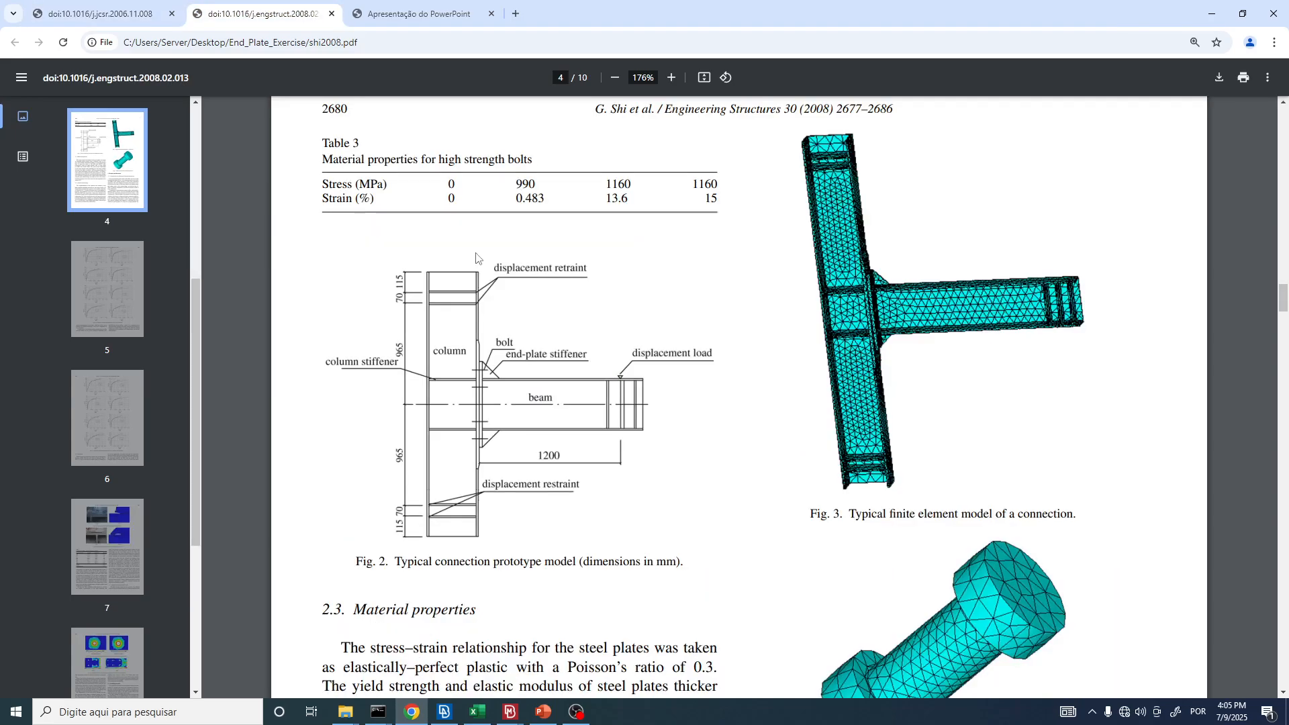
scroll(890, 279, "down", 9)
scroll(876, 274, "up", 1)
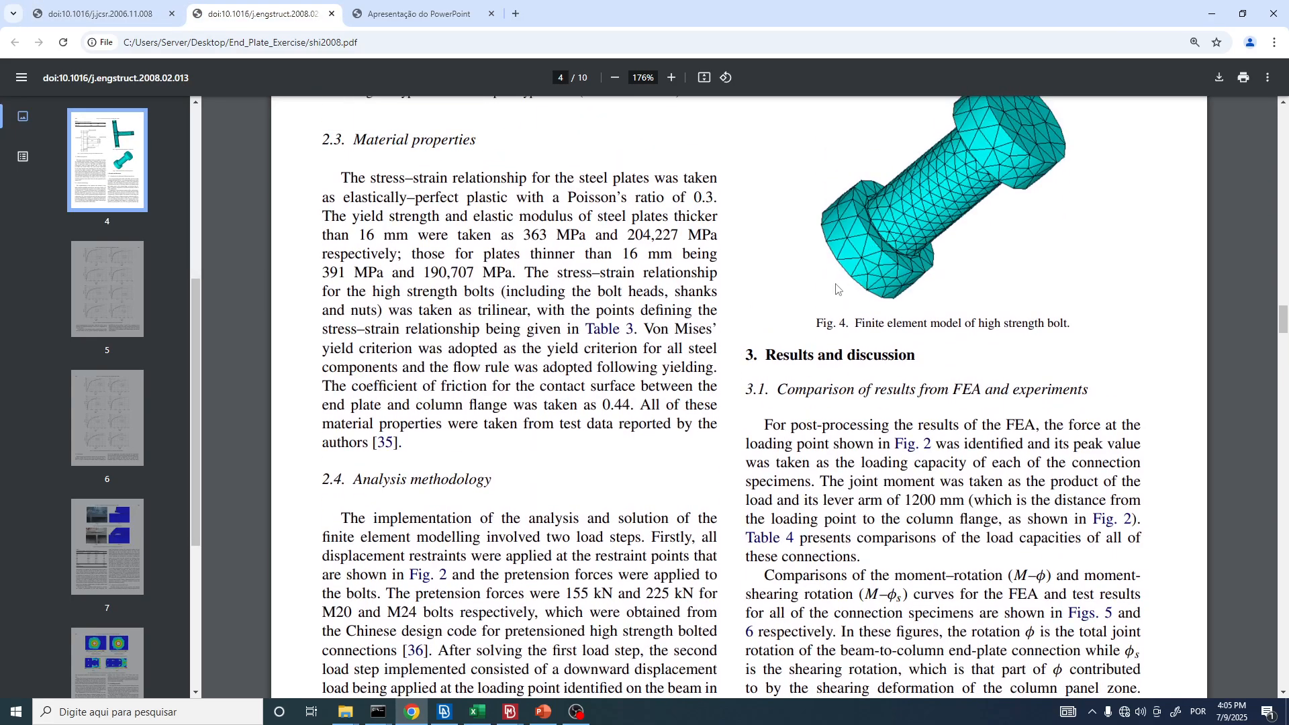
key("alt+Tab")
scroll(693, 361, "up", 4)
left_click_drag(693, 362, 731, 382, "ctrl")
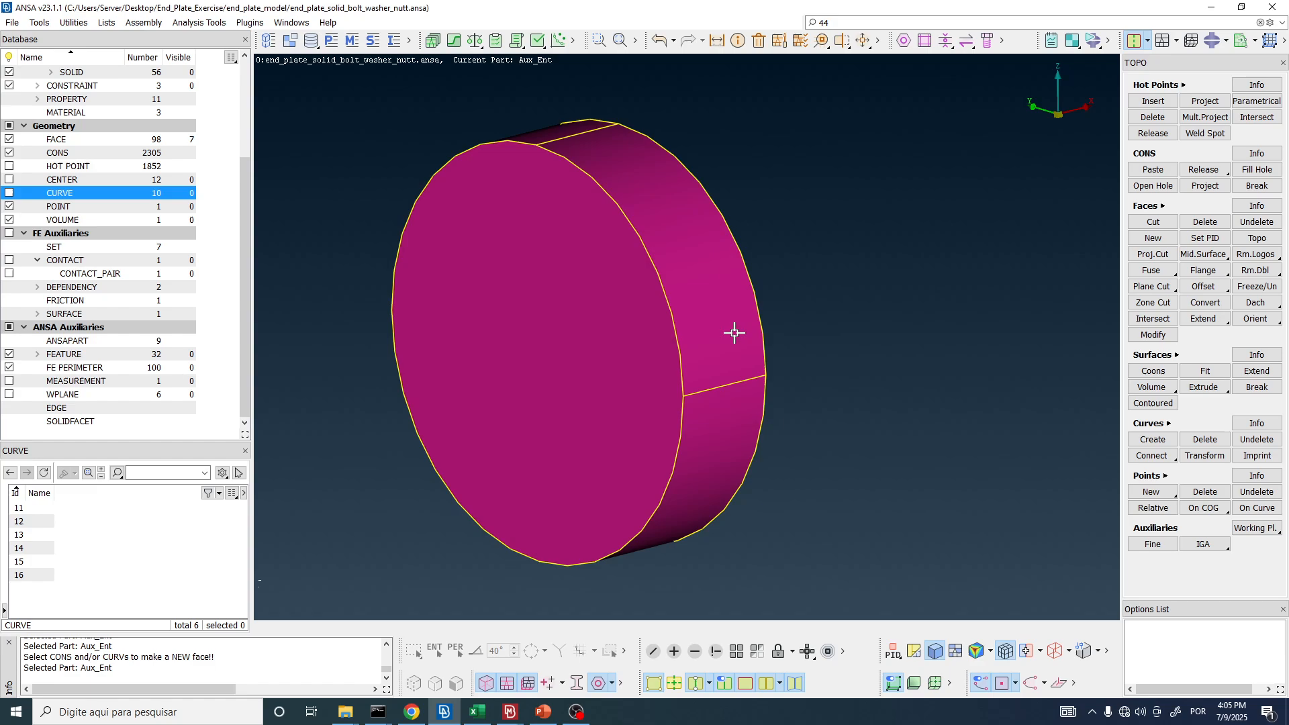
scroll(734, 333, "down", 4)
left_click_drag(728, 296, 679, 278, "ctrl")
left_click(864, 42)
left_click(873, 61)
left_click(864, 43)
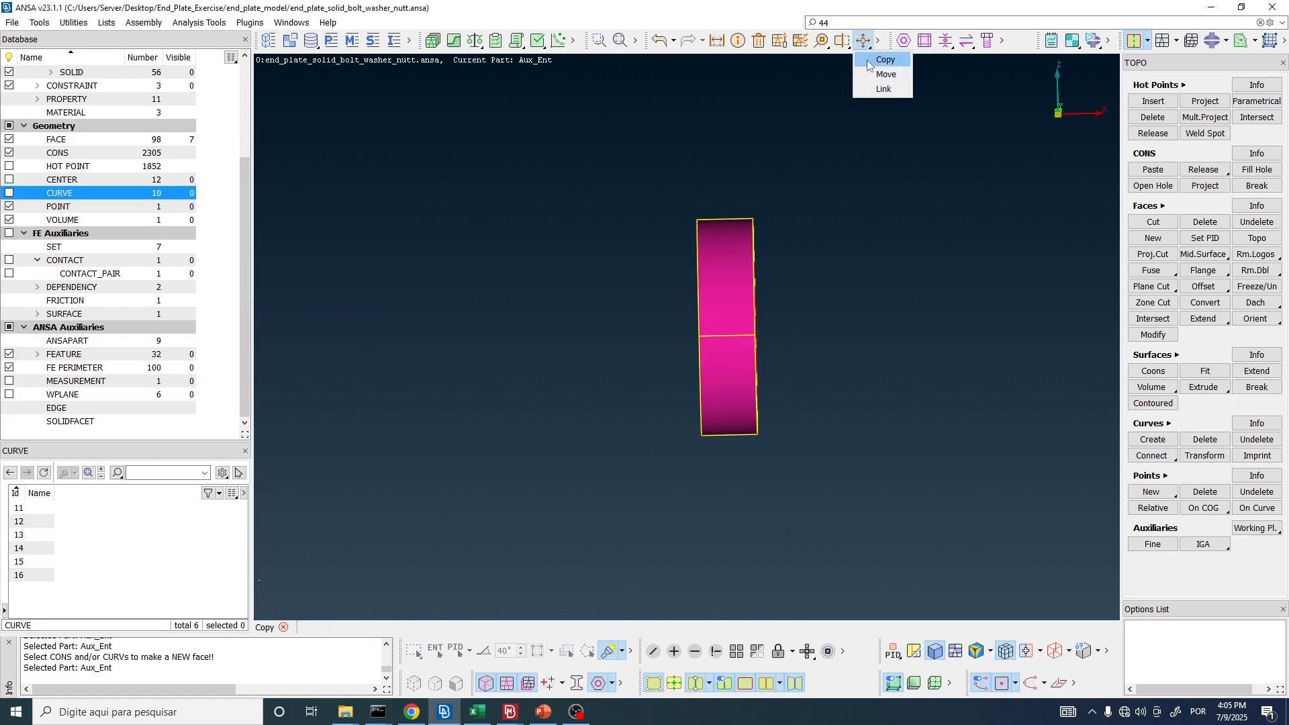
left_click(885, 74)
left_click_drag(675, 138, 771, 306)
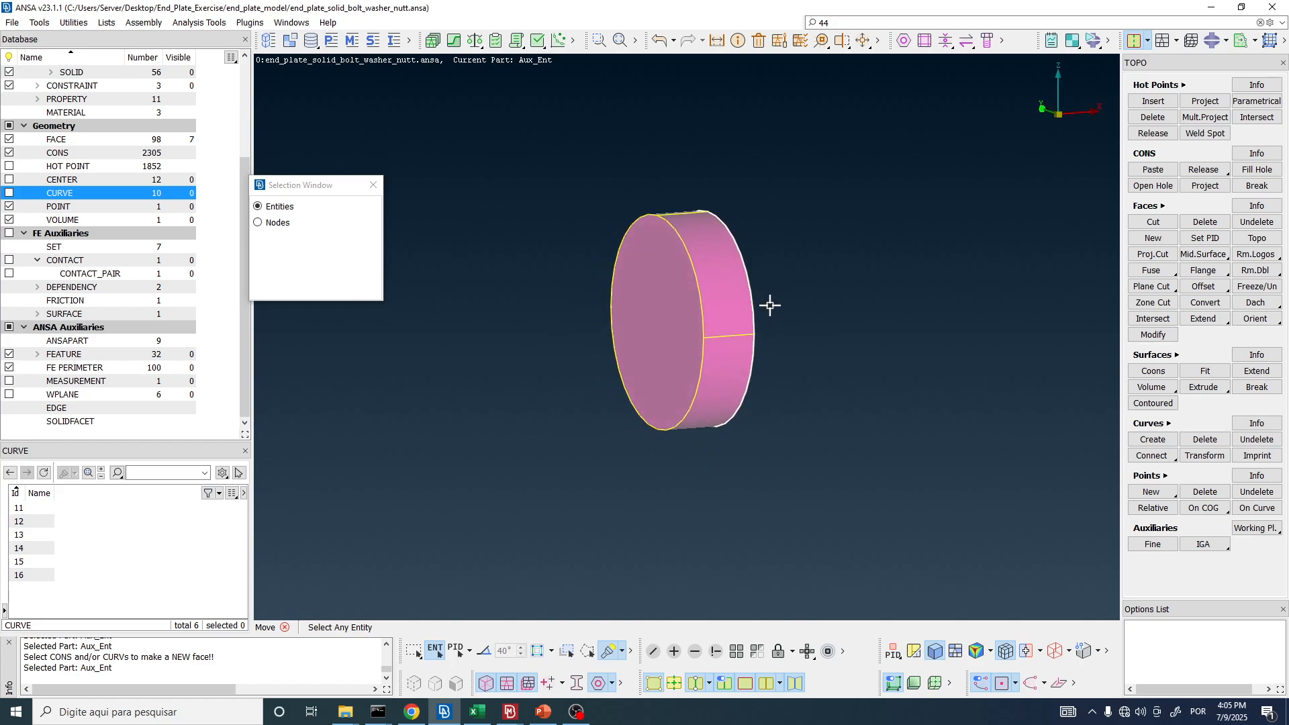
middle_click(770, 305)
- Try to move the disc's flat end face by 8 along negative X, using the rim's straight edge as the translation vector
mouse_move(658, 284)
left_mouse_down("ctrl")
mouse_move(593, 274)
mouse_move(636, 293)
left_mouse_up("ctrl")
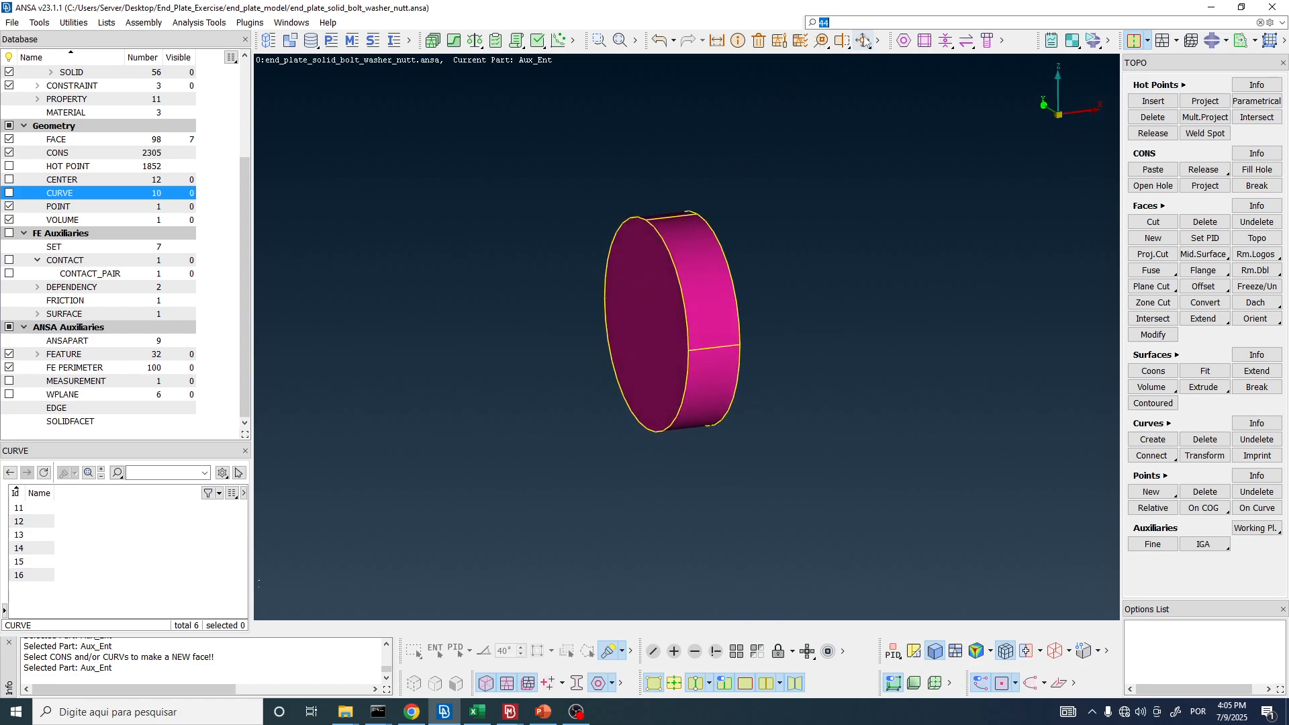
left_click(876, 74)
left_click(625, 280)
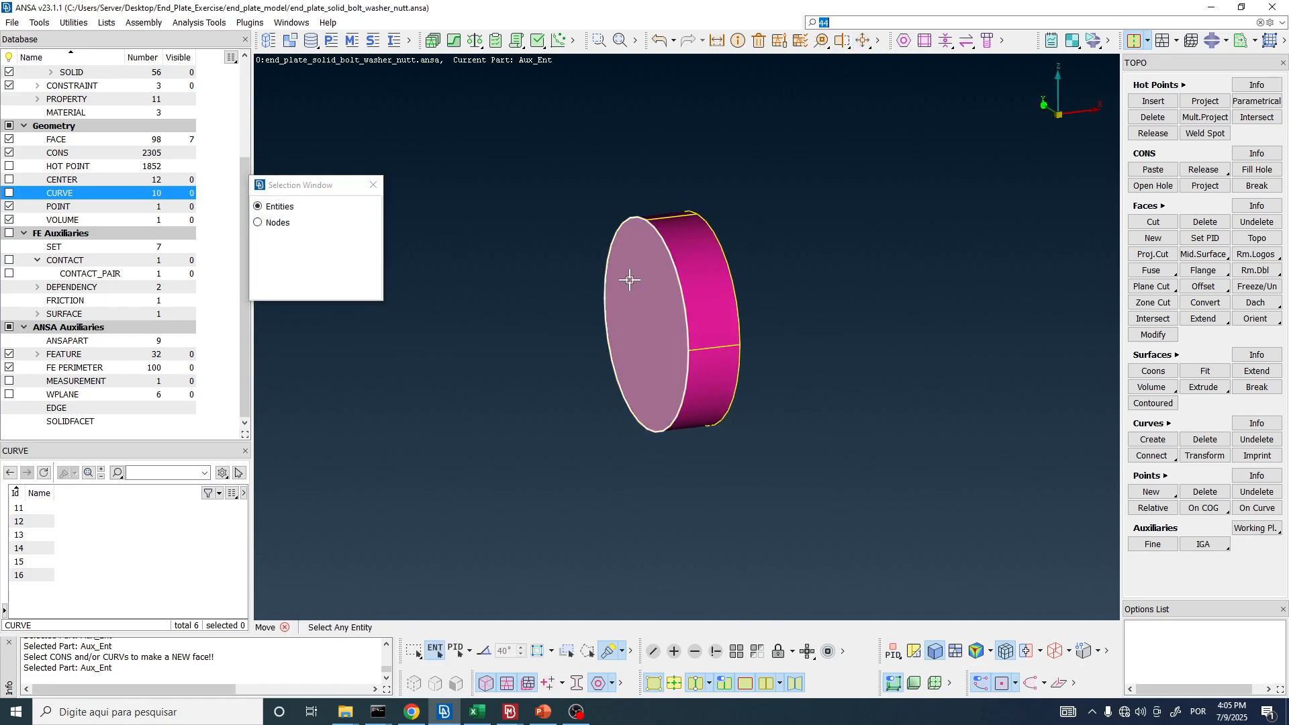
middle_click(636, 274)
left_click(738, 346)
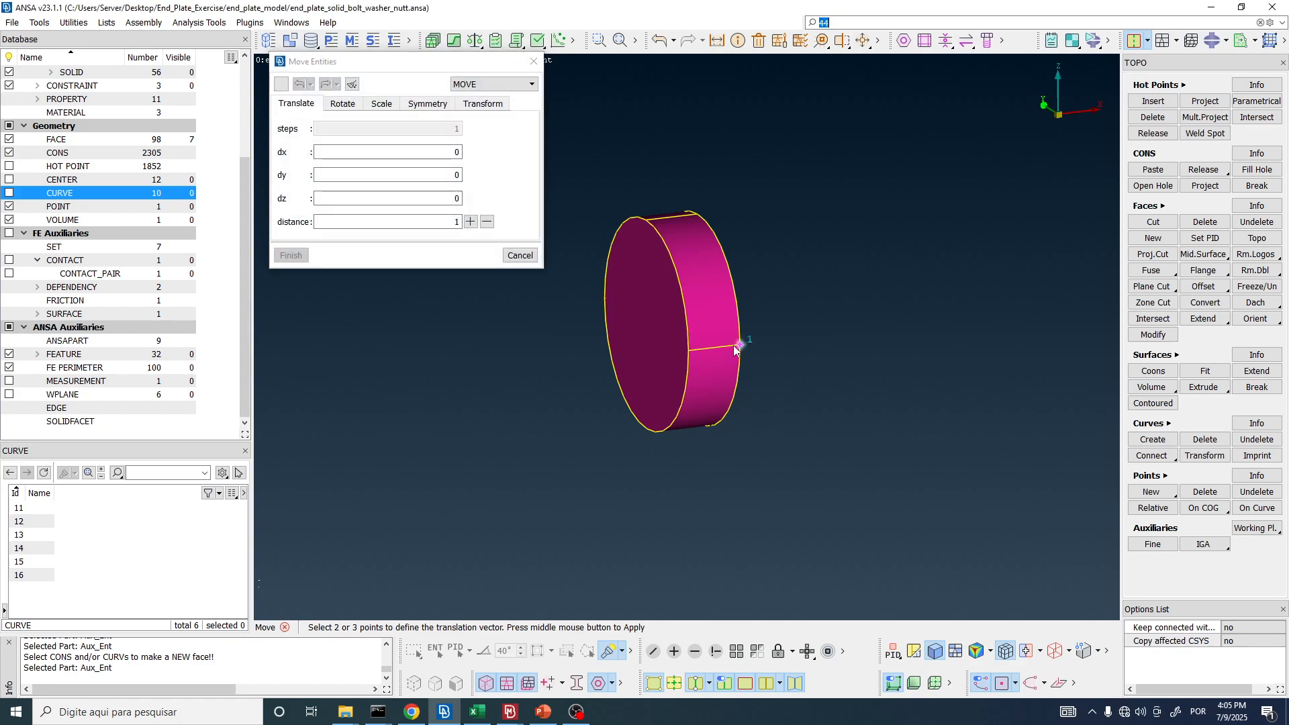
left_click(689, 351)
middle_click(690, 357)
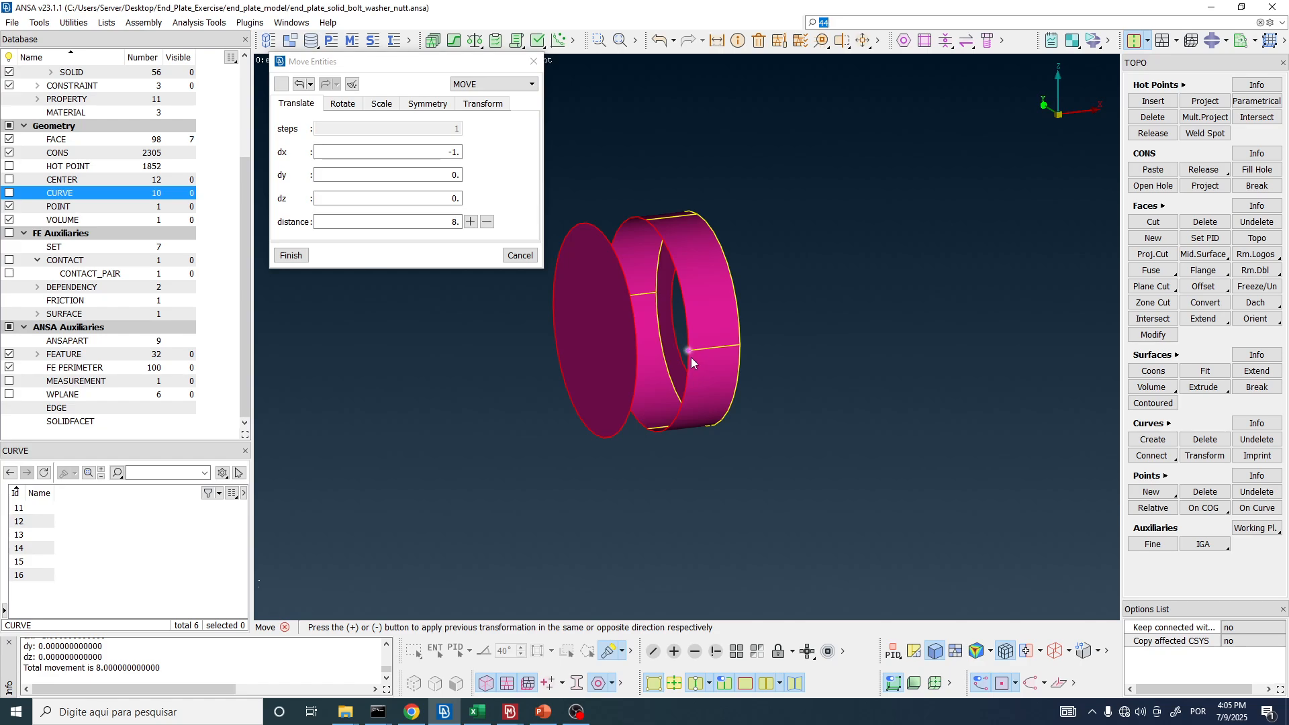
mouse_move(691, 357)
left_mouse_down("ctrl")
mouse_move(665, 349)
mouse_move(659, 384)
mouse_move(679, 336)
mouse_move(690, 340)
left_mouse_up("ctrl")
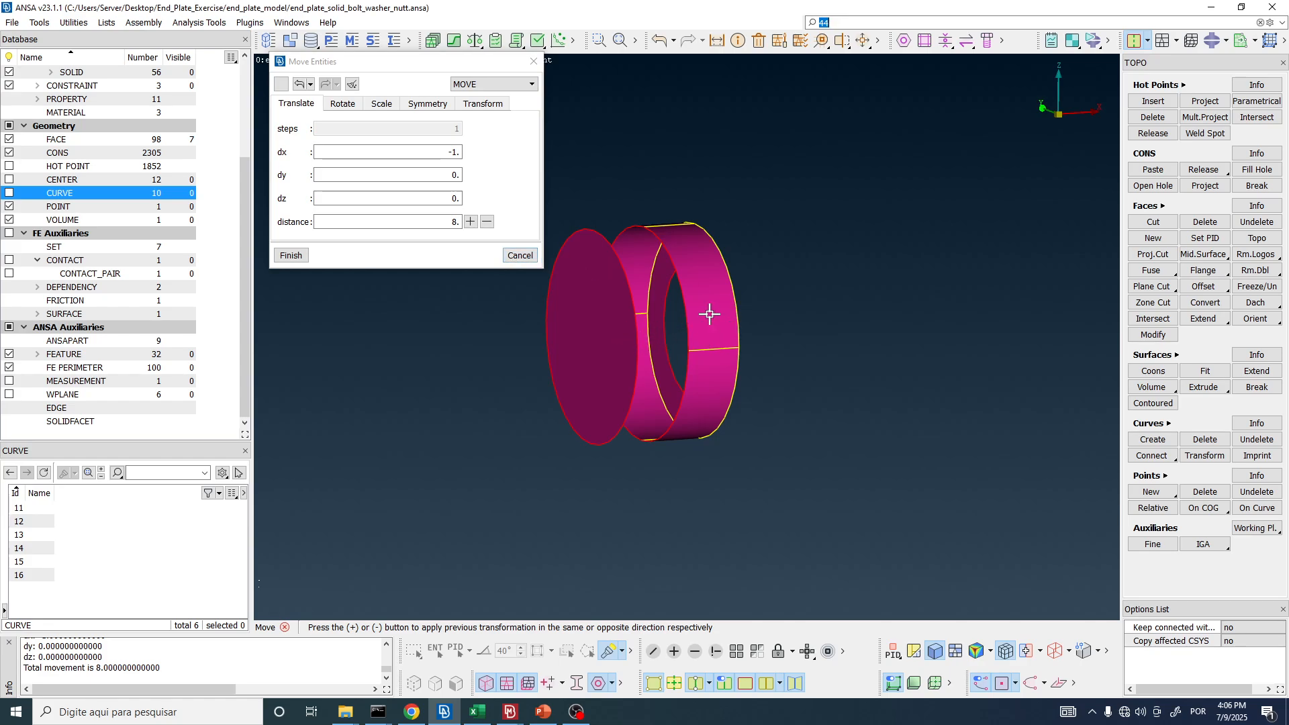
left_click(531, 260)
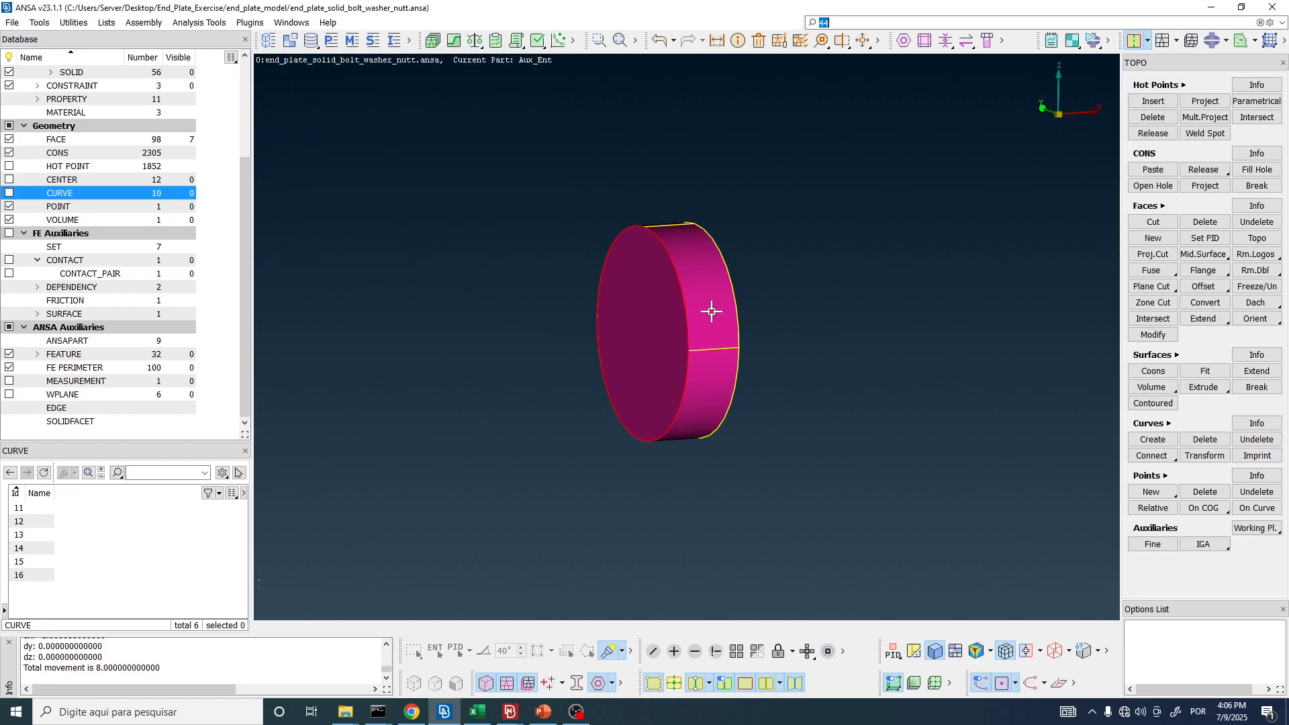
- Paste the disc's released edges together by applying Topo to all visible CONS
scroll(712, 311, "up", 3)
left_click_drag(707, 312, 723, 349, "ctrl")
scroll(723, 350, "down", 3)
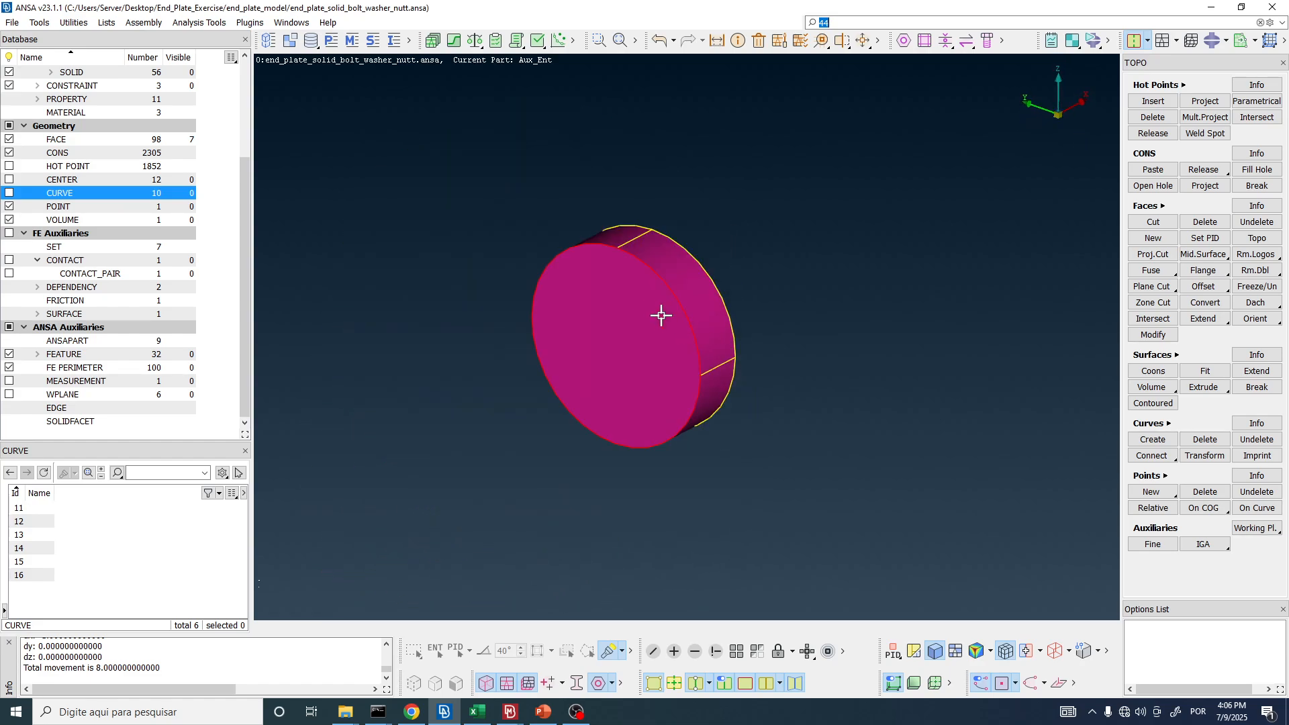
scroll(613, 258, "up", 5)
left_click_drag(613, 258, 621, 223, "ctrl")
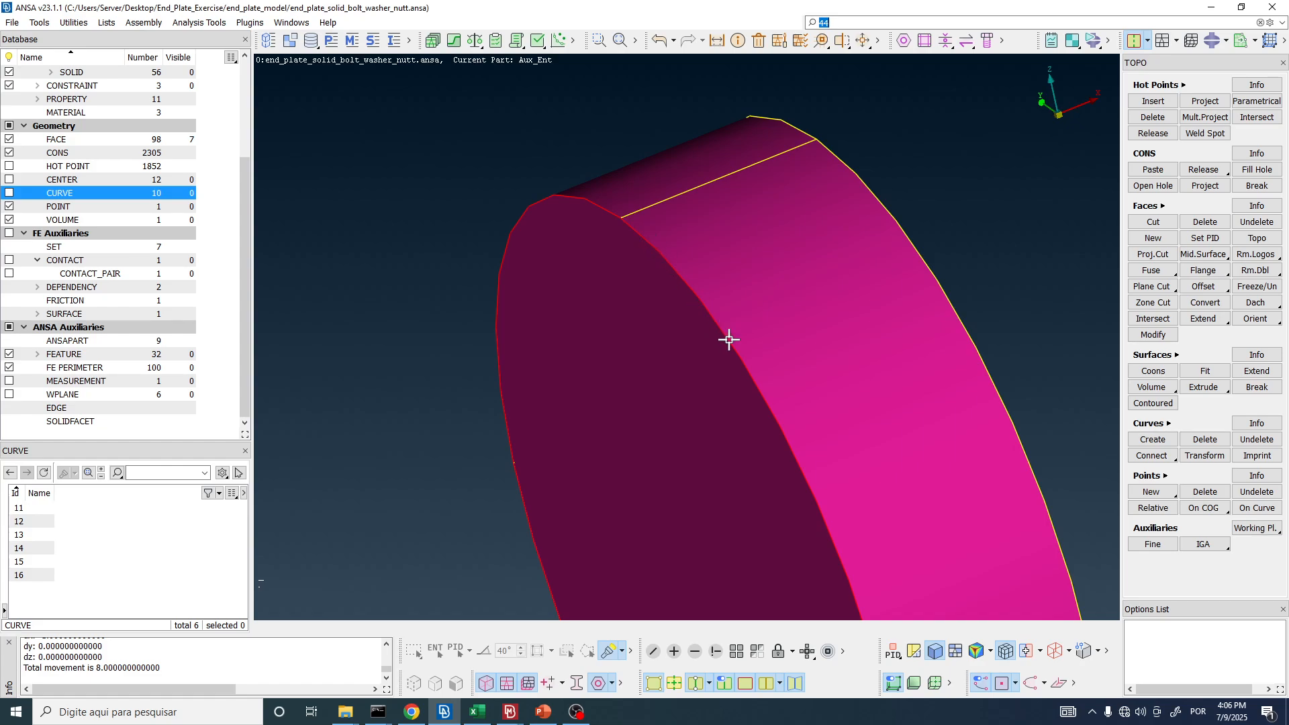
scroll(728, 354, "down", 2)
mouse_move(631, 271)
left_mouse_down("ctrl")
mouse_move(587, 282)
mouse_move(639, 262)
left_mouse_up("ctrl")
scroll(619, 273, "down", 3)
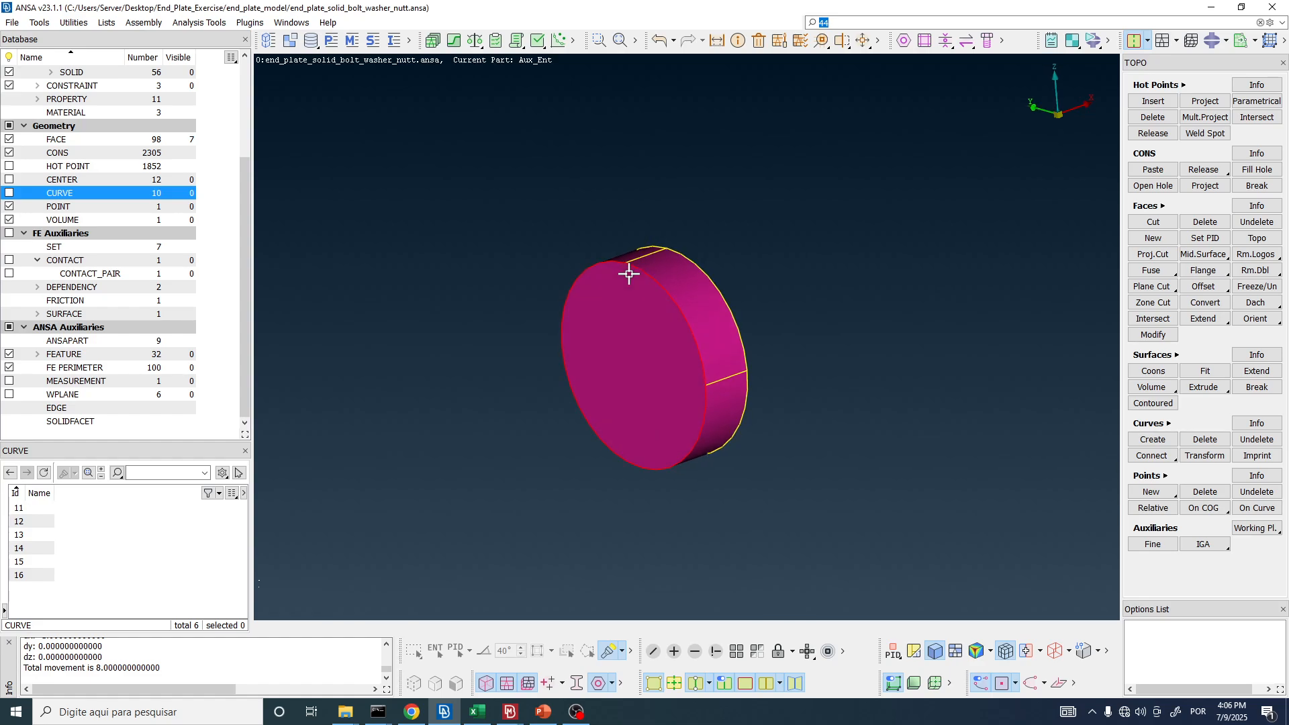
left_click(1257, 239)
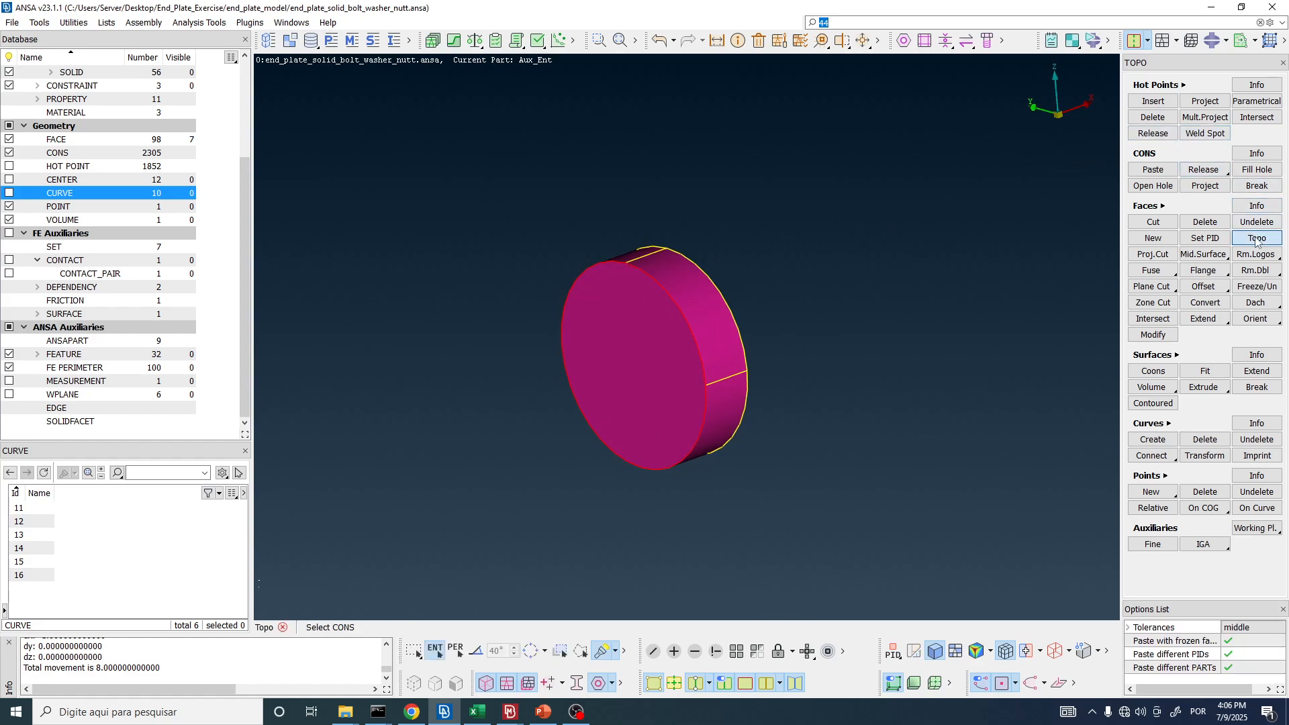
left_click_drag(412, 149, 953, 527)
middle_click(764, 301)
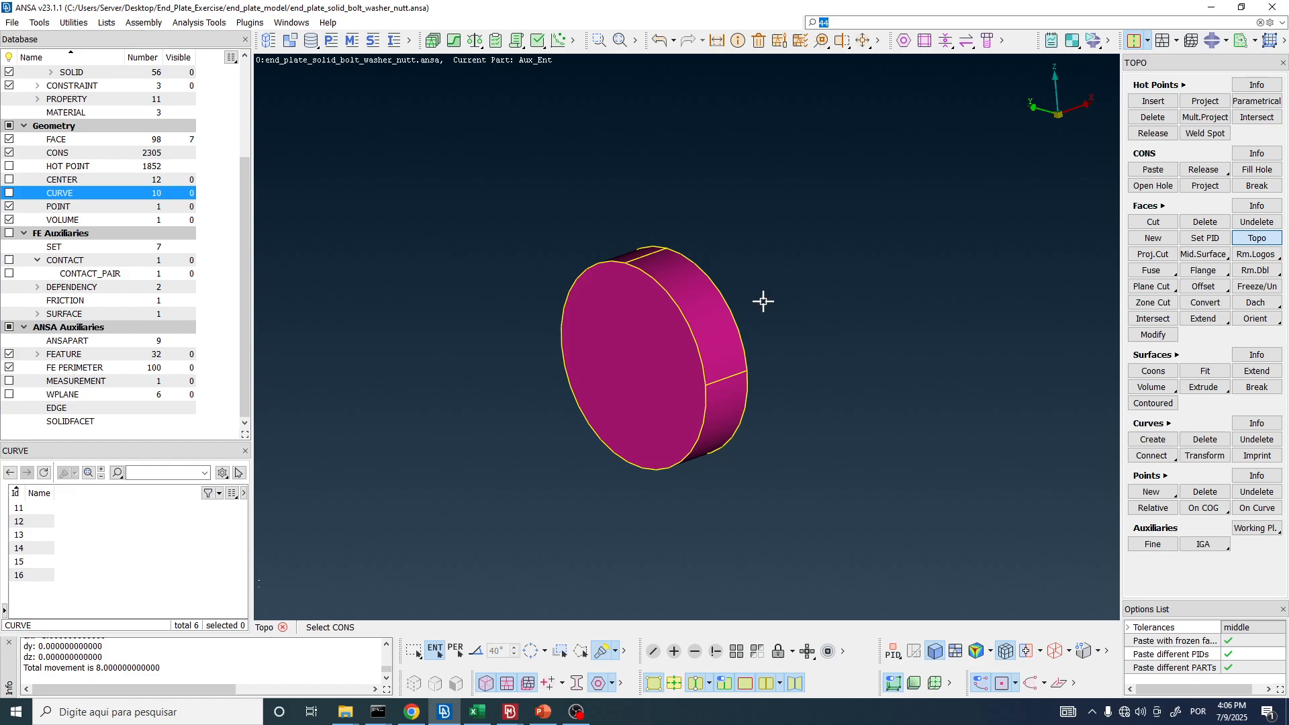
left_click_drag(743, 301, 657, 260, "ctrl")
middle_click(638, 259)
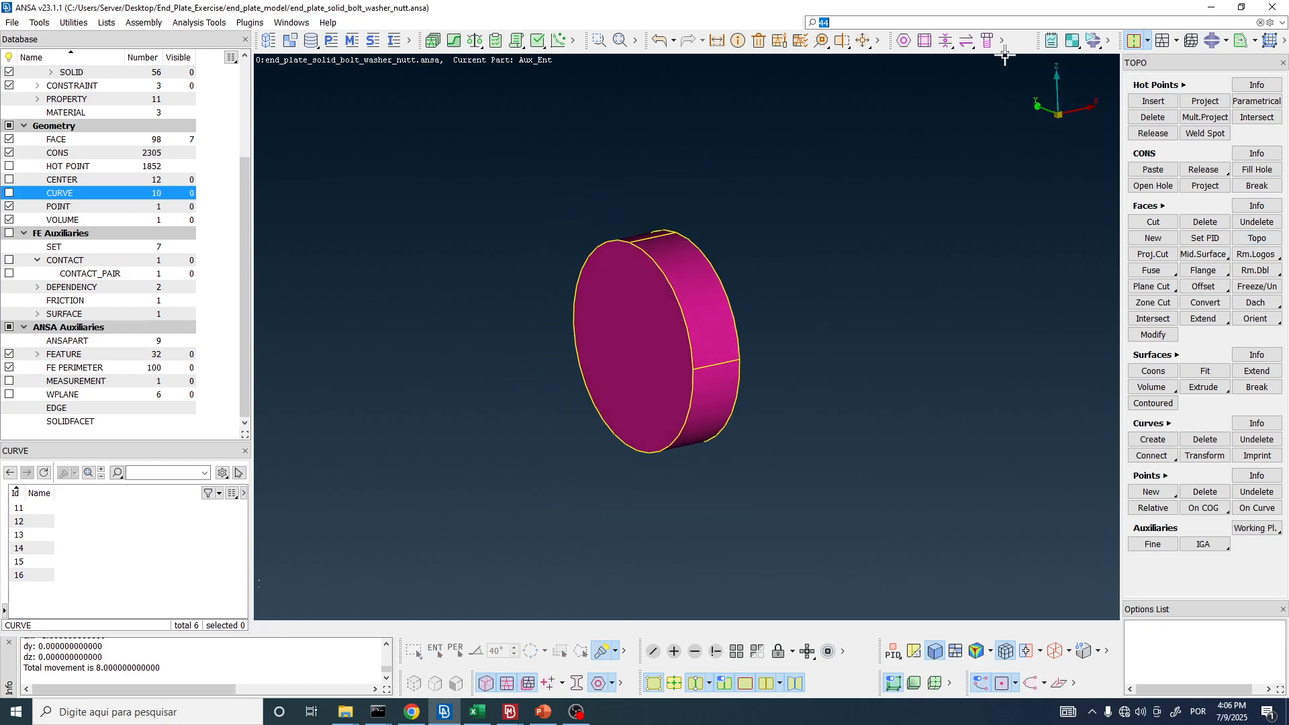
- Try the same 8-unit translation of the flat end face along negative X once more
left_click(878, 41)
left_click(881, 74)
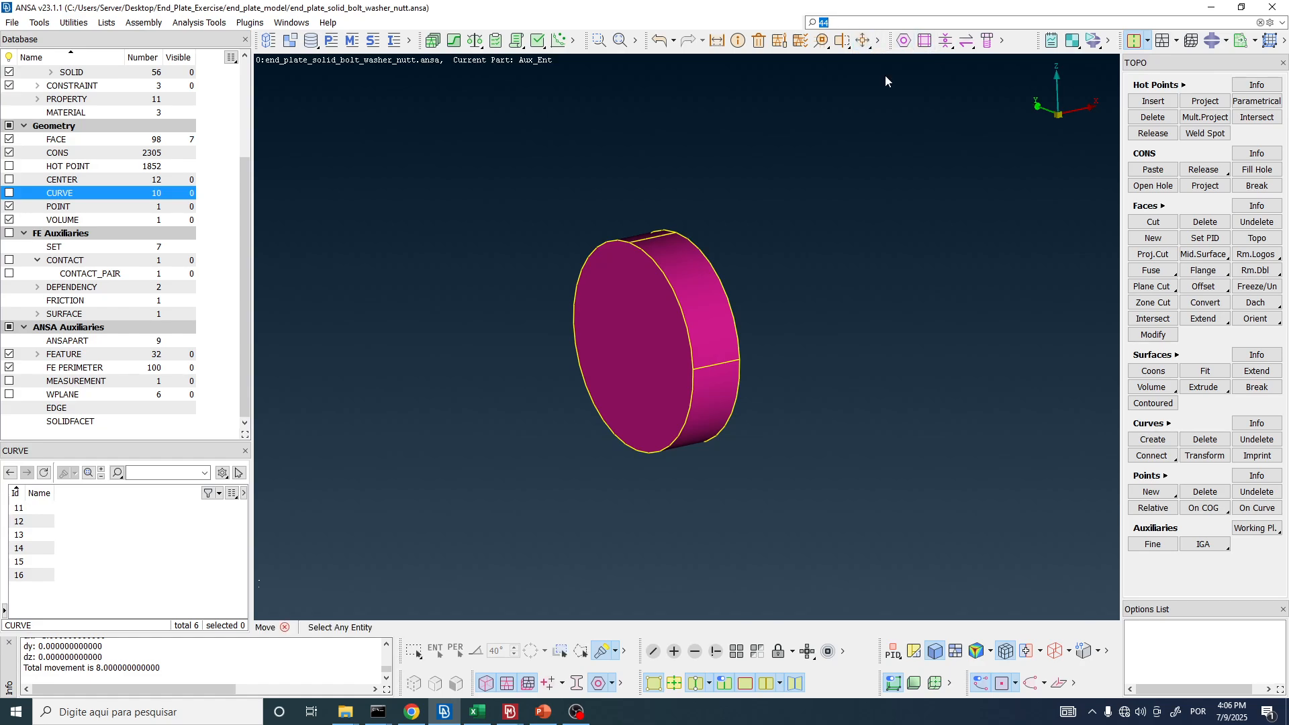
left_click(623, 300)
middle_click(622, 302)
left_click(738, 360)
left_click(695, 370)
middle_click(695, 370)
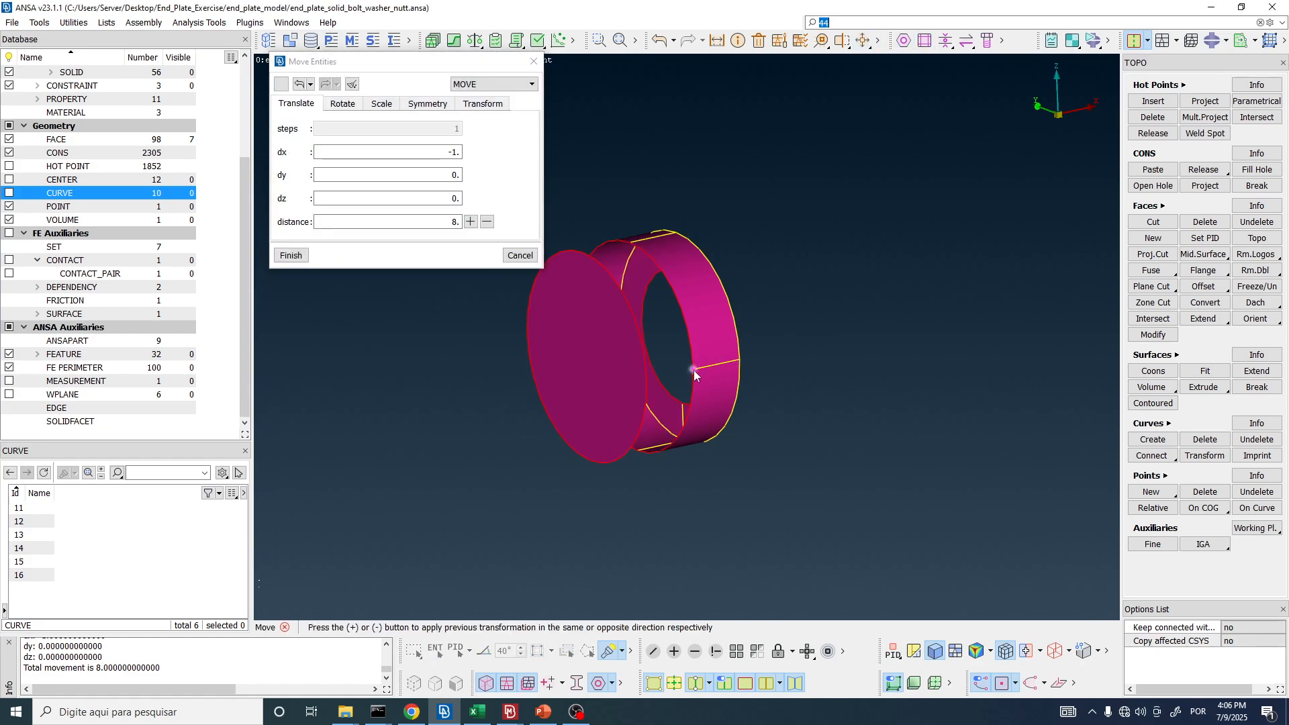
mouse_move(697, 344)
left_mouse_down("ctrl")
mouse_move(672, 341)
mouse_move(694, 344)
left_mouse_up("ctrl")
left_click(512, 260)
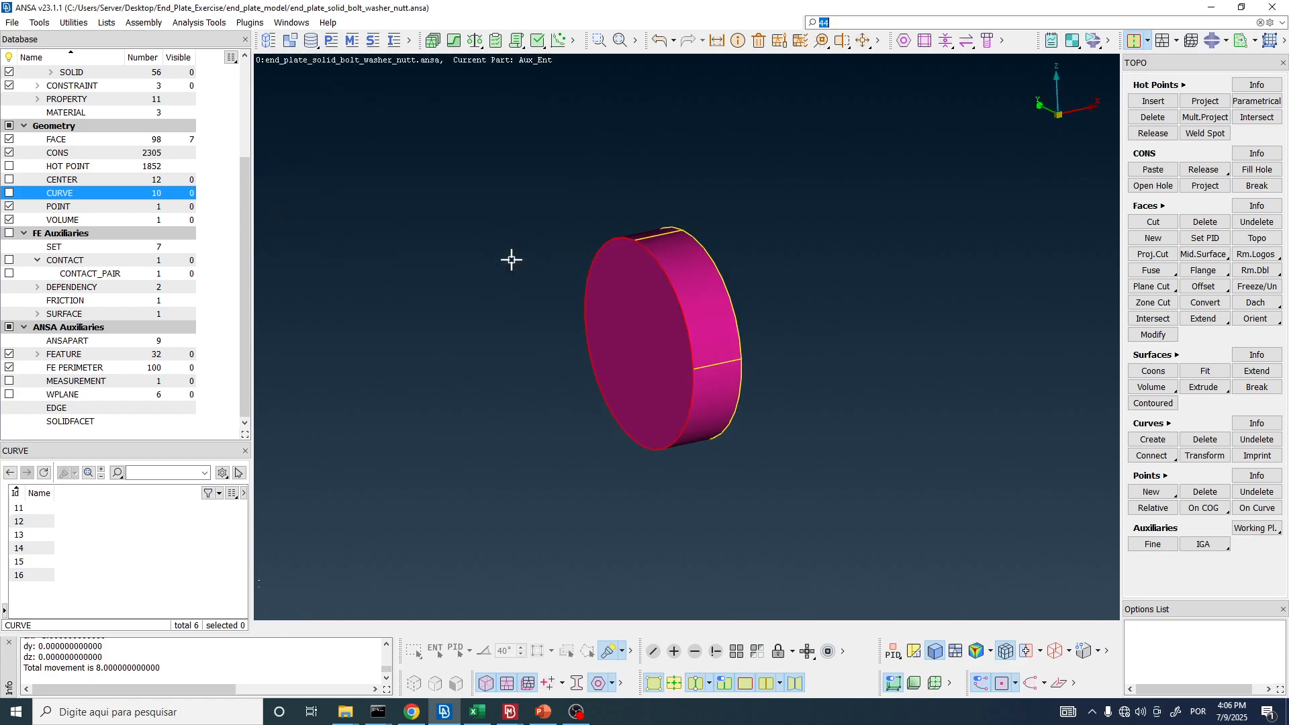
- Reconnect the end face to the cylindrical rim by running Topo on all of the disc's CONS again
scroll(606, 287, "up", 3)
mouse_move(639, 236)
left_mouse_down("ctrl")
mouse_move(632, 269)
mouse_move(643, 240)
left_mouse_up("ctrl")
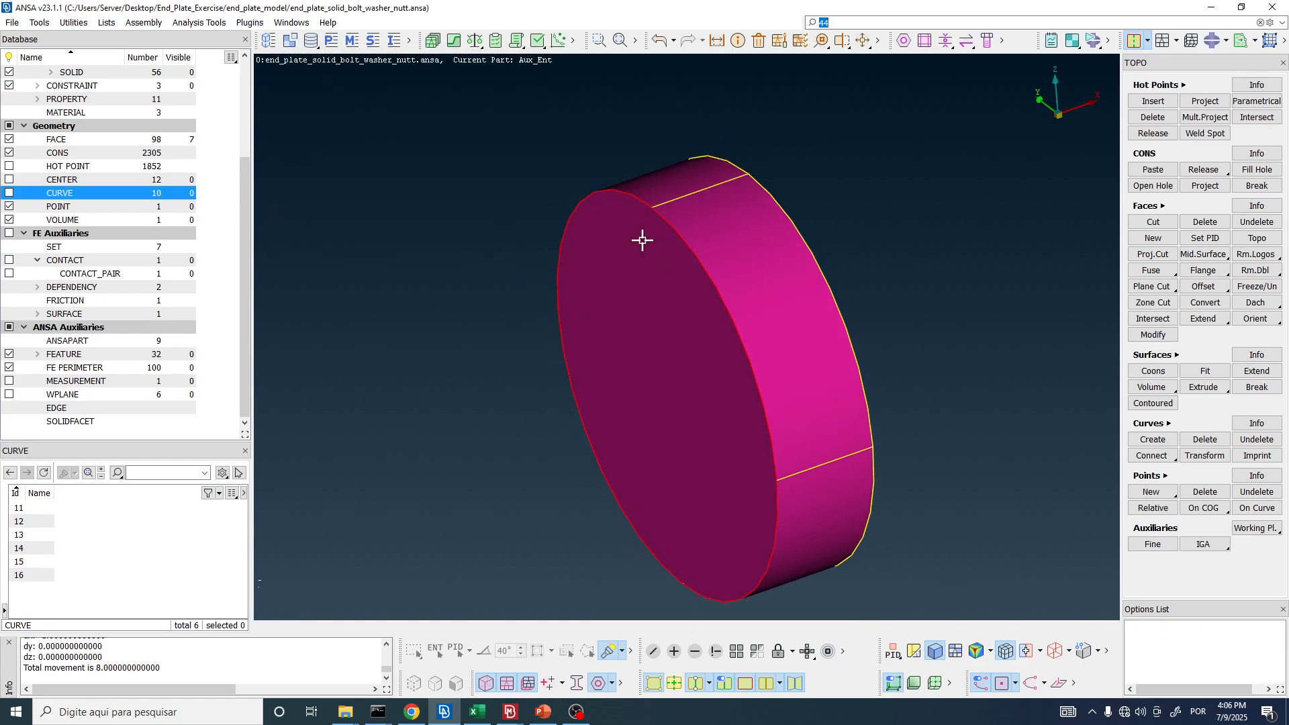
scroll(617, 231, "down", 3)
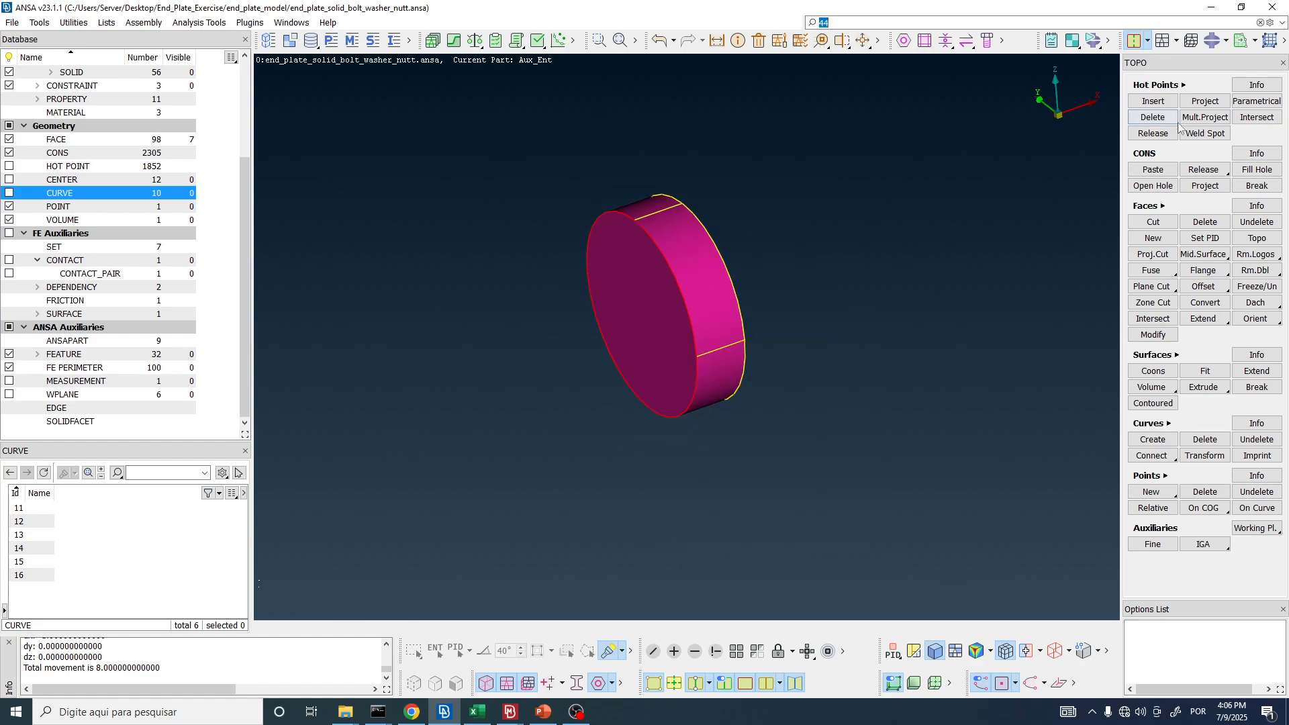
left_click(1257, 237)
left_click_drag(405, 135, 944, 527)
middle_click(824, 424)
middle_click(655, 248)
- Inspect the disc's rim and end-face edges from several angles and check the list of undoable actions
scroll(639, 254, "up", 3)
left_click_drag(639, 254, 662, 243, "ctrl")
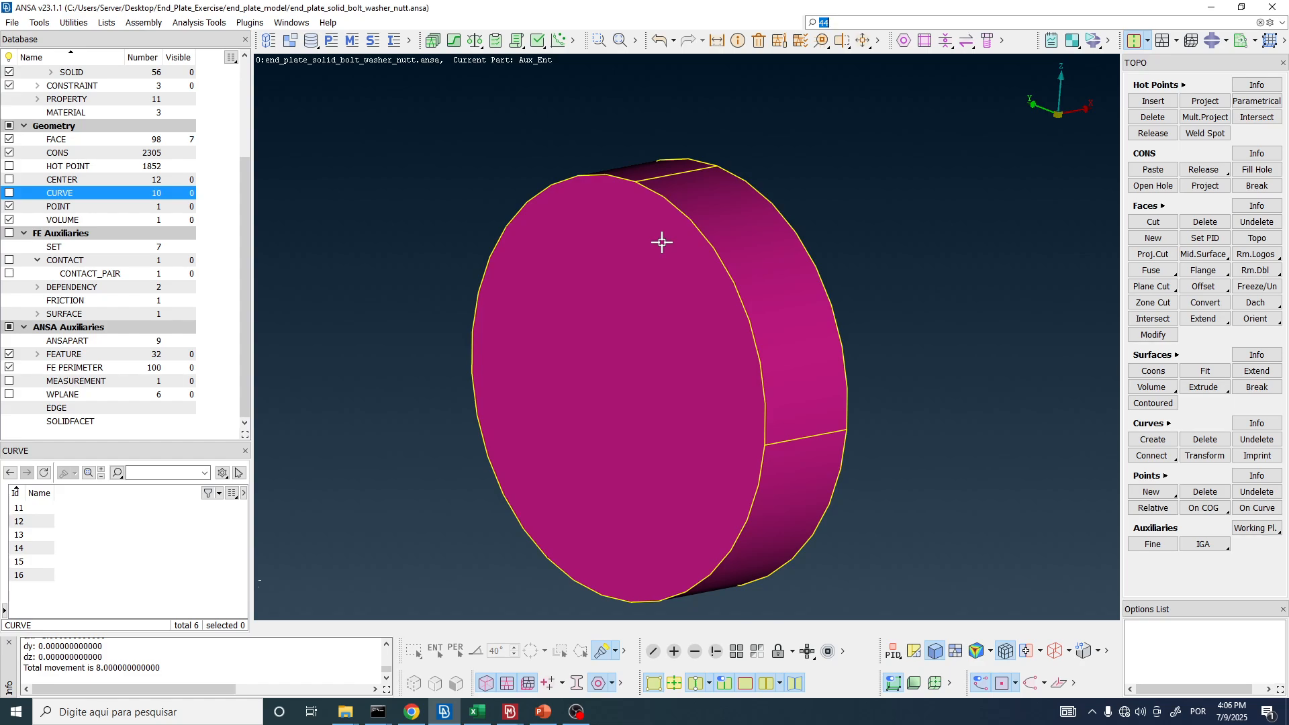
mouse_move(666, 234)
left_mouse_down("ctrl")
mouse_move(615, 254)
mouse_move(611, 211)
mouse_move(588, 213)
mouse_move(669, 237)
mouse_move(558, 231)
mouse_move(657, 224)
mouse_move(653, 237)
left_mouse_up("ctrl")
left_click_drag(534, 206, 621, 227, "ctrl")
scroll(593, 235, "up", 3)
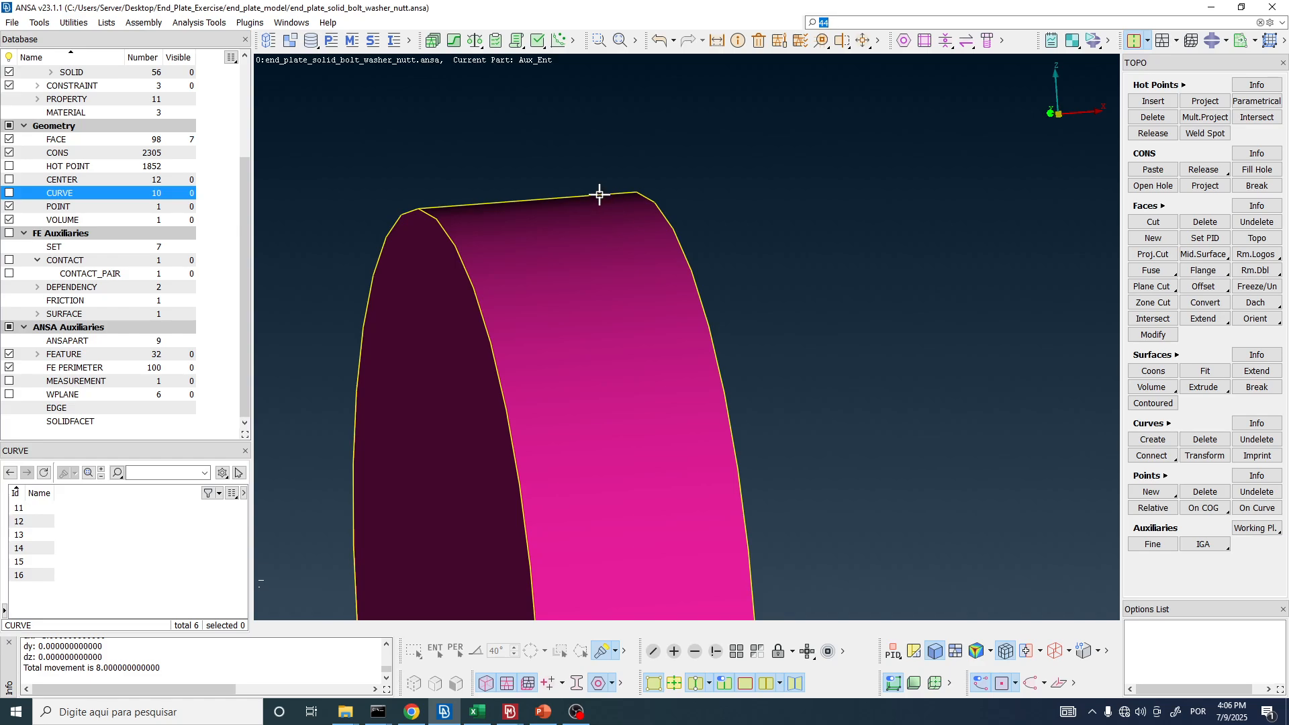
scroll(599, 193, "down", 5)
left_click_drag(567, 190, 602, 255, "ctrl")
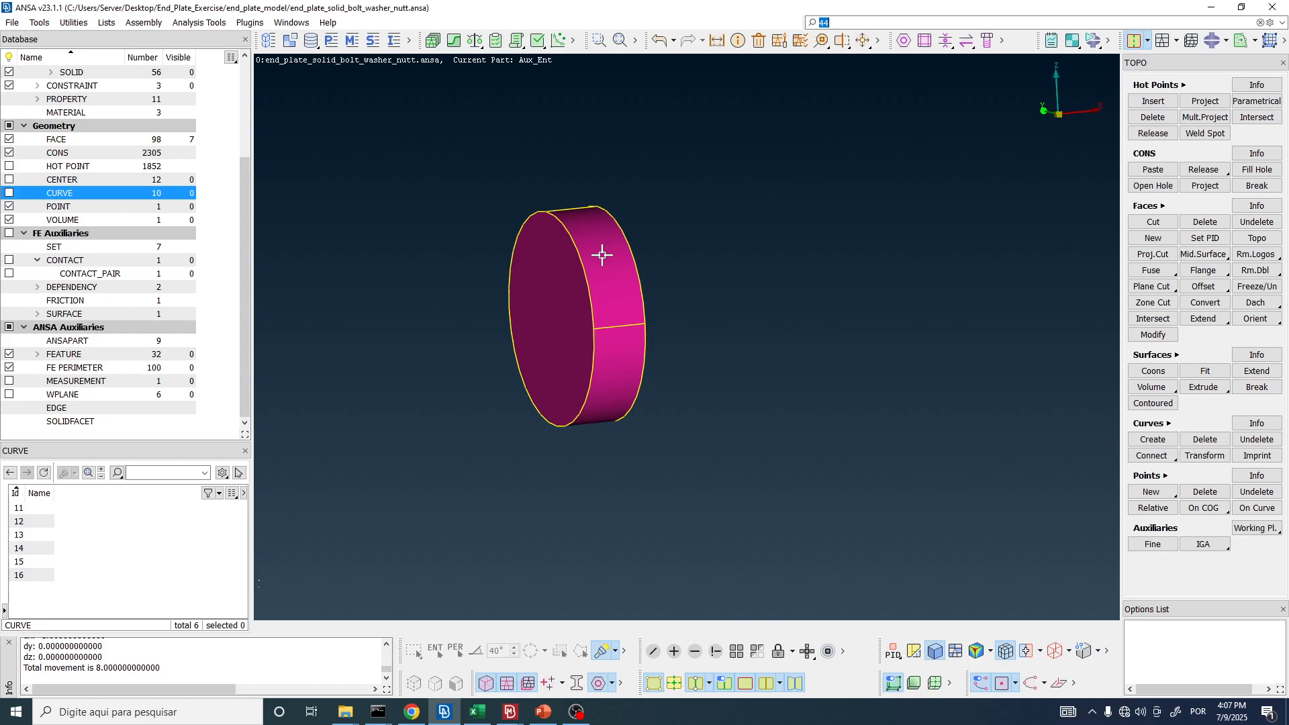
left_click_drag(604, 269, 625, 297, "ctrl")
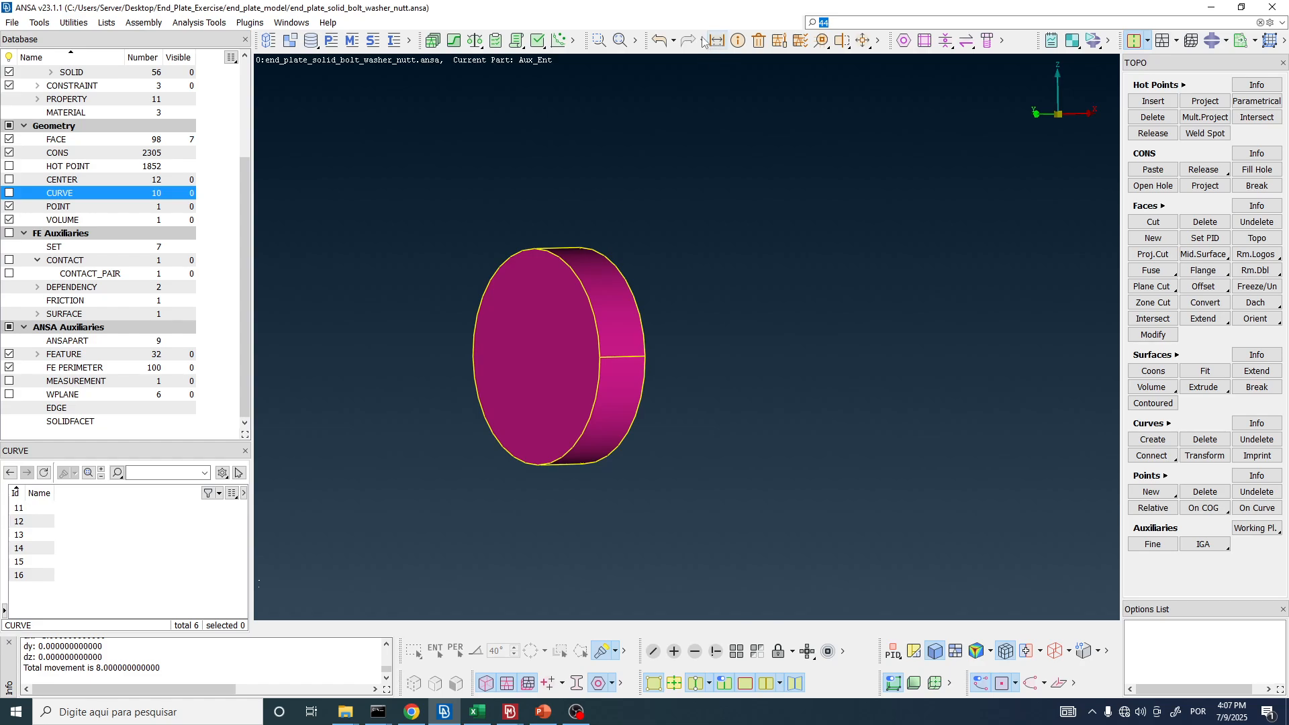
left_click(675, 41)
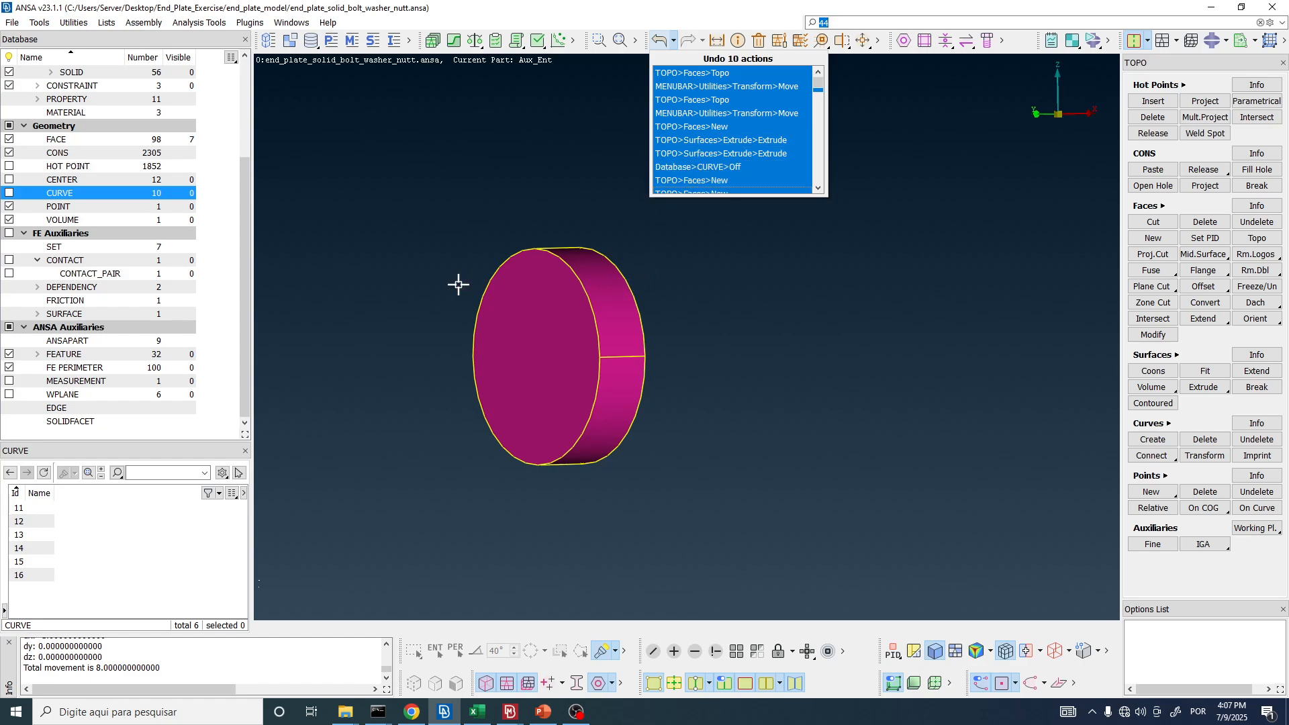
left_click(727, 302)
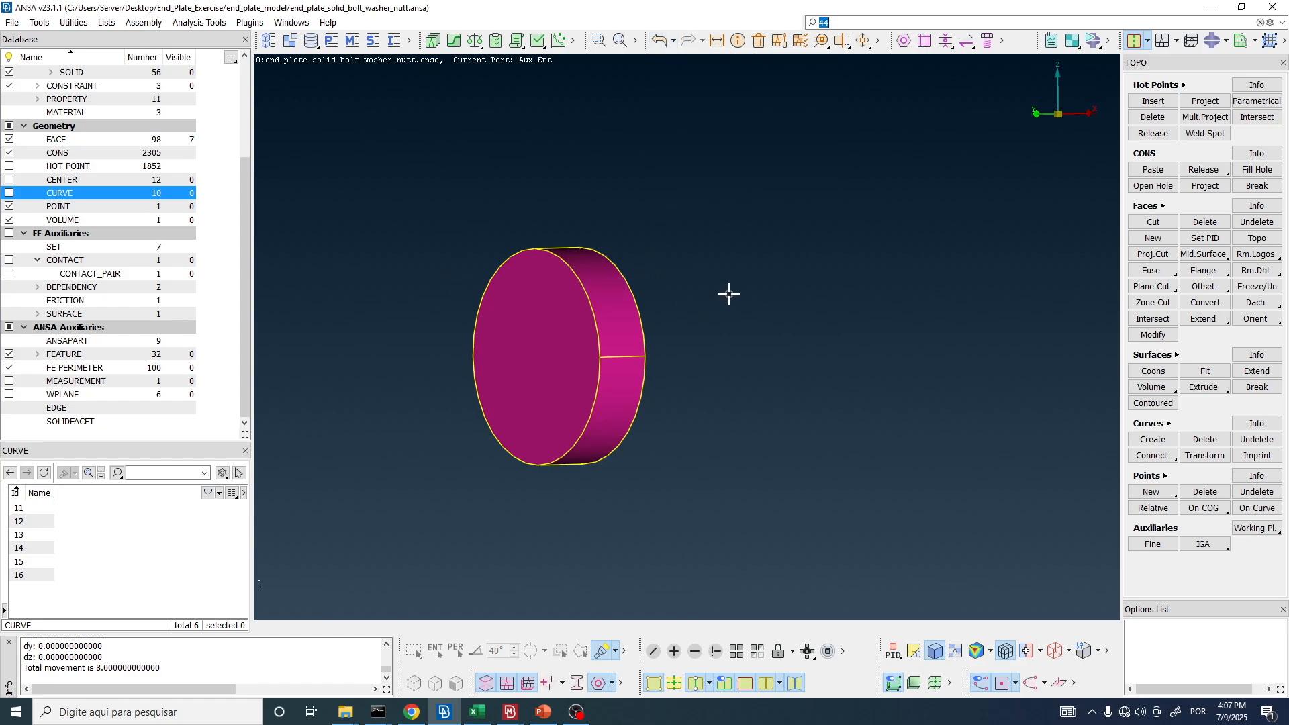
left_click_drag(713, 309, 770, 288, "ctrl")
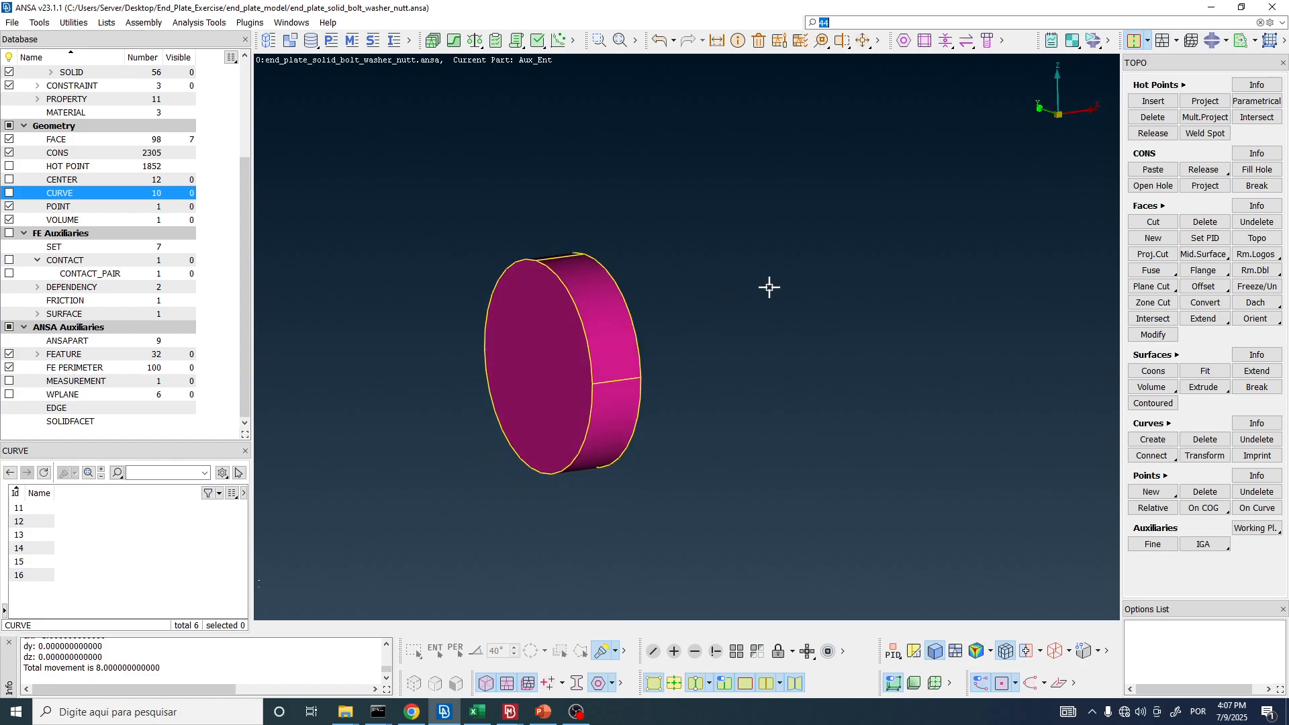
middle_click_drag(692, 246, 753, 201, "ctrl")
scroll(650, 253, "up", 4)
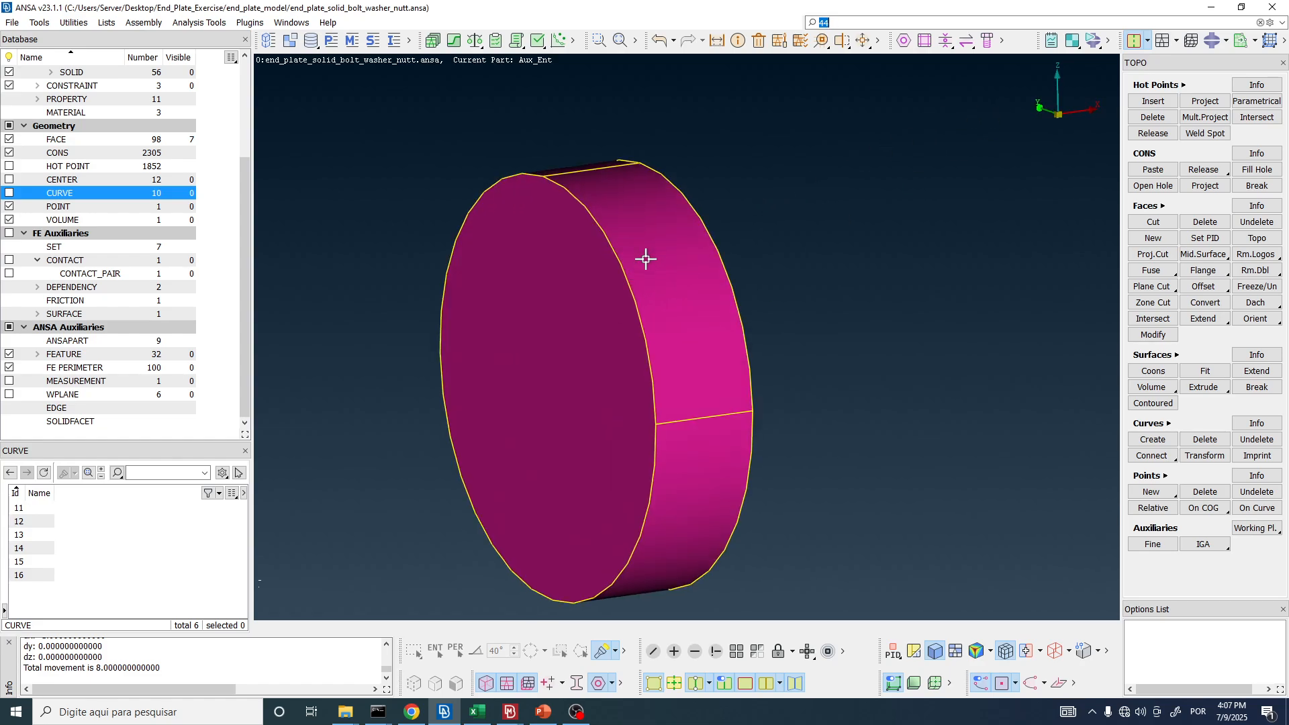
left_click_drag(646, 260, 649, 266, "ctrl")
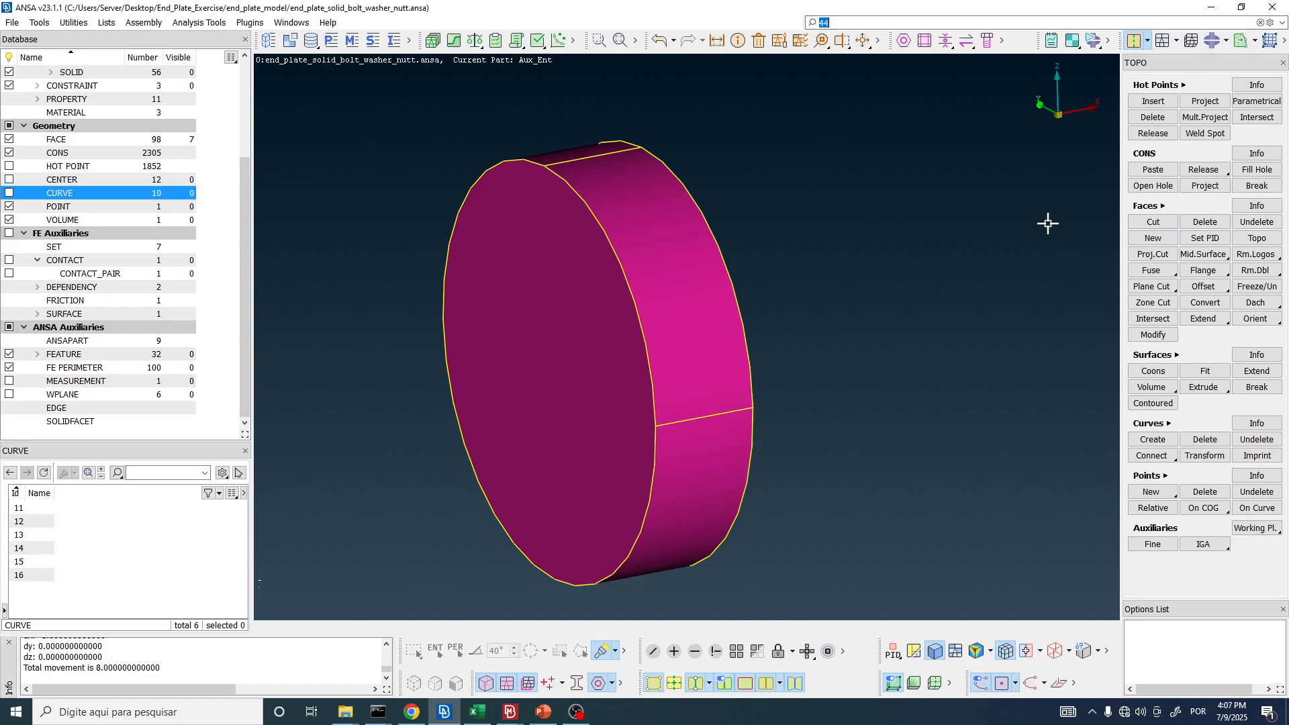
- Clear the function search field and examine the inner circular edge on the disc's reverse side
left_click(849, 24)
key("BackSpace")
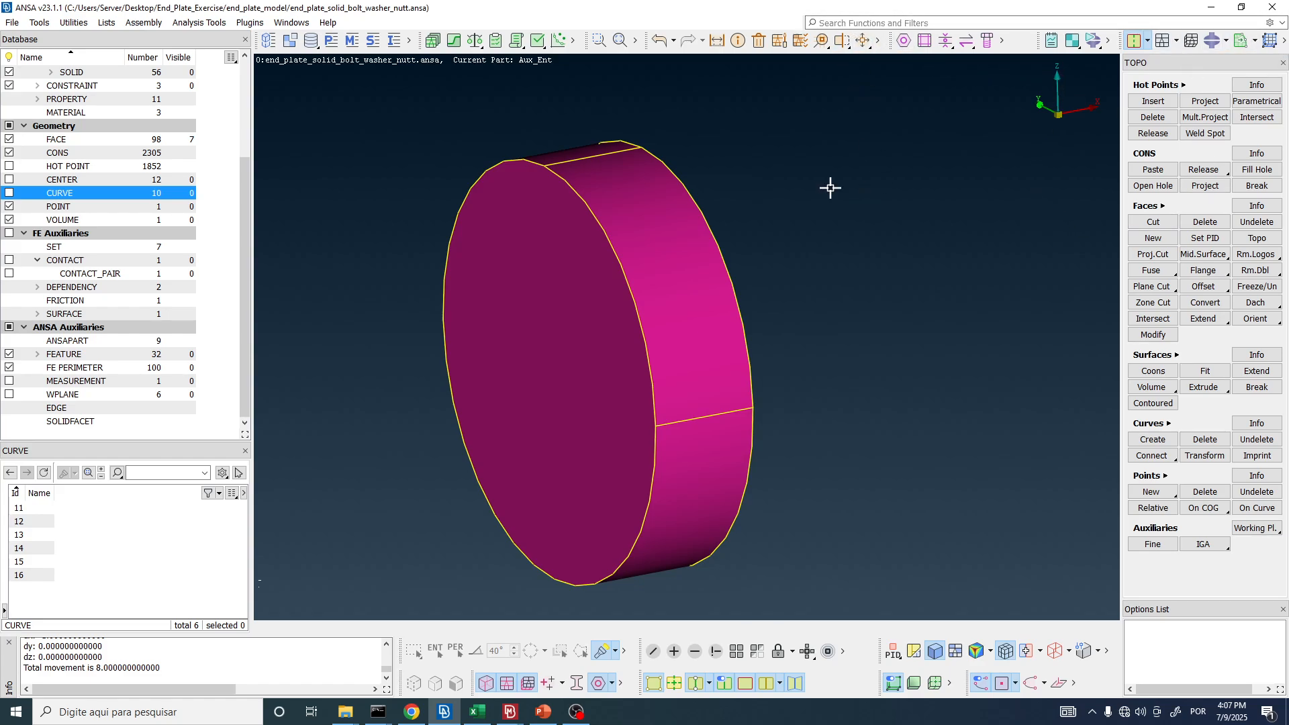
scroll(823, 190, "down", 3)
left_click_drag(816, 189, 674, 185, "ctrl")
middle_click_drag(839, 208, 774, 227, "ctrl")
scroll(774, 227, "up", 6)
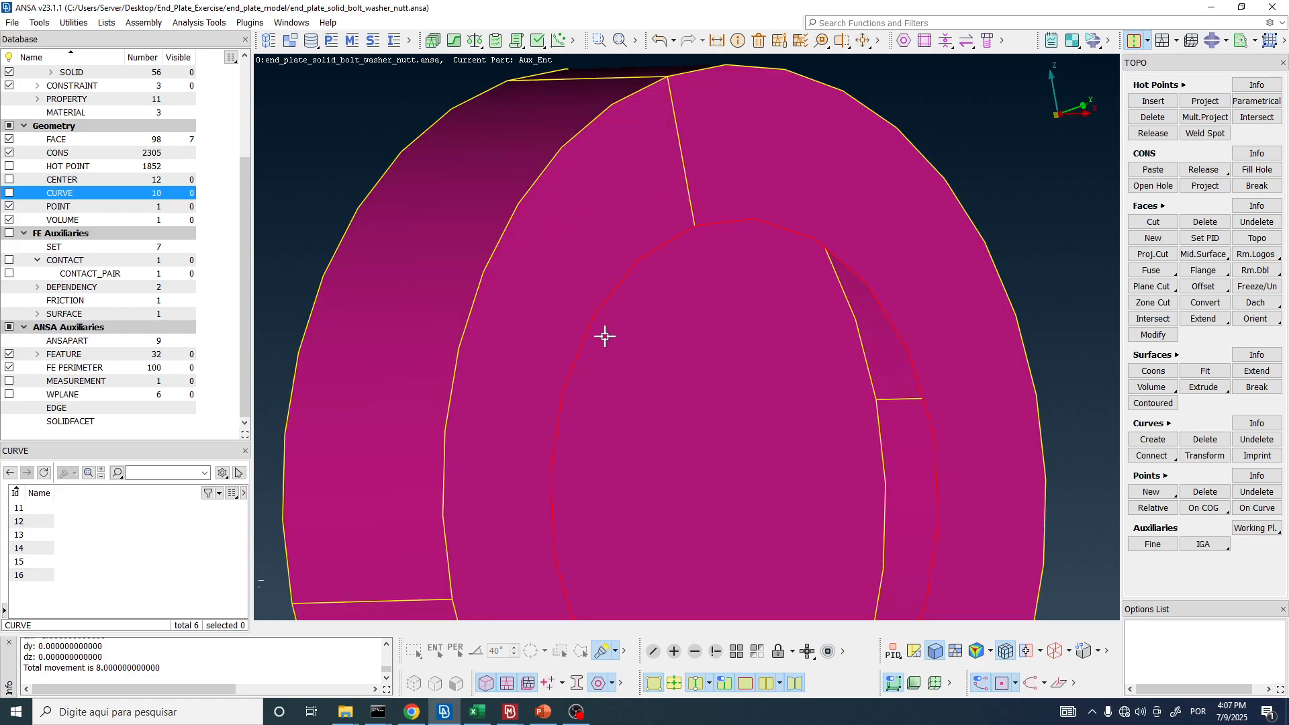
- Display all model entities around the bolt head again
scroll(604, 336, "down", 7)
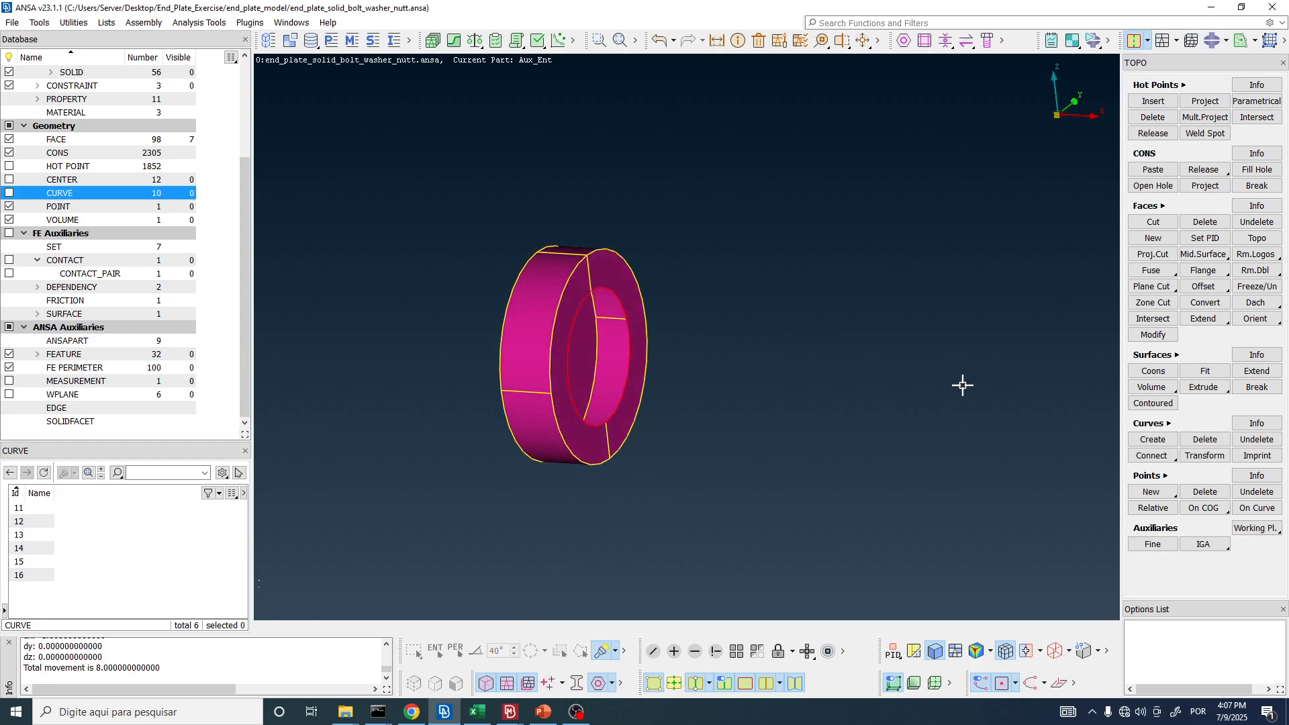
left_click_drag(637, 333, 728, 338, "ctrl")
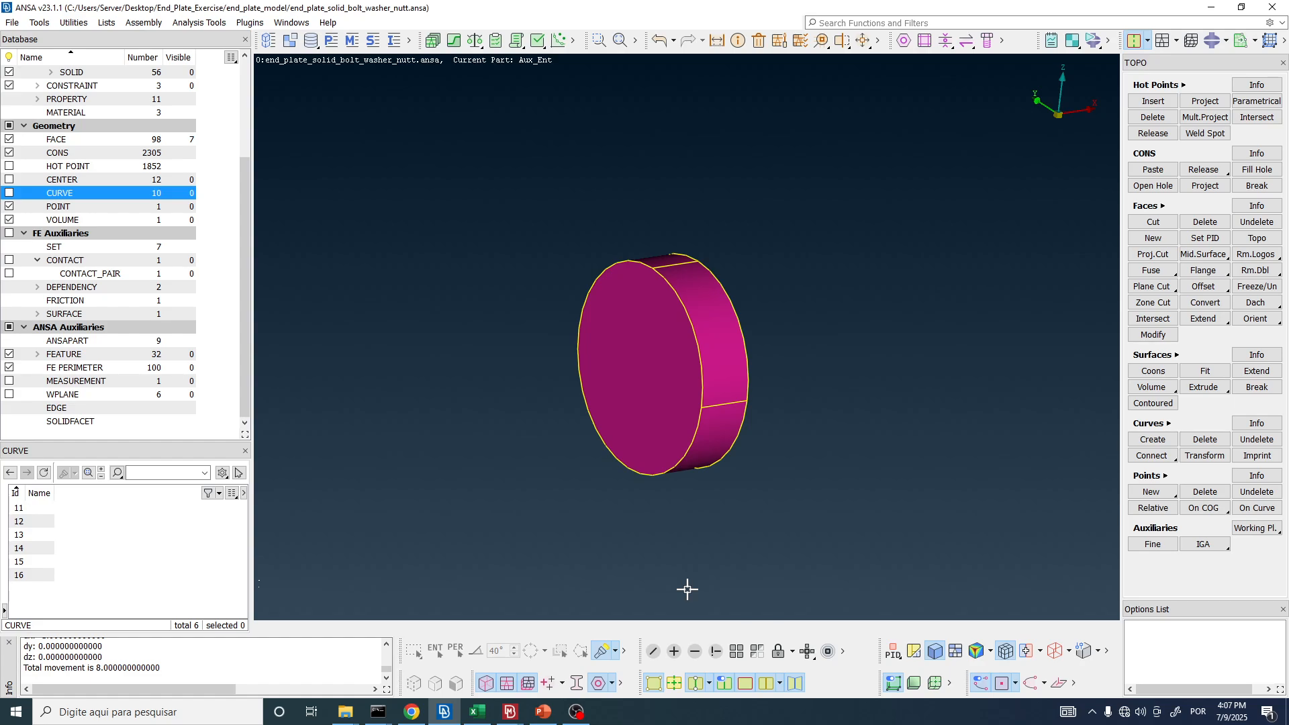
left_click(738, 654)
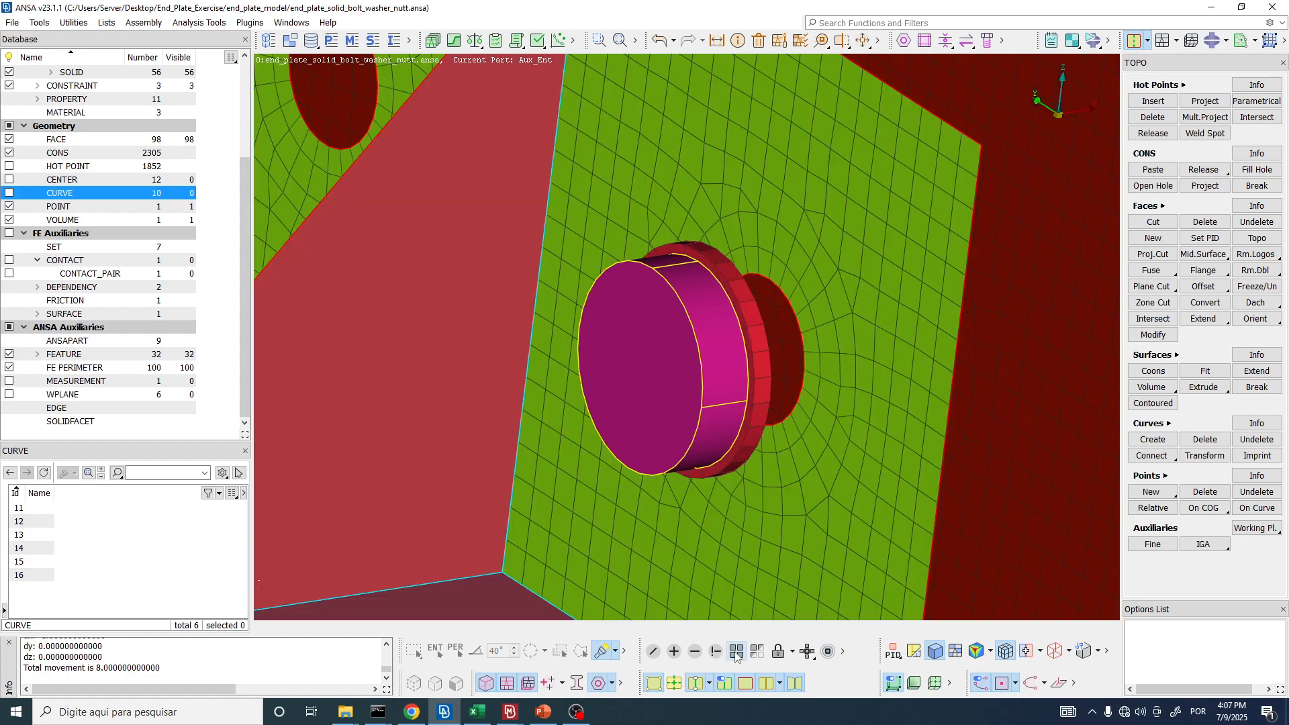
- Examine how the bolt head and washer line up with the end plate and column flange holes from several angles
scroll(579, 313, "down", 3)
scroll(631, 333, "up", 3)
left_click_drag(632, 333, 618, 309, "ctrl")
scroll(617, 309, "down", 3)
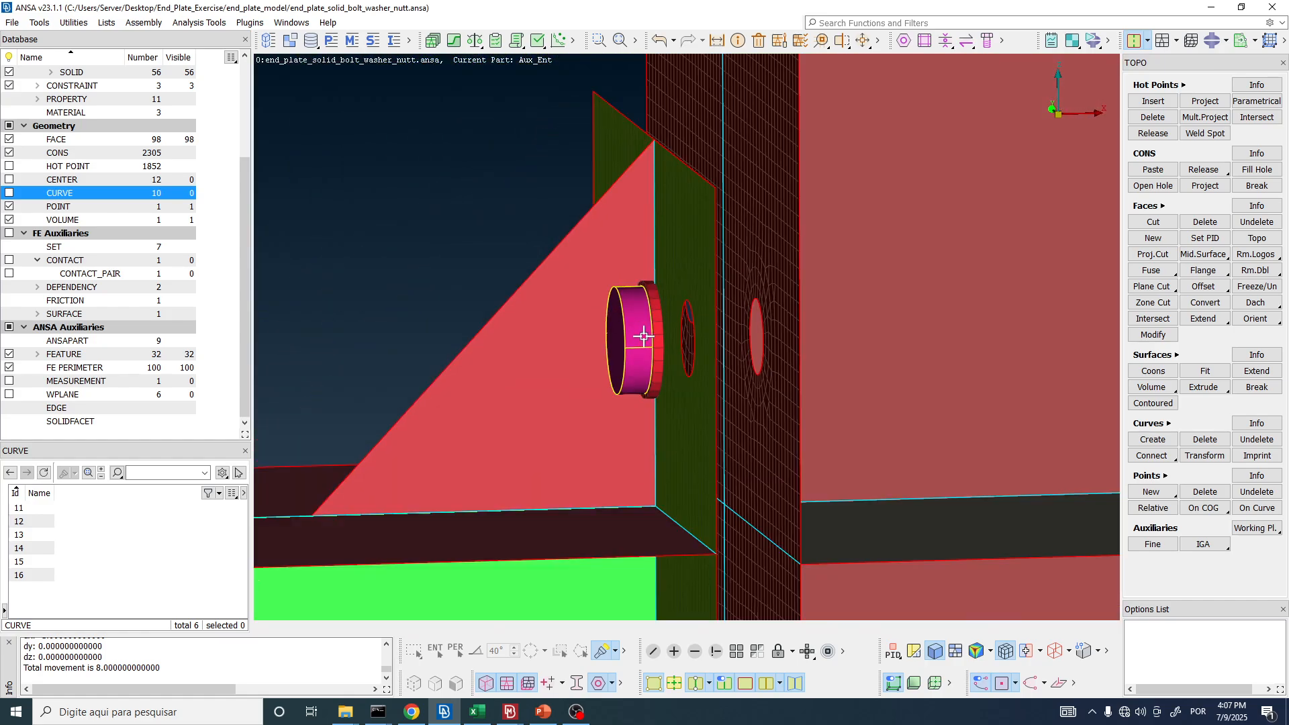
scroll(646, 317, "up", 5)
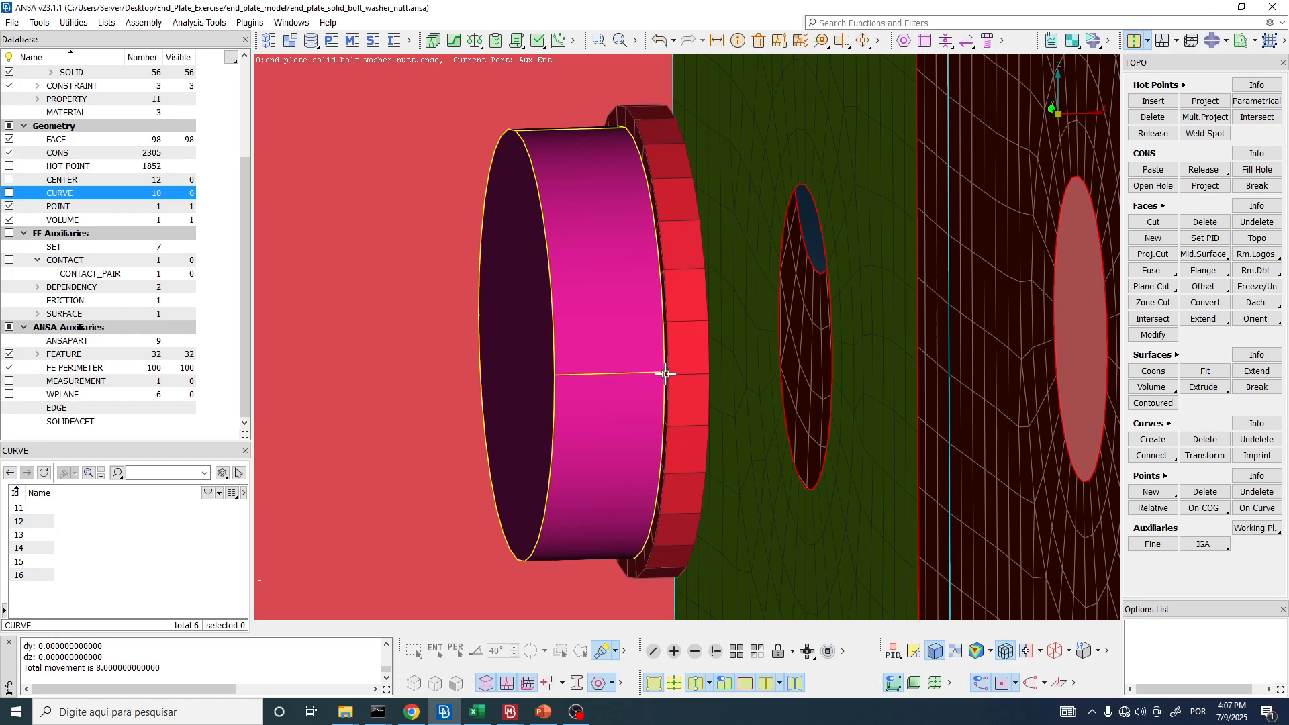
scroll(665, 374, "down", 3)
mouse_move(556, 357)
left_mouse_down("ctrl")
mouse_move(527, 351)
mouse_move(545, 353)
left_mouse_up("ctrl")
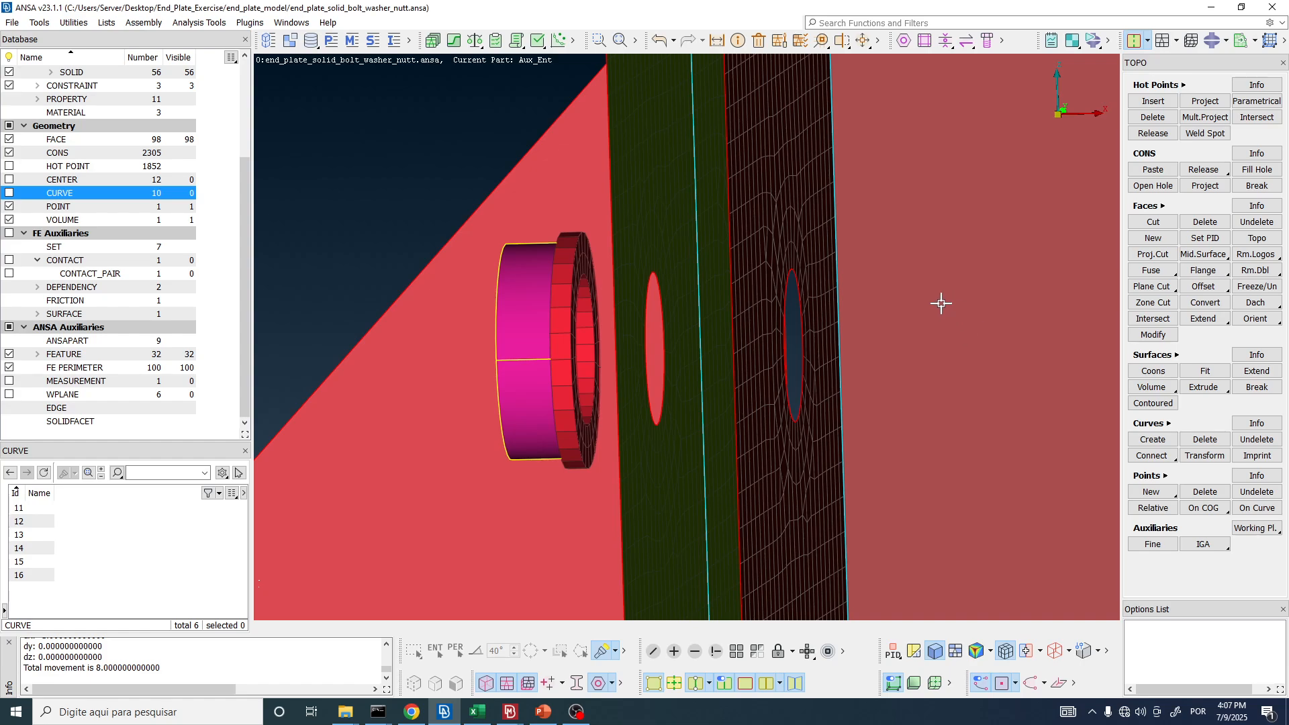
left_click_drag(938, 299, 799, 368, "ctrl")
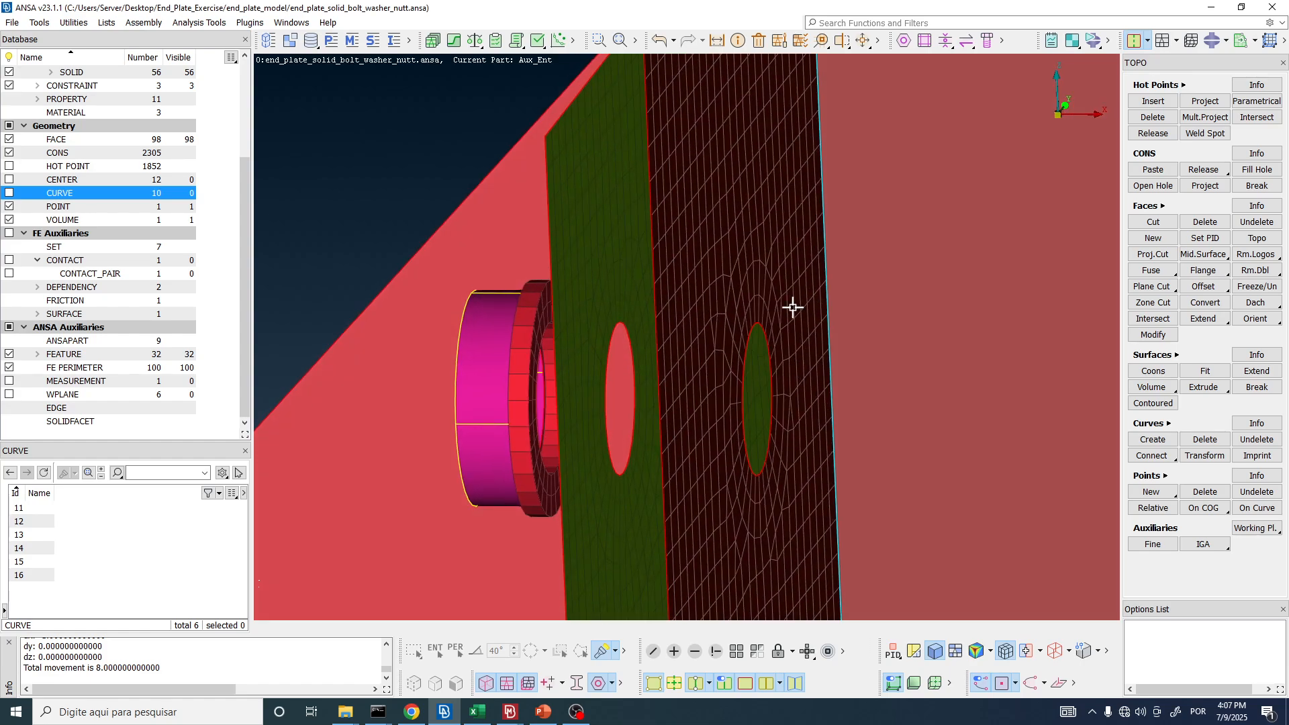
scroll(678, 302, "down", 1)
scroll(579, 355, "up", 2)
left_click_drag(618, 339, 635, 331, "ctrl")
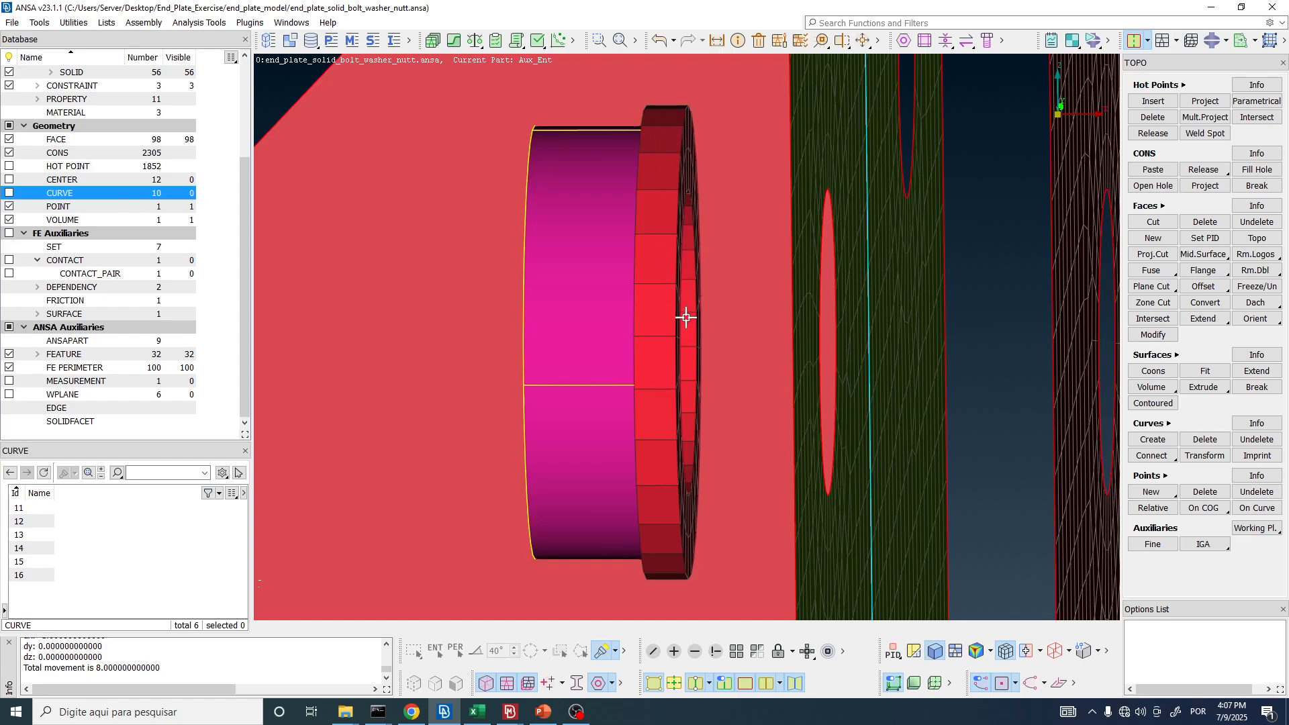
scroll(672, 291, "down", 2)
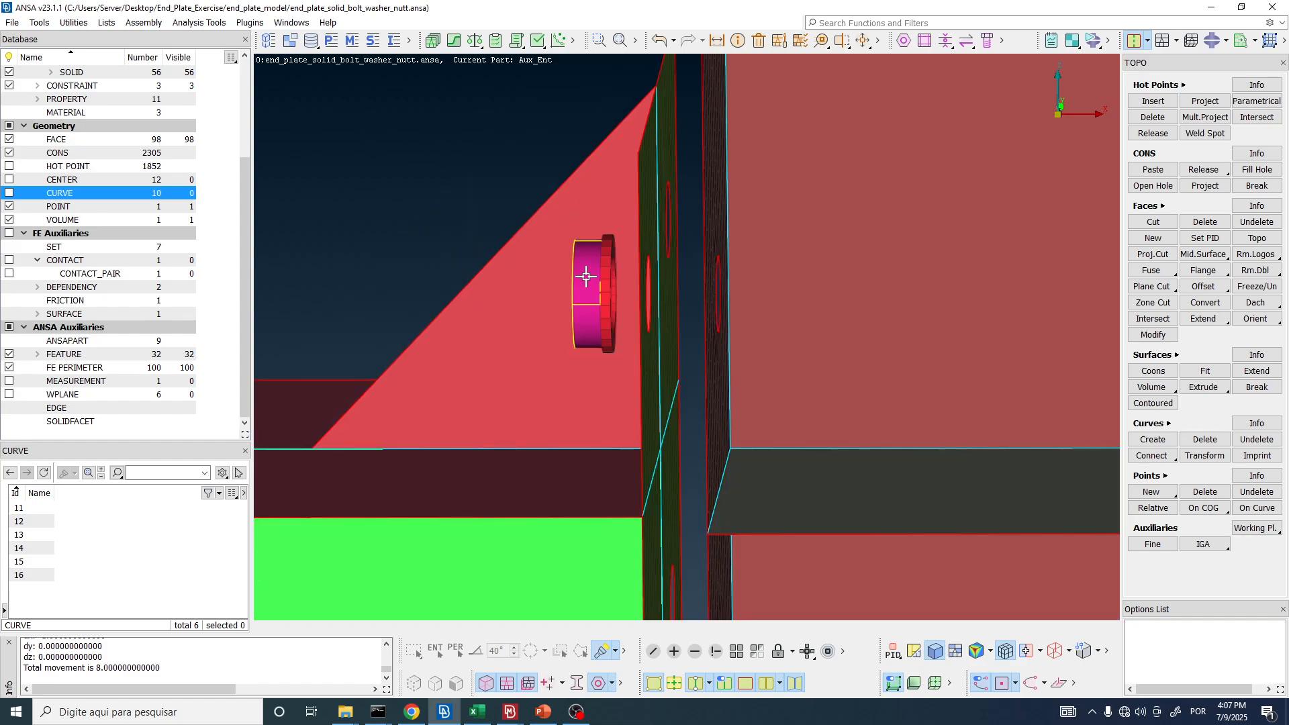
scroll(728, 289, "up", 3)
scroll(693, 285, "up", 2)
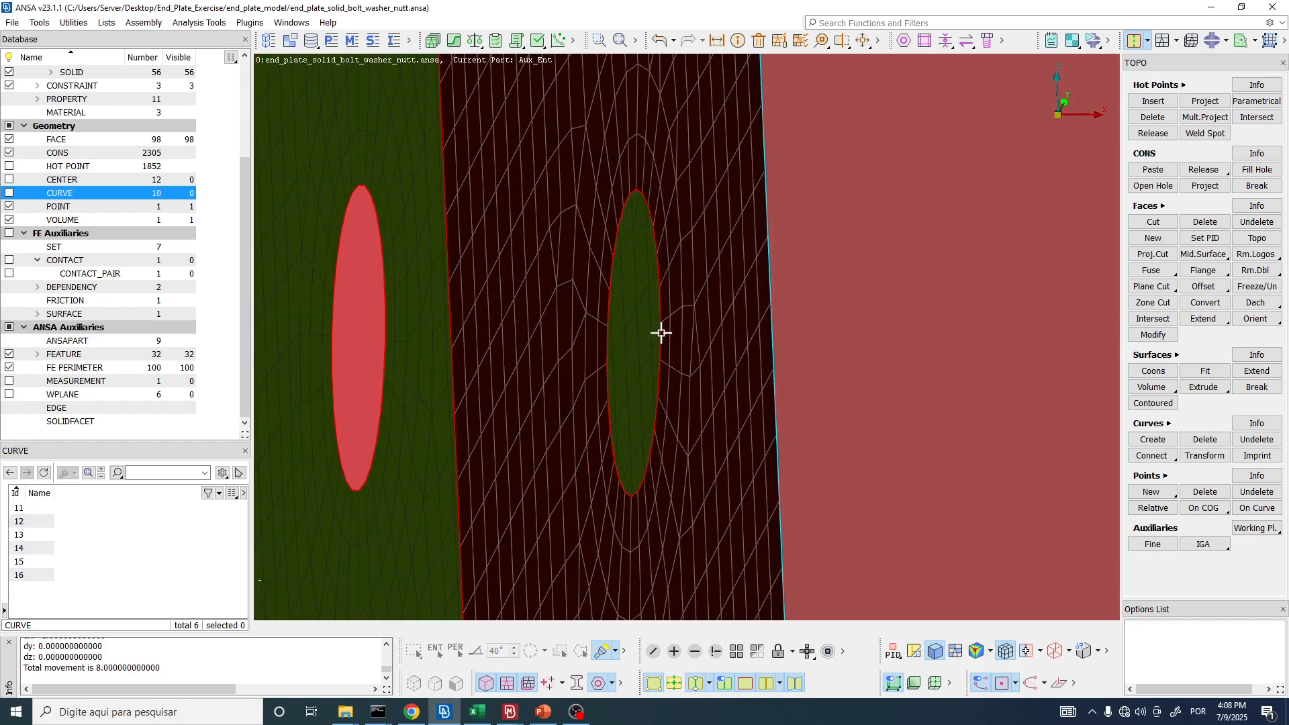
scroll(748, 343, "down", 5)
scroll(728, 342, "up", 1)
left_click_drag(709, 357, 710, 357, "ctrl")
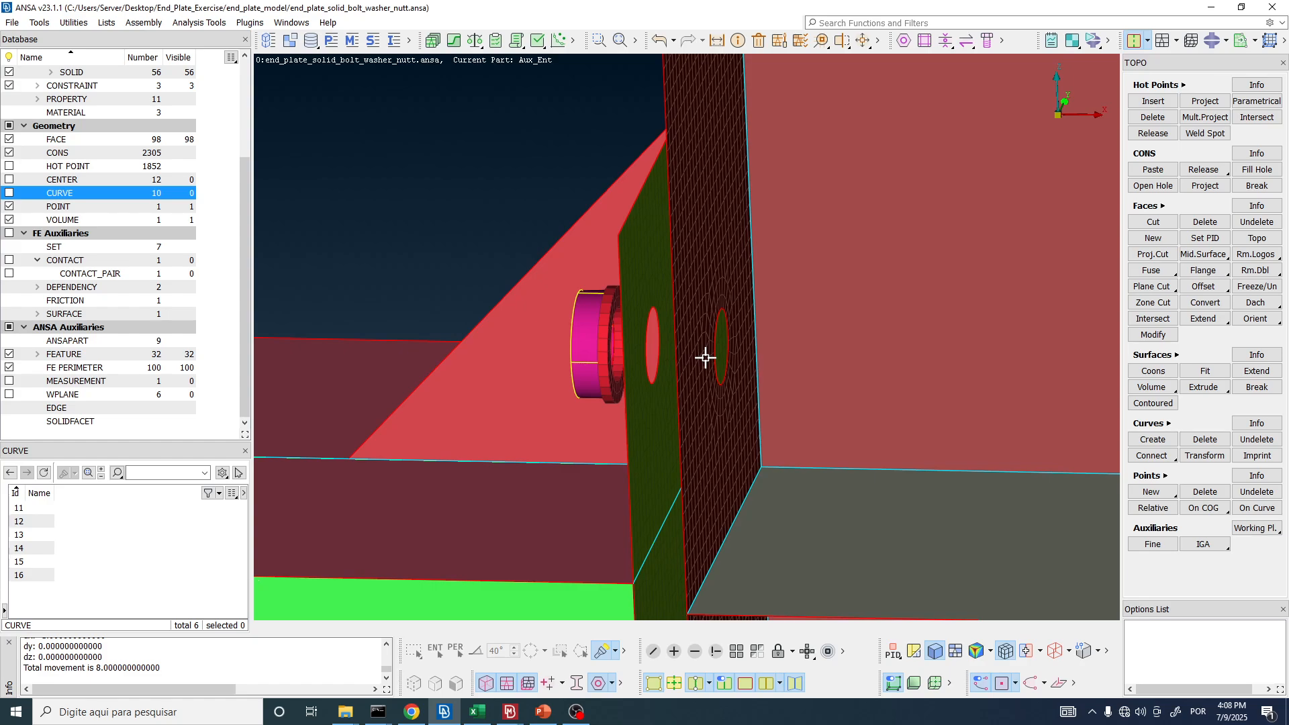
middle_click_drag(715, 357, 691, 379, "ctrl")
left_click_drag(692, 380, 722, 404, "ctrl")
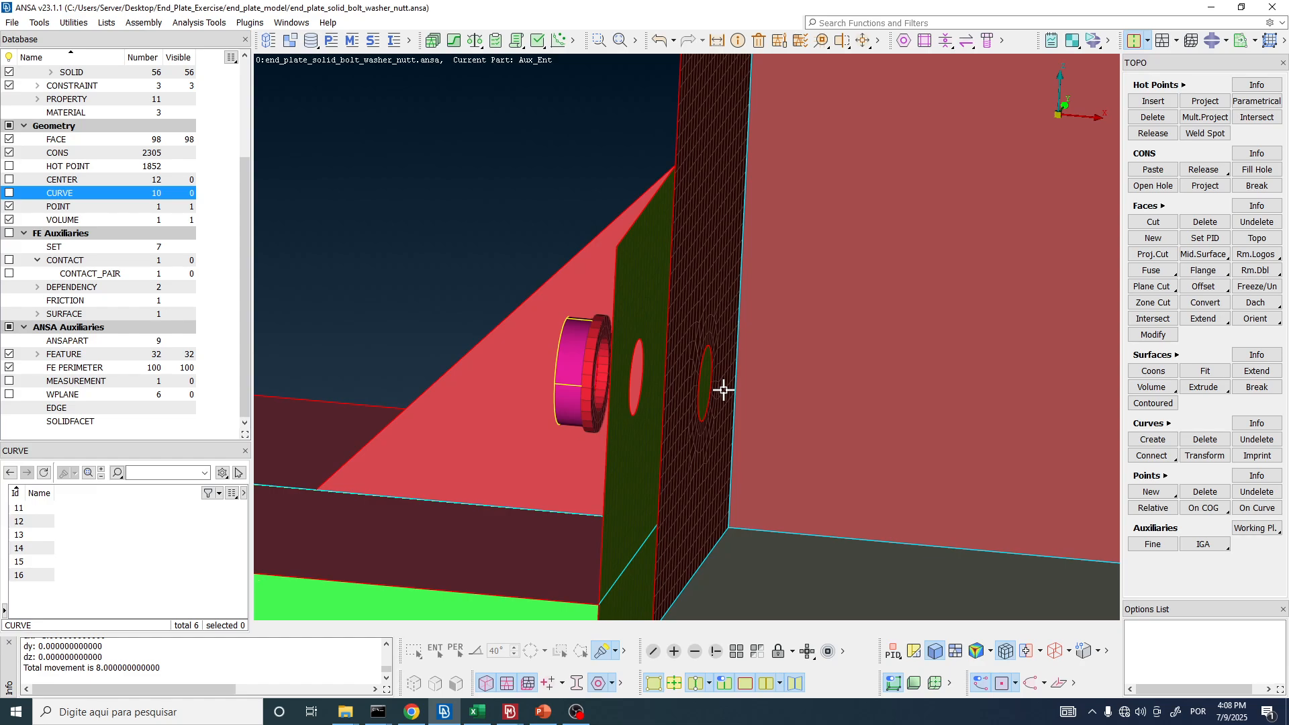
left_click_drag(724, 392, 687, 349, "ctrl")
- Set a side view of the connection and capture a screen snip of the bolt head, washer and plate gap
key("F1")
key("F2")
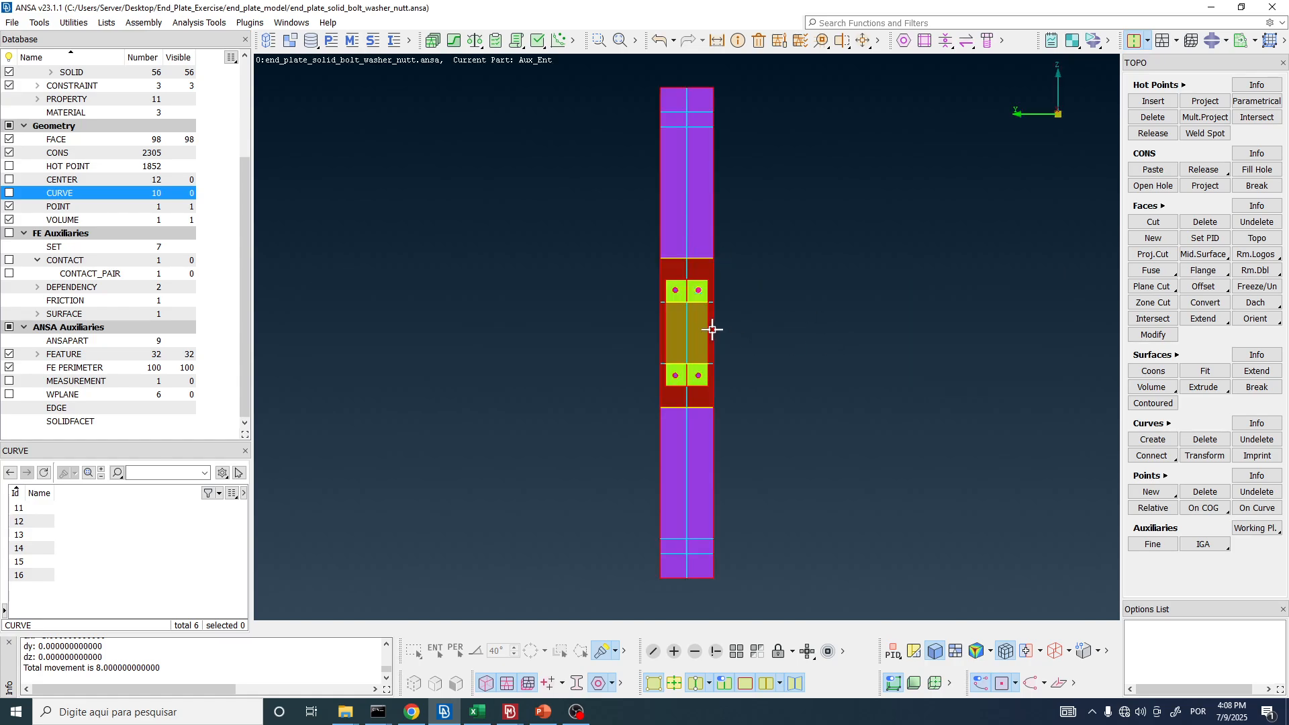
key("F3")
scroll(766, 292, "up", 5)
scroll(873, 285, "up", 5)
middle_click_drag(711, 276, 594, 313, "ctrl")
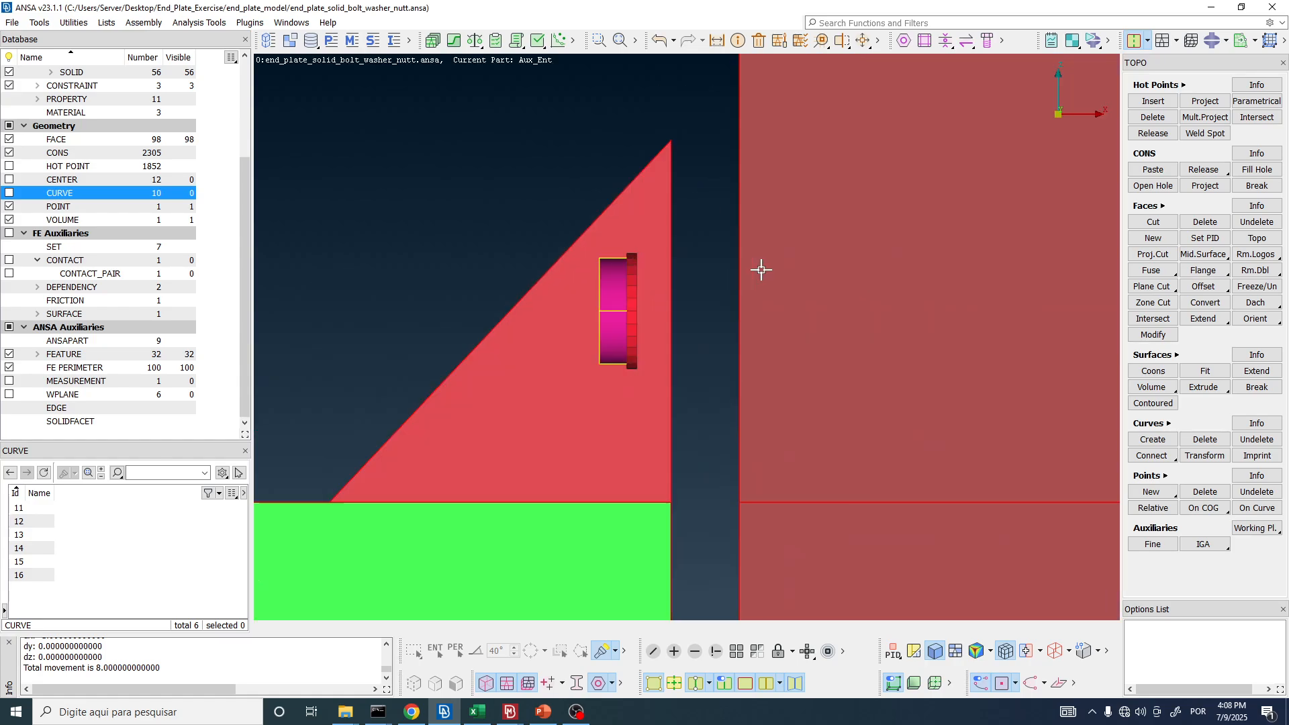
key("super+shift+s")
mouse_move(475, 190)
left_mouse_down()
mouse_move(1108, 406)
mouse_move(990, 422)
mouse_move(1001, 421)
left_mouse_up()
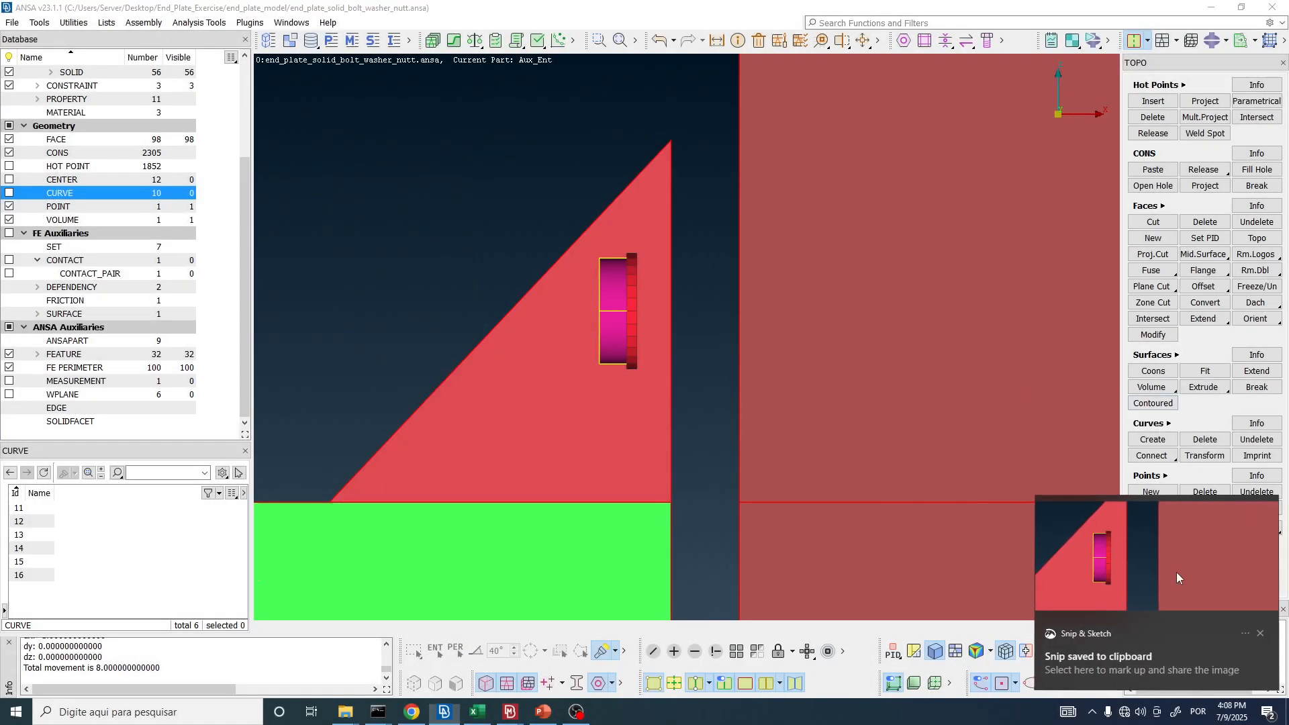
- Annotate the snip in Snip & Sketch with consecutive bolt shank lengths of 3, 20, 20 and 10, then return to ANSA
left_click(1176, 572)
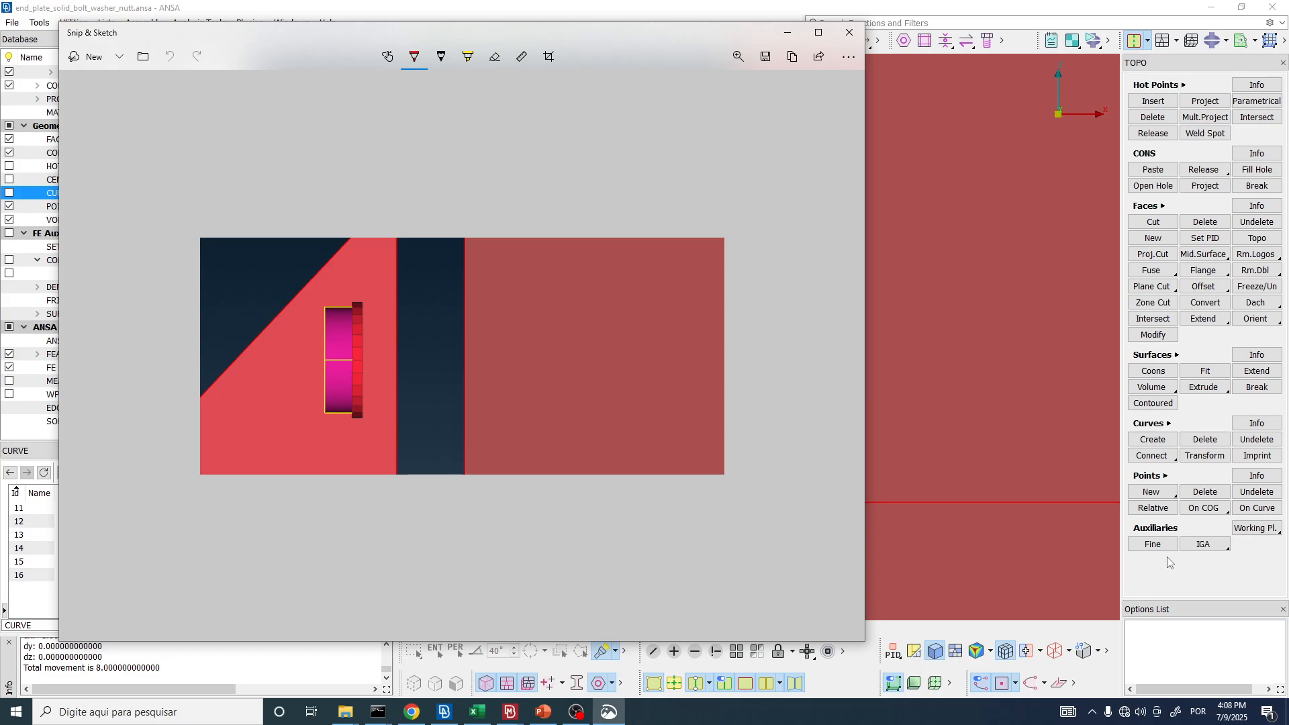
left_click(1152, 491)
mouse_move(350, 436)
left_mouse_down()
mouse_move(360, 444)
mouse_move(325, 482)
left_mouse_up()
left_click_drag(347, 433, 416, 427)
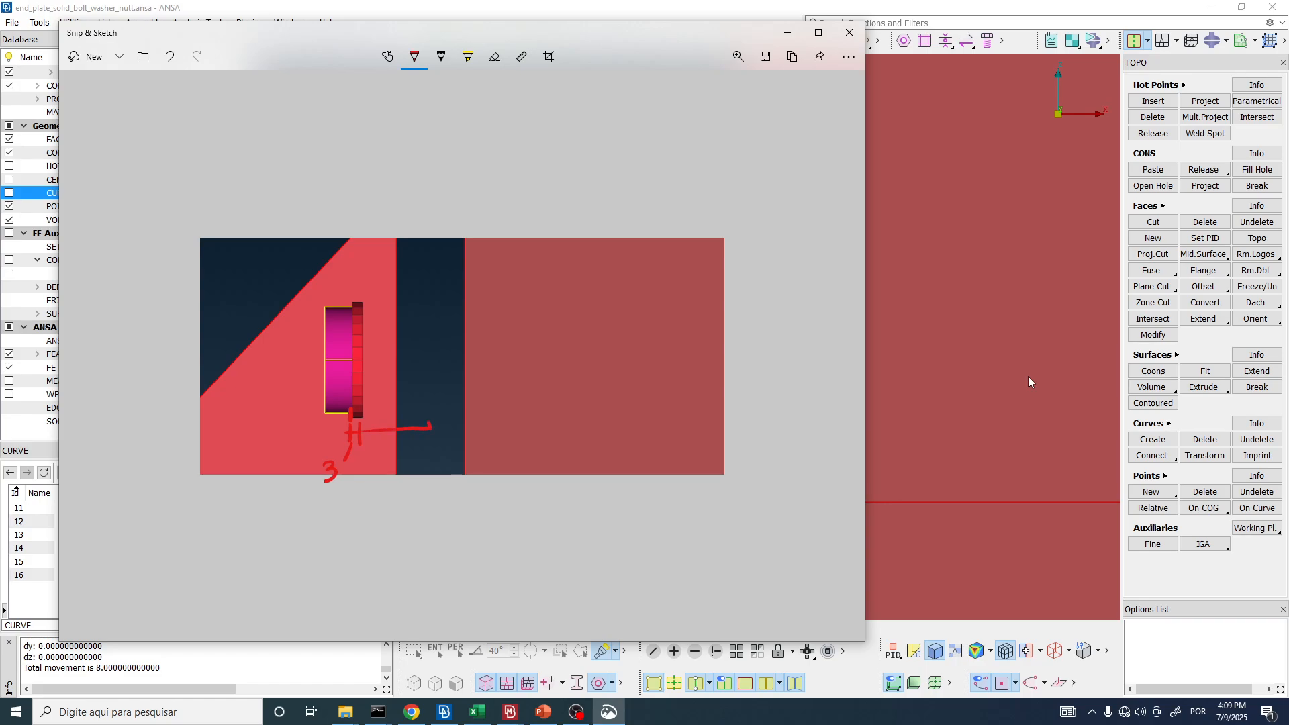
left_click_drag(383, 440, 403, 438)
mouse_move(394, 349)
left_mouse_down()
mouse_move(394, 392)
mouse_move(498, 426)
mouse_move(477, 437)
left_mouse_up()
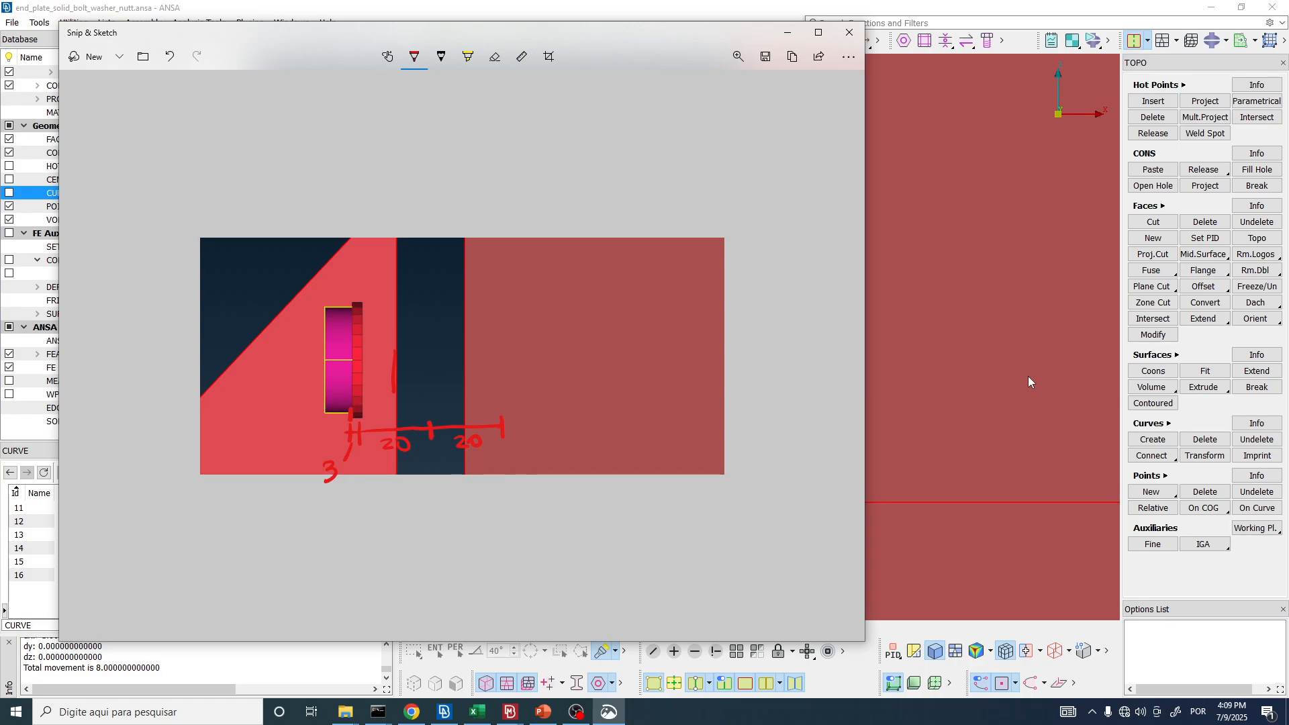
mouse_move(503, 426)
left_mouse_down()
mouse_move(536, 424)
mouse_move(536, 436)
left_mouse_up()
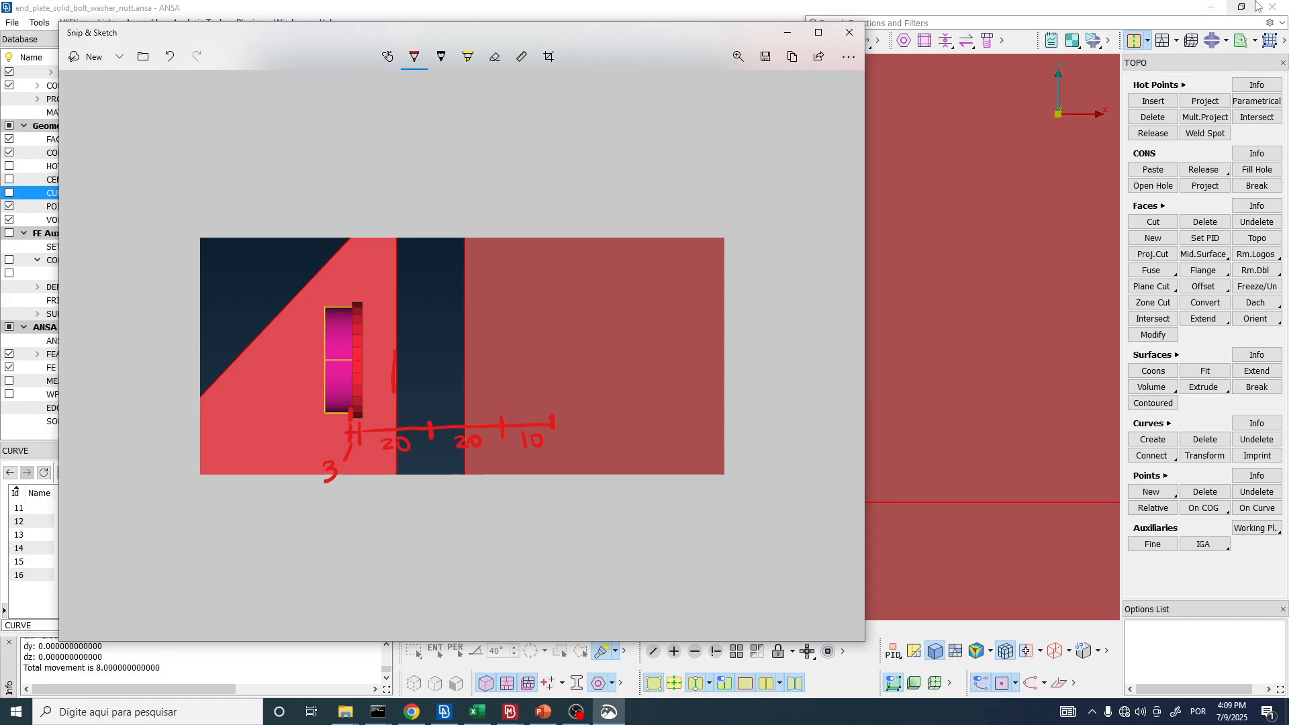
left_click(788, 32)
- Hide the mesh and volumes so that only geometry faces are displayed around the bolt head and its inner circular edge
scroll(617, 298, "up", 3)
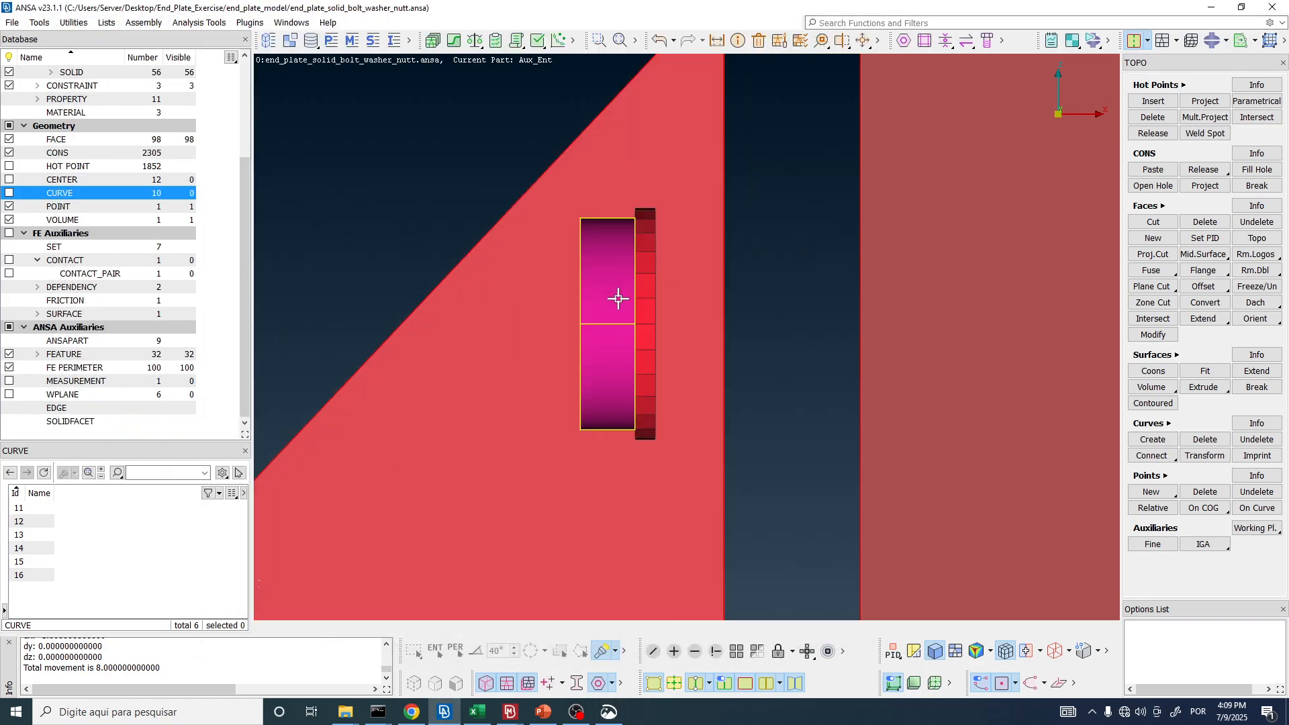
left_click_drag(622, 300, 665, 308, "ctrl")
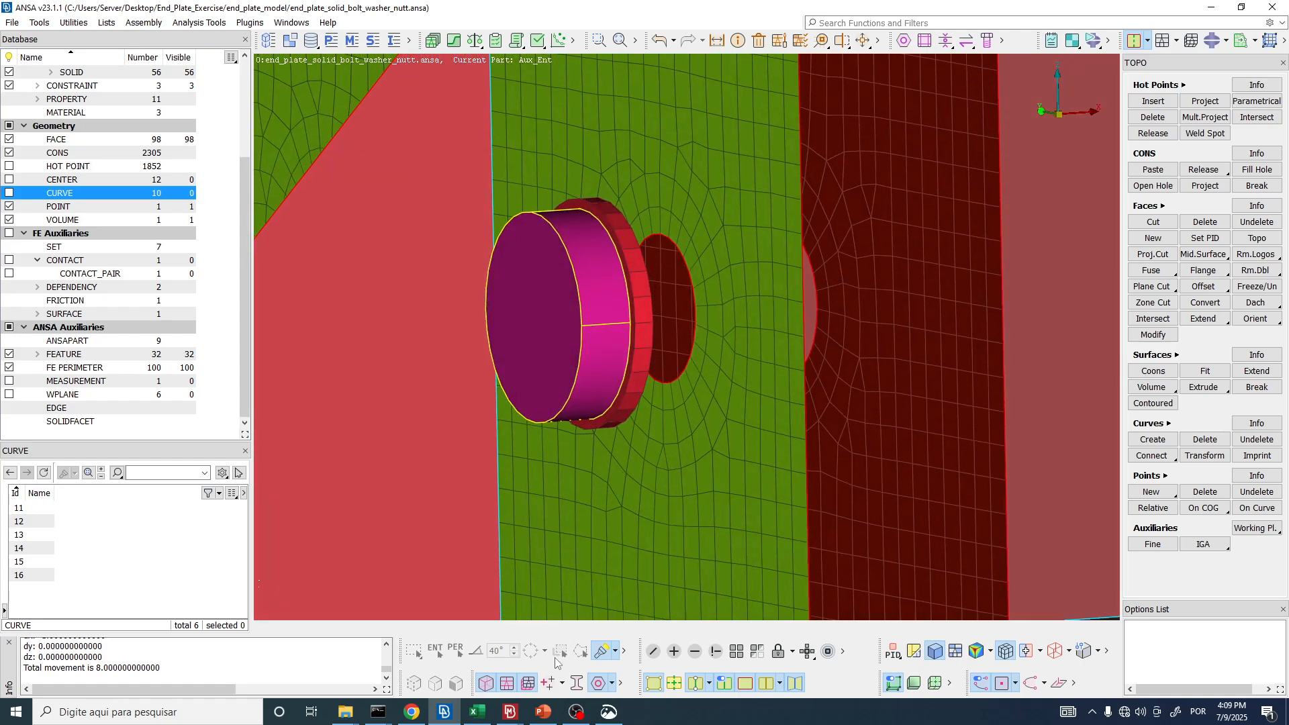
left_click(529, 684)
left_click(507, 684)
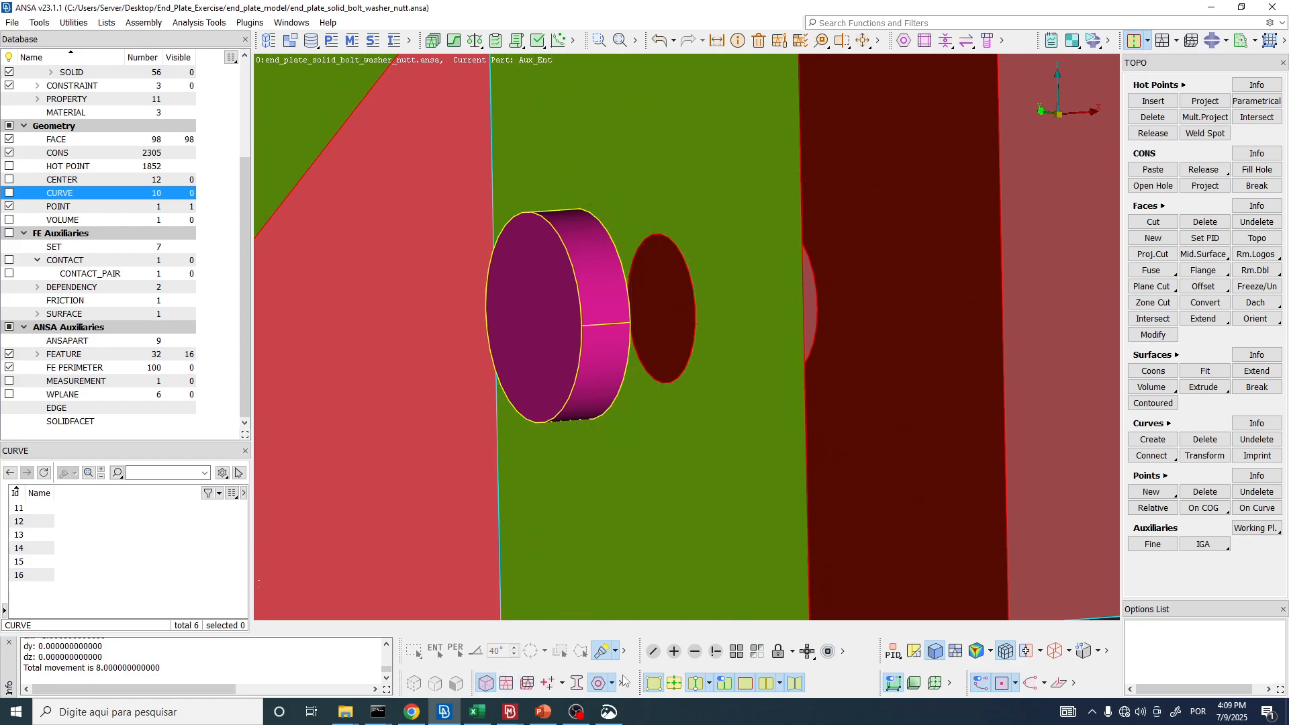
left_click(658, 683)
scroll(678, 457, "down", 5)
left_click_drag(678, 457, 594, 415, "ctrl")
scroll(632, 366, "up", 3)
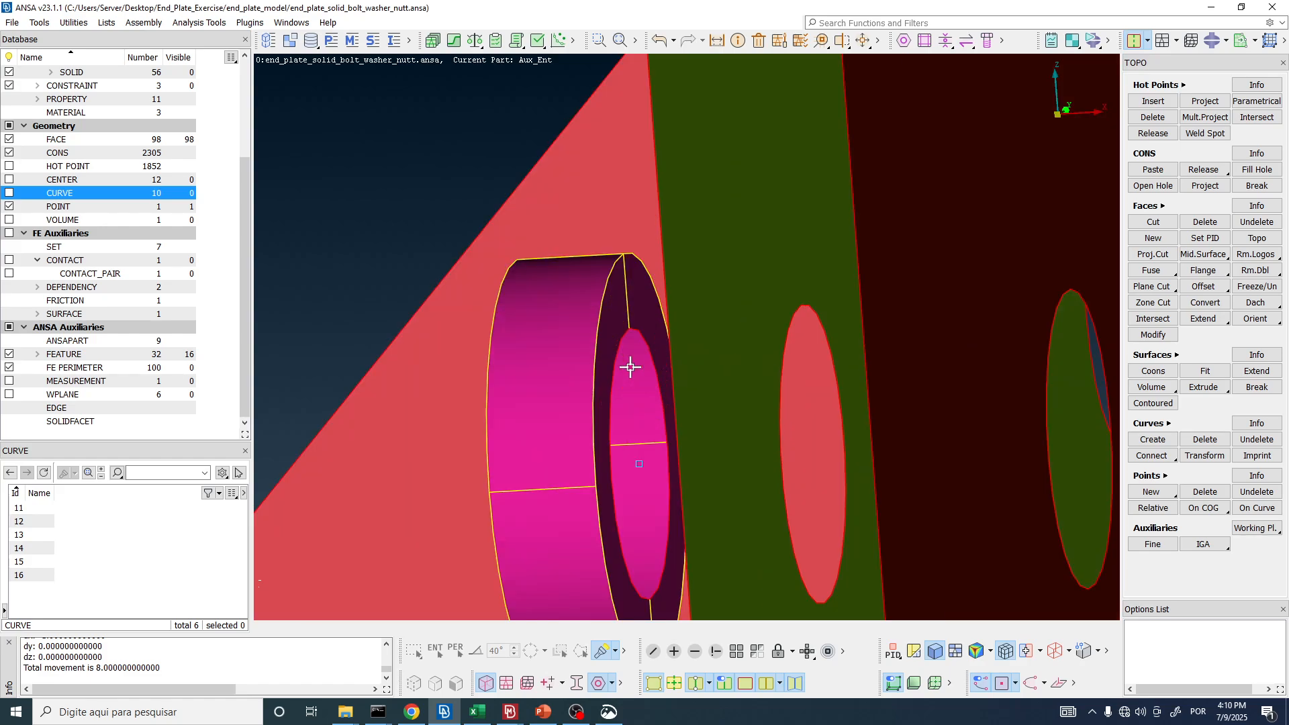
scroll(740, 262, "down", 3)
left_click_drag(739, 262, 703, 288, "ctrl")
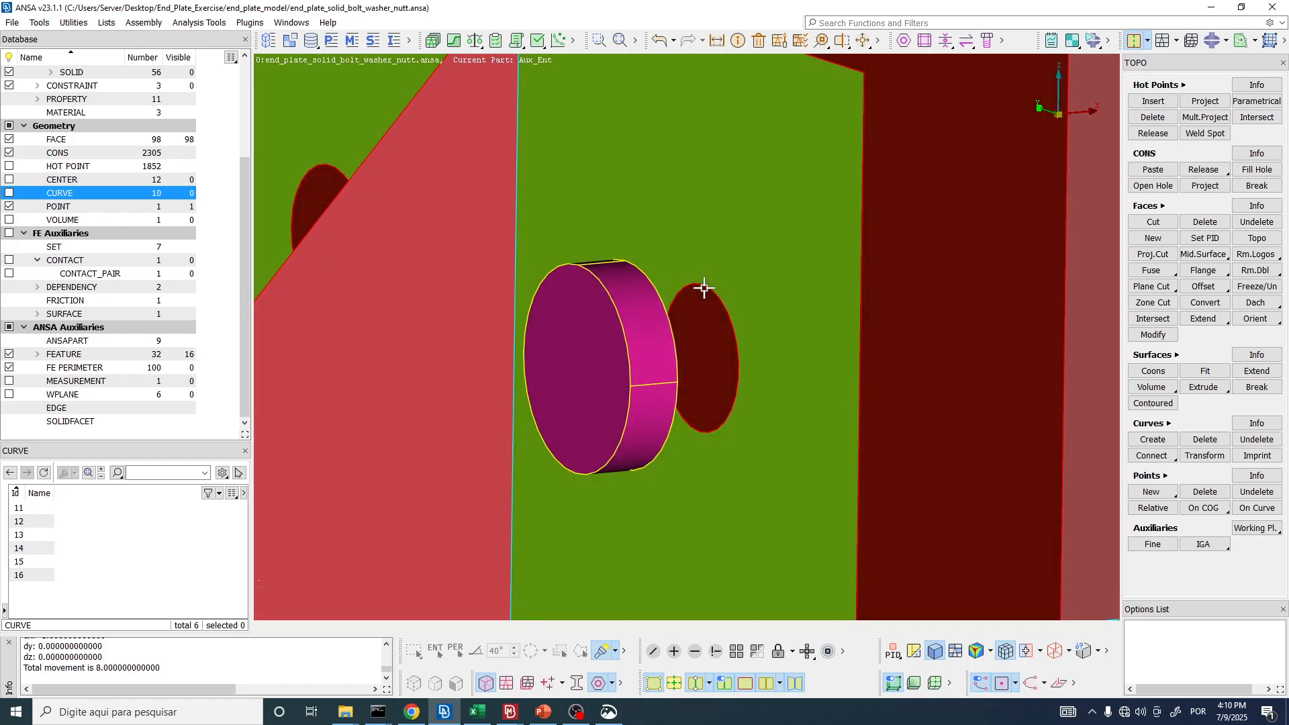
- Hide the end plate faces by property to clear the space beside the bolt head's inner circular edge
left_click(702, 651)
scroll(686, 403, "down", 3)
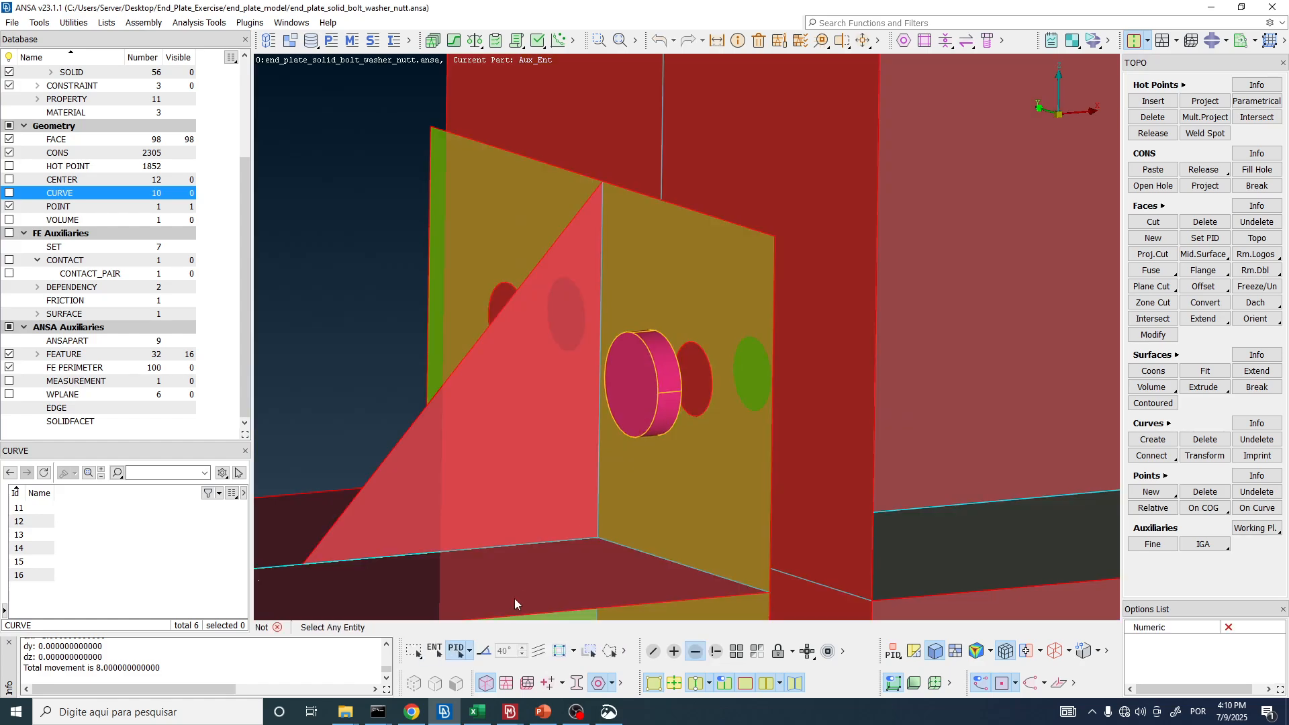
left_click(455, 656)
left_click(728, 271)
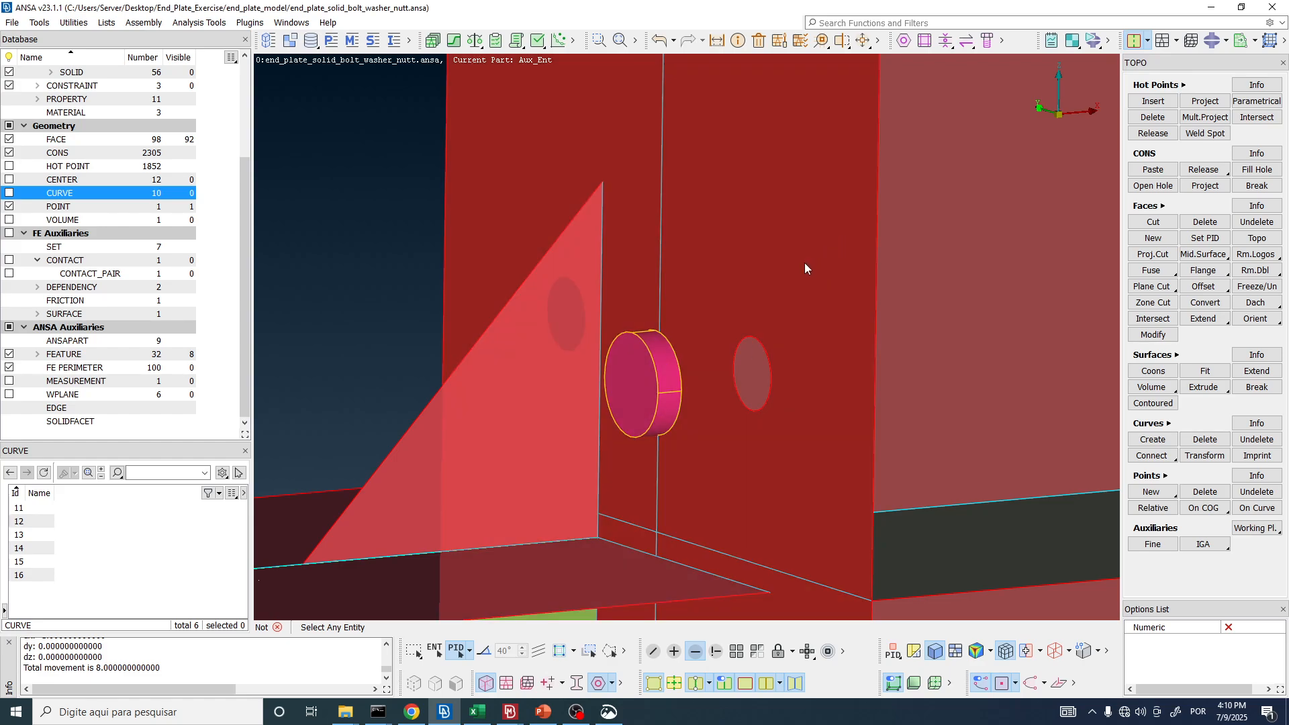
left_click_drag(723, 336, 625, 358, "ctrl")
scroll(622, 357, "up", 6)
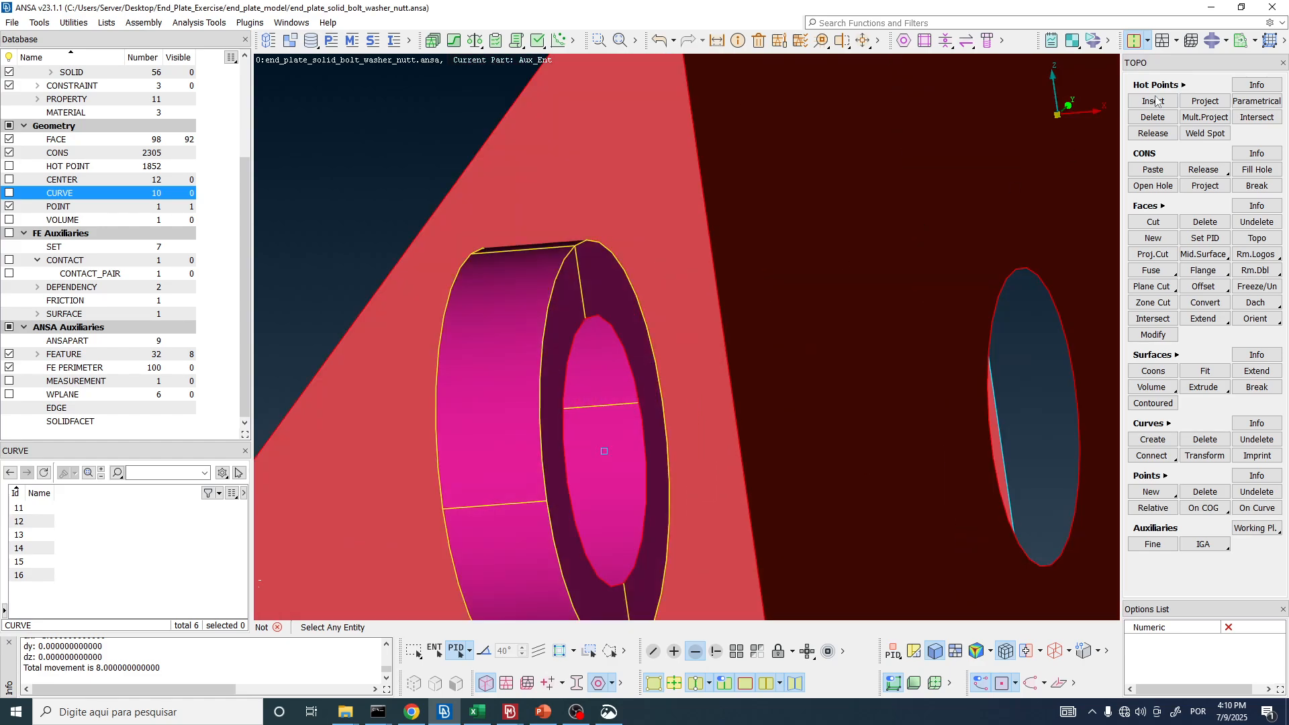
left_click(1148, 40)
left_click(1160, 60)
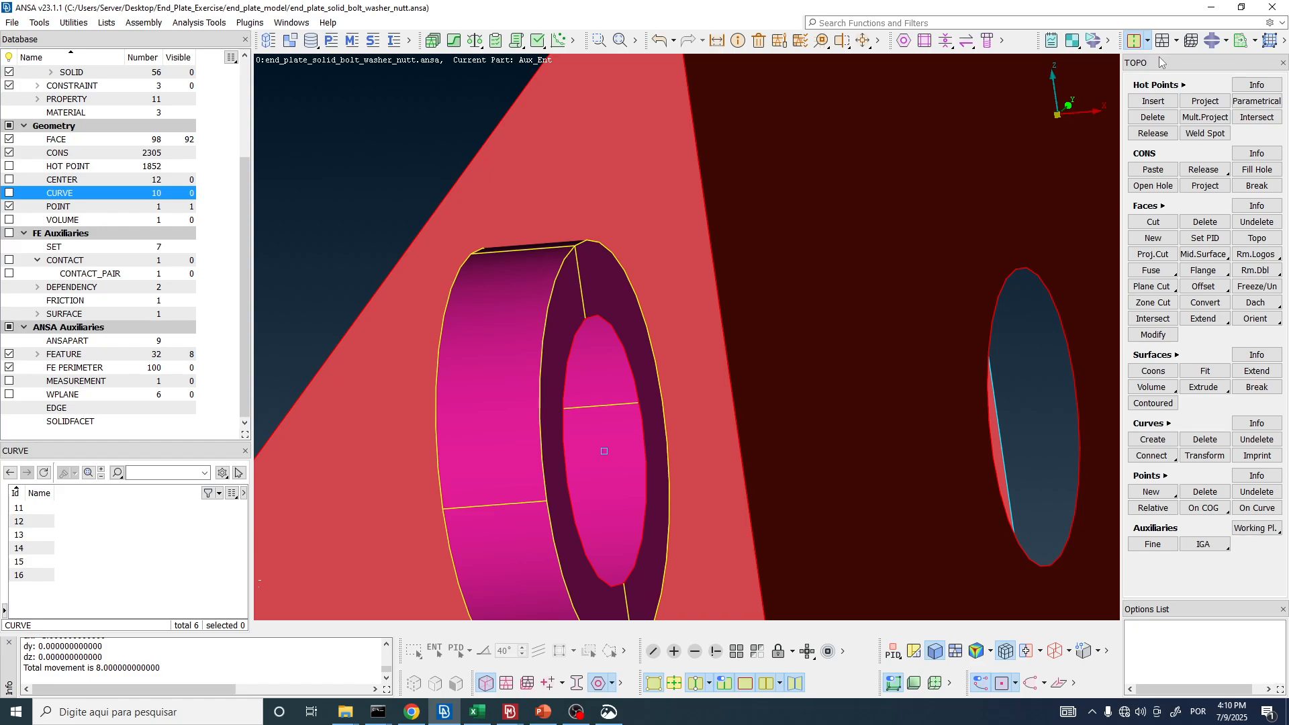
- Extrude the closed loop of the bolt head's inner circular edge by 60 along dX 1 and accept the surfaces
type("4")
left_click(1211, 393)
left_click(1214, 449)
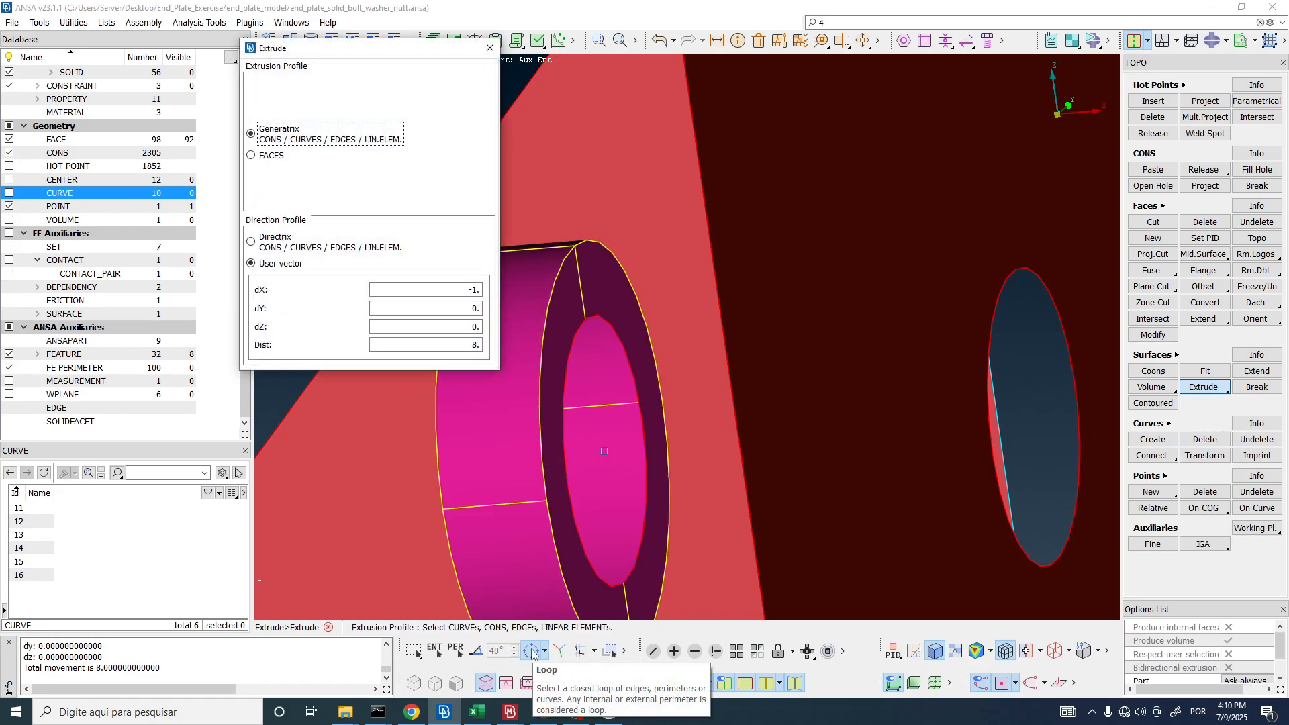
left_click(602, 321)
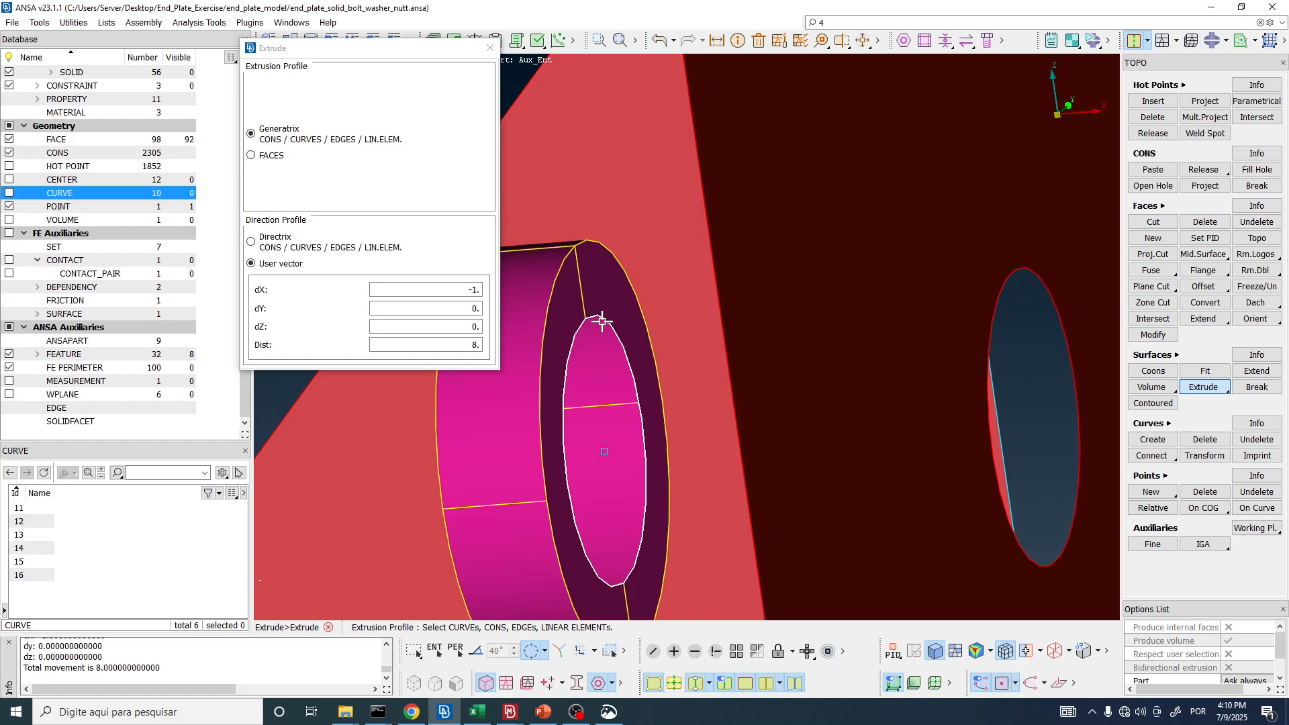
scroll(603, 322, "down", 3)
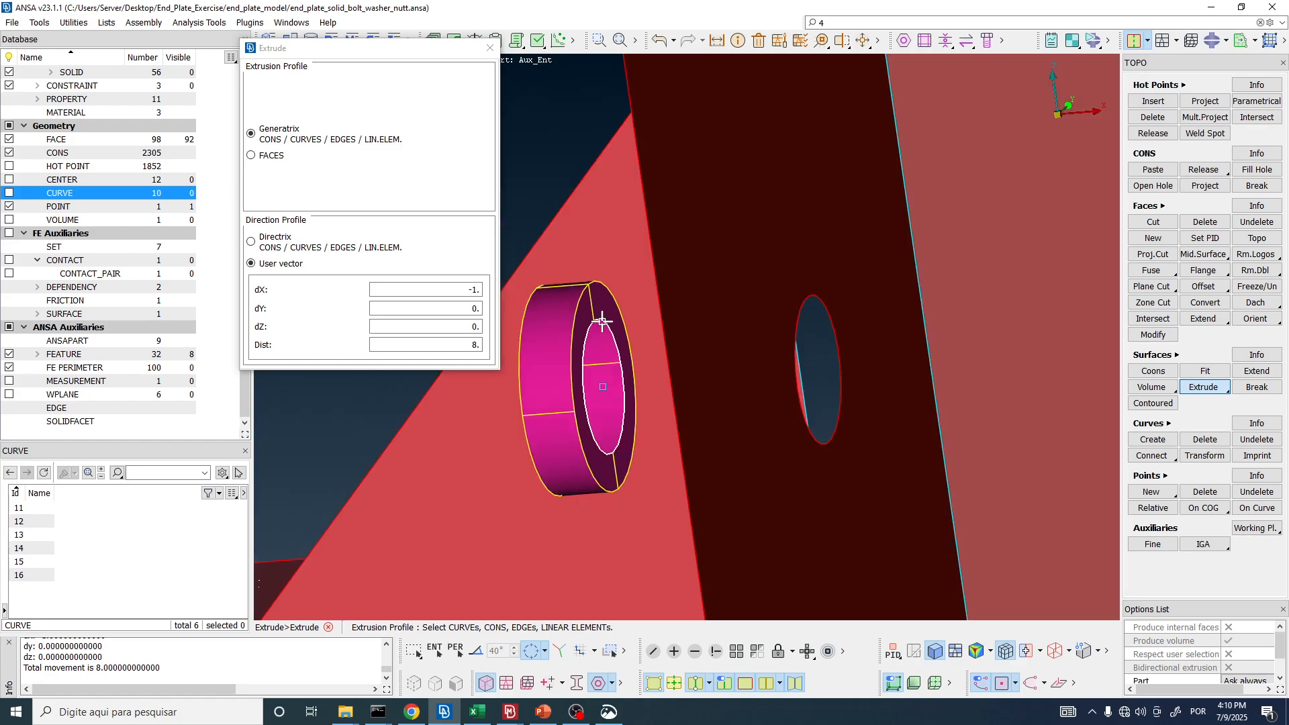
middle_click(602, 322)
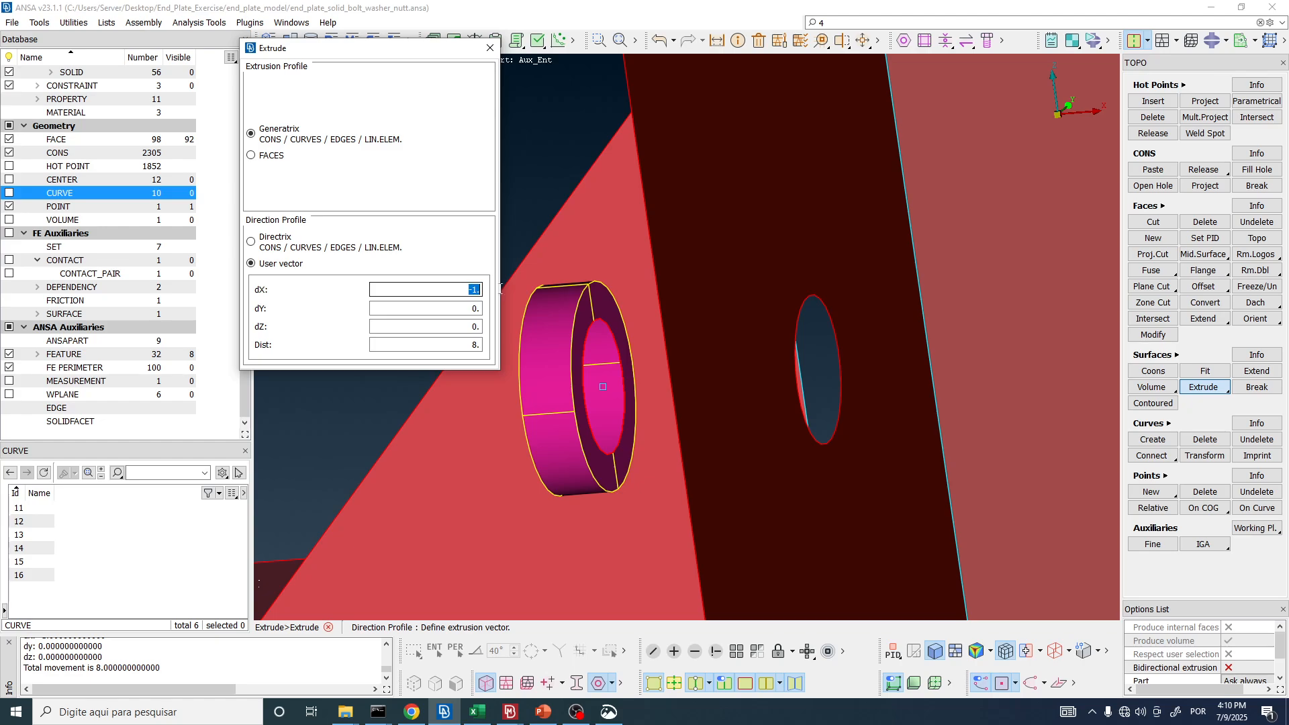
type("1")
left_click_drag(465, 345, 528, 341)
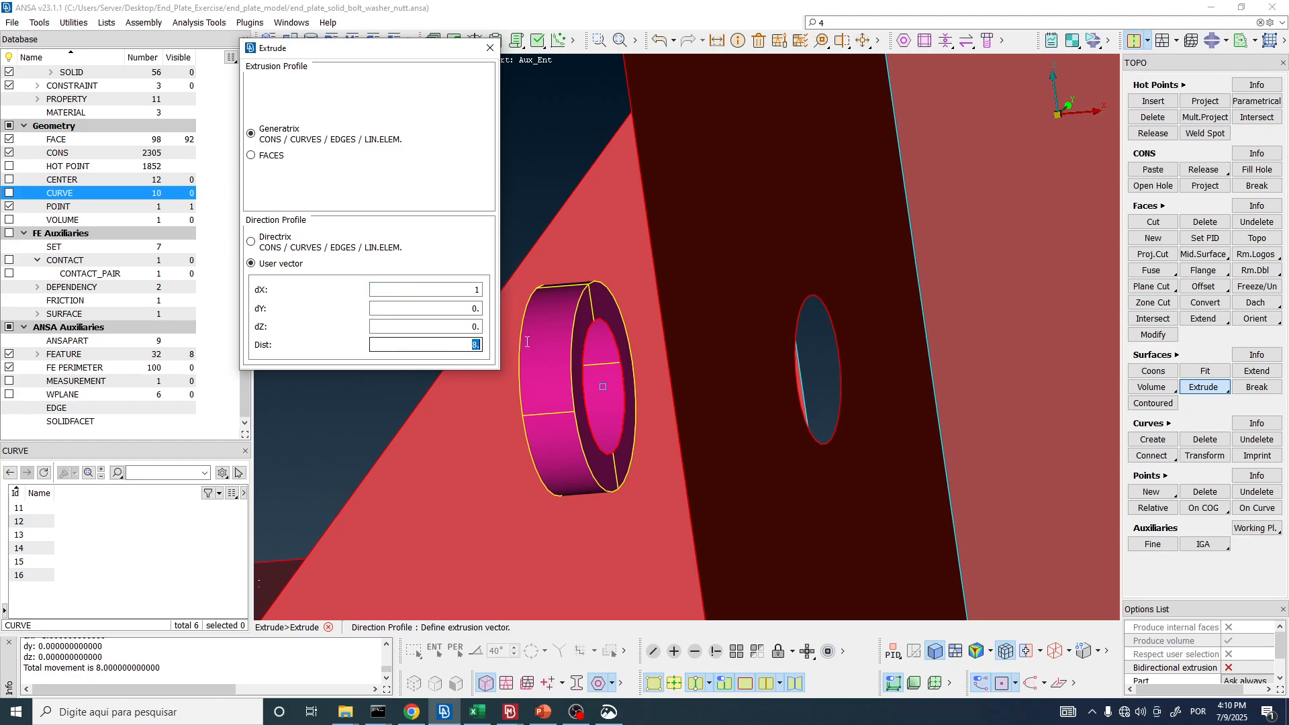
type("60")
key("Return")
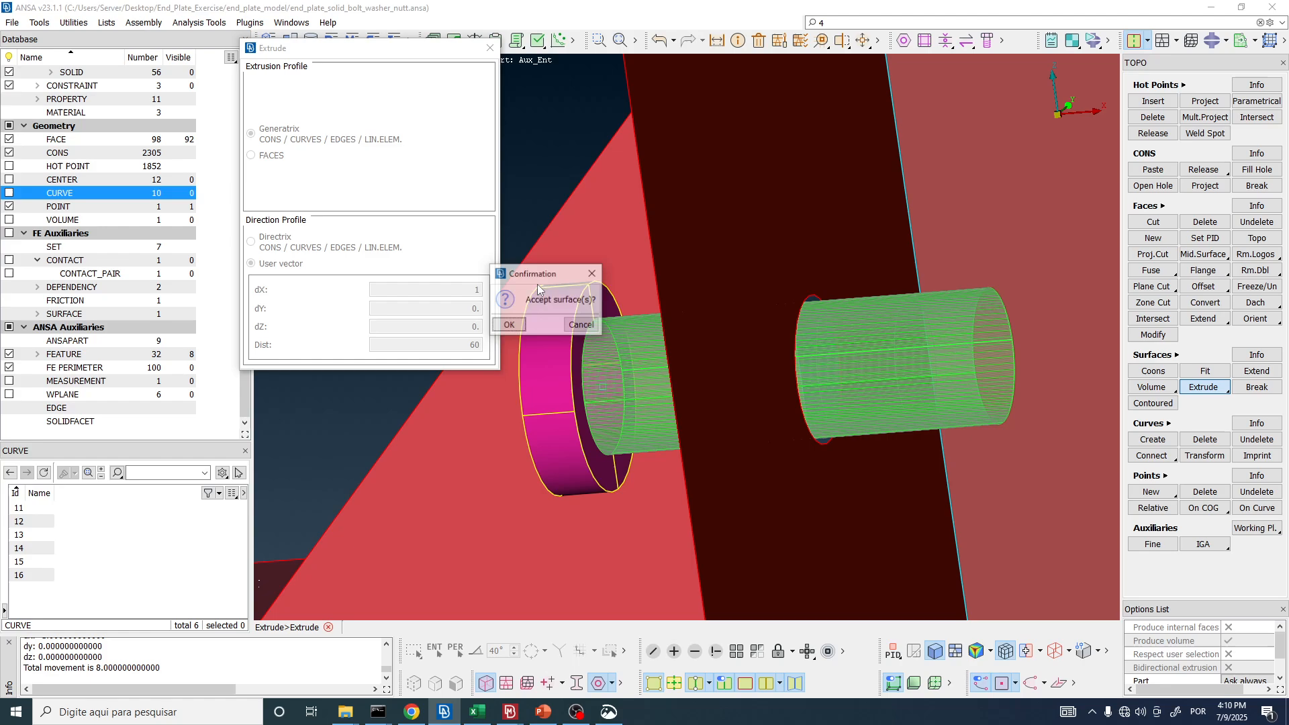
left_click(512, 326)
- Assign the extruded shank faces to the temp property and the Aux_Ent part, and end the extrusion
double_click(290, 266)
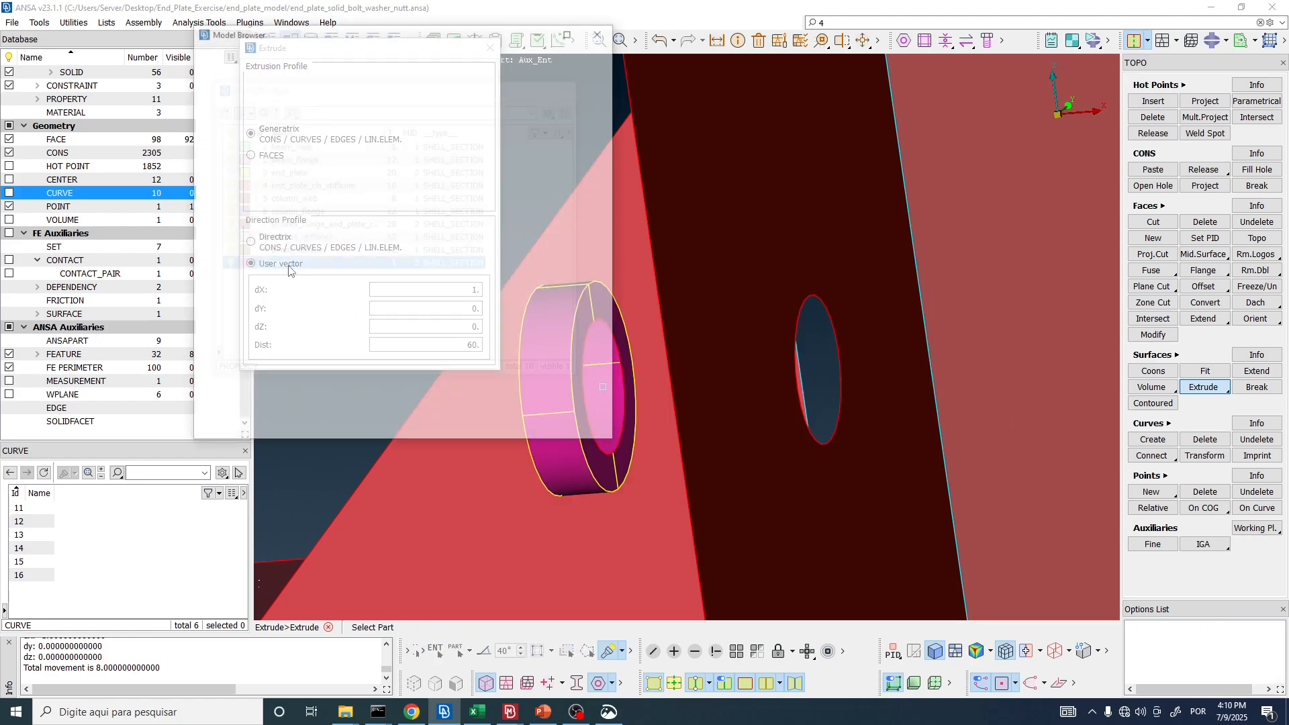
double_click(318, 139)
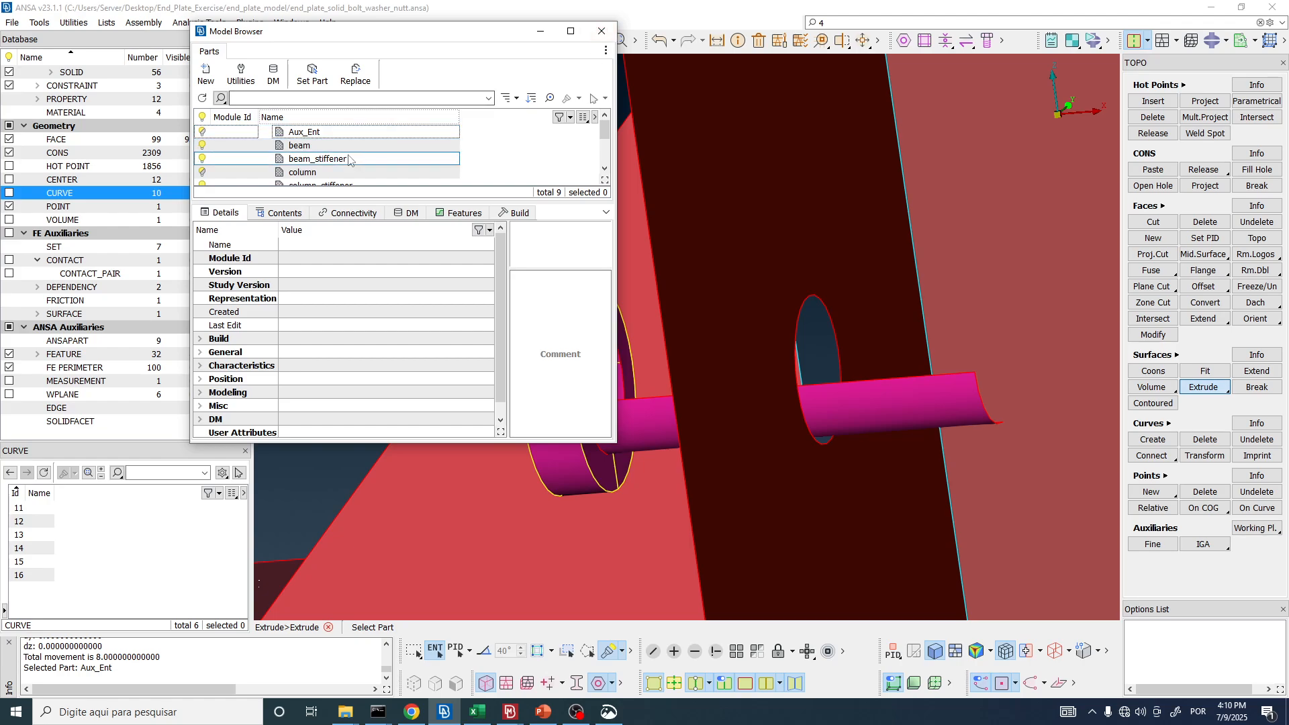
double_click(299, 135)
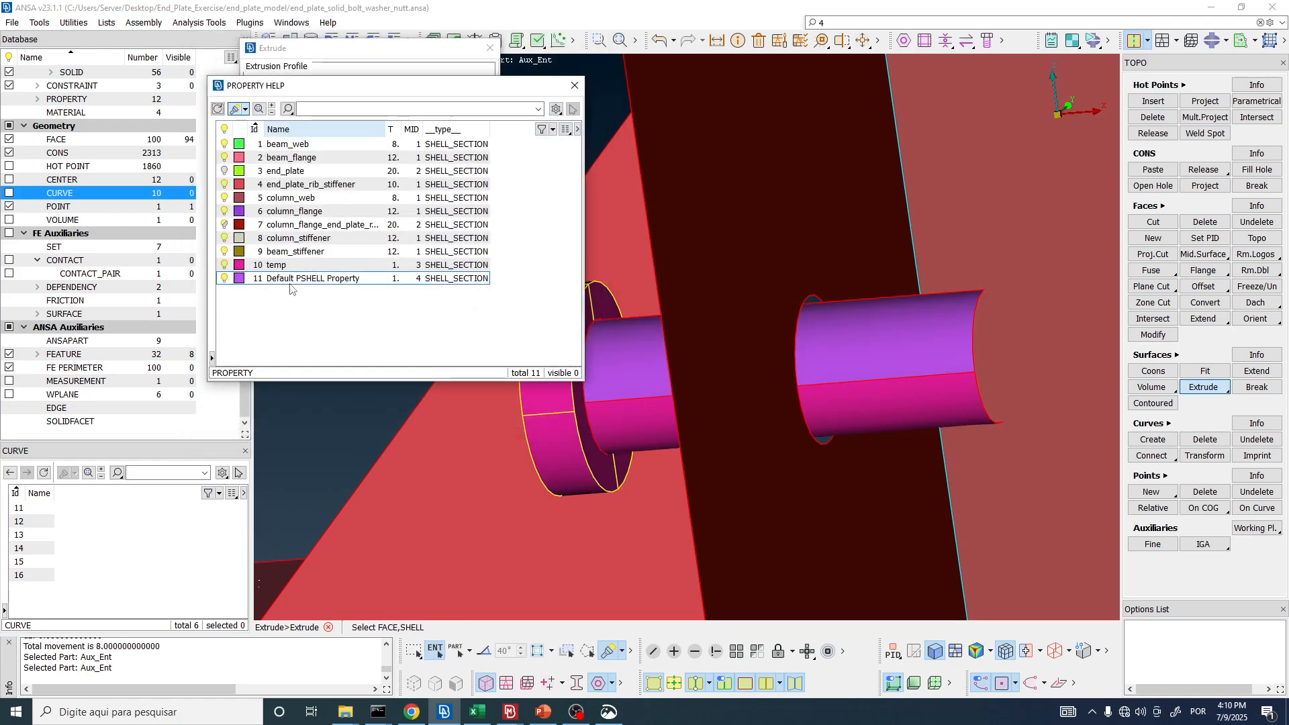
double_click(288, 266)
double_click(308, 133)
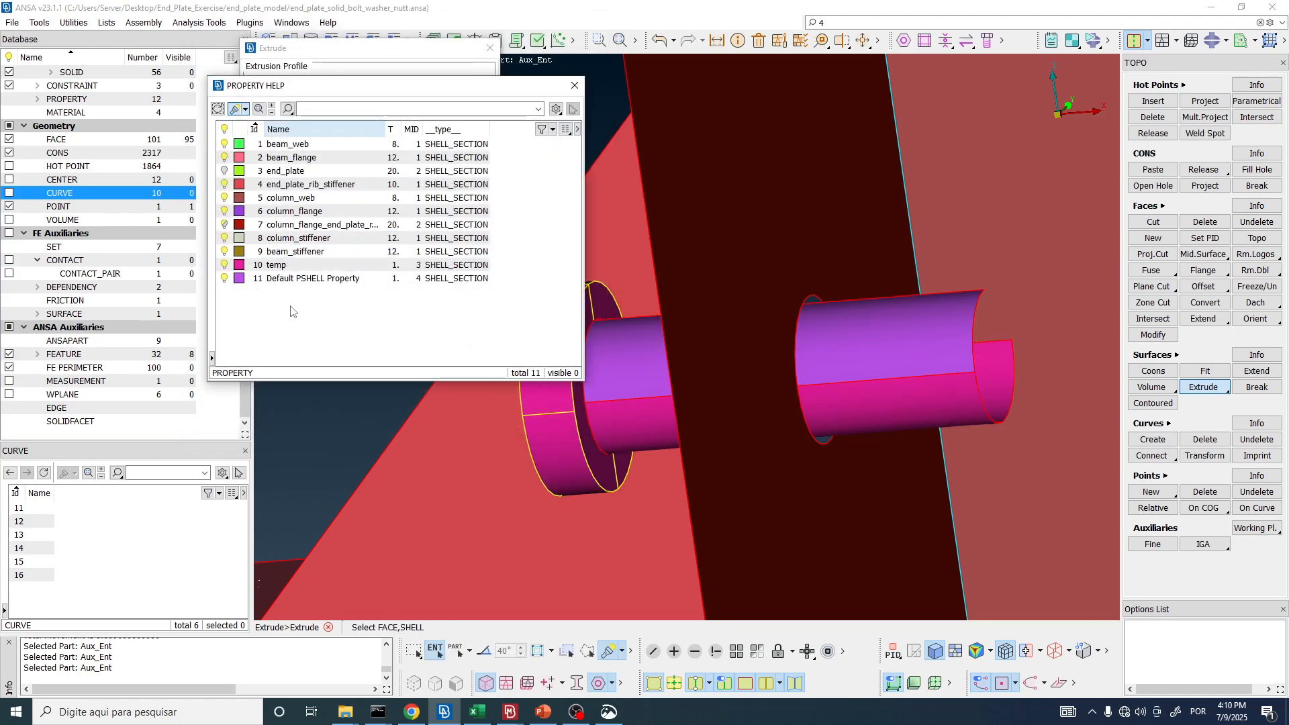
double_click(289, 265)
double_click(300, 135)
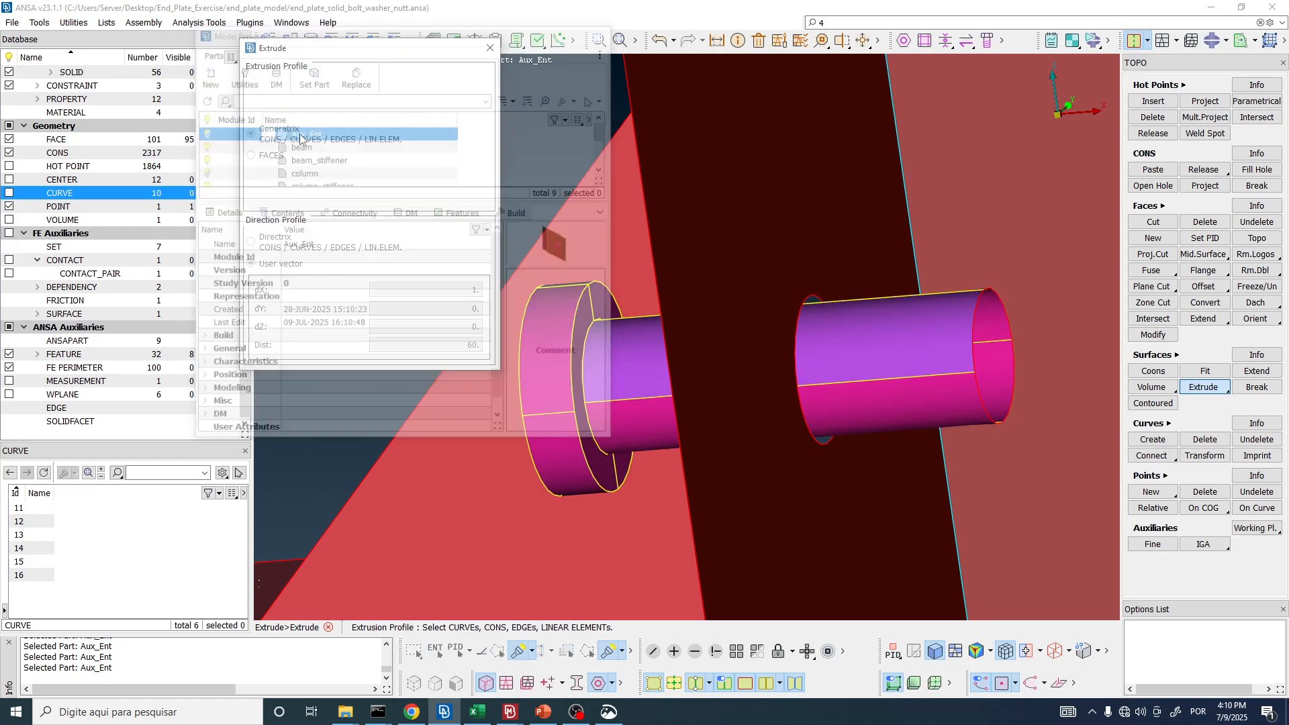
left_click(488, 48)
- Examine the extruded shank from both sides of the column flange and check which property its faces carry
scroll(653, 340, "down", 4)
left_click_drag(653, 340, 614, 357, "ctrl")
scroll(796, 302, "up", 4)
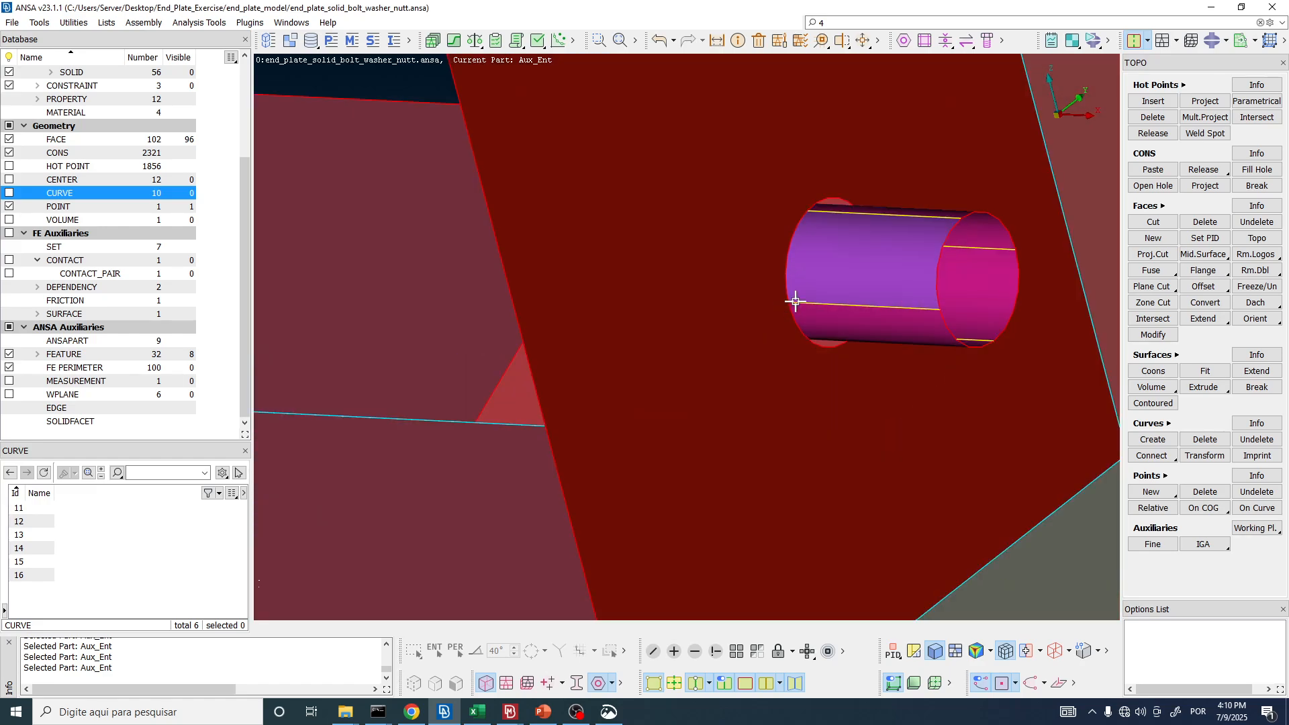
scroll(796, 301, "up", 2)
middle_click_drag(959, 272, 829, 381, "ctrl")
left_click_drag(829, 380, 898, 294, "ctrl")
scroll(720, 320, "down", 4)
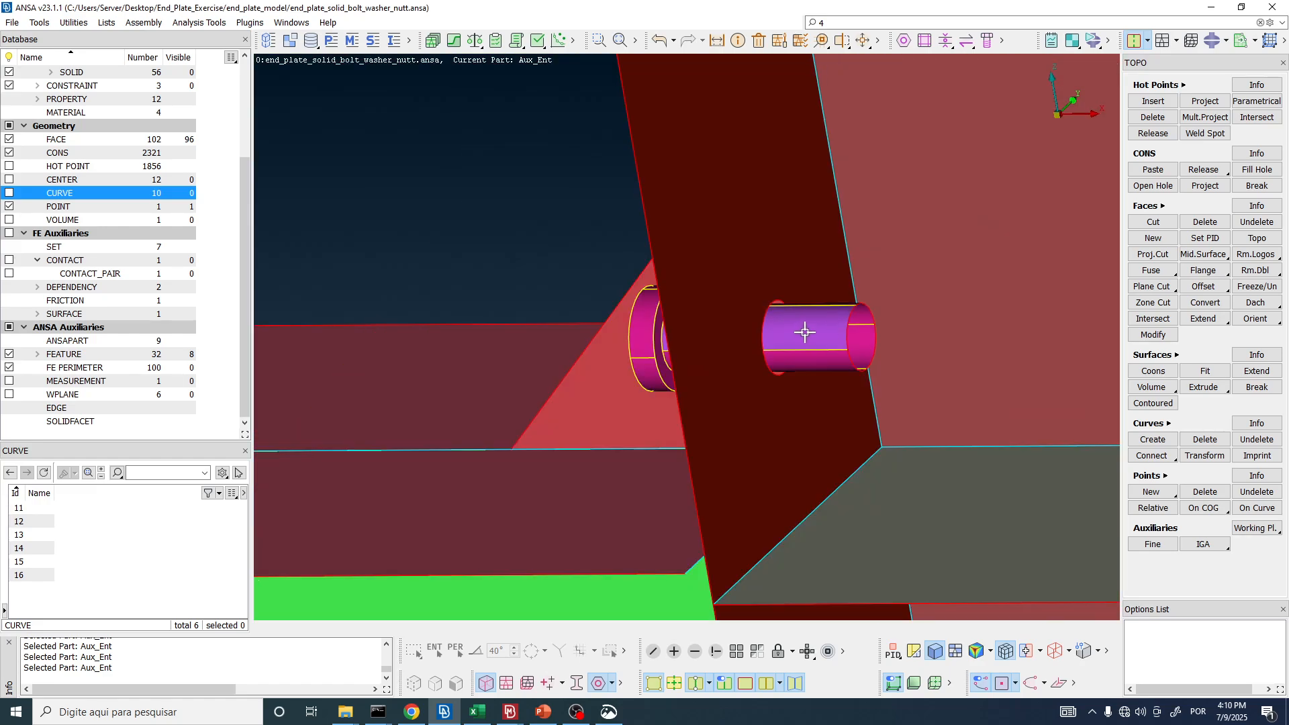
scroll(806, 333, "down", 2)
scroll(820, 337, "up", 4)
scroll(815, 333, "down", 3)
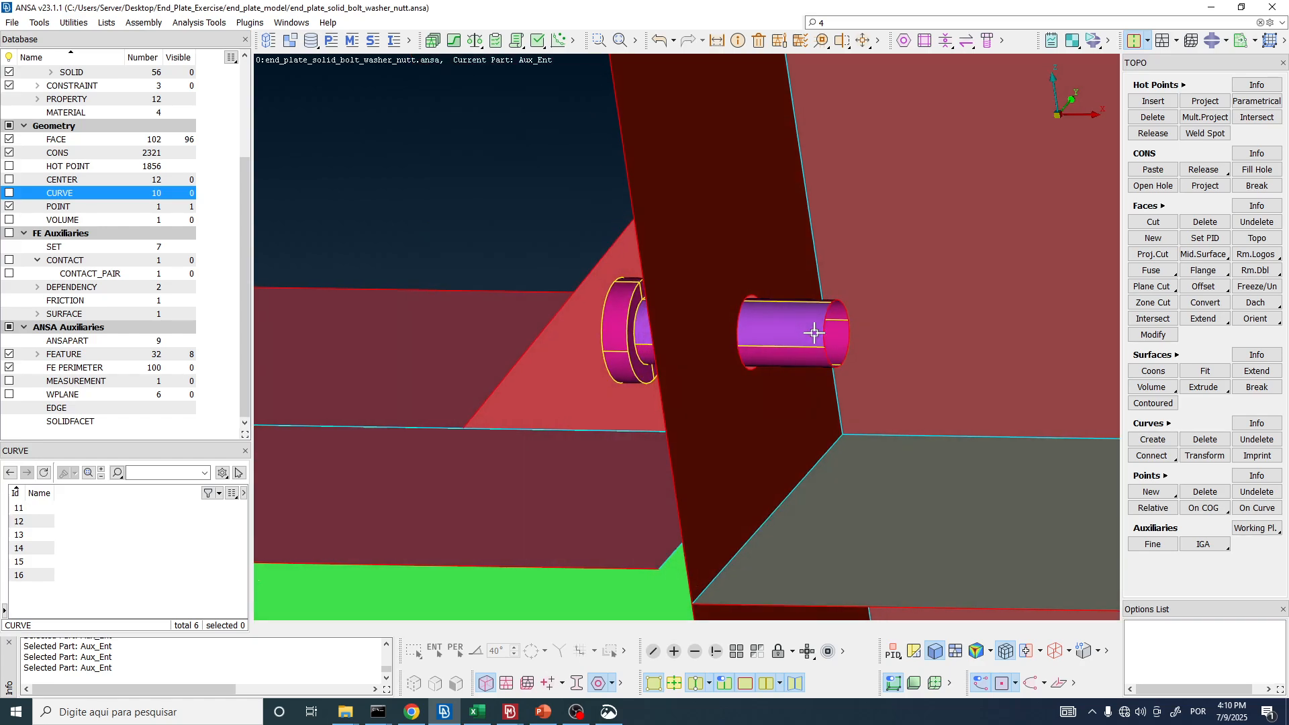
left_click_drag(814, 333, 824, 335, "ctrl")
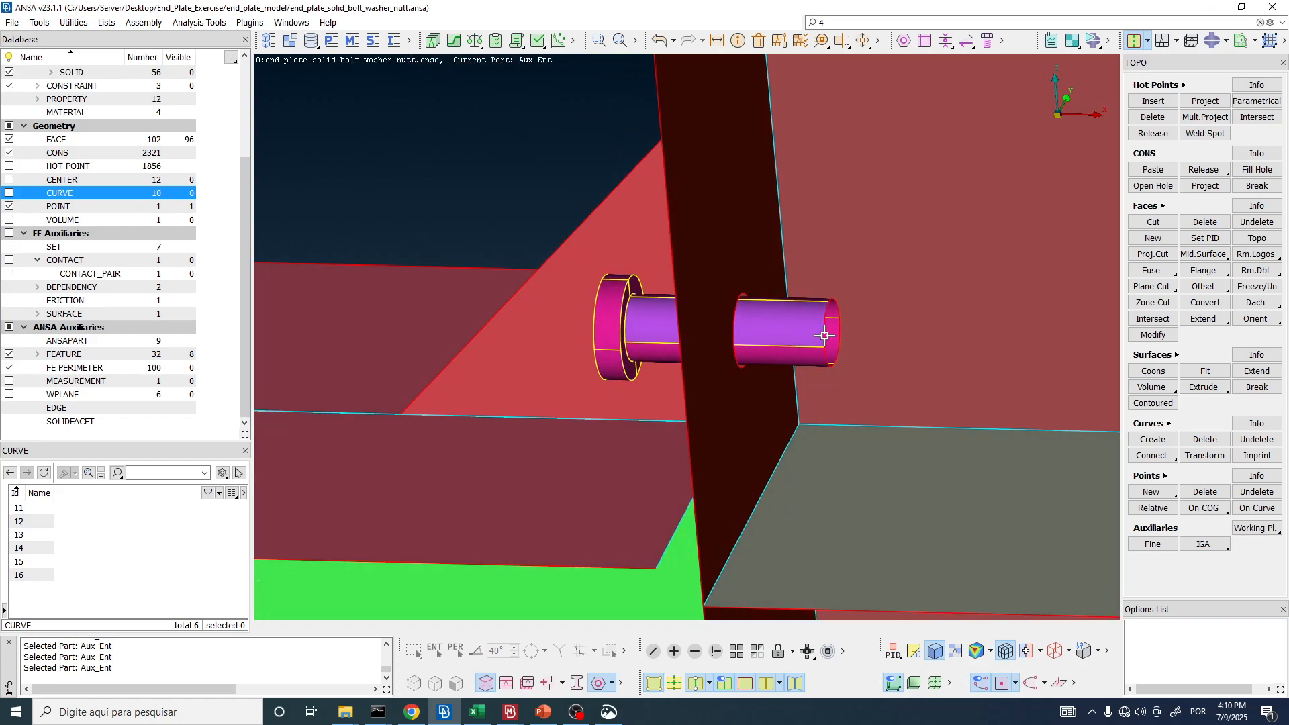
- Reassign the shank face that has the default shell property to the temp property with Set PID
left_click(1206, 238)
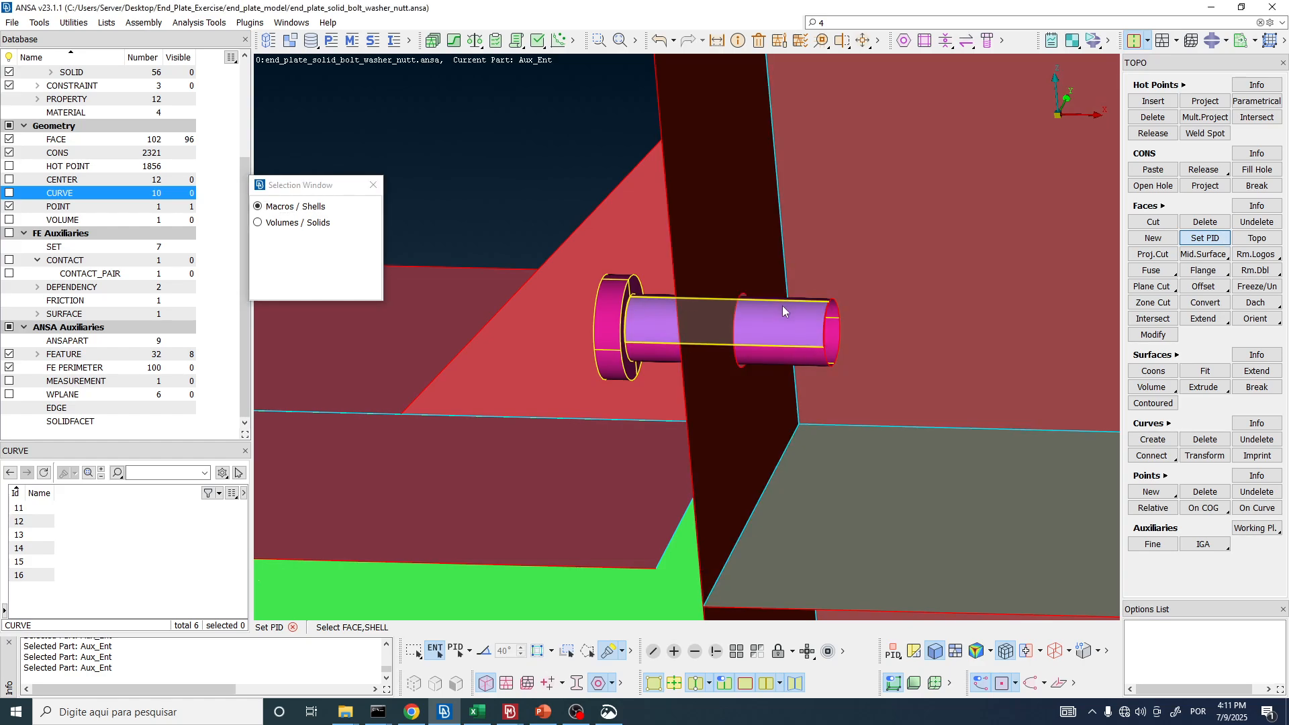
left_click(783, 305)
middle_click(783, 305)
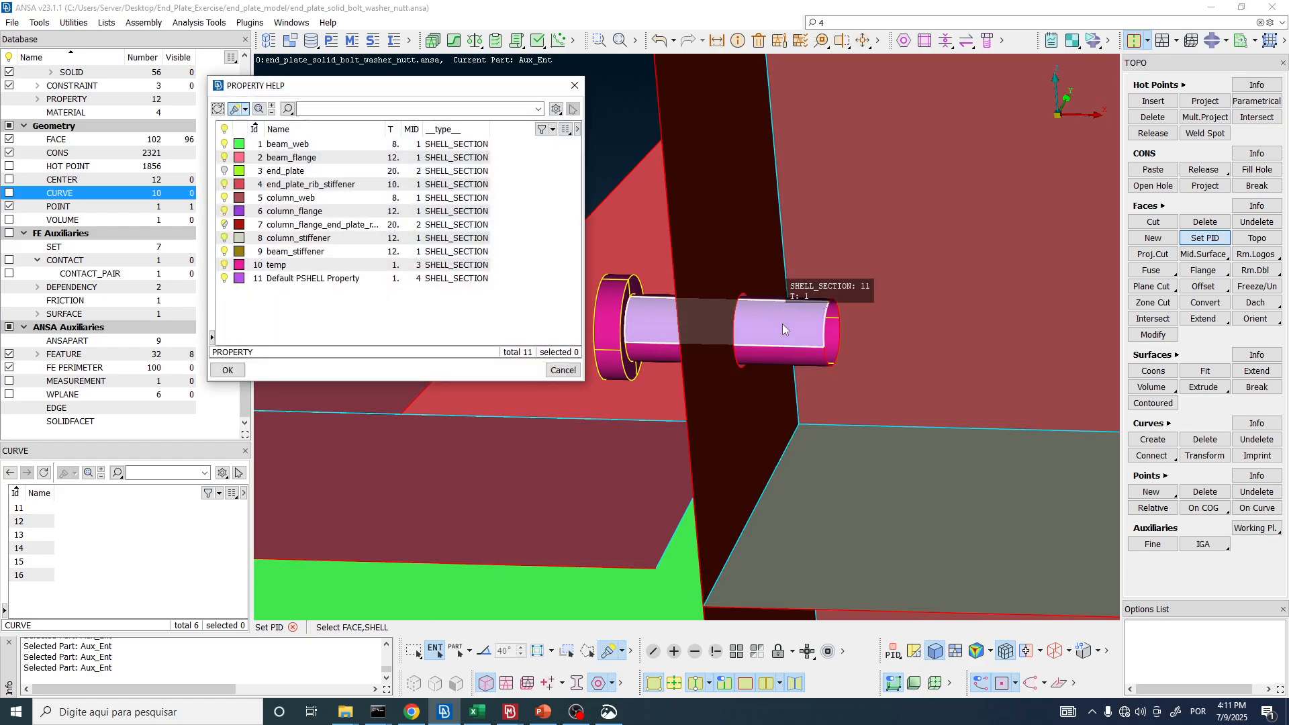
left_click(791, 360)
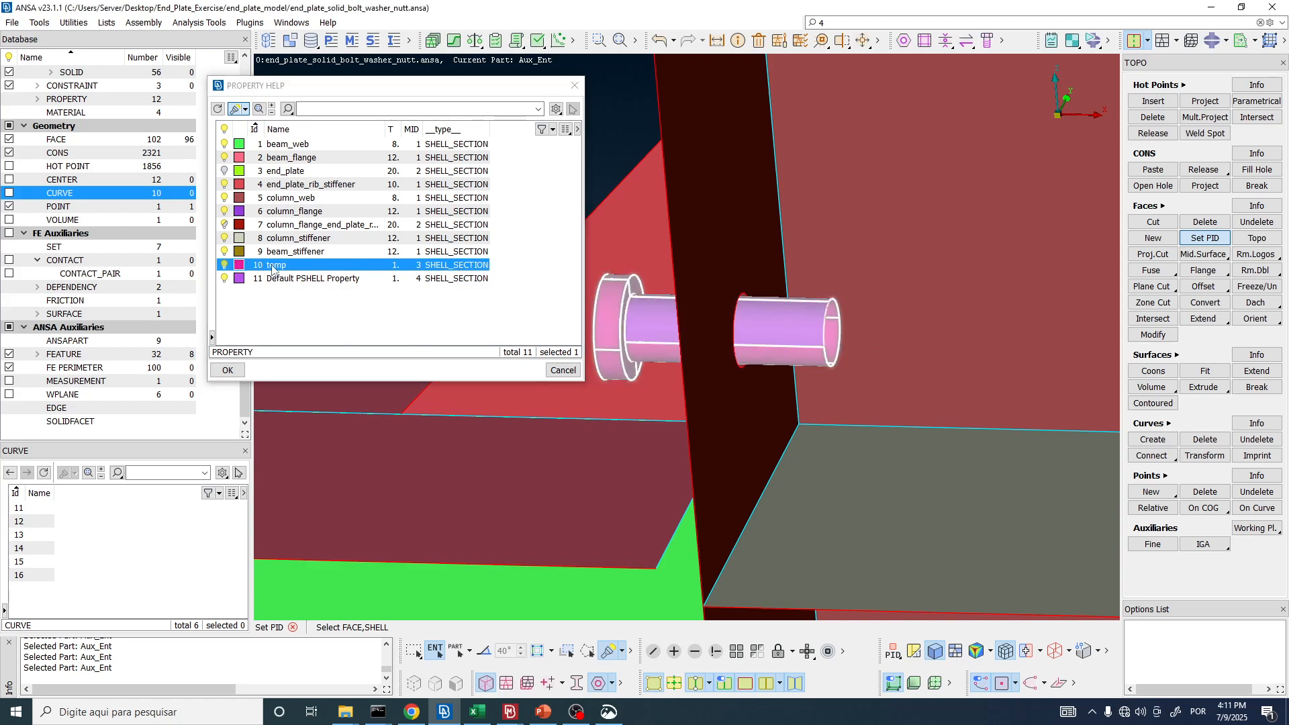
middle_click(808, 272)
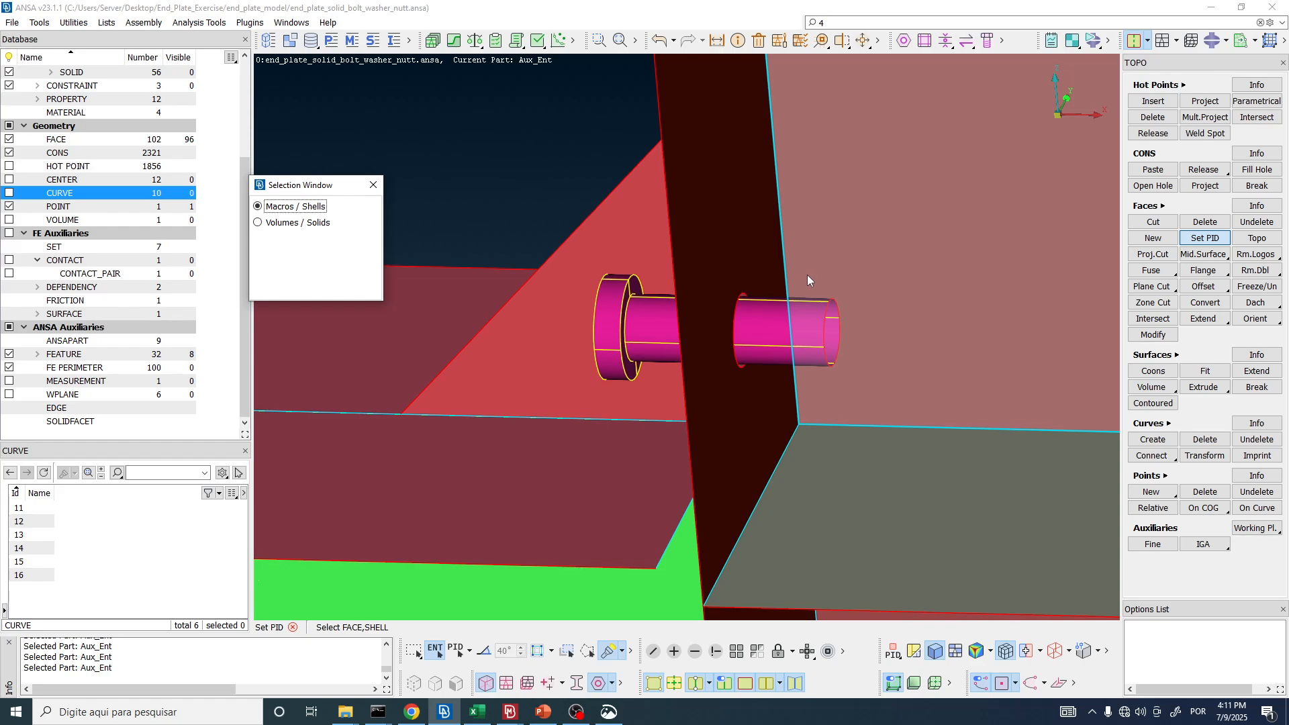
middle_click(807, 276)
- Examine the shank from the bolt head through the plate hole to its open end
left_click_drag(646, 322, 628, 302, "ctrl")
scroll(607, 317, "up", 5)
scroll(653, 294, "down", 5)
scroll(630, 301, "down", 3)
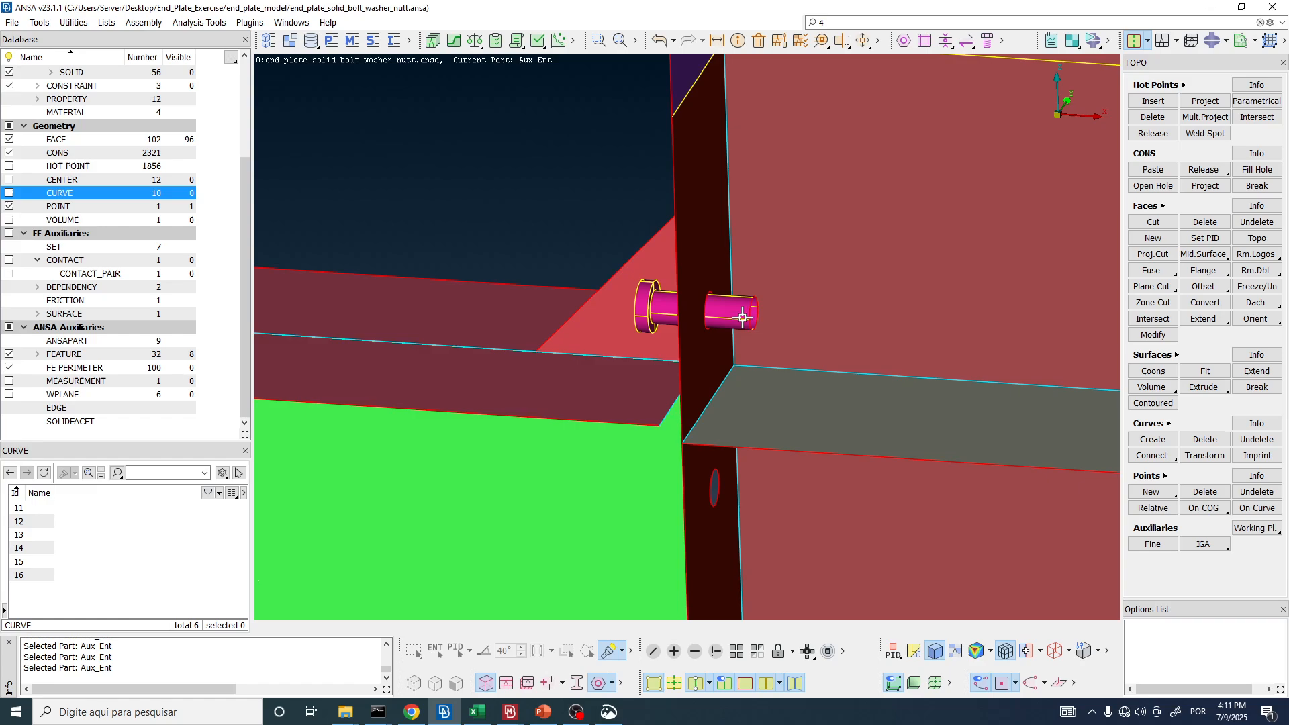
scroll(742, 317, "up", 3)
left_click_drag(742, 317, 704, 327, "ctrl")
scroll(795, 322, "up", 5)
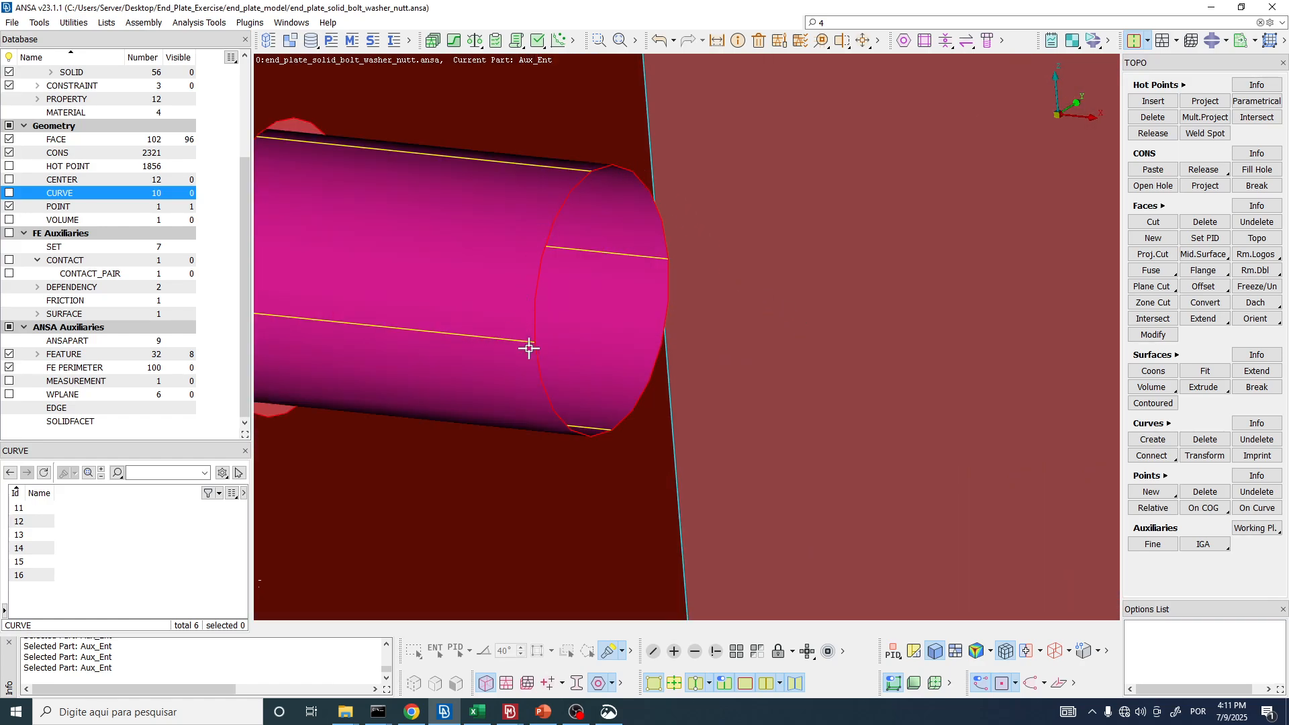
scroll(708, 400, "down", 5)
left_click_drag(589, 375, 667, 368, "ctrl")
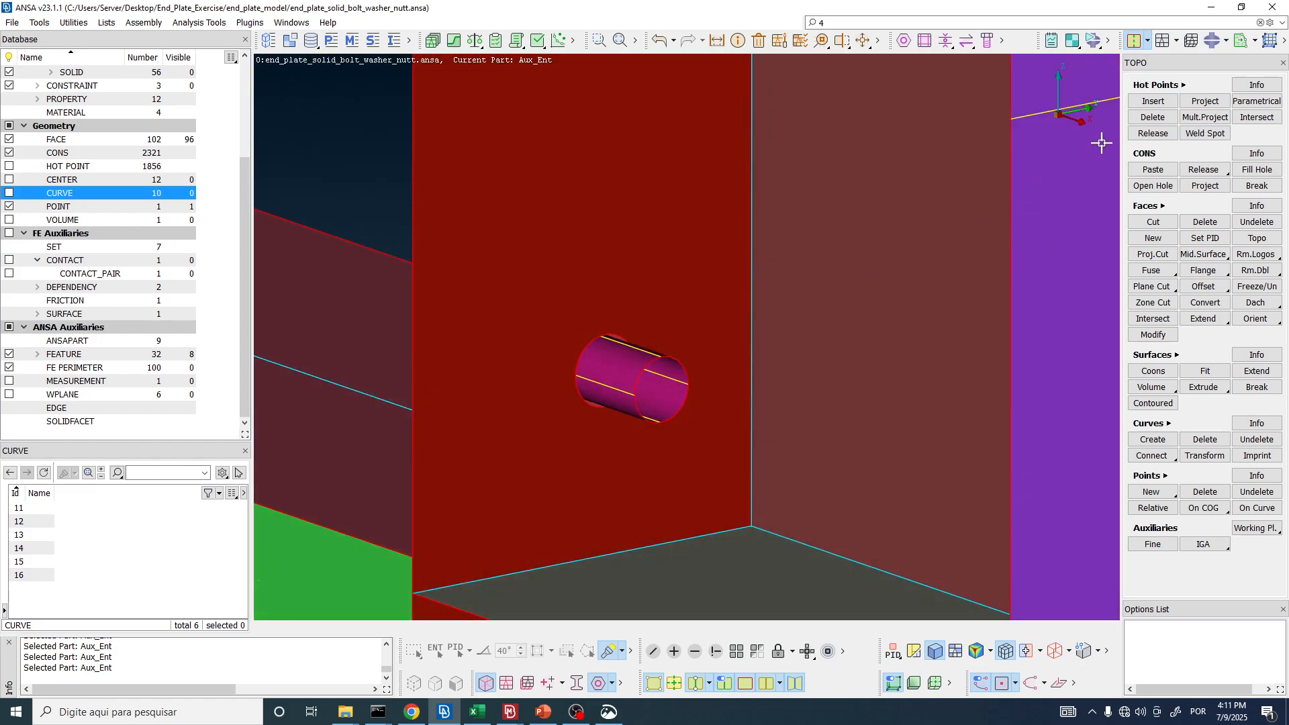
- Close the shank's open end with a new planar face from its circular edge loop, using the temp property and Aux_Ent part
left_click(1153, 238)
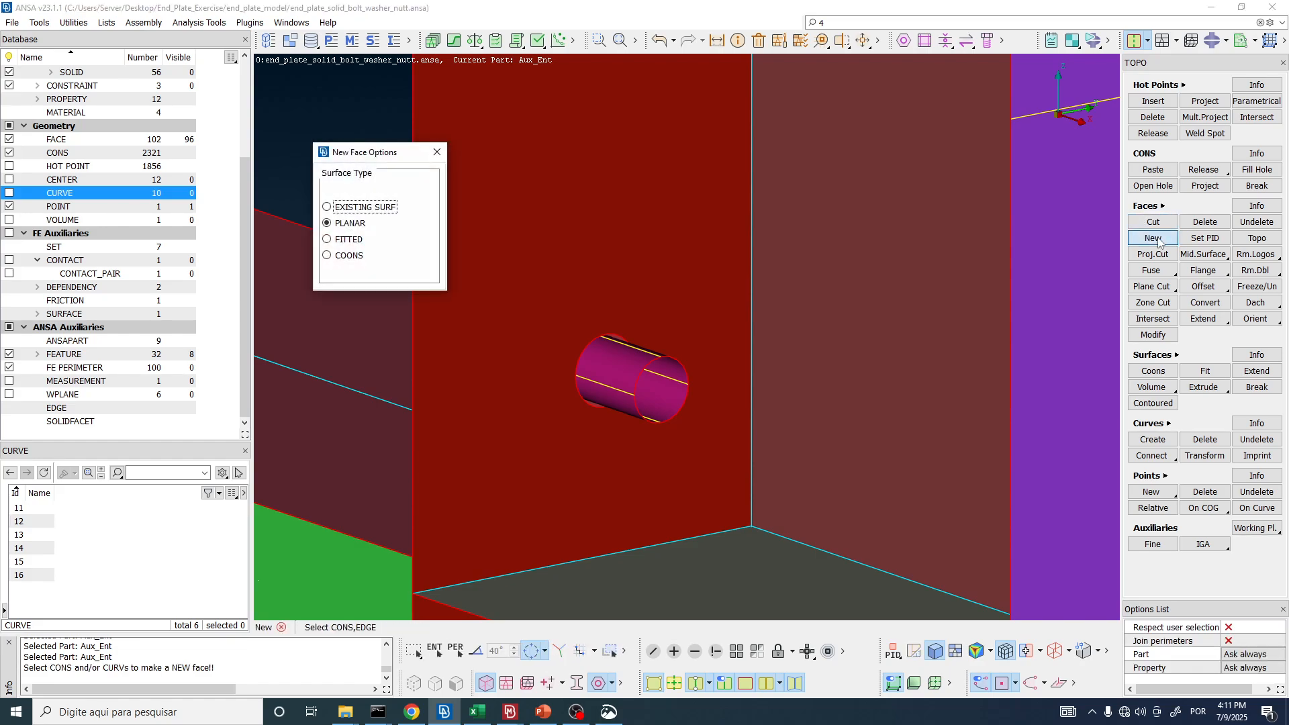
left_click(343, 231)
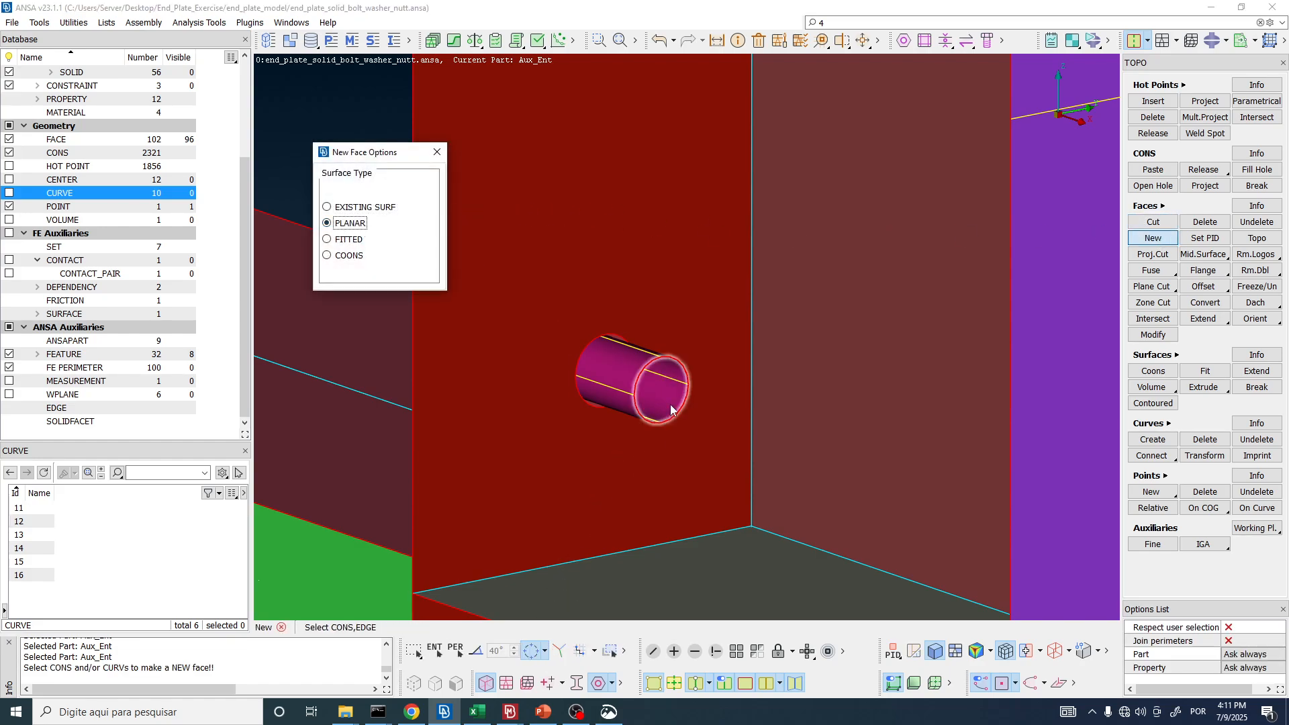
left_click(653, 364)
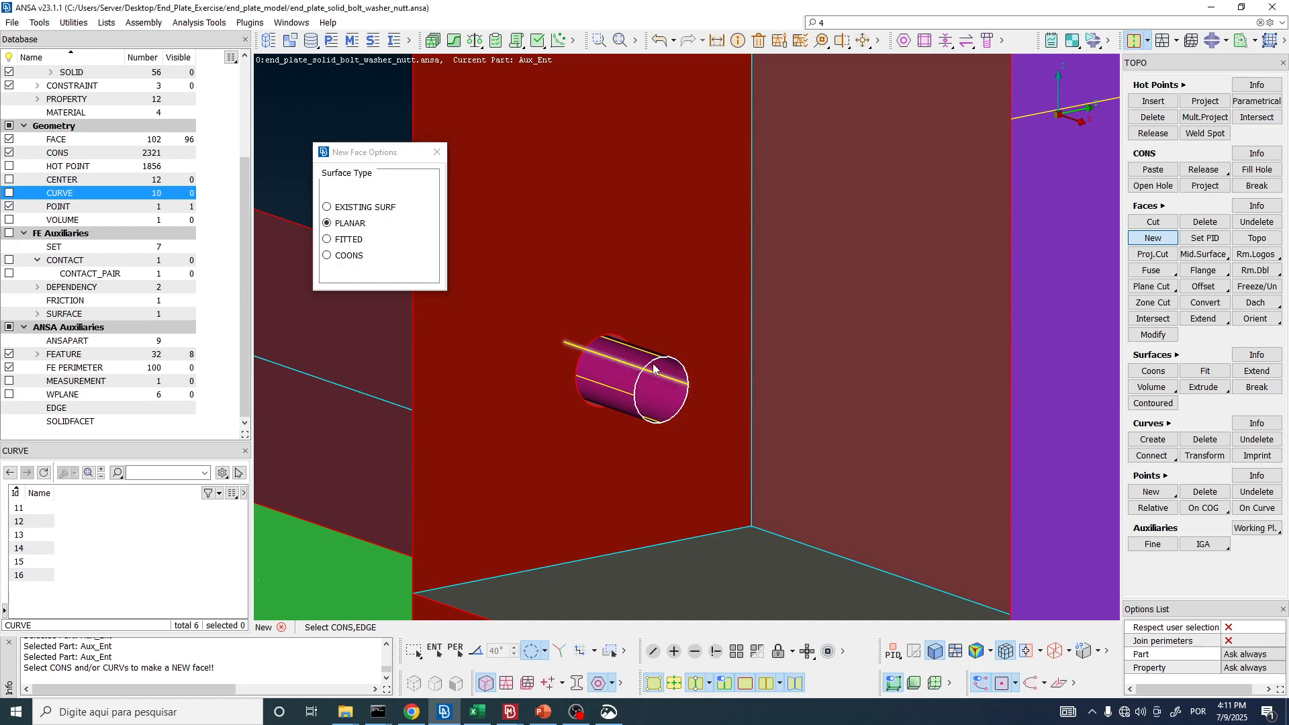
middle_click(653, 364)
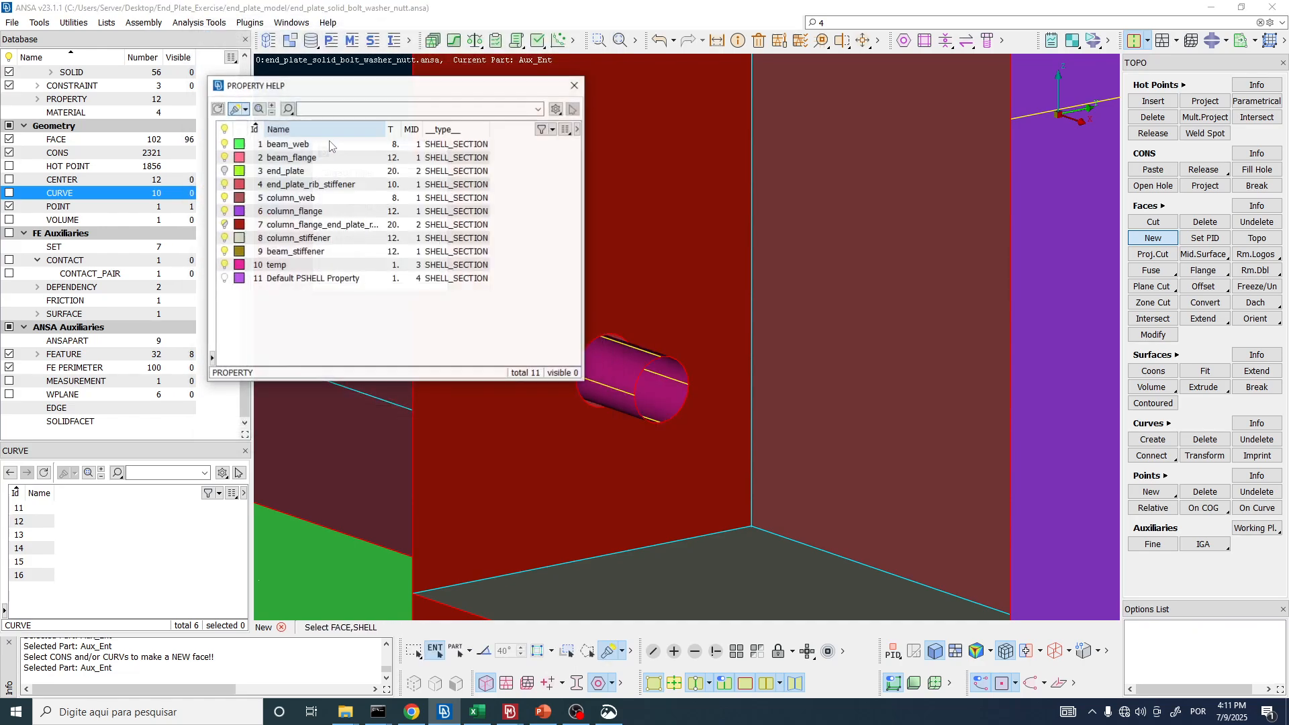
double_click(276, 265)
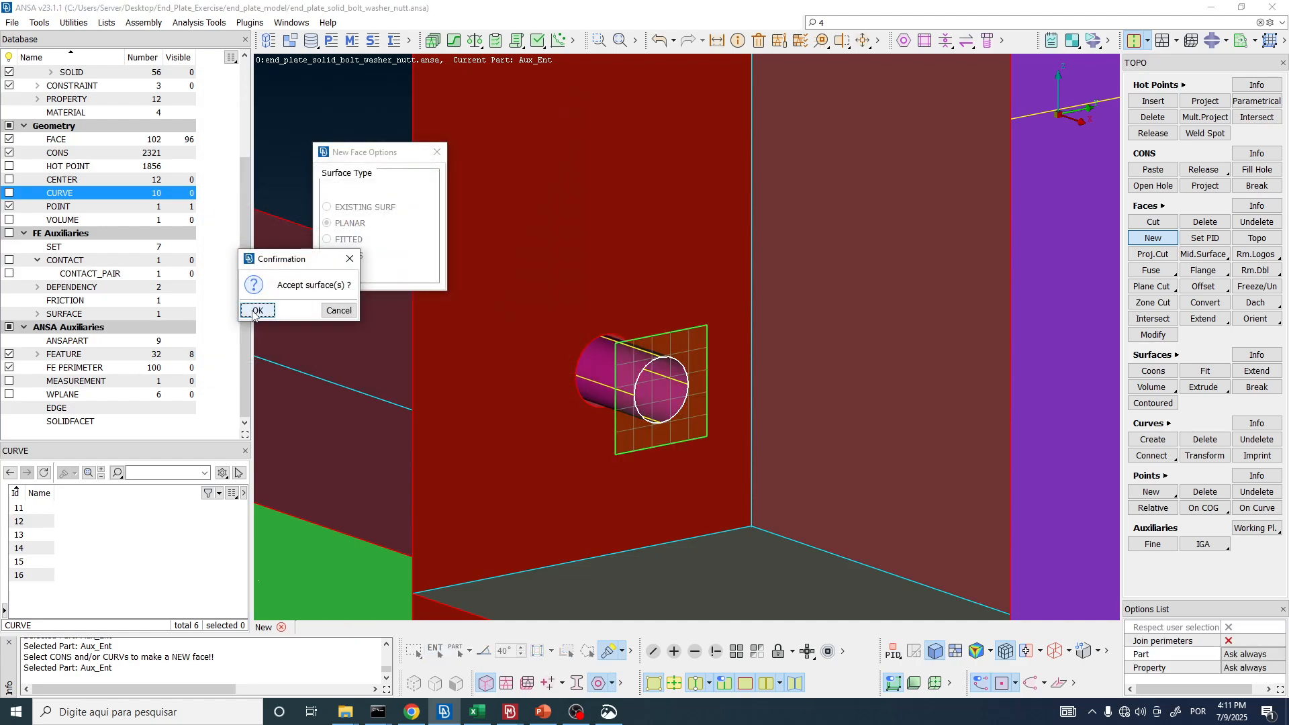
left_click(256, 311)
left_click(438, 152)
- Inspect the capped bolt from the head side and close the annotated drawing in Snip & Sketch
scroll(714, 262, "down", 6)
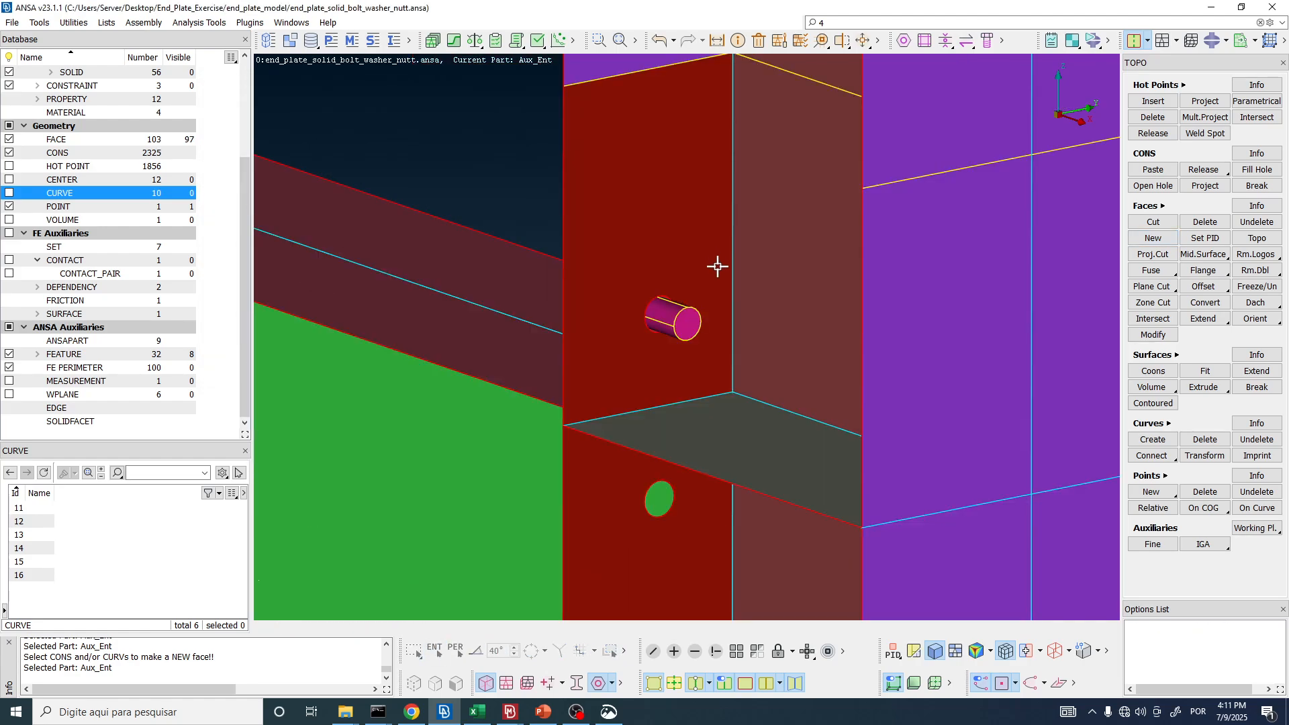
left_click_drag(655, 263, 787, 302, "ctrl")
scroll(658, 294, "up", 5)
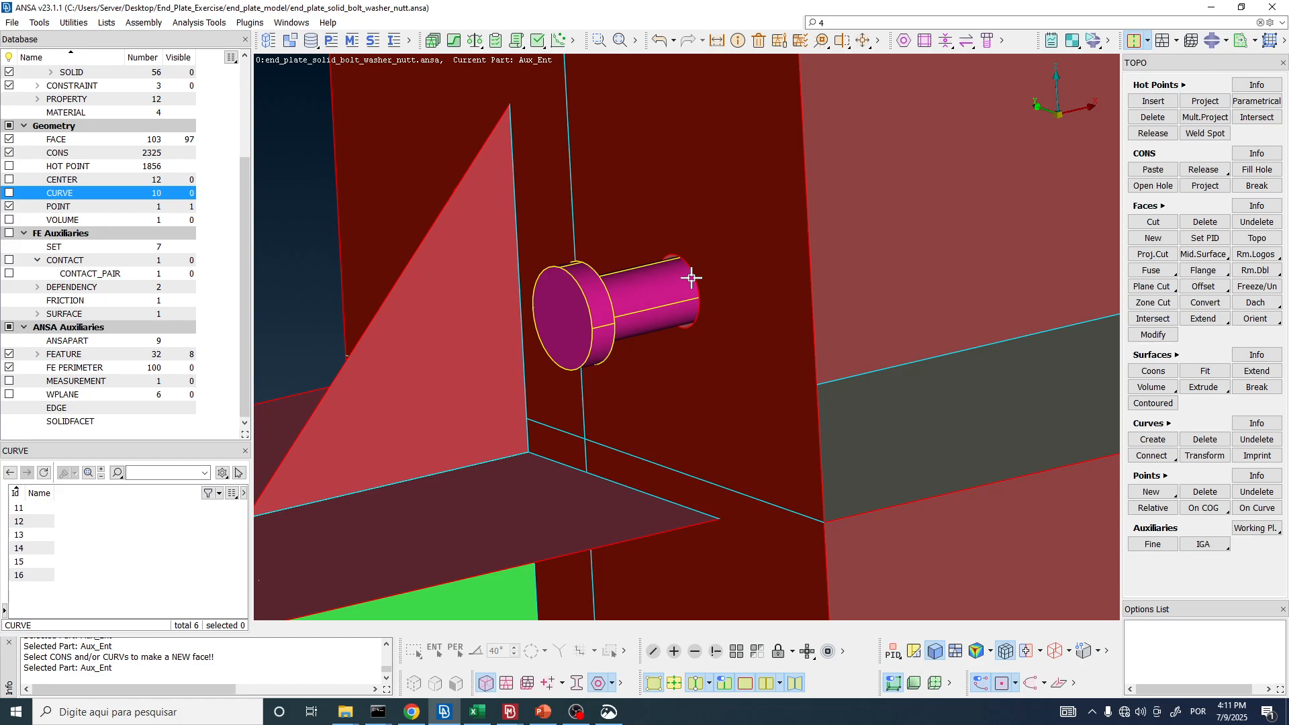
left_click_drag(679, 287, 668, 320, "ctrl")
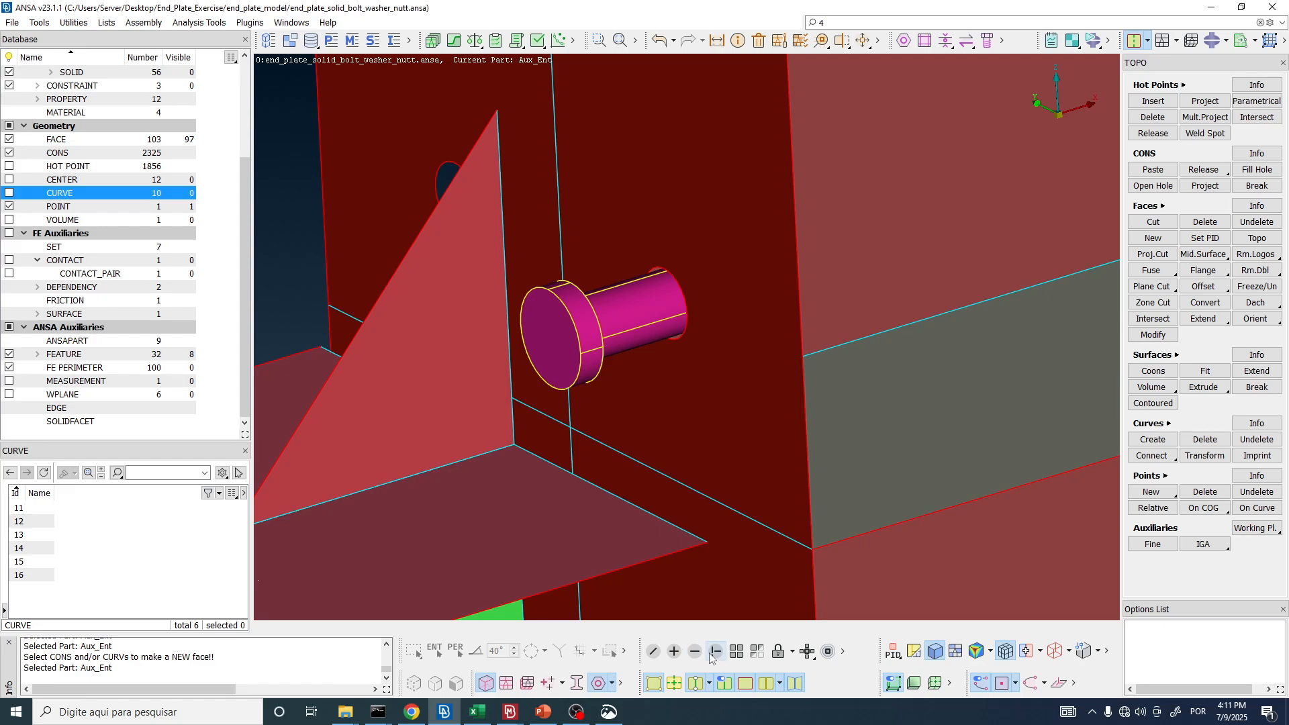
left_click(609, 712)
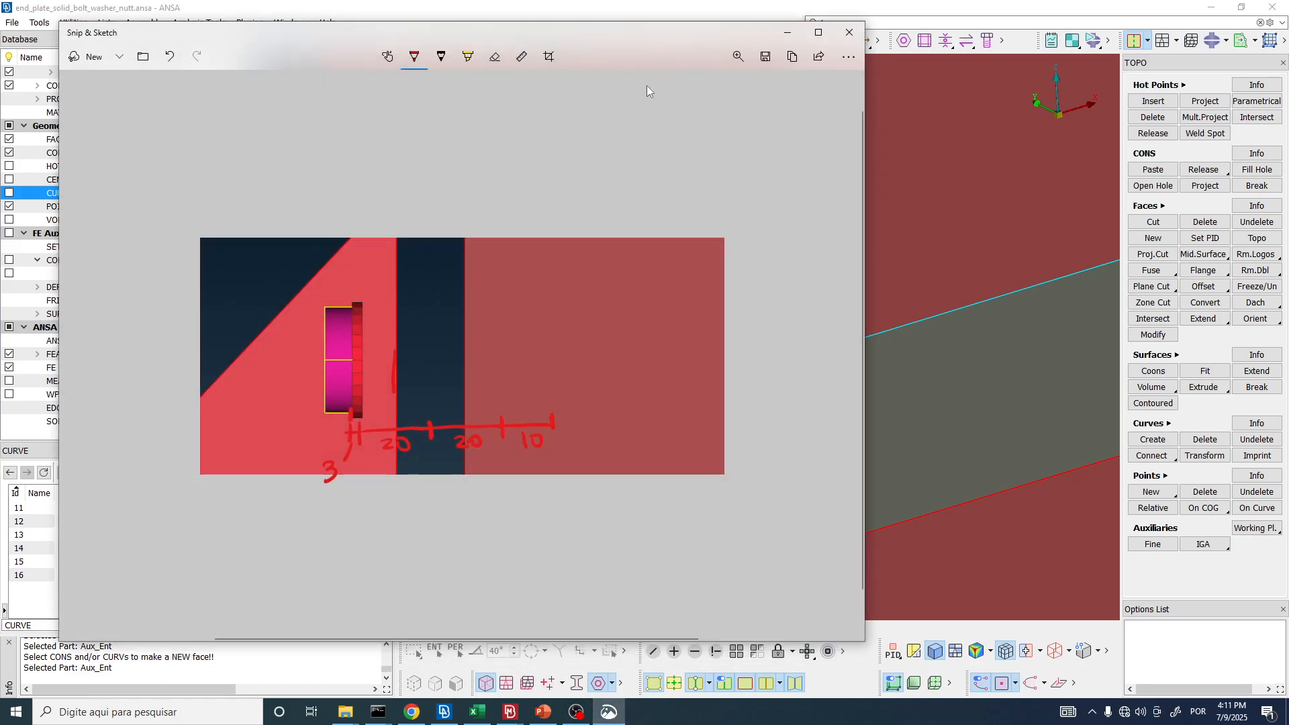
left_click(851, 32)
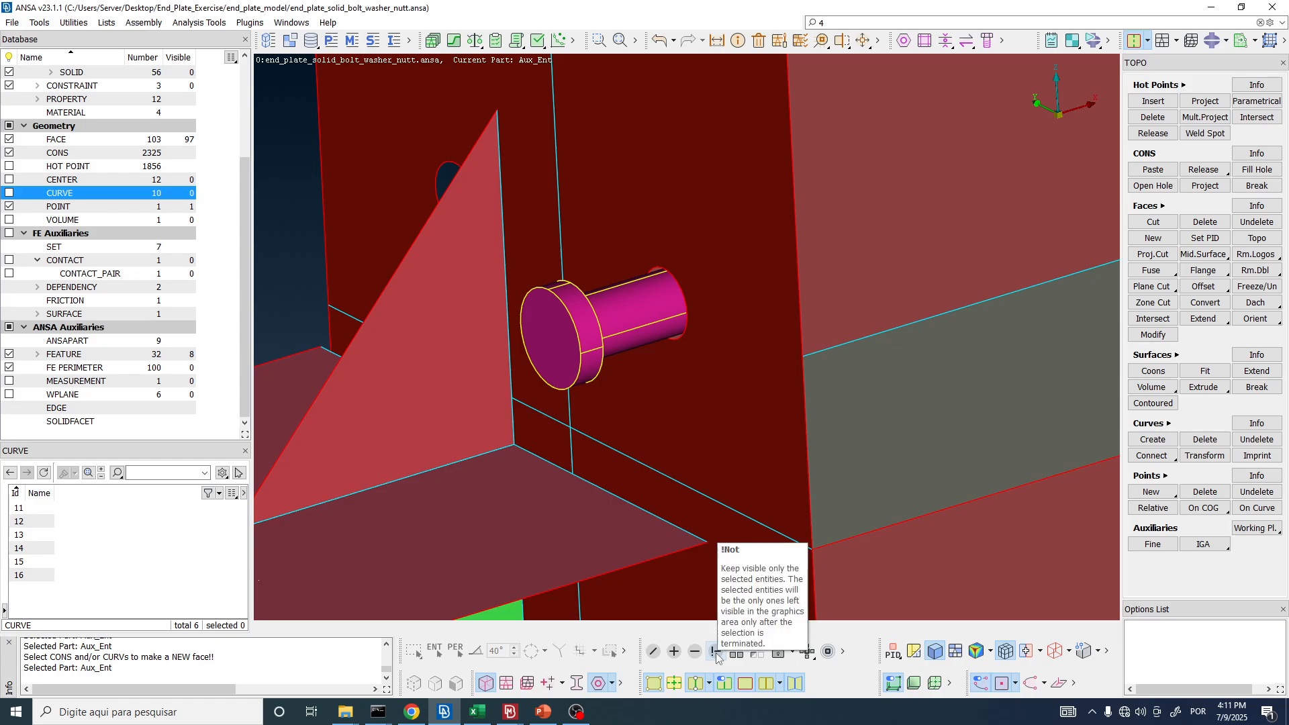
- Isolate the bolt by its property so only its head and shank stay visible, and enable volume display
left_click(716, 652)
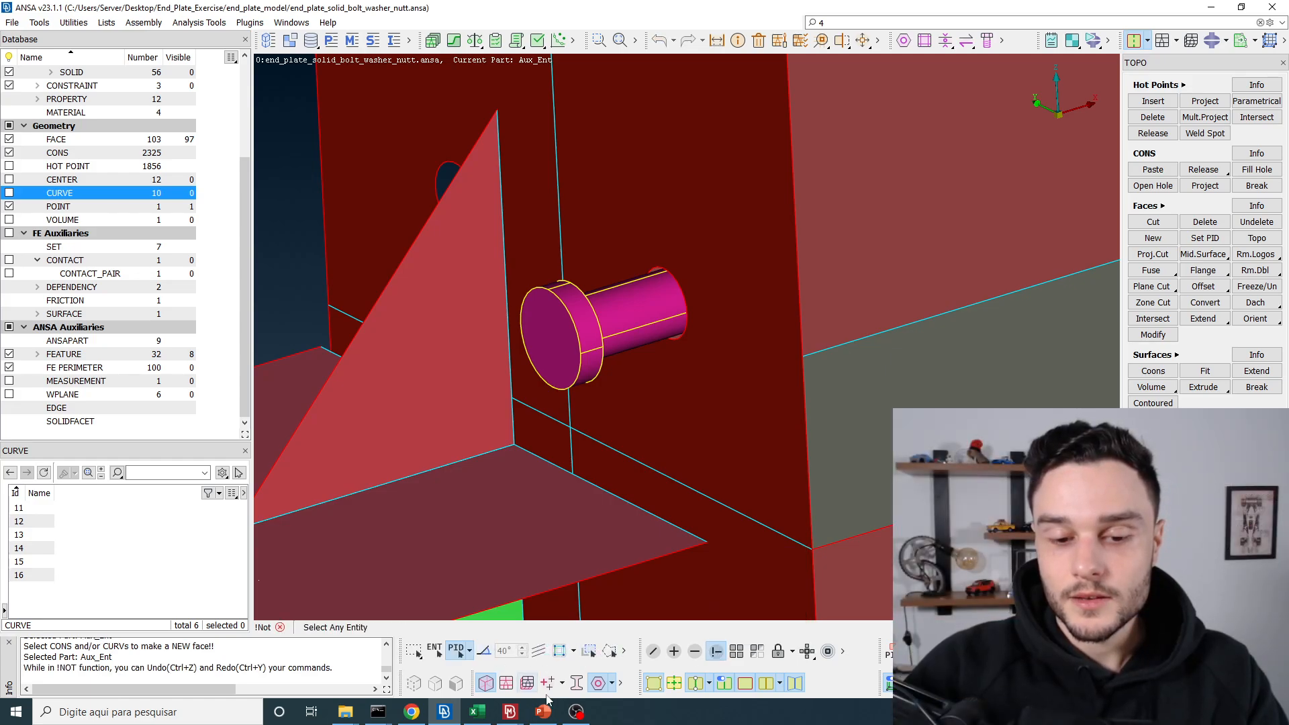
left_click(576, 711)
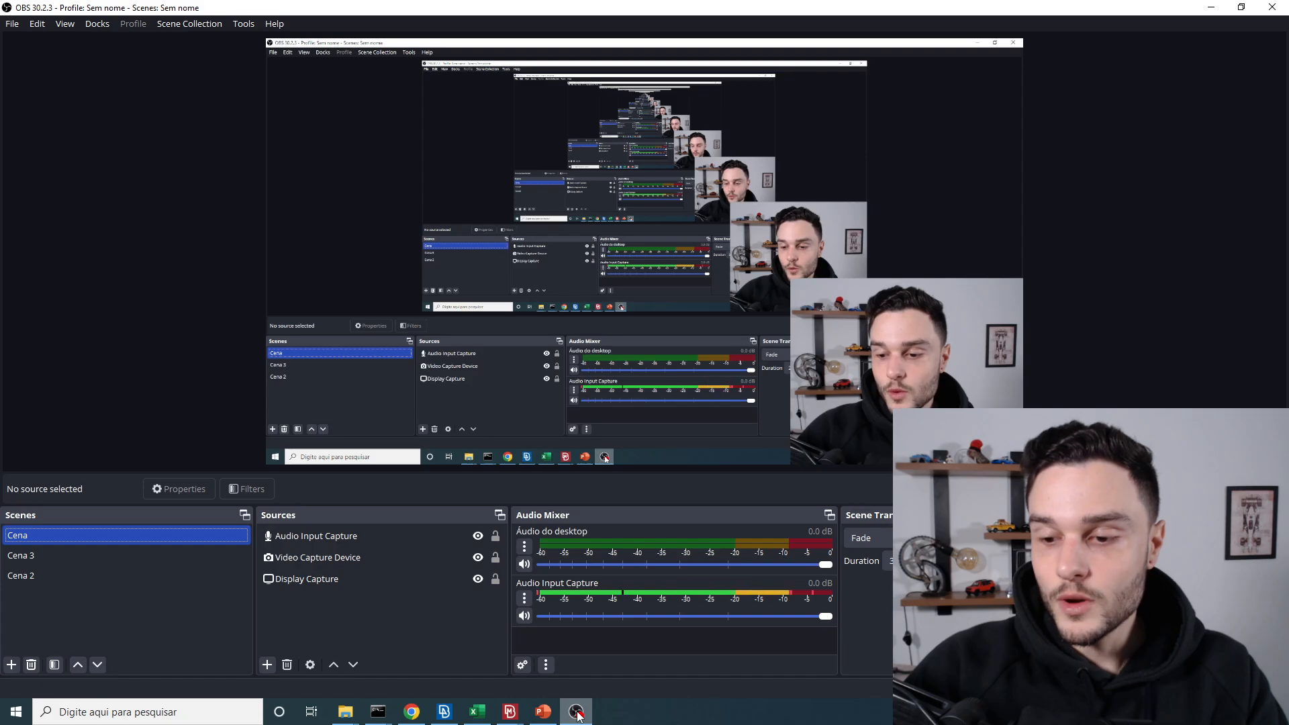
left_click(577, 712)
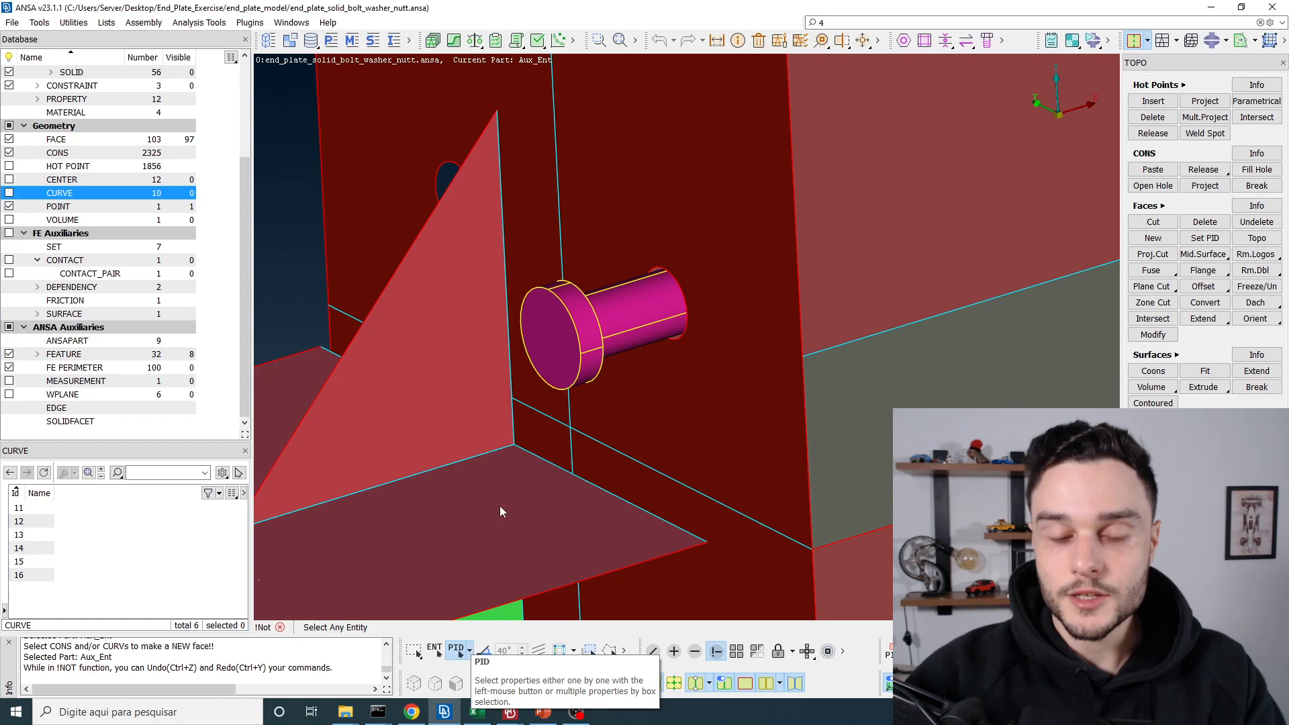
middle_click(566, 329)
middle_click(569, 328)
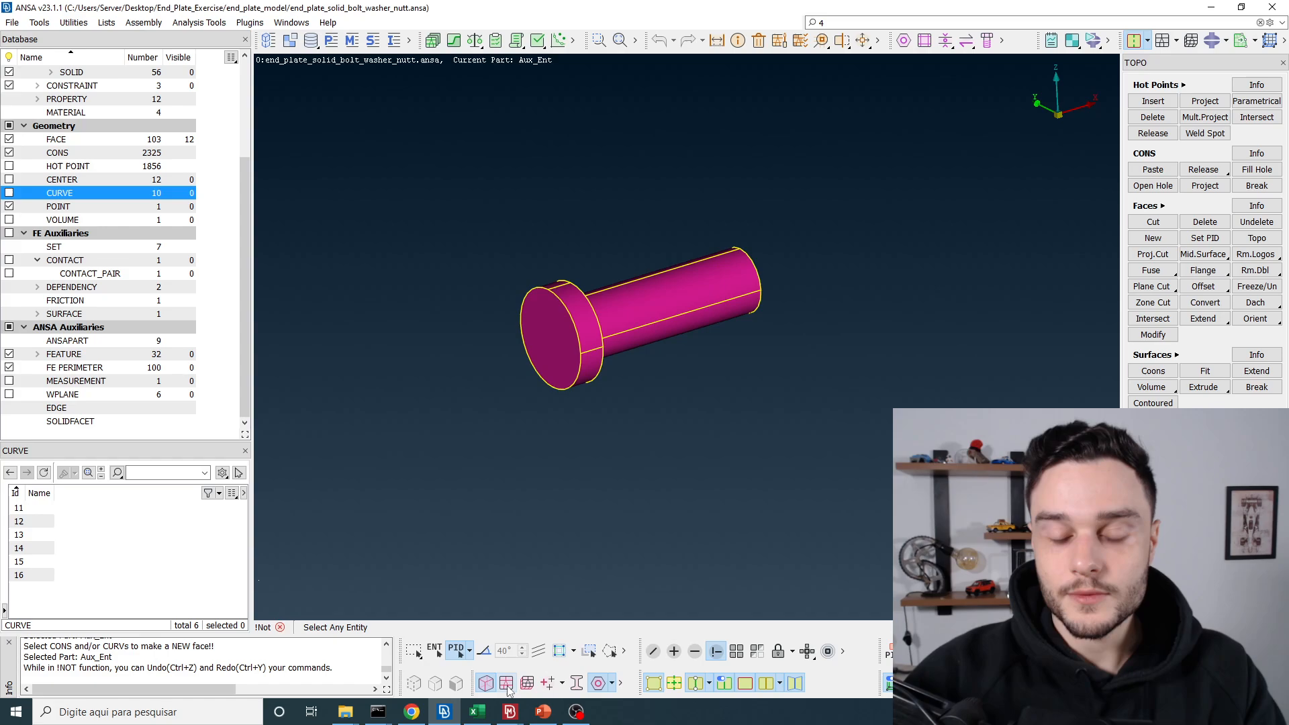
left_click(527, 689)
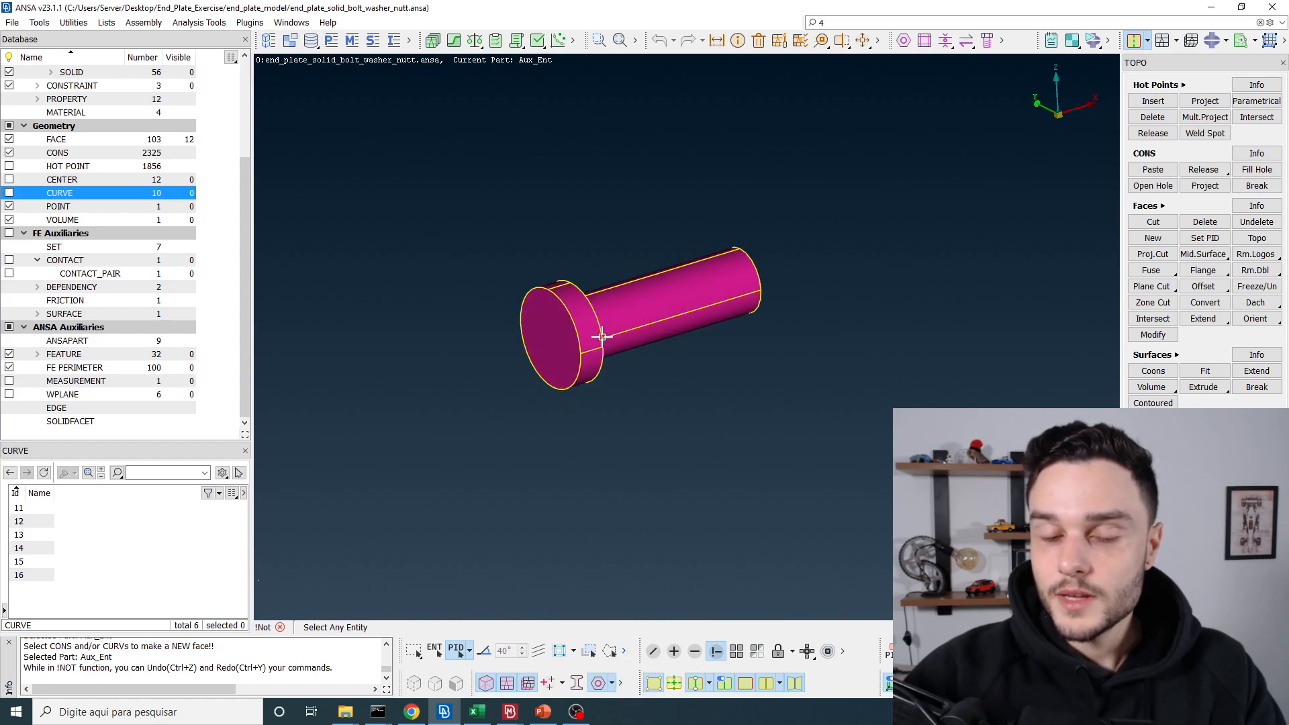
left_click_drag(602, 337, 659, 350, "ctrl")
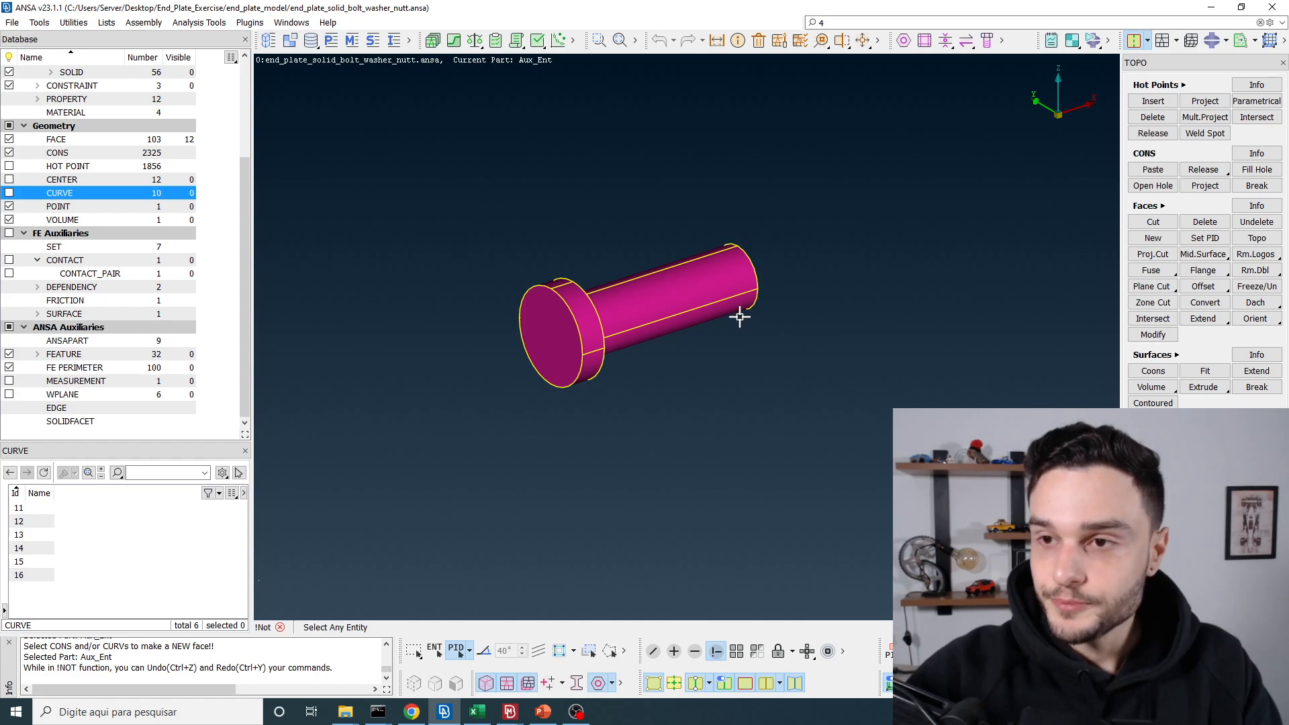
- Switch to classic meshing and configure the mesh parameters with target length 5 and Ortho Tria elements
left_click(1182, 42)
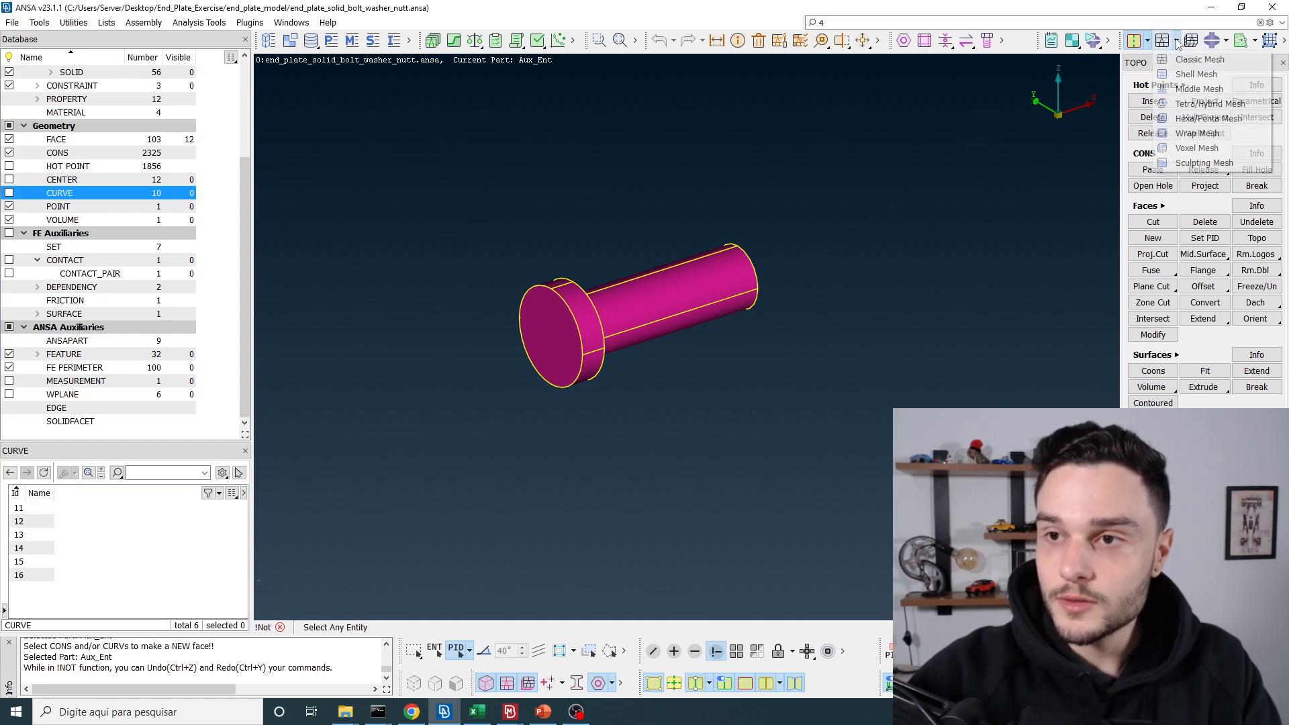
left_click(1189, 61)
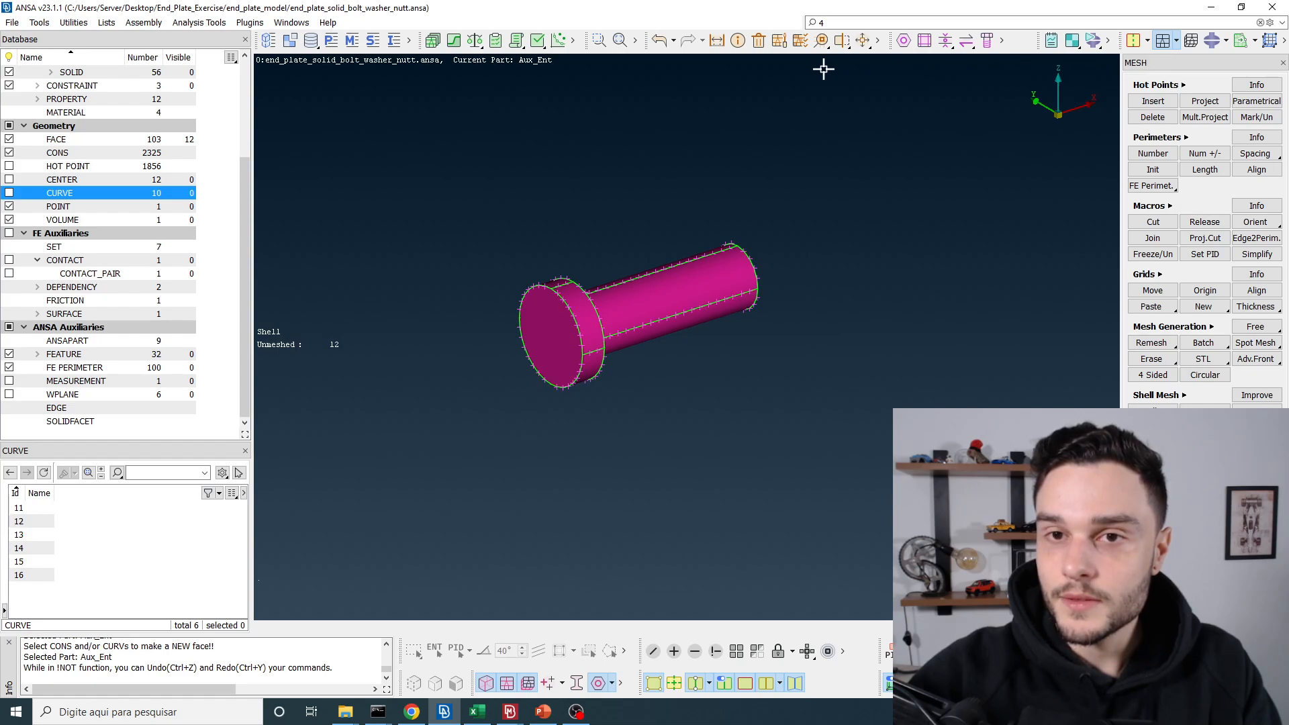
left_click(779, 41)
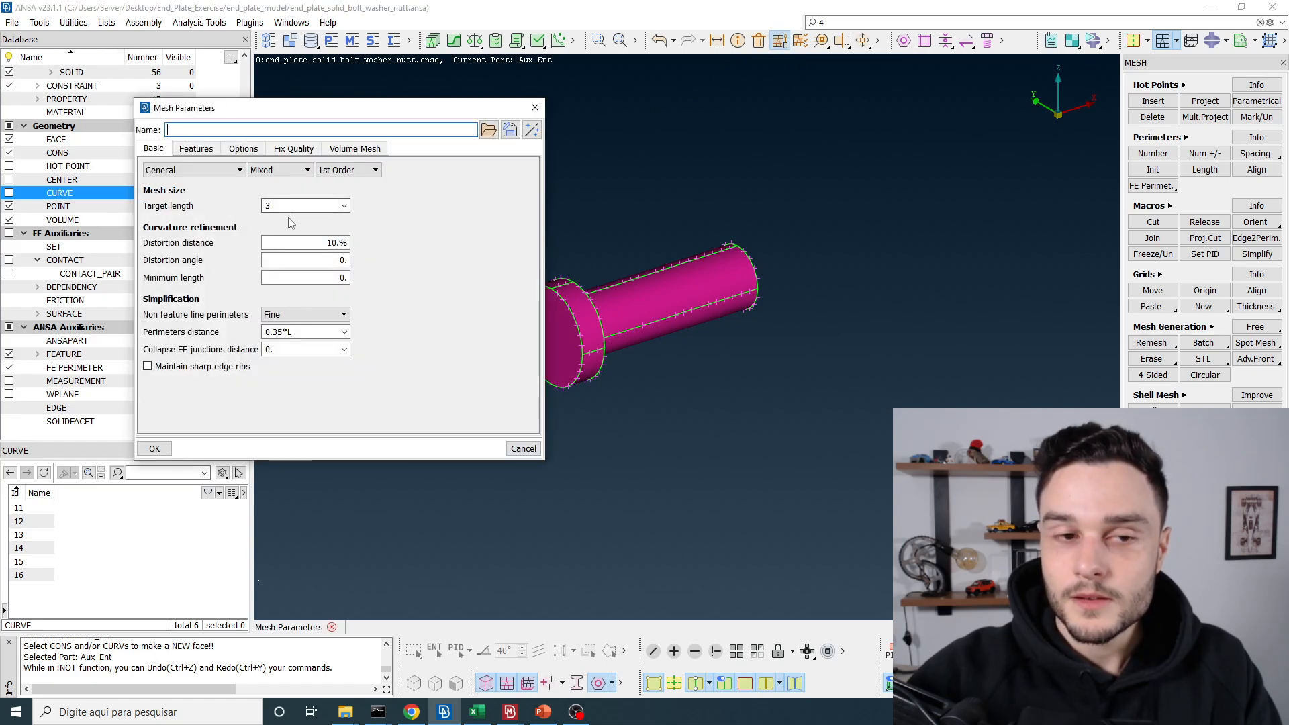
left_click(268, 205)
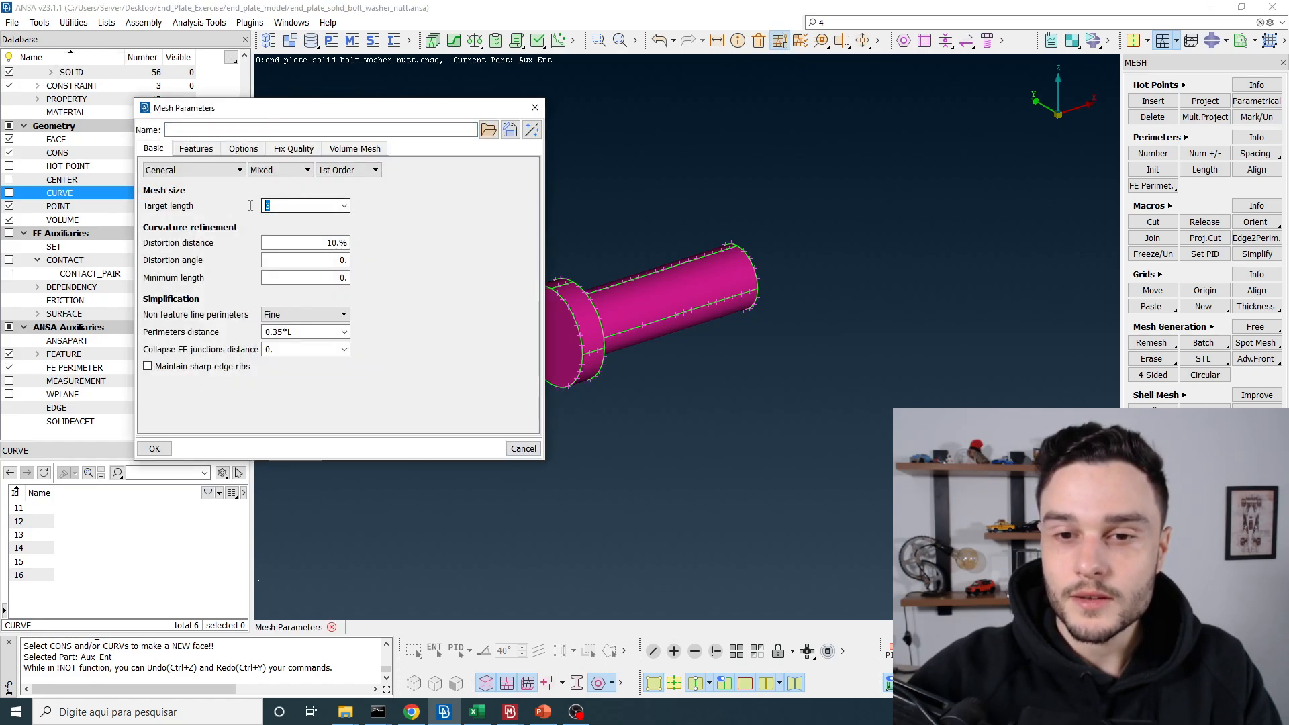
type("5")
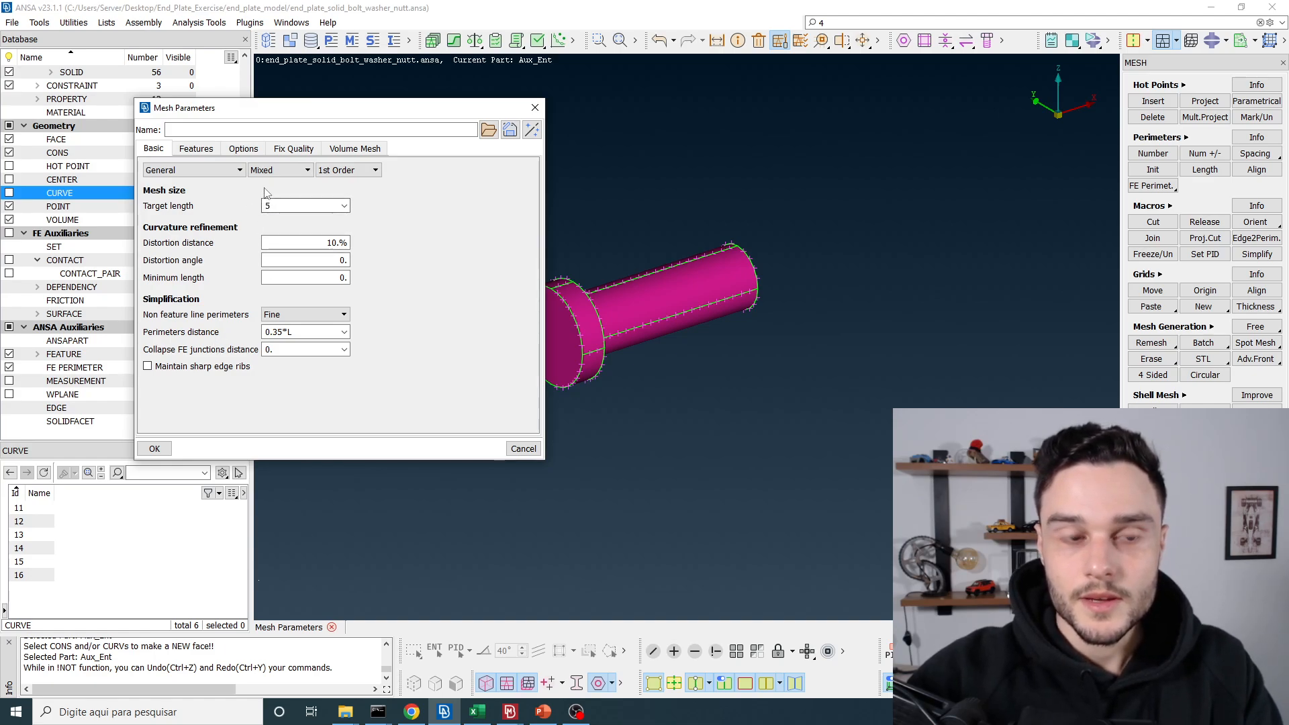
left_click(281, 171)
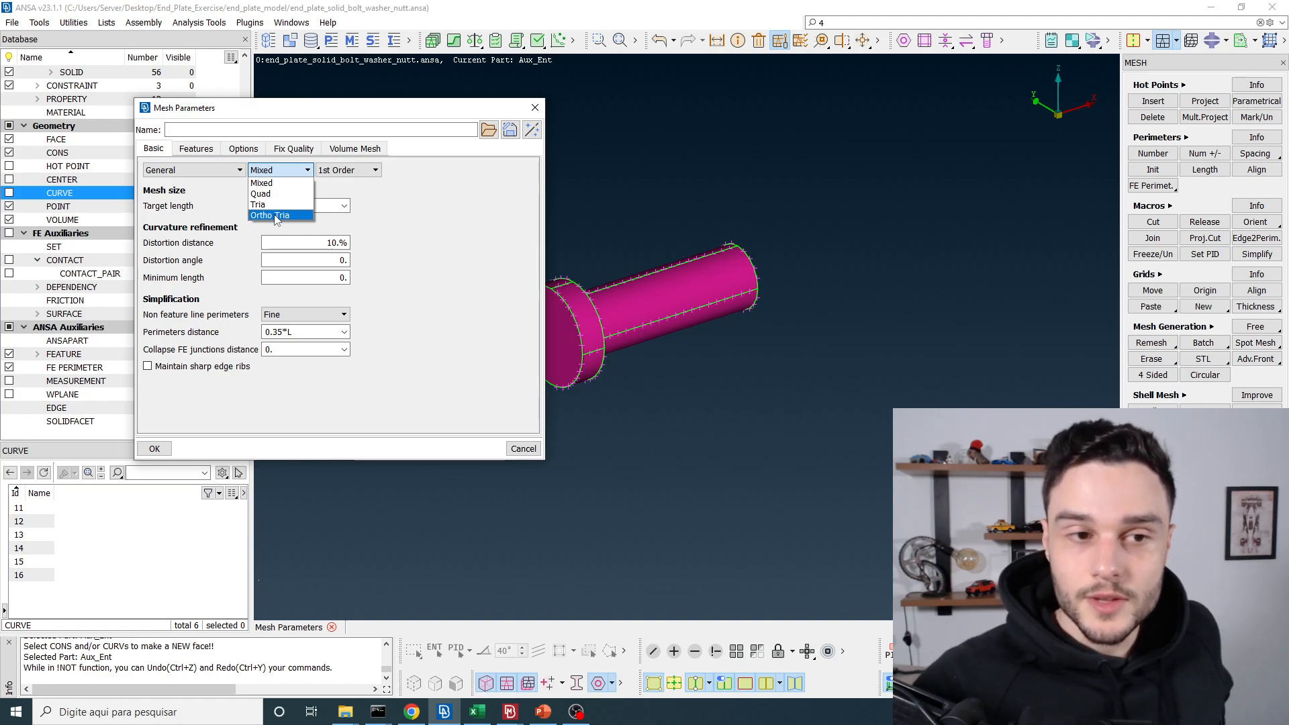
left_click(274, 216)
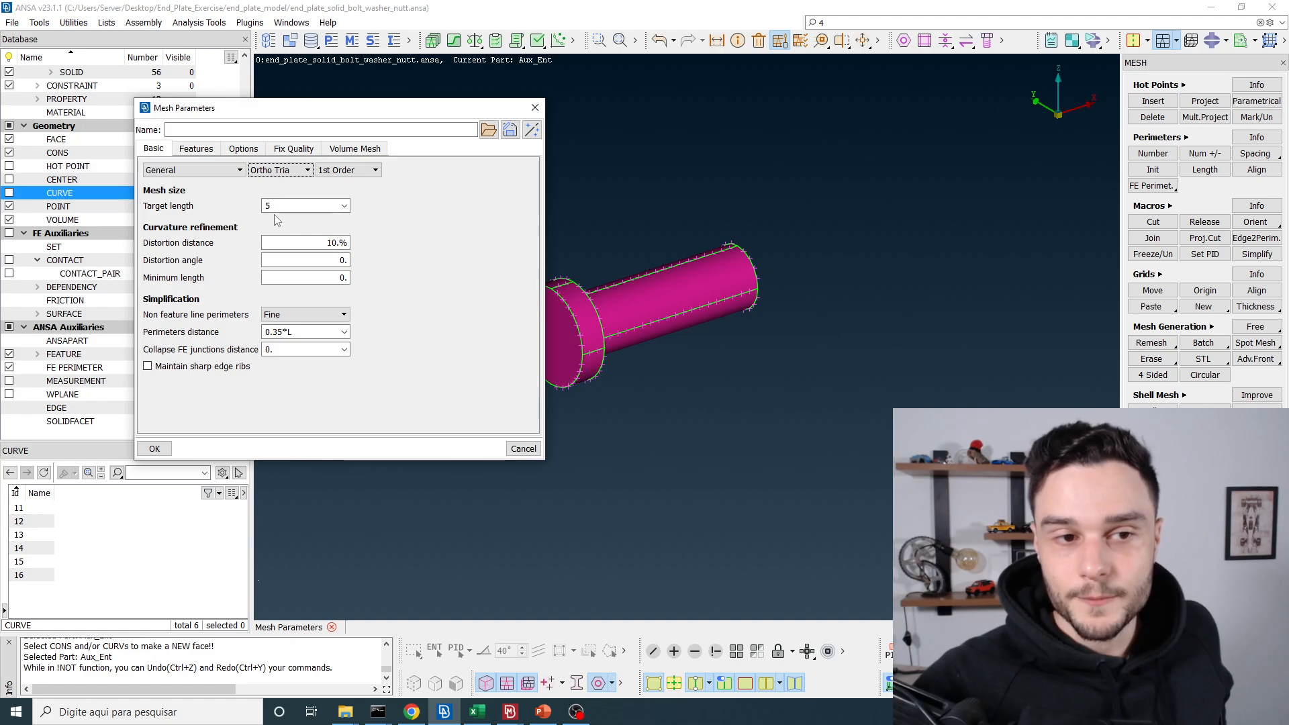
left_click(153, 449)
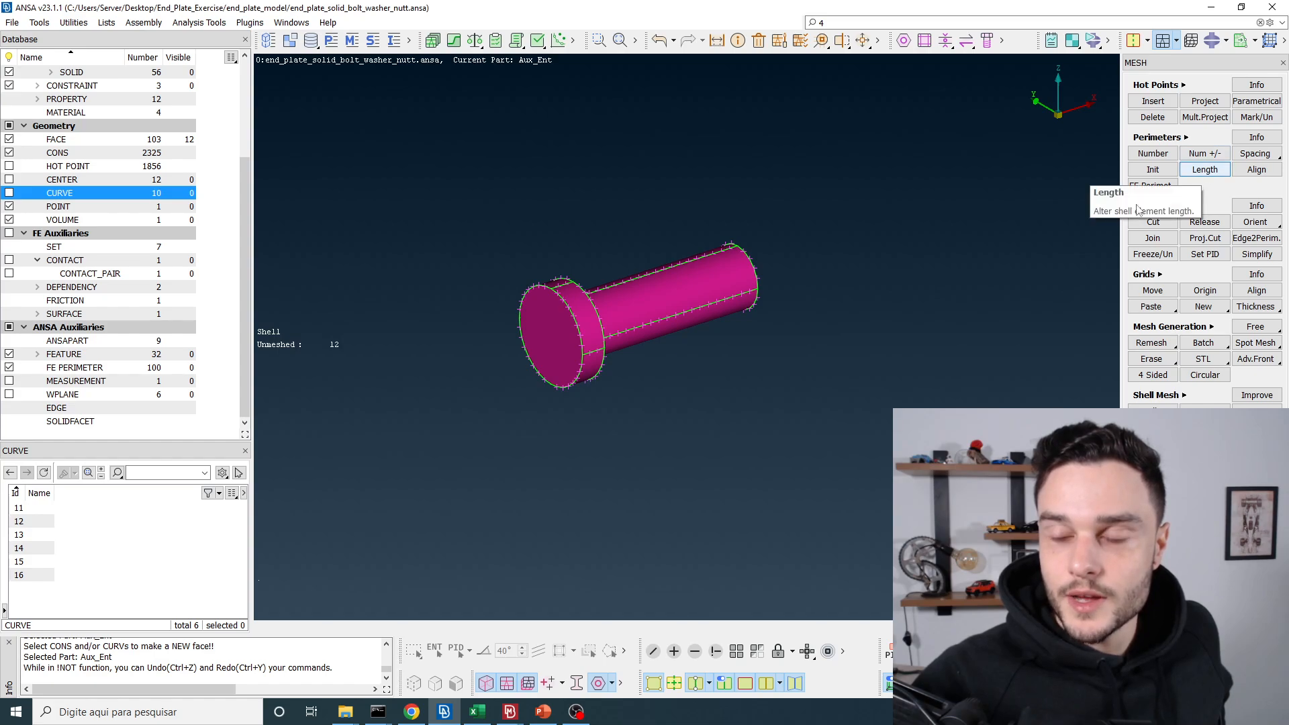
- Set the element length to 5 on all perimeters of the bolt head and shank
scroll(656, 282, "up", 5)
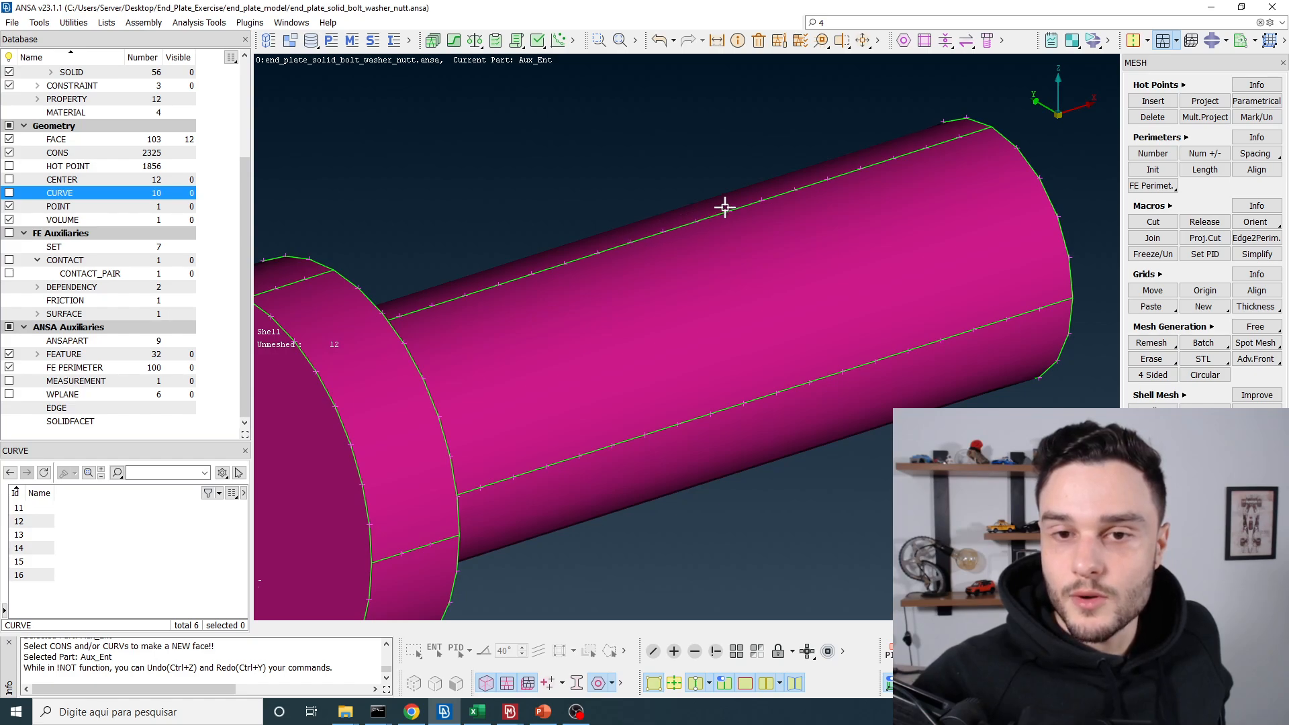
scroll(732, 211, "down", 5)
left_click(1205, 170)
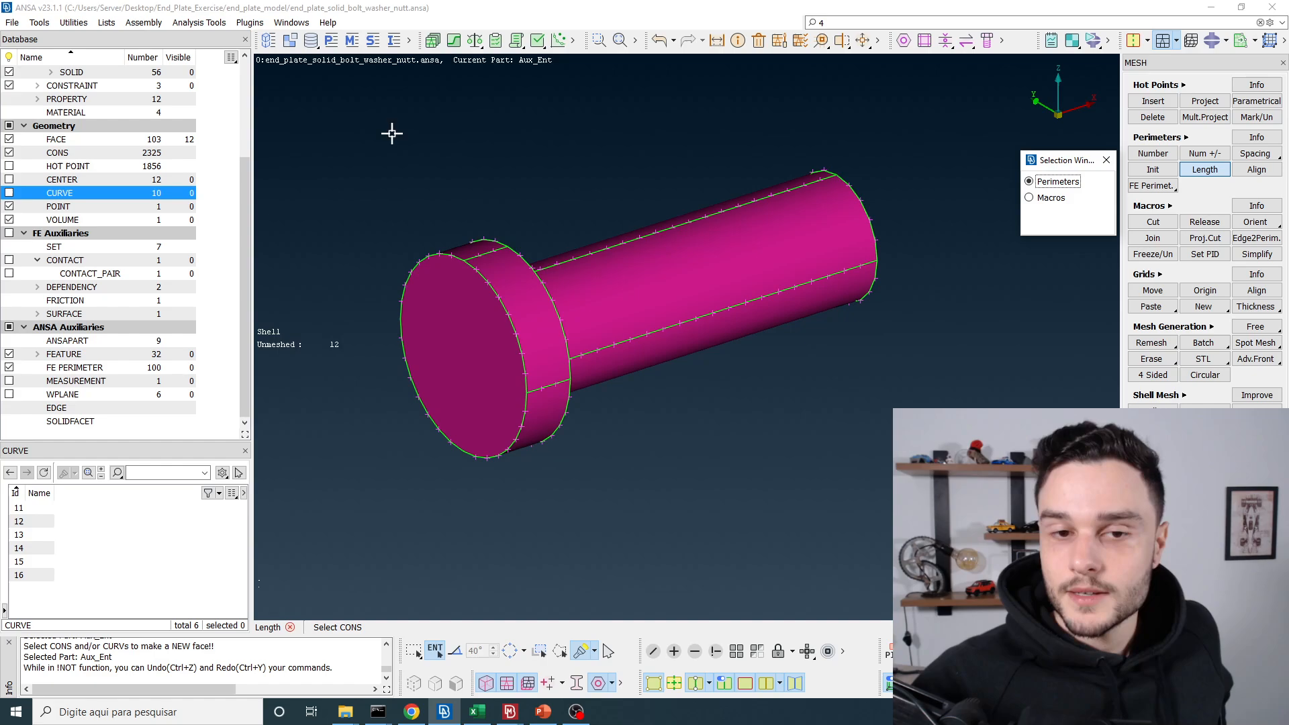
left_click_drag(306, 78, 806, 337)
scroll(709, 263, "up", 5)
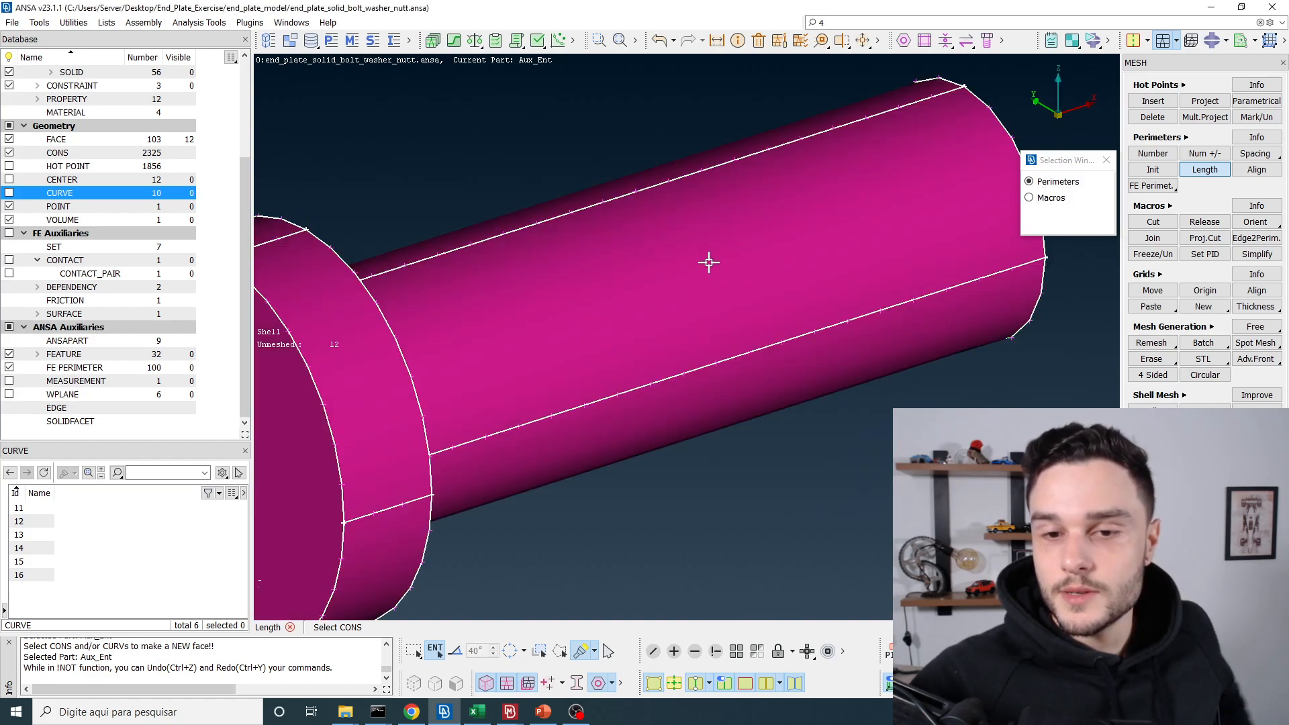
middle_click(710, 262)
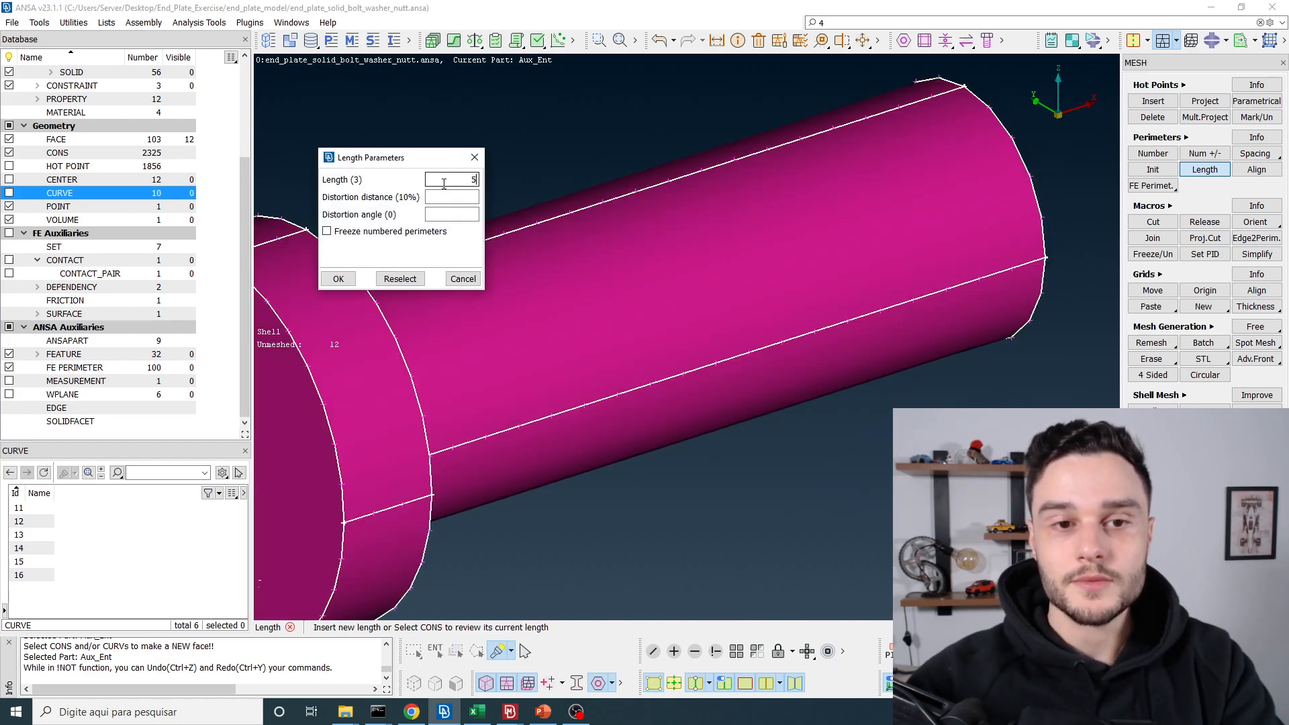
type("5")
left_click(340, 279)
scroll(503, 256, "down", 5)
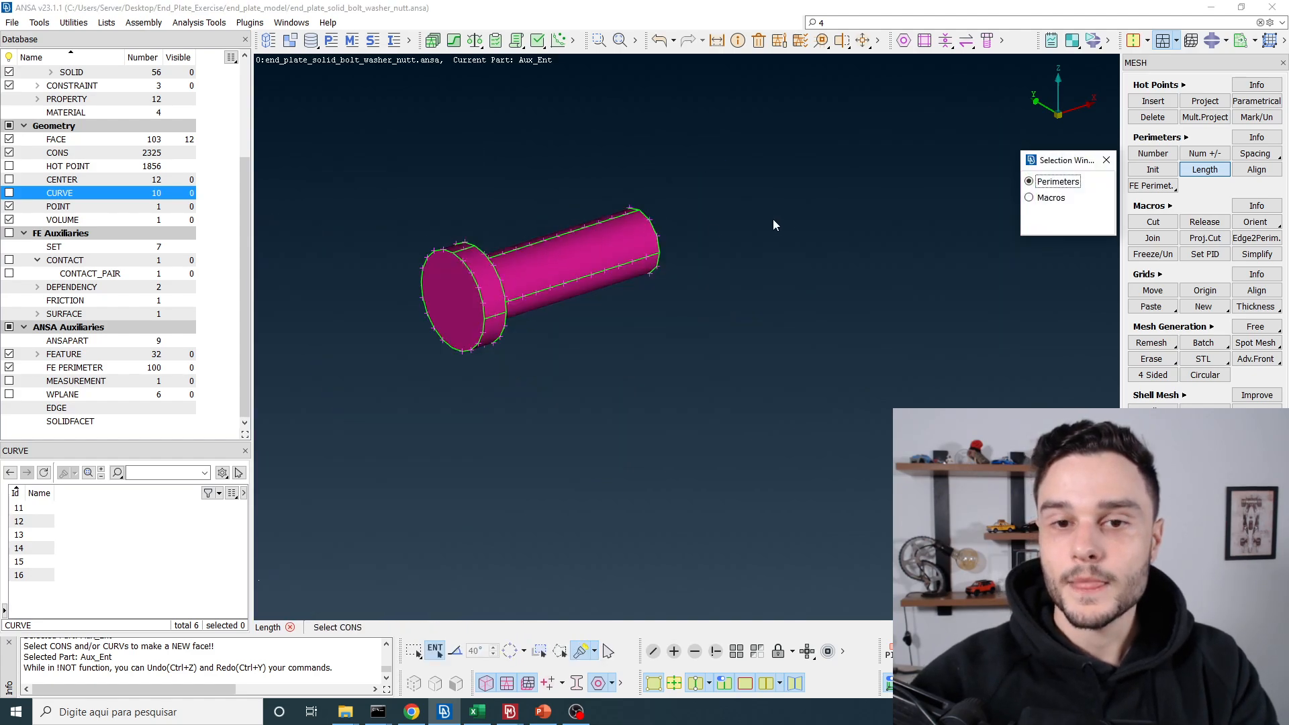
left_click(1107, 160)
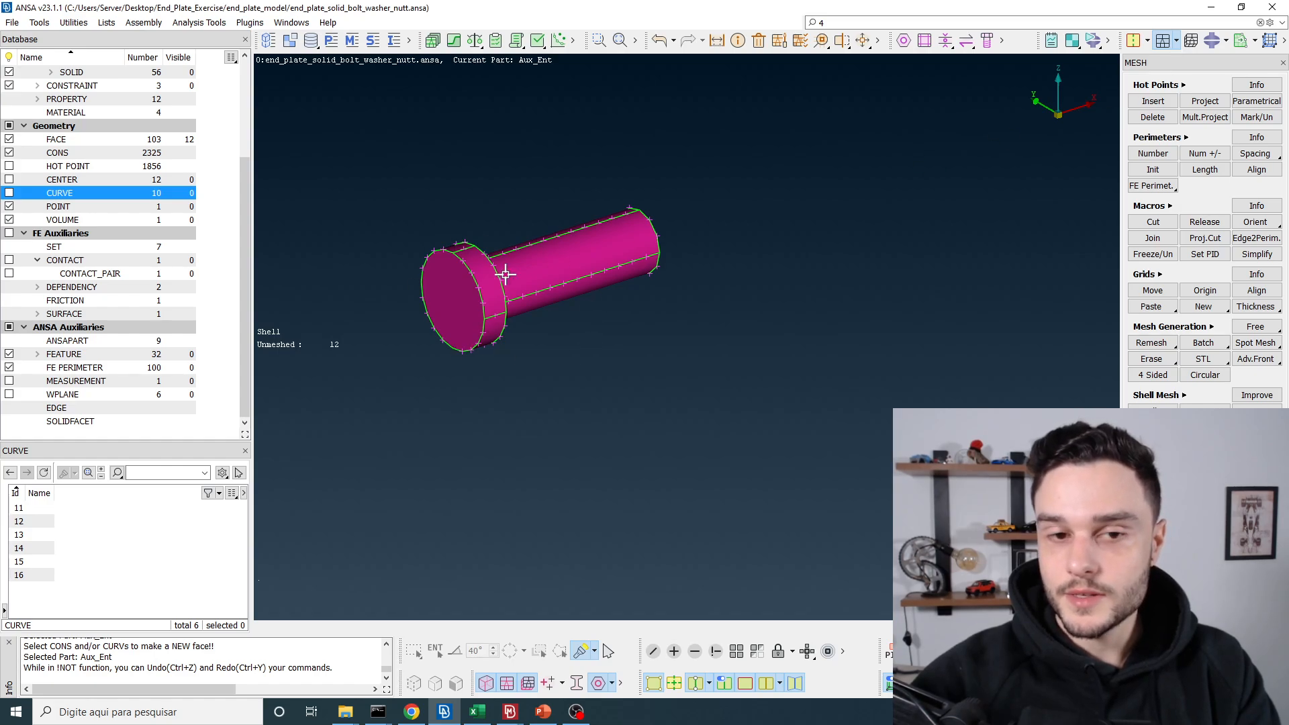
- Mesh all bolt faces with the Best algorithm and inspect the ortho-tria mesh on the shank and head
scroll(577, 308, "up", 3)
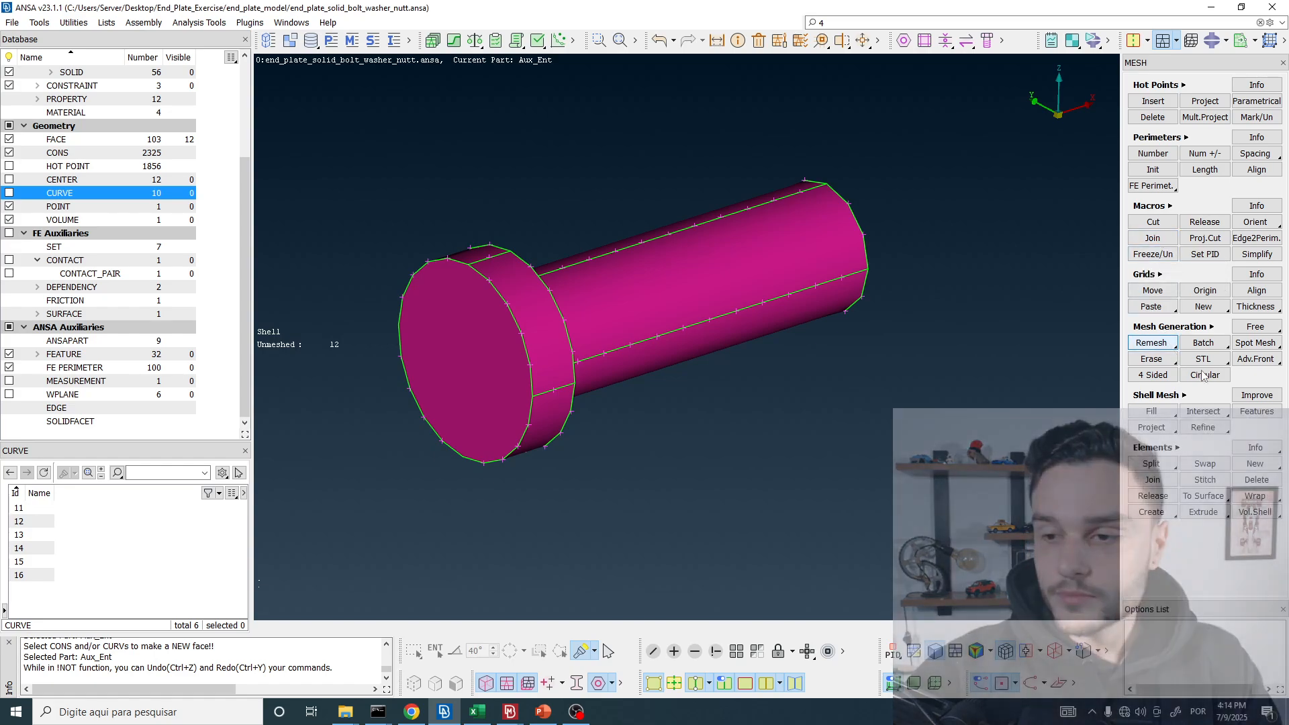
type("4")
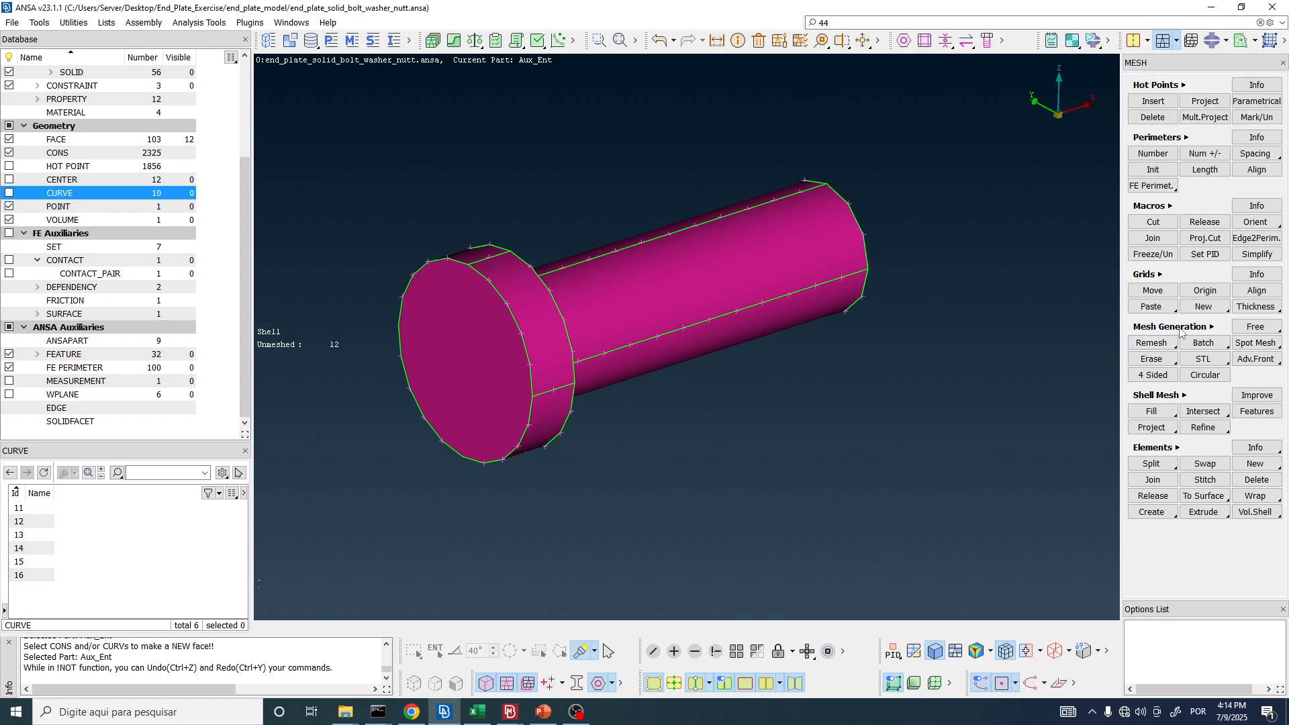
left_click(1181, 328)
right_click(1207, 369)
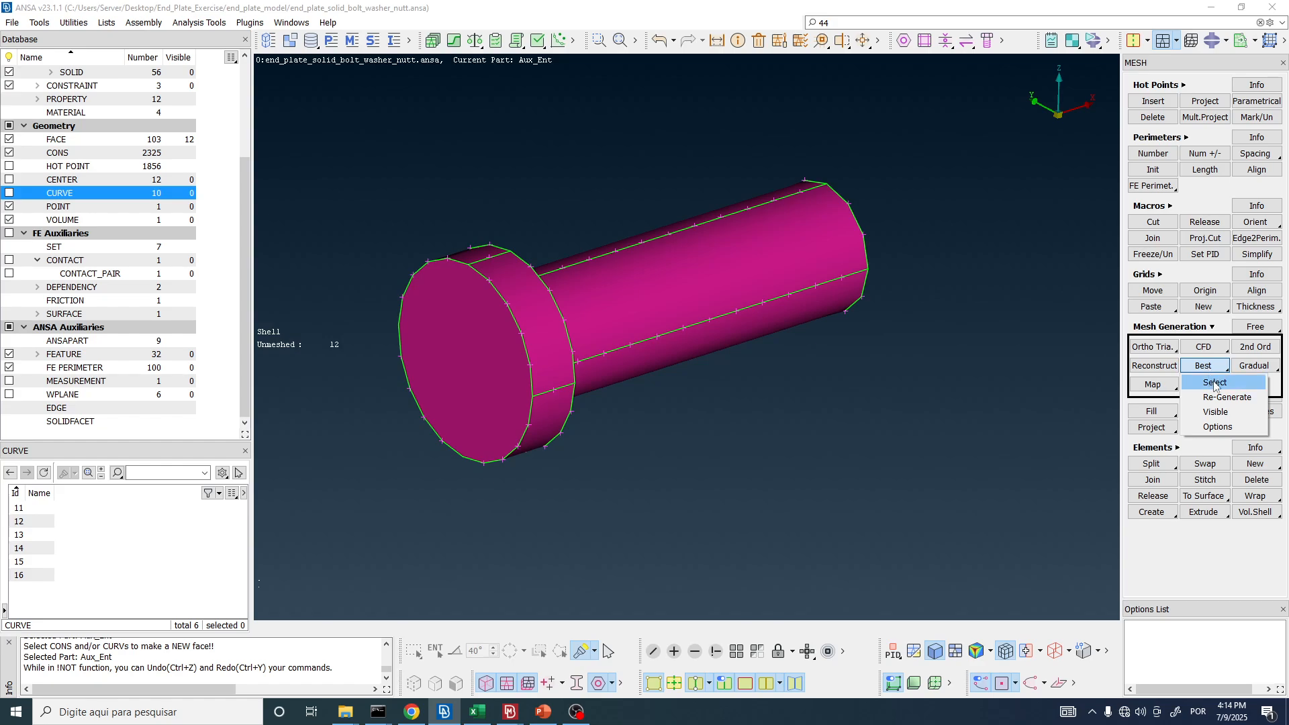
left_click(1216, 384)
left_click_drag(302, 95, 1046, 556)
middle_click(683, 280)
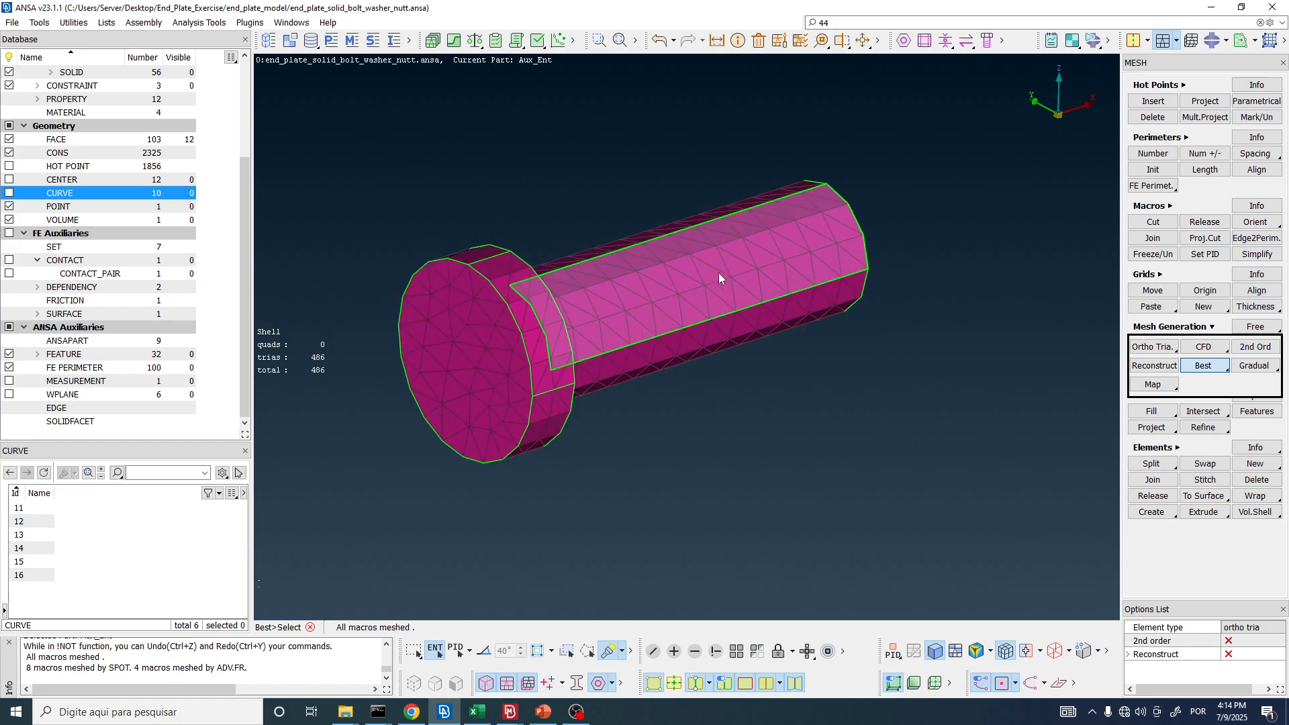
left_click_drag(722, 279, 616, 263, "ctrl")
scroll(617, 263, "up", 3)
scroll(603, 192, "up", 3)
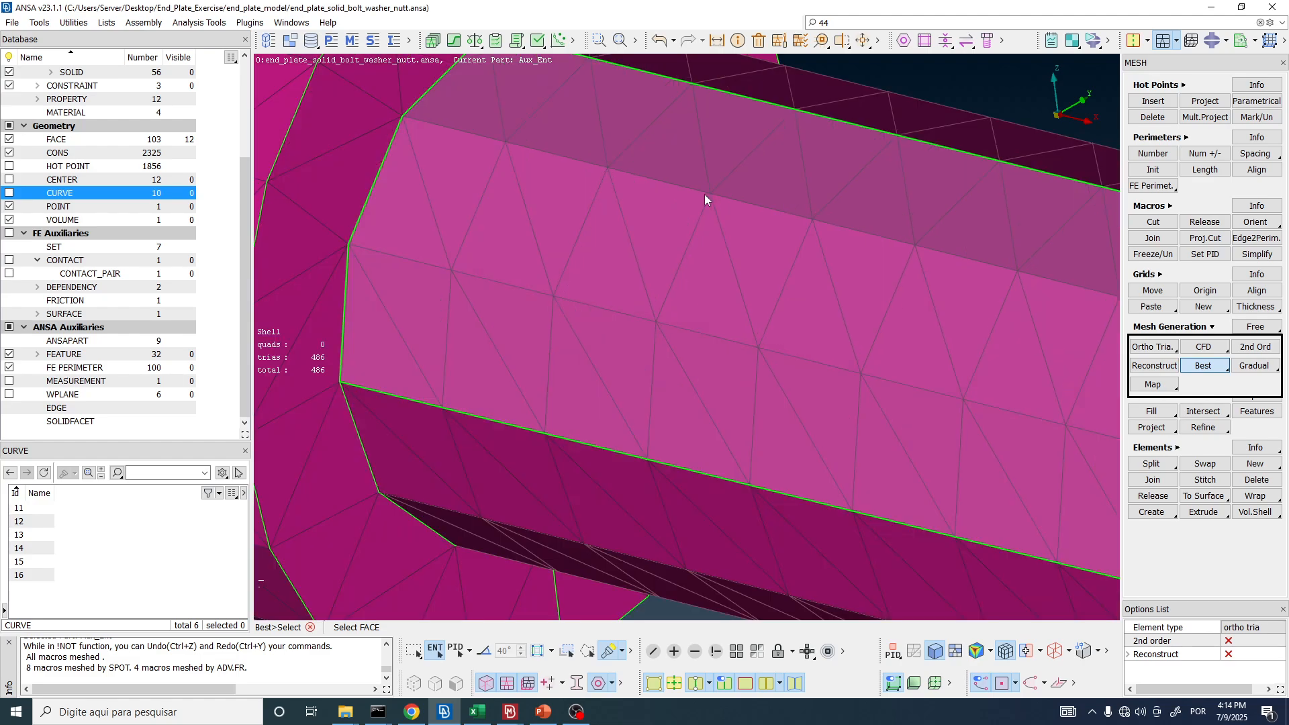
scroll(615, 260, "down", 5)
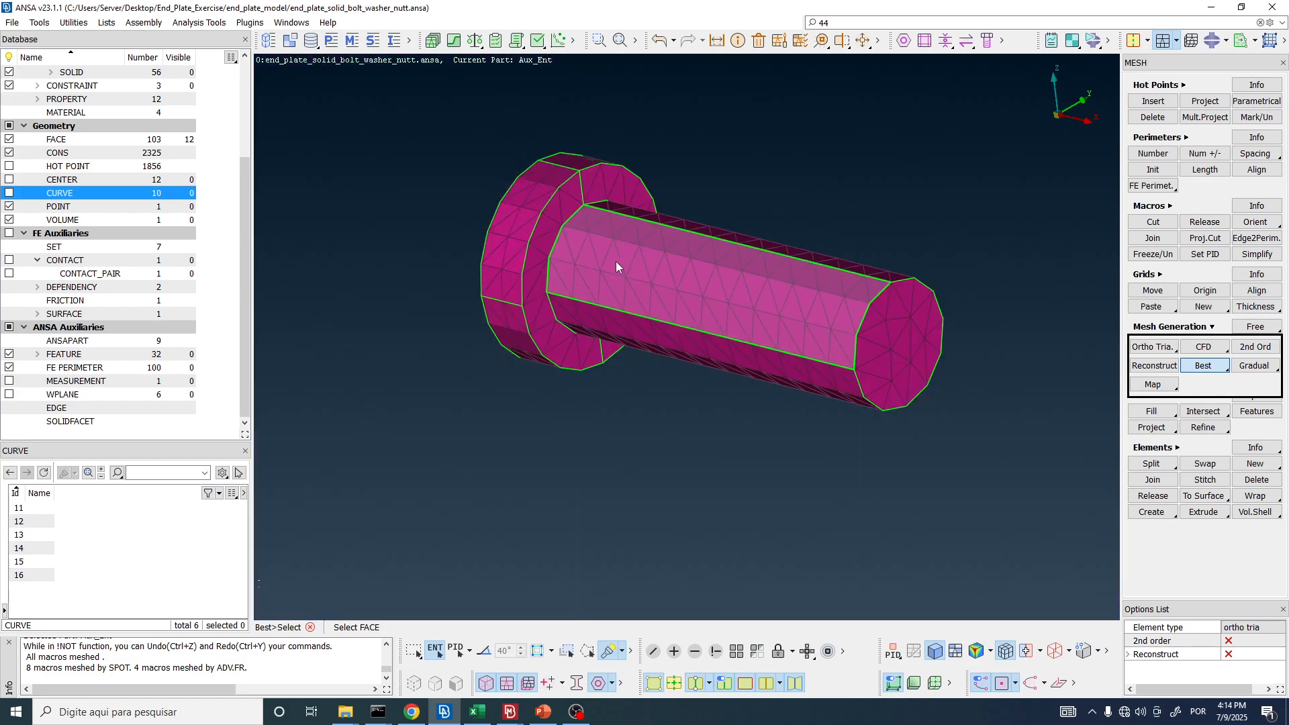
left_click_drag(615, 261, 789, 227, "ctrl")
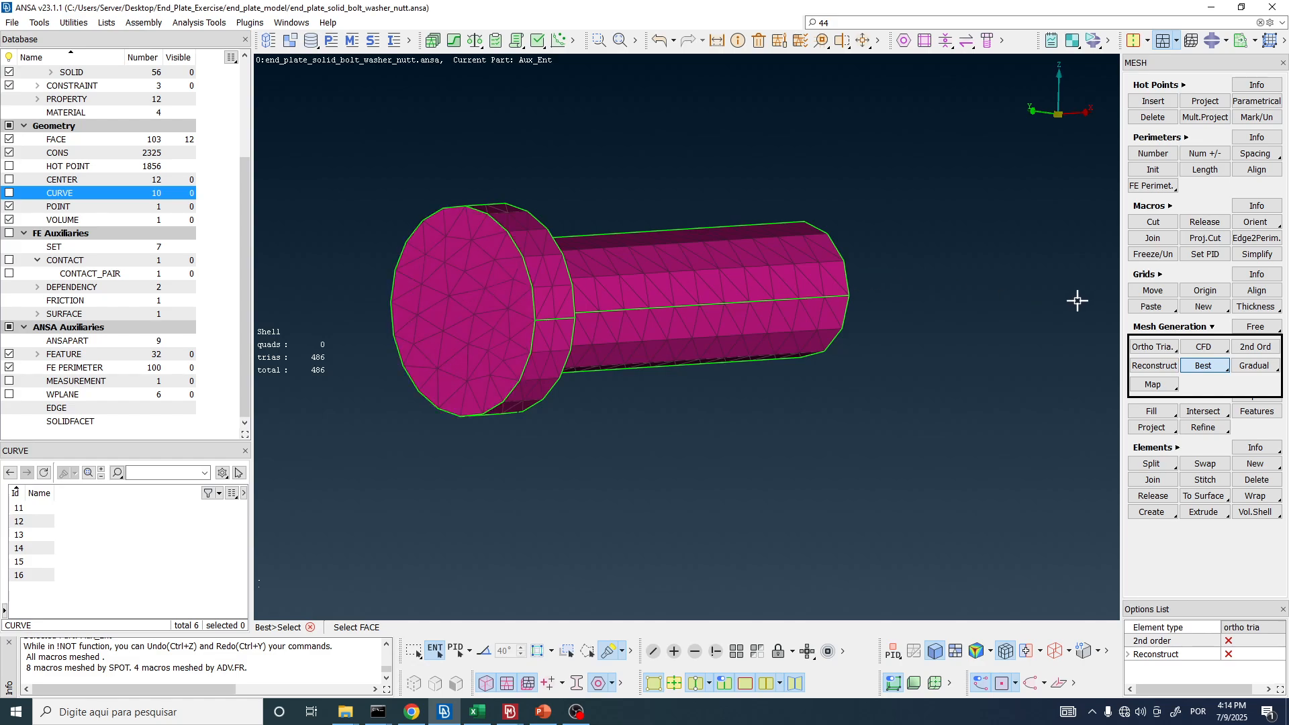
- Remesh the outer circular face of the bolt head with Circular mesh using the Default pattern
left_click(1180, 327)
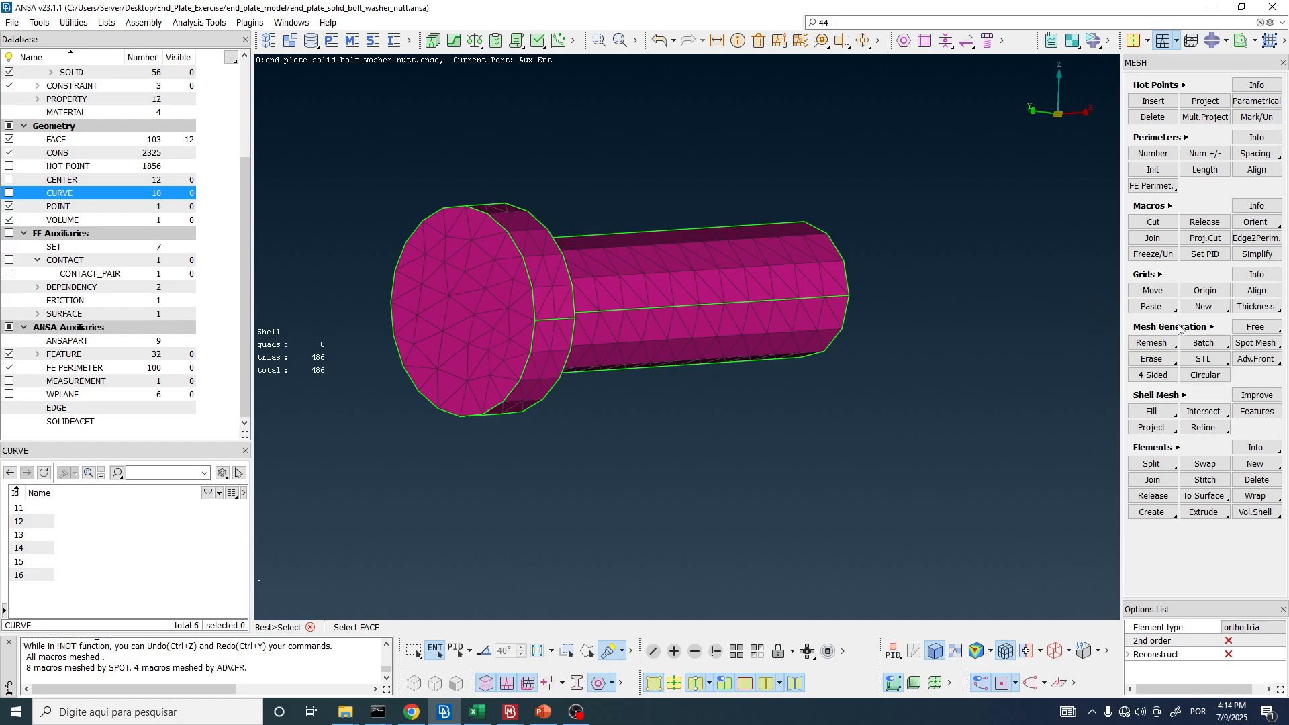
left_click(1177, 327)
left_click(1176, 327)
left_click(1165, 399)
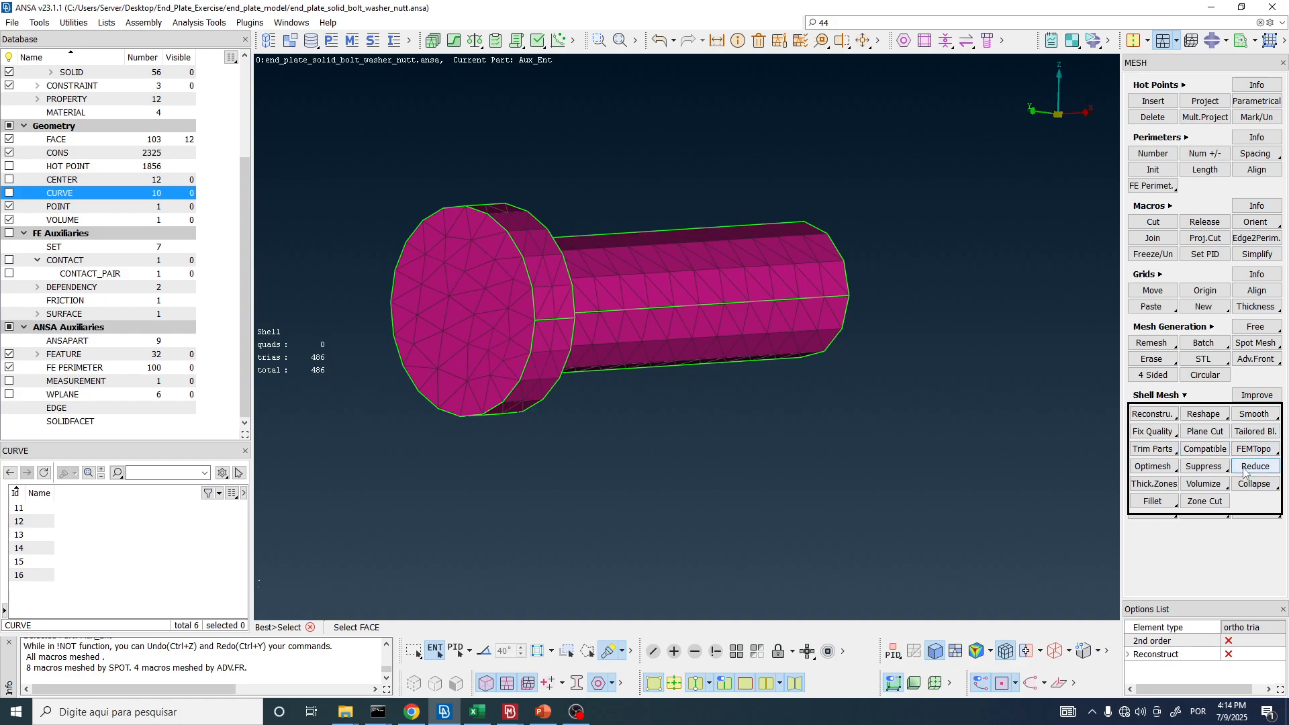
left_click(1172, 396)
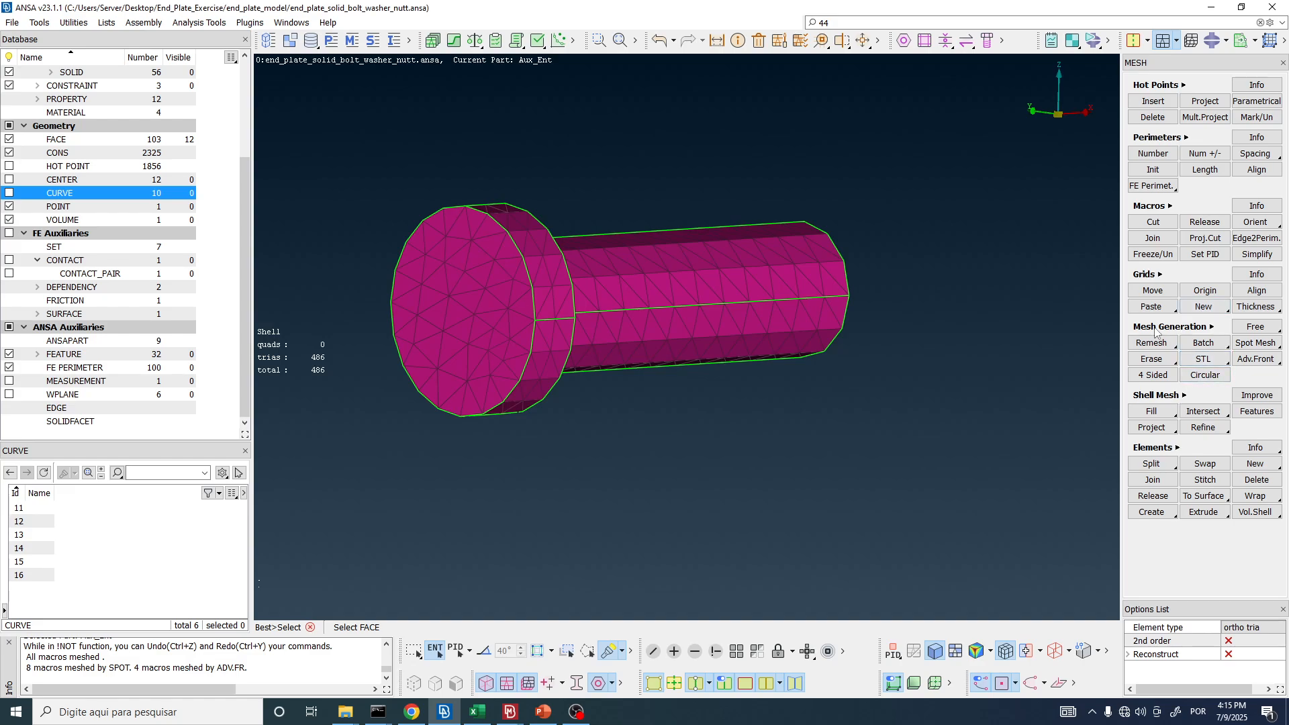
left_click(1205, 374)
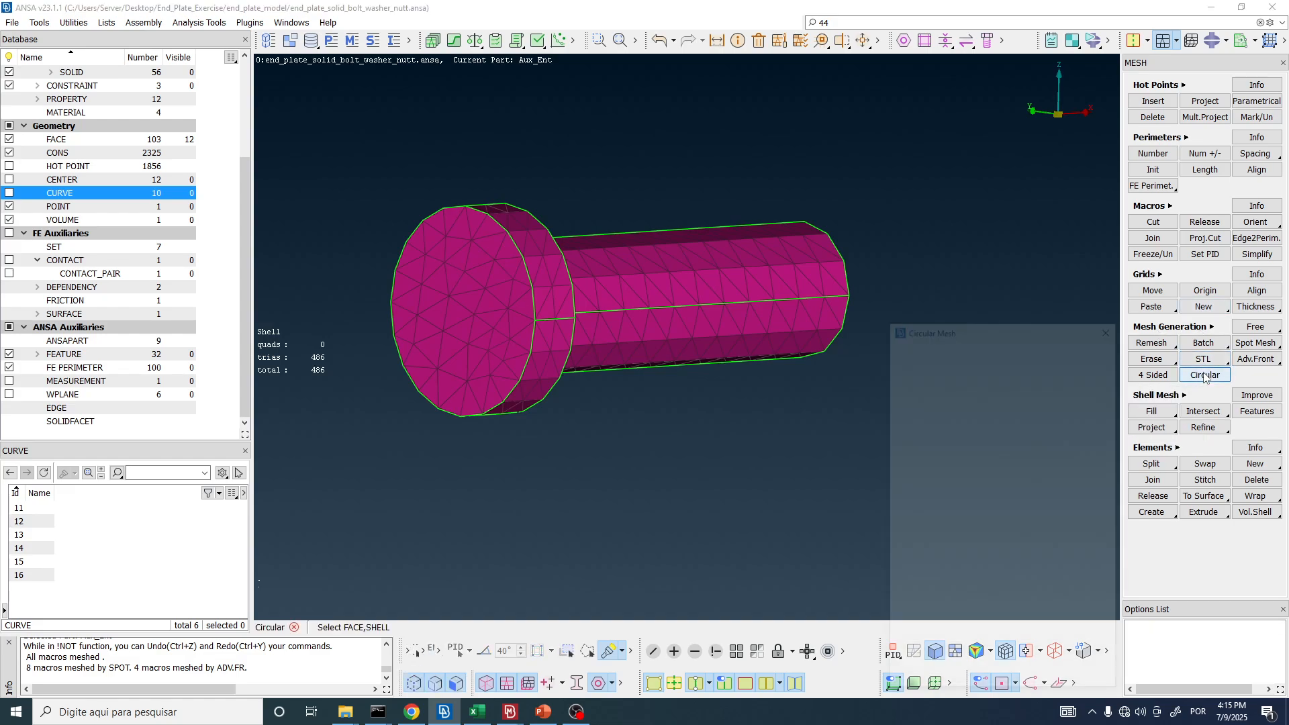
left_click_drag(1062, 346, 896, 114)
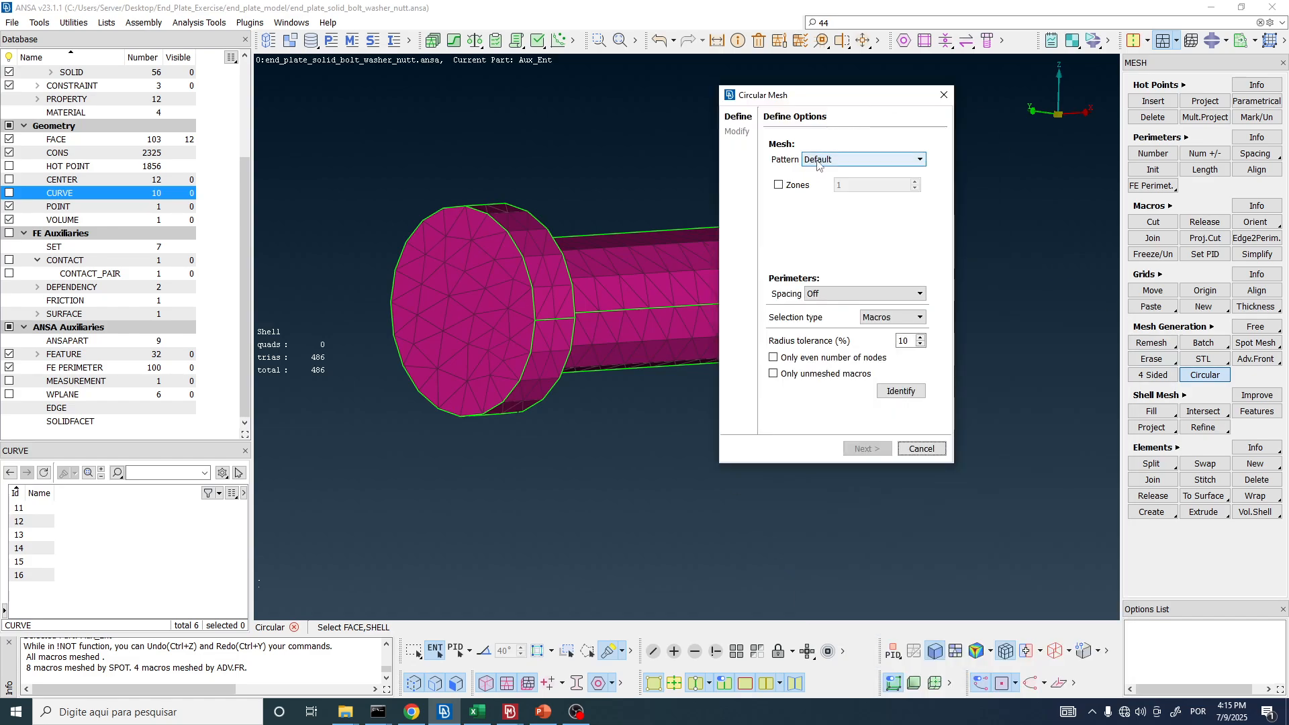
left_click(491, 270)
middle_click(491, 270)
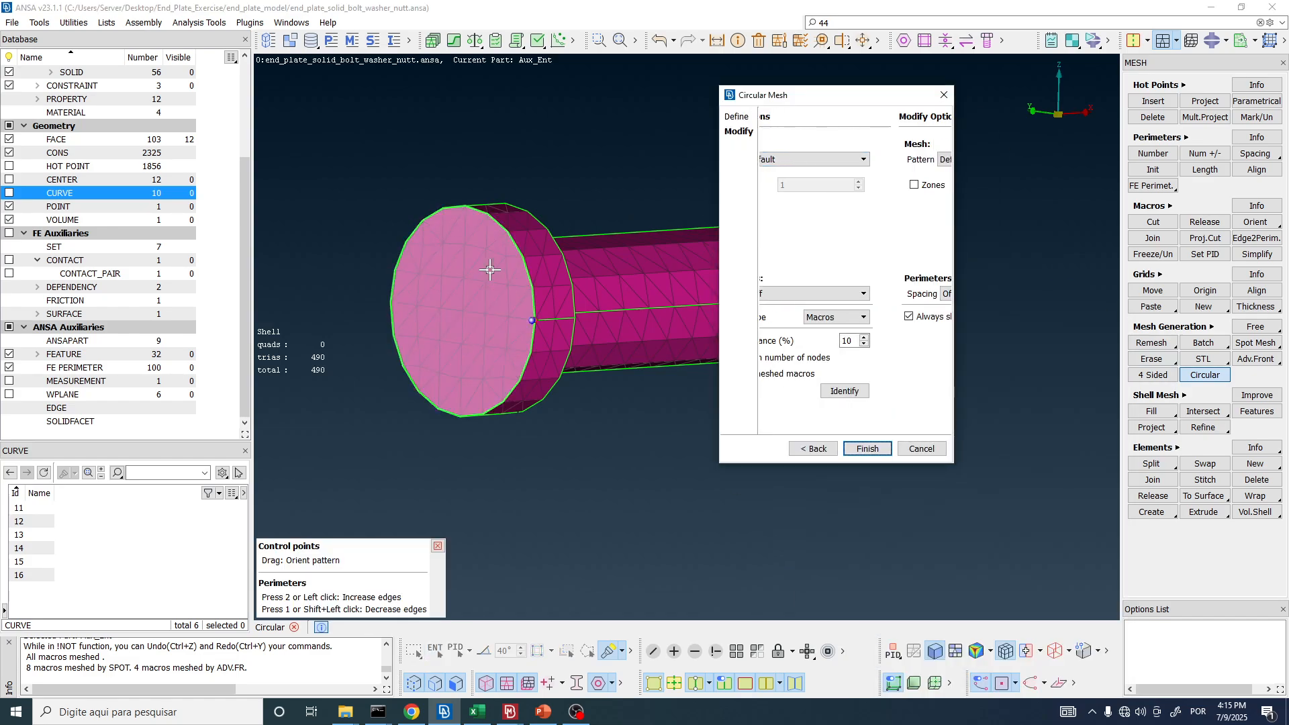
scroll(440, 317, "up", 3)
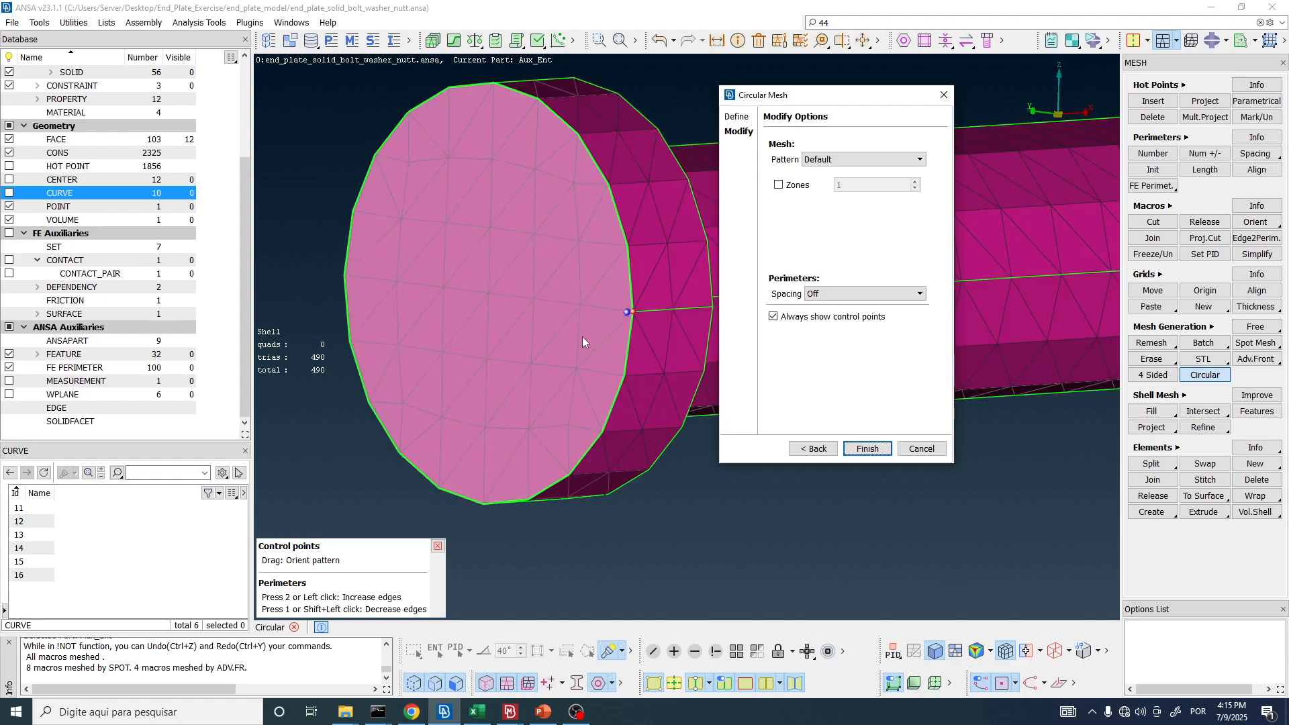
left_click(869, 448)
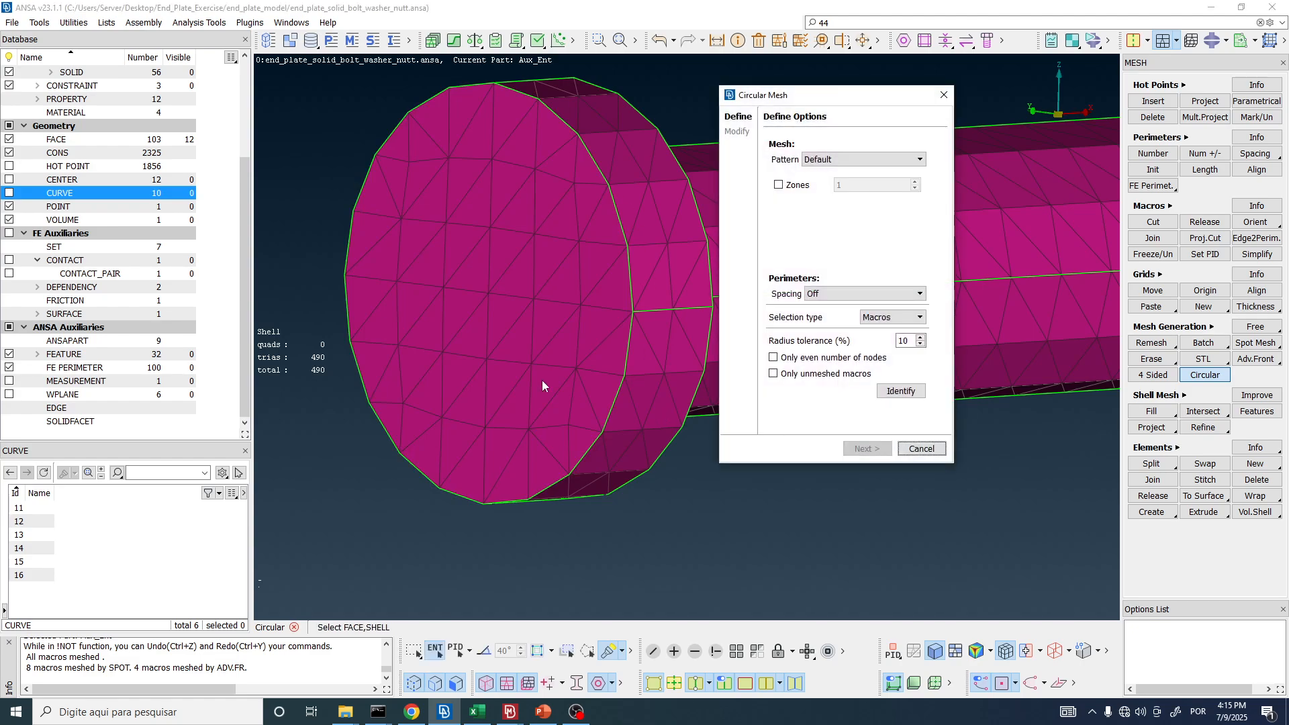
- Remesh the circular end face of the bolt shank with Circular mesh using the Default pattern
scroll(421, 308, "down", 4)
left_click_drag(421, 308, 300, 306, "ctrl")
scroll(557, 315, "up", 3)
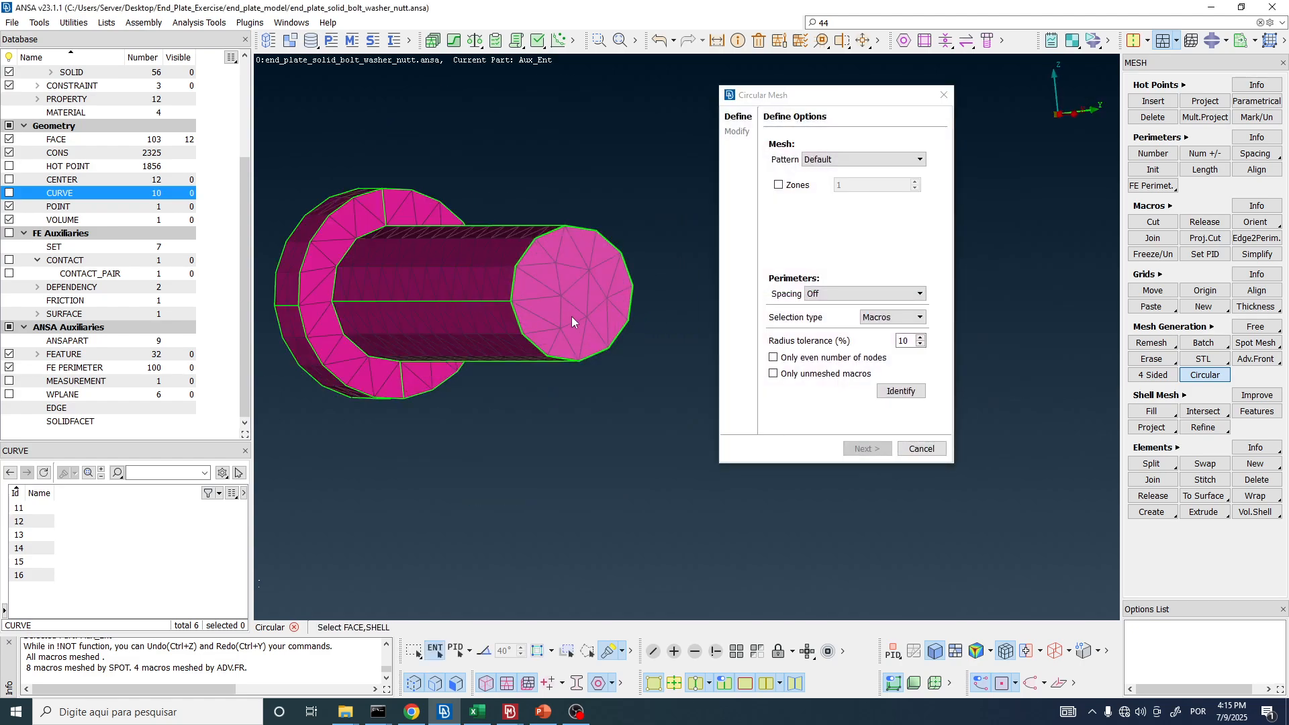
left_click(562, 288)
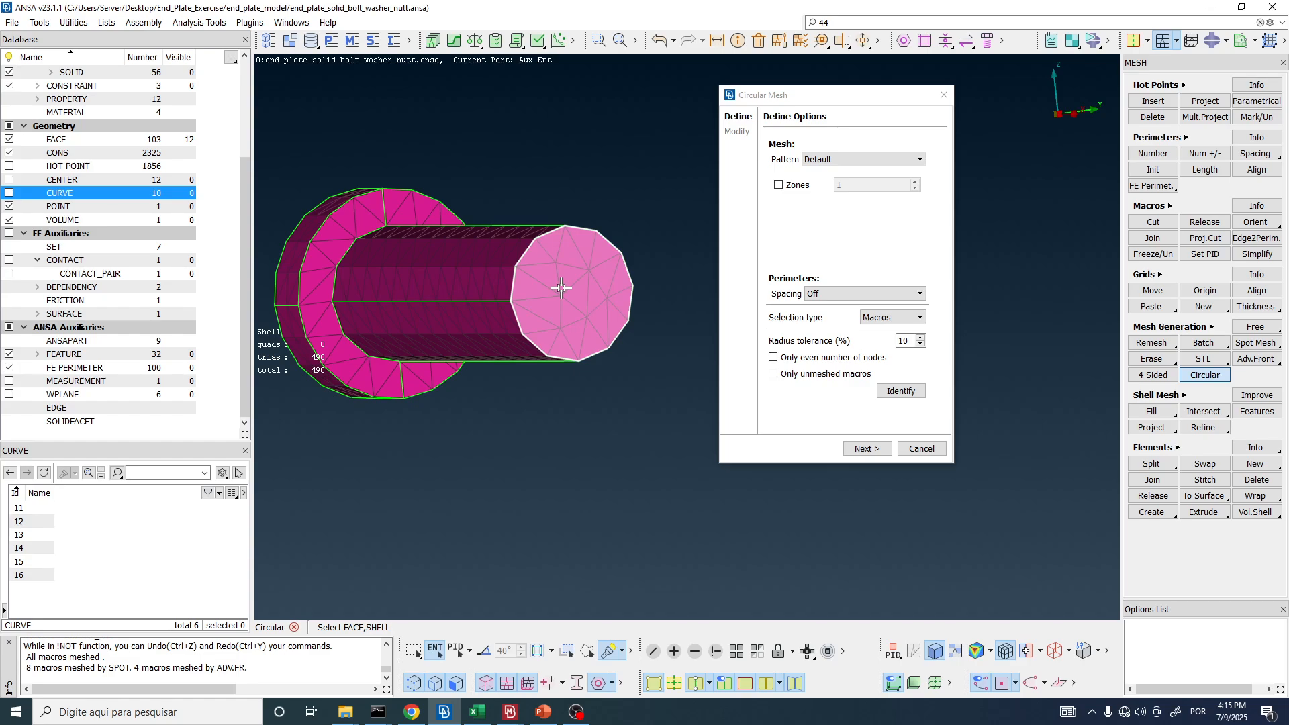
middle_click(562, 288)
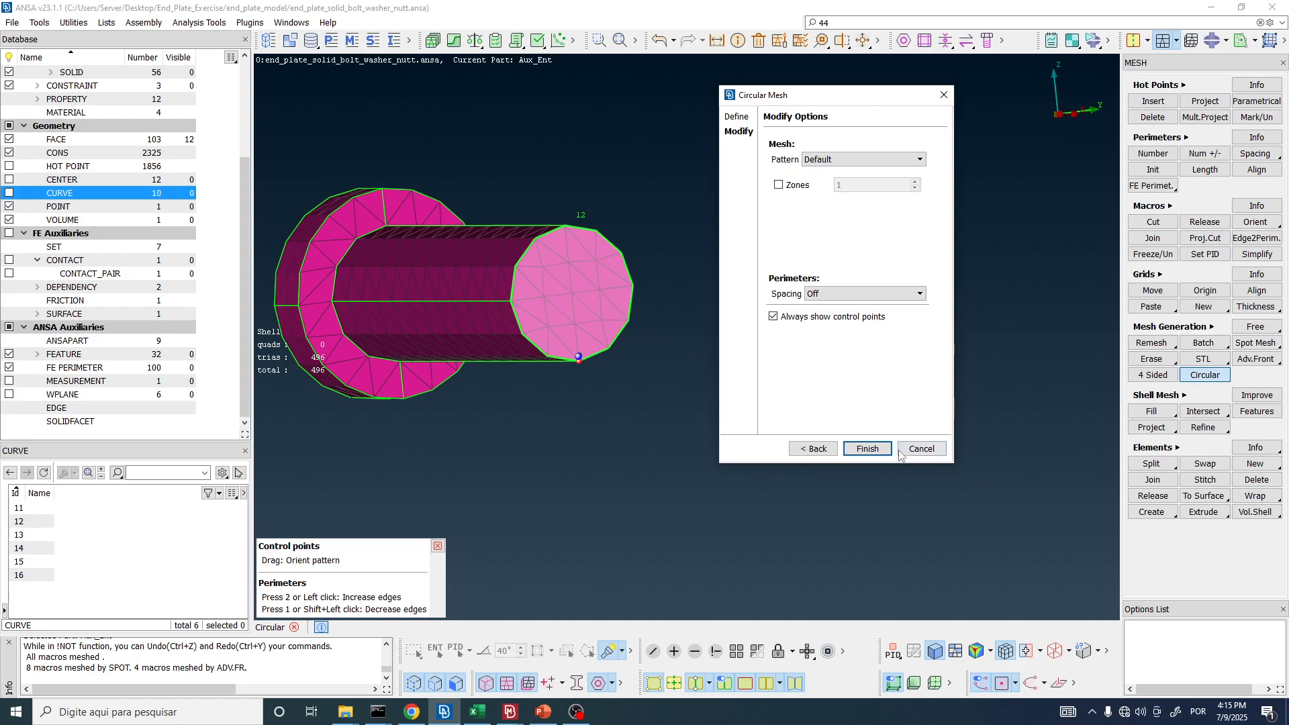
left_click(870, 449)
middle_click(570, 314)
scroll(743, 323, "down", 3)
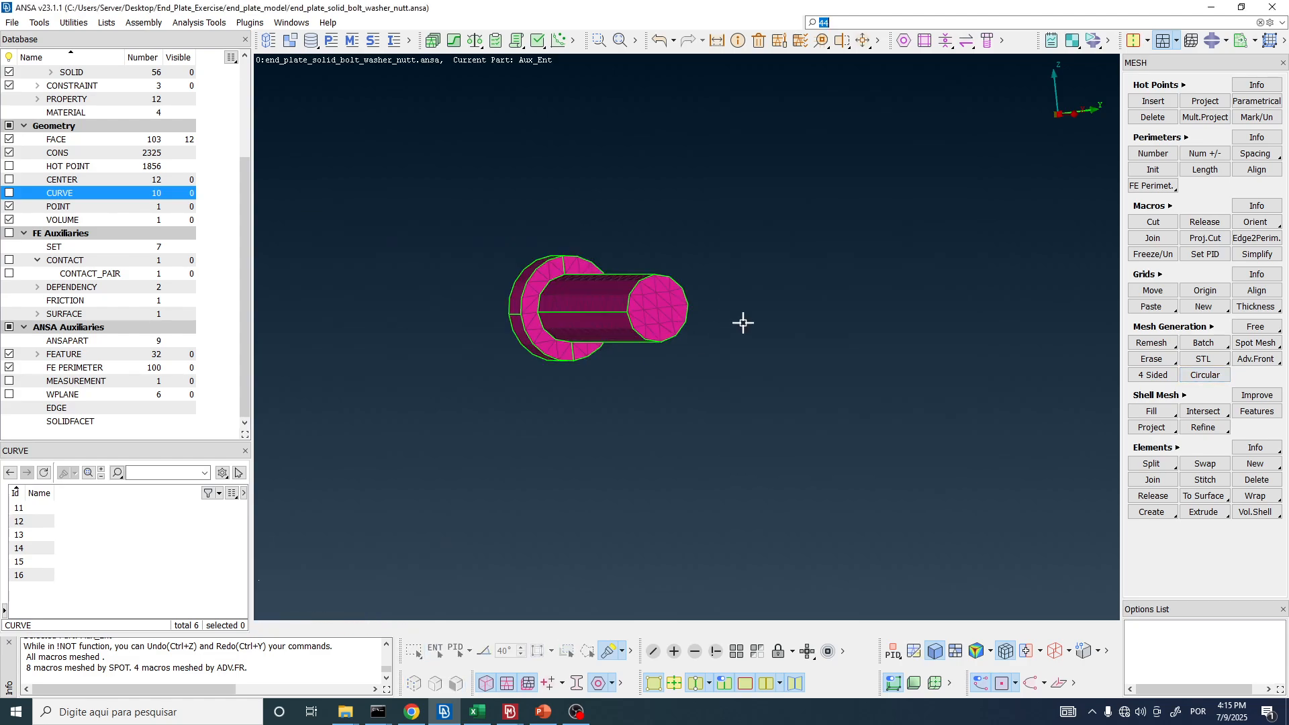
- Set the mesh parameters to 2nd Order elements, keeping Ortho Tria and target length 5
scroll(584, 307, "up", 3)
left_click_drag(547, 294, 595, 254, "ctrl")
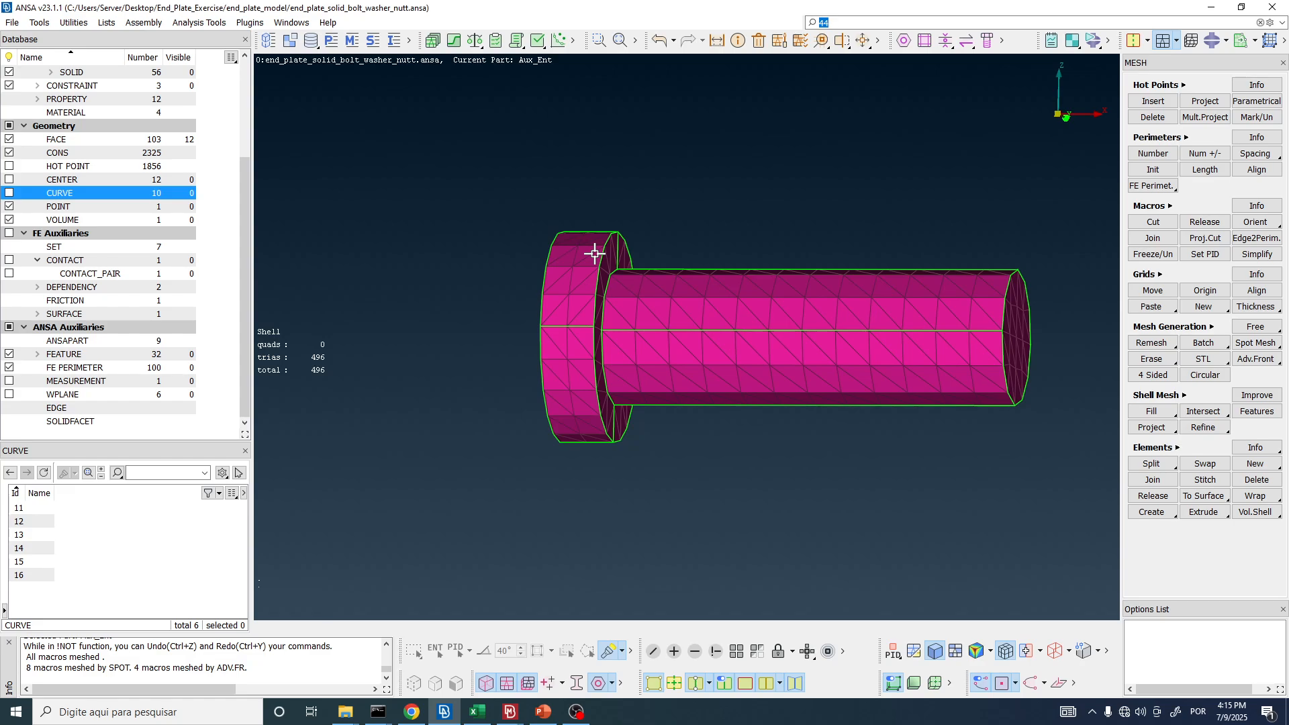
scroll(591, 302, "down", 3)
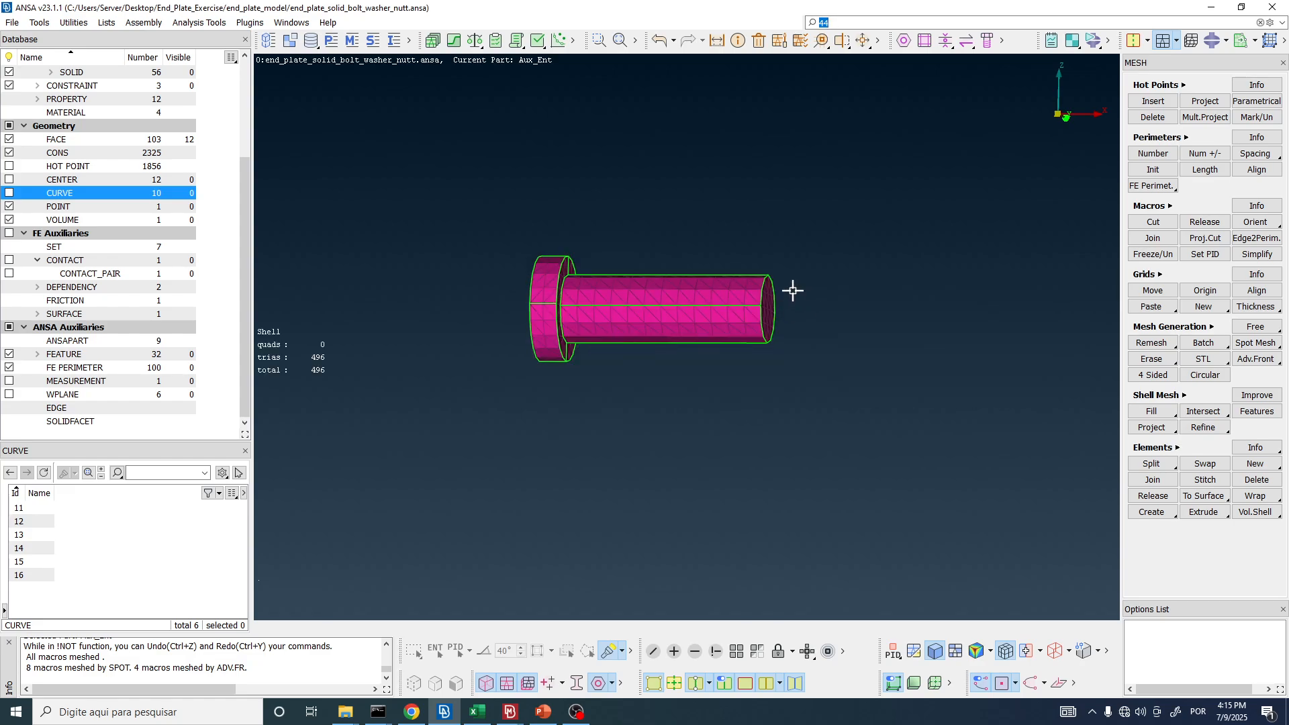
left_click(779, 40)
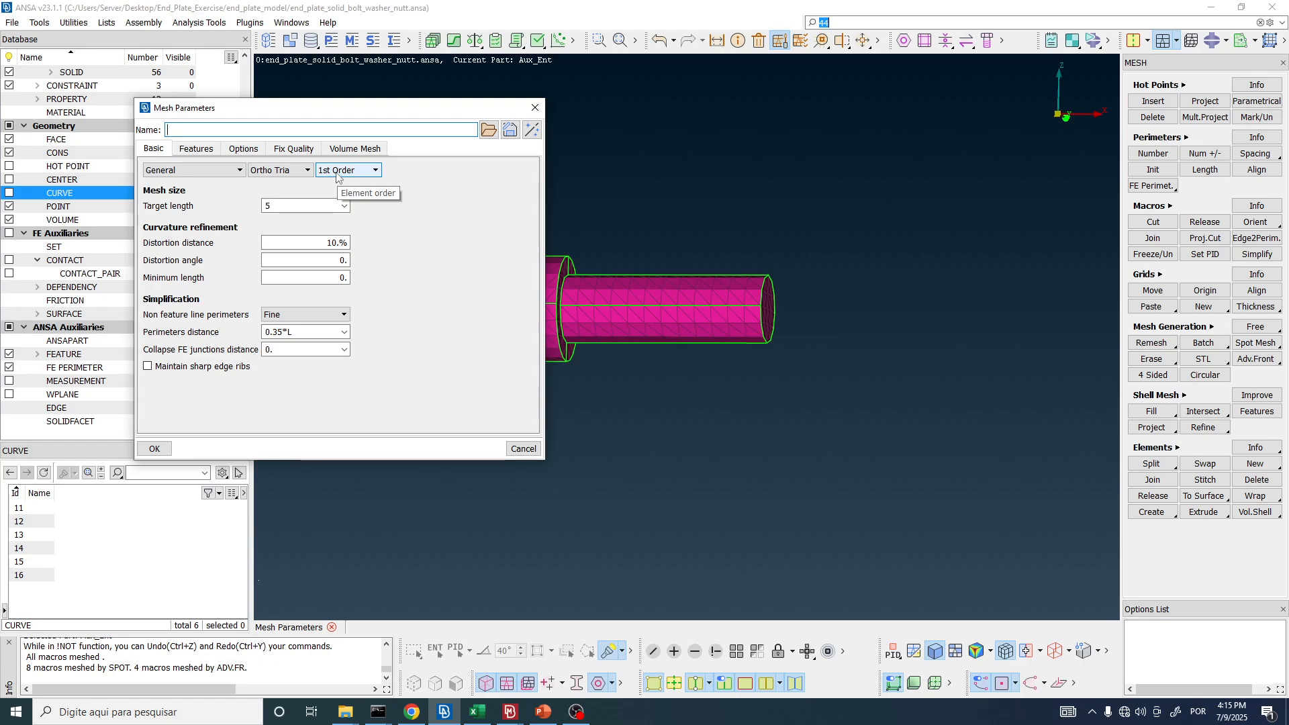
left_click(337, 173)
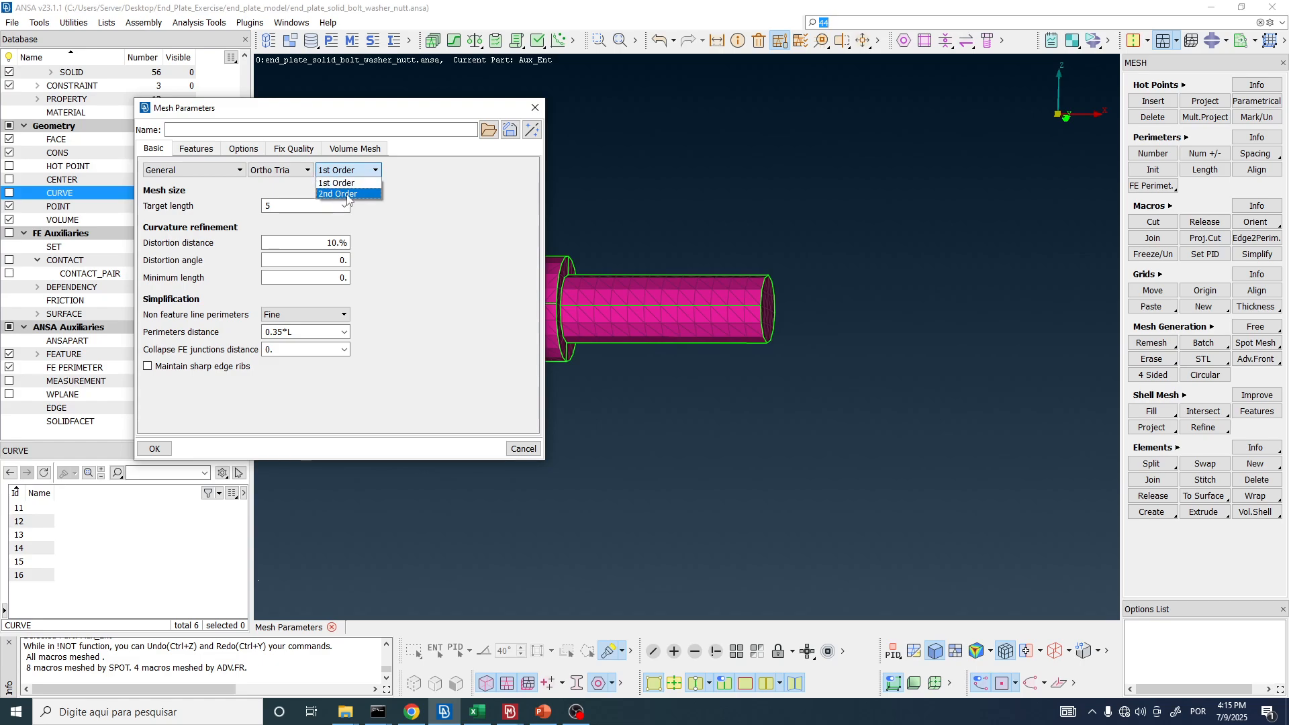
left_click(347, 195)
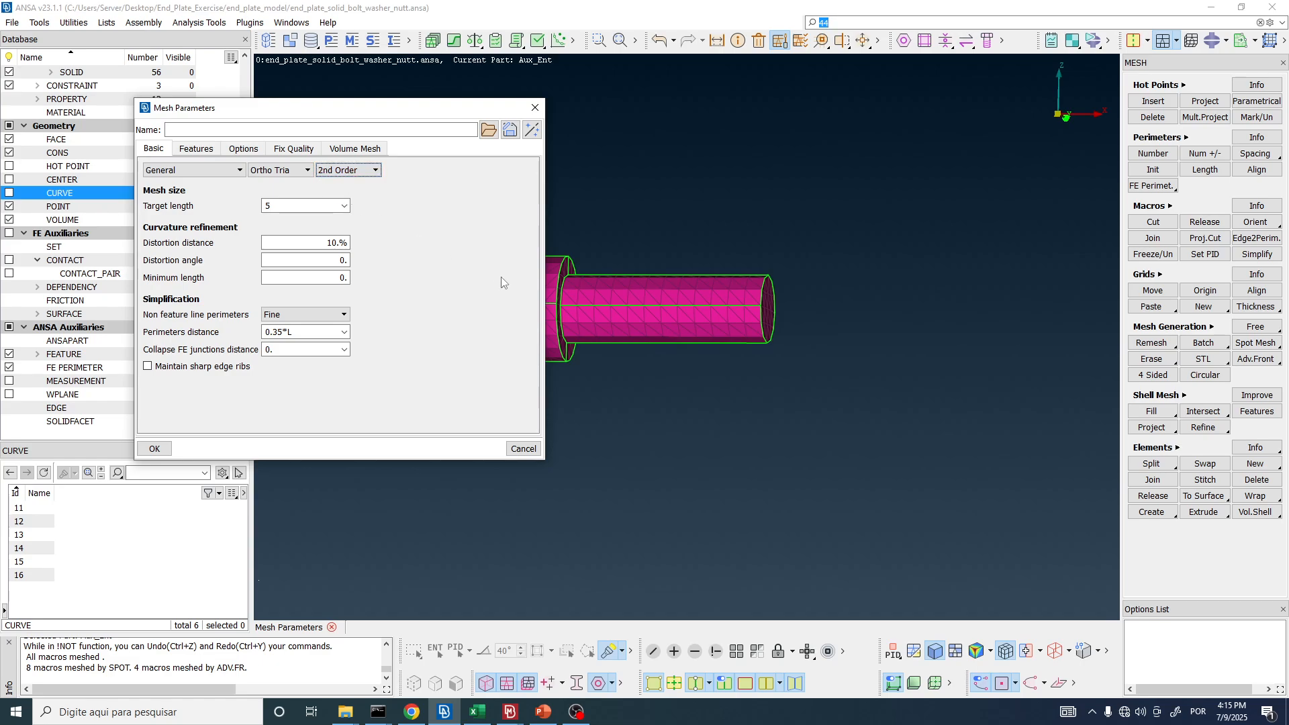
left_click(162, 450)
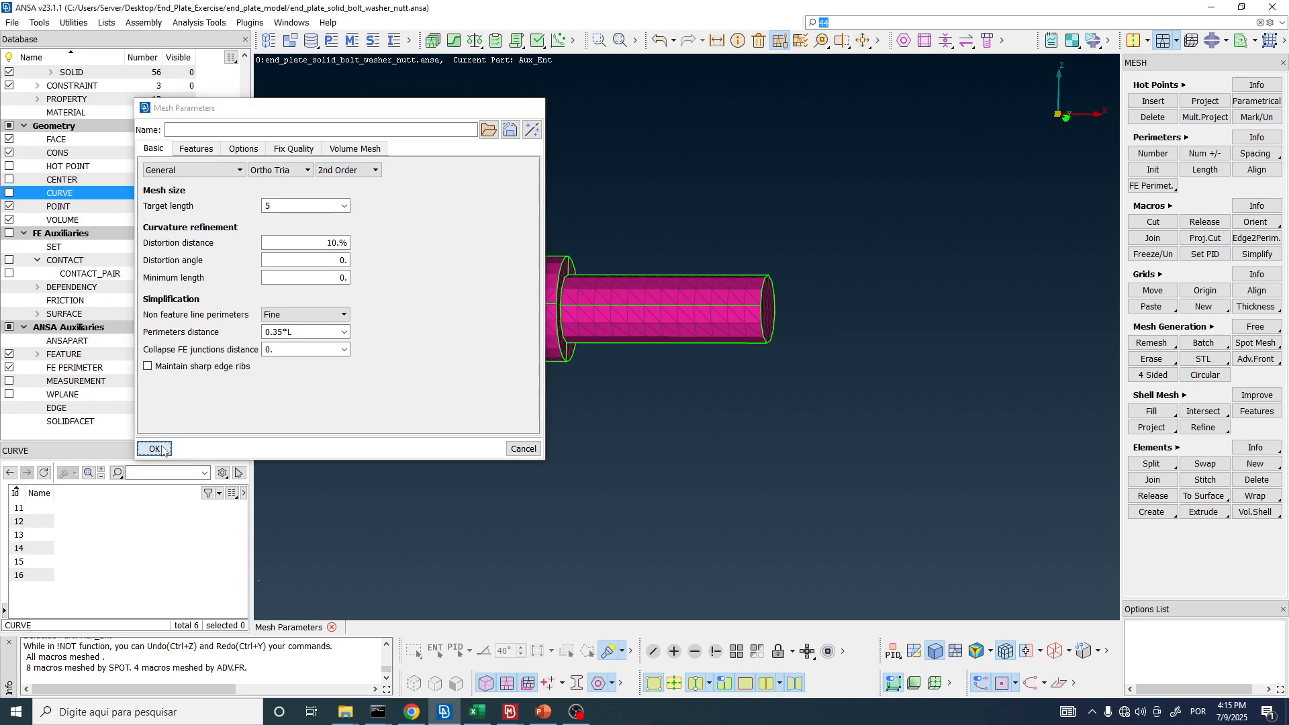
- Regenerate the surface mesh on all bolt faces as second-order ortho trias with the Best algorithm
scroll(750, 309, "up", 5)
left_click_drag(748, 282, 777, 300, "ctrl")
scroll(779, 300, "down", 5)
left_click(1199, 328)
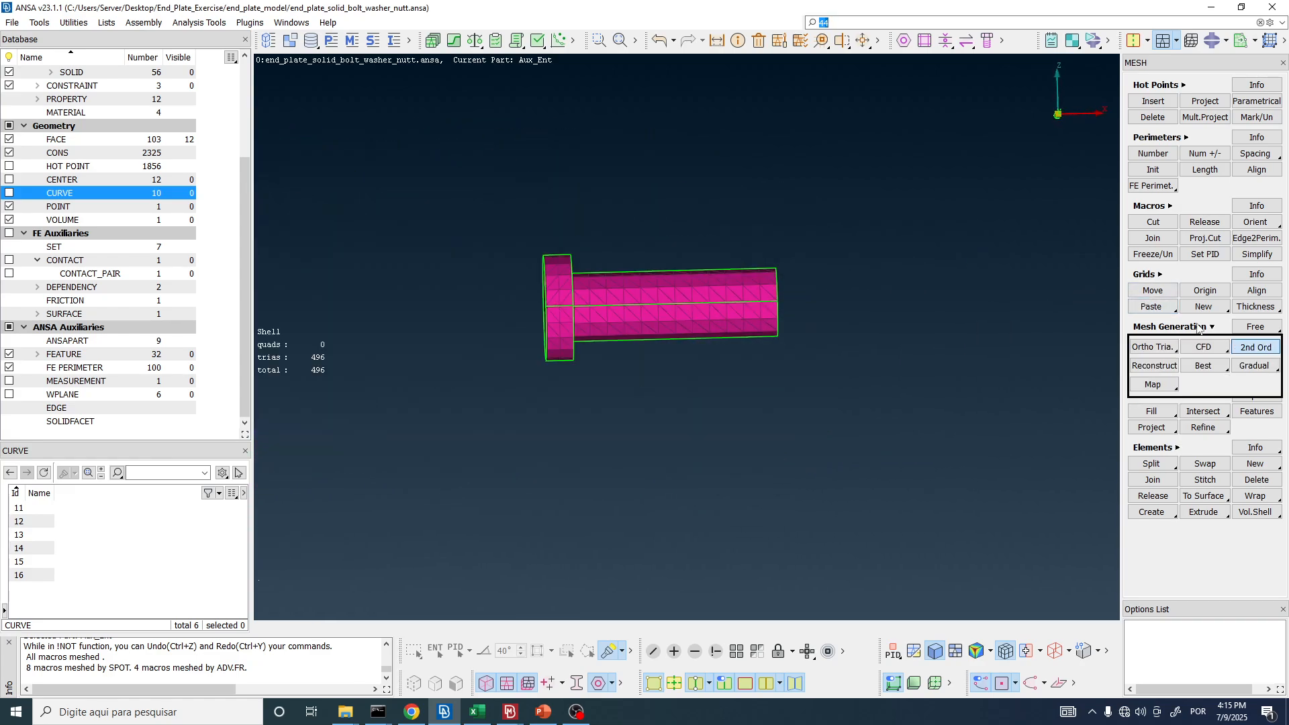
right_click(1214, 370)
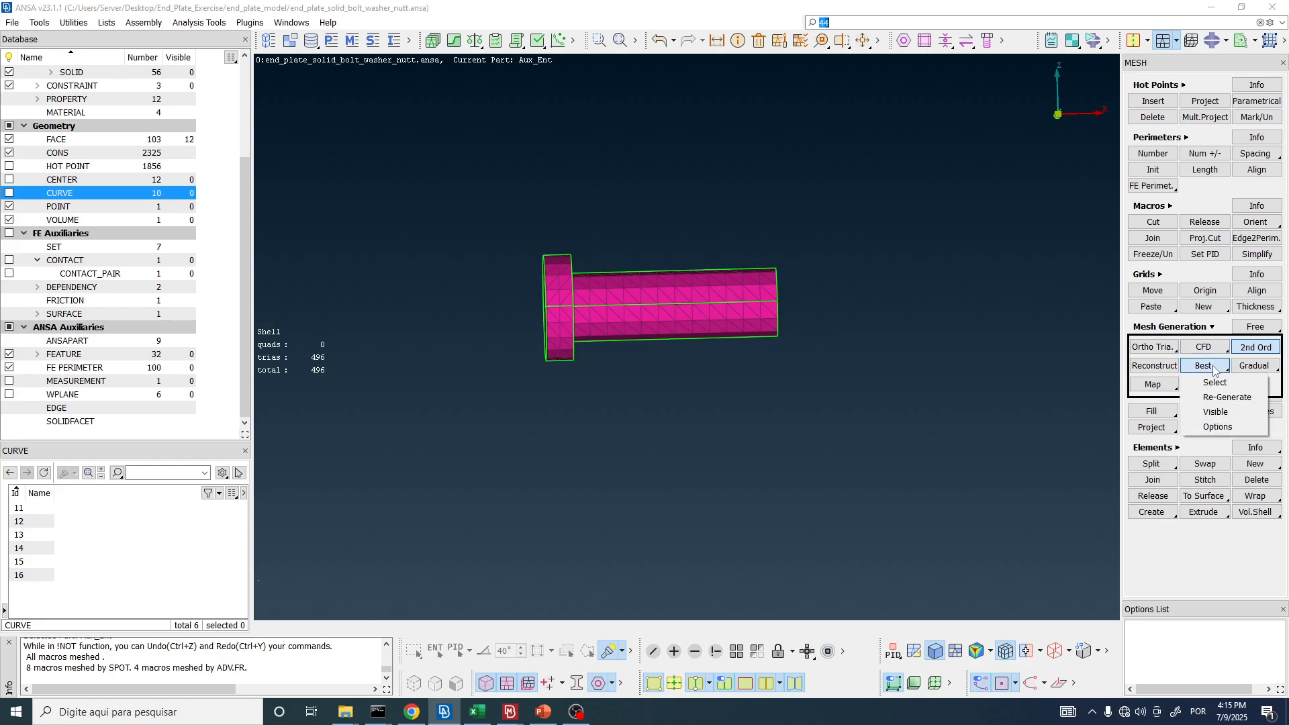
left_click(1224, 397)
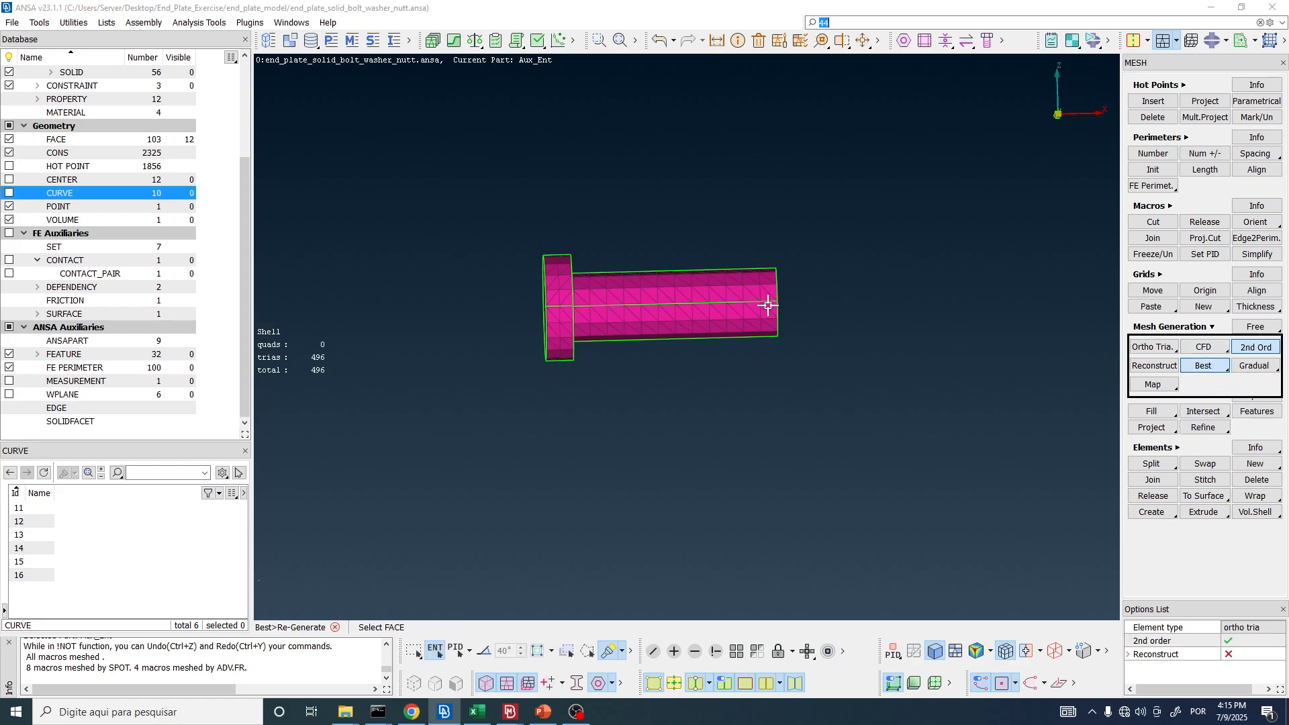
middle_click(675, 277)
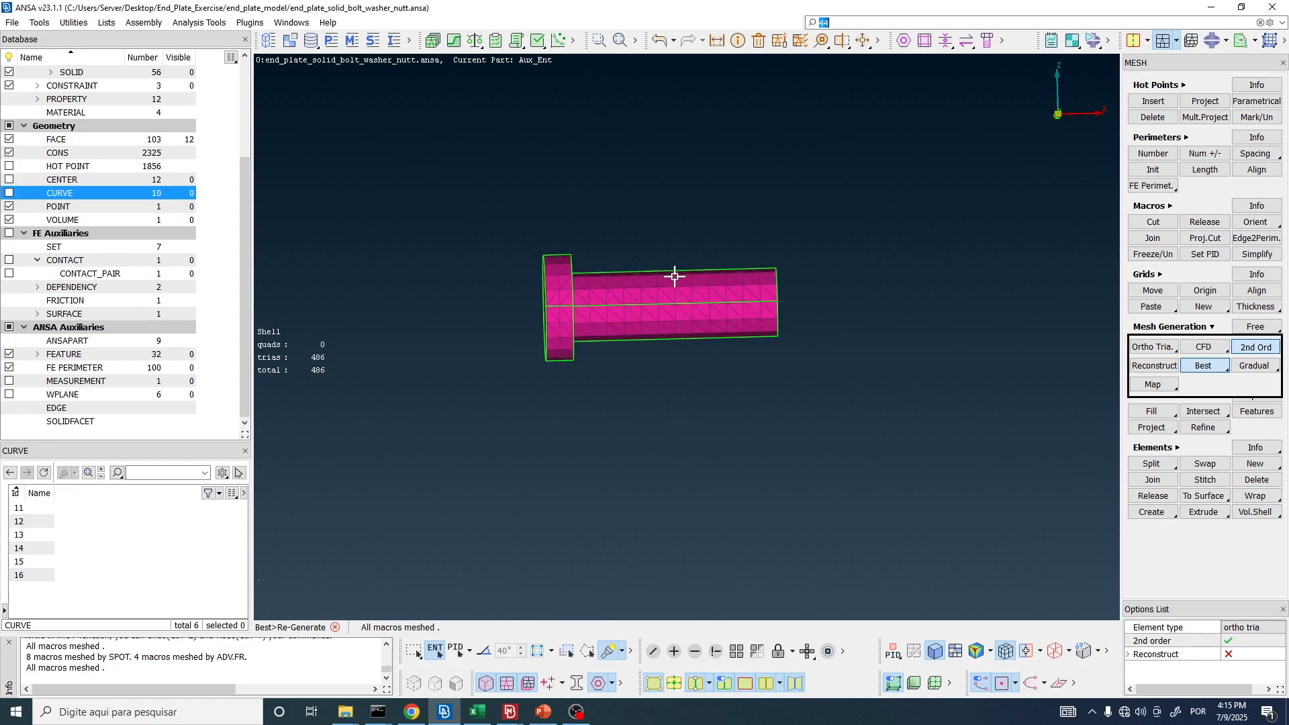
- Display the nodes and examine the curved element edges and mid-side nodes on the bolt shank and end face
scroll(796, 292, "up", 7)
left_click_drag(679, 279, 590, 288, "ctrl")
scroll(647, 305, "up", 5)
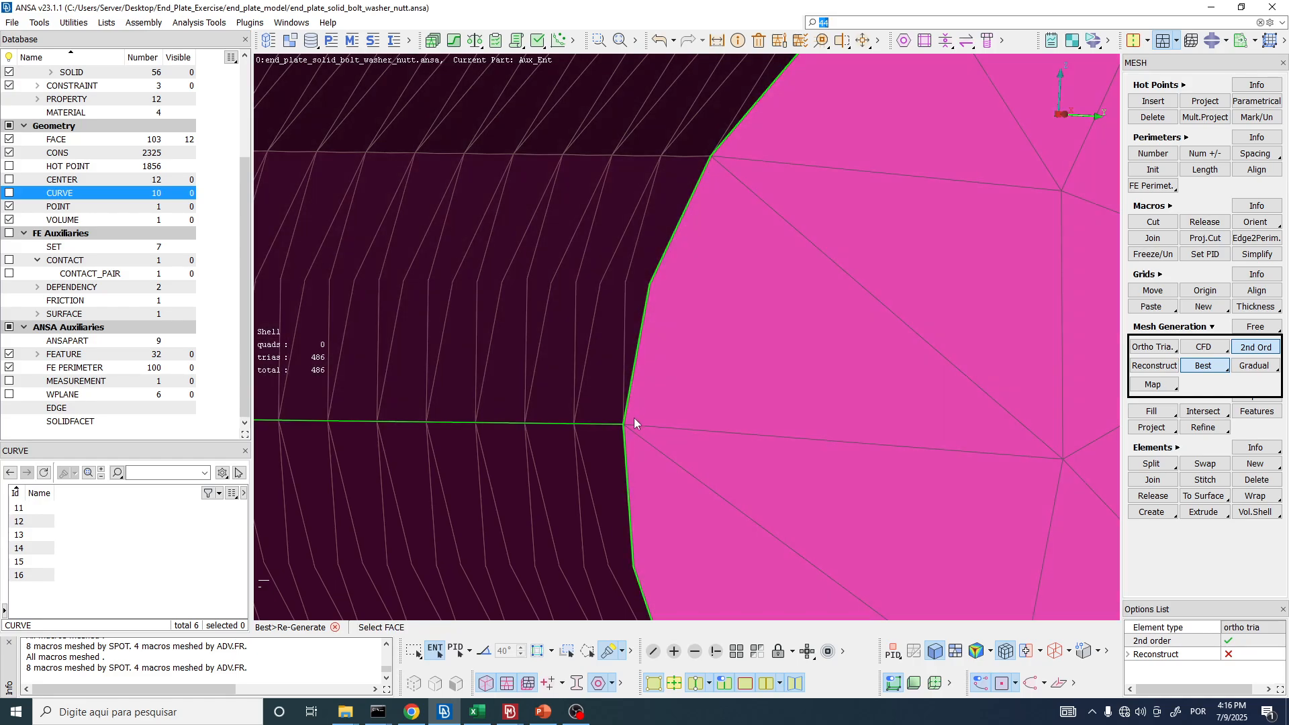
scroll(699, 276, "down", 10)
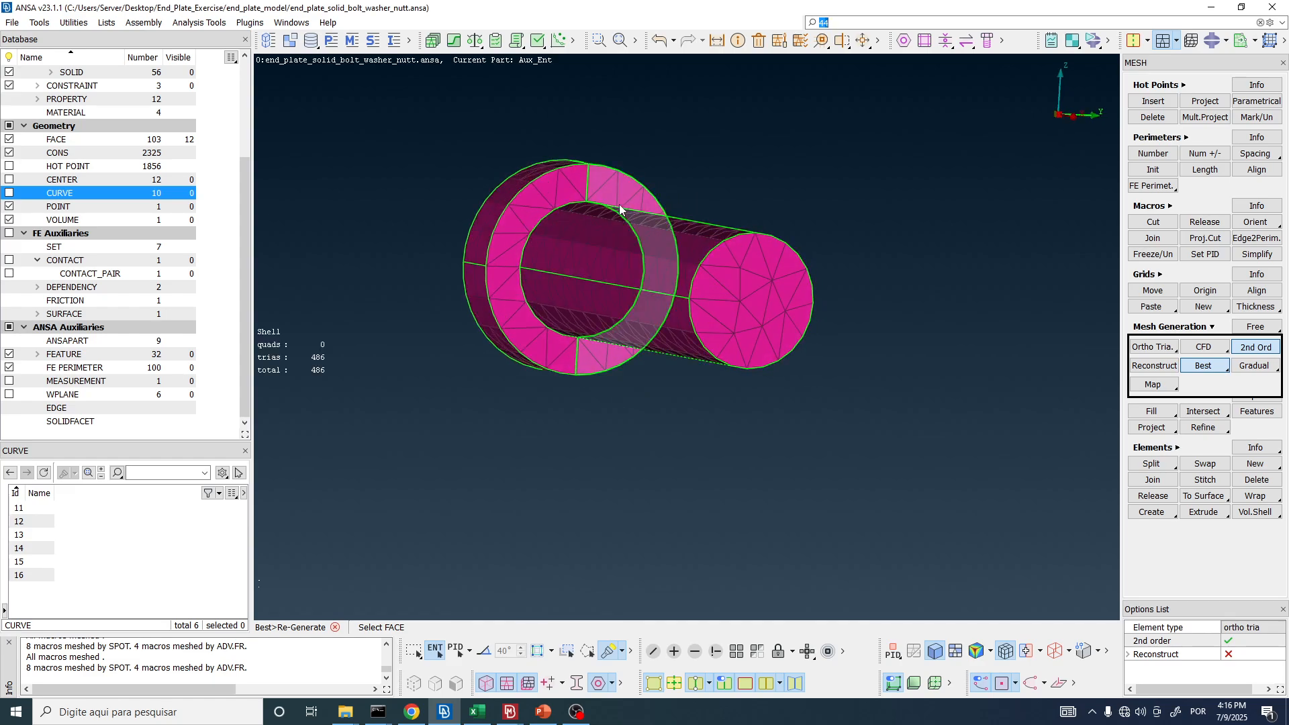
left_click_drag(716, 316, 719, 159, "ctrl")
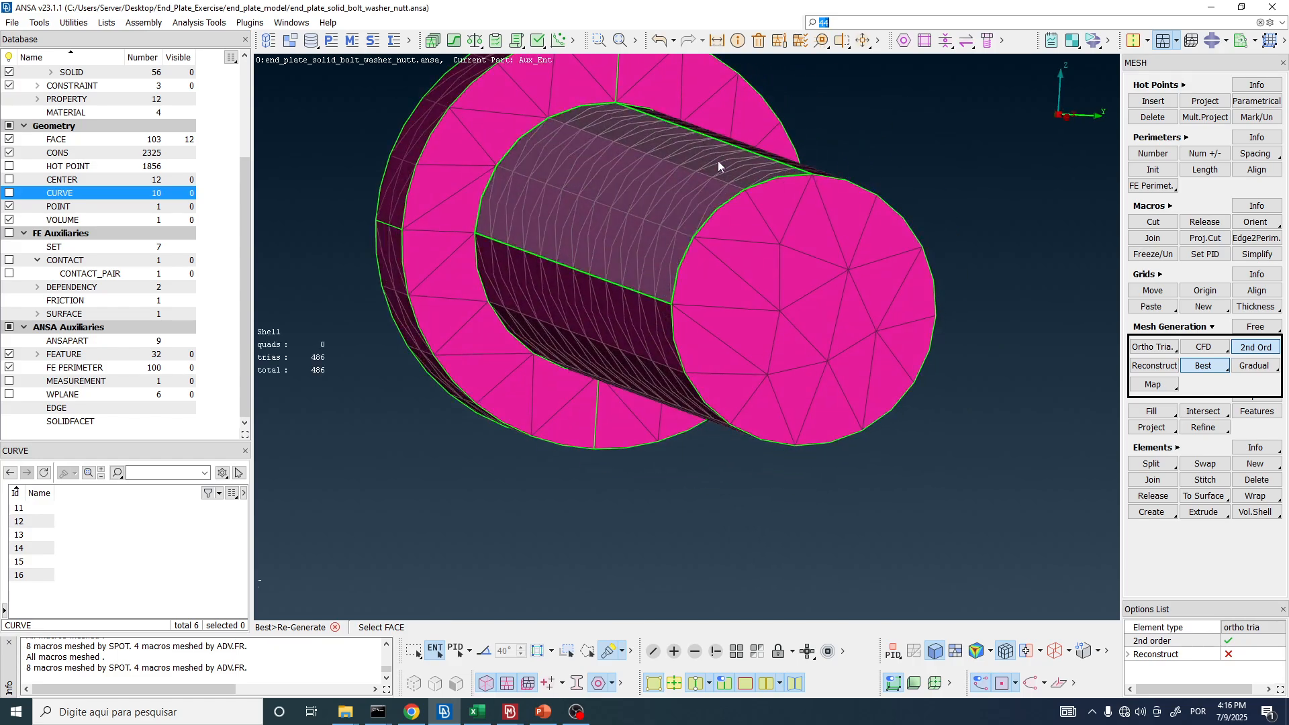
left_click_drag(673, 250, 768, 248, "ctrl")
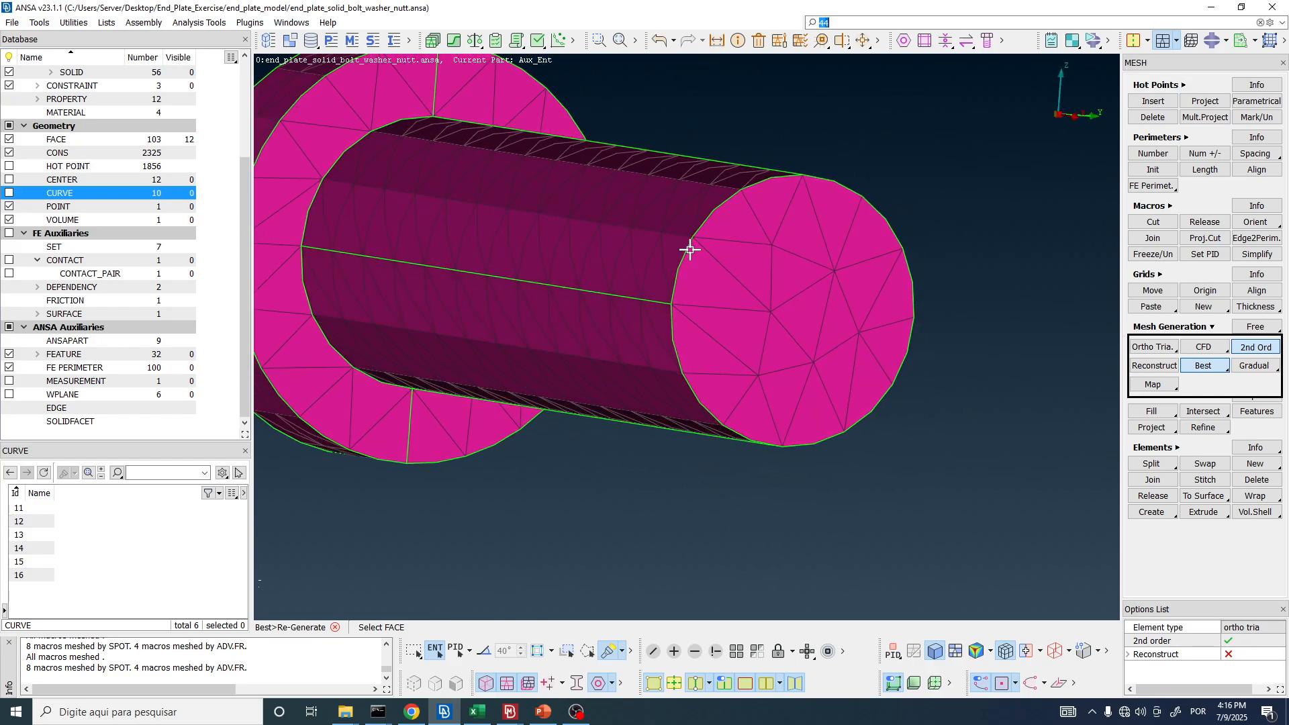
scroll(27, 122, "up", 3)
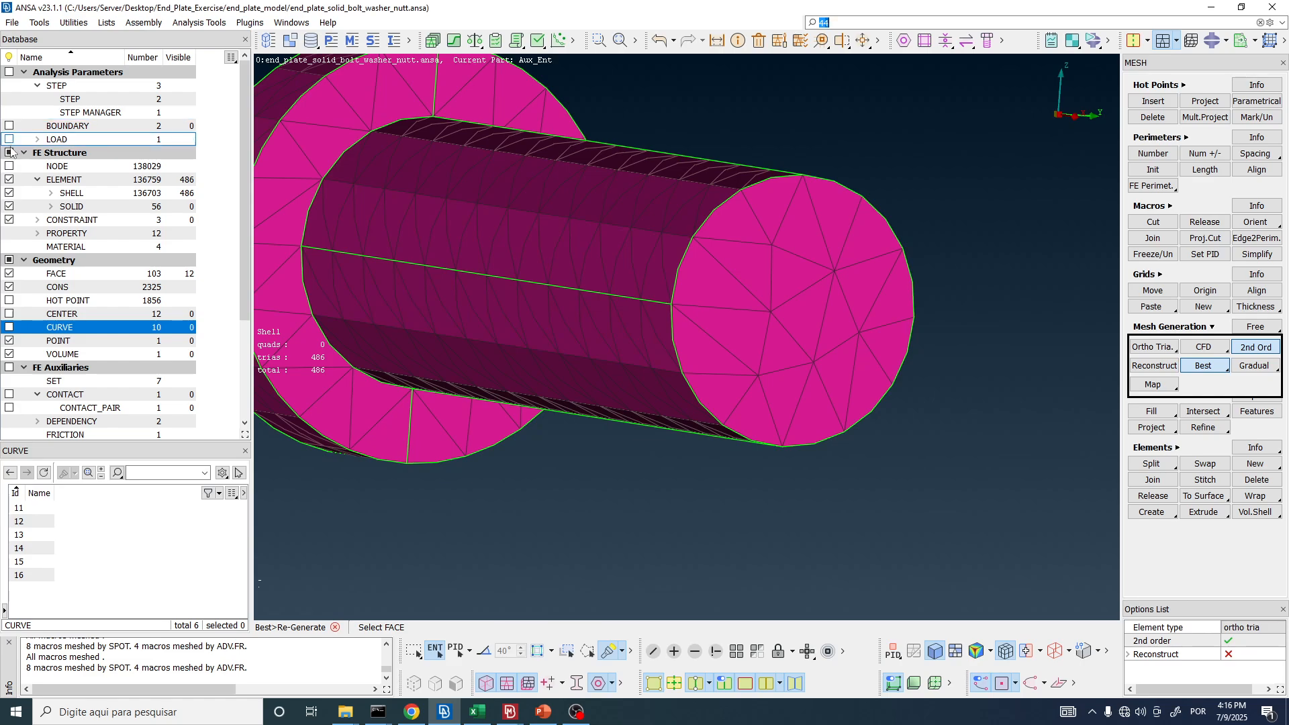
scroll(640, 264, "up", 5)
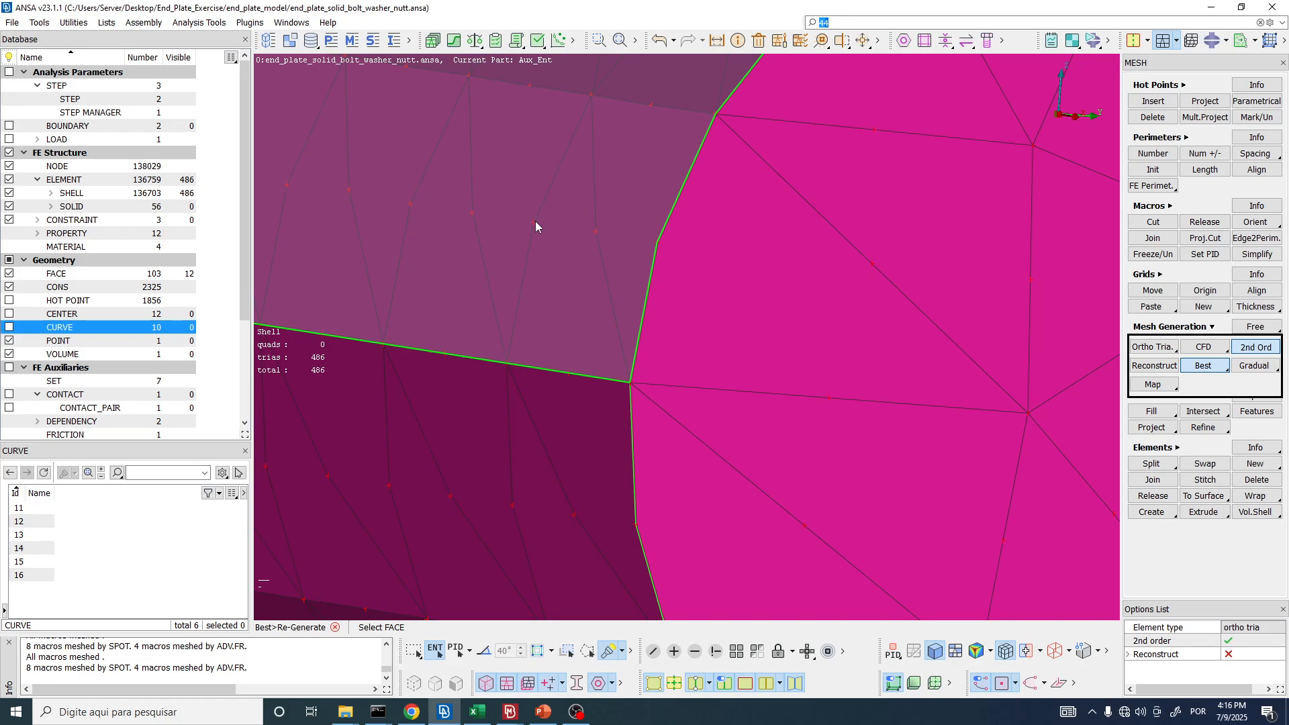
scroll(538, 225, "down", 5)
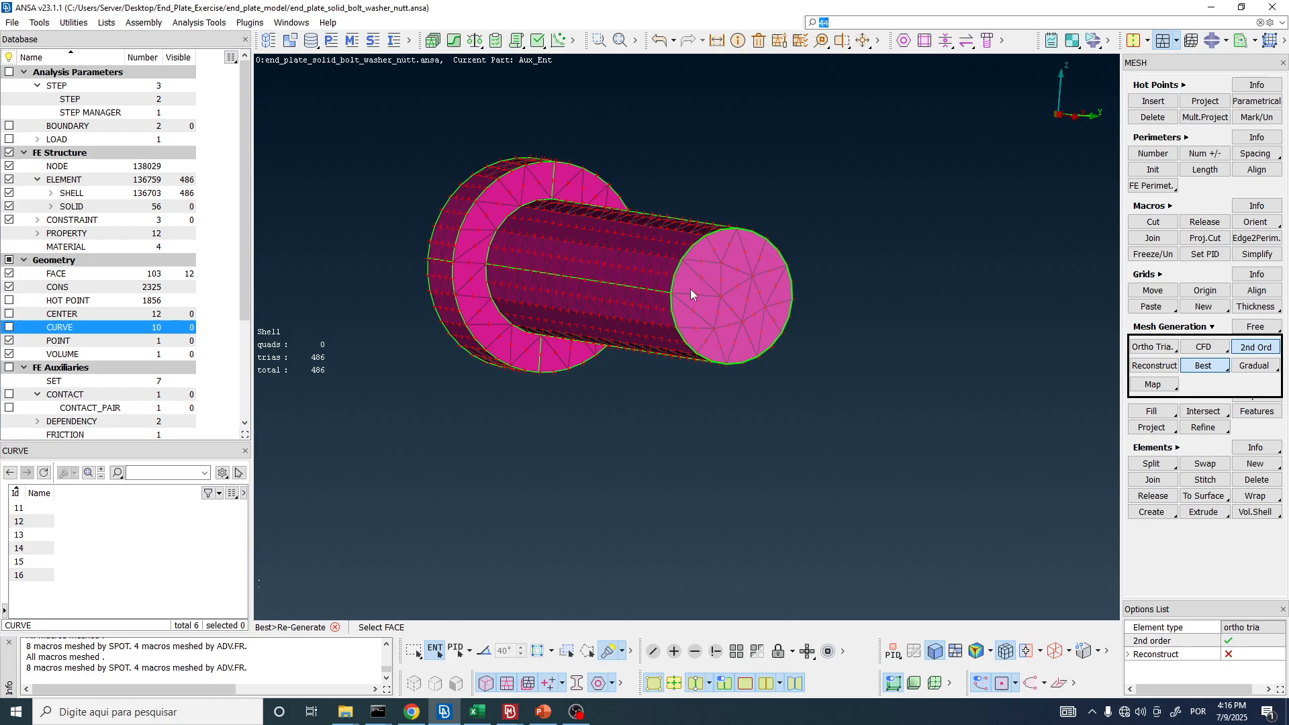
- Apply a Circular mesh with the Default pattern to the second-order end face of the shank
left_click(1185, 328)
left_click(1205, 375)
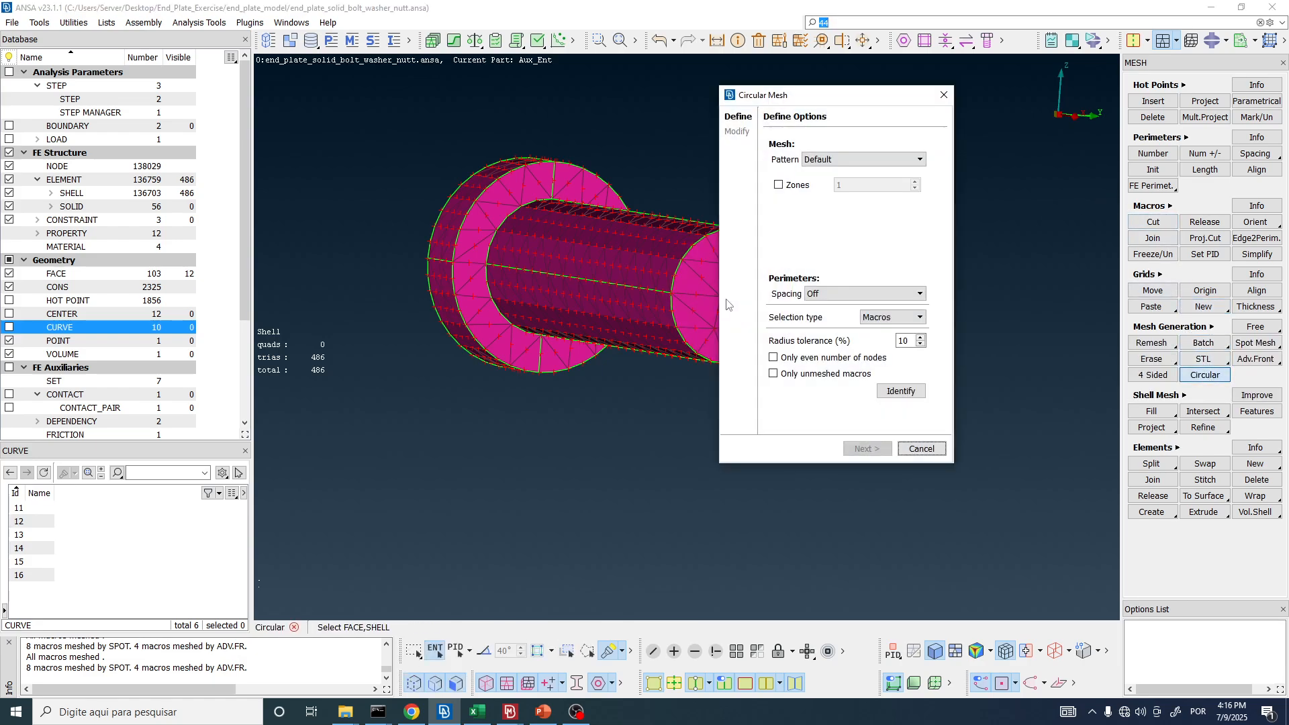
left_click_drag(796, 99, 274, 96)
middle_click(747, 217)
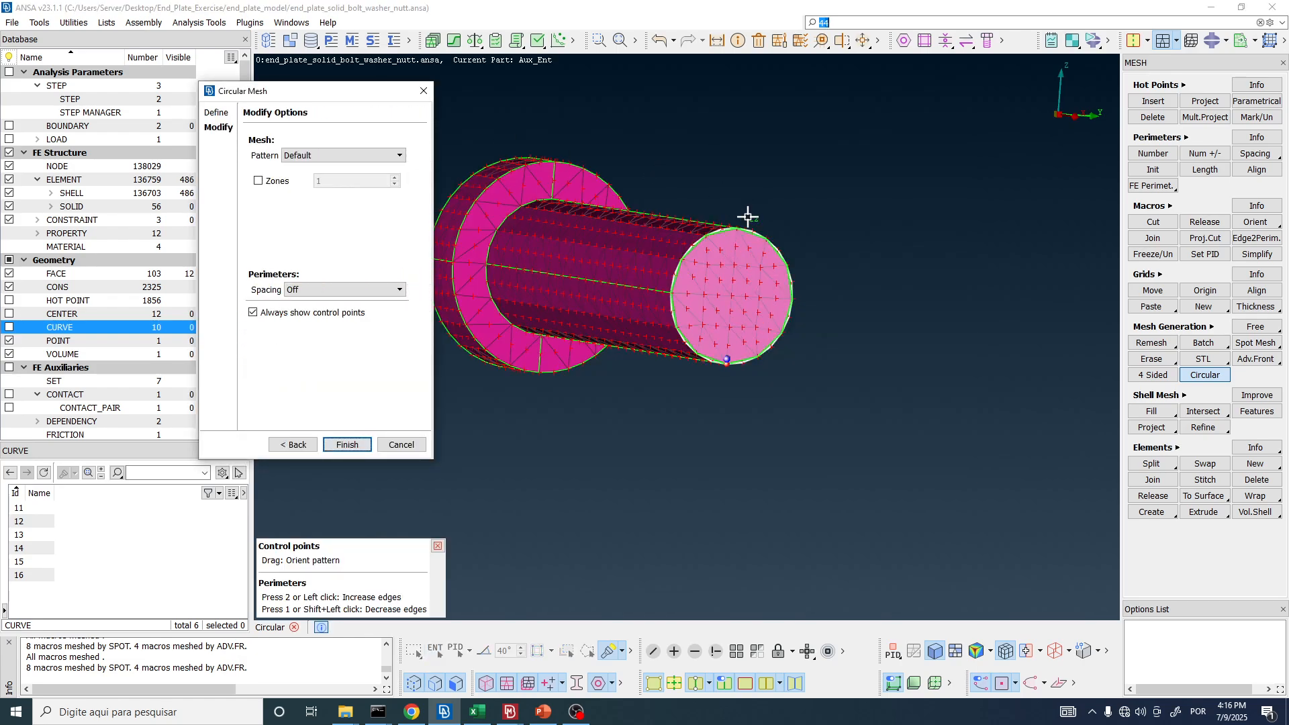
middle_click(741, 257)
- Apply a Circular mesh with the Default pattern to the outer face of the bolt head and close Circular Mesh
left_click_drag(741, 260, 908, 283, "ctrl")
left_click(611, 274)
middle_click(613, 267)
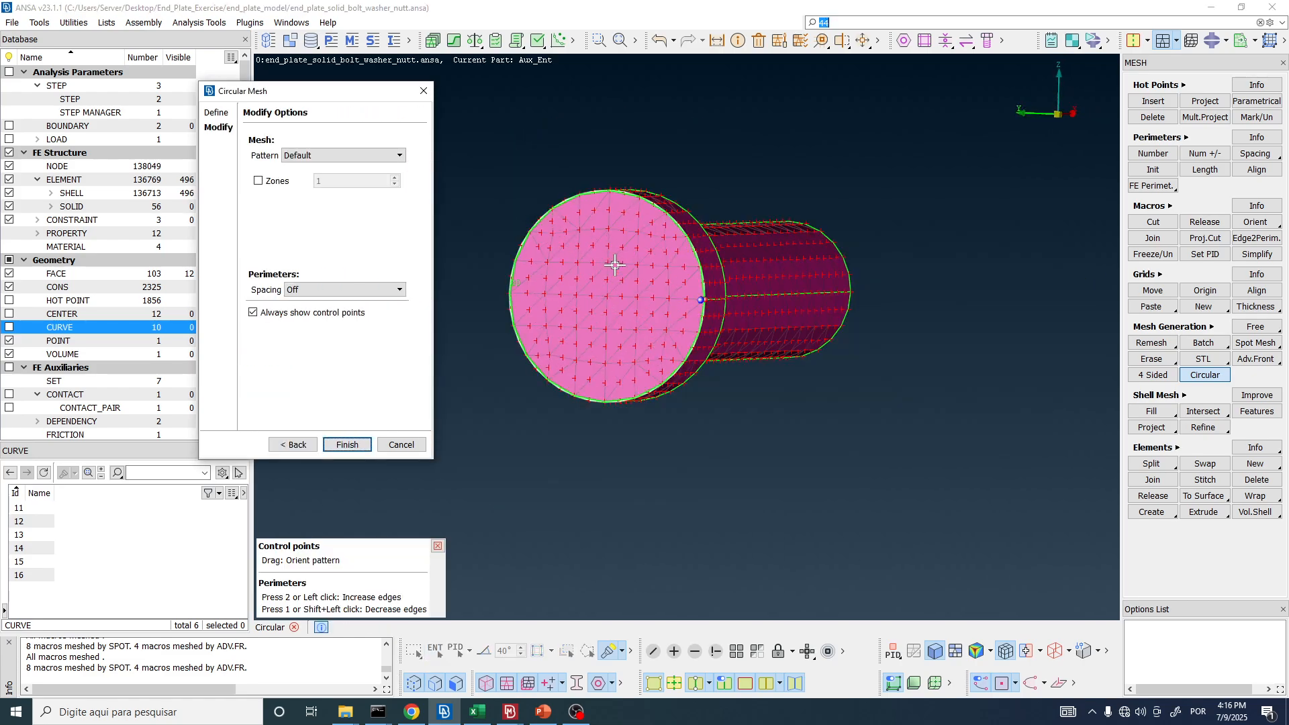
middle_click(615, 265)
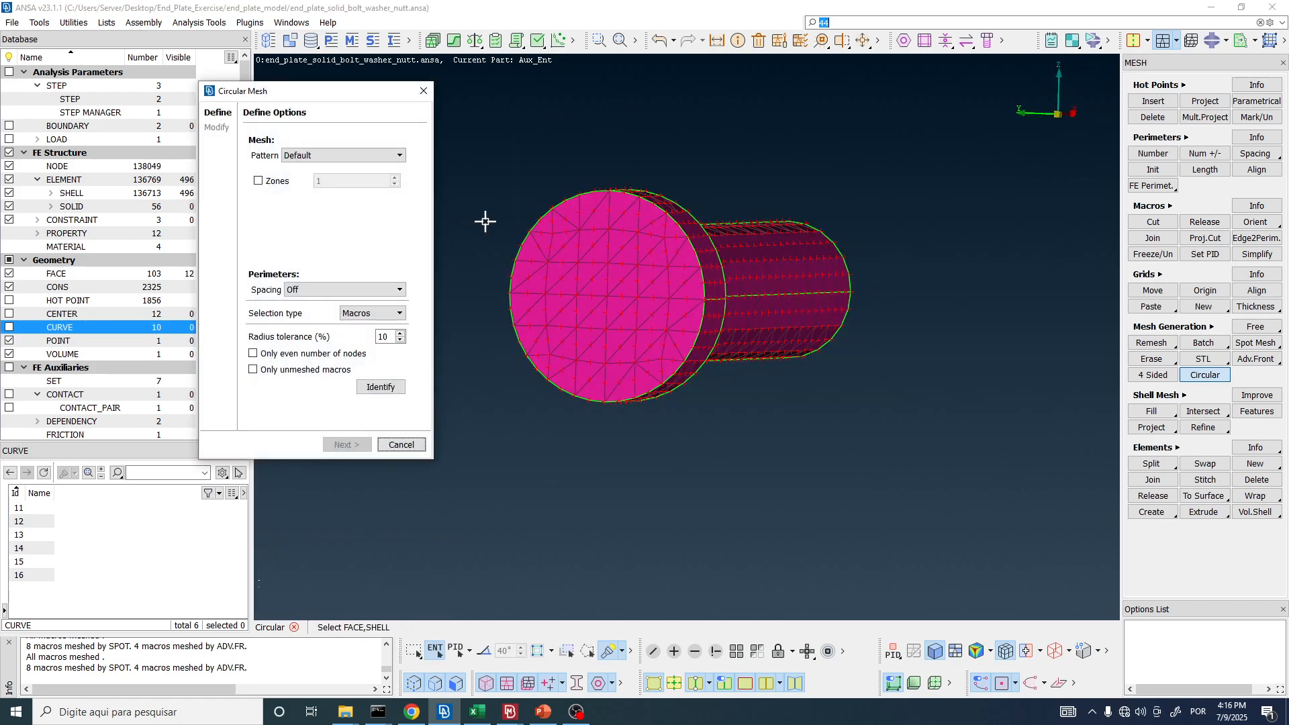
left_click(424, 90)
- Hide the nodes and inspect the second-order mesh on the bolt head and shank
left_click(8, 166)
left_click_drag(532, 244, 510, 269, "ctrl")
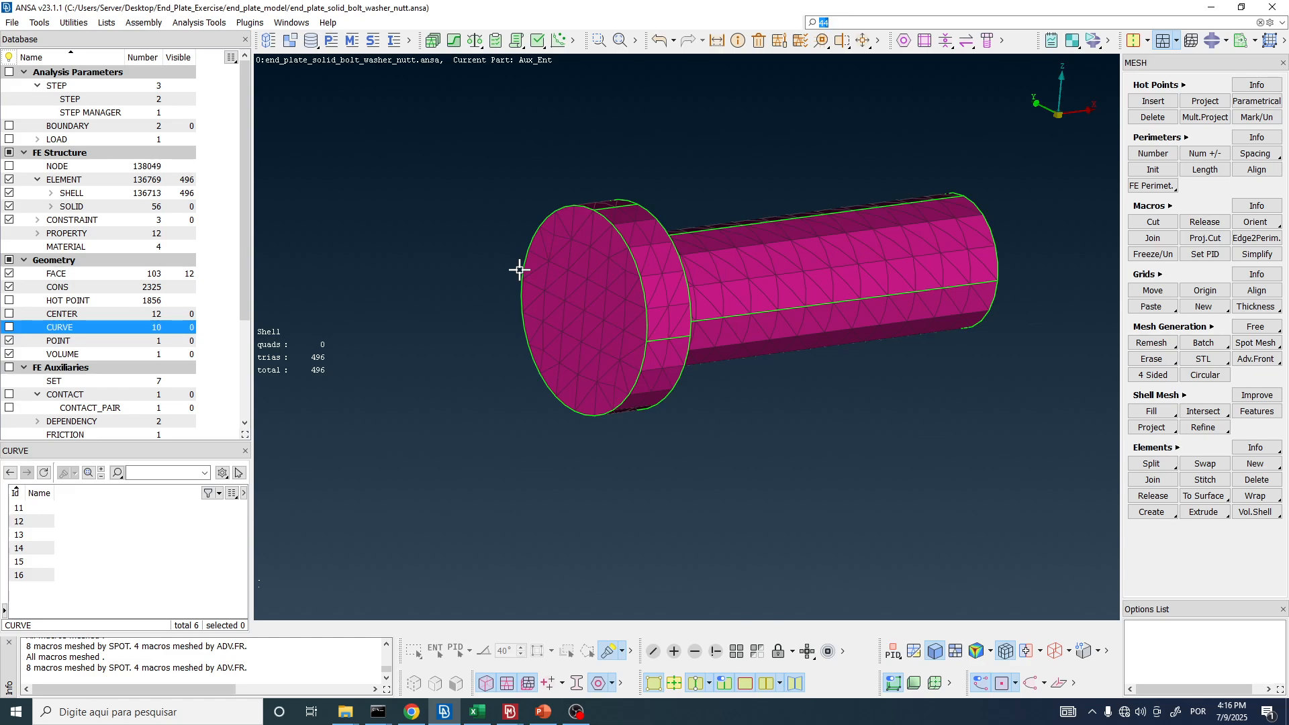
scroll(625, 281, "down", 3)
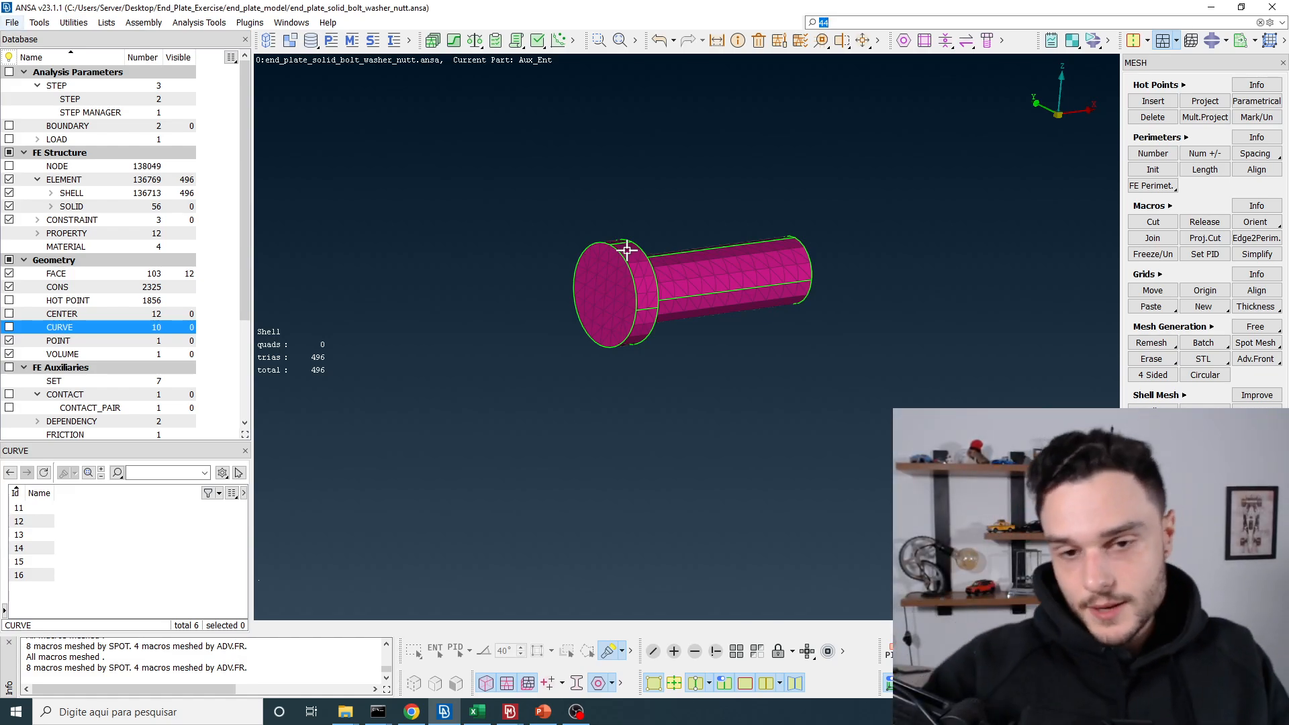
scroll(576, 242, "up", 8)
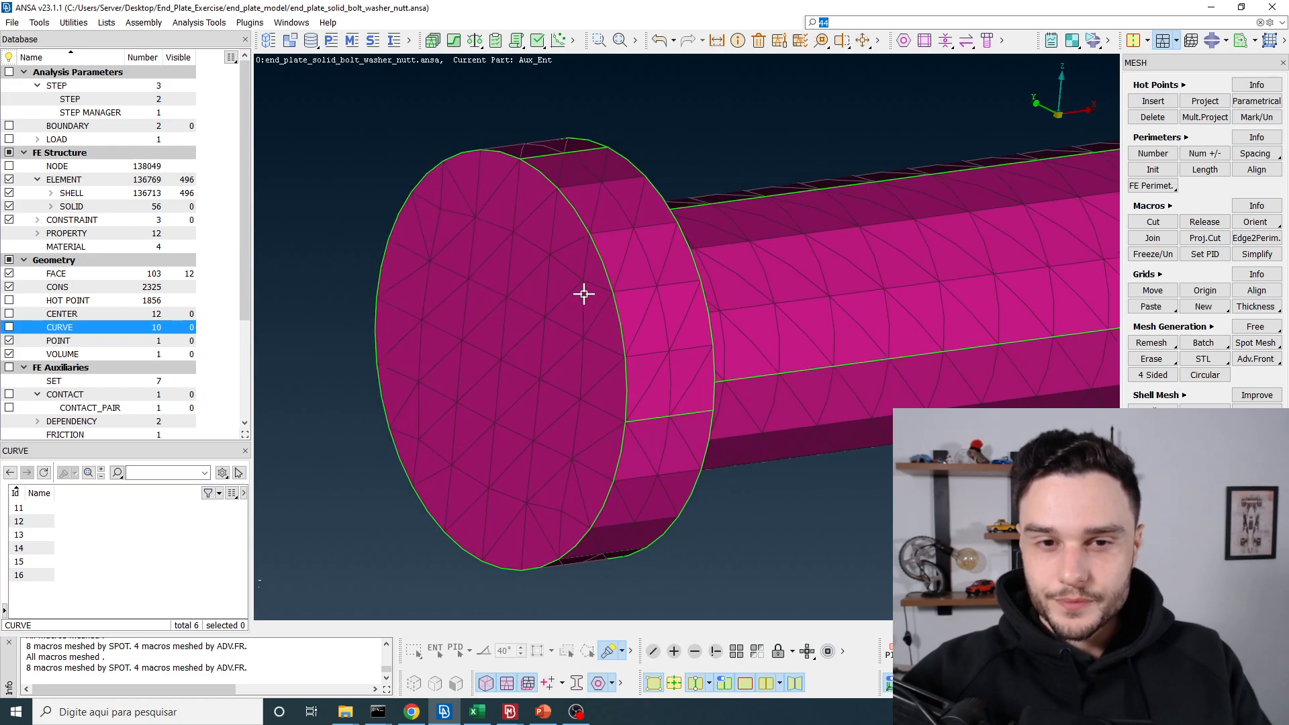
left_click_drag(556, 290, 556, 290, "ctrl")
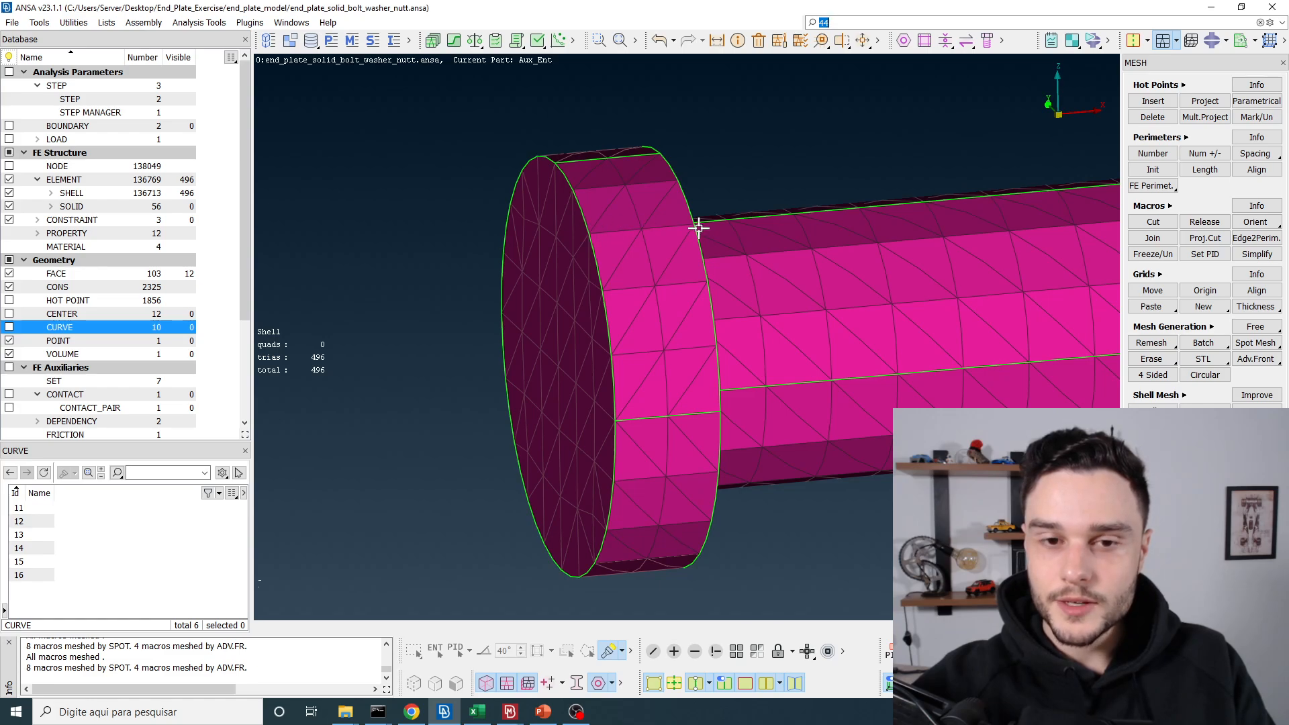
scroll(533, 195, "down", 5)
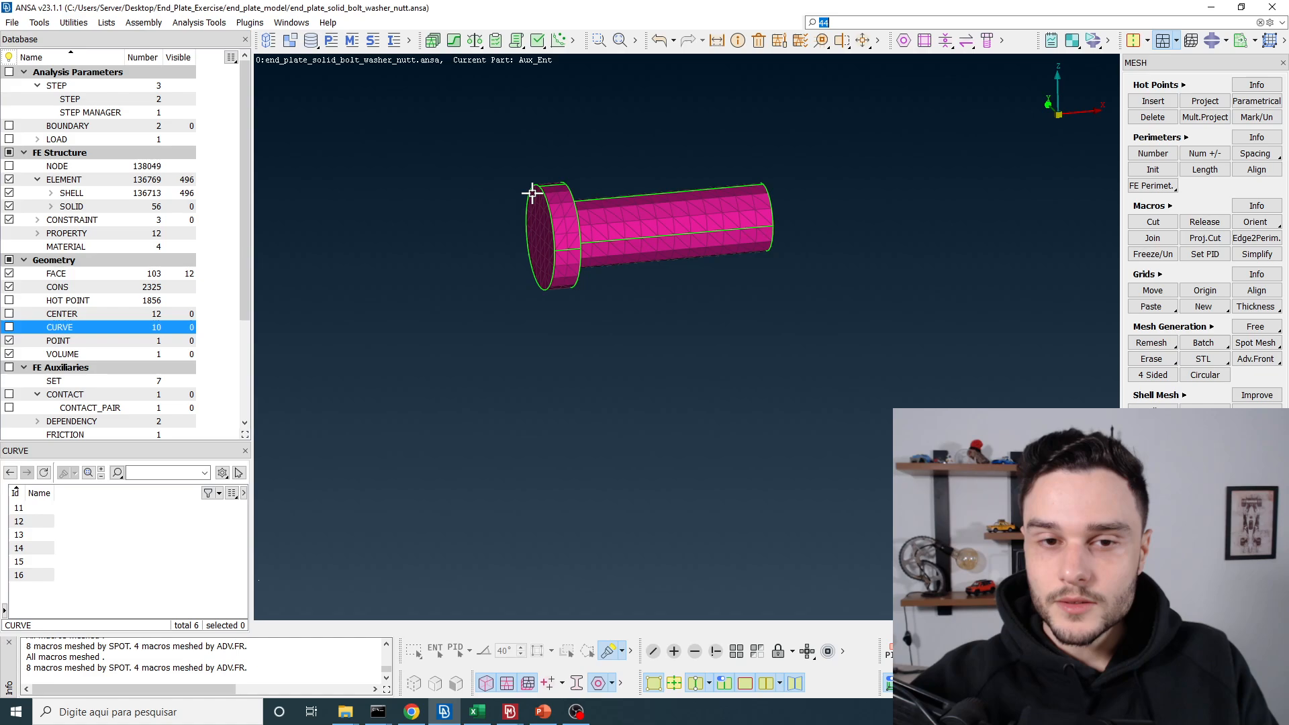
scroll(534, 205, "up", 3)
left_click_drag(535, 217, 659, 170, "ctrl")
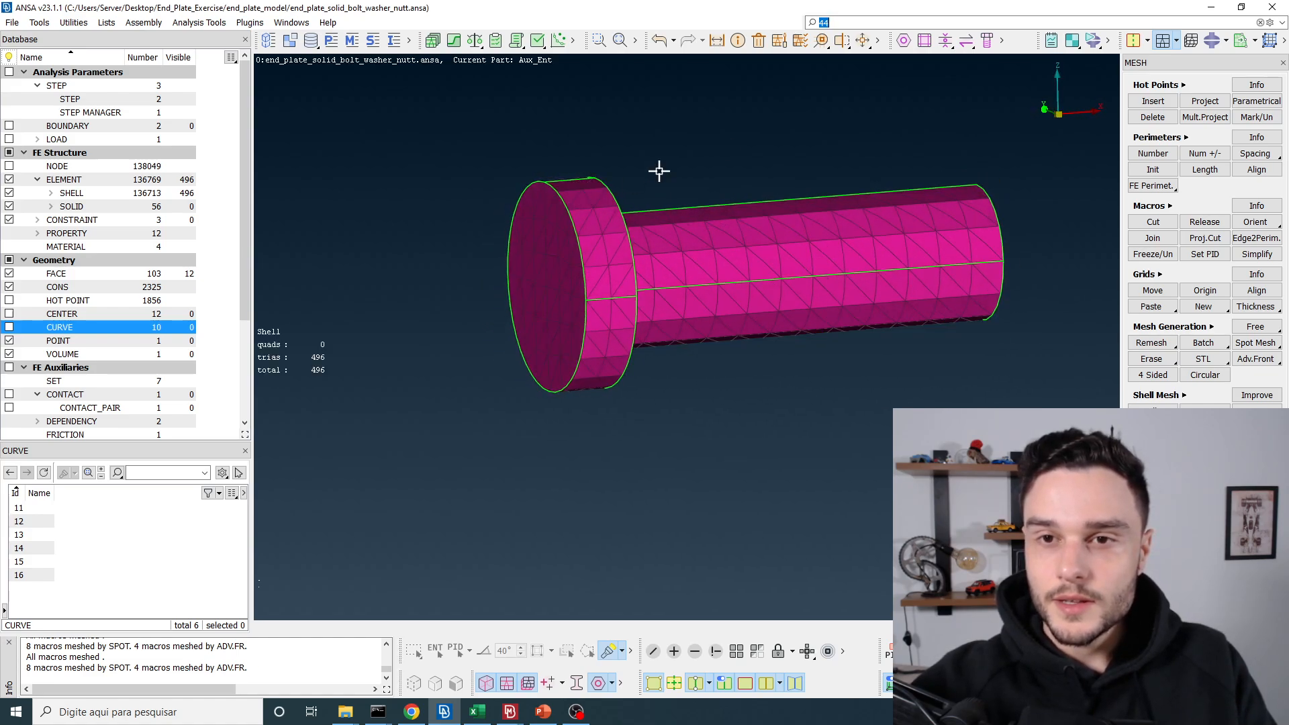
- Try to move the bolt head's outer face 4 units along negative X, defining the vector from two points on the head edge
left_click(863, 41)
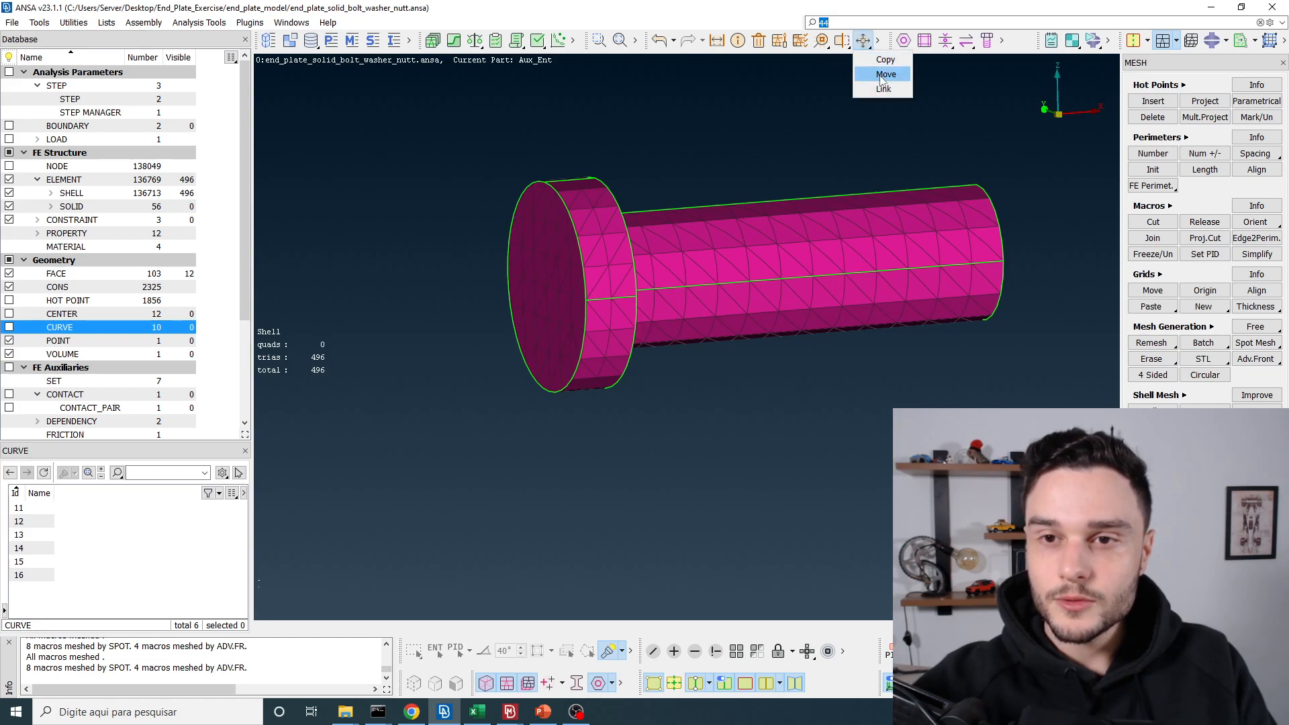
left_click(884, 75)
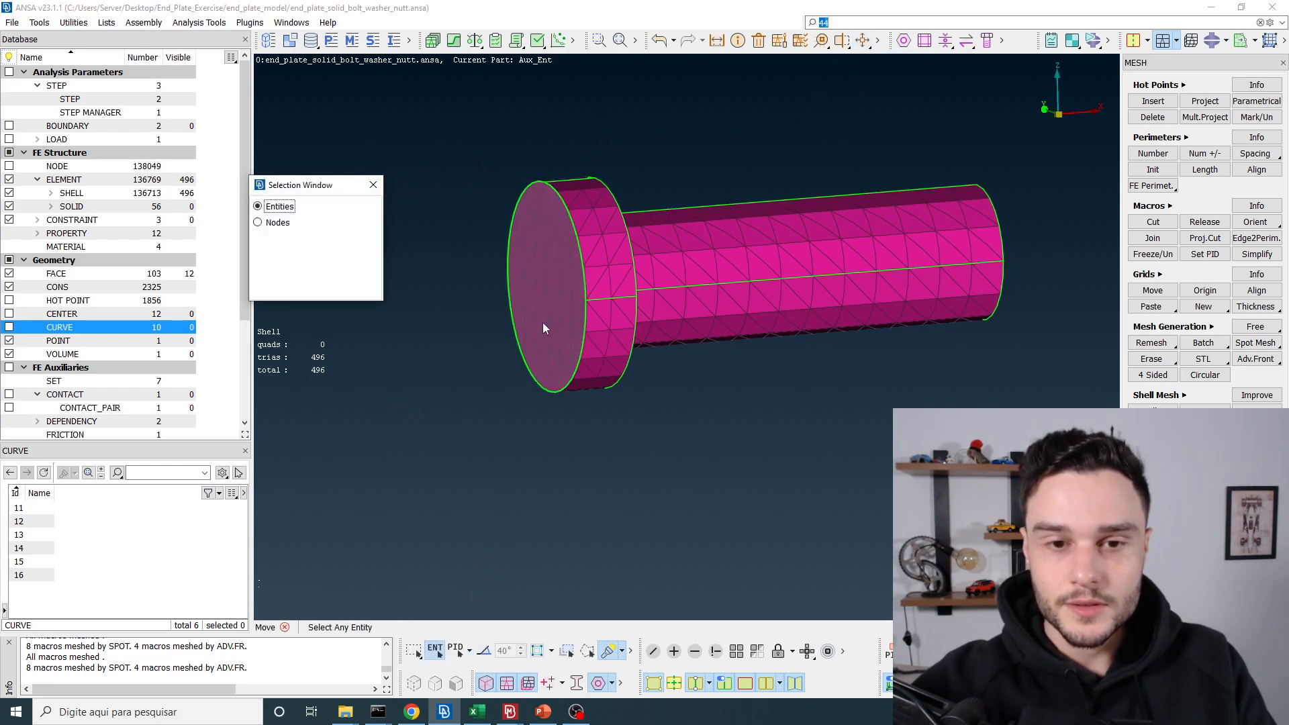
left_click(563, 290)
middle_click(598, 300)
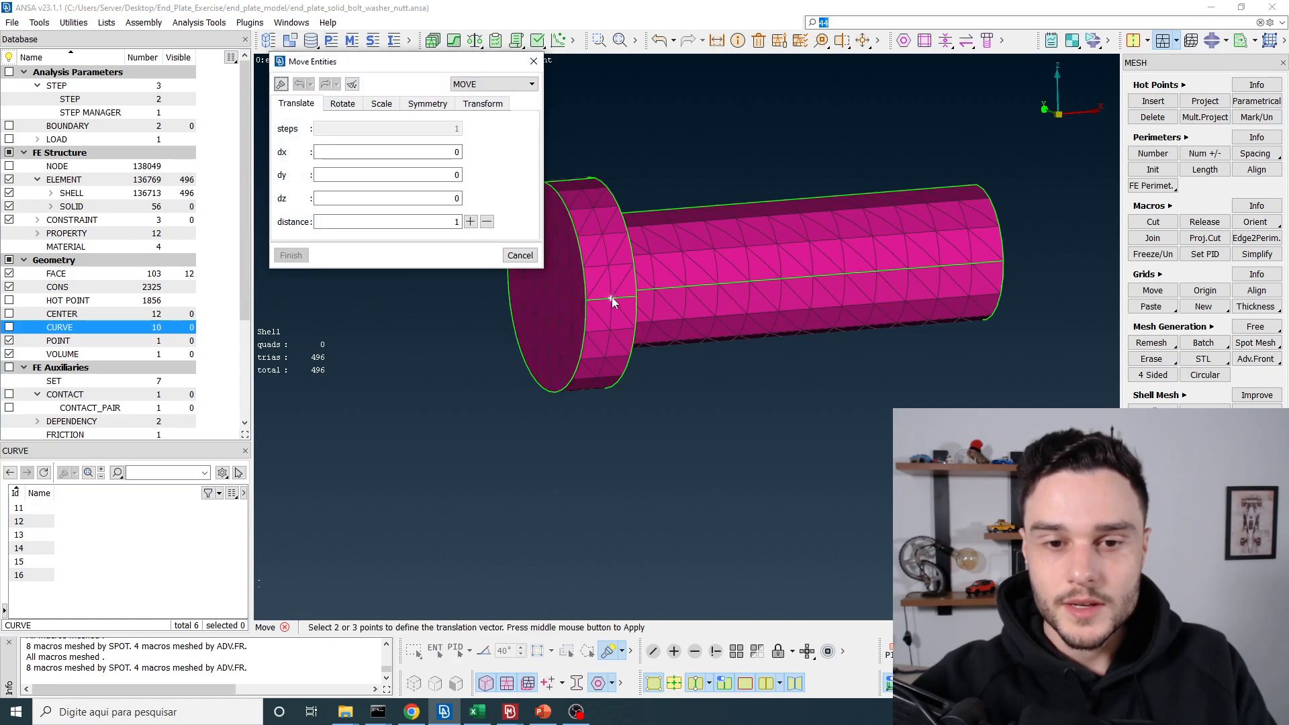
scroll(611, 297, "up", 5)
left_click(610, 300)
left_click(509, 310)
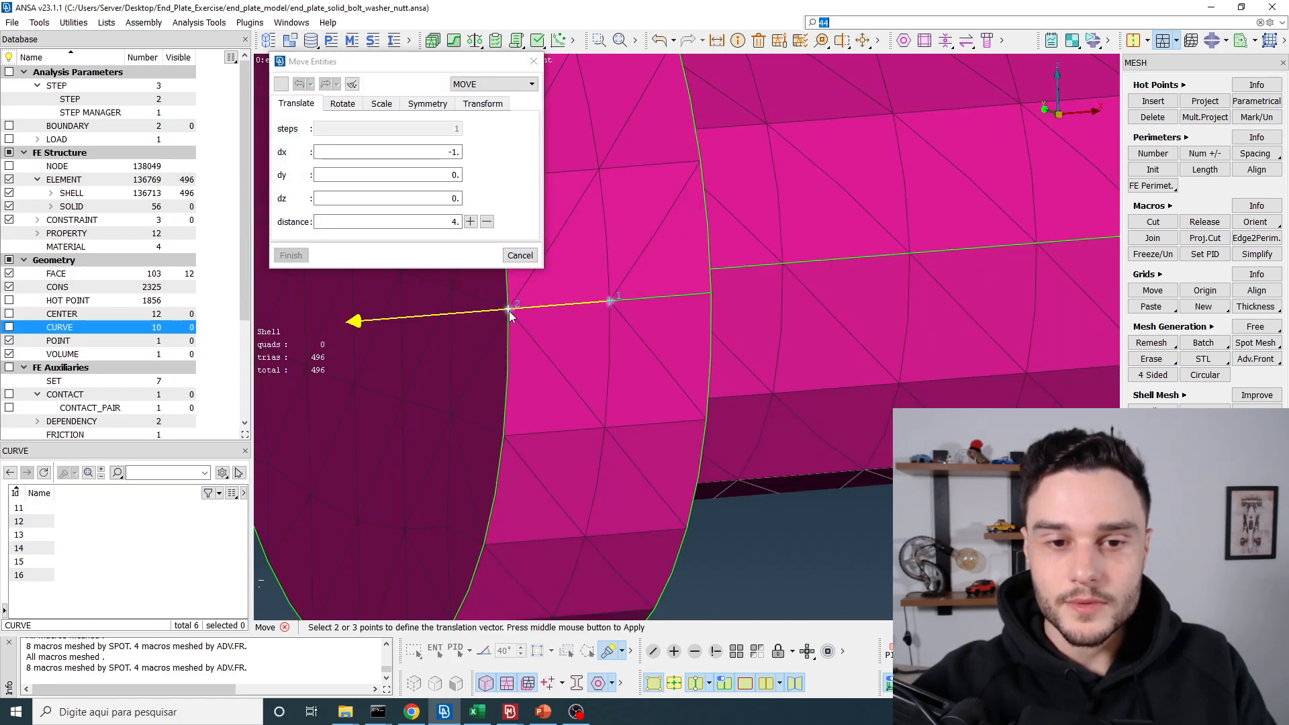
middle_click(600, 305)
scroll(645, 292, "down", 5)
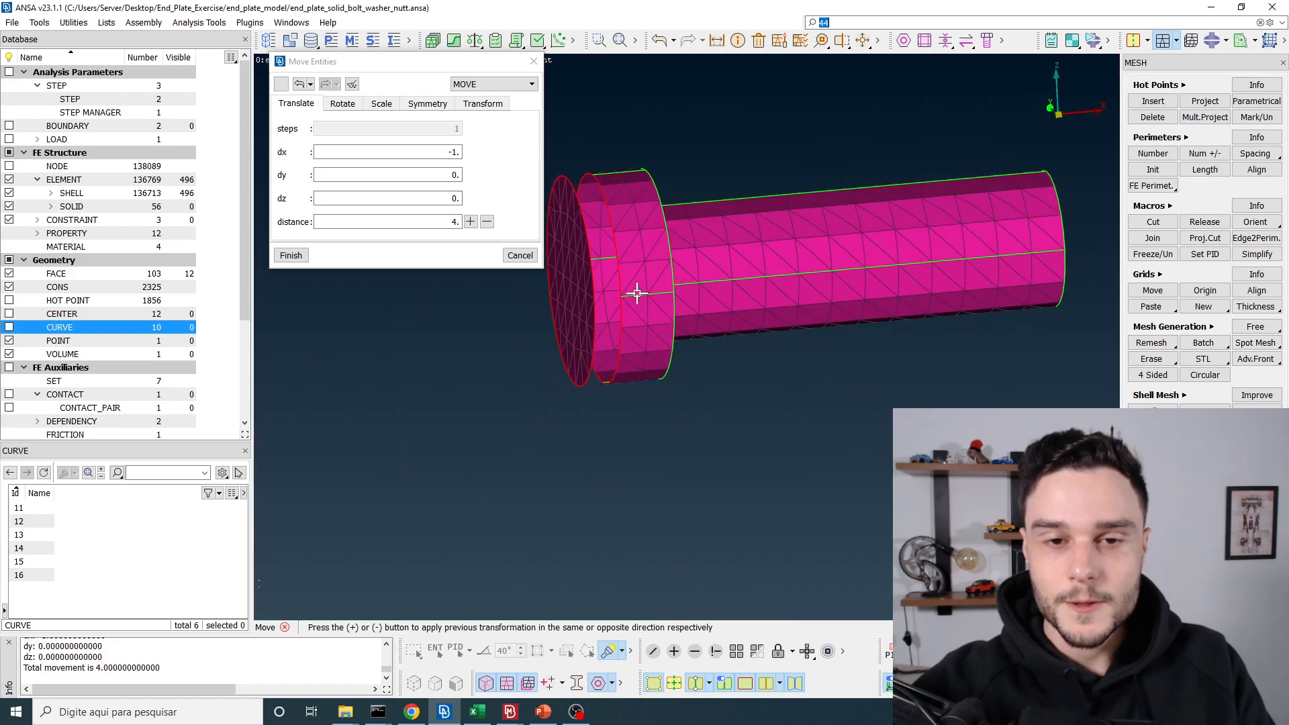
mouse_move(636, 294)
left_mouse_down("ctrl")
mouse_move(611, 300)
mouse_move(638, 294)
left_mouse_up("ctrl")
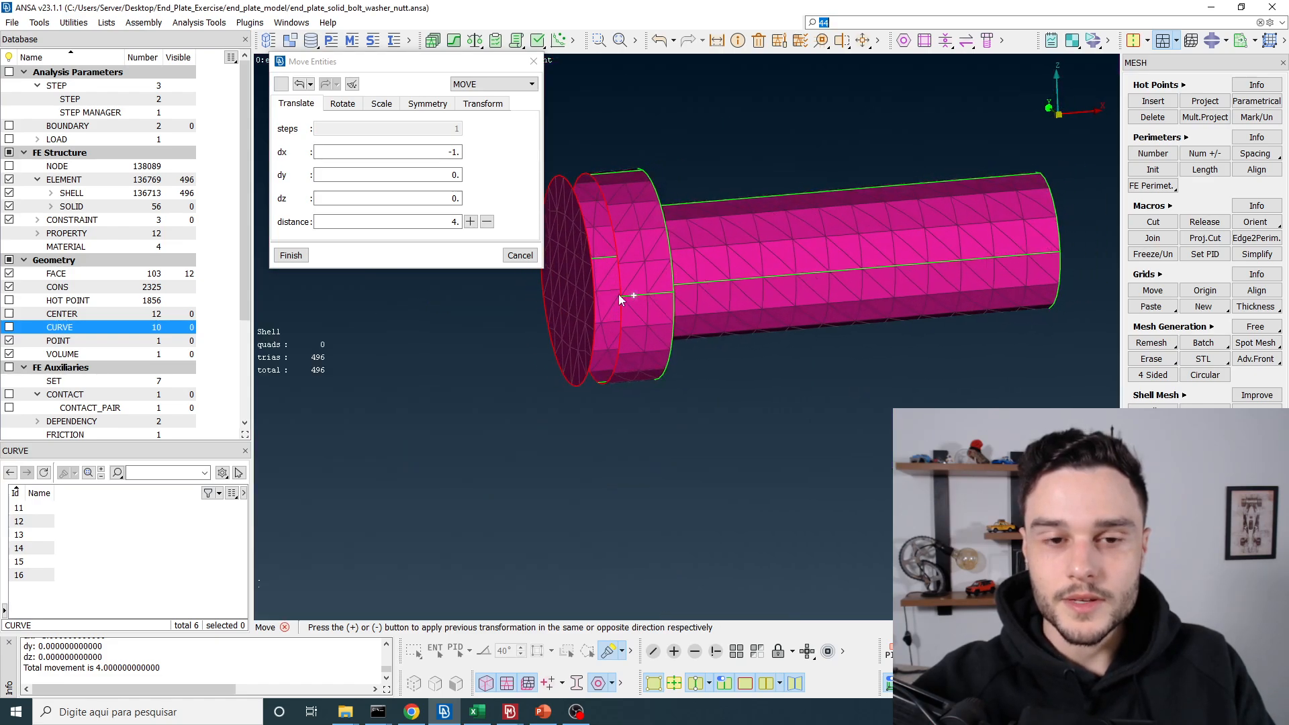
left_click(521, 255)
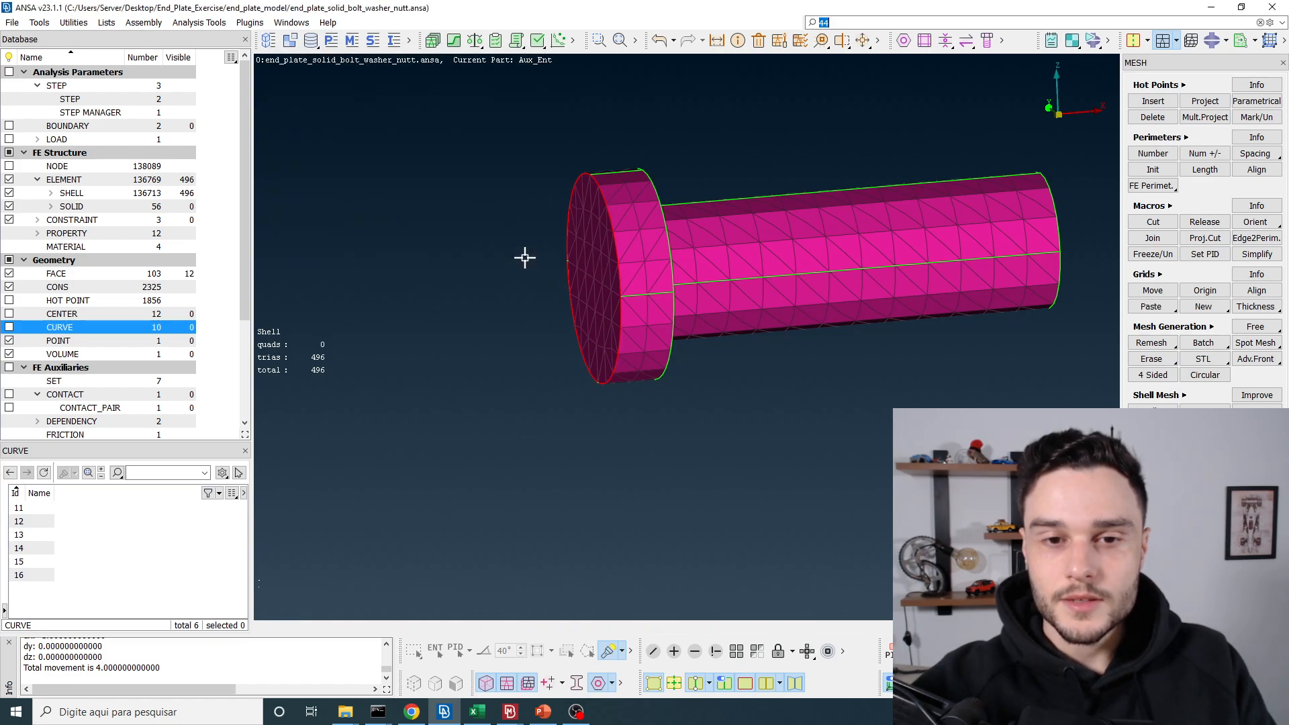
- Inspect the outline of the bolt head's outer face and undo the last Move action
scroll(599, 222, "up", 5)
scroll(651, 202, "down", 1)
scroll(679, 201, "up", 3)
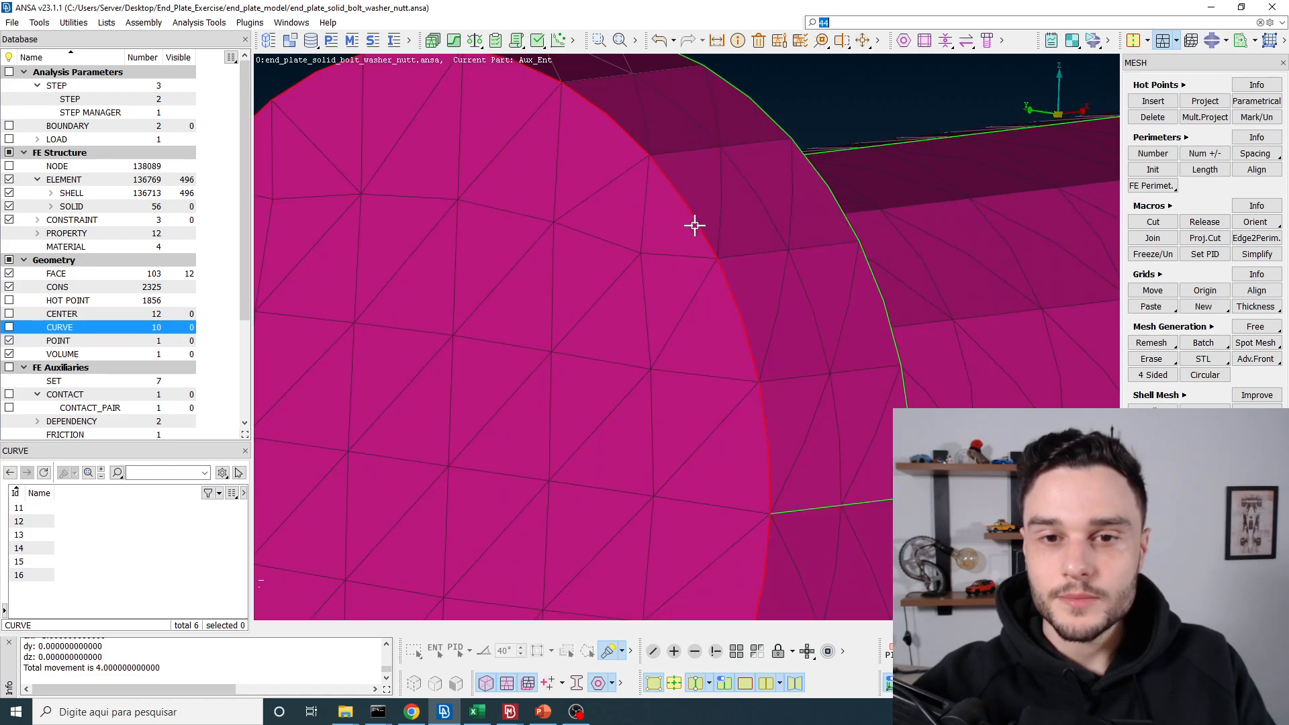
scroll(658, 202, "down", 6)
middle_click_drag(609, 194, 602, 208)
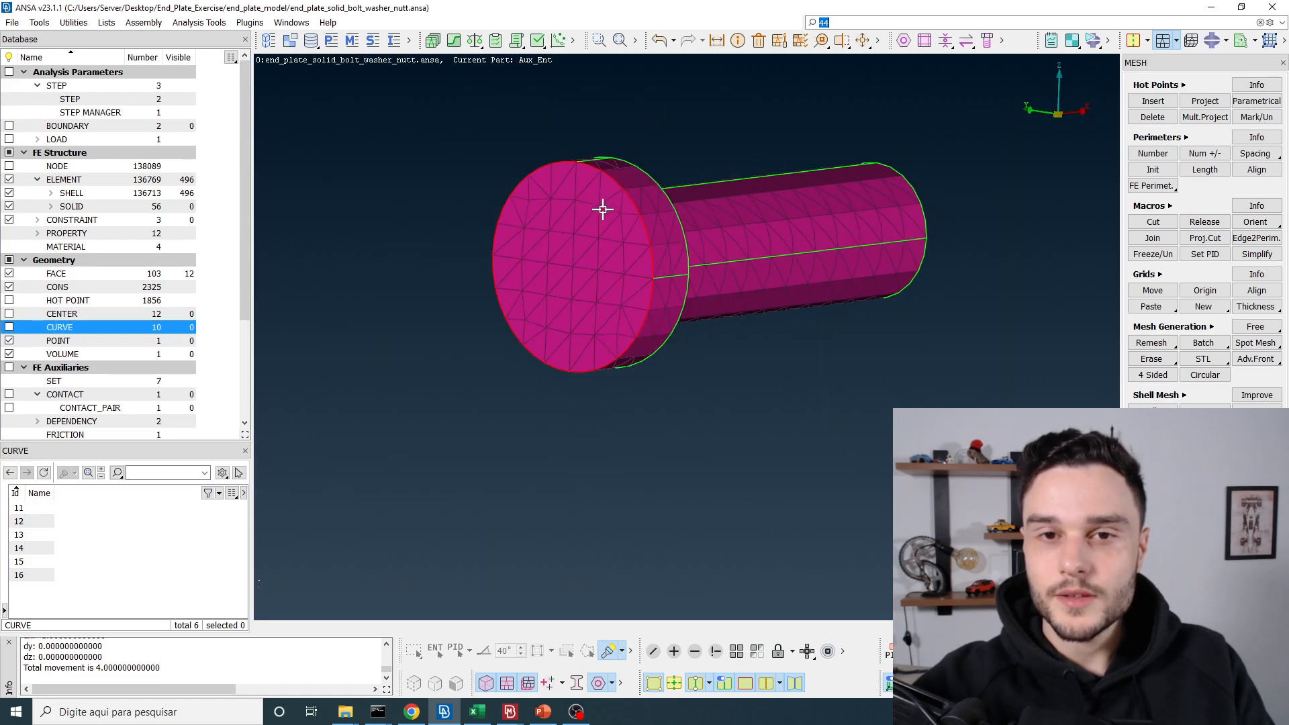
left_click(673, 40)
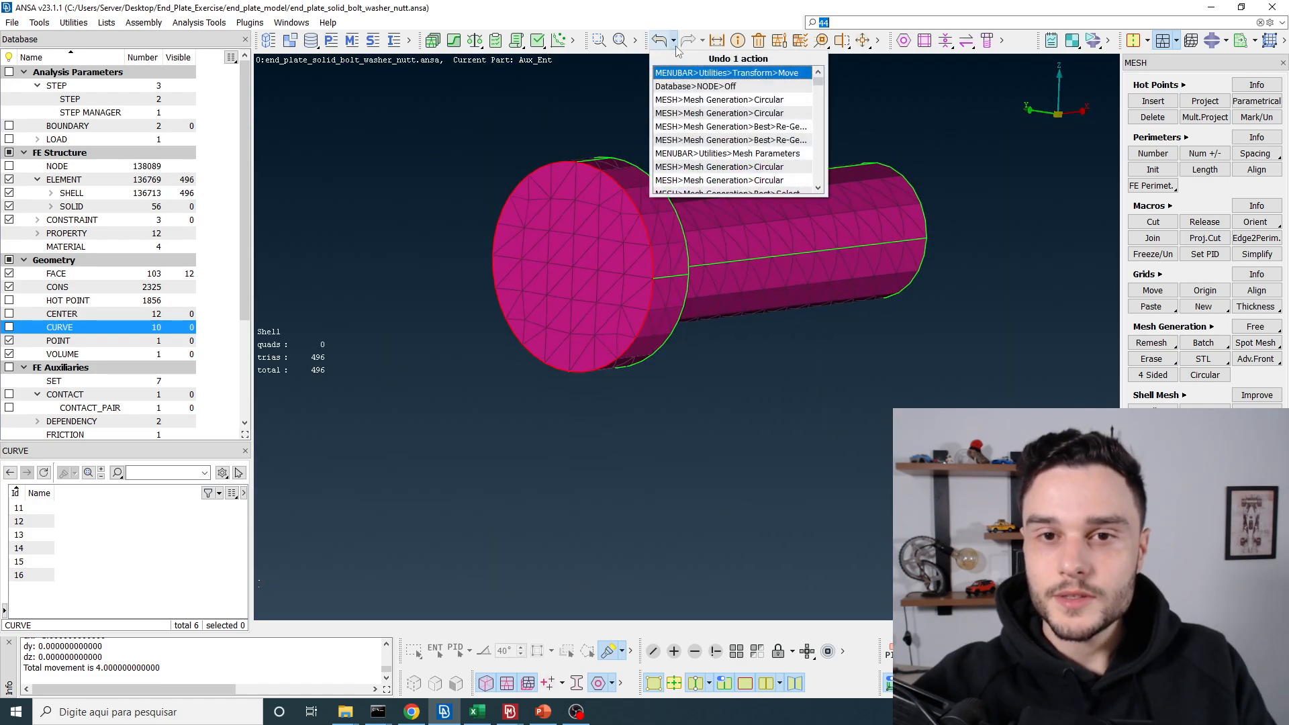
left_click(738, 73)
- Hide the geometry faces to check whether the bolt mesh depends on them, and show the faces again
middle_click_drag(622, 259, 829, 254)
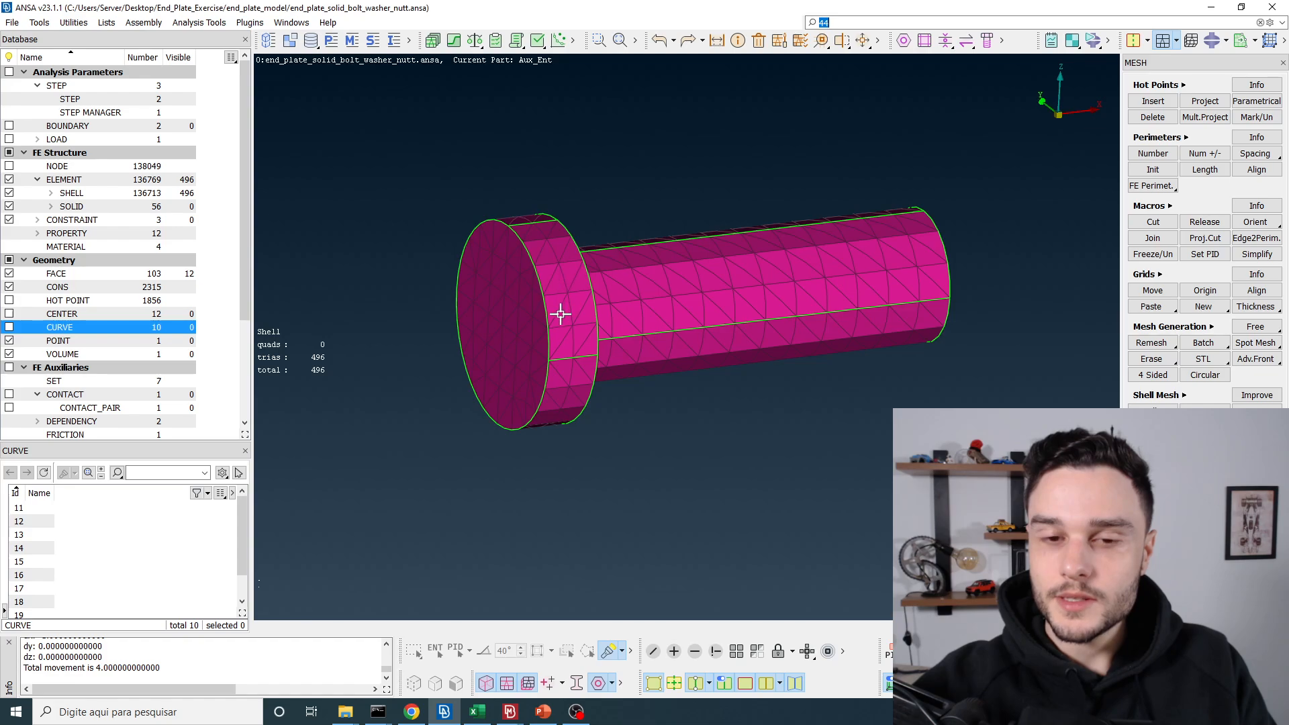
left_click_drag(738, 245, 715, 272, "ctrl")
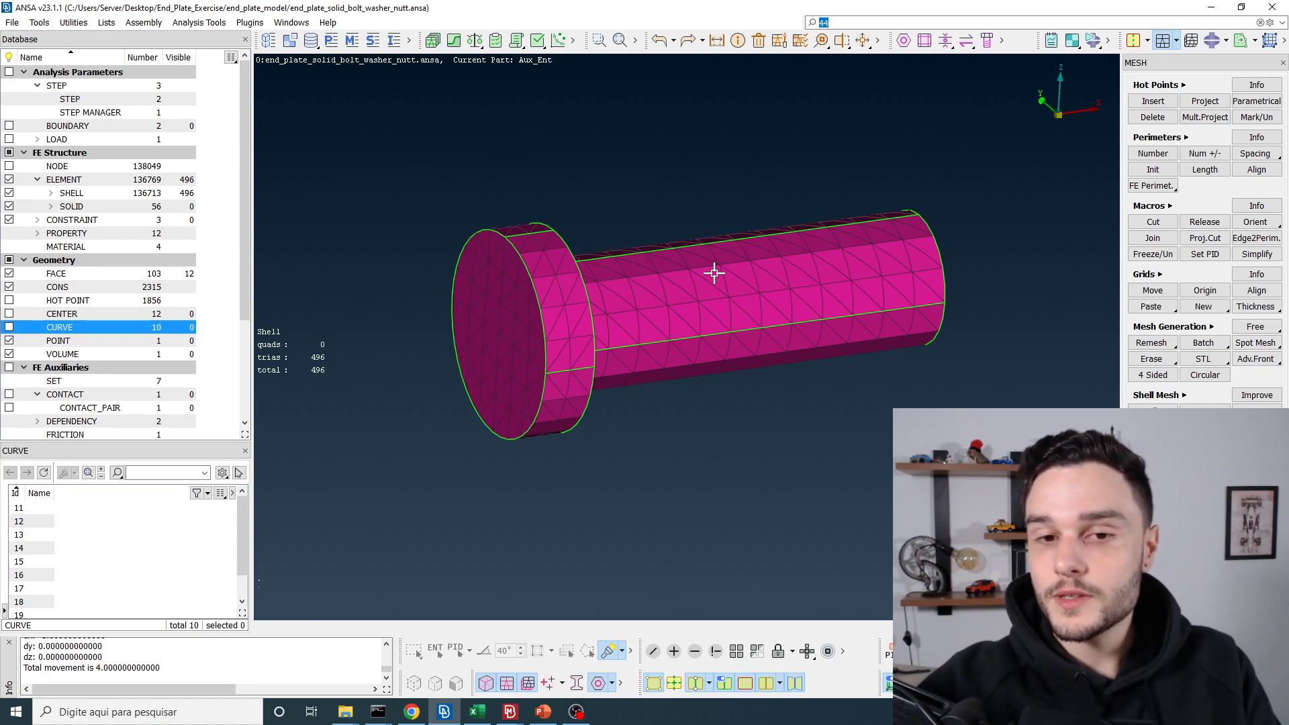
mouse_move(699, 280)
left_mouse_down("ctrl")
mouse_move(641, 259)
mouse_move(699, 260)
mouse_move(714, 285)
left_mouse_up("ctrl")
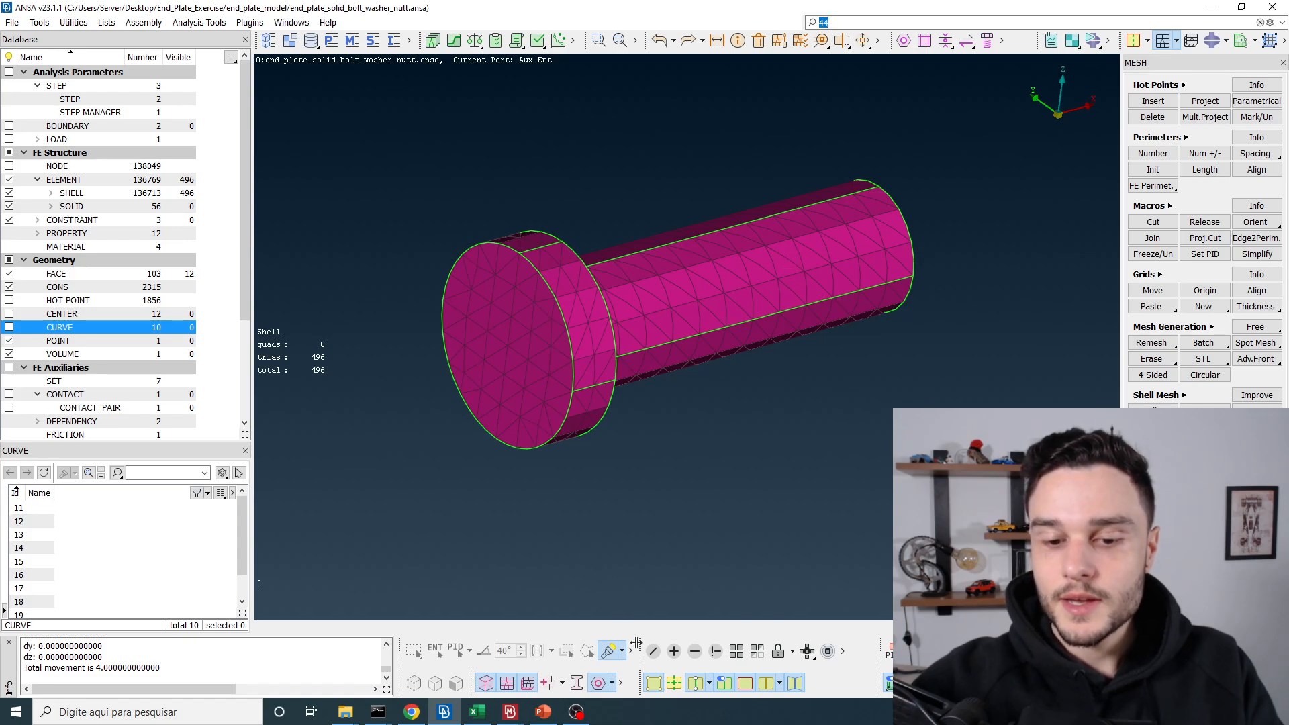
left_click(652, 683)
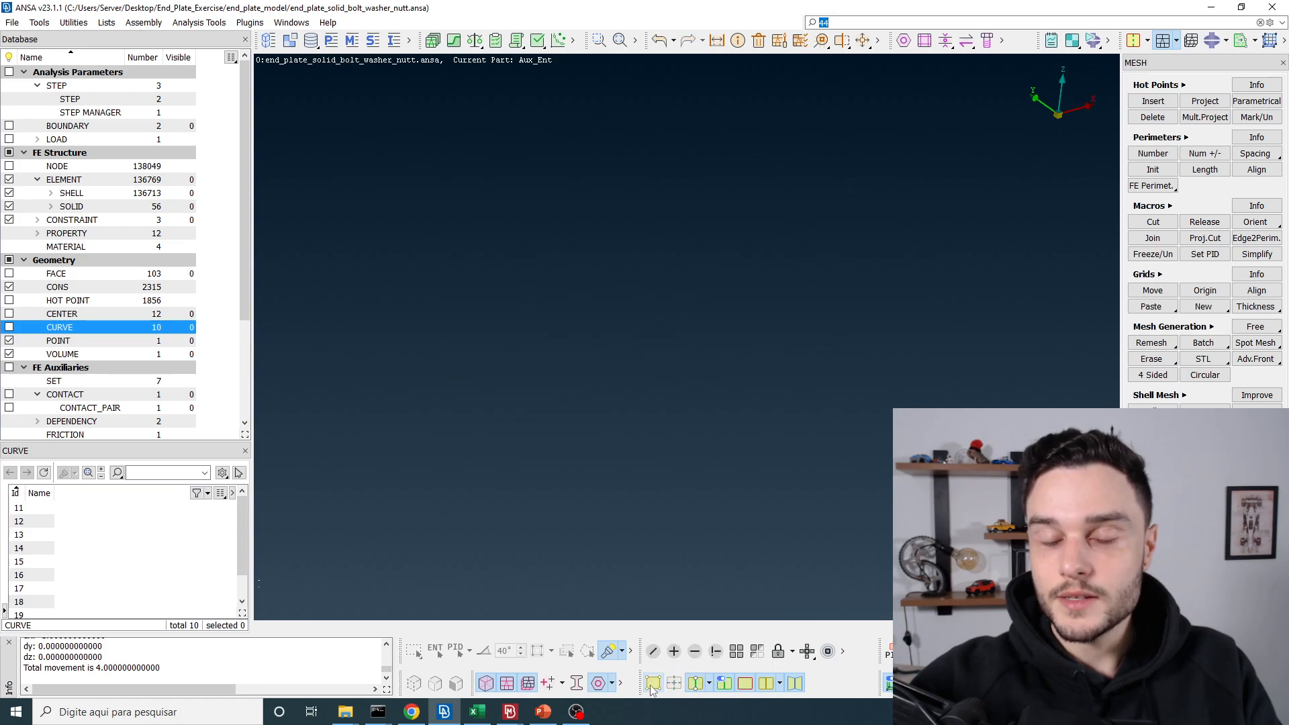
left_click(653, 686)
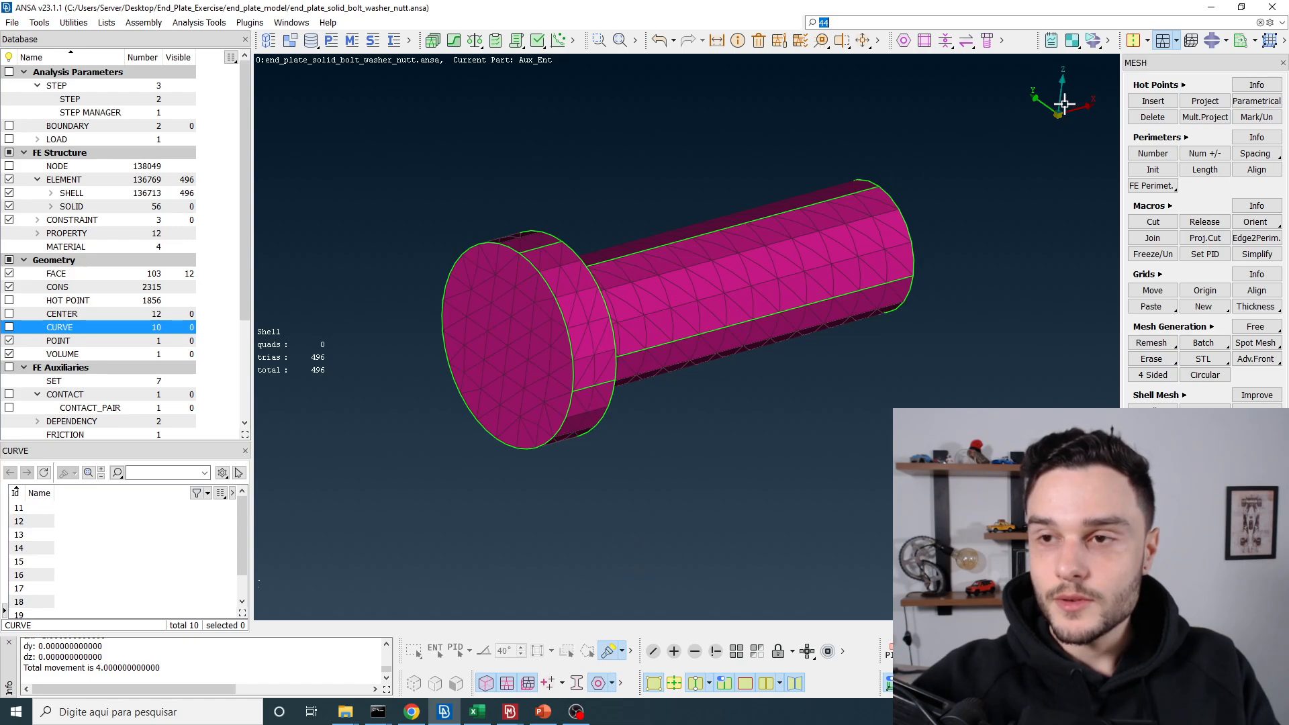
- Release the mesh from all bolt faces with Disconnect from neighbouring geometry and Delete faces and volumes enabled, and check it with faces hidden
left_click(1190, 41)
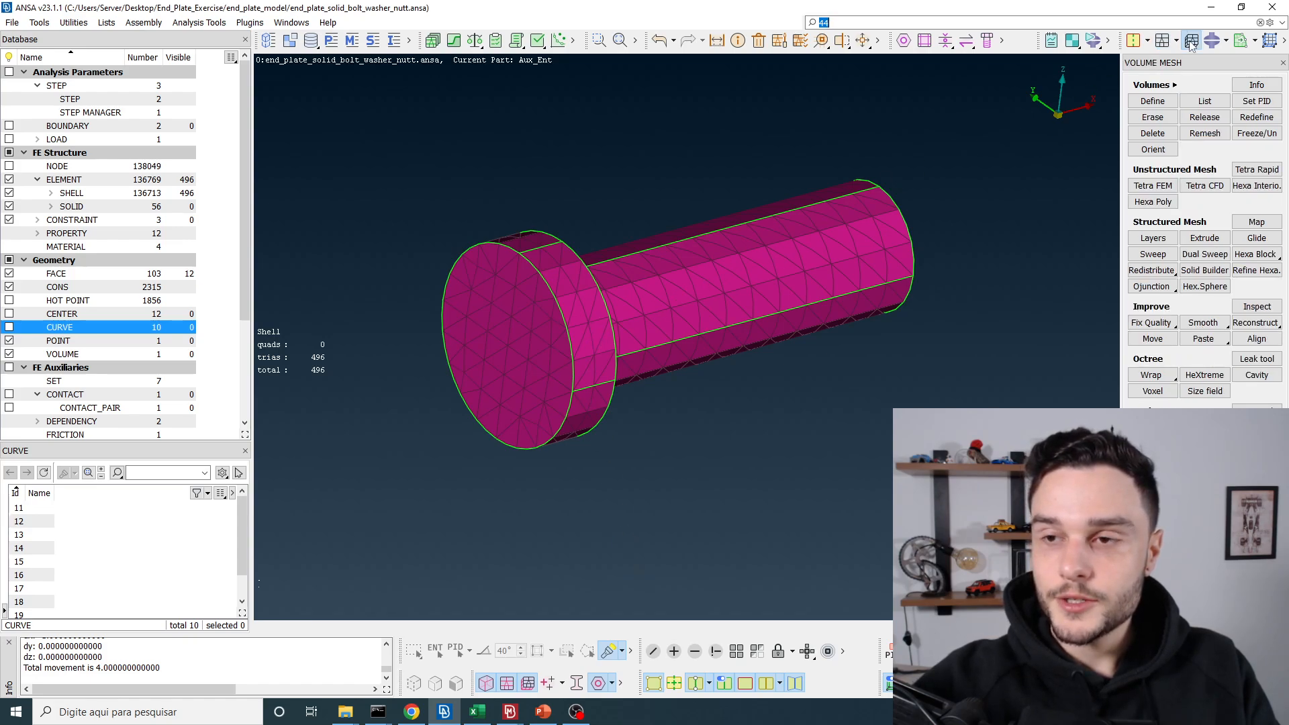
left_click(1205, 118)
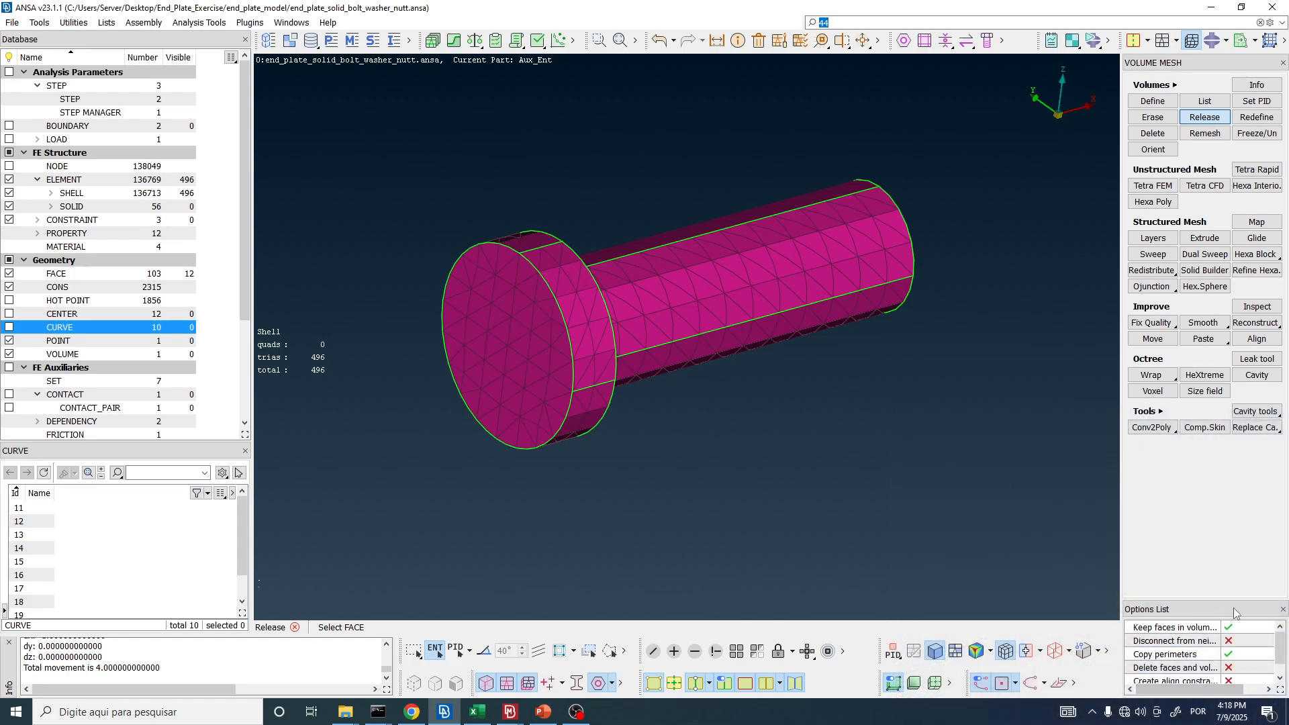
left_click_drag(1233, 598, 1233, 534)
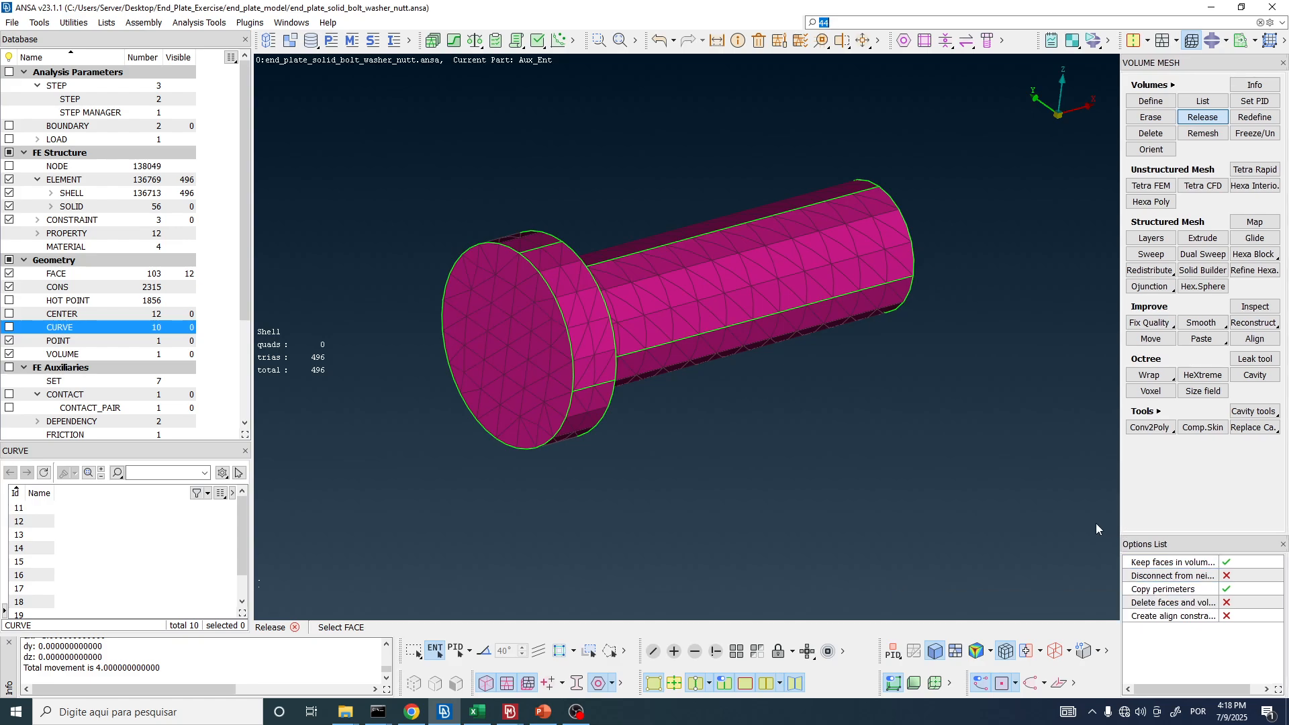
left_click_drag(1124, 533, 1078, 537)
left_click_drag(1178, 557, 1247, 557)
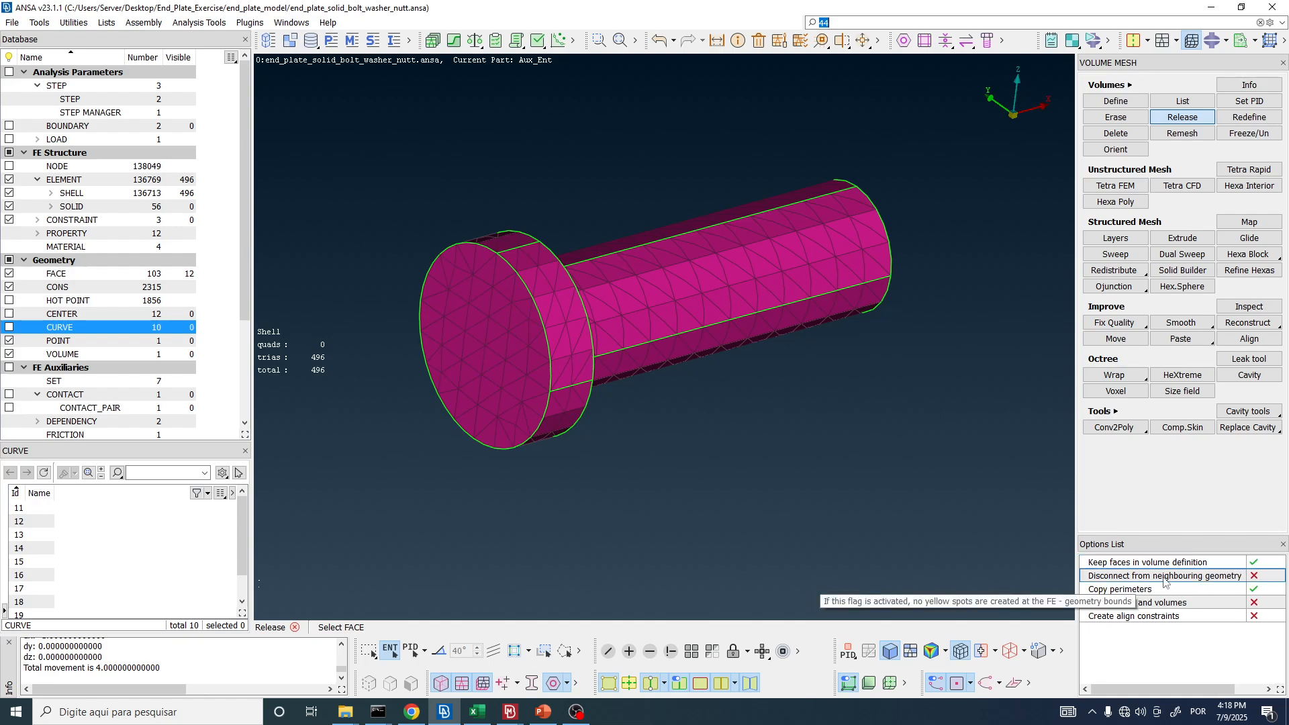
left_click(1251, 576)
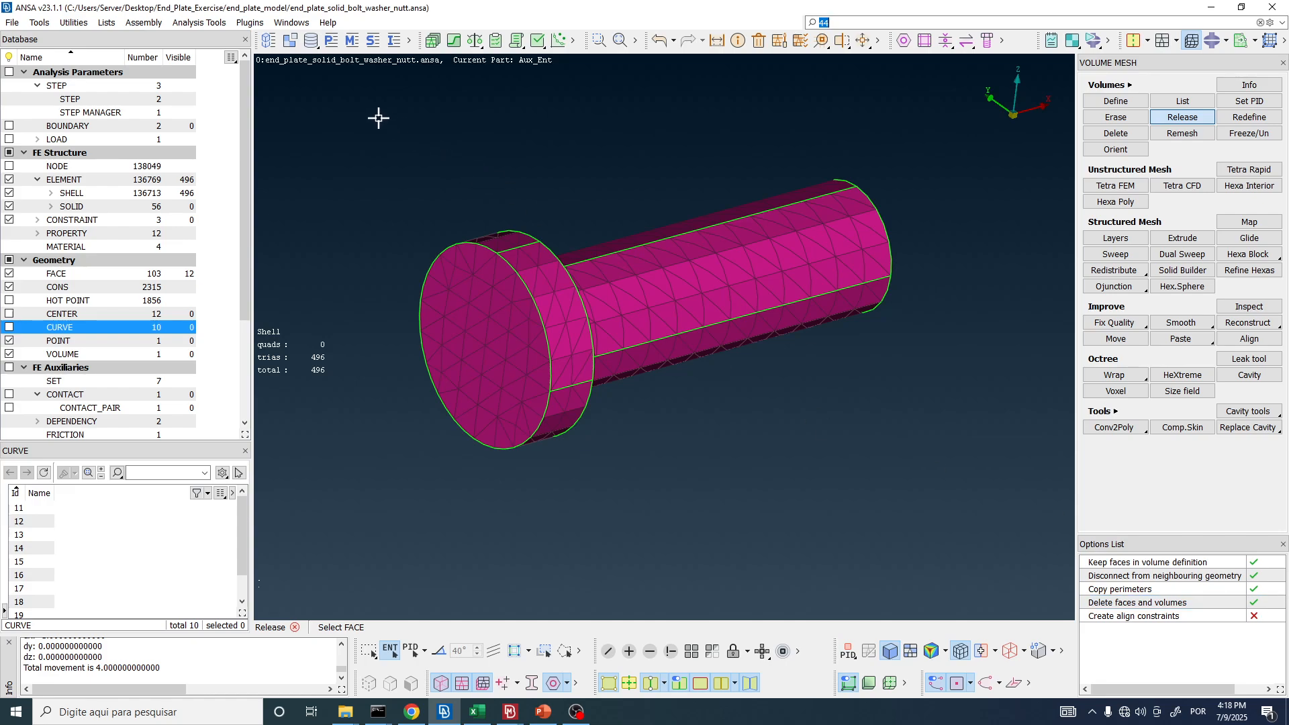
left_click_drag(328, 91, 1230, 621)
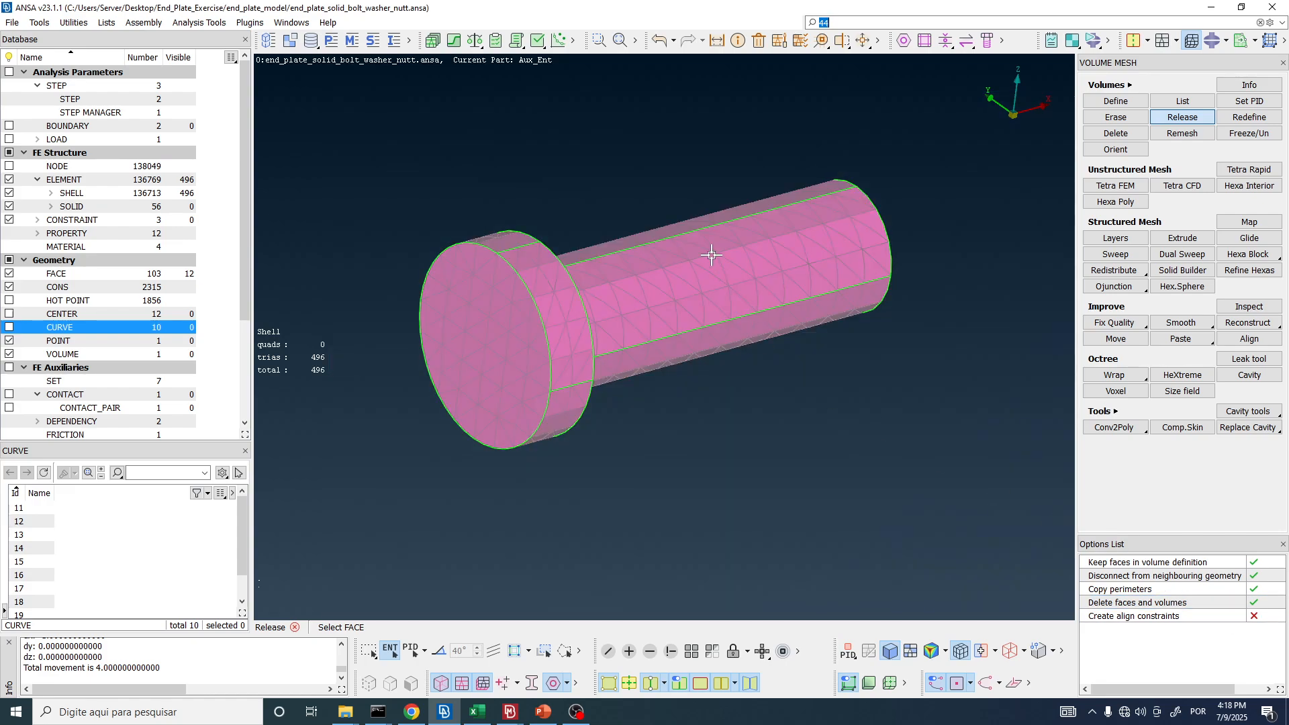
middle_click(701, 238)
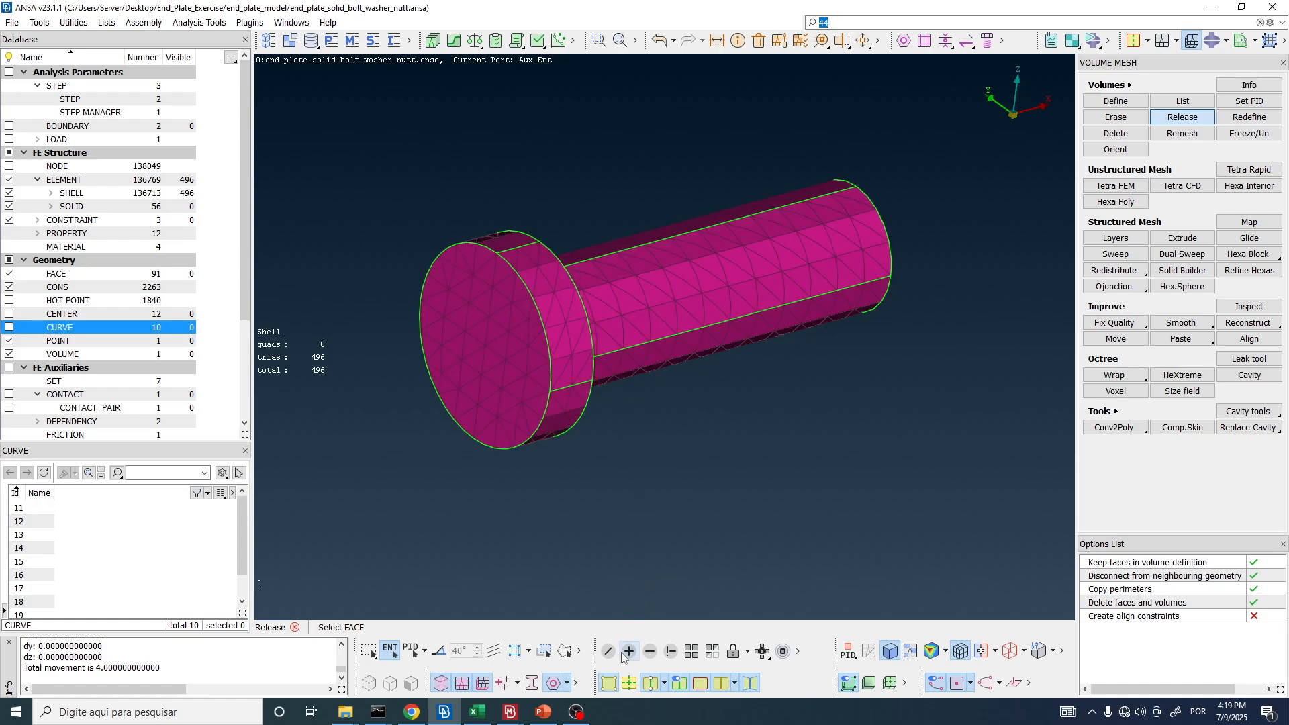
left_click(609, 683)
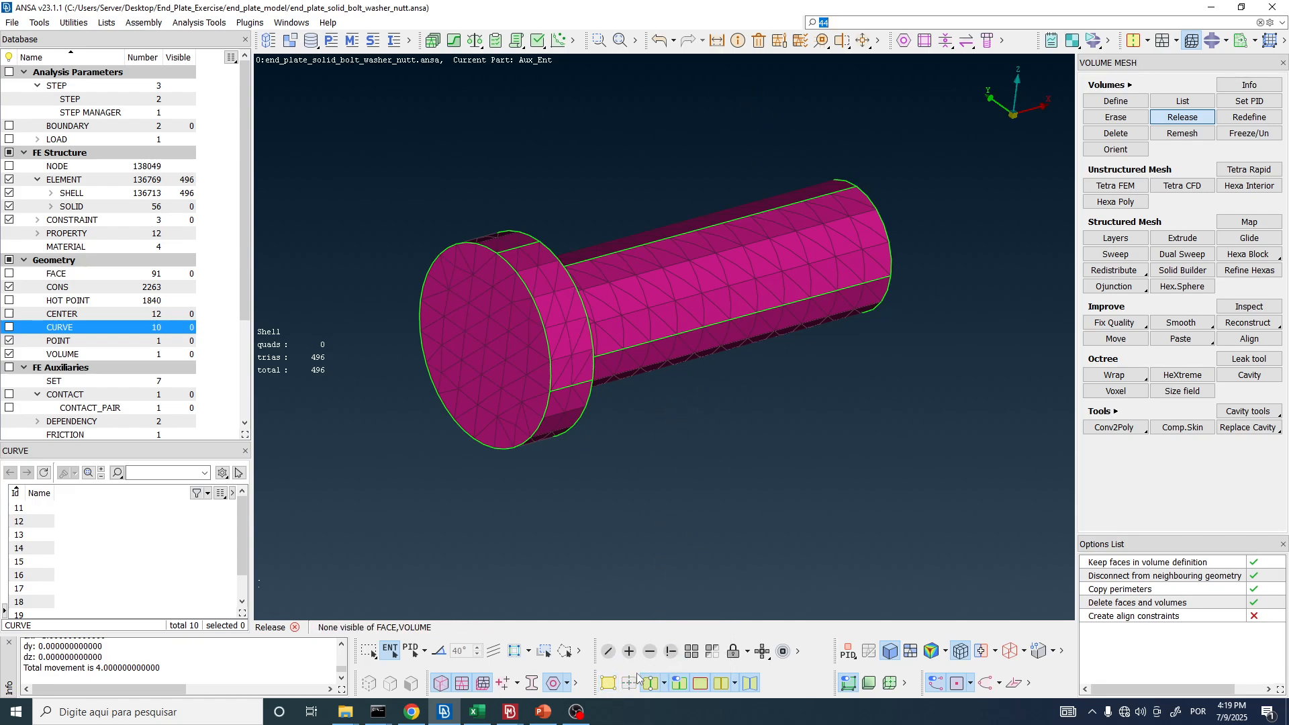
left_click(614, 681)
- Try moving the bolt head's outer end mesh, selected by the 40° feature angle, a distance of 1 with dx set to 1
left_click(866, 42)
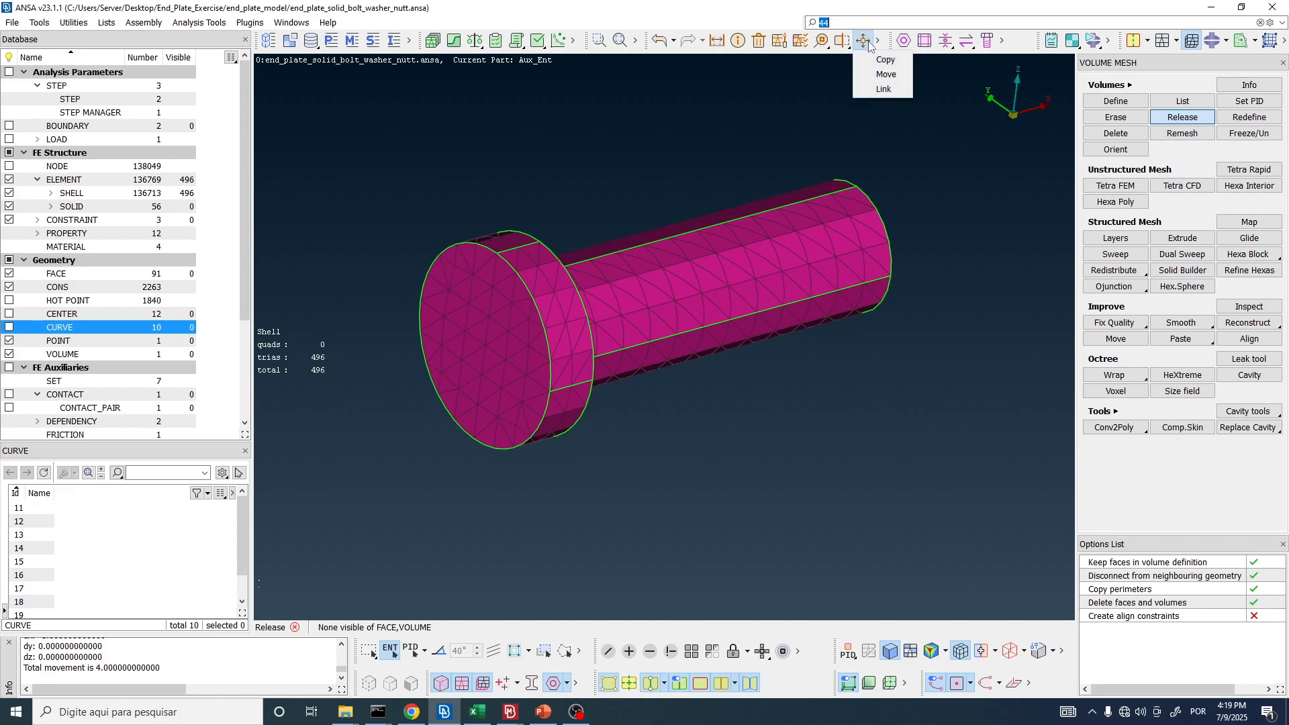
left_click(881, 75)
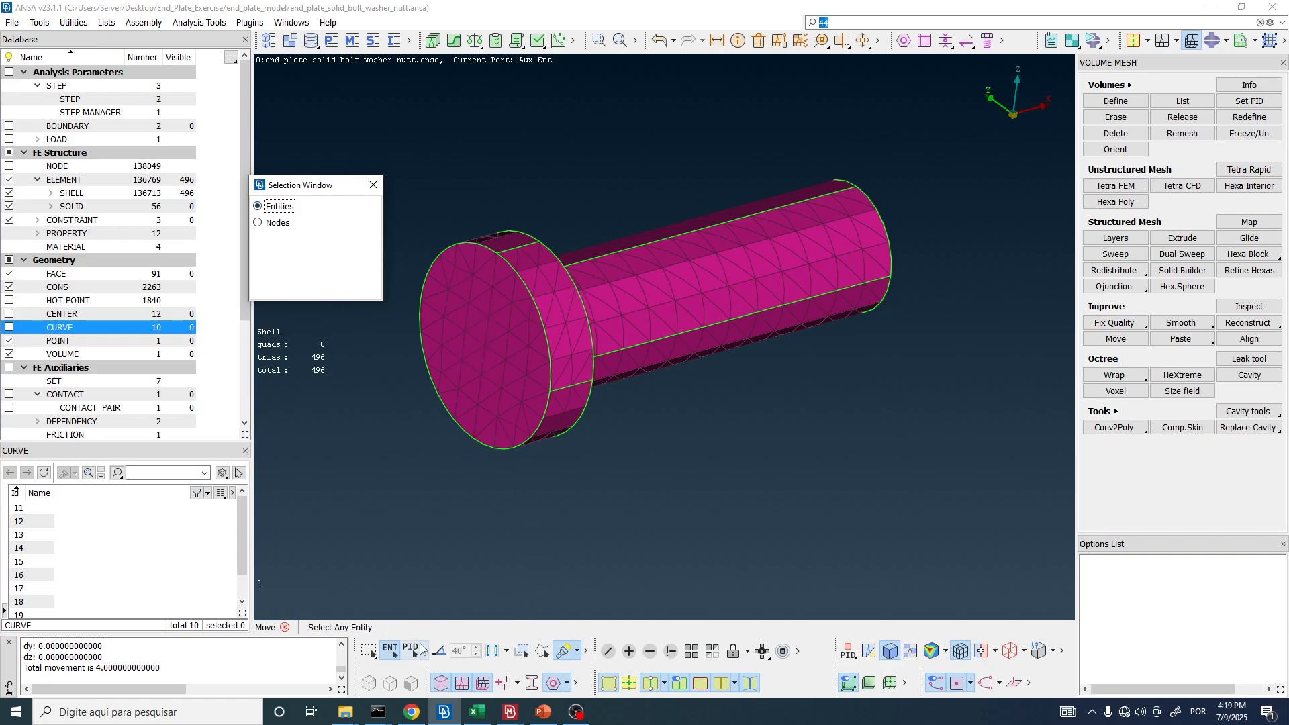
left_click(440, 651)
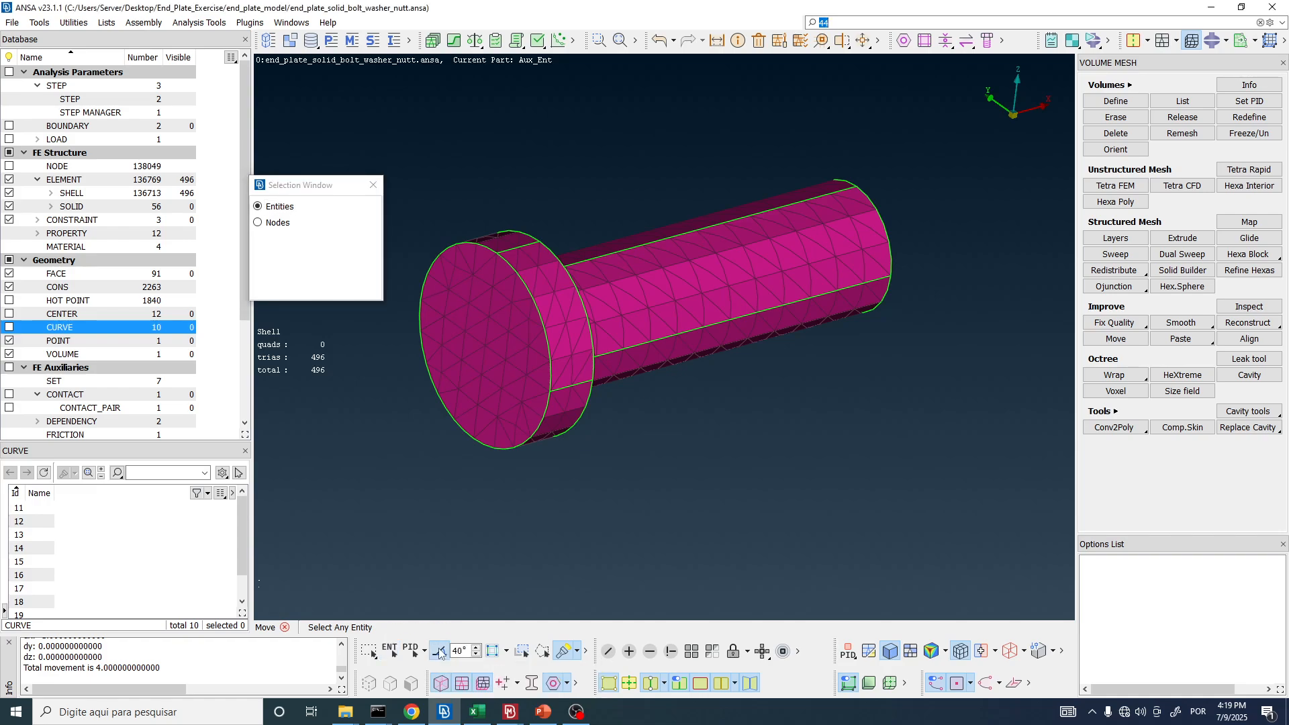
left_click(500, 314)
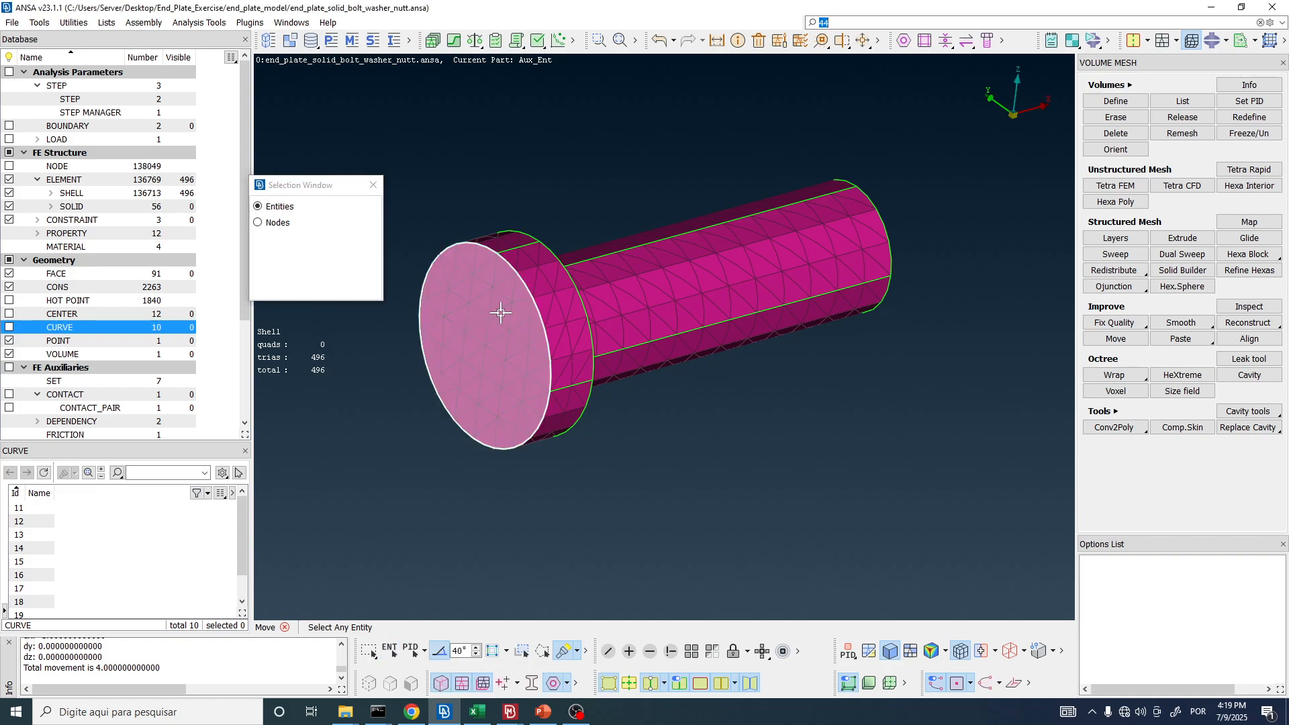
scroll(501, 313, "down", 2)
scroll(482, 334, "up", 2)
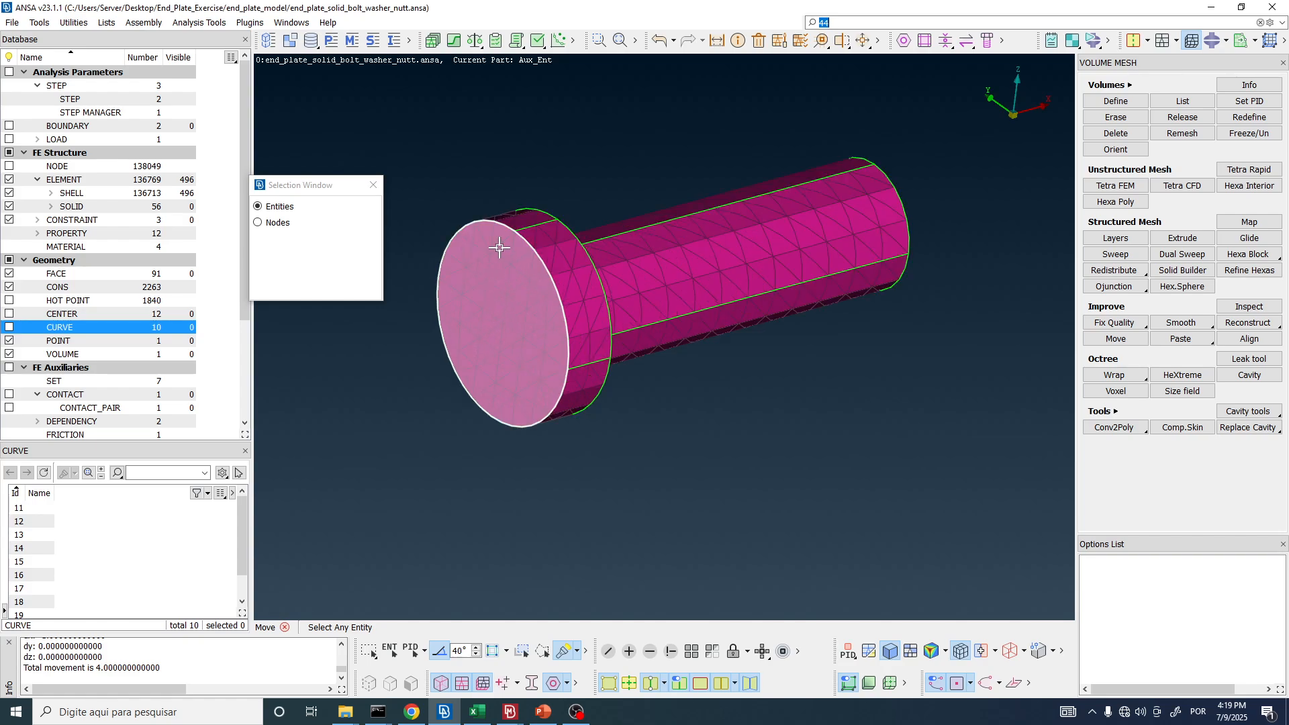
middle_click(517, 361)
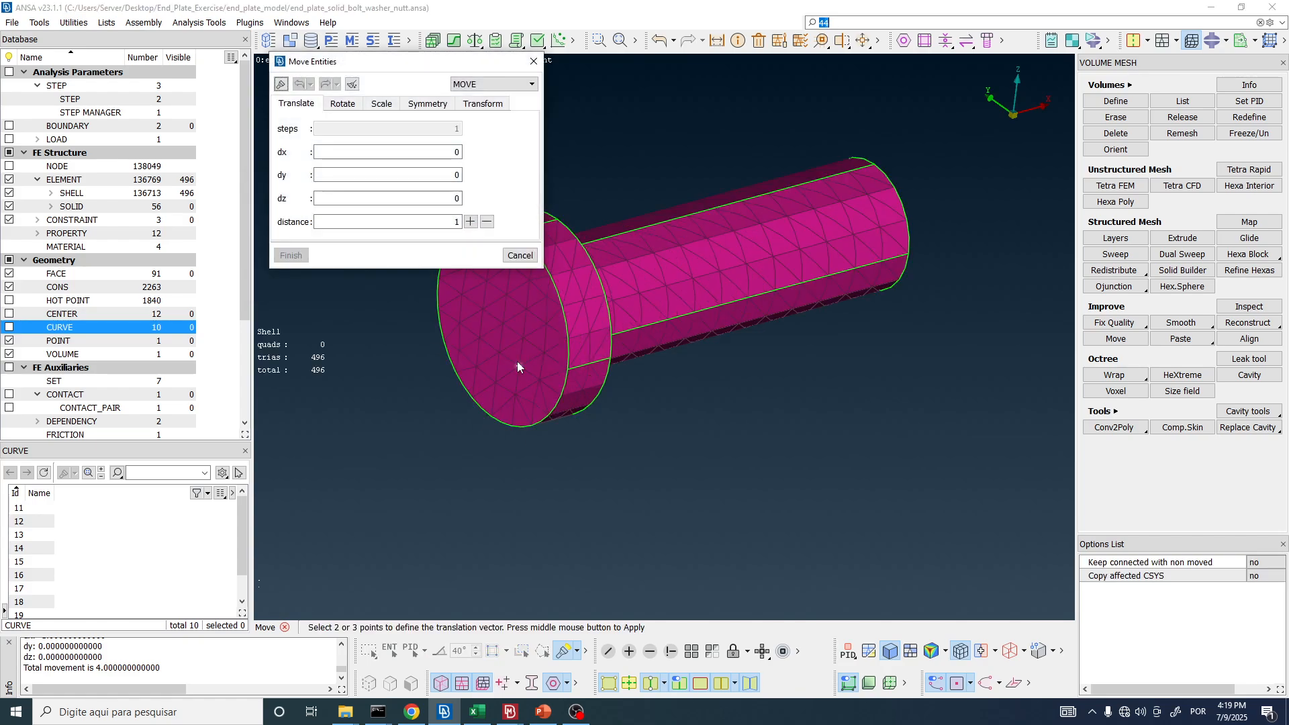
left_click(430, 152)
type("1")
scroll(670, 213, "down", 3)
scroll(670, 213, "up", 5)
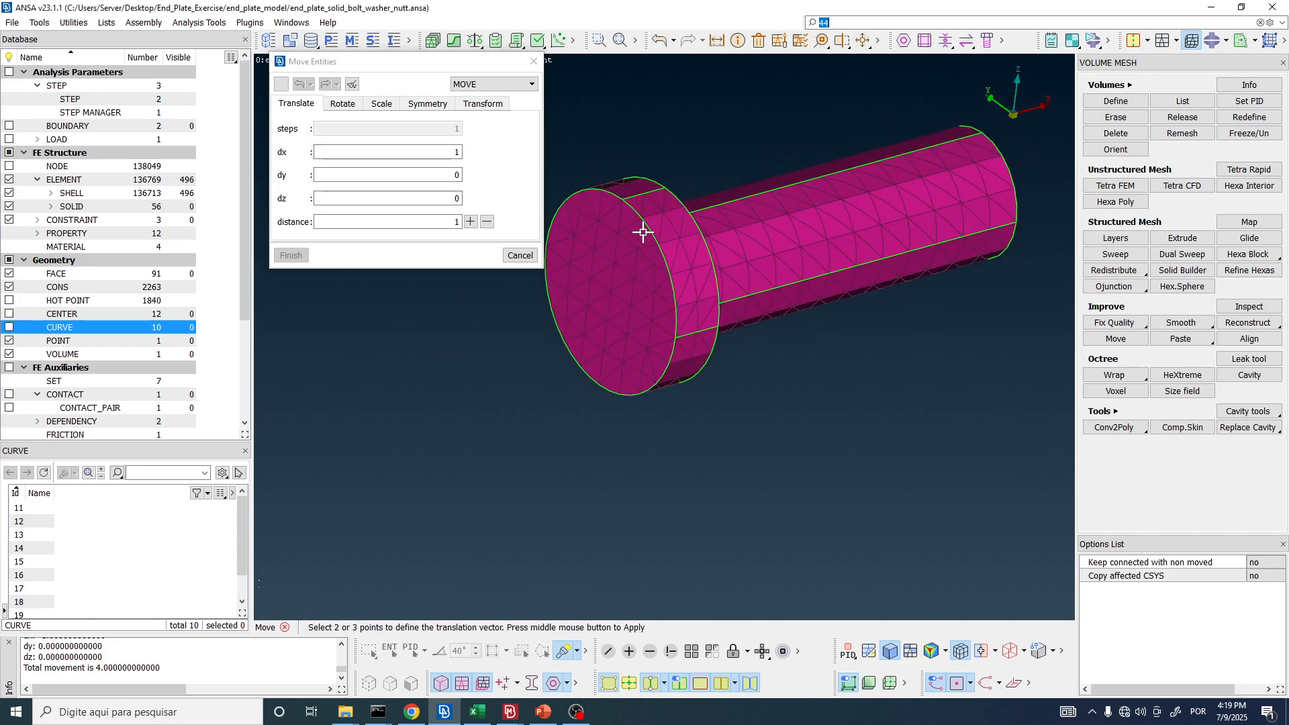
left_click(452, 222)
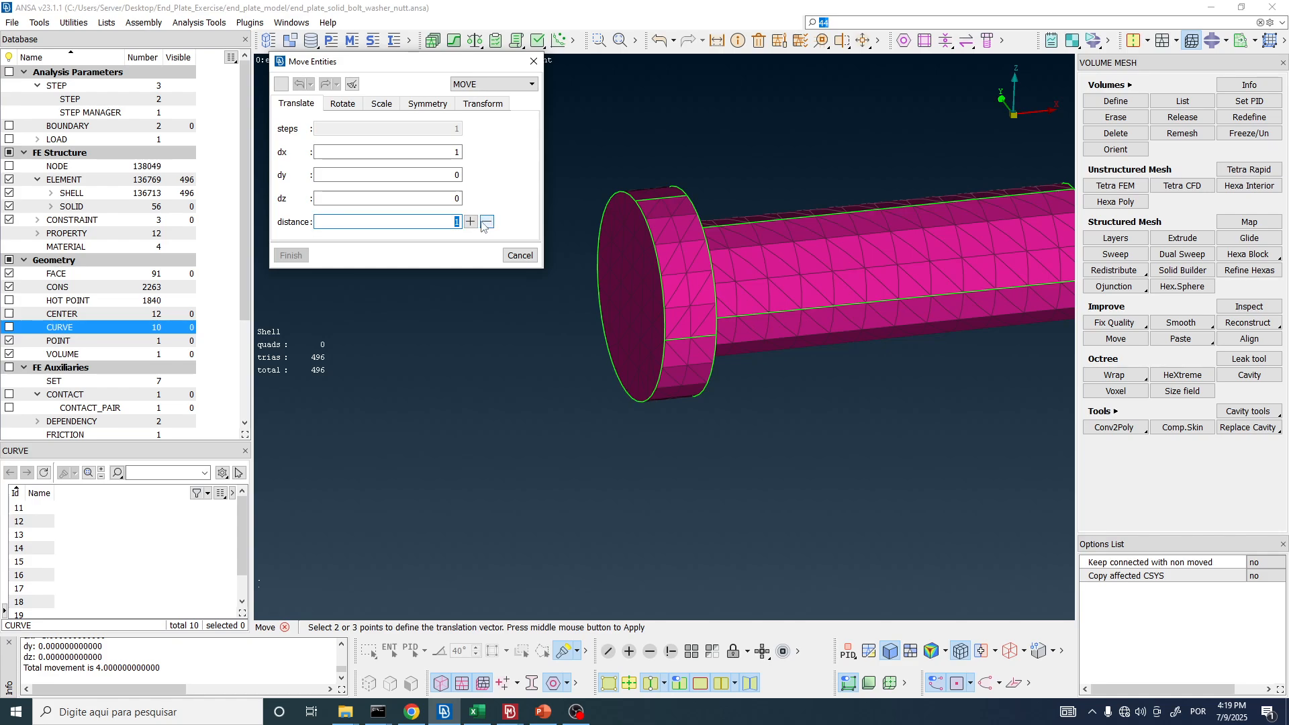
left_click(470, 221)
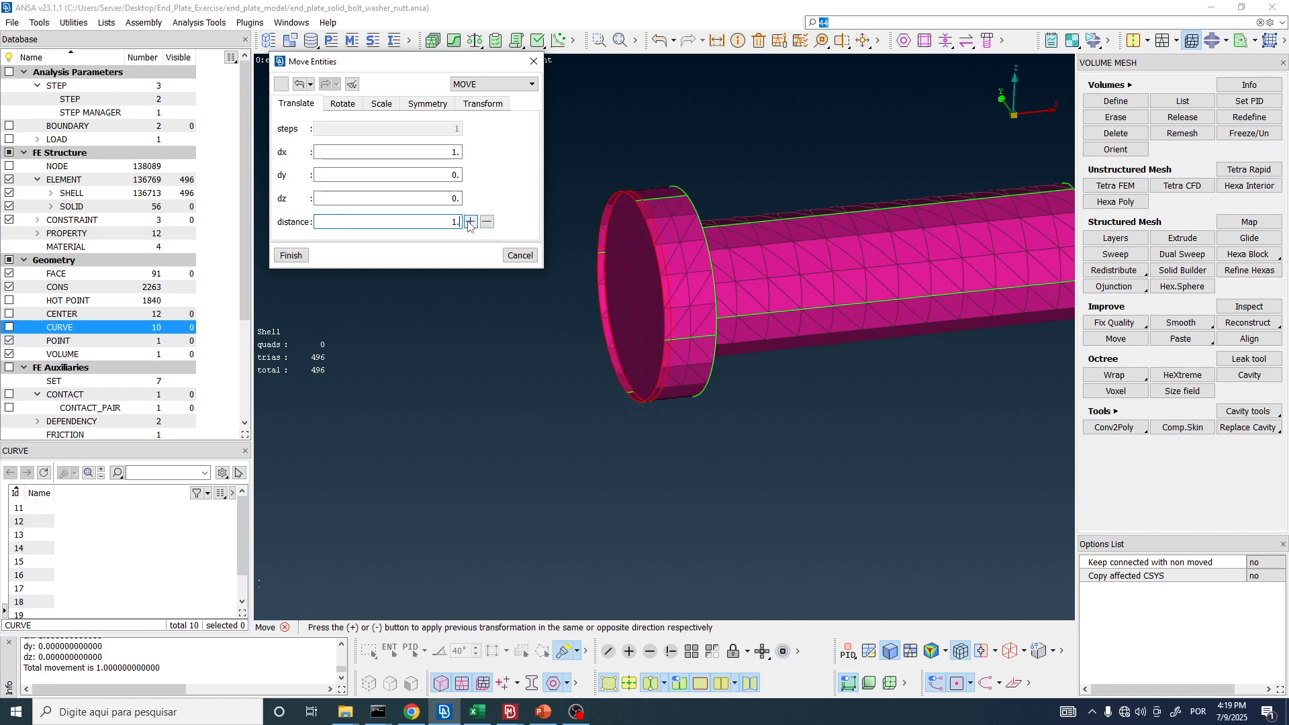
- Inspect the displaced end mesh of the bolt head and translate it back by a distance of 1 in the opposite direction
scroll(628, 232, "up", 4)
scroll(638, 229, "down", 2)
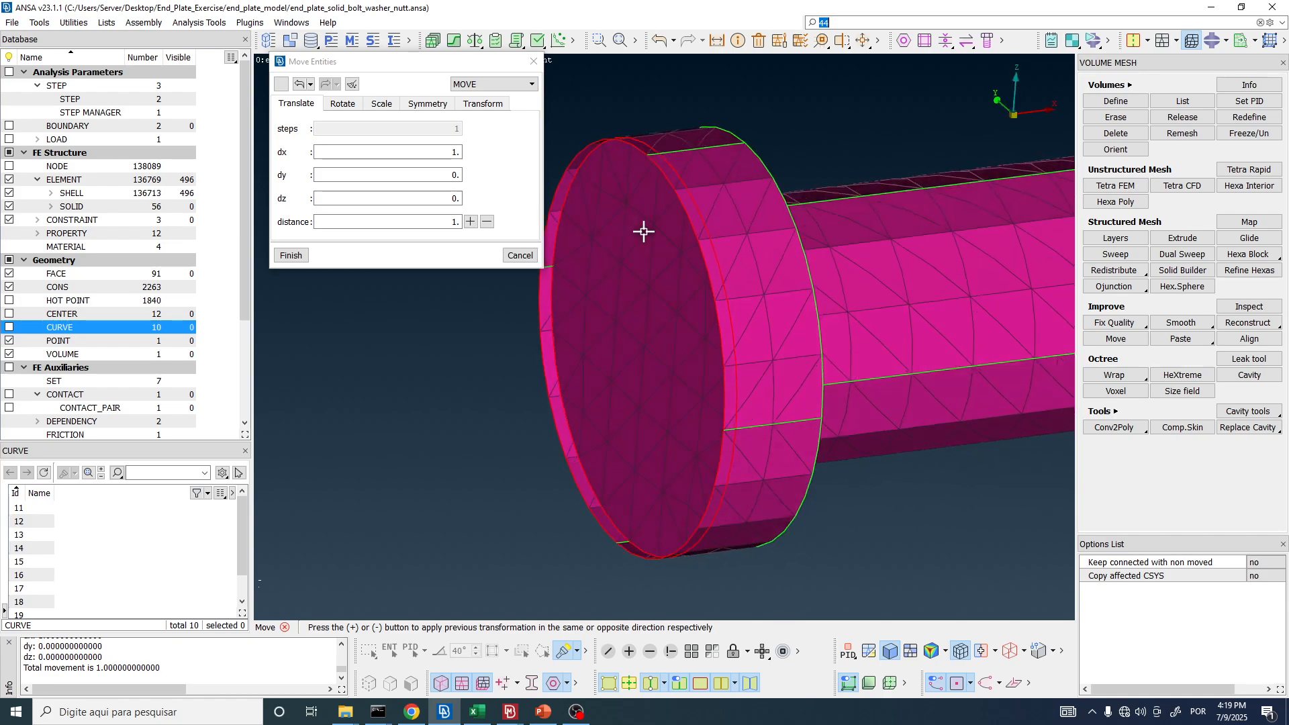
scroll(642, 236, "up", 1)
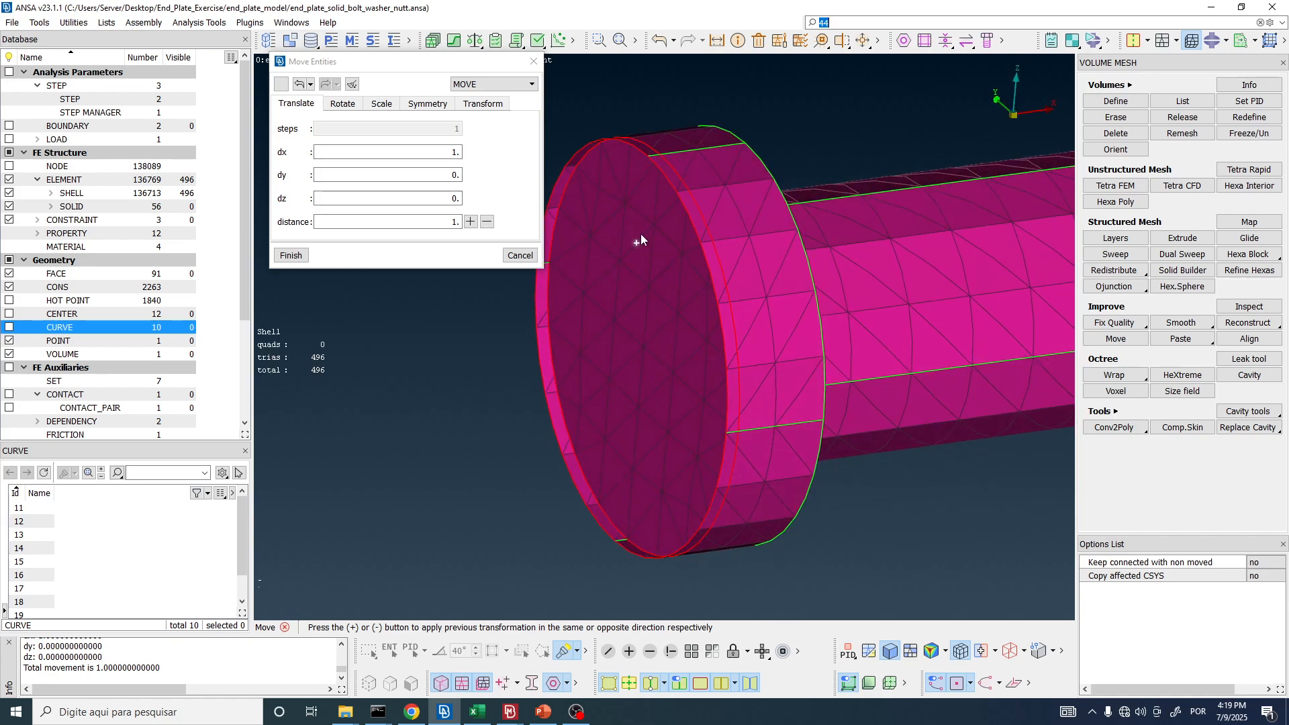
left_click(487, 222)
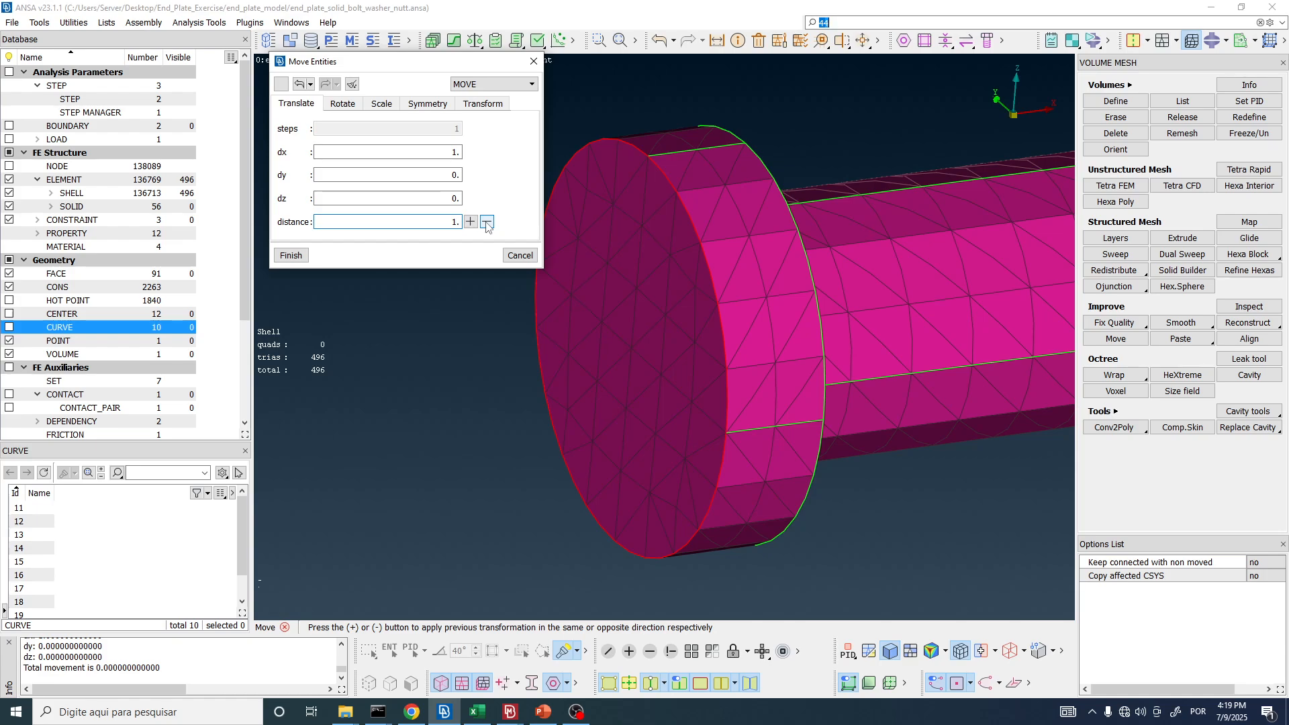
- Close the Move operation and undo the last move of the bolt head's end mesh
left_click(520, 255)
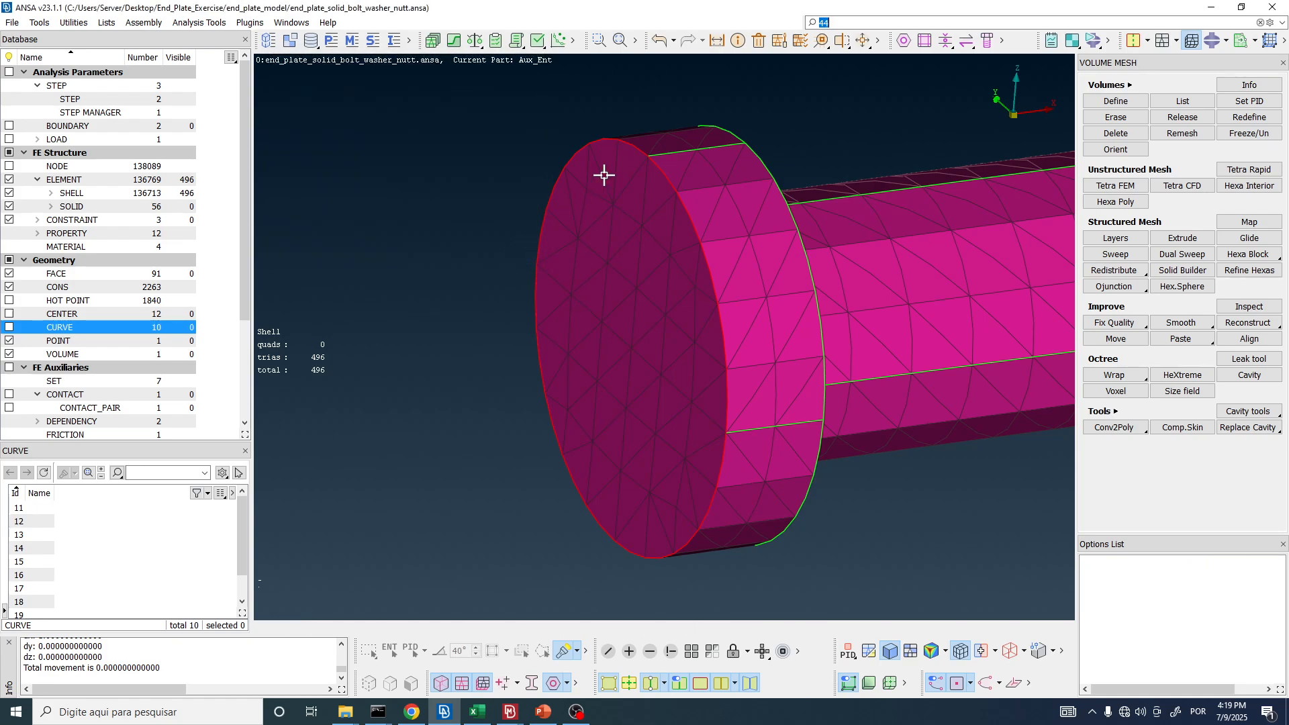
left_click(673, 41)
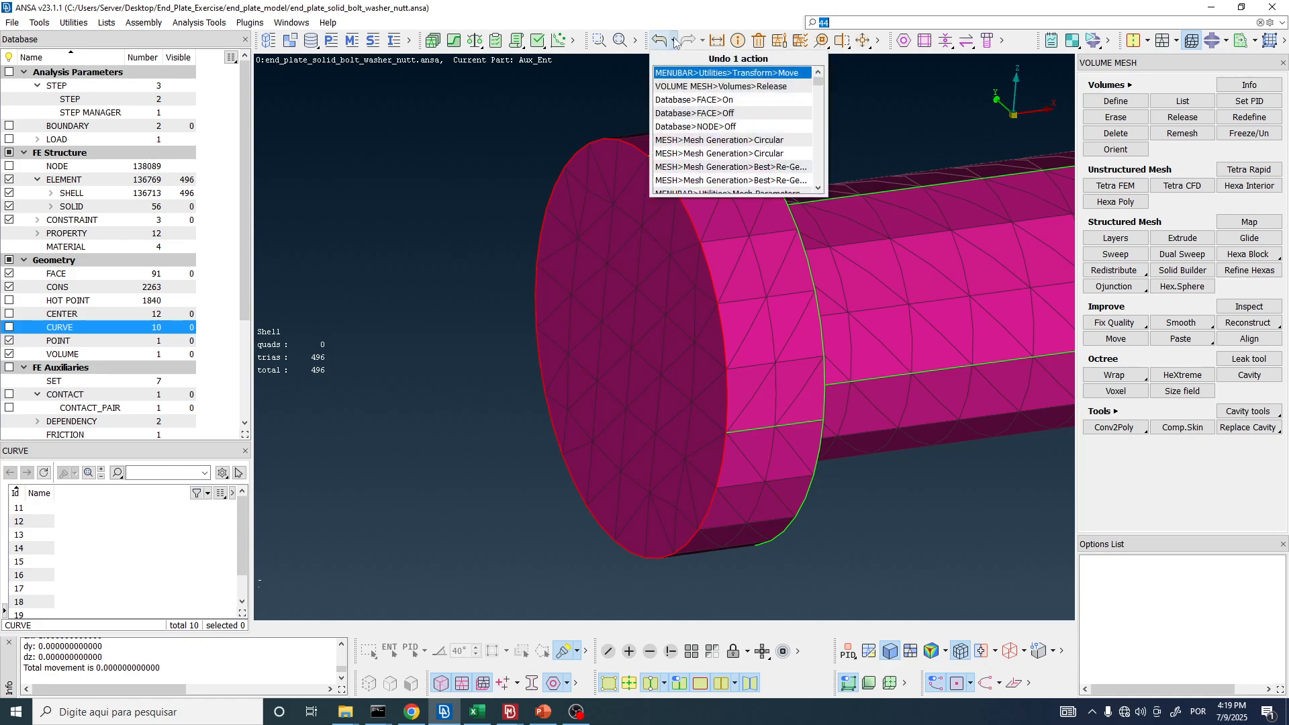
left_click(710, 74)
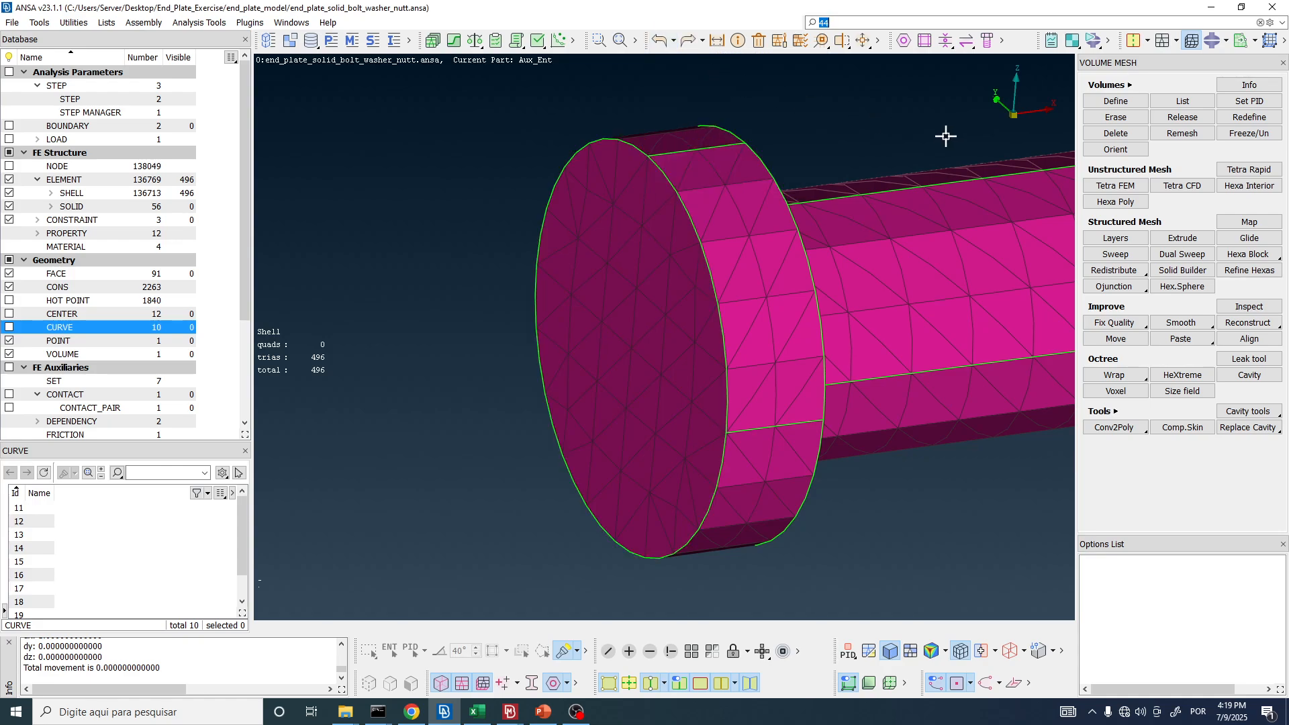
- Move the bolt head's outer end mesh a distance of 1 with dx set to -1 and Keep connected with non moved enabled
left_click(864, 42)
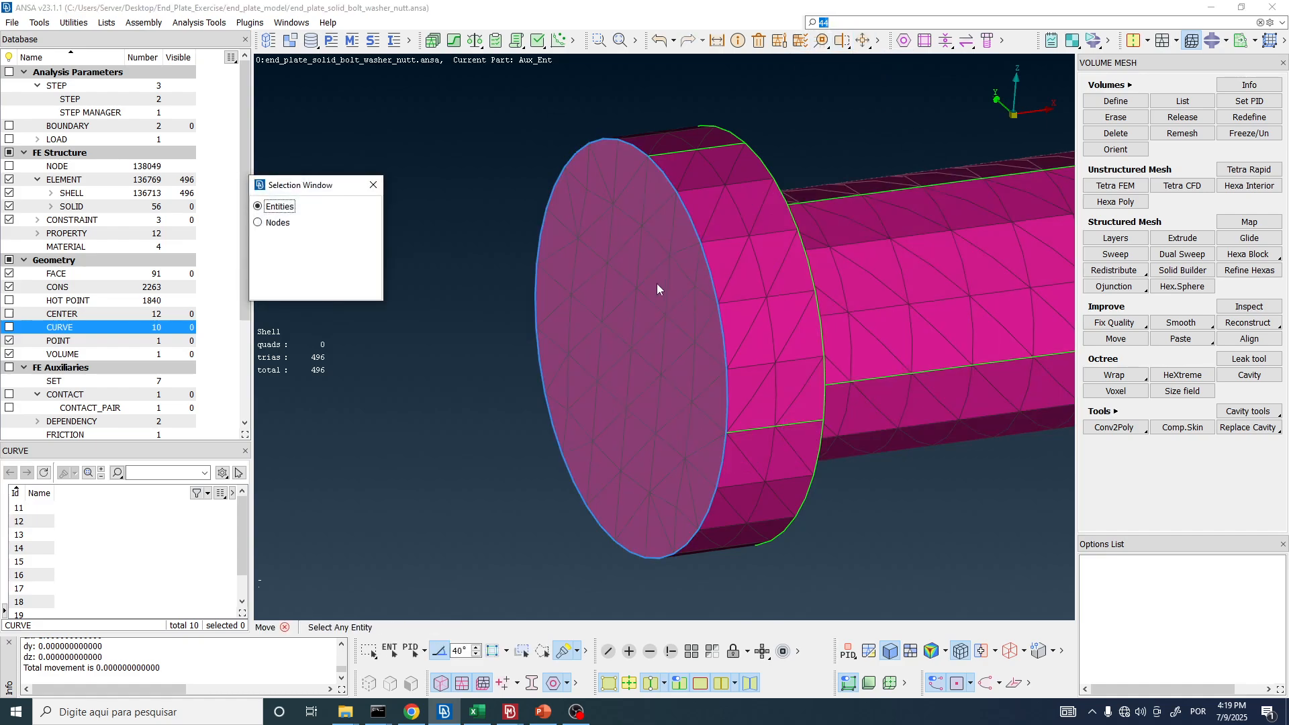
left_click(657, 284)
middle_click(657, 283)
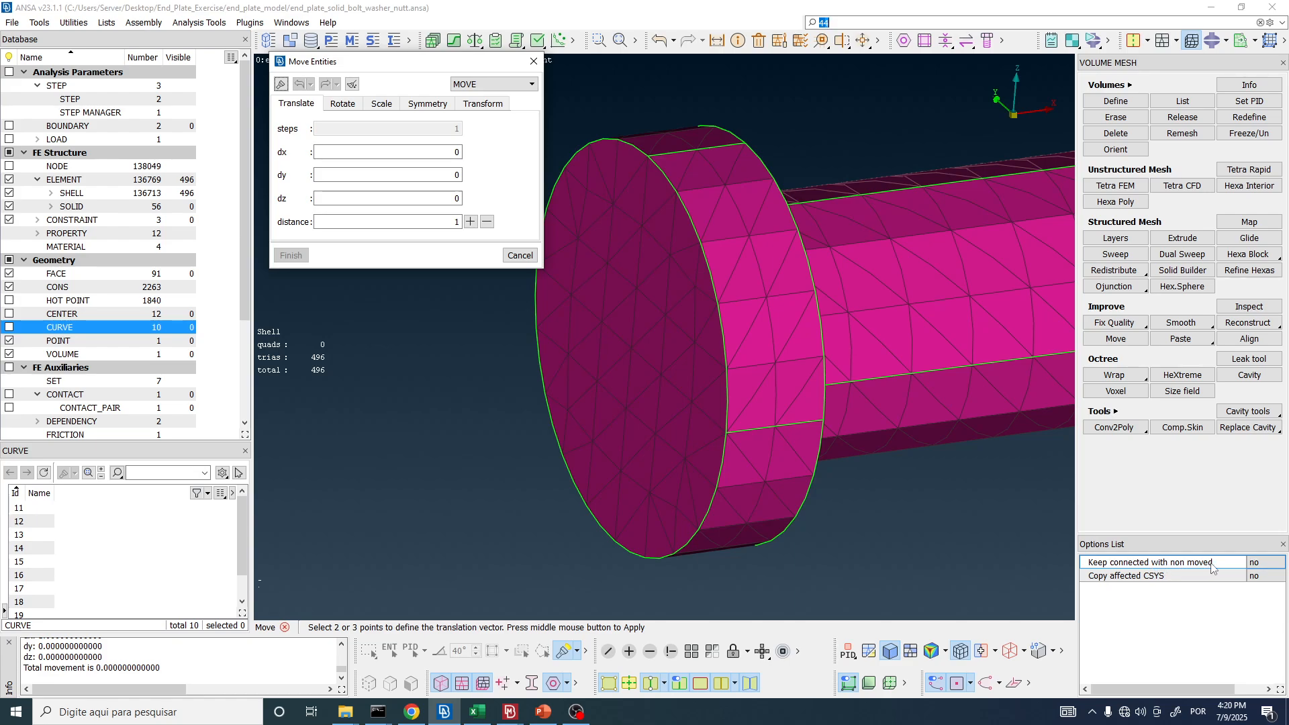
left_click(1258, 564)
left_click(1242, 585)
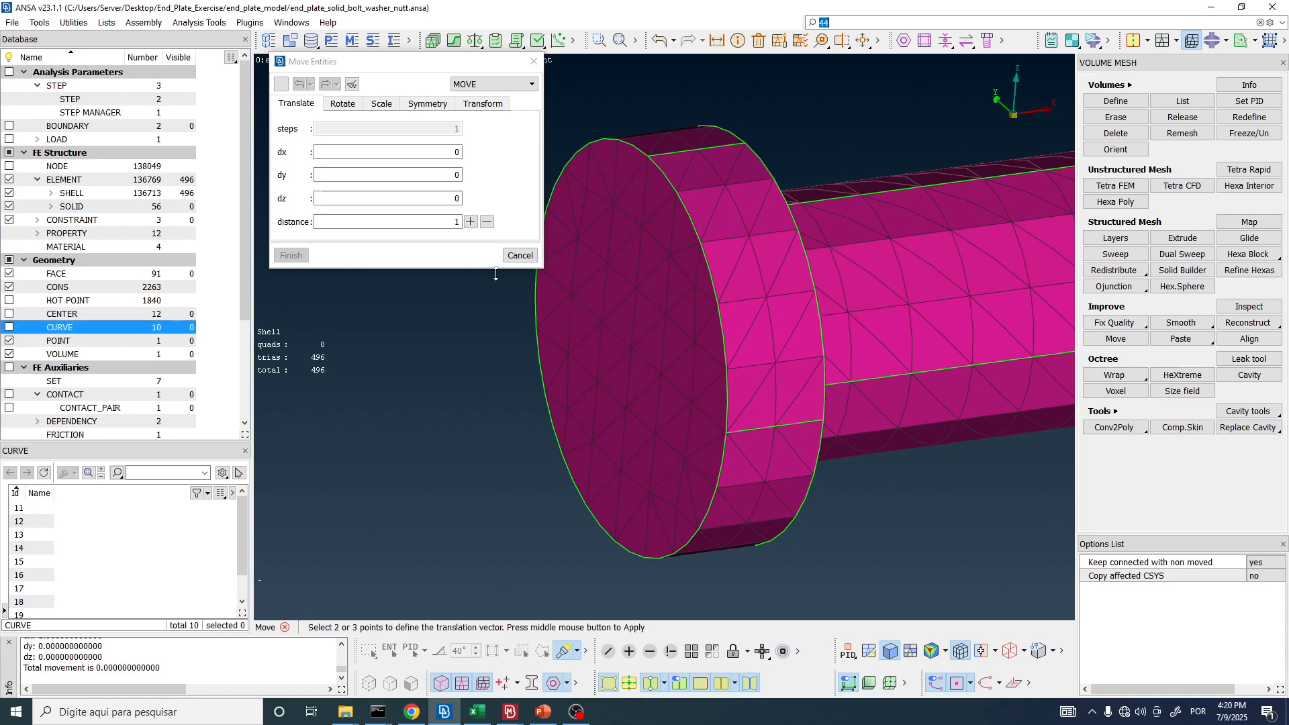
left_click(445, 152)
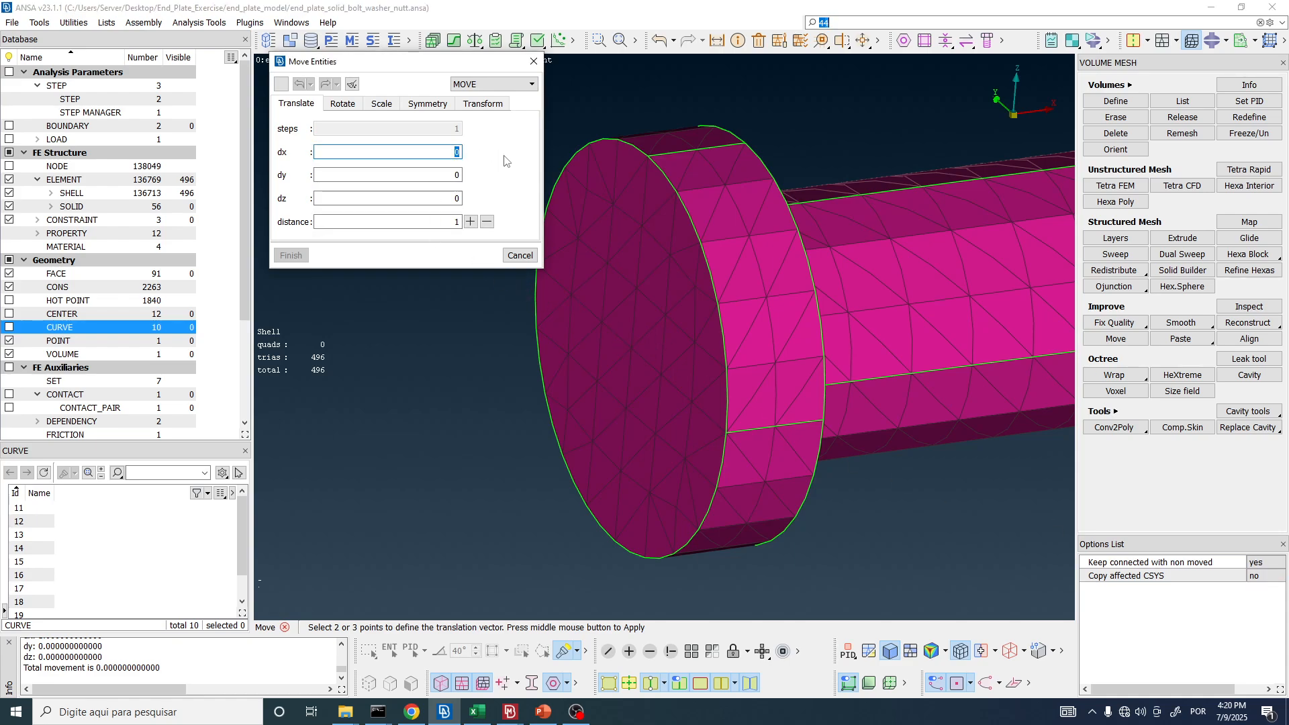
type("-1")
left_click(470, 222)
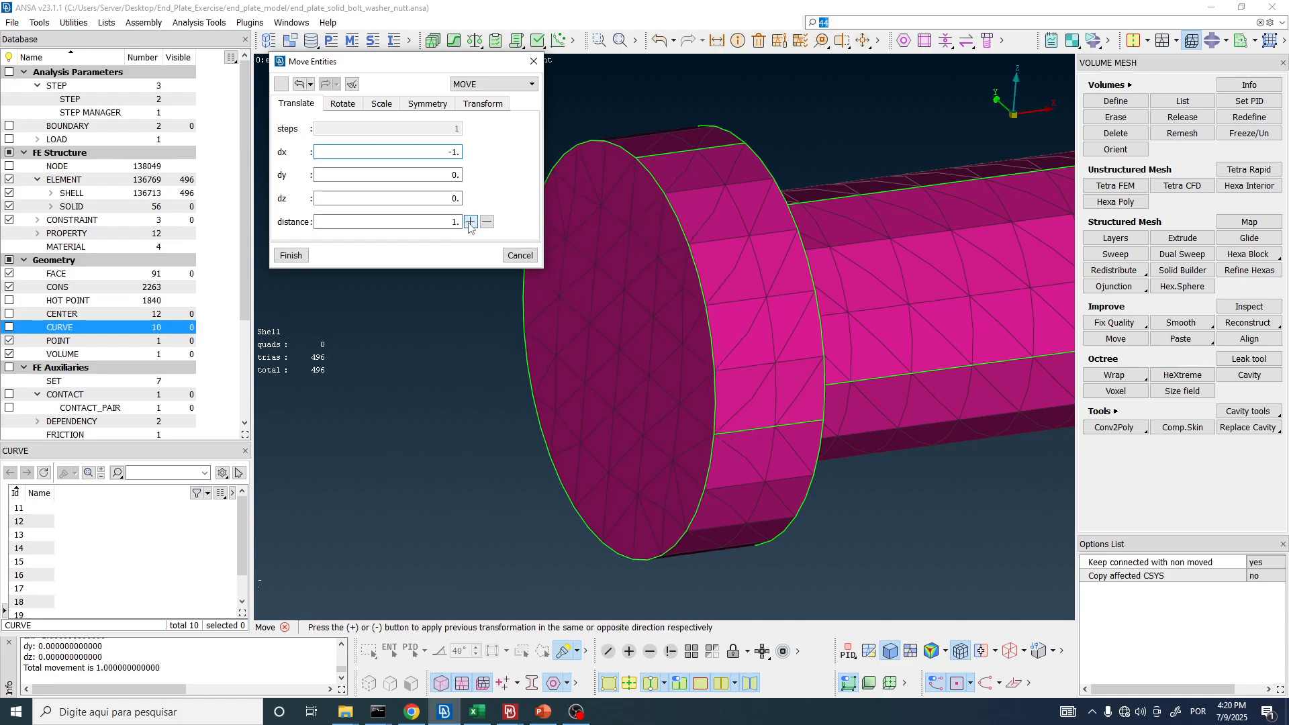
- Translate the connected end mesh by a distance of 1 two more times in the same direction, then finish the move
scroll(837, 227, "down", 3)
left_click_drag(835, 226, 725, 209, "ctrl")
left_click(471, 226)
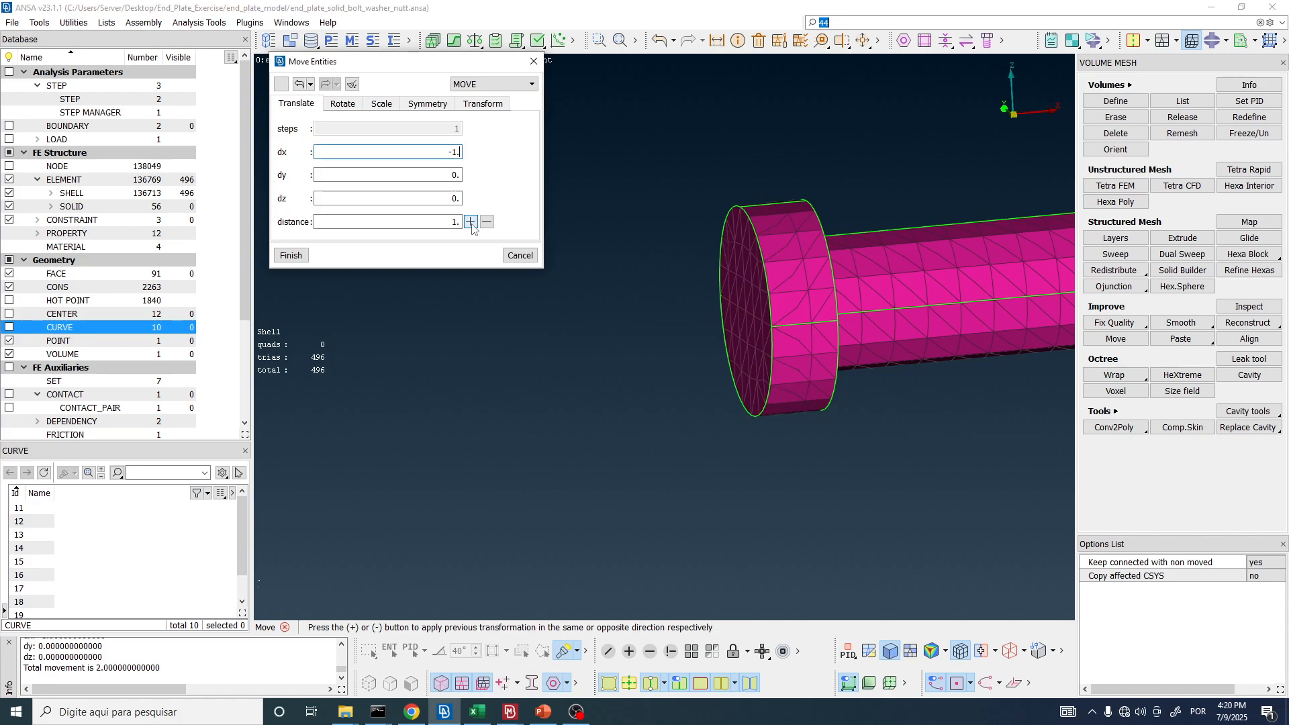
left_click_drag(633, 253, 682, 272, "ctrl")
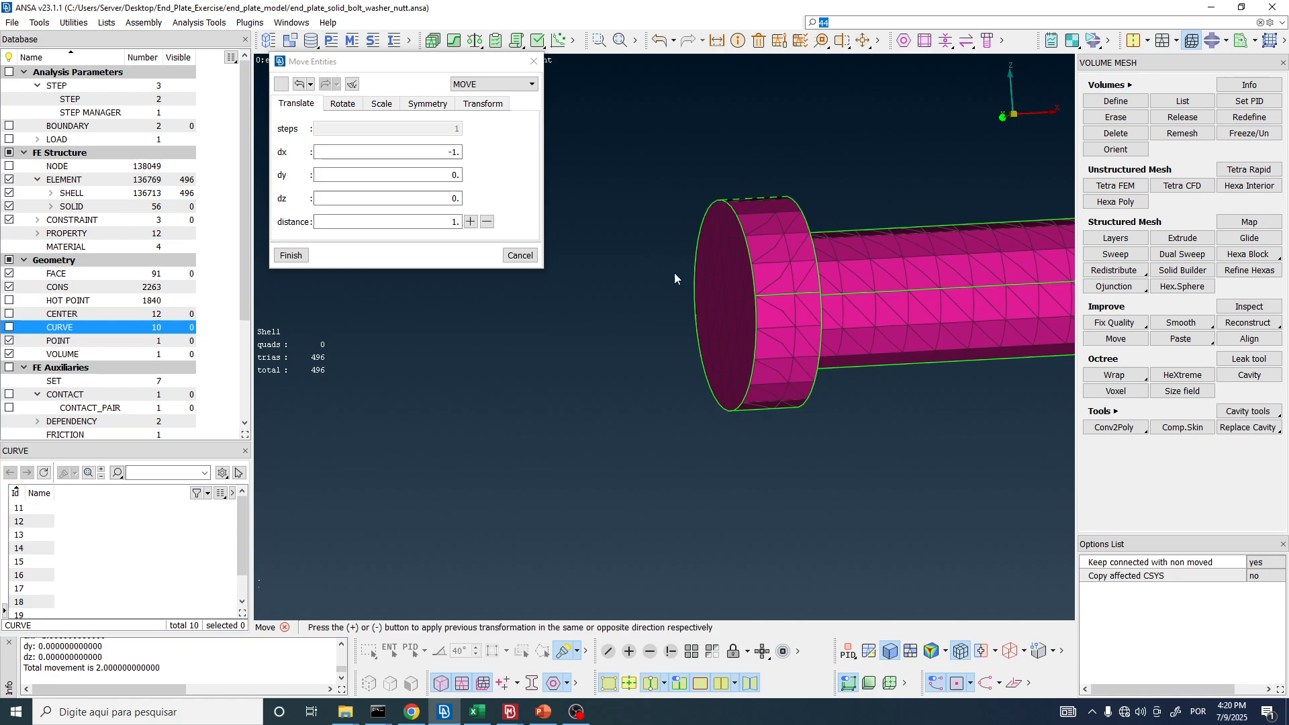
left_click(472, 225)
left_click_drag(605, 232, 882, 300, "ctrl")
scroll(770, 252, "up", 5)
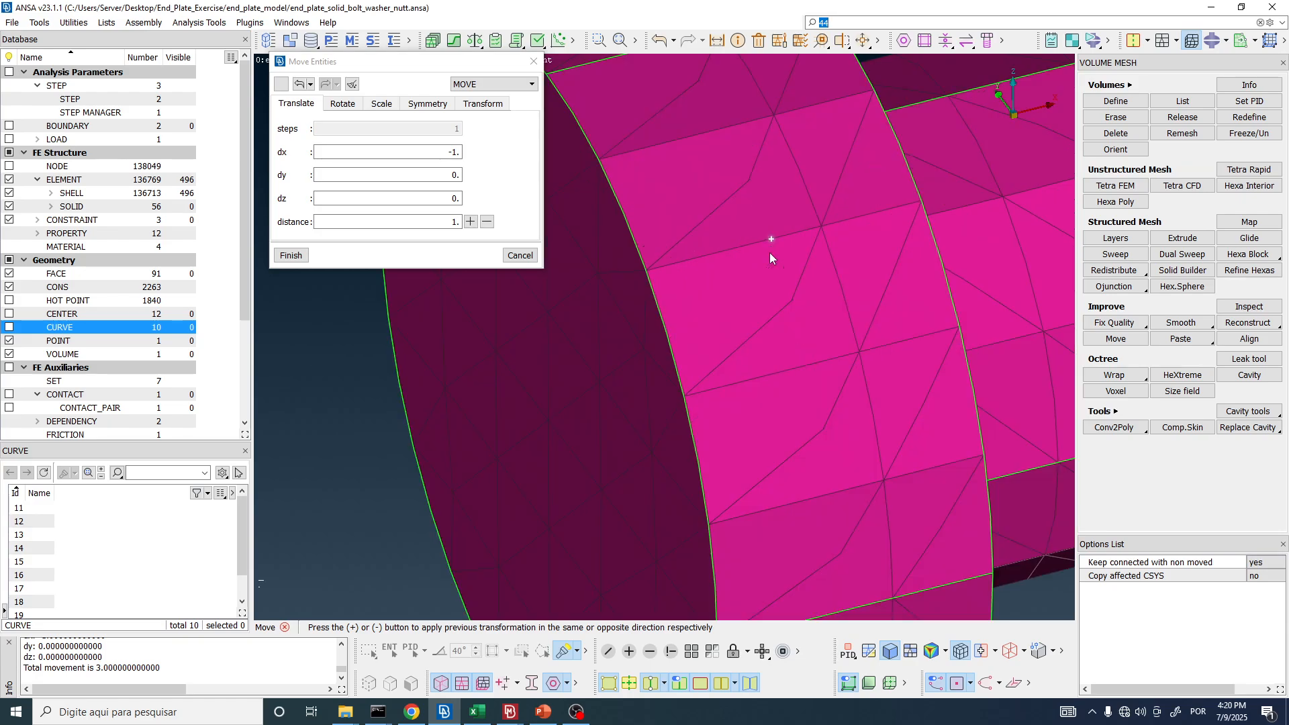
scroll(743, 188, "down", 5)
left_click_drag(743, 201, 743, 173, "ctrl")
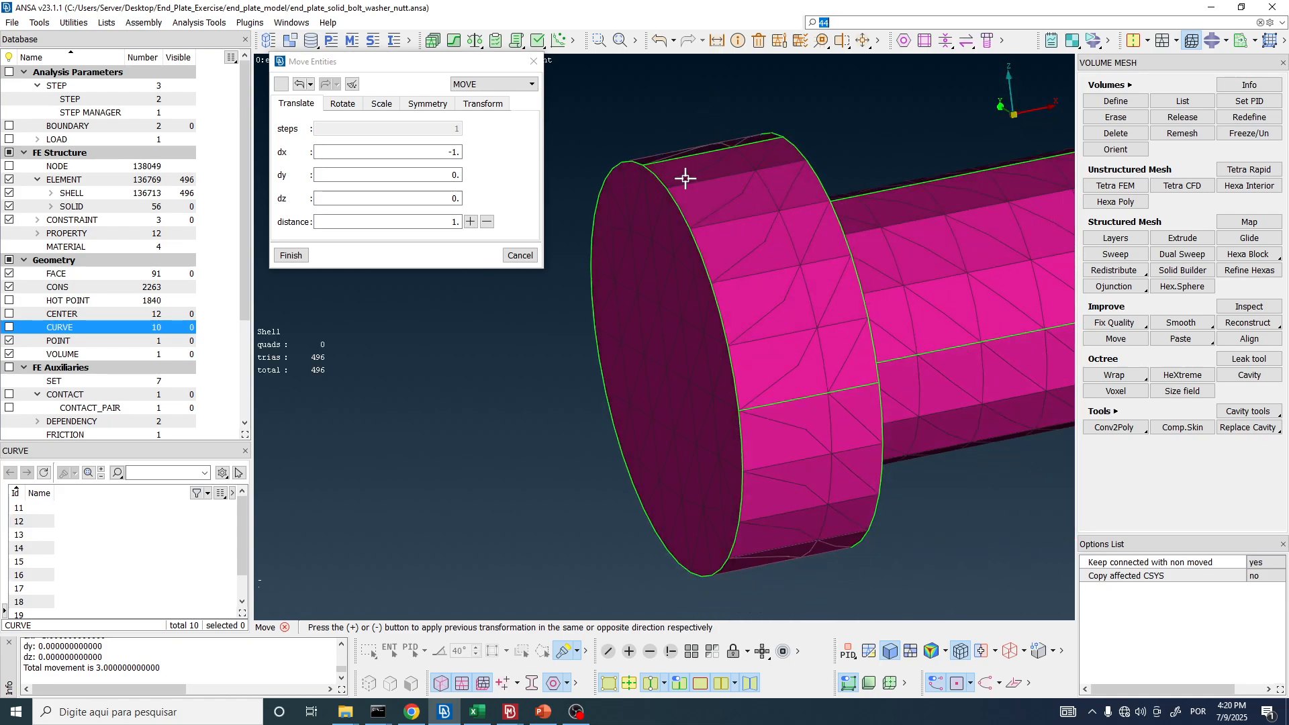
left_click(290, 256)
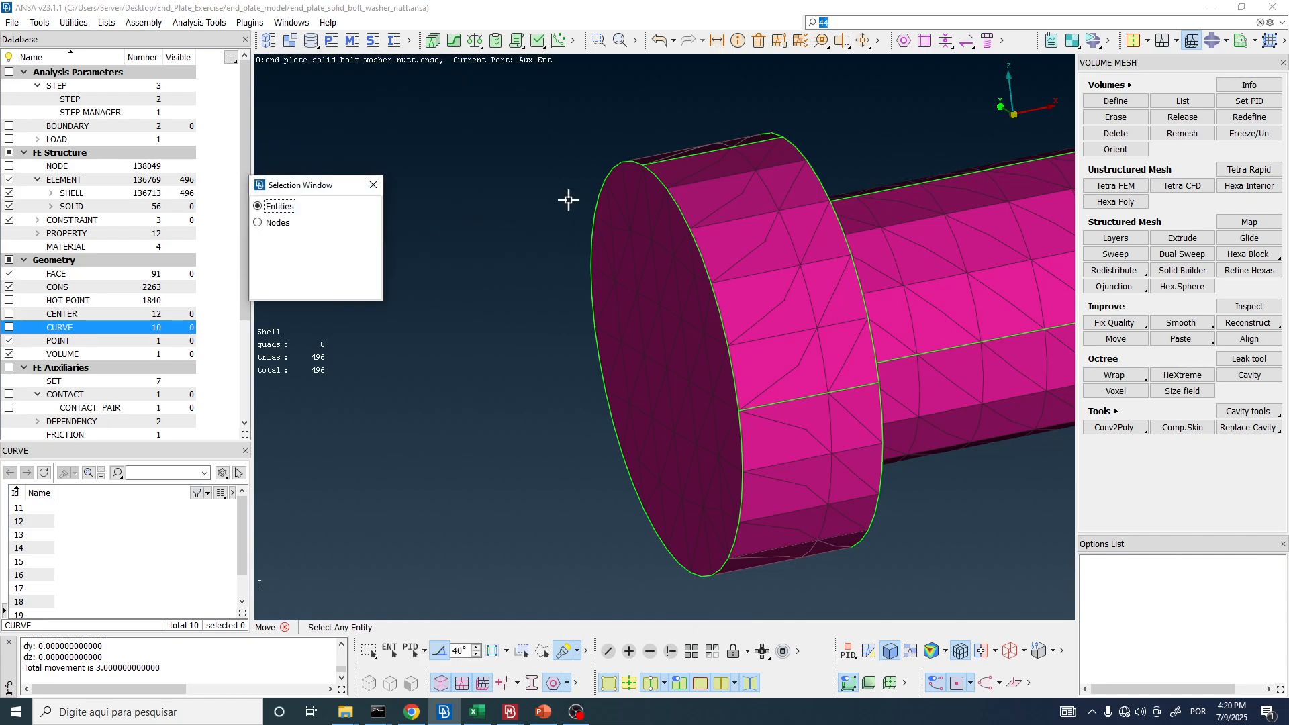
scroll(603, 200, "down", 3)
mouse_move(645, 217)
left_mouse_down("ctrl")
mouse_move(647, 199)
mouse_move(647, 209)
left_mouse_up("ctrl")
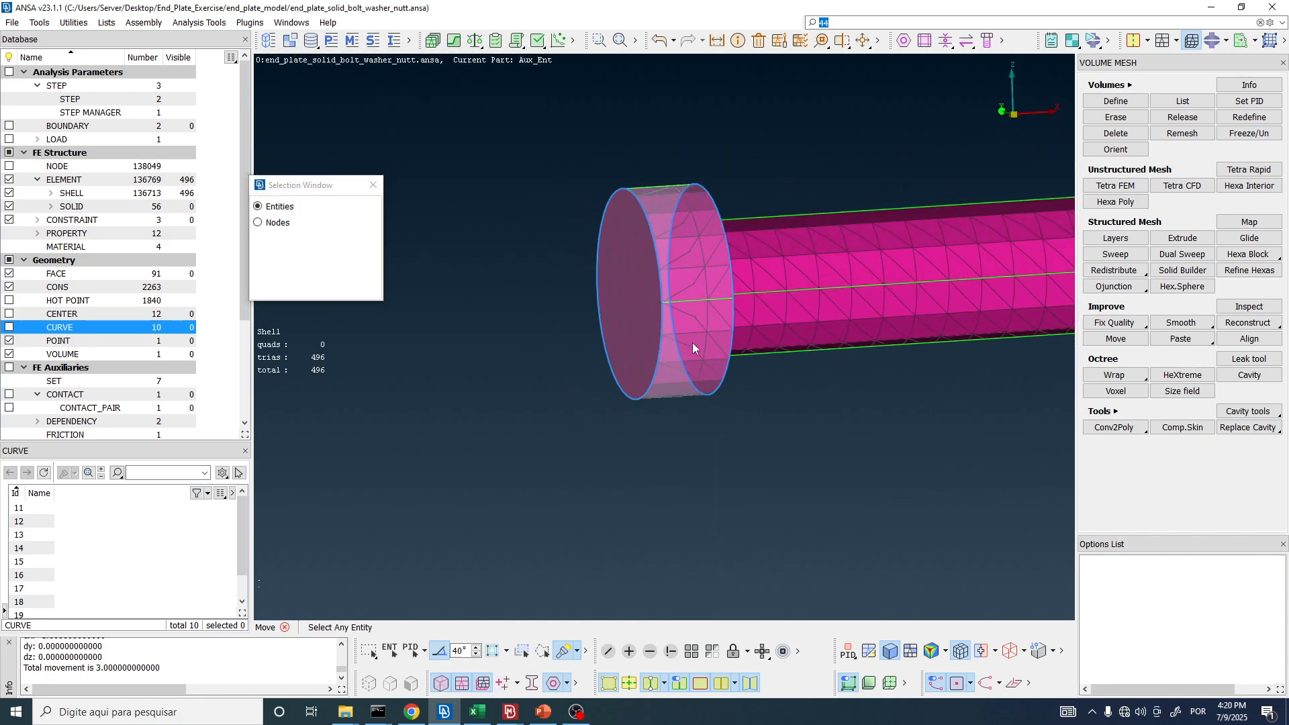
middle_click(687, 284)
- Improve the bolt head's side mesh with Reconstruct, selecting it by the 40° feature angle and using target length 5 with Fix quality enabled
scroll(690, 273, "up", 3)
scroll(695, 236, "down", 3)
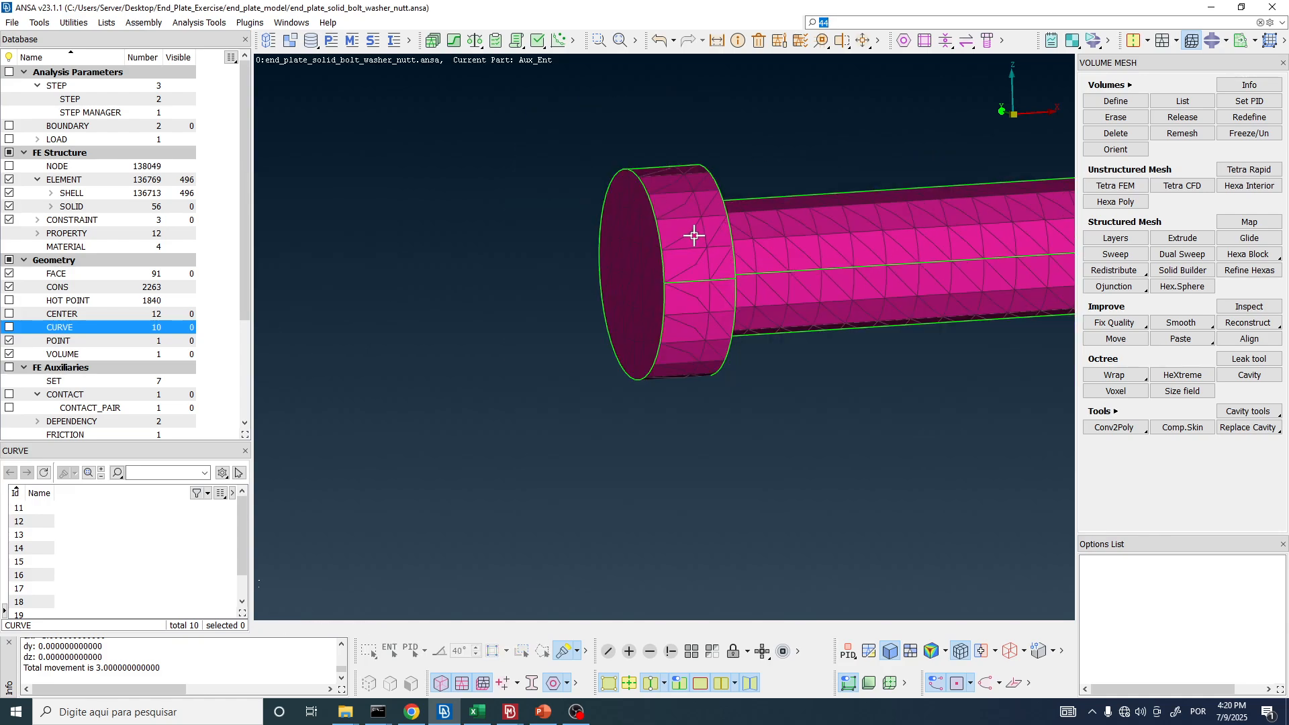
left_click_drag(694, 237, 713, 273, "ctrl")
left_click(1177, 42)
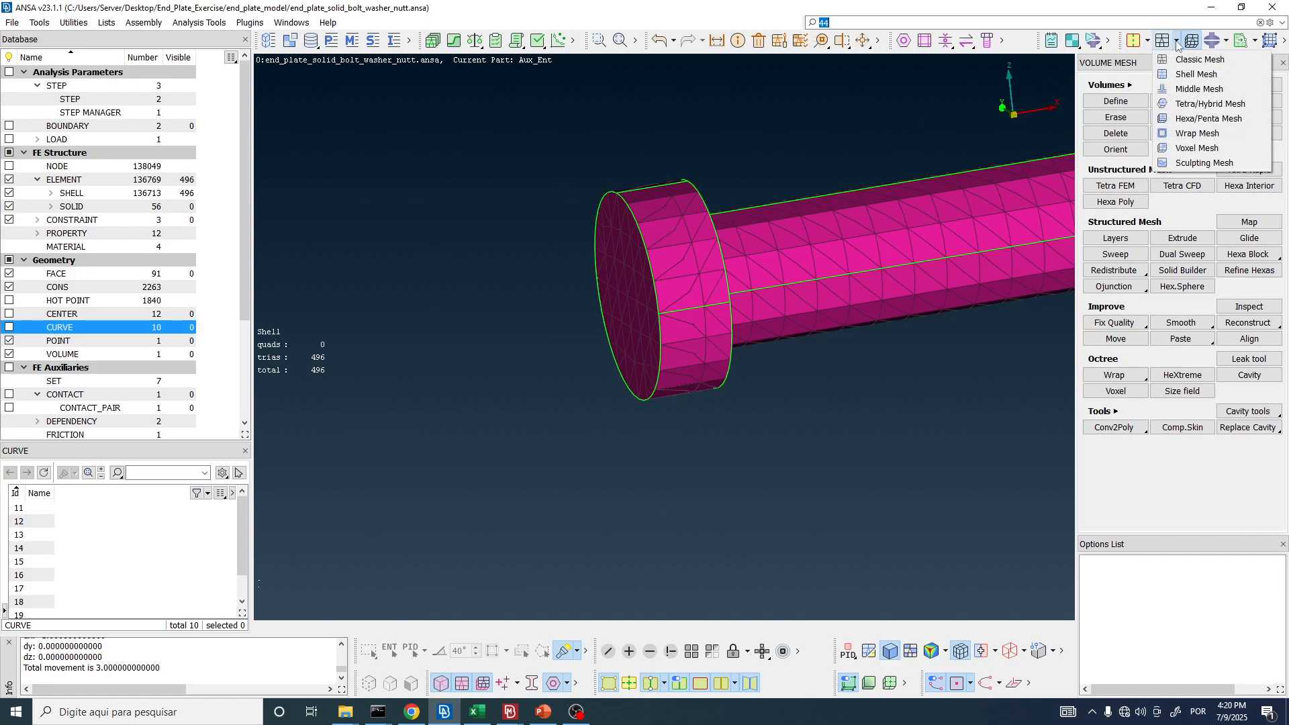
left_click(1186, 58)
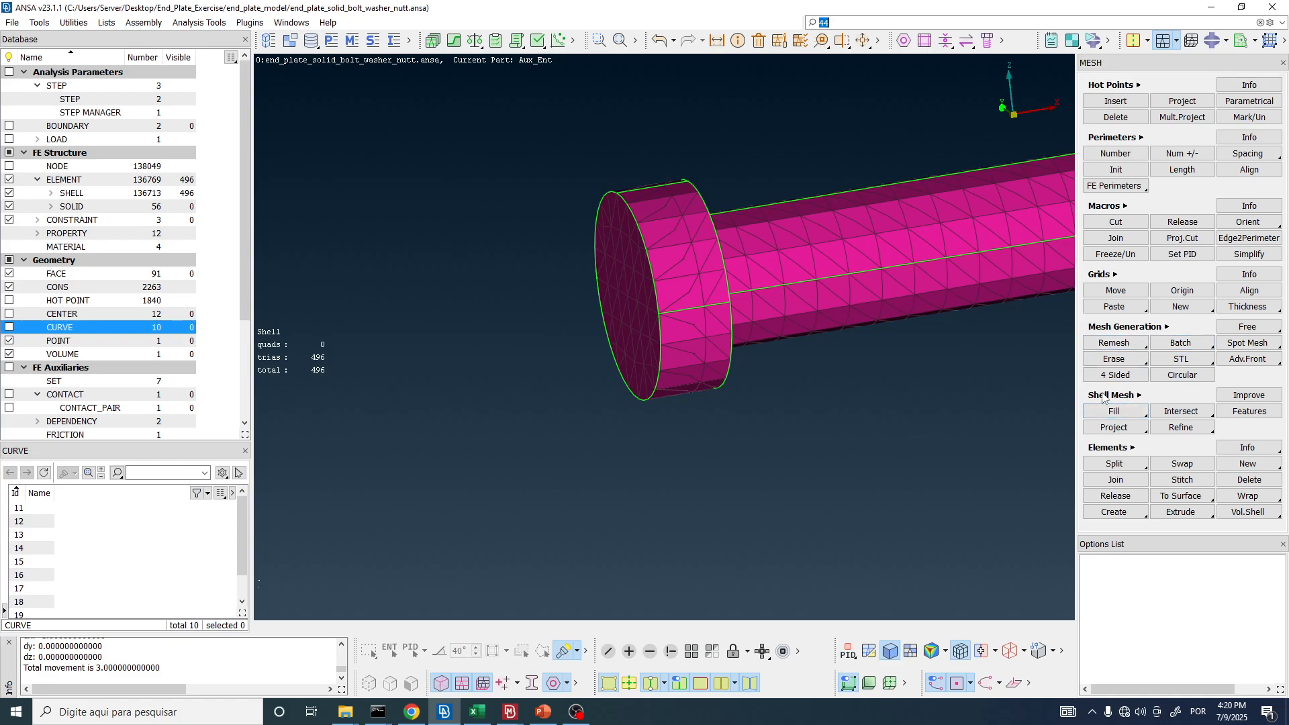
type("4")
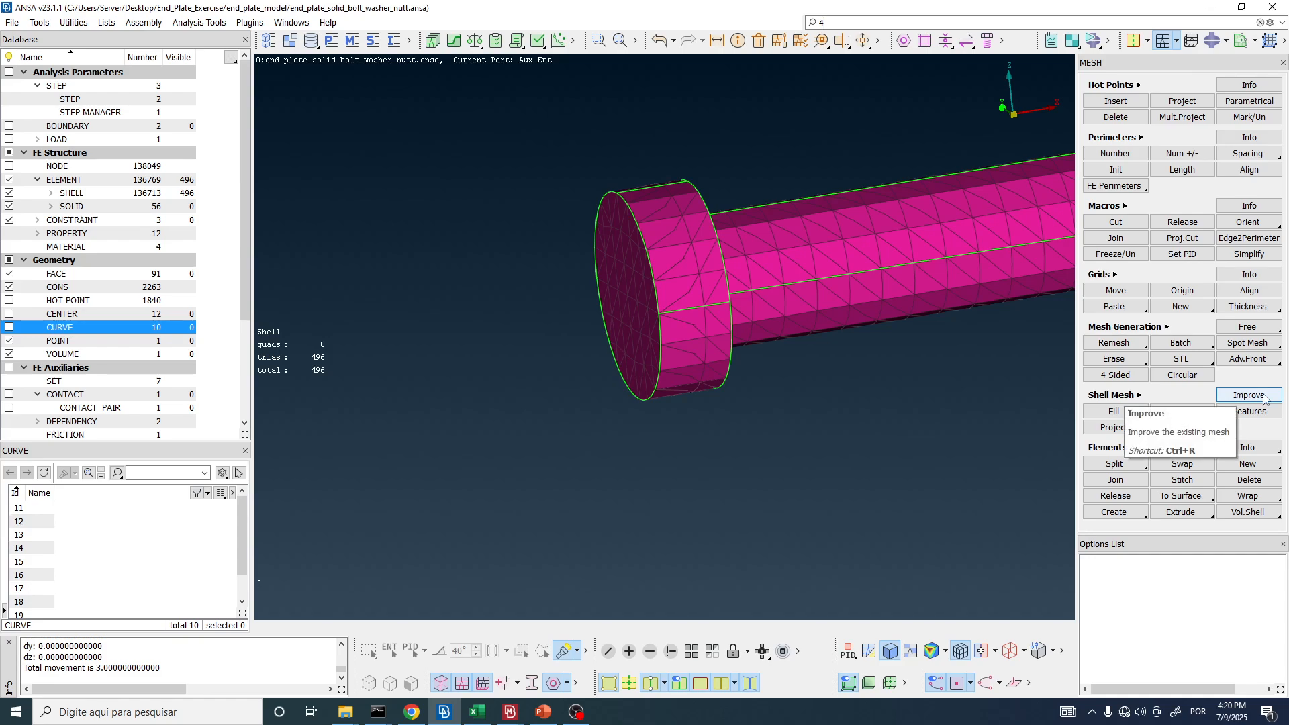
mouse_move(1121, 400)
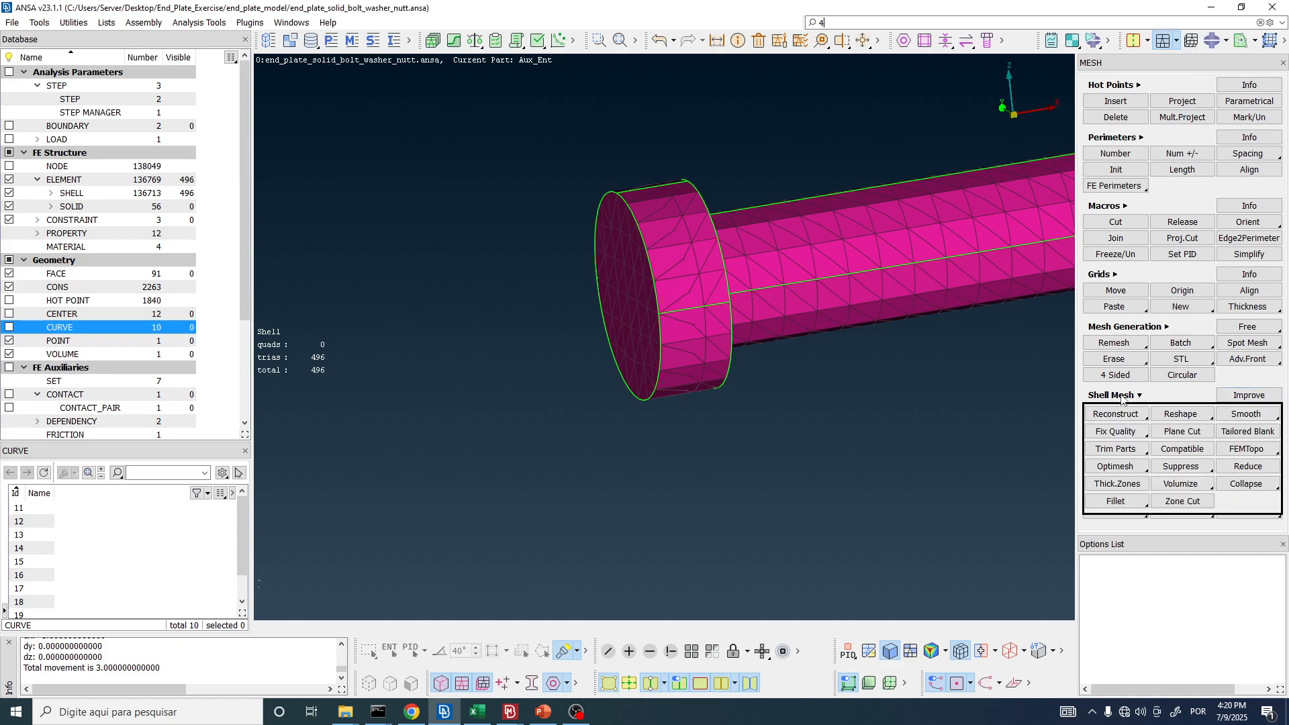
left_click(1268, 400)
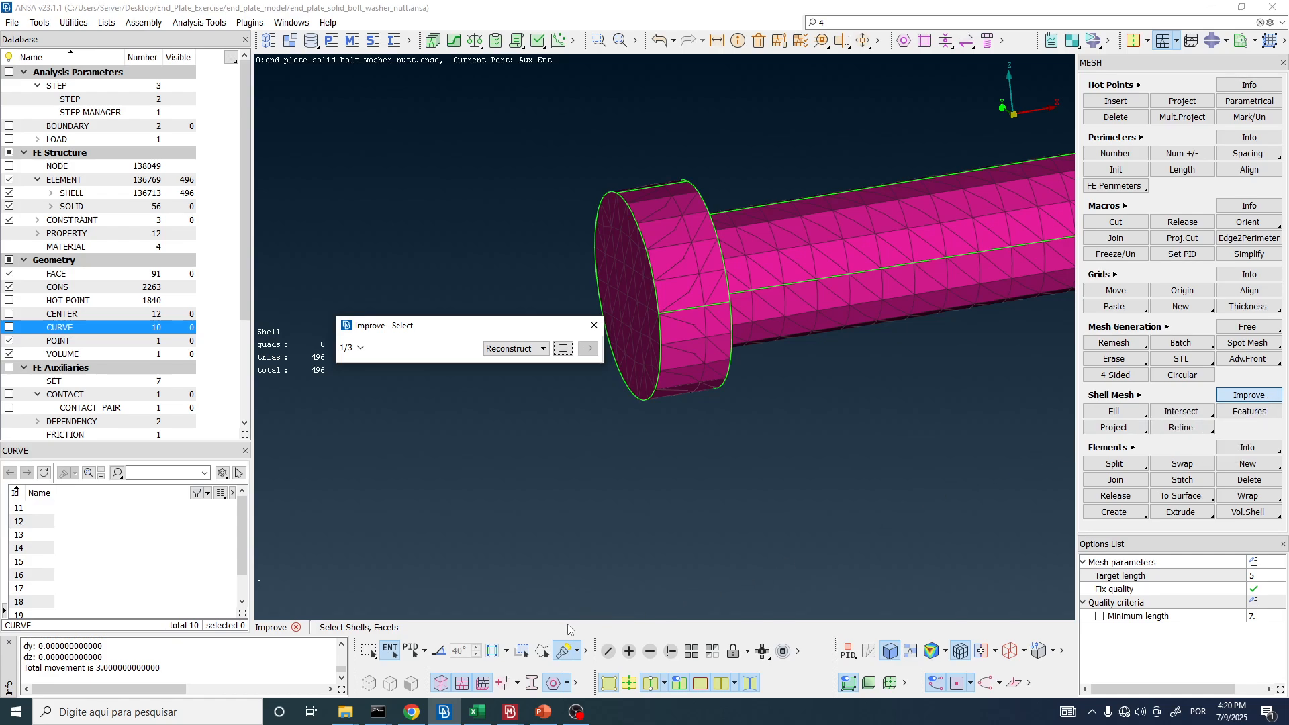
left_click(440, 651)
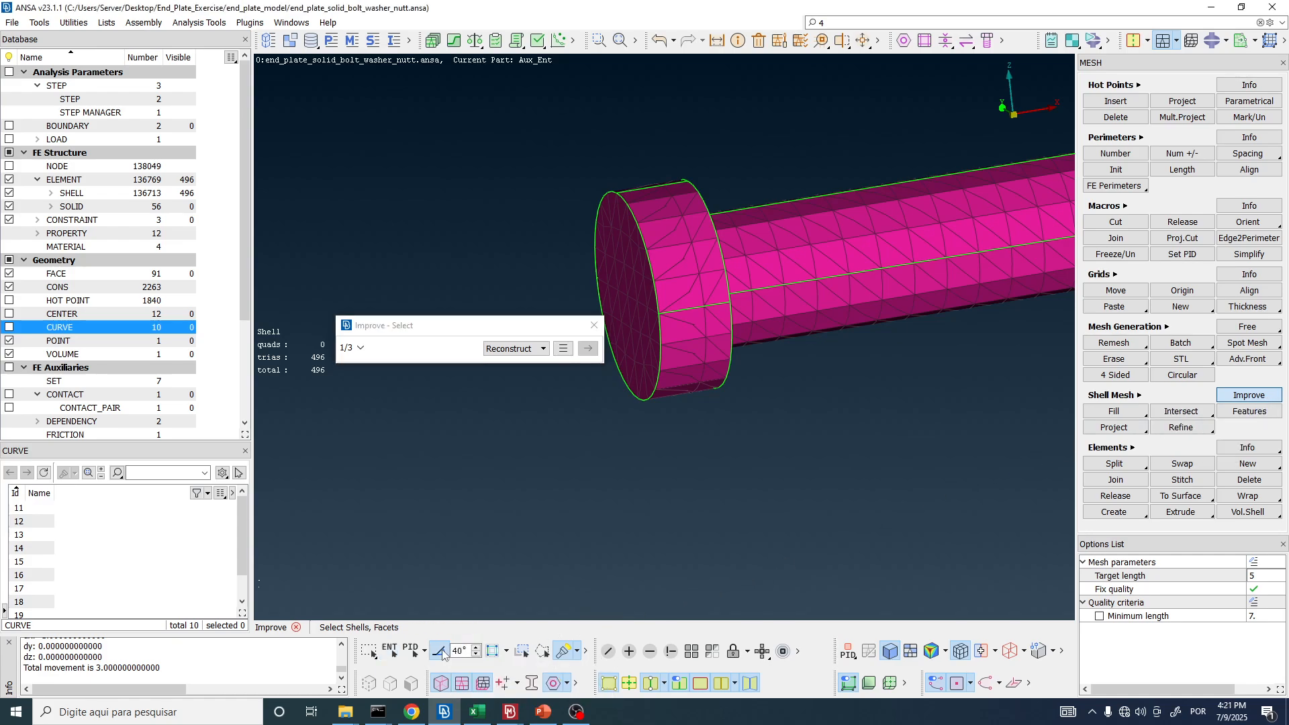
left_click(686, 251)
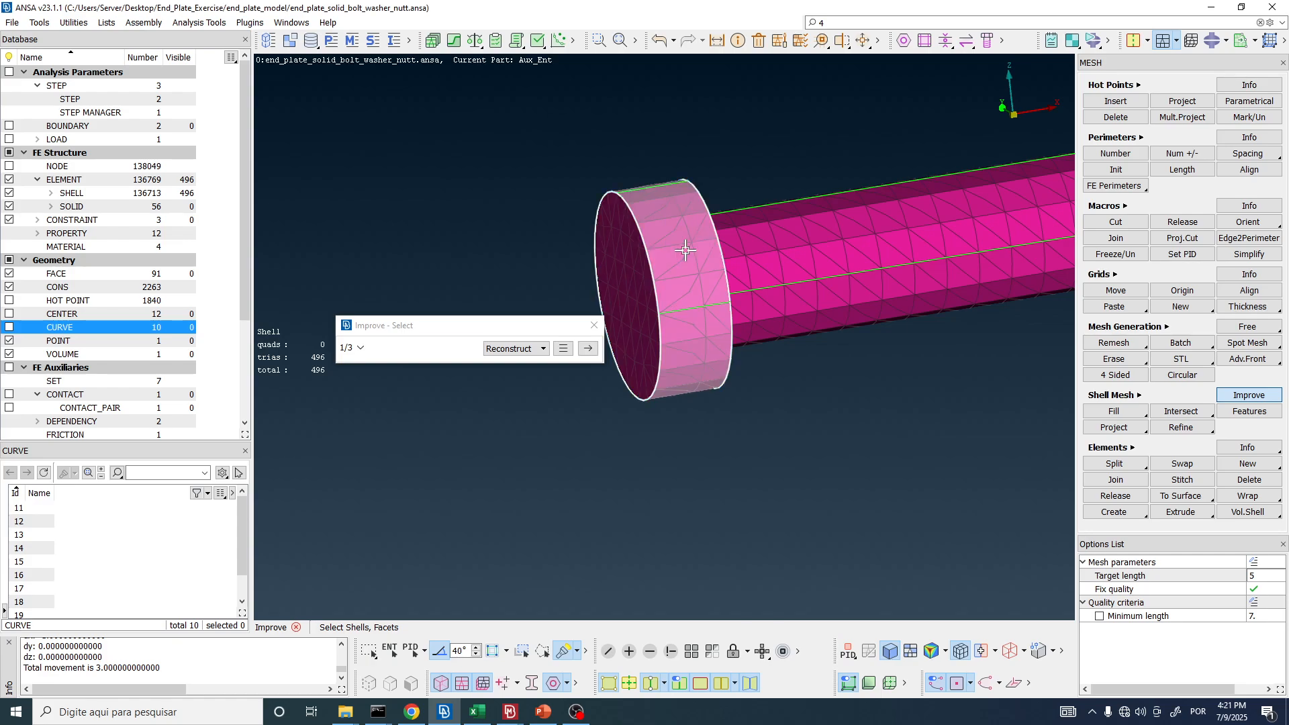
left_click_drag(465, 650, 440, 652)
middle_click(648, 196)
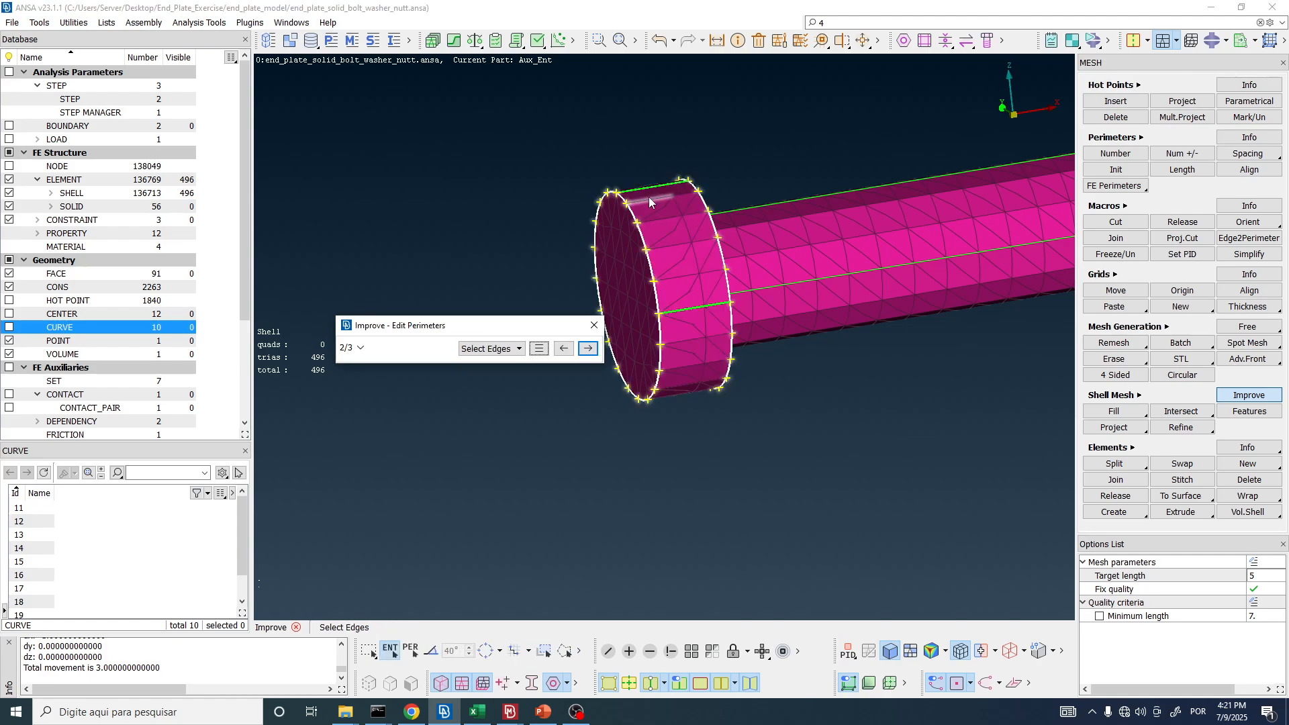
middle_click(649, 197)
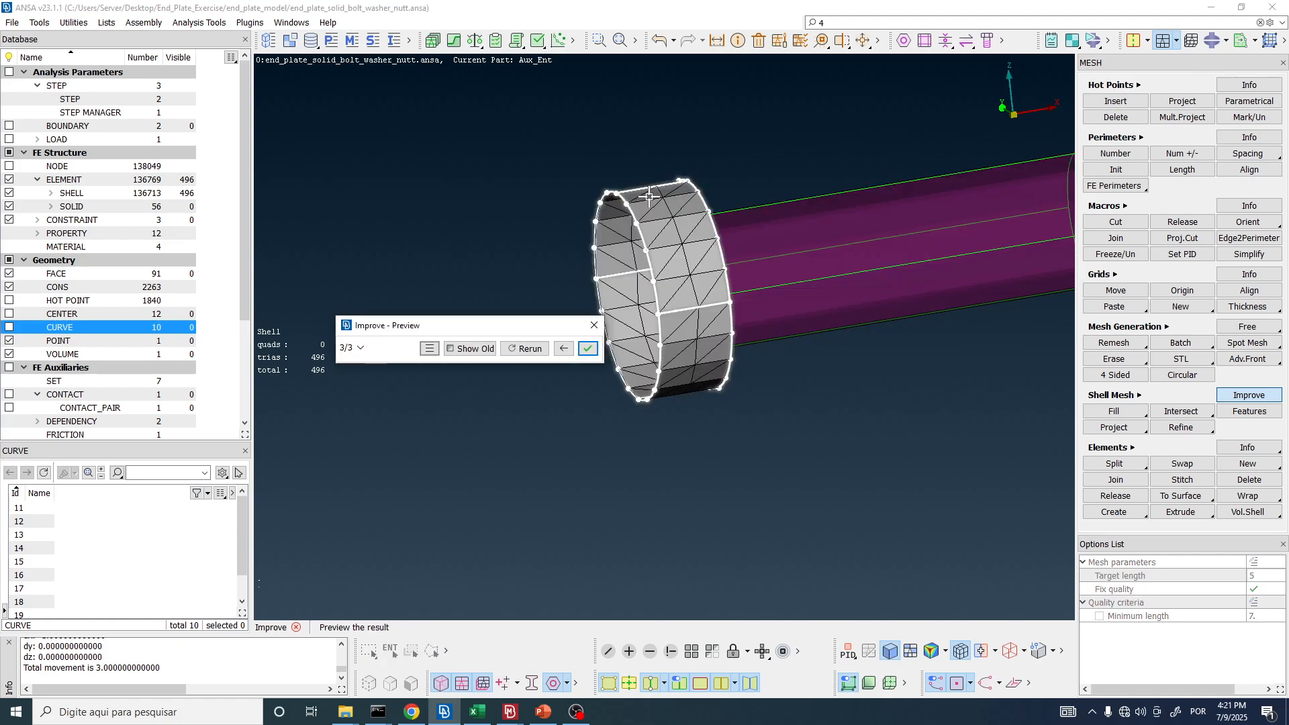
middle_click(694, 374)
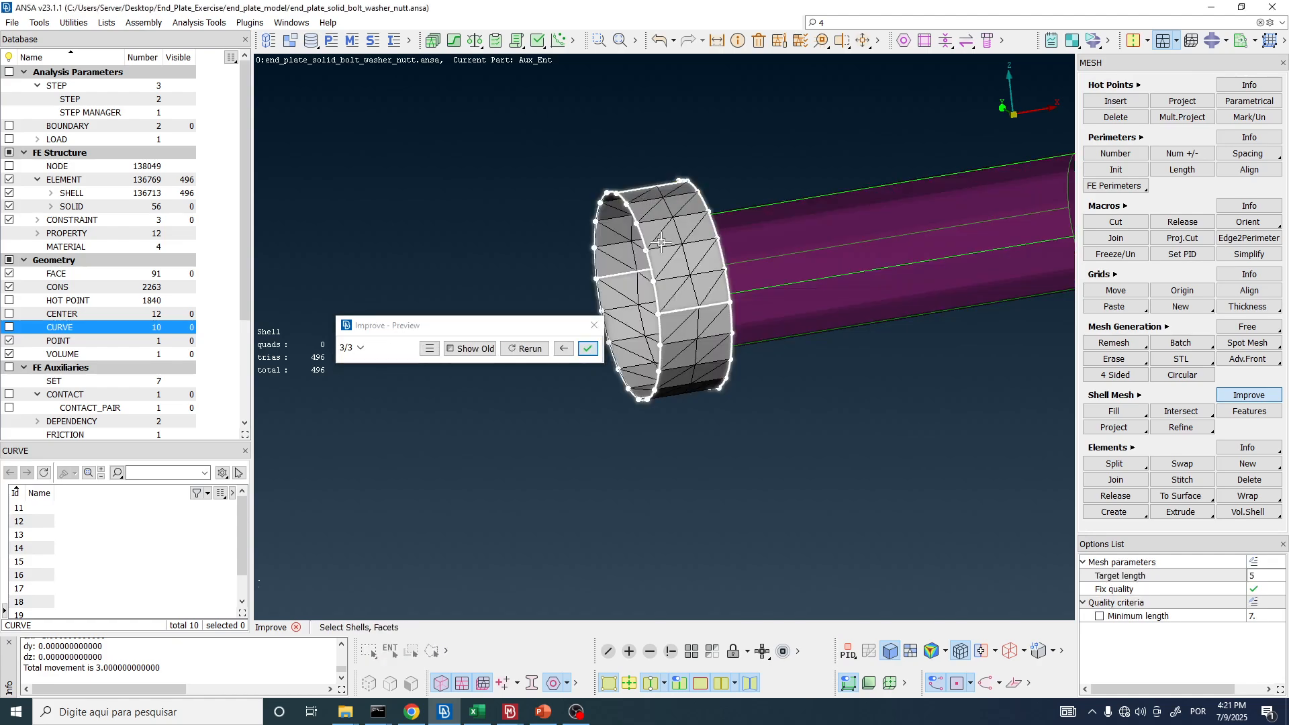
left_click(595, 326)
- Inspect the reconstructed mesh on the bolt head's cylindrical side
scroll(702, 322, "up", 4)
left_click_drag(703, 322, 681, 237, "ctrl")
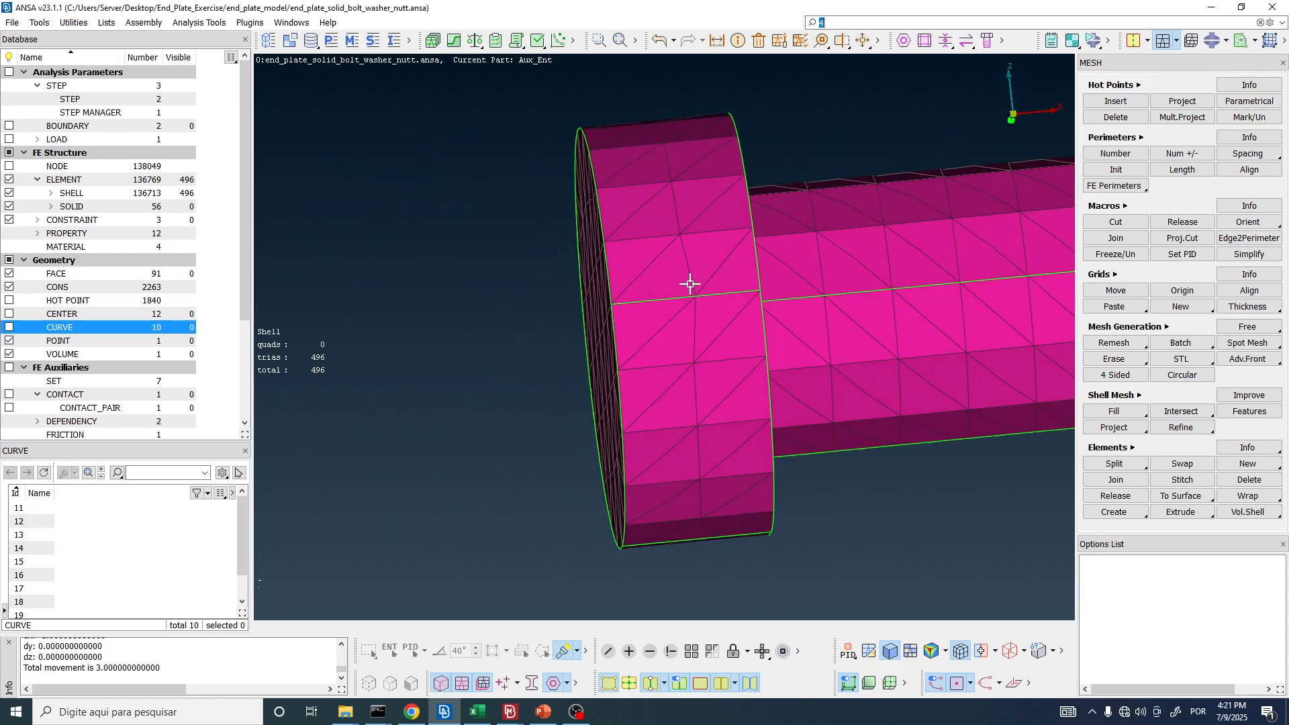
scroll(697, 313, "up", 4)
mouse_move(697, 313)
left_mouse_down("ctrl")
mouse_move(642, 207)
mouse_move(714, 308)
mouse_move(702, 305)
left_mouse_up("ctrl")
scroll(611, 292, "down", 4)
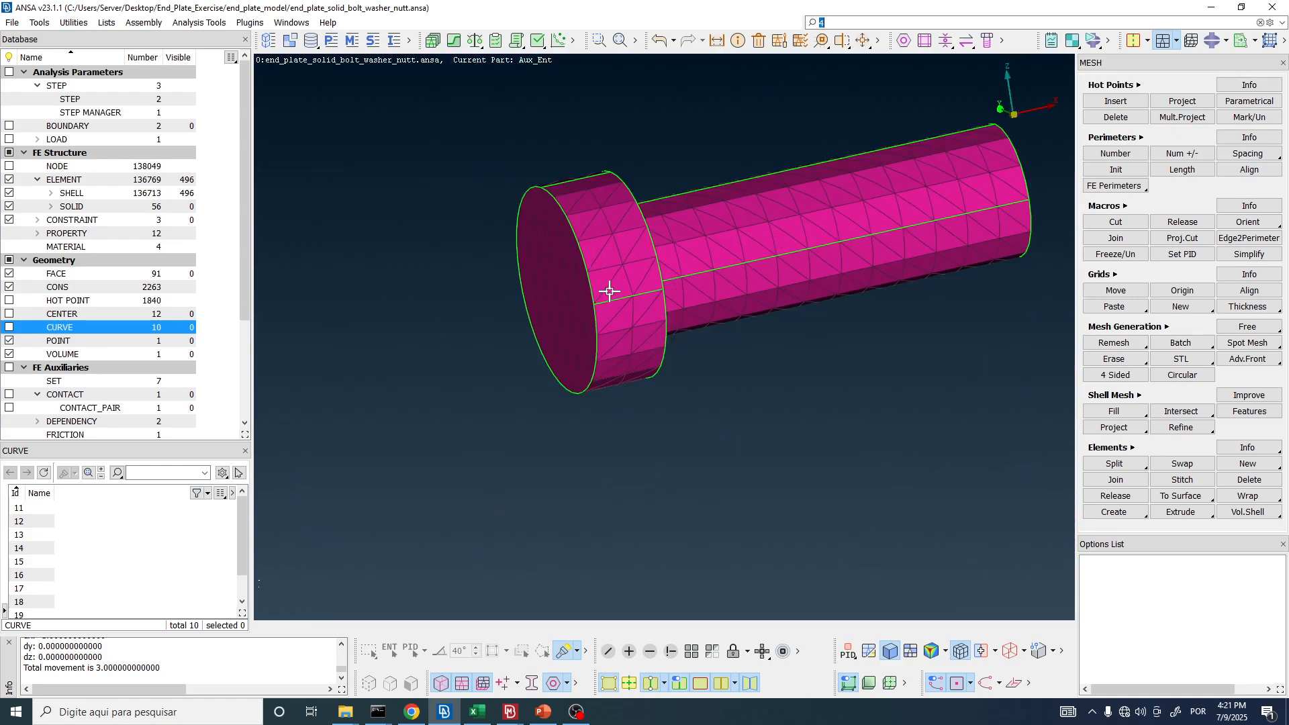
- Reconstruct the bolt head's cylindrical side mesh again, using the 40° feature angle, target length 5 and Fix quality enabled
left_click(1133, 399)
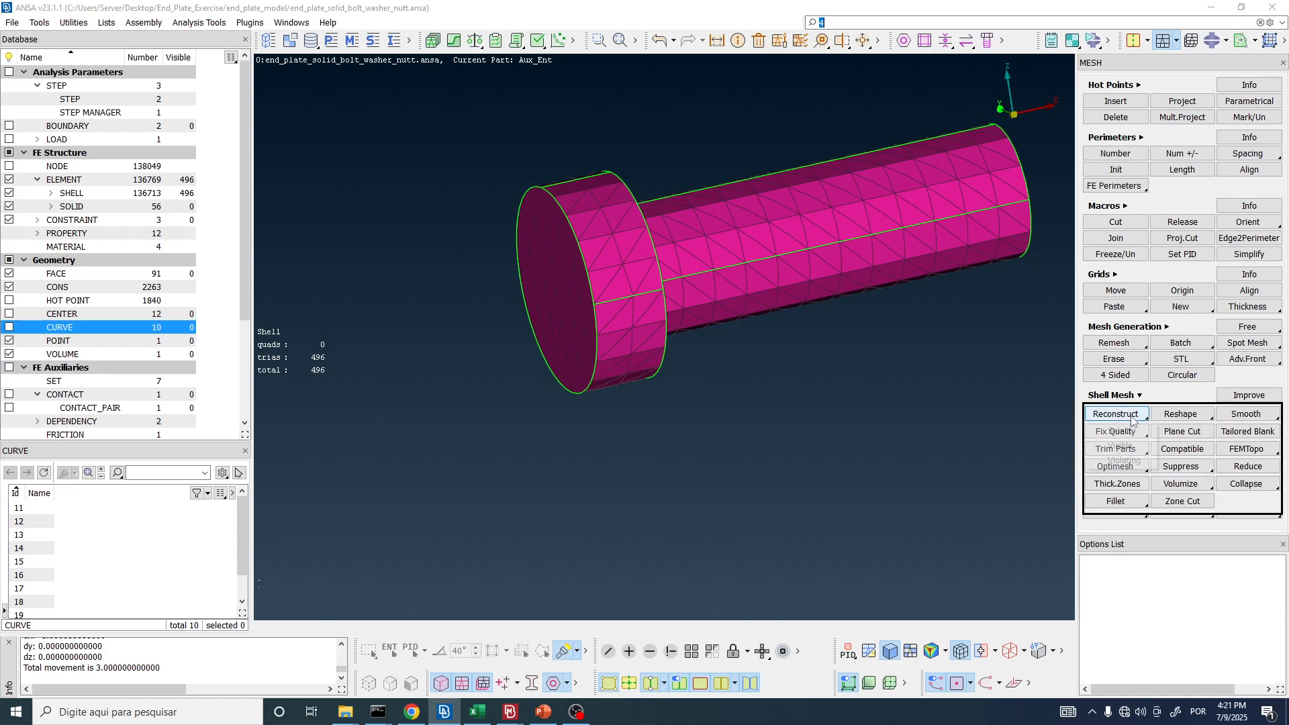
right_click(1132, 417)
left_click(1128, 431)
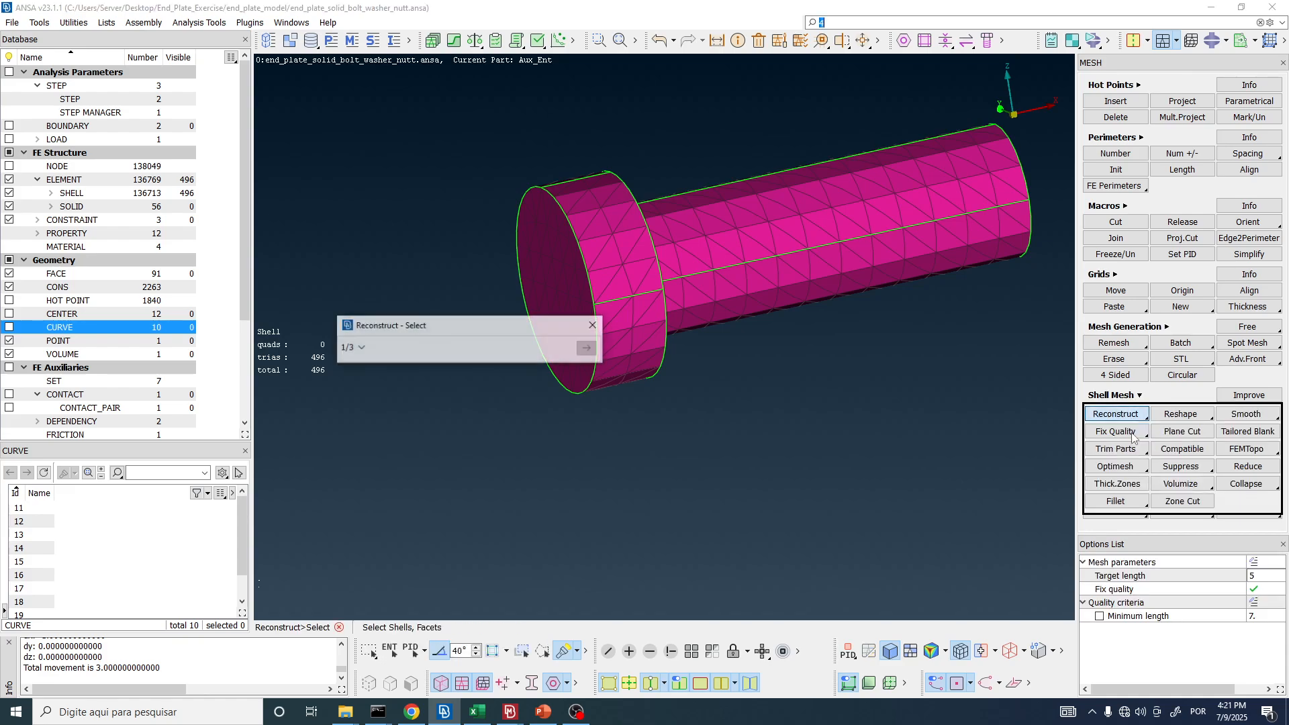
left_click(1258, 590)
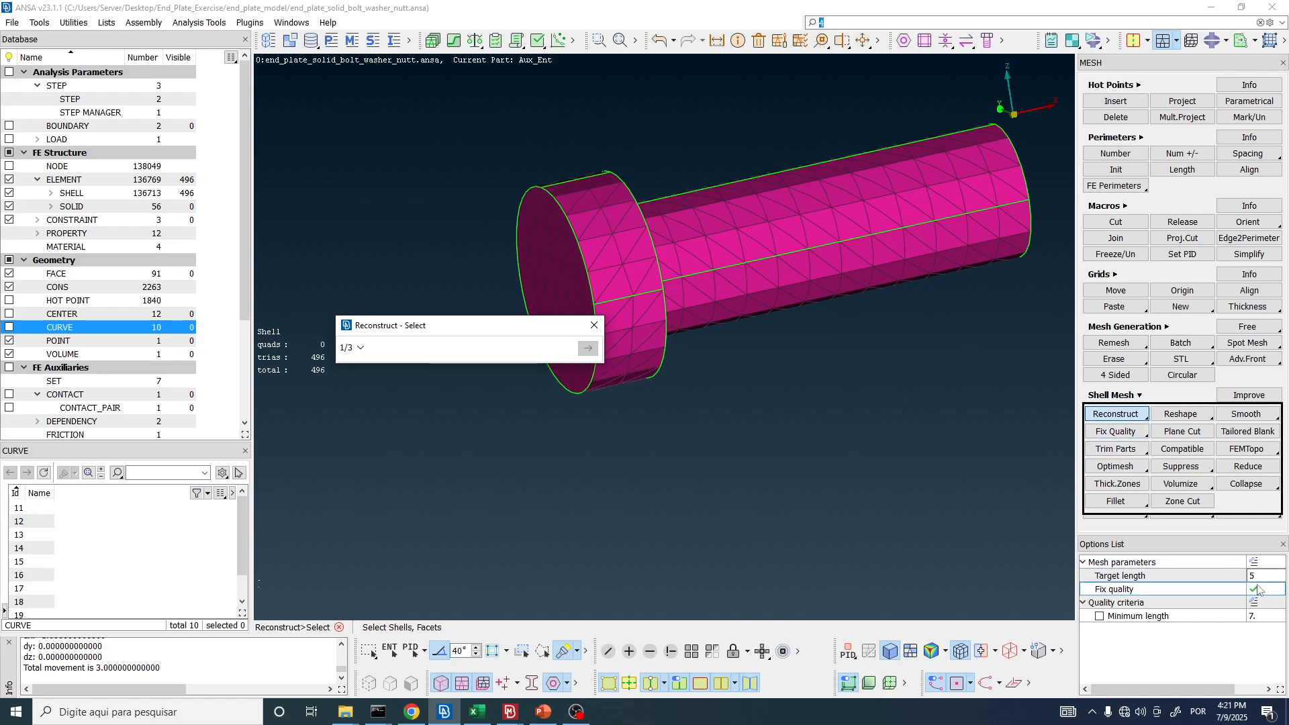
left_click(1255, 616)
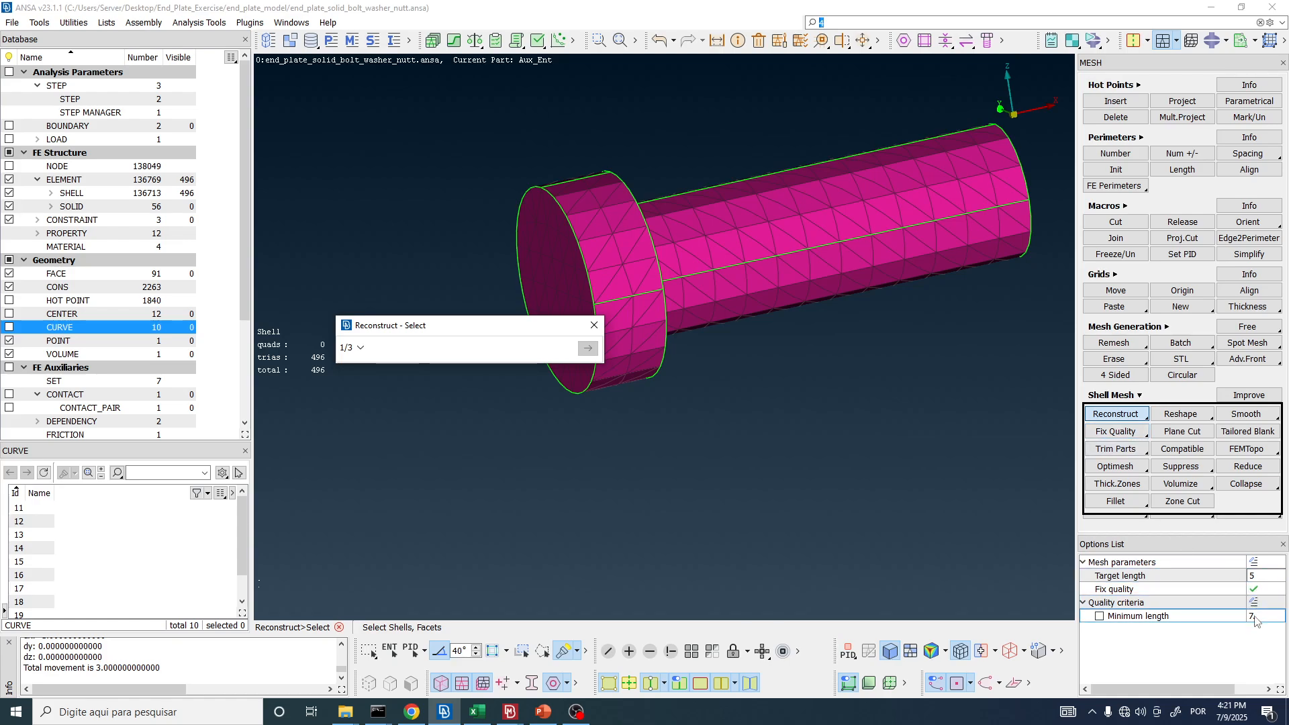
left_click(1259, 580)
left_click(591, 253)
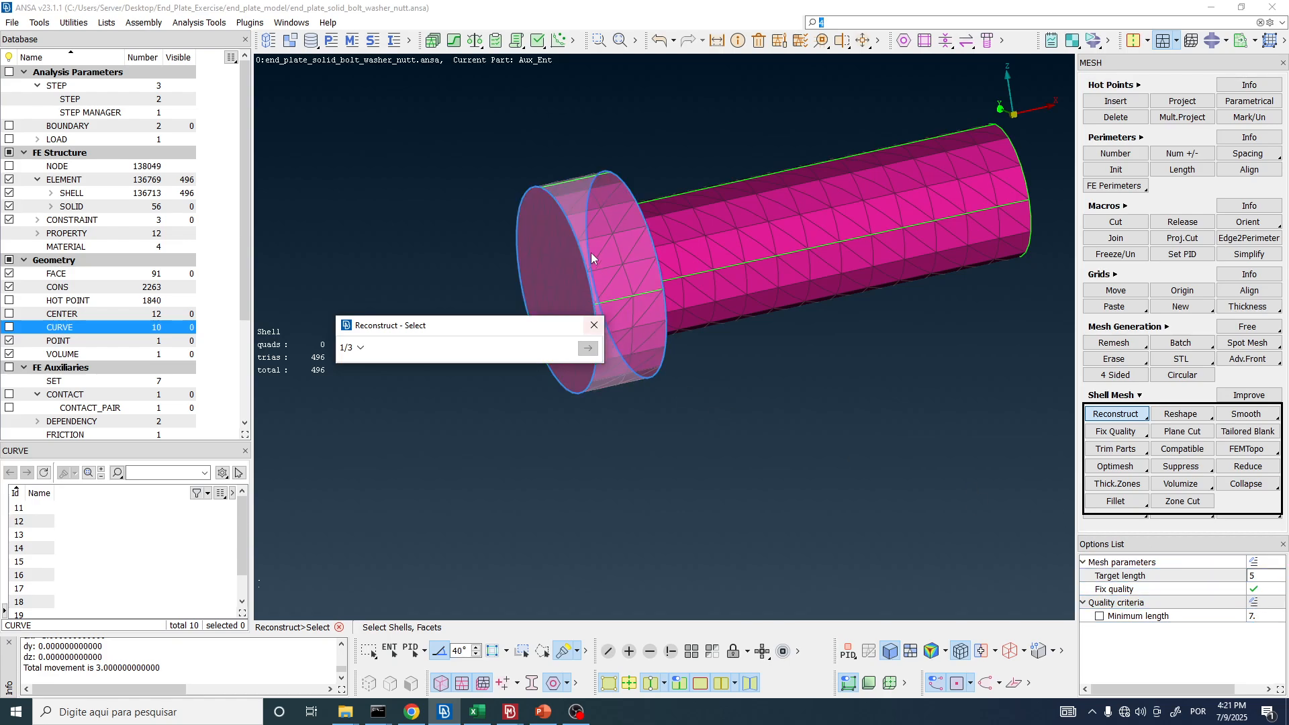
scroll(600, 233, "up", 3)
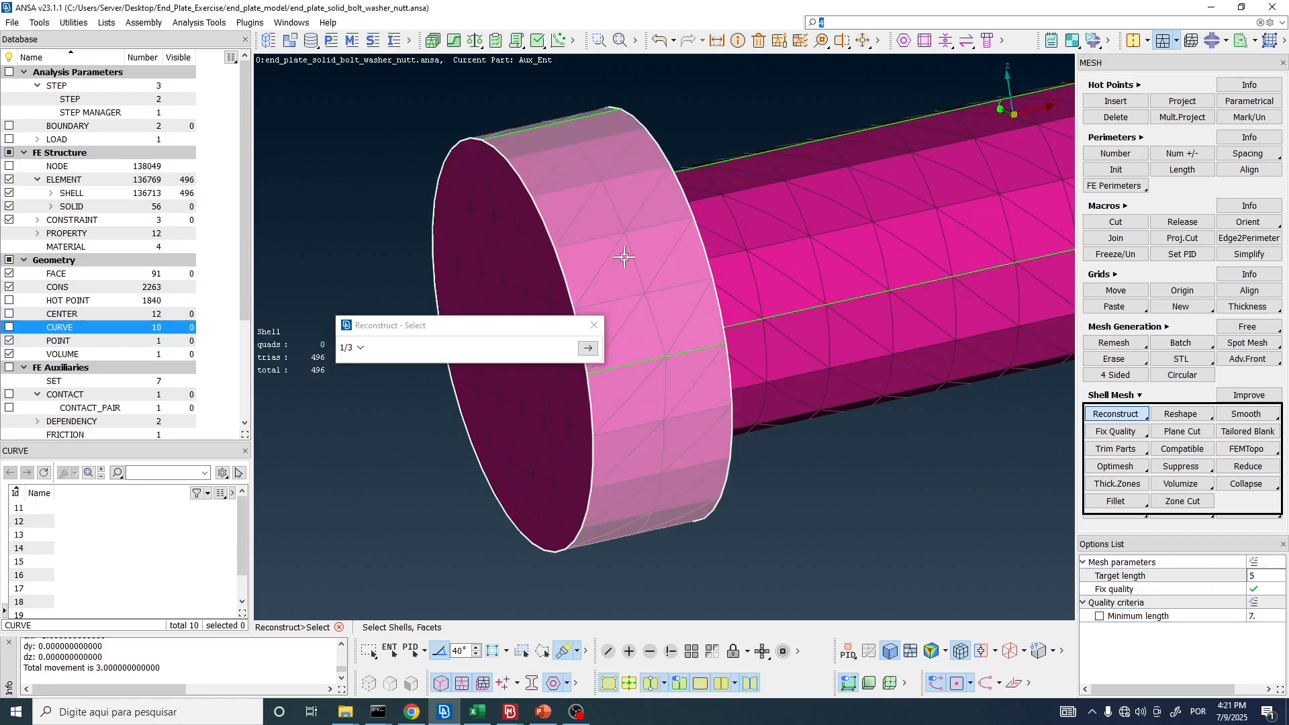
left_click_drag(649, 337, 714, 172, "ctrl")
middle_click(713, 171)
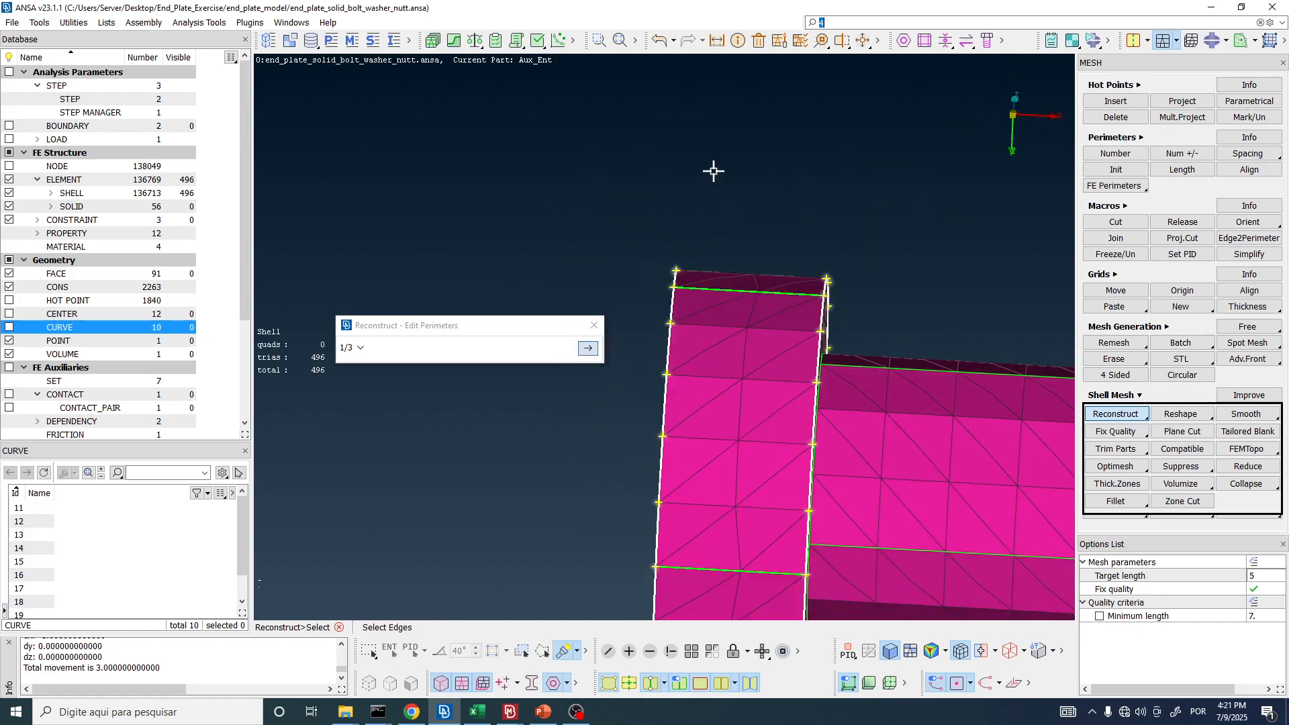
left_click_drag(748, 226, 815, 317, "ctrl")
middle_click(808, 317)
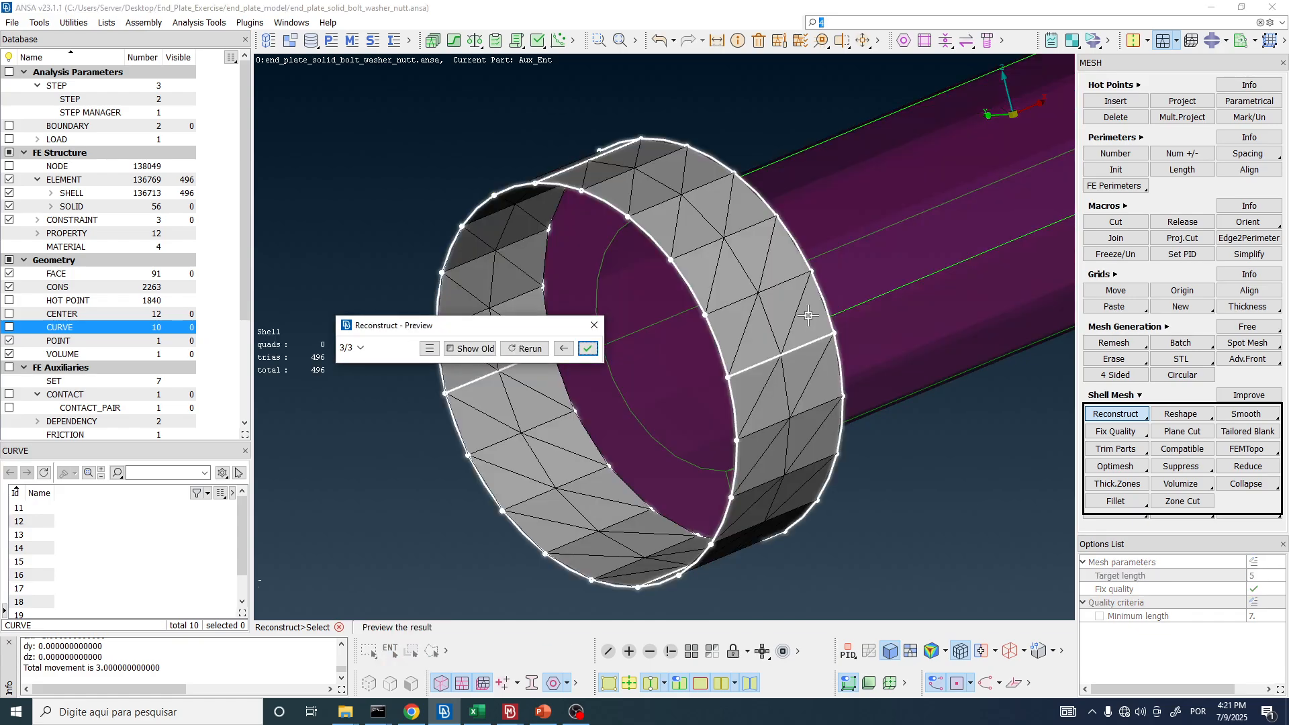
middle_click(731, 256)
- Leave the reconstruction and inspect the bolt's surface mesh around the head, its outer end face and the shank
mouse_move(732, 258)
left_mouse_down("ctrl")
mouse_move(717, 213)
mouse_move(689, 193)
mouse_move(694, 124)
mouse_move(732, 368)
mouse_move(714, 288)
mouse_move(744, 385)
mouse_move(748, 274)
mouse_move(860, 302)
mouse_move(714, 267)
left_mouse_up("ctrl")
scroll(764, 361, "down", 5)
scroll(764, 362, "up", 3)
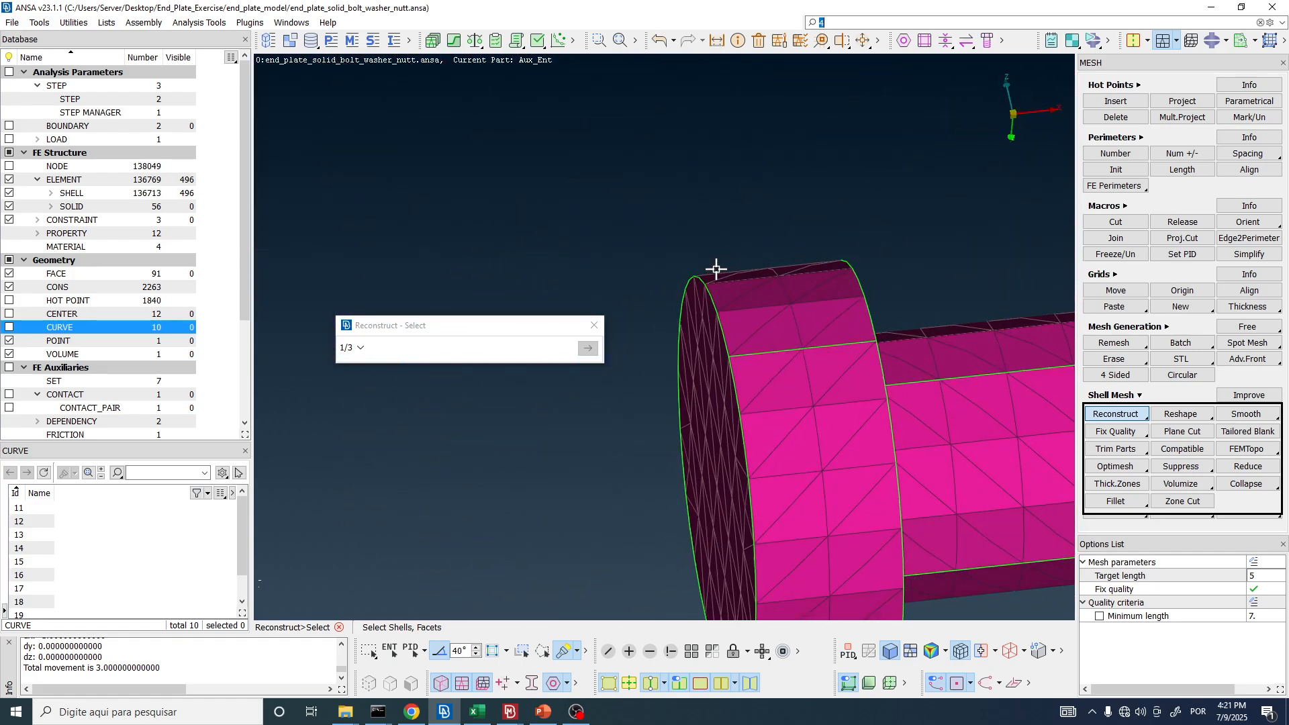
key("Escape")
left_click_drag(610, 317, 712, 328, "ctrl")
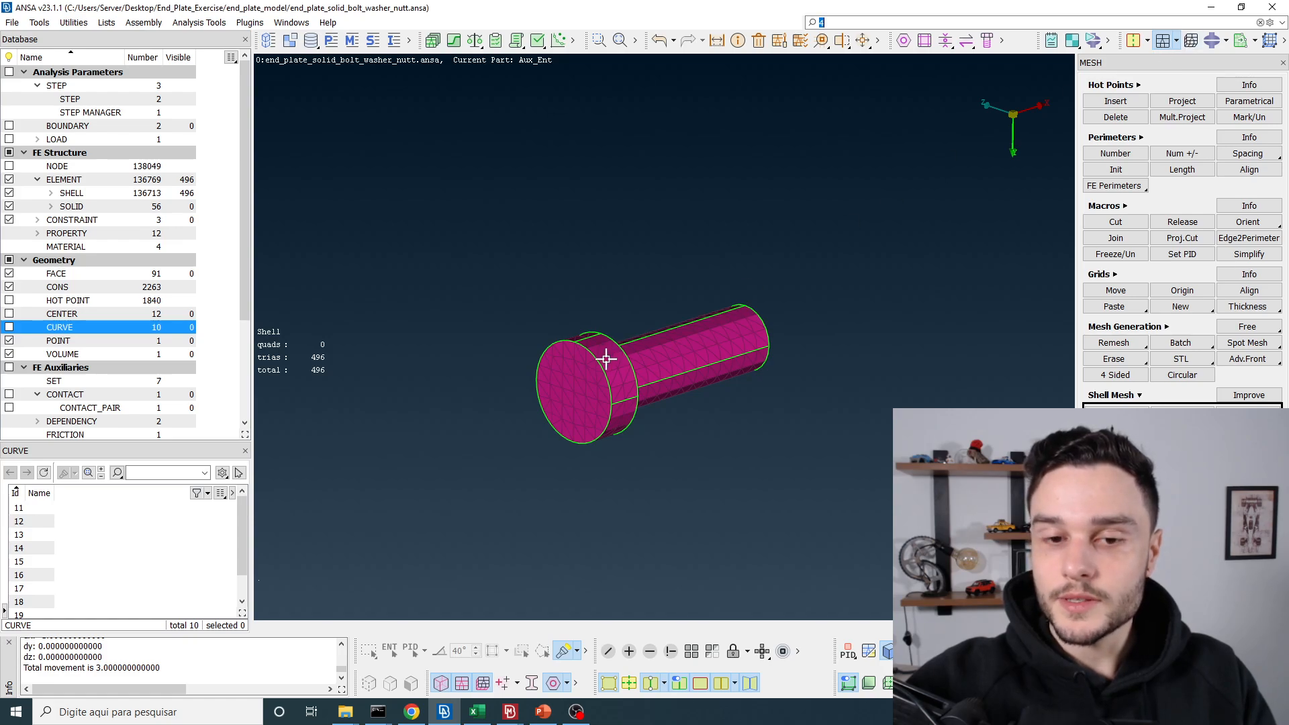
scroll(607, 359, "up", 4)
left_click_drag(613, 357, 532, 376, "ctrl")
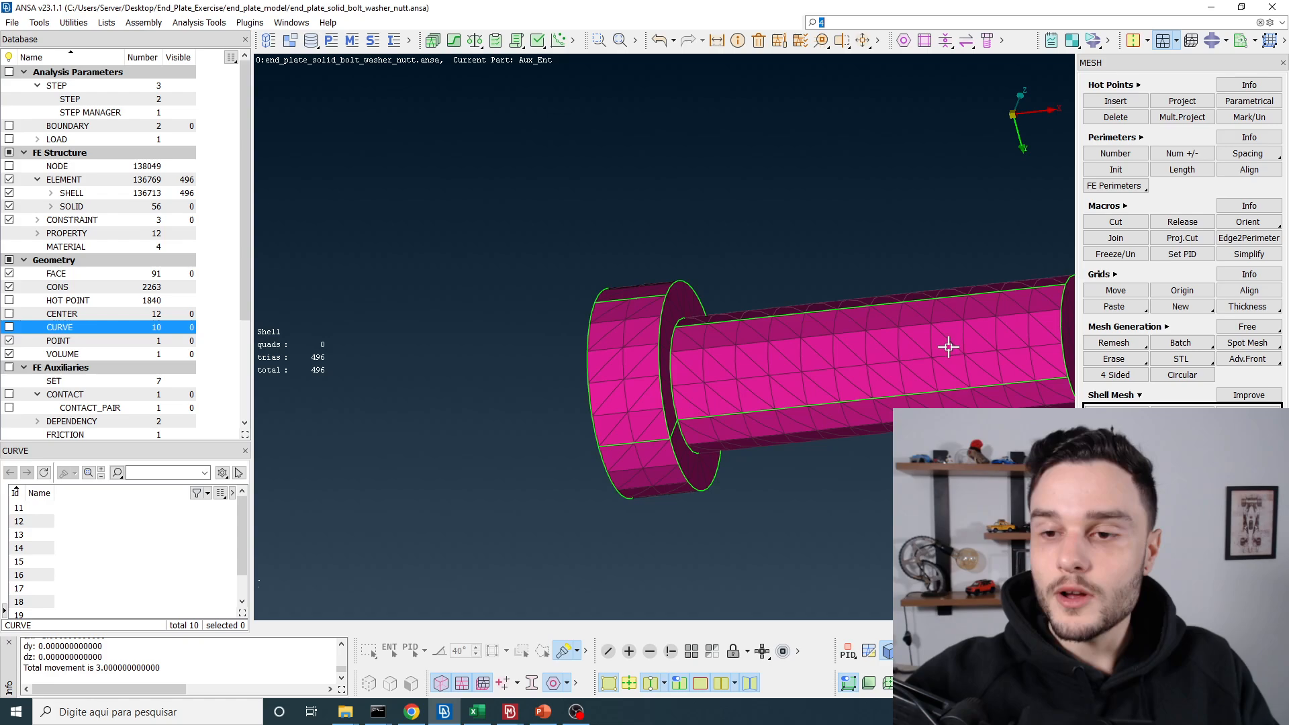
middle_click_drag(949, 347, 817, 403, "ctrl")
left_click_drag(817, 402, 837, 383, "ctrl")
middle_click_drag(722, 411, 749, 313, "ctrl")
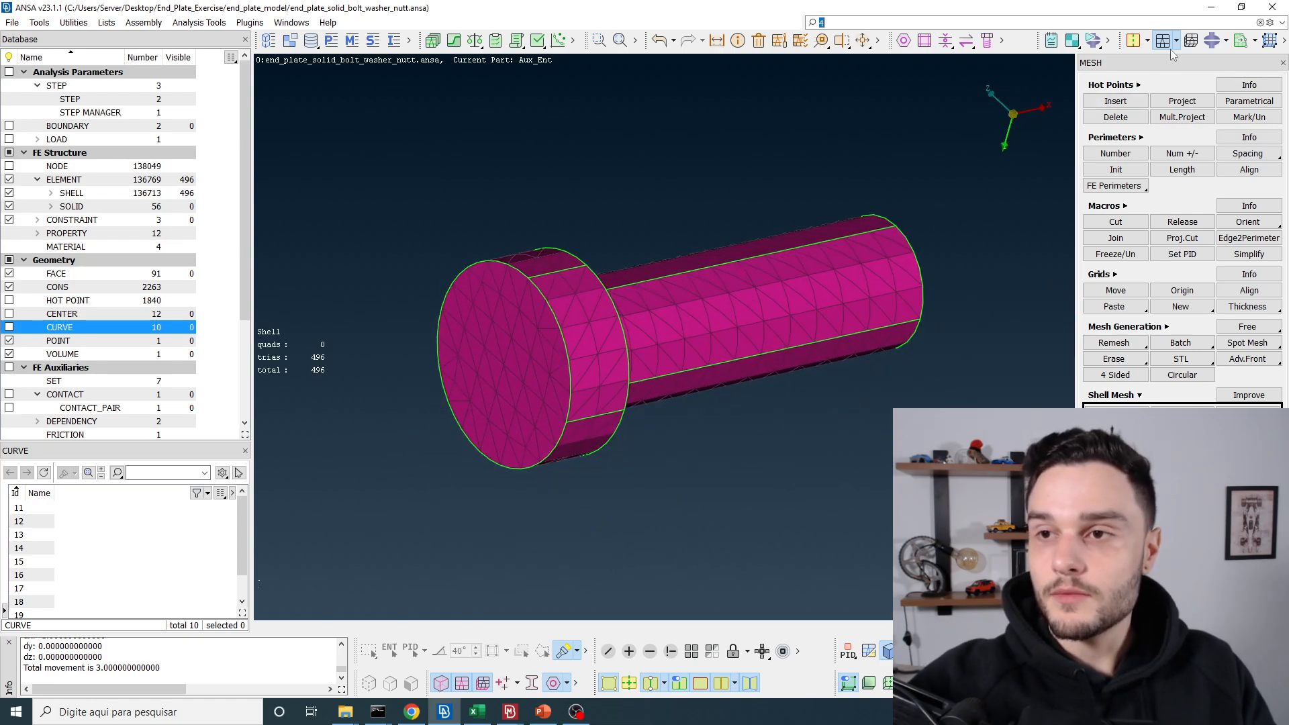
- Start defining a volume mesh volume with both Part and Property set to Ask always
left_click(1191, 41)
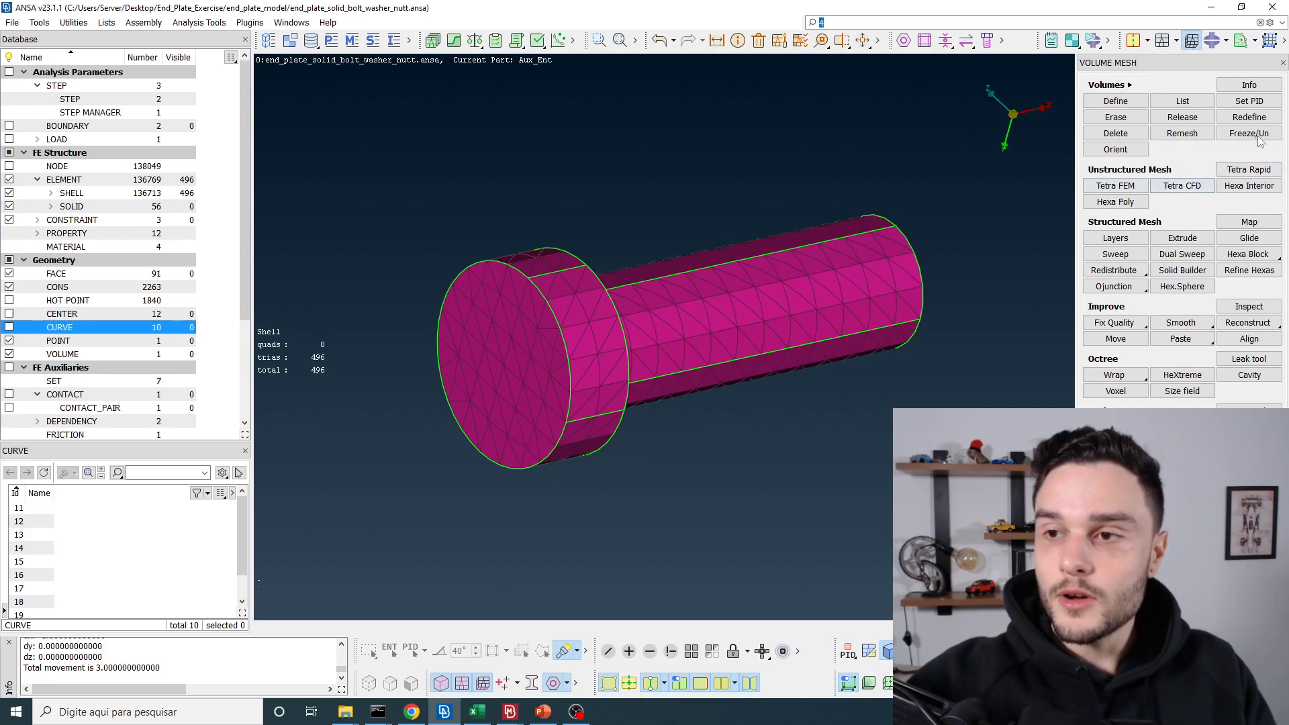
left_click(1118, 102)
left_click_drag(1001, 99, 394, 123)
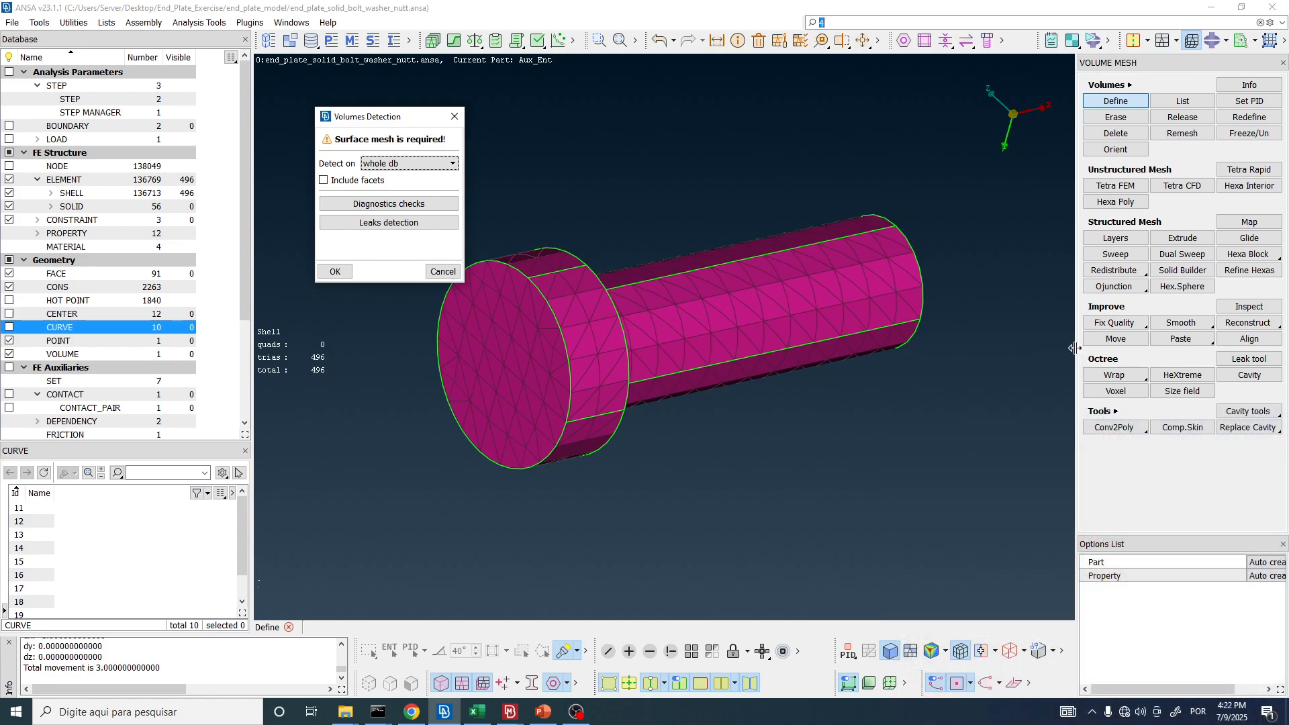
left_click_drag(1075, 348, 1032, 348)
left_click(1234, 567)
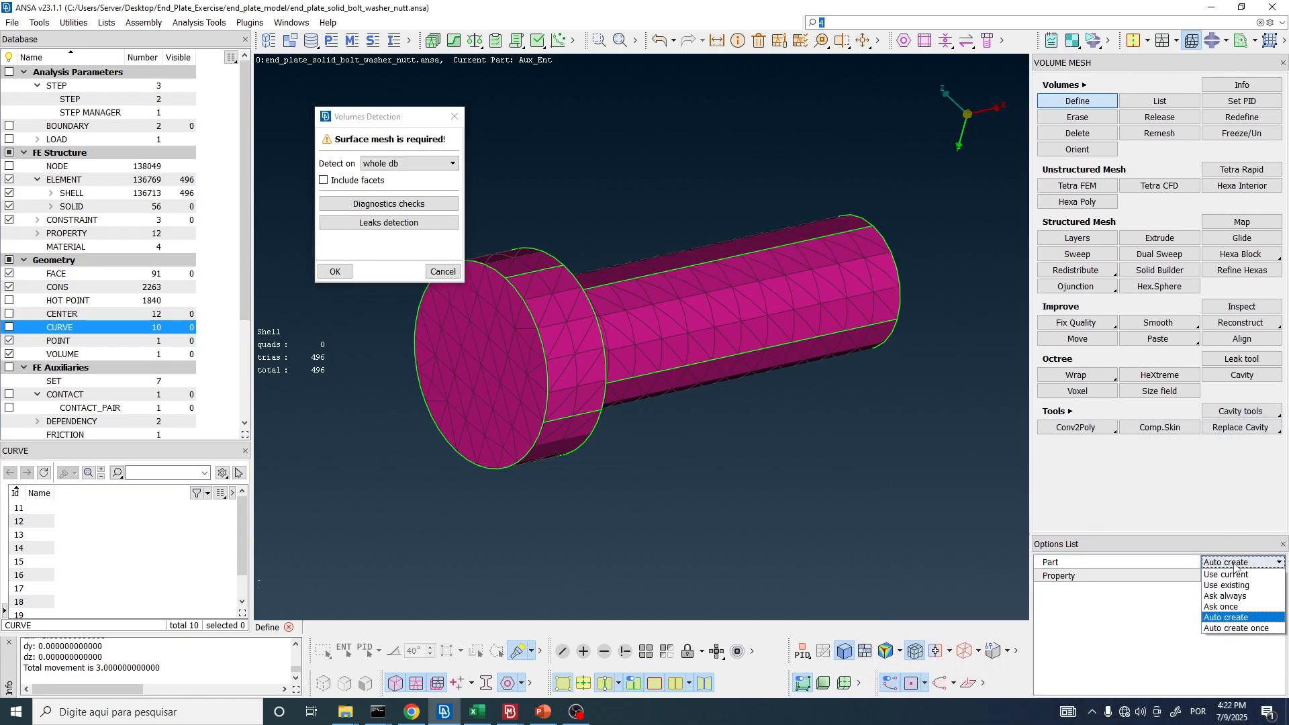
left_click(1225, 596)
left_click(1227, 577)
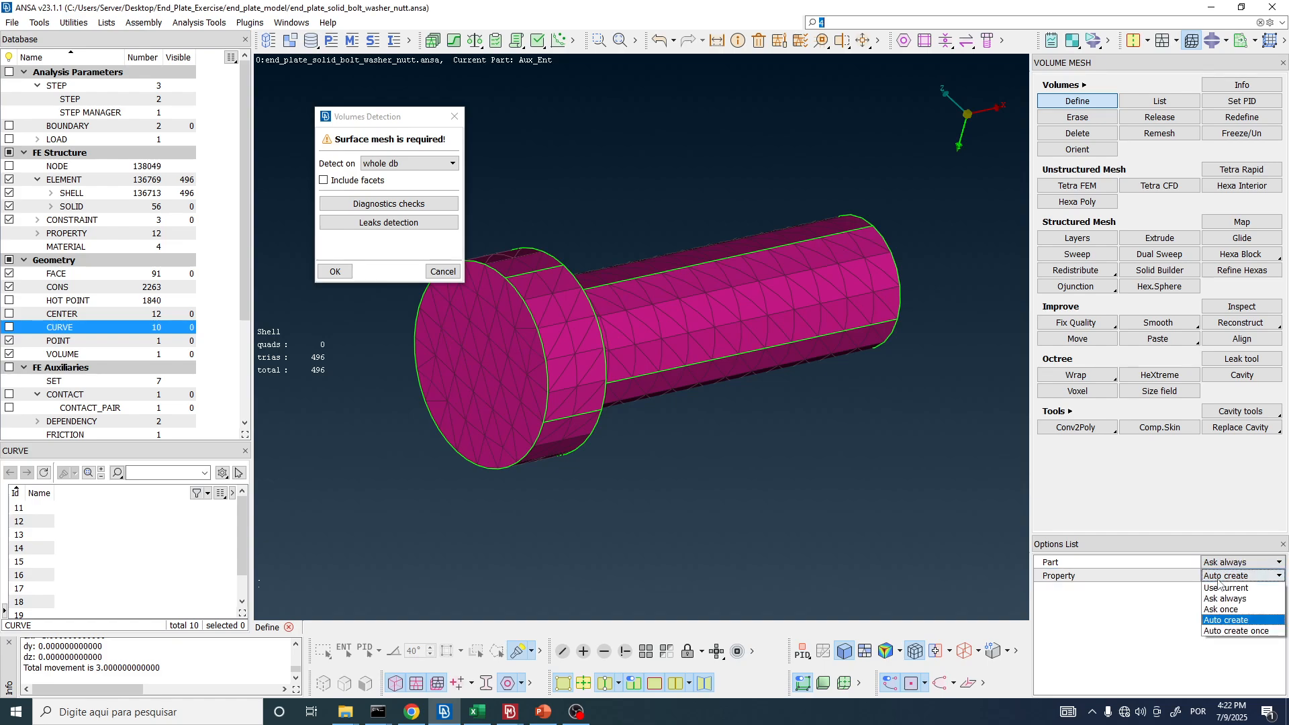
left_click(1226, 598)
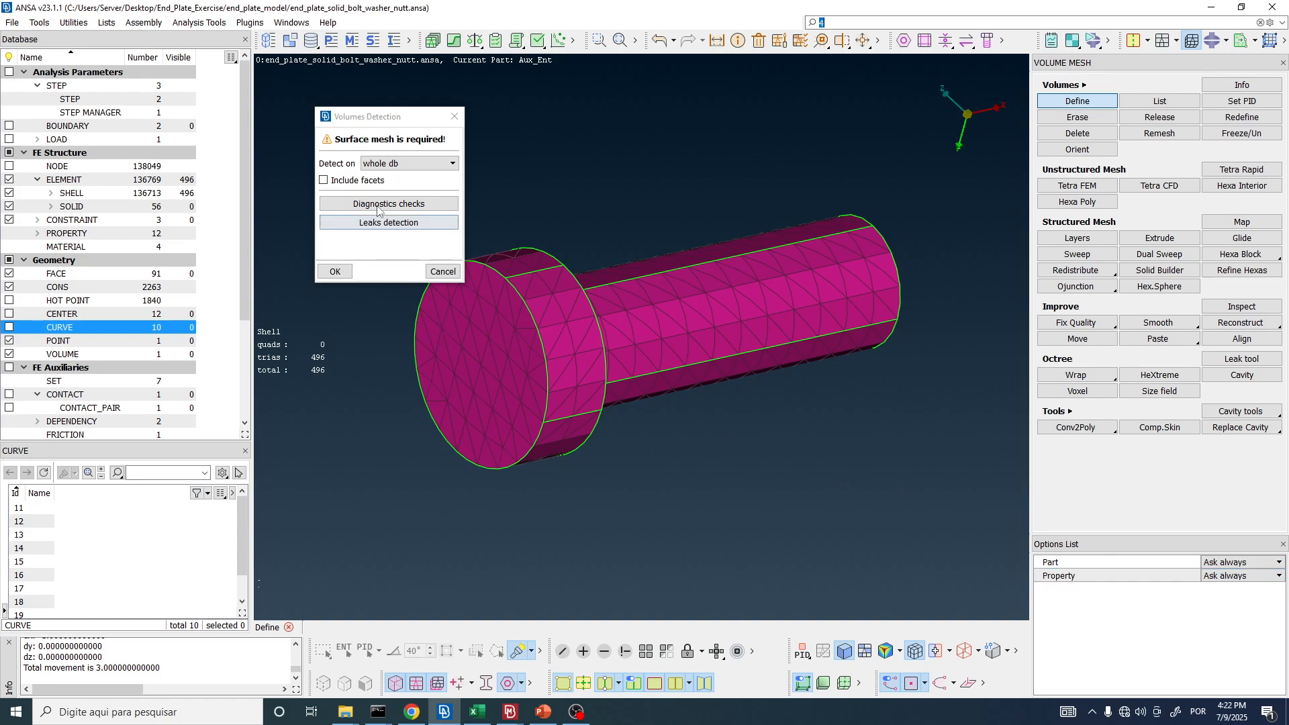
- Run the automatic volume detection on visible entities only
left_click(389, 168)
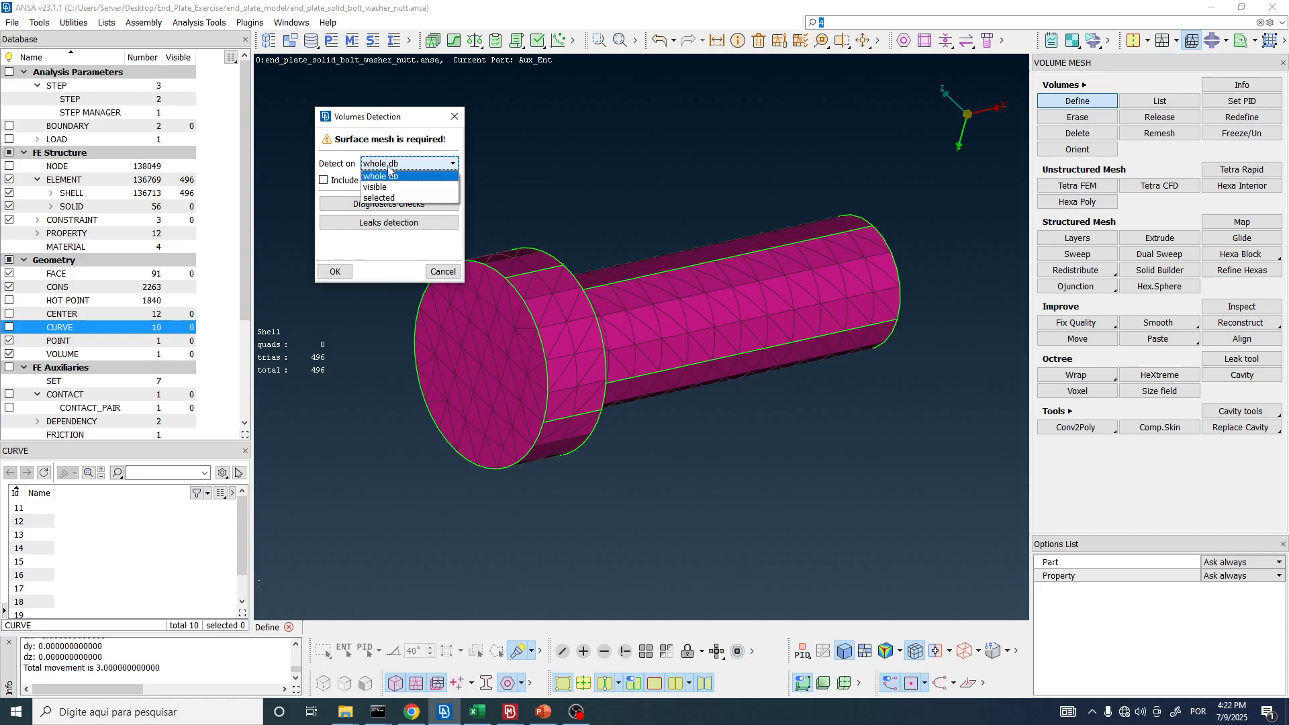
left_click(386, 188)
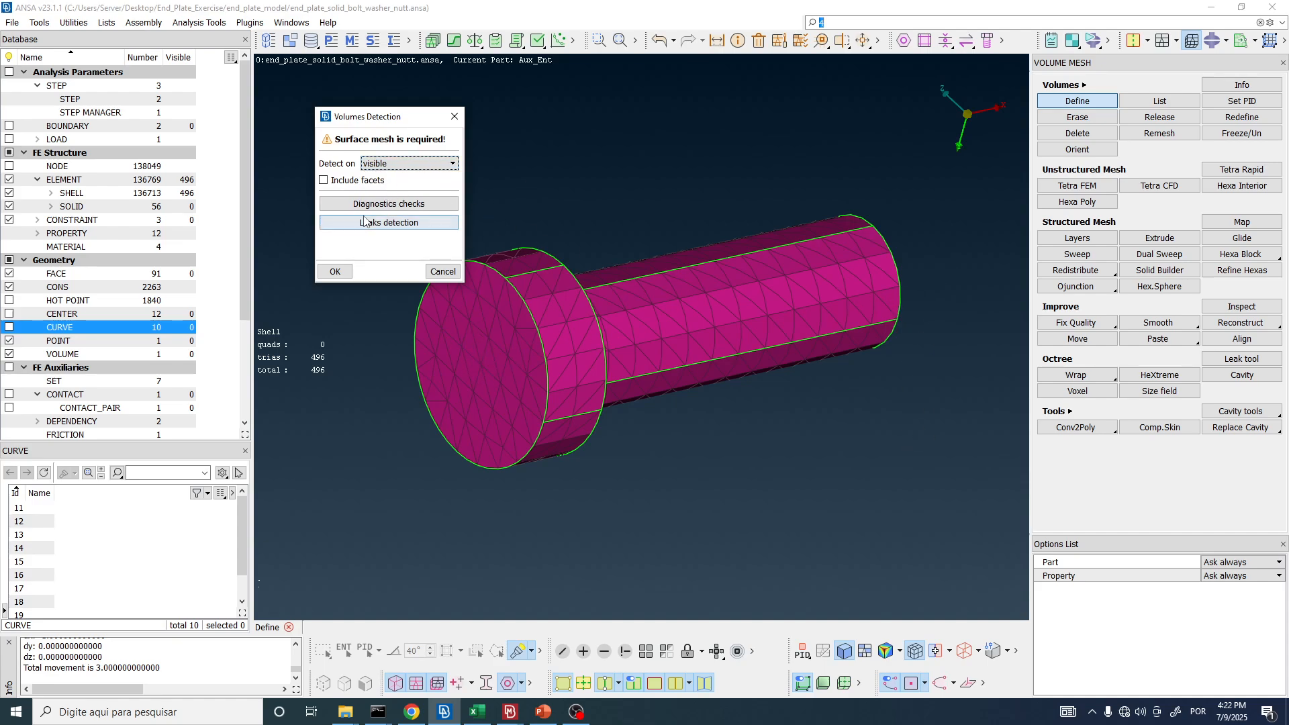
left_click(335, 270)
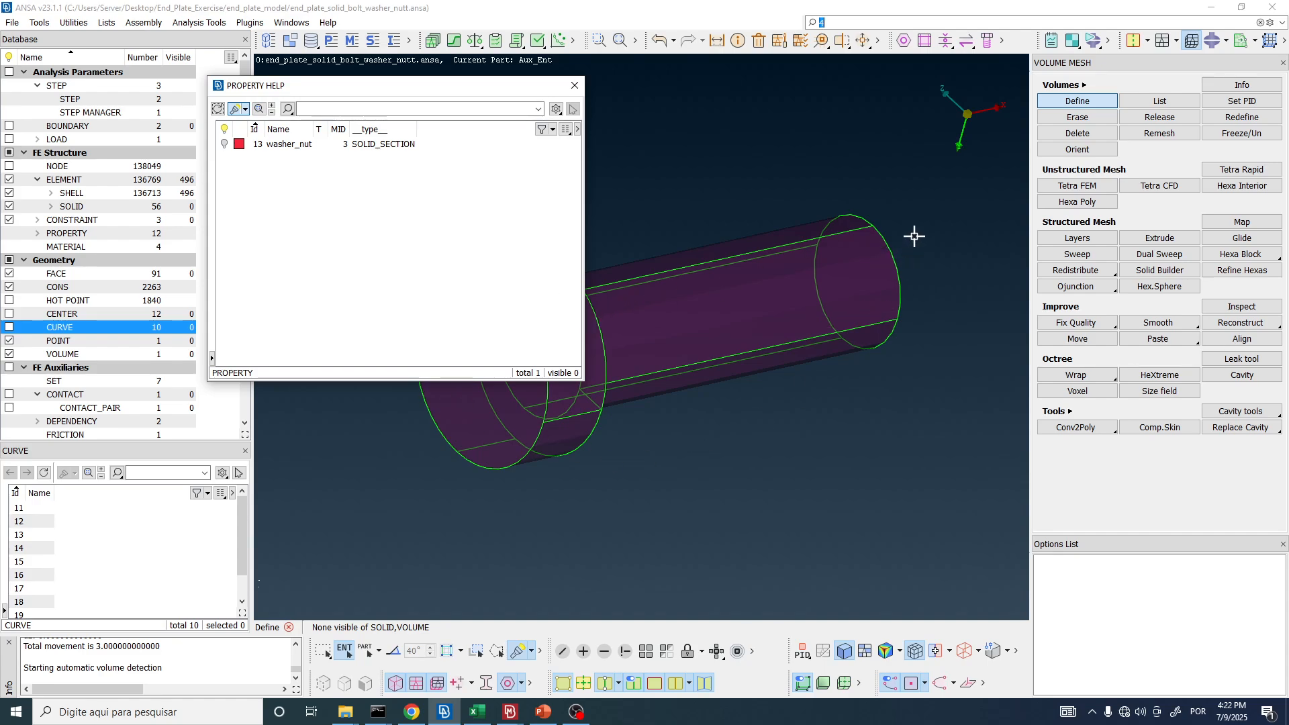
- Create a new SOLID_SECTION property named bolt for the detected volume
left_click(291, 145)
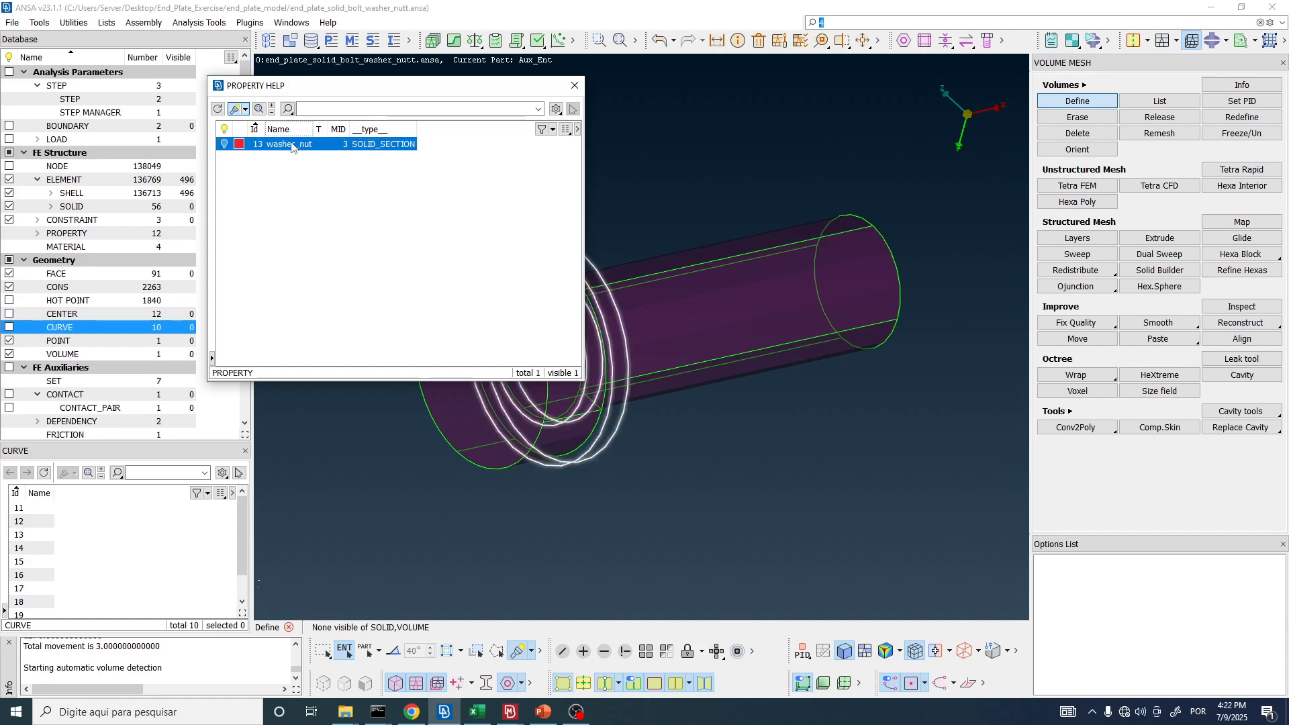
left_click(297, 162)
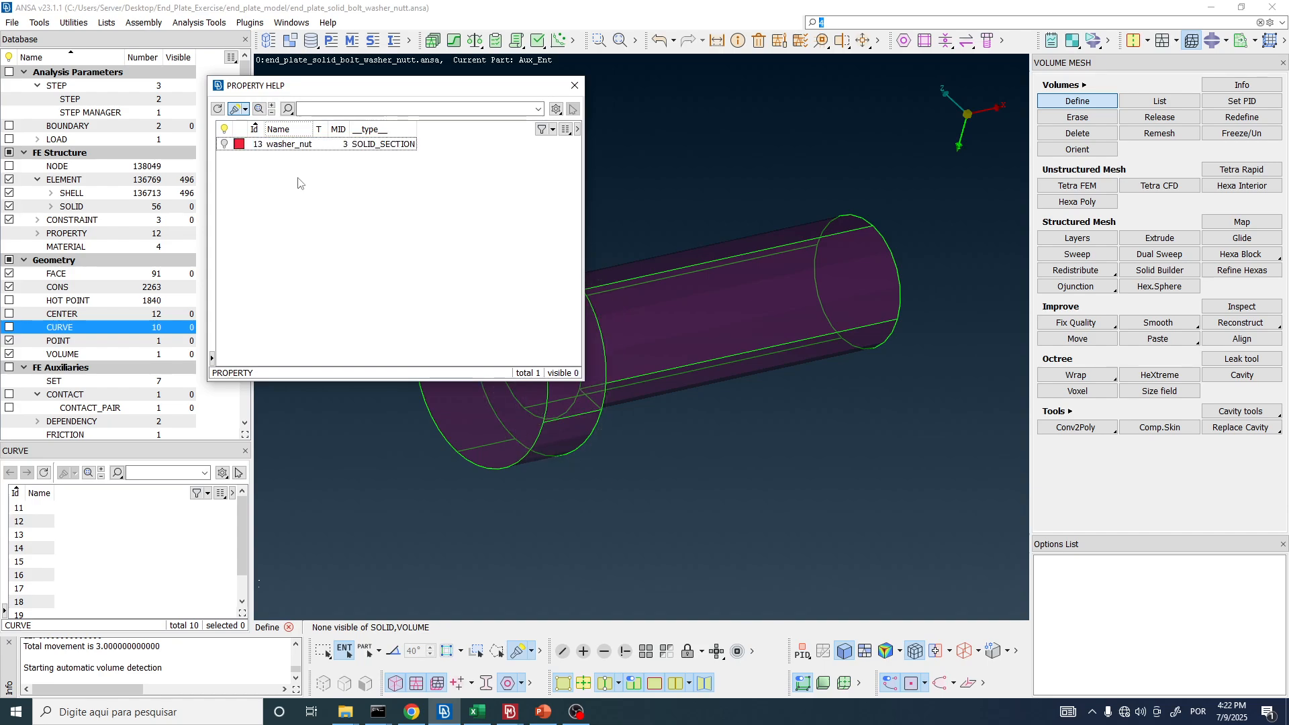
right_click(294, 178)
mouse_move(308, 233)
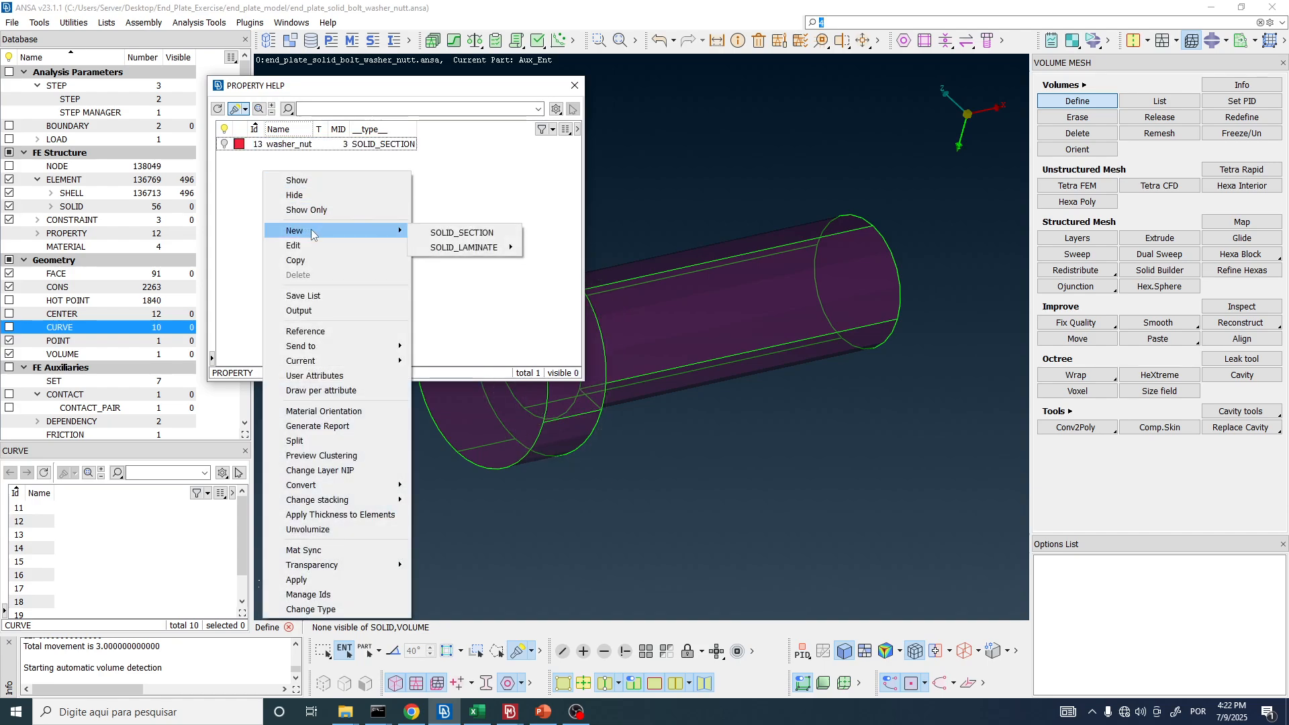
left_click(438, 231)
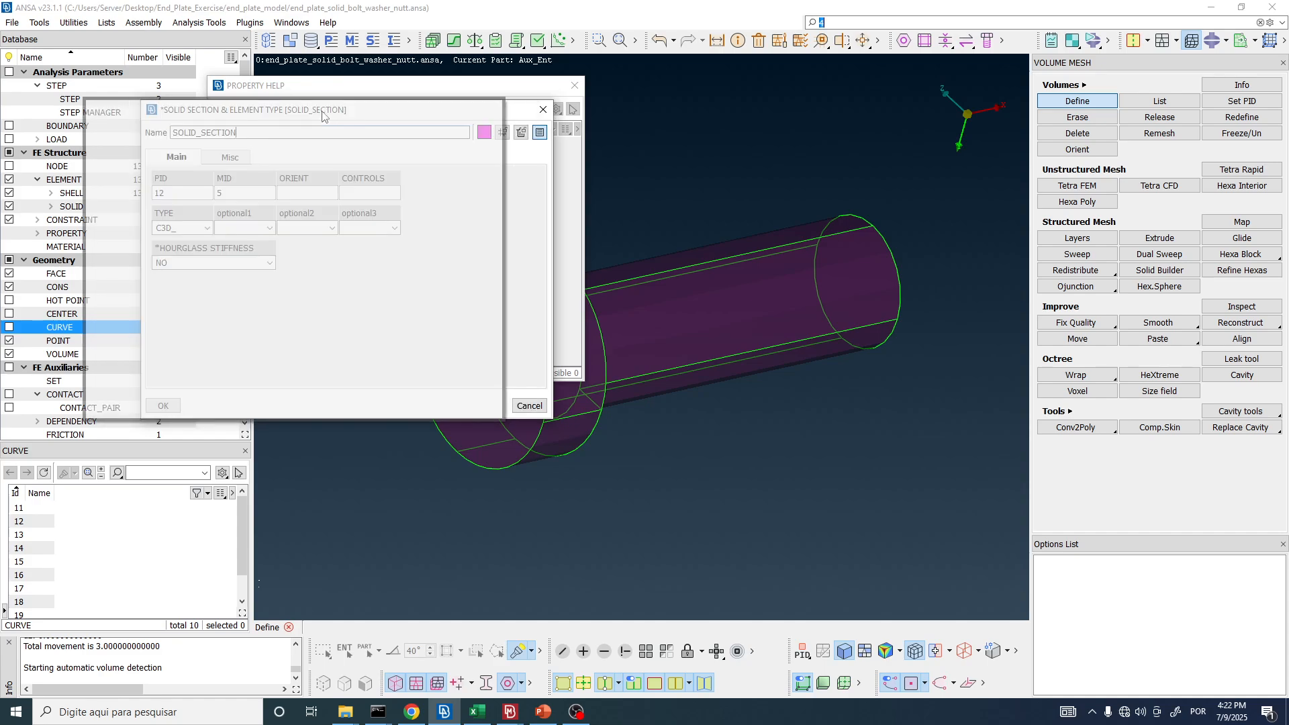
type("bolt")
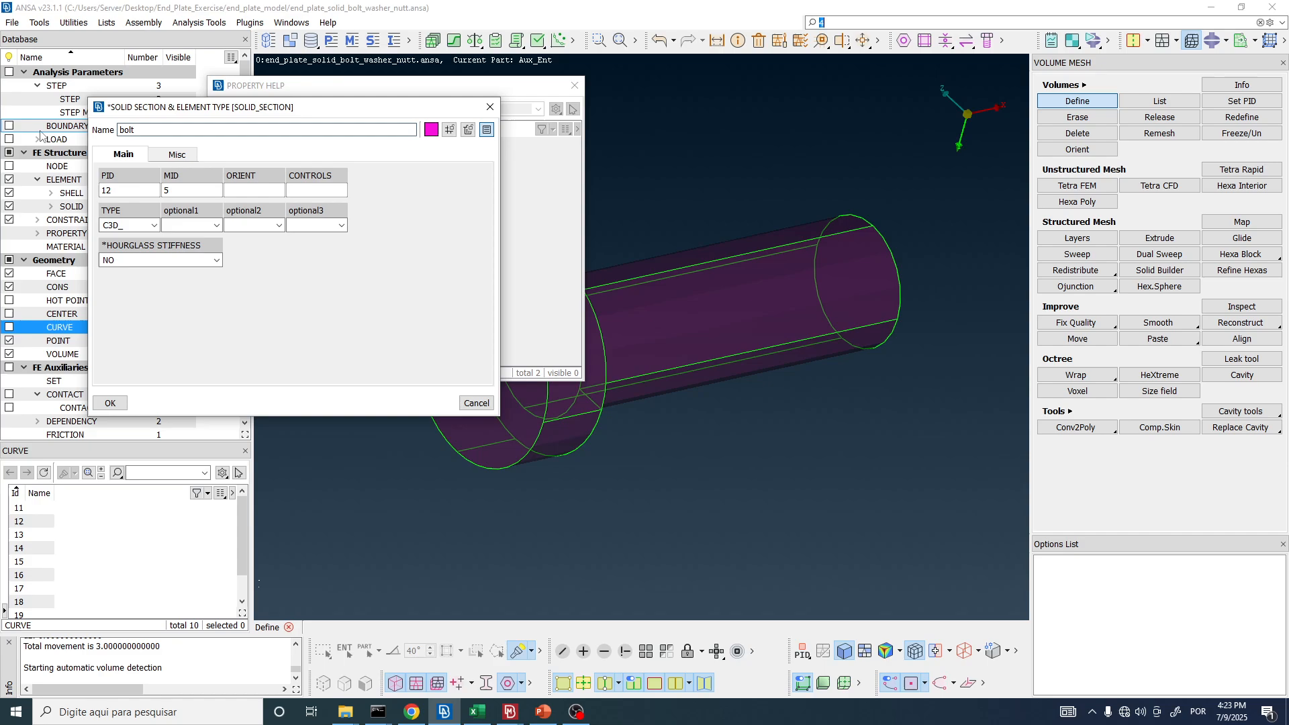
- Assign the Default MATERIAL with ID 4 to the bolt property
key("Tab")
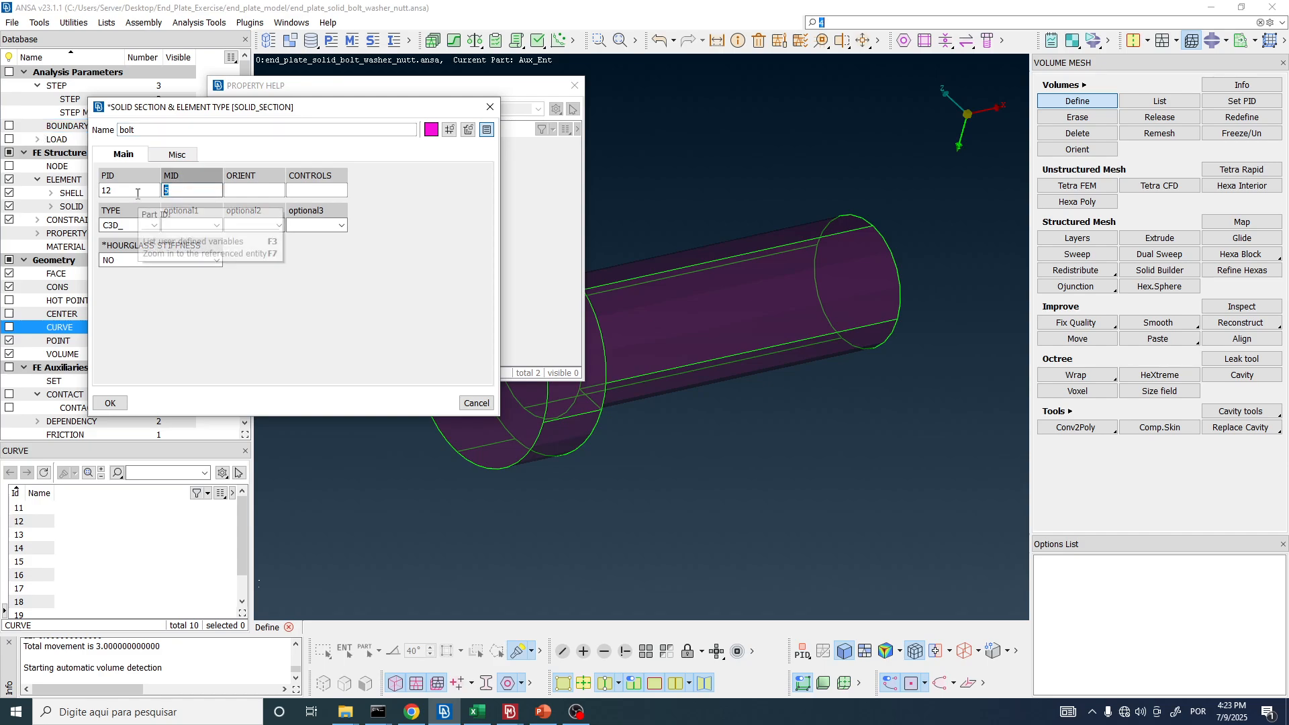
left_click(177, 190)
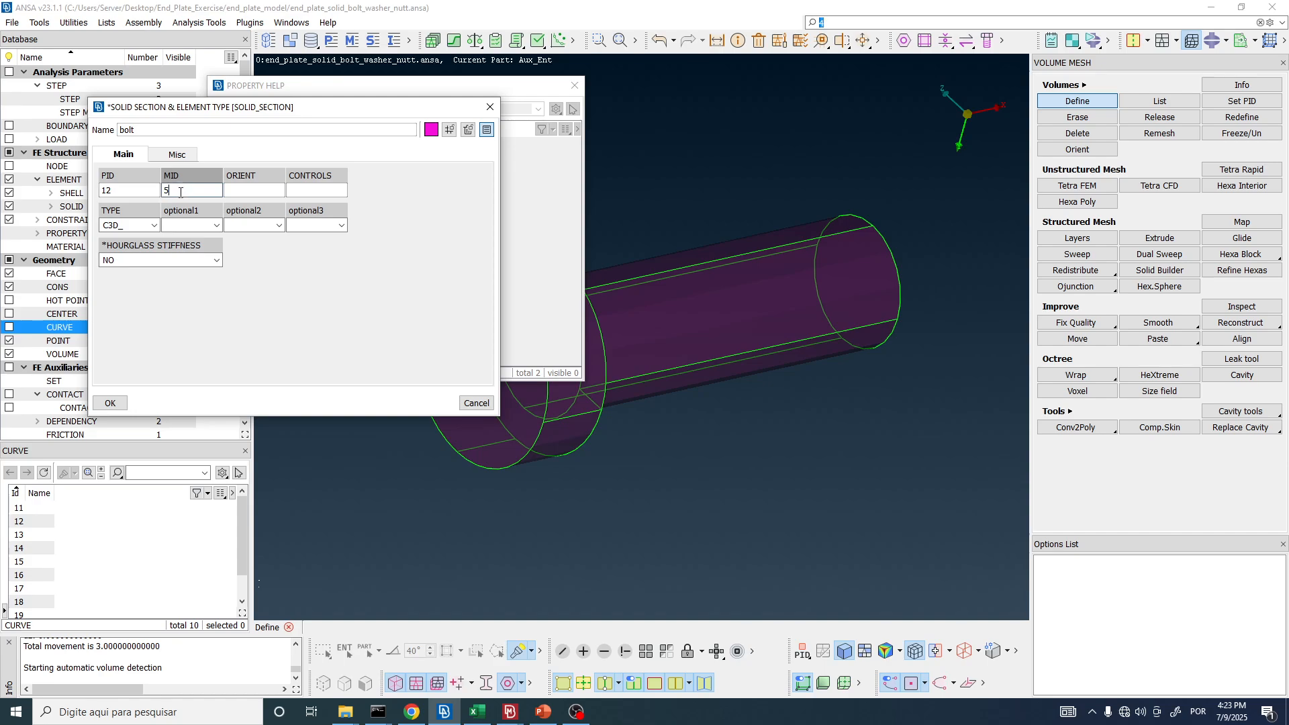
double_click(180, 192)
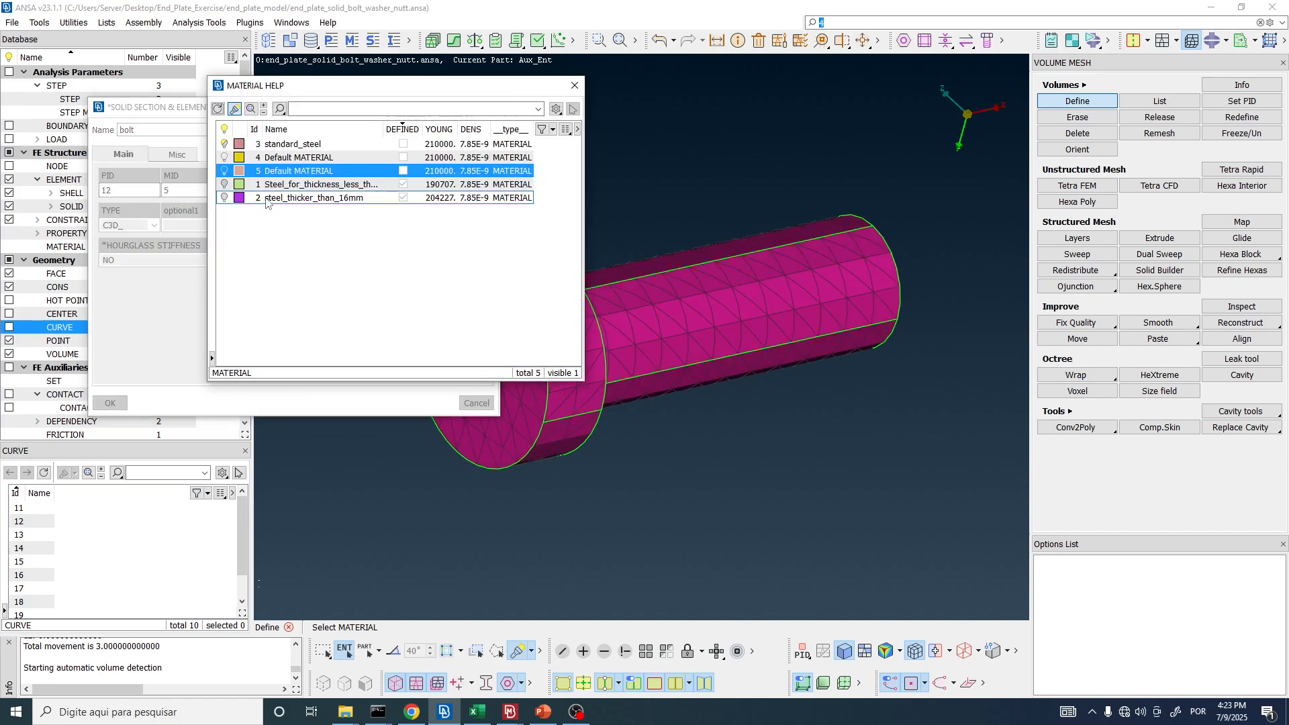
left_click(285, 219)
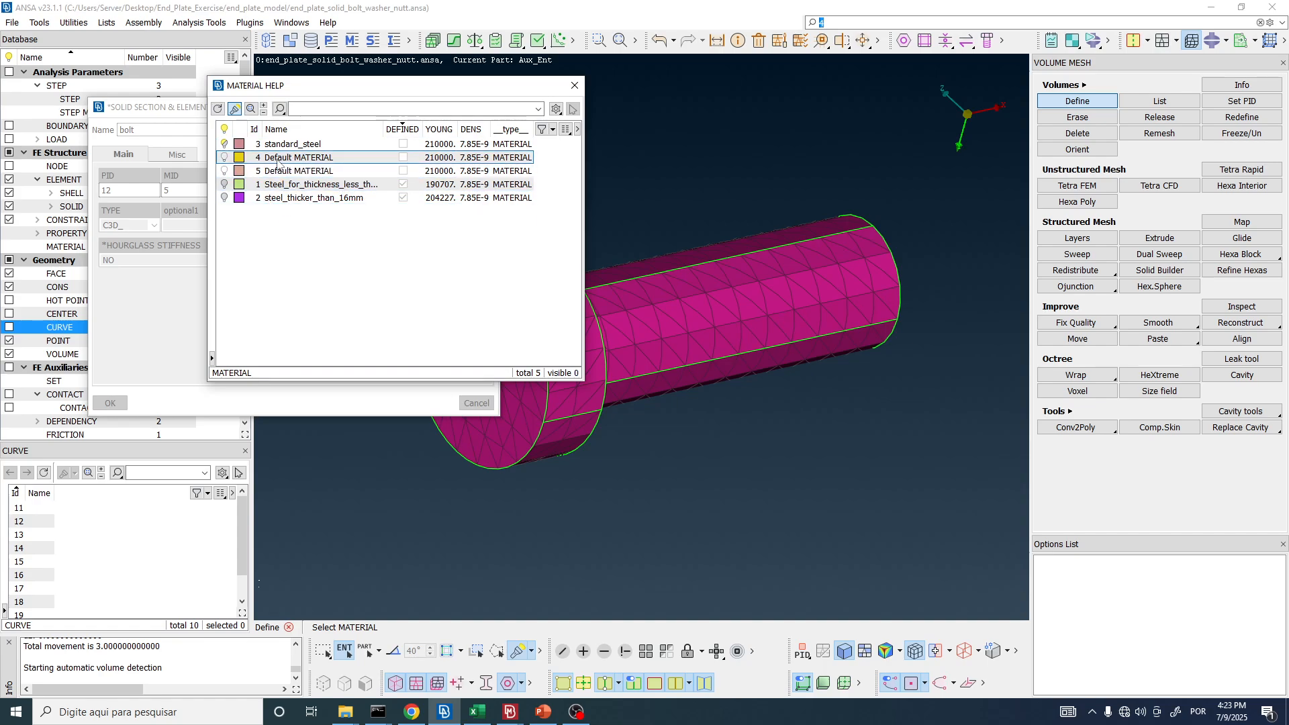
left_click(277, 160)
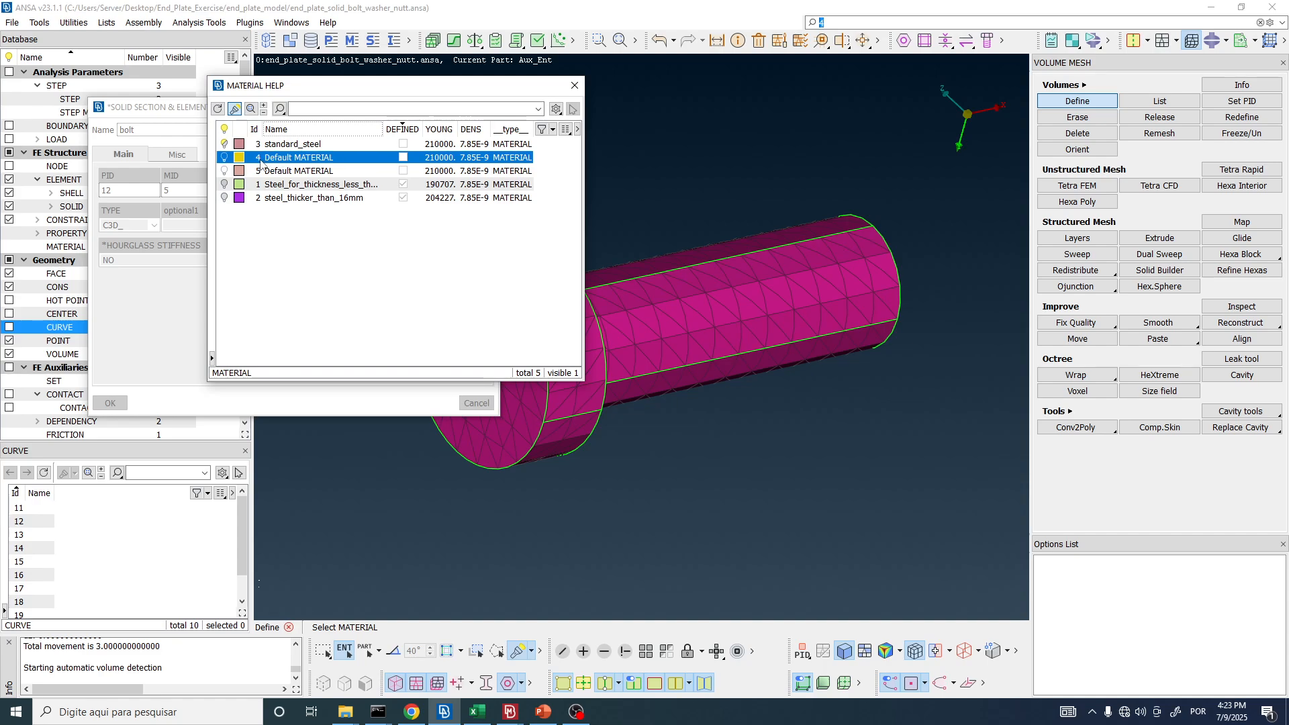
left_click(300, 161)
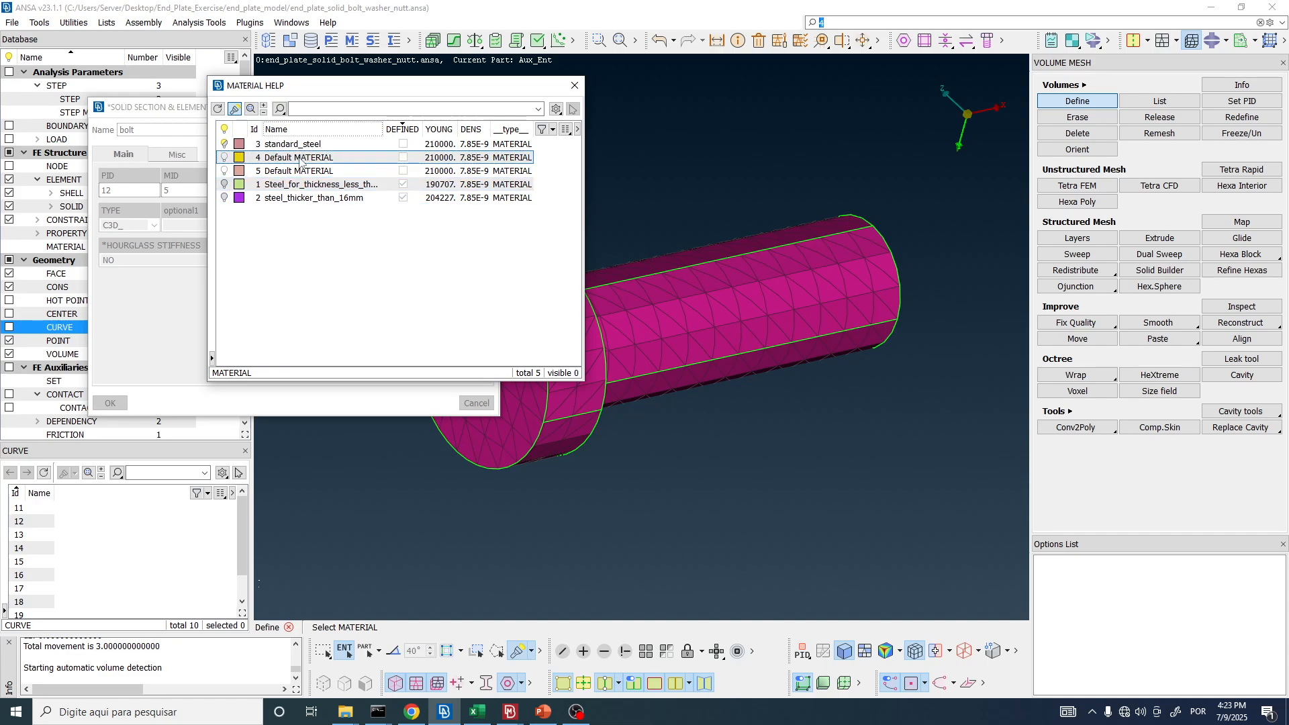
right_click(286, 242)
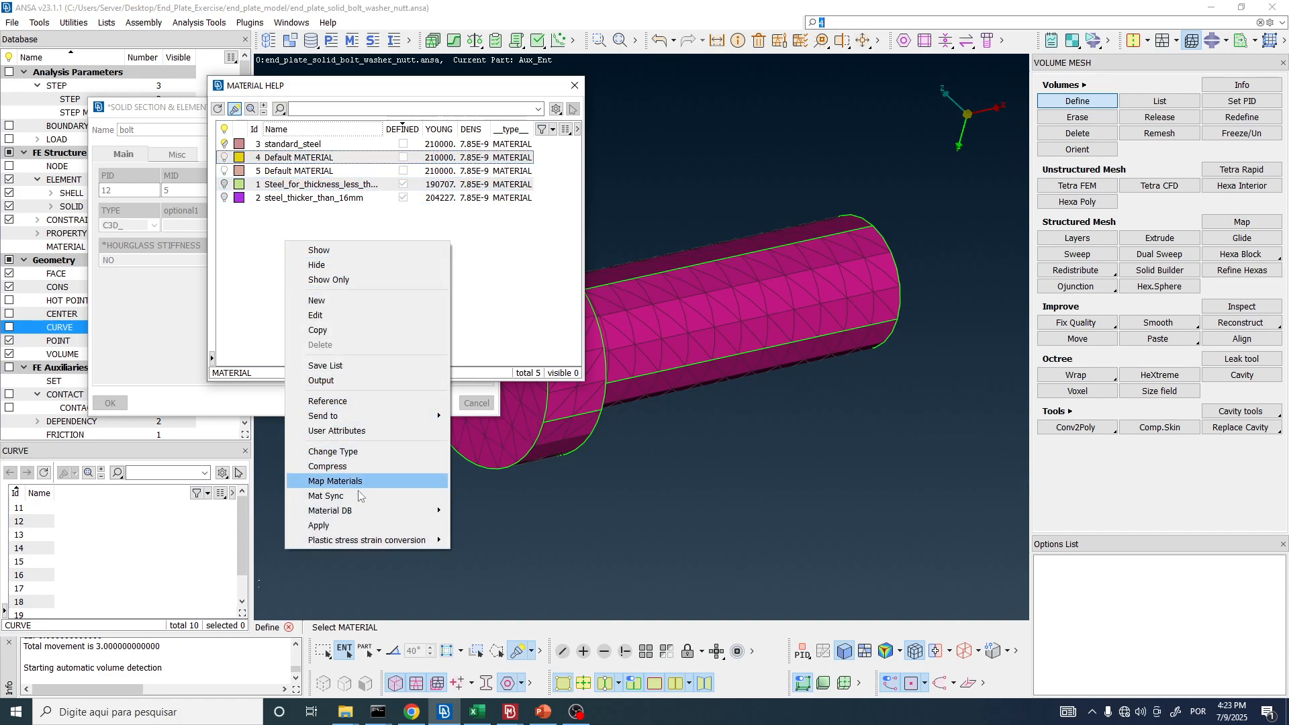
left_click(257, 235)
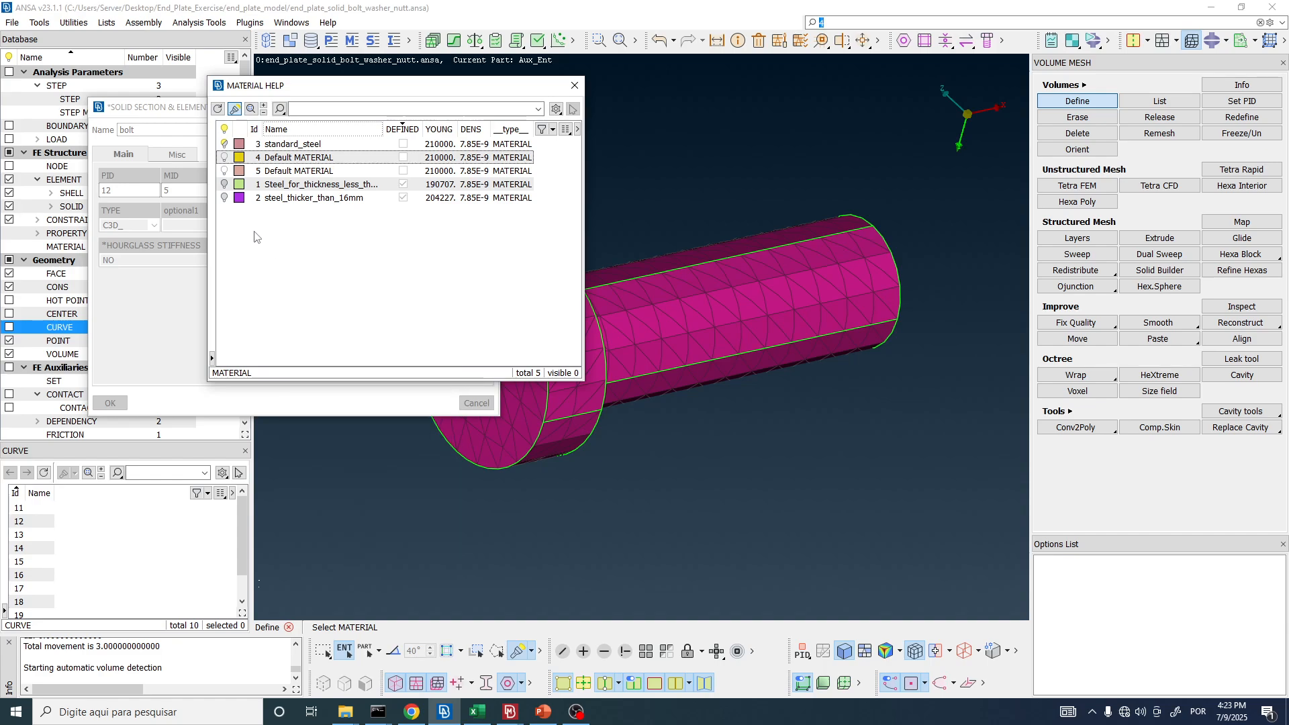
double_click(300, 160)
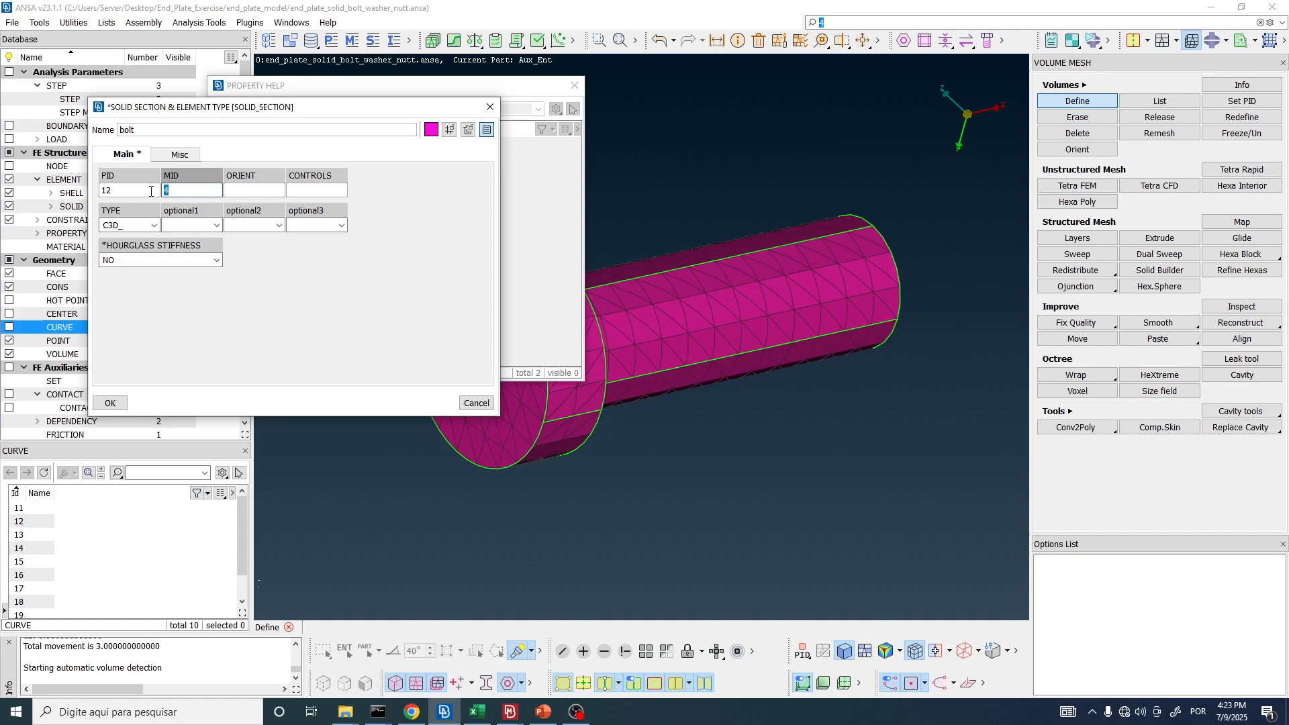
- Open the bolt property's assigned material for editing and rename it bolt_material
key("F2")
left_click_drag(188, 130, 10, 127)
type("bolt_material")
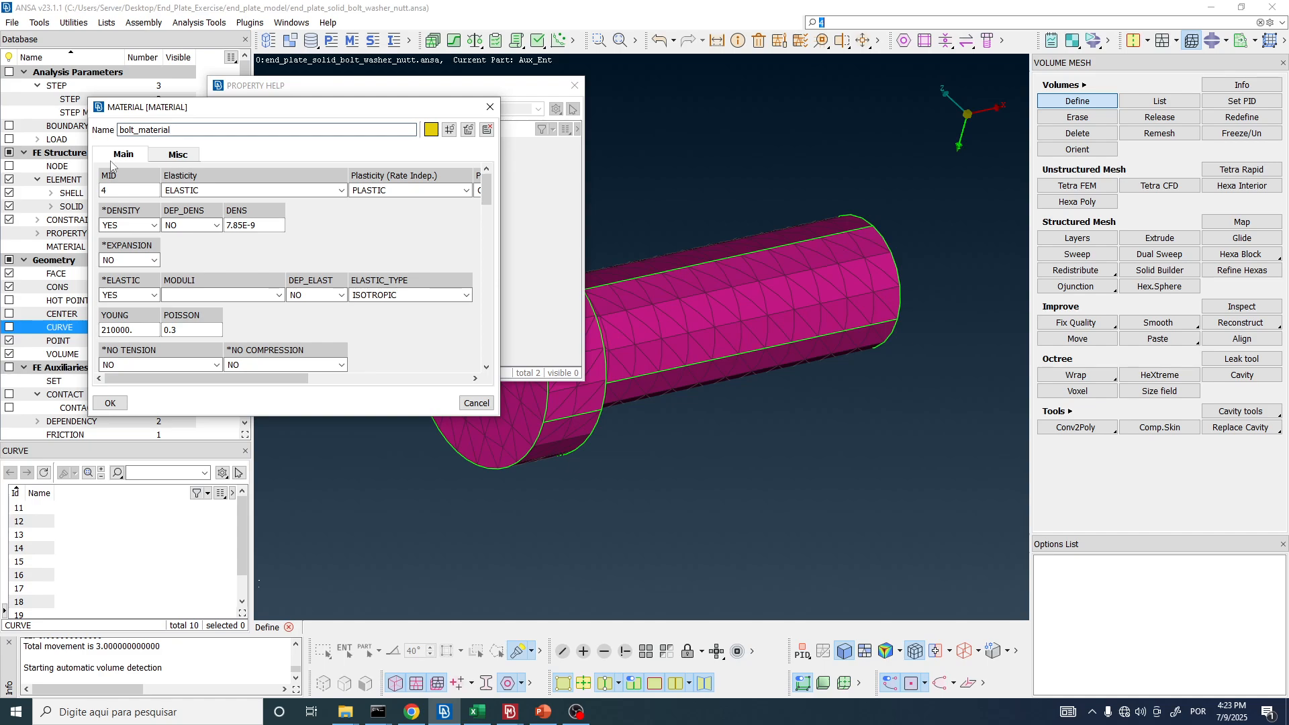
- Accept the bolt_material and bolt SOLID_SECTION settings, and apply the bolt property to the detected volume
left_click(111, 403)
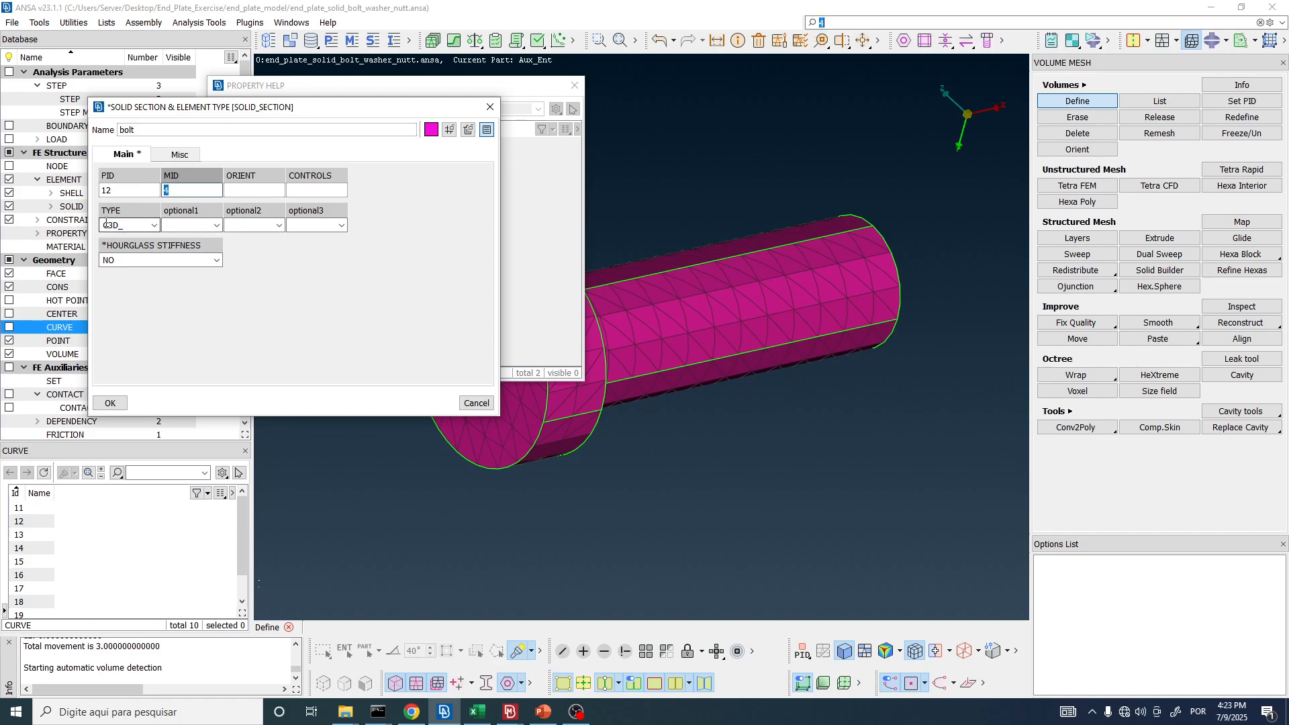
left_click(214, 226)
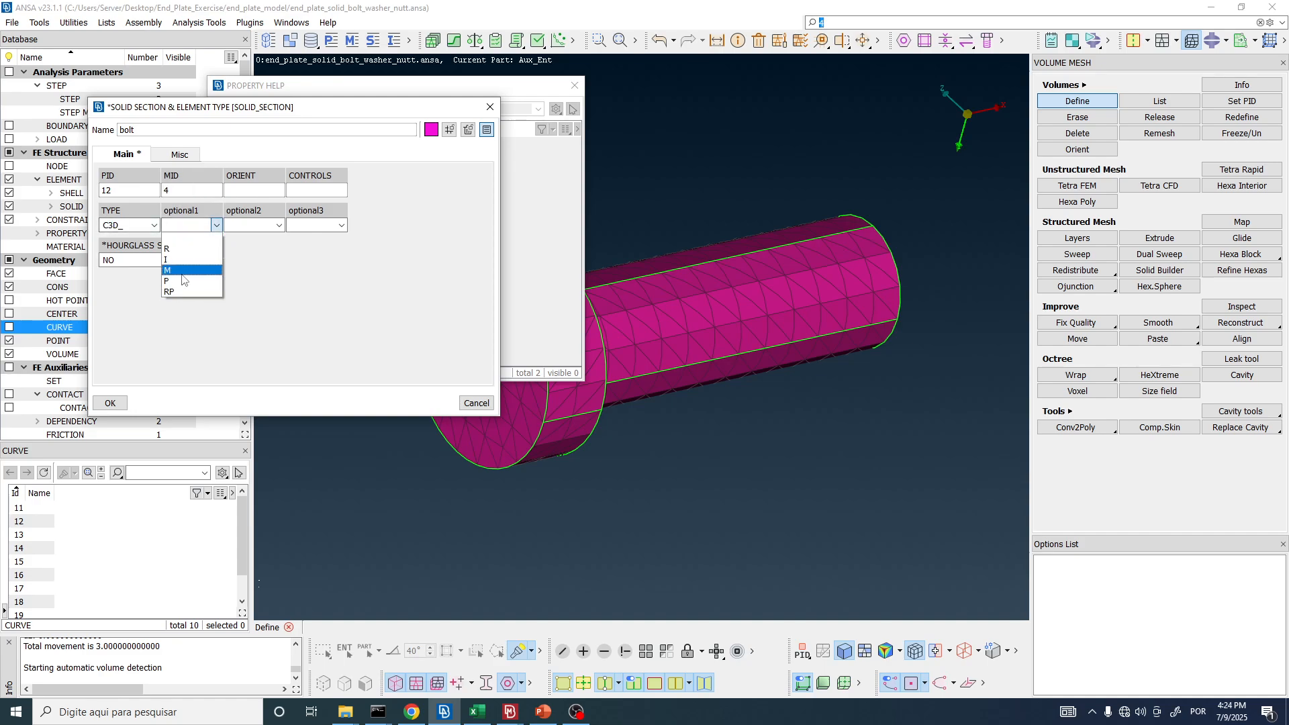
left_click(246, 276)
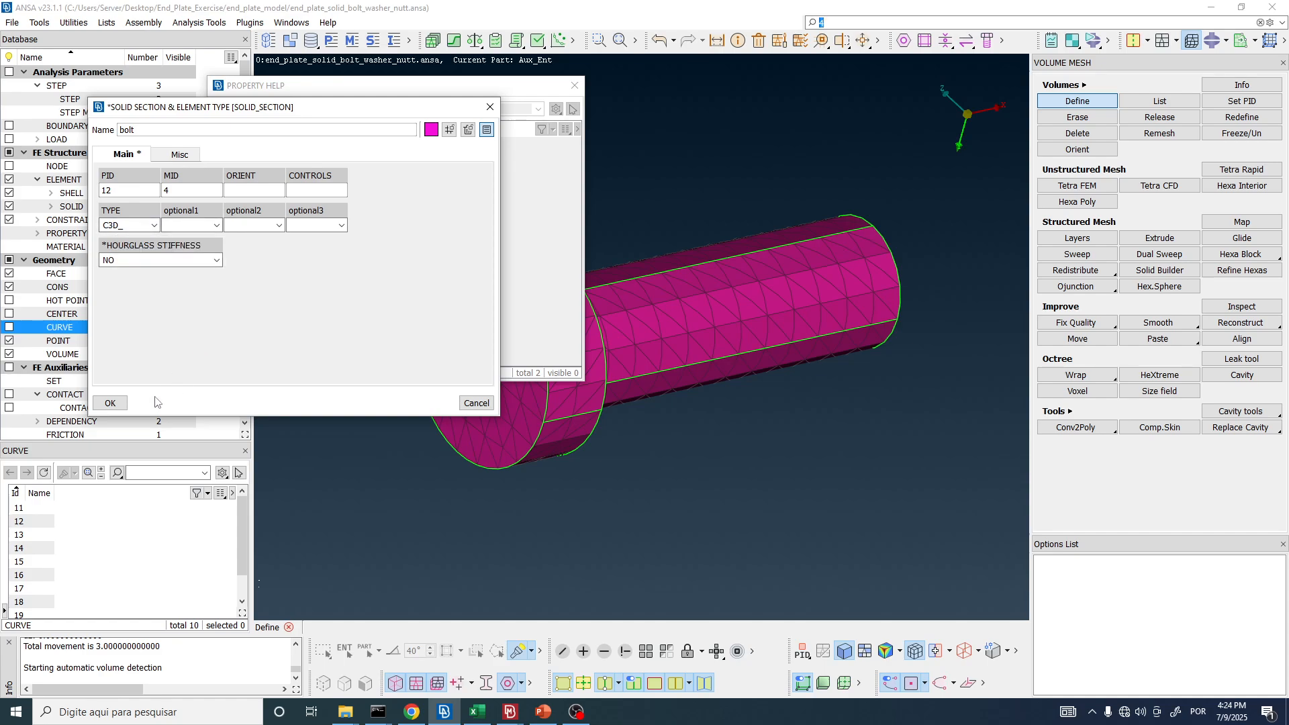
left_click(111, 403)
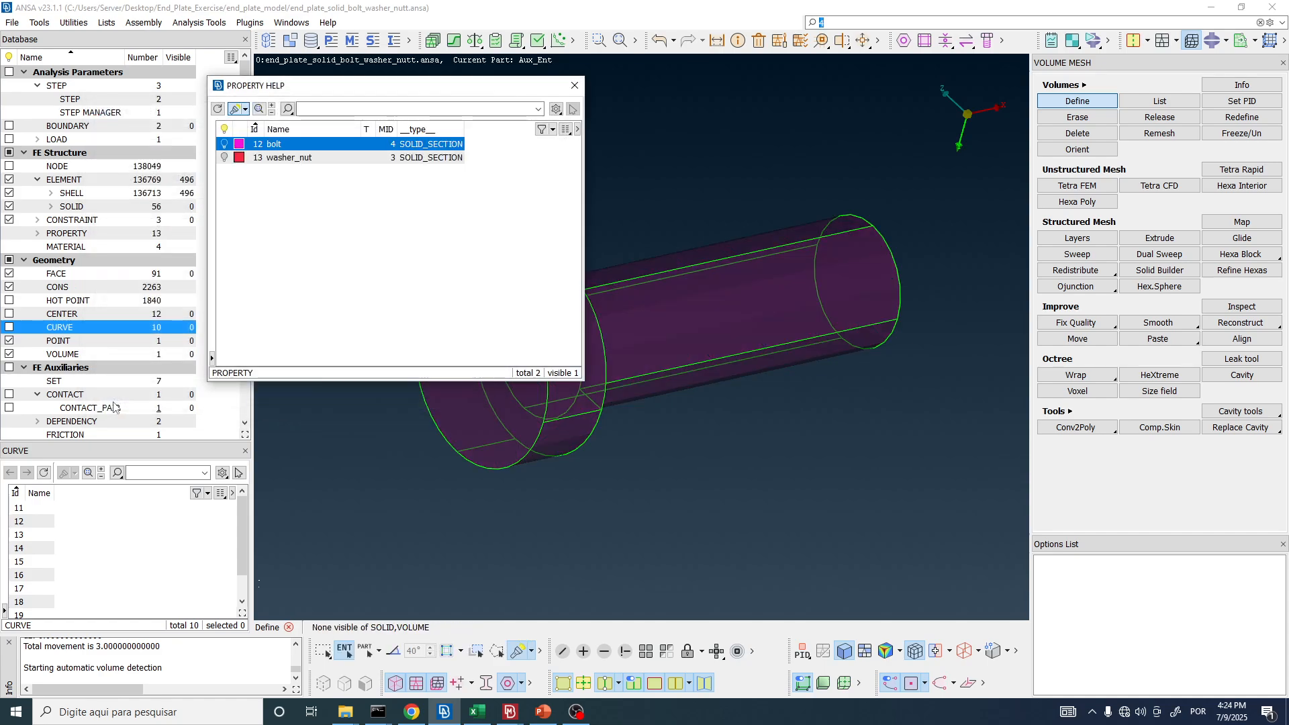
double_click(276, 144)
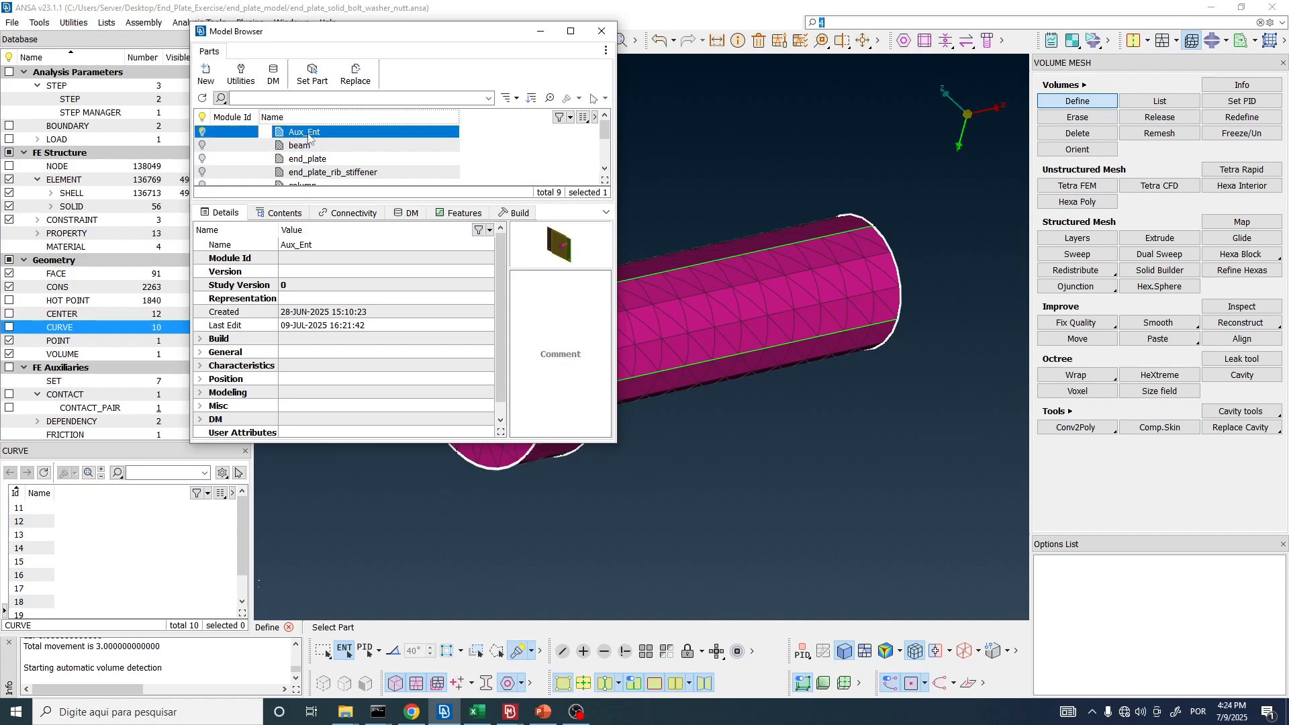
- Create a new part named bolt and assign the detected volume to it
left_click(479, 154)
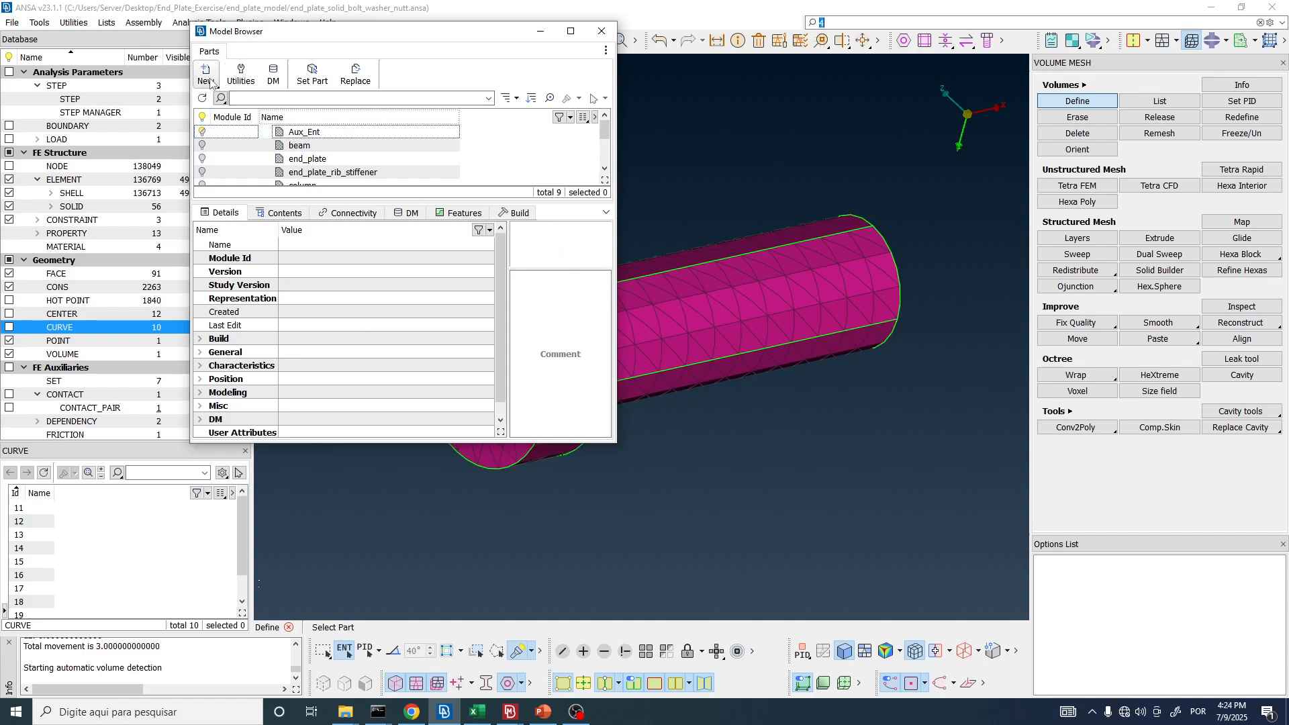
left_click(211, 80)
left_click(223, 98)
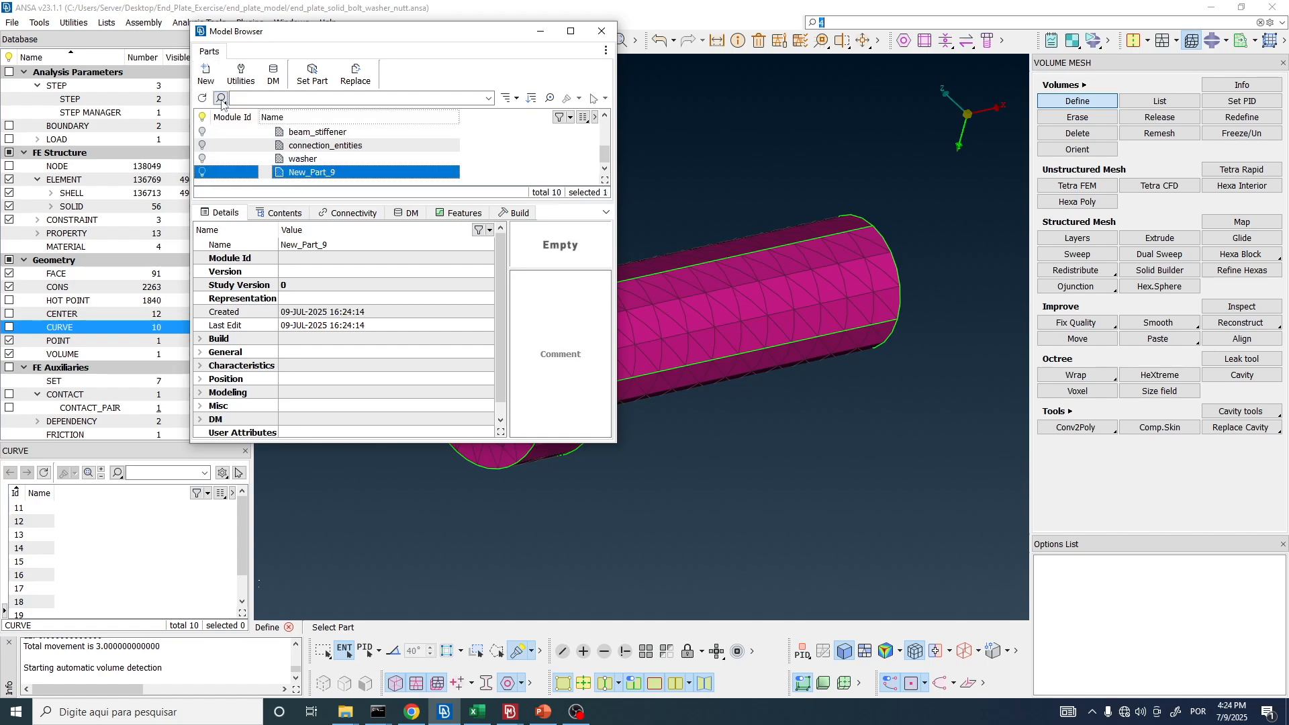
double_click(311, 173)
type("bolt")
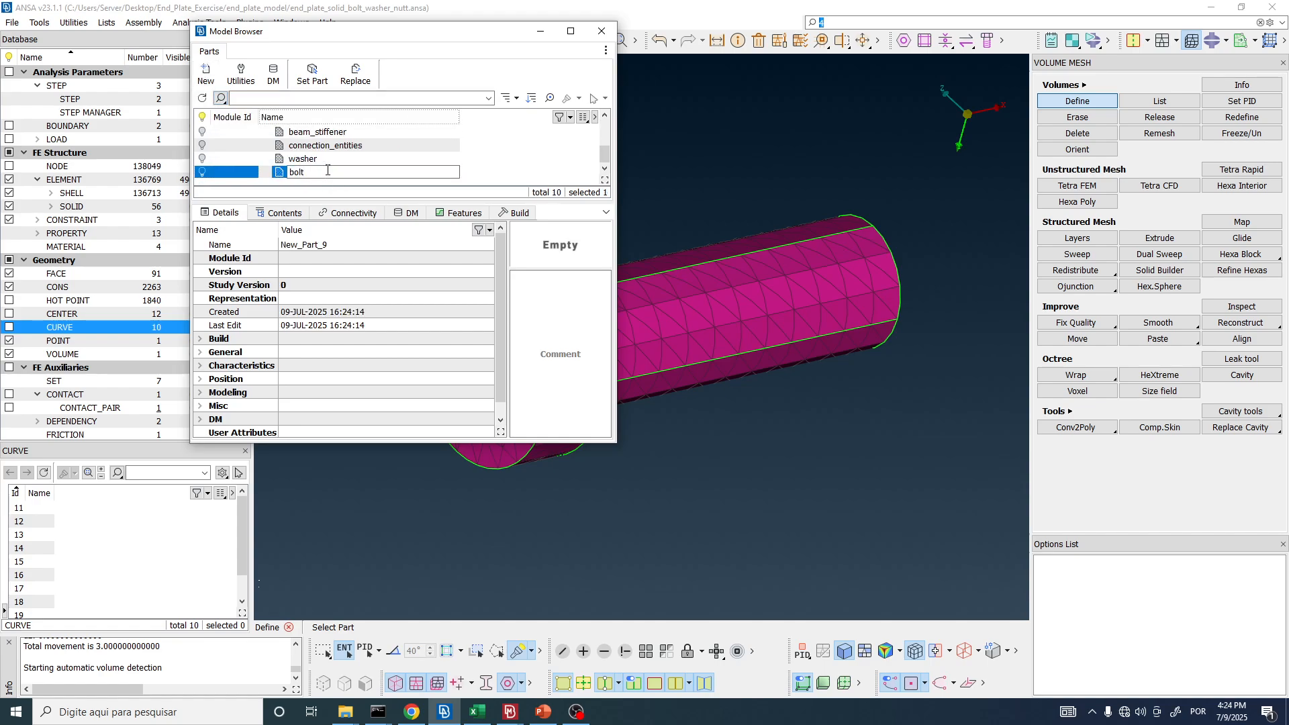
left_click(480, 169)
double_click(431, 170)
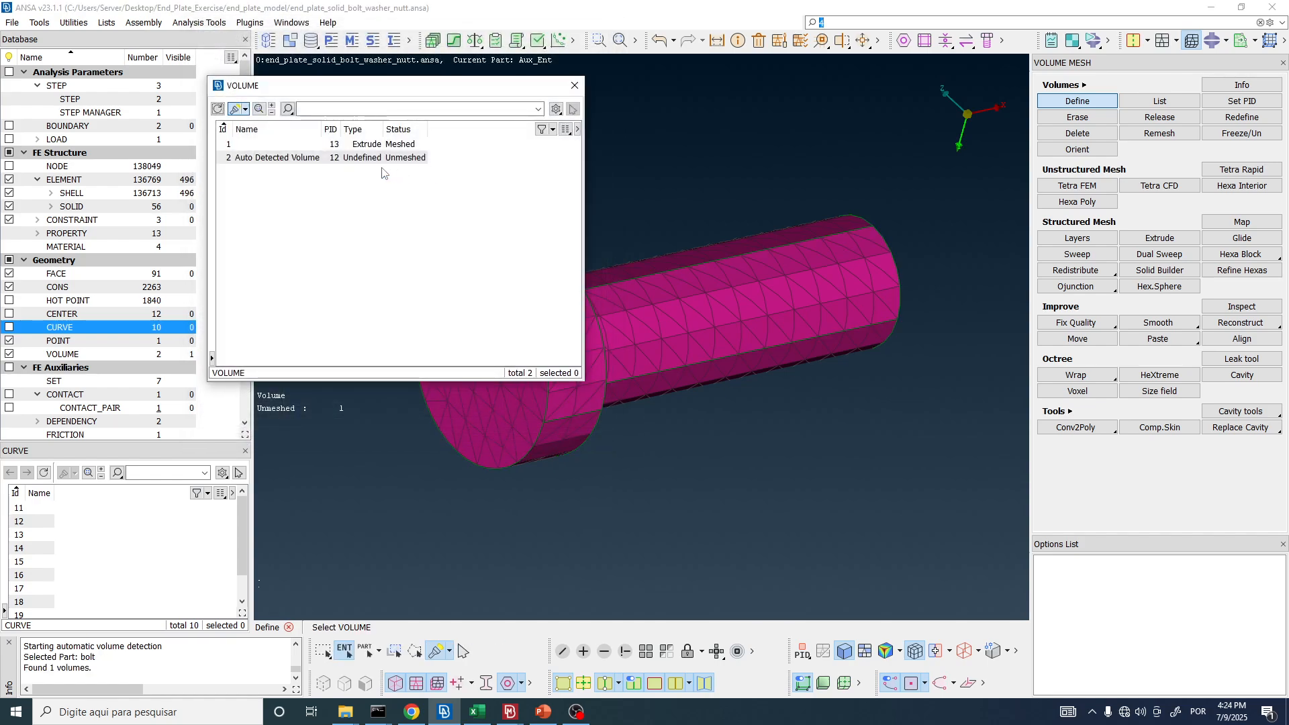
- Check the property ID, type and meshing status of each listed volume, highlighting each one in the model
left_click_drag(350, 93, 242, 82)
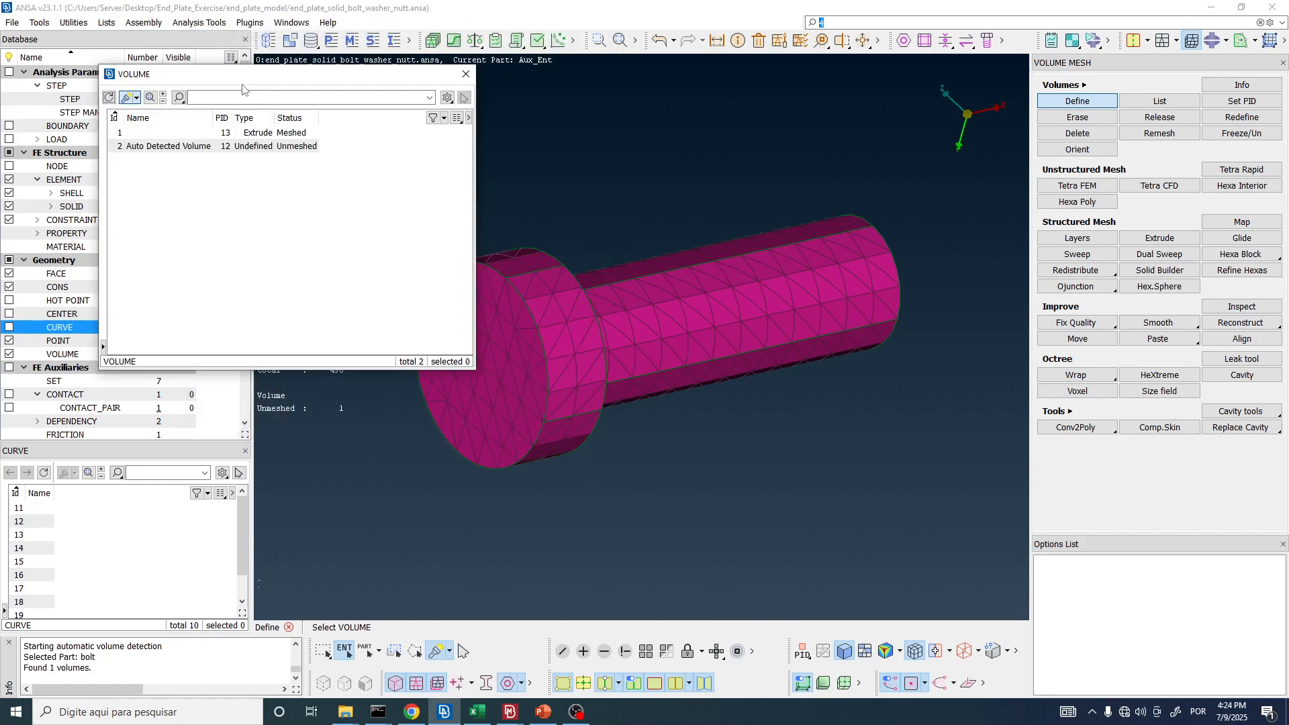
left_click(229, 147)
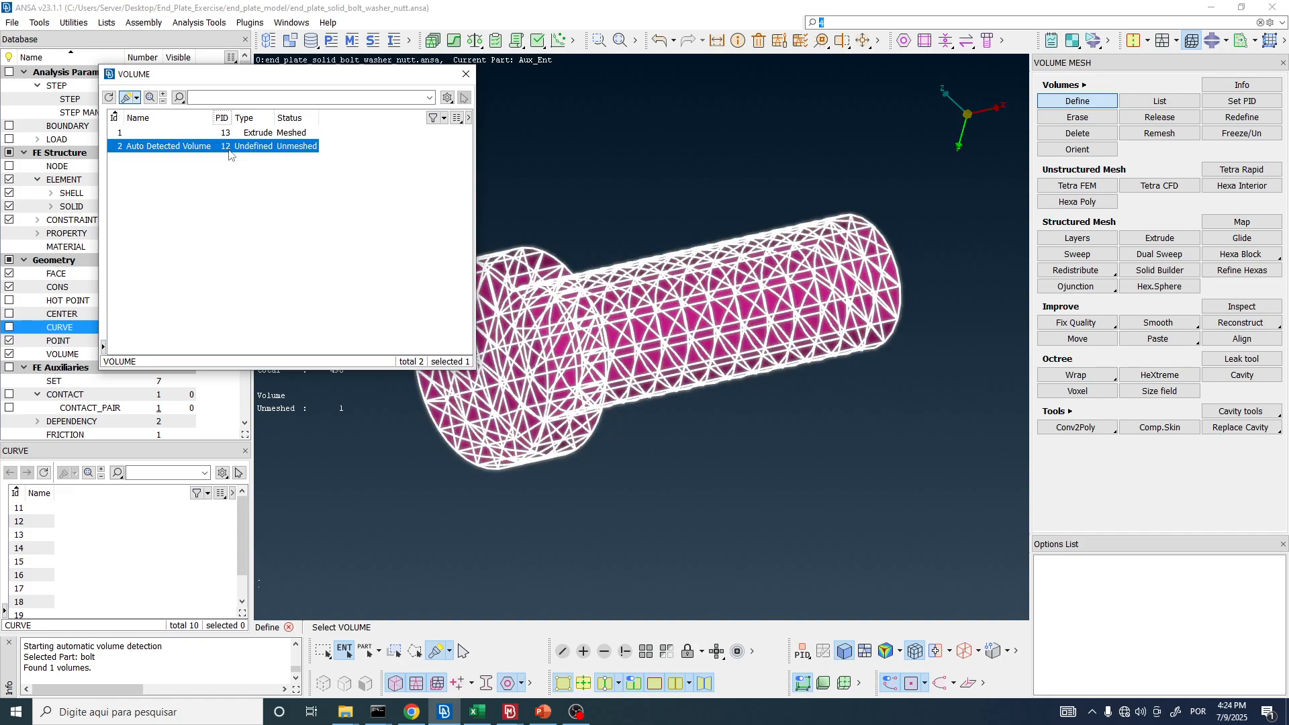
left_click(230, 134)
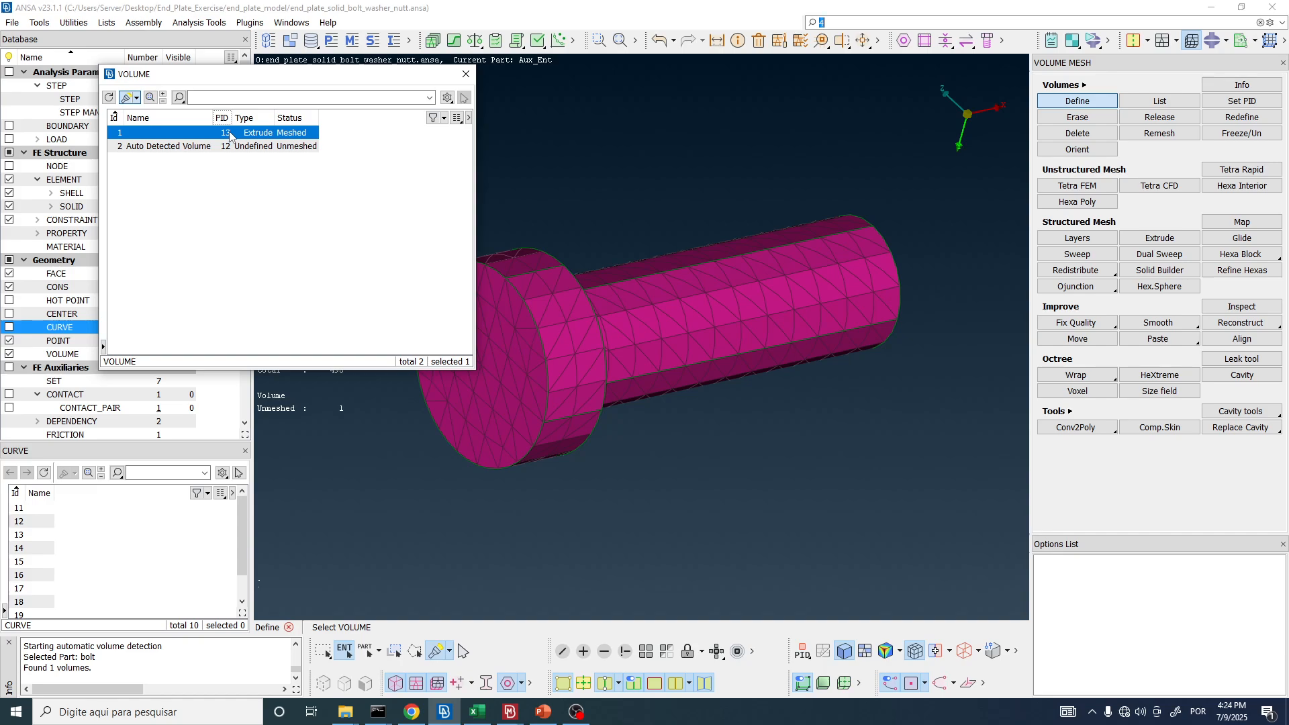
left_click(236, 147)
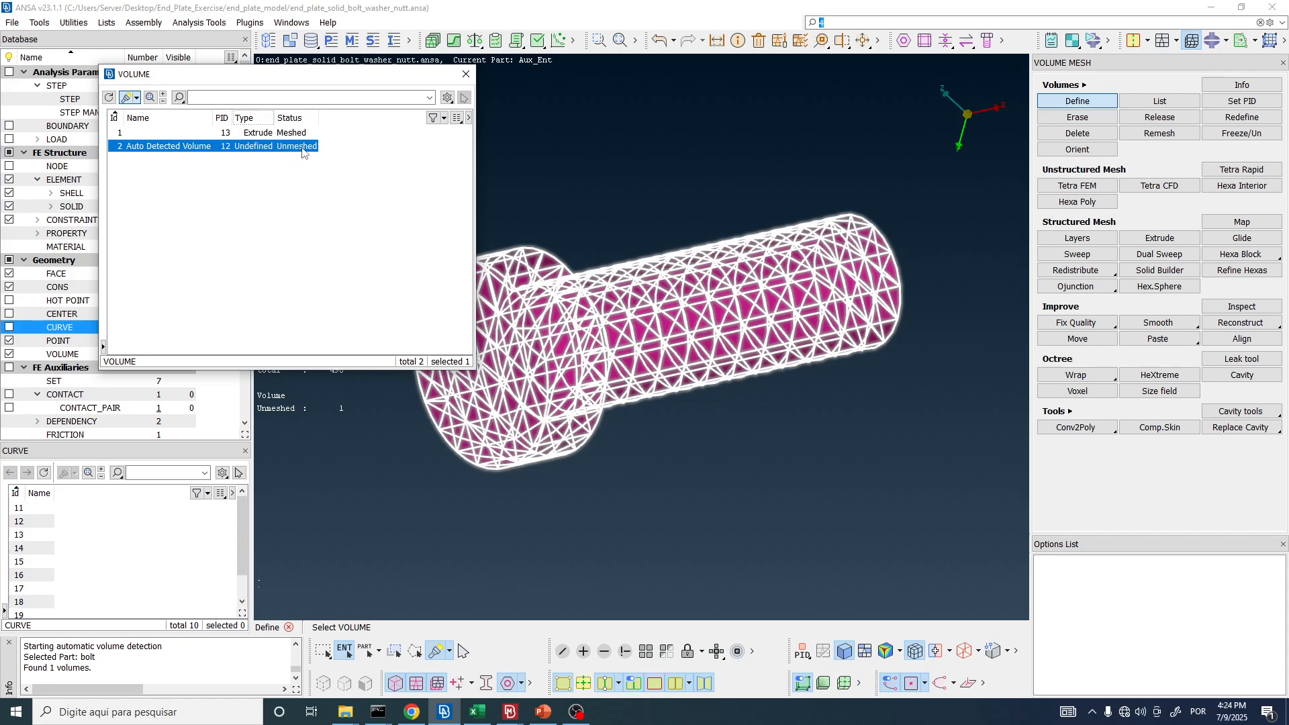
mouse_move(655, 264)
left_mouse_down("ctrl")
mouse_move(573, 201)
mouse_move(624, 259)
mouse_move(714, 284)
left_mouse_up("ctrl")
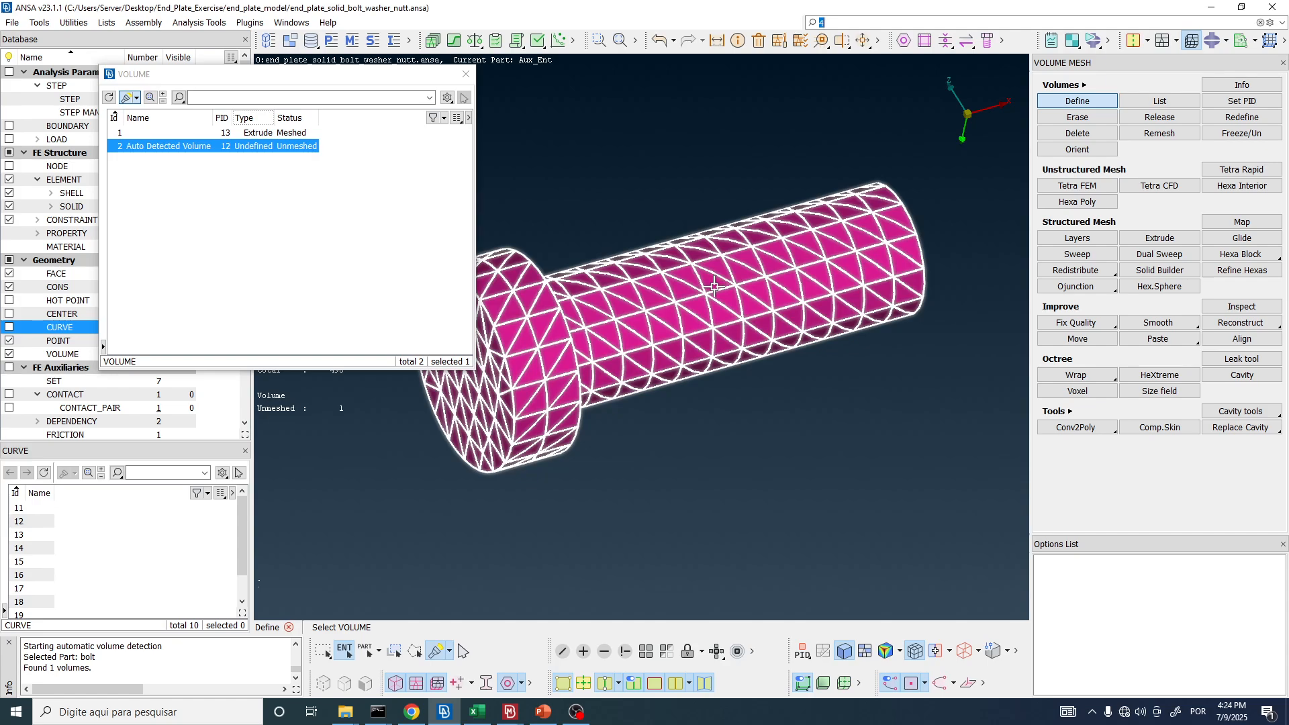
left_click(467, 75)
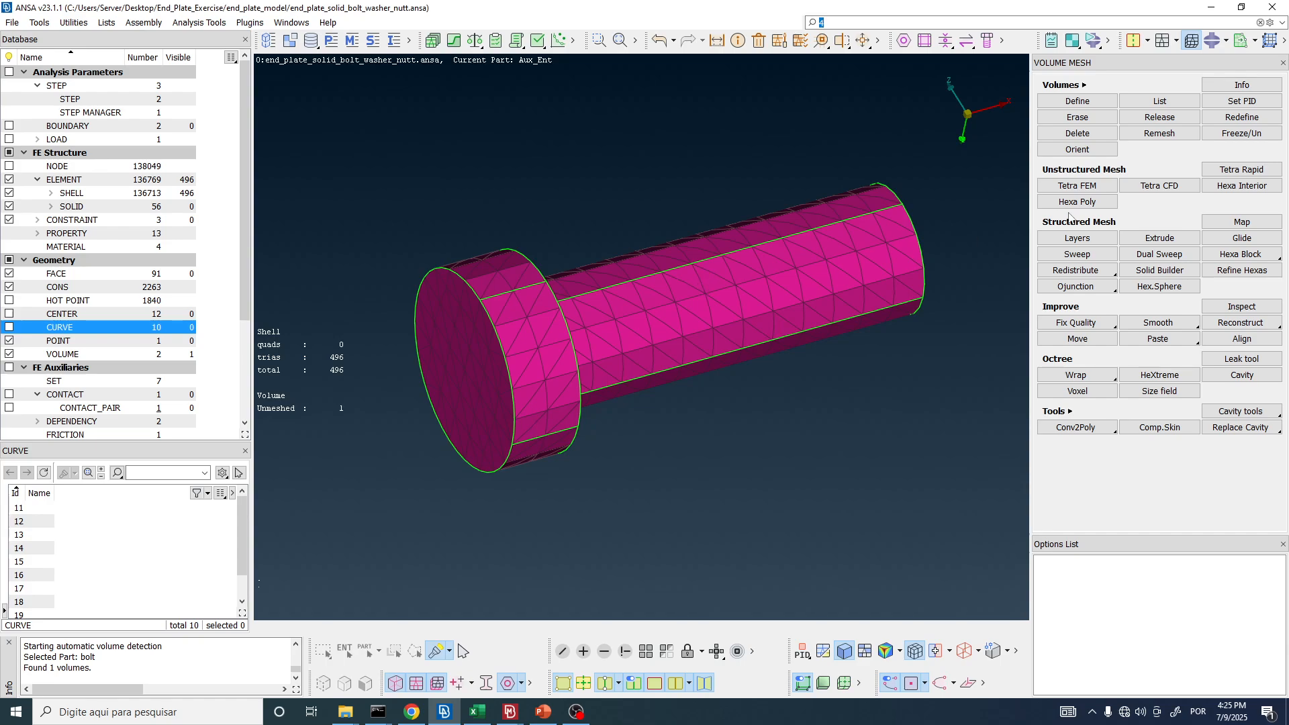
- Try meshing the bolt volume with Tetra FEM
left_click(1102, 189)
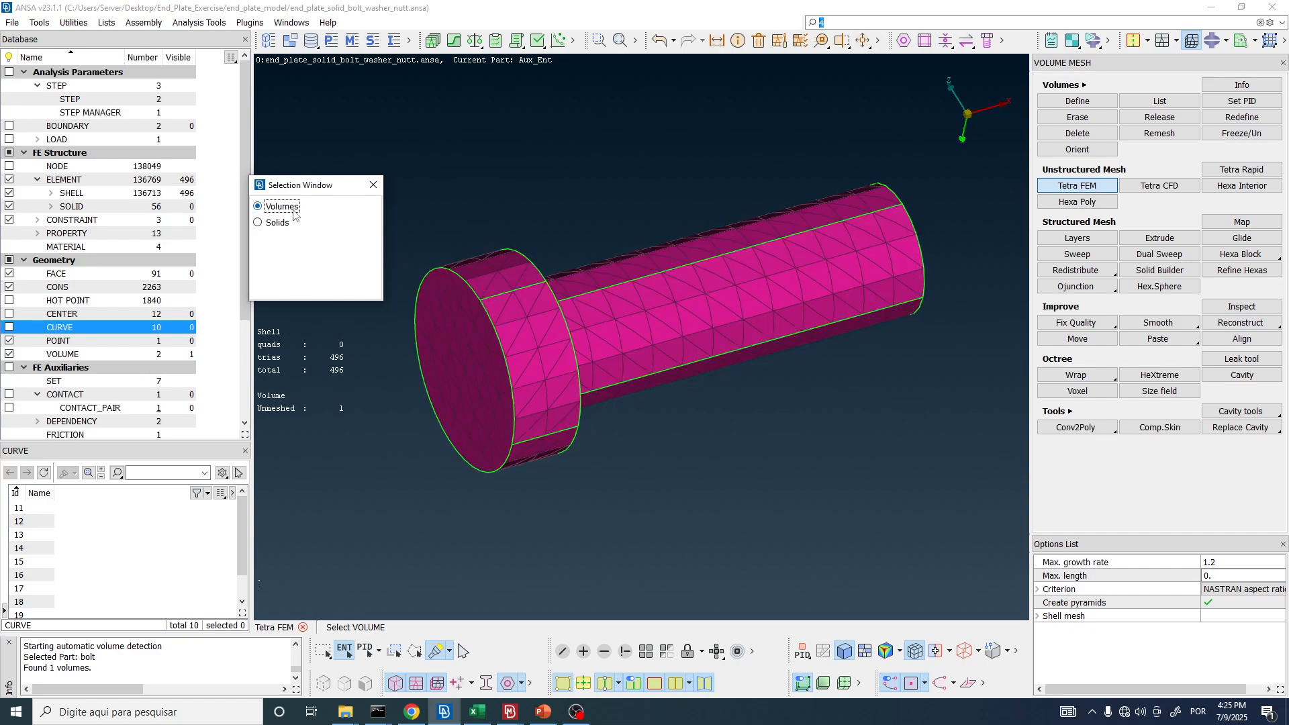
scroll(670, 204, "down", 2)
left_click(698, 245)
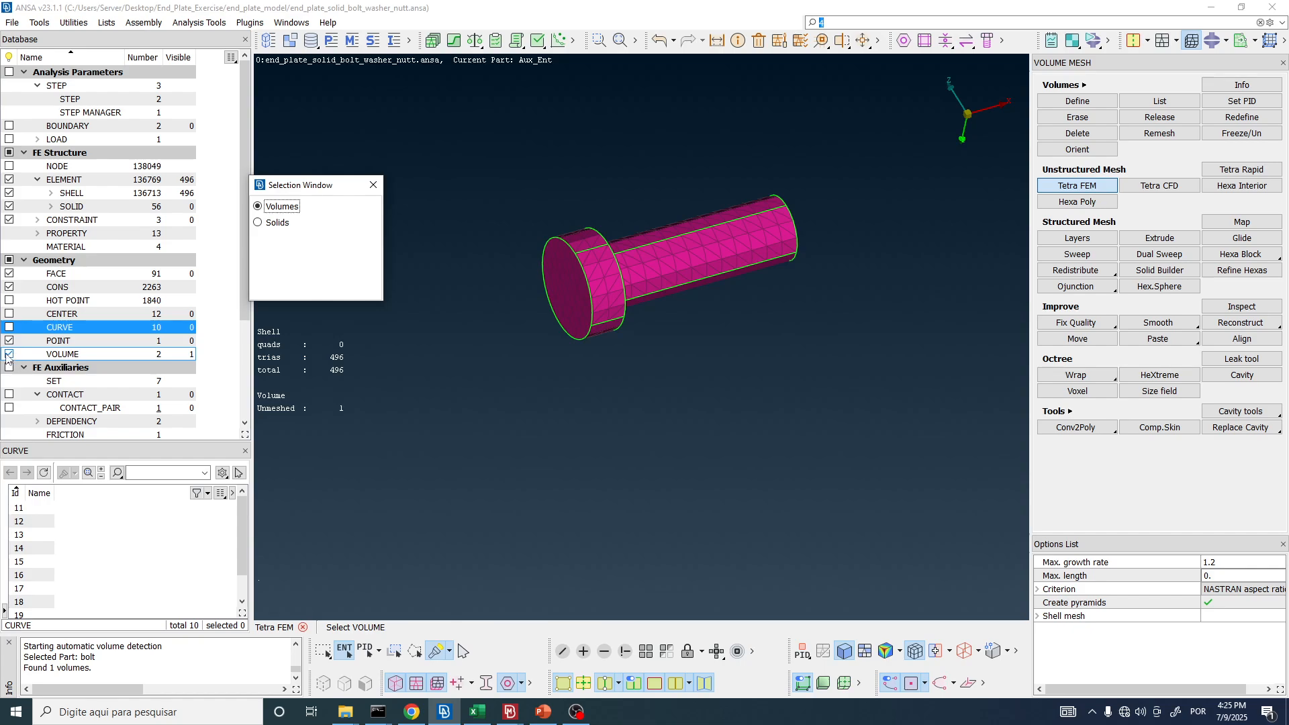
left_click(726, 256)
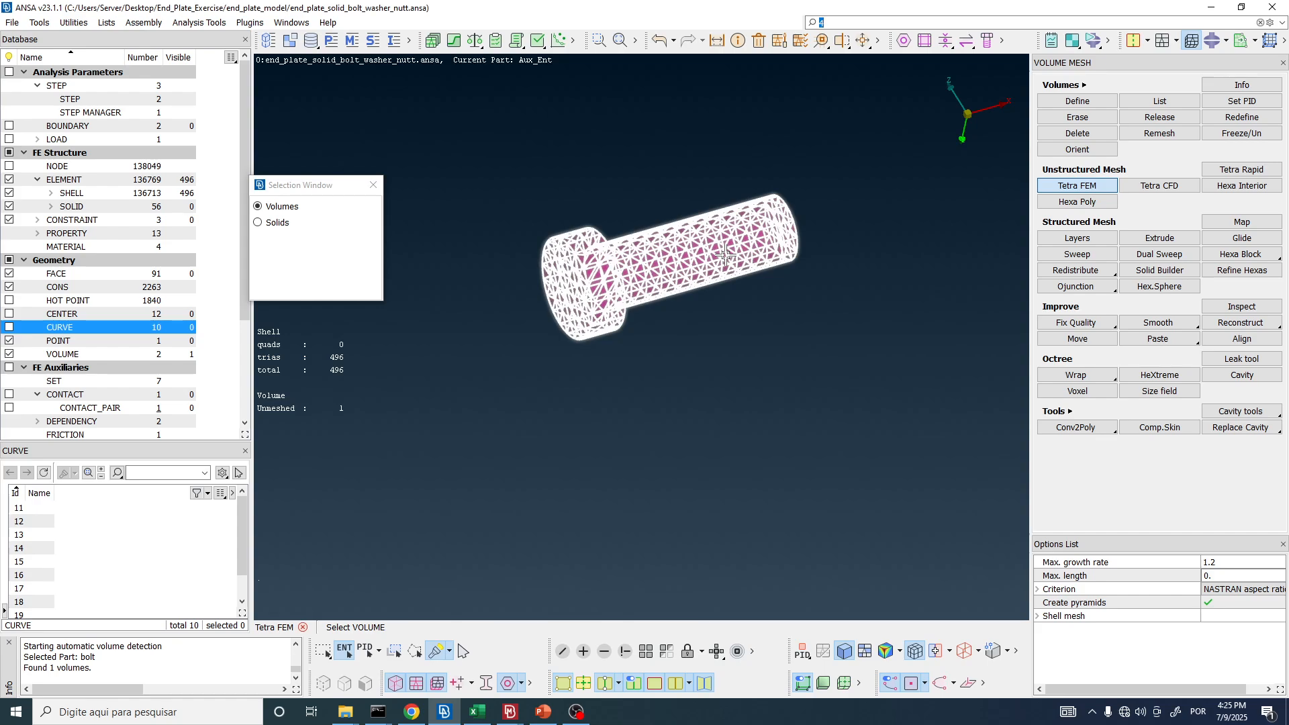
middle_click(717, 227)
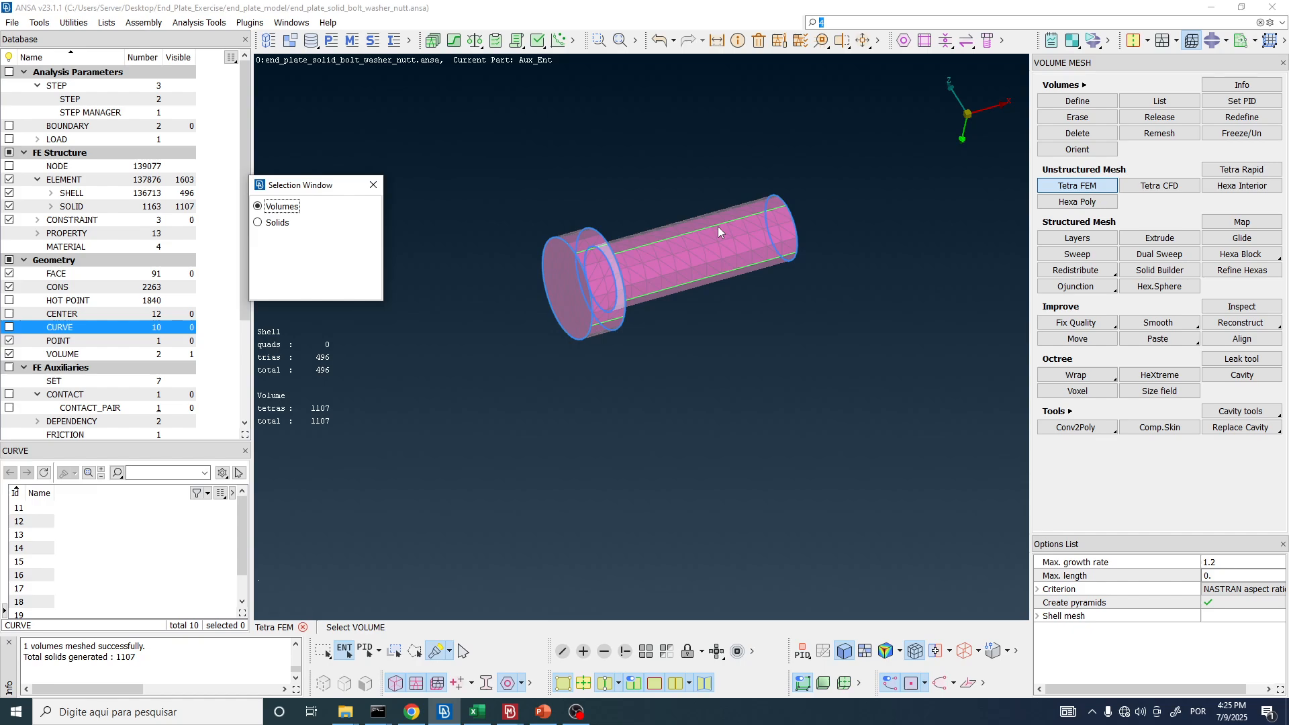
left_click(373, 186)
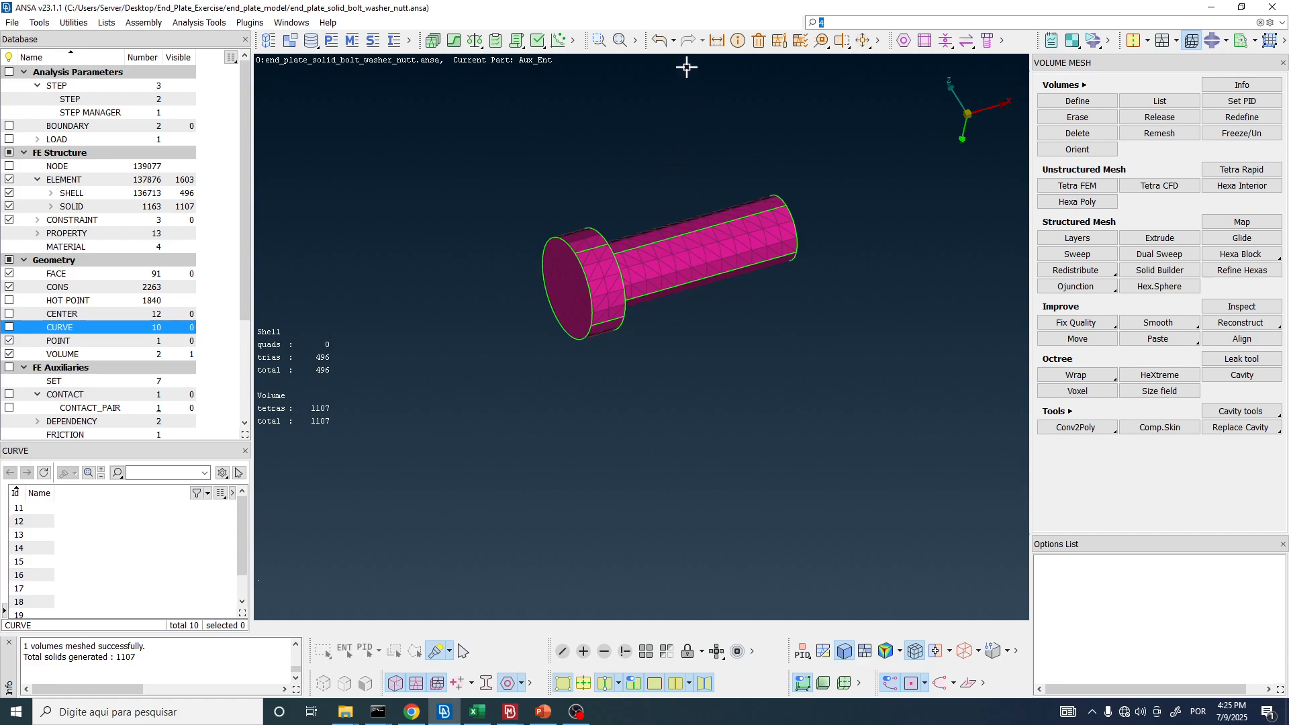
- Undo the last Tetra FEM meshing
left_click(674, 41)
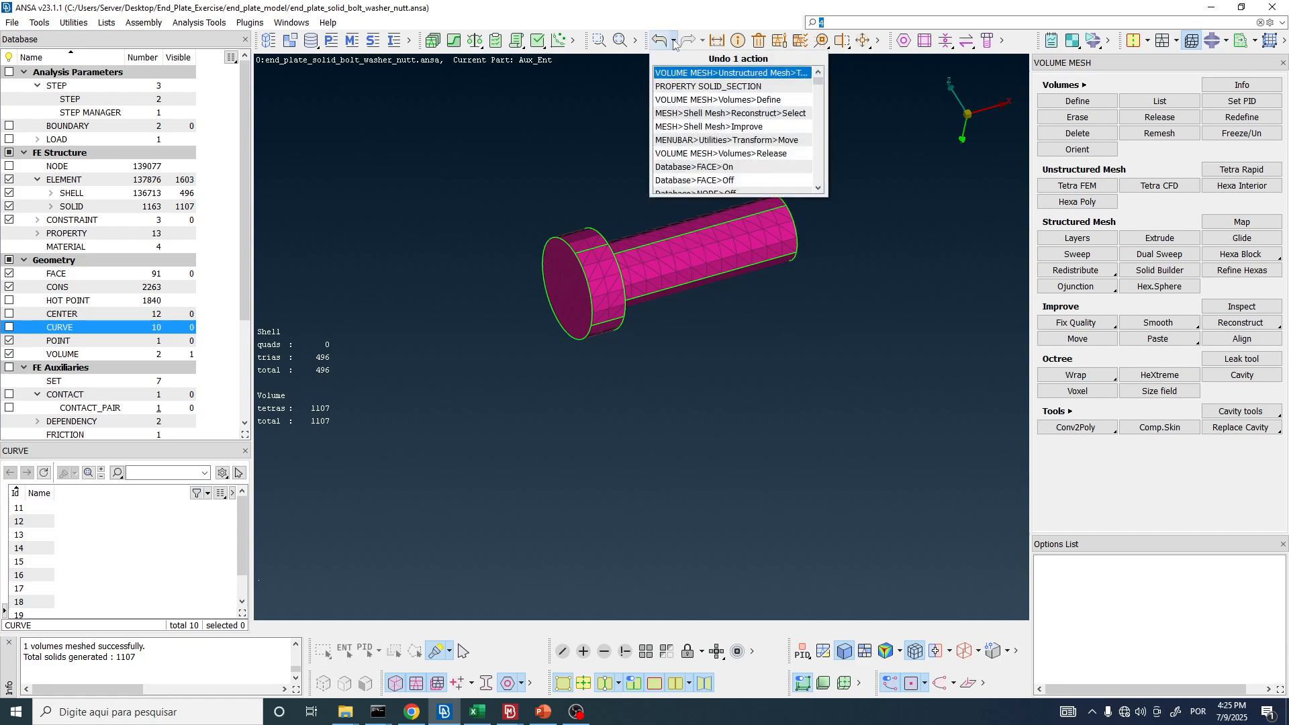
left_click(704, 74)
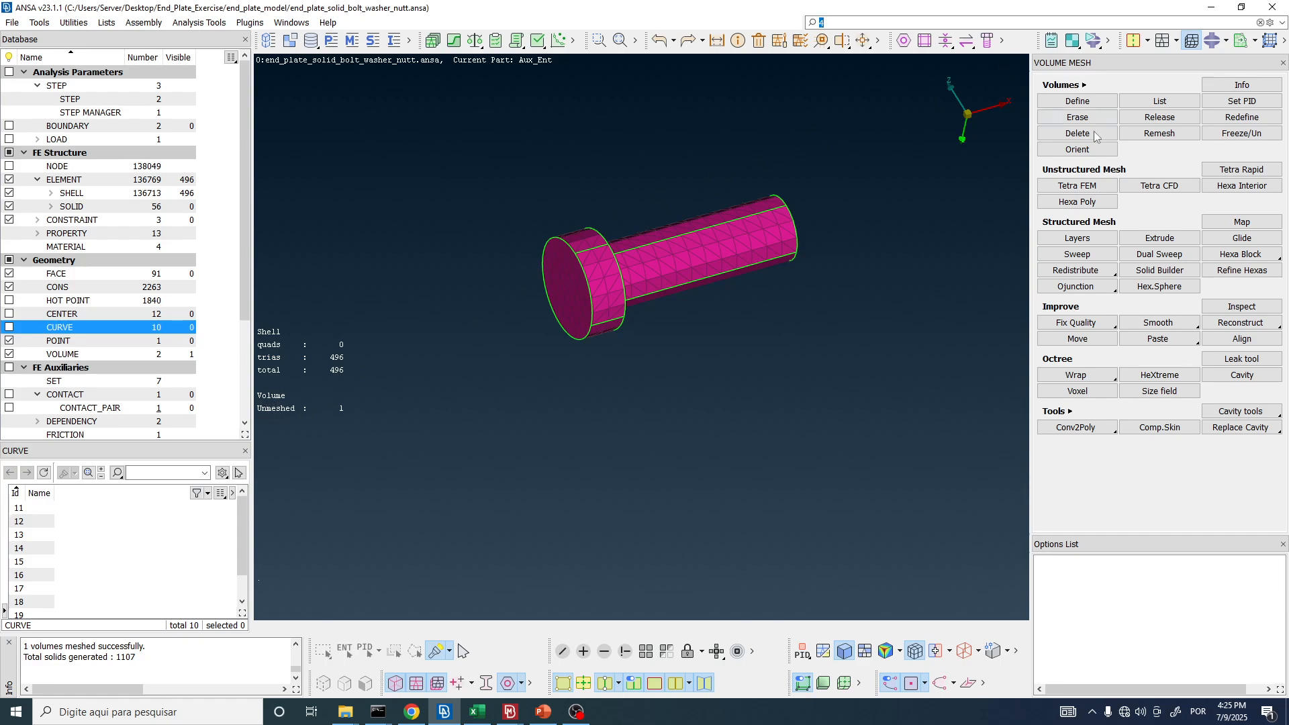
- Generate the bolt volume's tetrahedral solid mesh with Tetra FEM
left_click(1077, 191)
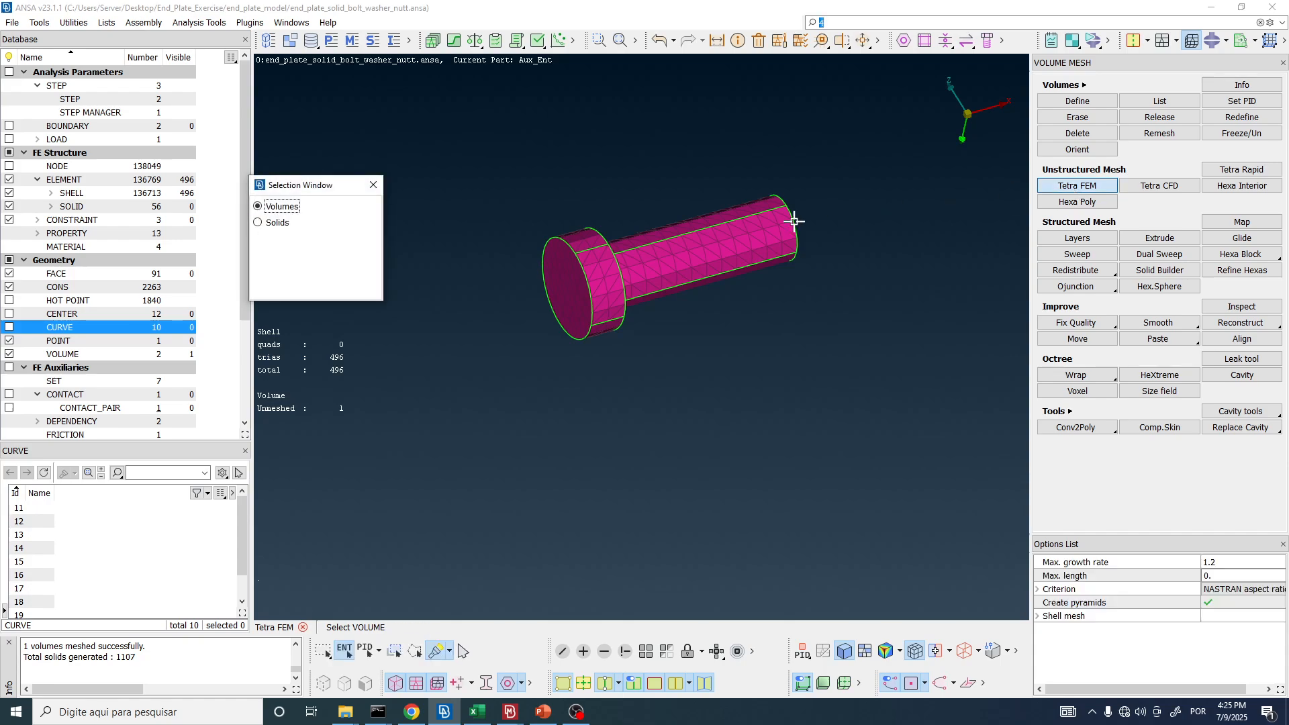
left_click(691, 258)
middle_click(456, 176)
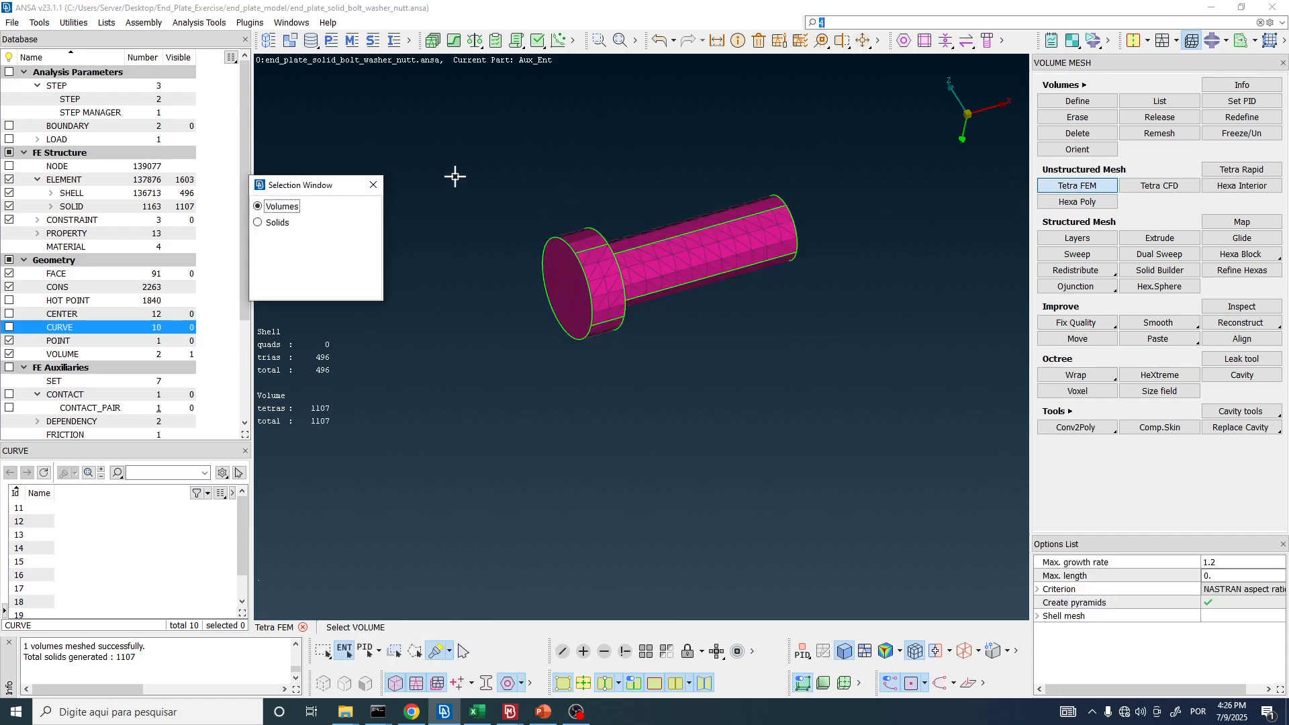
left_click(373, 185)
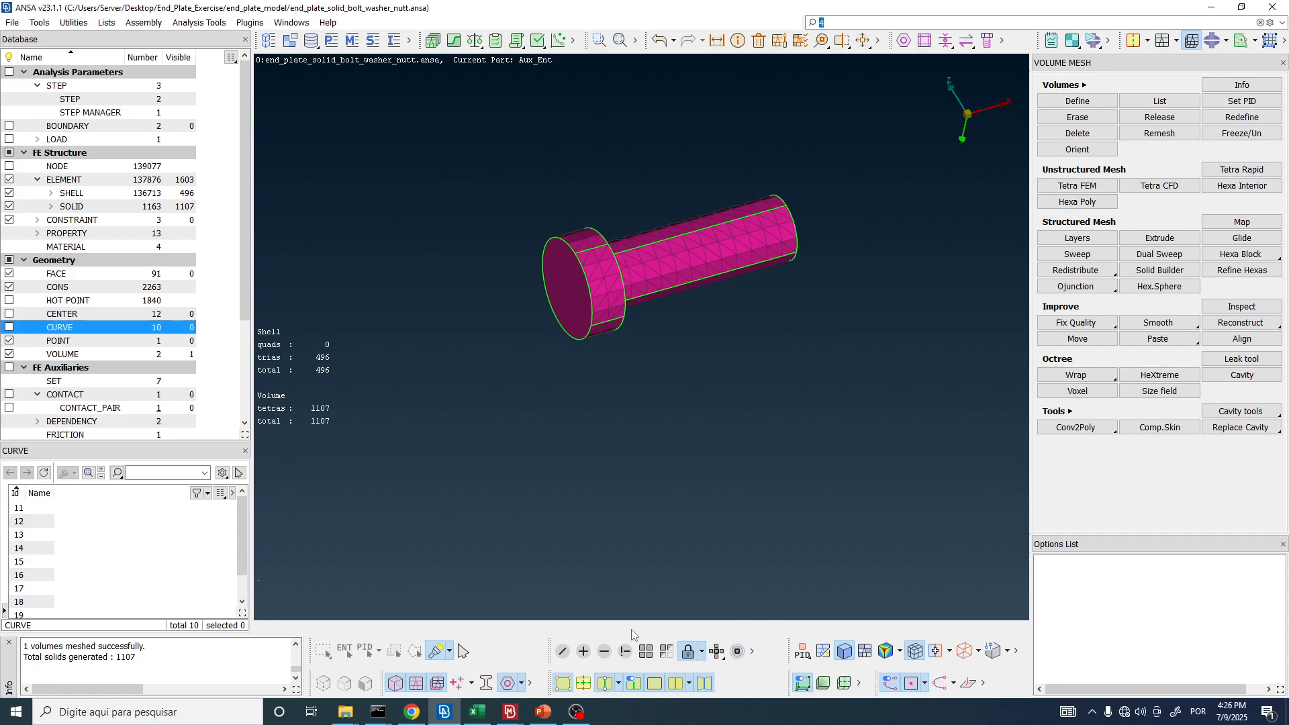
- Hide the elements at the free end of the bolt shank, using entity selection, to expose the interior solids
left_click(606, 652)
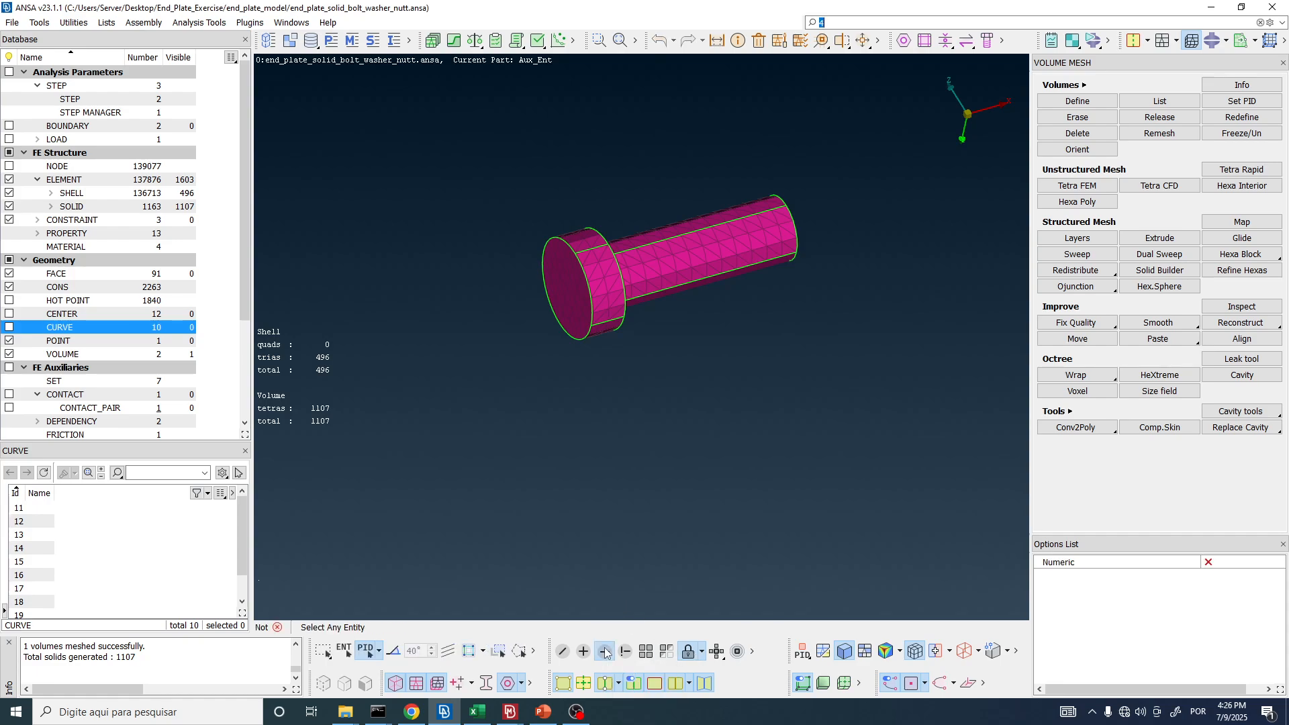
left_click(344, 649)
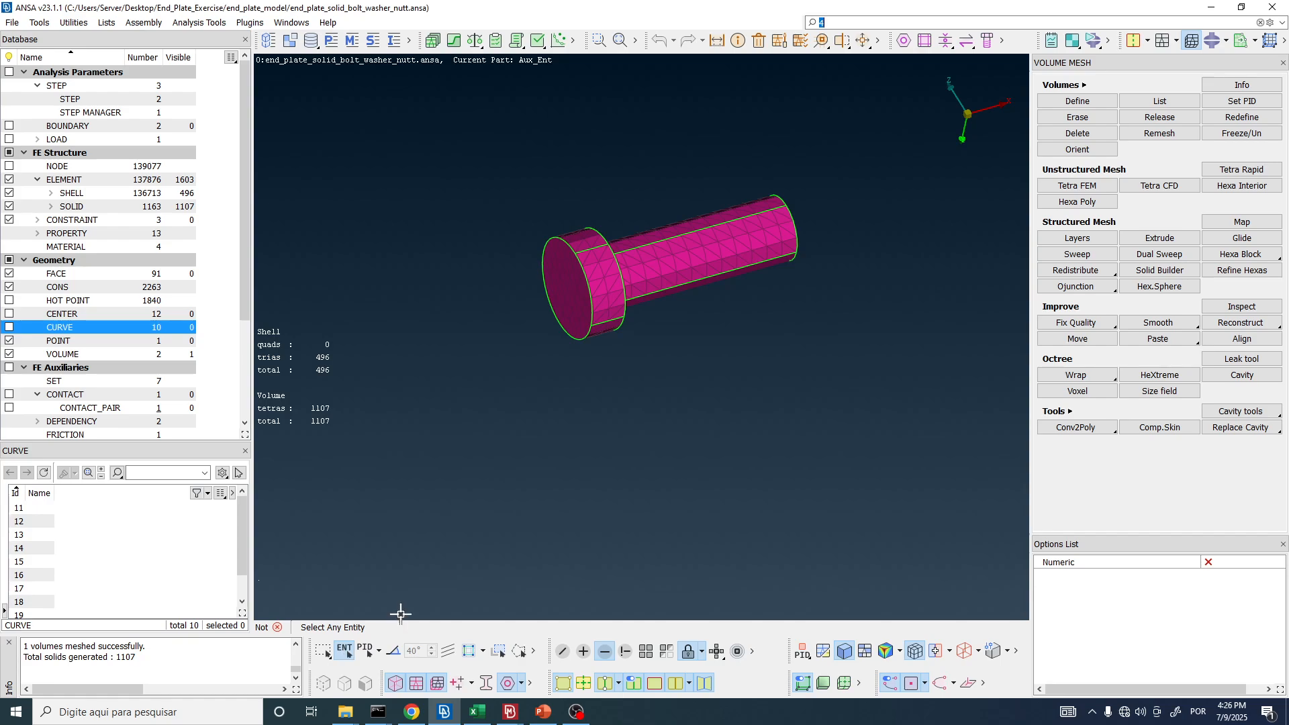
left_click_drag(815, 337, 772, 334, "ctrl")
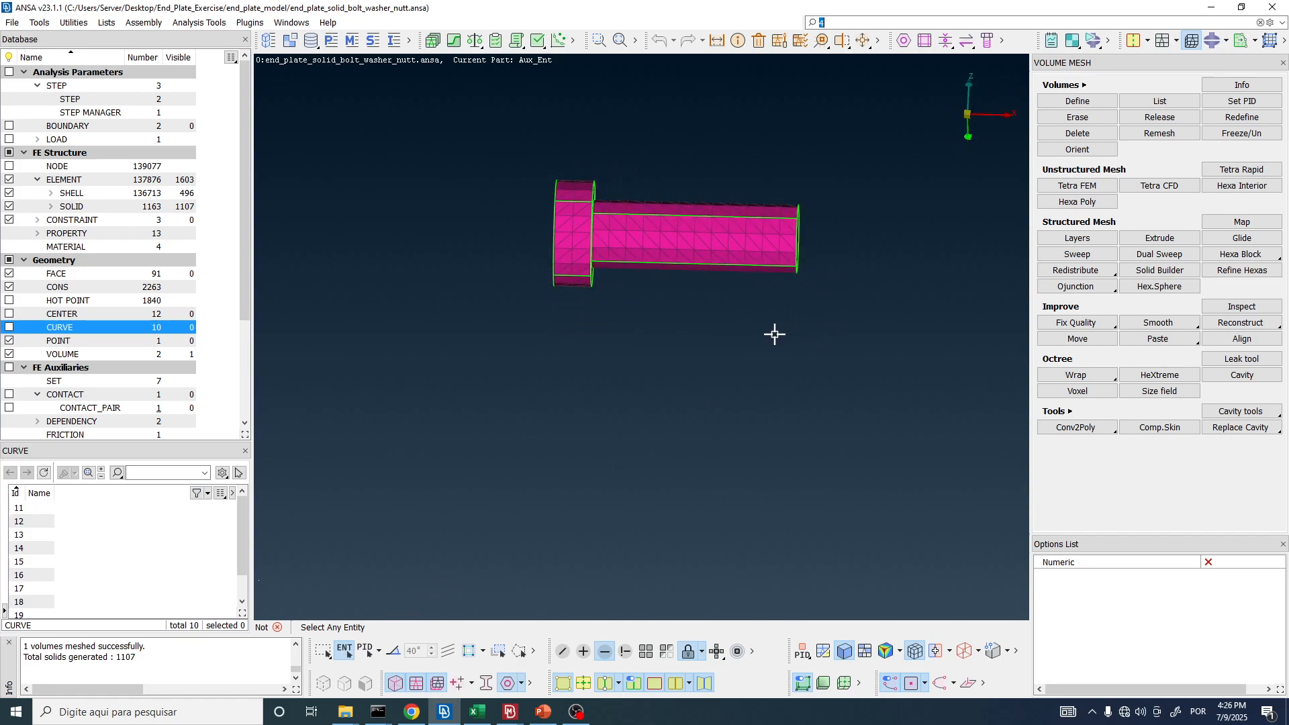
left_click_drag(887, 367, 603, 155)
scroll(721, 255, "up", 6)
scroll(654, 308, "down", 4)
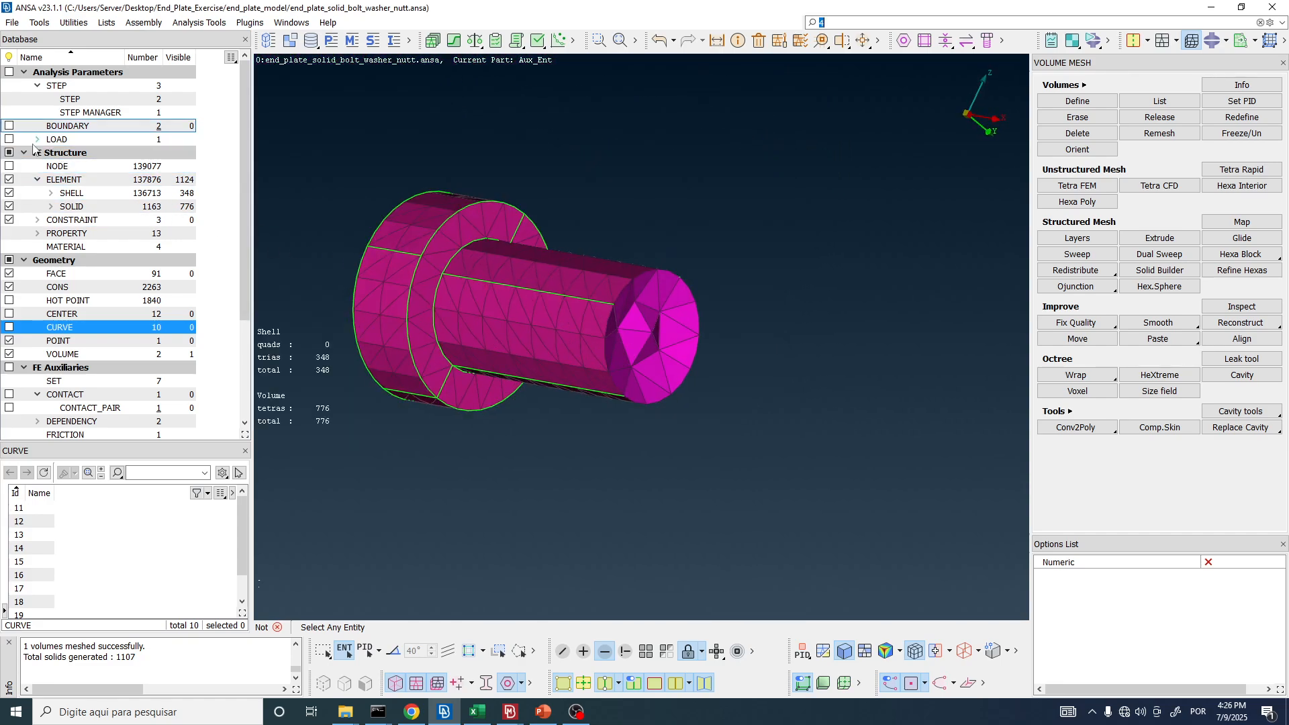
- Turn on node display and examine the nodes along the edges of the tetrahedra at the exposed shank section
left_click(9, 167)
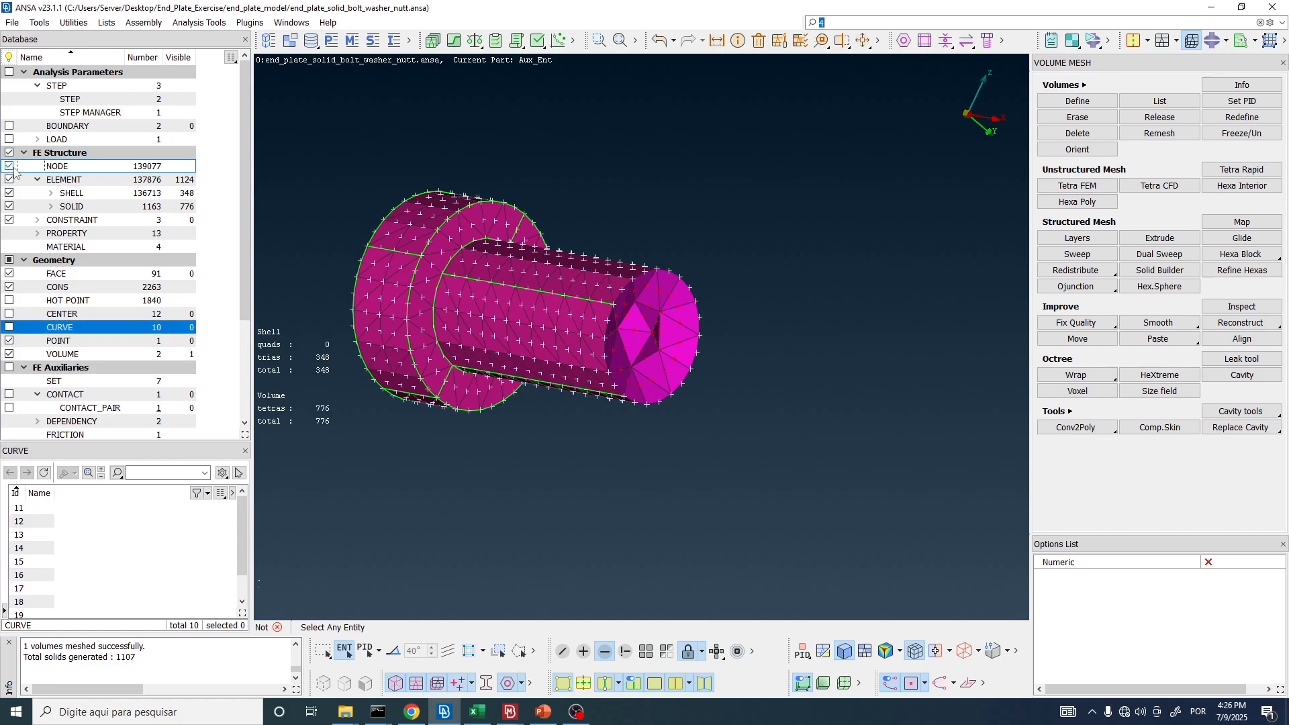
scroll(723, 303, "up", 5)
left_click_drag(723, 299, 636, 254, "ctrl")
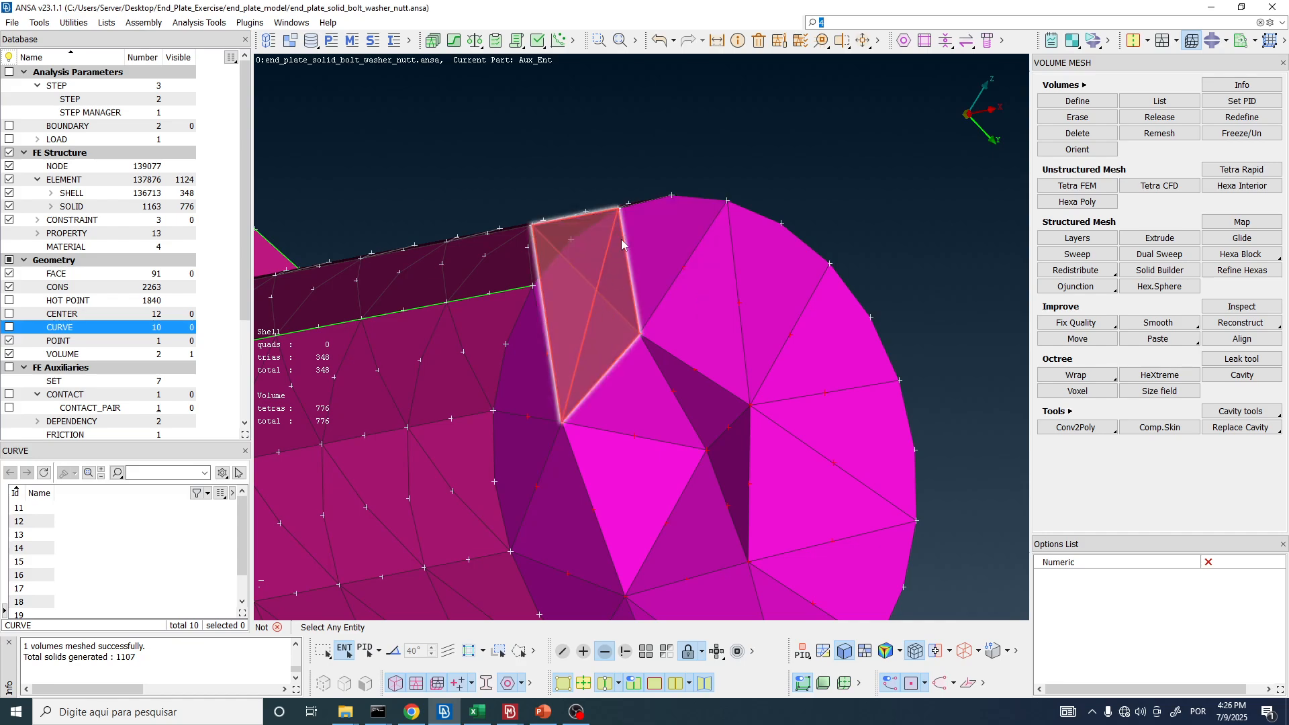
scroll(640, 69, "down", 4)
scroll(634, 87, "up", 4)
middle_click(633, 112)
scroll(614, 283, "up", 4)
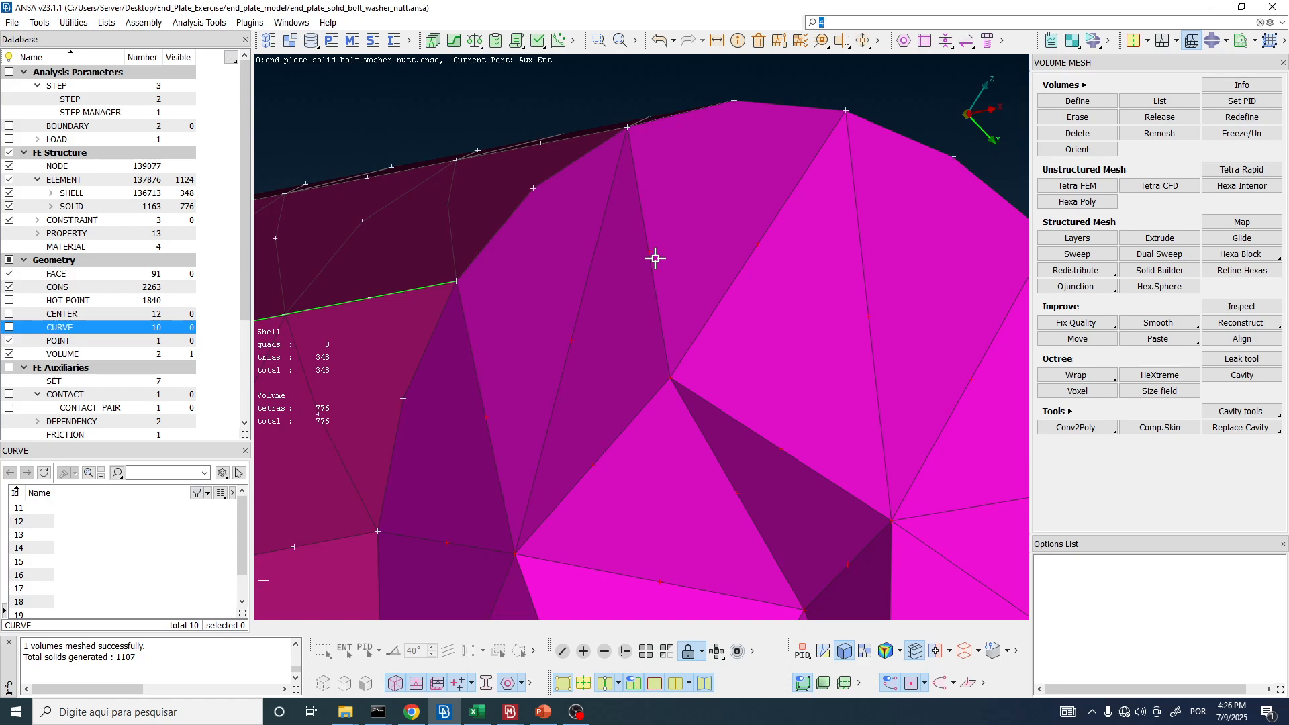
scroll(655, 258, "down", 3)
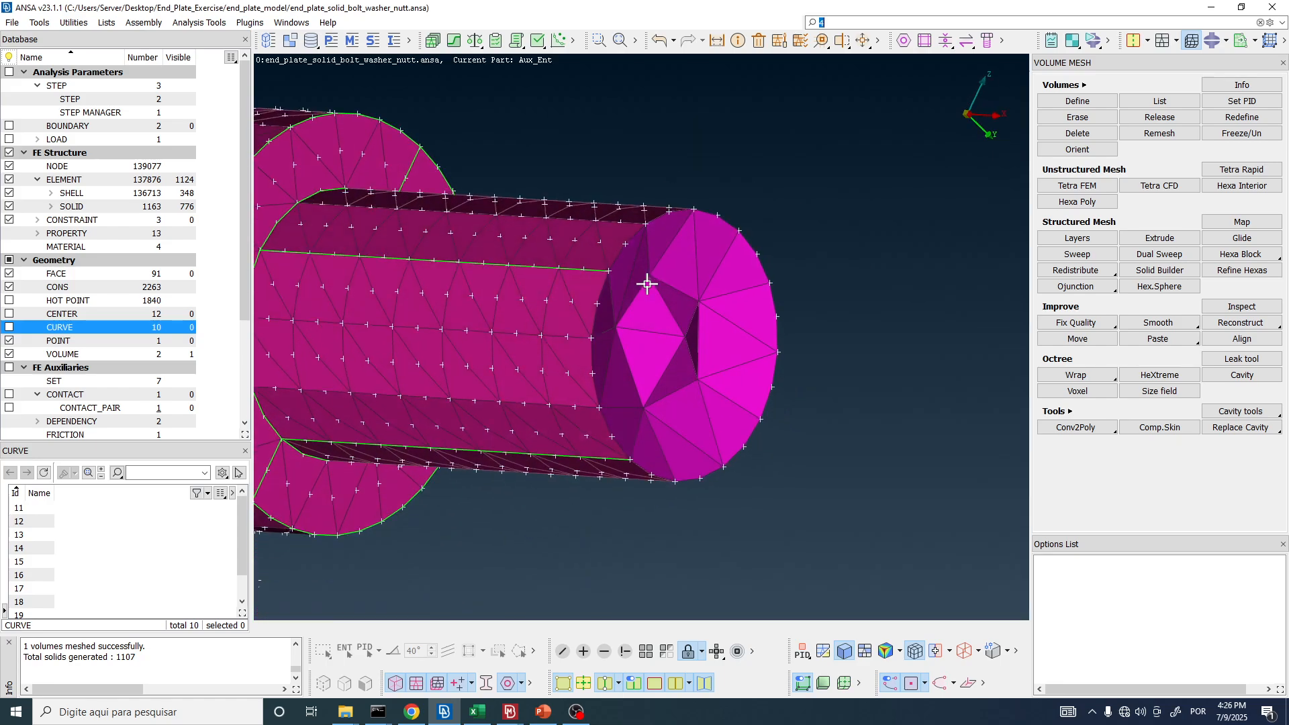
scroll(576, 129, "up", 4)
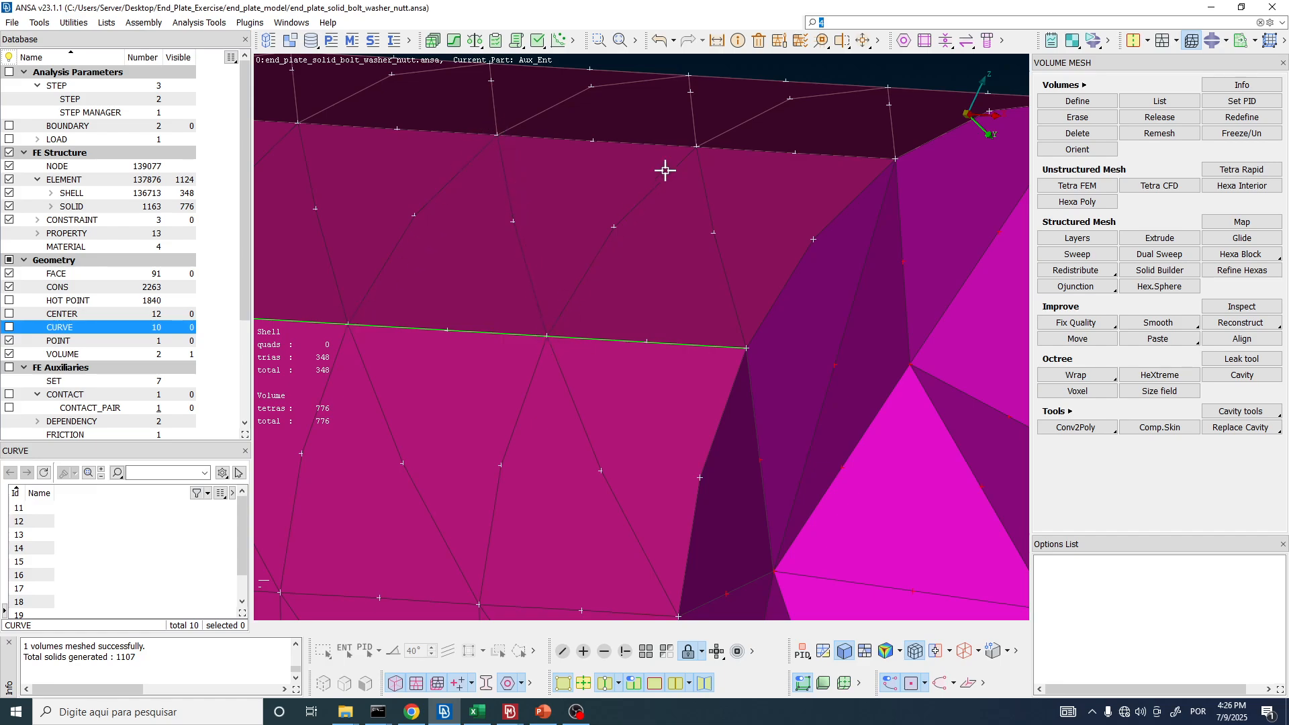
scroll(469, 194, "down", 8)
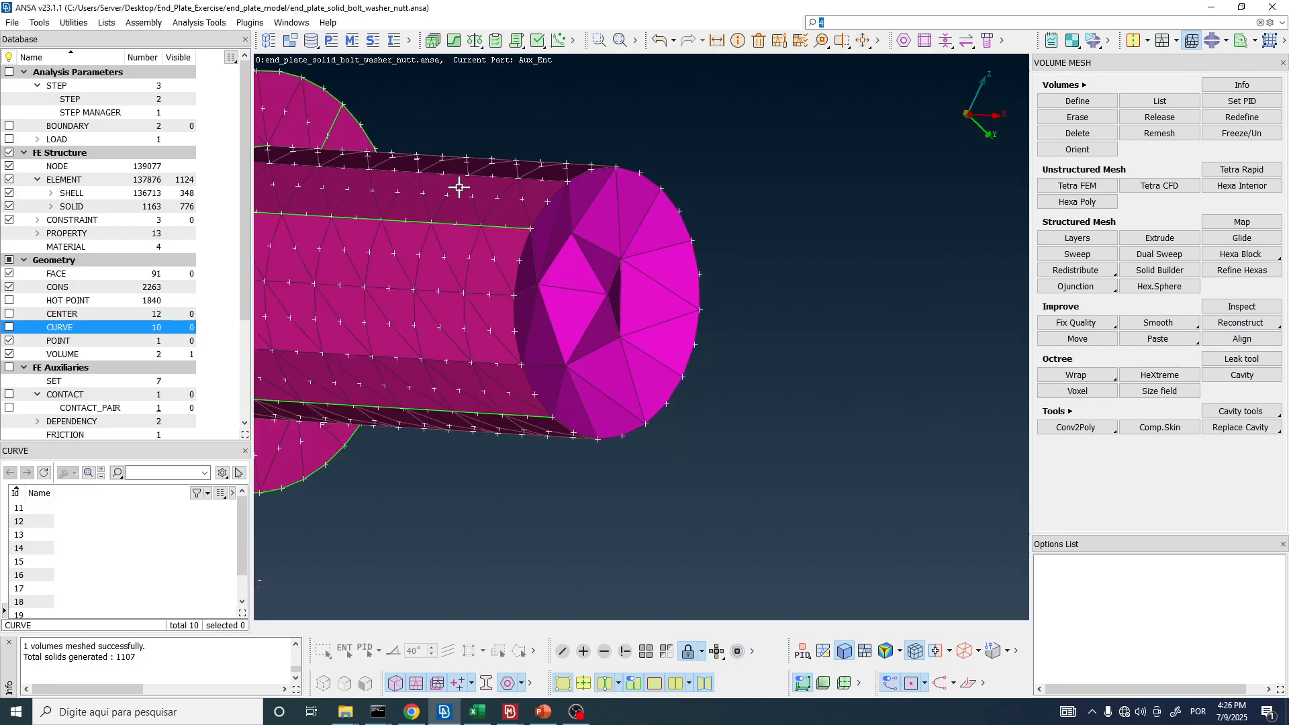
- Show the bolt's hidden elements again and turn off node display
left_click_drag(464, 190, 555, 201, "ctrl")
scroll(518, 204, "up", 4)
middle_click_drag(480, 191, 665, 250, "ctrl")
left_click_drag(664, 250, 618, 264, "ctrl")
scroll(617, 264, "down", 5)
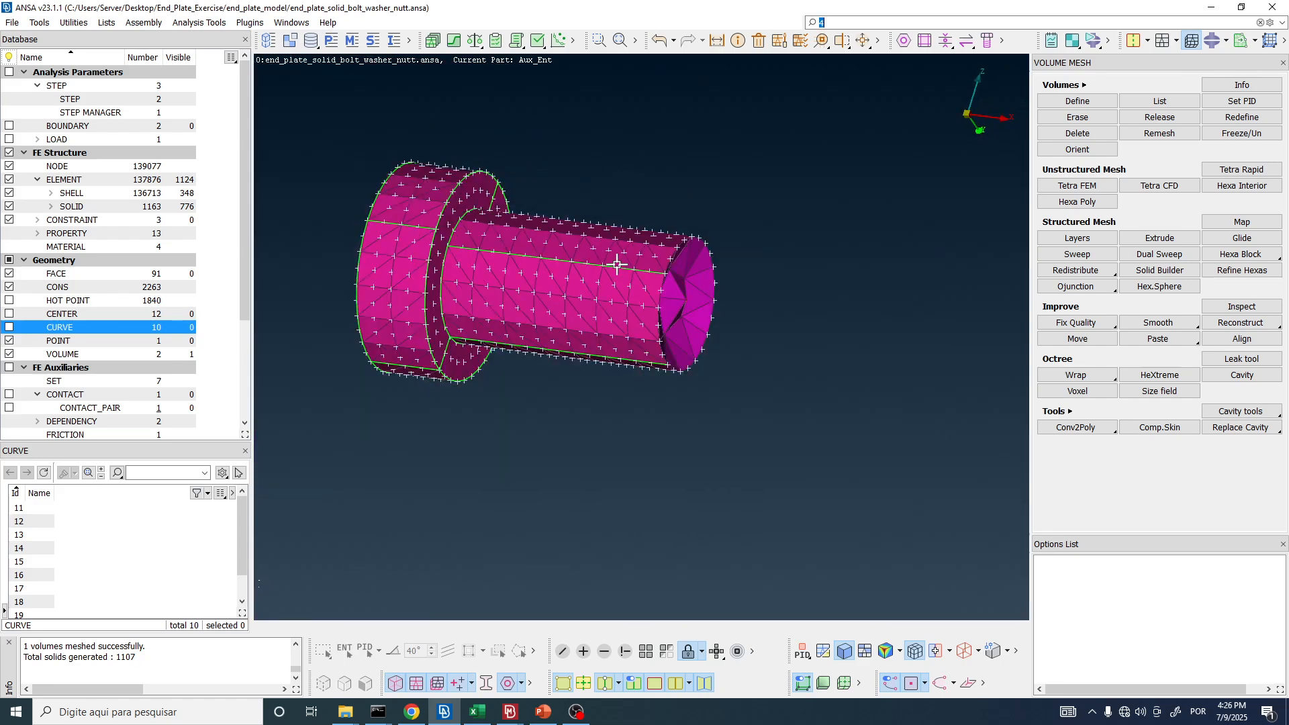
left_click(647, 653)
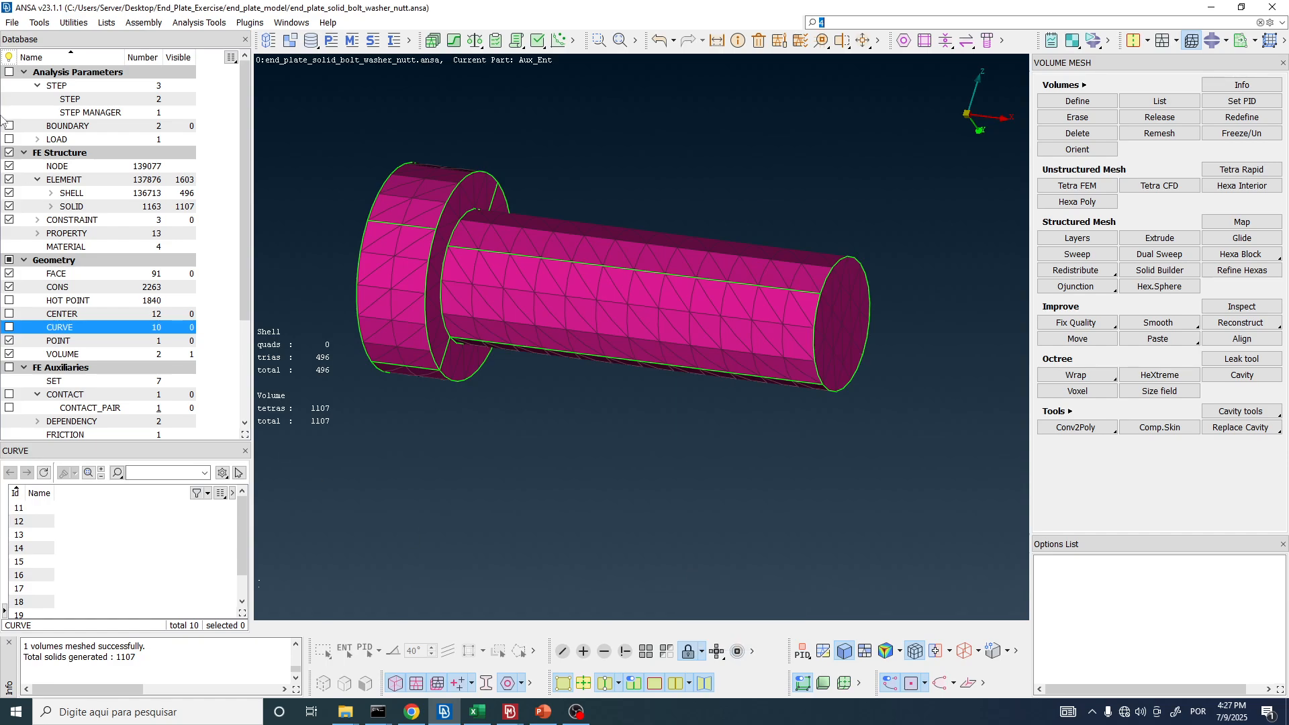
left_click(10, 168)
scroll(606, 249, "down", 3)
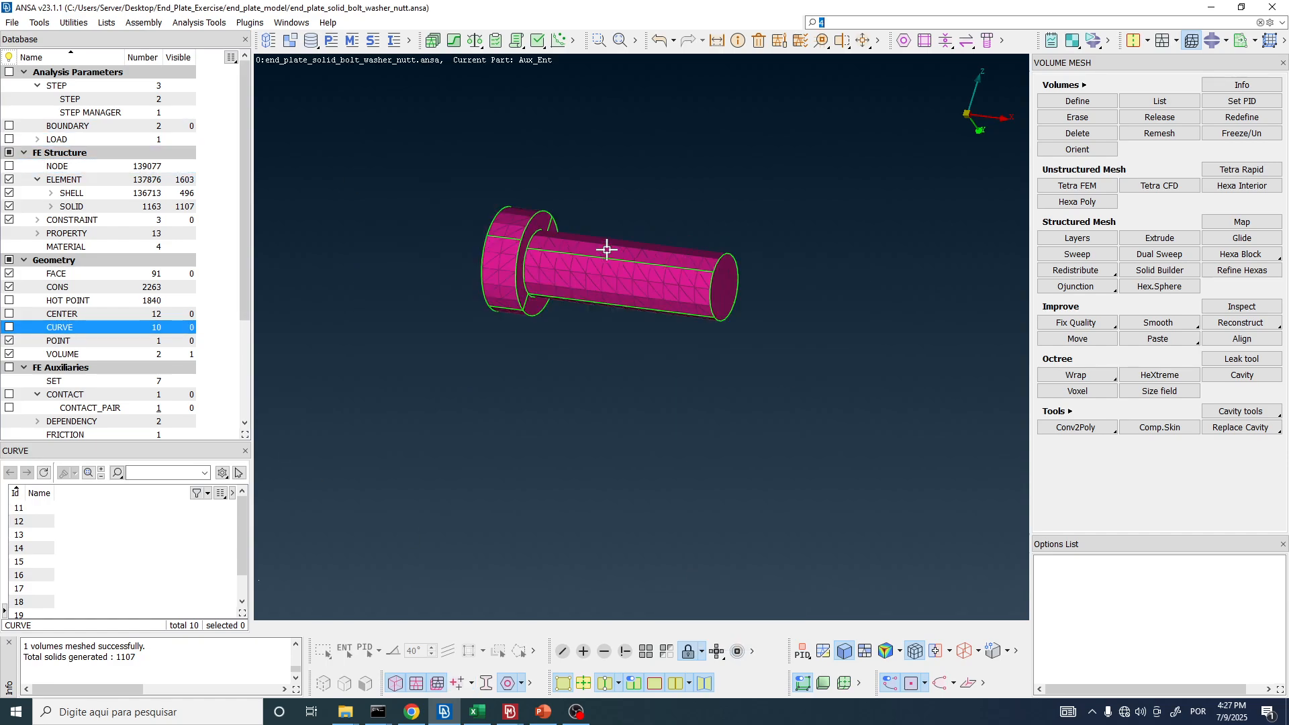
left_click_drag(606, 237, 704, 246, "ctrl")
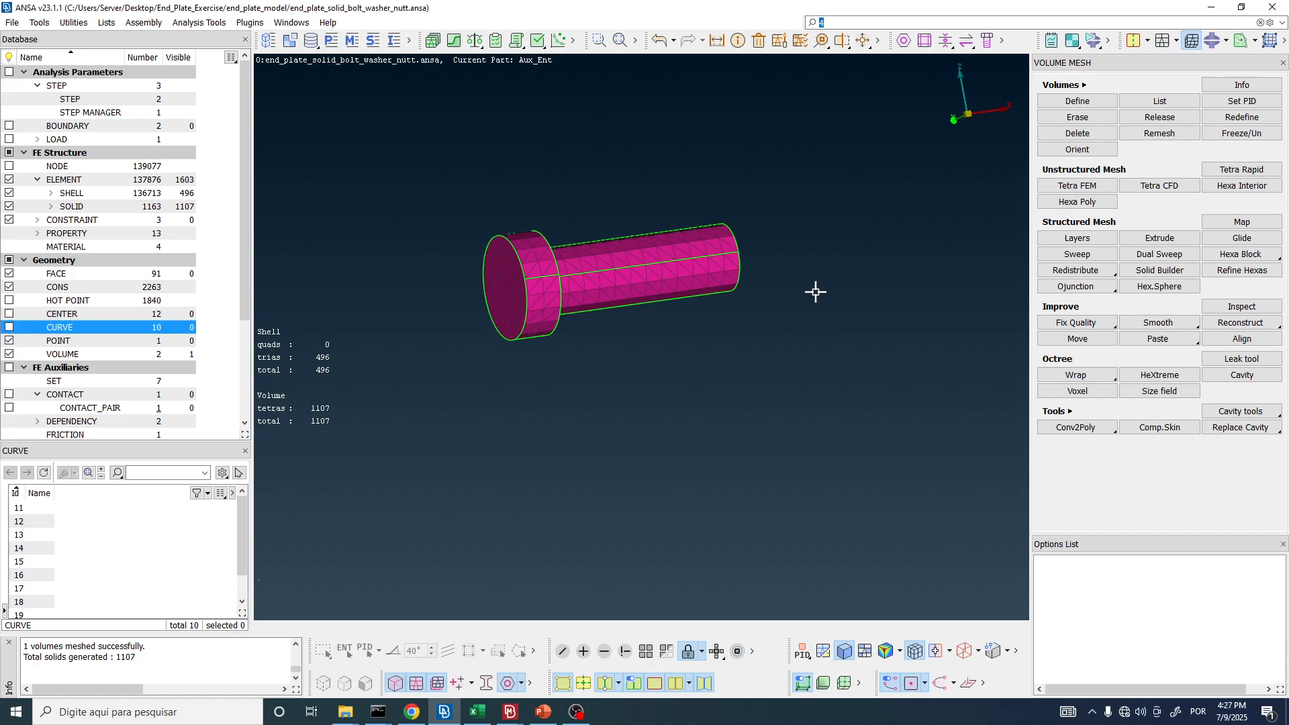
- Examine the properties list to check which properties the bolt's shell and solid elements use
left_click(332, 40)
left_click(704, 262)
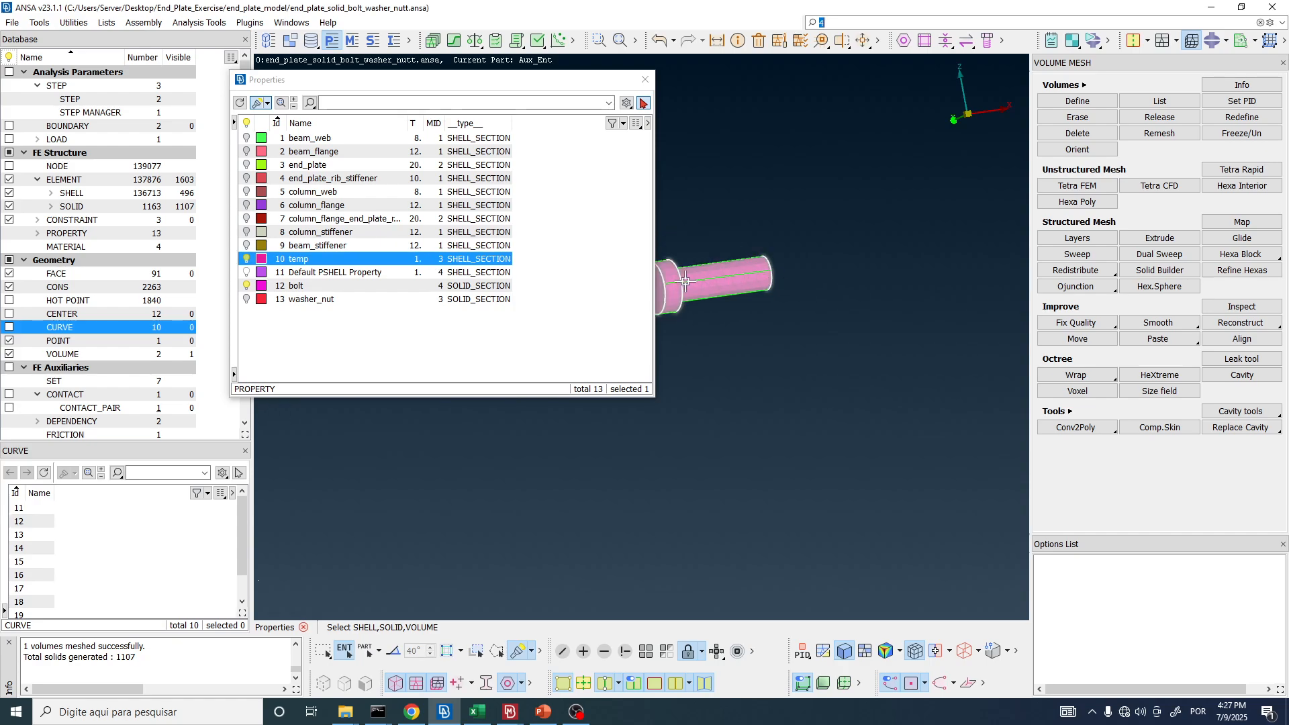
scroll(703, 297, "up", 3)
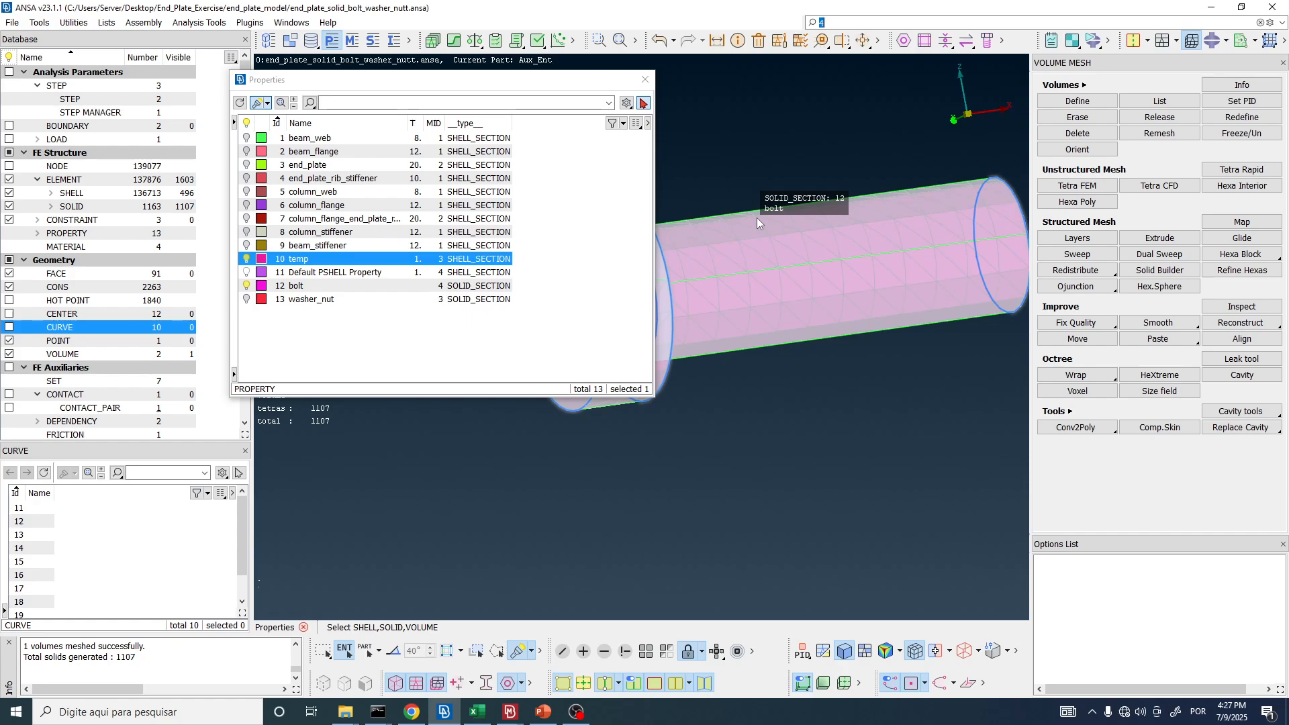
left_click(646, 79)
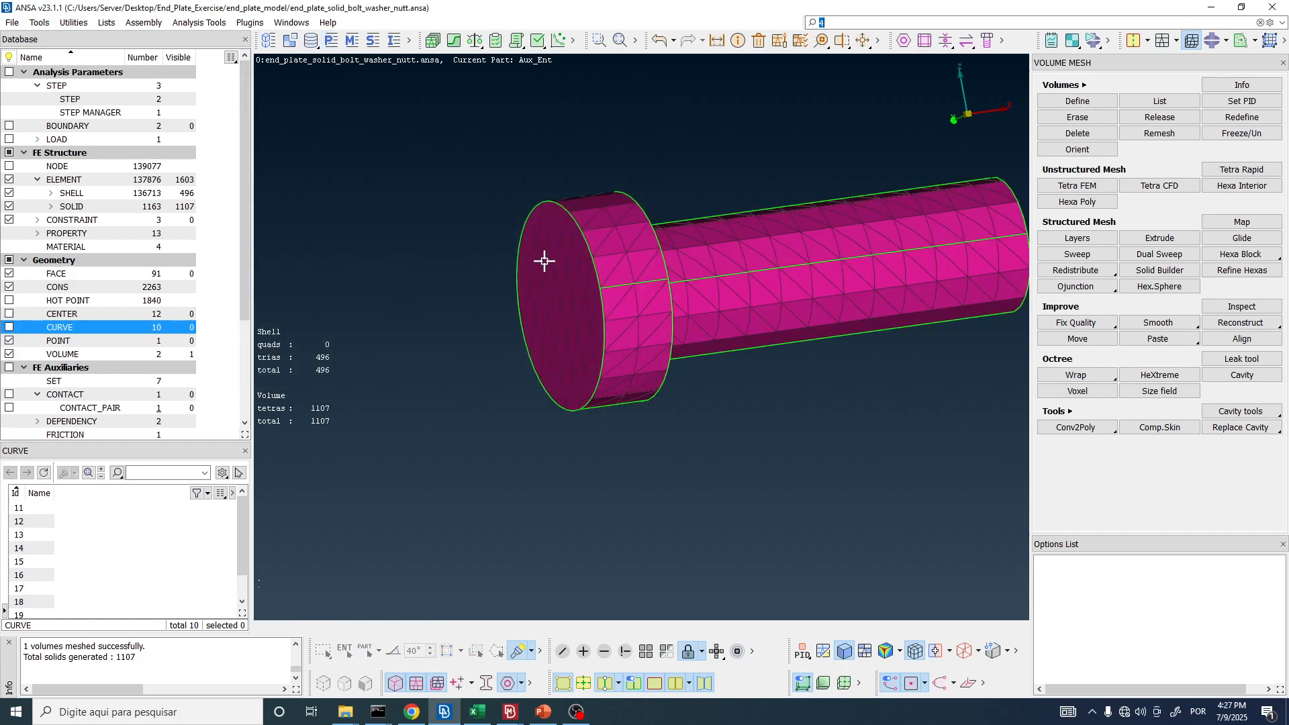
scroll(544, 262, "down", 3)
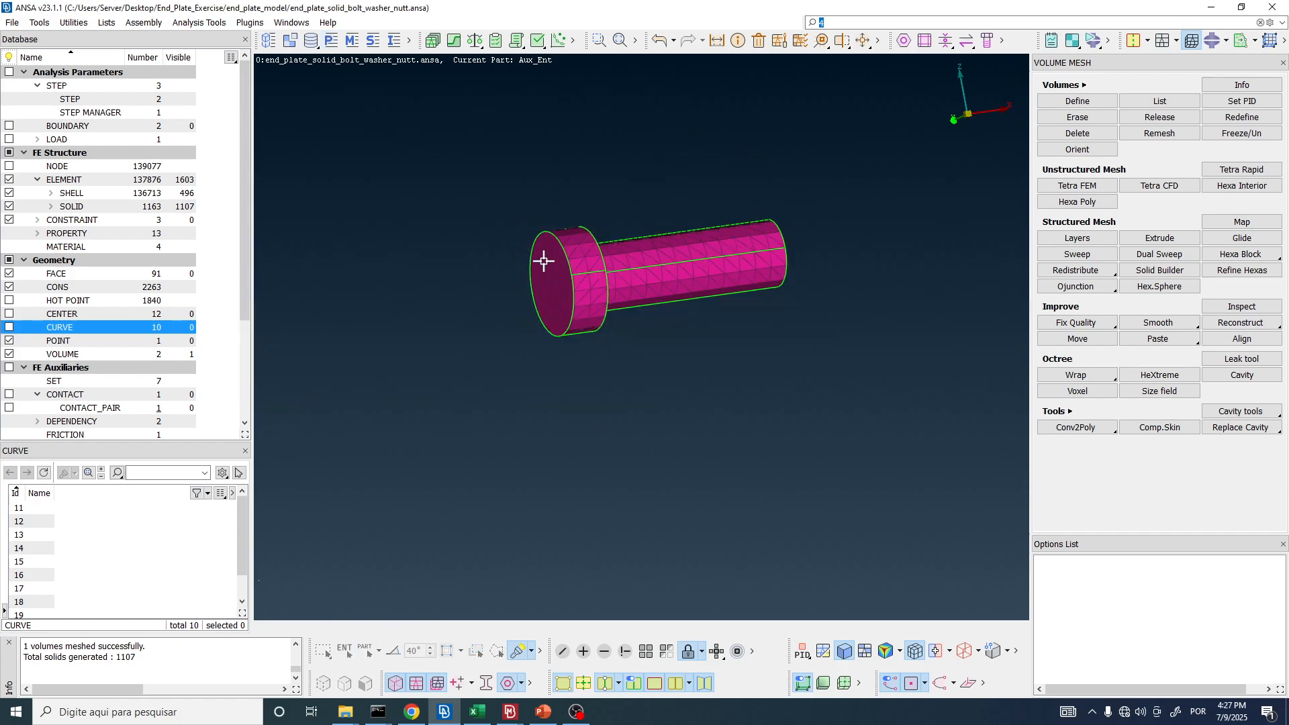
- Isolate the bolt's surface shell elements to inspect them, and bring the solids back into display
right_click(271, 374)
left_click(302, 407)
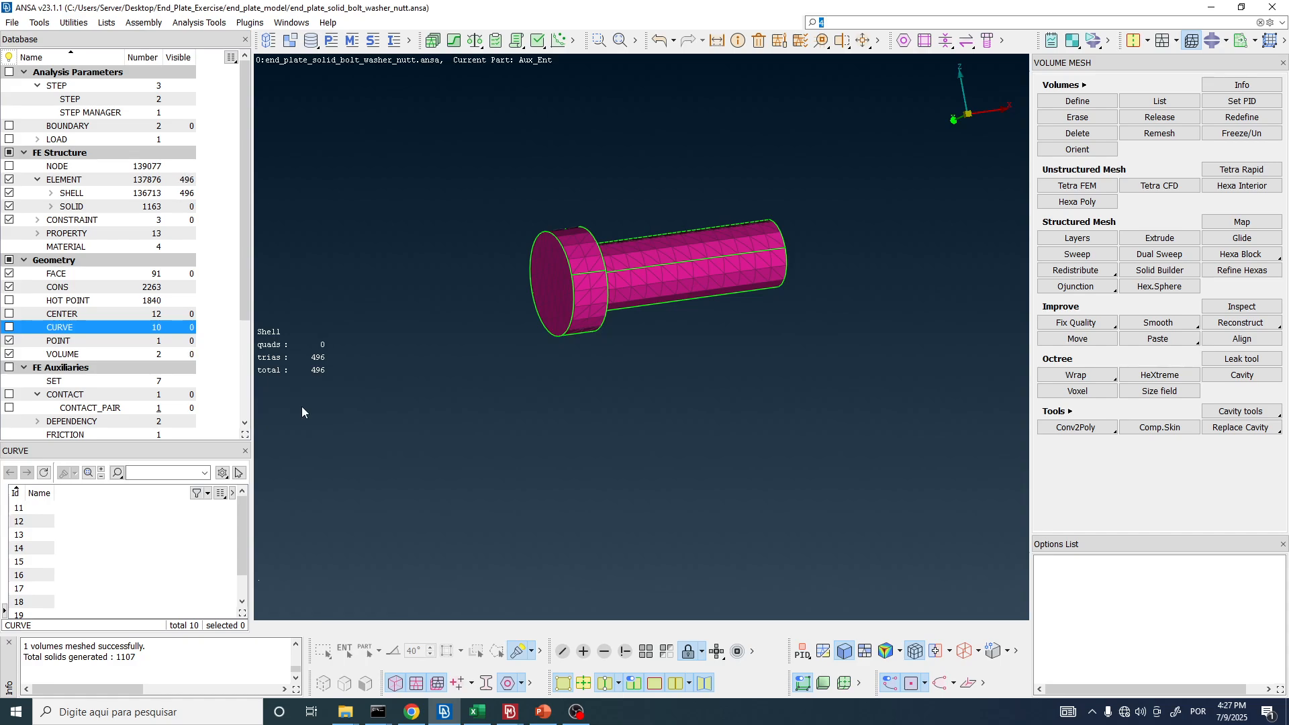
left_click(644, 651)
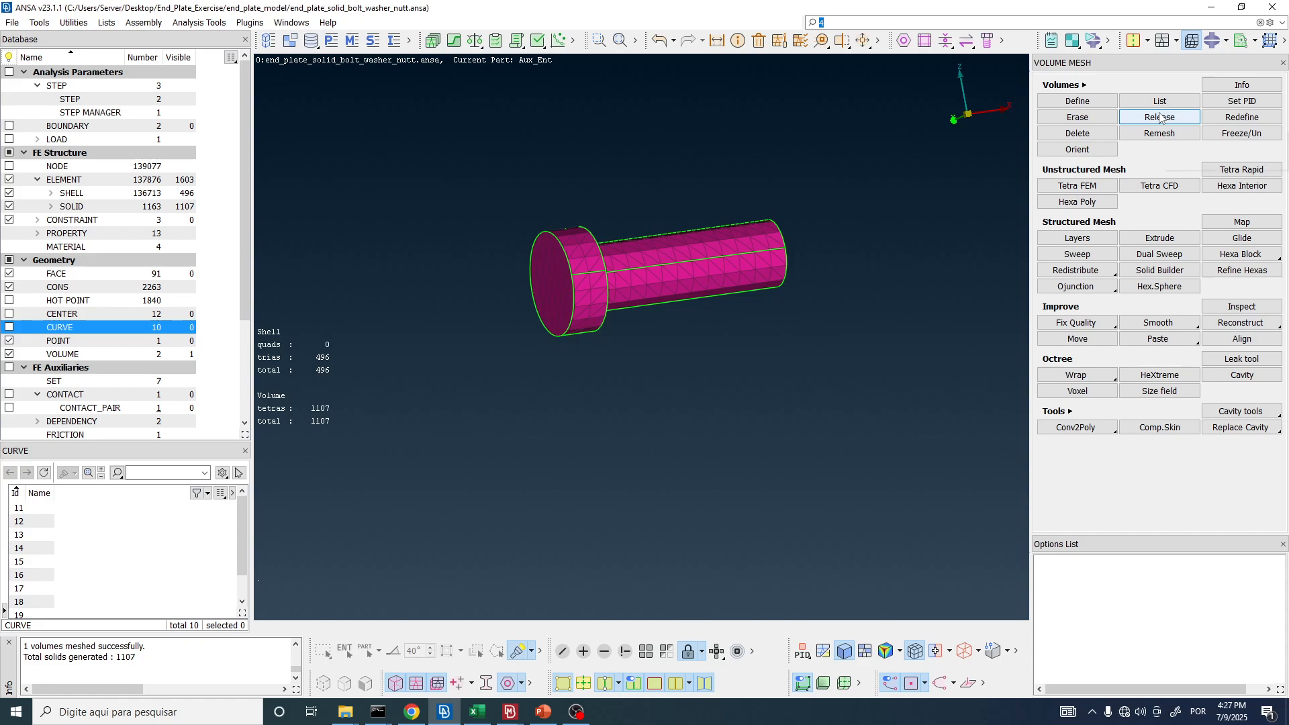
- Release the bolt volume with the options to disconnect it from neighbouring geometry and delete its faces and volumes
left_click(1160, 117)
left_click_drag(421, 137, 1001, 435)
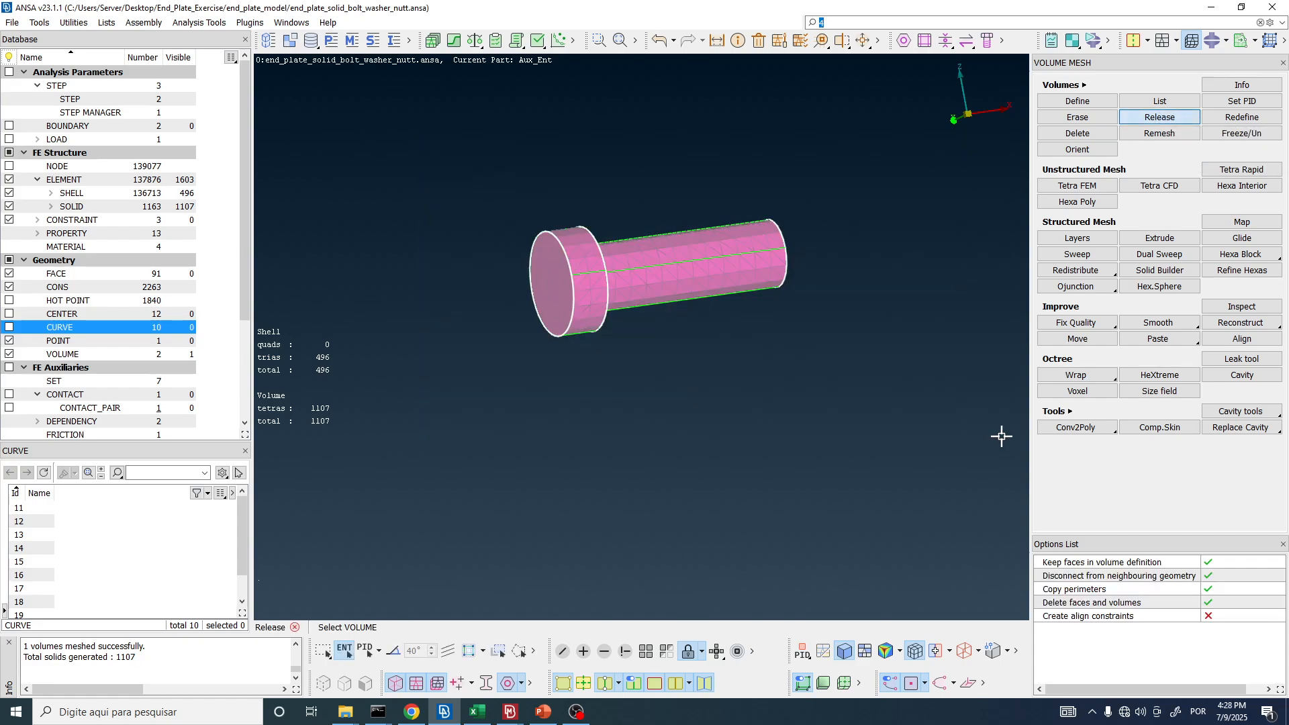
middle_click(606, 190)
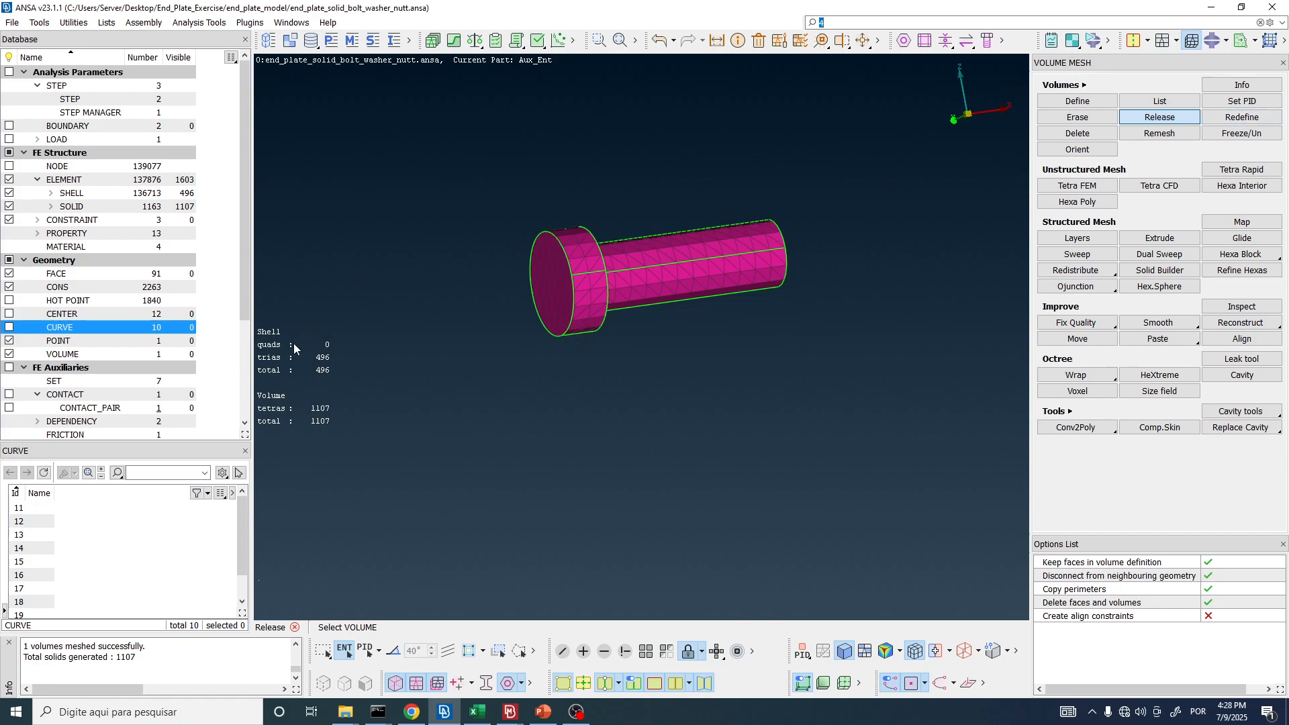
- Isolate the bolt's shell elements, delete them with their released nodes and properties, and show the remaining solids
right_click(272, 373)
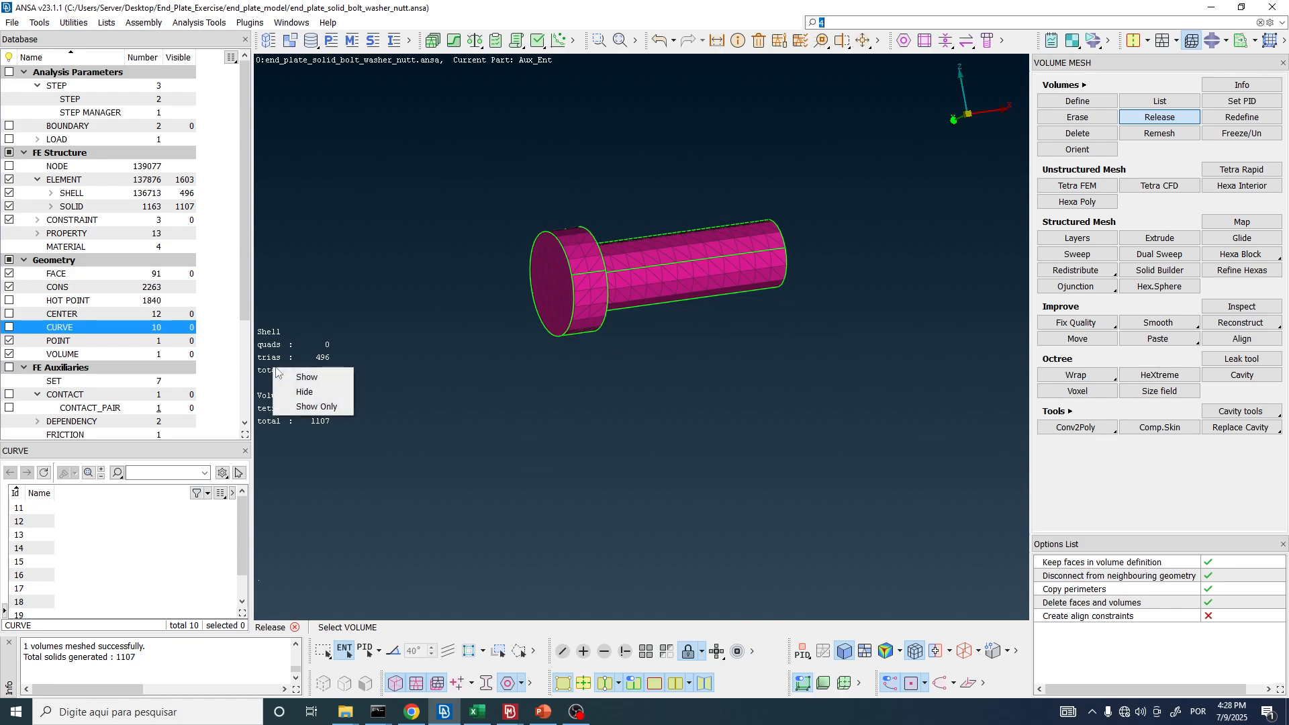
left_click(314, 405)
left_click(759, 42)
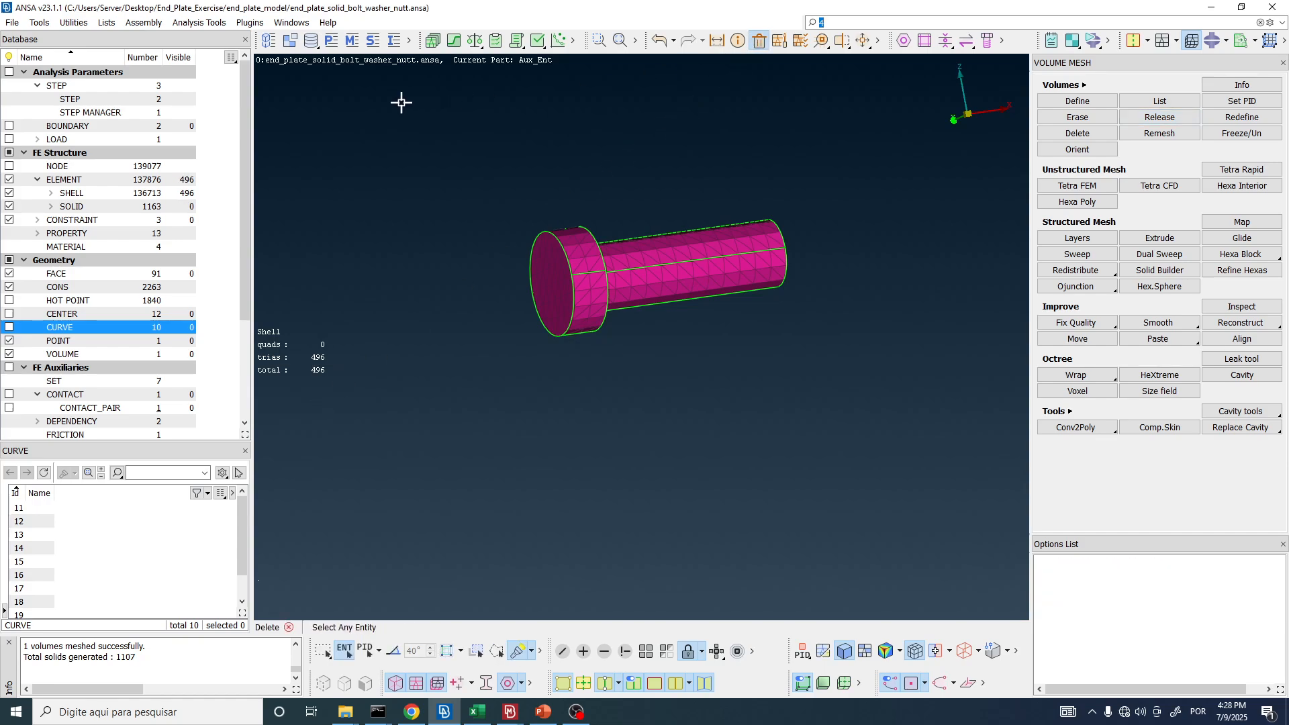
middle_click(481, 129)
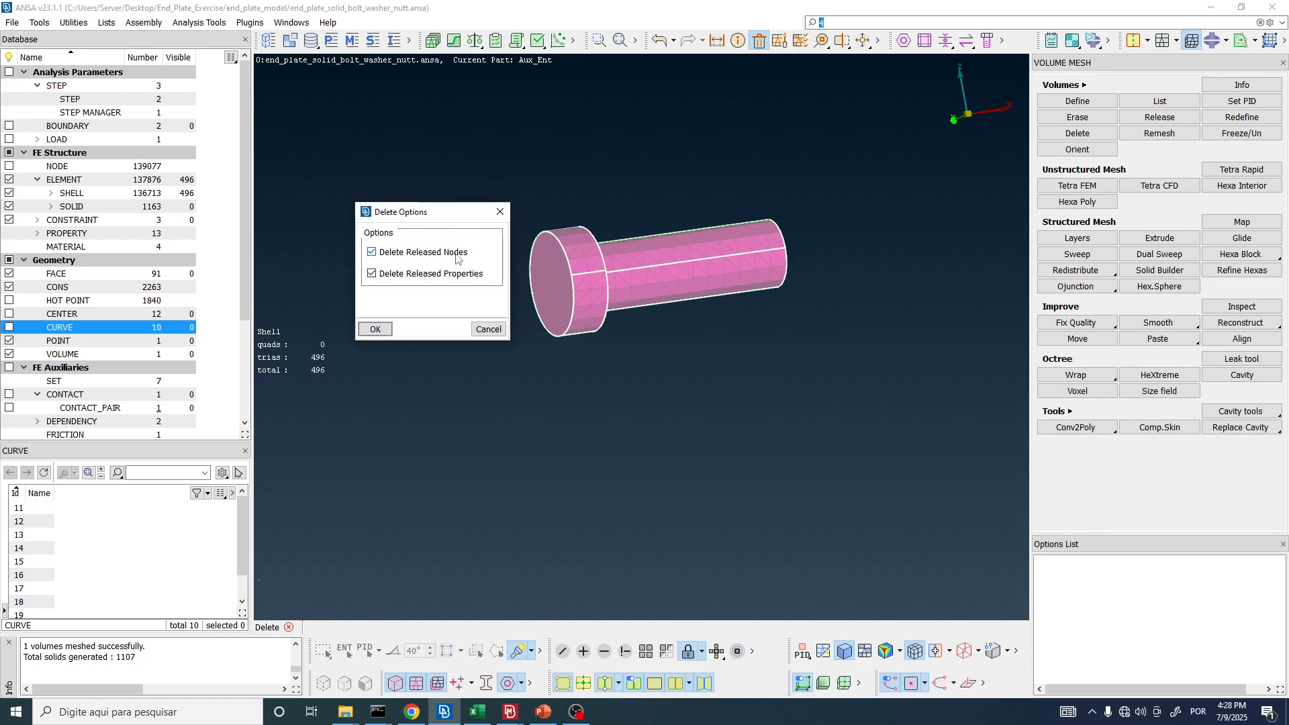
left_click(376, 329)
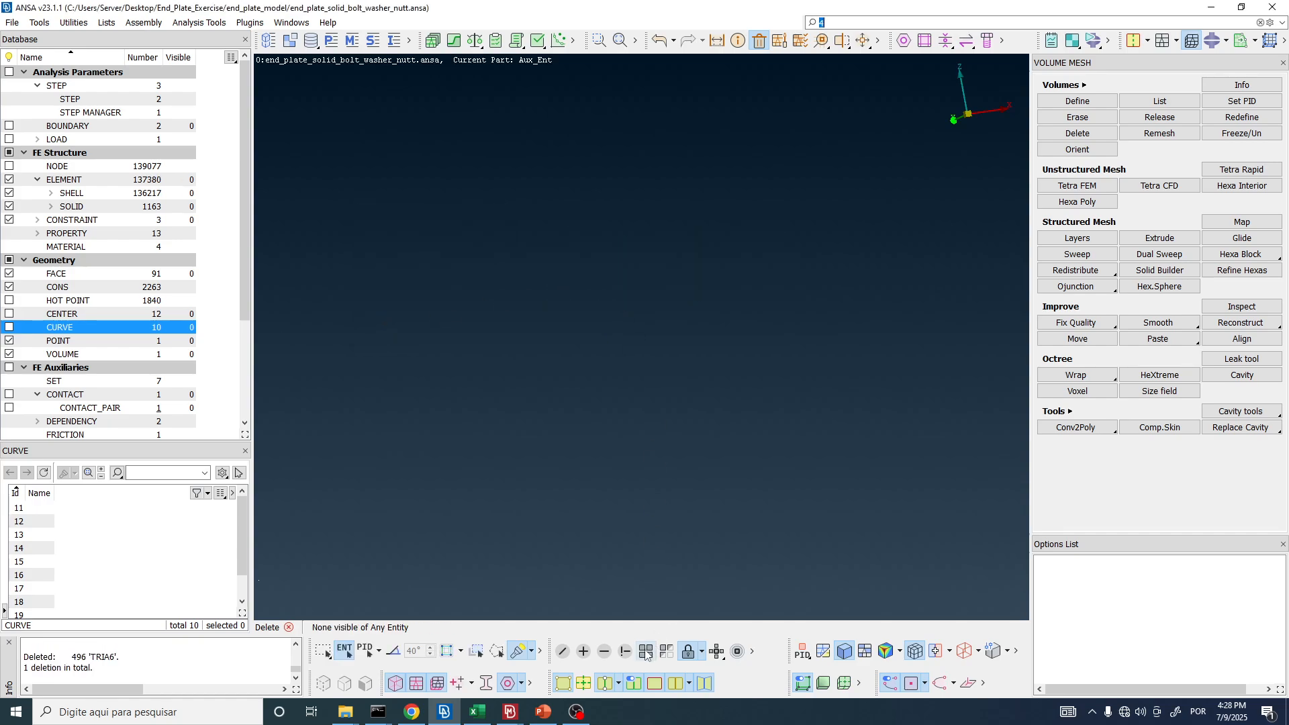
left_click(647, 651)
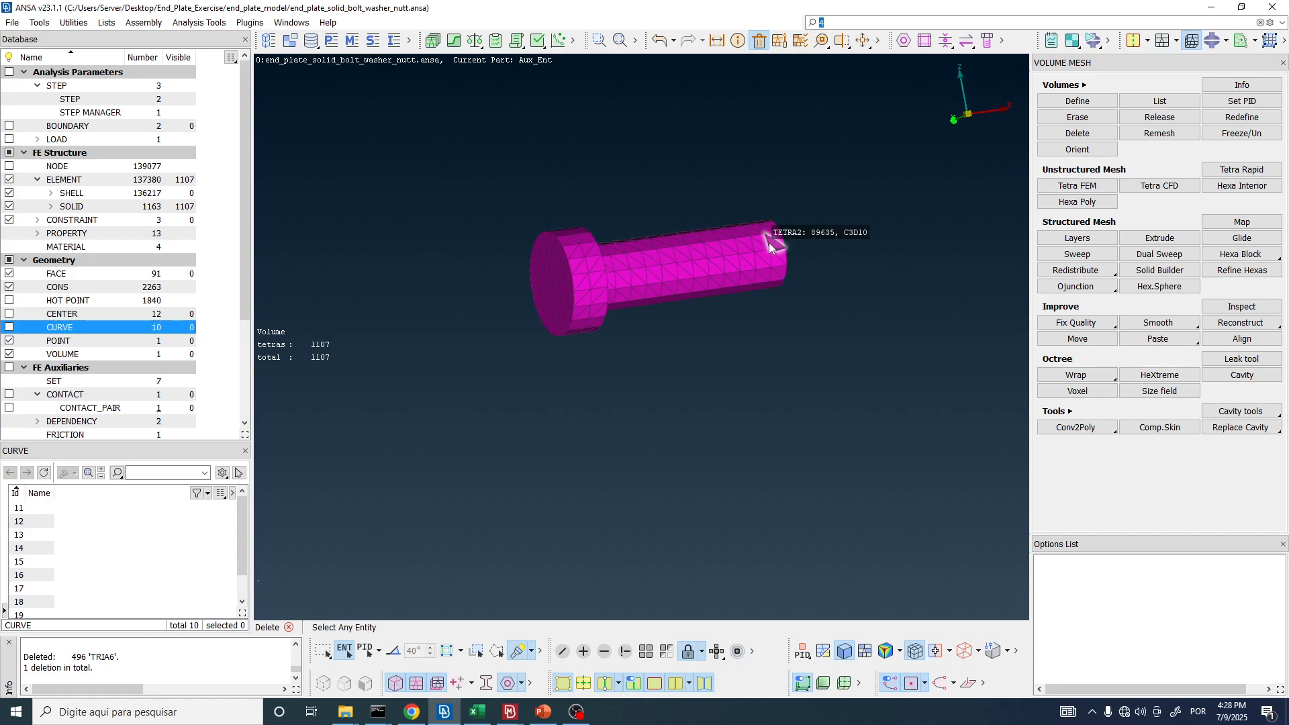
- Examine the bolt's tetrahedral mesh at the shank end and around the head
scroll(771, 242, "up", 6)
left_click_drag(812, 195, 701, 143, "ctrl")
scroll(679, 147, "down", 8)
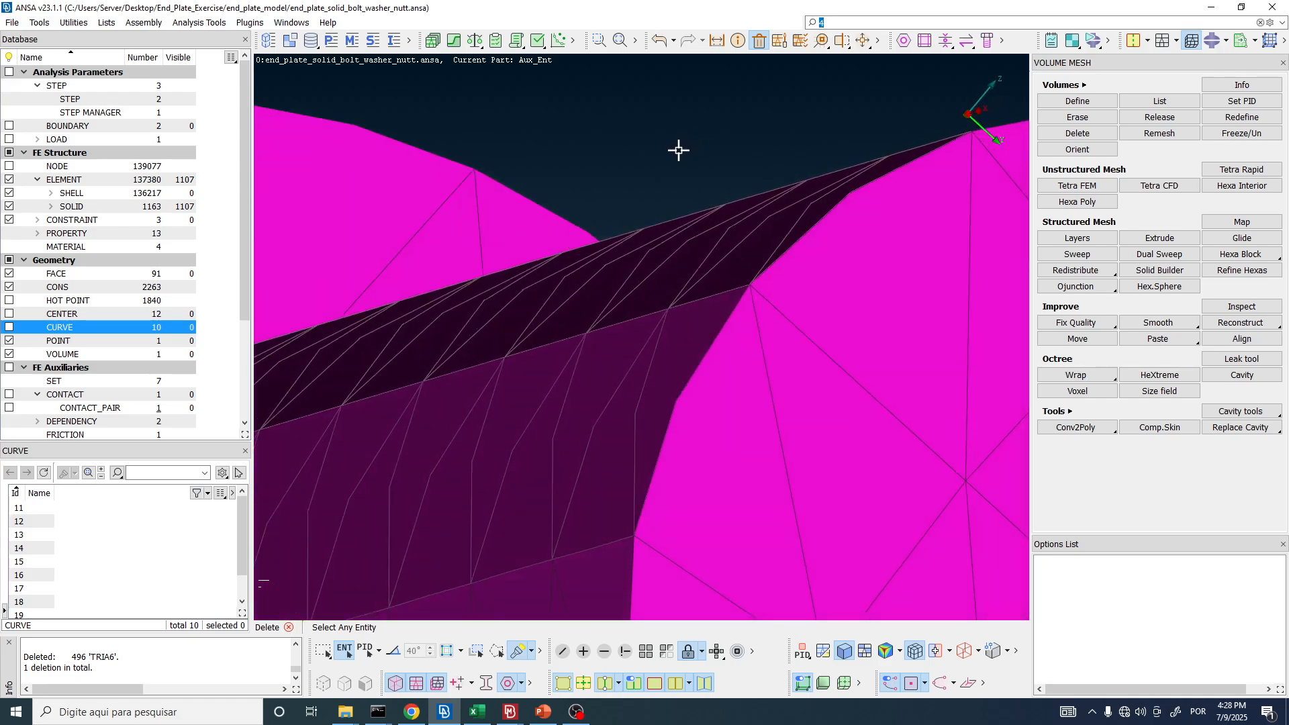
scroll(486, 224, "up", 6)
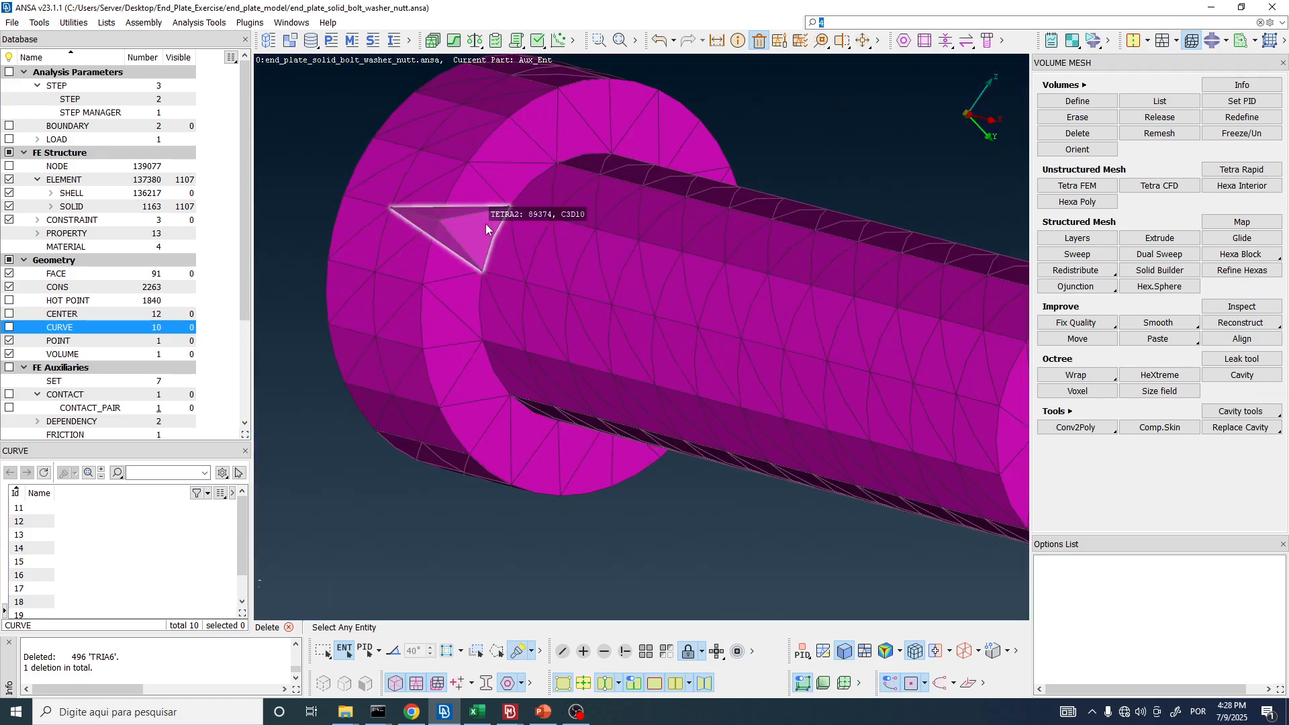
left_click_drag(485, 223, 641, 159, "ctrl")
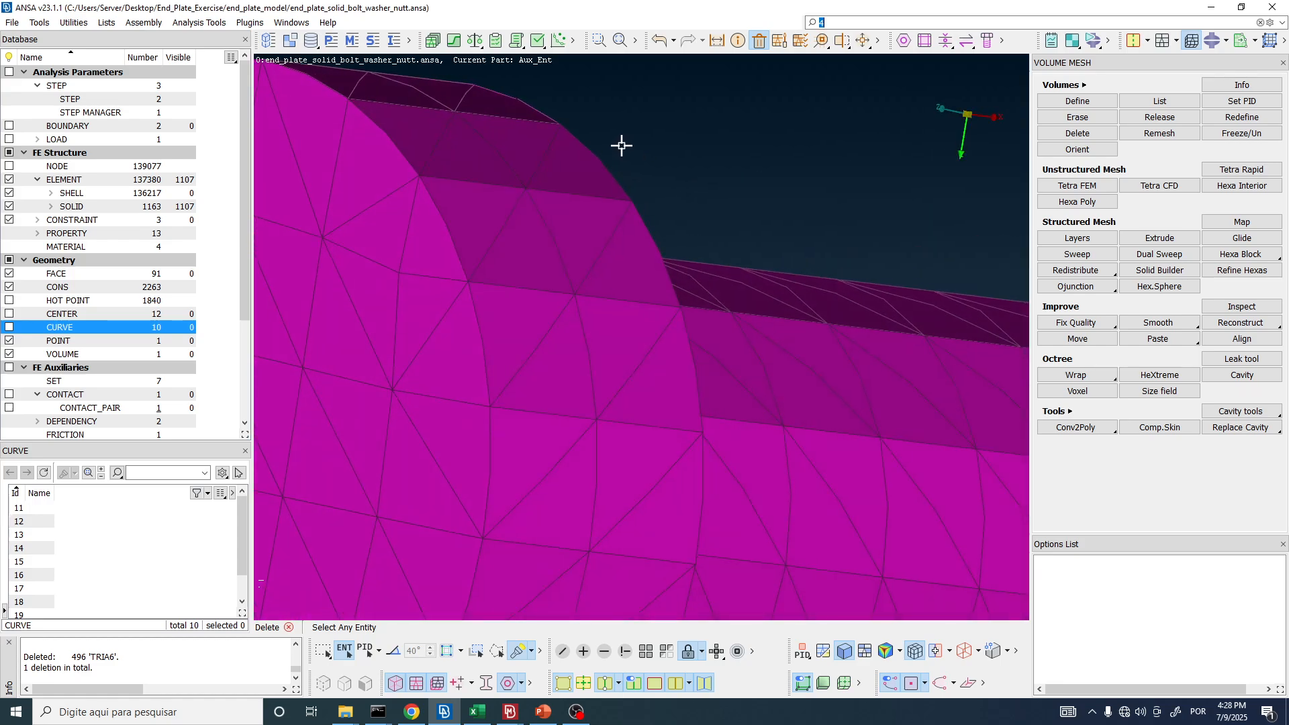
scroll(615, 202, "down", 8)
left_click_drag(624, 215, 613, 304, "ctrl")
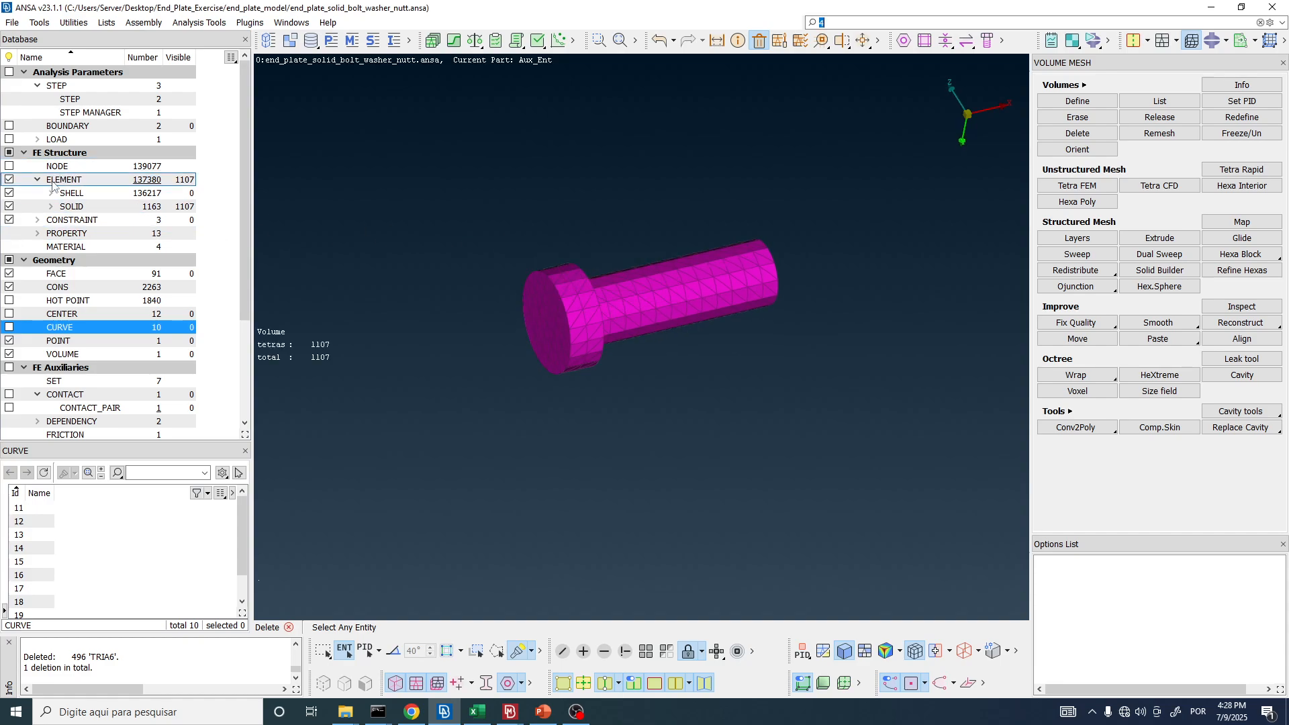
- List the solid elements and inspect the element card and node numbers of one tetrahedron in the bolt head
left_click(70, 181)
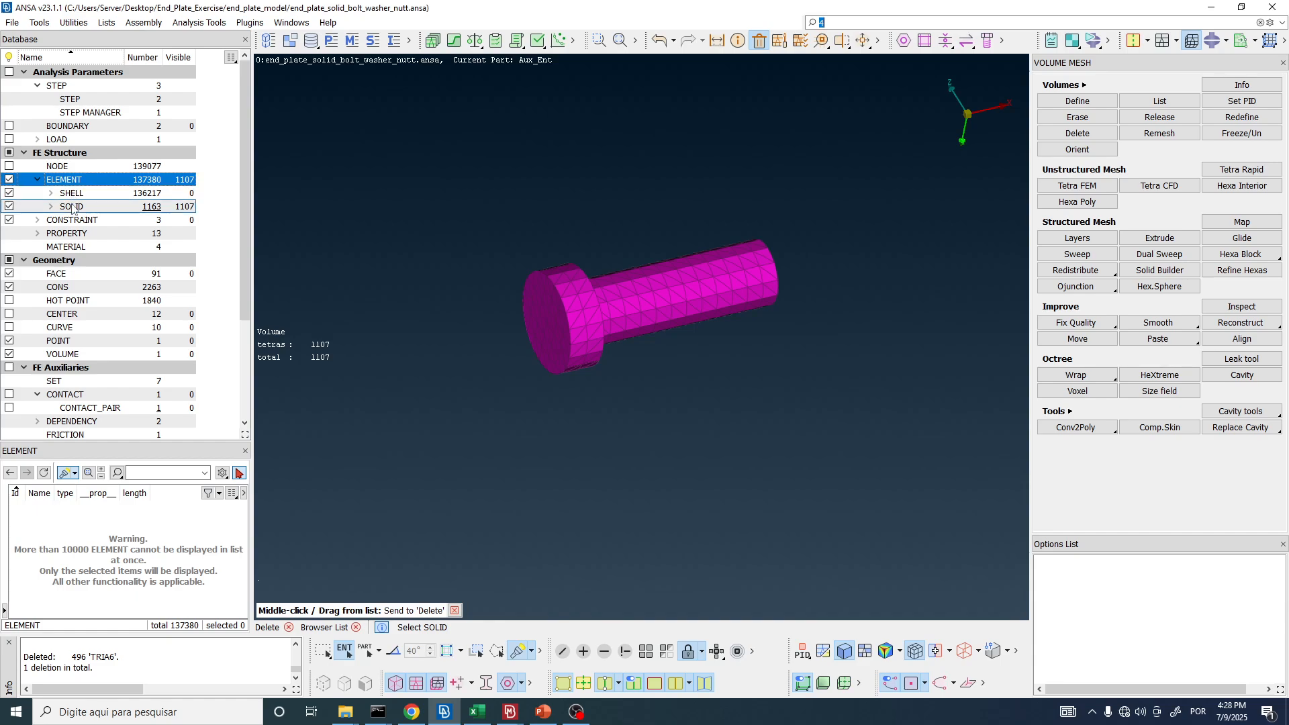
left_click(71, 208)
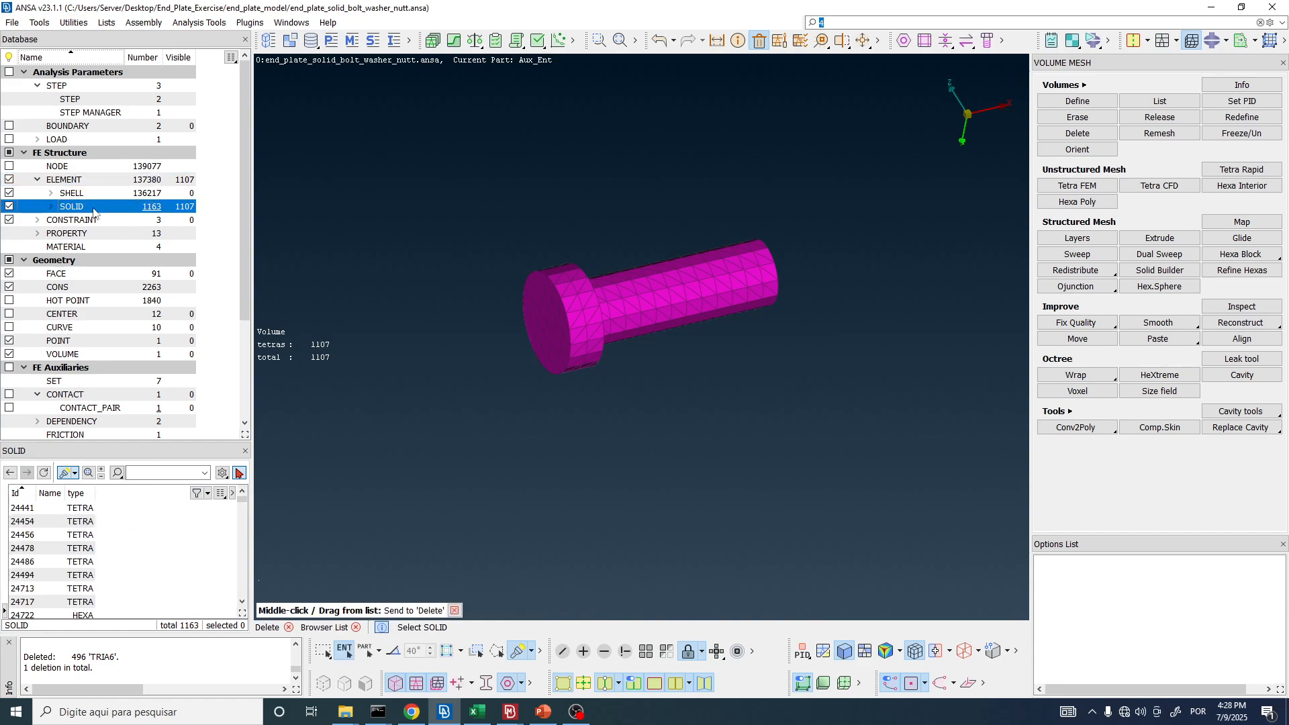
left_click(569, 295)
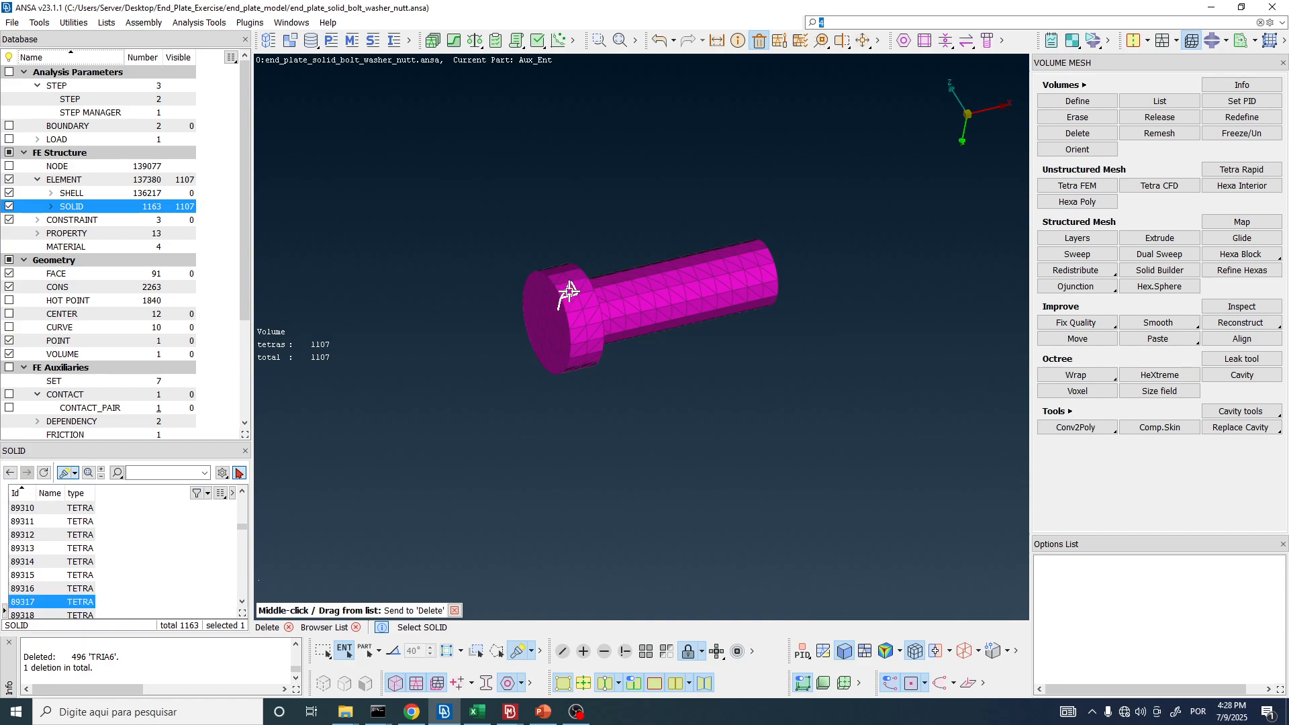
left_click(74, 602)
double_click(74, 603)
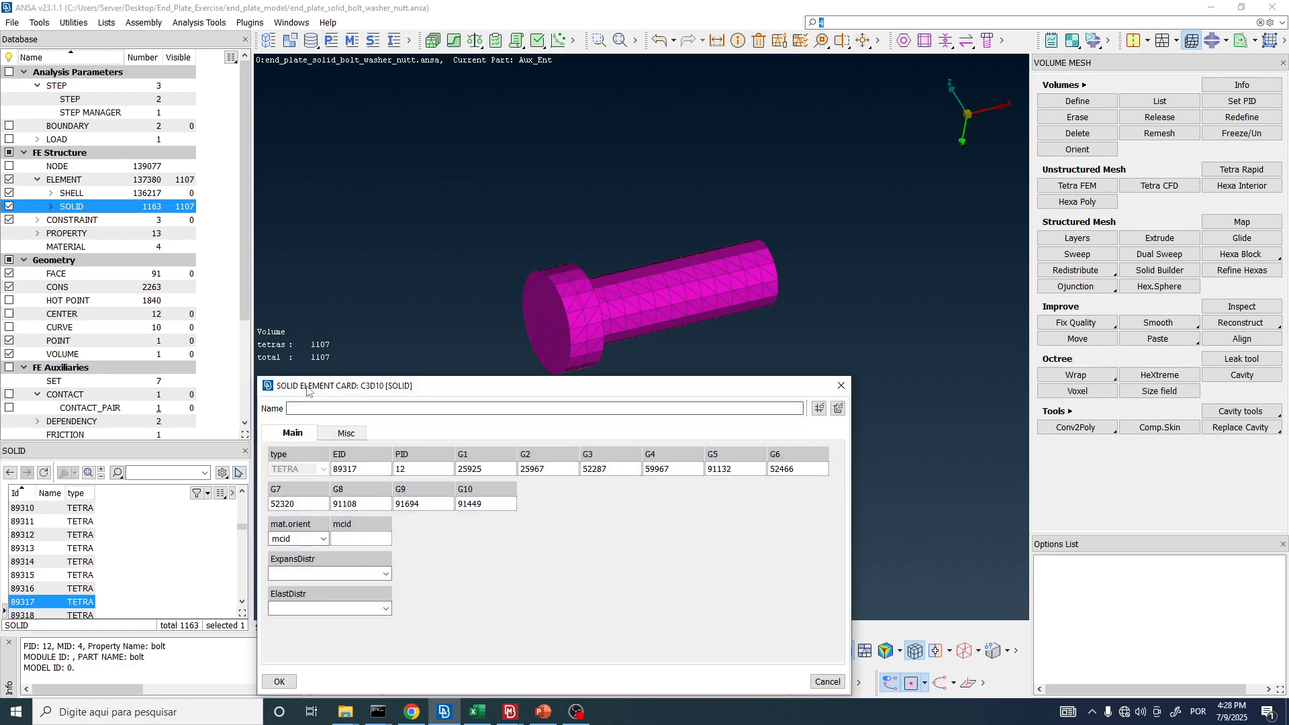
left_click_drag(321, 362, 318, 131)
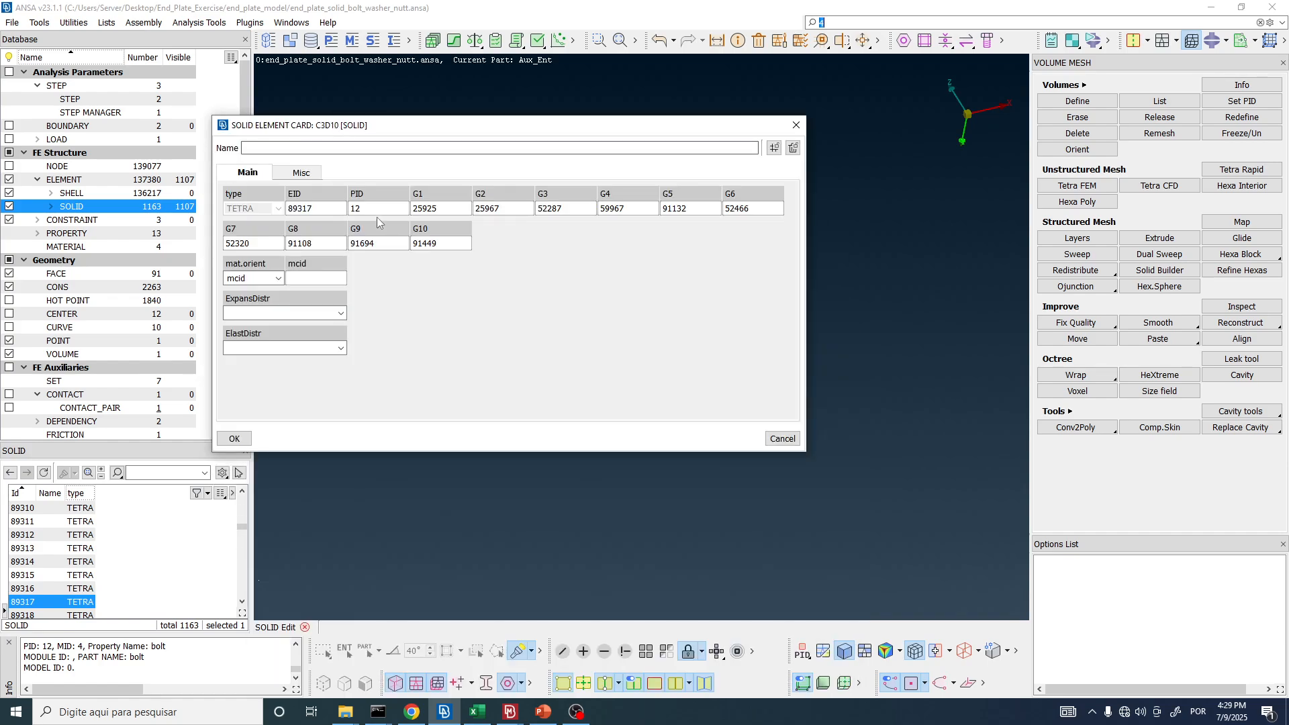
double_click(571, 208)
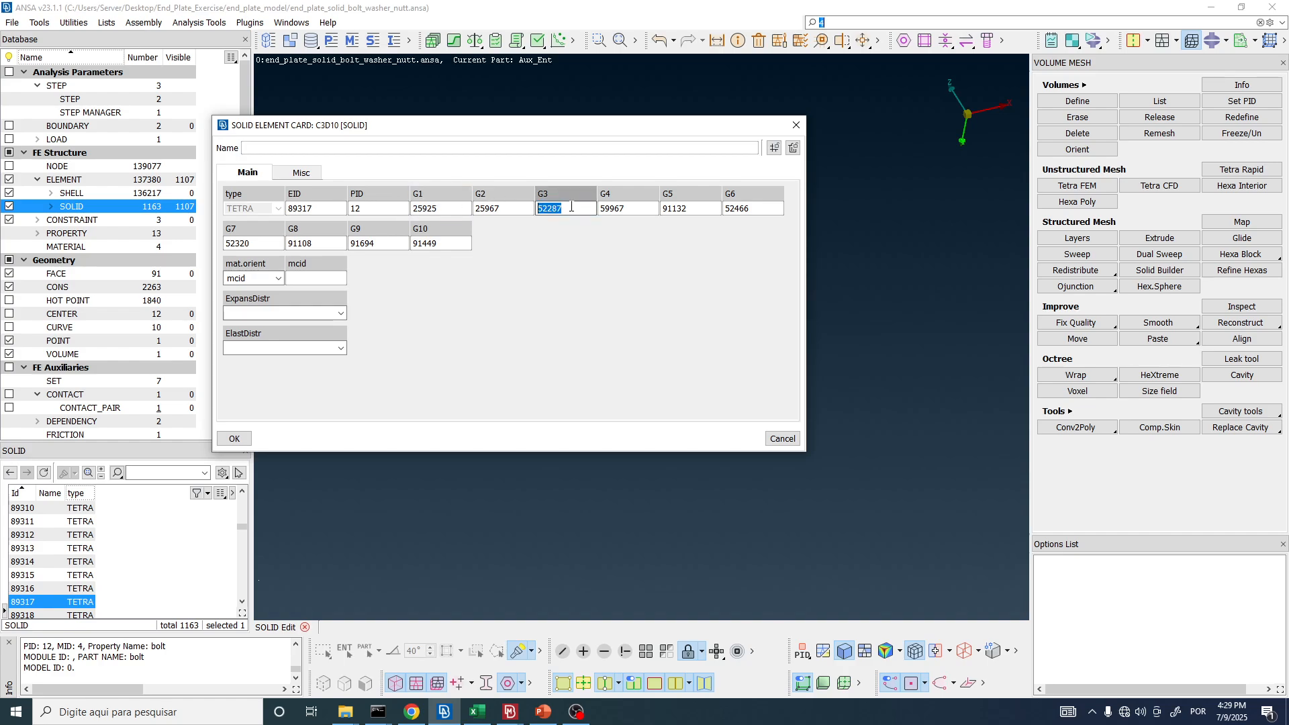
key("Tab")
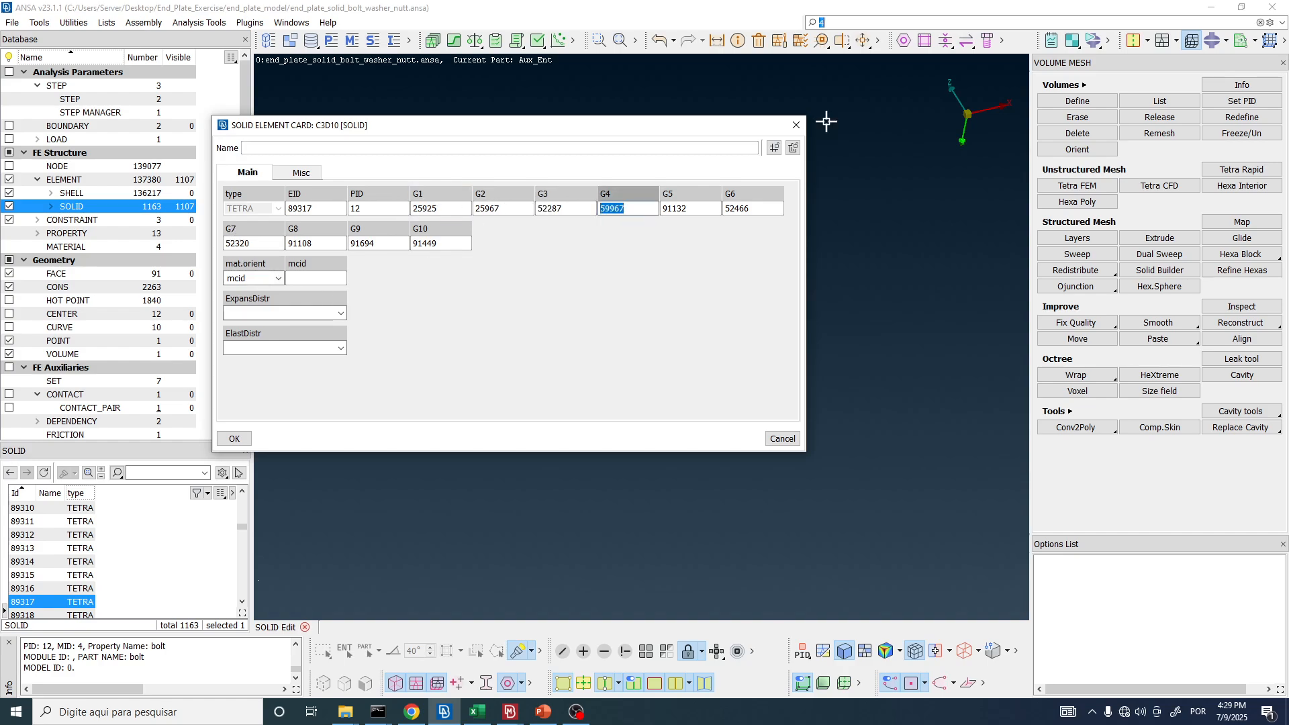
left_click(797, 125)
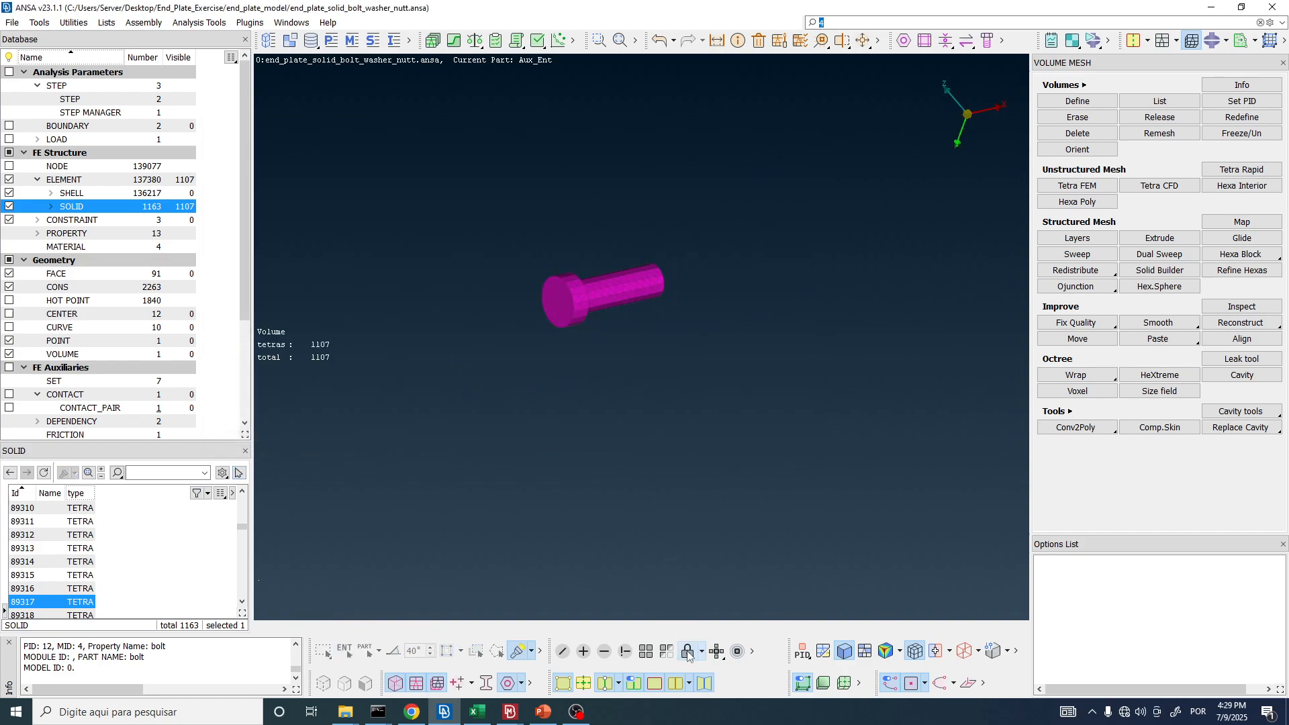
- Unlock the visible set, show the entire model, and examine the meshed bolt and washer in the end-plate connection
left_click(646, 651)
left_click_drag(579, 238, 591, 311, "ctrl")
scroll(555, 282, "up", 5)
left_click_drag(581, 264, 545, 244, "ctrl")
scroll(545, 244, "down", 6)
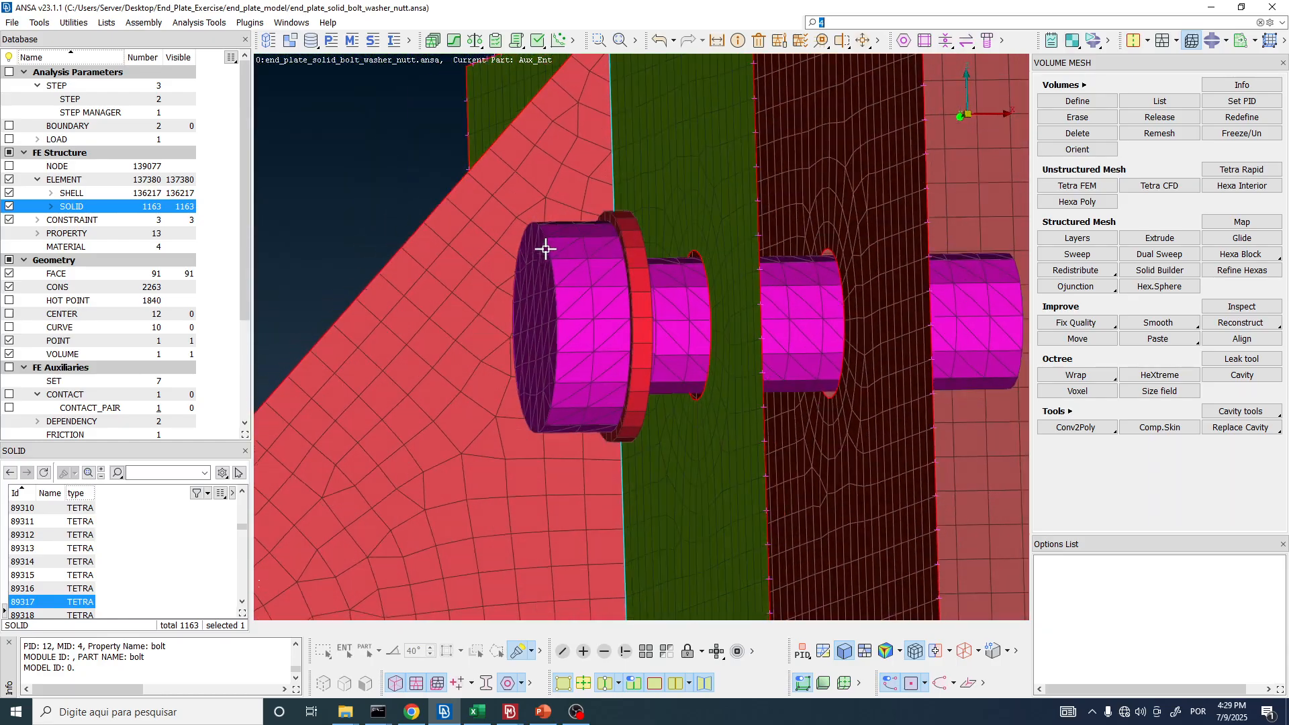
scroll(648, 272, "up", 3)
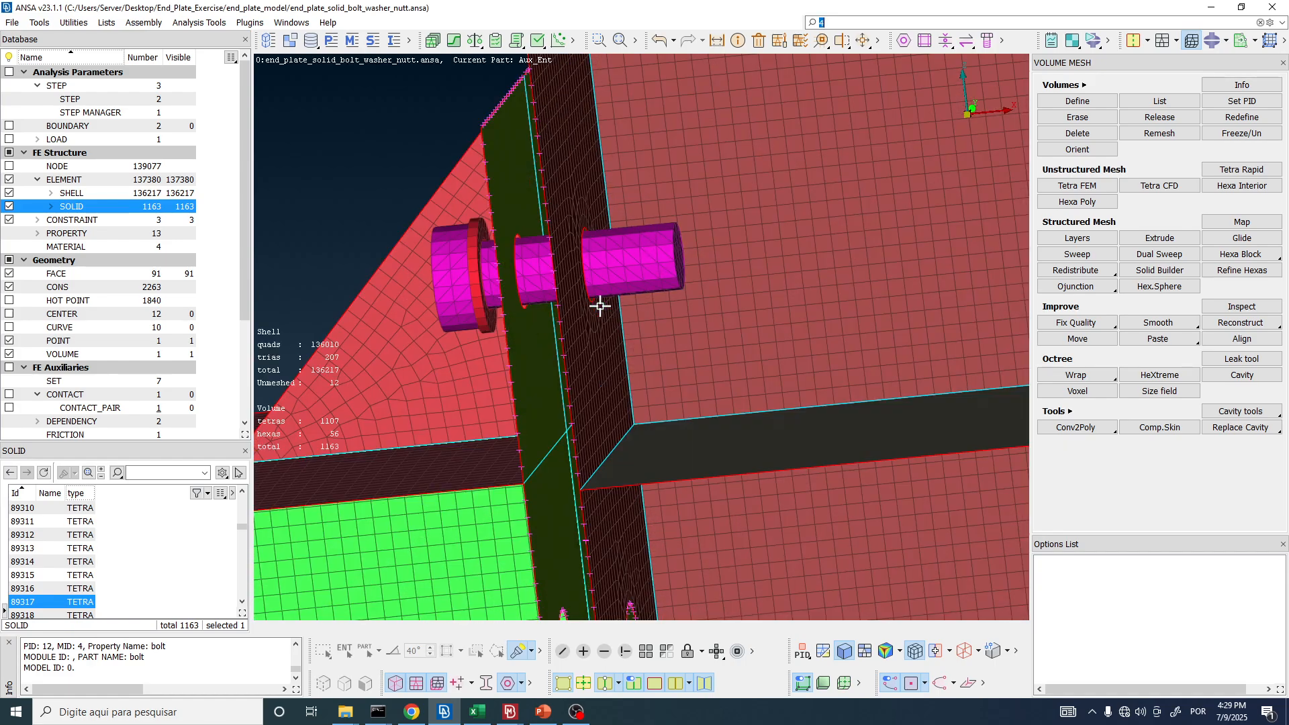
left_click_drag(601, 307, 565, 374, "ctrl")
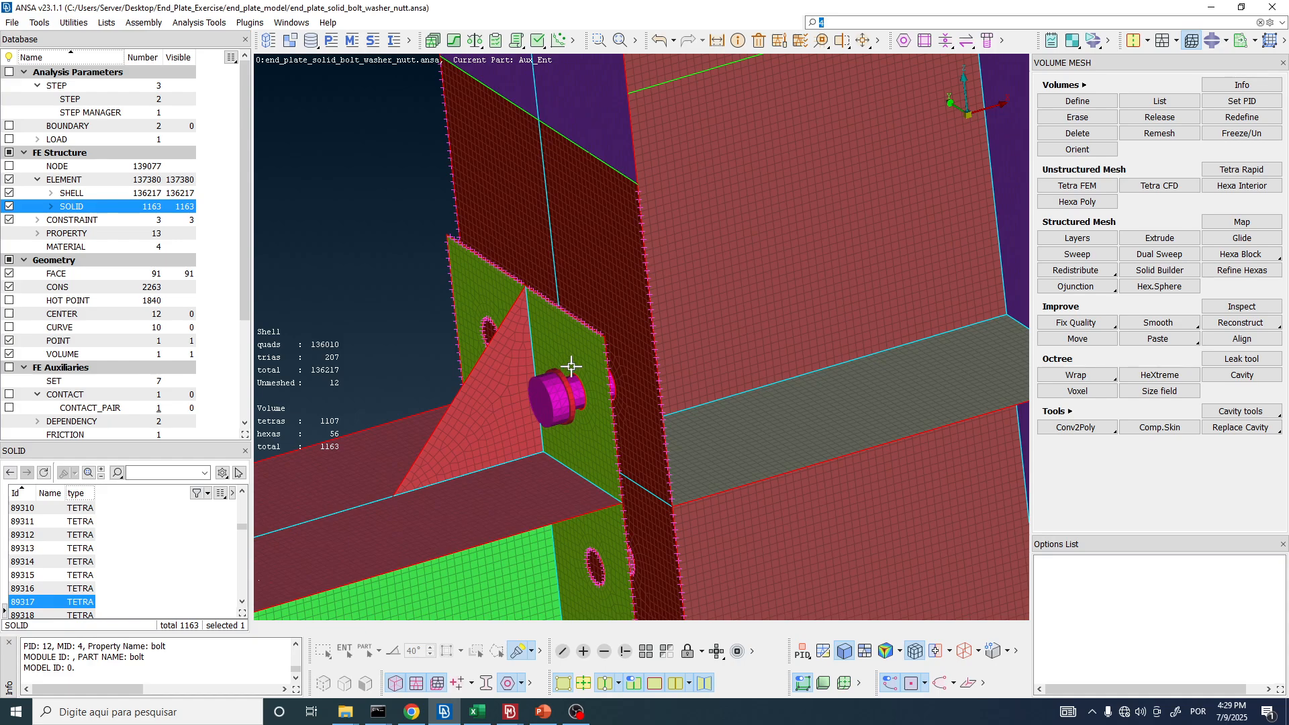
scroll(607, 272, "down", 3)
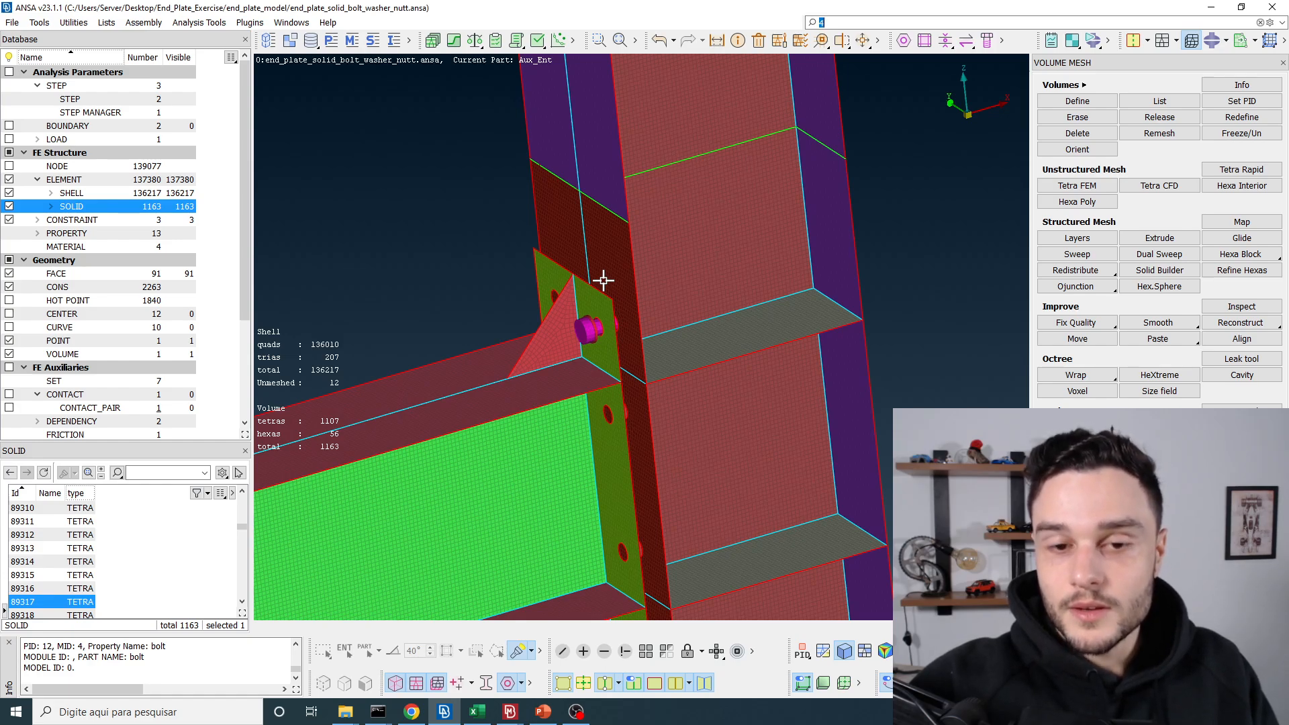
scroll(603, 281, "down", 3)
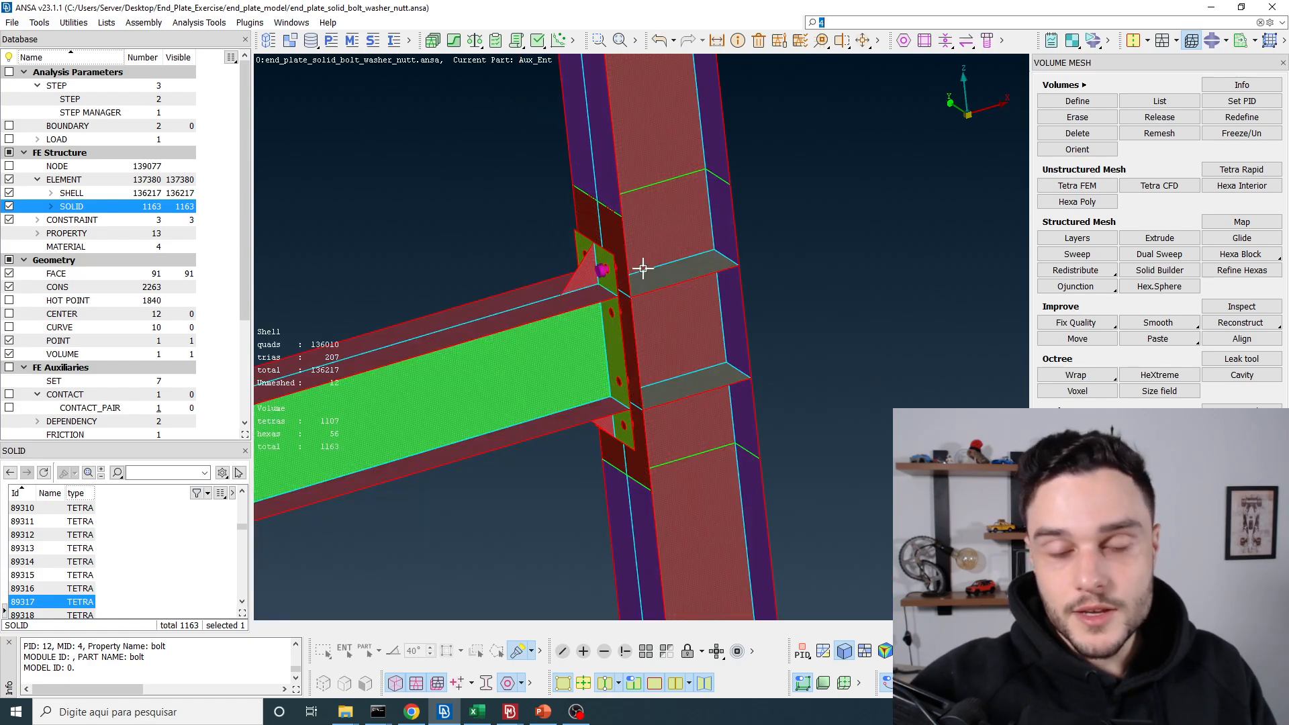
scroll(644, 268, "up", 5)
scroll(607, 273, "down", 1)
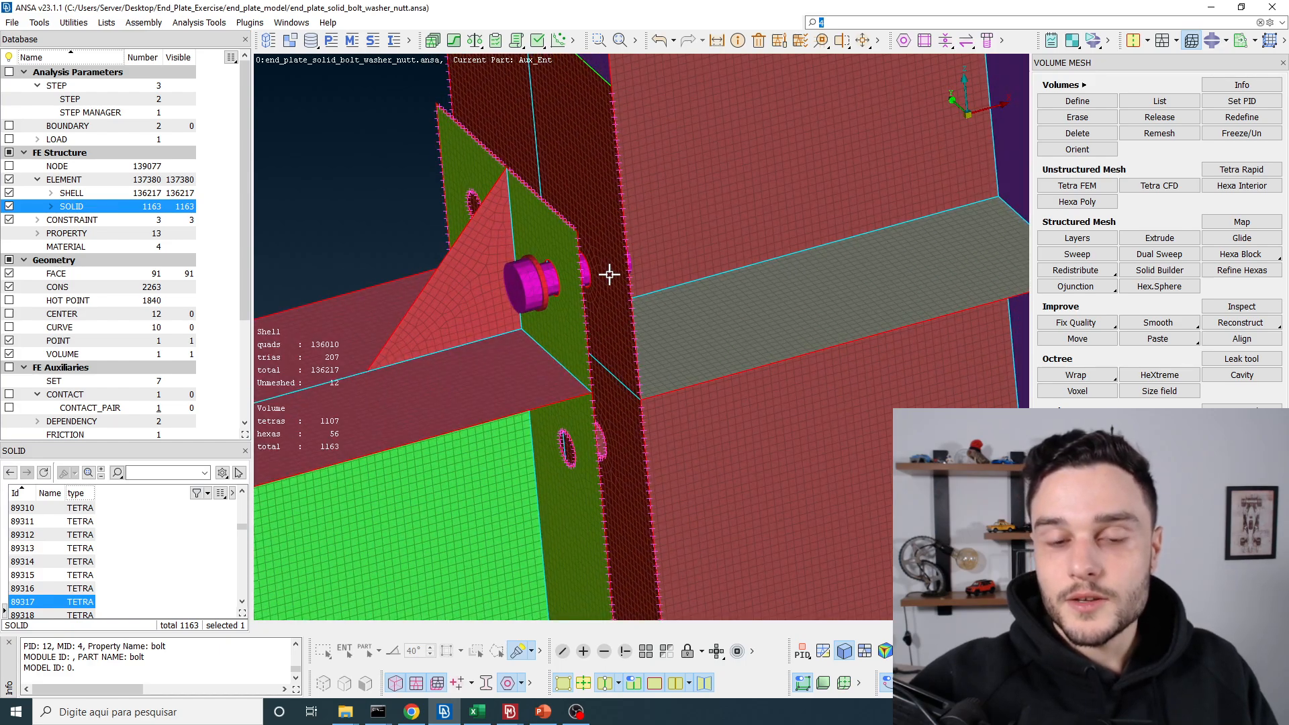